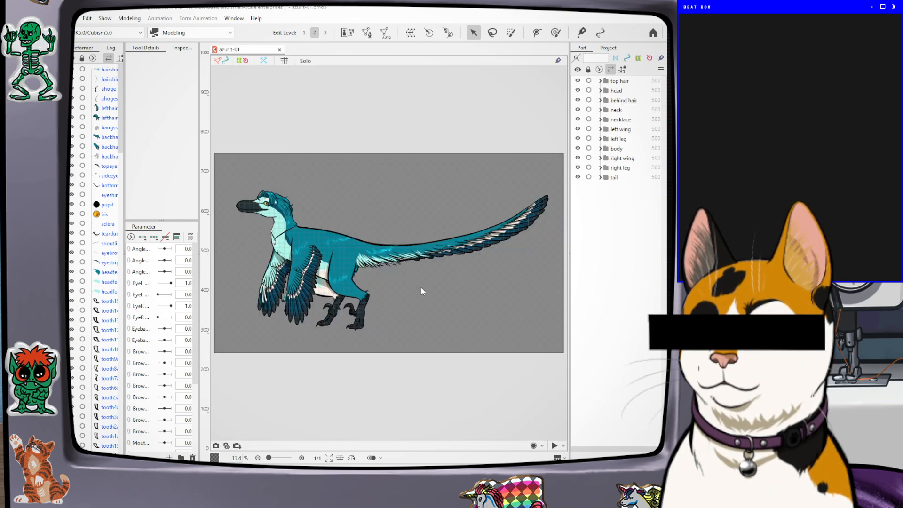
Hide the grid overlay on the canvas and inspect the dinosaur artwork up close from its legs to its head
click(284, 60)
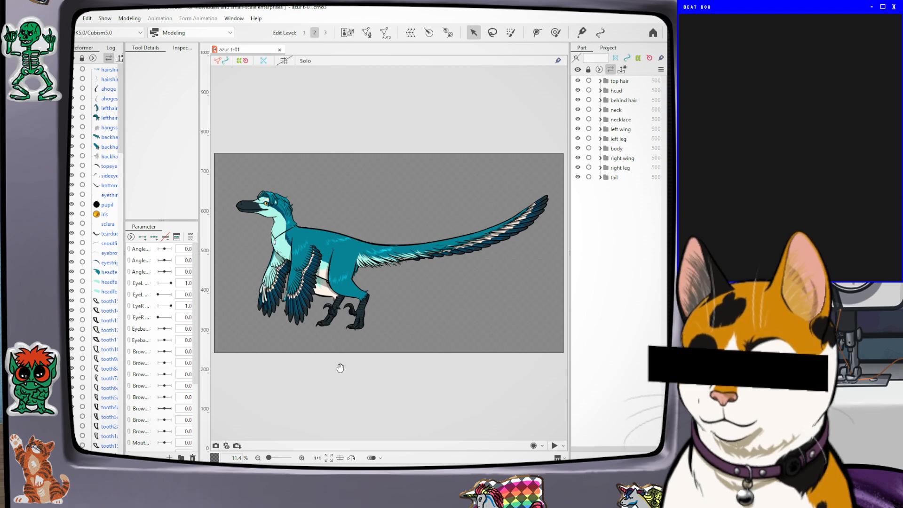
drag(305, 339, 333, 343)
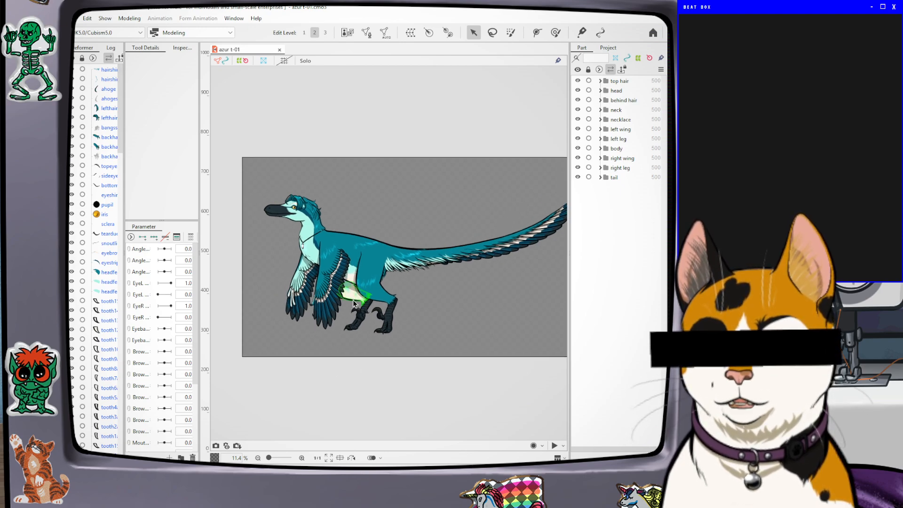
scroll(378, 236, up, 2)
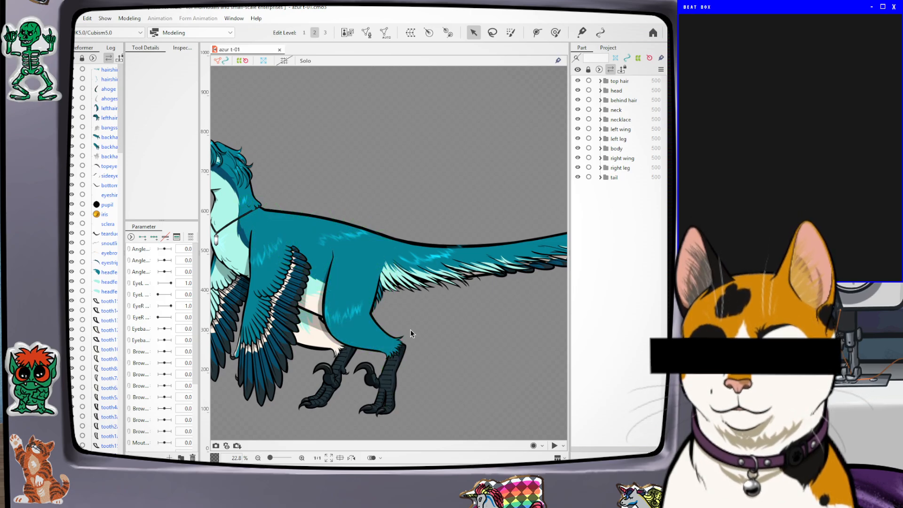
scroll(417, 335, down, 2)
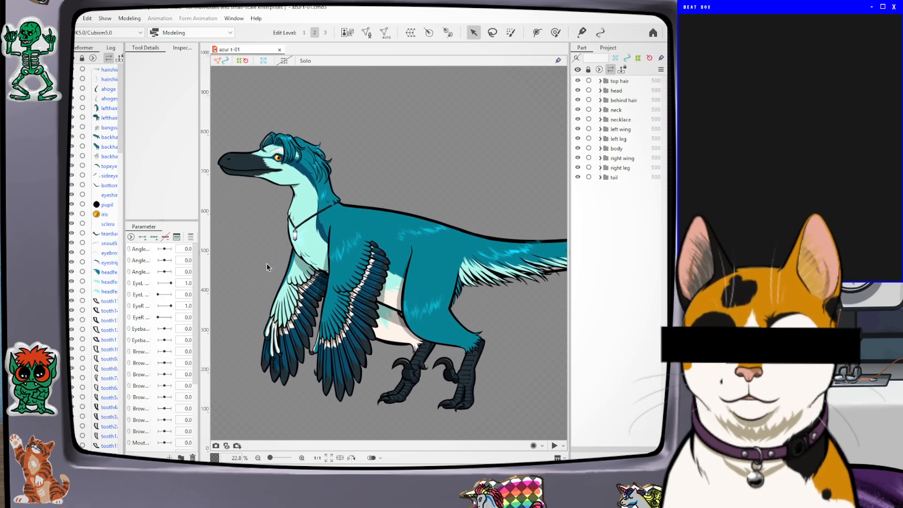
scroll(275, 265, up, 5)
scroll(251, 263, down, 3)
scroll(264, 245, up, 3)
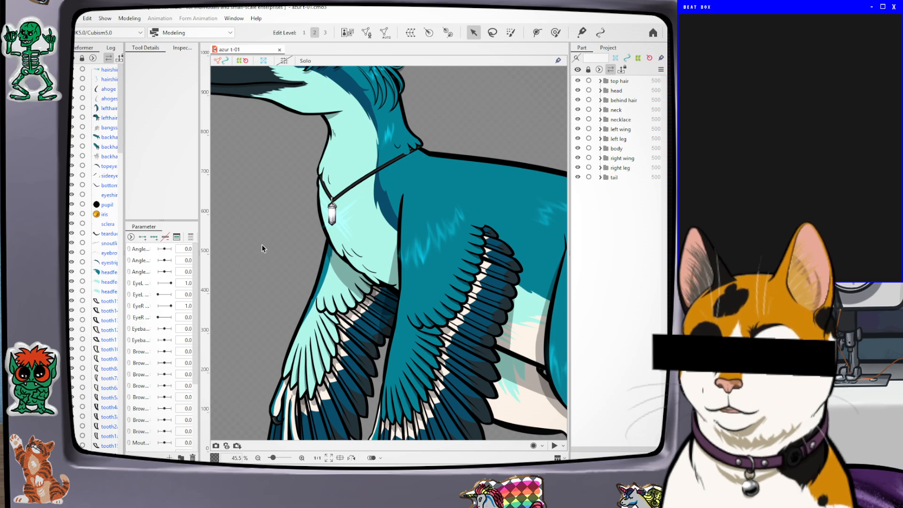
drag(282, 202, 336, 268)
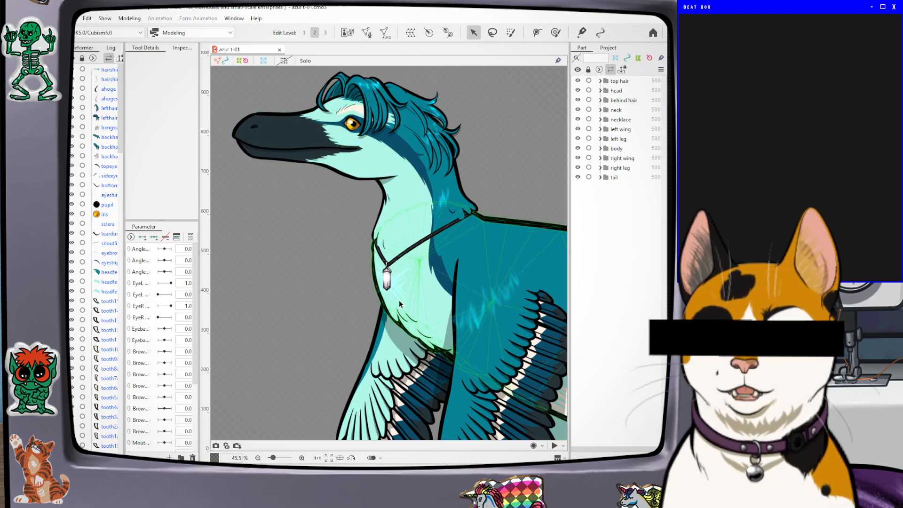
Widen the Deformer and Parameter palettes and extend the Parameter palette upward to show more parameters
drag(200, 184, 266, 183)
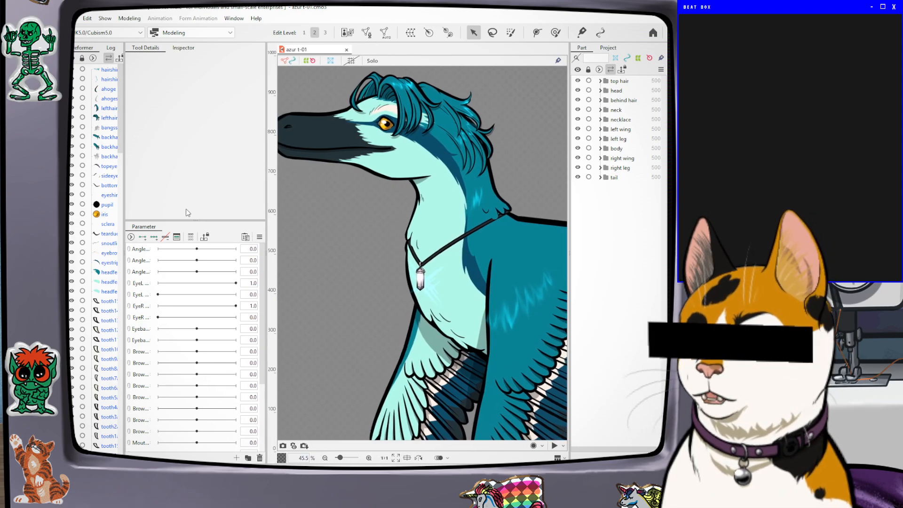
drag(121, 190, 162, 188)
drag(267, 185, 329, 182)
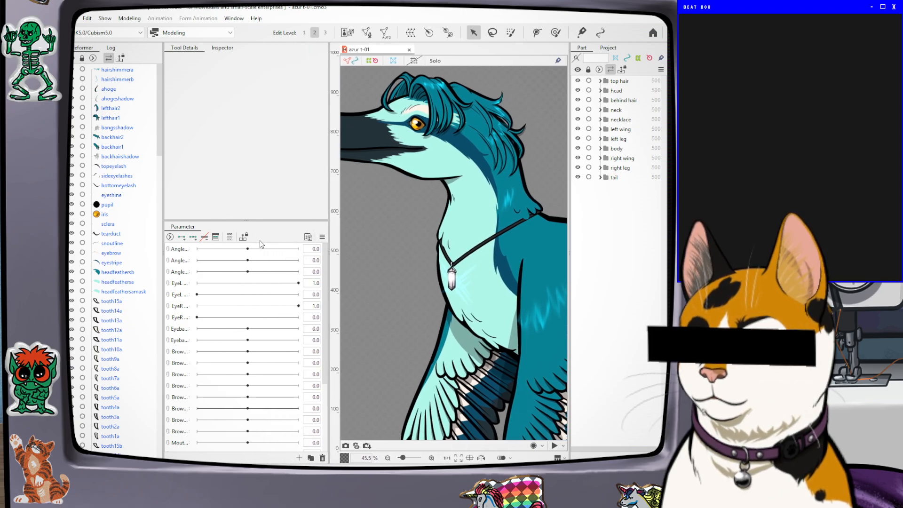
drag(263, 221, 261, 165)
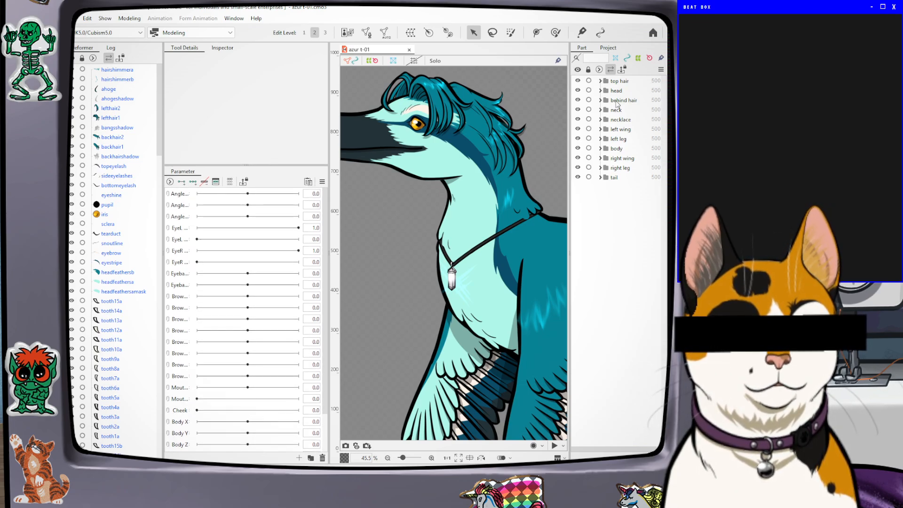
Create a warp deformer named tail around all art meshes in the tail folder
click(600, 178)
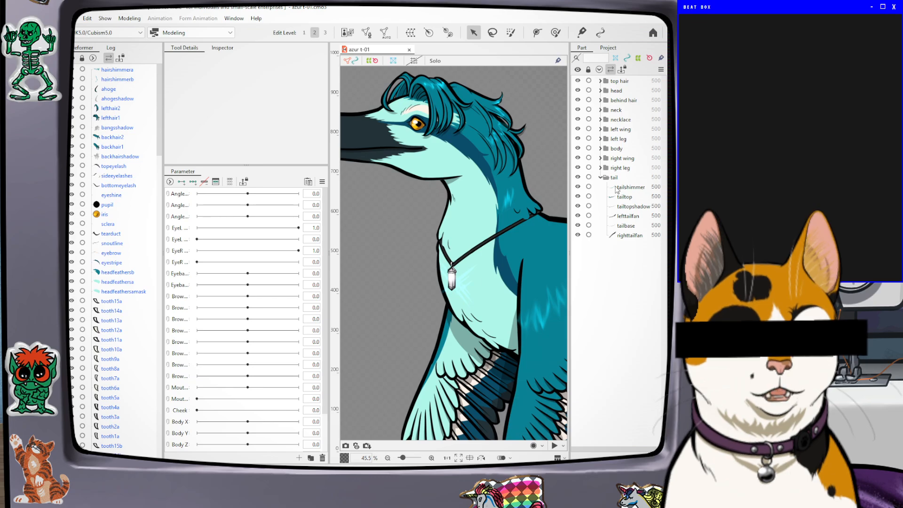
click(600, 178)
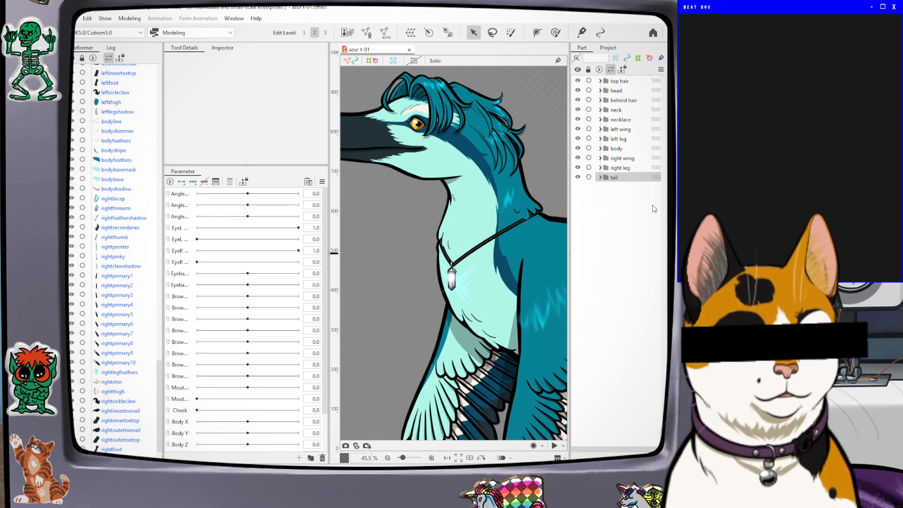
click(676, 226)
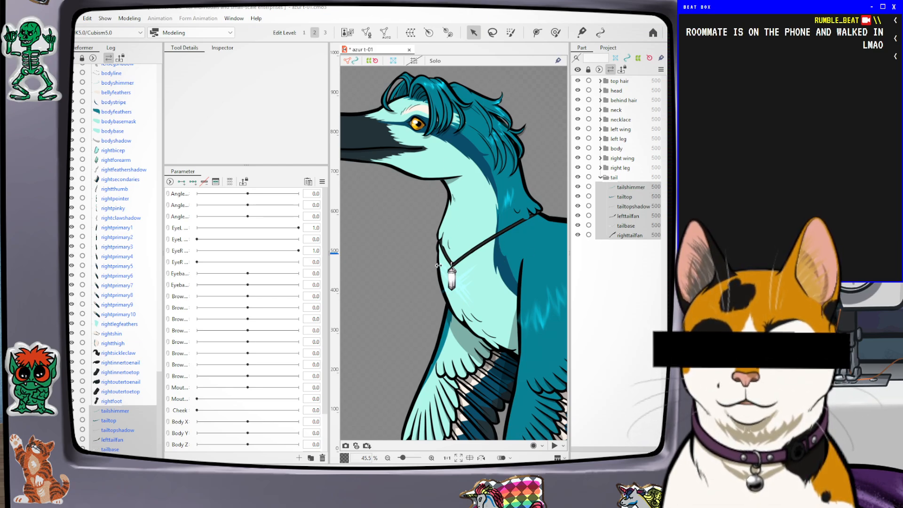
click(442, 318)
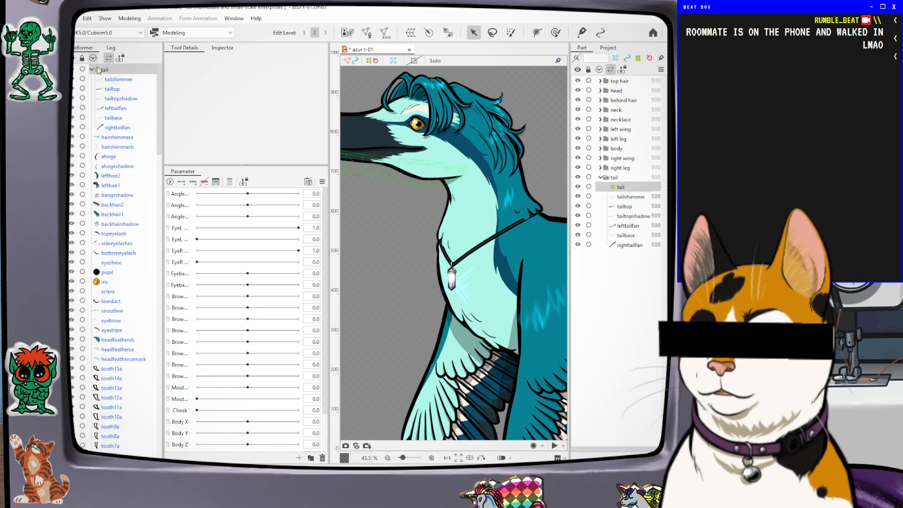
Create a warp deformer named right leg around all art meshes in the right leg folder
click(601, 178)
click(613, 168)
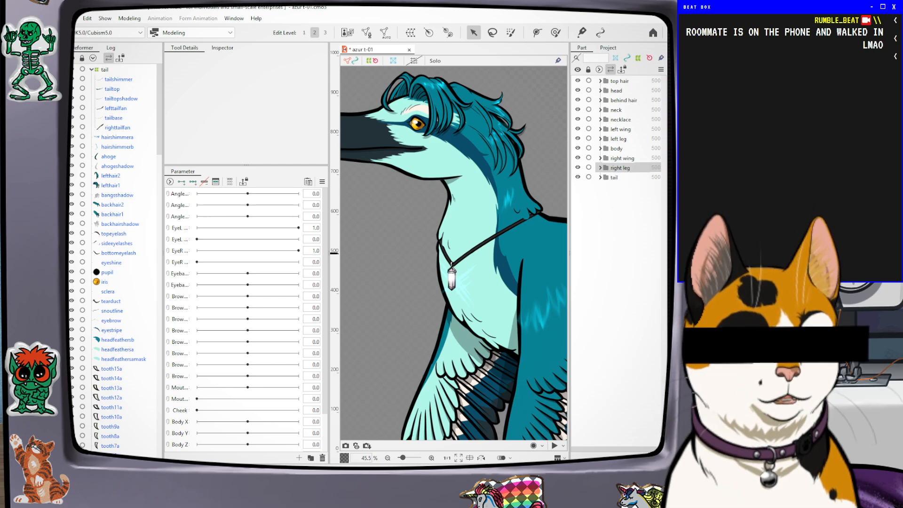
click(640, 207)
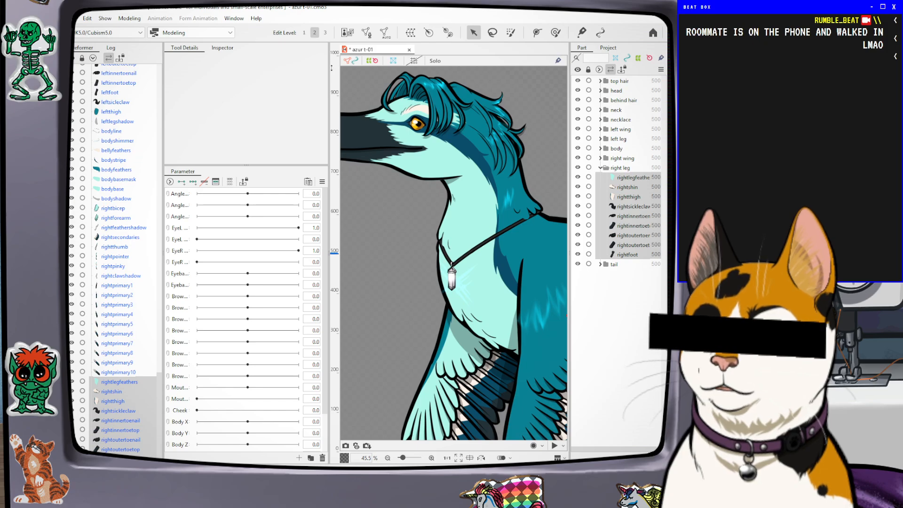
click(157, 382)
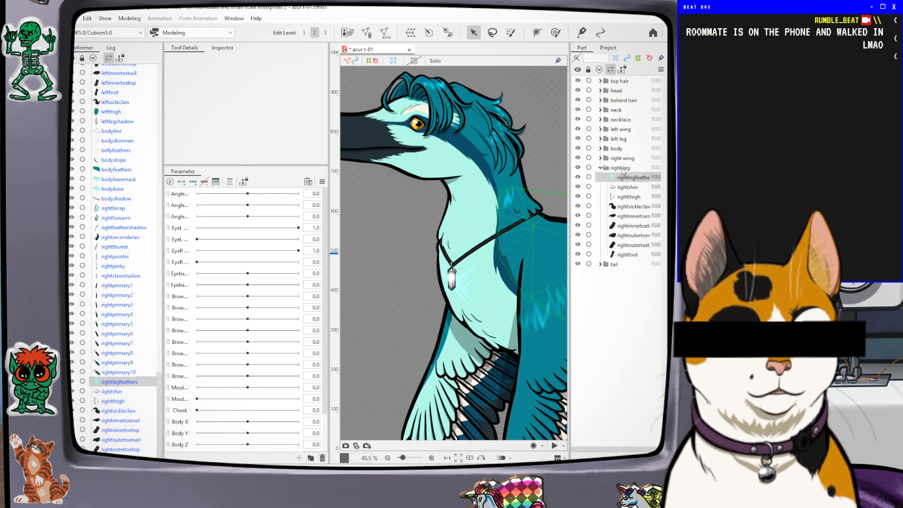
click(622, 169)
double_click(621, 167)
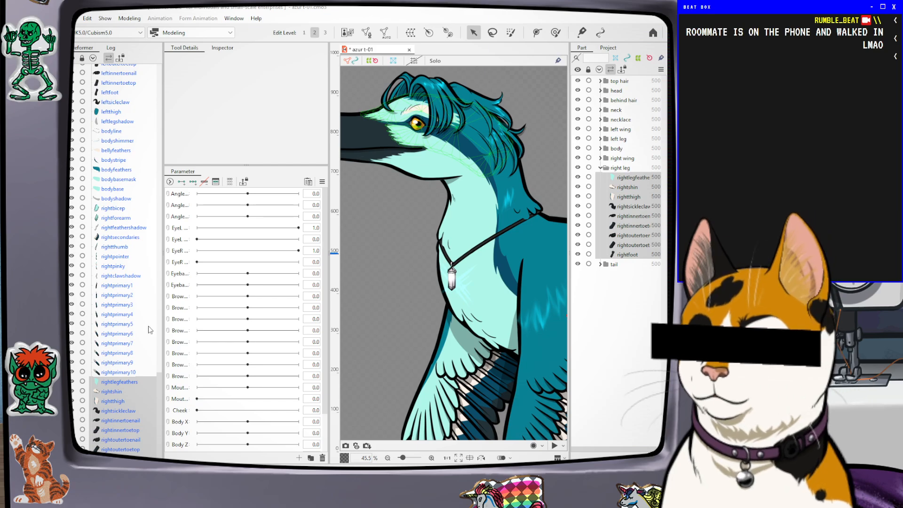
drag(159, 397, 174, 71)
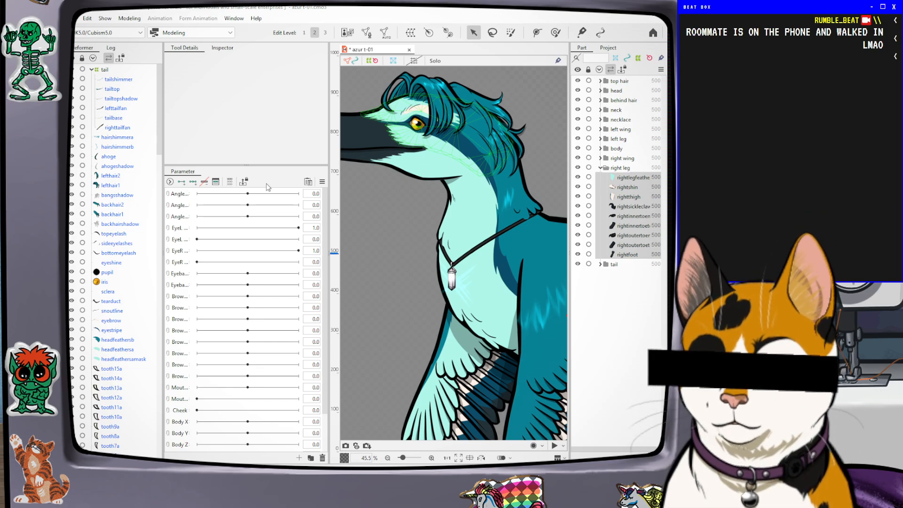
click(425, 311)
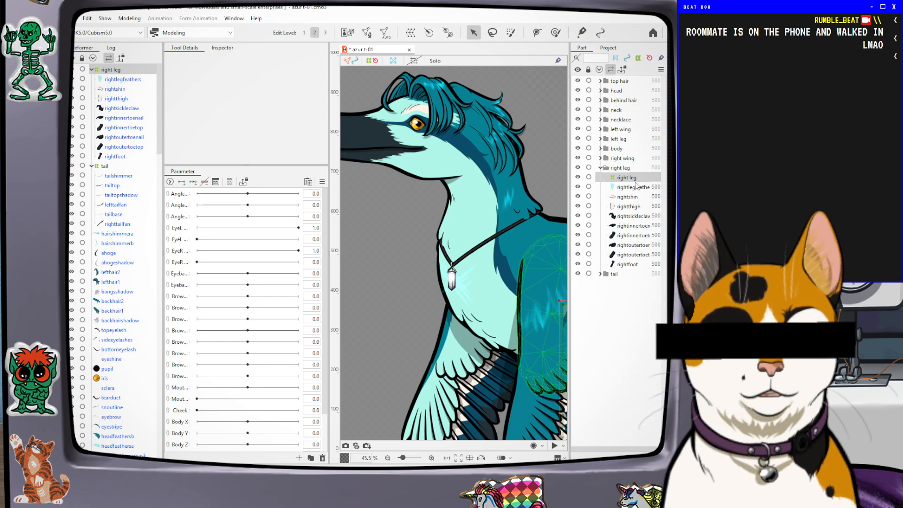
Create a warp deformer named right wing around all right wing art meshes, including the right primaries
click(600, 168)
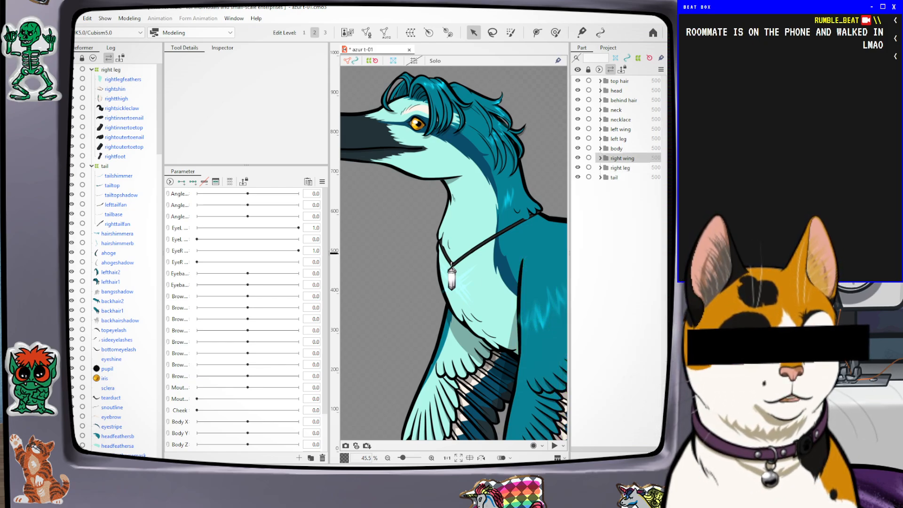
click(670, 263)
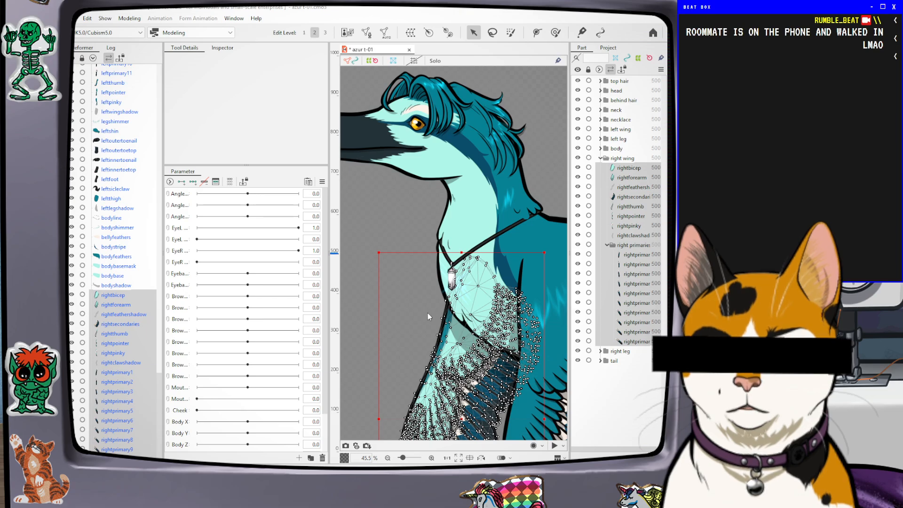
key(Return)
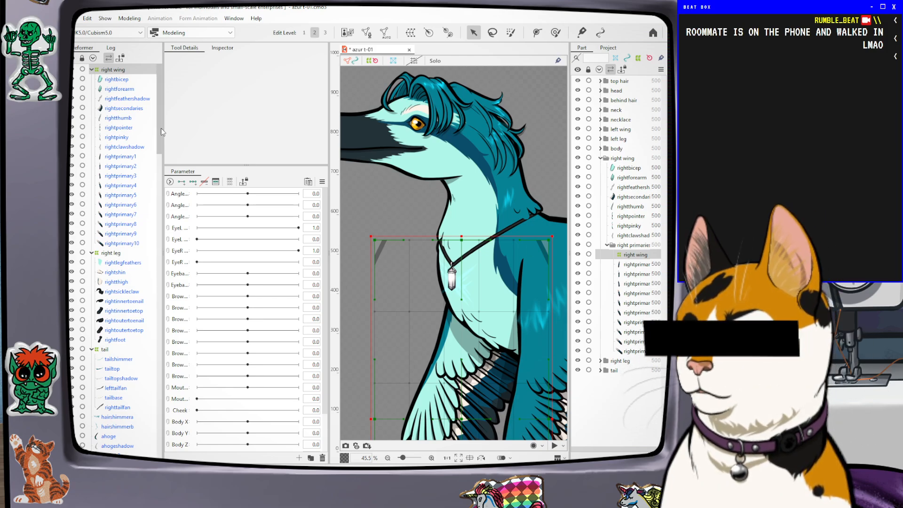
drag(160, 82, 160, 82)
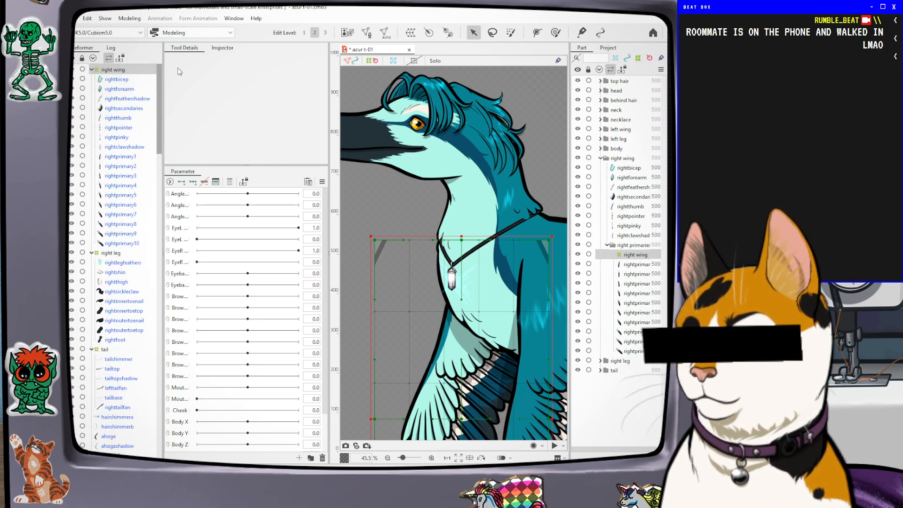
Create a warp deformer named body around all art meshes in the body folder
click(600, 157)
click(617, 148)
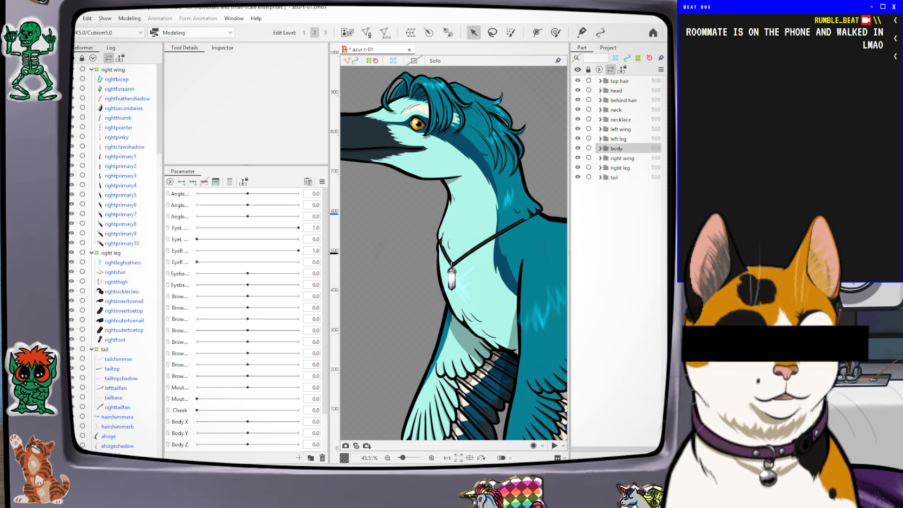
double_click(617, 148)
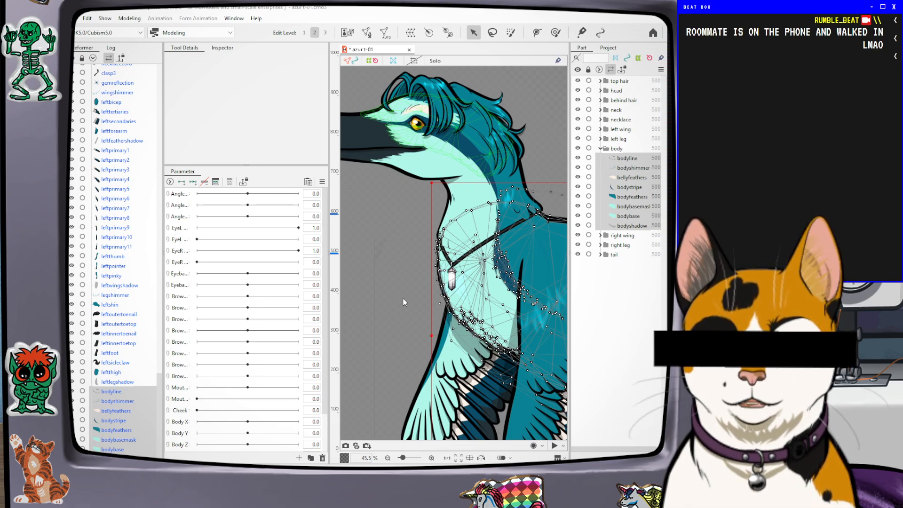
click(436, 312)
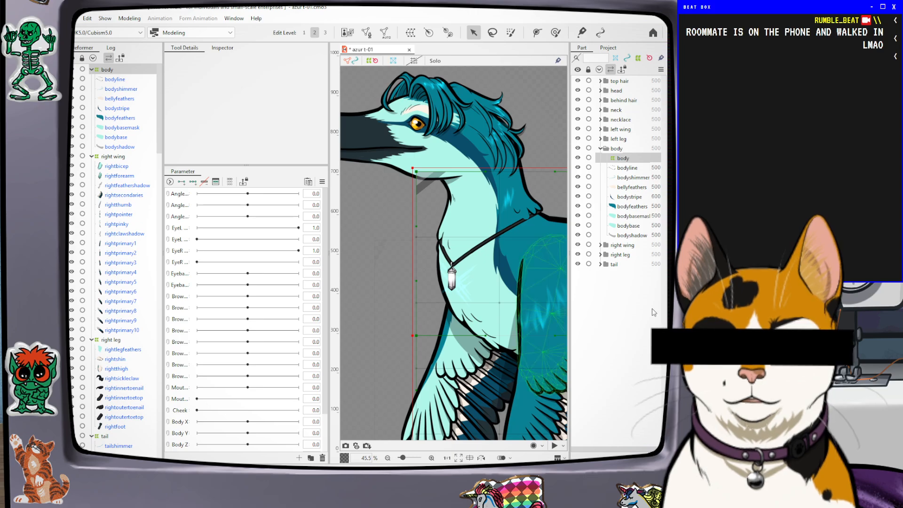
Create a warp deformer named left leg around all art meshes in the left leg folder
click(599, 148)
click(617, 140)
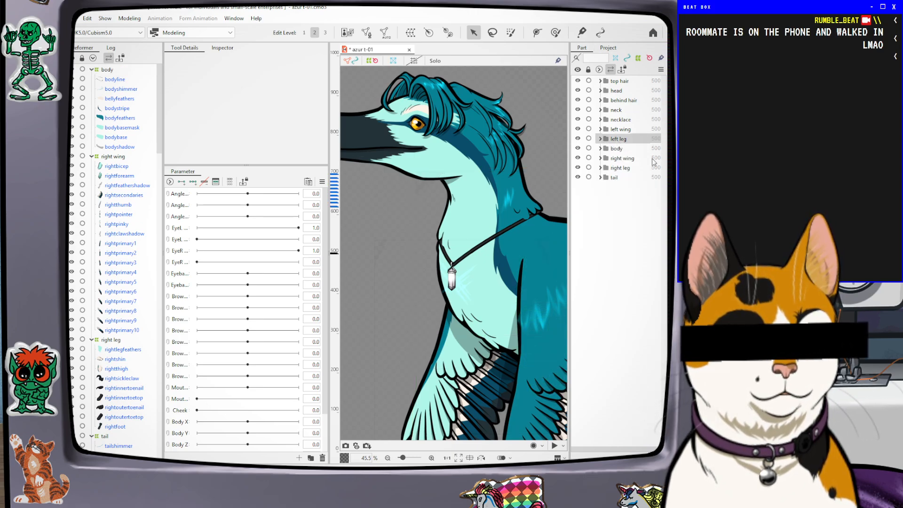
click(600, 139)
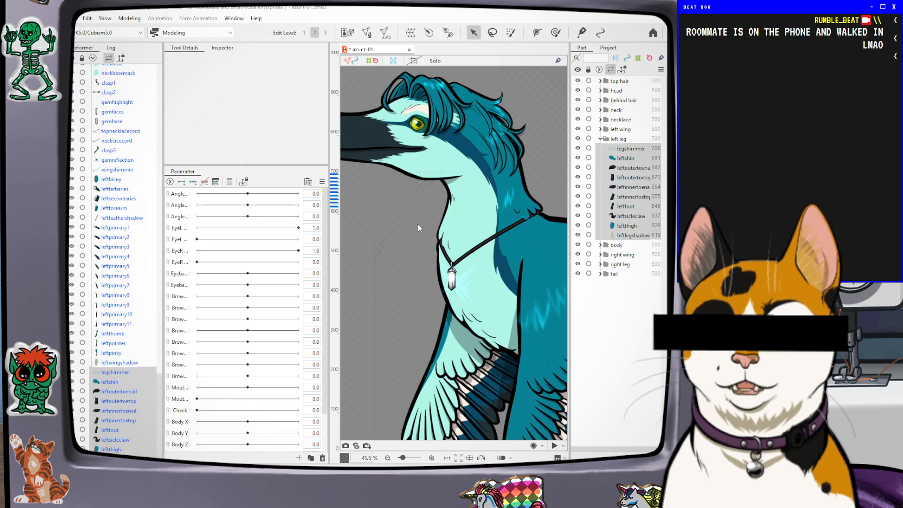
click(436, 308)
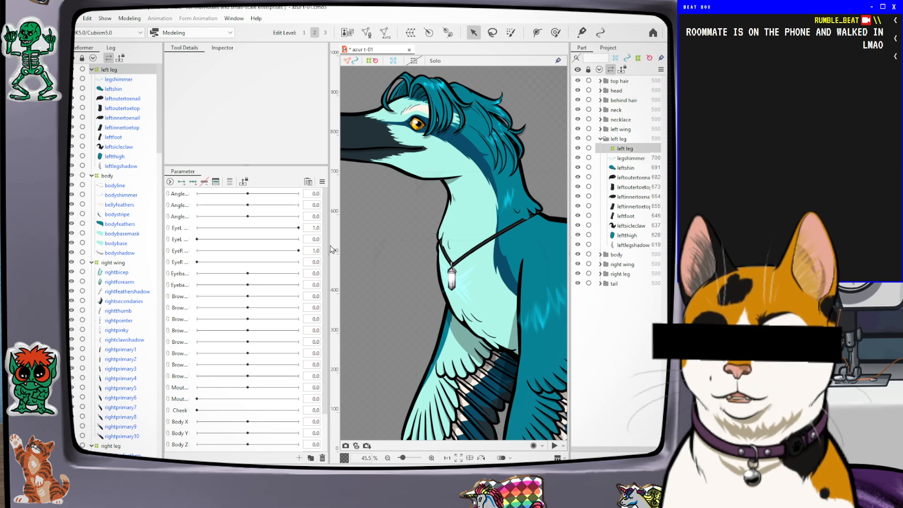
Narrow the Parameter palette to enlarge the canvas, and bring the left leg deformer into view
drag(331, 250, 220, 249)
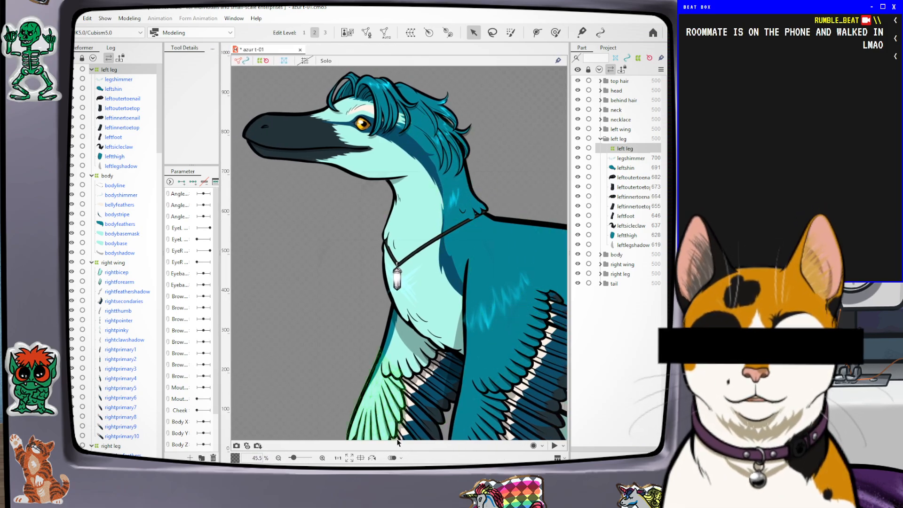
drag(470, 332, 276, 249)
drag(503, 186, 408, 180)
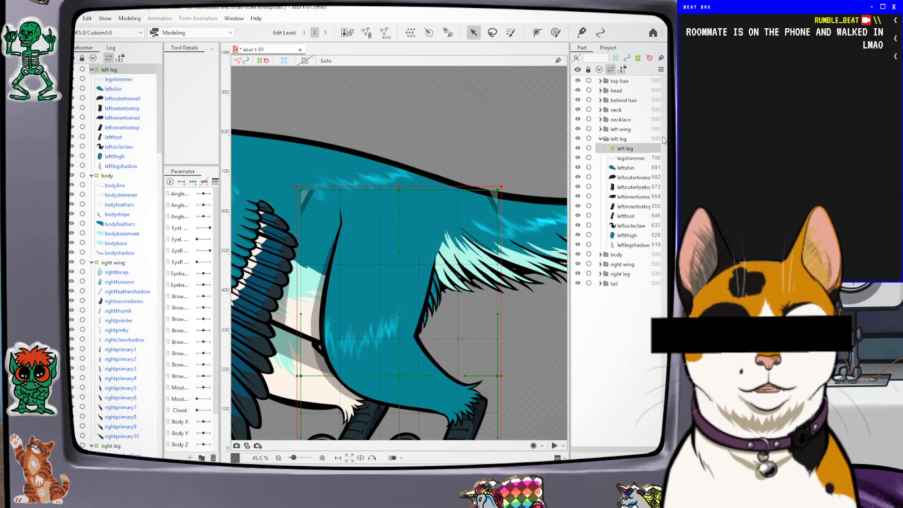
Select the bodyfeathers art mesh in the body folder and examine its mesh points along the back
click(601, 140)
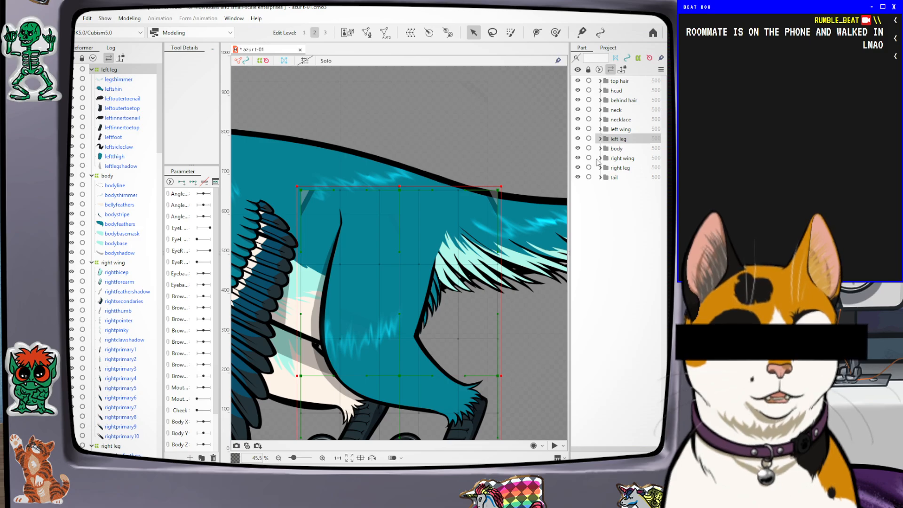
click(600, 149)
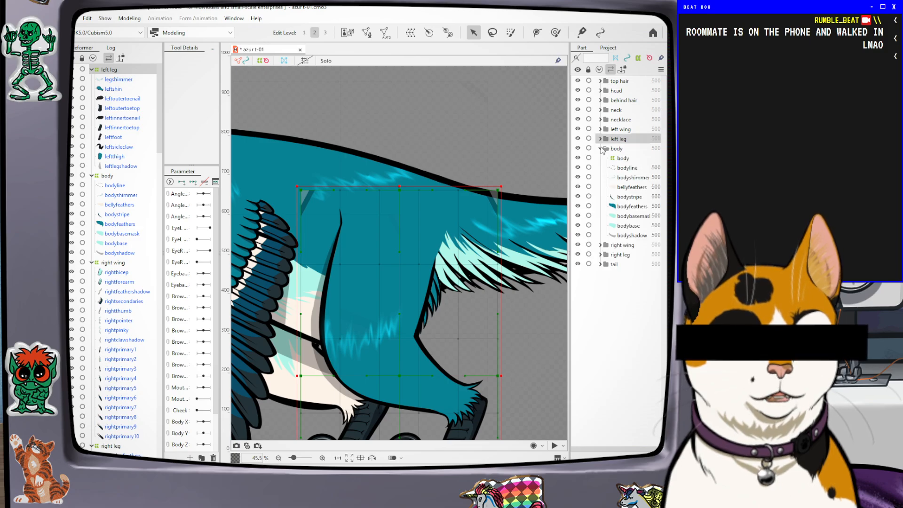
click(626, 207)
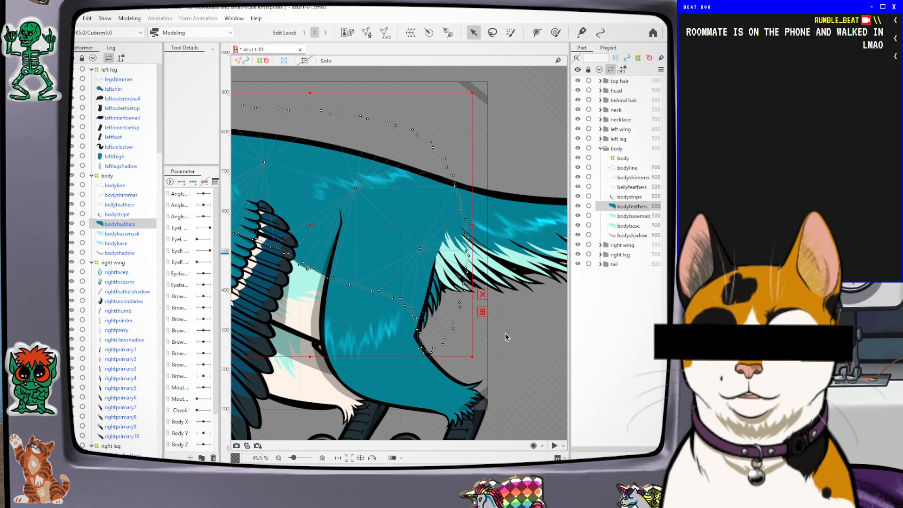
drag(389, 311, 506, 330)
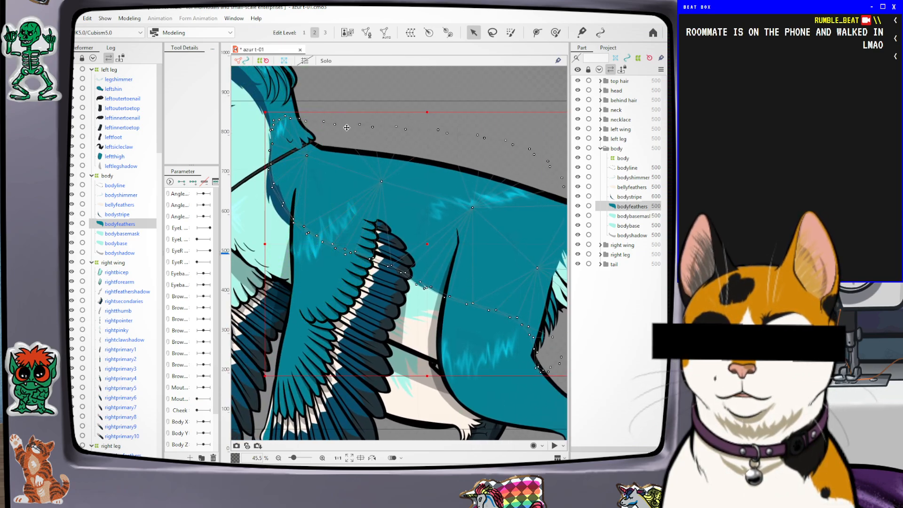
Try to move a single bodyfeathers mesh point along the back, and undo the shift of the mesh
drag(397, 139, 400, 138)
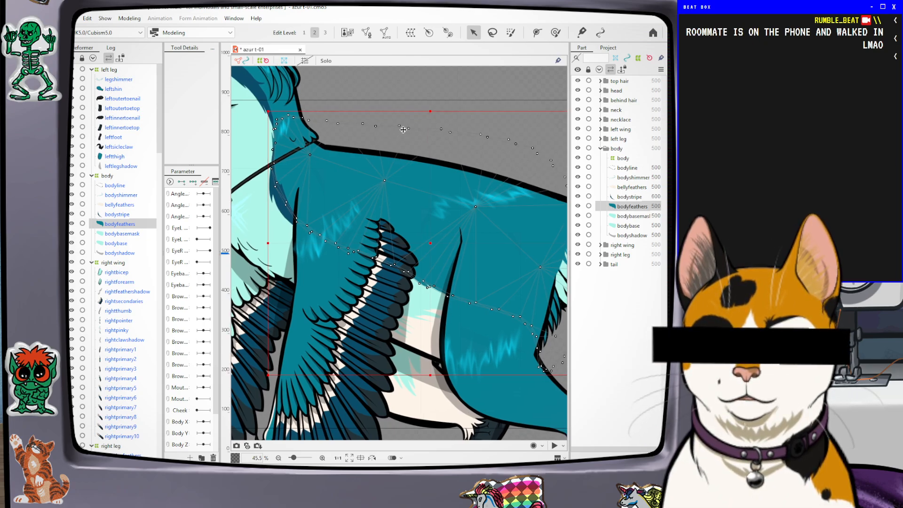
drag(401, 128, 403, 131)
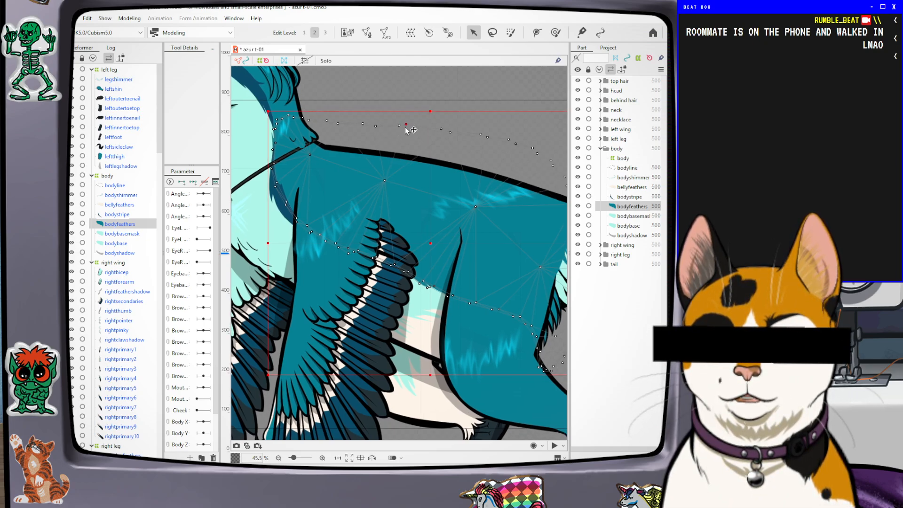
drag(436, 247, 482, 237)
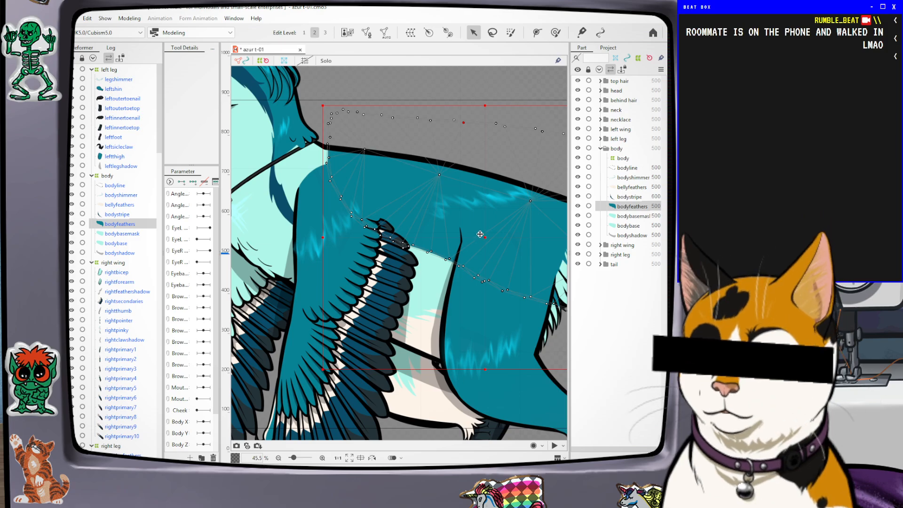
key(ctrl+z)
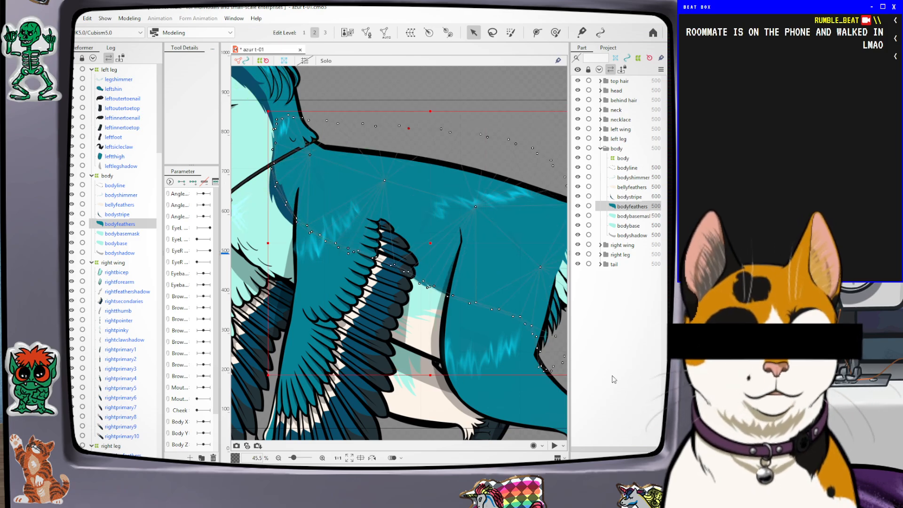
Widen the side palettes and display the properties of the bodyfeathers art mesh
click(631, 230)
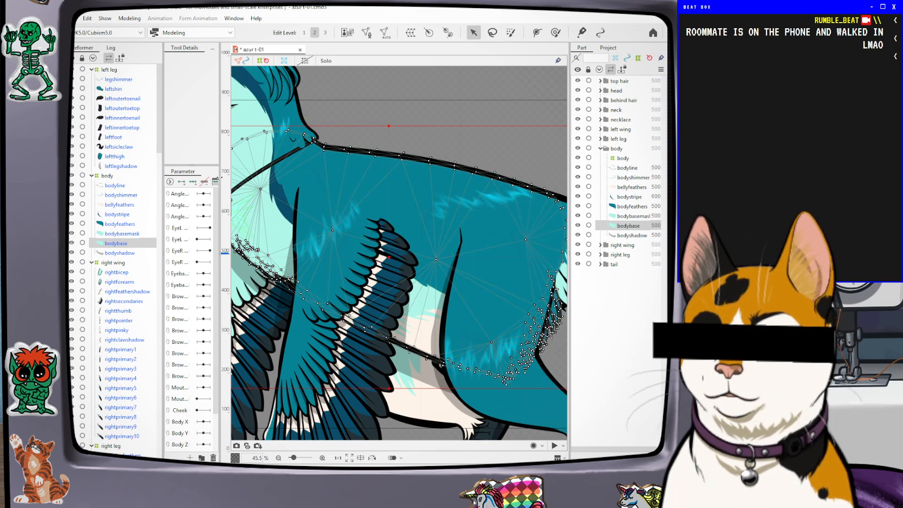
click(629, 208)
drag(221, 136, 297, 134)
click(222, 47)
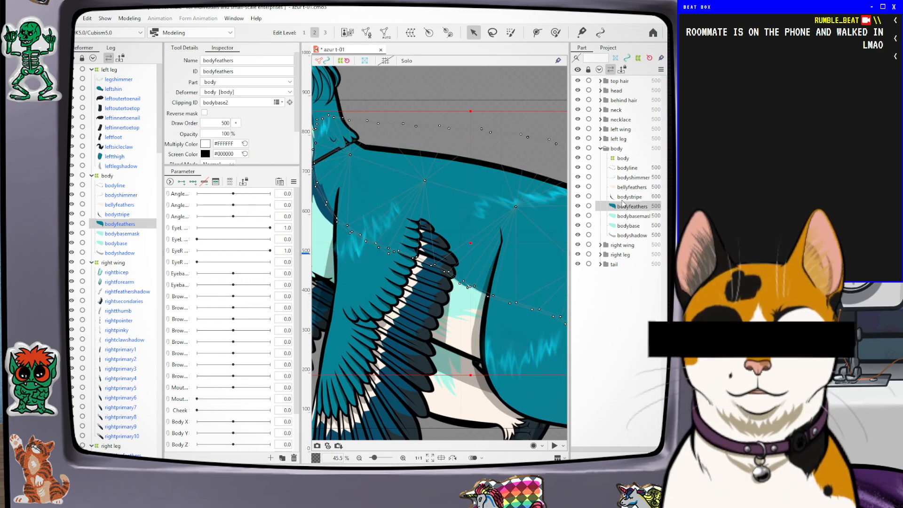
Compare the IDs and clipping settings of the bodyfeathers, bodybase and bodybasemask art meshes
click(629, 226)
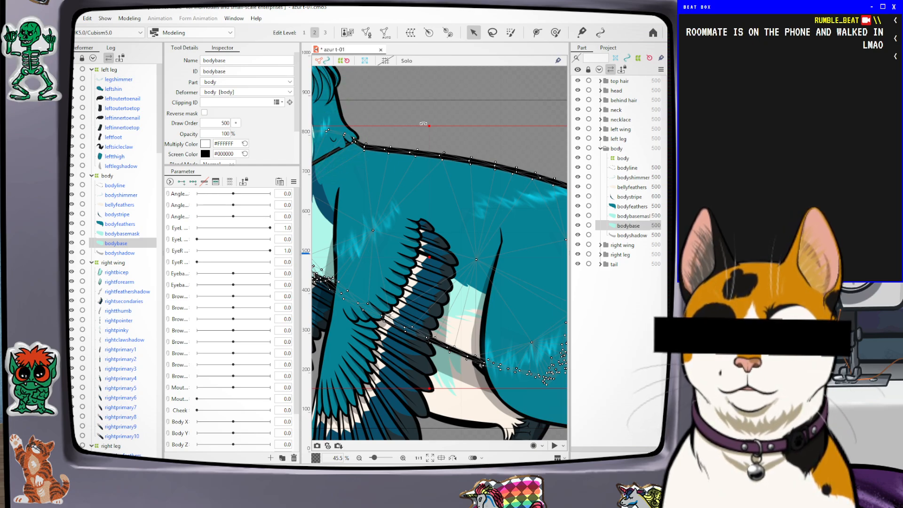
click(632, 206)
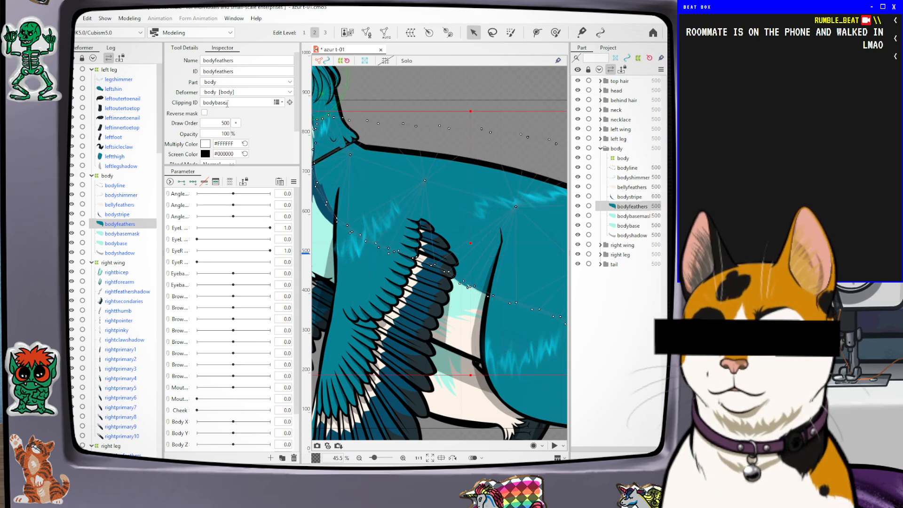
click(626, 226)
click(627, 217)
click(629, 226)
click(631, 219)
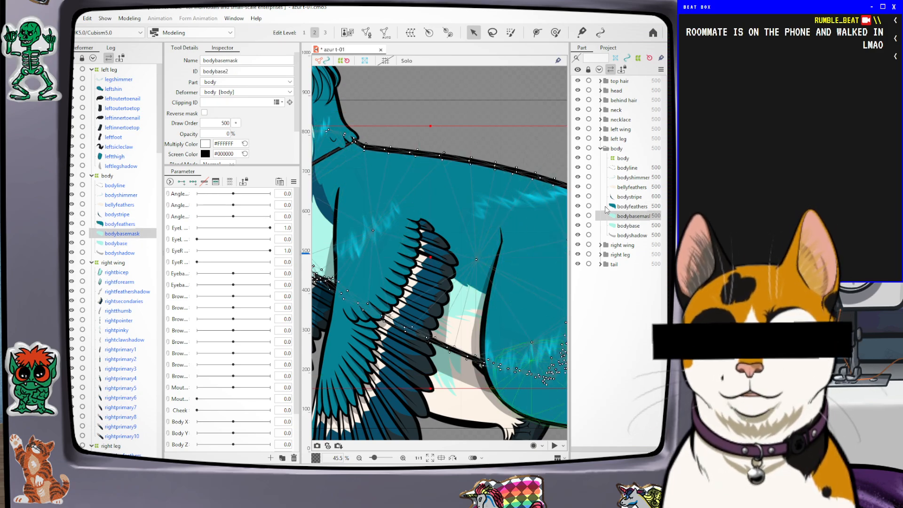
Set the draw order of the bodybase art mesh to 496
click(628, 227)
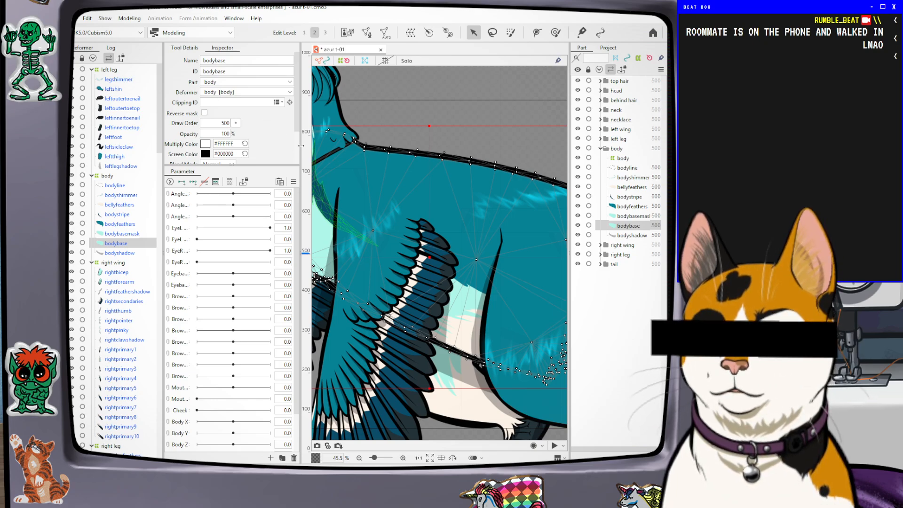
drag(301, 145, 286, 147)
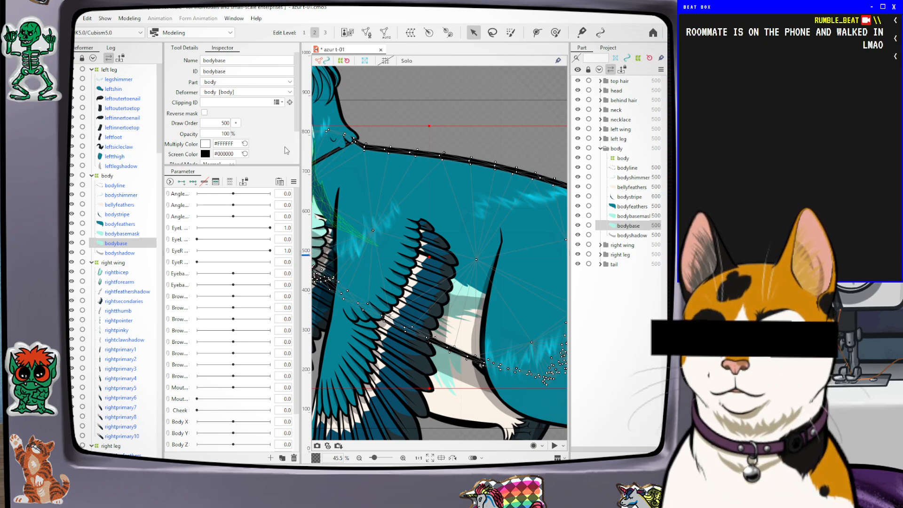
Try to push the rear edge of the bodybasemask mesh inward near the tail base with the Deform Brush, and undo the strokes
click(632, 216)
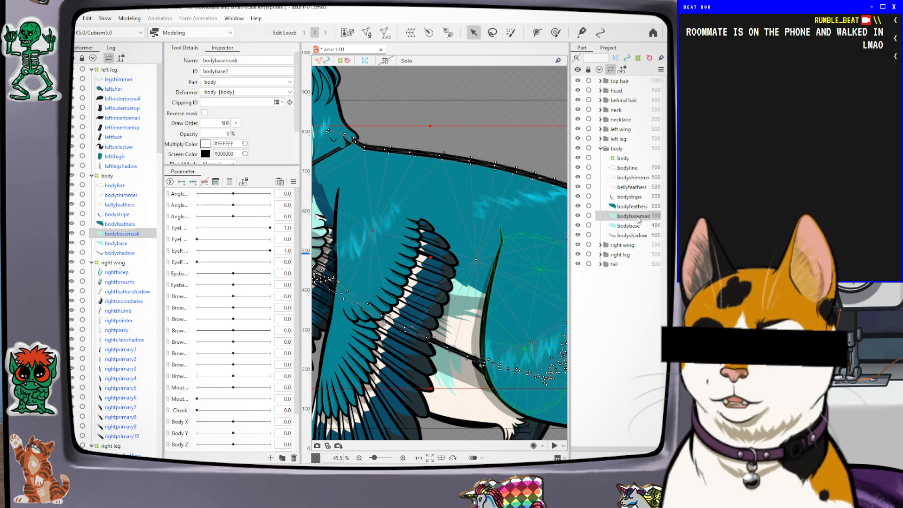
drag(303, 184, 237, 185)
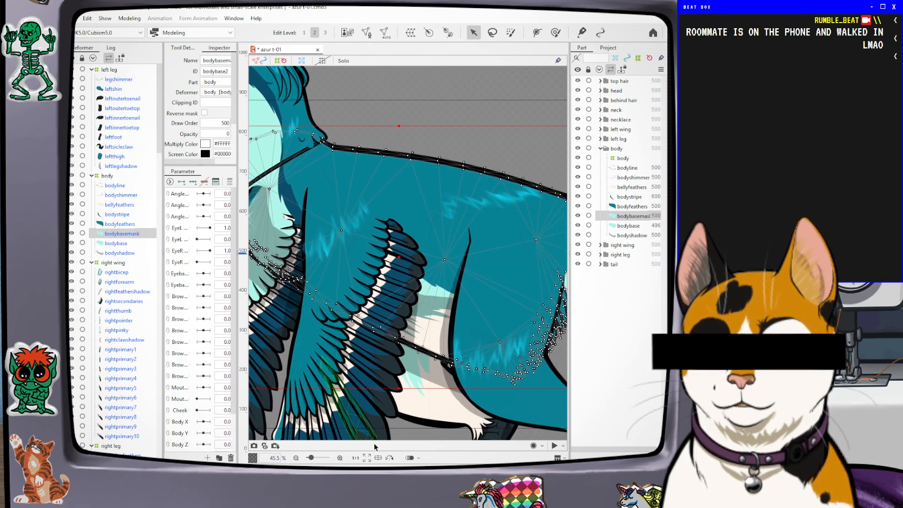
scroll(445, 254, down, 3)
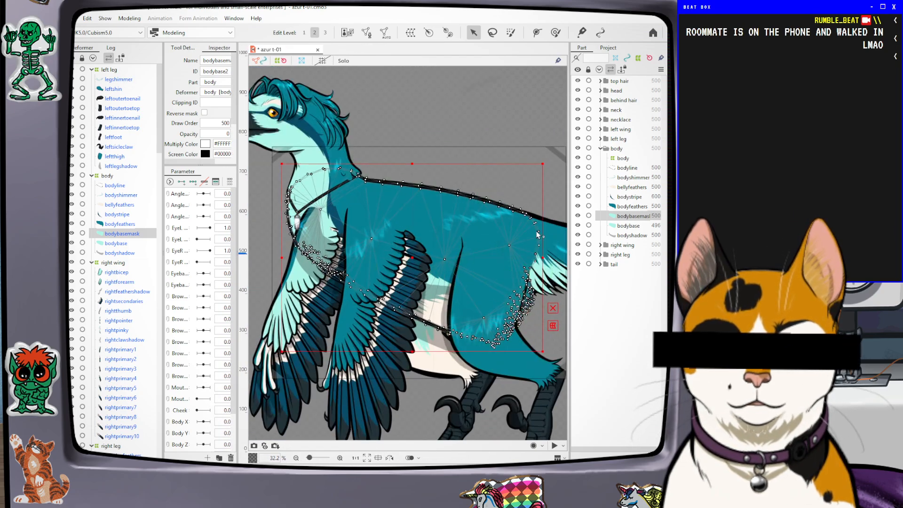
scroll(541, 234, up, 5)
scroll(546, 254, down, 1)
scroll(549, 266, up, 1)
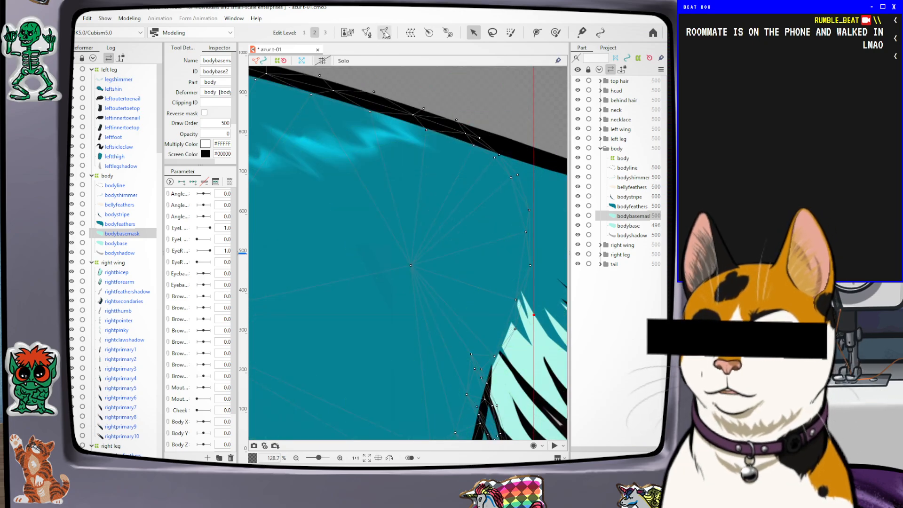
click(555, 32)
mouse_move(563, 250)
mouse_down()
mouse_move(557, 239)
mouse_move(549, 244)
mouse_move(528, 289)
mouse_up()
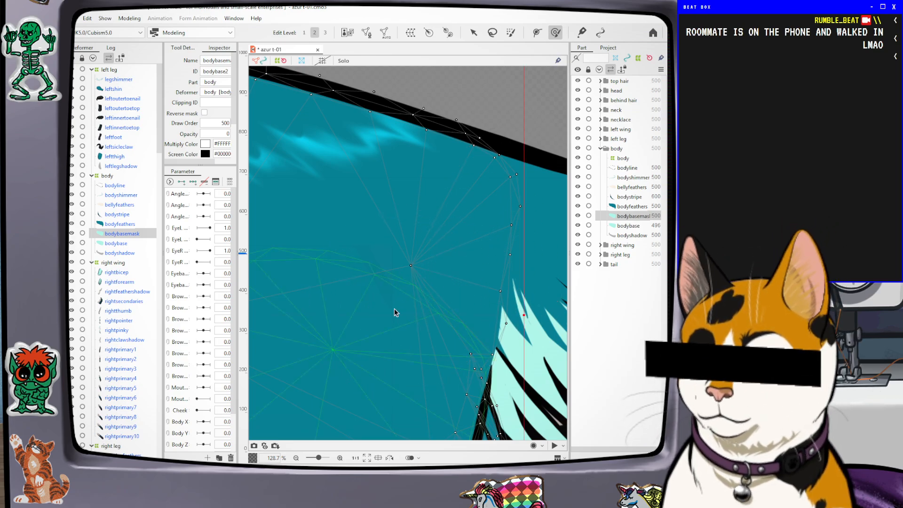
key(ctrl+z)
key(ctrl+z)
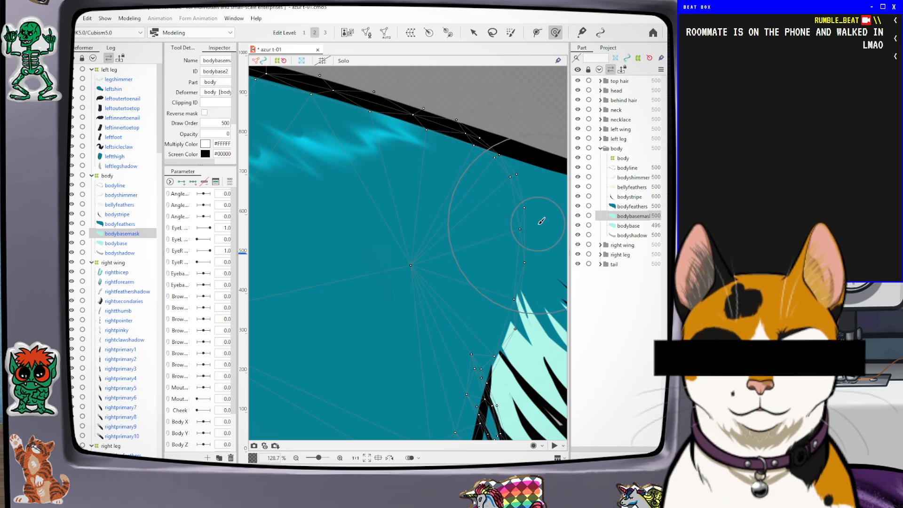
drag(527, 210, 526, 178)
key(ctrl+z)
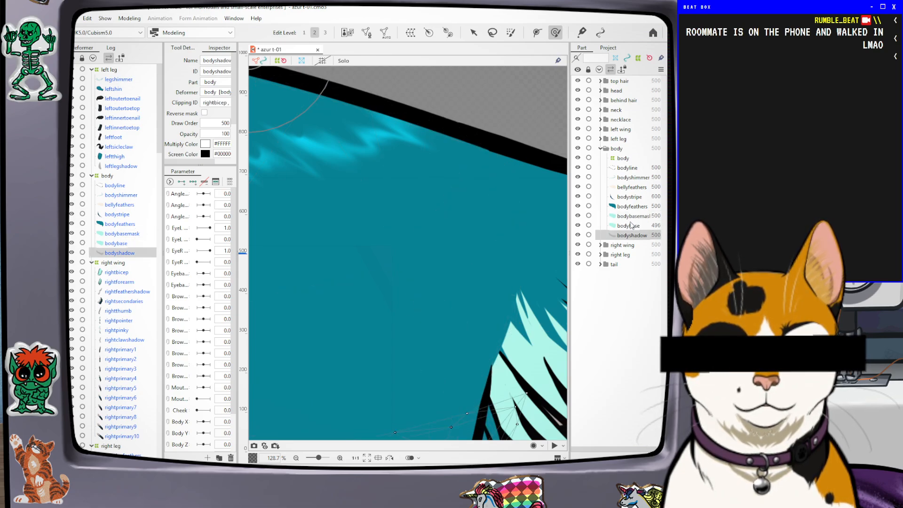
Try to push the bodybase mesh edge along the lower back with the Deform Brush, and undo the stroke
click(630, 226)
drag(525, 88, 521, 85)
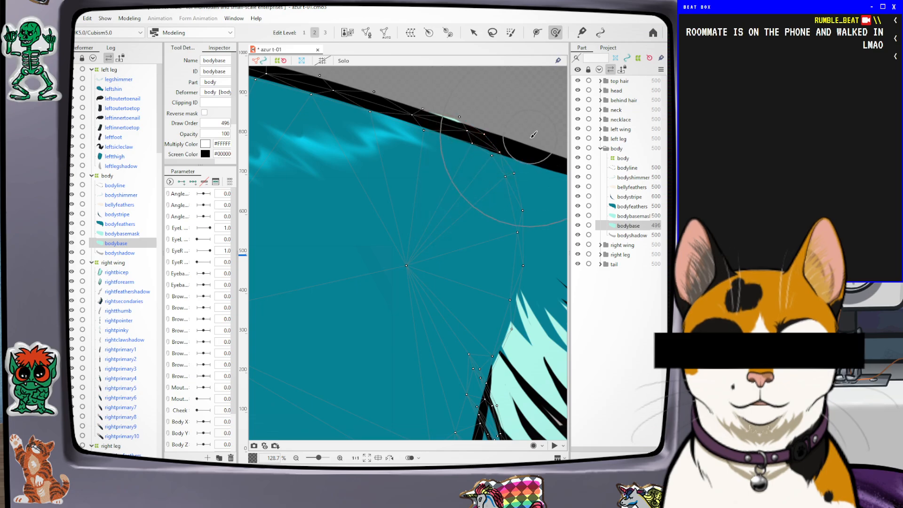
key(ctrl+z)
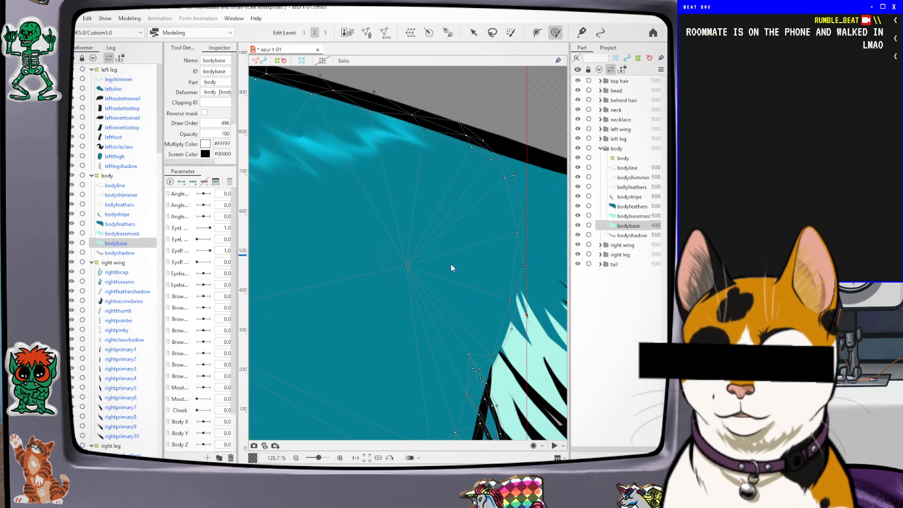
Select the bodybasemask art mesh and examine its outline from the hip to the chest
click(630, 217)
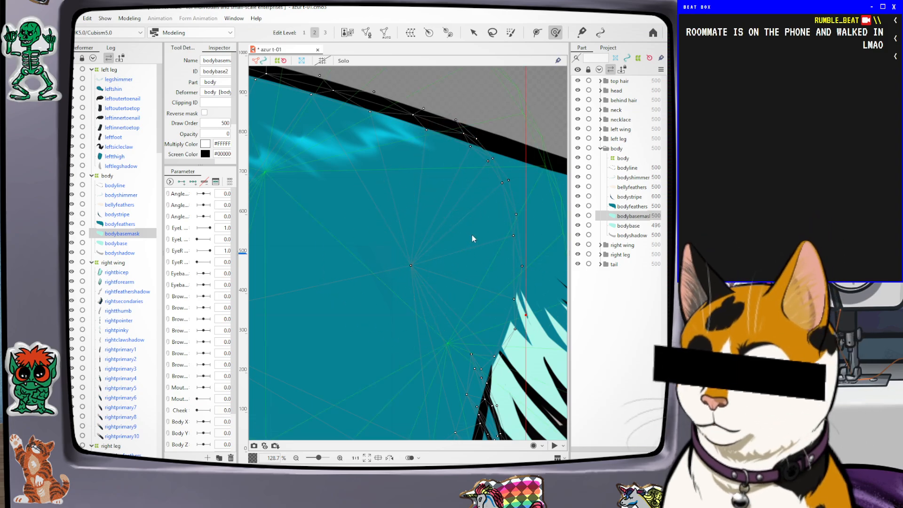
scroll(504, 160, down, 5)
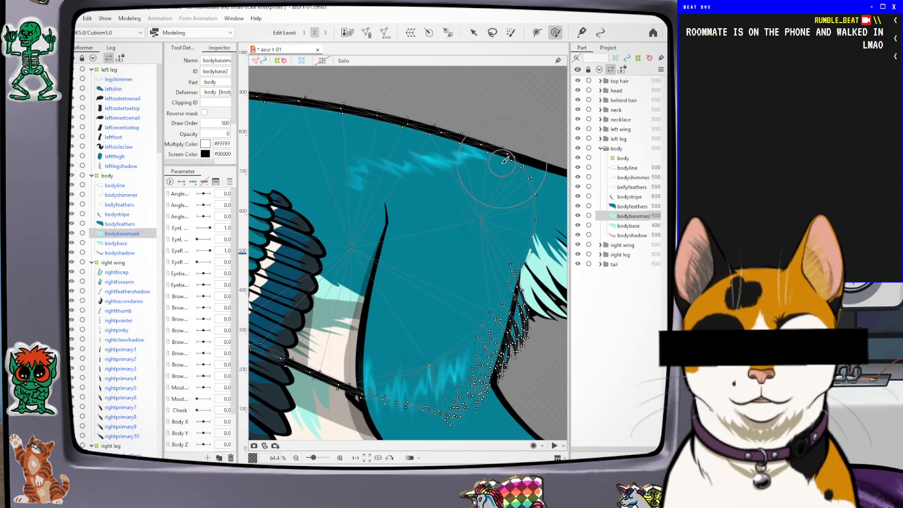
scroll(348, 188, down, 6)
scroll(332, 150, up, 1)
scroll(330, 149, down, 2)
scroll(330, 149, up, 2)
scroll(324, 149, down, 1)
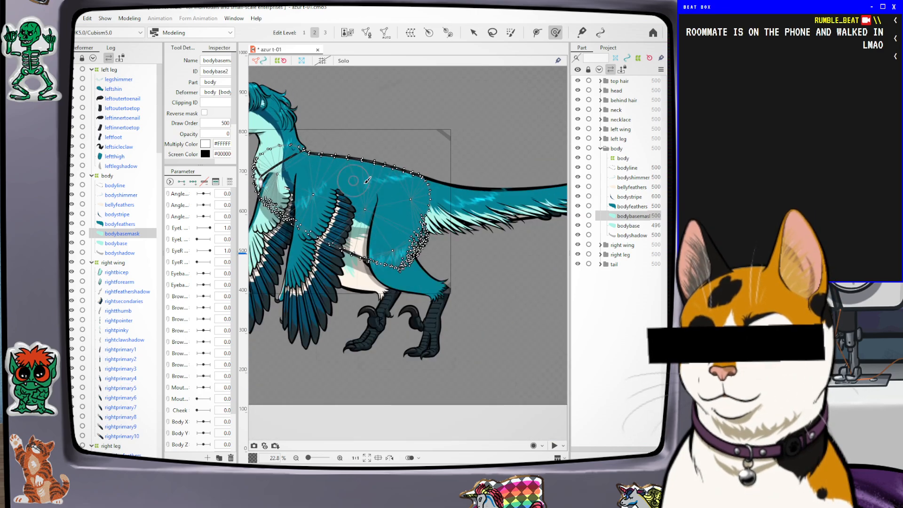
scroll(507, 191, down, 1)
scroll(336, 149, up, 4)
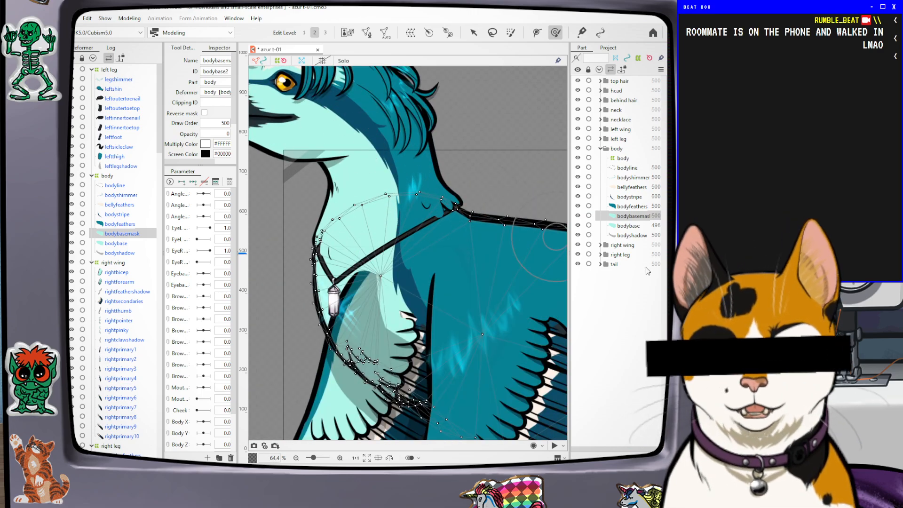
Compare the interior mesh points of bodybase and bodybasemask around the chest, and restore bodybase's draw order to 500
click(629, 226)
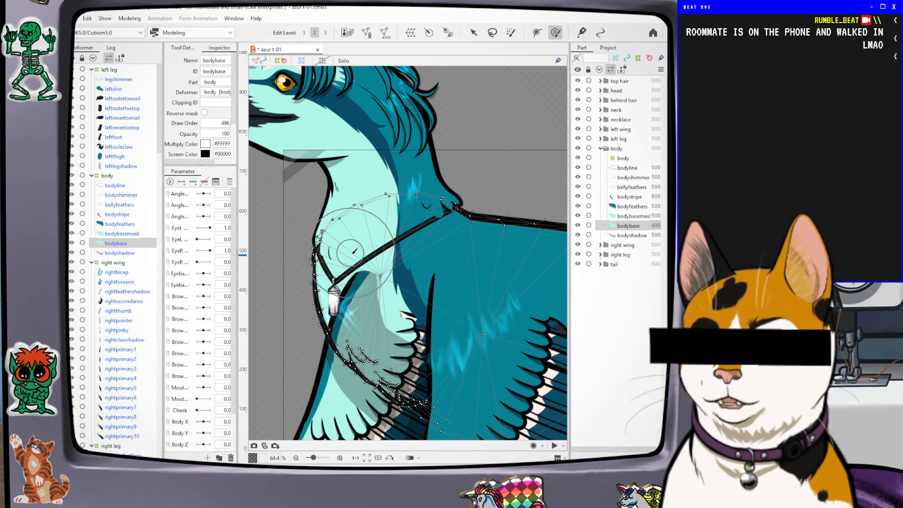
click(380, 290)
click(378, 288)
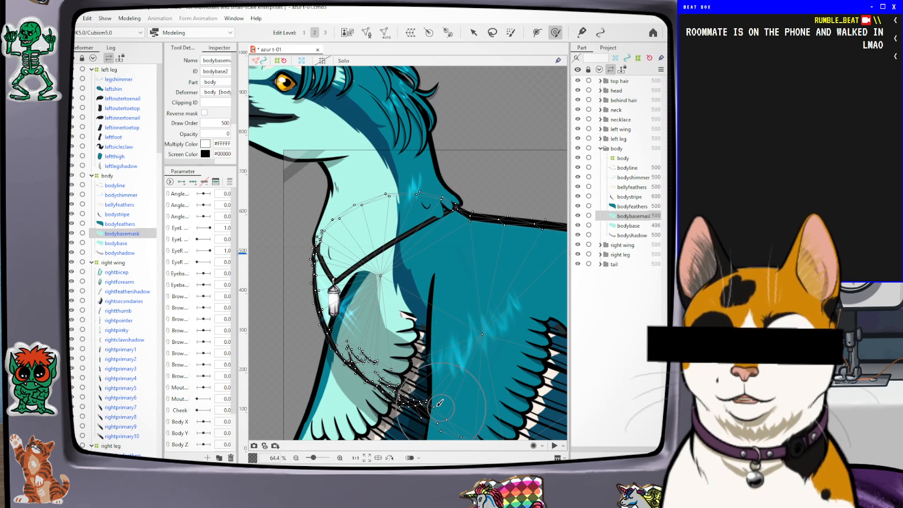
click(485, 339)
click(485, 337)
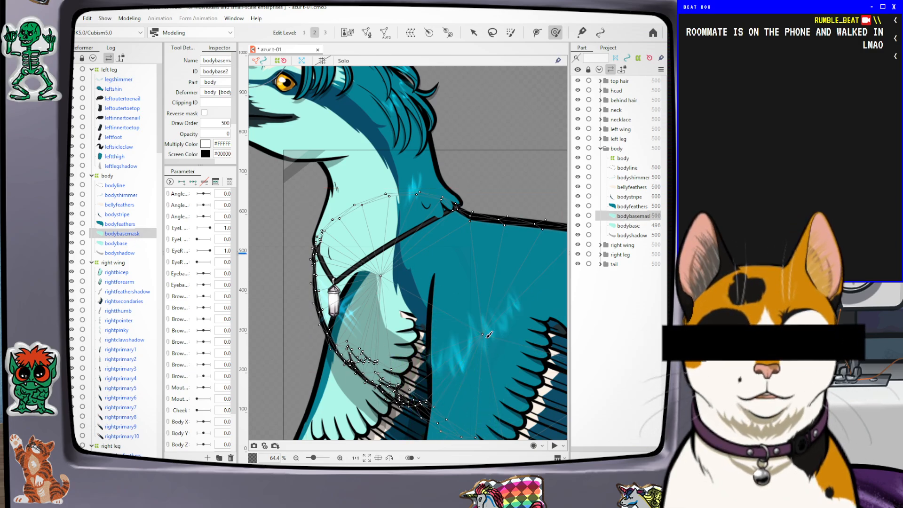
click(488, 339)
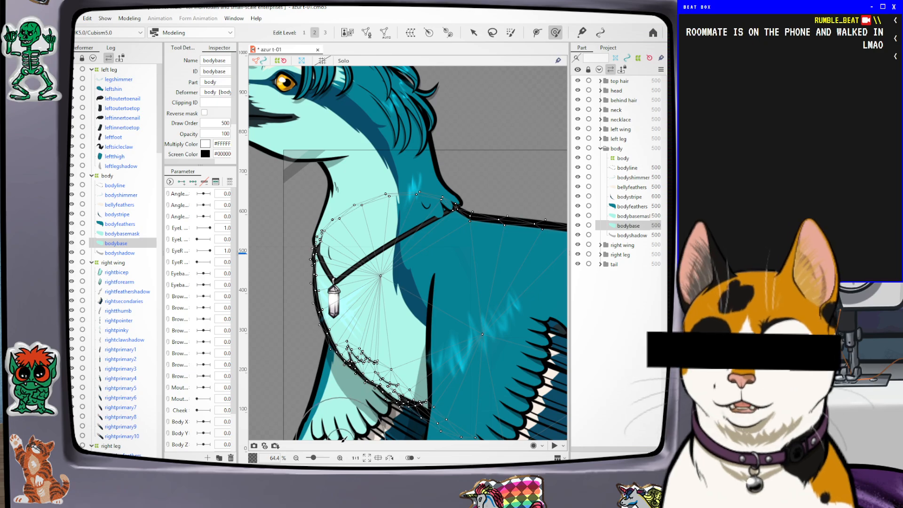
Push the rear edge of the bodybasemask mesh inward at the tail base with the Deform Brush to test its clipping
drag(443, 324, 299, 258)
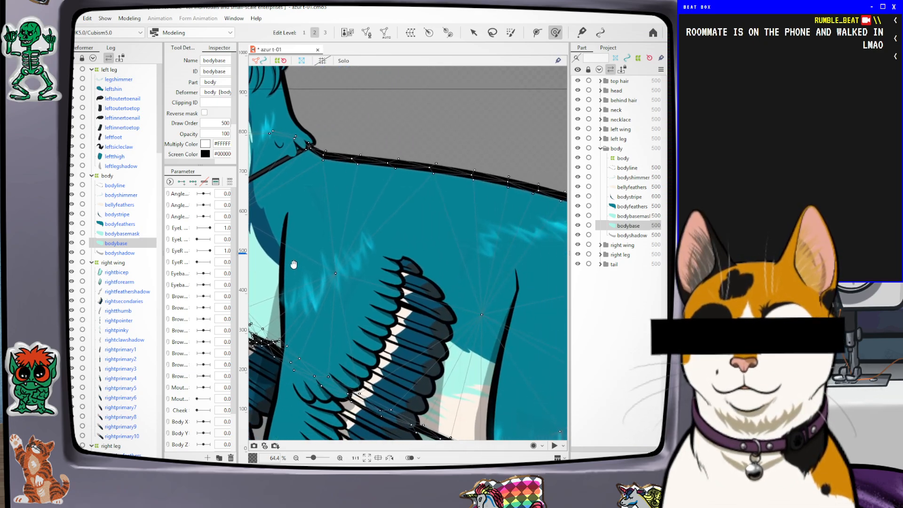
drag(509, 268, 329, 274)
scroll(428, 254, up, 3)
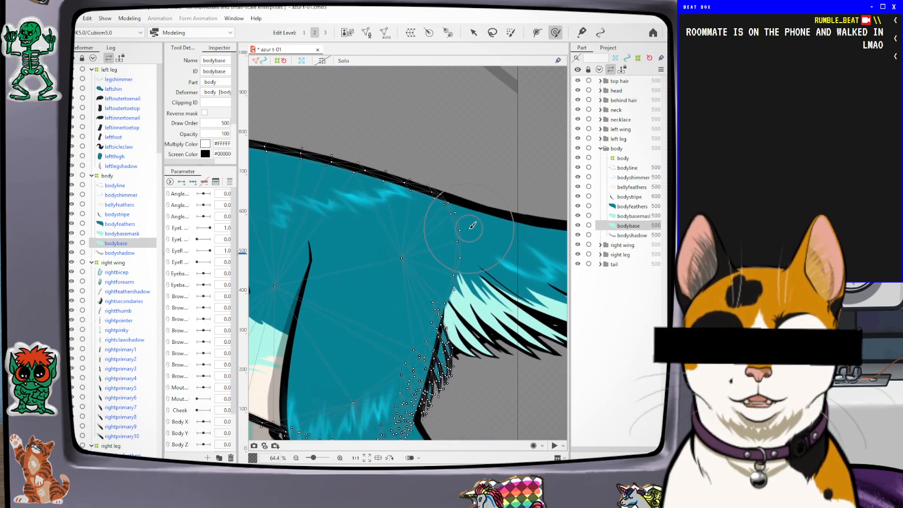
scroll(475, 232, up, 3)
click(634, 217)
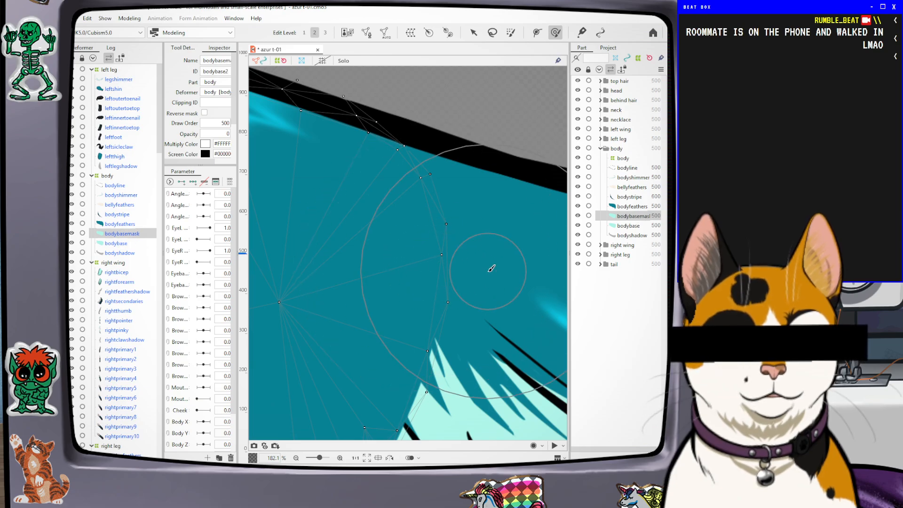
drag(467, 174, 438, 179)
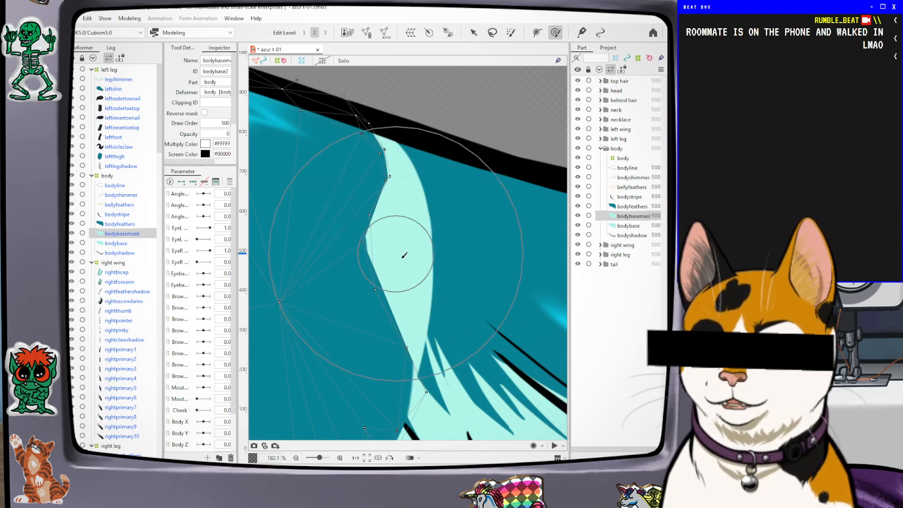
scroll(403, 244, down, 6)
scroll(403, 244, up, 2)
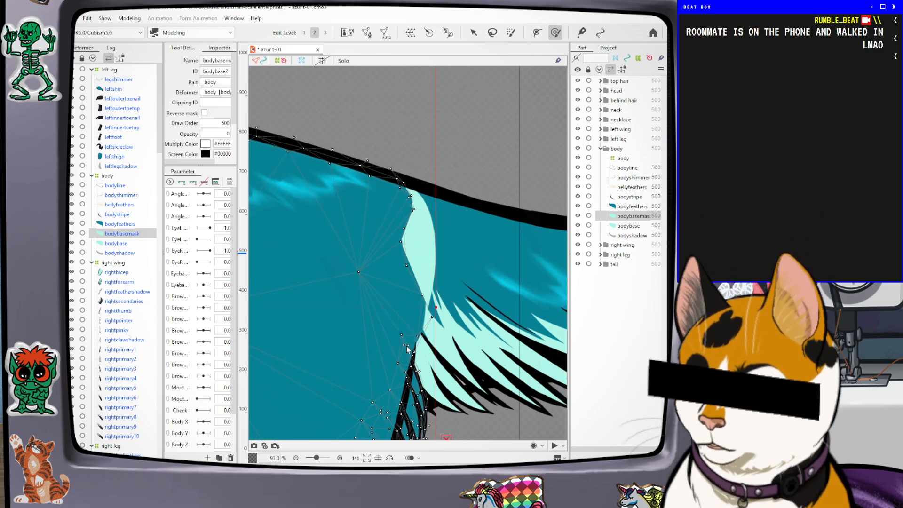
Select all art meshes in the left leg folder and examine the thigh mesh at the hip
click(428, 328)
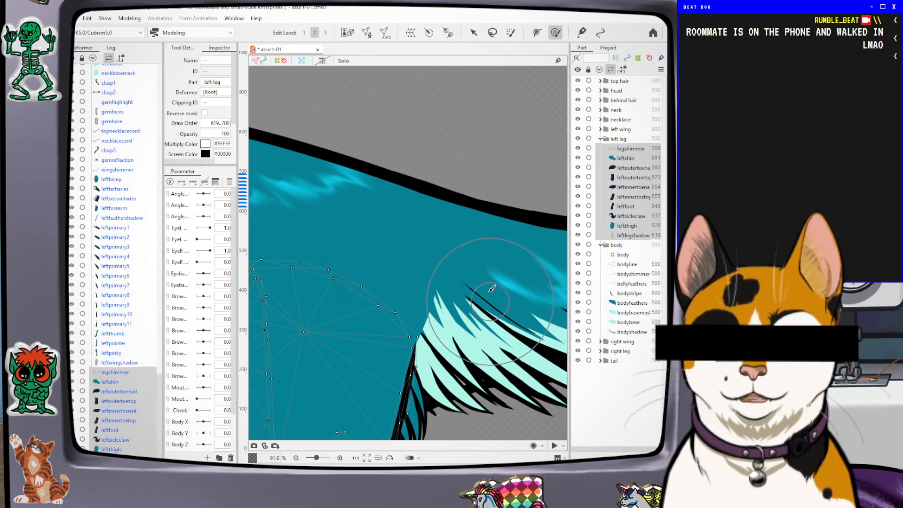
scroll(477, 271, down, 3)
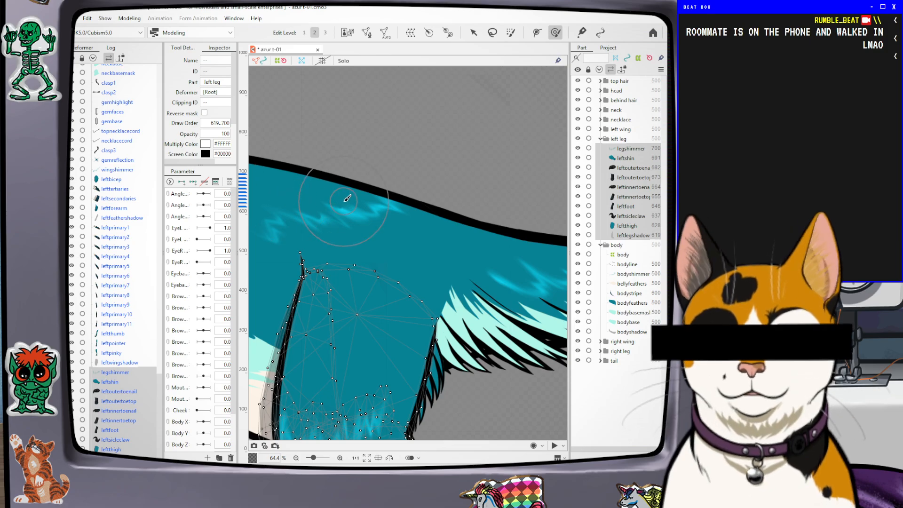
Create a warp deformer named left leg around all selected left leg art meshes
key(ctrl)
key(ctrl)
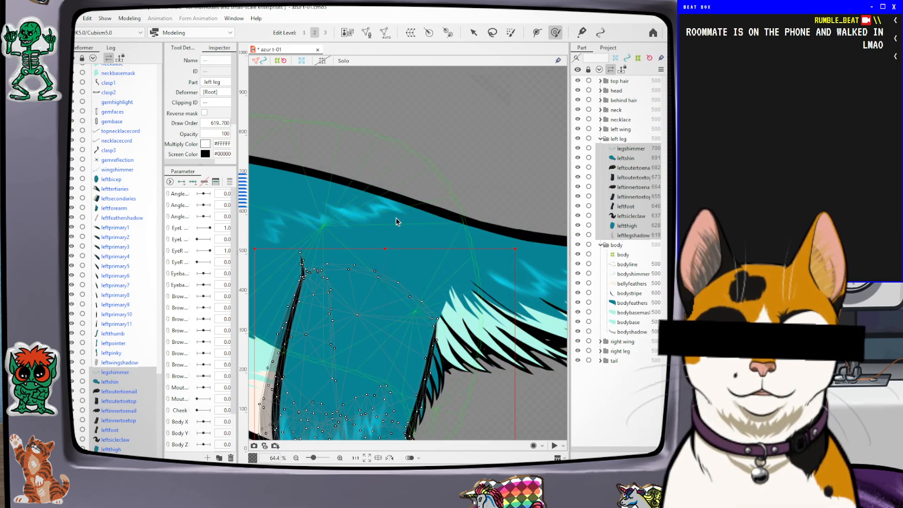
key(ctrl)
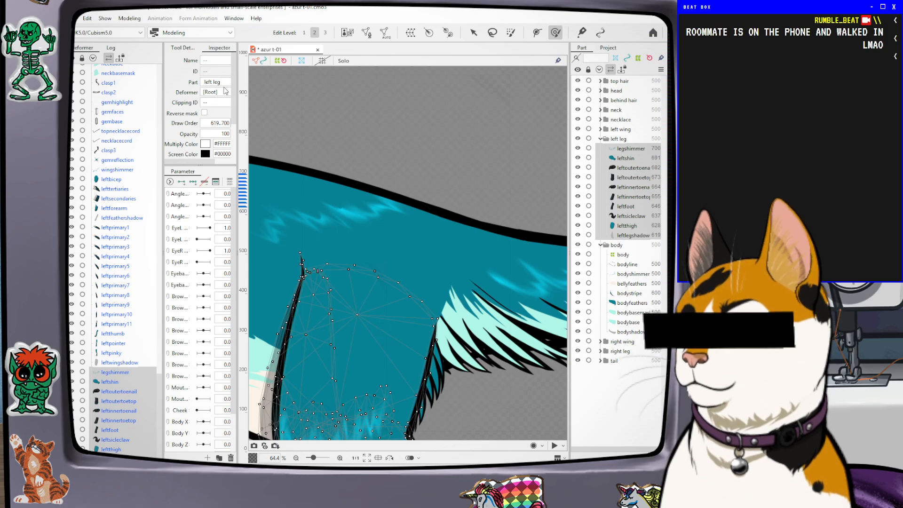
scroll(226, 92, down, 1)
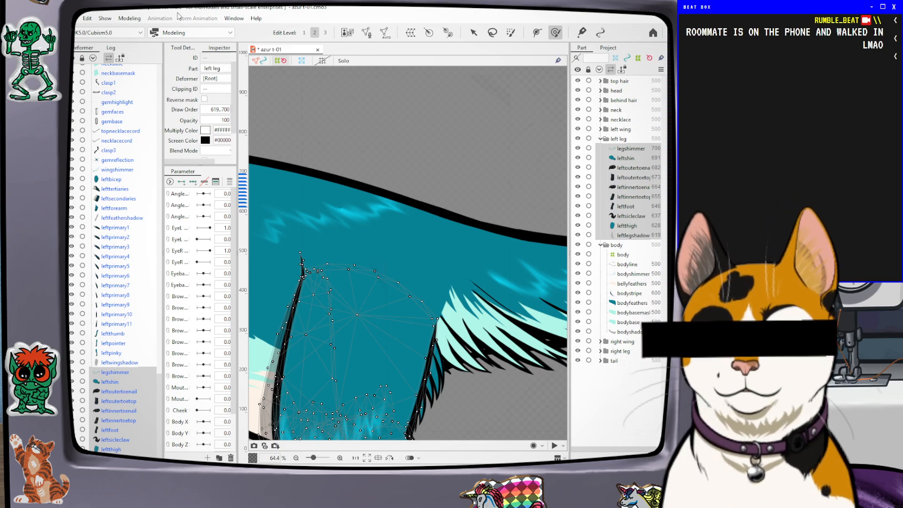
click(433, 262)
key(ctrl)
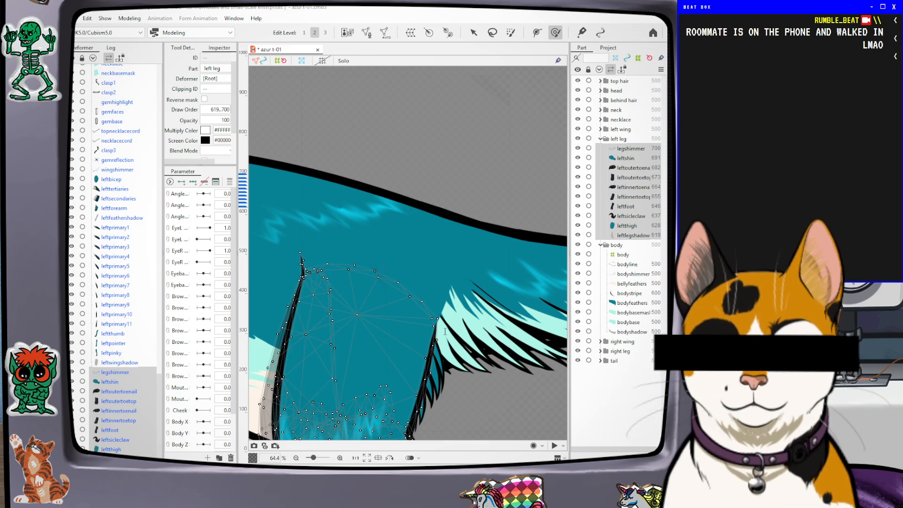
click(440, 303)
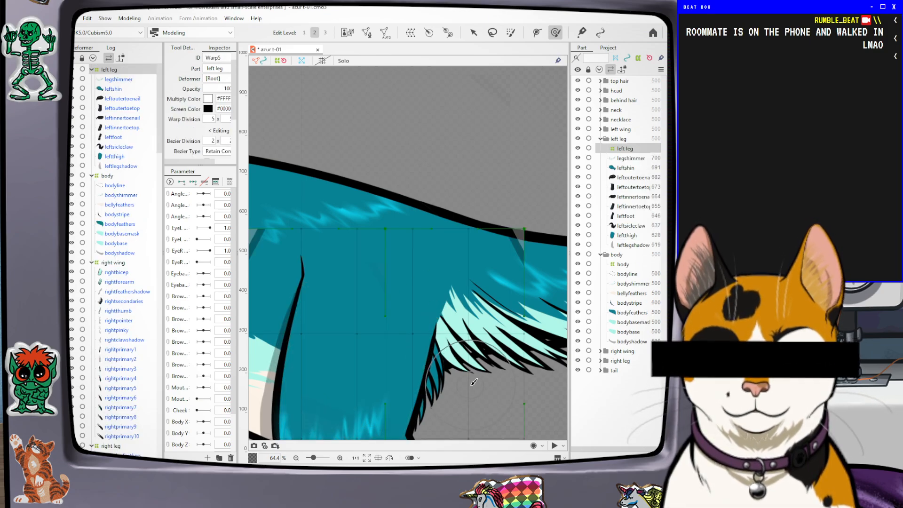
Compare the bodyfeathers and bodybasemask meshes around the hip and collapse the body and left leg folders
click(632, 312)
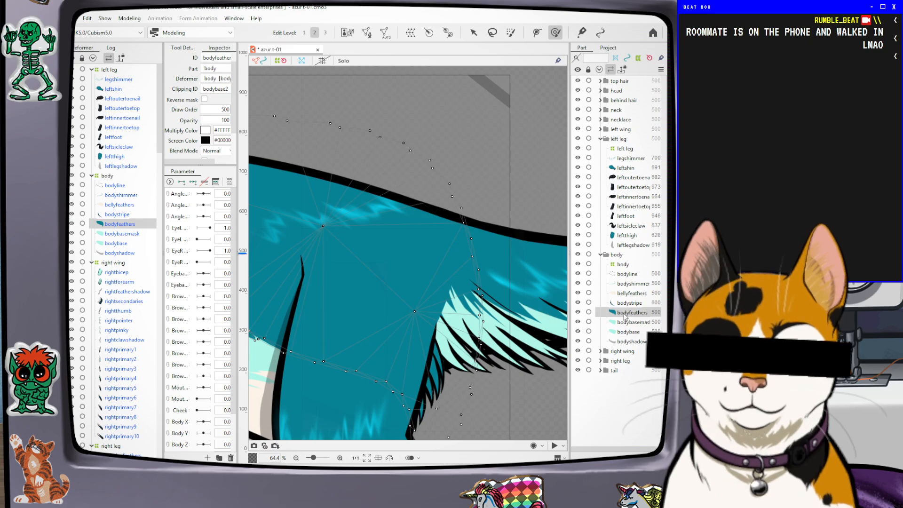
click(422, 346)
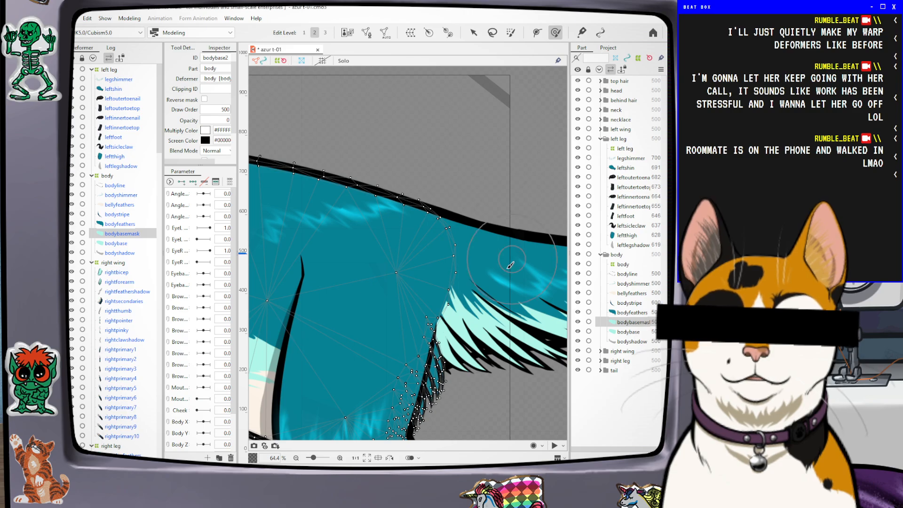
click(598, 256)
click(600, 255)
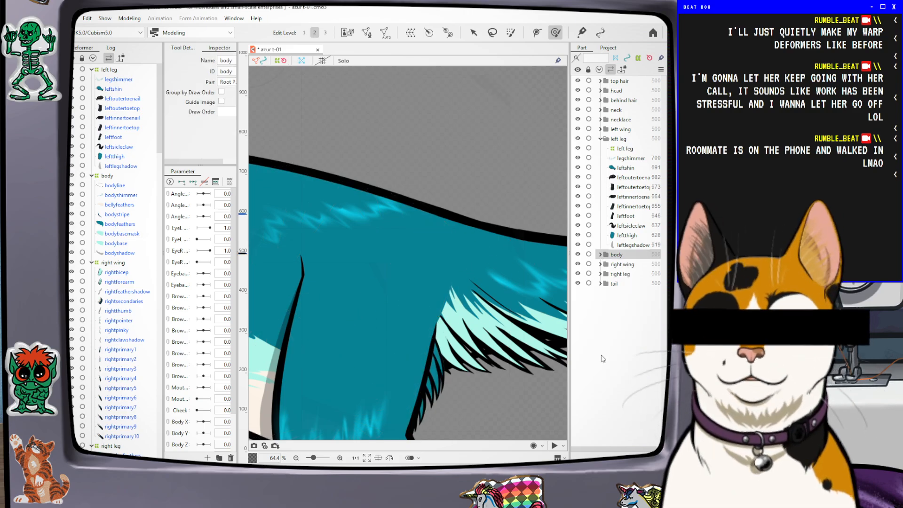
click(600, 139)
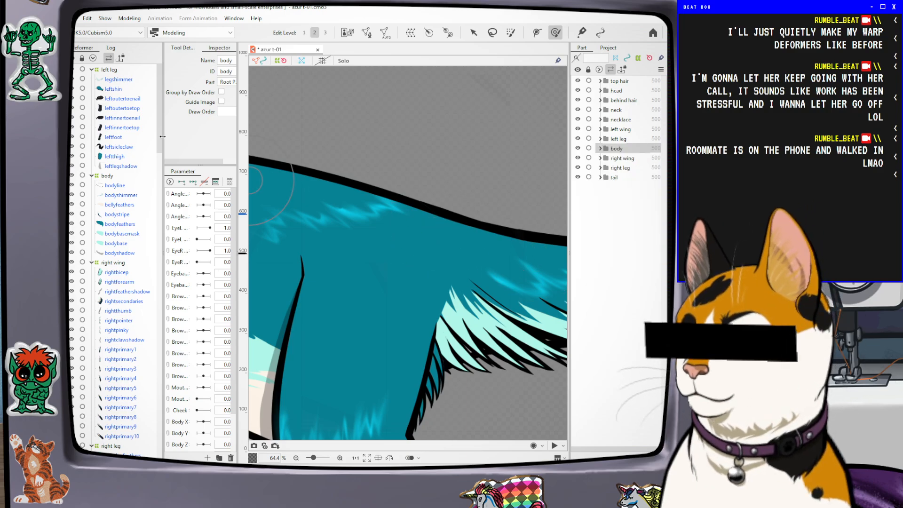
Create a warp deformer named left wing around all art meshes in the left wing folder, including the left primaries
scroll(159, 139, down, 2)
scroll(160, 141, down, 18)
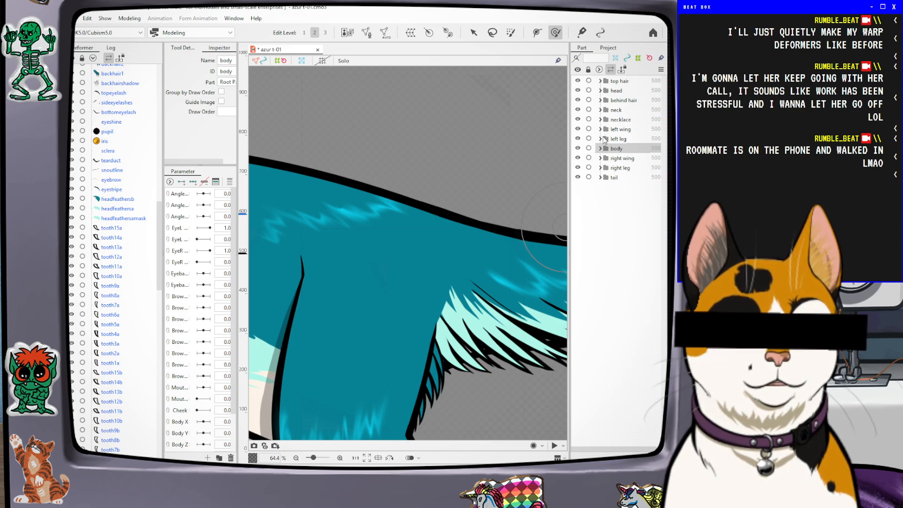
click(617, 132)
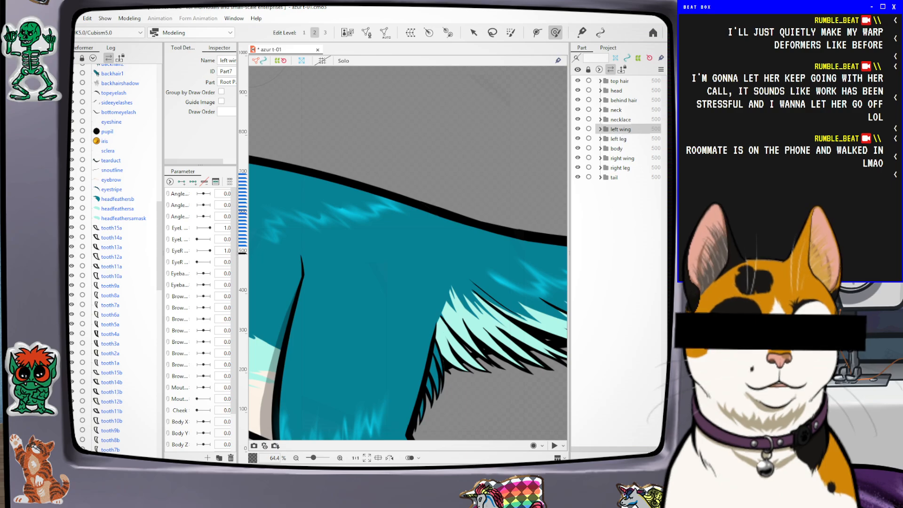
click(600, 129)
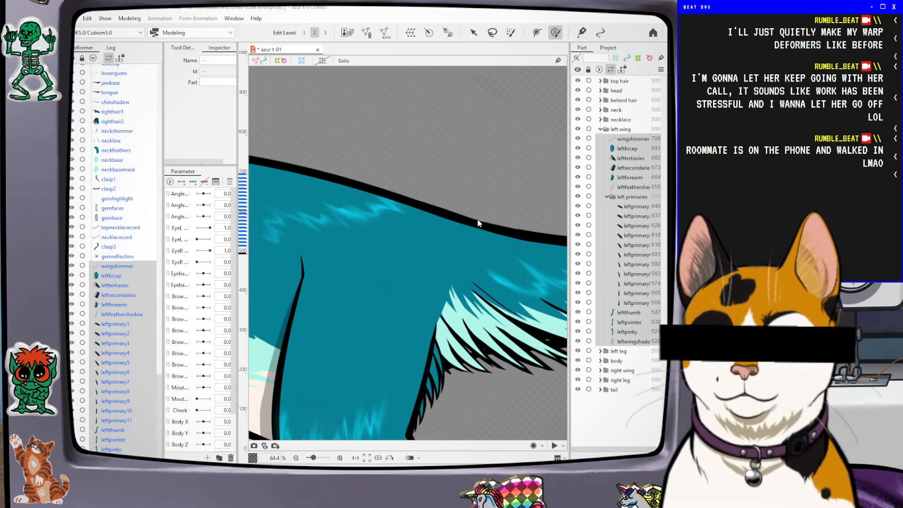
click(433, 306)
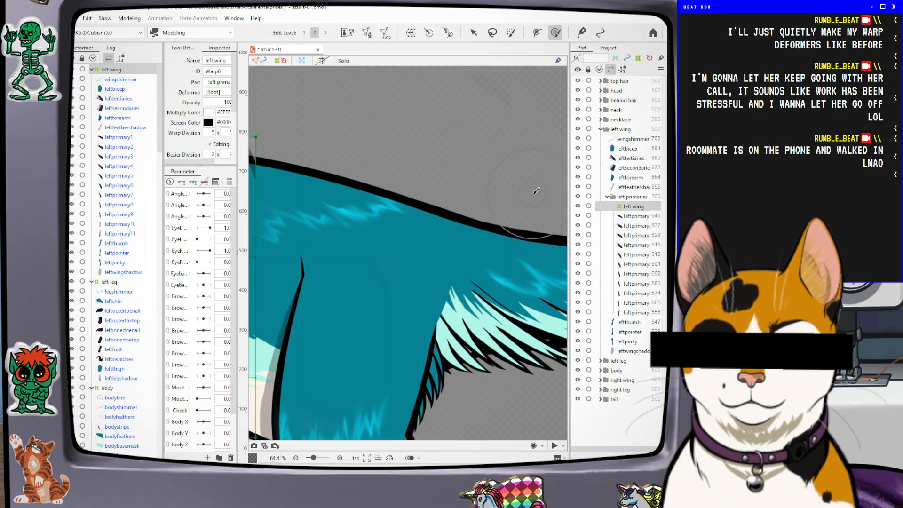
click(604, 127)
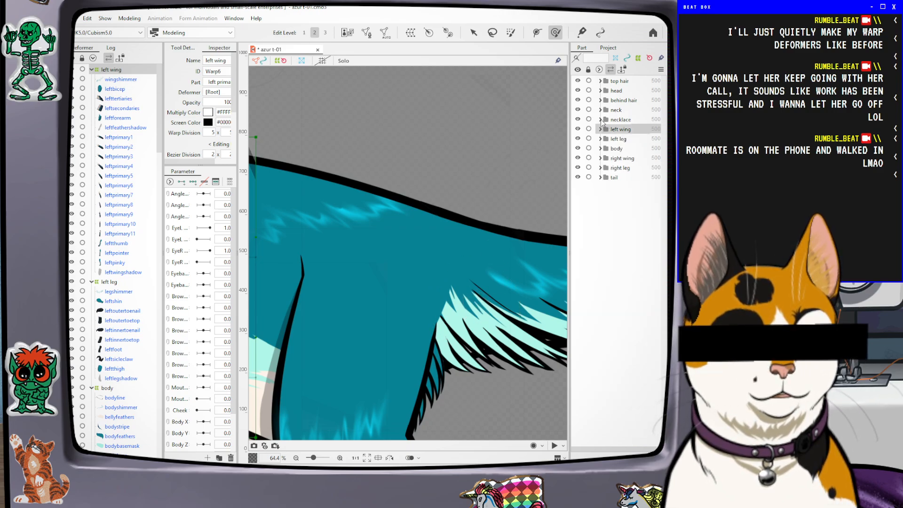
Select everything in the necklace folder and create a warp deformer named necklace around it
click(600, 120)
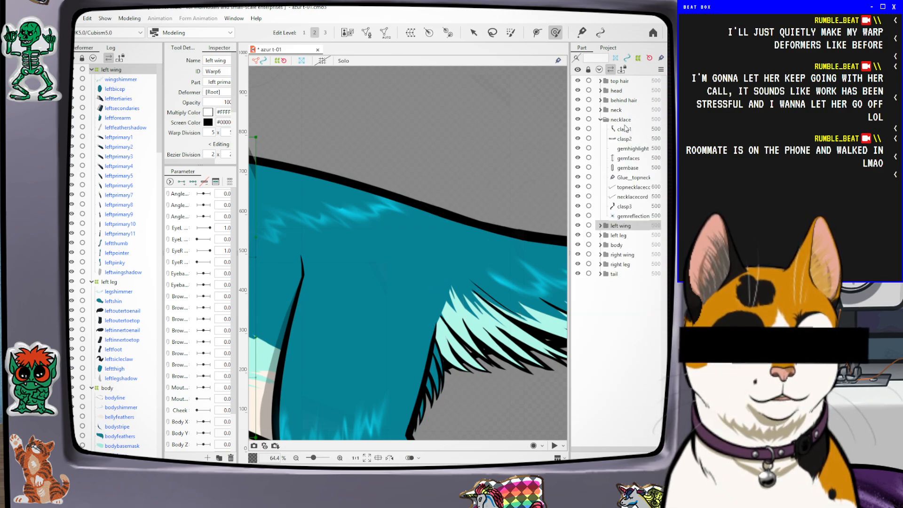
click(618, 121)
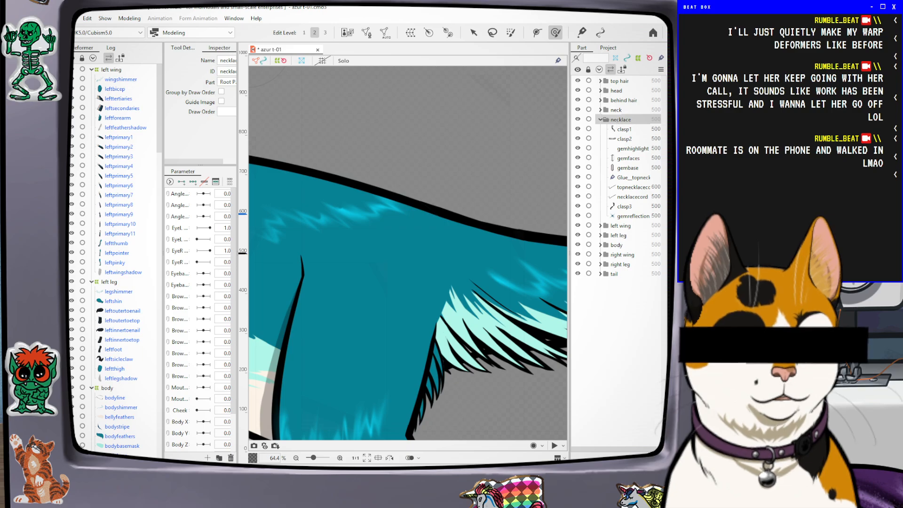
click(632, 146)
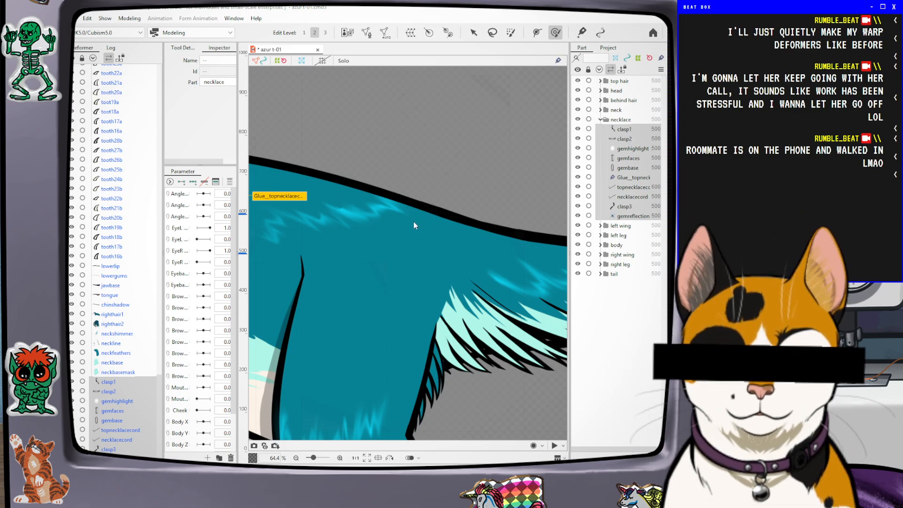
click(444, 306)
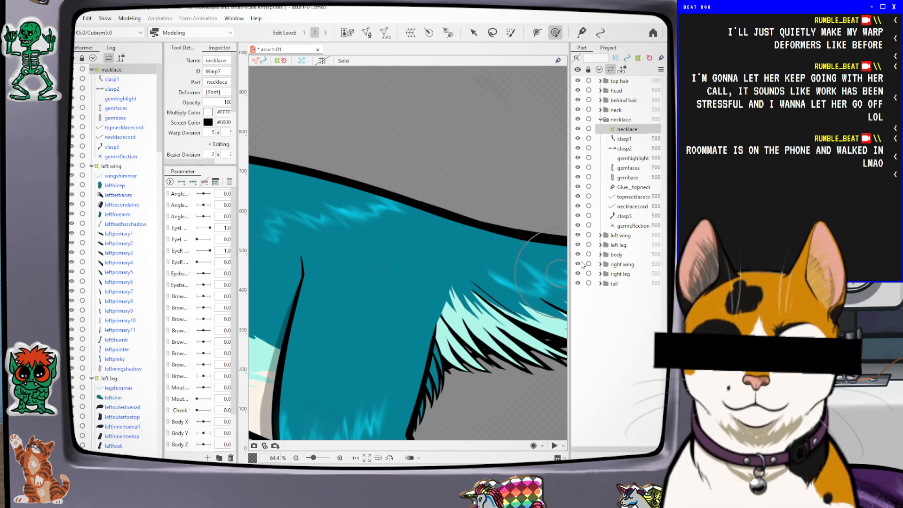
Create a warp deformer named neck around all art meshes in the neck folder, collapsing the necklace and neck folders
click(605, 109)
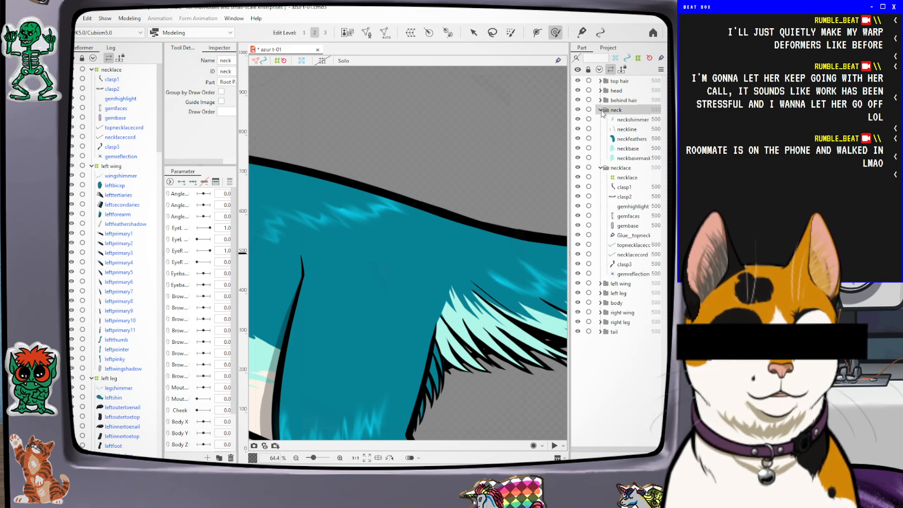
click(601, 110)
click(609, 116)
click(600, 120)
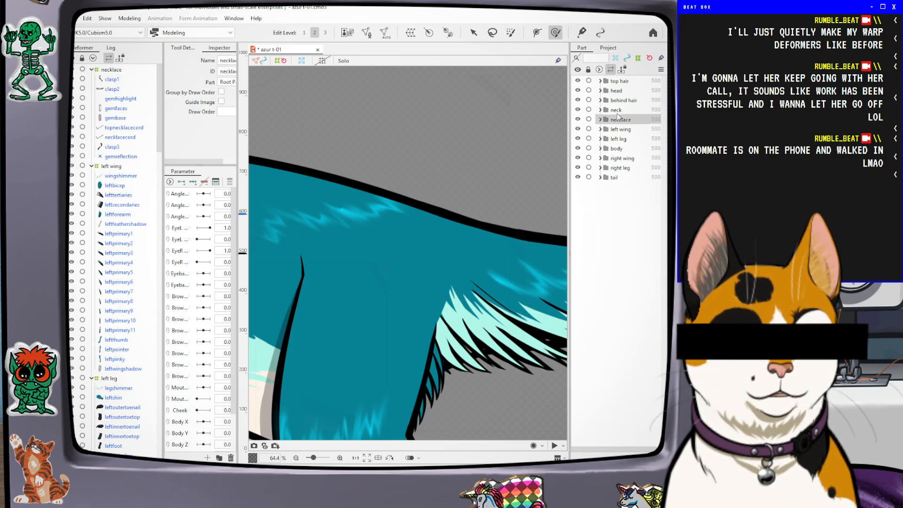
click(620, 111)
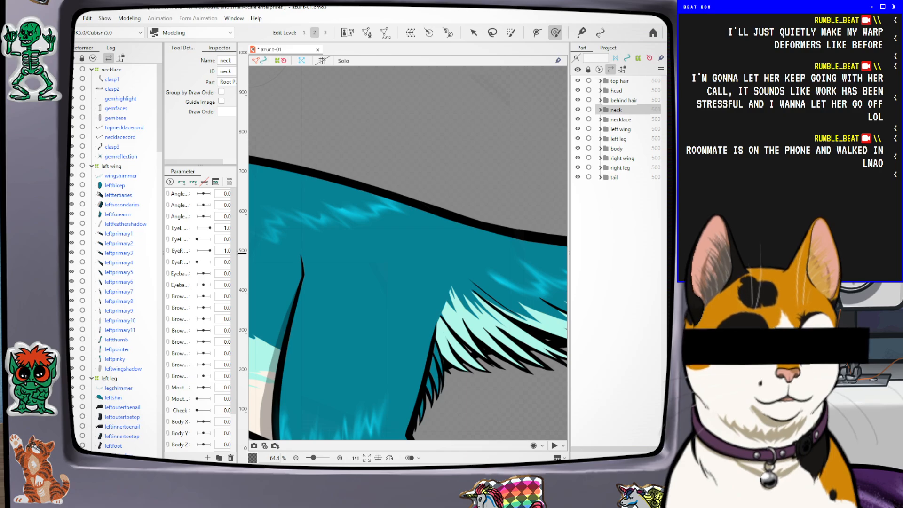
double_click(632, 111)
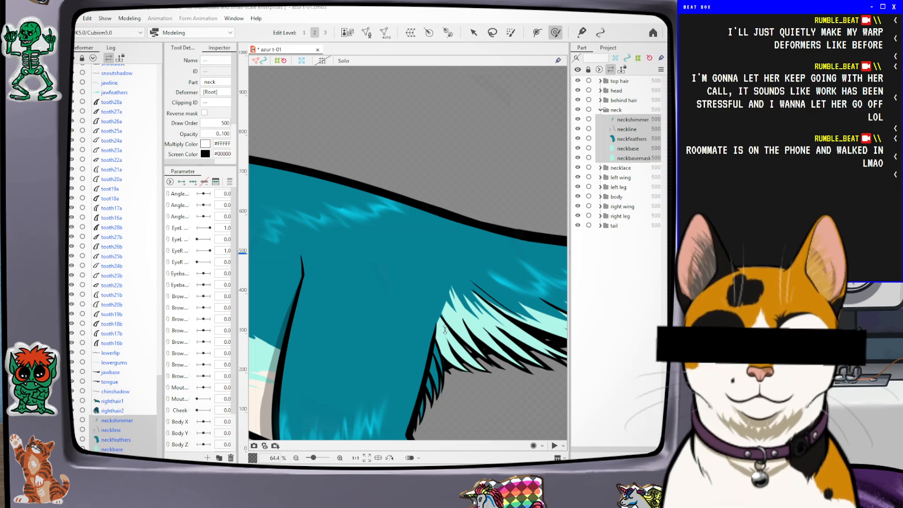
click(630, 110)
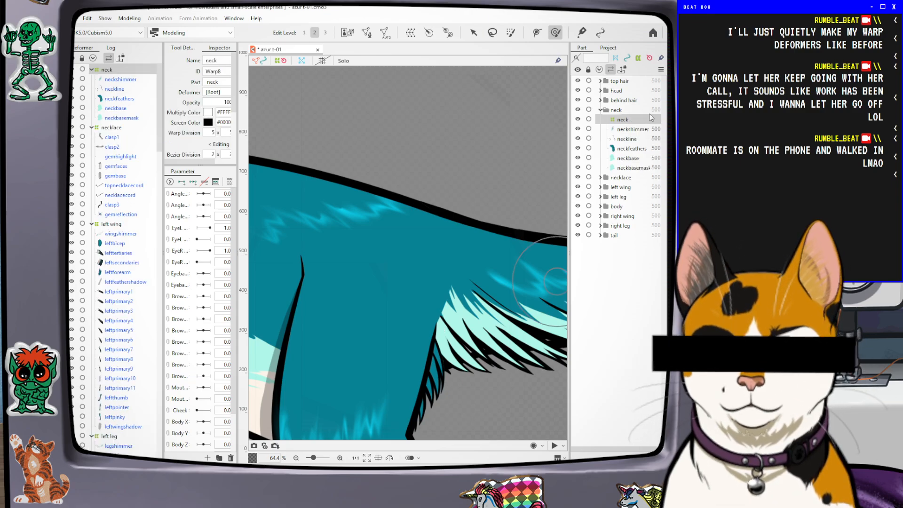
click(601, 110)
Create a warp deformer named behind hair around the righthair1 and righthair2 art meshes
click(601, 100)
click(601, 101)
click(616, 101)
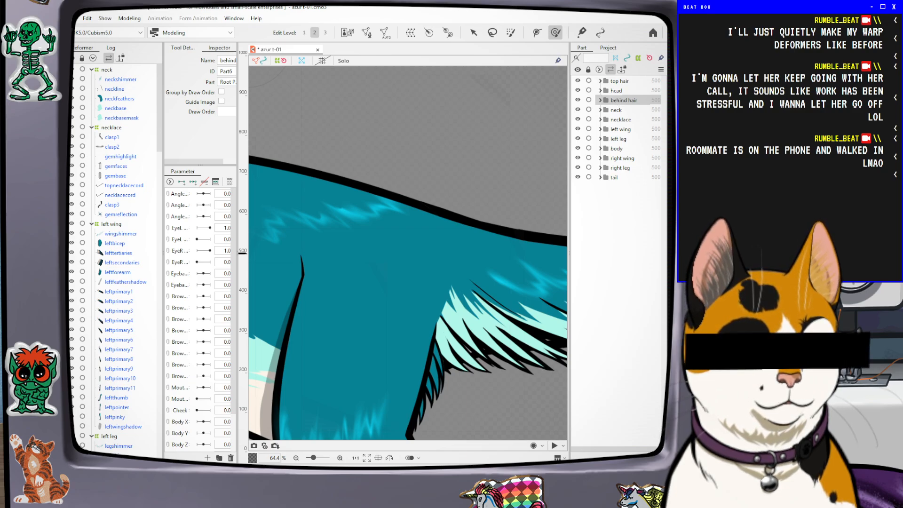
double_click(623, 101)
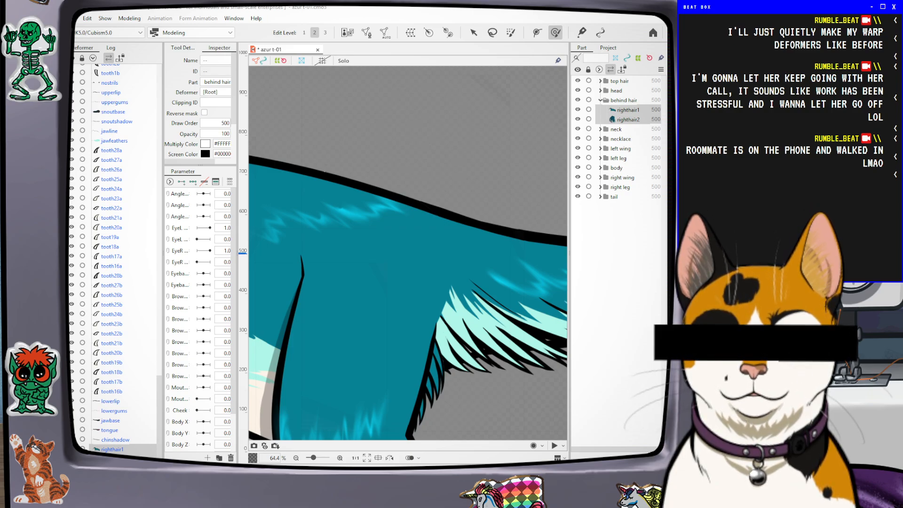
click(452, 309)
click(601, 100)
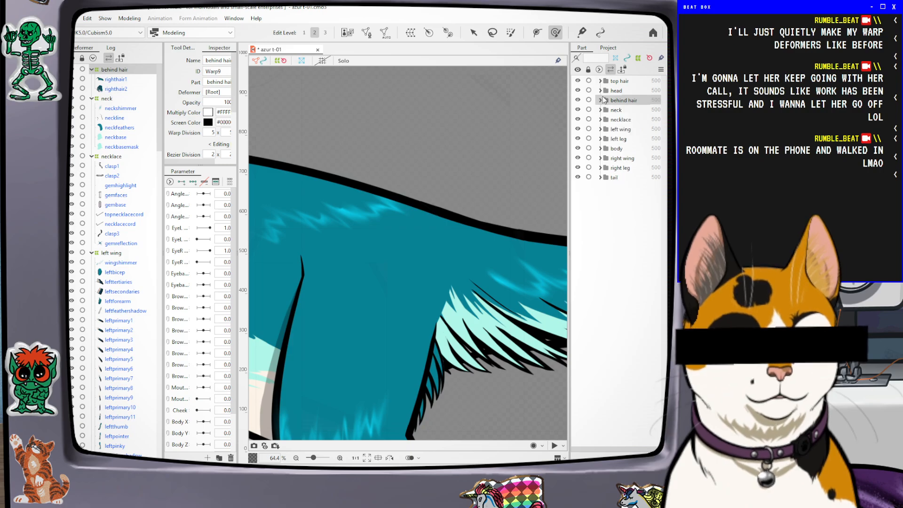
Create a warp deformer named head around all head art meshes, including those in the eye and teeth subfolders
click(614, 90)
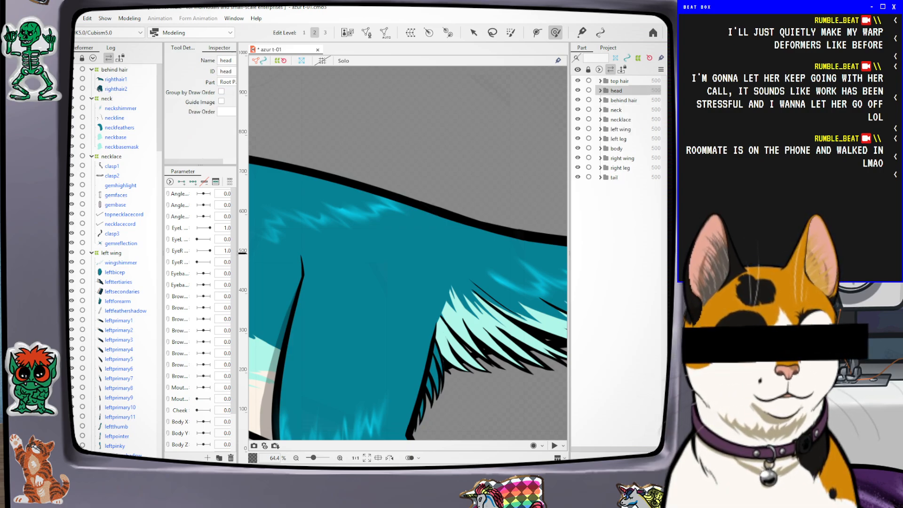
click(601, 90)
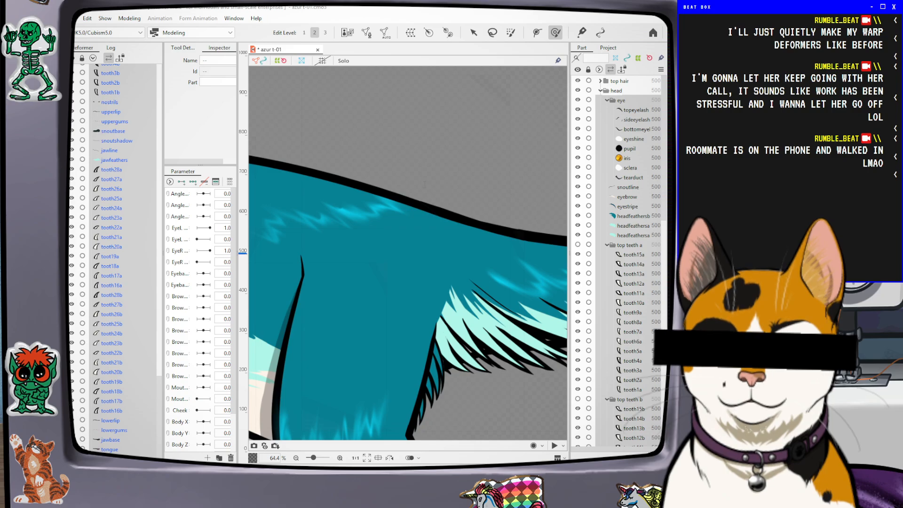
click(451, 317)
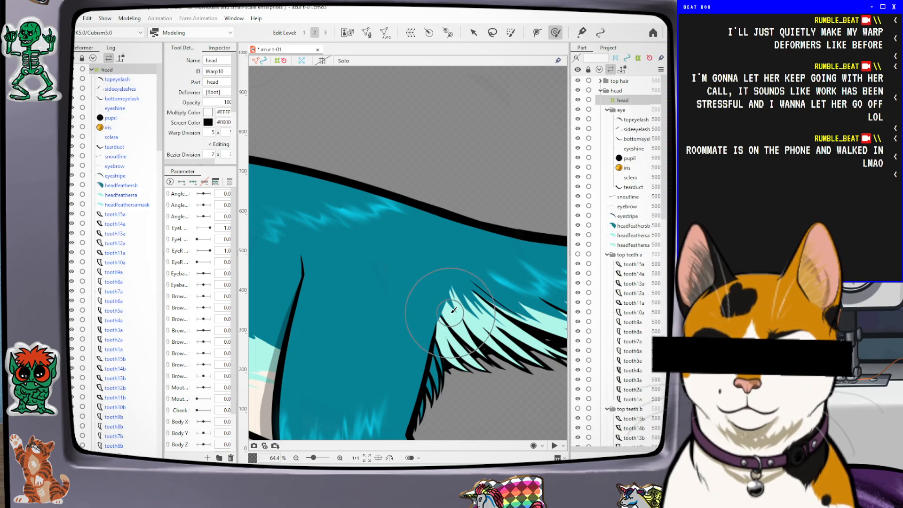
click(603, 91)
Create a warp deformer named top hair around all art meshes in the top hair folder and check its grid over the head
click(618, 83)
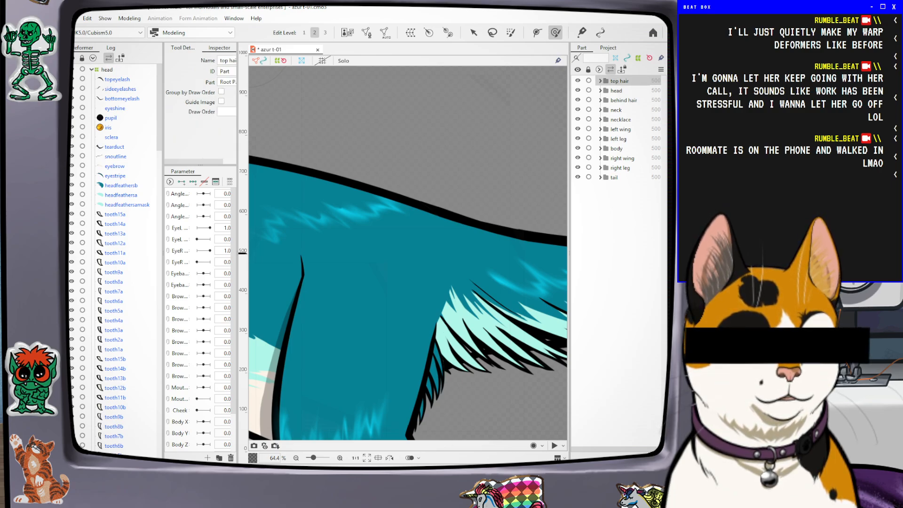
double_click(618, 82)
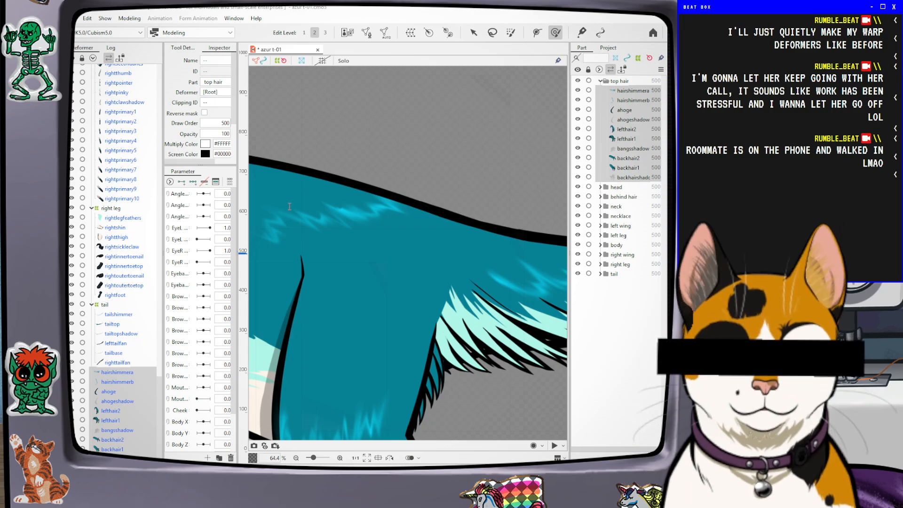
click(437, 313)
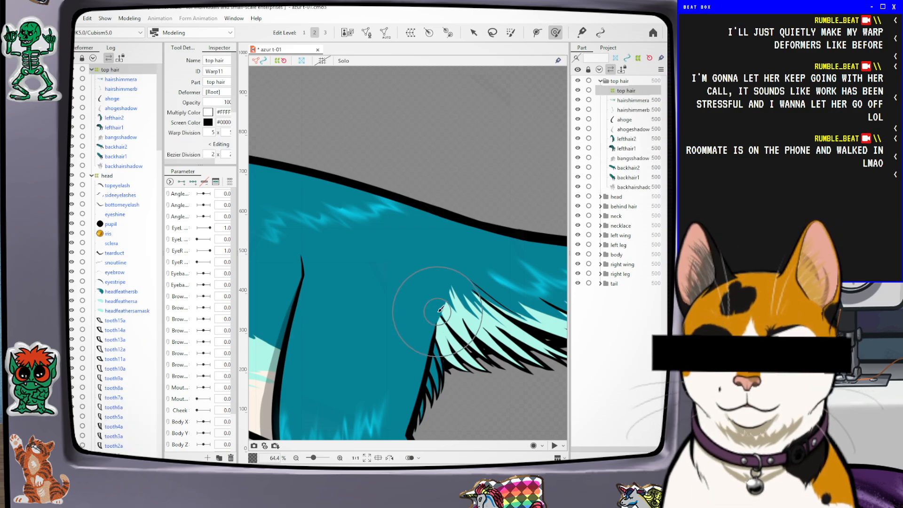
click(600, 81)
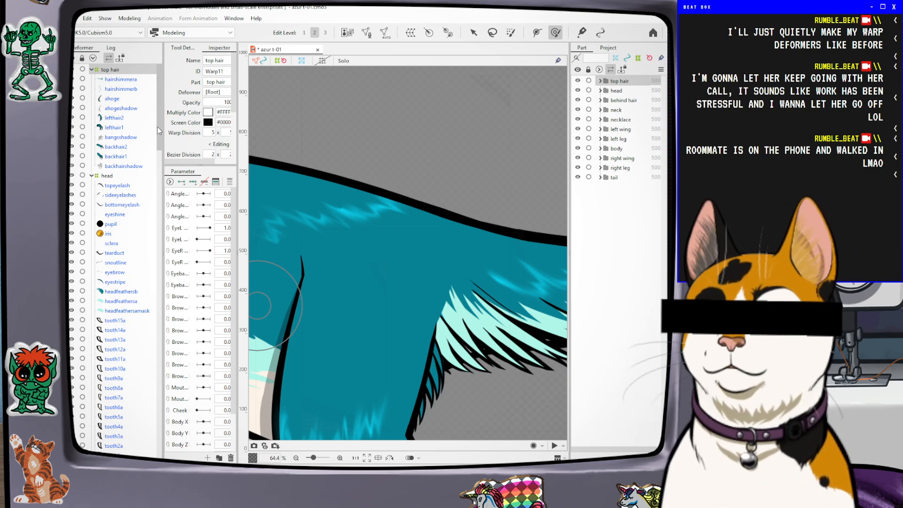
scroll(461, 156, down, 5)
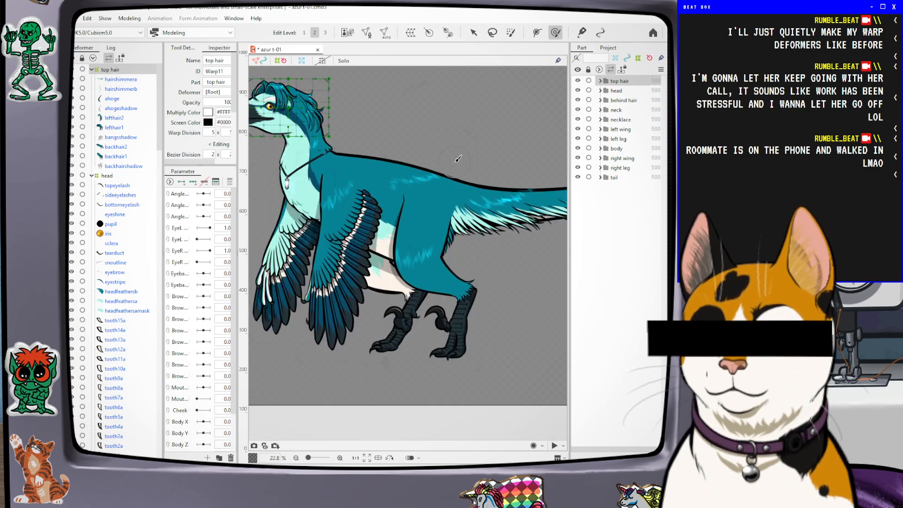
scroll(454, 160, up, 3)
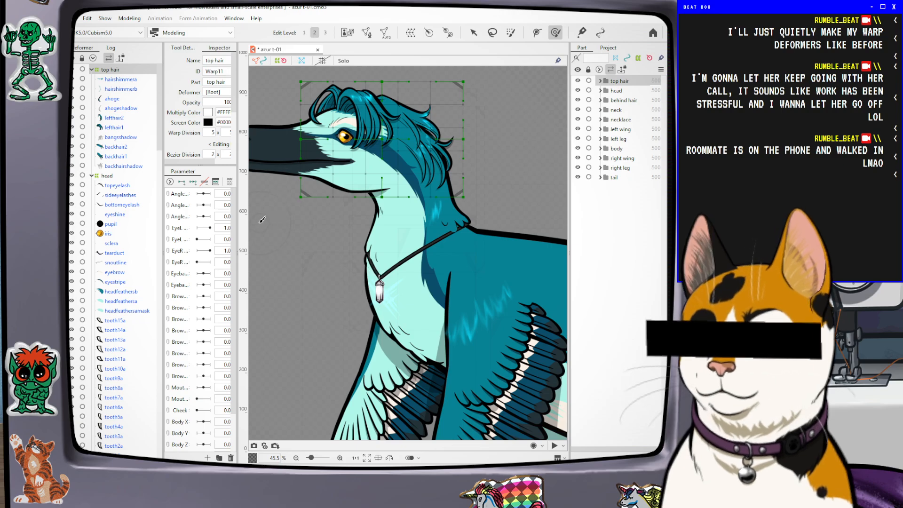
Widen the area showing object properties and parameters, then examine the bodybase mesh in the body folder around the tail base
drag(236, 131, 304, 143)
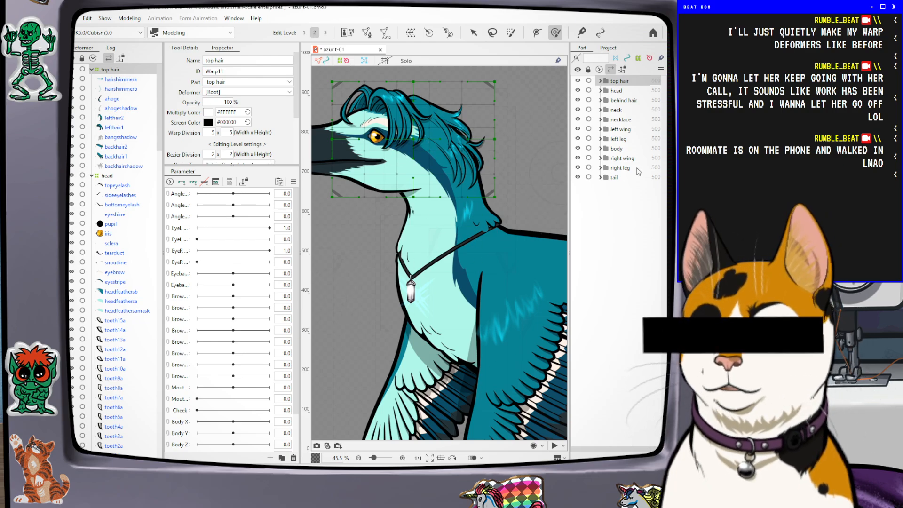
click(600, 148)
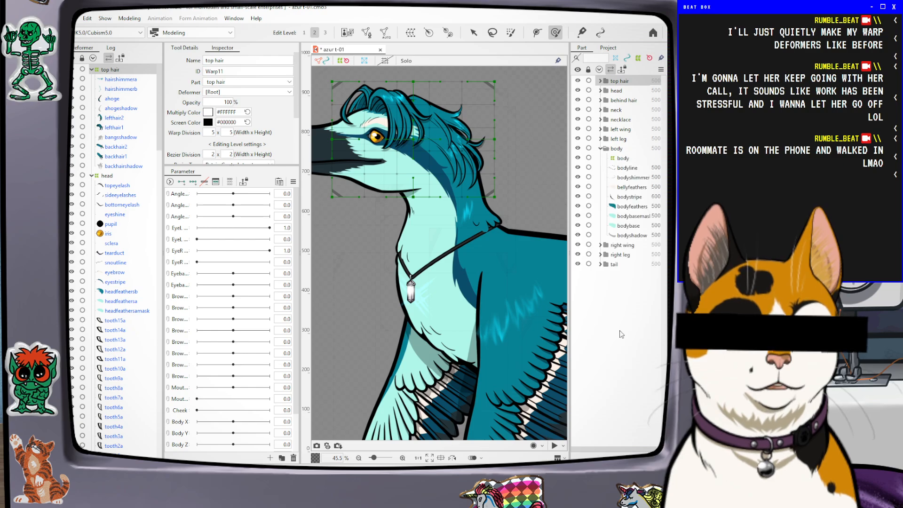
click(628, 226)
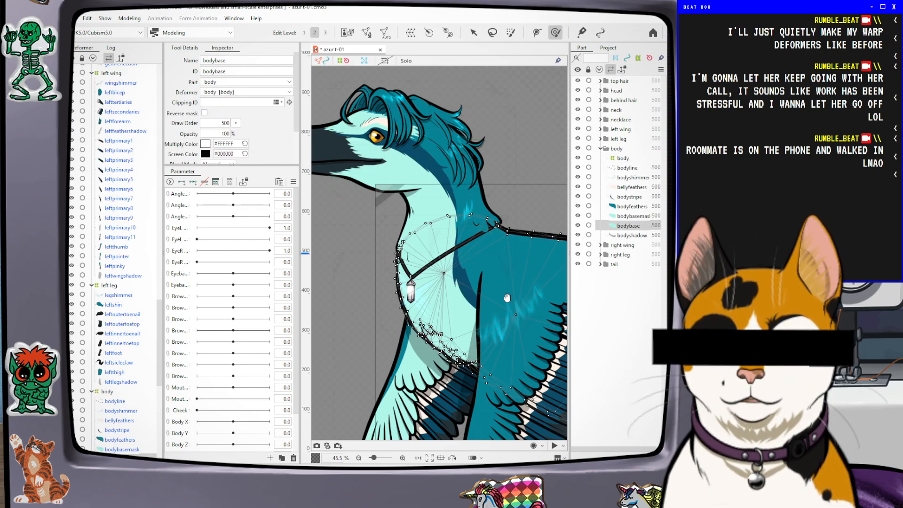
drag(507, 298, 382, 236)
drag(562, 283, 457, 233)
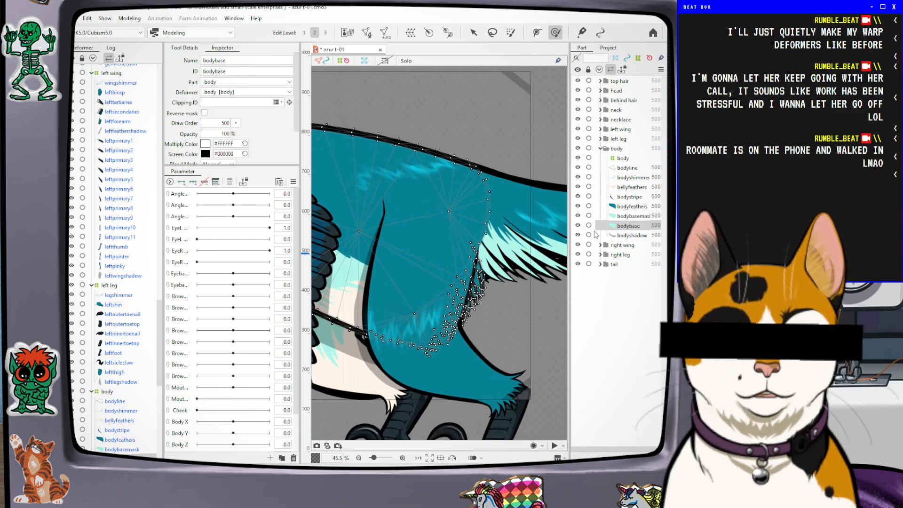
scroll(508, 198, up, 3)
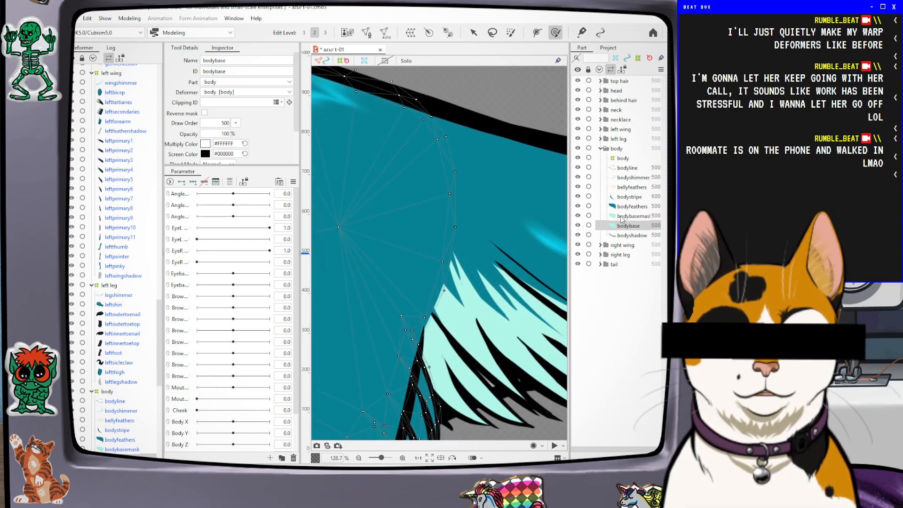
scroll(442, 227, down, 1)
Try the bodybasemask art mesh at 100% opacity and return it to 0%
click(479, 212)
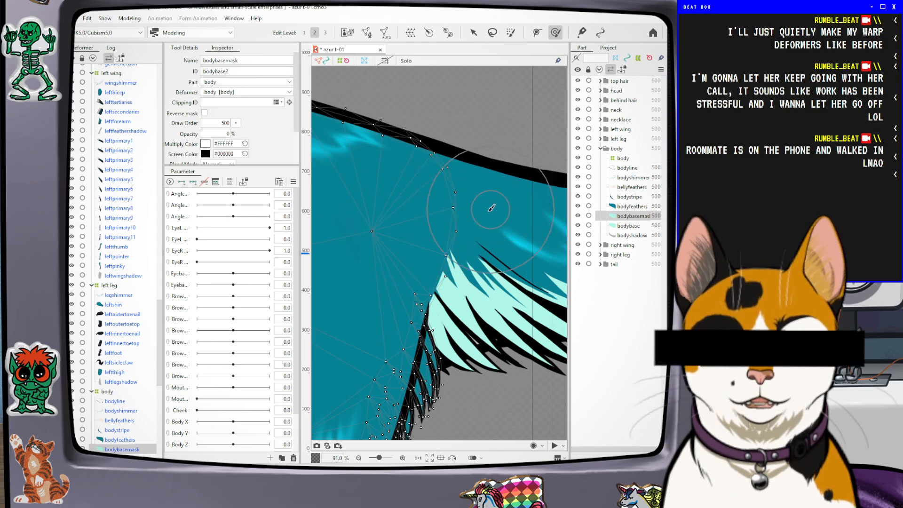
scroll(214, 118, down, 2)
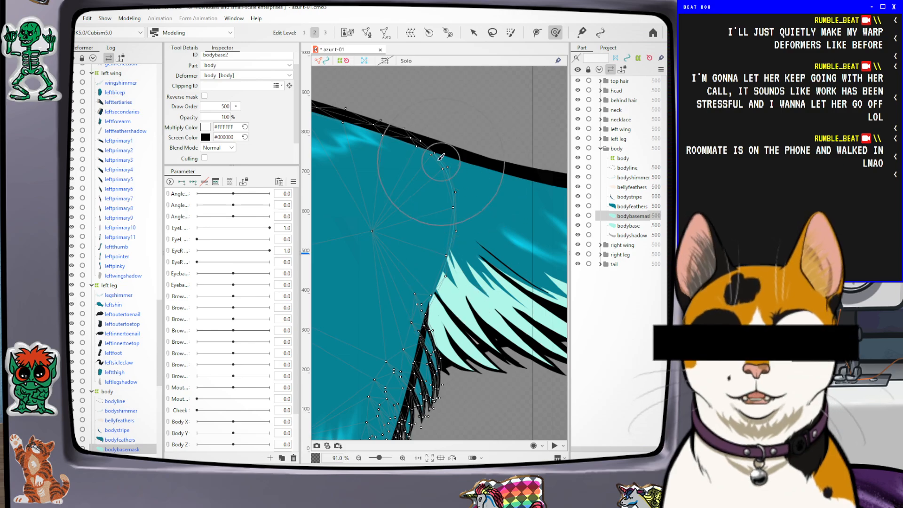
drag(228, 116, 209, 117)
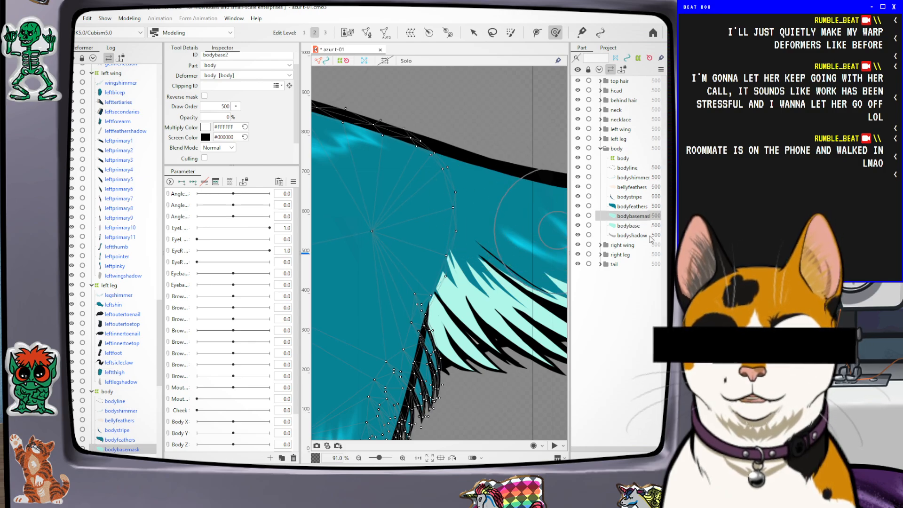
Compare the edge vertices of the bodybase and bodybasemask meshes where the body meets the tail
scroll(427, 161, up, 3)
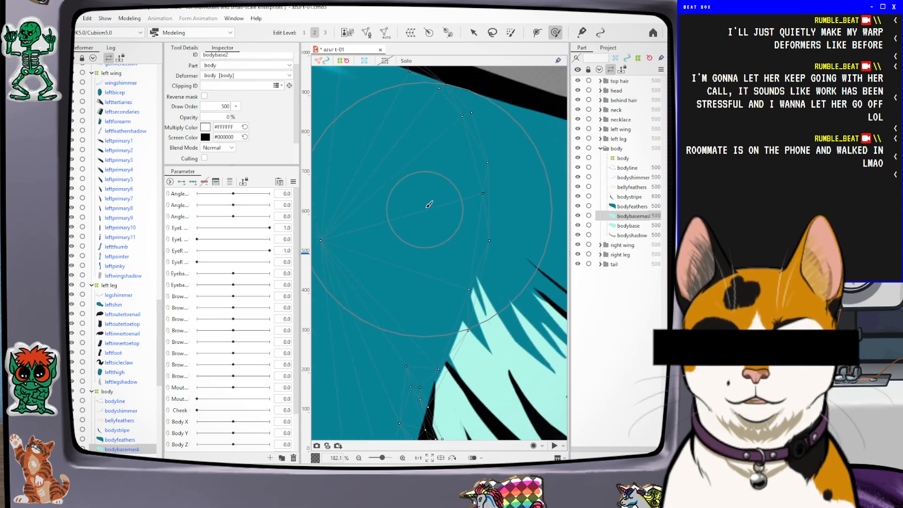
click(630, 226)
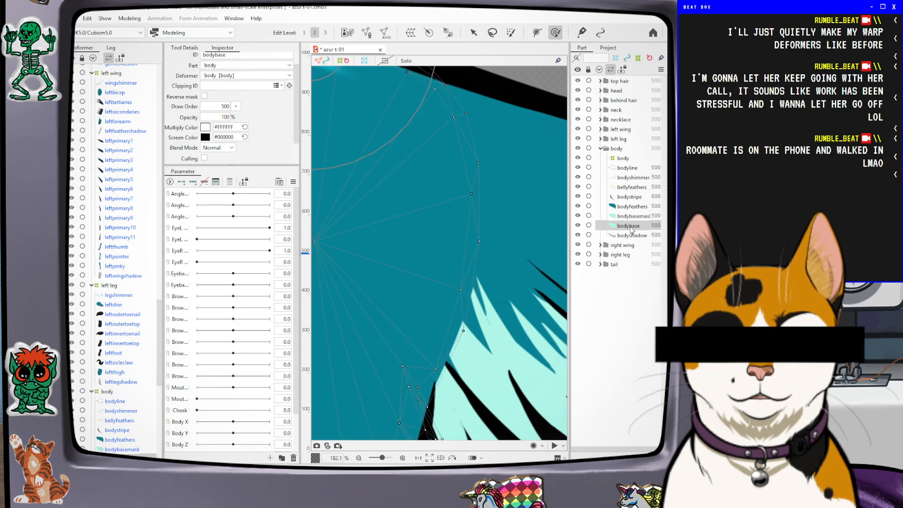
click(630, 215)
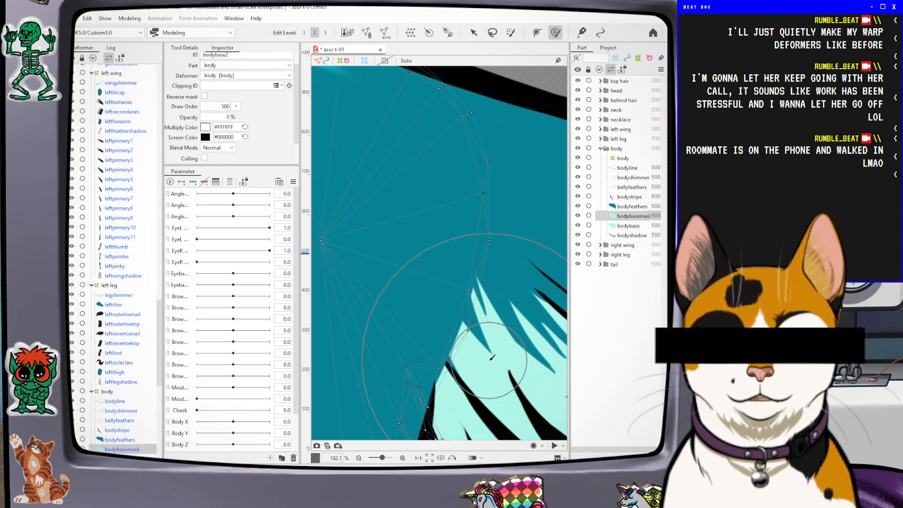
click(630, 226)
click(638, 217)
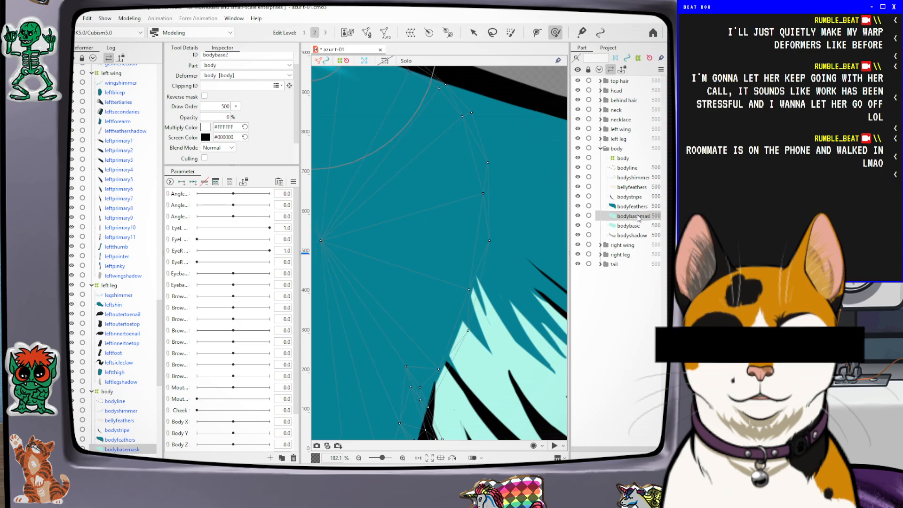
click(638, 226)
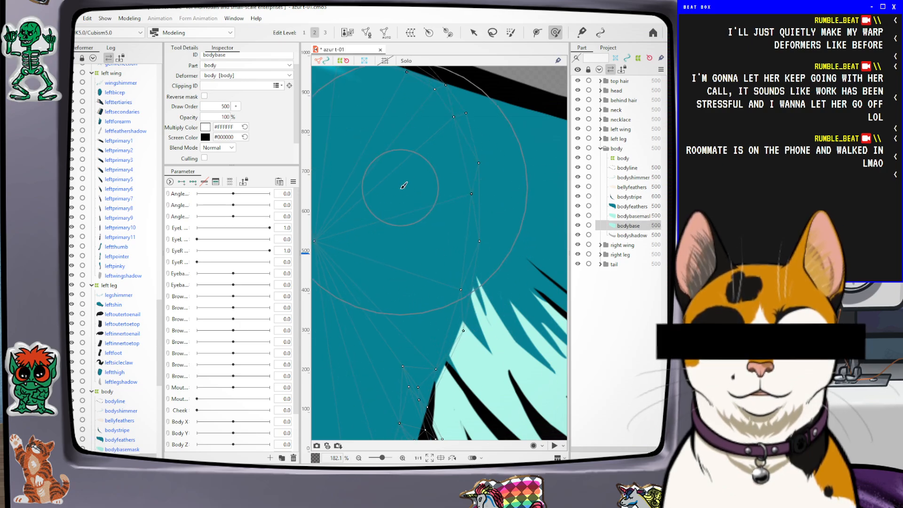
scroll(438, 199, down, 3)
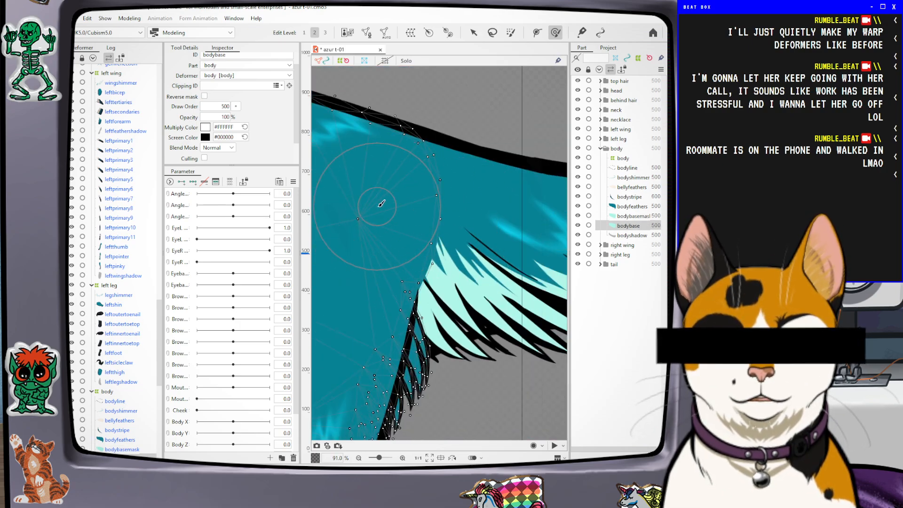
click(630, 217)
mouse_move(477, 202)
mouse_down()
mouse_move(460, 202)
mouse_move(494, 207)
mouse_move(461, 212)
mouse_move(512, 200)
mouse_move(474, 206)
mouse_move(484, 204)
mouse_up()
key(ctrl+e)
Examine the bodybasemask outline over the whole body and around the base of the neck
scroll(514, 204, down, 10)
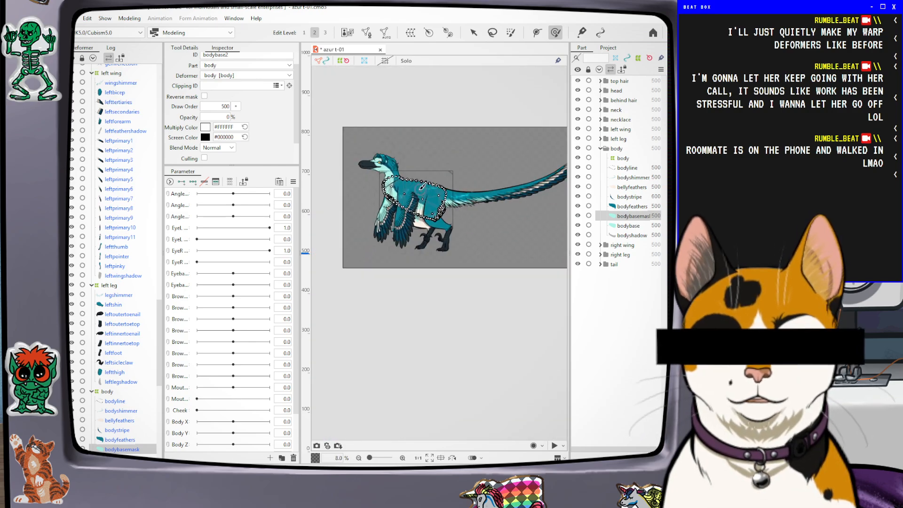
scroll(369, 185, up, 2)
scroll(449, 159, down, 2)
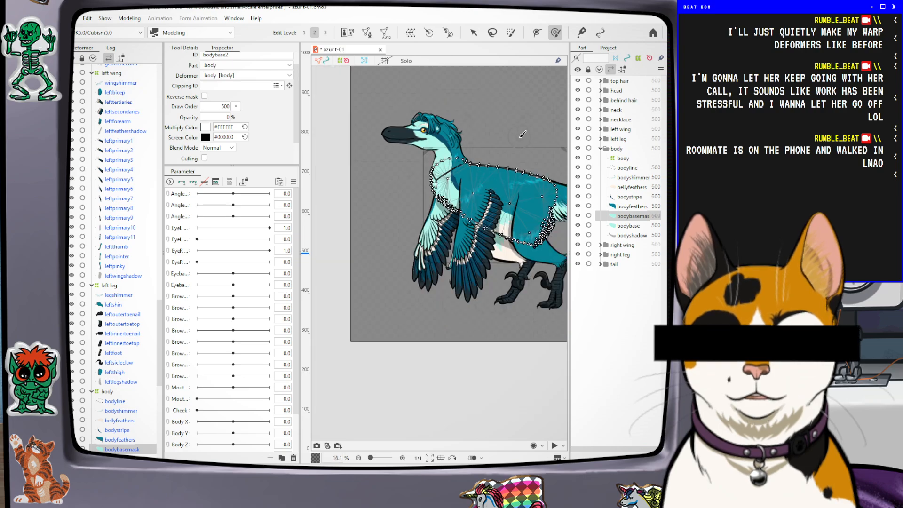
scroll(513, 149, up, 3)
scroll(500, 169, down, 2)
scroll(541, 275, up, 3)
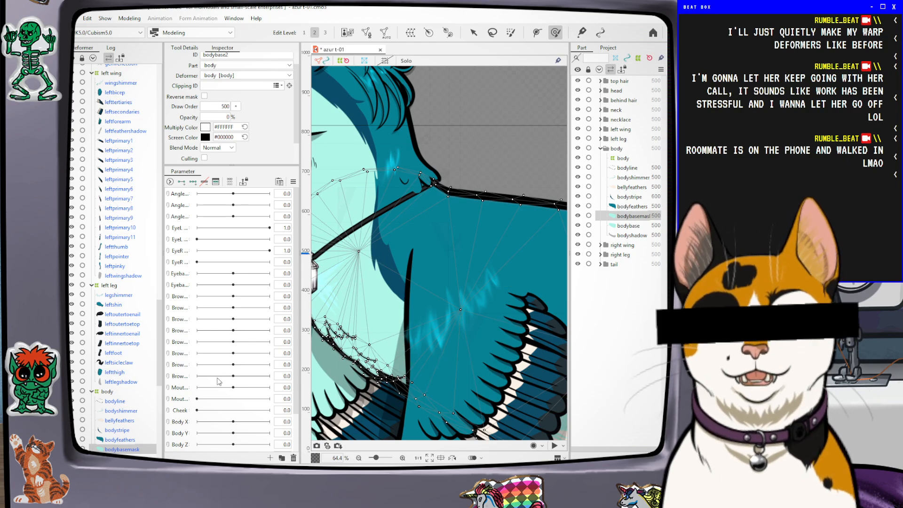
scroll(391, 238, up, 1)
scroll(391, 237, up, 1)
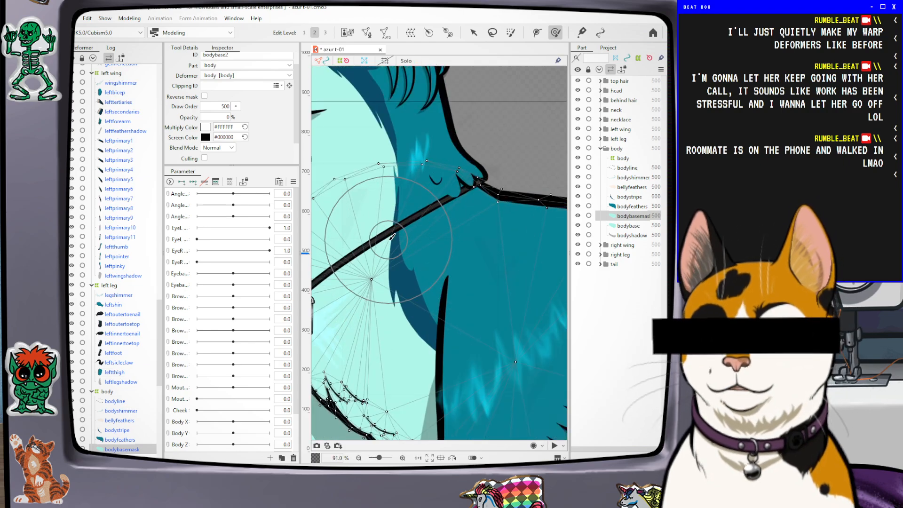
scroll(423, 186, down, 8)
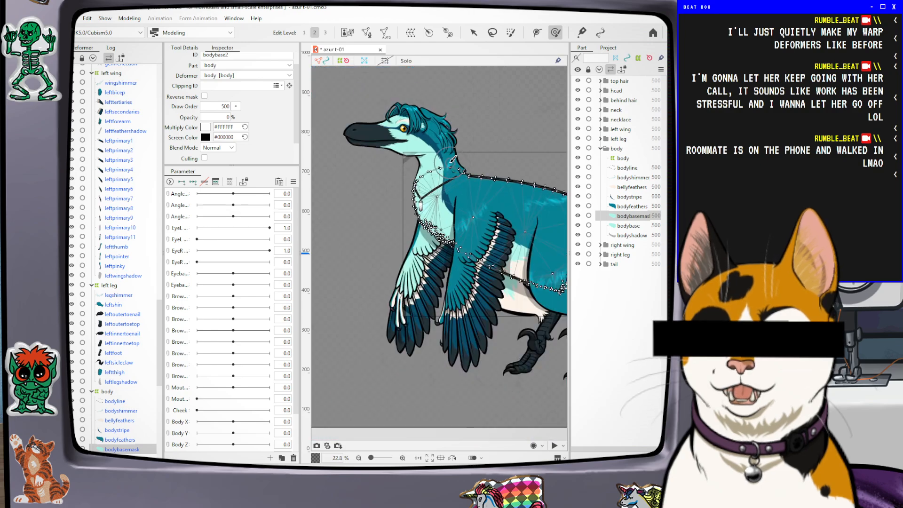
scroll(442, 167, up, 12)
scroll(429, 176, down, 6)
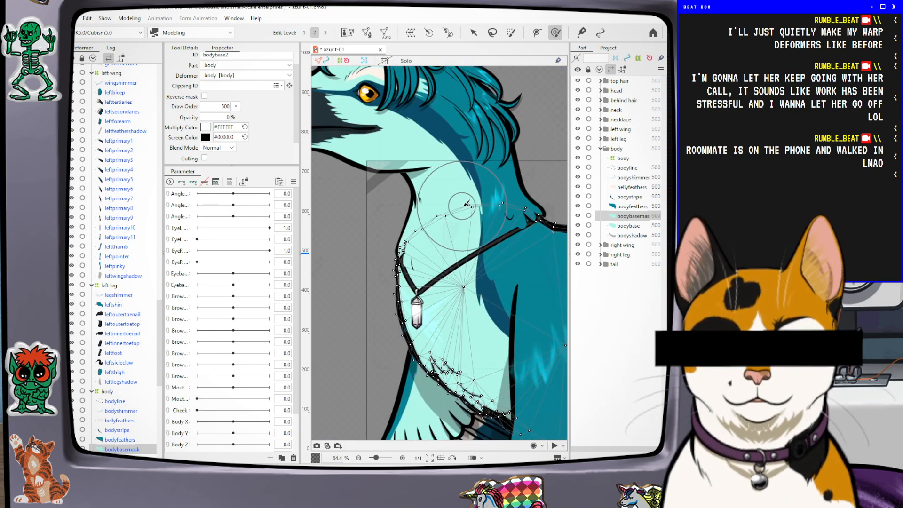
scroll(526, 183, down, 4)
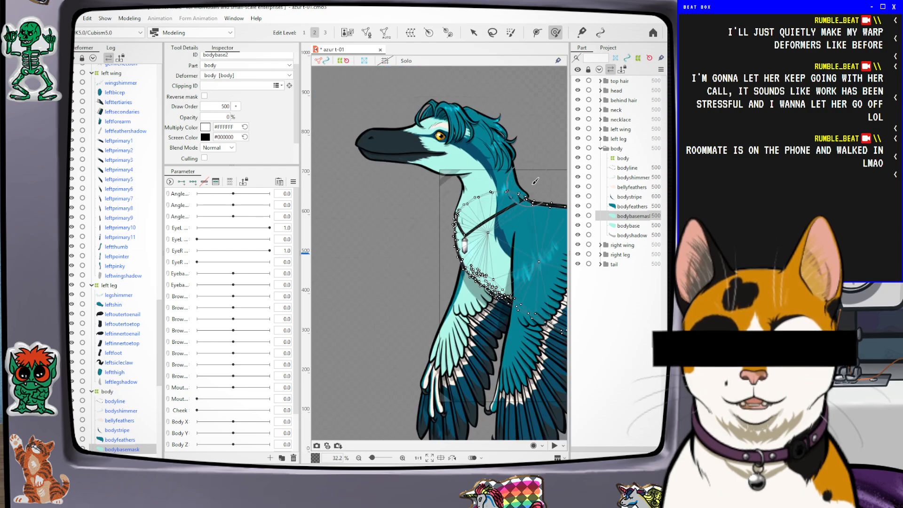
scroll(530, 181, up, 4)
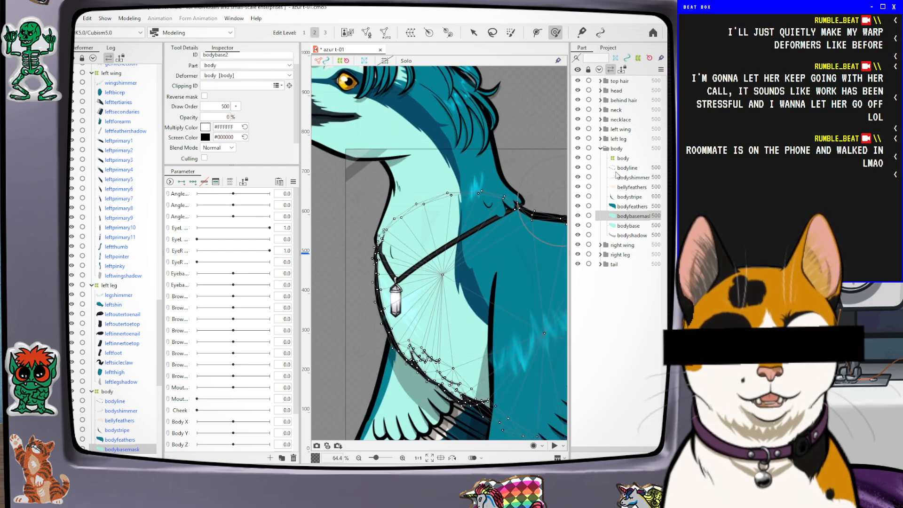
Select the bodystripe art mesh in the body folder and widen the parts list to fit the full mesh names
click(606, 149)
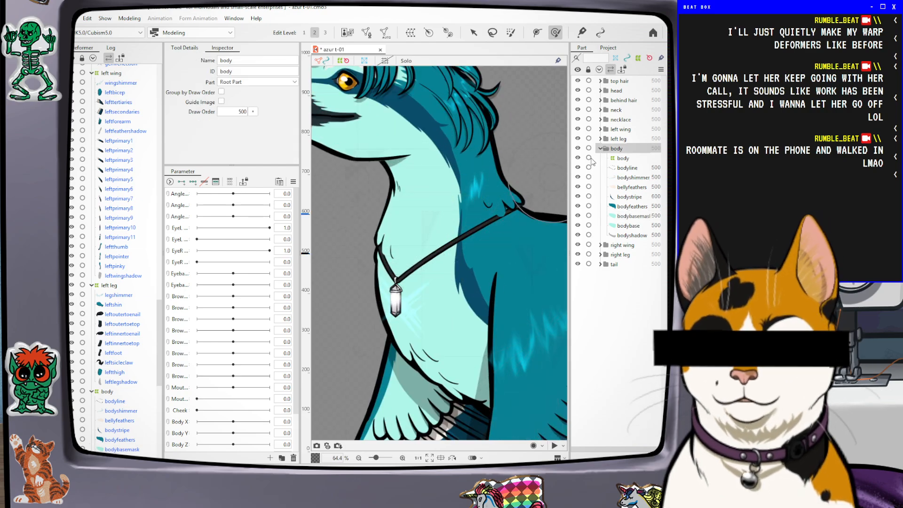
click(635, 197)
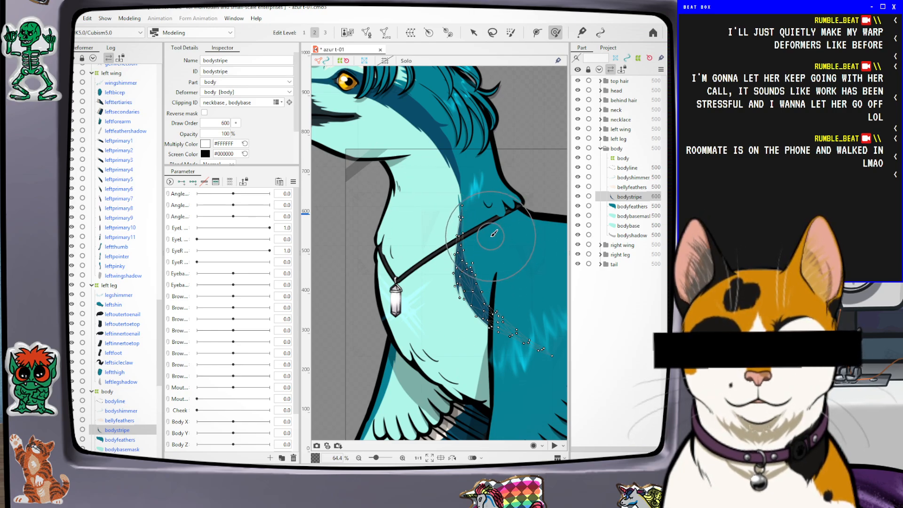
scroll(430, 222, up, 1)
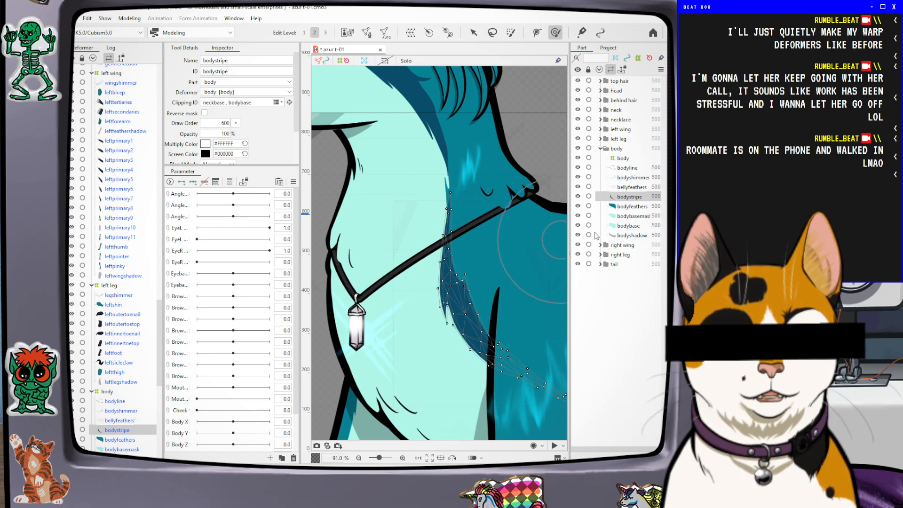
drag(571, 241, 533, 231)
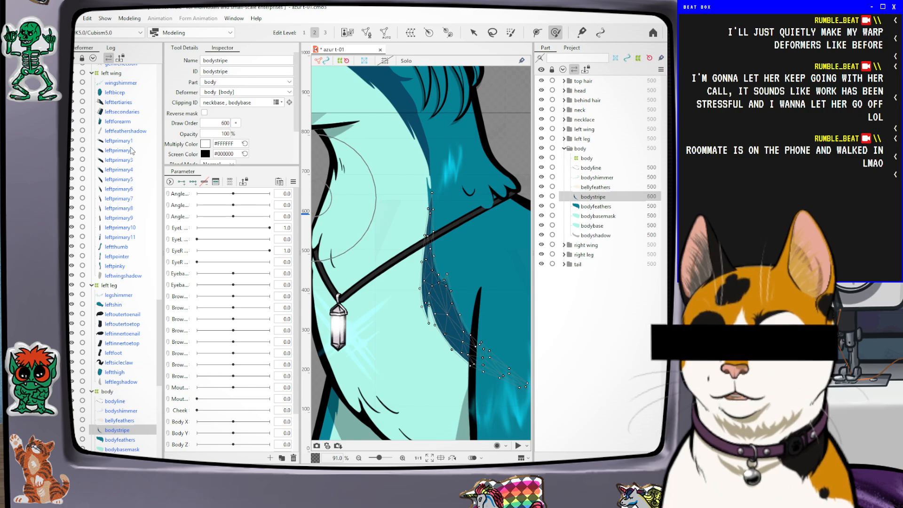
Compare the necklacecord and topnecklacecord meshes, examining the glued vertices that join them across the chest
drag(159, 320, 169, 301)
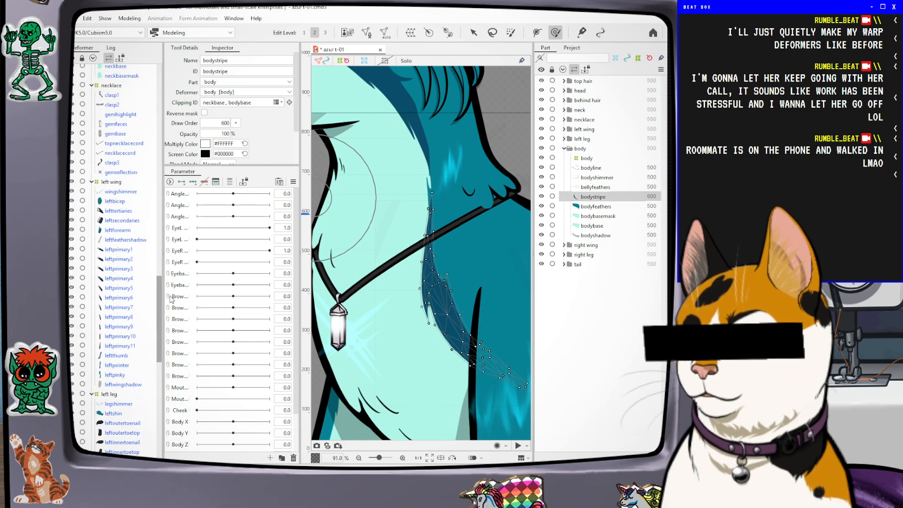
click(124, 156)
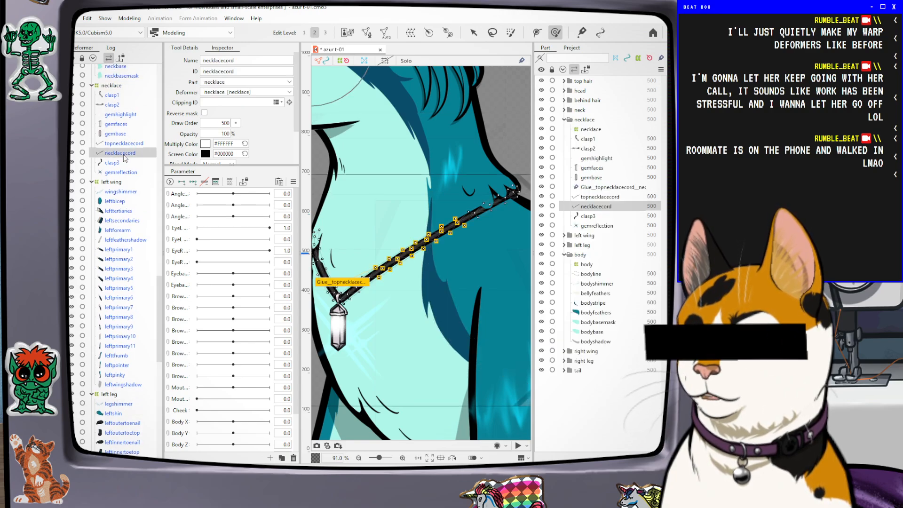
scroll(461, 268, down, 3)
scroll(458, 272, up, 4)
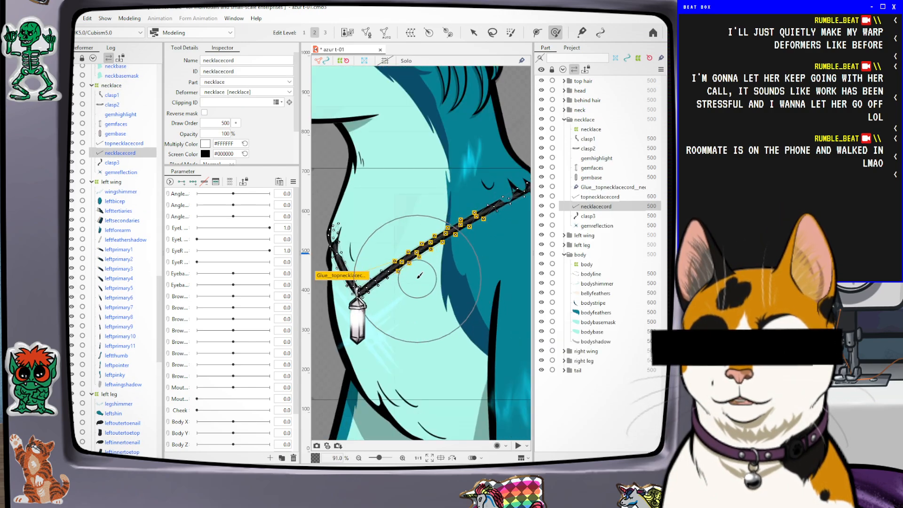
scroll(452, 275, down, 2)
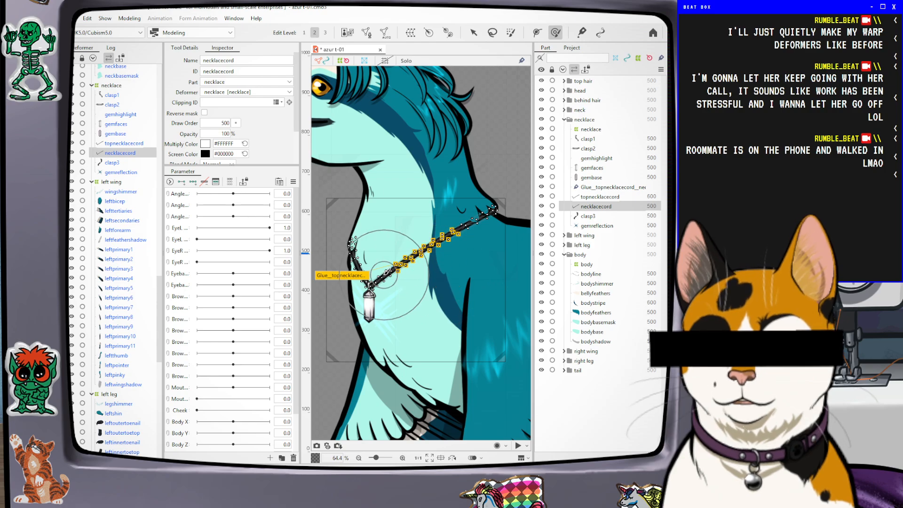
scroll(431, 255, up, 2)
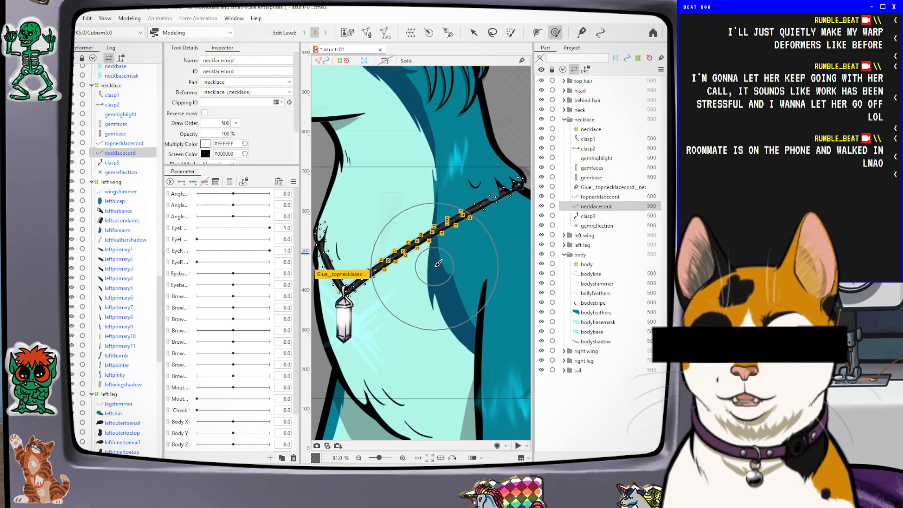
scroll(514, 196, up, 2)
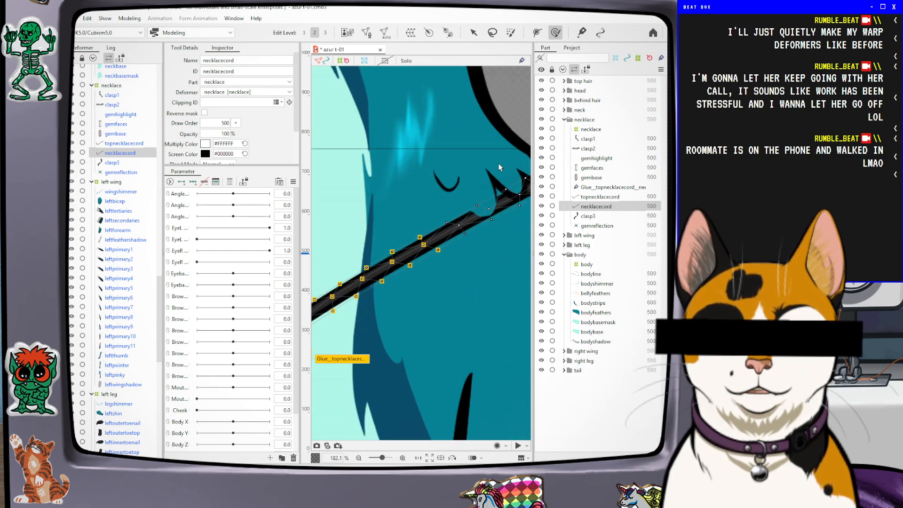
scroll(473, 209, down, 2)
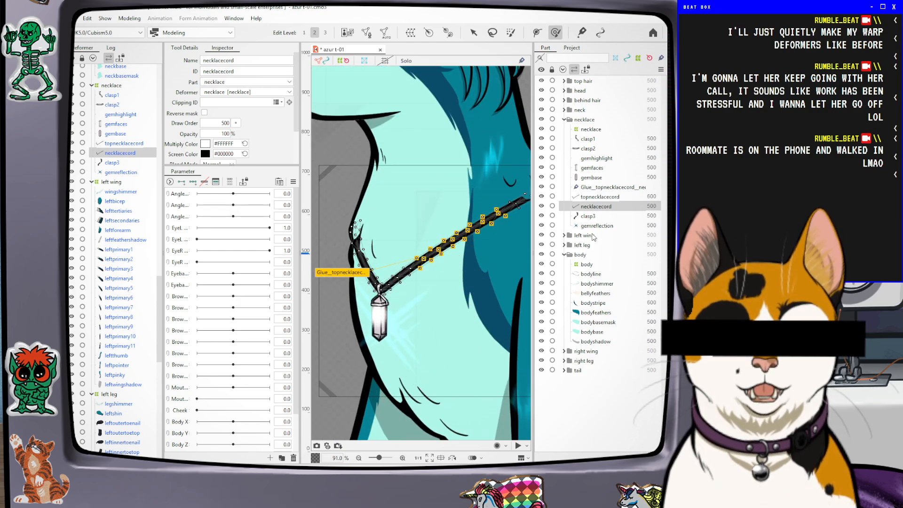
click(600, 199)
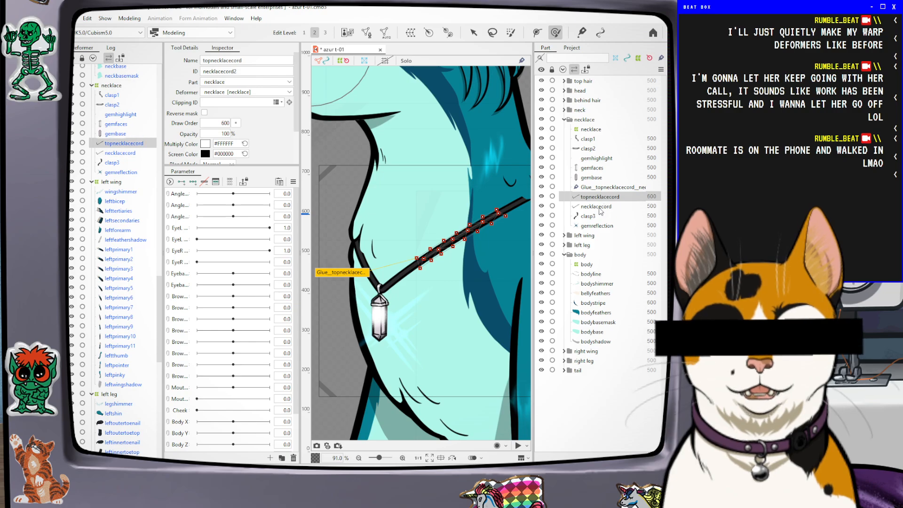
click(599, 208)
click(601, 197)
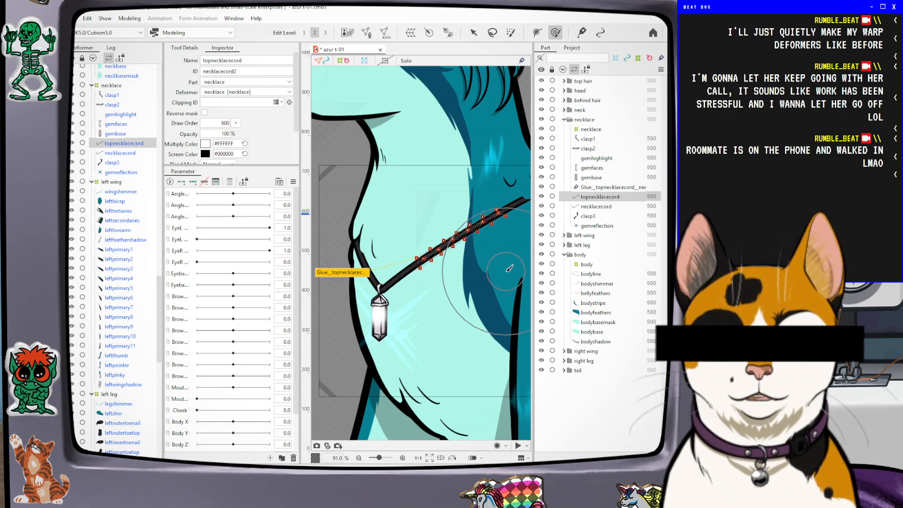
Compare the vertices of topnecklacecord and necklacecord once more, ending with the necklacecord mesh selected
scroll(414, 329, up, 3)
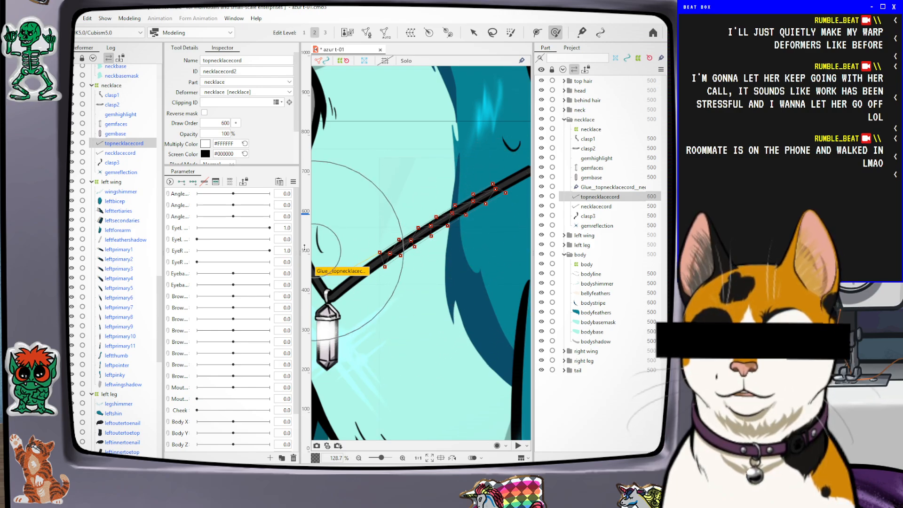
drag(299, 246, 236, 246)
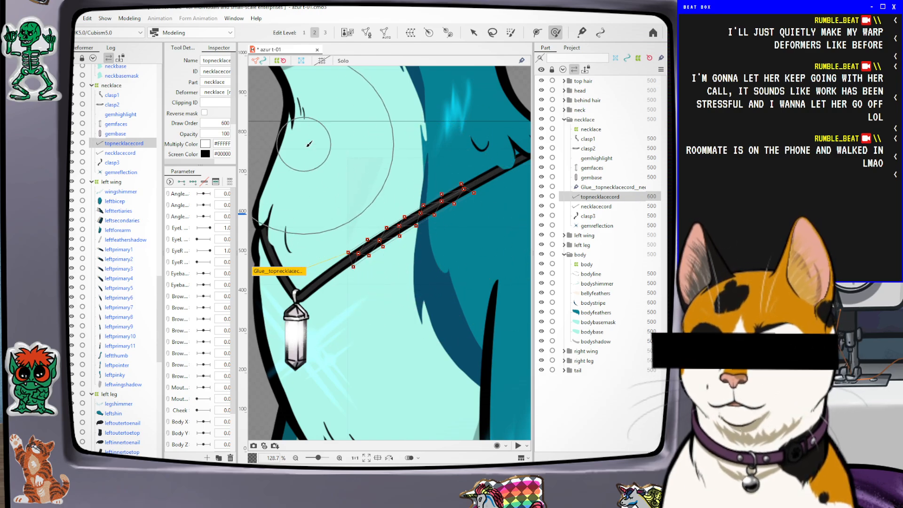
click(120, 153)
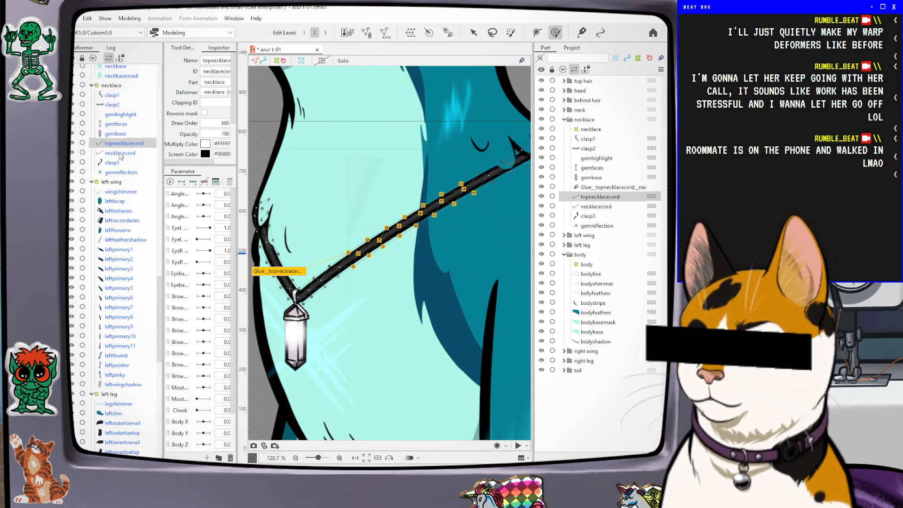
click(121, 143)
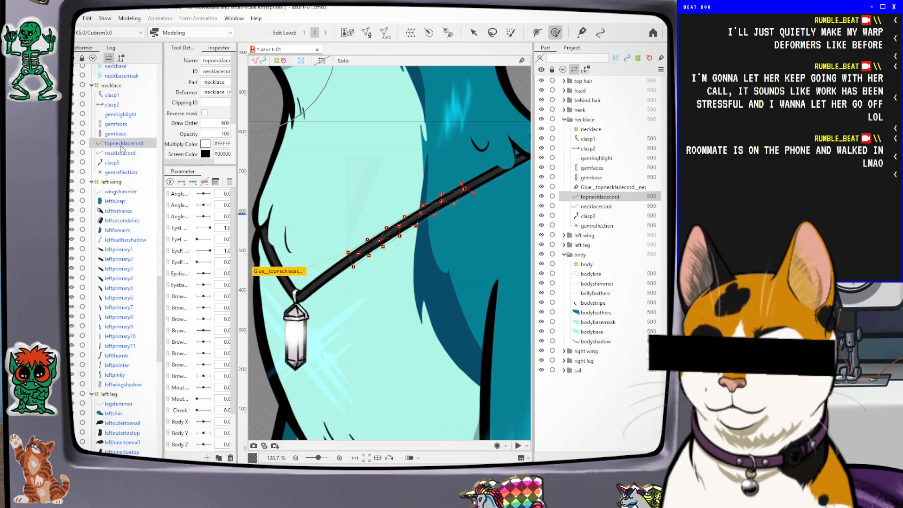
click(123, 154)
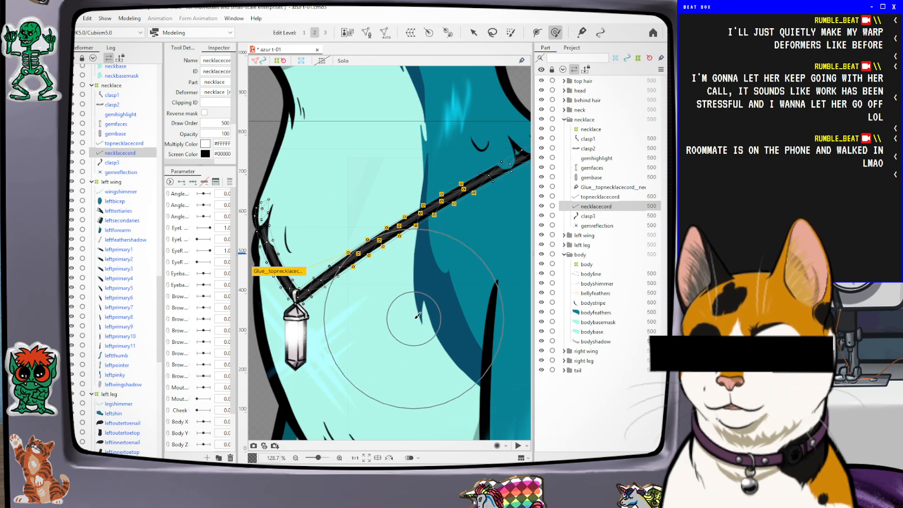
Try to move a glued vertex along the lower edge of necklacecord and undo the move
click(473, 33)
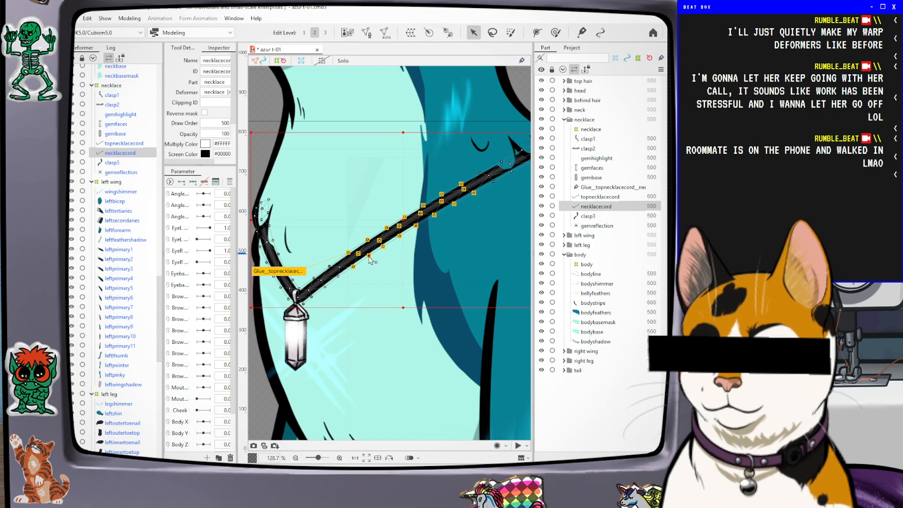
drag(373, 265, 339, 277)
key(ctrl+z)
key(ctrl+z)
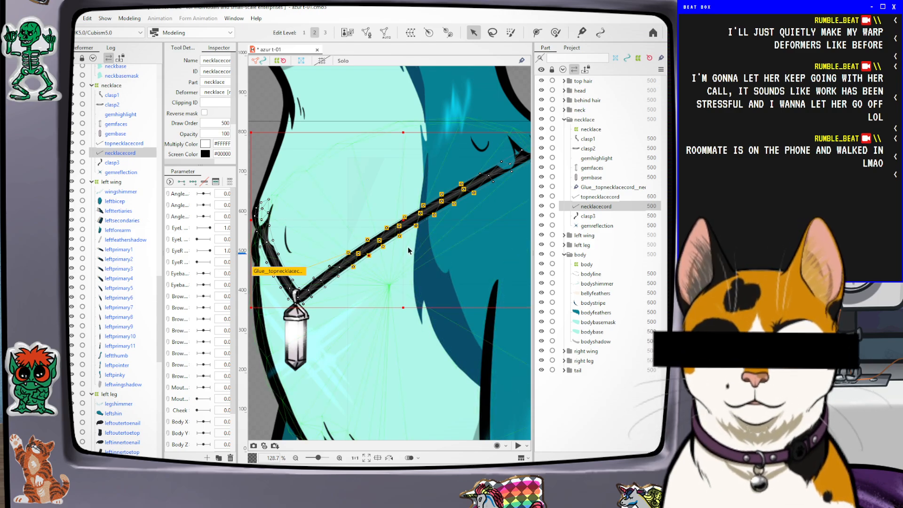
Select the topnecklacecord mesh and examine how the necklace sits across the neck and chest
click(614, 198)
click(607, 204)
click(600, 197)
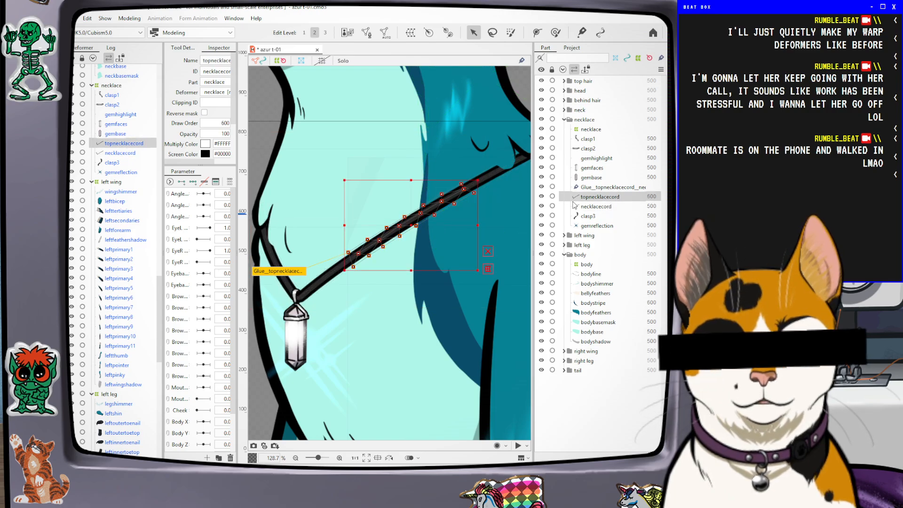
scroll(445, 149, down, 6)
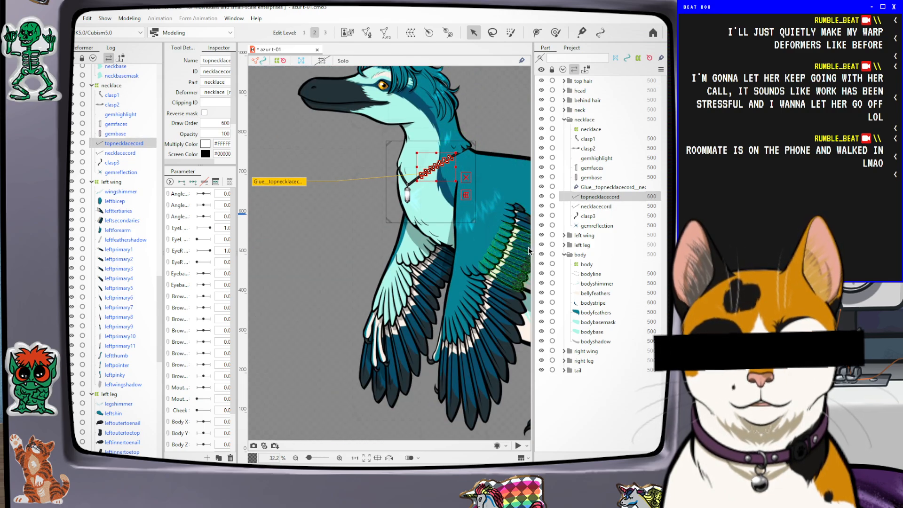
scroll(413, 123, up, 2)
scroll(470, 132, down, 2)
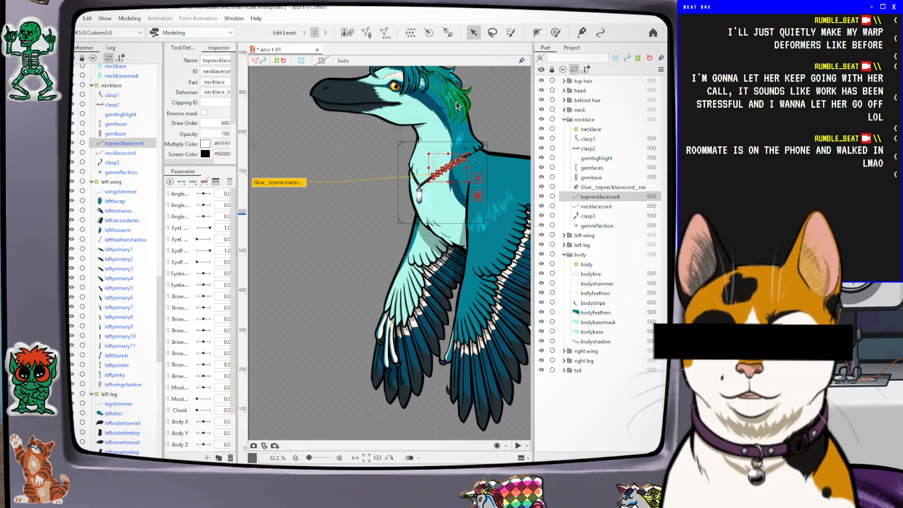
scroll(470, 192, down, 3)
scroll(466, 142, up, 5)
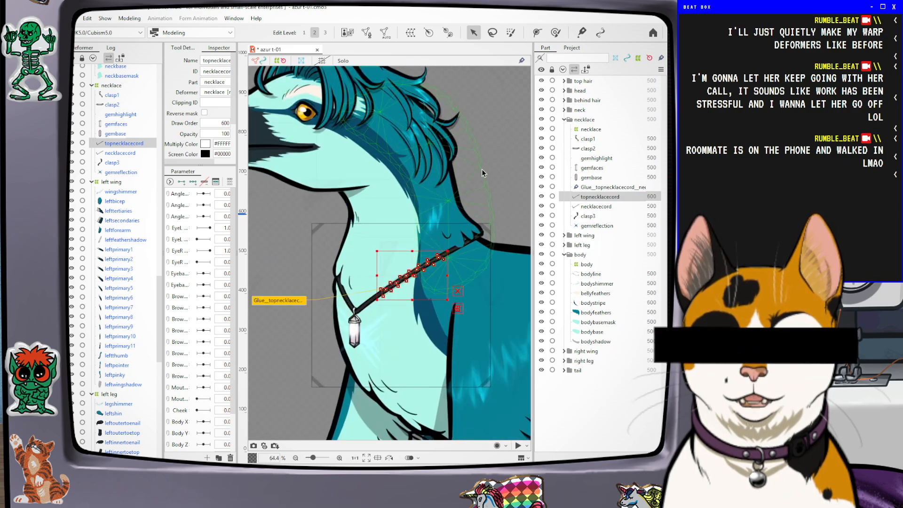
scroll(464, 171, down, 2)
scroll(441, 163, down, 2)
scroll(352, 131, up, 3)
scroll(463, 190, down, 3)
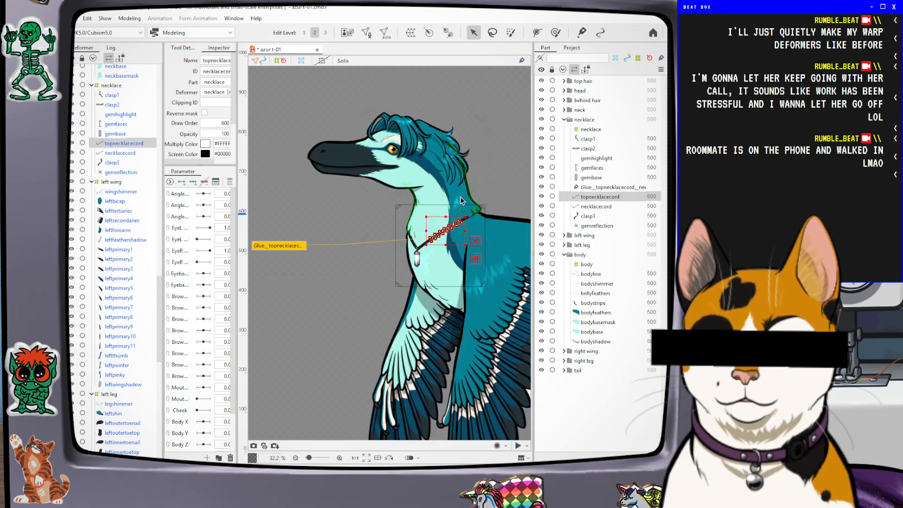
scroll(469, 219, up, 3)
scroll(469, 218, up, 3)
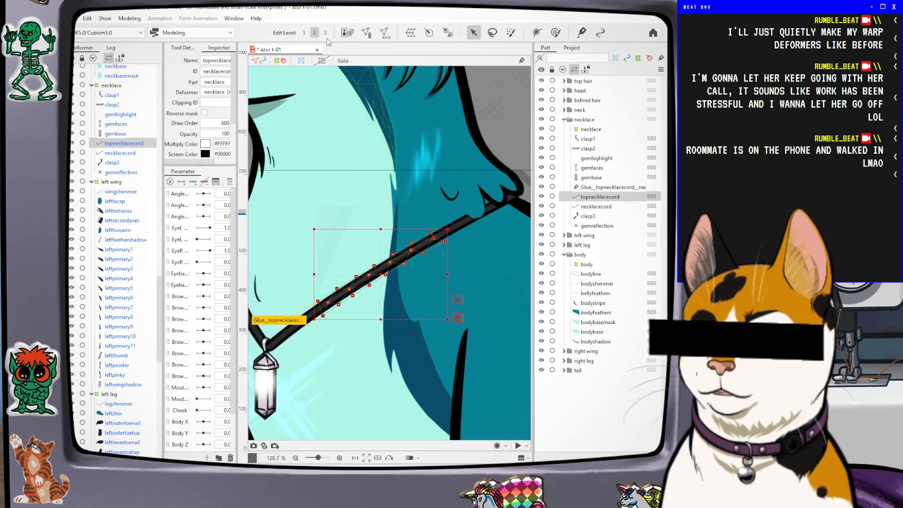
click(366, 33)
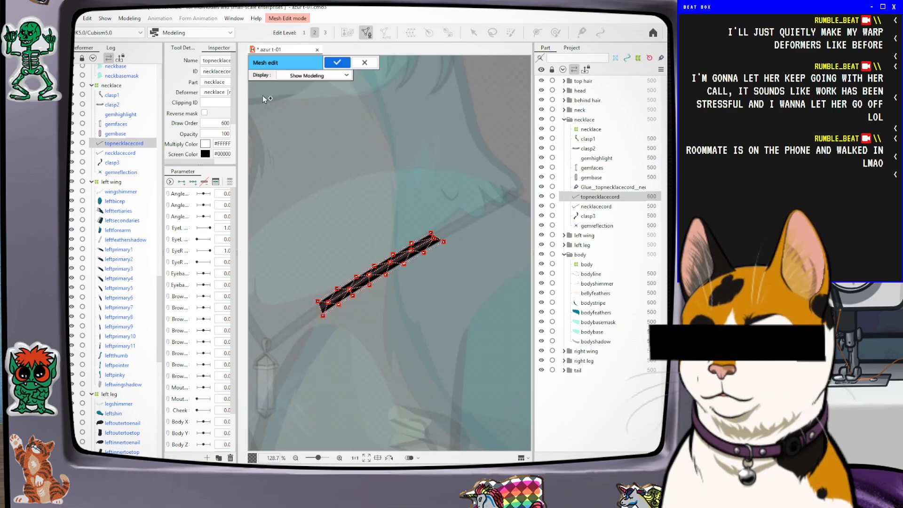
drag(236, 138, 294, 138)
click(169, 48)
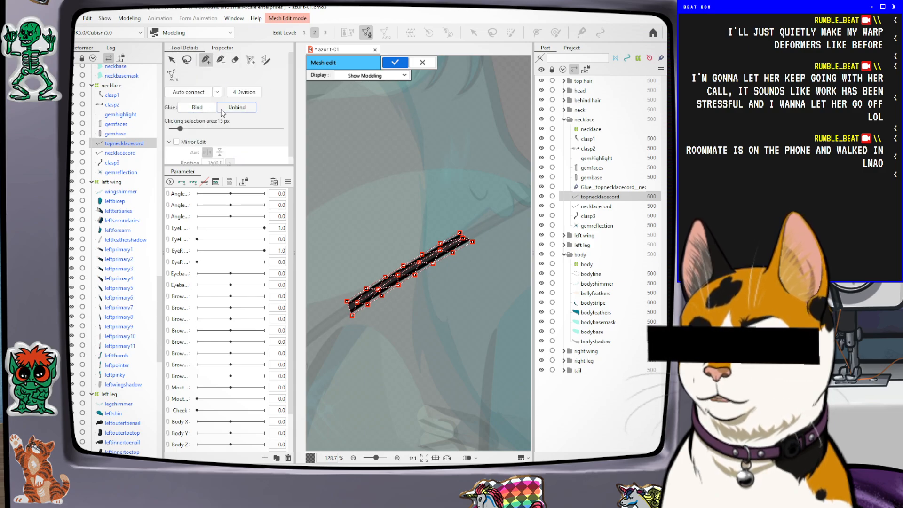
click(241, 109)
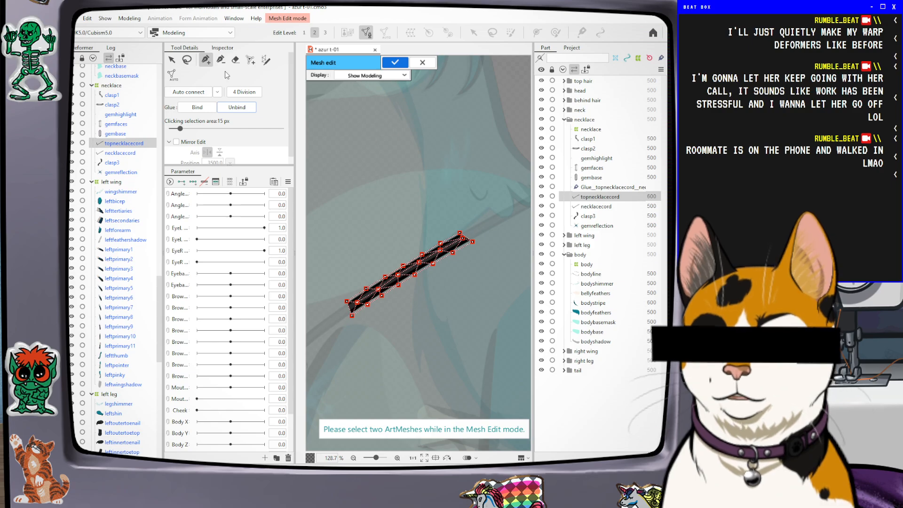
click(187, 60)
mouse_move(426, 208)
mouse_down()
mouse_move(382, 351)
mouse_move(468, 260)
mouse_move(472, 183)
mouse_move(485, 193)
mouse_move(523, 283)
mouse_move(407, 142)
mouse_up()
click(422, 63)
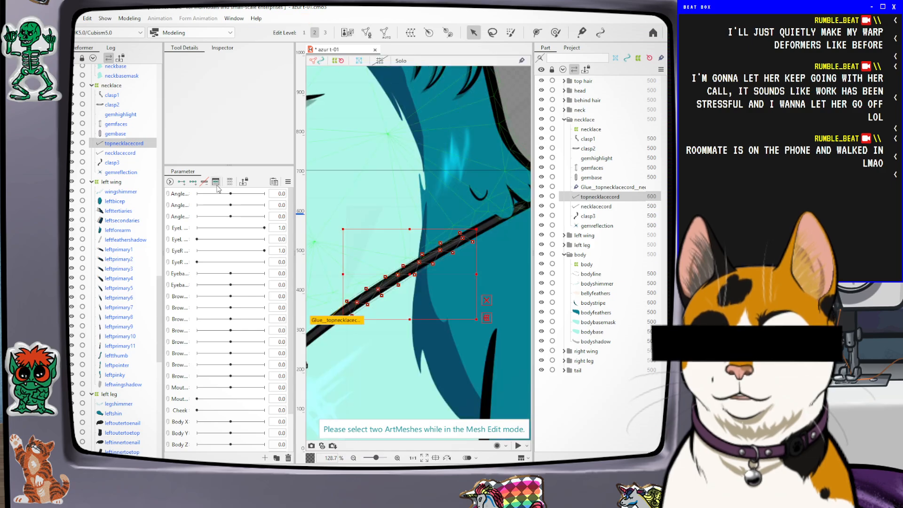
Unbind the glued vertices shared by topnecklacecord and necklacecord in mesh editing, and test the separation by moving one vertex
ctrl+click(122, 153)
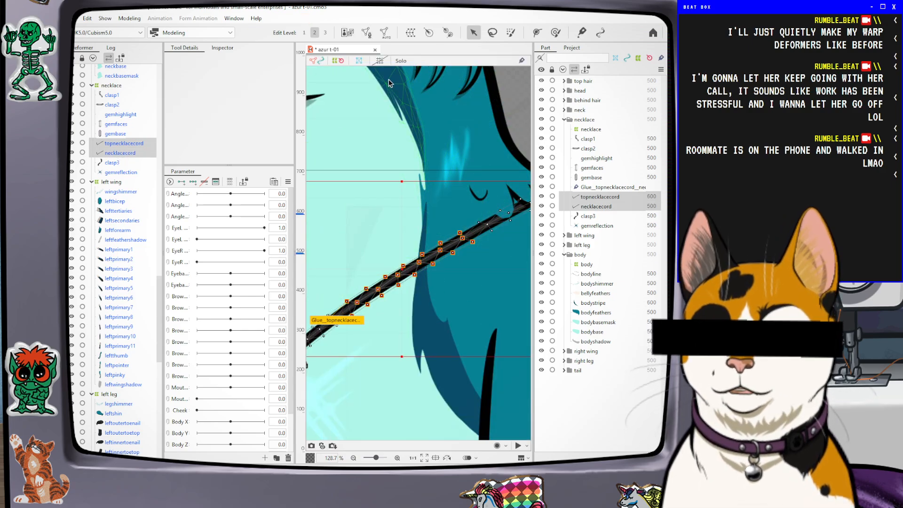
click(367, 34)
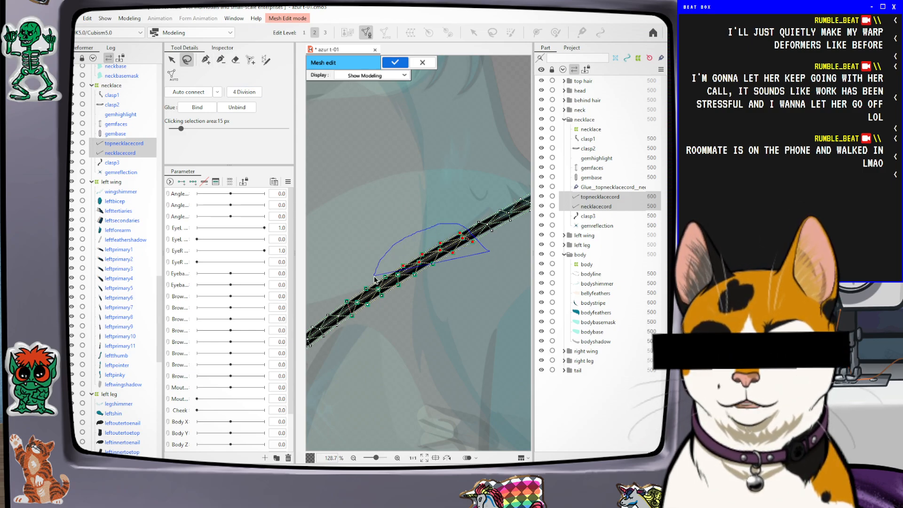
mouse_move(345, 303)
mouse_down()
mouse_move(348, 314)
mouse_move(451, 297)
mouse_move(489, 254)
mouse_up()
click(248, 111)
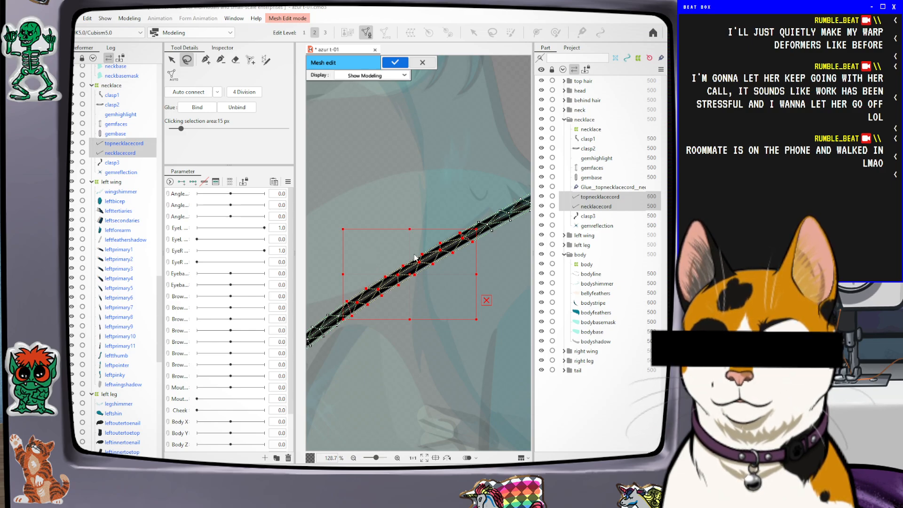
key(Return)
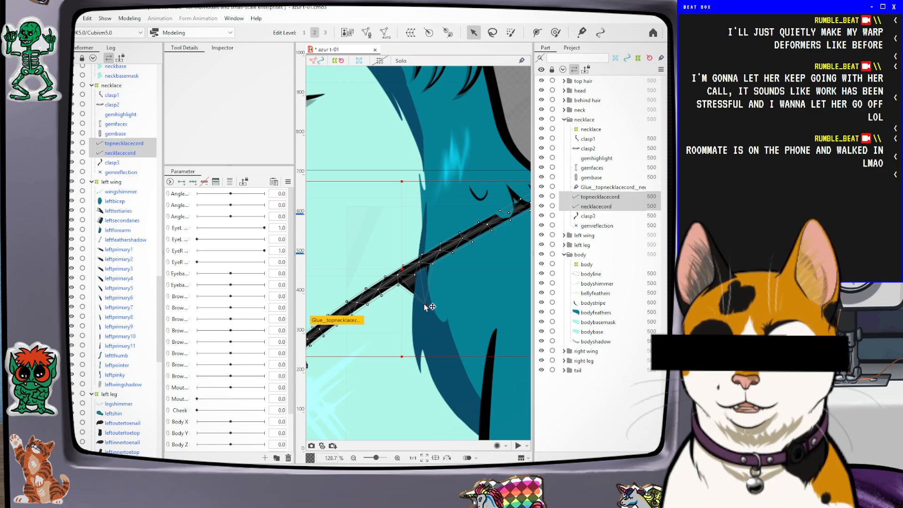
drag(440, 285, 418, 273)
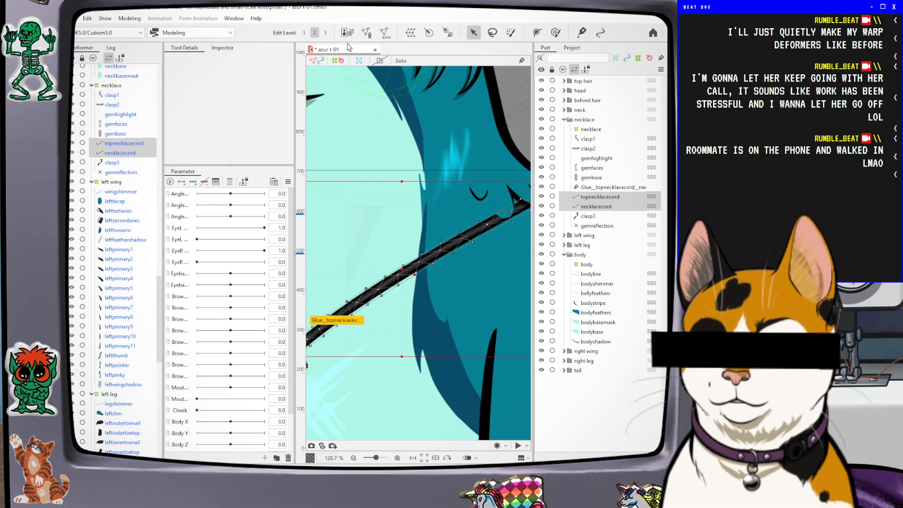
Bind the overlapping vertices of topnecklacecord and necklacecord with glue again and accept the mesh edit
click(368, 33)
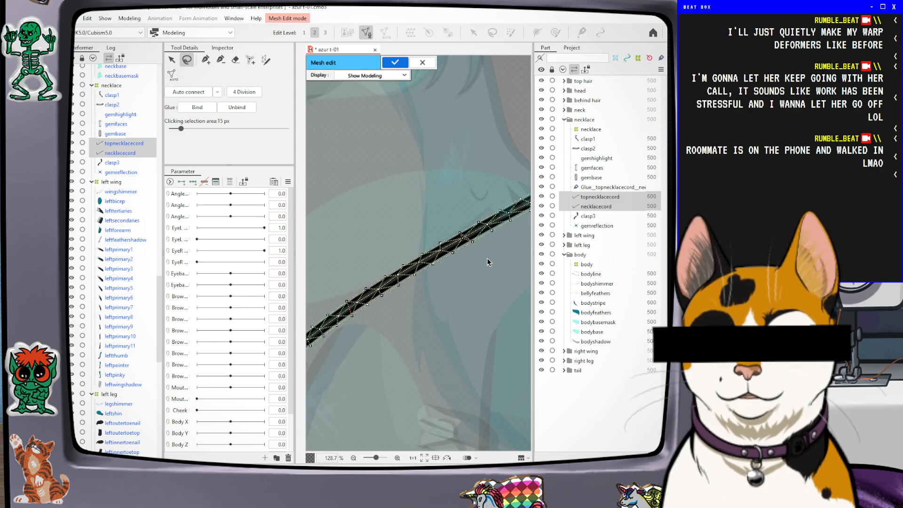
mouse_move(486, 258)
mouse_down()
mouse_move(411, 235)
mouse_move(347, 280)
mouse_move(343, 311)
mouse_move(371, 334)
mouse_move(434, 316)
mouse_move(492, 275)
mouse_up()
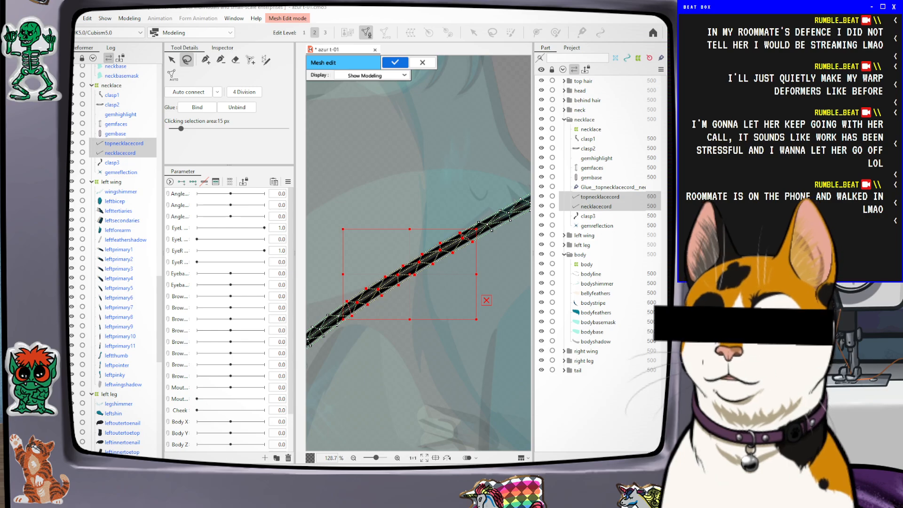
click(405, 65)
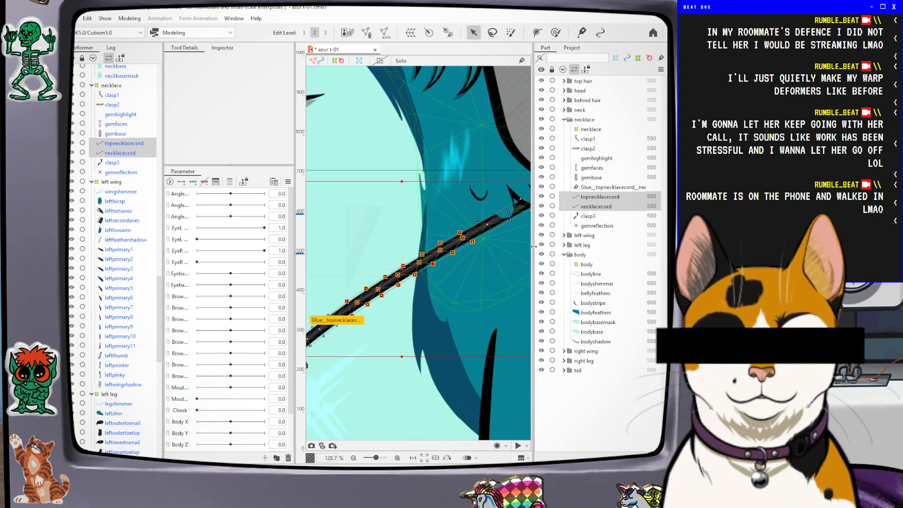
Collapse the necklace and body folders in the parts list and narrow the side panels to enlarge the canvas
drag(538, 250, 548, 249)
click(575, 120)
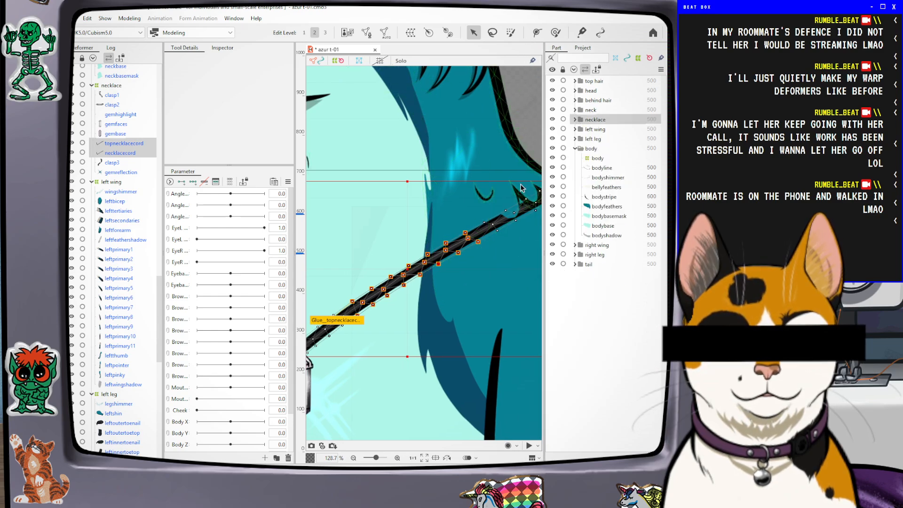
click(574, 148)
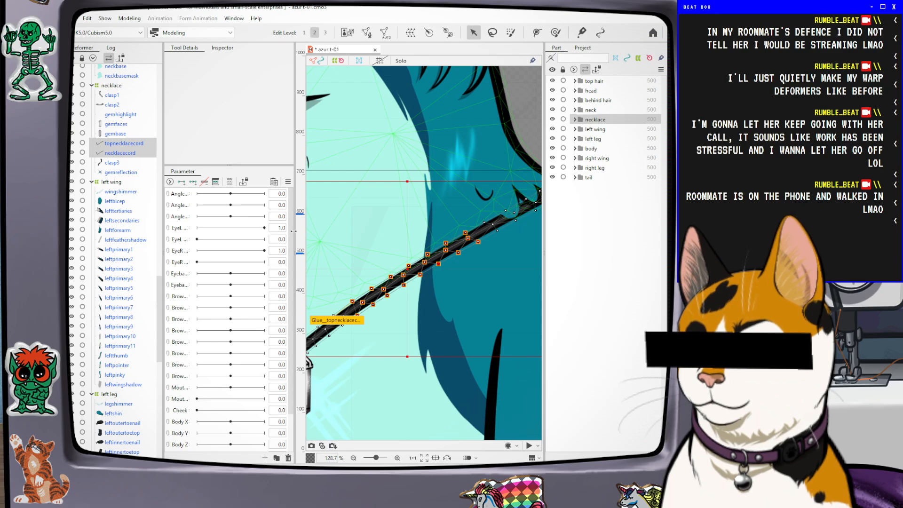
drag(293, 231, 222, 230)
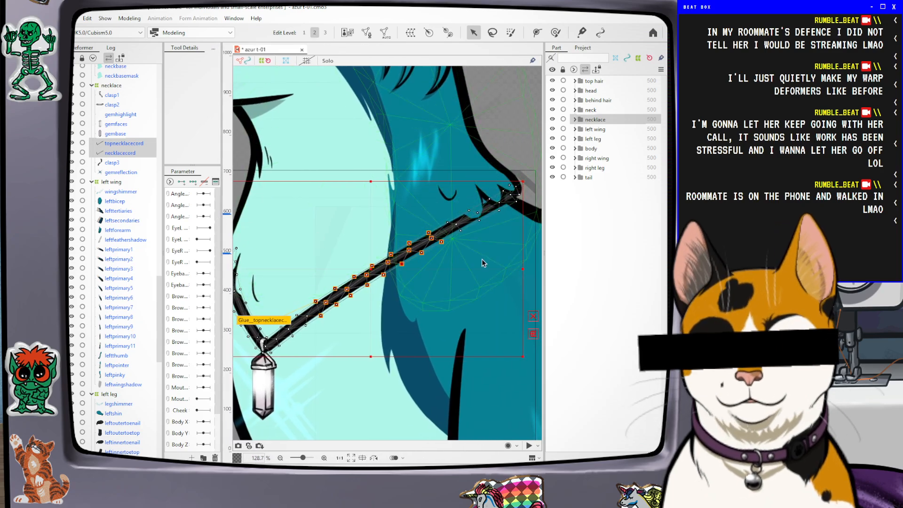
drag(544, 251, 560, 250)
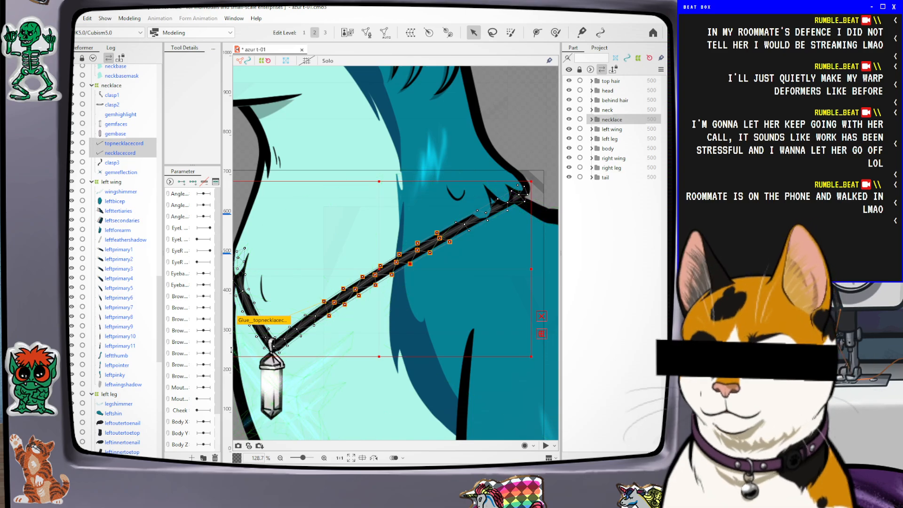
mouse_move(163, 245)
mouse_down()
mouse_move(176, 246)
mouse_move(165, 250)
mouse_up()
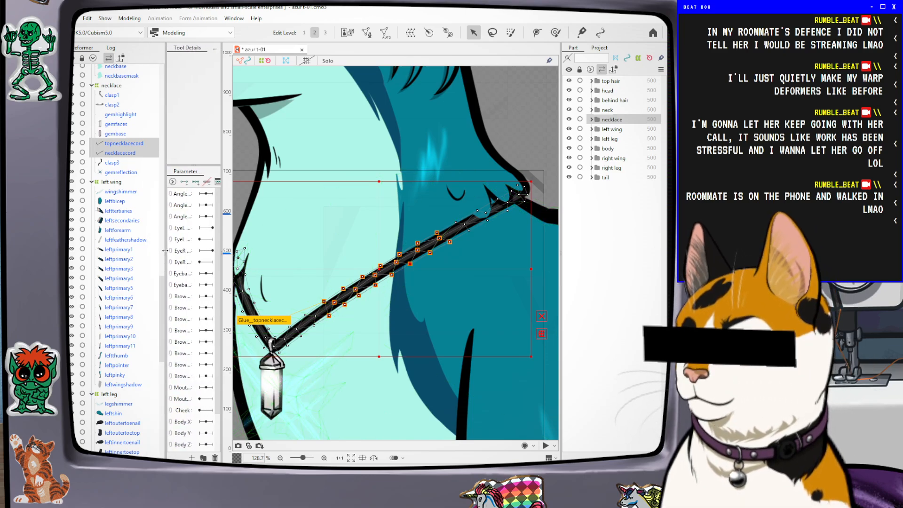
Collapse the necklace, left wing, body and right wing groups in the deformer tree
click(91, 85)
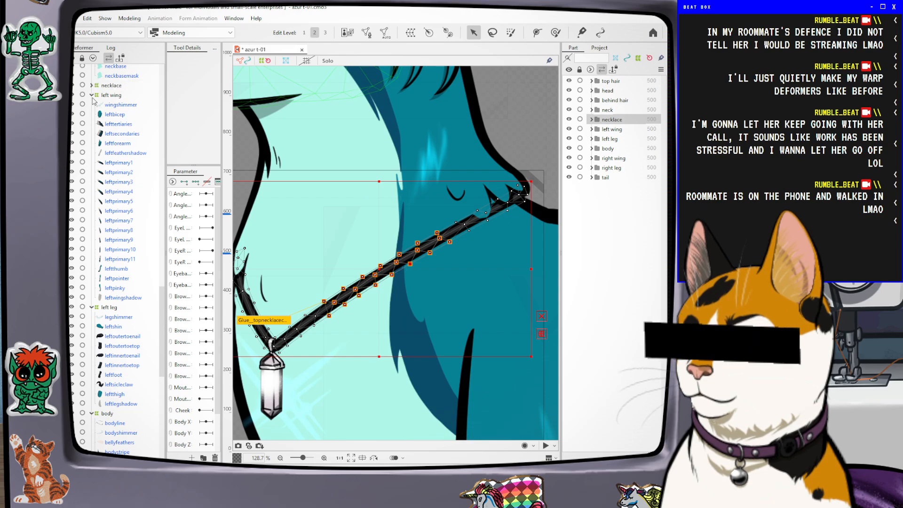
click(92, 95)
click(94, 211)
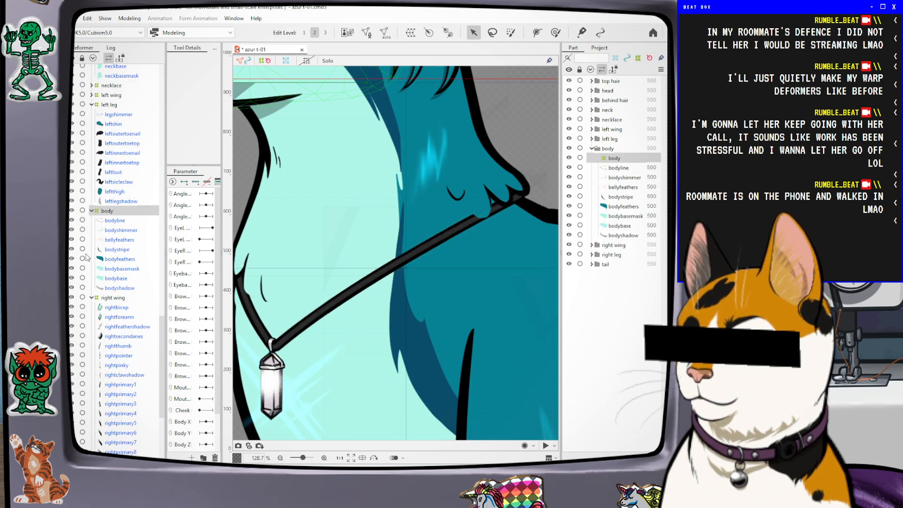
click(91, 211)
click(95, 222)
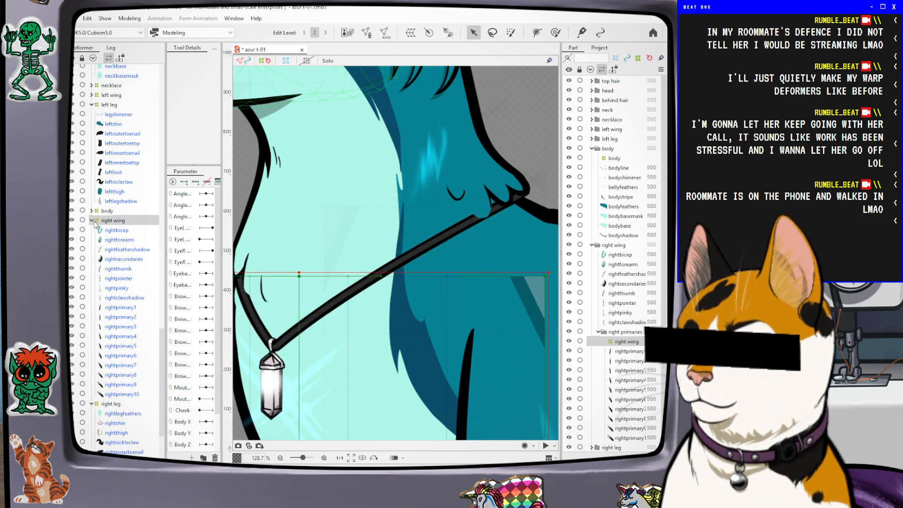
click(92, 221)
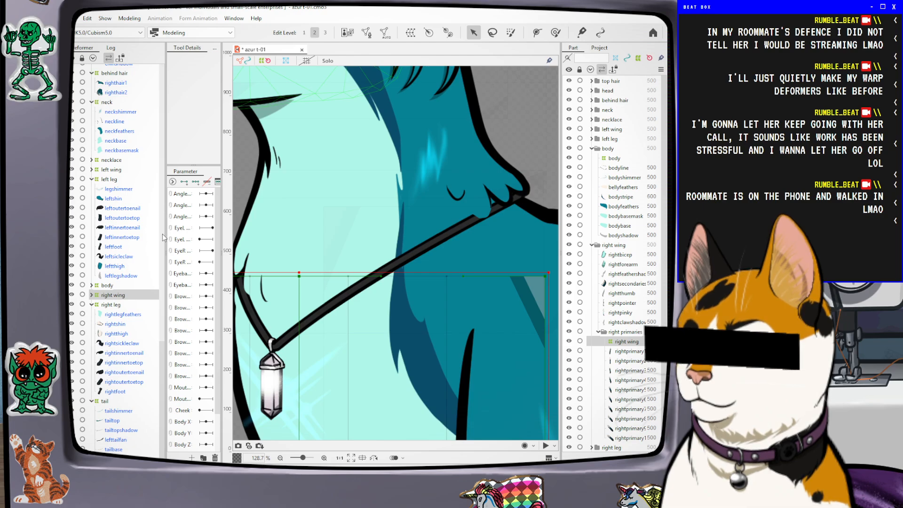
Collapse the remaining expanded deformer groups, including left leg, neck, behind hair, head, top hair, right leg and tail
click(91, 179)
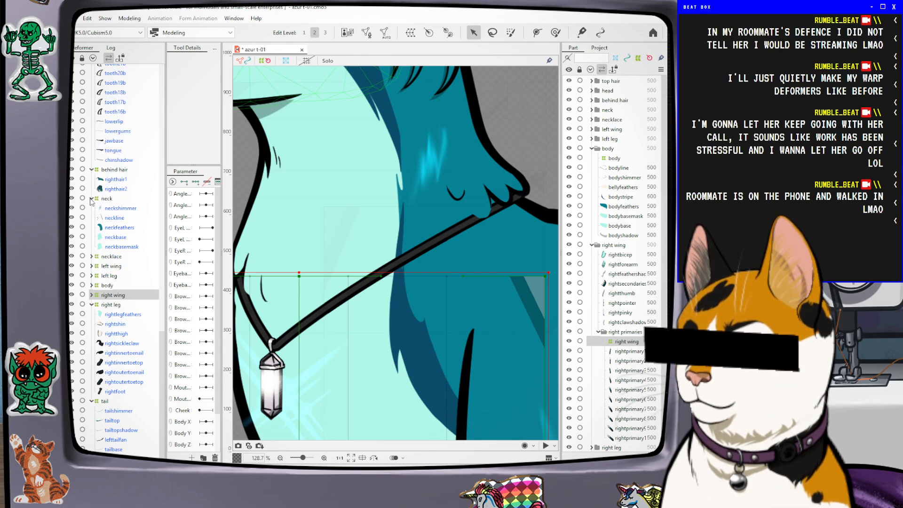
click(92, 199)
click(92, 219)
drag(161, 338, 157, 80)
click(92, 176)
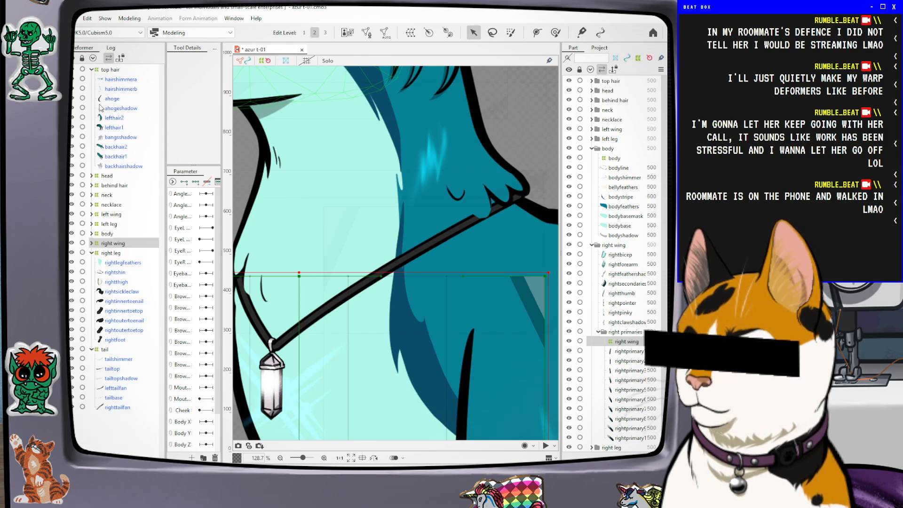
click(92, 70)
click(92, 158)
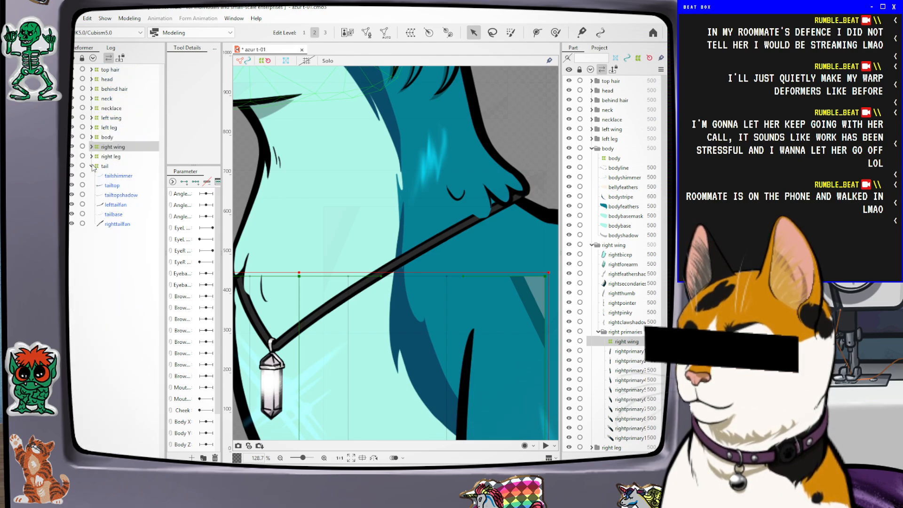
click(92, 166)
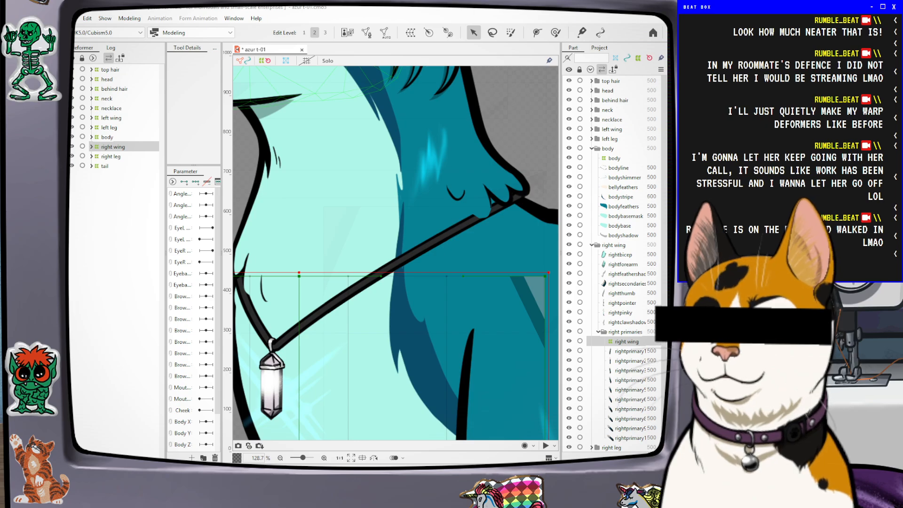
Widen the parameter list and its name column so the full parameter names and sliders fit
scroll(479, 393, down, 5)
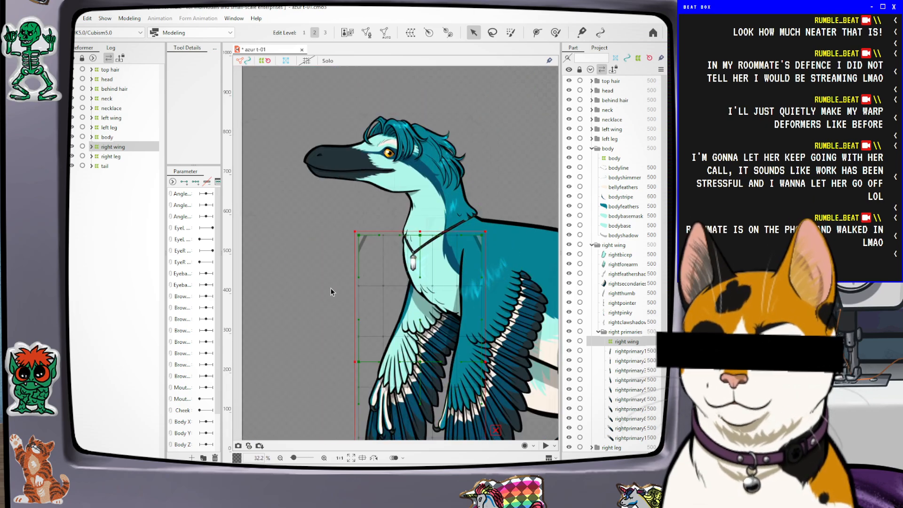
drag(352, 292, 347, 208)
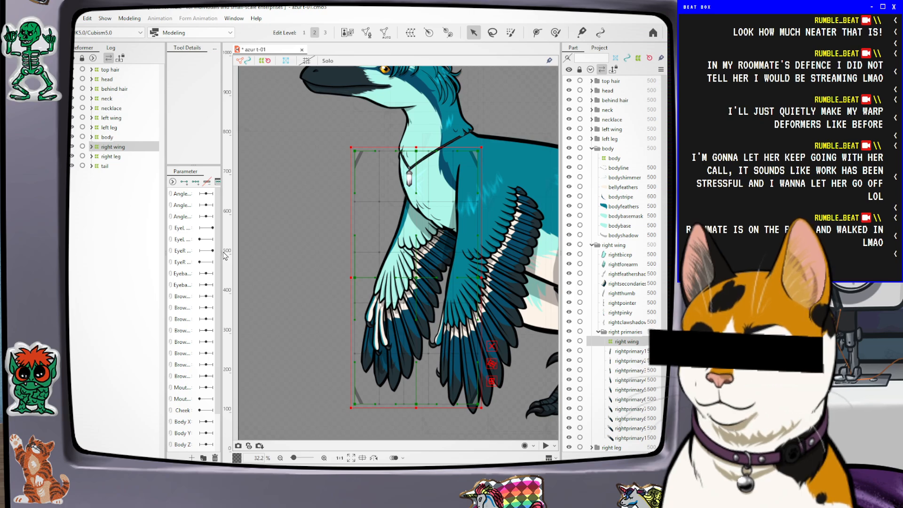
drag(221, 251, 327, 256)
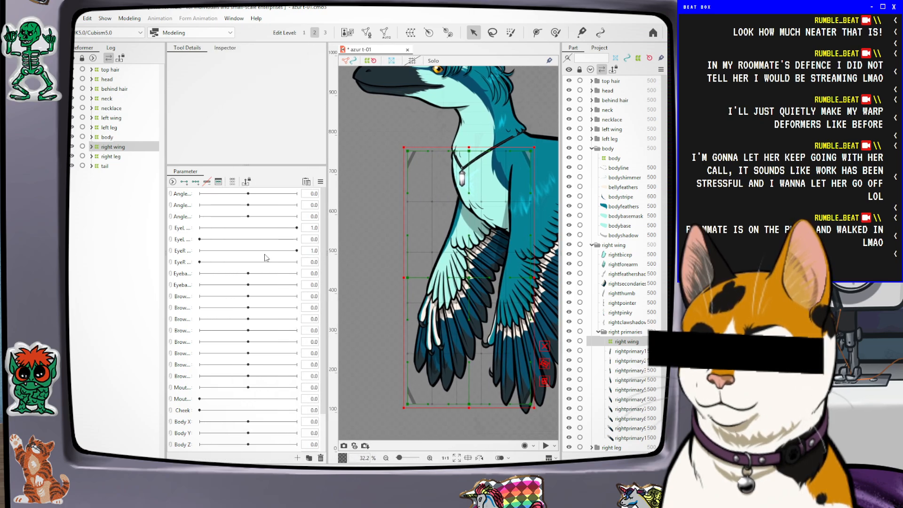
drag(166, 243, 149, 247)
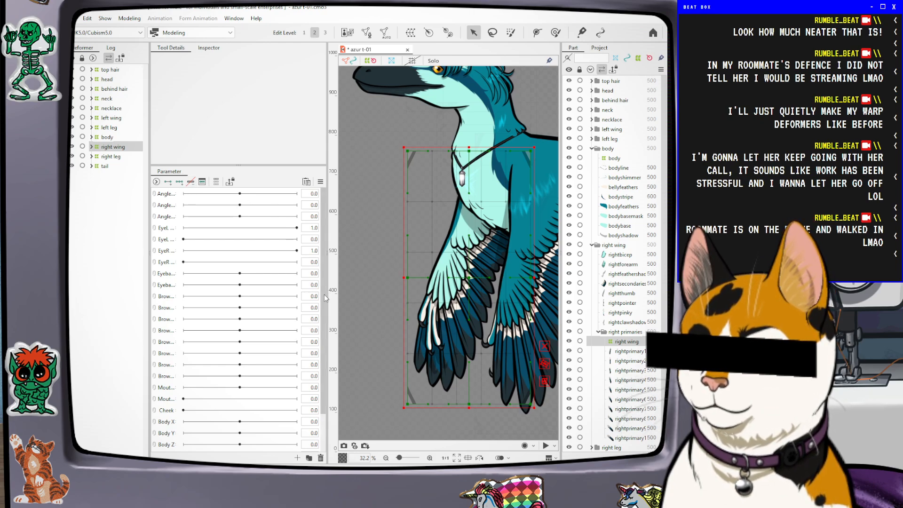
drag(176, 226, 214, 225)
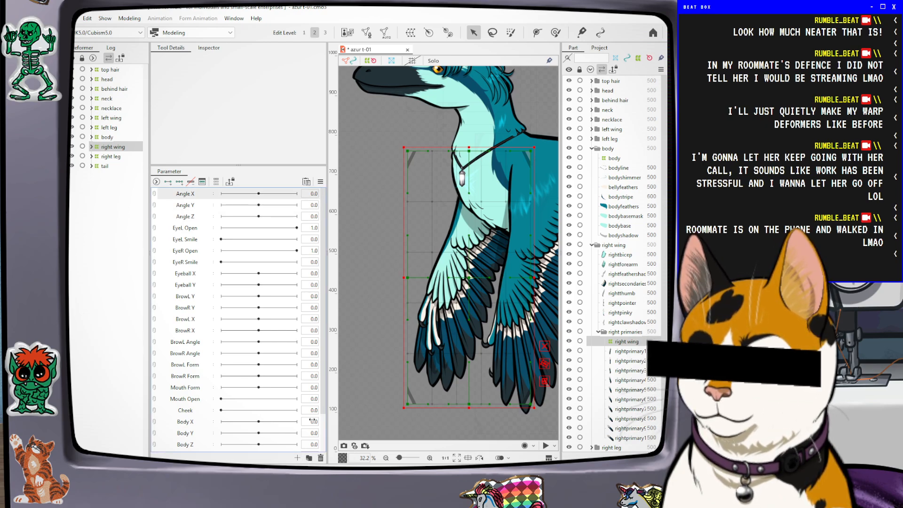
Create a parameter folder named Imputs and move Angle X, Angle Y and Angle Z into it
click(309, 457)
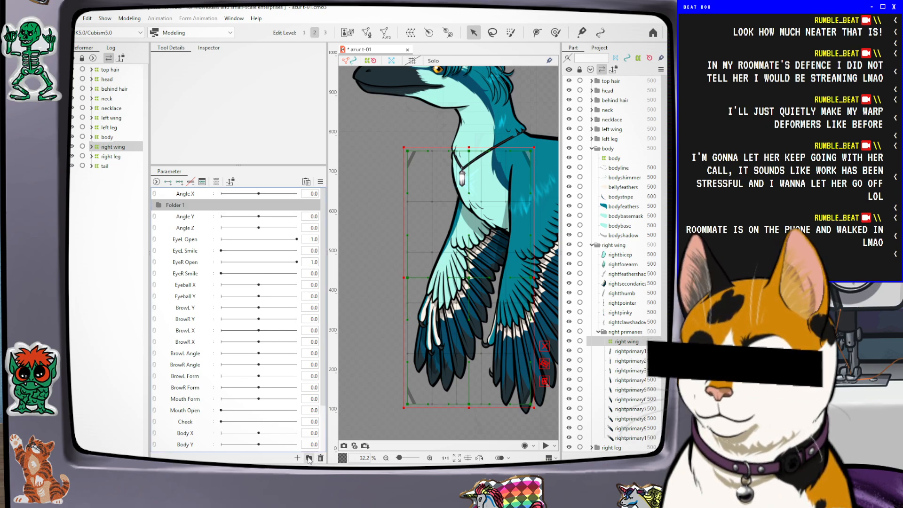
double_click(186, 206)
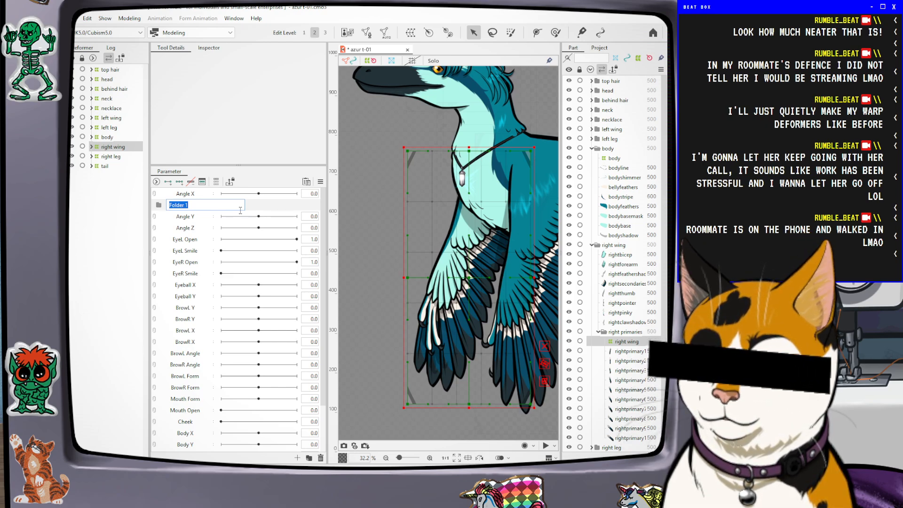
text(P)
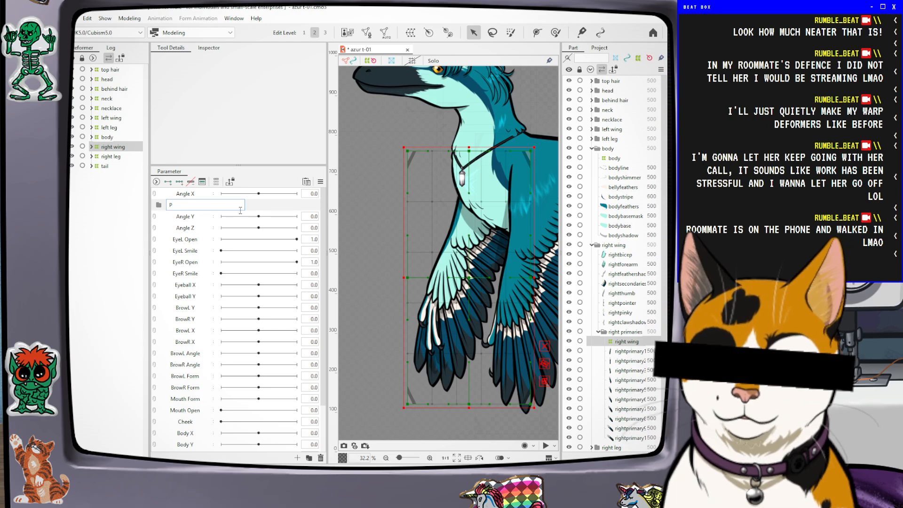
text(Imputs)
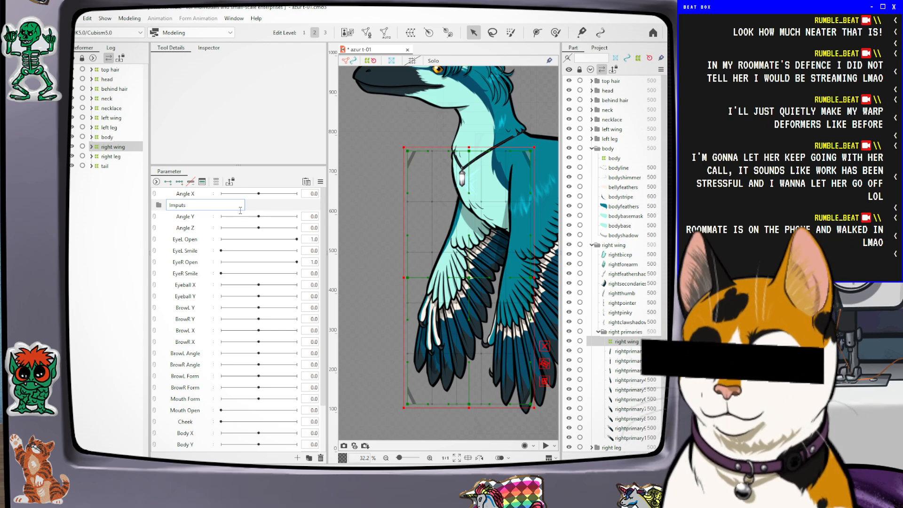
key(Return)
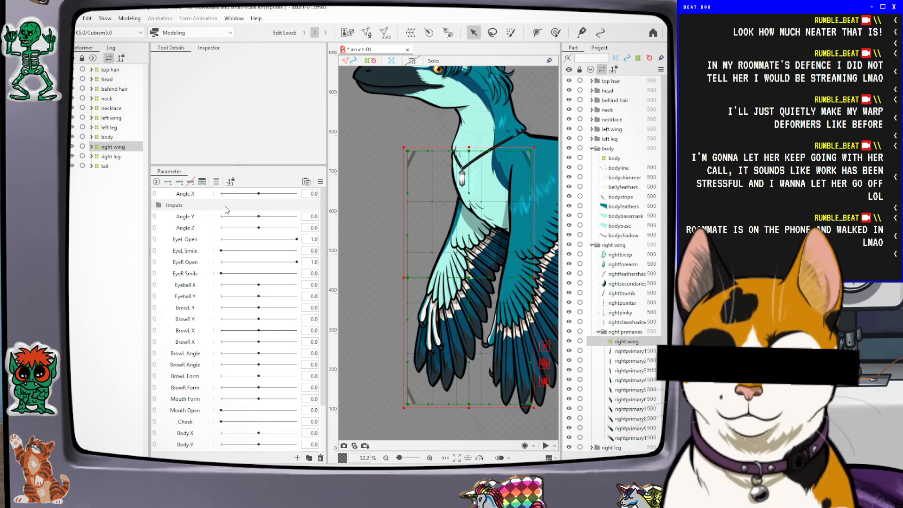
drag(196, 196, 193, 225)
shift+click(192, 230)
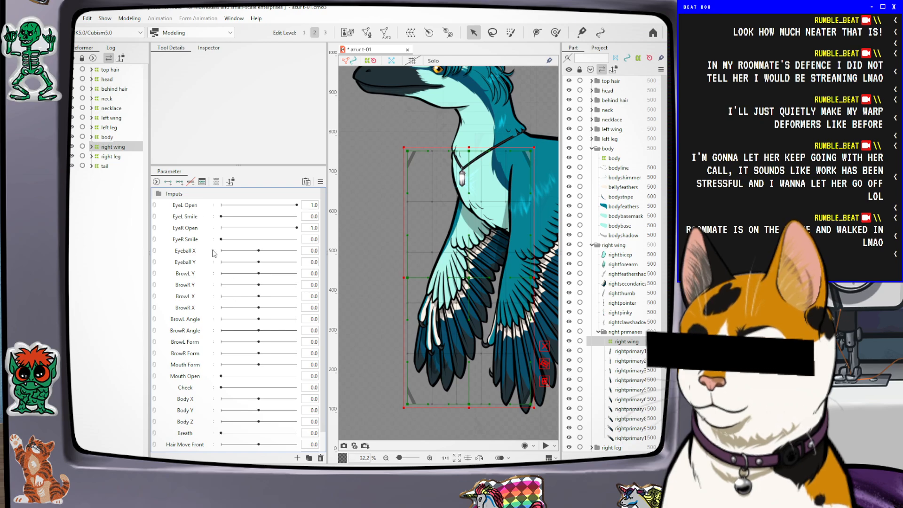
Create a parameter folder named Eyes and arrange EyeL Open directly below it
click(309, 458)
double_click(175, 217)
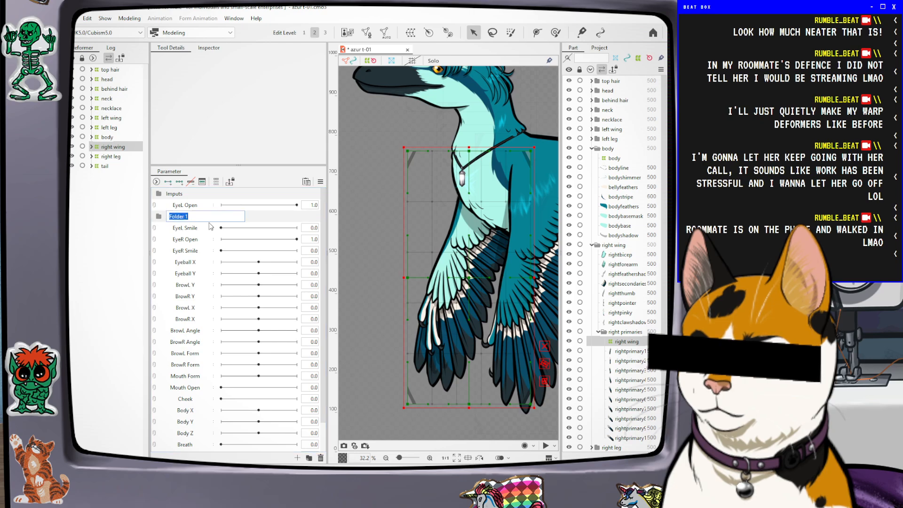
text(eye)
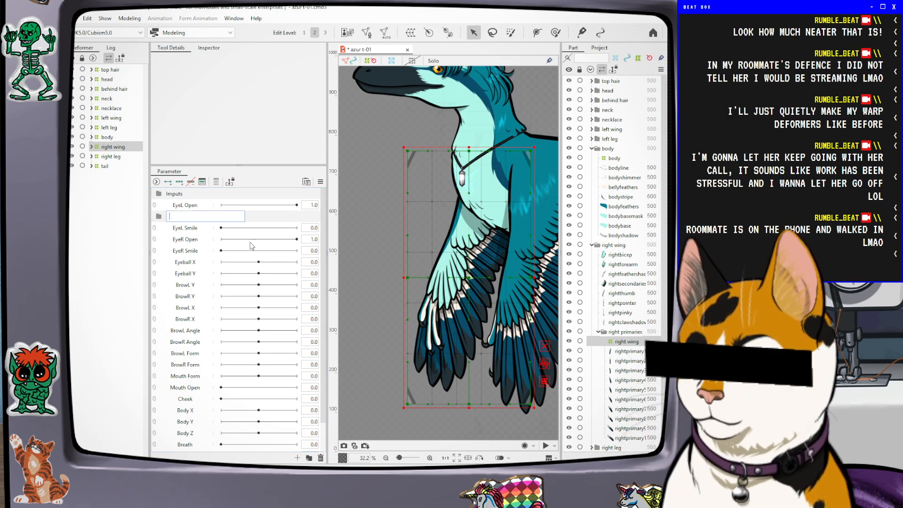
key(Return)
drag(201, 205, 201, 216)
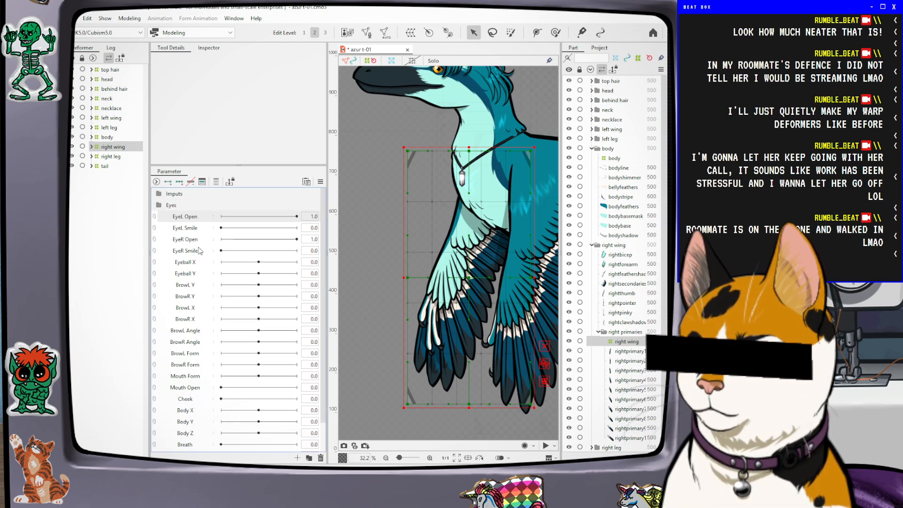
Move the parameters from EyeL Open through Eyeball Y into the Eyes folder and check the folder's contents
shift+click(198, 278)
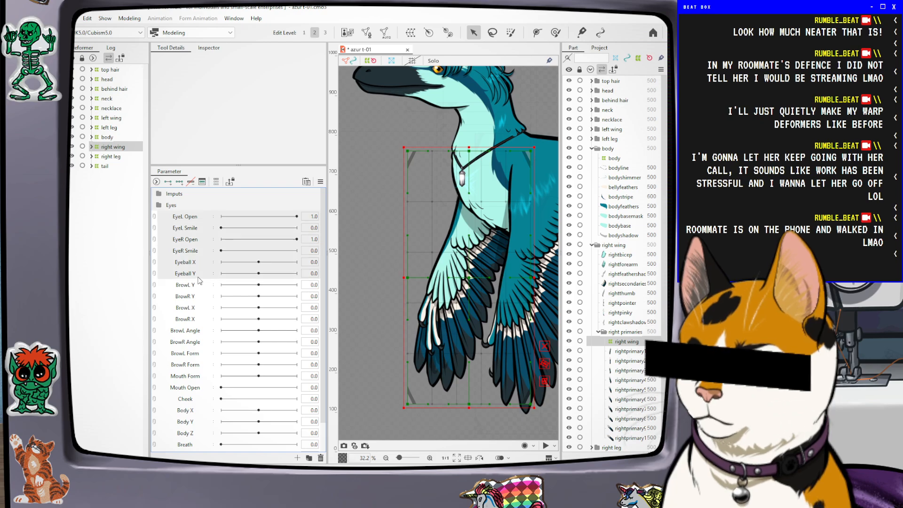
drag(198, 278, 190, 203)
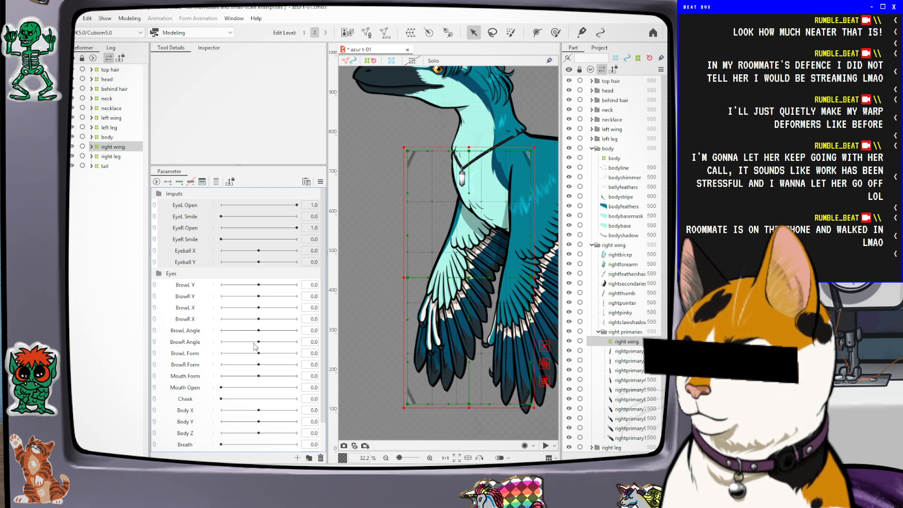
drag(204, 207, 246, 205)
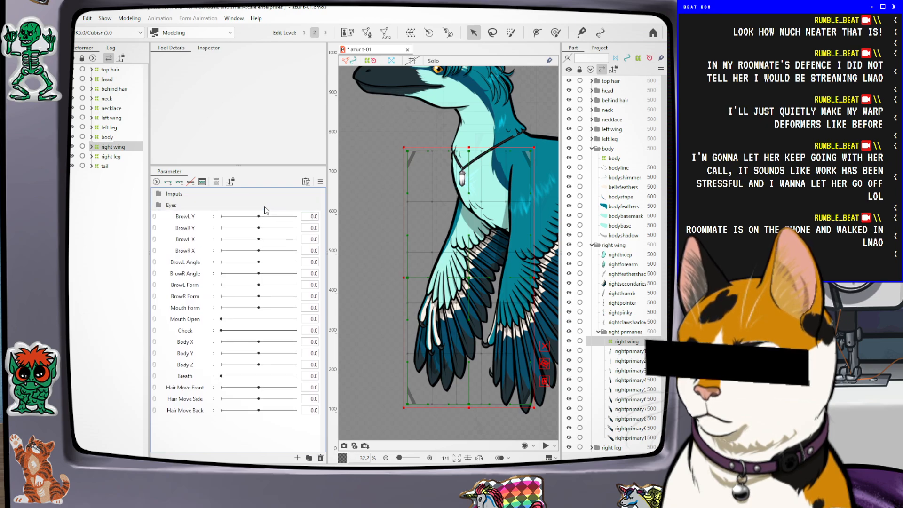
click(159, 206)
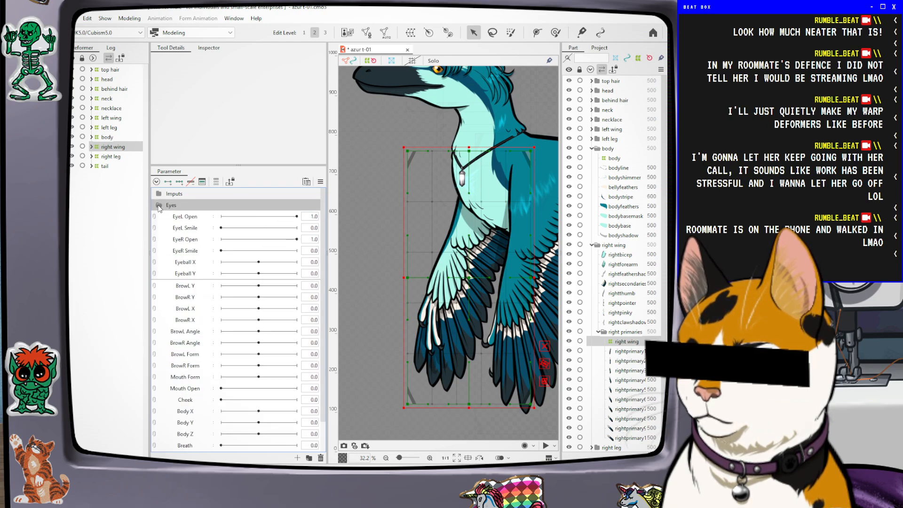
click(159, 207)
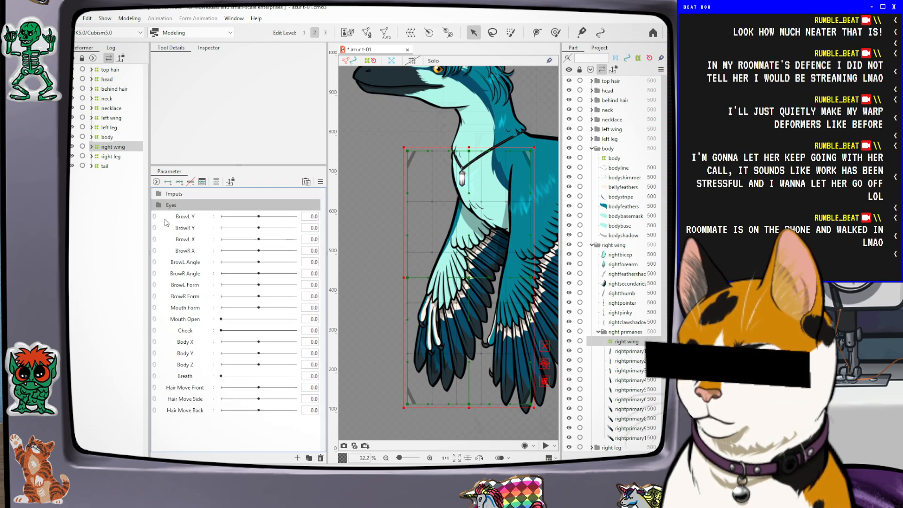
Group the parameters from BrowL Y through BrowR Form in a new folder named Eyebrows
click(191, 217)
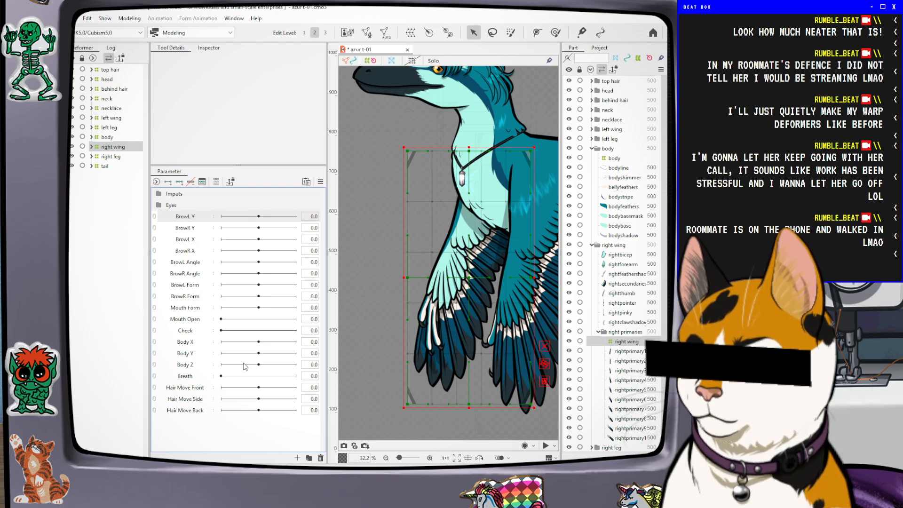
click(195, 308)
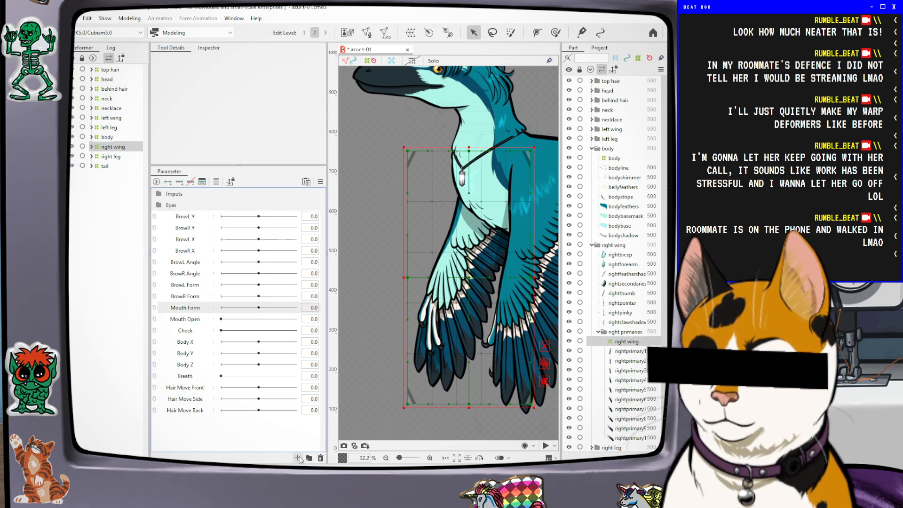
click(199, 218)
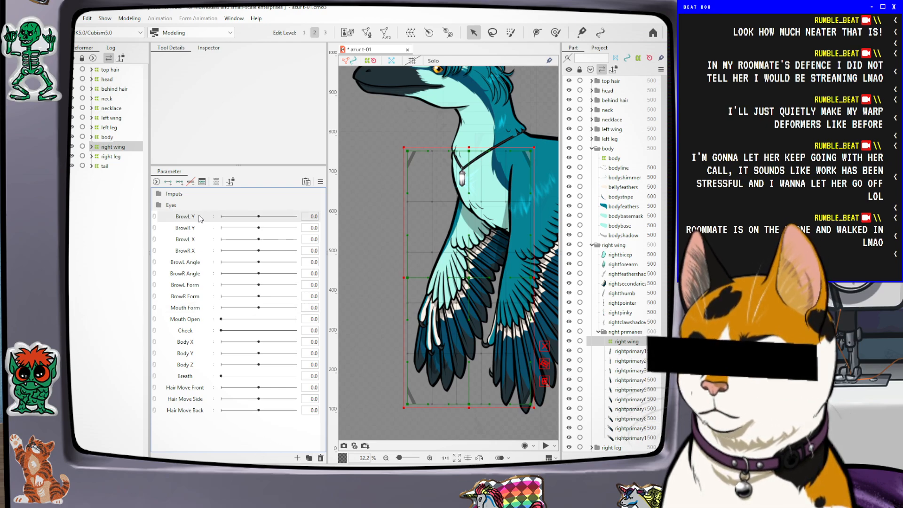
shift+click(195, 297)
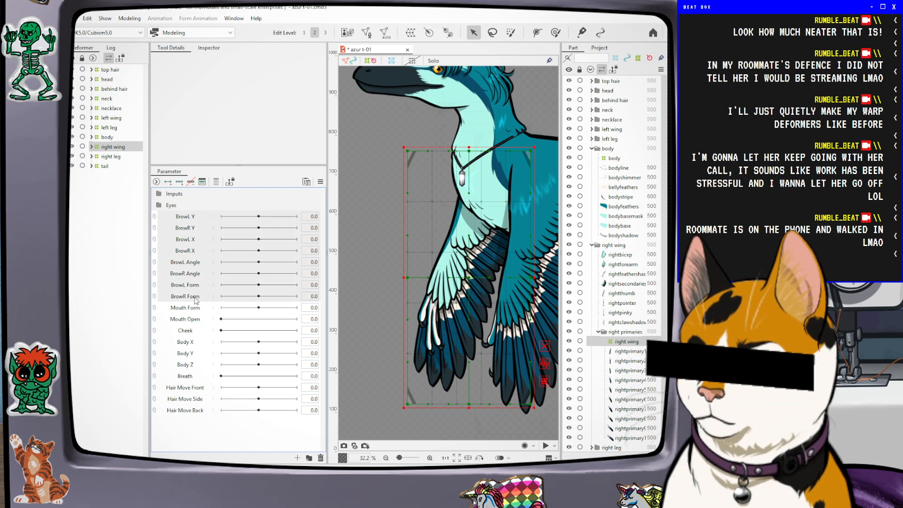
click(309, 457)
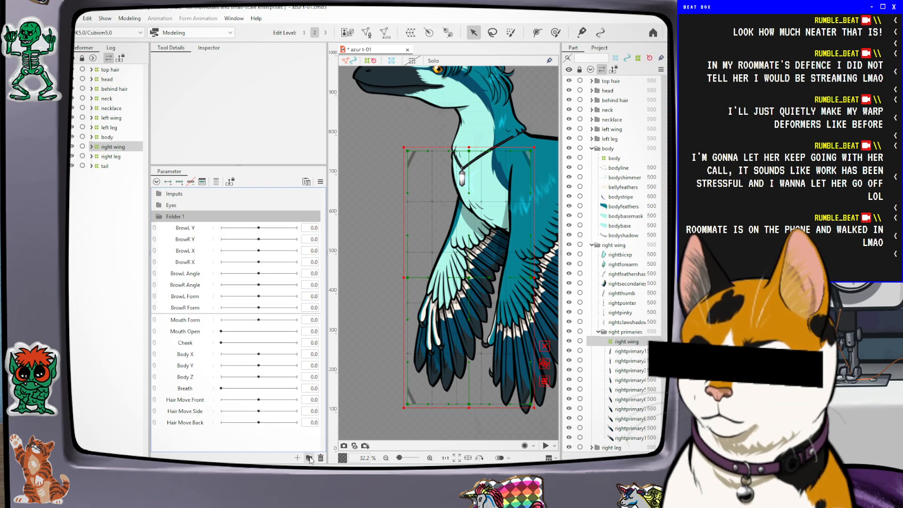
double_click(181, 217)
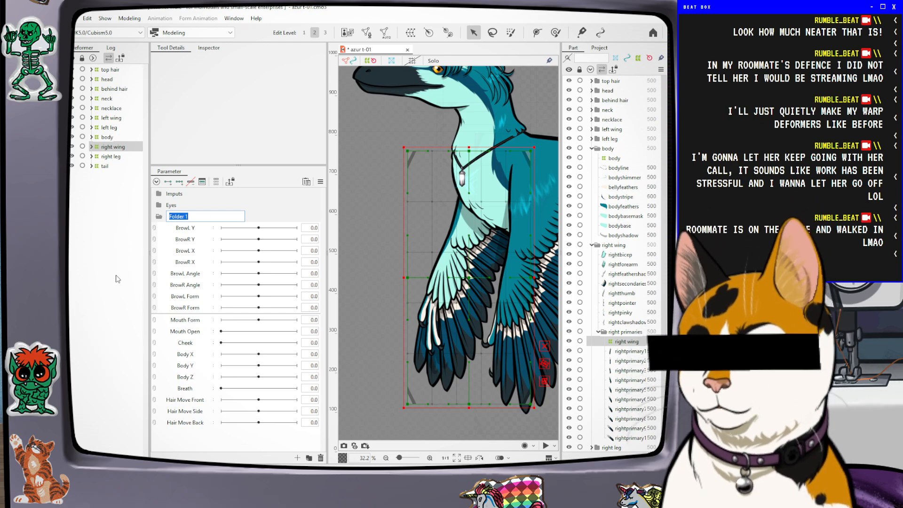
text(Eyebrows)
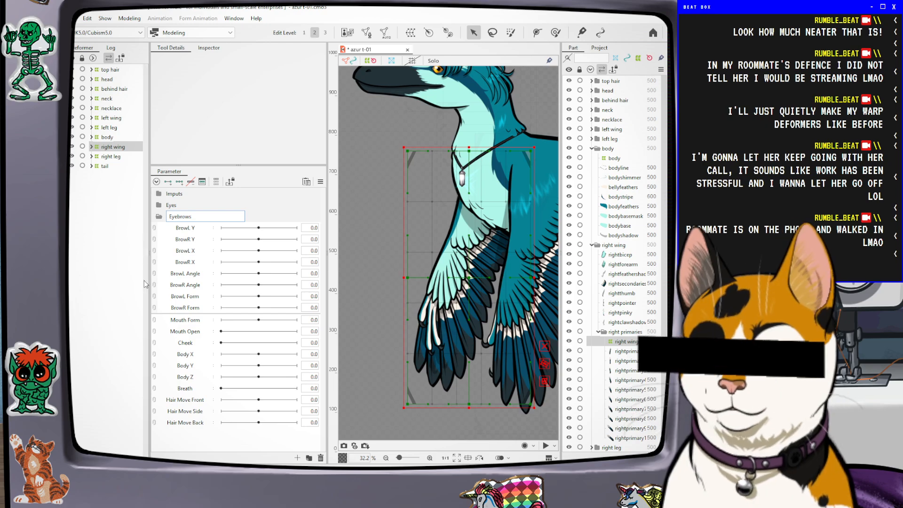
key(Return)
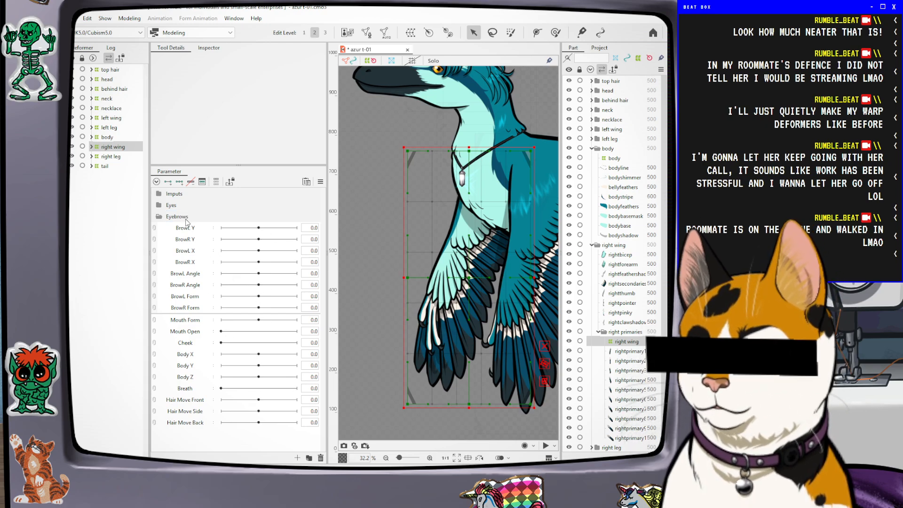
Collapse the Eyebrows parameter folder and expand the Eyes folder
click(160, 216)
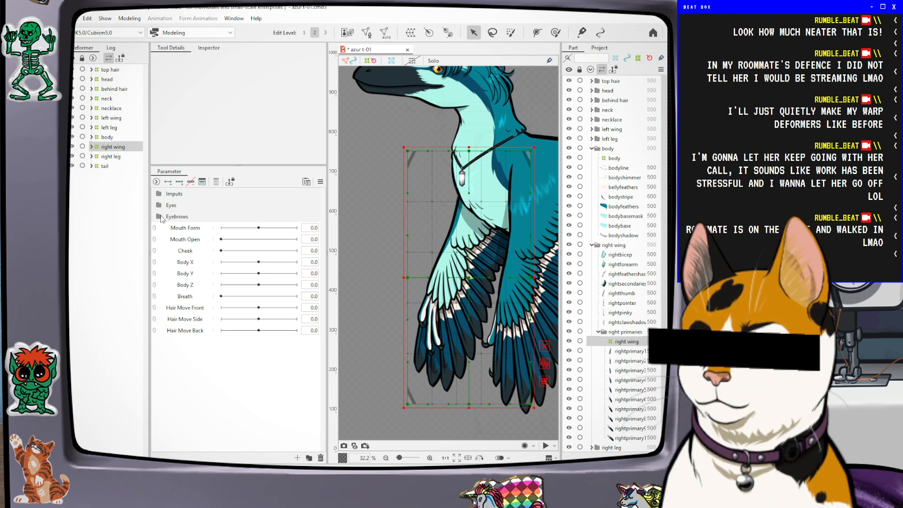
click(159, 205)
click(198, 229)
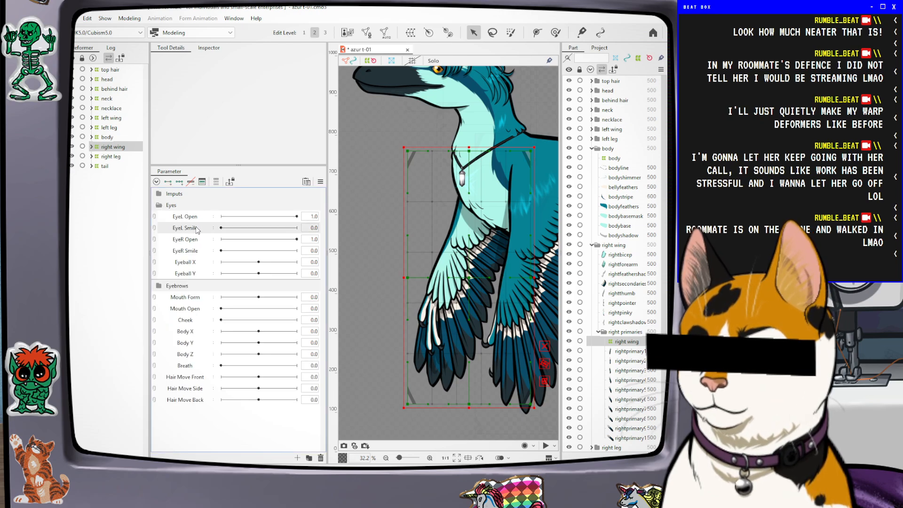
Delete the EyeR Open and EyeR Smile parameters from the Eyes folder
click(192, 251)
click(191, 240)
click(191, 252)
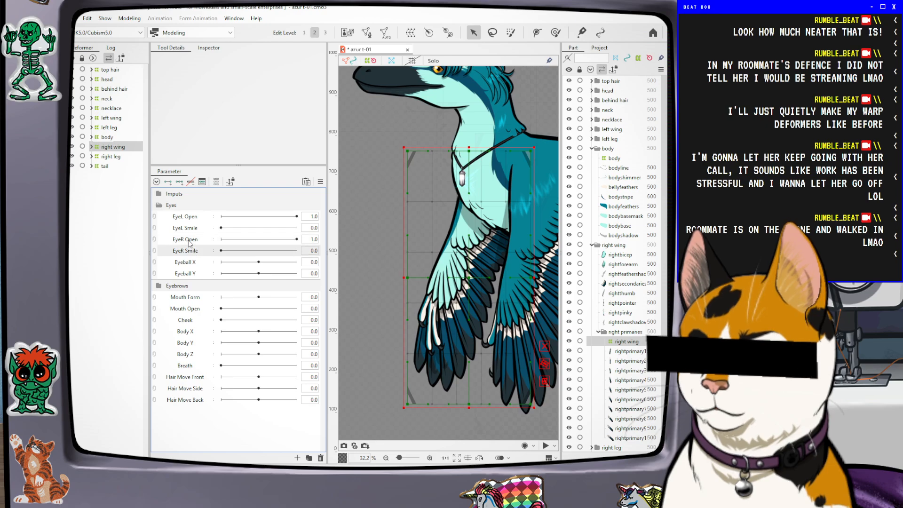
click(190, 241)
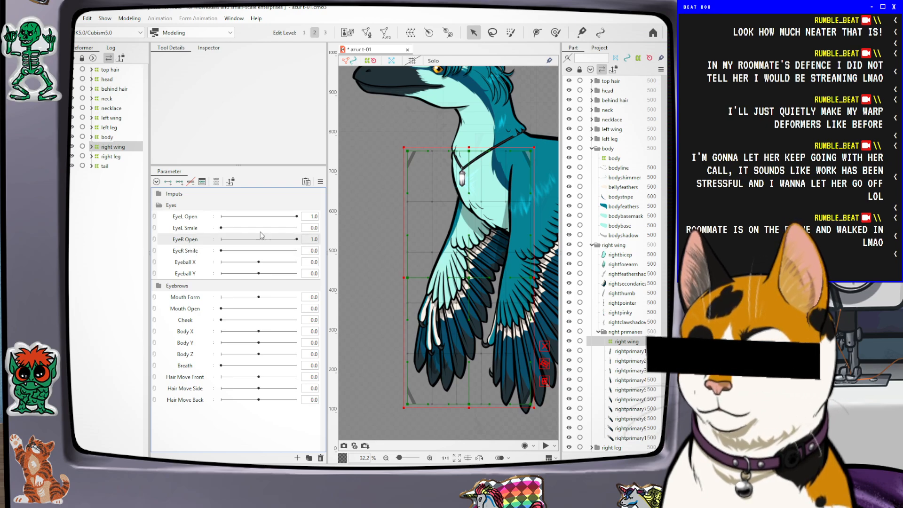
scroll(446, 183, down, 3)
scroll(419, 111, up, 4)
scroll(474, 179, down, 4)
scroll(526, 186, up, 2)
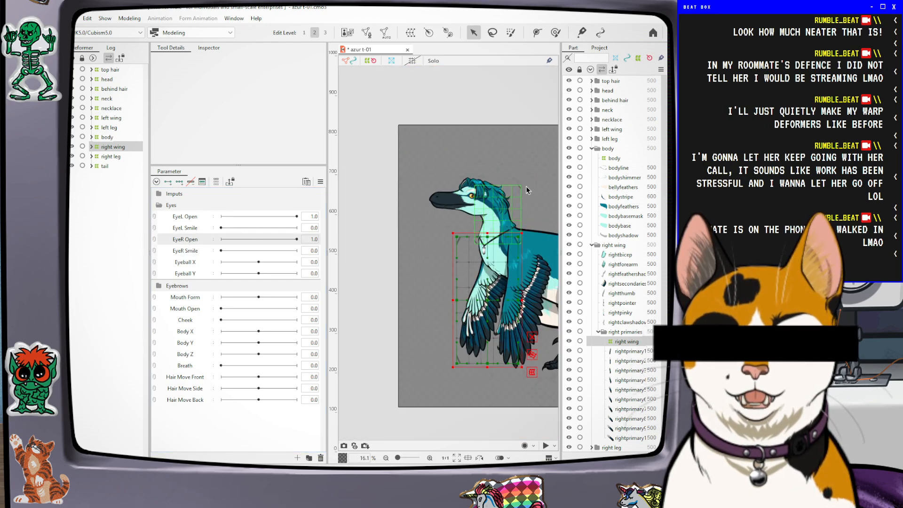
drag(473, 246, 446, 238)
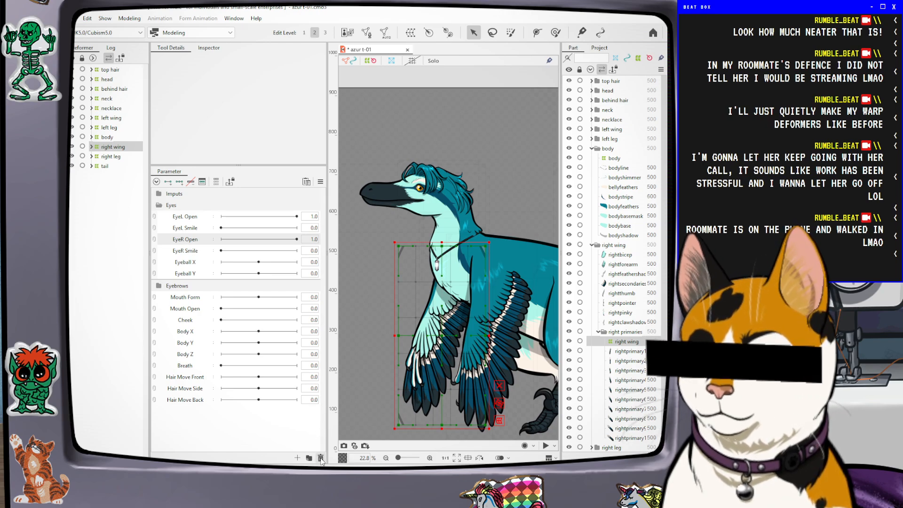
key(Delete)
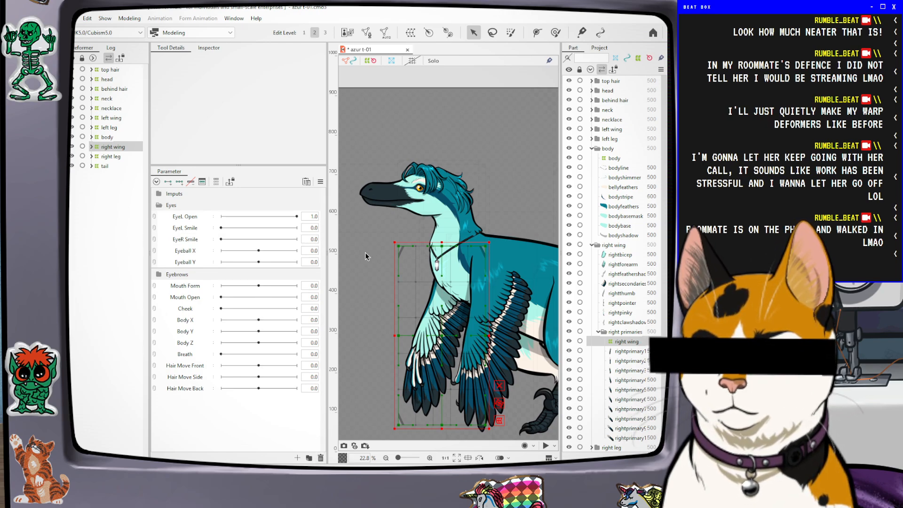
click(191, 241)
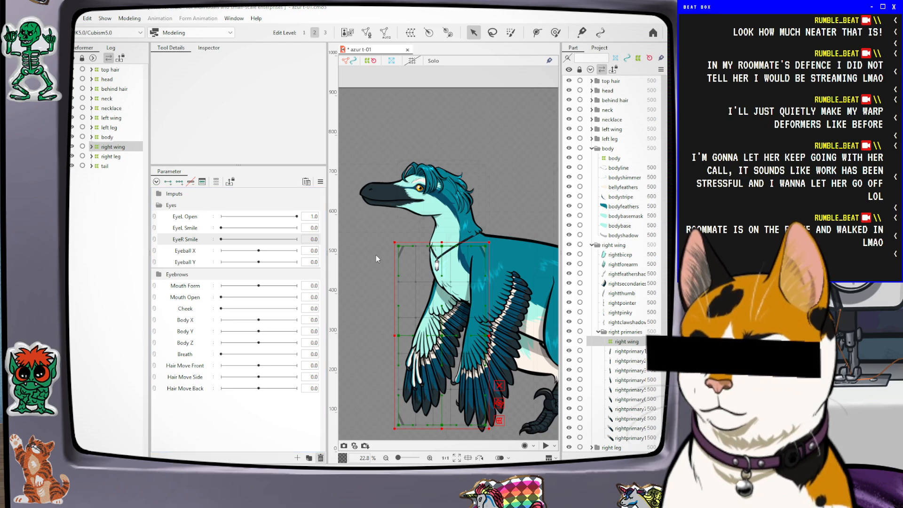
click(320, 458)
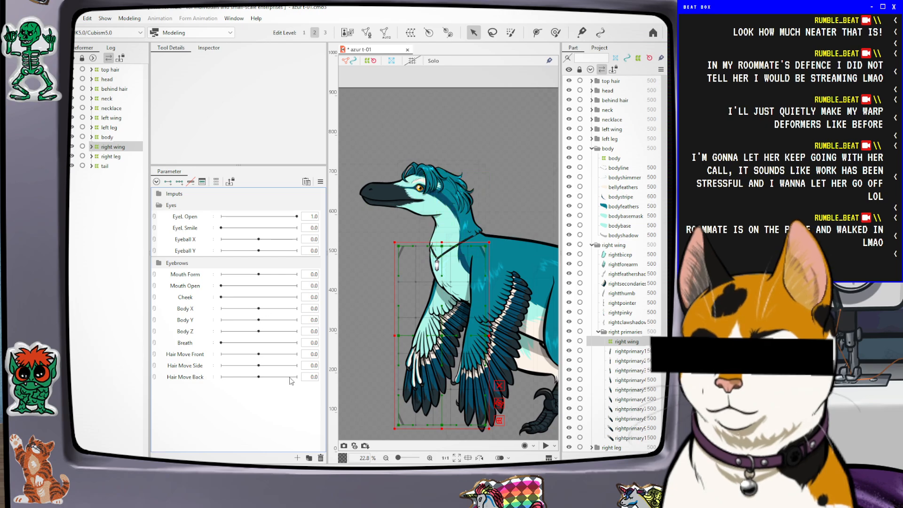
Expand the Eyebrows folder and delete its BrowR Y and BrowR X parameters
scroll(394, 196, up, 3)
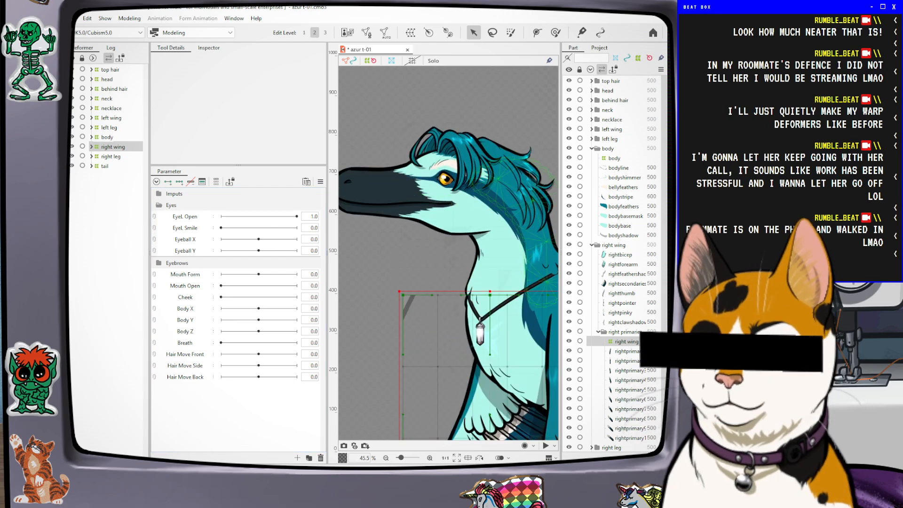
drag(663, 219, 659, 193)
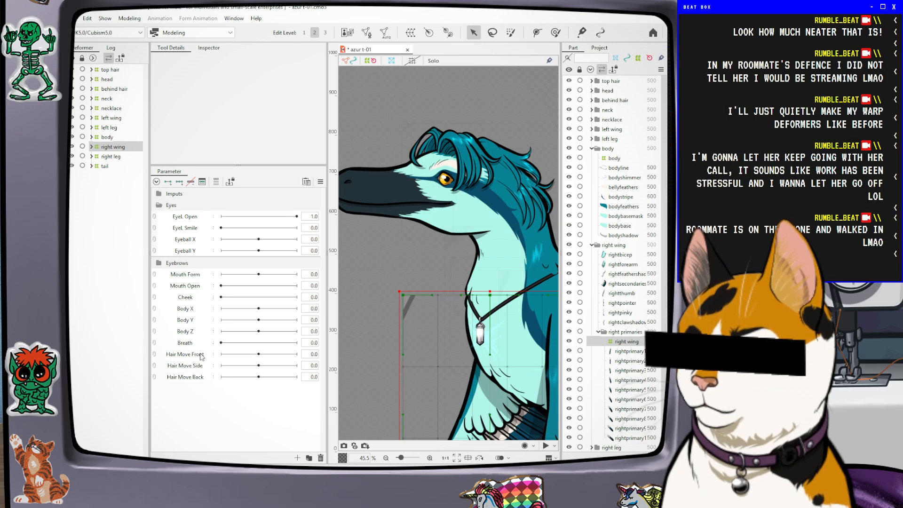
click(158, 263)
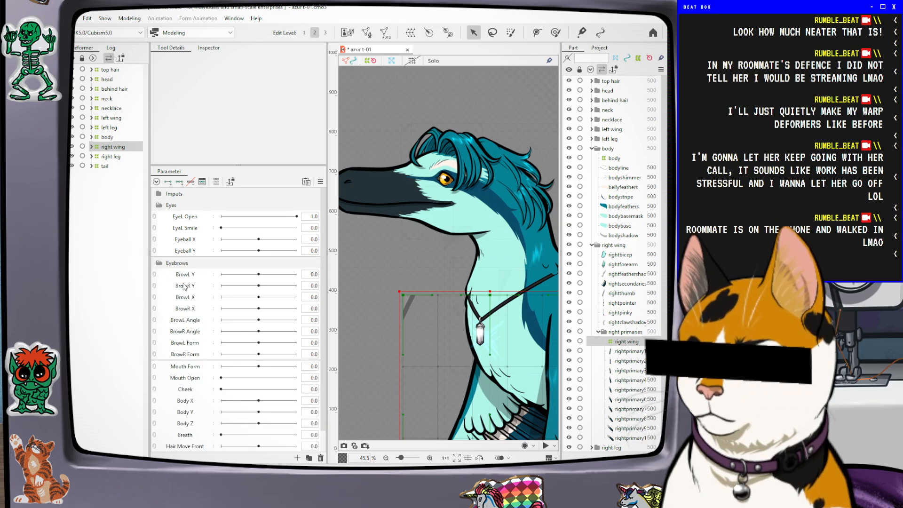
click(186, 286)
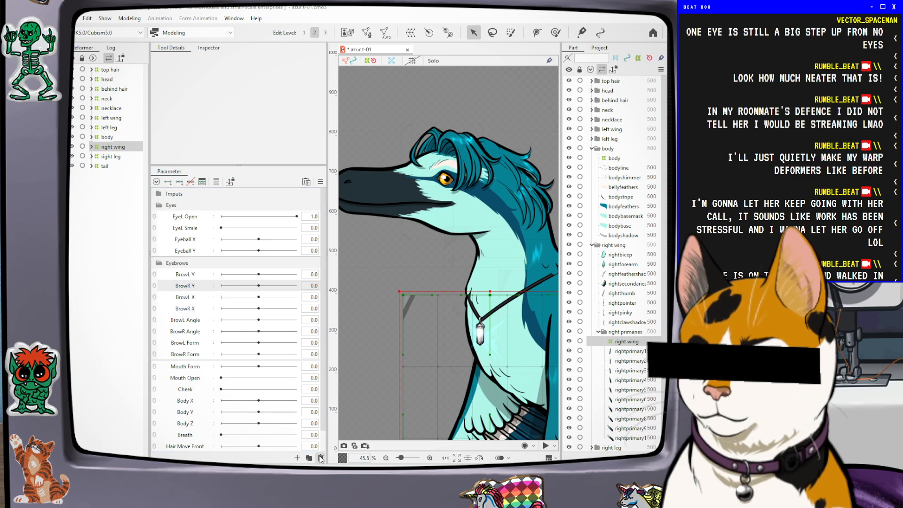
click(368, 253)
click(193, 298)
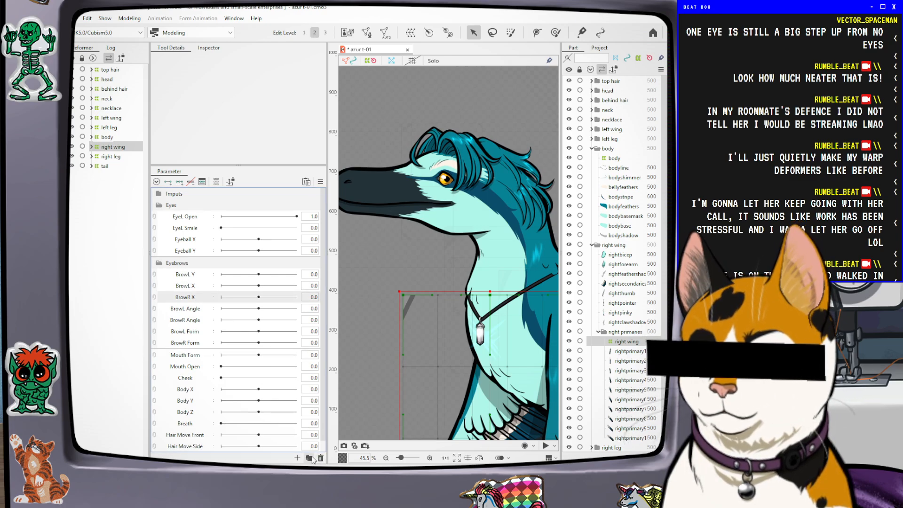
click(361, 252)
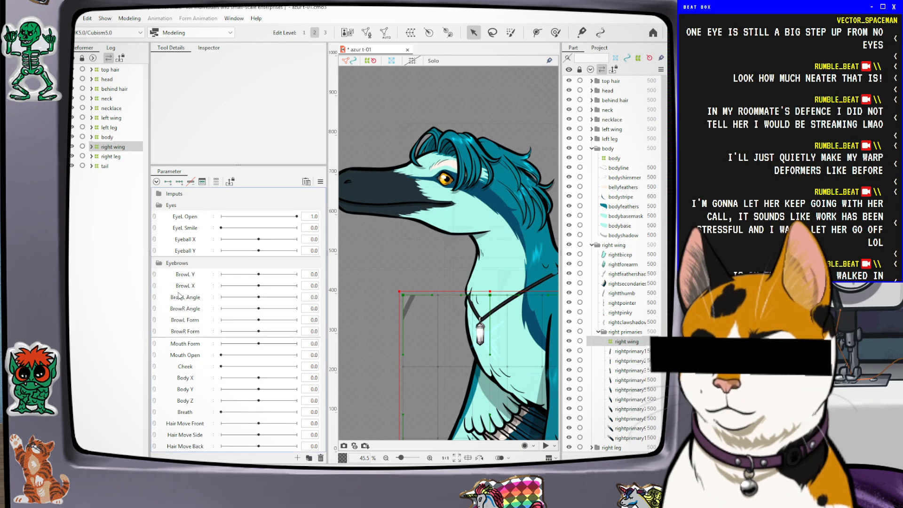
Delete the BrowR Angle and BrowR Form parameters from the Eyebrows folder
click(178, 309)
click(321, 458)
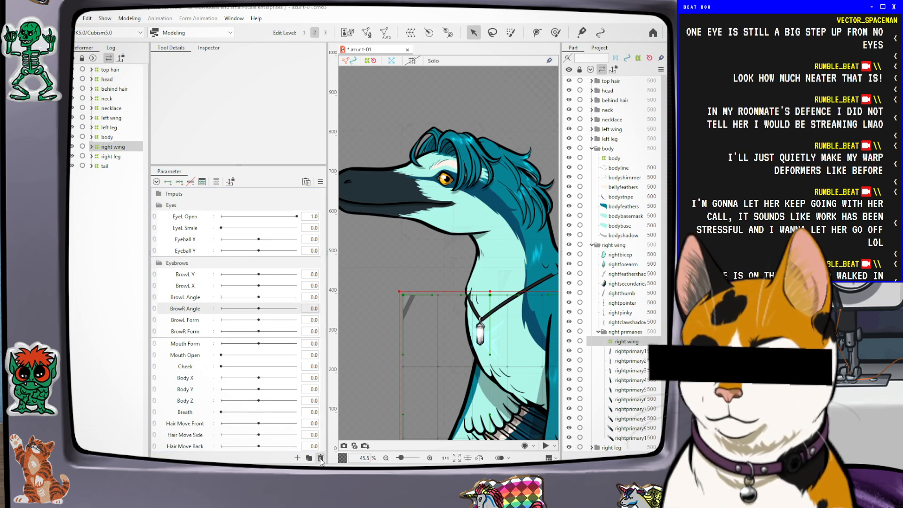
click(358, 279)
click(189, 322)
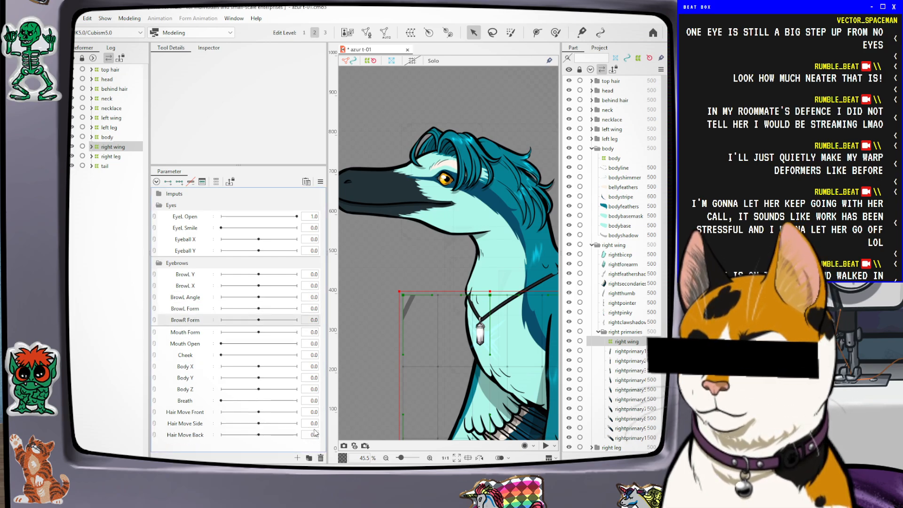
click(320, 458)
click(377, 255)
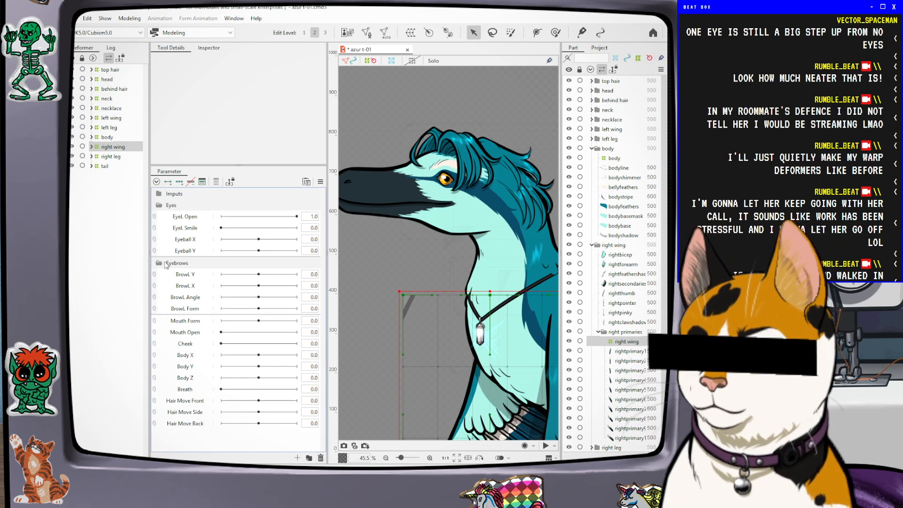
Collapse the Eyebrows folder and group Mouth Form, Mouth Open and Cheek in a new parameter folder named Mouth
click(159, 263)
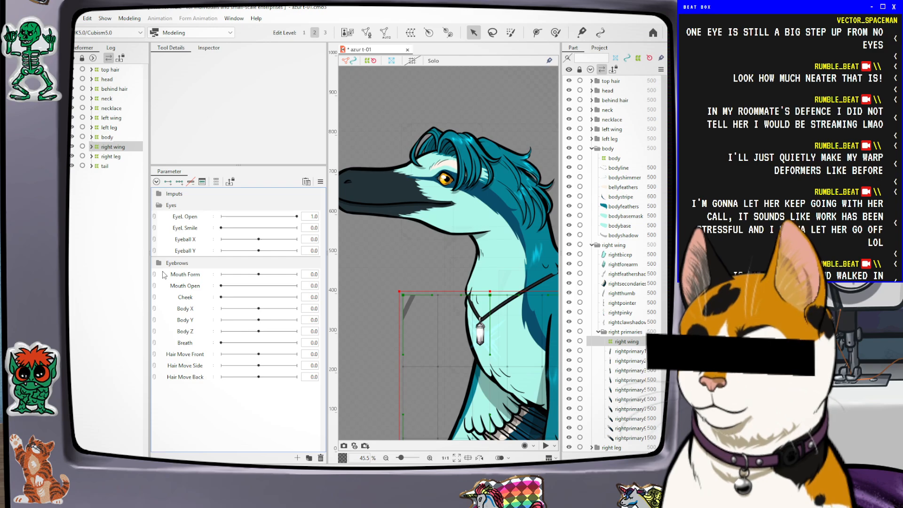
click(164, 274)
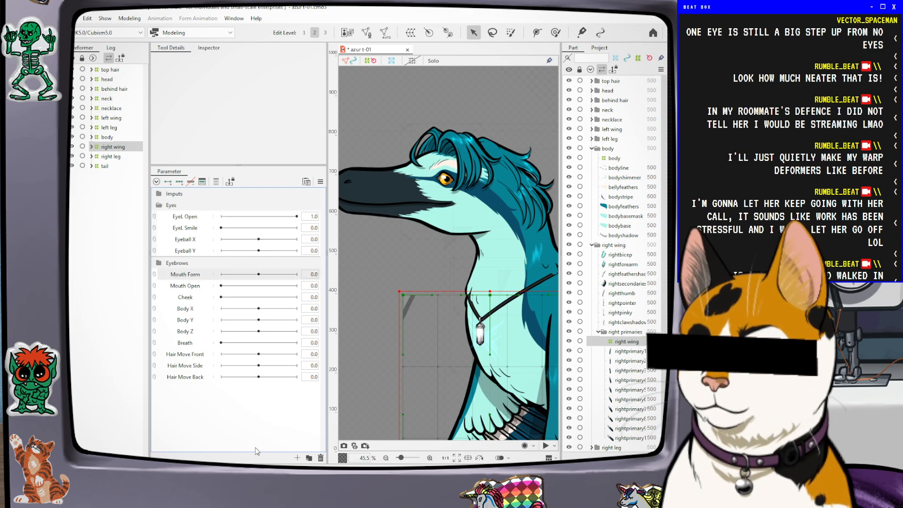
shift+click(207, 301)
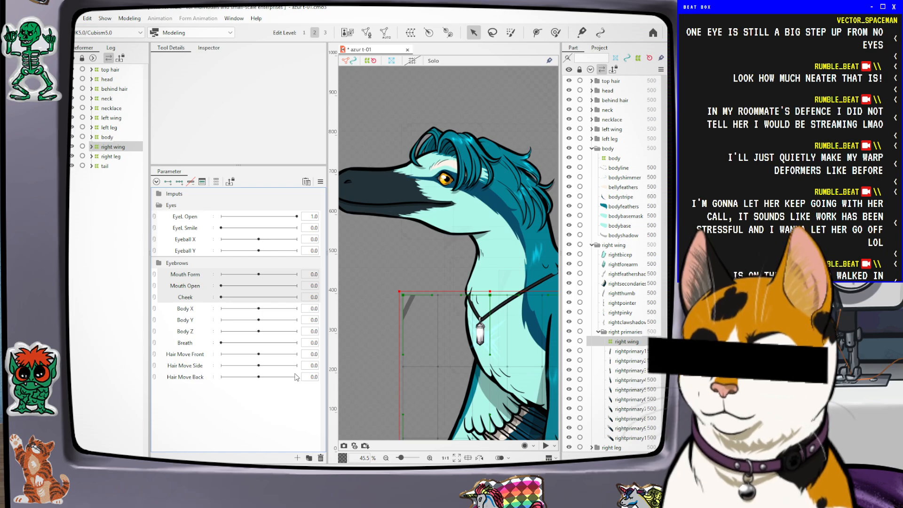
click(309, 458)
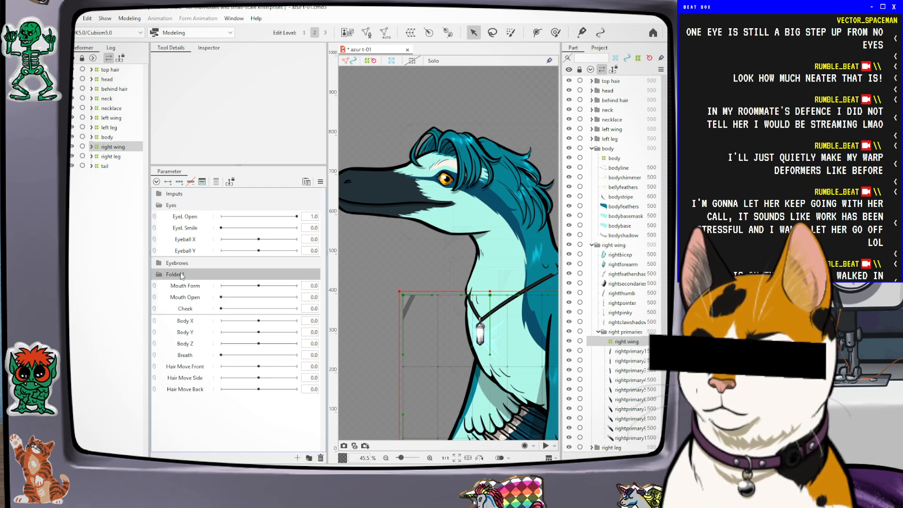
double_click(180, 272)
text(Mouth)
key(Return)
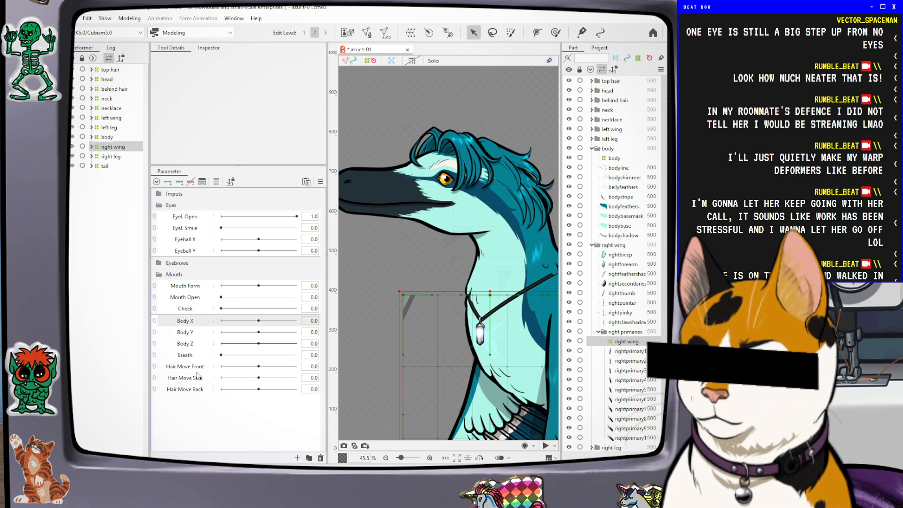
Group the Body X, Body Y and Body Z parameters in a new folder named Angles
shift+click(198, 348)
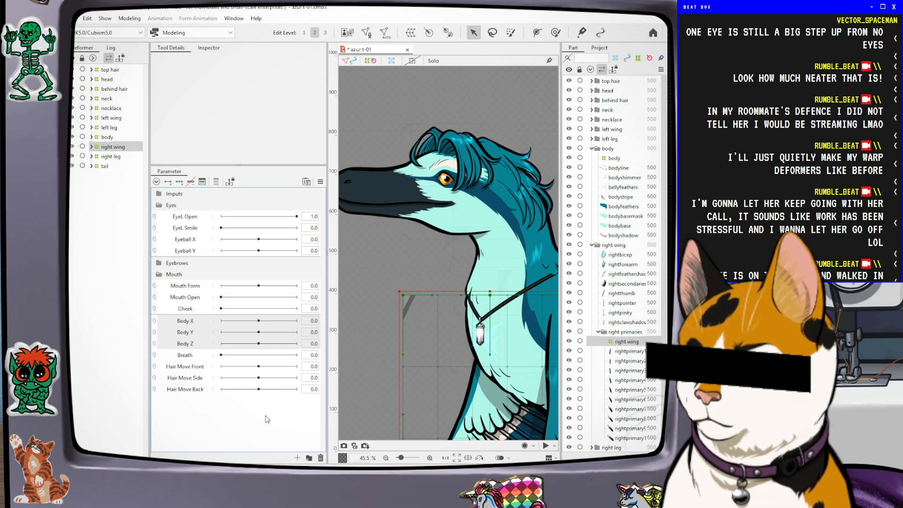
click(309, 458)
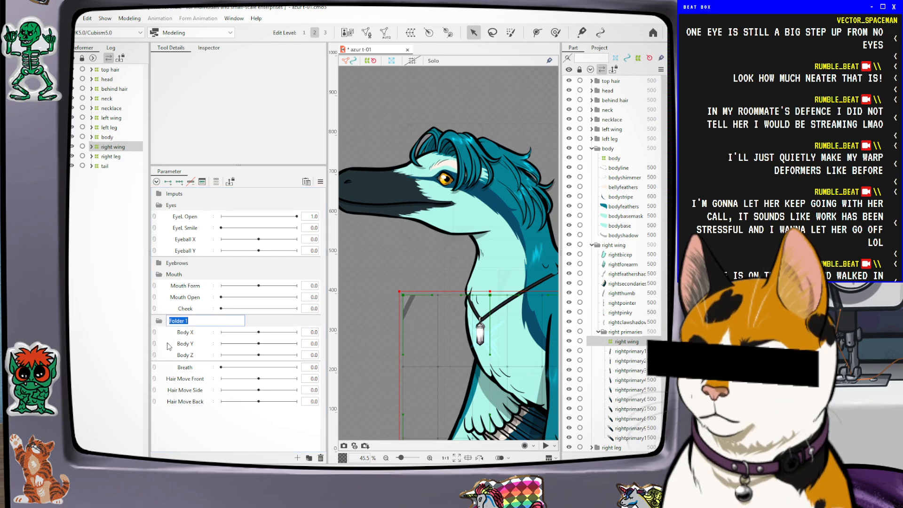
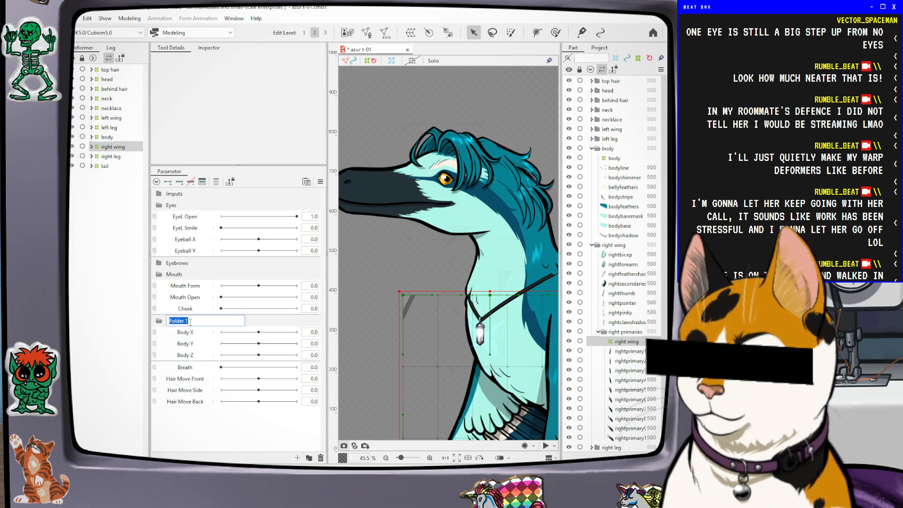
text(Angles)
key(Return)
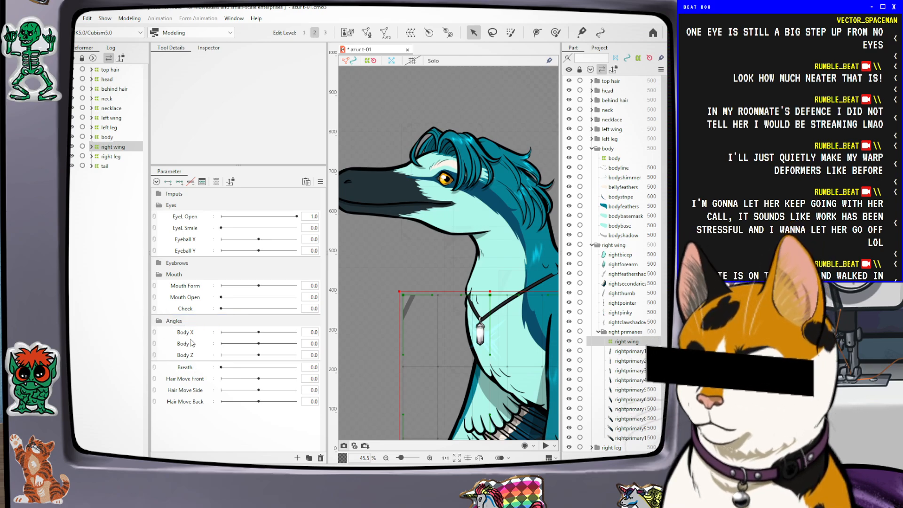
Collapse the Mouth and Angles parameter folders
click(180, 370)
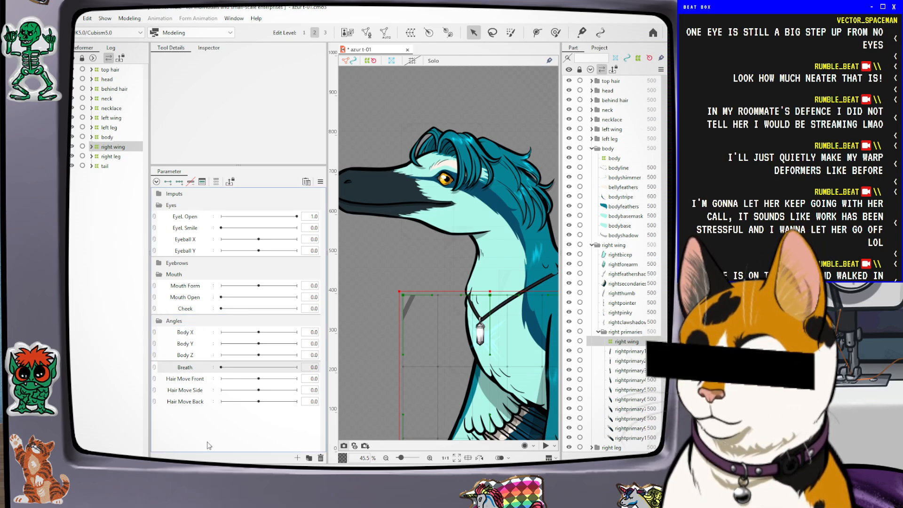
click(159, 276)
click(159, 286)
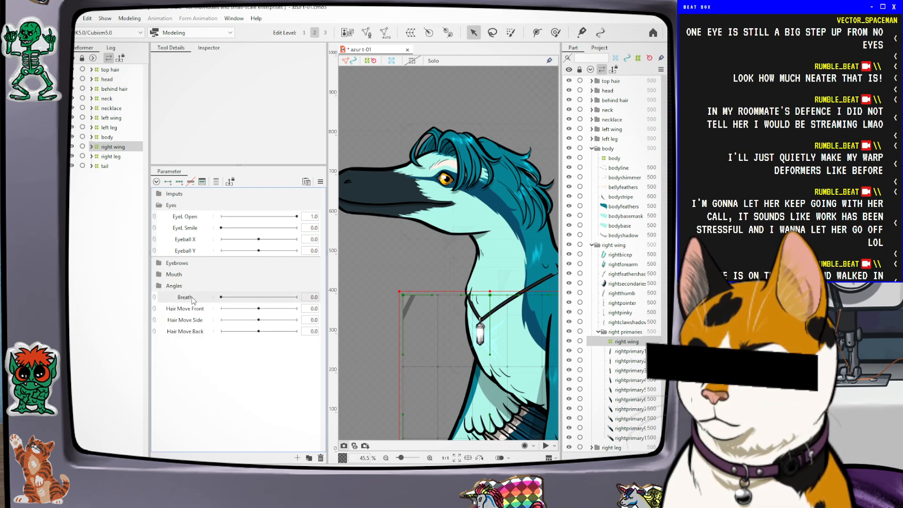
click(309, 457)
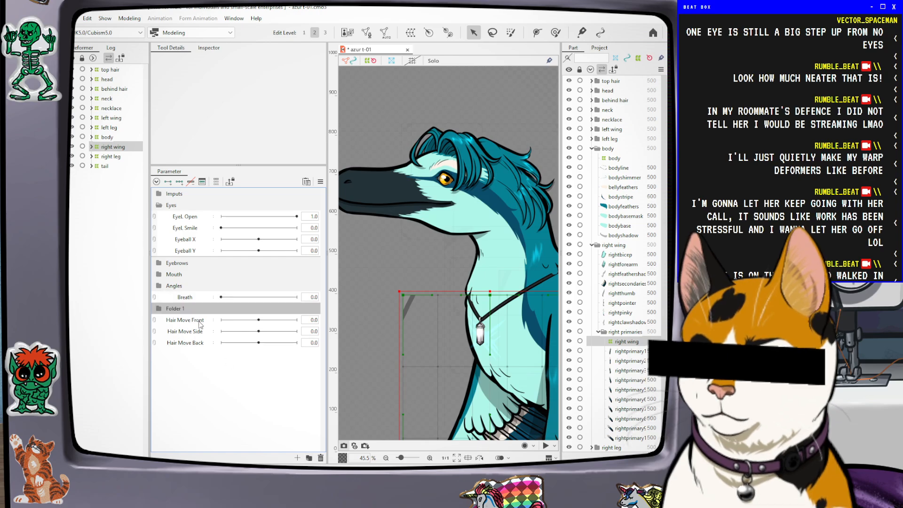
key(ctrl+z)
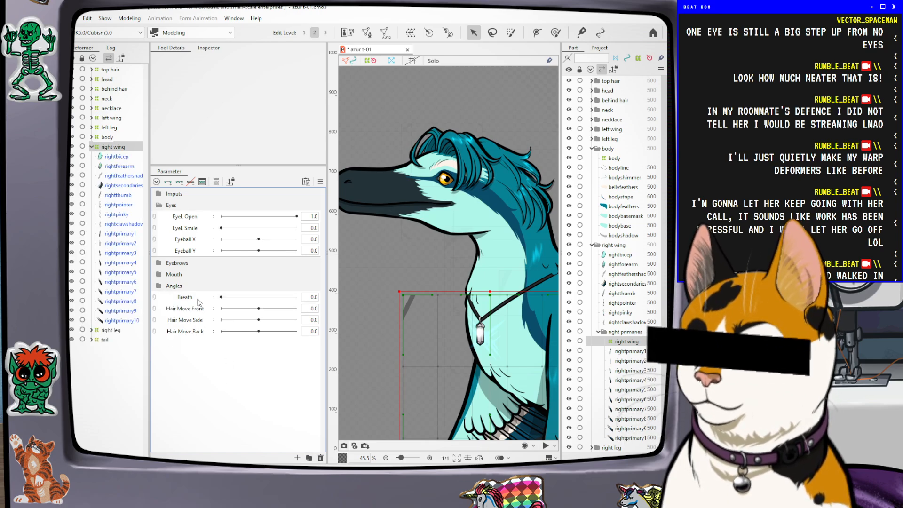
click(91, 147)
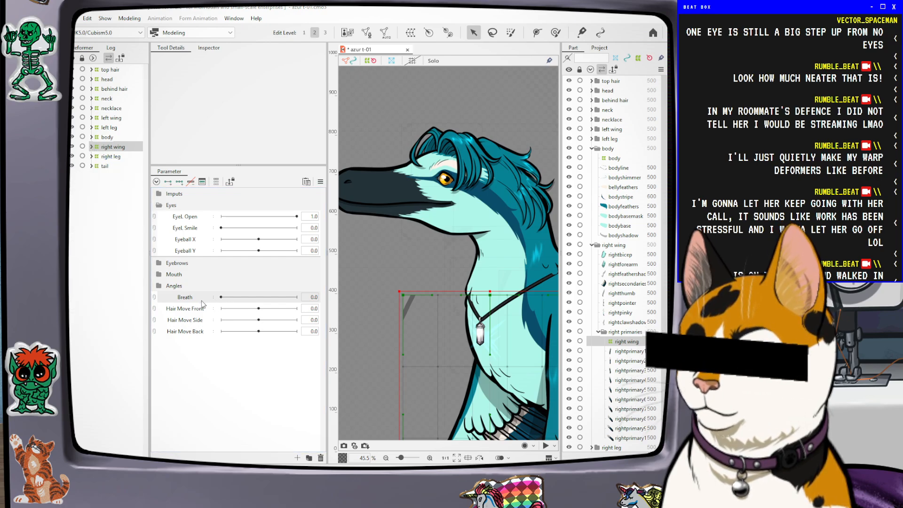
Create a parameter folder named Animations and put the Breath parameter in it
click(309, 458)
click(170, 298)
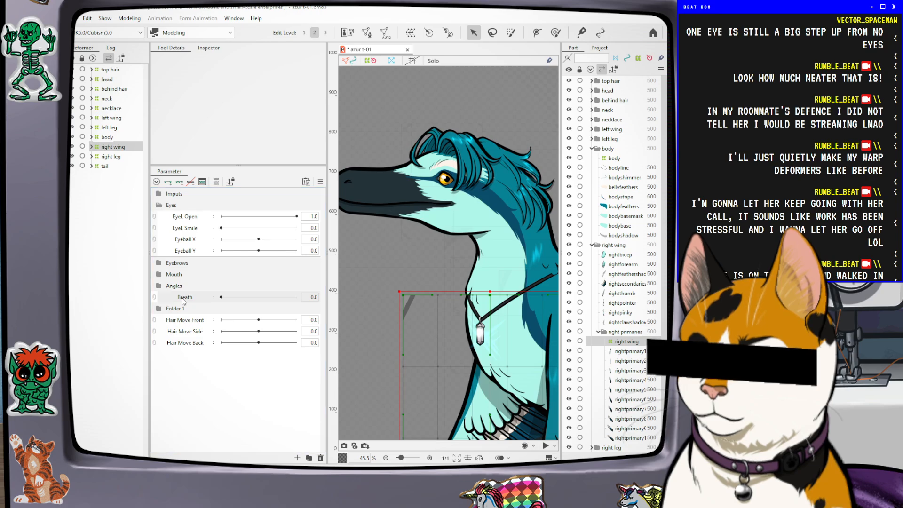
double_click(200, 309)
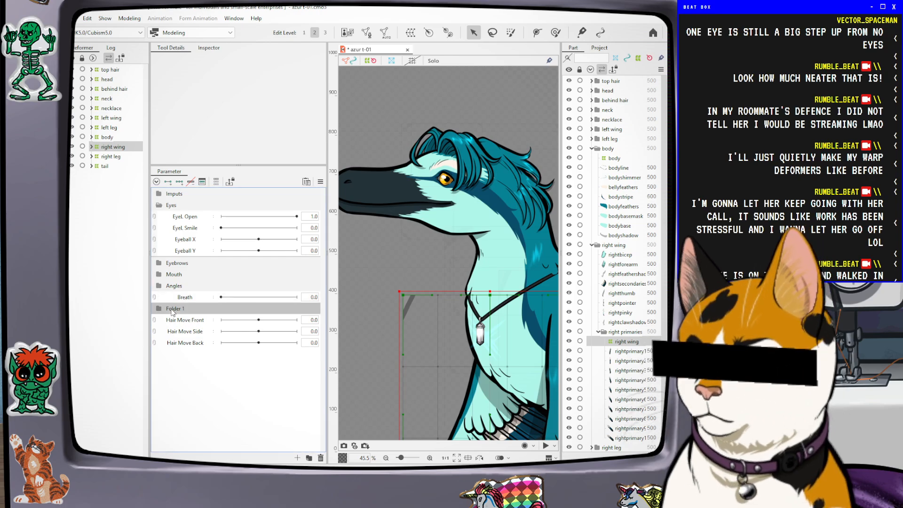
text(Animations)
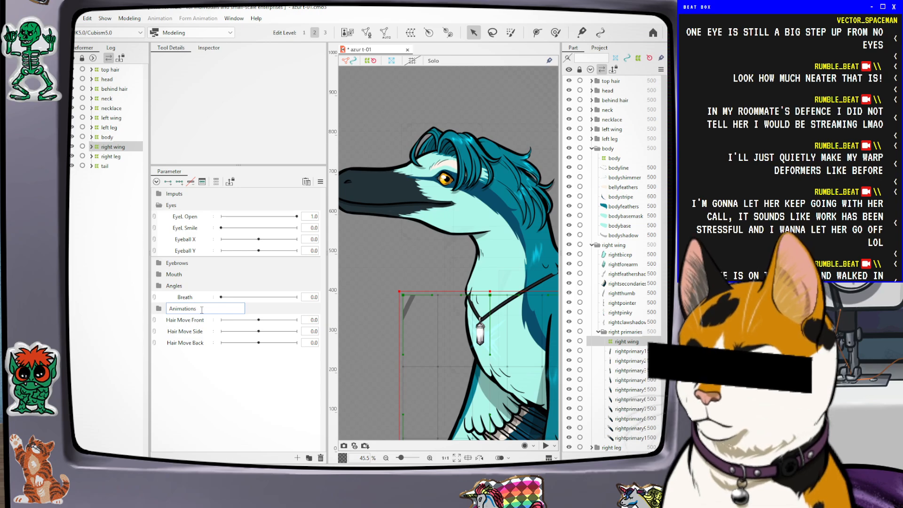
key(Return)
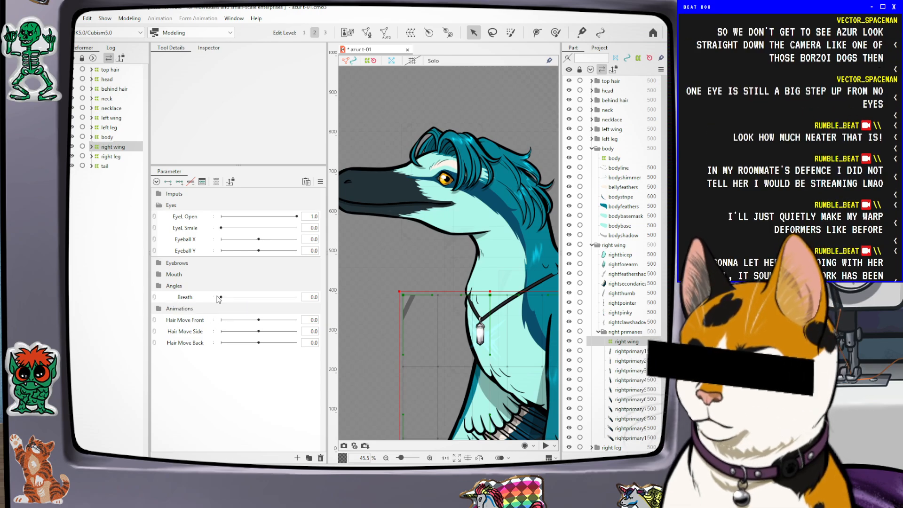
drag(192, 297, 192, 300)
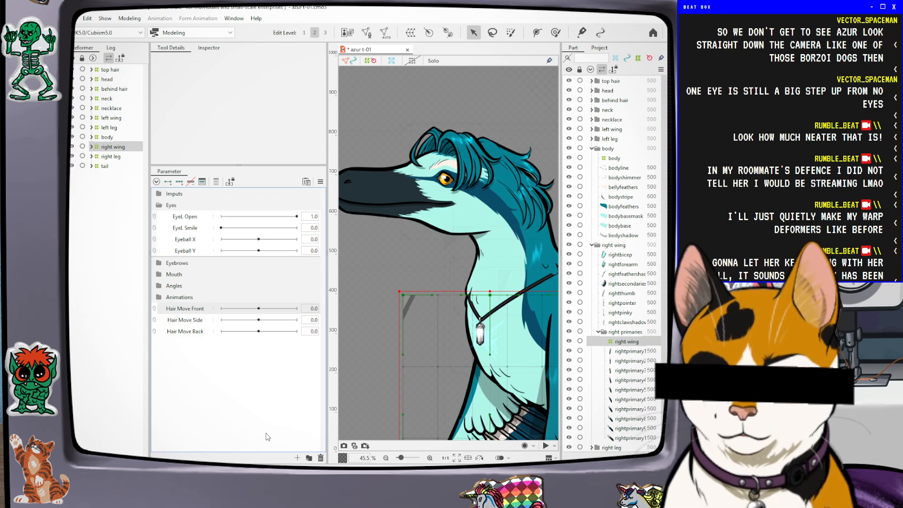
Group Hair Move Front, Side and Back in a new parameter folder named Physics, and collapse the Physics and Eyes folders
click(309, 457)
double_click(179, 309)
text(Physics)
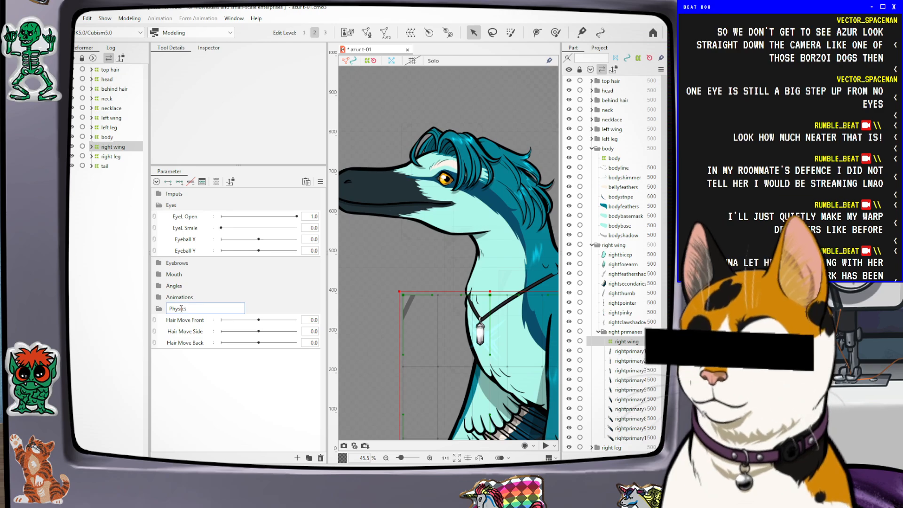
click(251, 423)
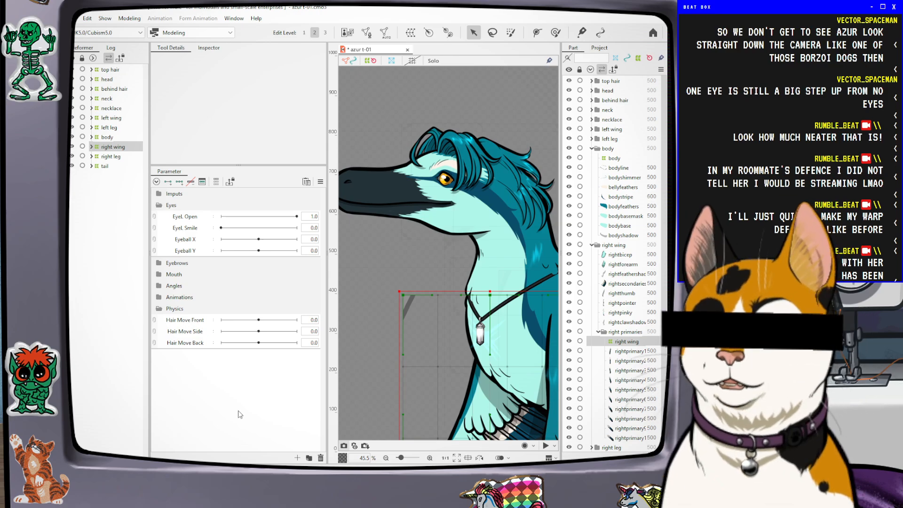
click(161, 312)
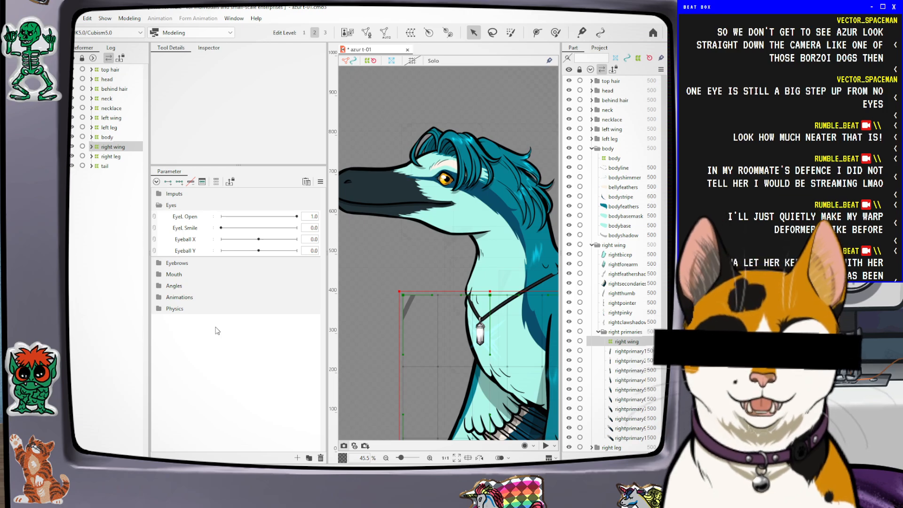
click(159, 206)
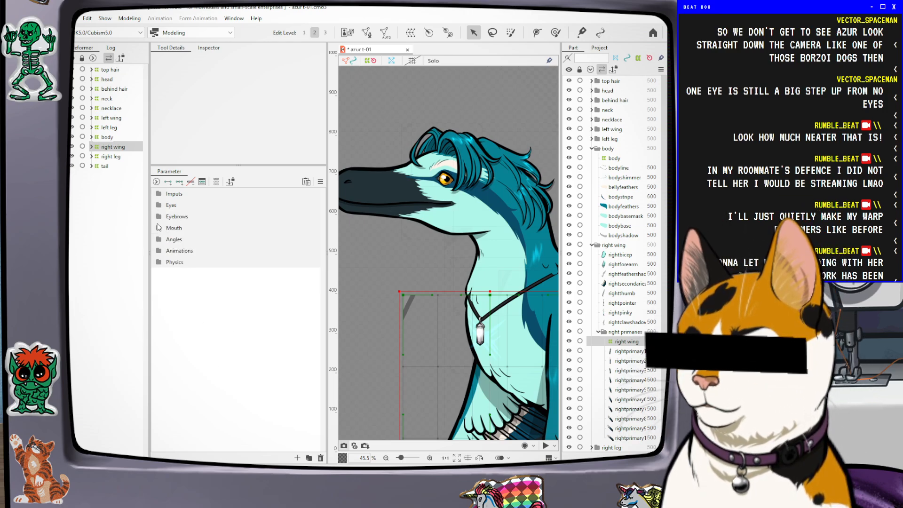
Review the parameters inside the Physics, Animations, Angles, Imputs and Eyes folders, leaving each folder collapsed
click(160, 262)
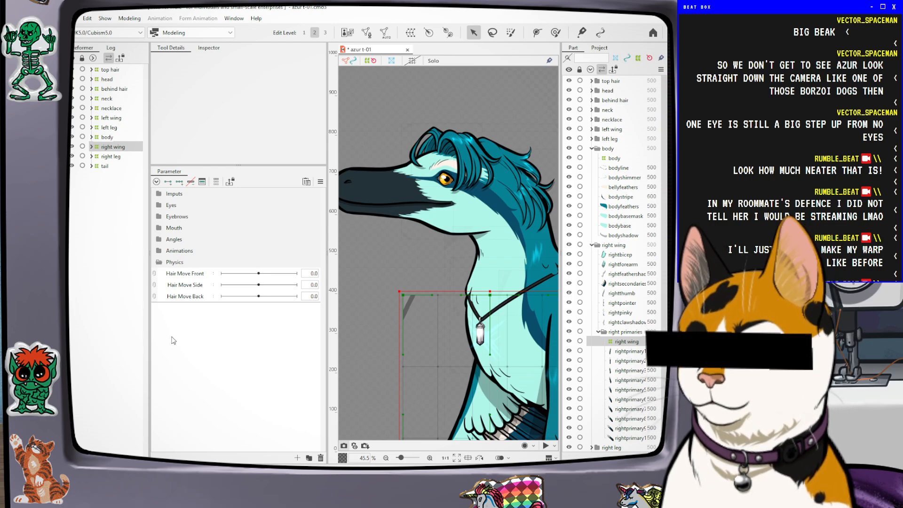
click(159, 263)
click(160, 253)
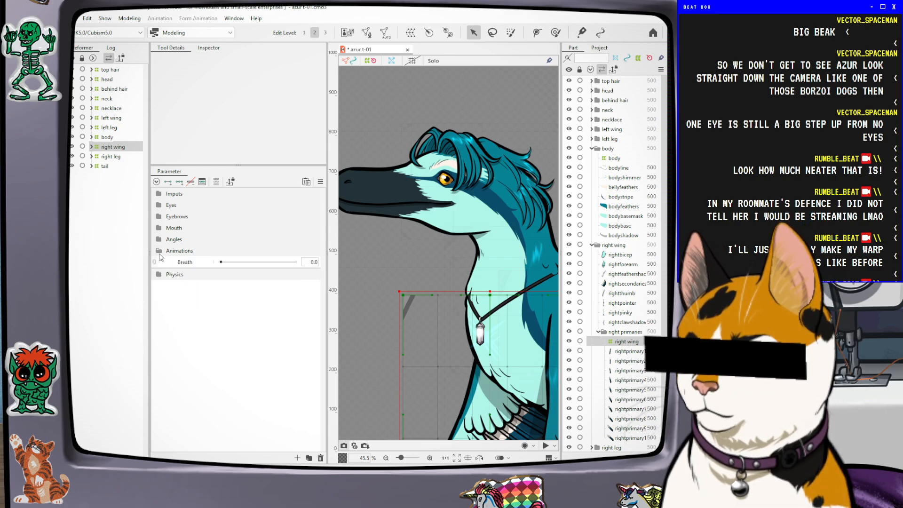
click(160, 251)
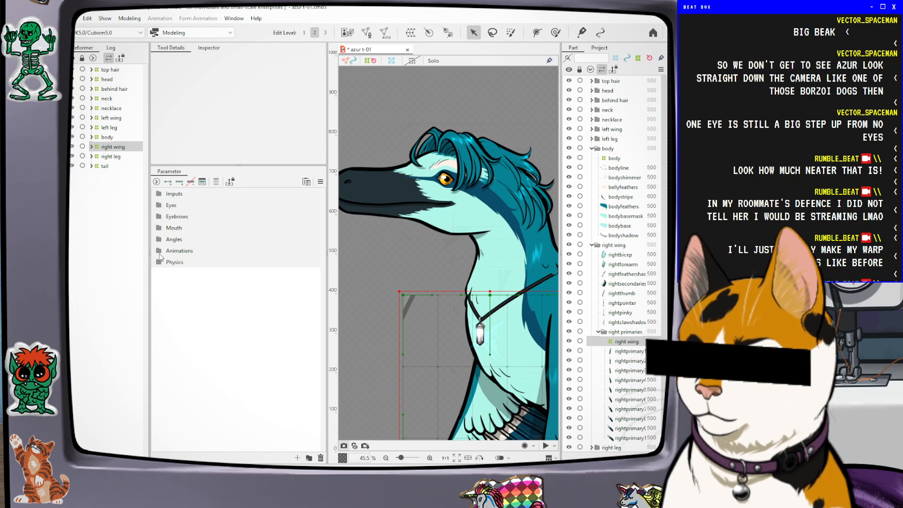
click(160, 241)
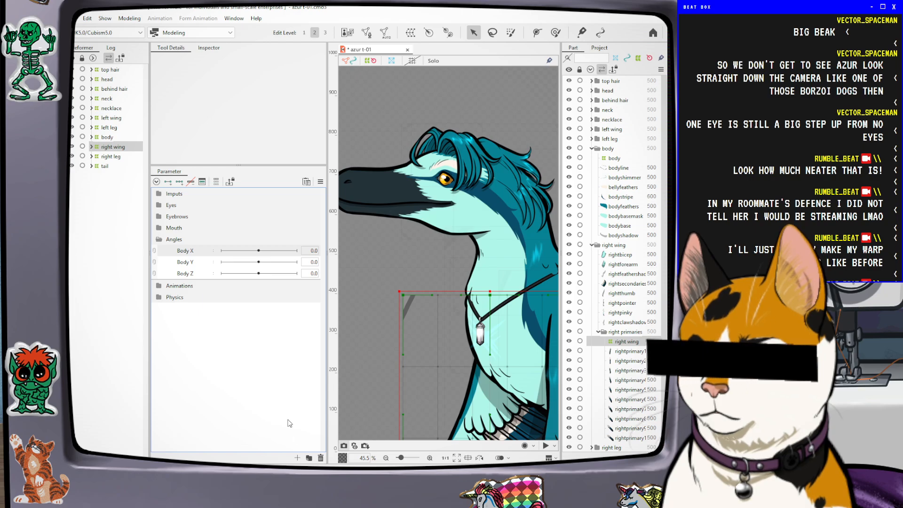
click(159, 241)
click(159, 194)
click(159, 195)
click(160, 195)
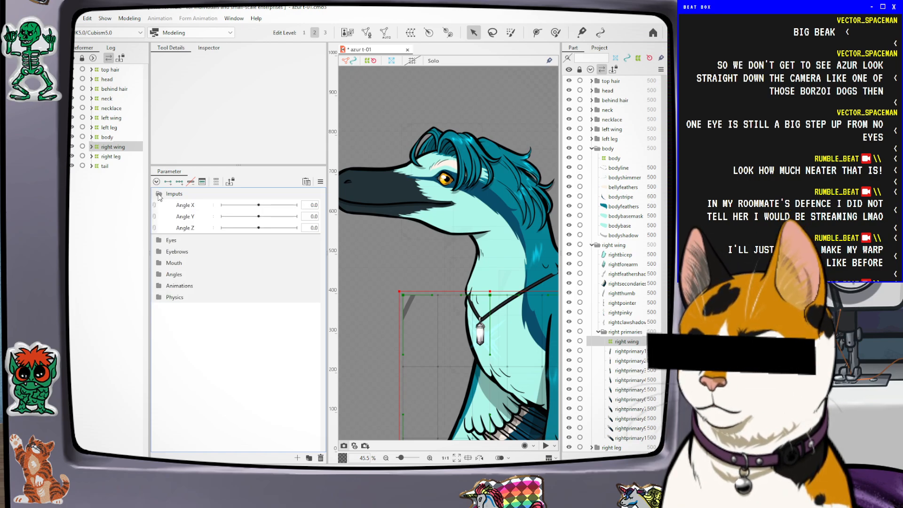
click(159, 194)
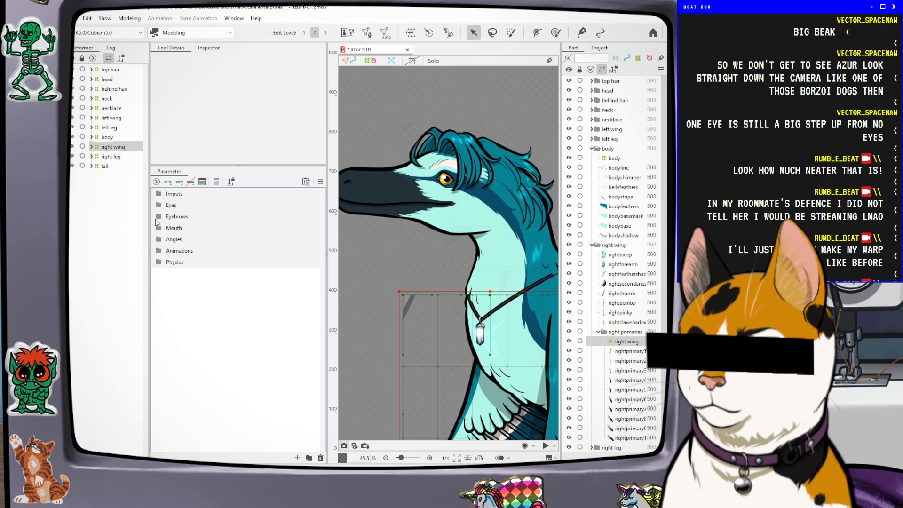
click(158, 209)
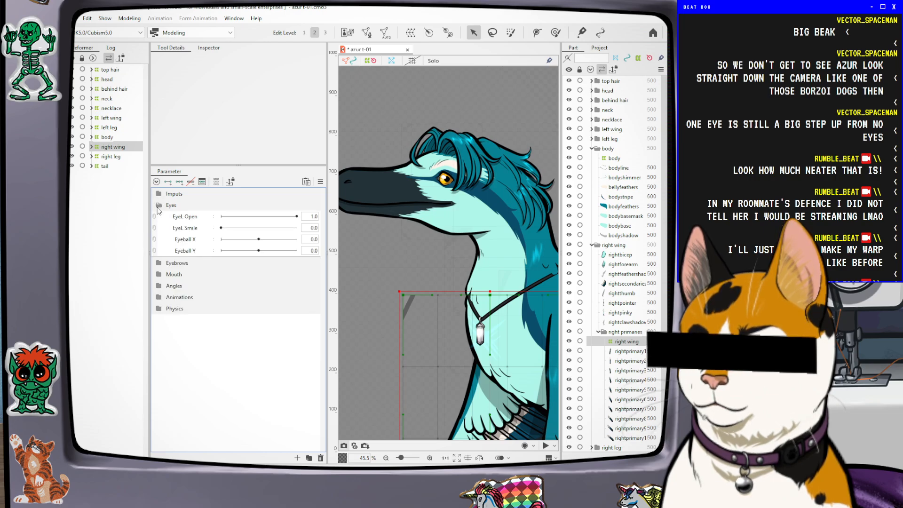
click(159, 209)
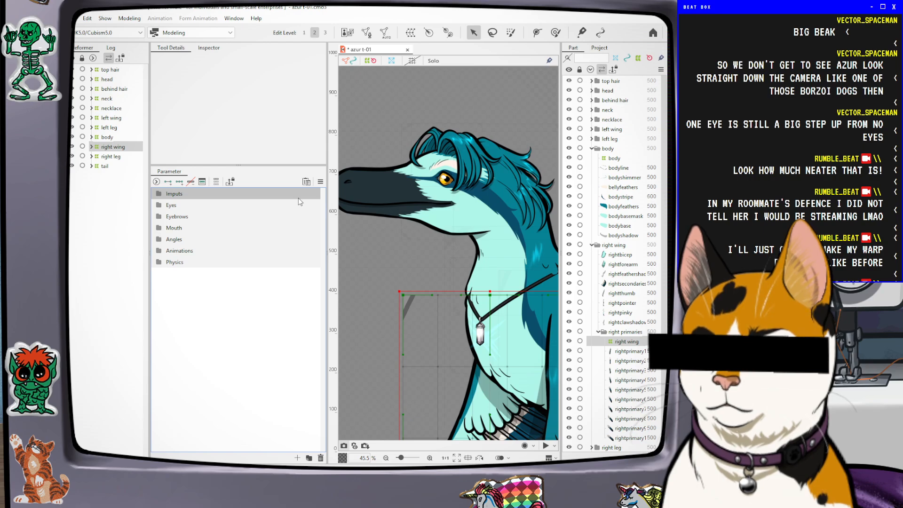
Colour-label the parameter folders: Imputs red, Eyes orange, Eyebrows yellow and Mouth green
click(380, 211)
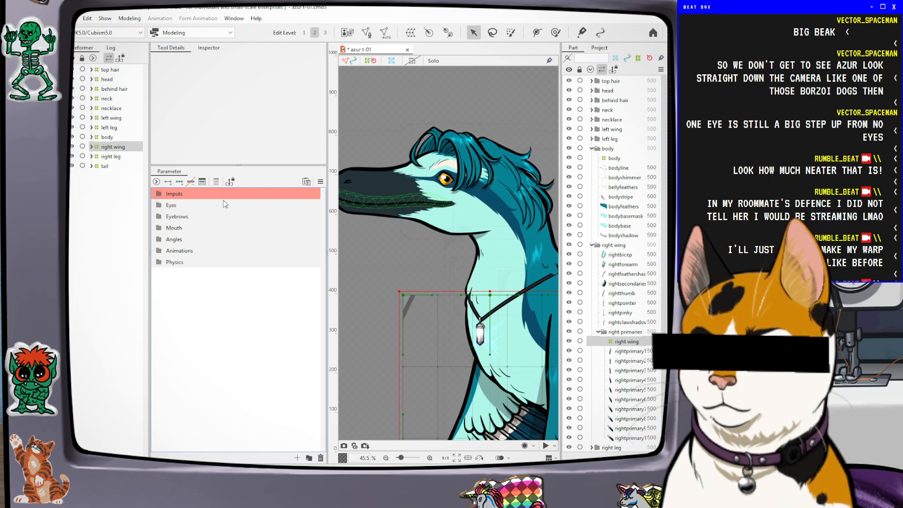
click(310, 228)
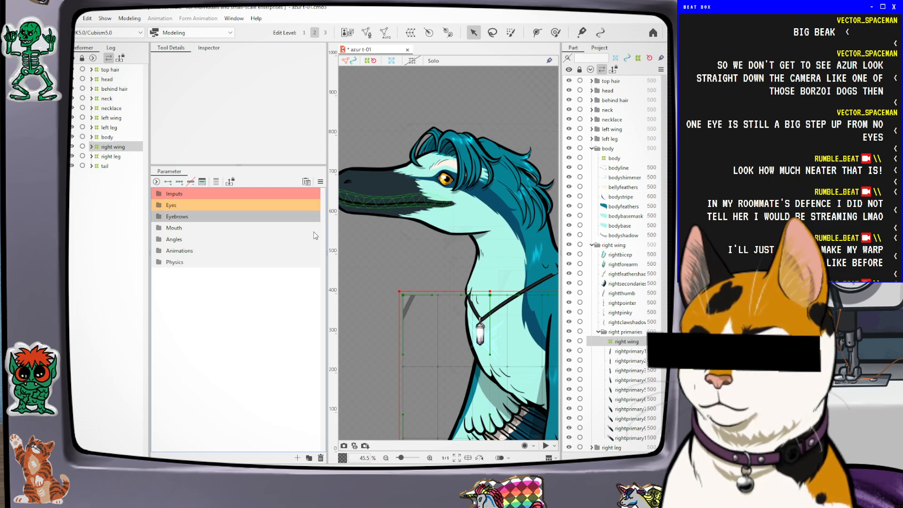
click(352, 248)
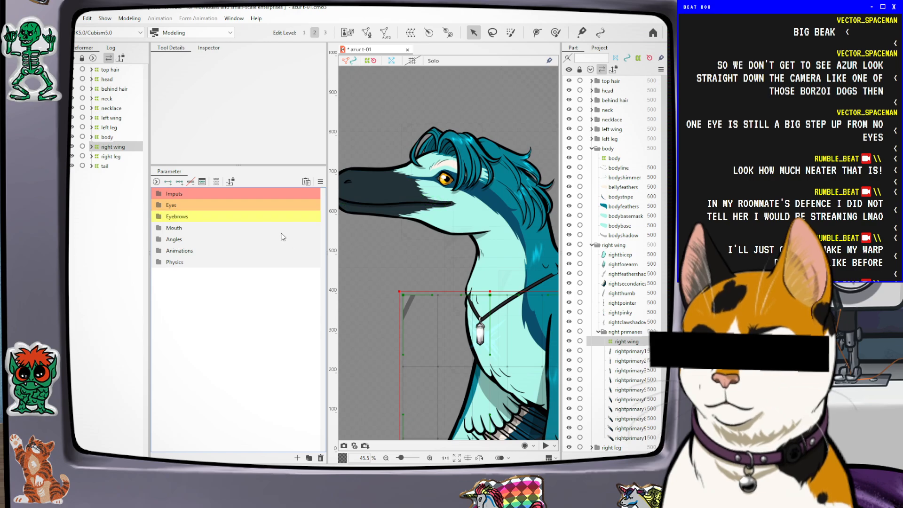
right_click(286, 229)
click(372, 262)
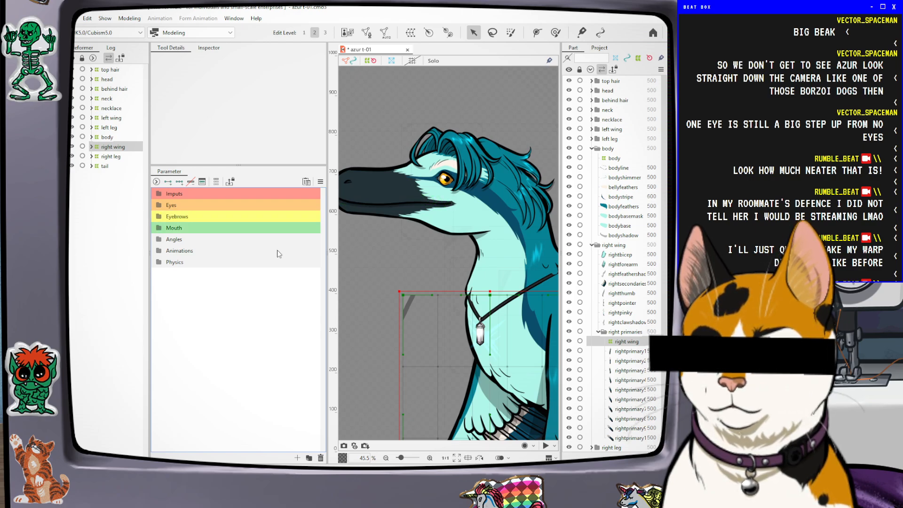
Colour-label the Angles folder blue, the Animations folder deep purple and the Physics folder light purple
right_click(243, 239)
click(345, 298)
right_click(247, 249)
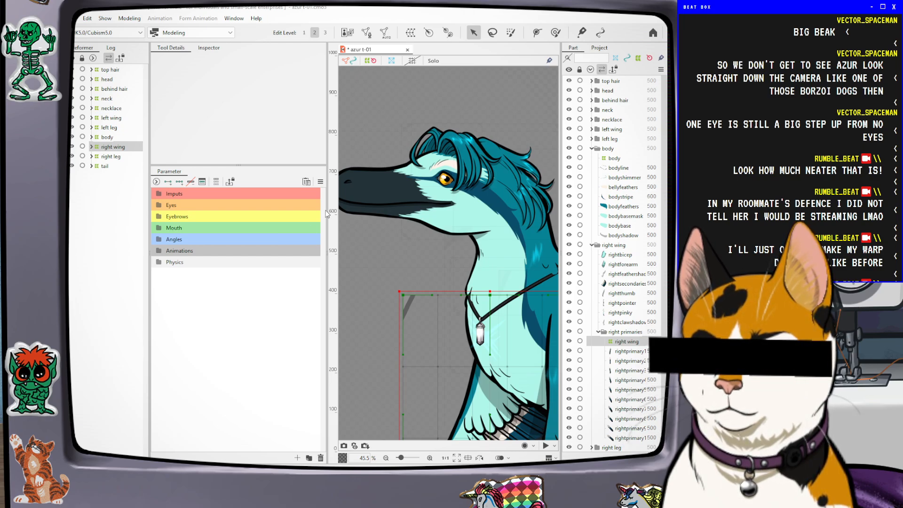
click(255, 261)
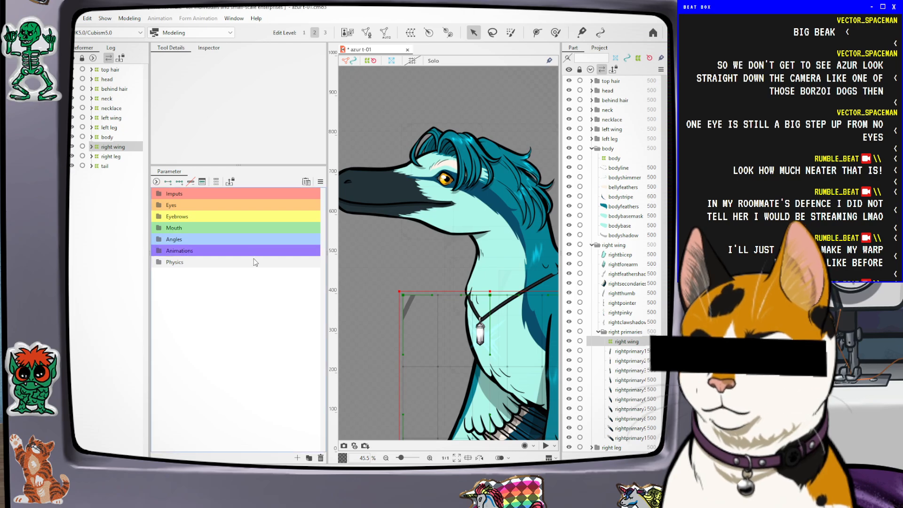
click(342, 327)
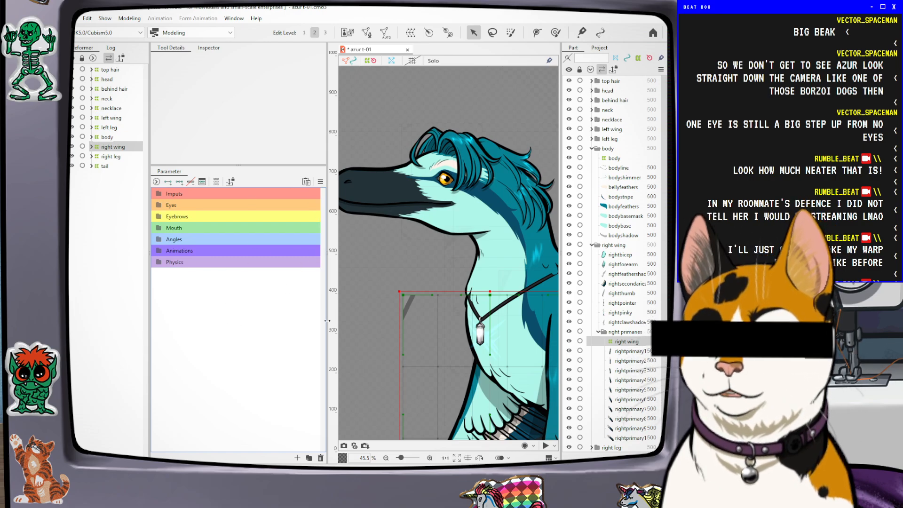
Enlarge the canvas area by narrowing the Parameter and Part palettes, and shrink the deformer list to its names
drag(326, 312, 286, 312)
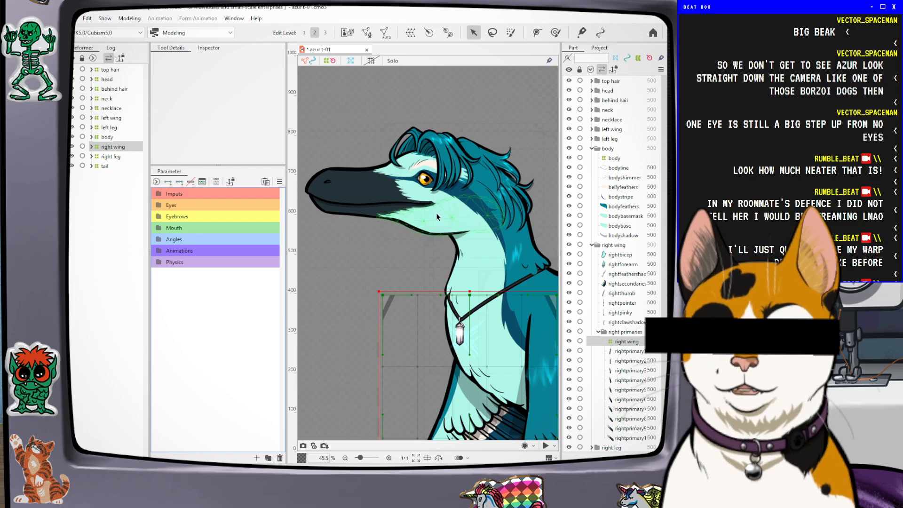
scroll(353, 214, down, 3)
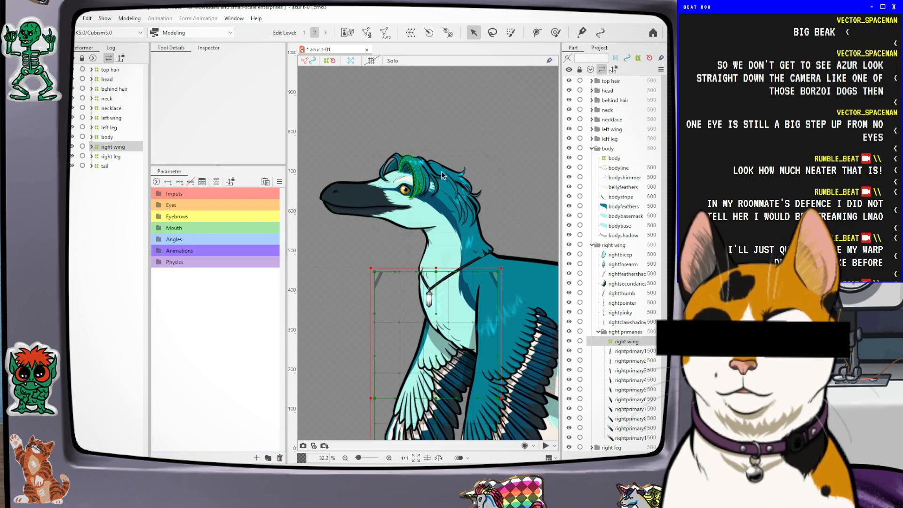
click(557, 254)
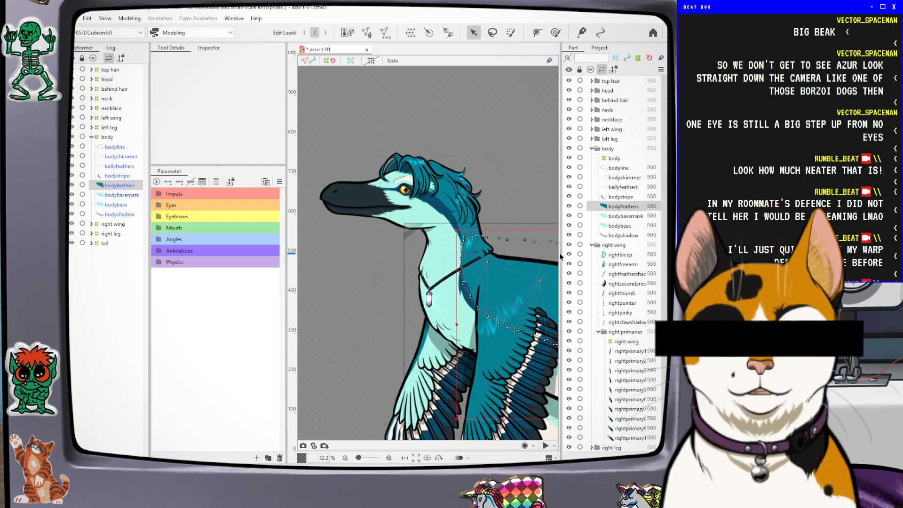
drag(559, 252, 636, 238)
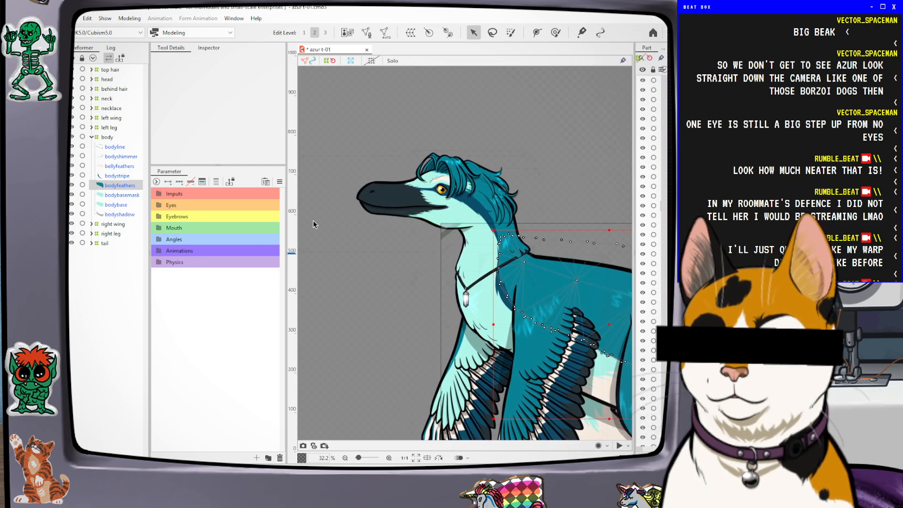
drag(224, 252, 282, 243)
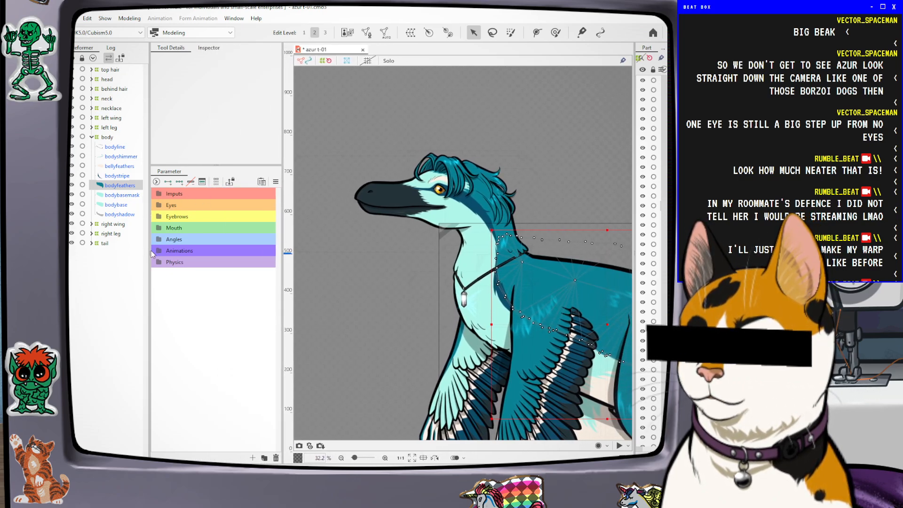
drag(150, 252, 137, 252)
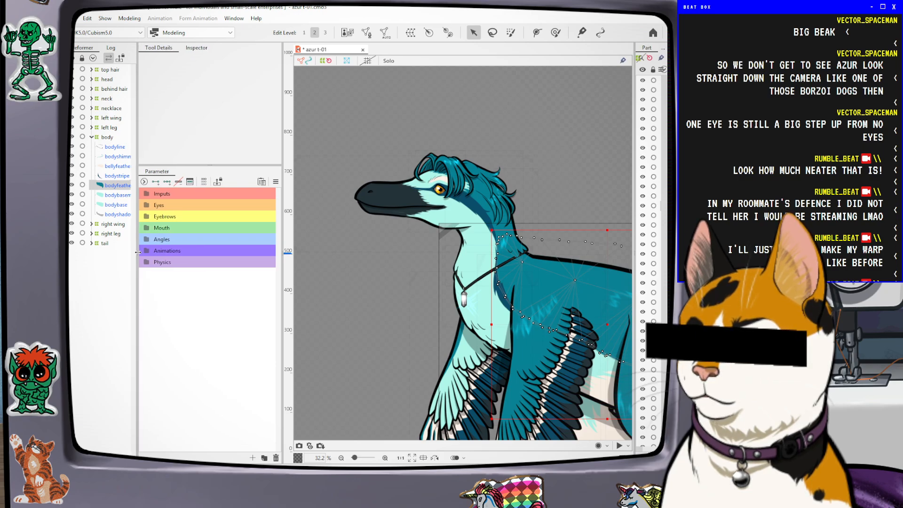
Collapse the body deformer's contents and save the model
click(92, 136)
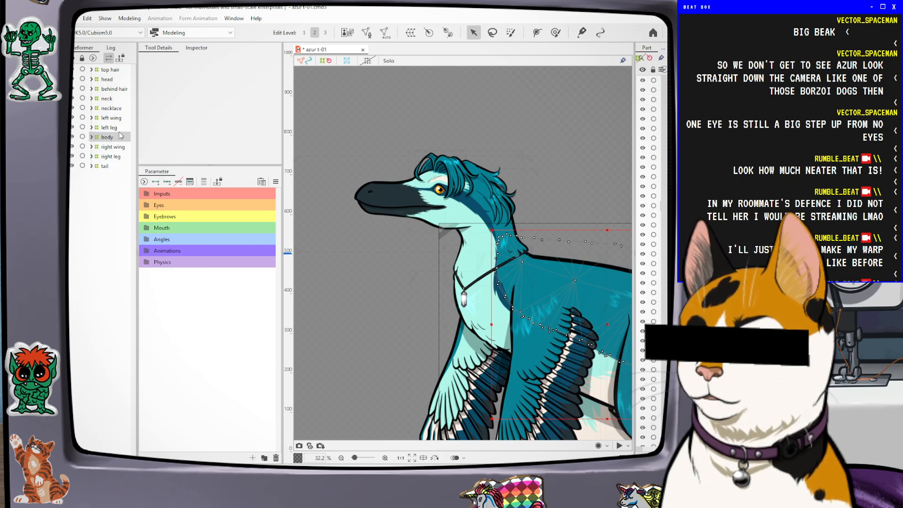
key(ctrl+s)
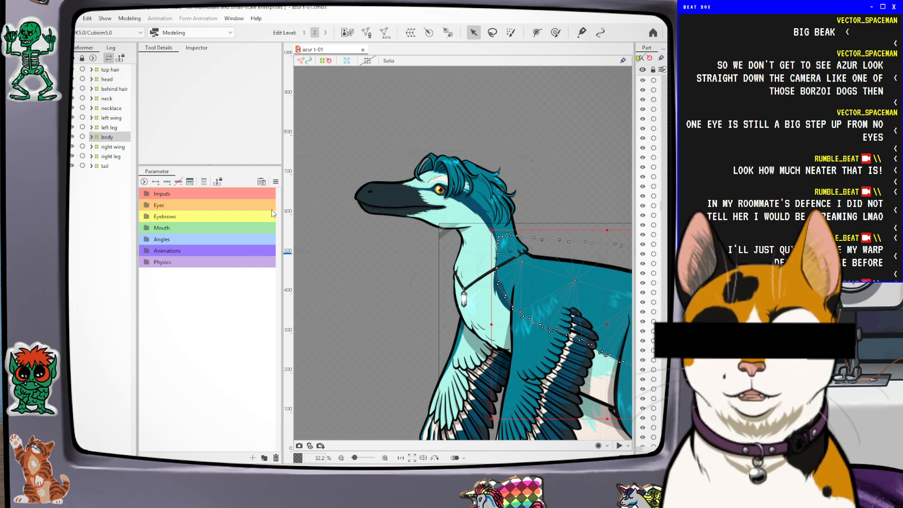
Expand the Eyes parameter folder and widen the name column to show the eye parameters' full names
click(146, 207)
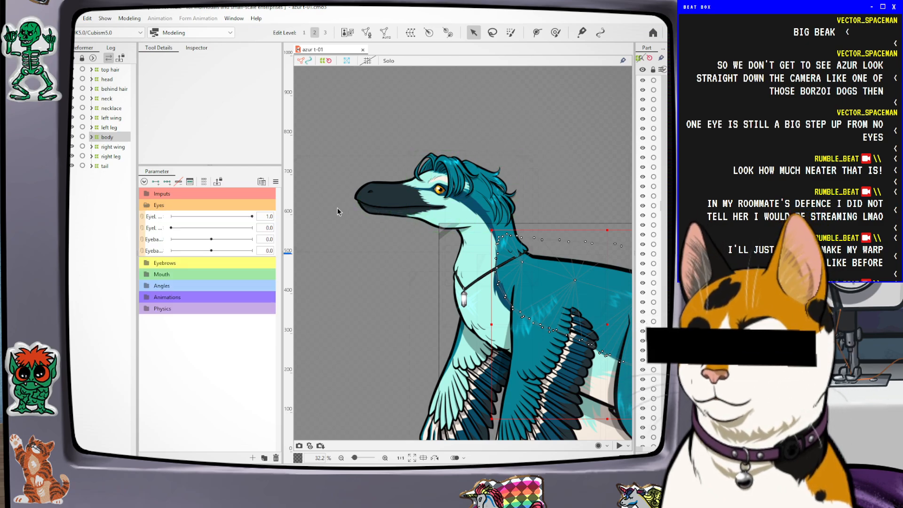
scroll(425, 200, up, 2)
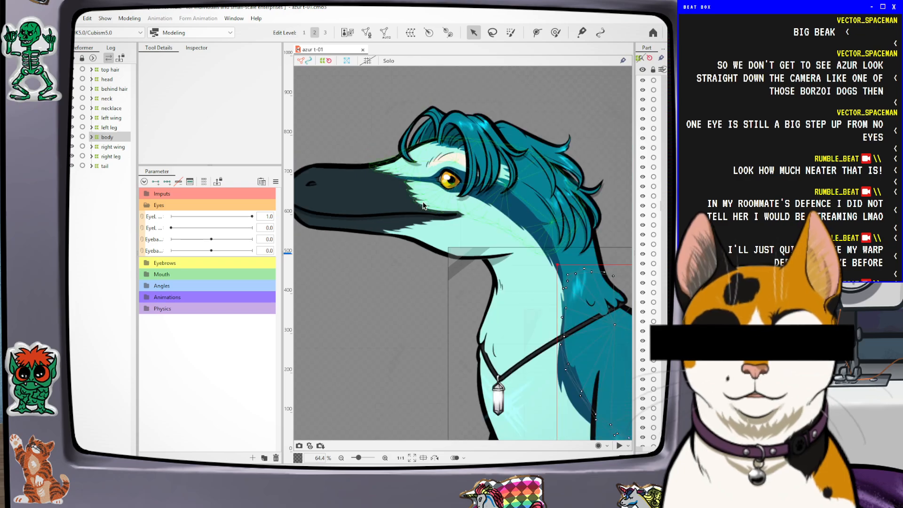
scroll(483, 180, up, 1)
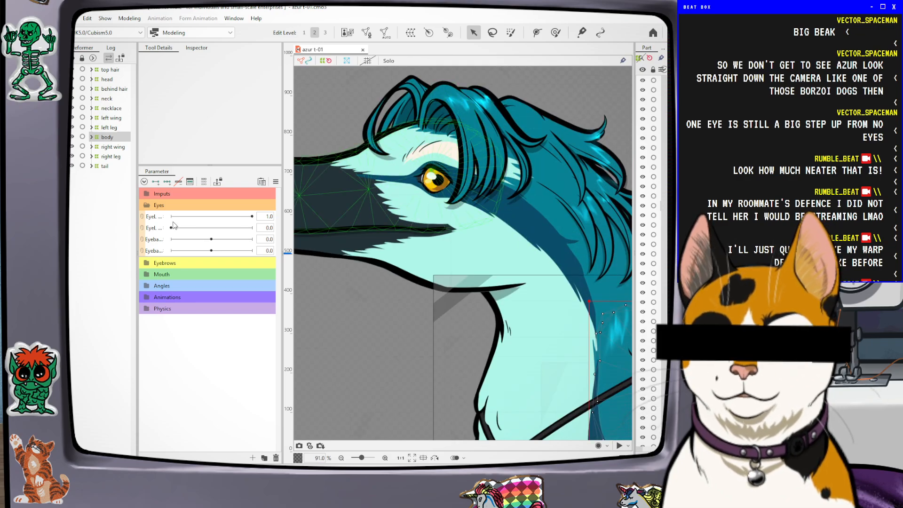
drag(163, 217, 179, 216)
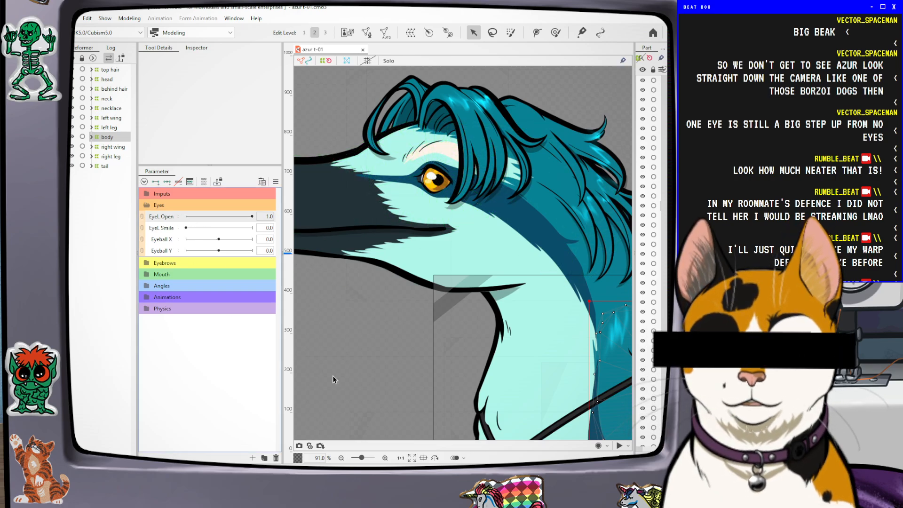
scroll(429, 173, up, 2)
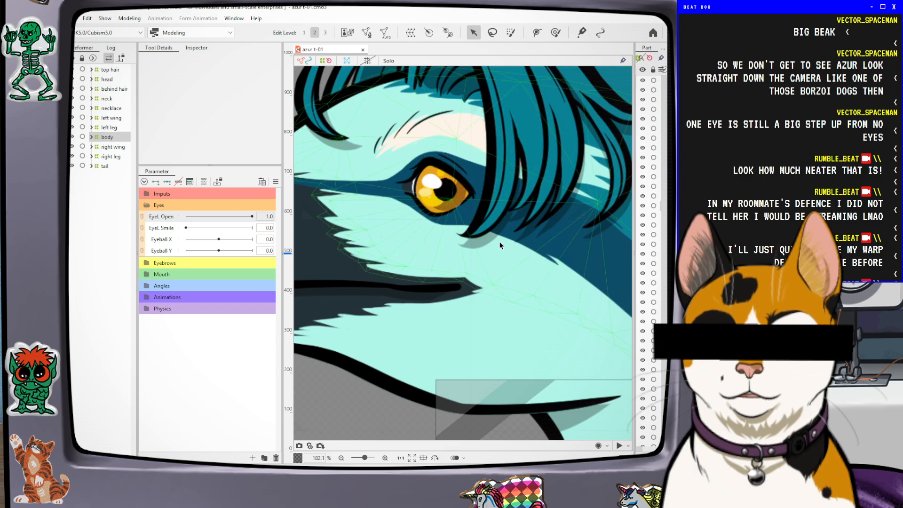
scroll(436, 184, up, 1)
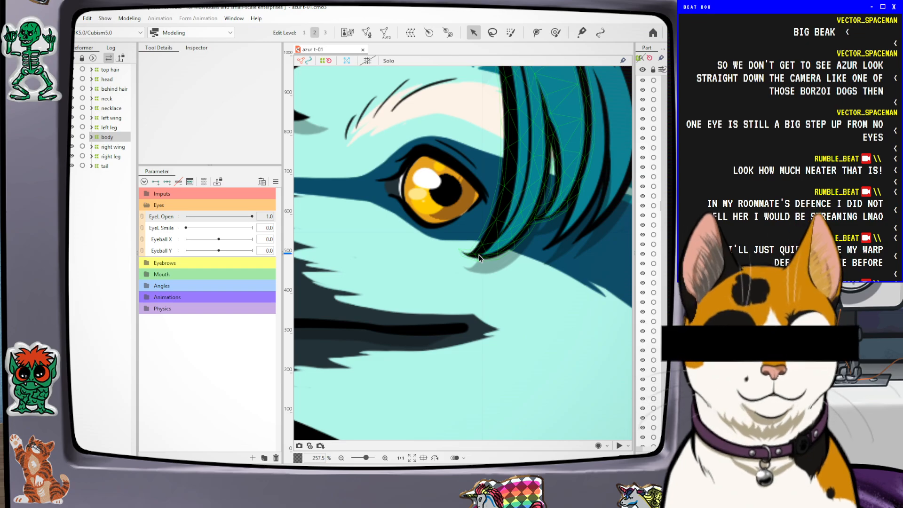
click(476, 255)
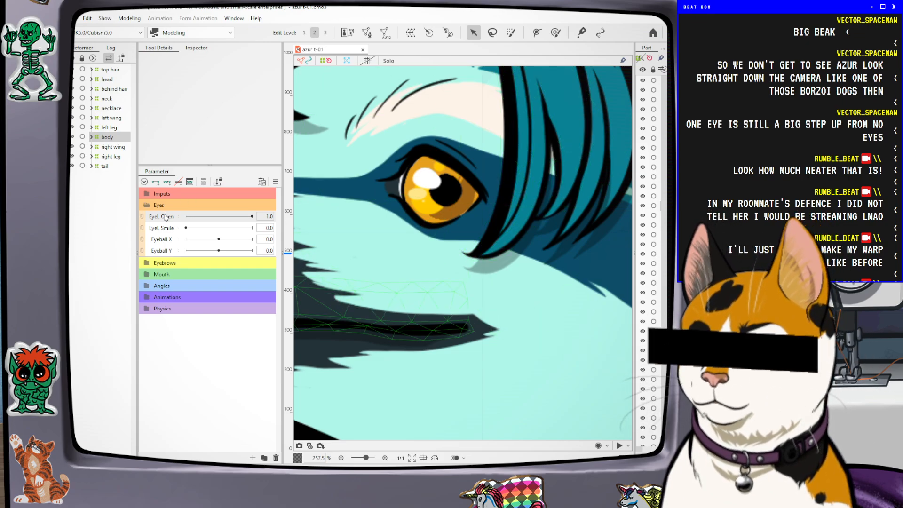
scroll(470, 169, down, 2)
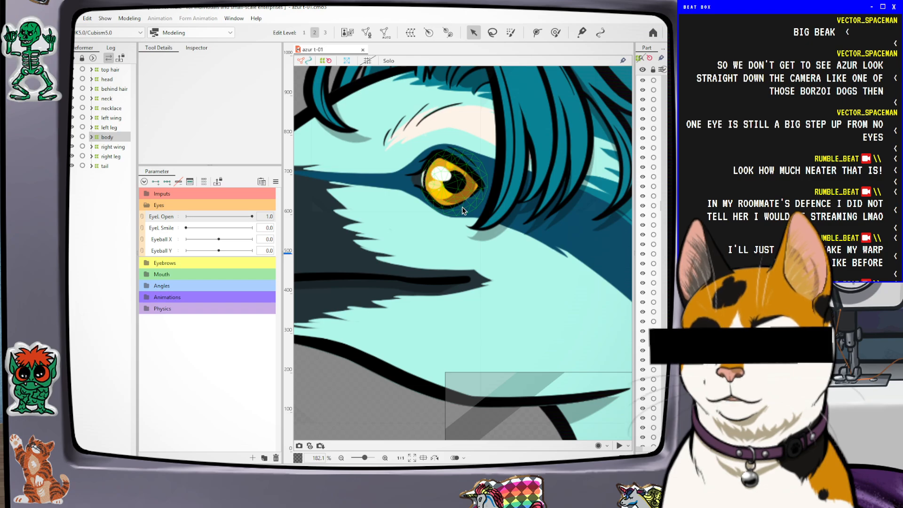
click(484, 187)
mouse_move(251, 216)
mouse_down()
mouse_move(199, 216)
mouse_move(255, 216)
mouse_up()
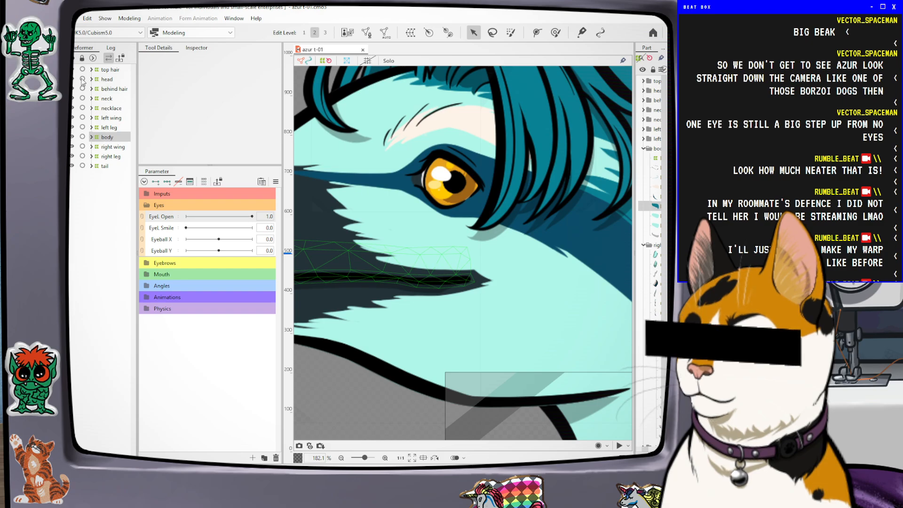
Wrap the head's eye parts, from the top eyelash to the tear duct, in a warp deformer named eye, and locate it among the head's contents
click(92, 79)
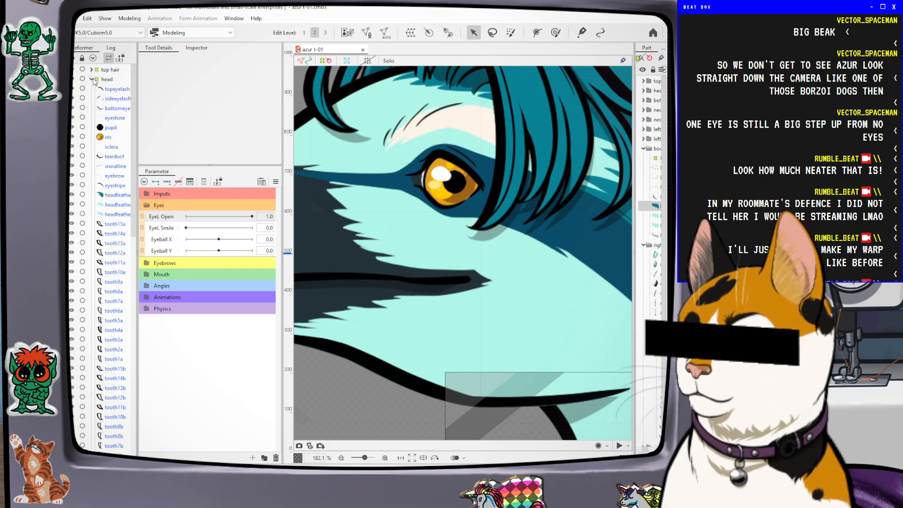
drag(132, 204, 133, 75)
click(117, 89)
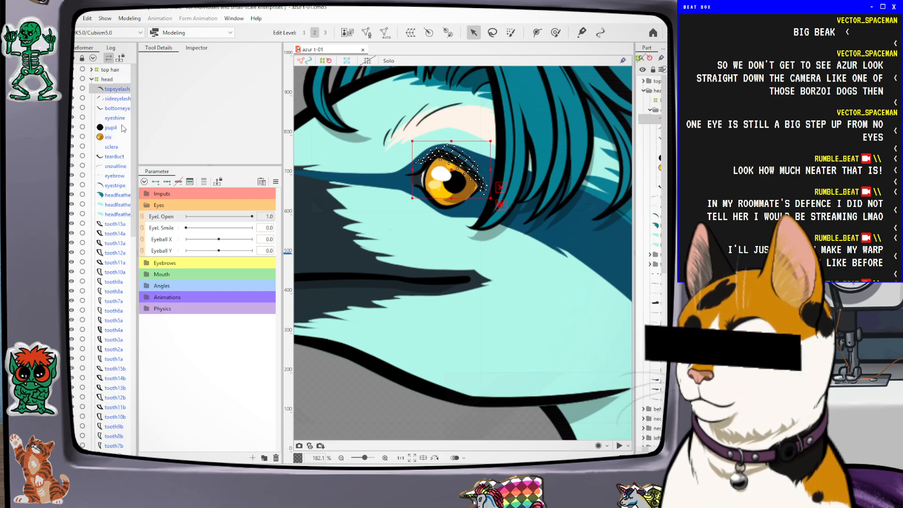
shift+click(118, 157)
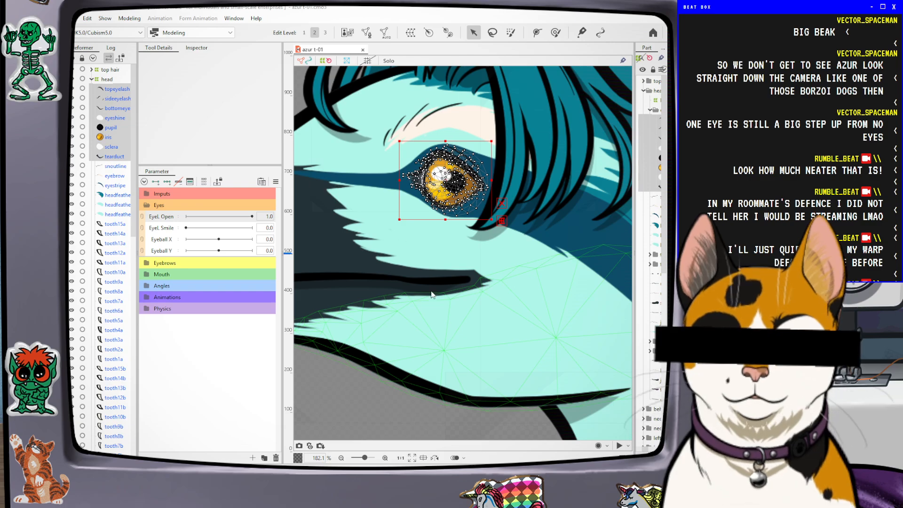
click(433, 310)
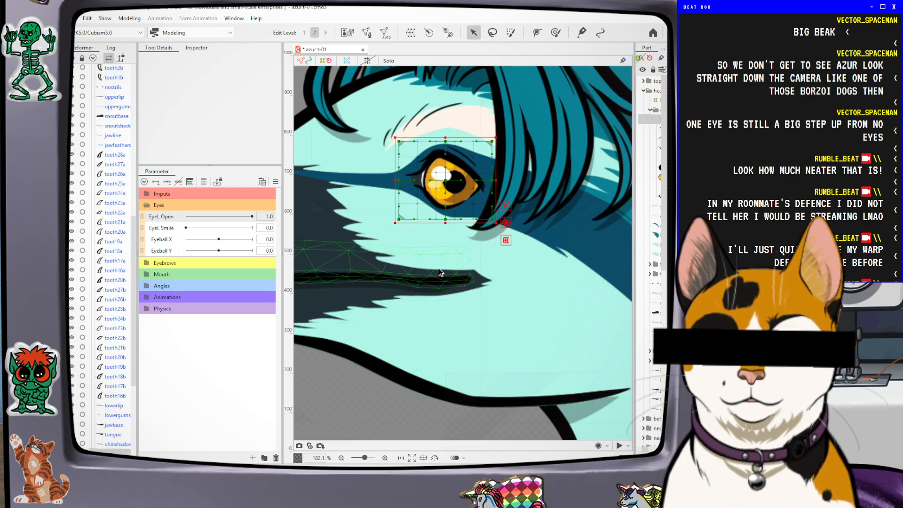
drag(133, 269, 141, 80)
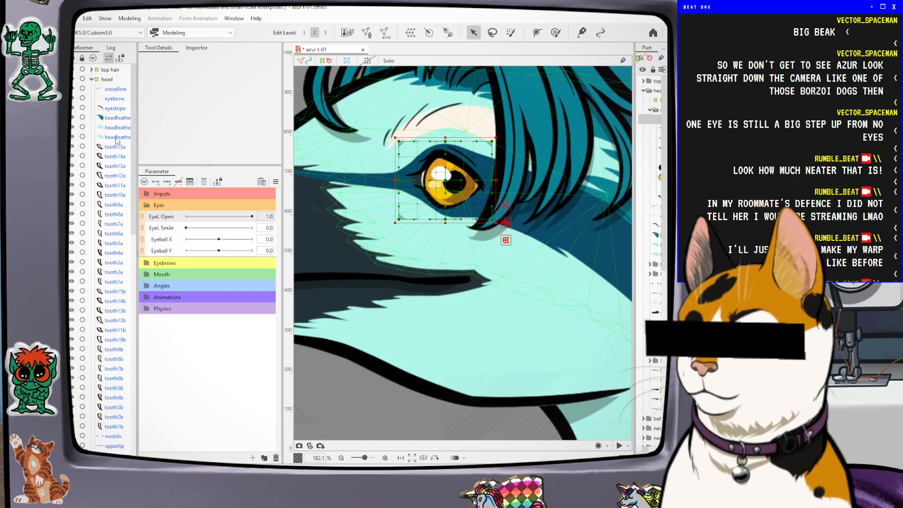
scroll(134, 178, down, 2)
drag(134, 178, 132, 364)
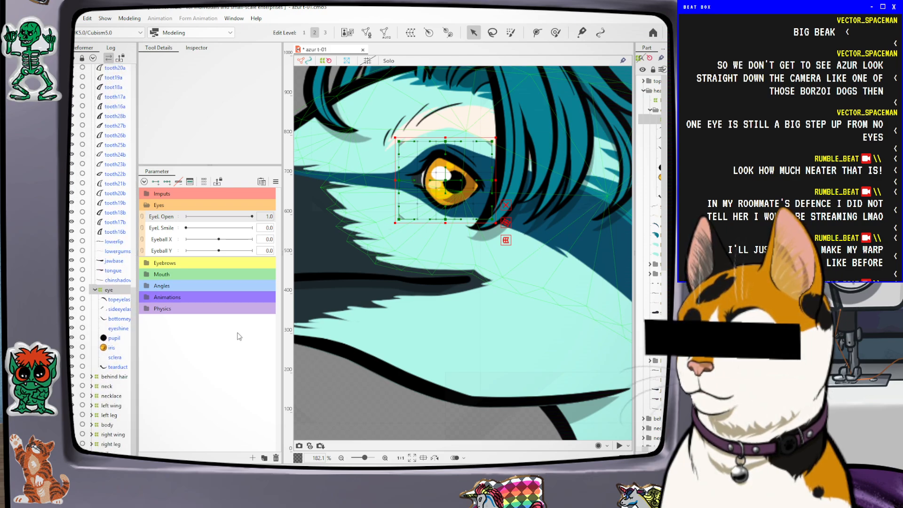
Try adding two keys on EyeL Open to the pupil, and undo them
scroll(516, 190, up, 2)
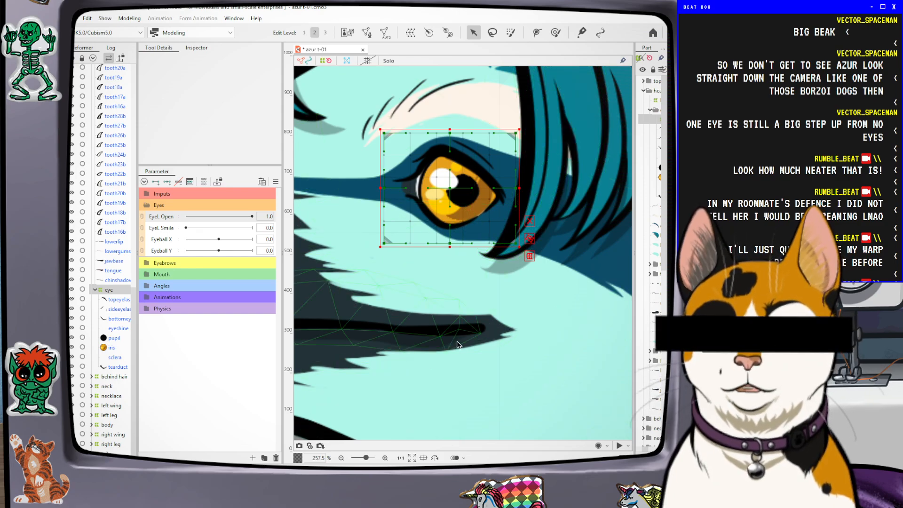
click(119, 308)
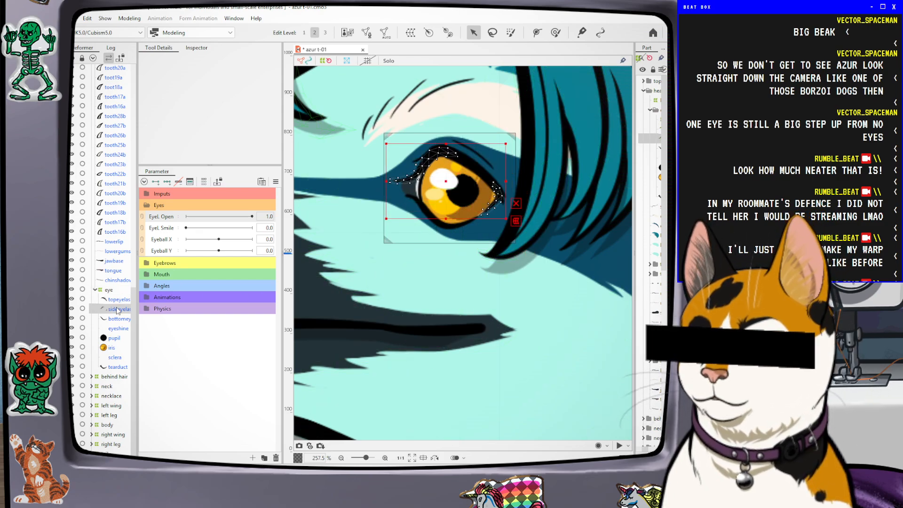
click(113, 356)
click(113, 348)
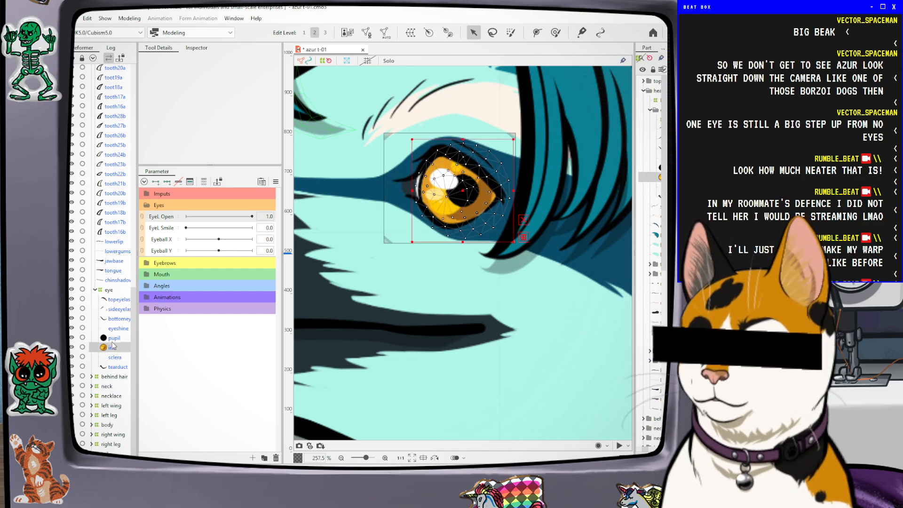
click(115, 337)
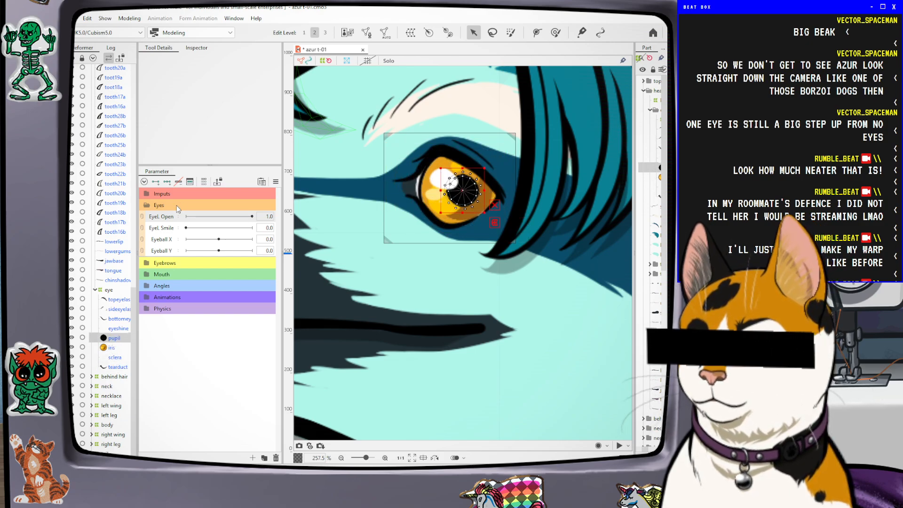
drag(251, 216, 266, 227)
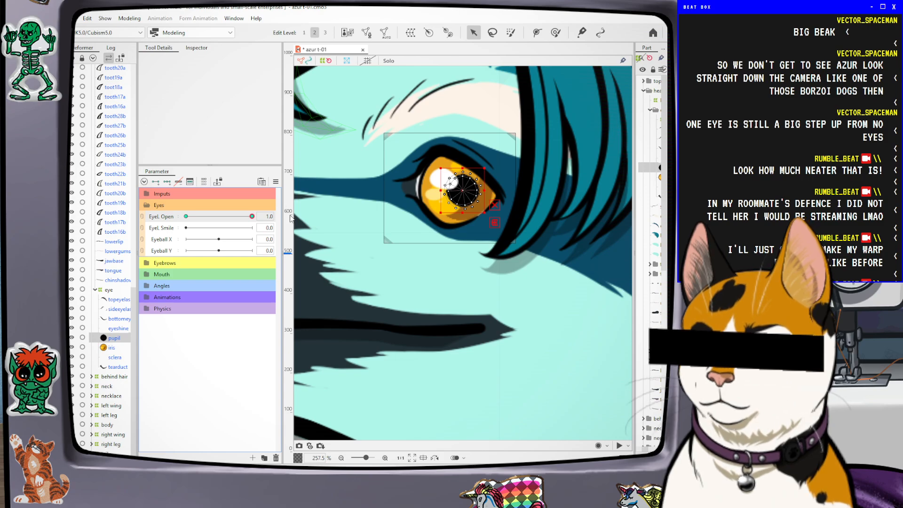
key(ctrl+z)
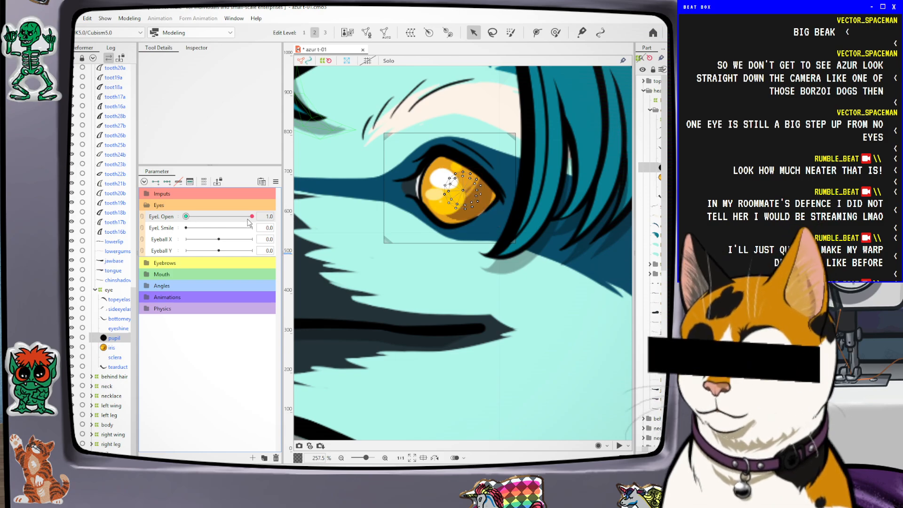
key(ctrl+y)
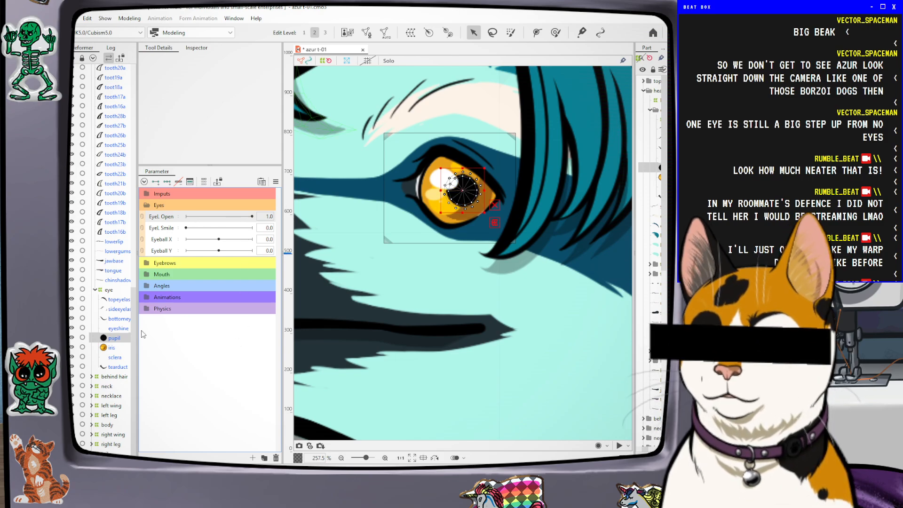
Try adding two keys on EyeL Open to the top eyelash and run the parameter through its range
click(115, 300)
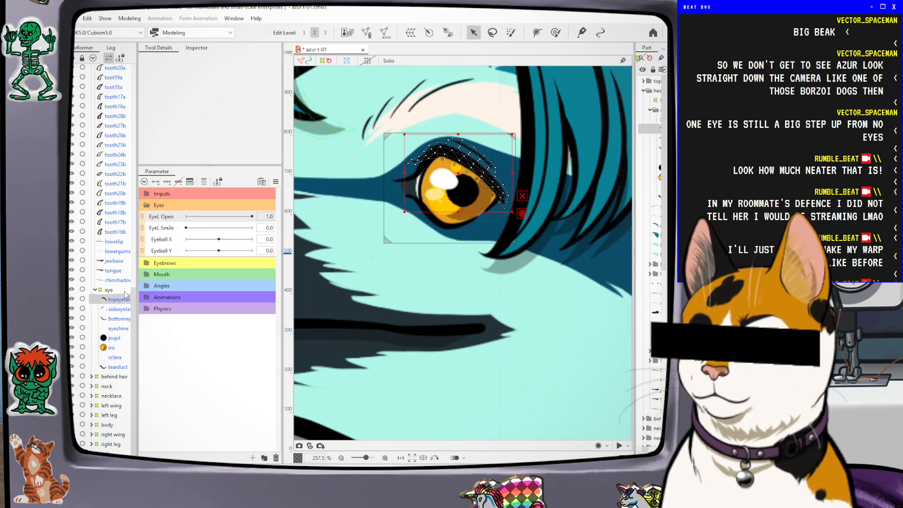
click(157, 180)
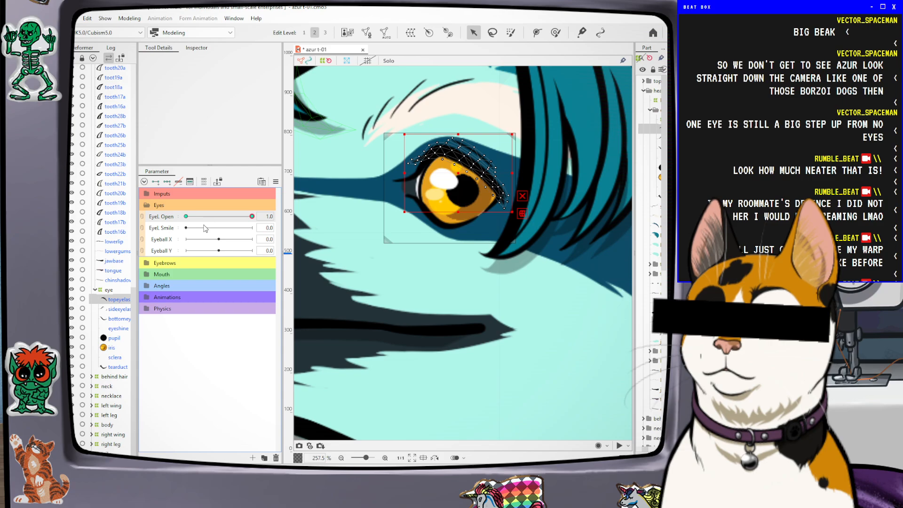
click(249, 219)
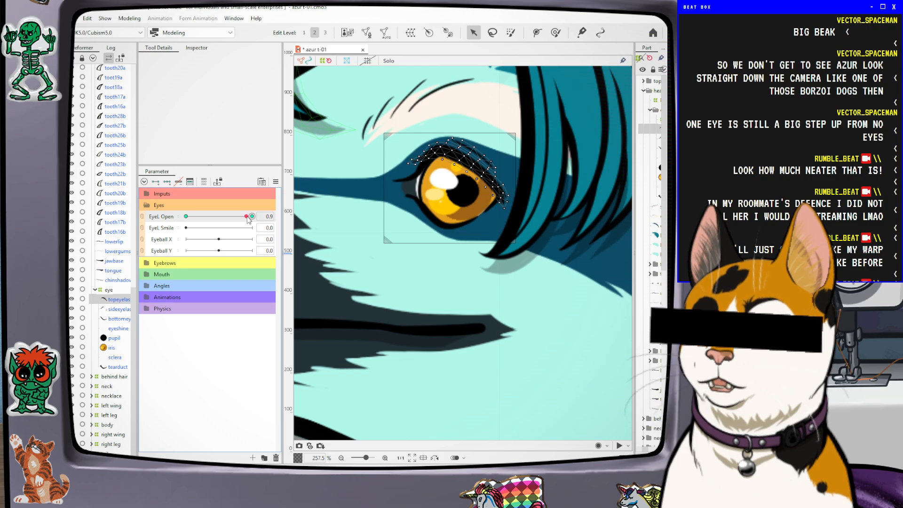
drag(190, 221, 264, 226)
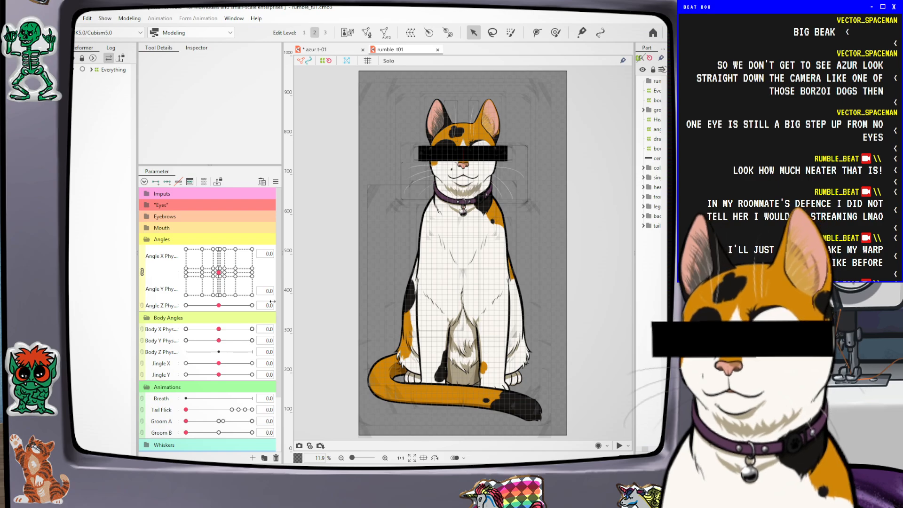
Review the parameter folder layout of the rumble_t01 model by collapsing its open folders and checking the Mouth folder's contents
scroll(275, 305, down, 2)
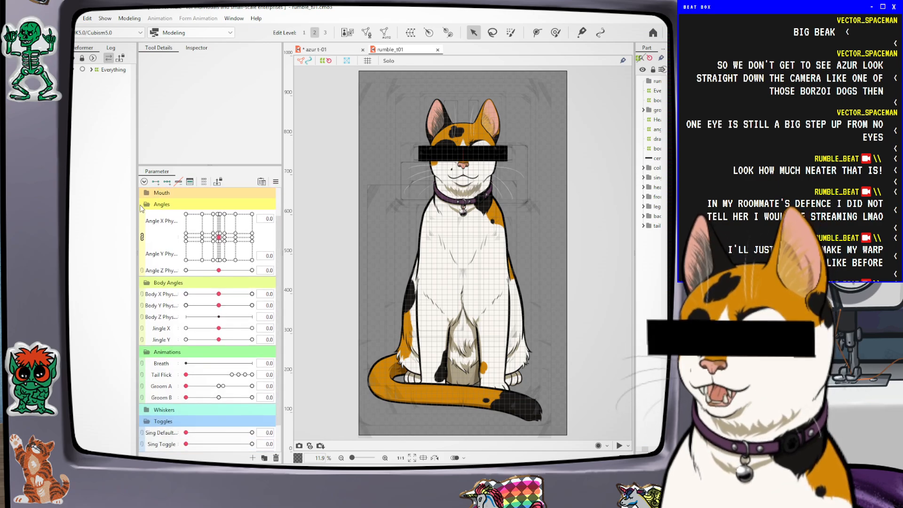
click(147, 204)
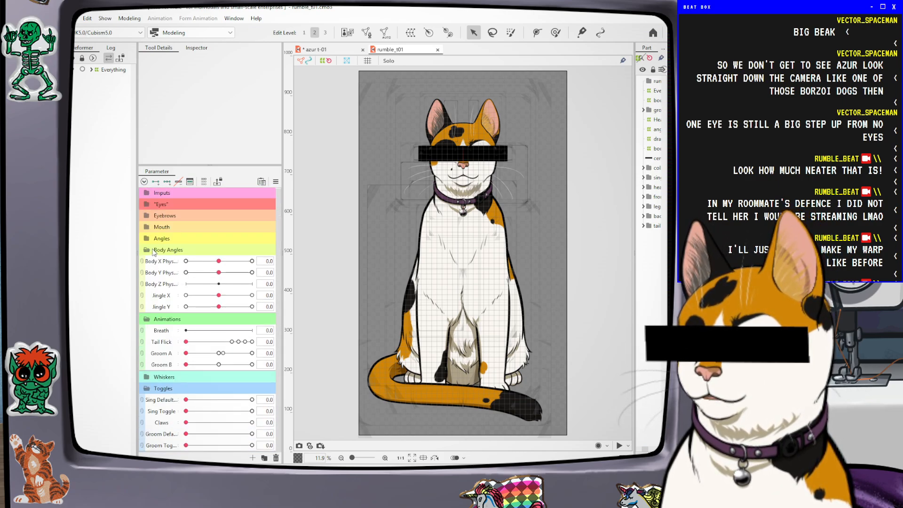
click(152, 252)
click(148, 263)
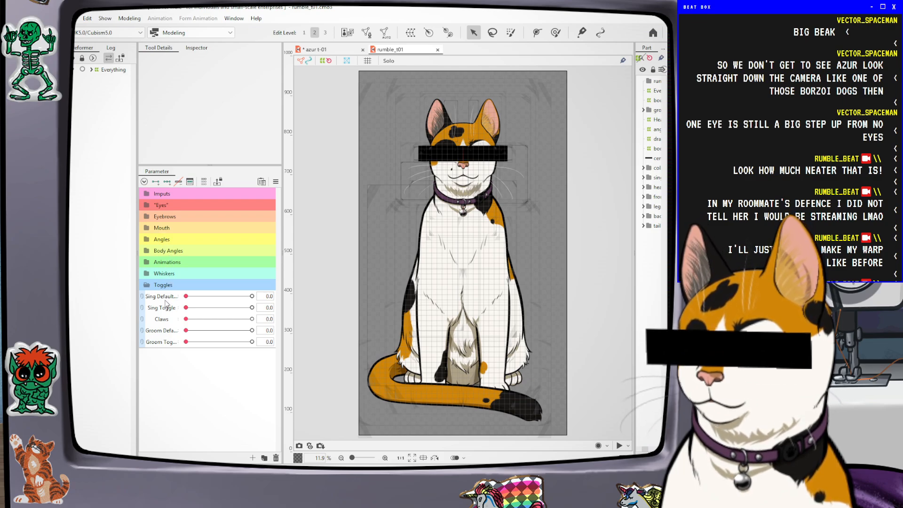
click(141, 289)
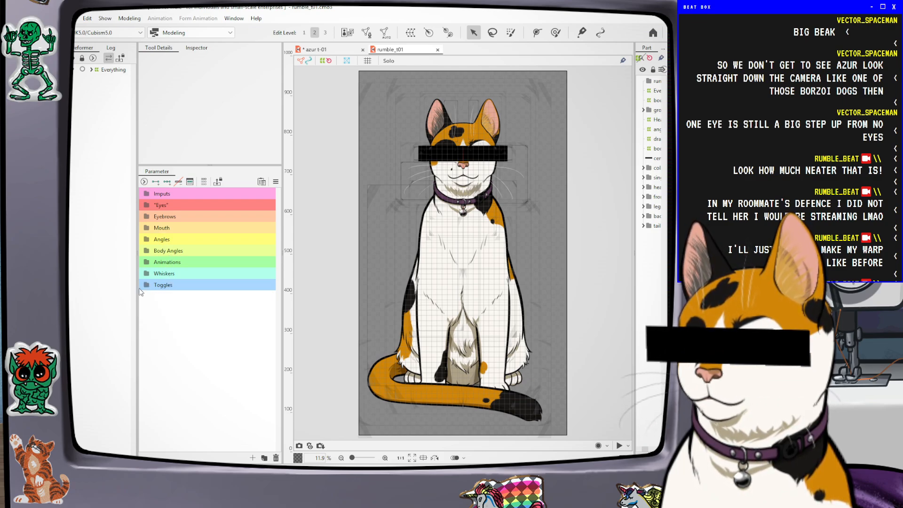
click(148, 228)
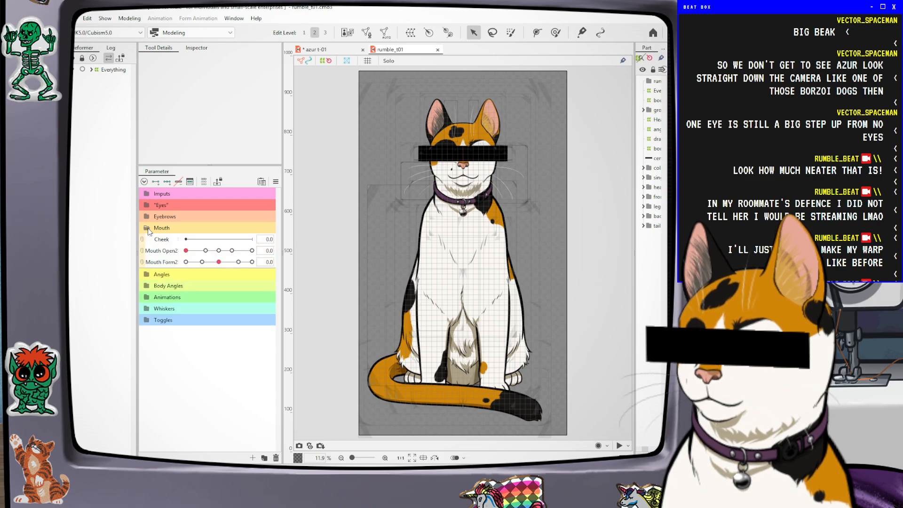
click(148, 228)
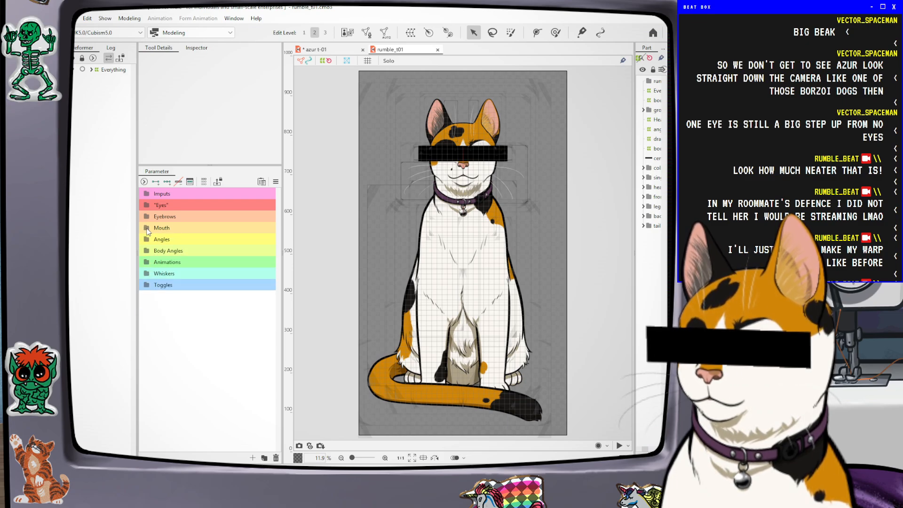
Examine the eye parameters and their keys in the rumble_t01 model, and return to the azur t-01 model
click(147, 206)
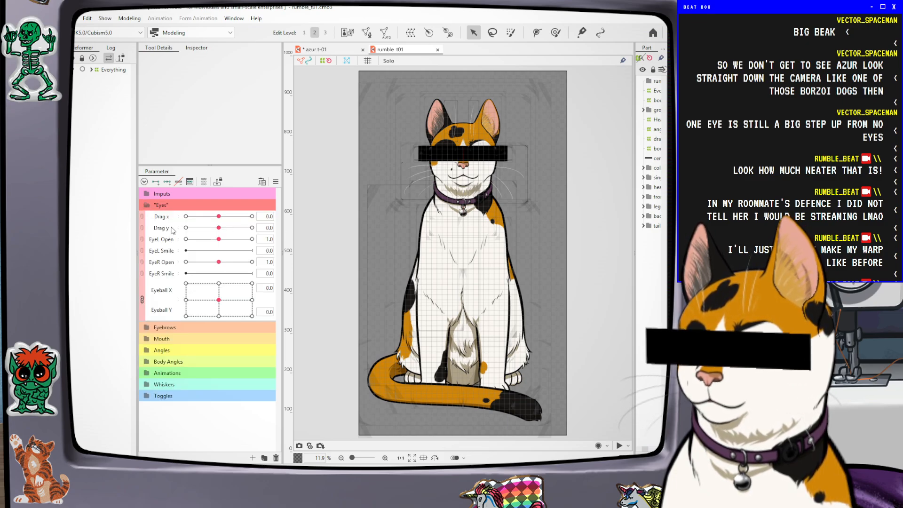
drag(219, 239, 284, 252)
mouse_move(219, 248)
mouse_down()
mouse_move(194, 243)
mouse_move(231, 245)
mouse_up()
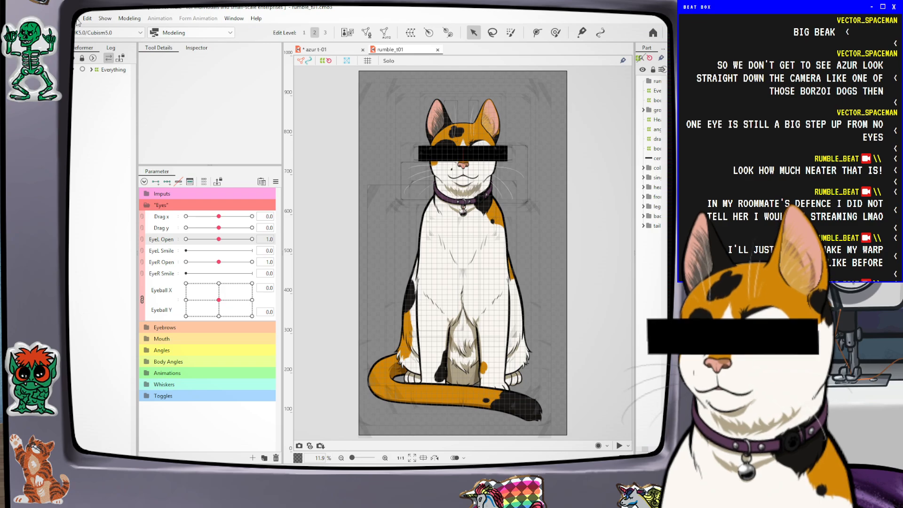
click(339, 50)
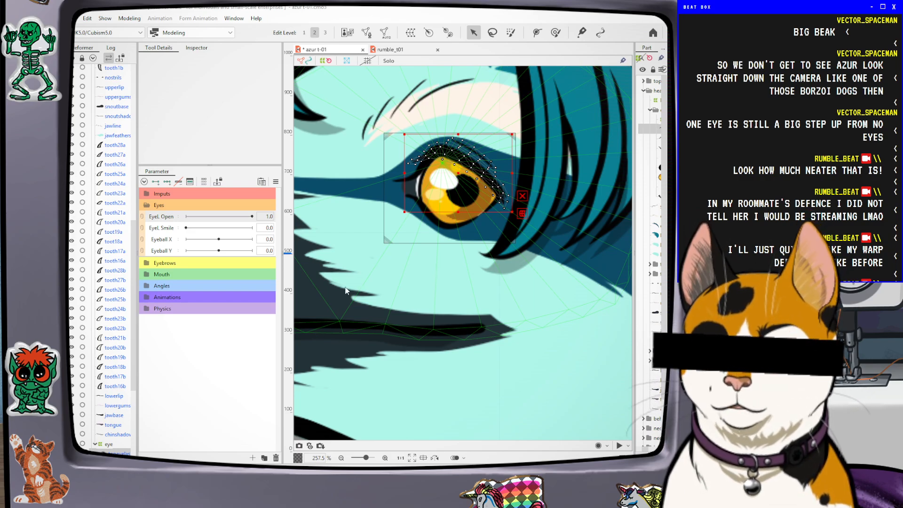
Give the top eyelash three keys on EyeL Open and set the parameter to 0.0
key(ctrl+z)
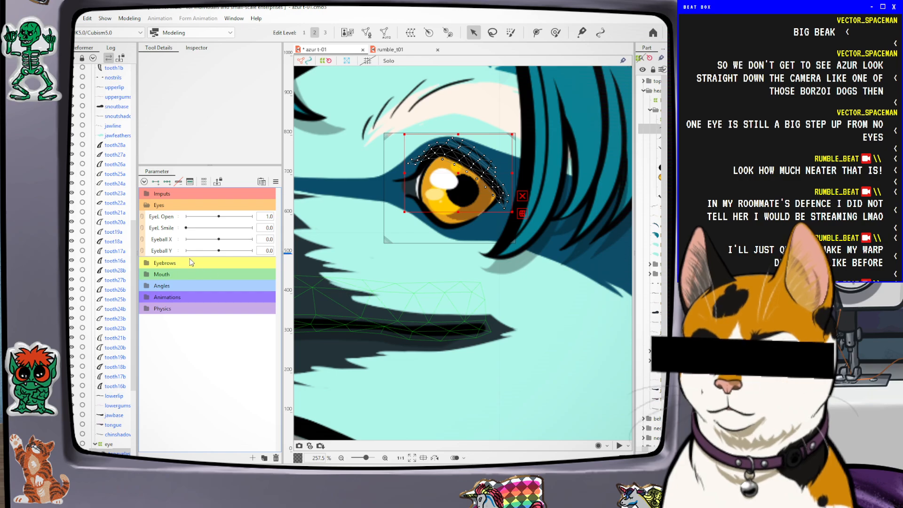
click(219, 217)
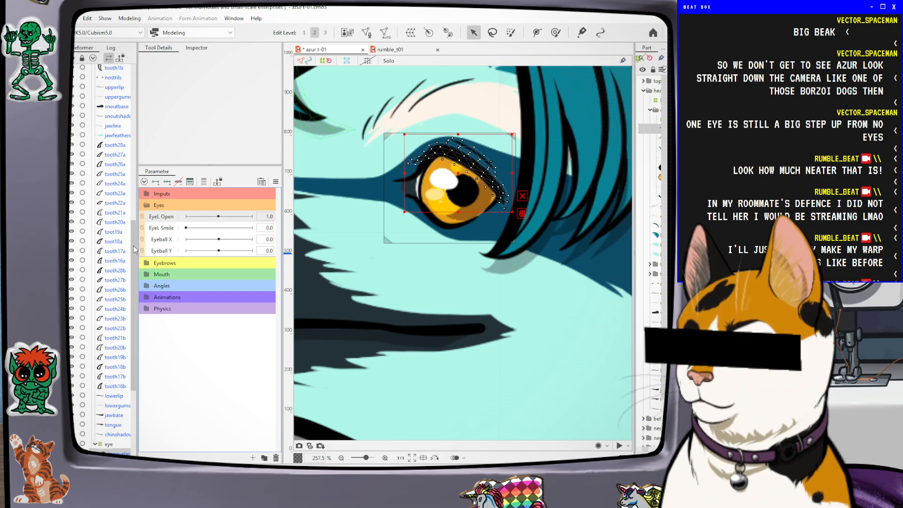
scroll(130, 256, down, 3)
click(167, 181)
click(219, 217)
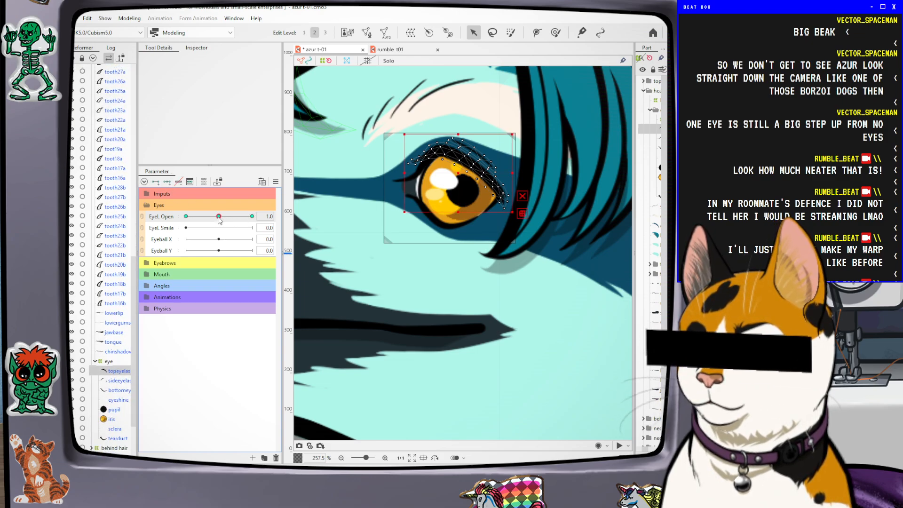
drag(218, 218, 149, 220)
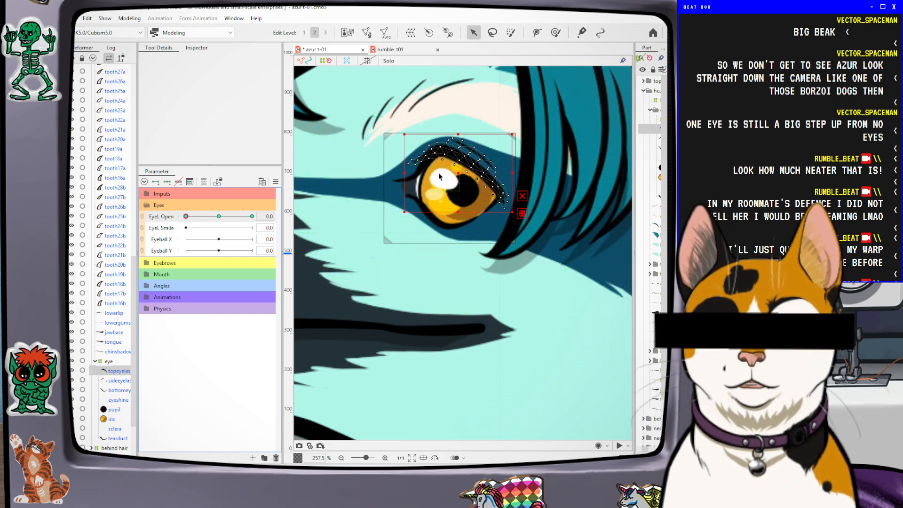
Push the top eyelash down across the eyeball at EyeL Open 0.0 using the deform brush at about 121.4 px
click(555, 32)
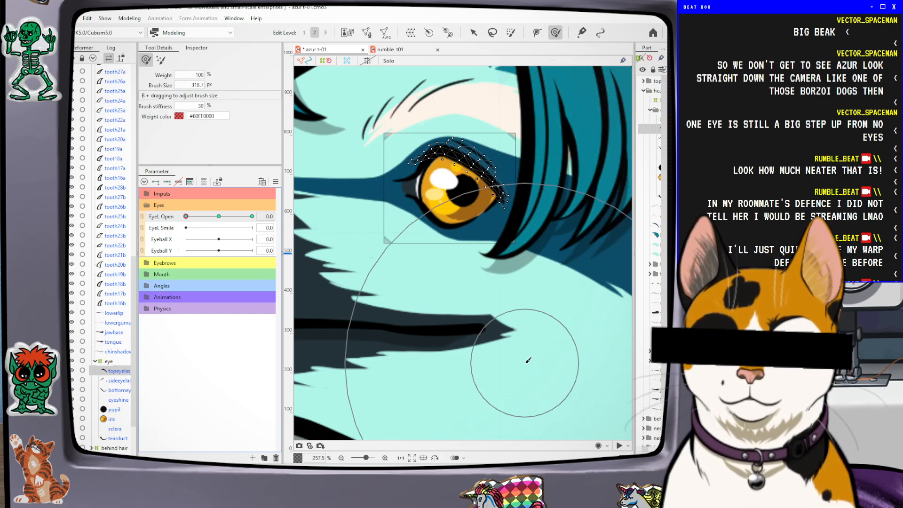
key(b)
mouse_move(528, 363)
mouse_down()
mouse_move(465, 365)
mouse_move(340, 341)
mouse_up()
scroll(444, 121, up, 2)
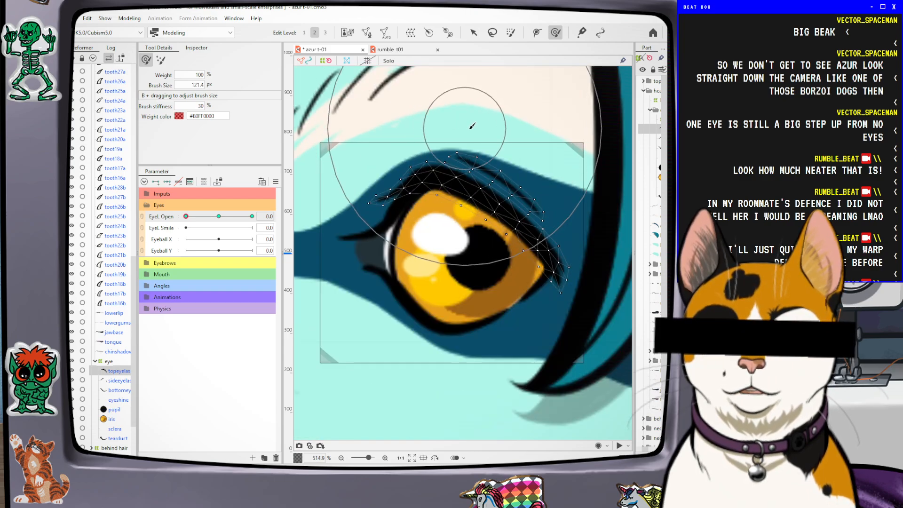
scroll(501, 155, down, 1)
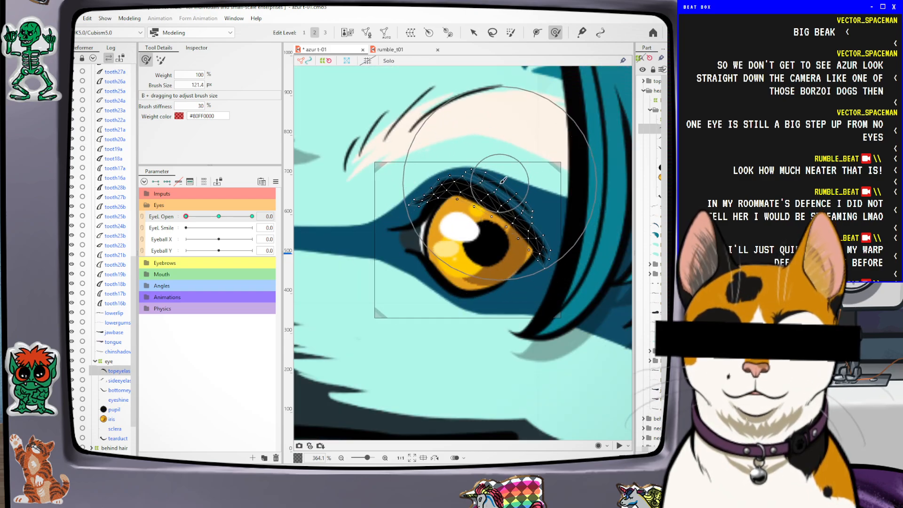
mouse_move(489, 177)
mouse_down()
mouse_move(438, 188)
mouse_move(484, 186)
mouse_up()
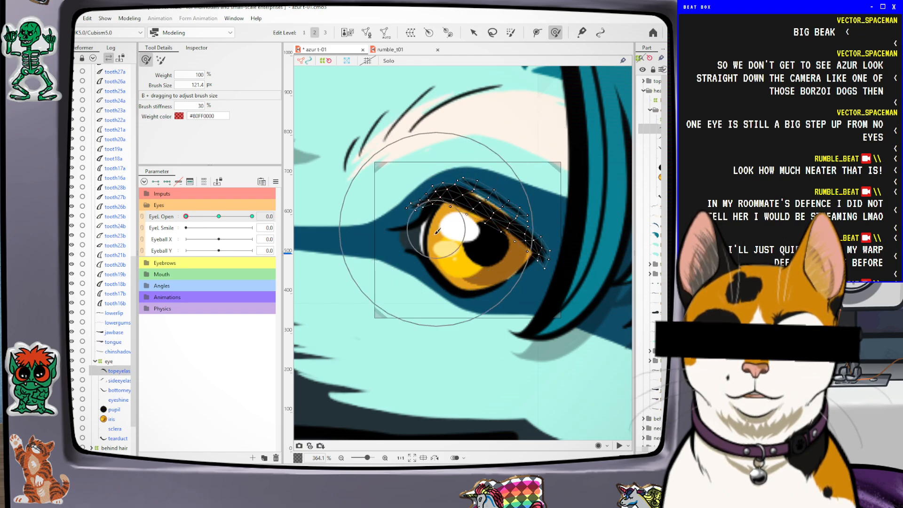
mouse_move(447, 246)
mouse_down()
mouse_move(442, 260)
mouse_move(445, 253)
mouse_up()
drag(492, 221, 491, 225)
mouse_move(430, 201)
mouse_down()
mouse_move(422, 211)
mouse_move(438, 203)
mouse_up()
drag(494, 251, 492, 266)
drag(405, 229, 412, 227)
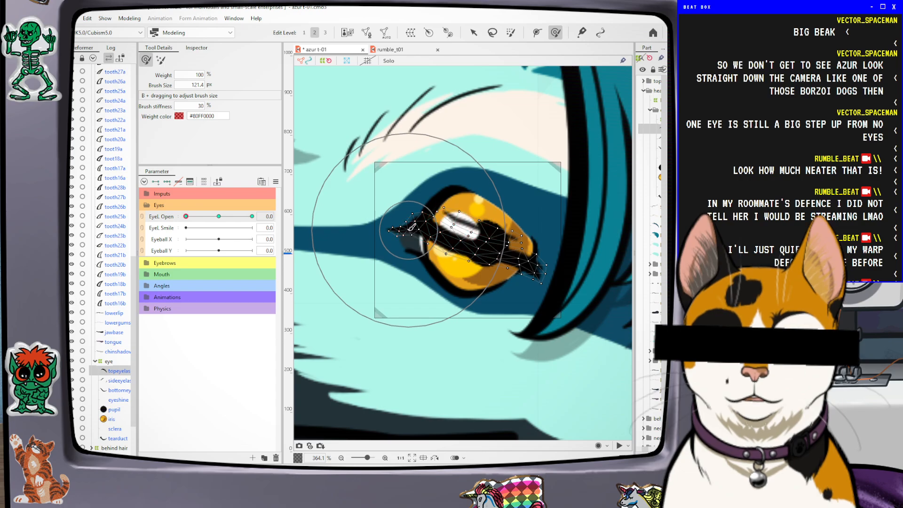
Refine the lowered eyelash's curve and its corners with further deform brush strokes
drag(428, 277, 424, 285)
drag(479, 324, 481, 334)
mouse_move(473, 166)
mouse_down()
mouse_move(476, 180)
mouse_move(515, 187)
mouse_up()
drag(537, 346, 538, 340)
scroll(465, 308, up, 2)
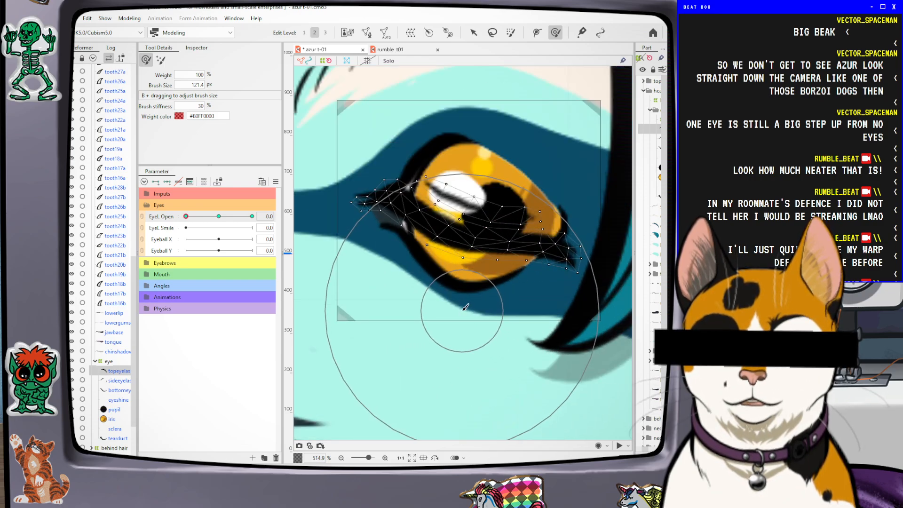
drag(438, 338, 446, 337)
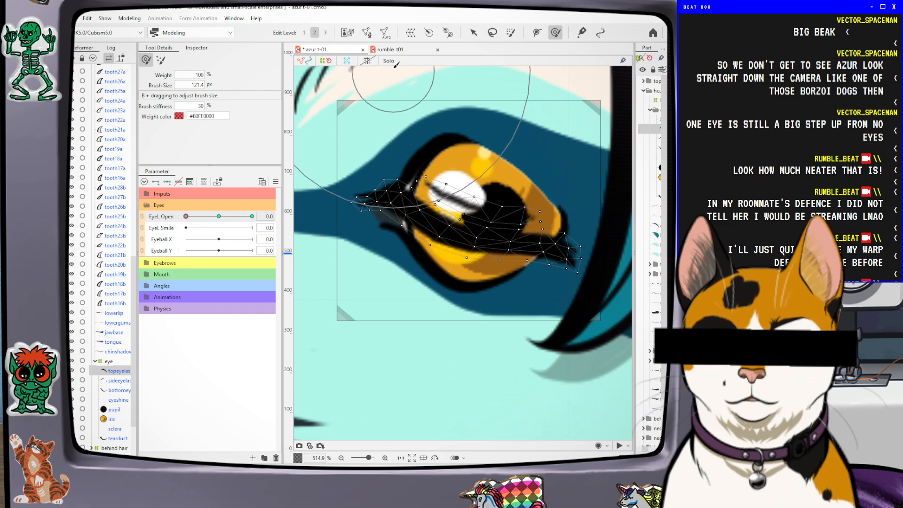
Turn on Solo display to isolate the top eyelash from the other artwork
click(388, 60)
scroll(442, 113, down, 2)
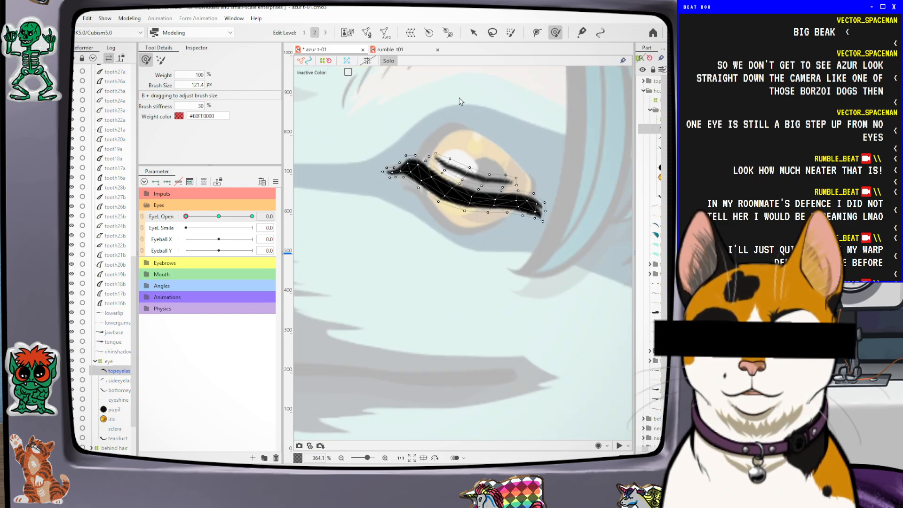
scroll(489, 196, up, 2)
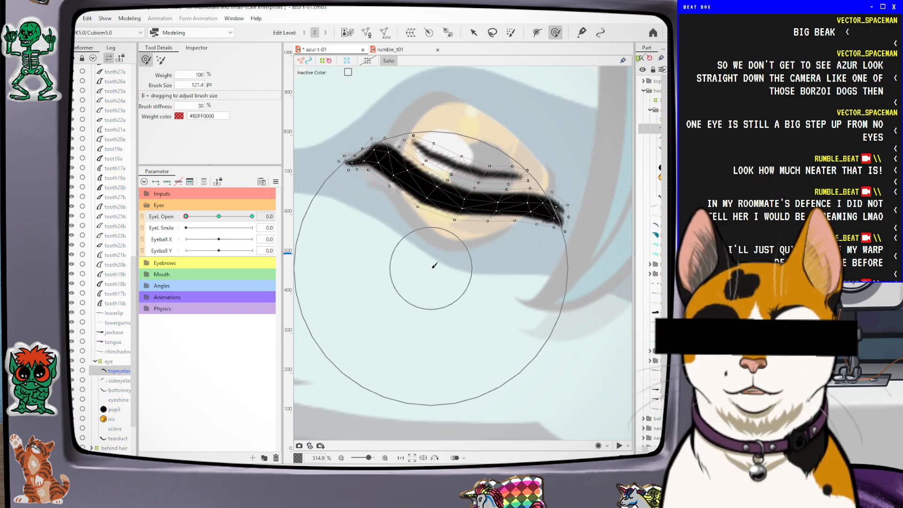
Try to shape the isolated eyelash and its thin crease line into an even closed-eye curve with the deform brush
drag(475, 335, 498, 347)
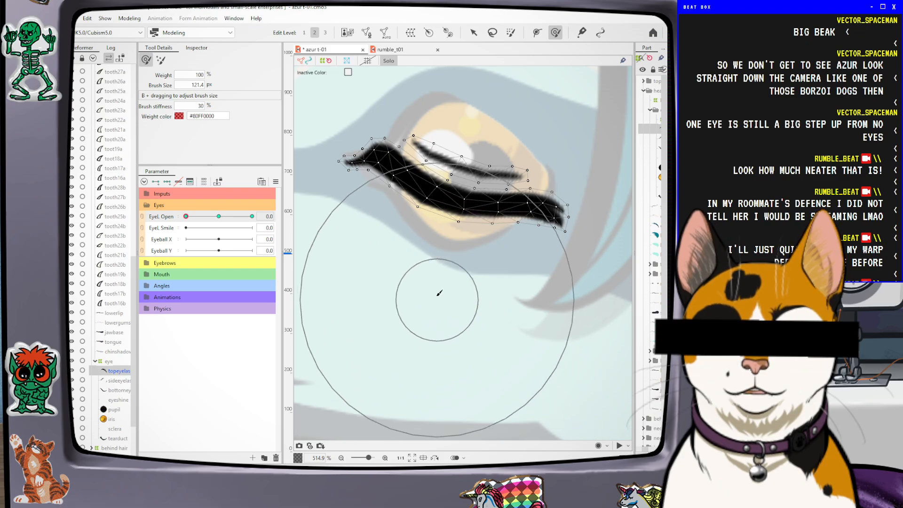
drag(483, 81, 486, 89)
drag(488, 79, 485, 83)
mouse_move(442, 225)
mouse_down()
mouse_move(417, 198)
mouse_move(422, 188)
mouse_up()
drag(444, 152, 442, 147)
scroll(499, 187, down, 2)
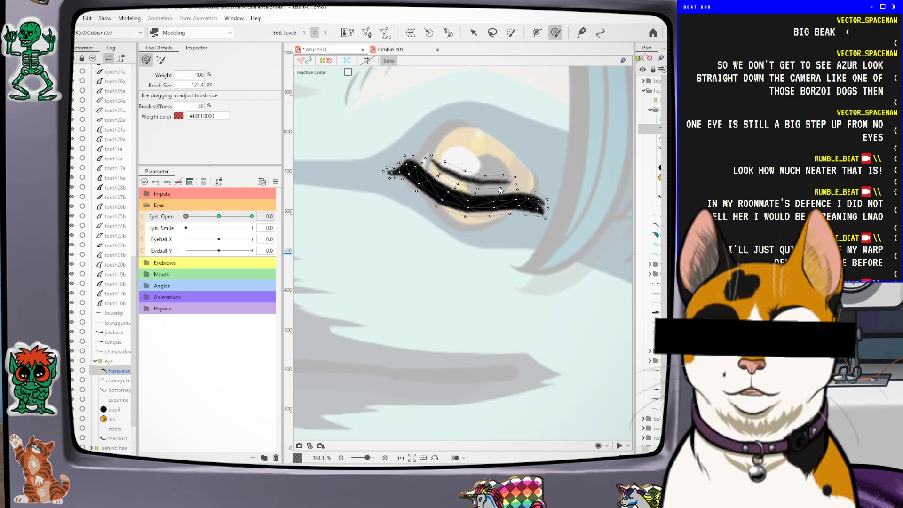
scroll(461, 125, down, 2)
mouse_move(525, 180)
mouse_down()
mouse_move(451, 220)
mouse_move(509, 231)
mouse_up()
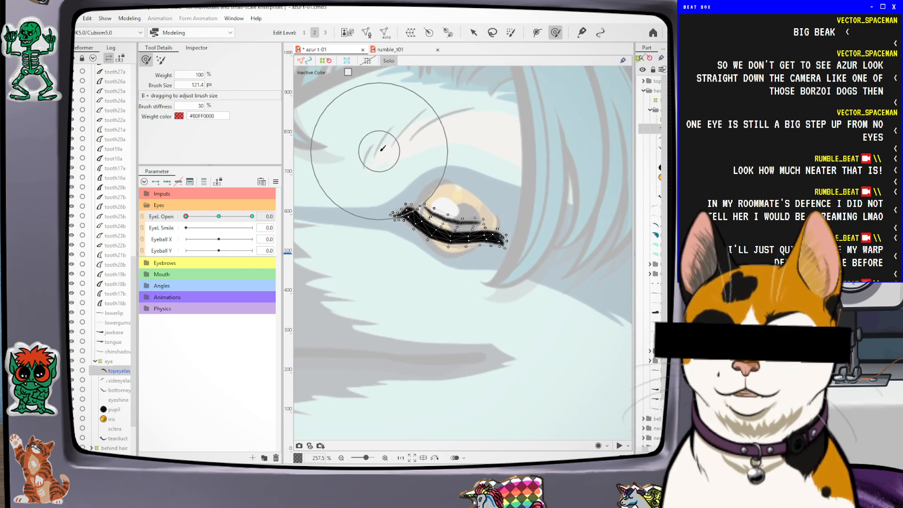
mouse_move(383, 151)
mouse_down()
mouse_move(467, 147)
mouse_move(480, 161)
mouse_move(461, 168)
mouse_move(464, 180)
mouse_up()
mouse_move(453, 274)
mouse_down()
mouse_move(460, 296)
mouse_move(459, 280)
mouse_move(485, 285)
mouse_move(426, 297)
mouse_up()
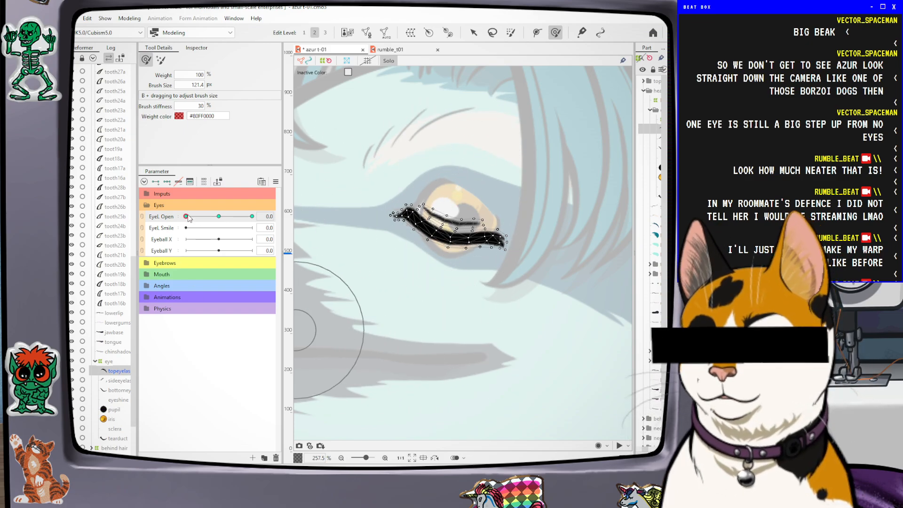
Compare the top eyelash's open and closed shapes by switching EyeL Open between 1.0 and 0.0
drag(186, 219, 171, 238)
mouse_move(184, 199)
mouse_down()
mouse_move(210, 199)
mouse_move(192, 202)
mouse_up()
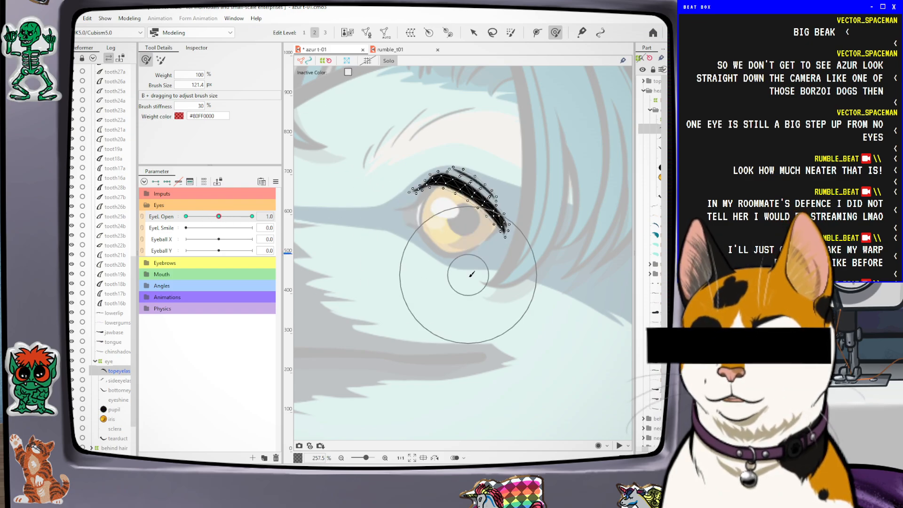
click(186, 216)
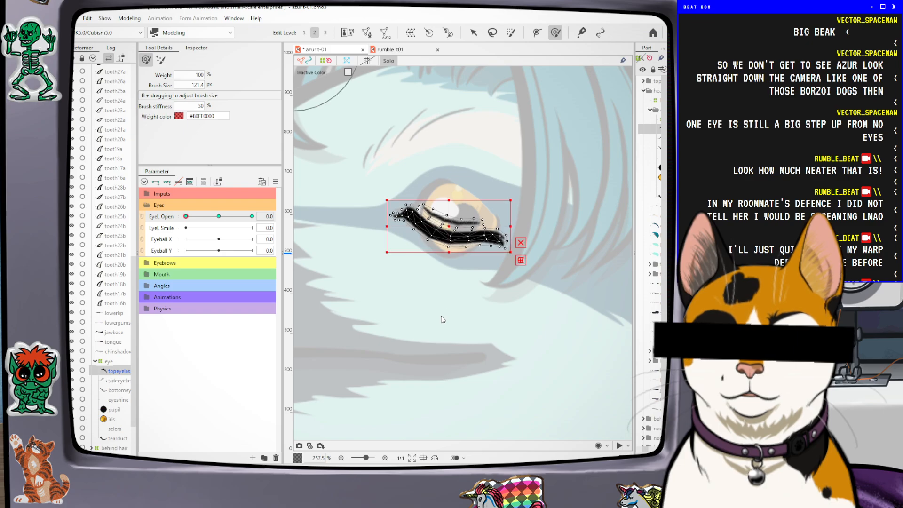
Copy the top eyelash's full shape from EyeL Open 1.0 and paste it onto the 0.0 key
click(219, 216)
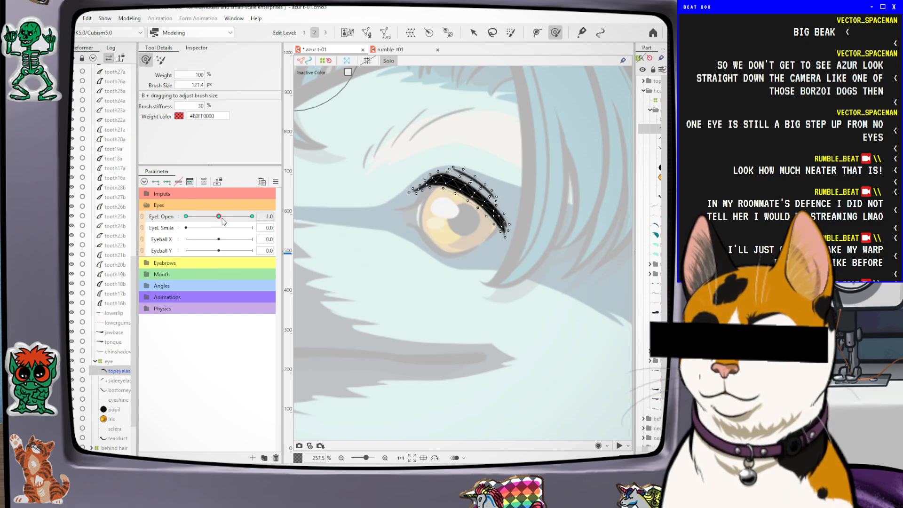
click(493, 35)
mouse_move(555, 151)
mouse_down()
mouse_move(414, 112)
mouse_move(571, 107)
mouse_move(555, 109)
mouse_up()
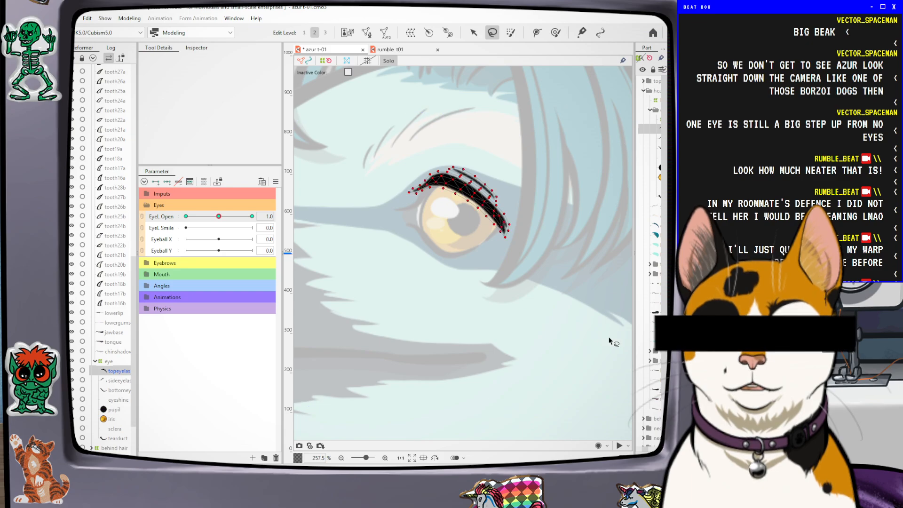
click(554, 342)
click(186, 217)
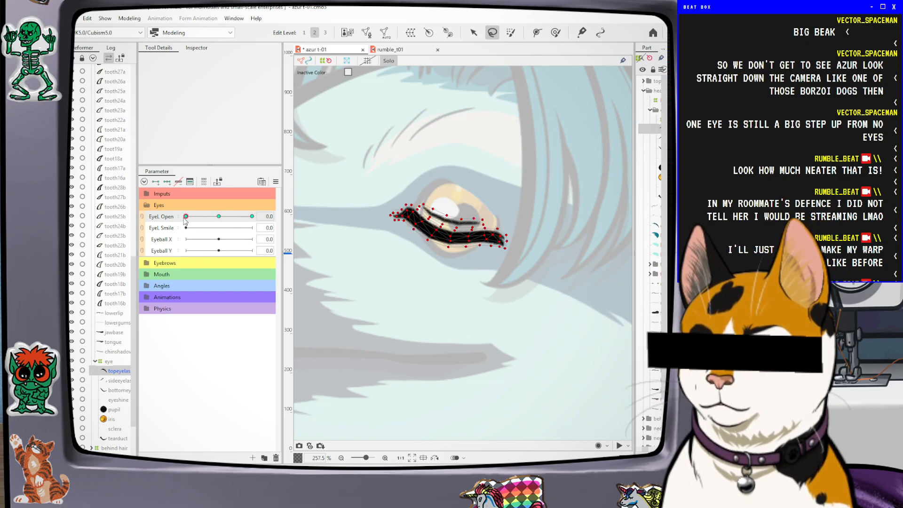
key(ctrl+a)
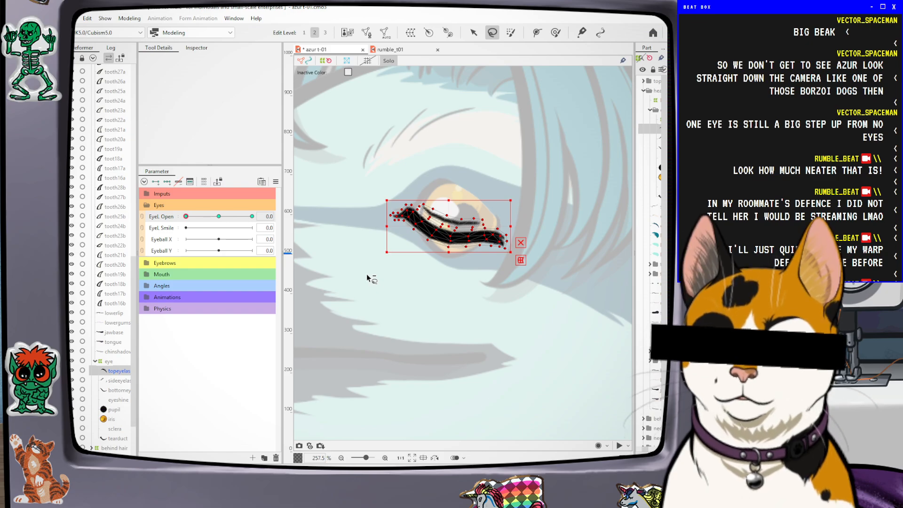
key(ctrl+v)
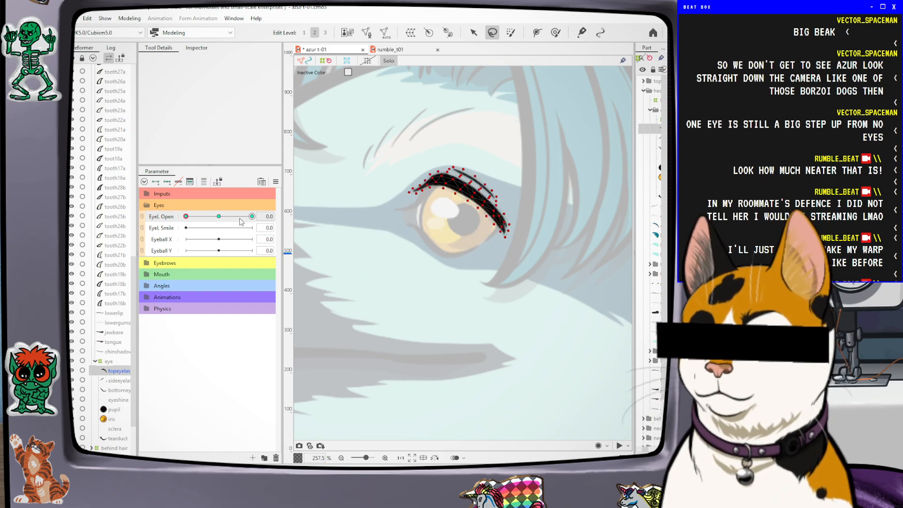
Run EyeL Open between 0.0 and 1.0 to check the copied eyelash shape, ending at 0.0
click(219, 216)
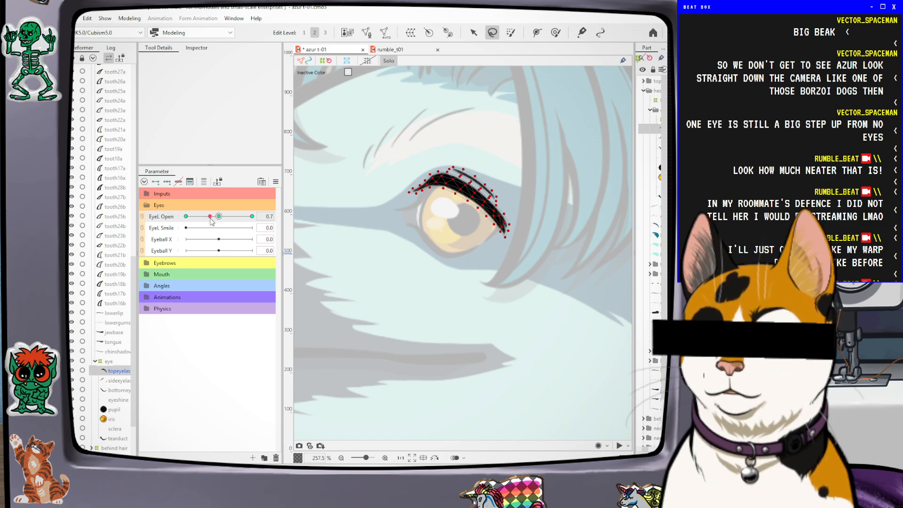
mouse_move(218, 216)
mouse_down()
mouse_move(230, 217)
mouse_move(218, 220)
mouse_up()
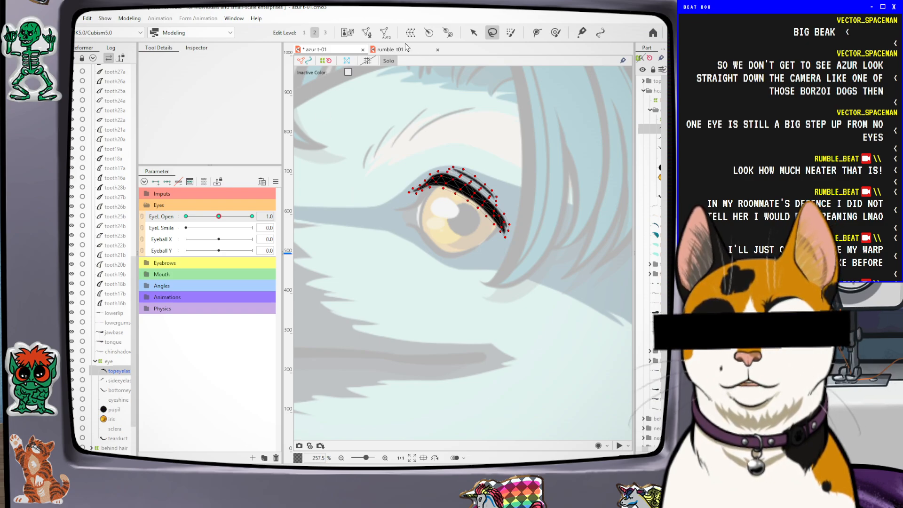
drag(218, 216, 186, 216)
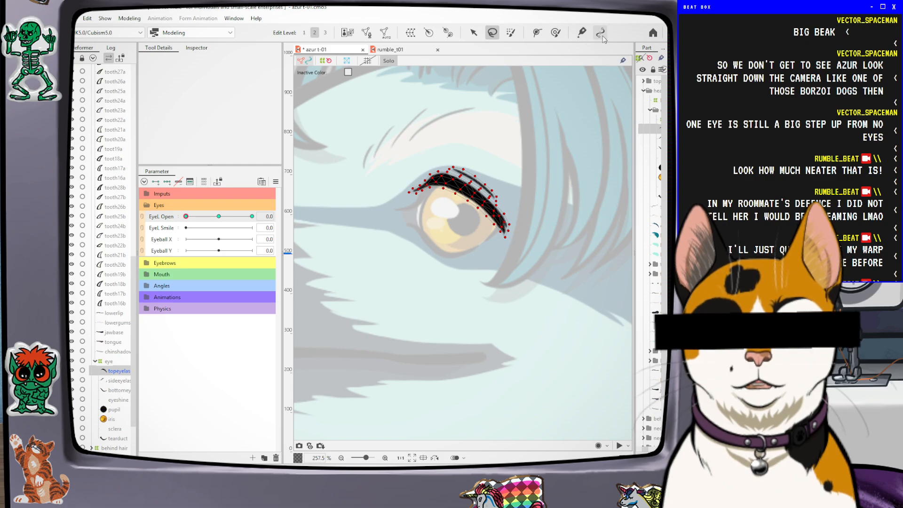
Lasso-select the main lash's vertices without the thin crease line, and flip them vertically down over the eyeball
mouse_move(525, 233)
mouse_down()
mouse_move(492, 202)
mouse_move(523, 197)
mouse_up()
scroll(525, 200, up, 3)
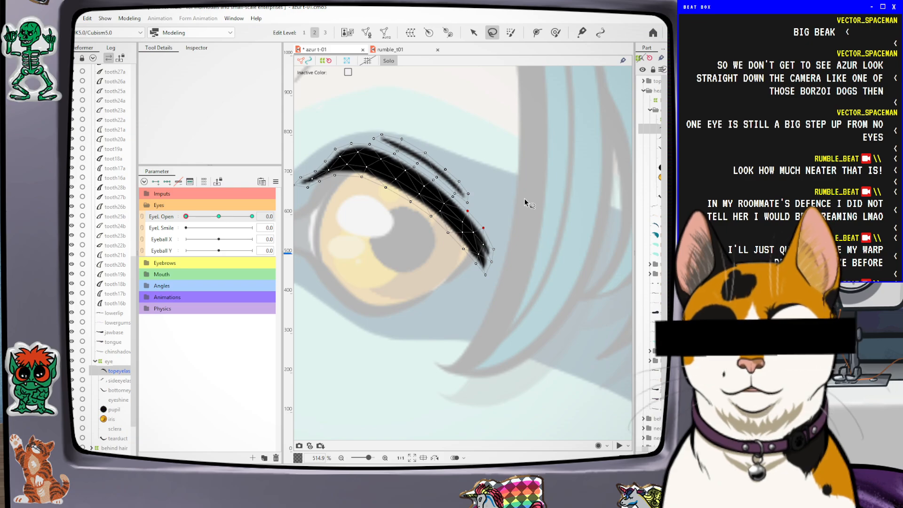
click(515, 254)
drag(392, 280, 466, 301)
mouse_move(560, 320)
mouse_down()
mouse_move(592, 285)
mouse_move(538, 225)
mouse_move(472, 174)
mouse_move(447, 167)
mouse_move(349, 197)
mouse_move(425, 343)
mouse_move(570, 312)
mouse_move(566, 284)
mouse_up()
scroll(567, 285, down, 2)
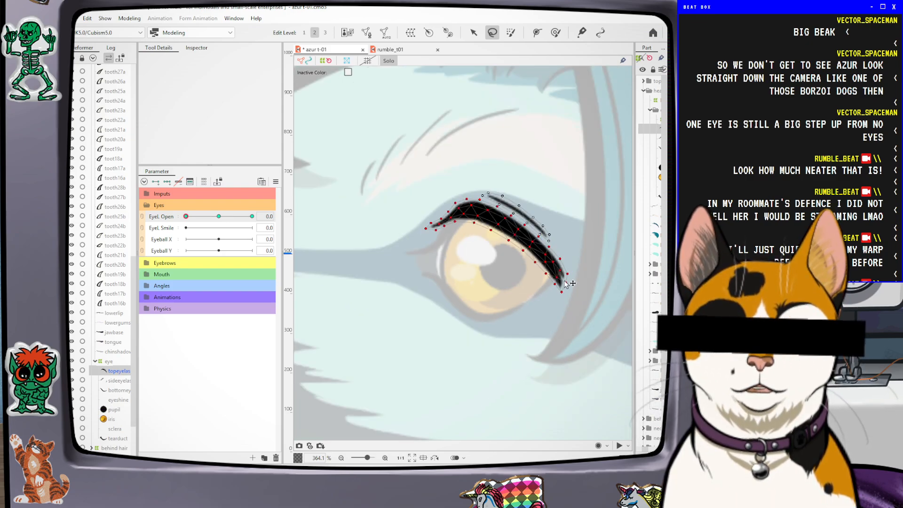
scroll(566, 284, down, 2)
drag(422, 406, 364, 381)
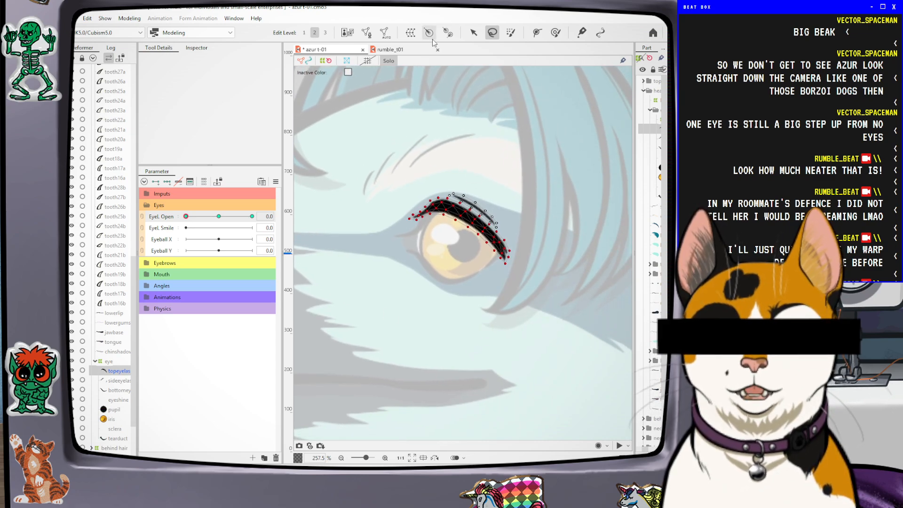
click(473, 32)
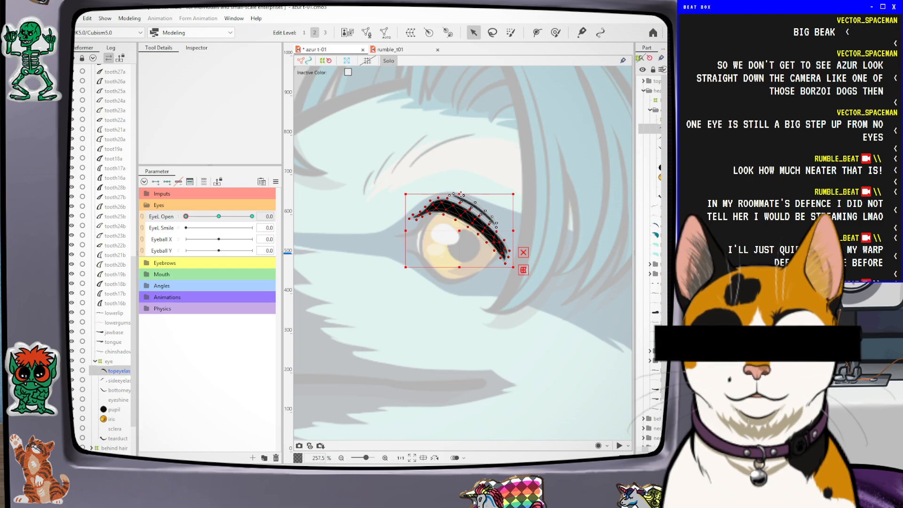
drag(461, 194, 447, 244)
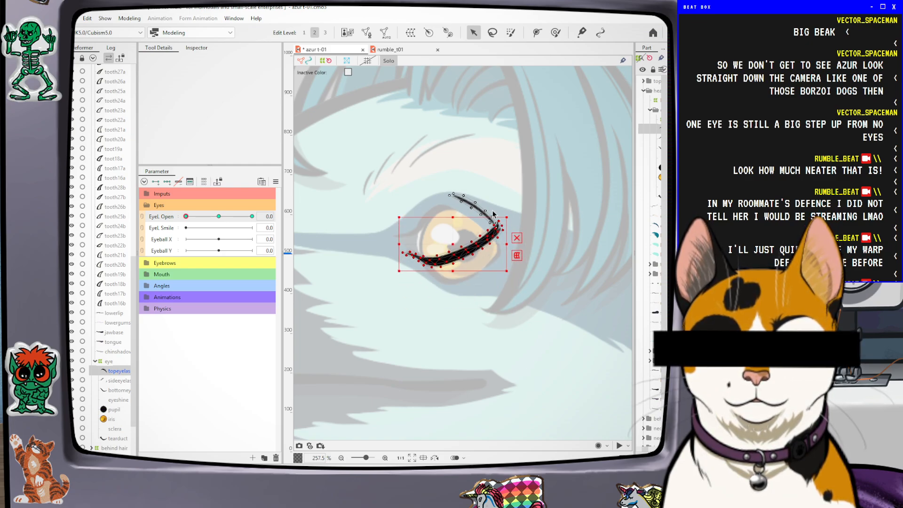
Rotate the flipped lash clockwise so it curves between the eye's two corners, and refresh its bounding box at EyeL Open 0.0
drag(510, 212, 536, 246)
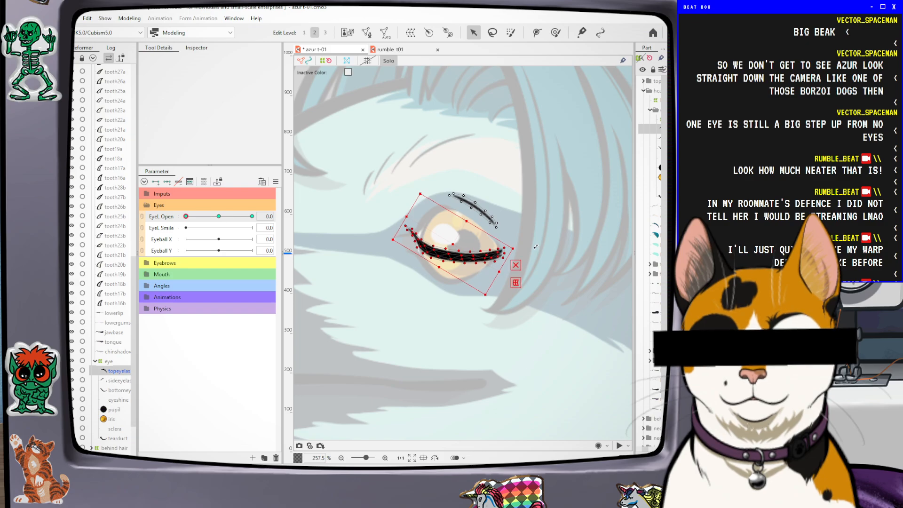
scroll(441, 252, up, 5)
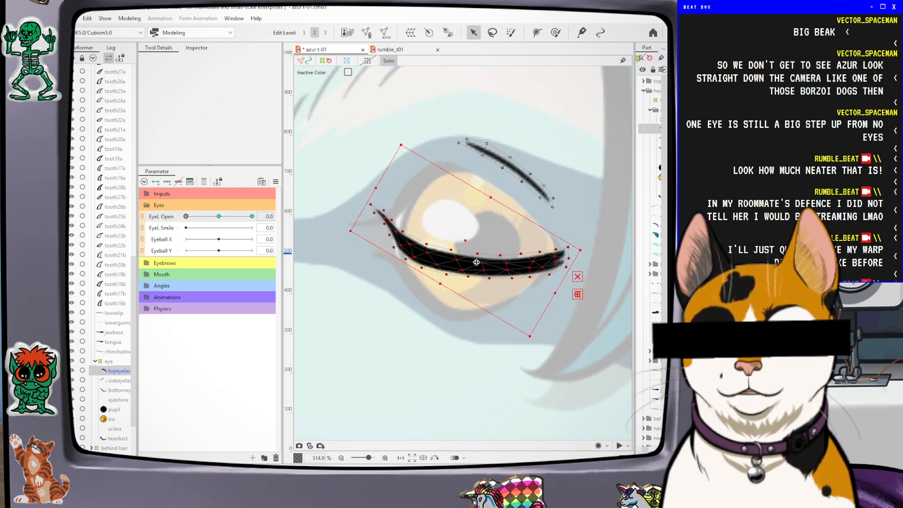
mouse_move(187, 216)
mouse_down()
mouse_move(219, 219)
mouse_move(178, 224)
mouse_up()
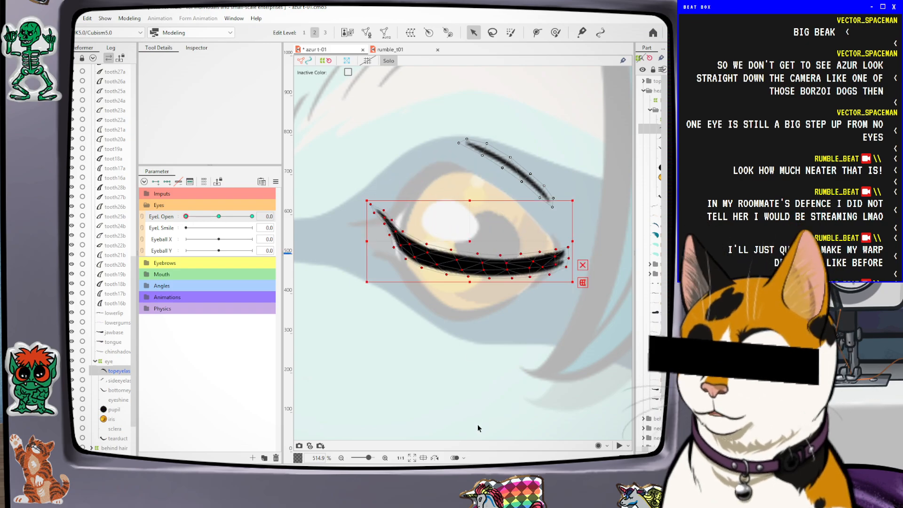
Undo the vertical flip and rotation of the main lash at EyeL Open 0.0
key(ctrl+z)
key(ctrl+z)
key(ctrl+z)
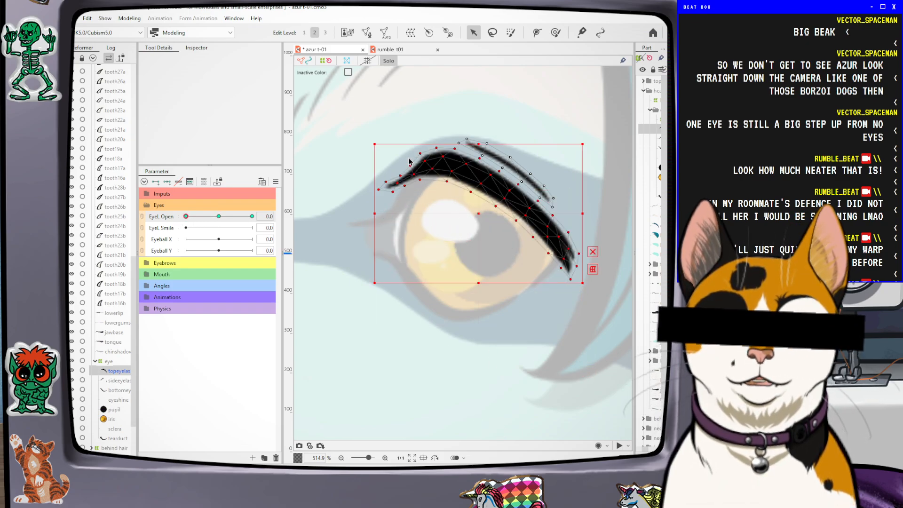
scroll(448, 189, down, 2)
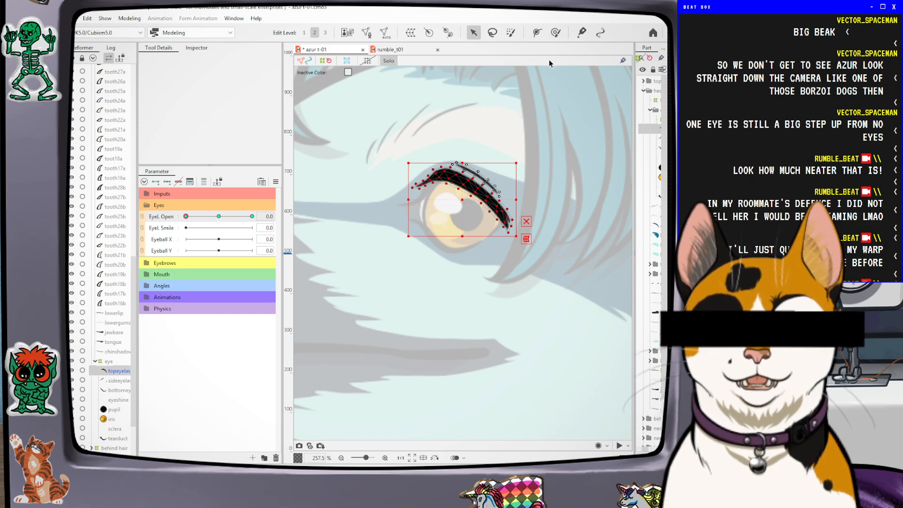
click(555, 33)
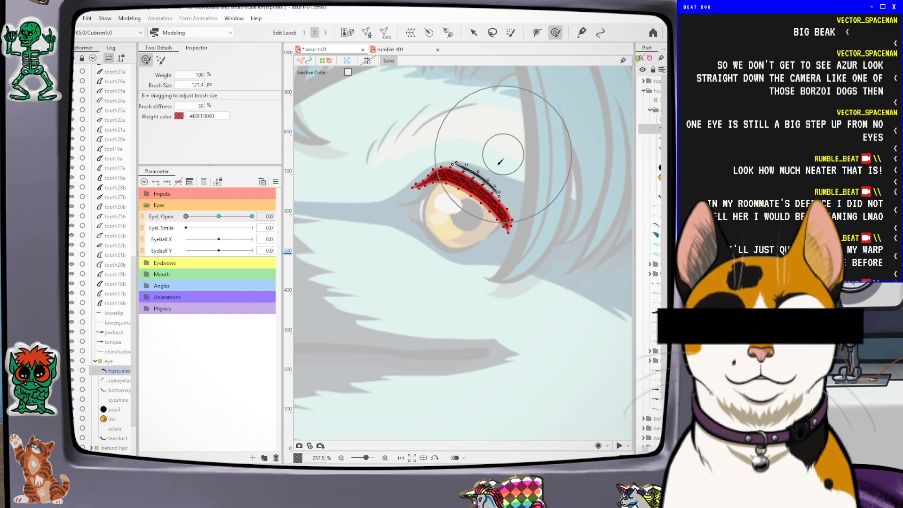
click(477, 159)
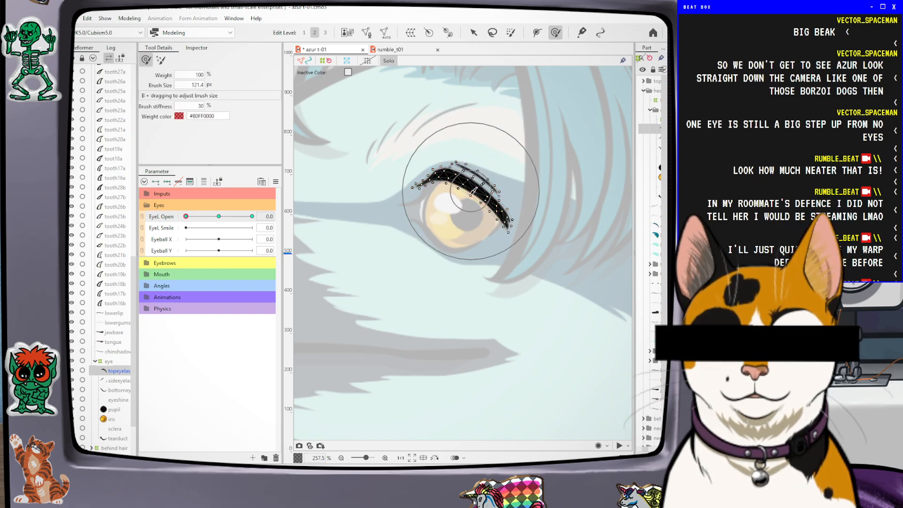
key(ctrl+z)
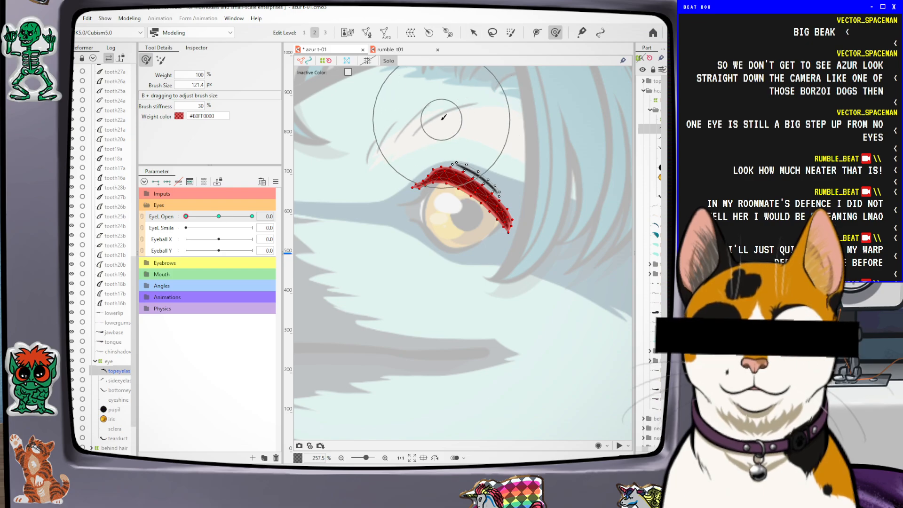
click(474, 32)
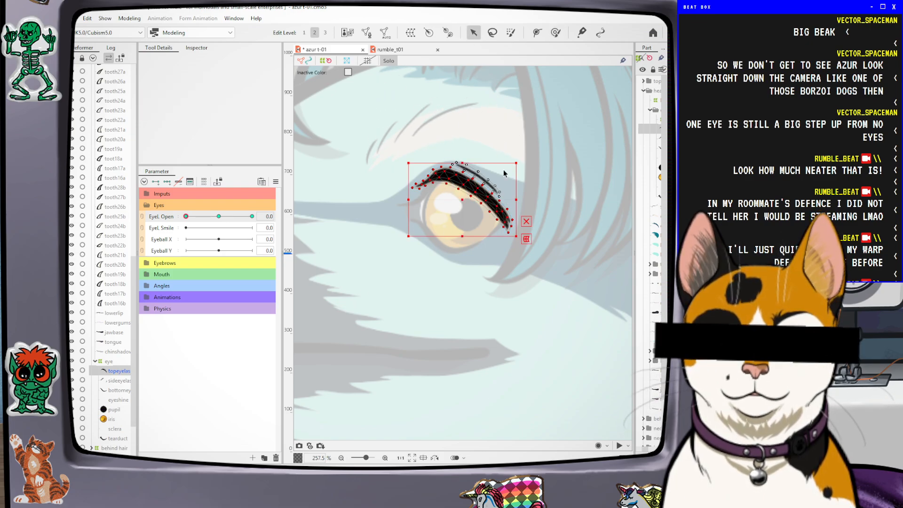
Undo the earlier closed-eye edits on the top eyelash, back to its original shape with no keys on EyeL Open
key(ctrl+z)
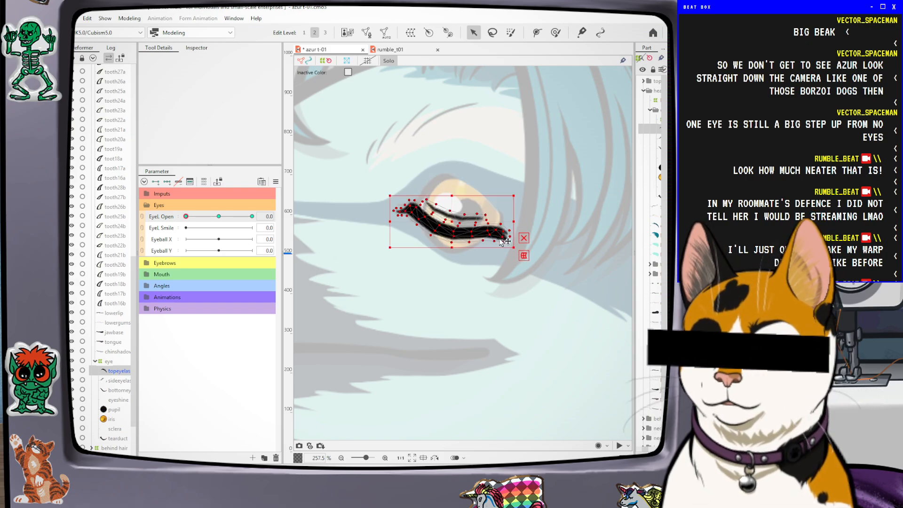
key(ctrl+z)
key(ctrl+z)
key(ctrl+z)
key(ctrl+z)
key(ctrl+z)
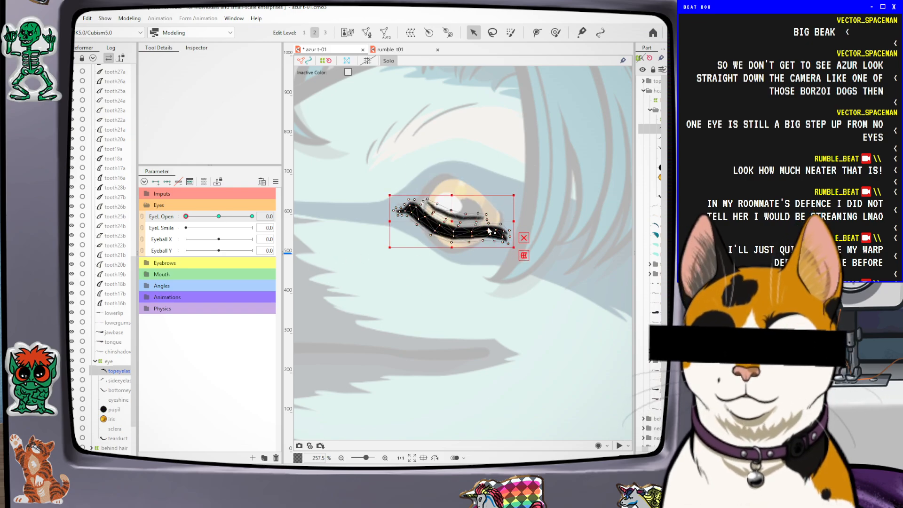
key(ctrl+z)
key(ctrl+z)
key(ctrl+z)
key(ctrl+z)
key(ctrl+z)
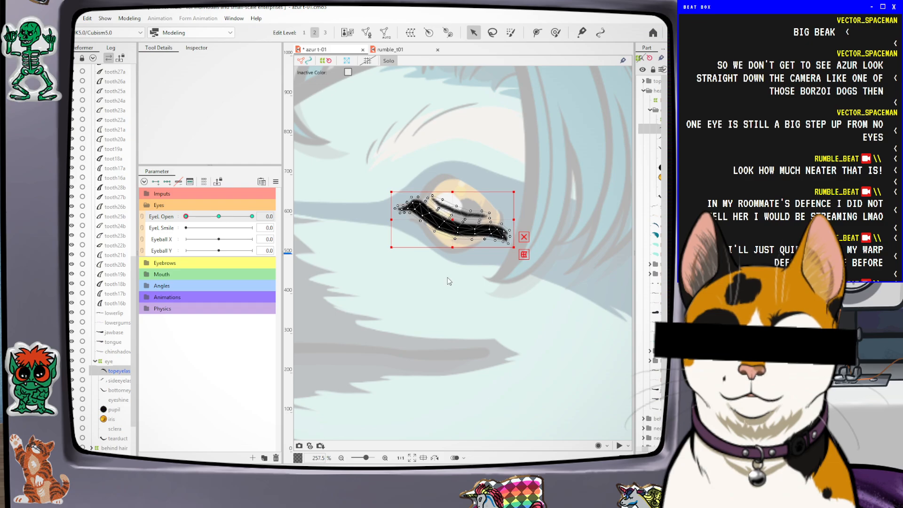
key(ctrl+z)
key(ctrl+z)
key(ctrl+z)
key(ctrl+z)
key(ctrl+z)
key(ctrl+z)
key(ctrl+z)
key(ctrl+z)
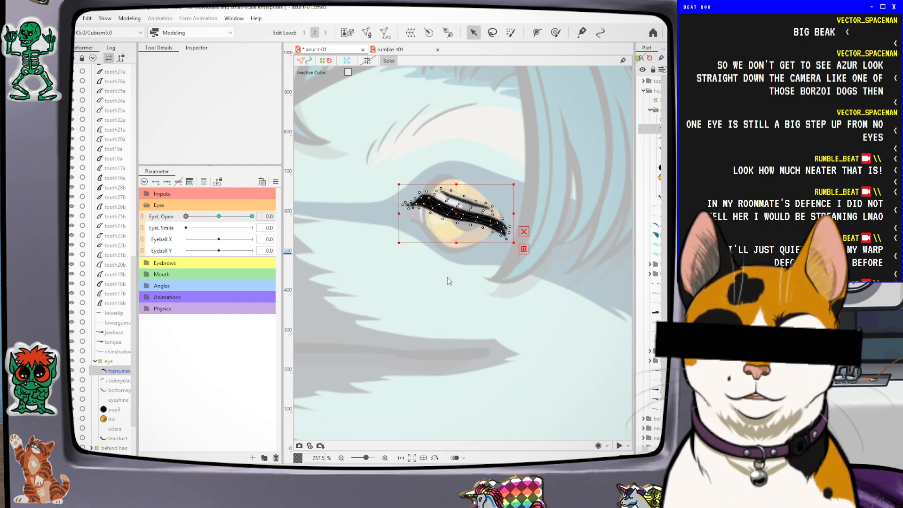
key(ctrl+z)
key(ctrl+z)
key(ctrl+z)
key(ctrl+z)
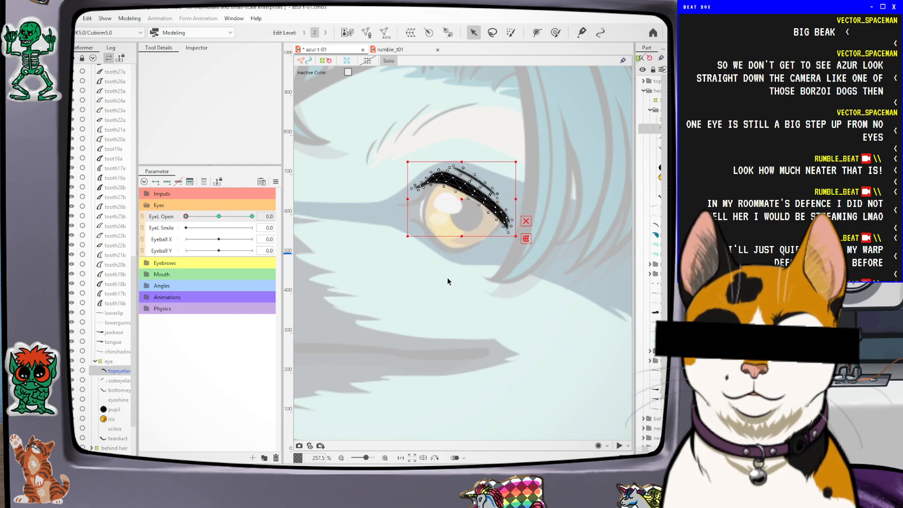
key(ctrl+z)
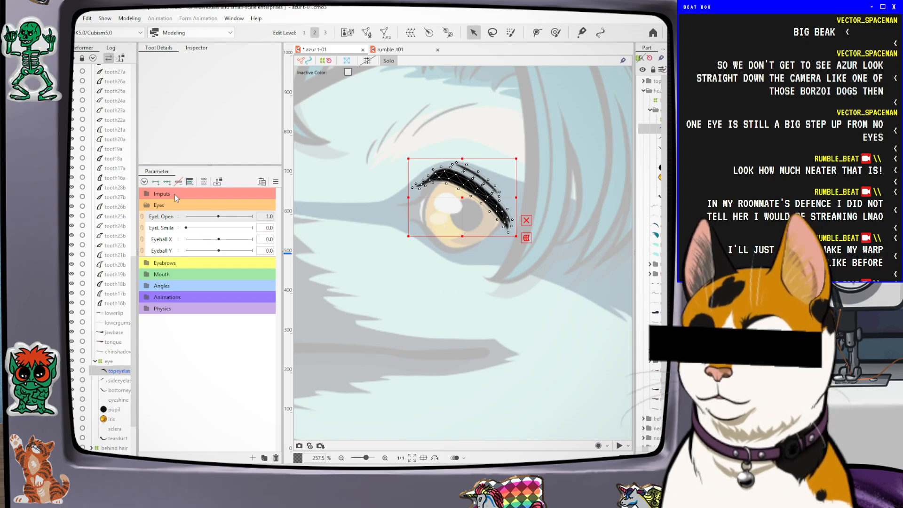
Add three keys to EyeL Open, and at 0.0 try pushing the top eyelash down with a 69.7 px deform brush
click(168, 183)
drag(219, 216, 186, 217)
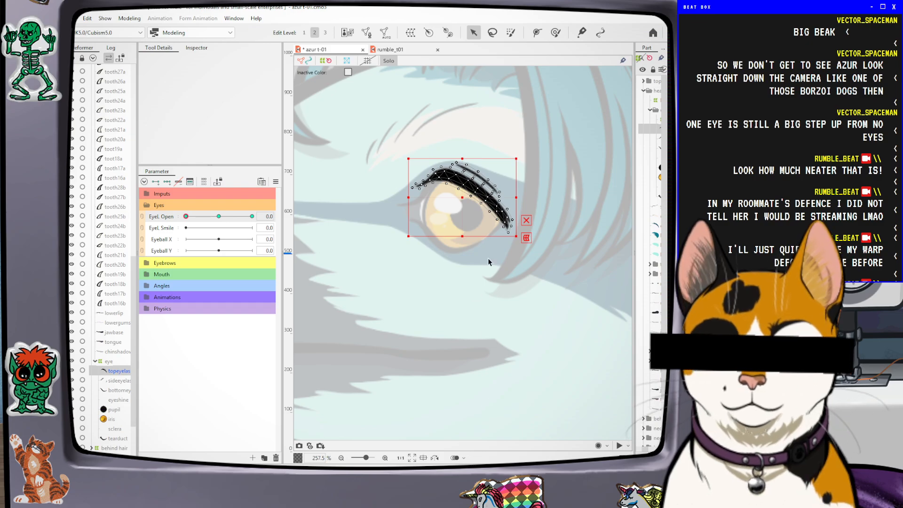
click(555, 33)
drag(459, 306, 480, 306)
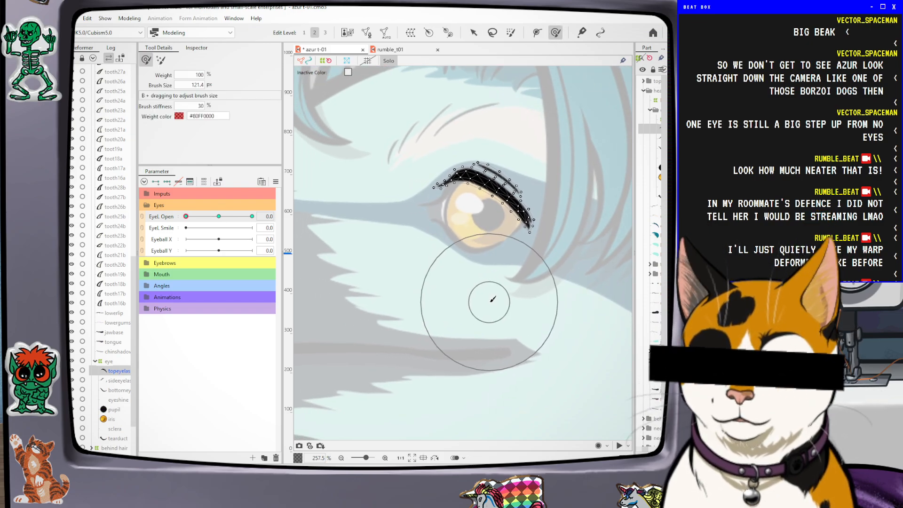
key(b)
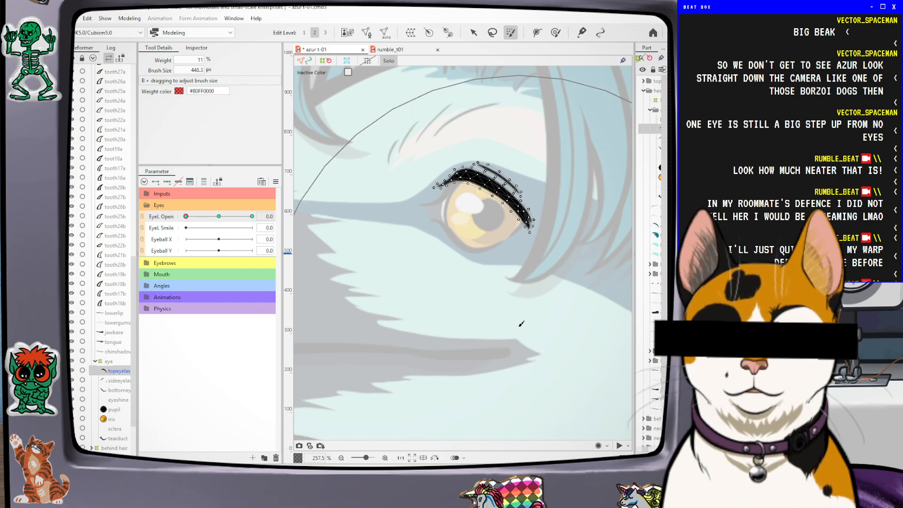
click(555, 33)
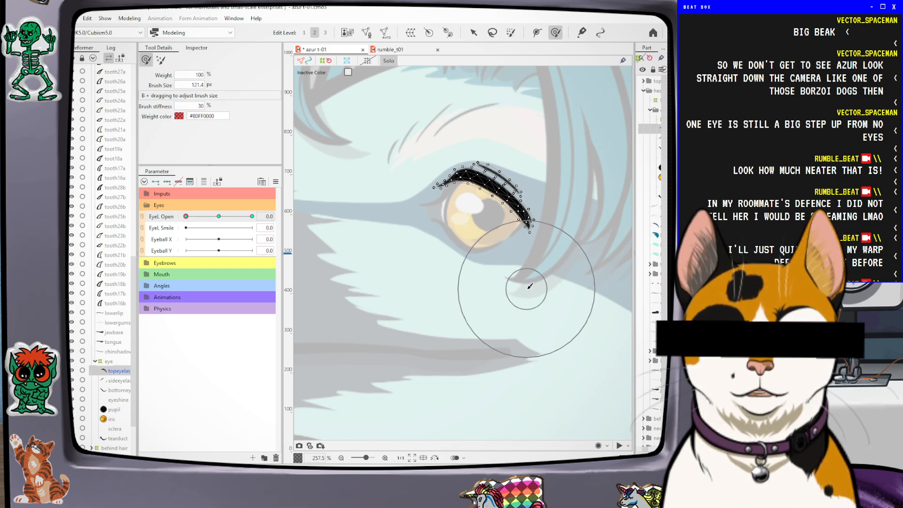
drag(519, 318, 463, 318)
drag(449, 164, 499, 193)
mouse_move(503, 190)
mouse_down()
mouse_move(459, 191)
mouse_move(499, 201)
mouse_up()
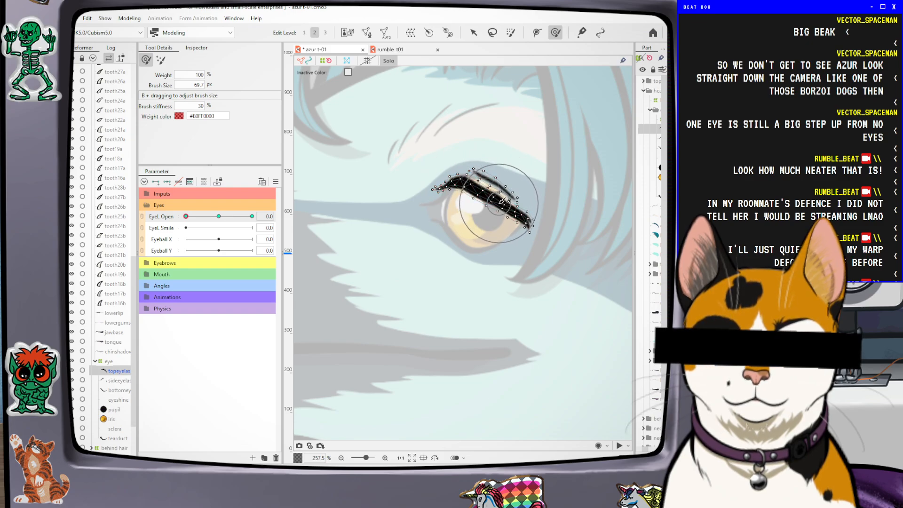
Undo the brush strokes on the top eyelash along with its three EyeL Open keys
key(ctrl+z)
key(ctrl+z)
key(ctrl+z)
key(ctrl+z)
key(ctrl+z)
key(ctrl+z)
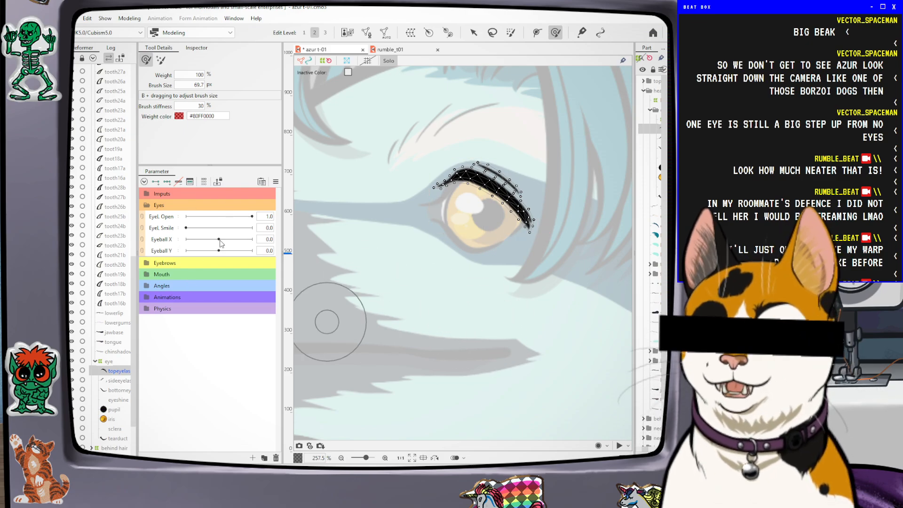
Give the top eyelash three keys on EyeL Open again and set the parameter to 0.0
click(172, 214)
click(220, 217)
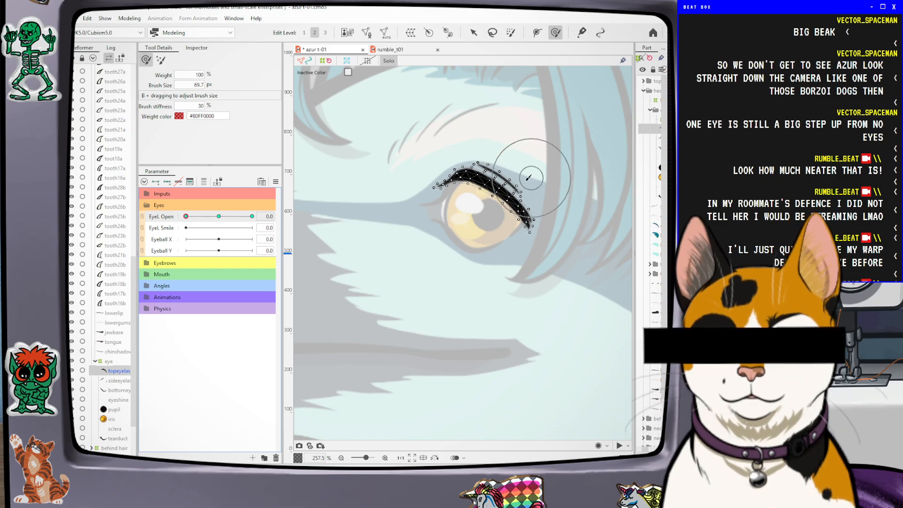
drag(510, 191, 477, 197)
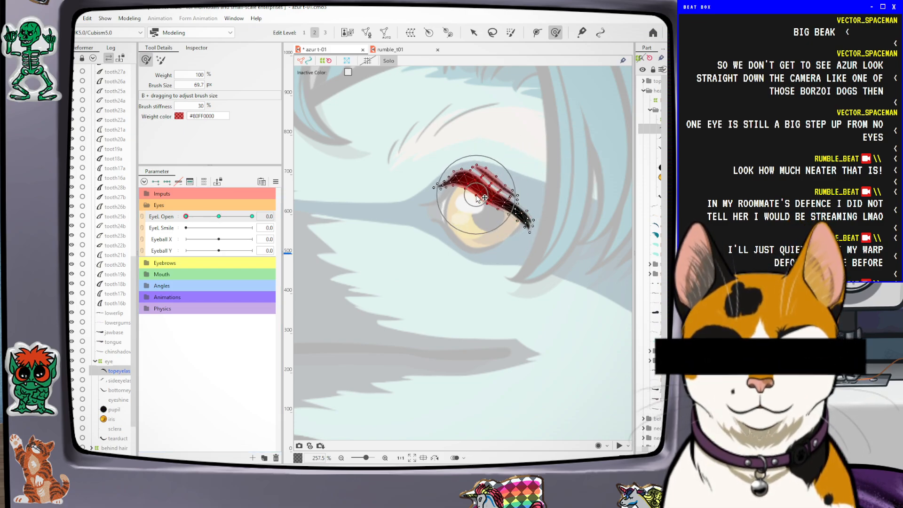
key(ctrl+z)
key(ctrl+z)
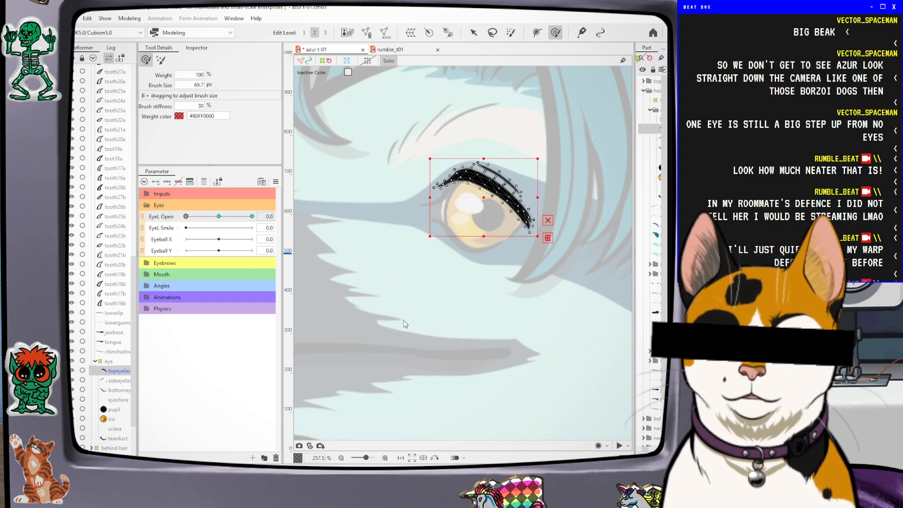
Enlarge the deform brush to 107.4 px and push the top eyelash's arch down across the eyeball
key(b)
drag(424, 278, 473, 270)
mouse_move(494, 172)
mouse_down()
mouse_move(467, 177)
mouse_move(491, 173)
mouse_move(470, 199)
mouse_move(434, 205)
mouse_up()
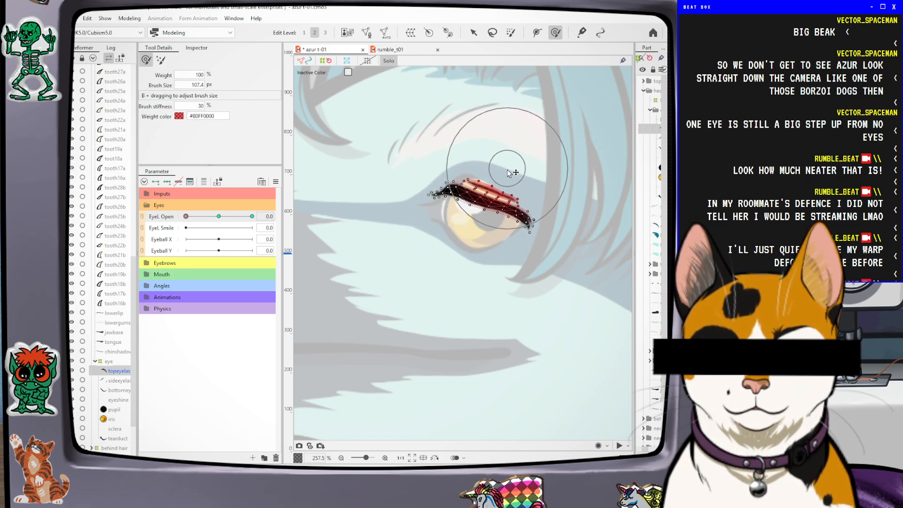
drag(506, 170, 508, 166)
drag(479, 241, 488, 242)
drag(470, 183, 467, 187)
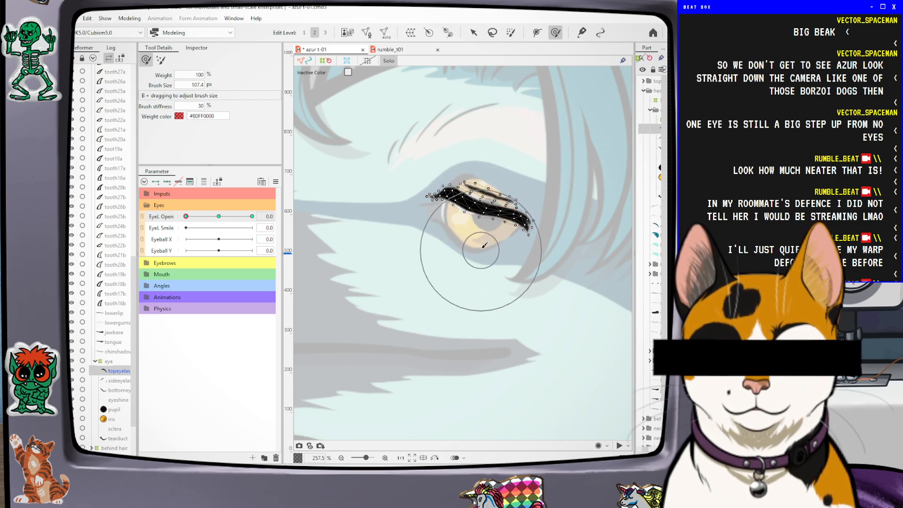
Brush the lash's middle further down and shift its left end outward so it sags across the eyeball
drag(520, 172, 516, 180)
mouse_move(490, 251)
mouse_down()
mouse_move(491, 264)
mouse_move(483, 256)
mouse_up()
drag(458, 209, 454, 216)
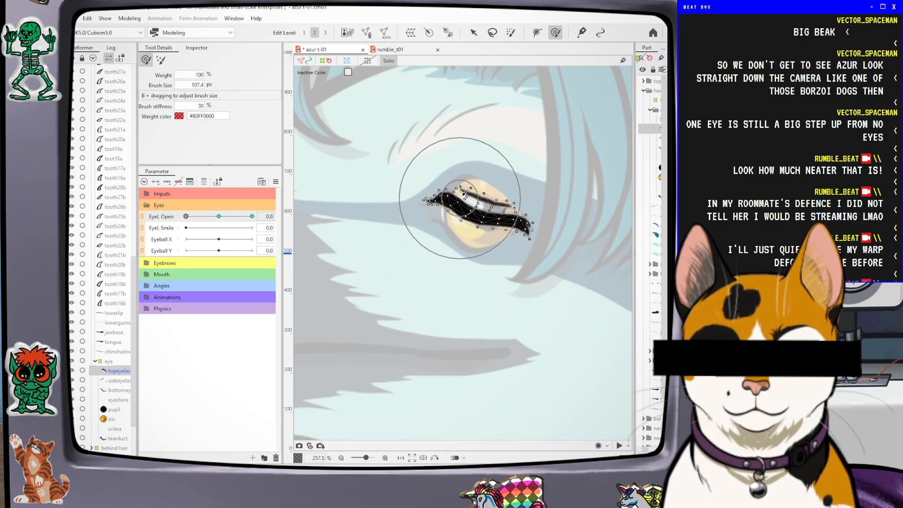
drag(478, 152, 473, 155)
mouse_move(513, 155)
mouse_down()
mouse_move(500, 152)
mouse_move(473, 184)
mouse_up()
drag(445, 230, 440, 220)
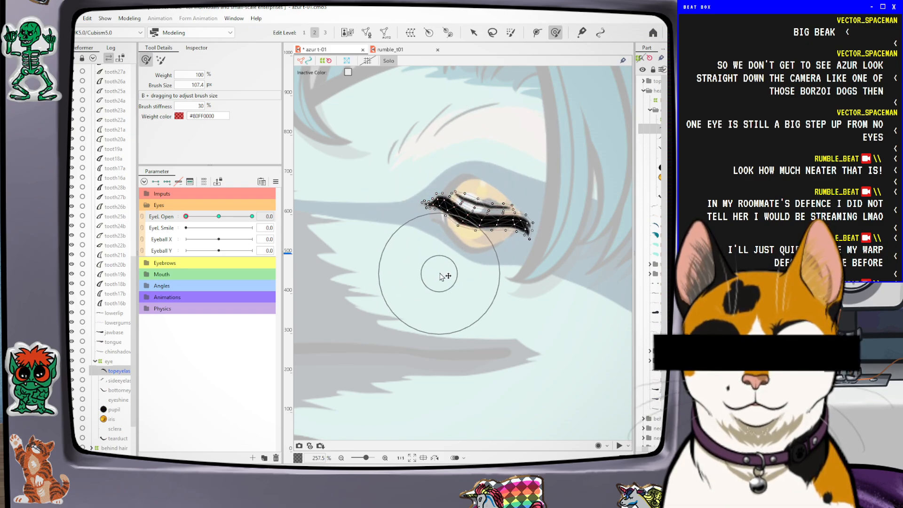
drag(440, 267, 446, 260)
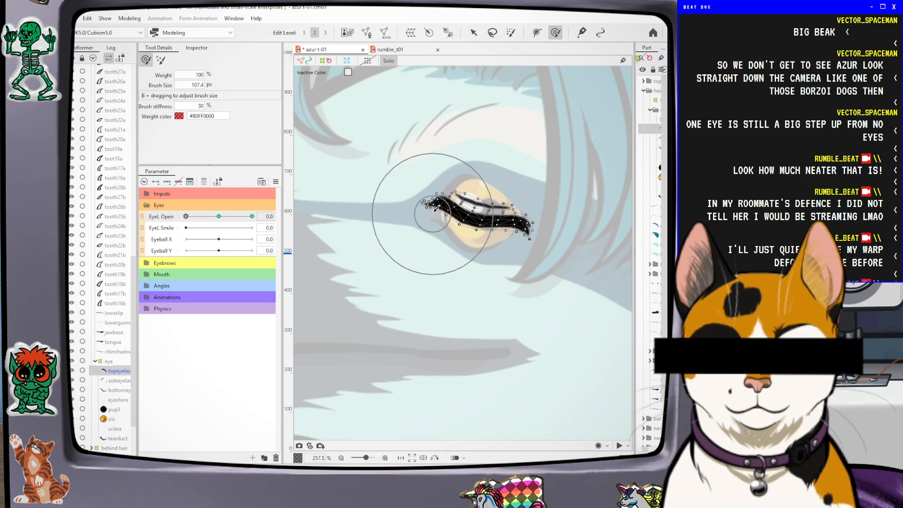
Pull the lash's left tip out toward the eye corner and nudge the crease line and lower curve into place
drag(386, 195, 377, 201)
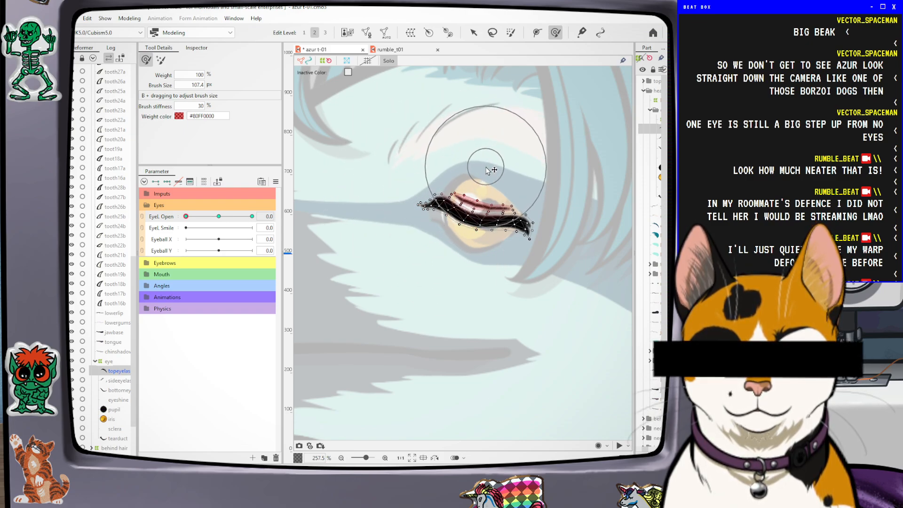
drag(466, 167, 463, 169)
drag(489, 260, 492, 269)
drag(490, 220, 492, 225)
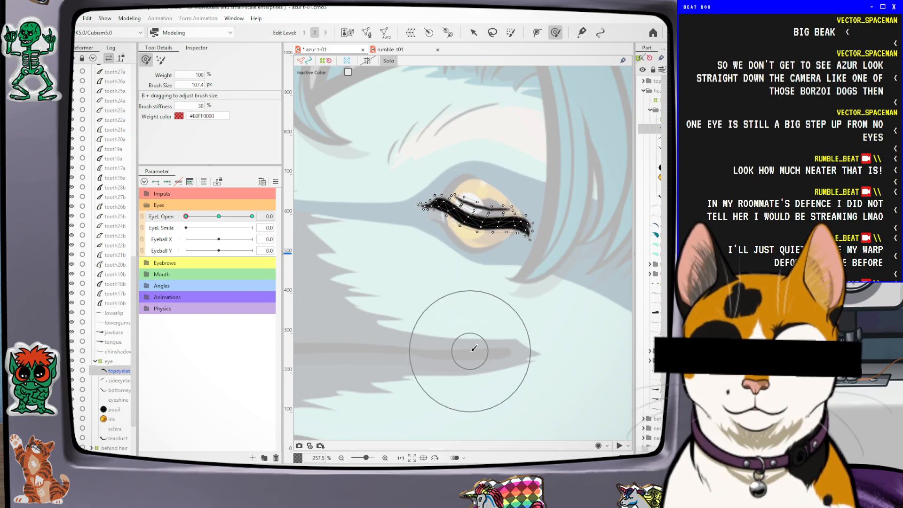
Reduce the deform brush to 50.3 px and refine the curve along the lash's middle
key(b)
drag(491, 343, 447, 337)
mouse_move(497, 221)
mouse_down()
mouse_move(455, 215)
mouse_move(460, 198)
mouse_up()
Run EyeL Open through its range to check the lash's closing motion, ending at 0.0
drag(186, 217, 141, 252)
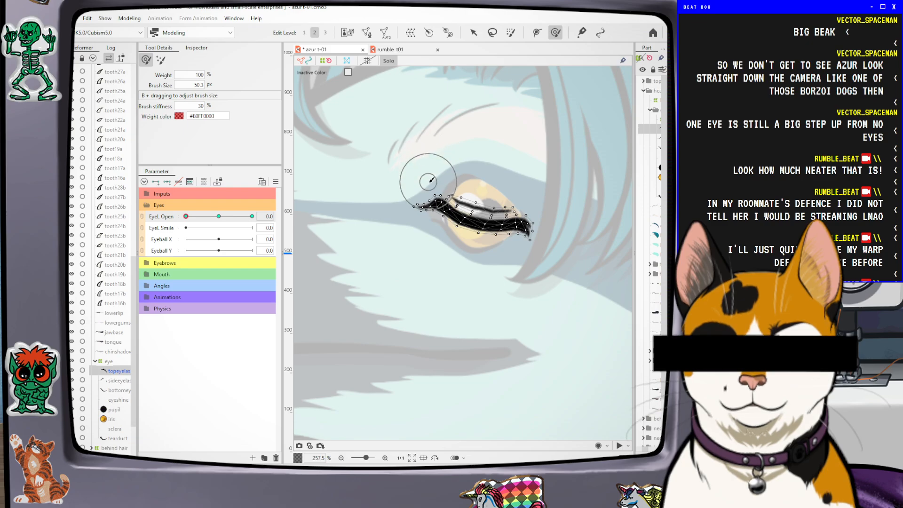
scroll(428, 178, up, 3)
scroll(406, 179, down, 1)
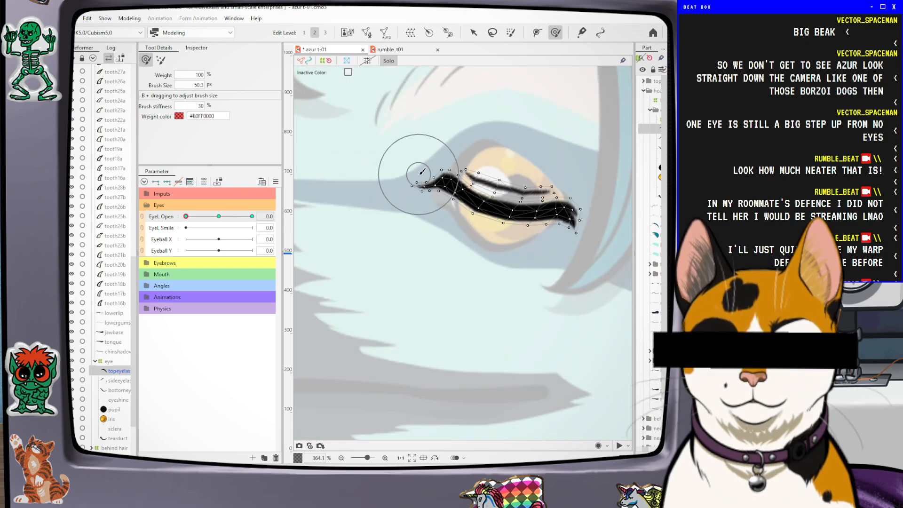
scroll(421, 171, down, 2)
drag(188, 217, 164, 248)
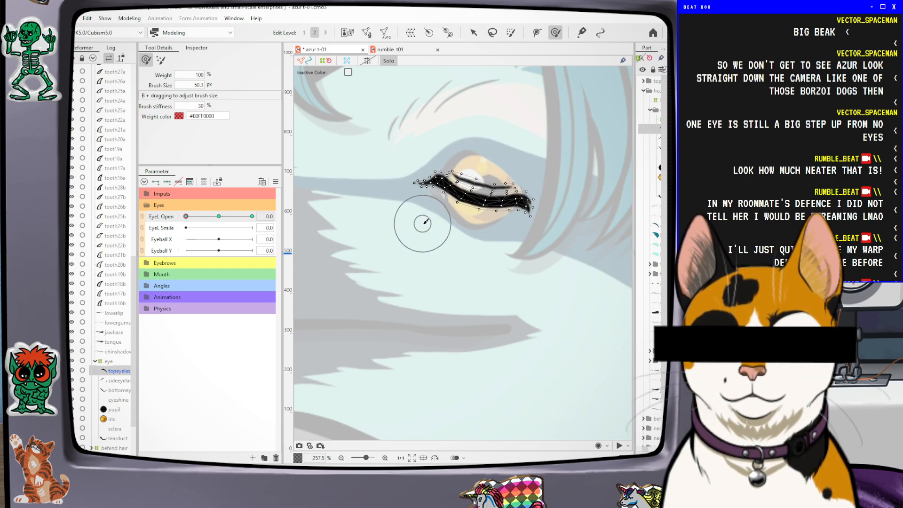
mouse_move(186, 217)
mouse_down()
mouse_move(225, 217)
mouse_move(180, 233)
mouse_up()
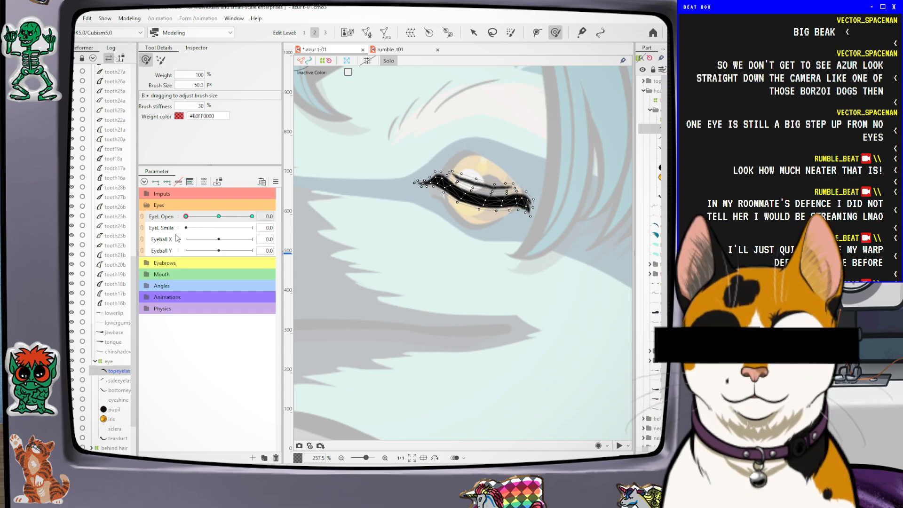
Reshape the lash's left tip so it angles down into the eye corner, and check it by running EyeL Open back to 0.0
drag(439, 175, 431, 210)
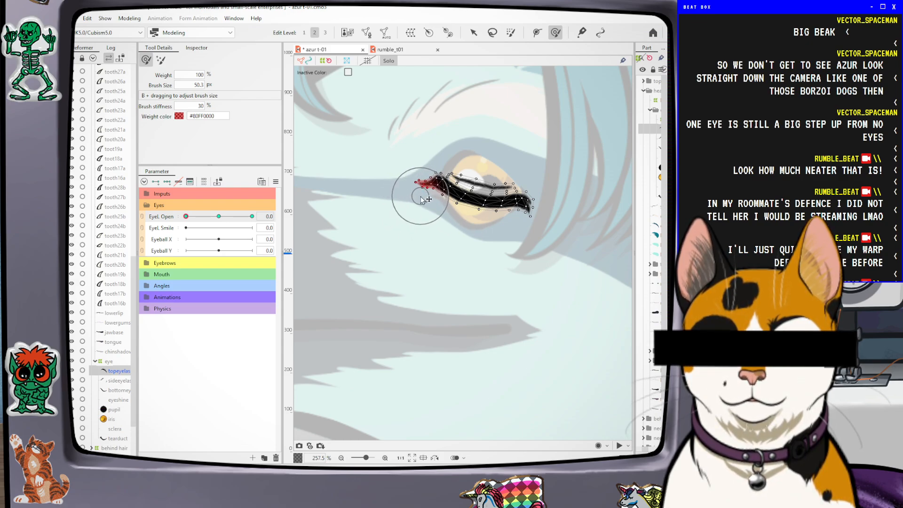
mouse_move(409, 173)
mouse_down()
mouse_move(423, 169)
mouse_move(430, 197)
mouse_move(441, 198)
mouse_up()
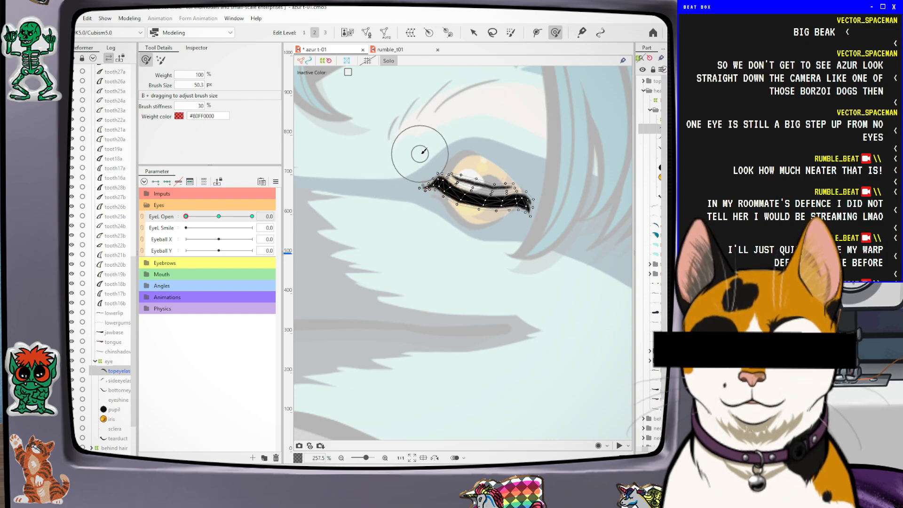
drag(430, 160, 429, 163)
mouse_move(451, 192)
mouse_down()
mouse_move(473, 213)
mouse_move(464, 210)
mouse_up()
mouse_move(186, 216)
mouse_down()
mouse_move(213, 219)
mouse_move(188, 226)
mouse_move(230, 221)
mouse_move(172, 226)
mouse_up()
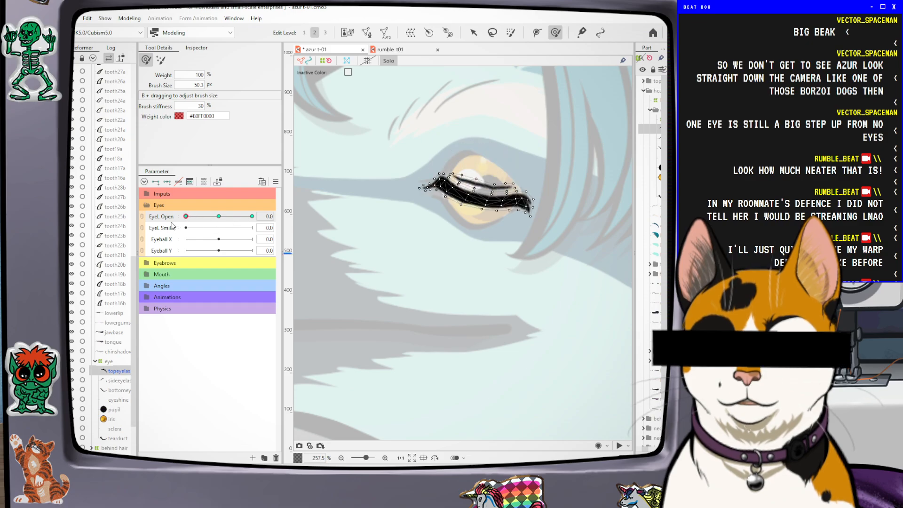
Adjust the lash's middle with the deform brush, check it on EyeL Open, and turn off the Solo view
mouse_move(456, 194)
mouse_down()
mouse_move(479, 208)
mouse_move(474, 219)
mouse_move(493, 220)
mouse_up()
drag(191, 219, 182, 190)
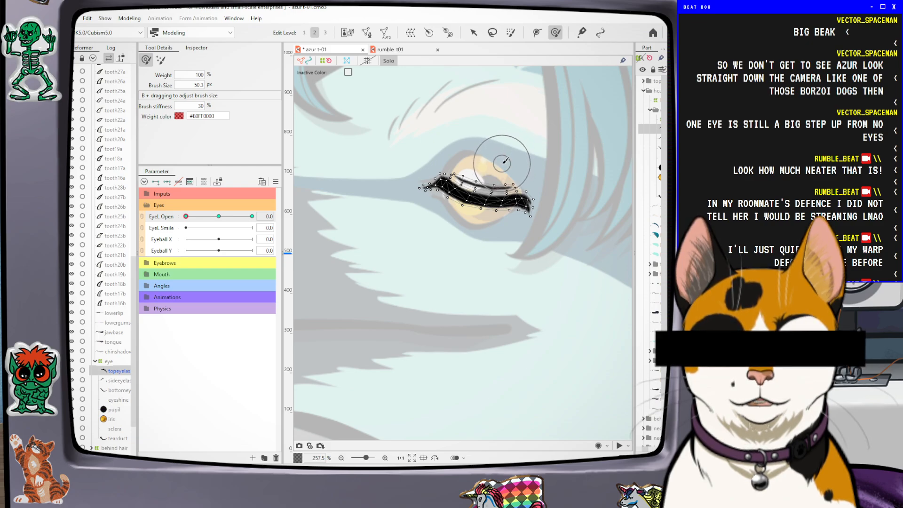
click(388, 61)
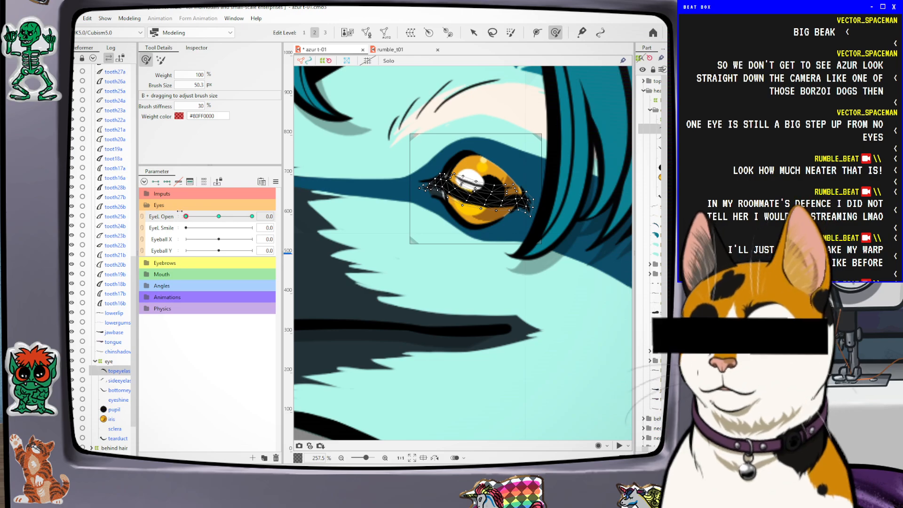
Select the side eyelash mesh, add three EyeL Open keys, set EyeL Open to 0.0 and isolate the mesh with Solo
drag(187, 219, 227, 221)
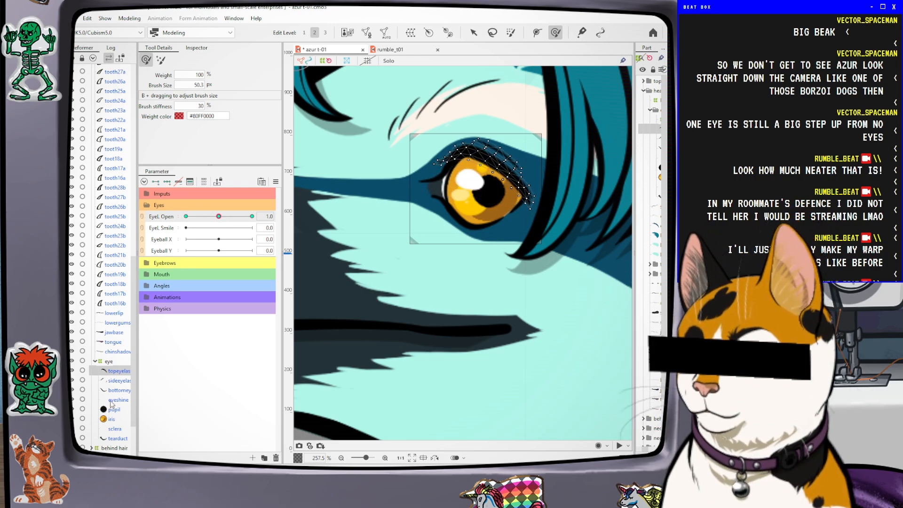
click(113, 383)
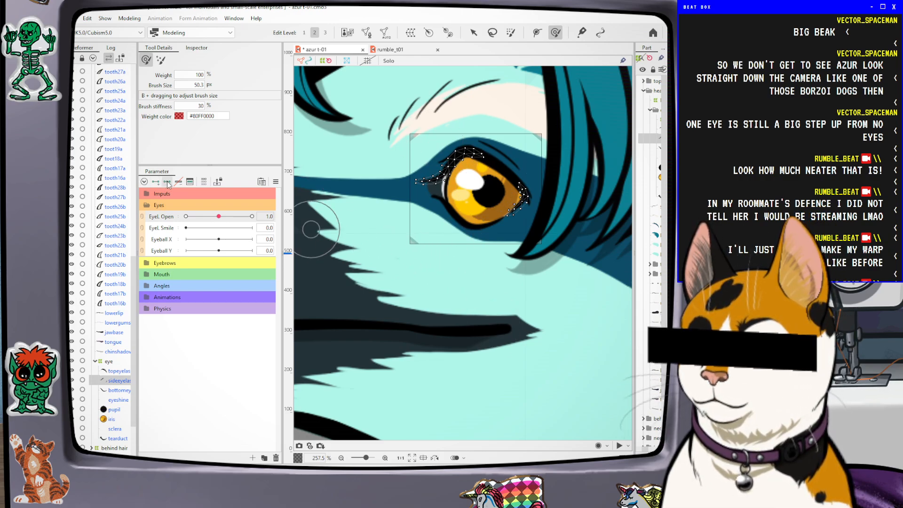
drag(219, 219, 165, 221)
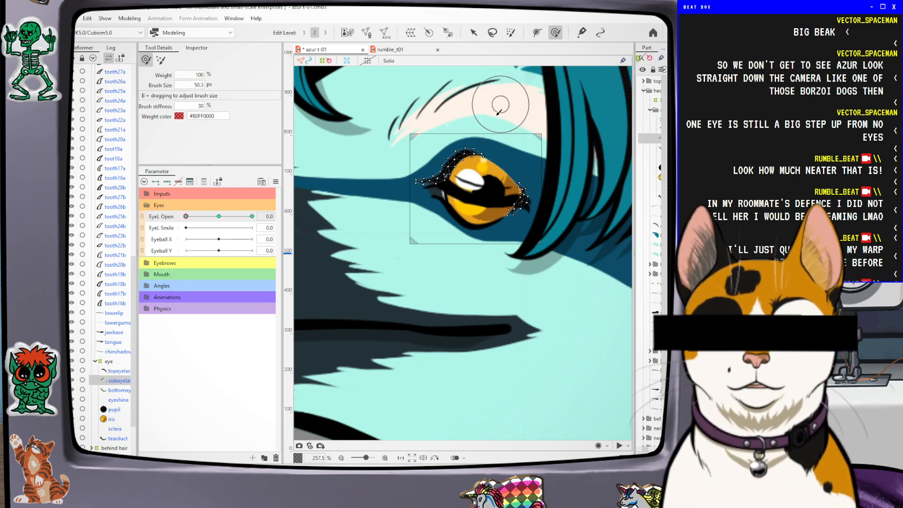
click(391, 61)
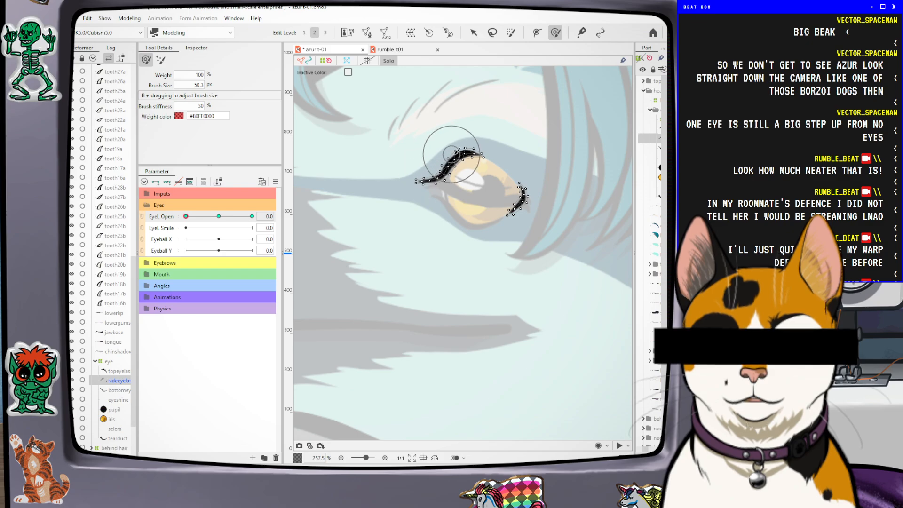
Reshape the upper part of the side eyelash downward with the deform brush for the closed eye, and exit Solo view
drag(451, 168, 441, 178)
drag(454, 158, 471, 156)
mouse_move(469, 154)
mouse_down()
mouse_move(454, 168)
mouse_move(477, 165)
mouse_move(444, 170)
mouse_move(459, 181)
mouse_move(449, 160)
mouse_up()
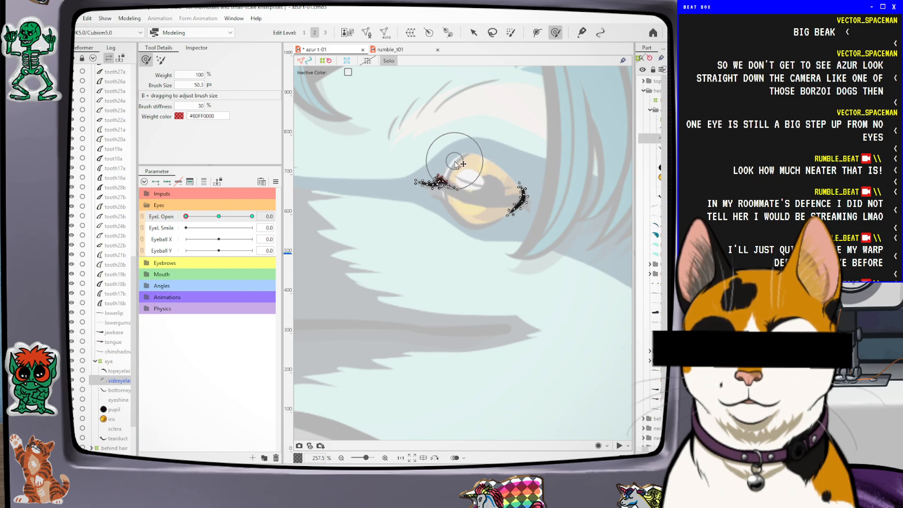
click(392, 62)
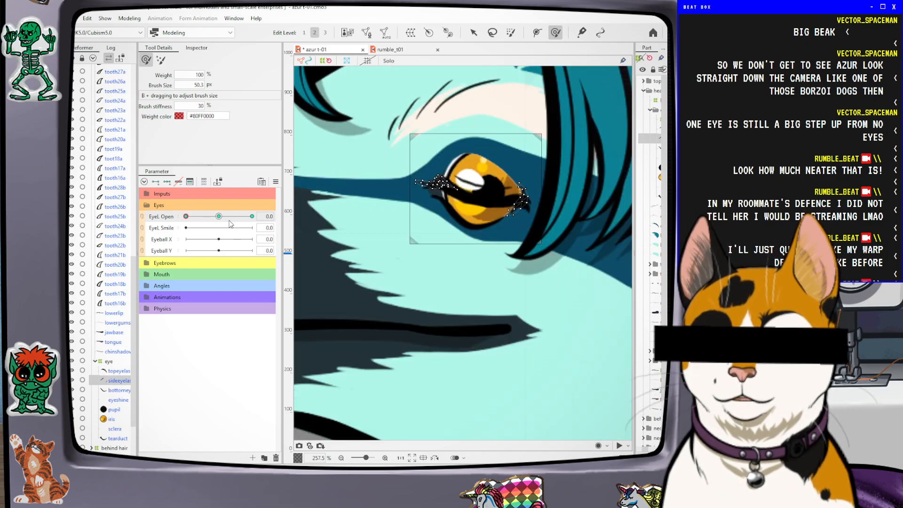
Preview the eyelash motion by moving EyeL Open between 0.0, 1.0 and 2.0
mouse_move(192, 219)
mouse_down()
mouse_move(216, 217)
mouse_move(183, 230)
mouse_move(200, 217)
mouse_move(233, 216)
mouse_move(187, 228)
mouse_up()
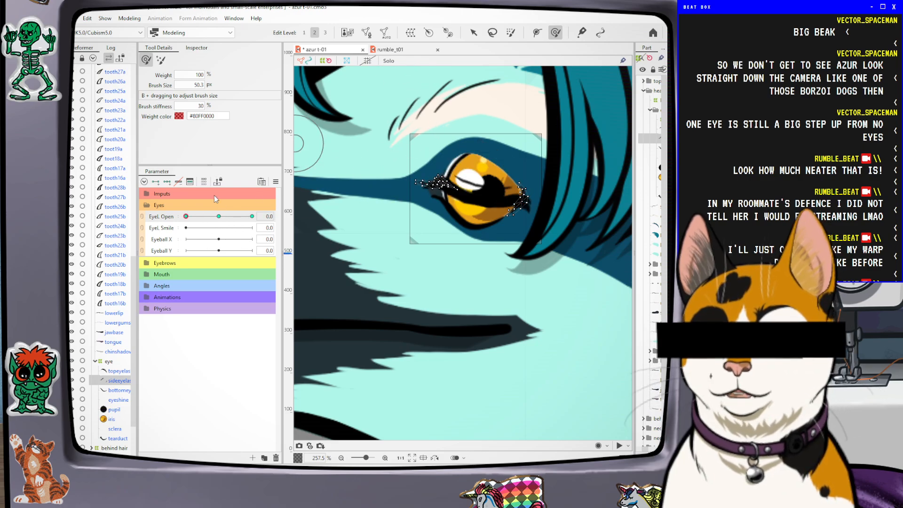
drag(188, 217, 165, 230)
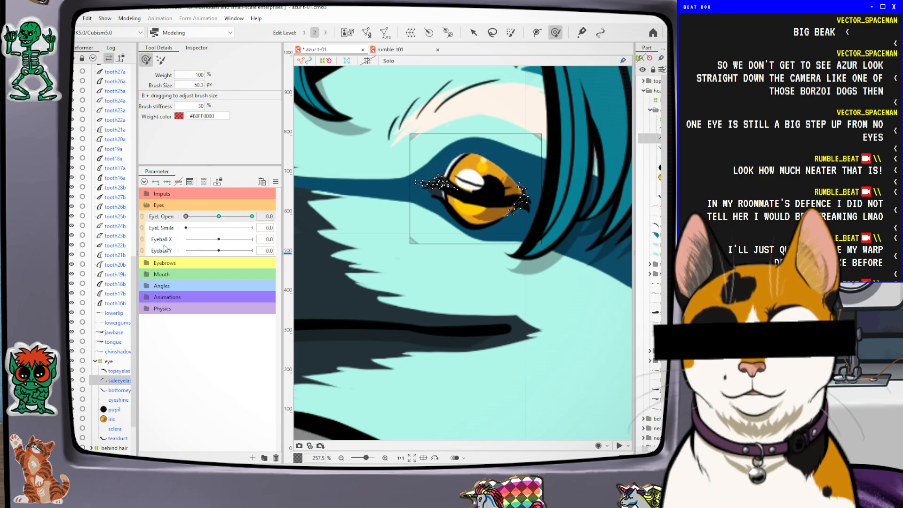
click(218, 216)
drag(217, 201, 256, 192)
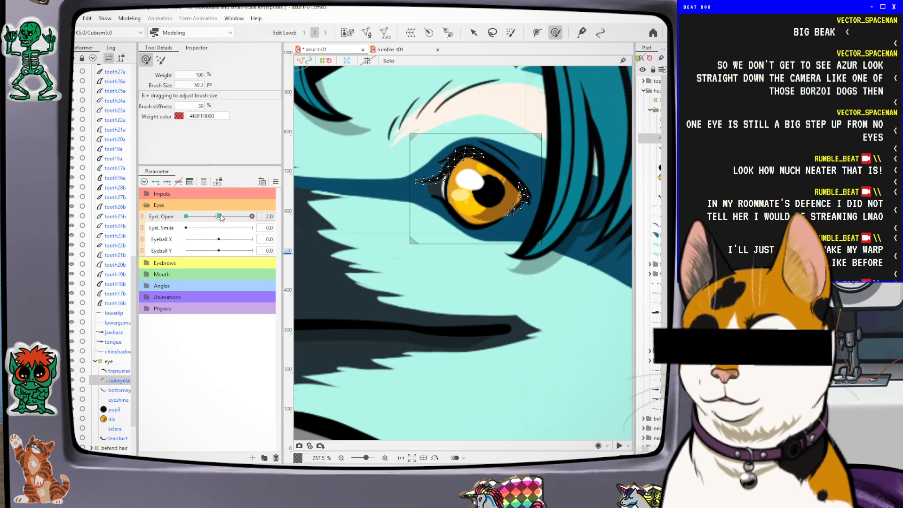
drag(221, 219, 288, 213)
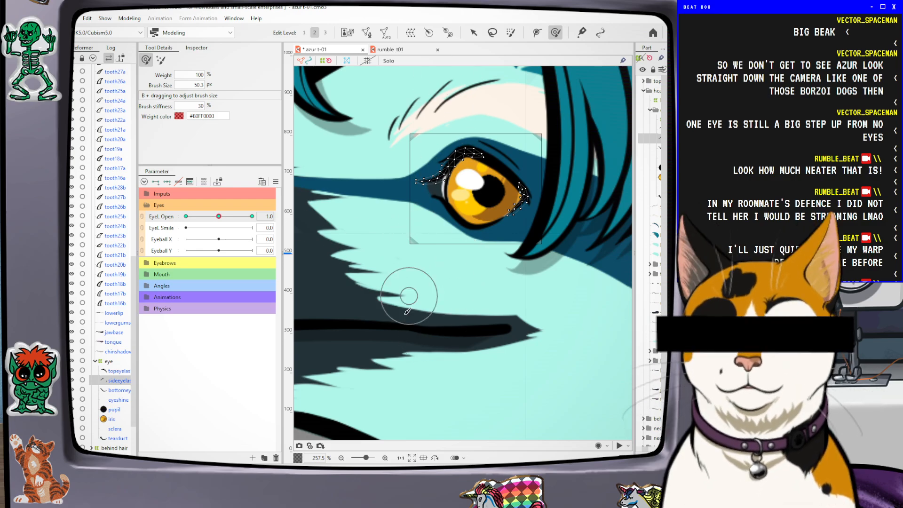
Isolate the side eyelash again and undo its closed-eye deformation and EyeL Open keys
click(388, 61)
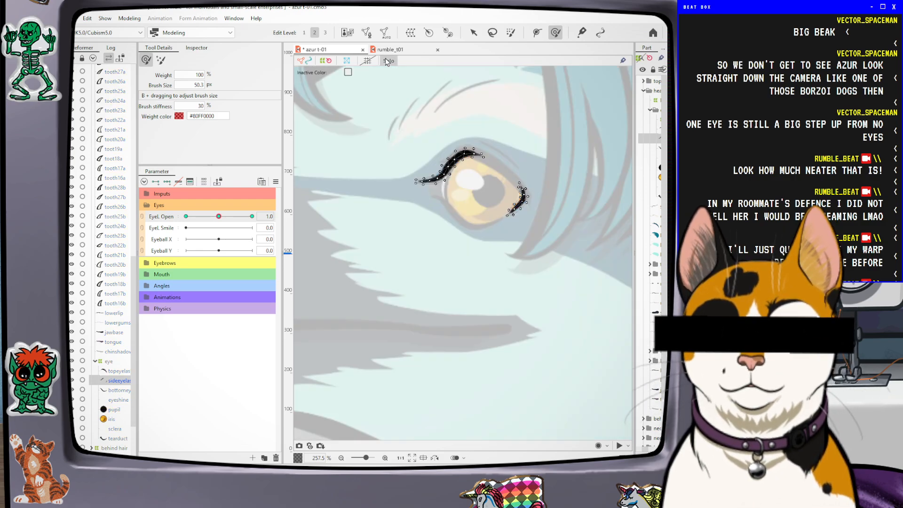
click(185, 217)
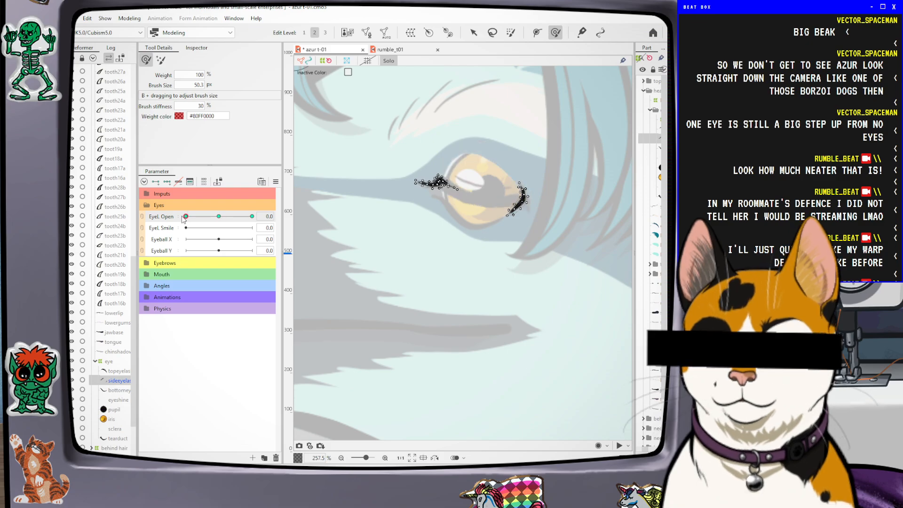
key(ctrl+z)
key(ctrl+z)
key(ctrl+z)
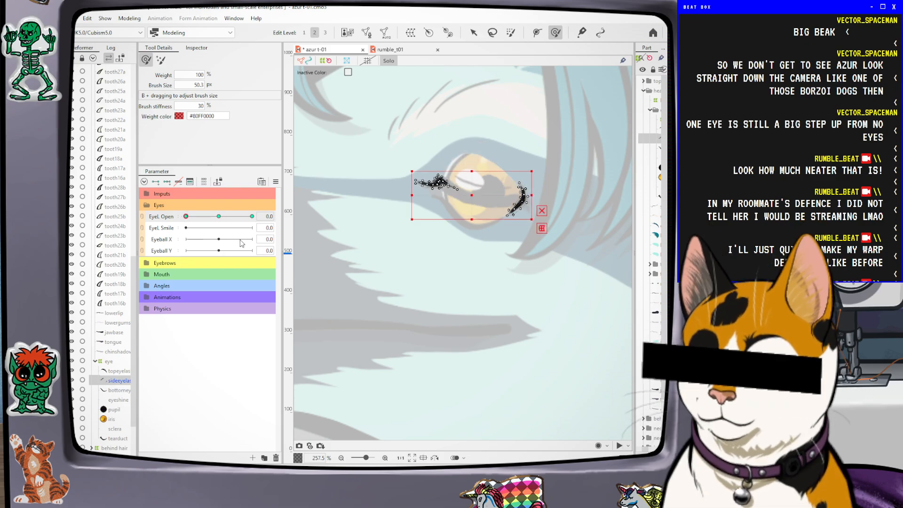
key(ctrl+z)
key(ctrl+z)
key(ctrl+z)
key(ctrl+z)
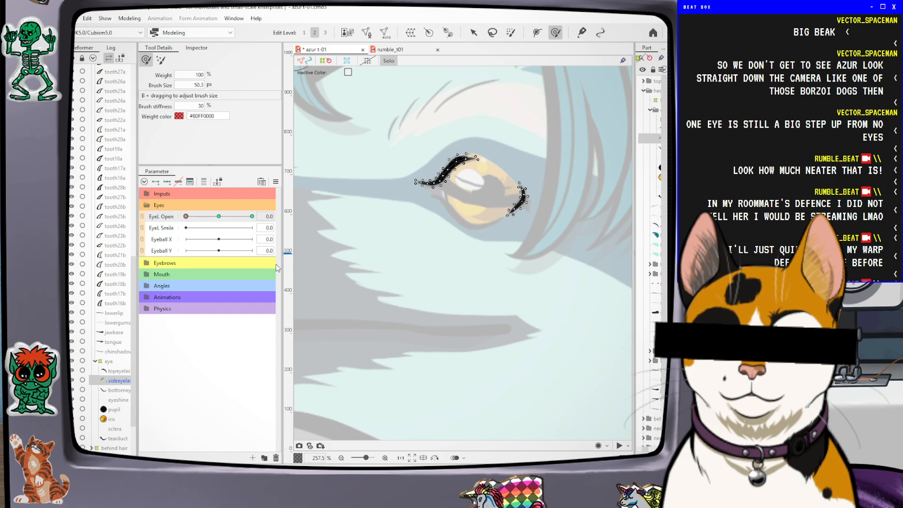
key(ctrl+z)
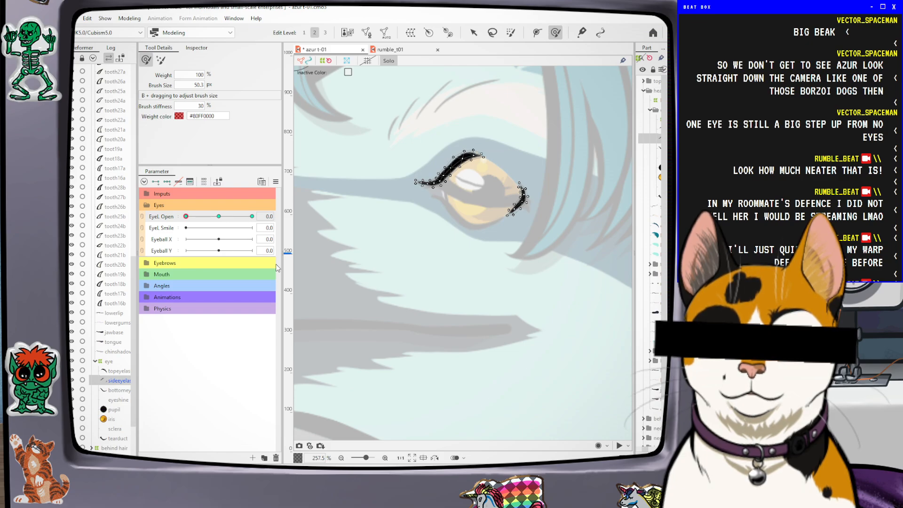
key(ctrl+z)
key(ctrl+z)
key(ctrl+z)
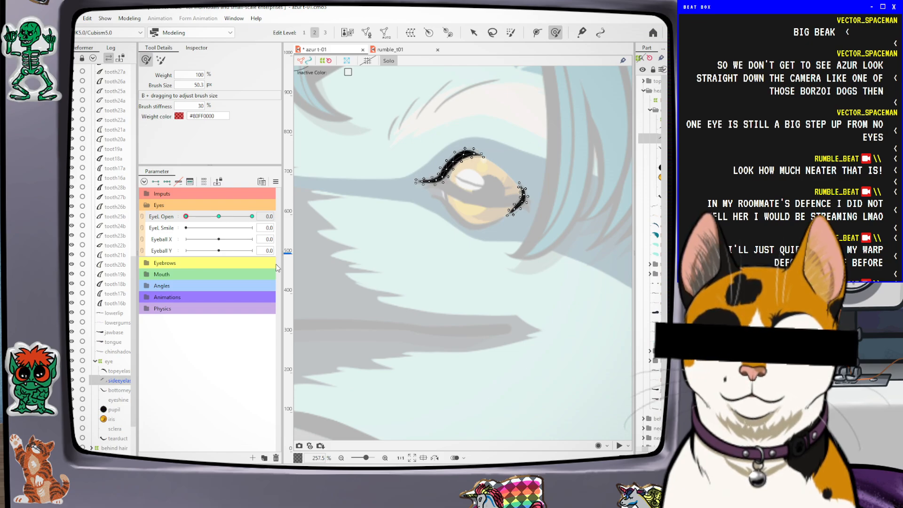
key(ctrl+z)
key(ctrl+z)
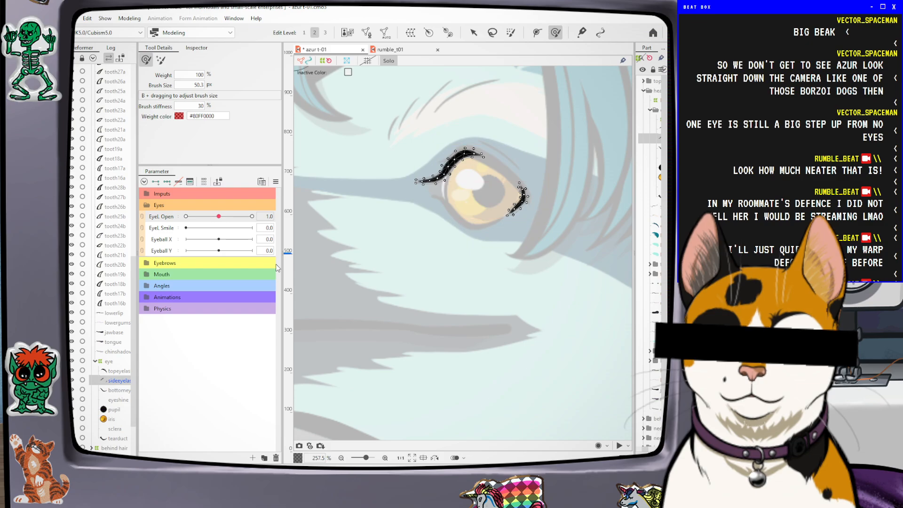
Add three EyeL Open keys to the side eyelash again and set EyeL Open to 0.0
click(198, 215)
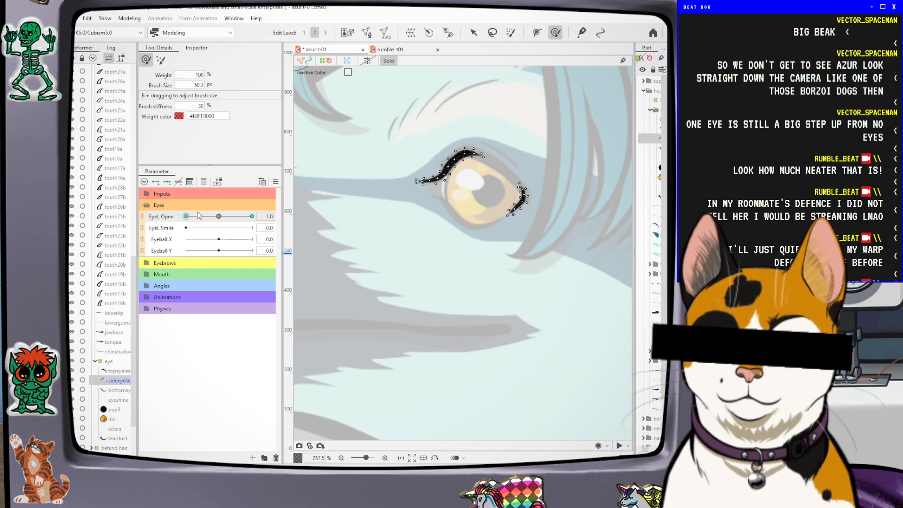
drag(218, 219, 158, 219)
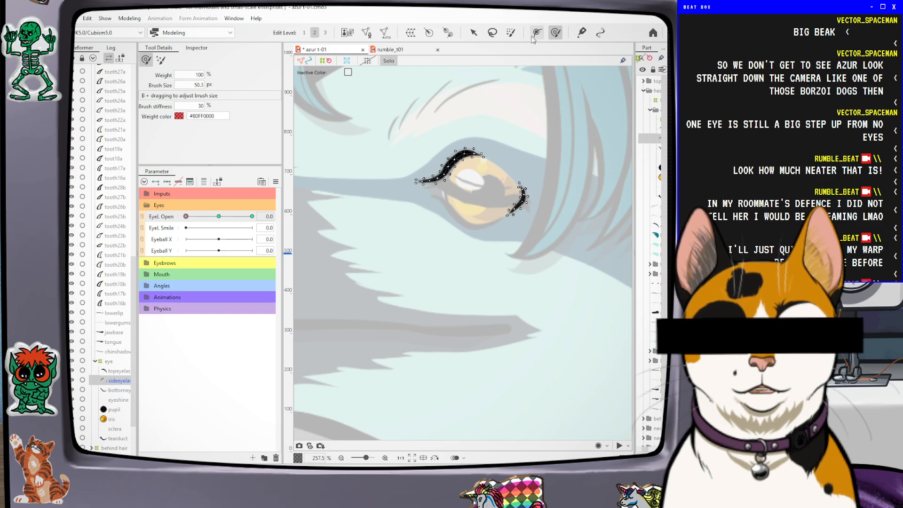
Lasso the upper vertices of the side eyelash and try to lower and squash them with the bounding box
click(494, 33)
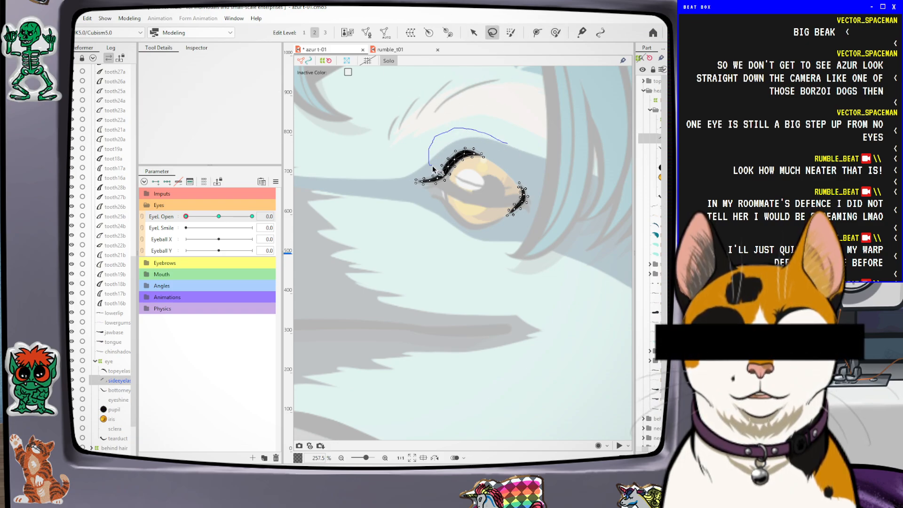
drag(497, 170, 498, 170)
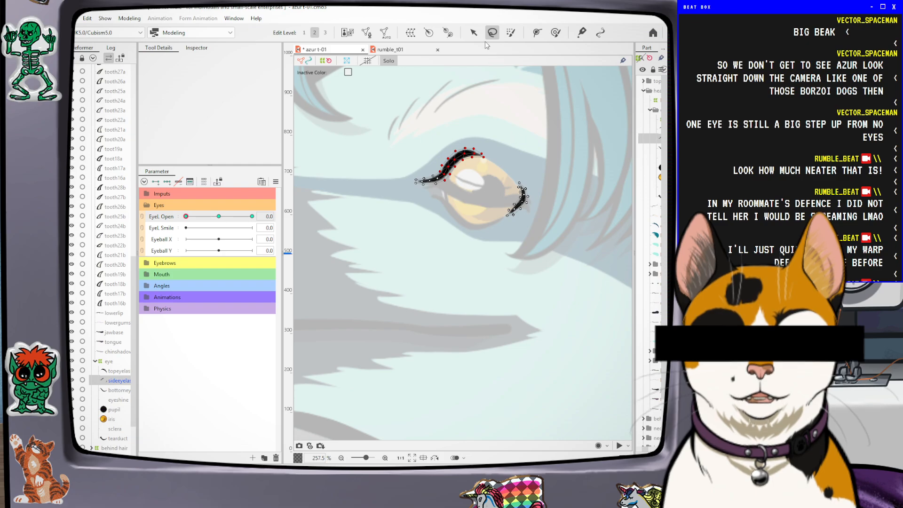
scroll(475, 98, down, 2)
scroll(475, 98, up, 2)
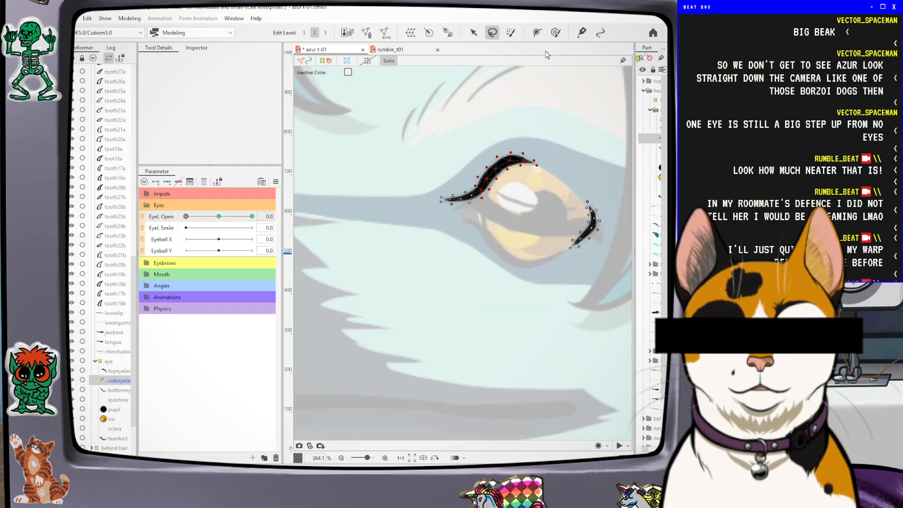
click(474, 34)
drag(510, 149, 495, 164)
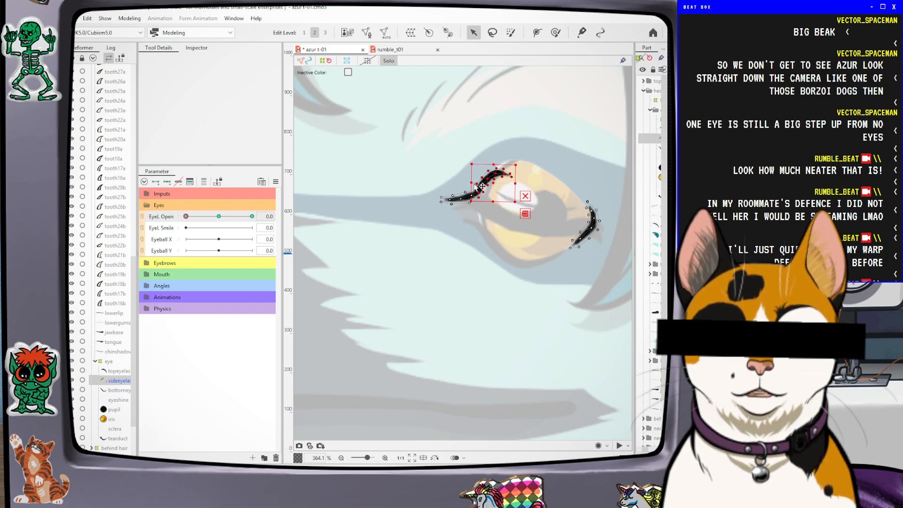
Undo the bounding-box reshaping of the side eyelash and restore its three EyeL Open keys
key(ctrl+z)
key(ctrl+z)
key(ctrl+z)
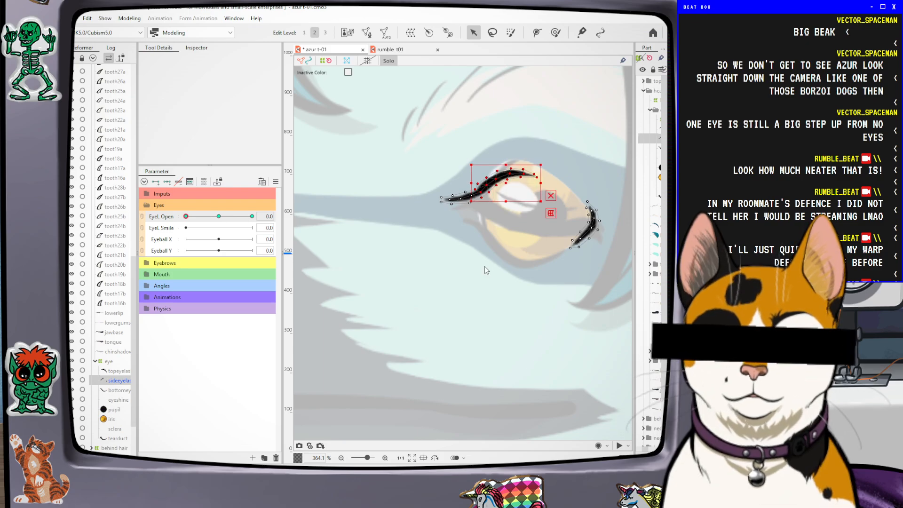
key(ctrl+z)
key(ctrl+z)
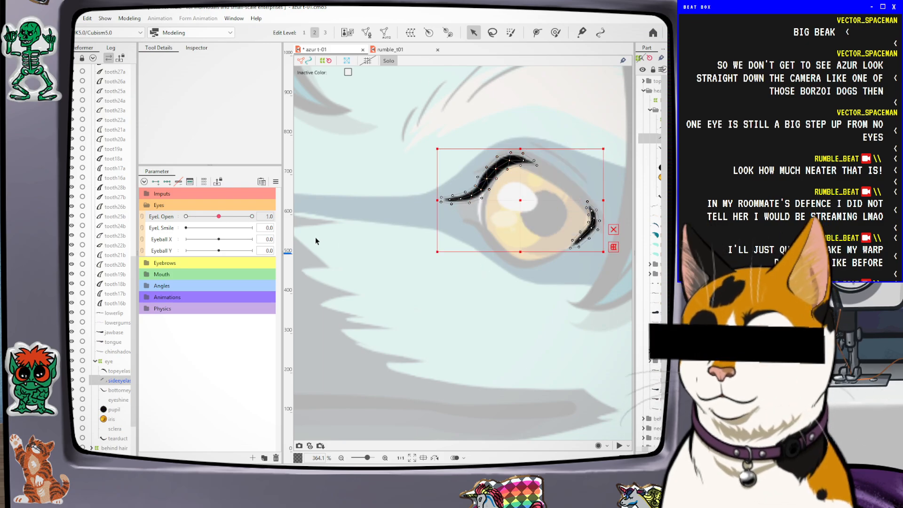
key(ctrl+y)
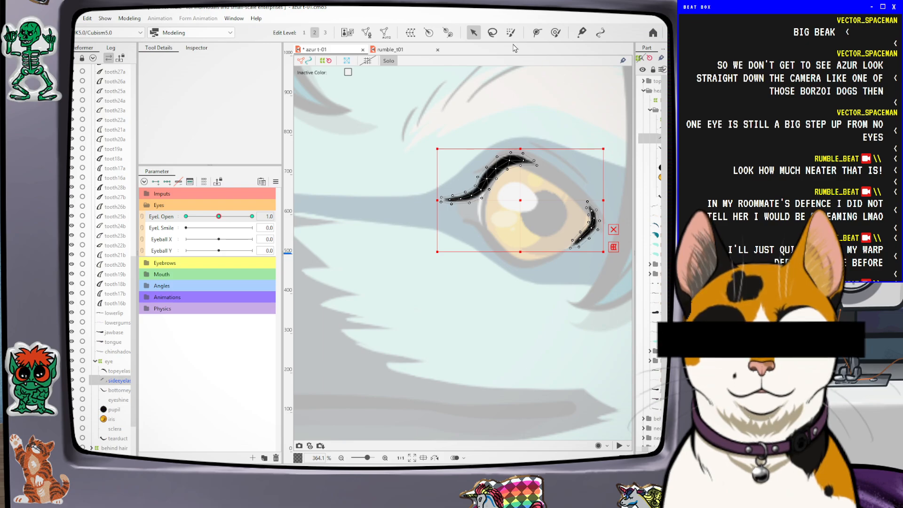
Lasso the upper eyelash vertices at EyeL Open 1.0 and try to transform them with the bounding box
click(494, 38)
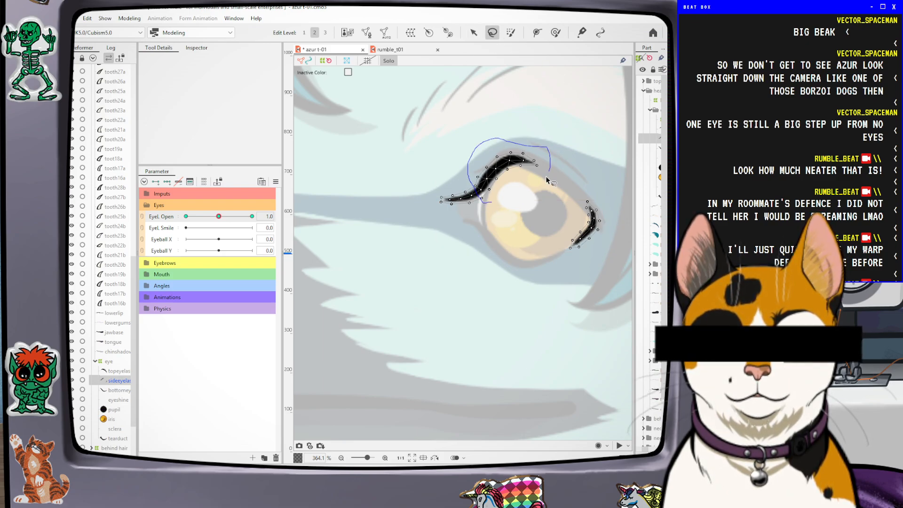
drag(488, 210, 485, 205)
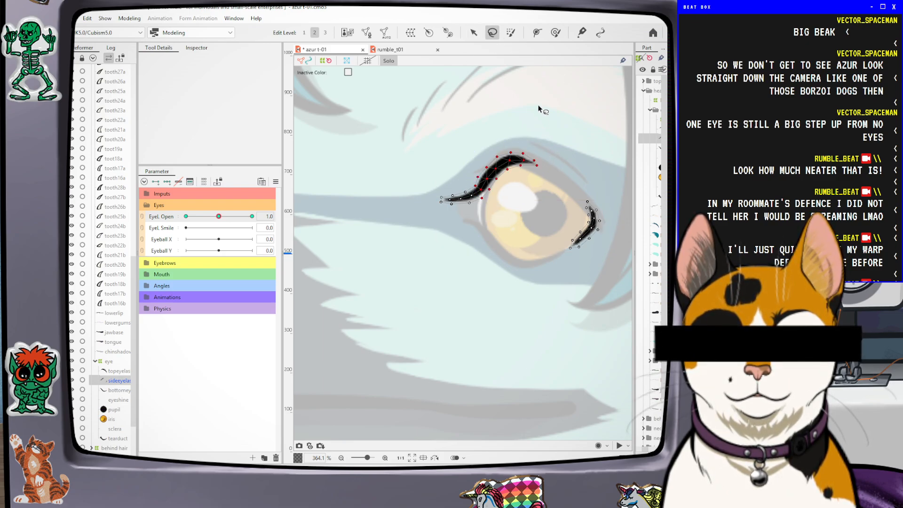
click(478, 33)
mouse_move(542, 150)
mouse_down()
mouse_move(529, 159)
mouse_move(530, 144)
mouse_move(497, 174)
mouse_move(525, 152)
mouse_move(516, 156)
mouse_move(582, 157)
mouse_move(548, 177)
mouse_move(549, 151)
mouse_move(538, 142)
mouse_up()
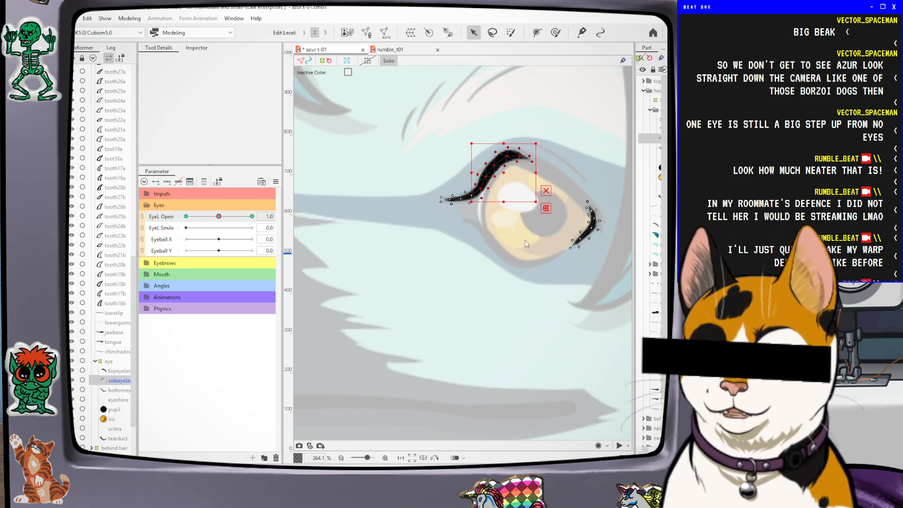
Undo the eyelash vertex transform made at EyeL Open 1.0
key(ctrl+z)
key(ctrl+z)
key(ctrl+z)
key(ctrl+z)
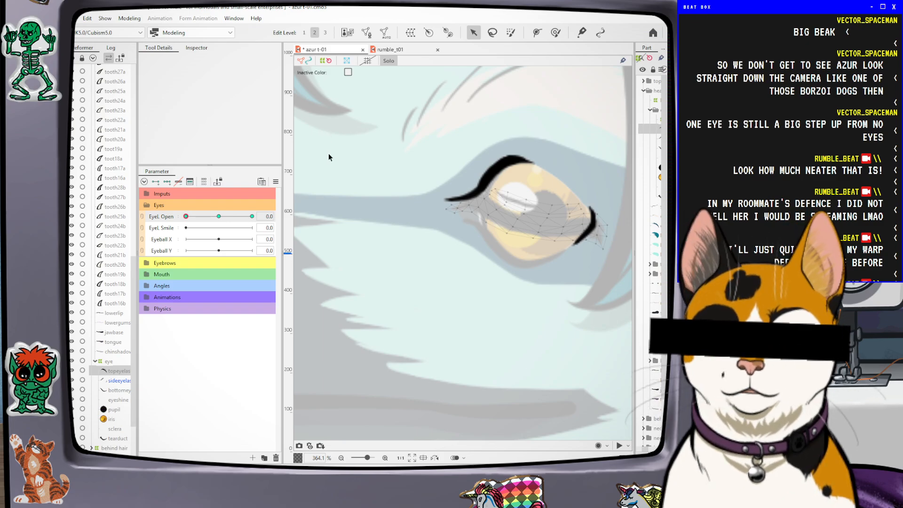
key(ctrl+z)
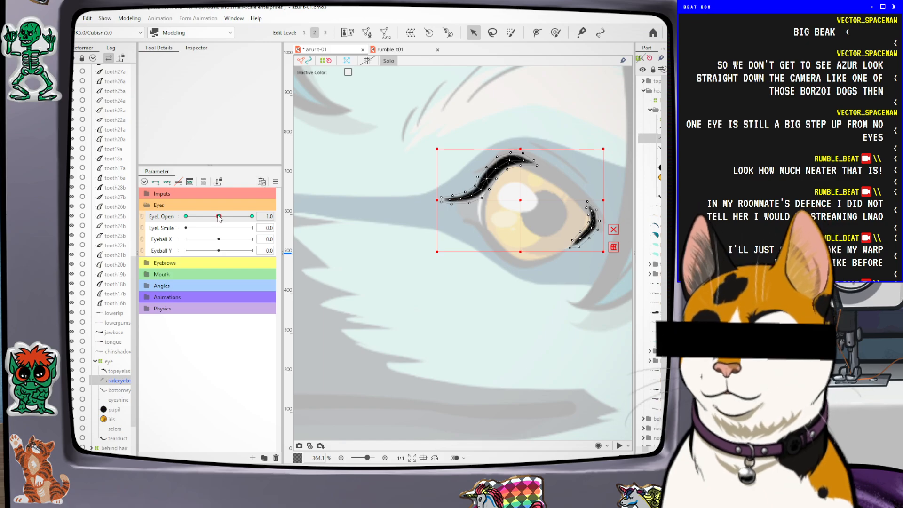
At EyeL Open 0.0, brush the upper part of the side eyelash down onto the closed lid line and exit Solo view
drag(218, 216, 153, 220)
click(555, 33)
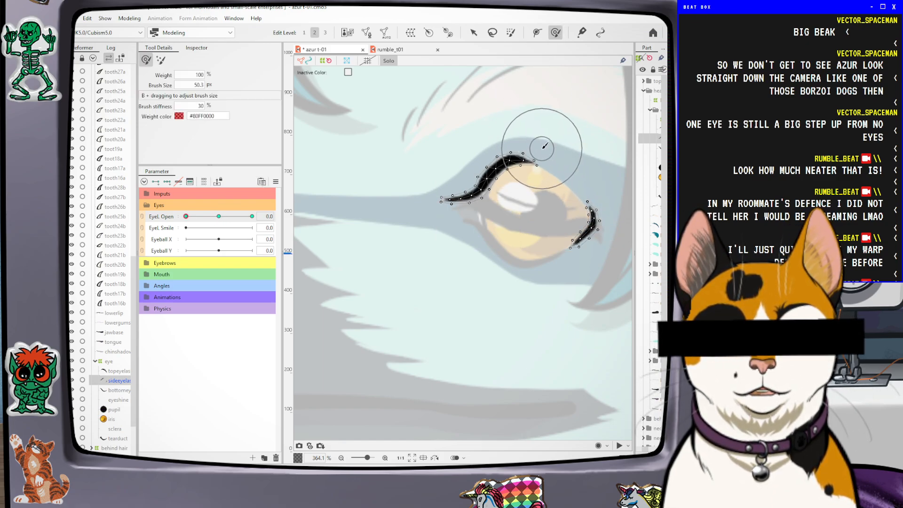
mouse_move(533, 147)
mouse_down()
mouse_move(490, 157)
mouse_move(520, 163)
mouse_move(505, 153)
mouse_move(516, 169)
mouse_move(492, 158)
mouse_move(489, 169)
mouse_move(523, 192)
mouse_move(502, 176)
mouse_move(515, 189)
mouse_up()
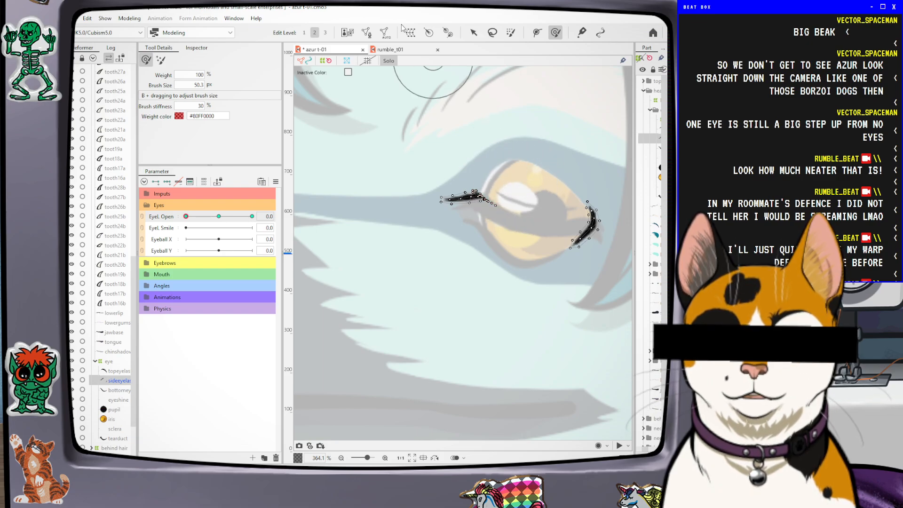
click(388, 60)
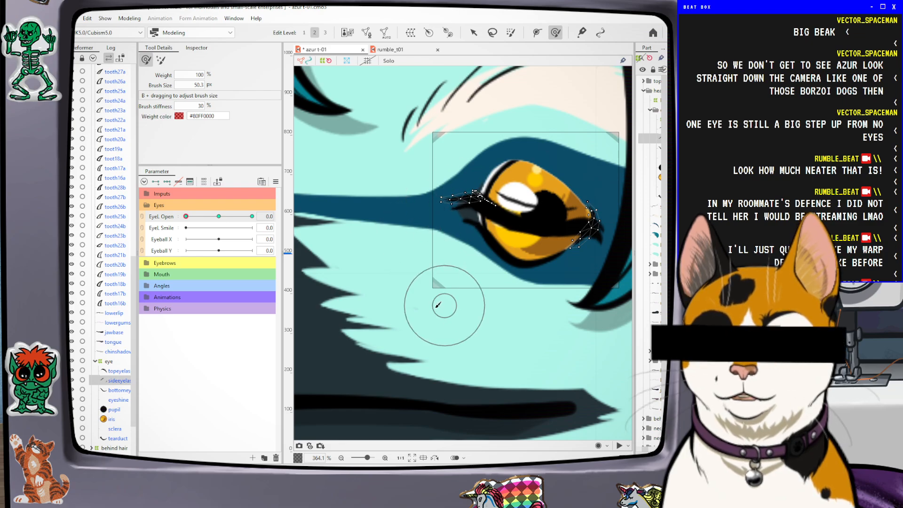
mouse_move(187, 218)
mouse_down()
mouse_move(233, 222)
mouse_move(188, 224)
mouse_move(209, 226)
mouse_move(175, 241)
mouse_move(231, 225)
mouse_move(188, 226)
mouse_move(233, 224)
mouse_move(188, 221)
mouse_move(238, 213)
mouse_move(185, 216)
mouse_up()
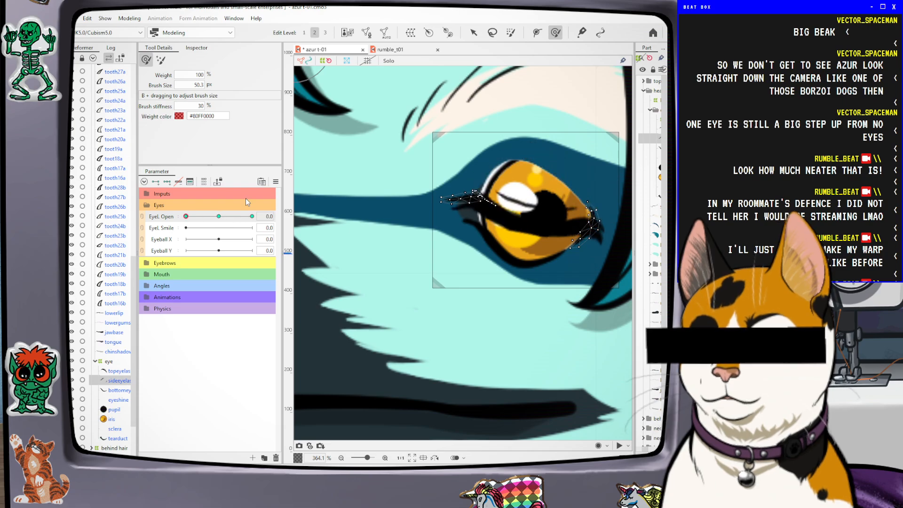
Isolate the side eyelash in Solo view, move EyeL Open from 0.0 to 1.0 to examine its motion, and exit Solo
click(389, 61)
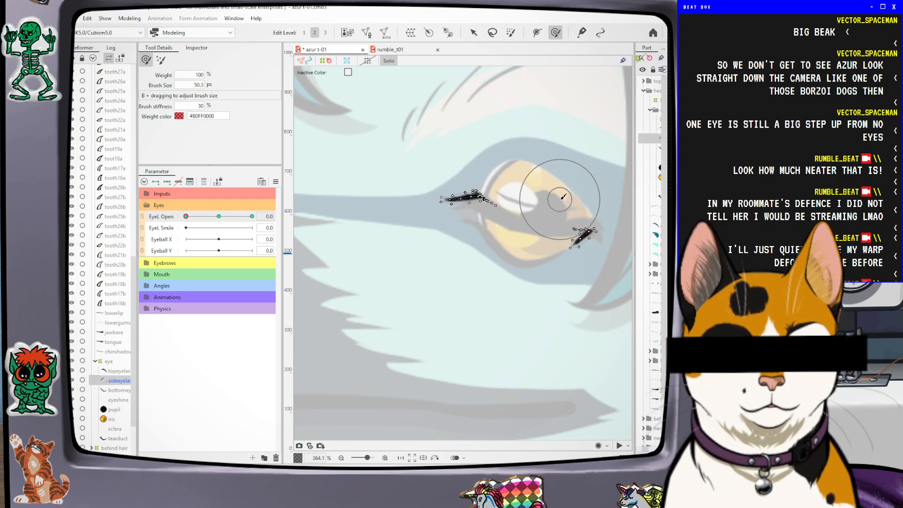
drag(186, 216, 206, 240)
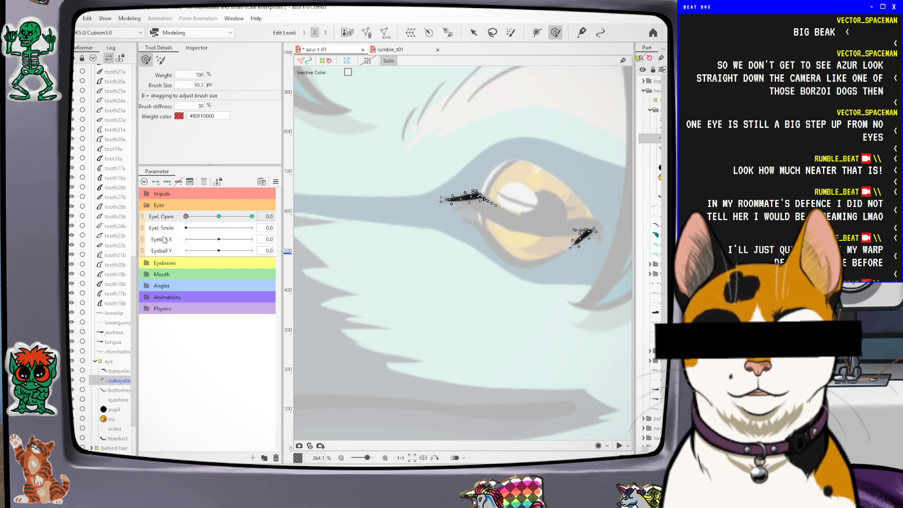
click(218, 218)
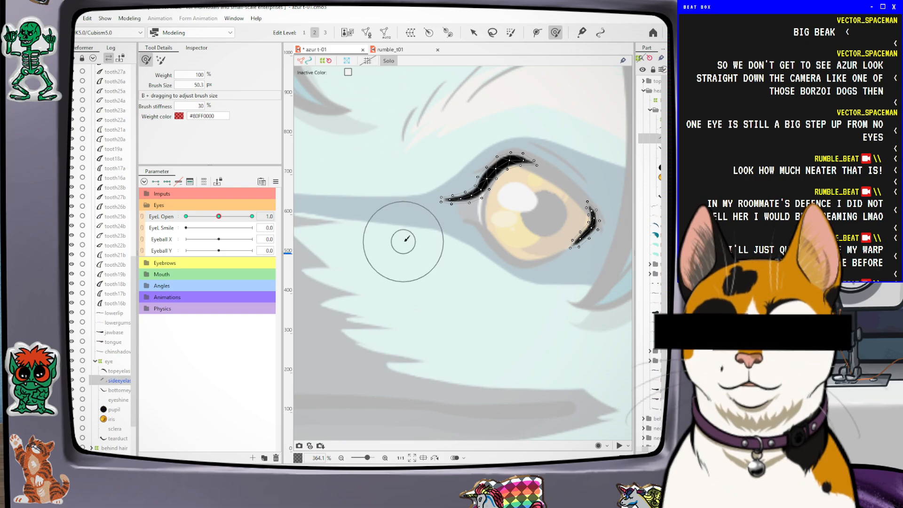
click(392, 62)
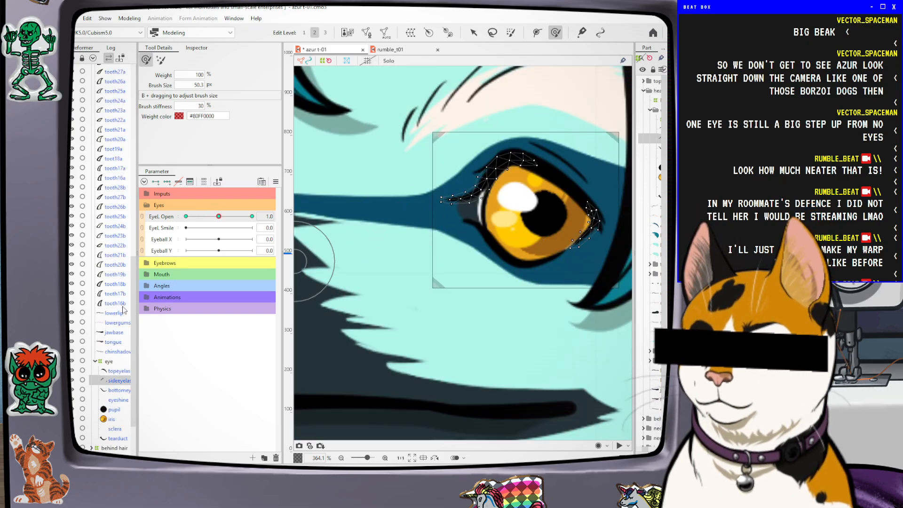
Add three EyeL Open keys to the bottom eyelash mesh and set the parameter to 0.0
click(117, 392)
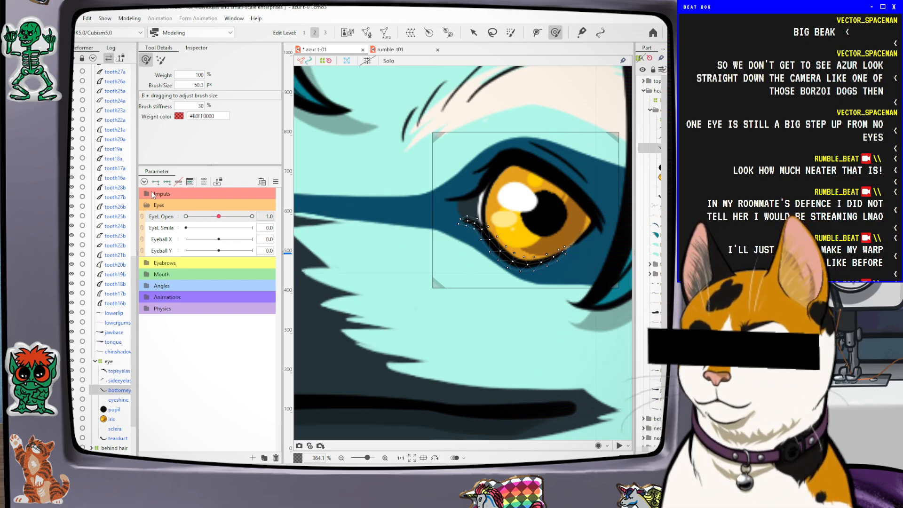
drag(215, 220, 186, 232)
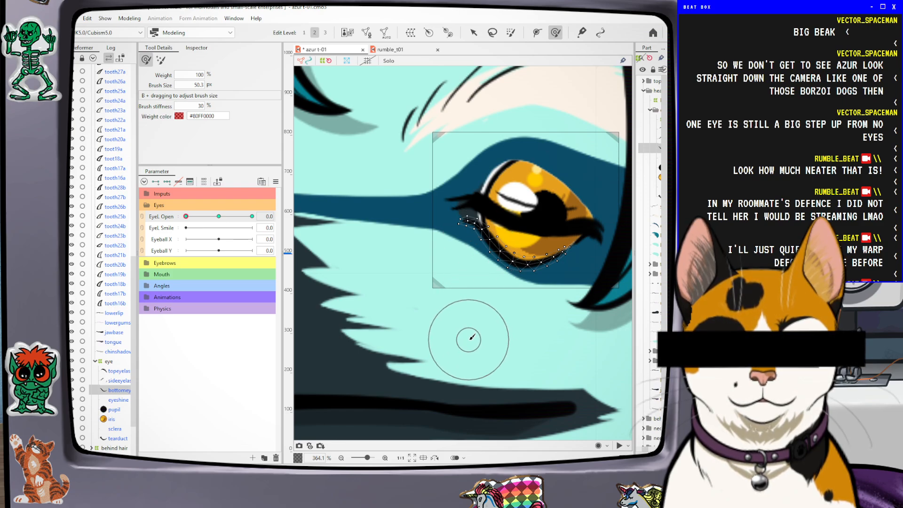
scroll(476, 323, down, 3)
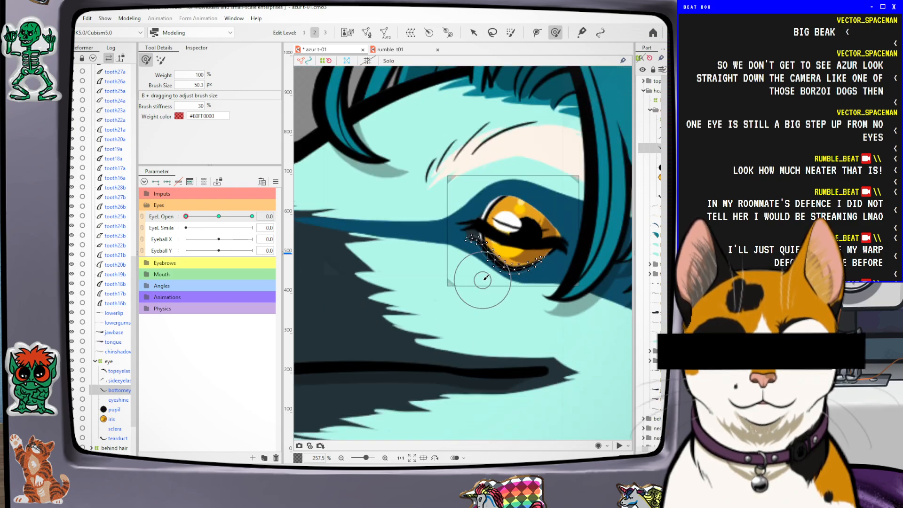
scroll(586, 305, up, 3)
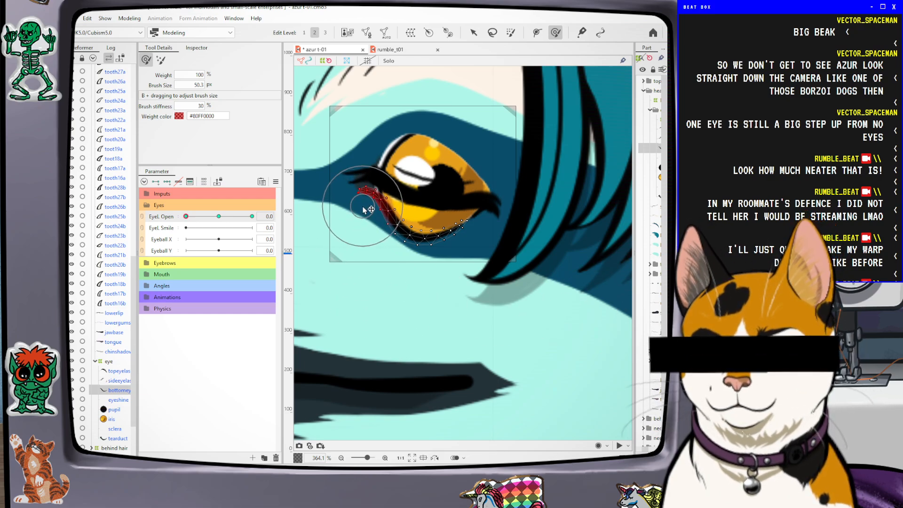
Brush the bottom eyelash up towards the closed lid line at EyeL Open 0.0 and undo the last strokes
mouse_move(390, 207)
mouse_down()
mouse_move(431, 240)
mouse_move(414, 233)
mouse_move(478, 226)
mouse_move(480, 216)
mouse_up()
mouse_move(411, 226)
mouse_down()
mouse_move(425, 210)
mouse_move(463, 222)
mouse_move(446, 214)
mouse_move(475, 209)
mouse_move(446, 205)
mouse_up()
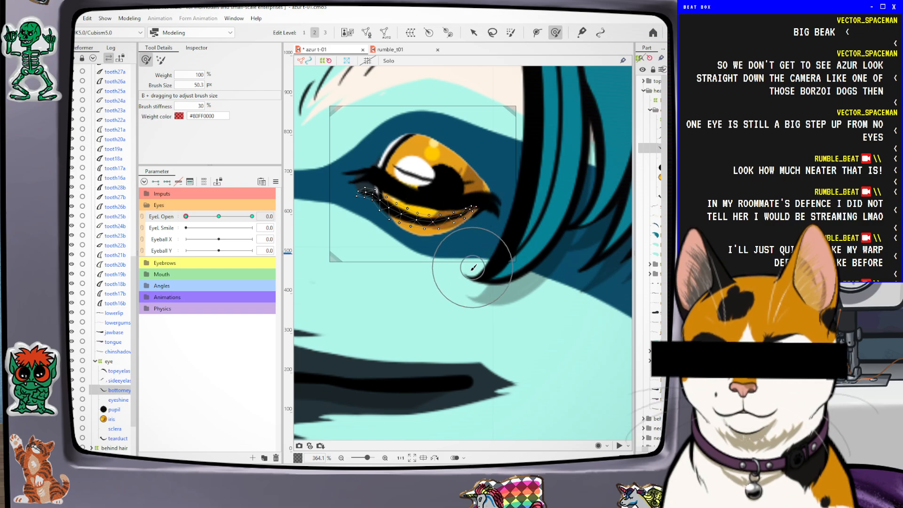
key(ctrl+z)
key(ctrl+z)
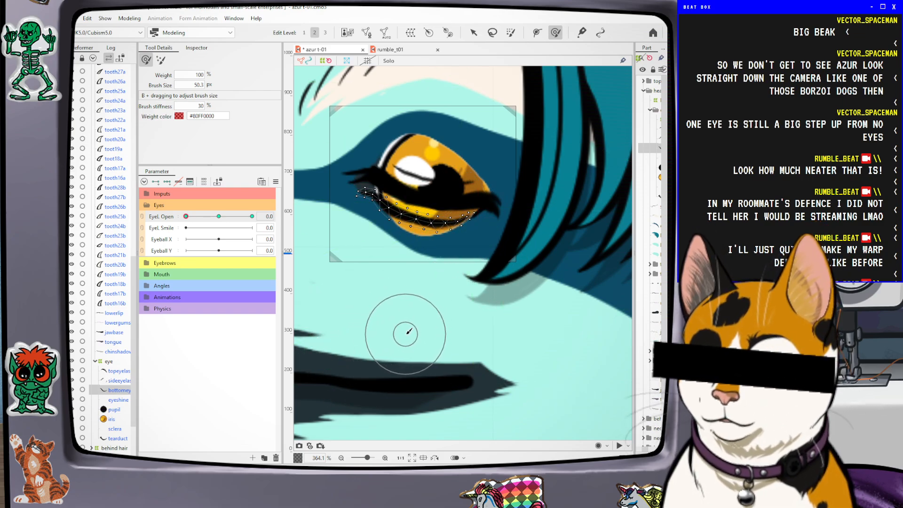
Enlarge the deform brush to 68.4 px and push the bottom eyelash, including both corners, up onto the closed lid line
key(b)
drag(428, 322, 464, 325)
mouse_move(458, 242)
mouse_down()
mouse_move(446, 219)
mouse_move(478, 203)
mouse_up()
drag(363, 201, 332, 183)
drag(389, 225, 436, 231)
drag(363, 221, 365, 216)
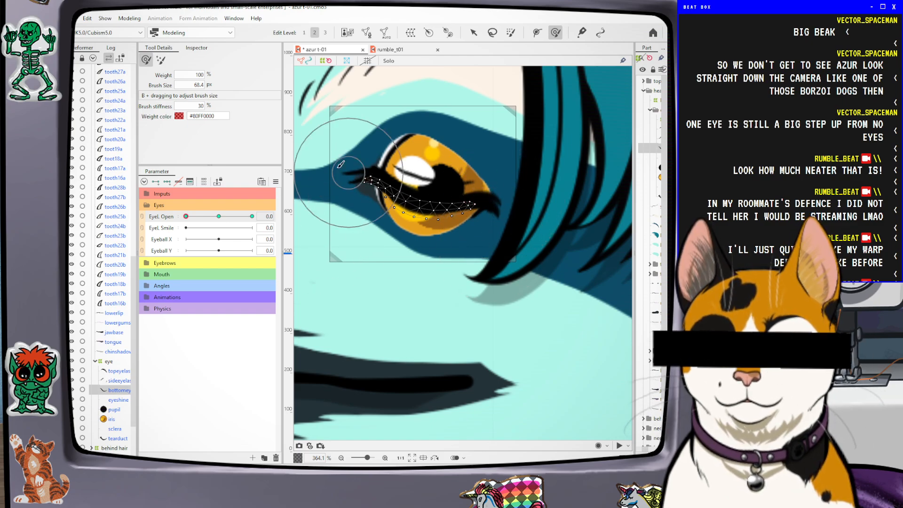
Examine the closed bottom eyelash with Solo view on and off, and move EyeL Open through its range to 1.0
click(388, 61)
click(389, 61)
click(389, 60)
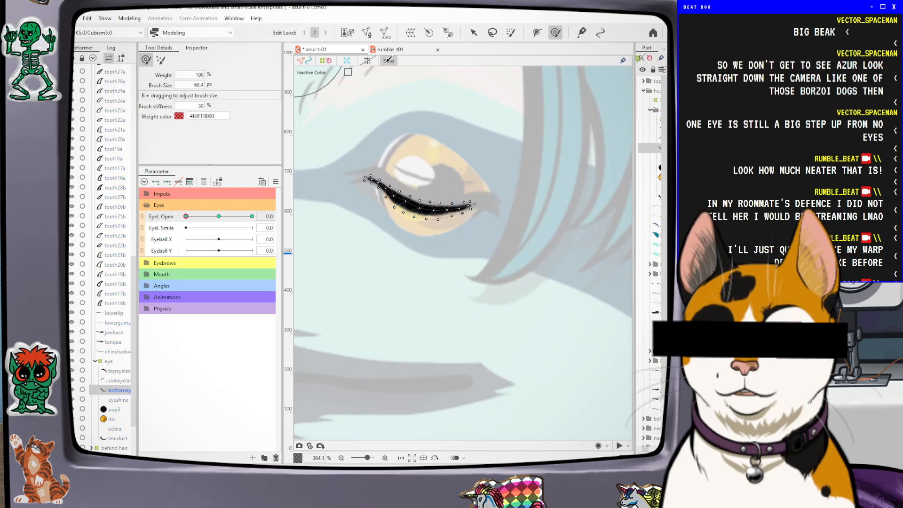
click(388, 61)
drag(185, 217, 166, 219)
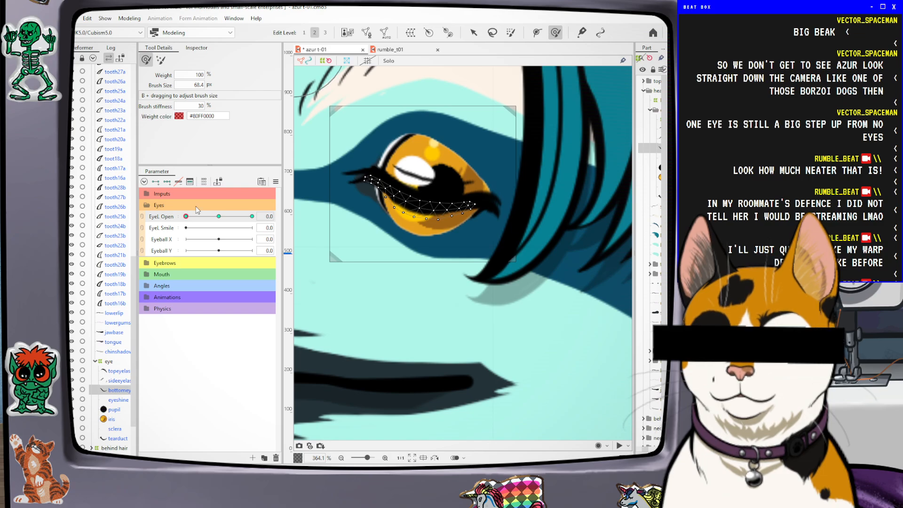
click(219, 218)
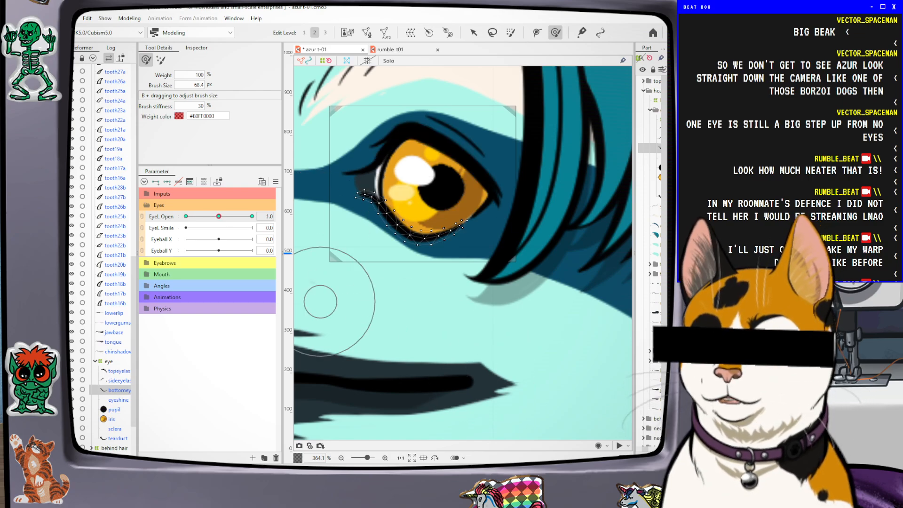
Select the tearduct mesh and add three keys to it on EyeL Open
drag(133, 362, 143, 384)
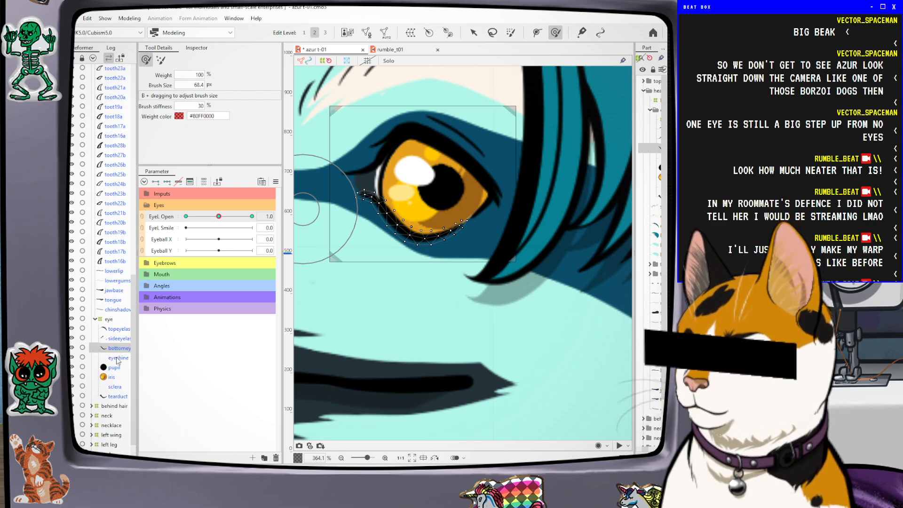
click(117, 396)
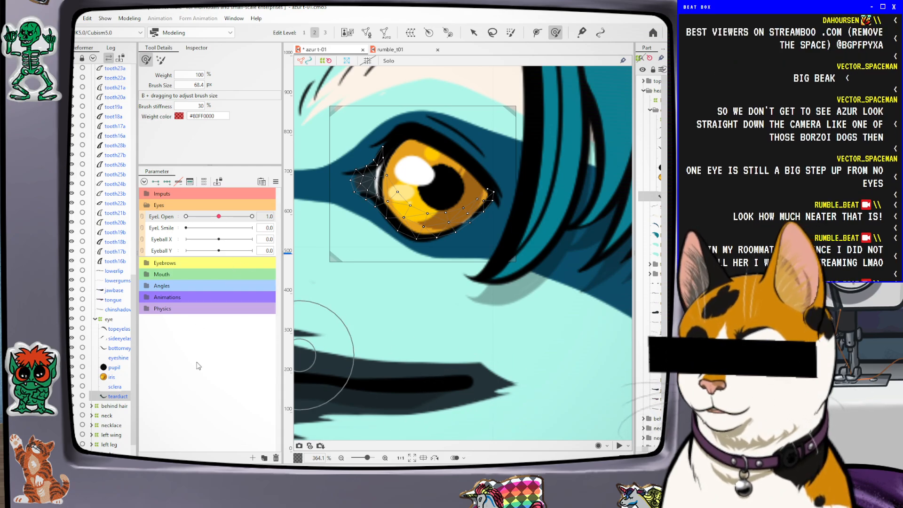
drag(132, 347, 134, 363)
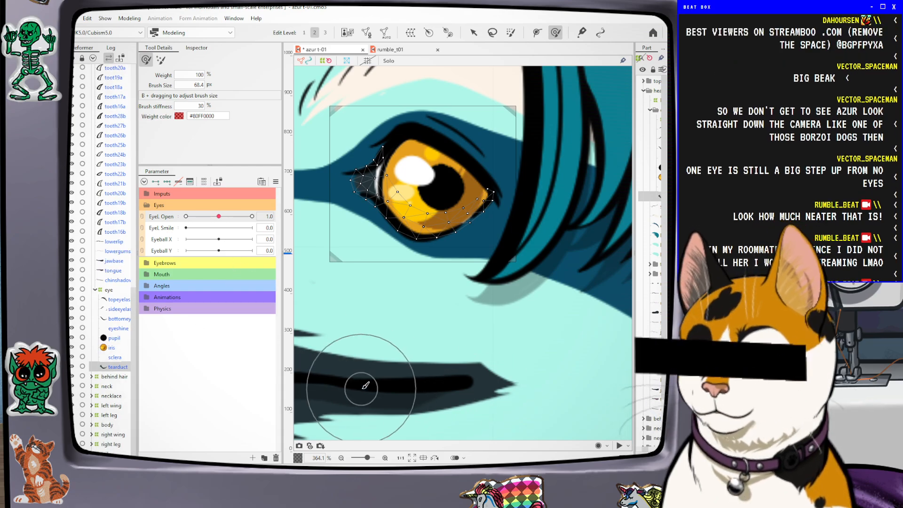
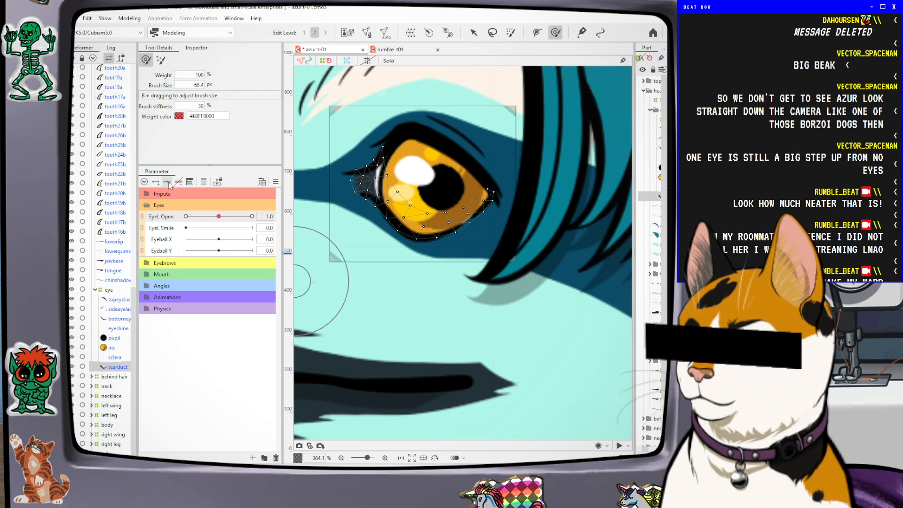
click(168, 182)
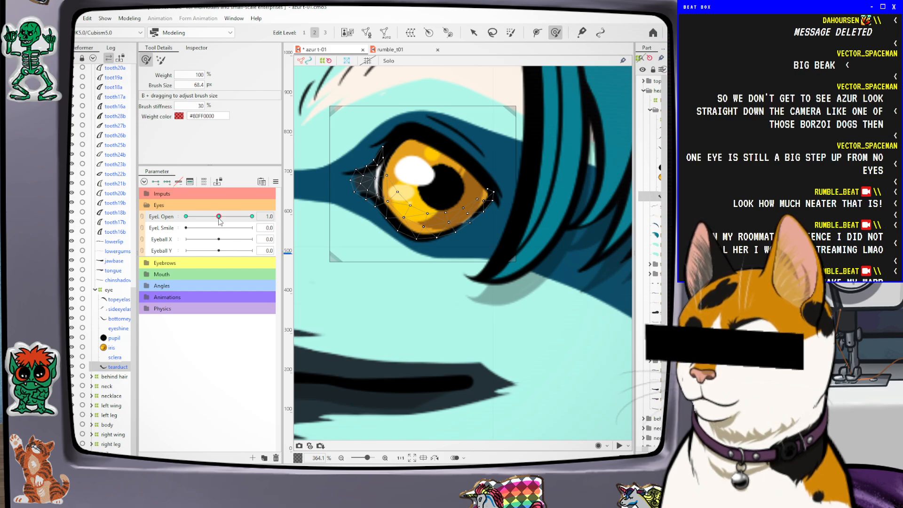
At EyeL Open 0.0, brush the tearduct mesh's upper and lower edges onto the closed lid line, and return the parameter to 1.0
drag(219, 217, 186, 216)
drag(385, 118, 385, 130)
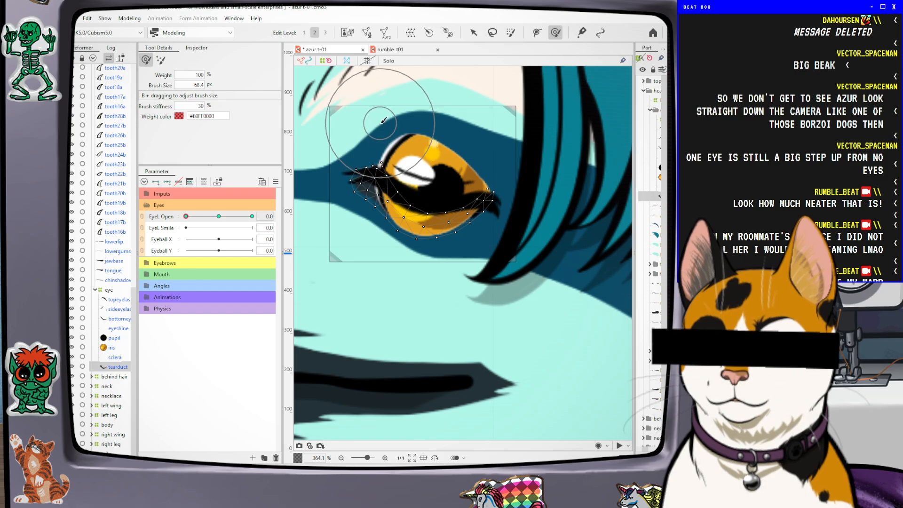
mouse_move(378, 234)
mouse_down()
mouse_move(354, 230)
mouse_move(371, 231)
mouse_move(363, 220)
mouse_move(393, 220)
mouse_move(409, 235)
mouse_move(473, 219)
mouse_move(484, 228)
mouse_up()
drag(518, 167, 510, 171)
drag(424, 223, 431, 221)
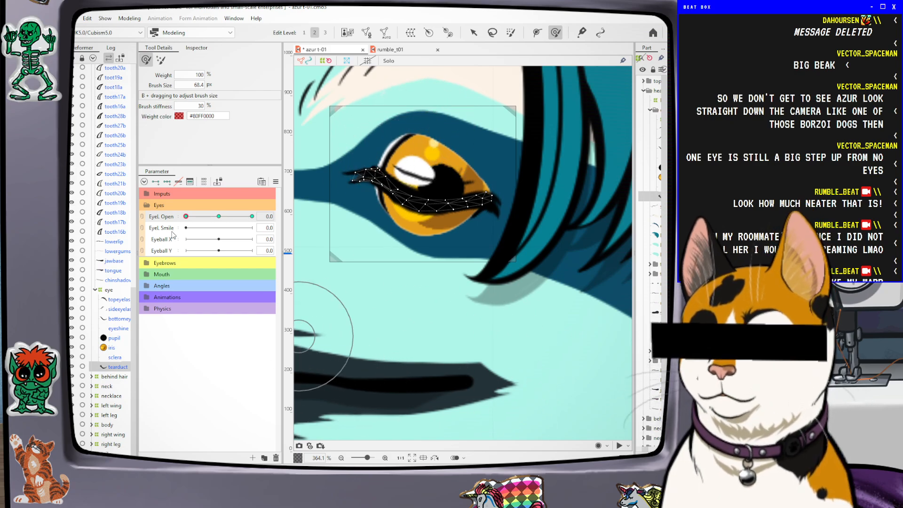
mouse_move(186, 217)
mouse_down()
mouse_move(215, 215)
mouse_move(161, 205)
mouse_move(207, 196)
mouse_move(217, 203)
mouse_move(179, 210)
mouse_up()
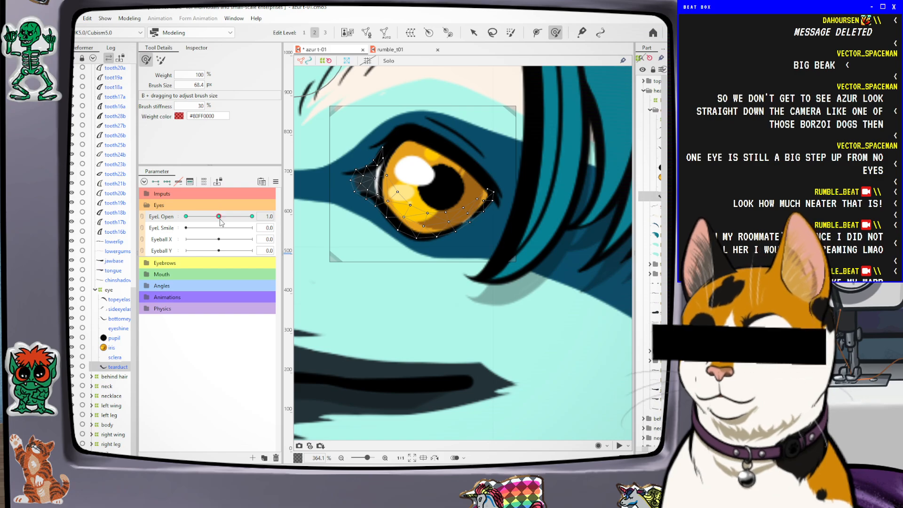
Add three EyeL Open keys to the sclera mesh and, at 0.0, brush its upper edge down to the closed lid line
click(118, 359)
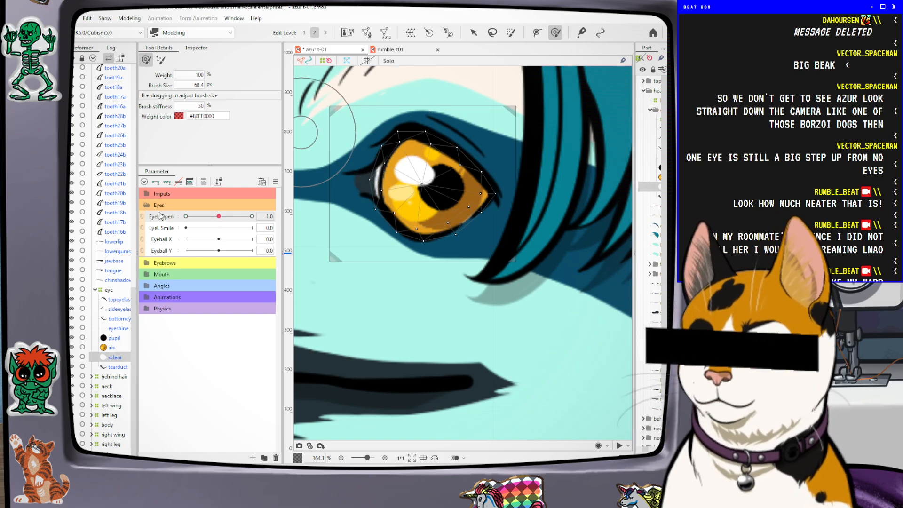
drag(219, 224, 174, 228)
drag(417, 126, 417, 141)
mouse_move(472, 143)
mouse_down()
mouse_move(469, 152)
mouse_move(396, 134)
mouse_move(418, 163)
mouse_up()
mouse_move(453, 151)
mouse_down()
mouse_move(465, 155)
mouse_move(430, 159)
mouse_up()
mouse_move(407, 128)
mouse_down()
mouse_move(410, 159)
mouse_move(440, 166)
mouse_up()
drag(459, 156, 456, 161)
drag(460, 148, 448, 160)
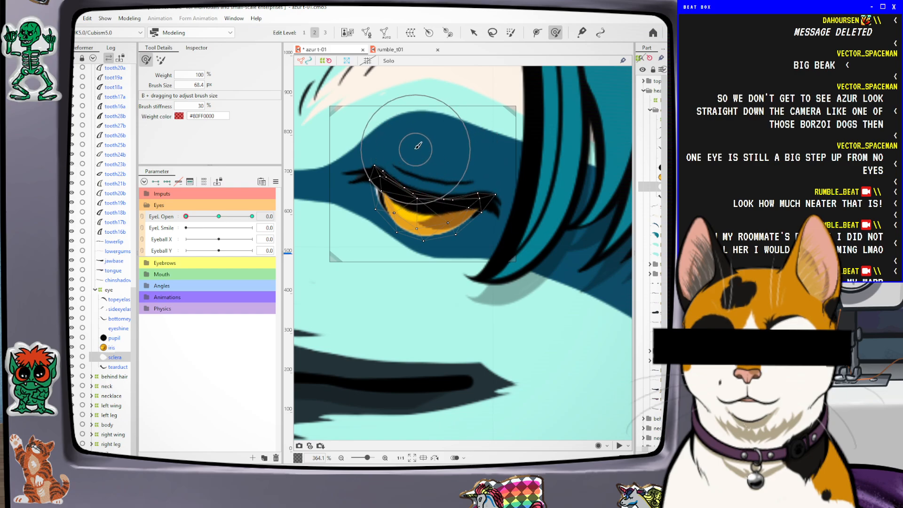
Brush the sclera's lower edge up behind the closed lid line at EyeL Open 0.0, and move the parameter back to the open-eye position
mouse_move(350, 245)
mouse_down()
mouse_move(365, 231)
mouse_move(362, 215)
mouse_up()
mouse_move(380, 246)
mouse_down()
mouse_move(380, 228)
mouse_move(349, 212)
mouse_move(417, 249)
mouse_move(417, 235)
mouse_move(459, 255)
mouse_move(463, 240)
mouse_move(492, 243)
mouse_up()
drag(421, 257, 422, 245)
drag(352, 231, 361, 217)
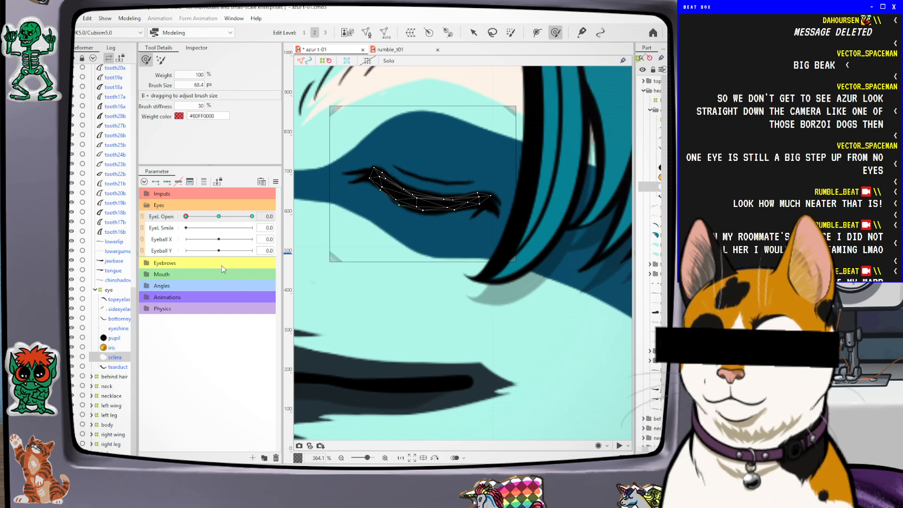
drag(189, 221, 176, 205)
click(219, 216)
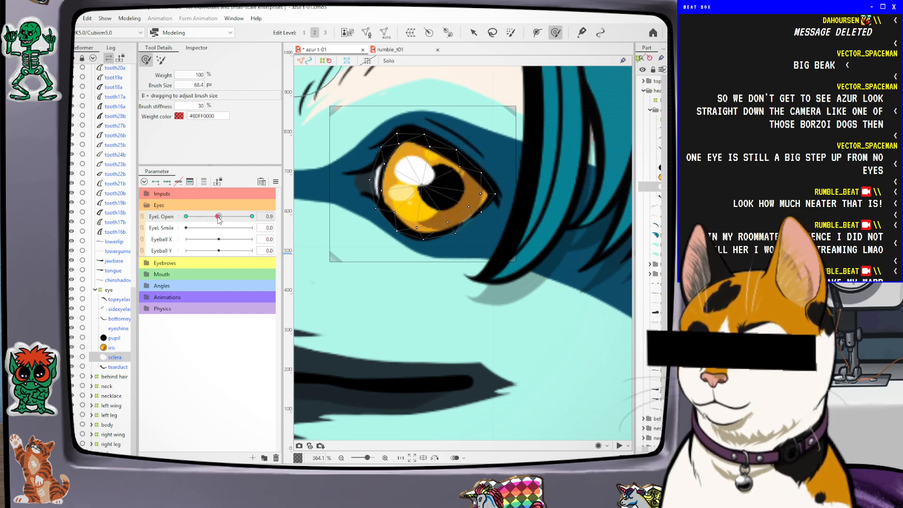
Select the side eyelashes mesh and move EyeL Open to 0.0 and back to 1.0 to review the blink
click(116, 311)
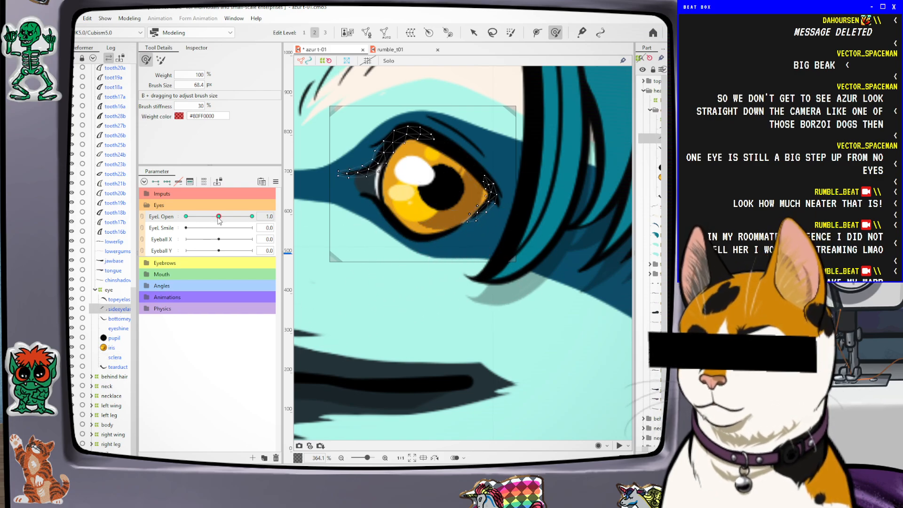
drag(218, 219, 186, 216)
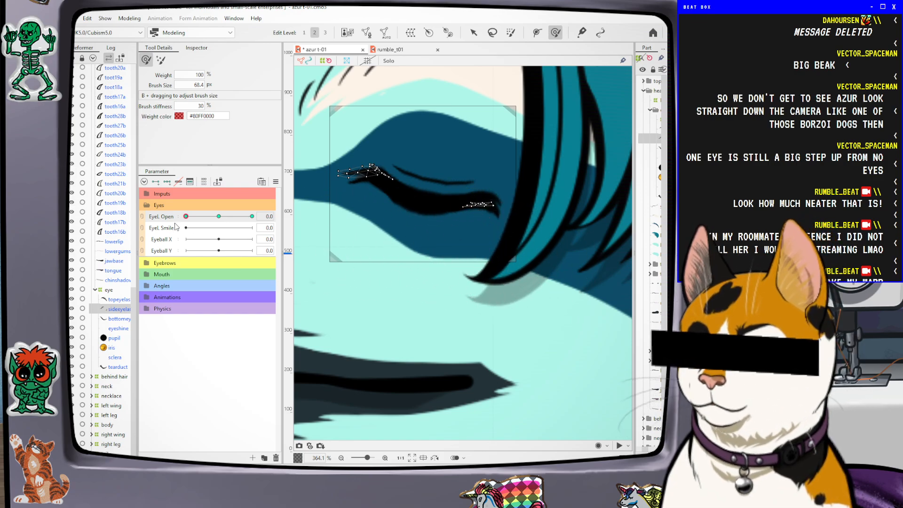
drag(186, 217, 222, 221)
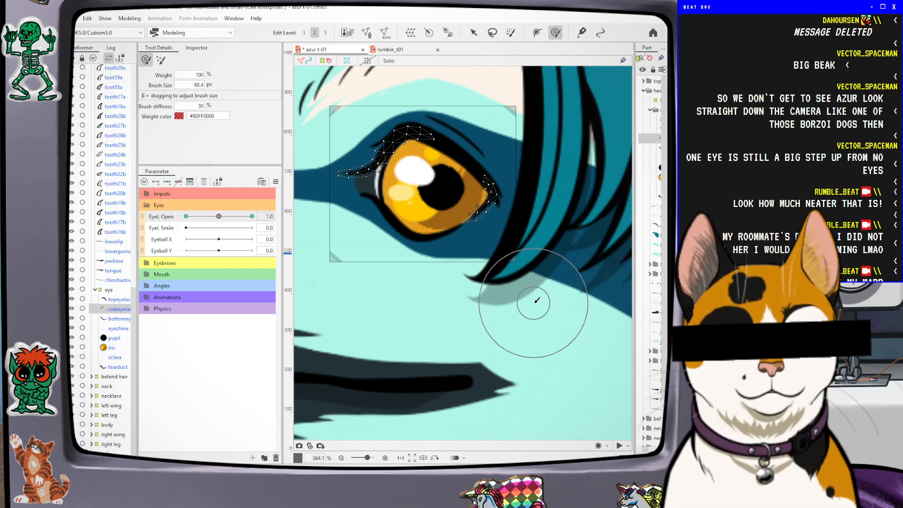
Widen the deformer and mesh list so the full mesh names fit
drag(134, 332, 148, 308)
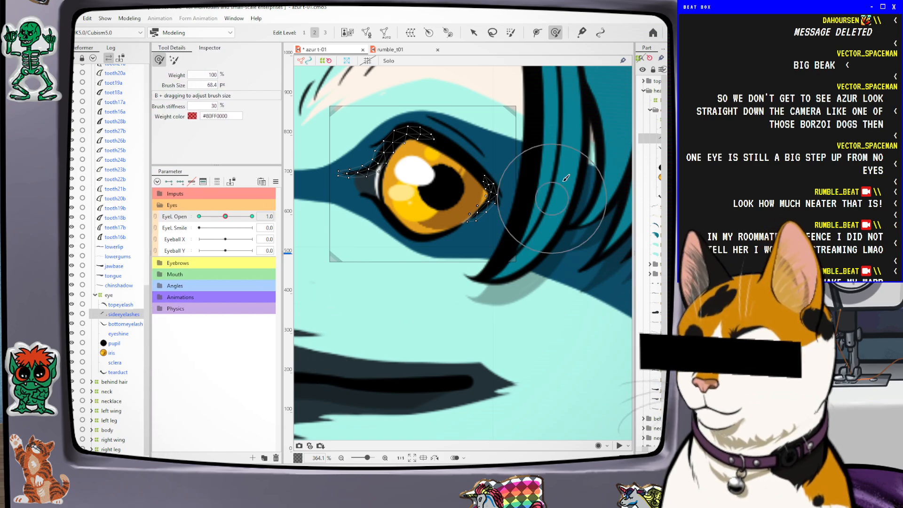
scroll(603, 169, down, 2)
scroll(595, 185, up, 2)
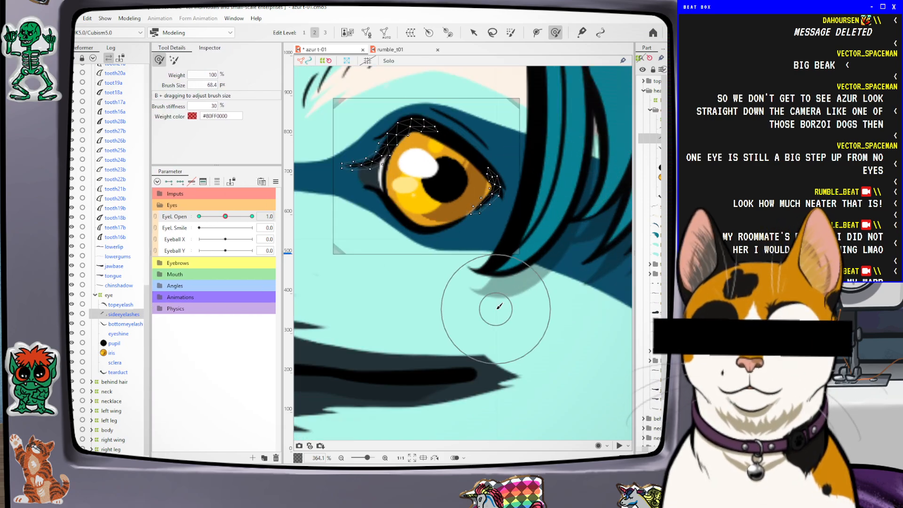
scroll(463, 296, down, 2)
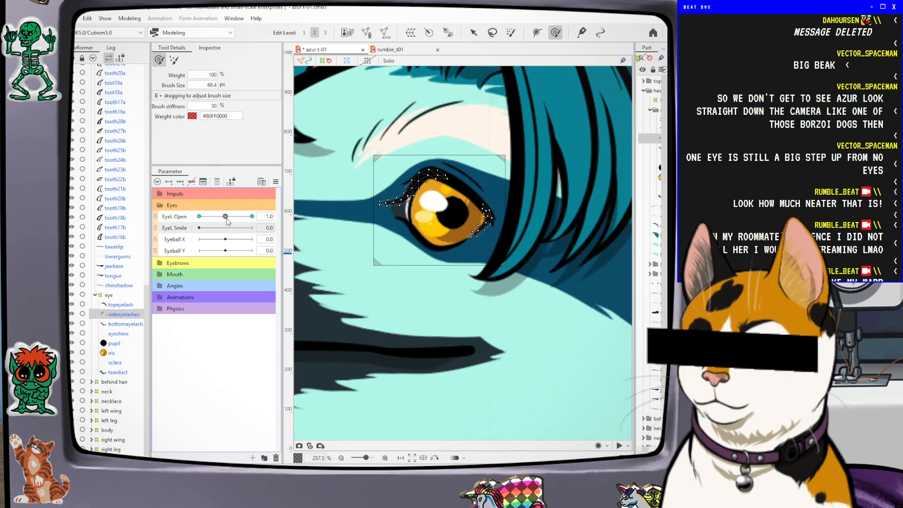
Set EyeL Open to 2.0 and brush the top eyelash mesh upward for the wide-open pose
drag(227, 221, 252, 218)
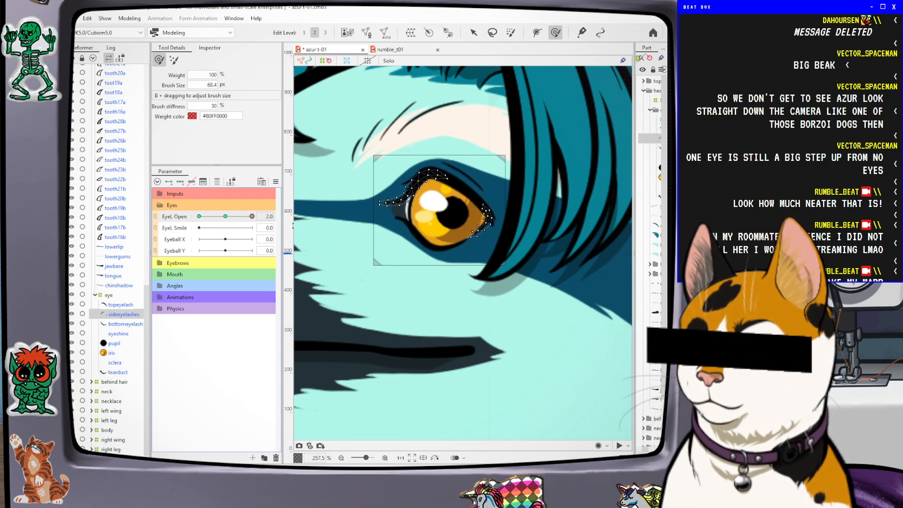
click(116, 304)
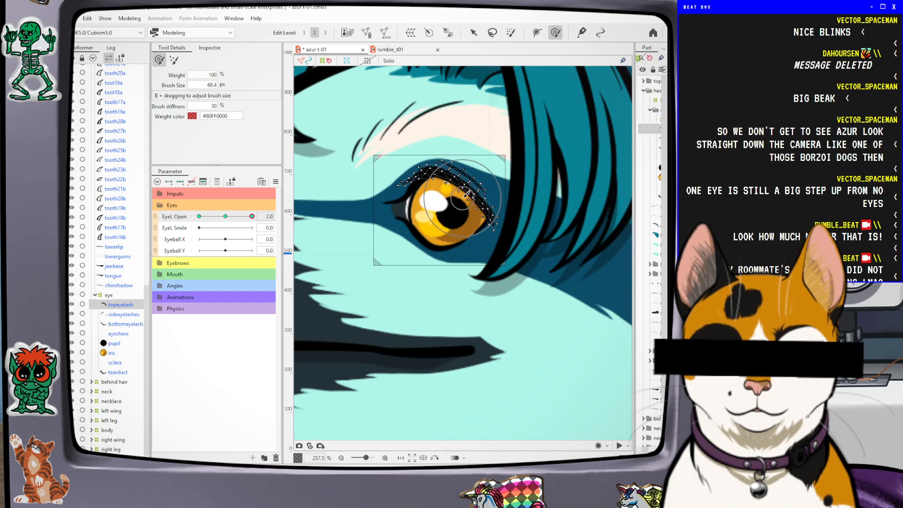
click(479, 180)
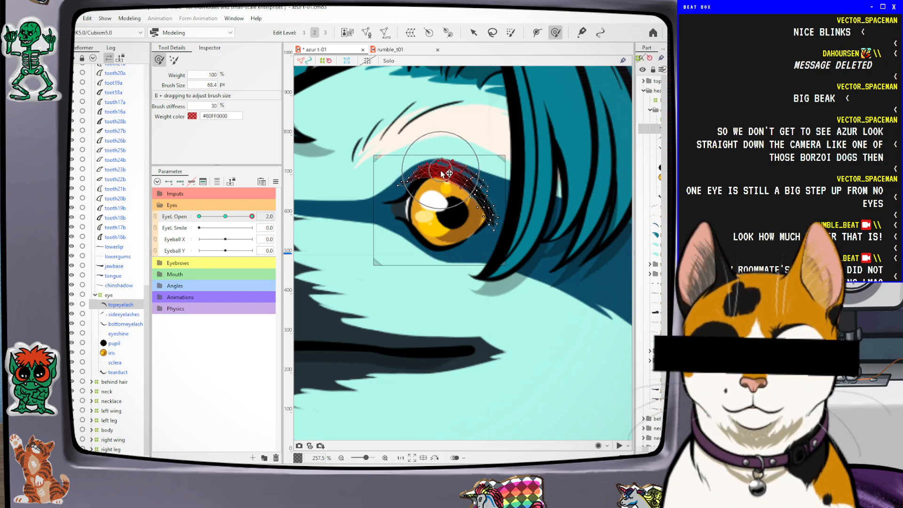
drag(441, 169, 440, 167)
drag(422, 178, 433, 175)
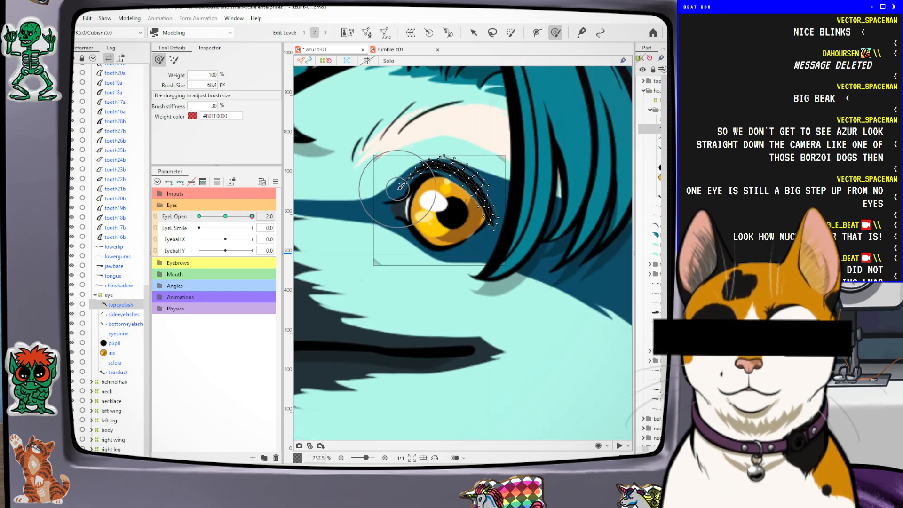
At EyeL Open 2.0, brush the side eyelashes mesh up along the raised lid and adjust its lower outer-corner lashes
scroll(412, 192, up, 2)
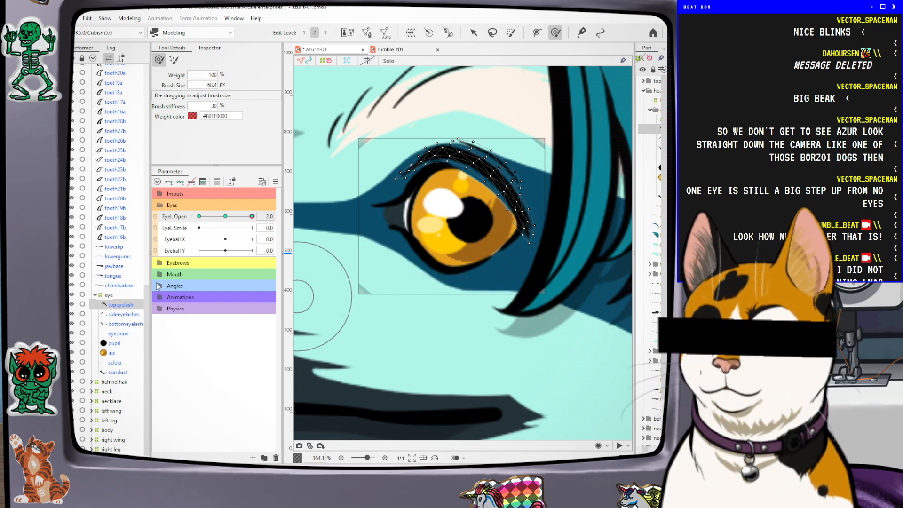
click(118, 315)
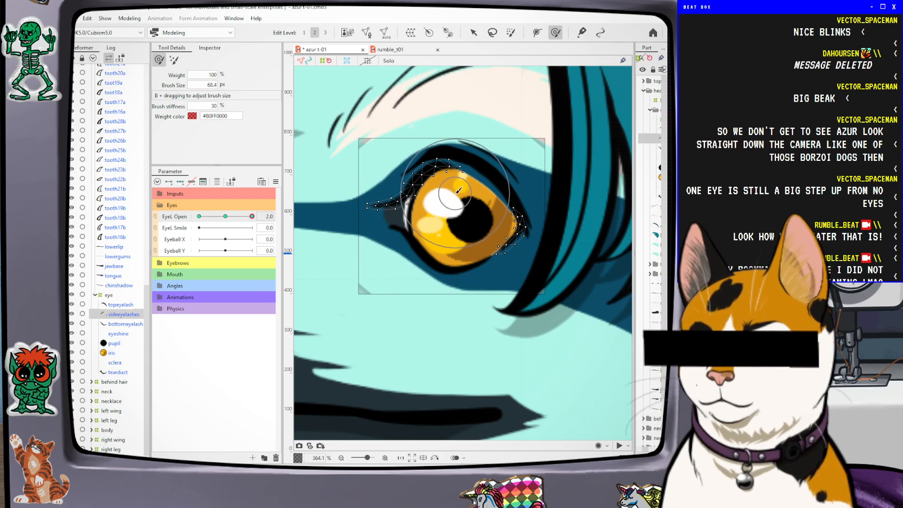
mouse_move(450, 185)
mouse_down()
mouse_move(462, 182)
mouse_move(438, 125)
mouse_up()
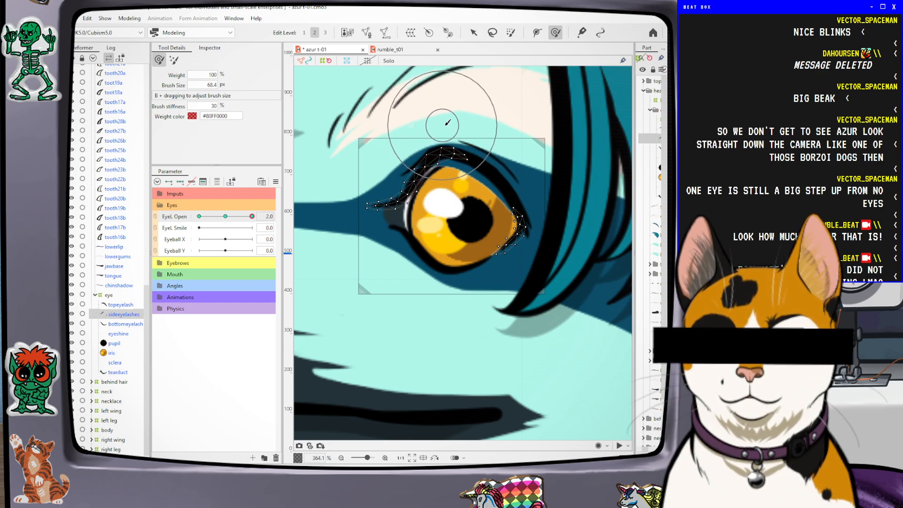
drag(252, 217, 284, 201)
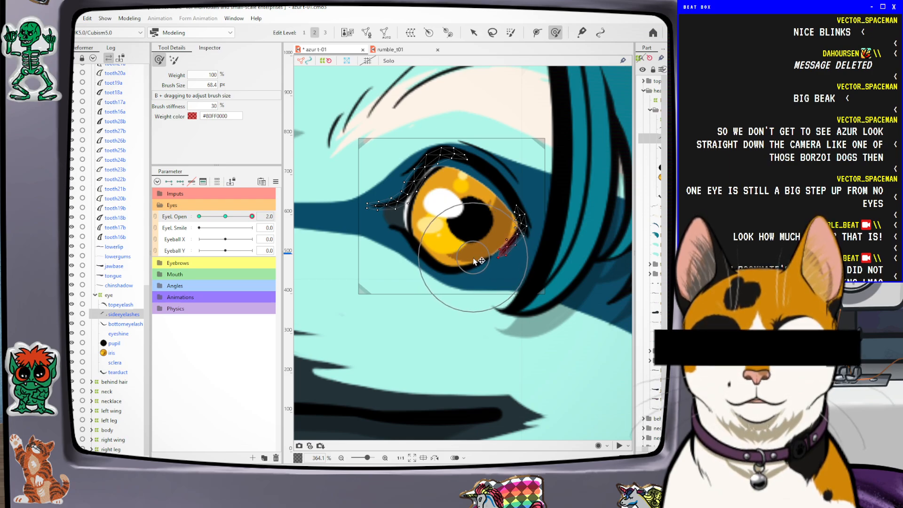
drag(477, 252, 481, 245)
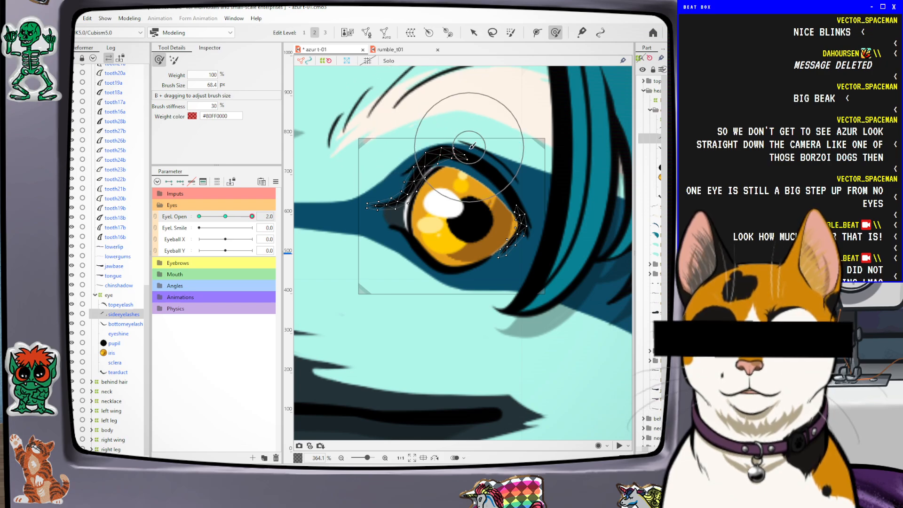
Brush the bottom eyelash mesh slightly down at EyeL Open 2.0, and check the side eyelashes against it
scroll(472, 143, down, 2)
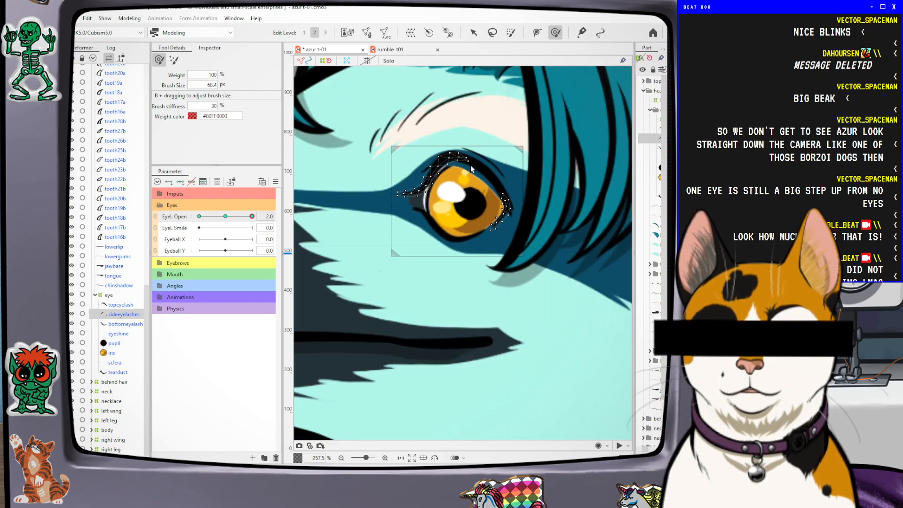
click(130, 324)
scroll(429, 222, up, 2)
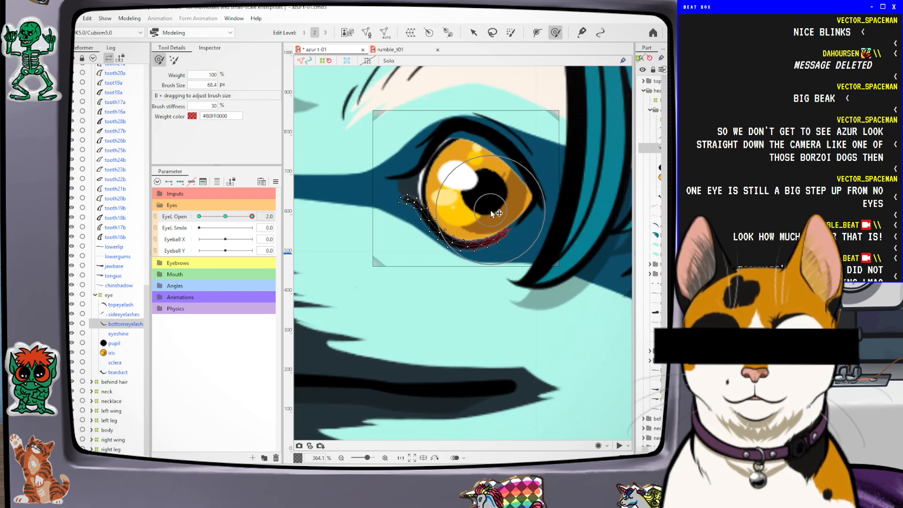
drag(441, 191, 438, 193)
drag(372, 220, 373, 220)
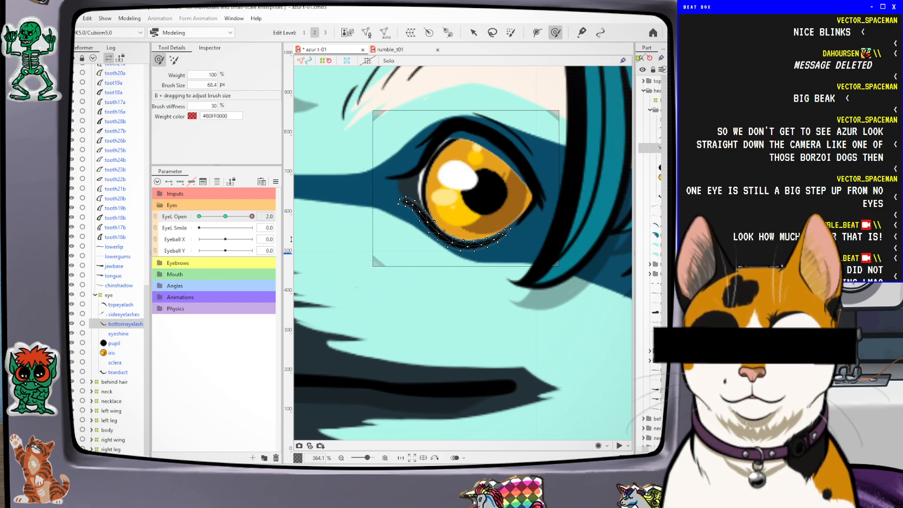
click(119, 315)
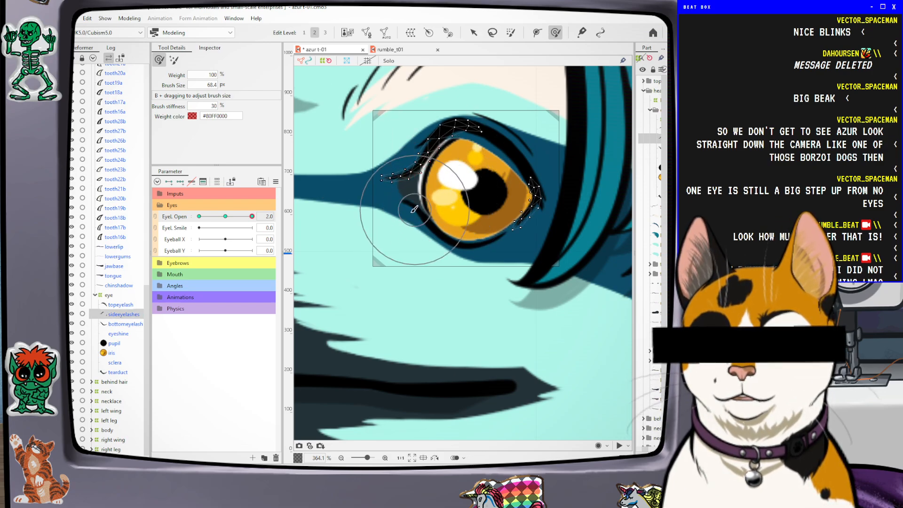
mouse_move(253, 216)
mouse_down()
mouse_move(227, 216)
mouse_move(252, 222)
mouse_move(237, 229)
mouse_move(261, 229)
mouse_up()
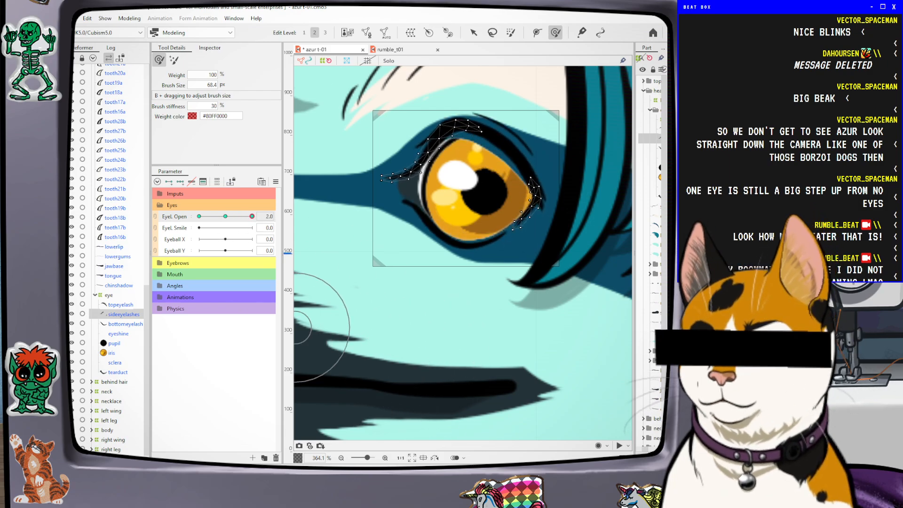
Select the tearduct mesh and brush its inner and lower edges to follow the widened eye outline at EyeL Open 2.0
click(124, 327)
click(131, 335)
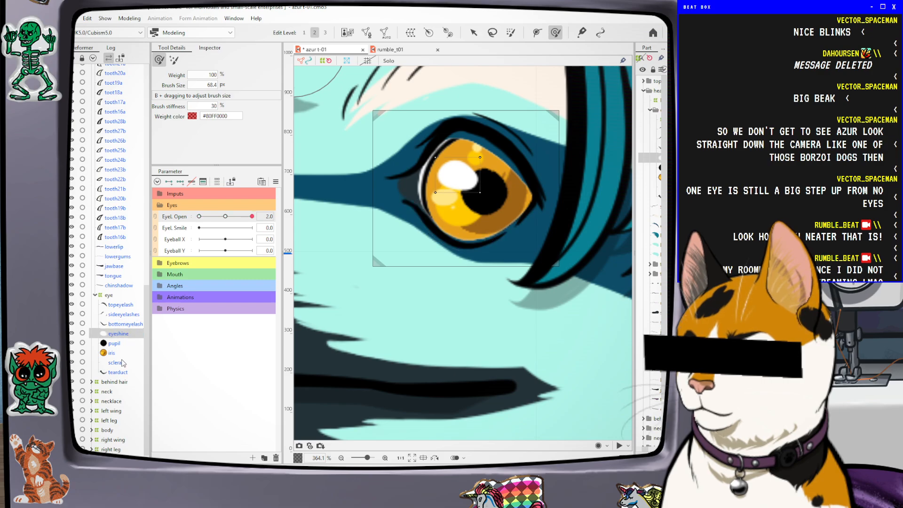
click(119, 372)
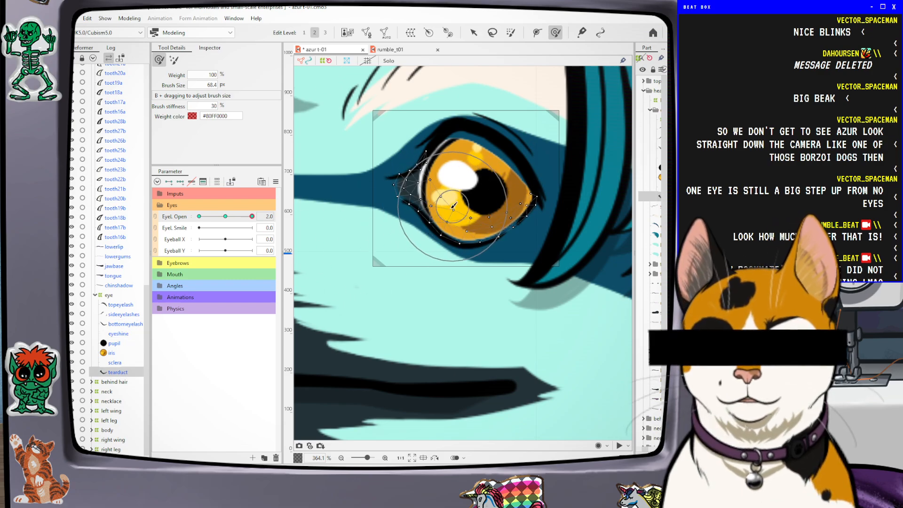
drag(408, 242, 404, 249)
mouse_move(452, 265)
mouse_down()
mouse_move(450, 275)
mouse_move(522, 247)
mouse_move(492, 257)
mouse_up()
drag(519, 200, 506, 192)
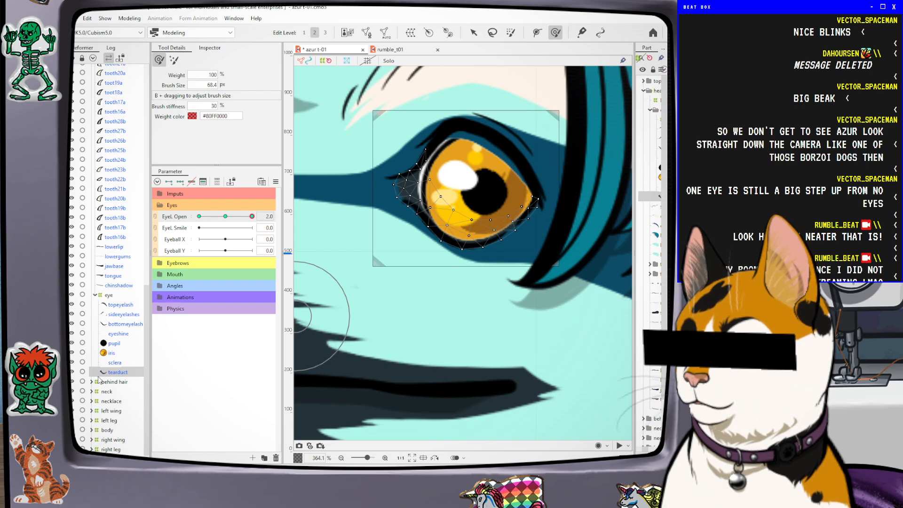
Brush the sclera mesh's upper, lower and inner edges outward to fill the wide-open eye at EyeL Open 2.0
click(114, 362)
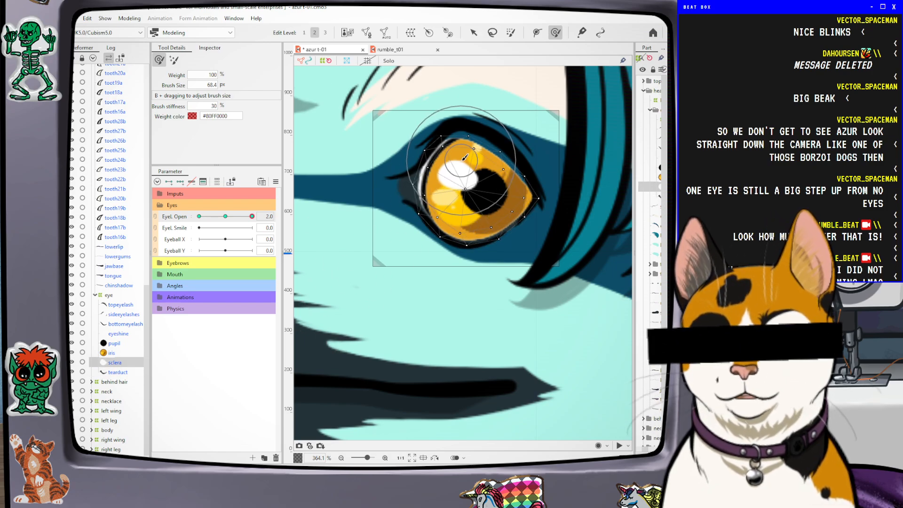
mouse_move(468, 161)
mouse_down()
mouse_move(467, 148)
mouse_move(505, 154)
mouse_up()
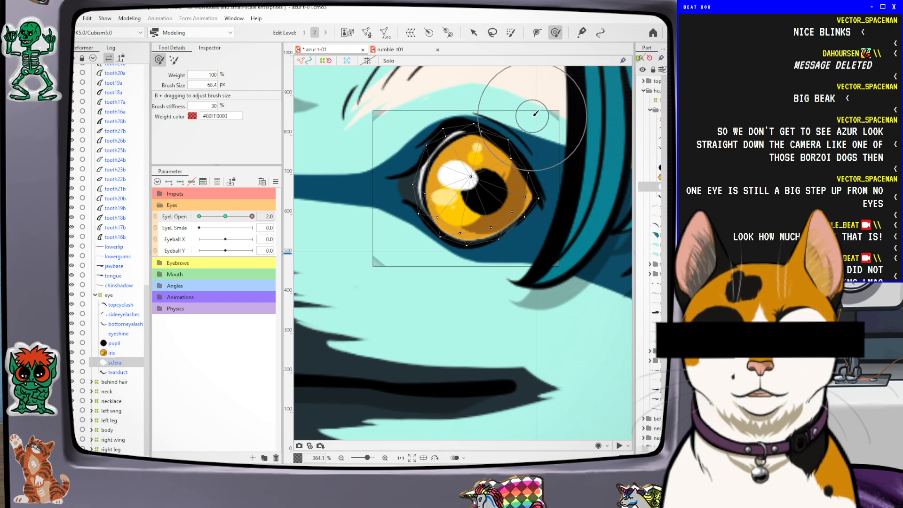
drag(492, 207, 493, 217)
drag(433, 232, 431, 235)
drag(402, 209, 400, 210)
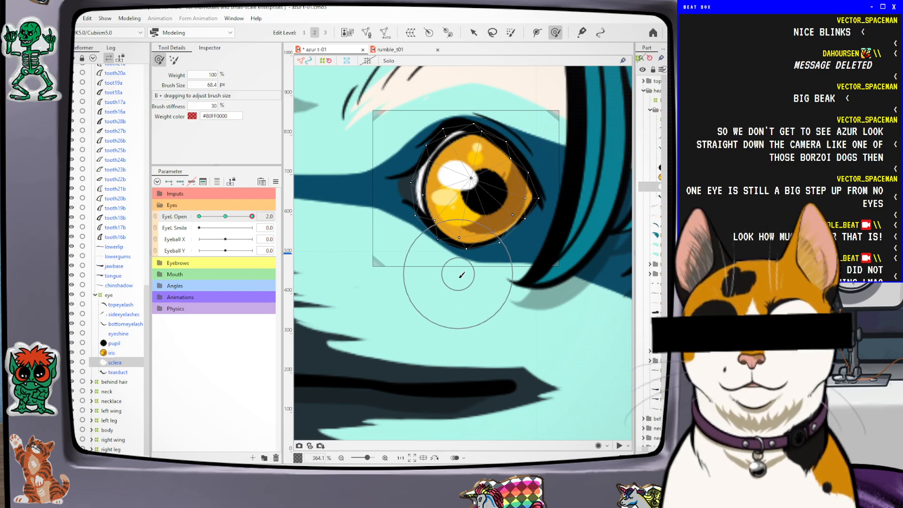
Move EyeL Open through 0.0, 1.0 and 2.0 to review the closed, normal and wide-open eye poses
mouse_move(252, 216)
mouse_down()
mouse_move(221, 220)
mouse_move(288, 216)
mouse_move(181, 225)
mouse_move(335, 238)
mouse_up()
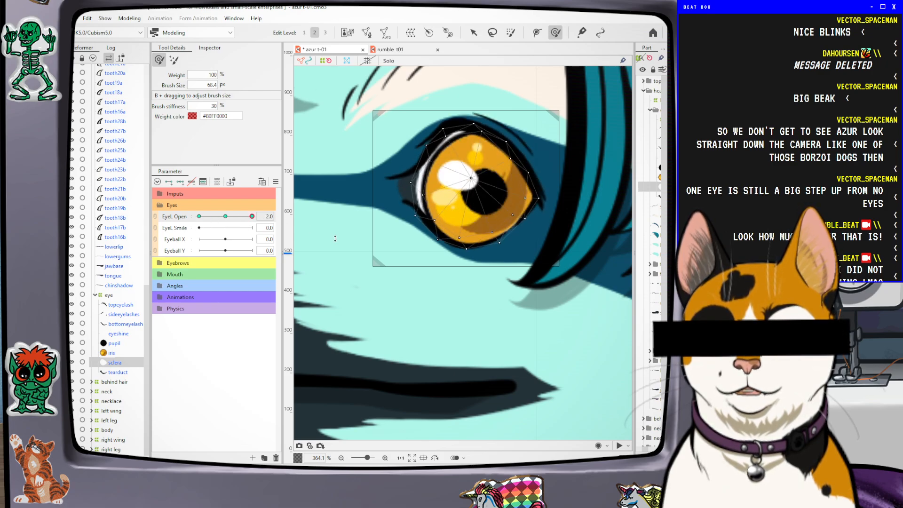
scroll(123, 348, down, 1)
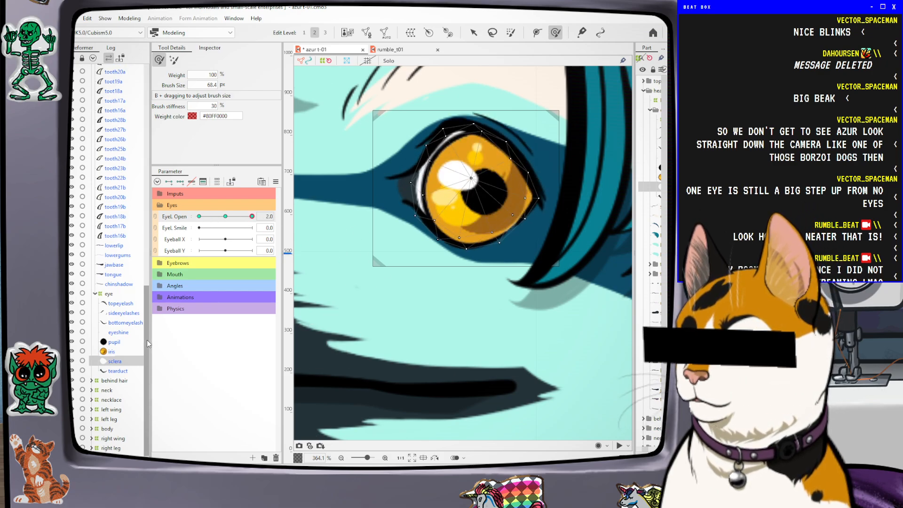
scroll(403, 314, down, 2)
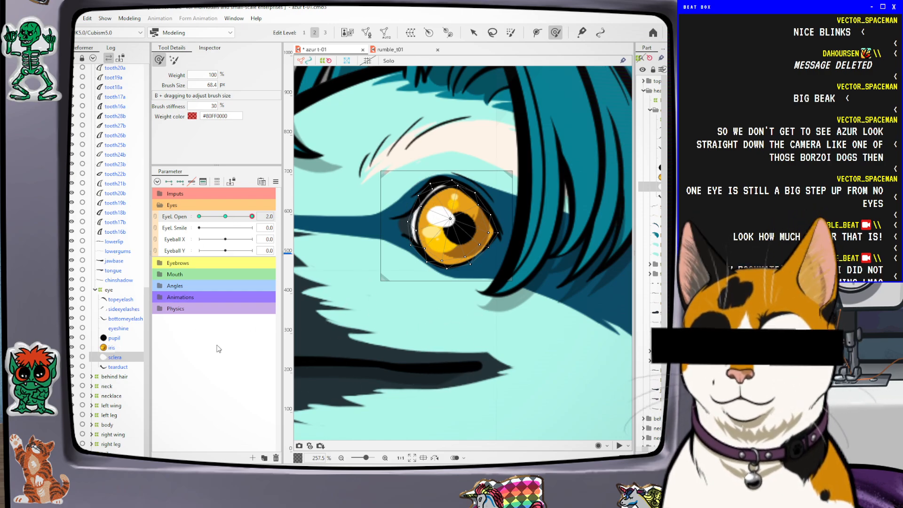
drag(252, 216, 190, 226)
scroll(332, 202, down, 4)
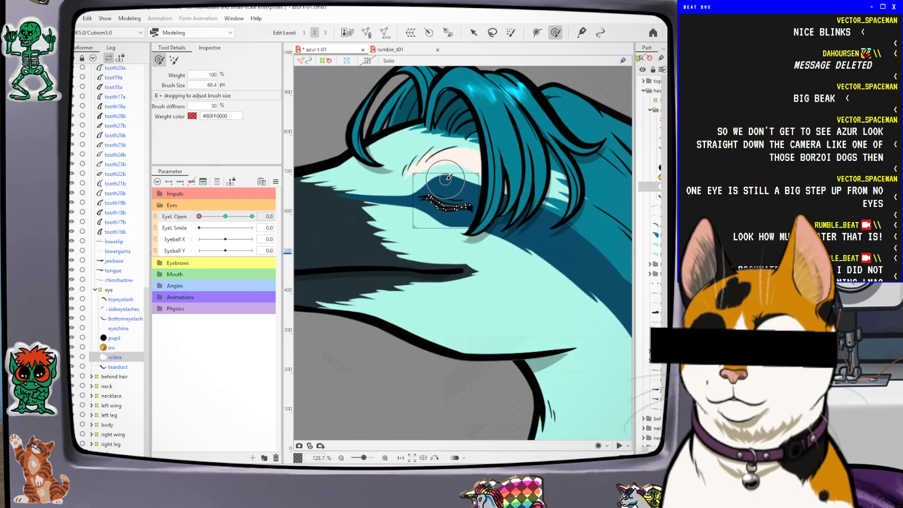
scroll(338, 211, up, 2)
scroll(451, 208, up, 2)
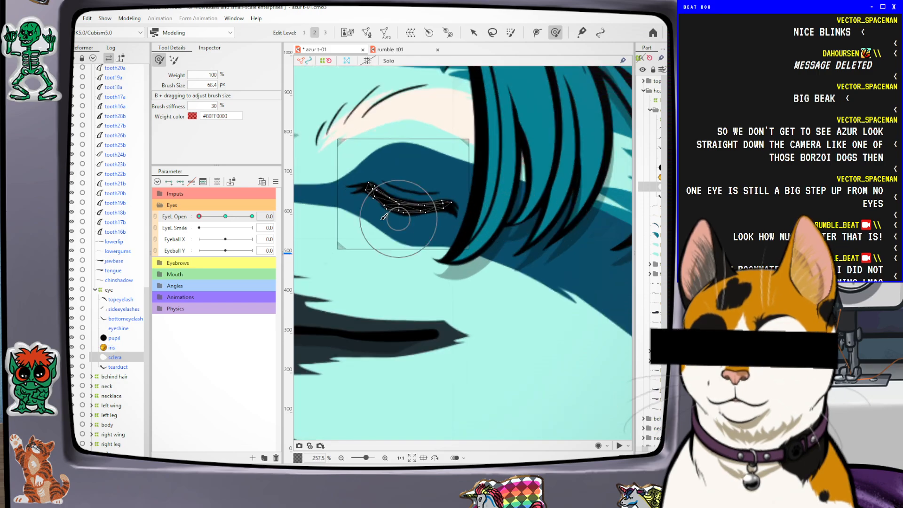
scroll(572, 244, down, 1)
scroll(514, 196, up, 1)
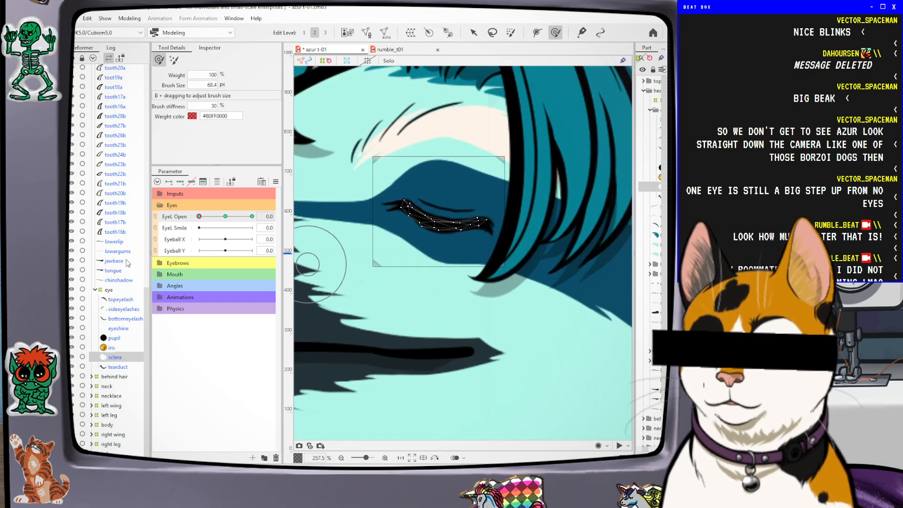
drag(200, 216, 226, 216)
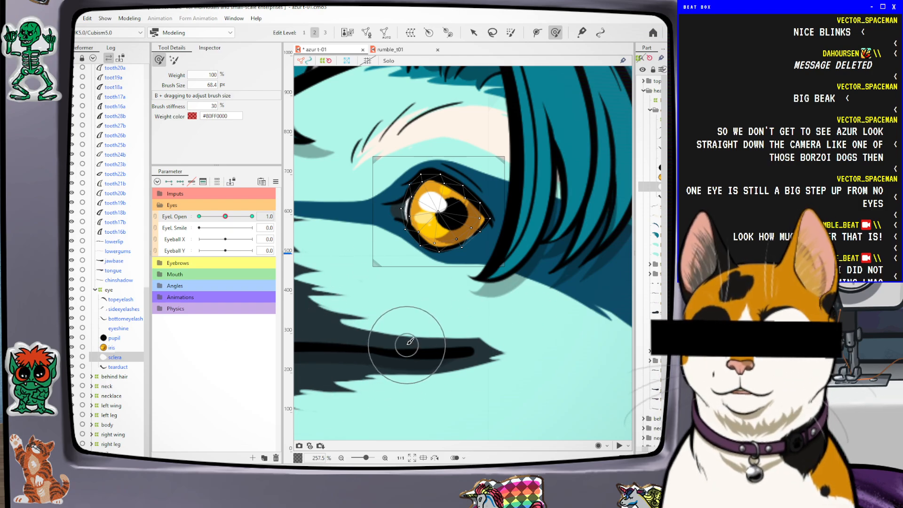
drag(223, 216, 374, 233)
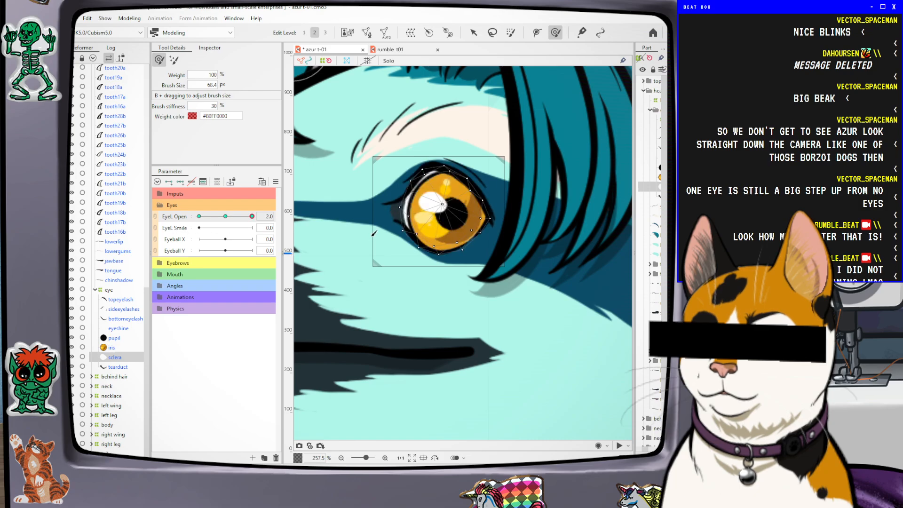
mouse_move(262, 238)
mouse_down()
mouse_move(230, 238)
mouse_move(272, 227)
mouse_up()
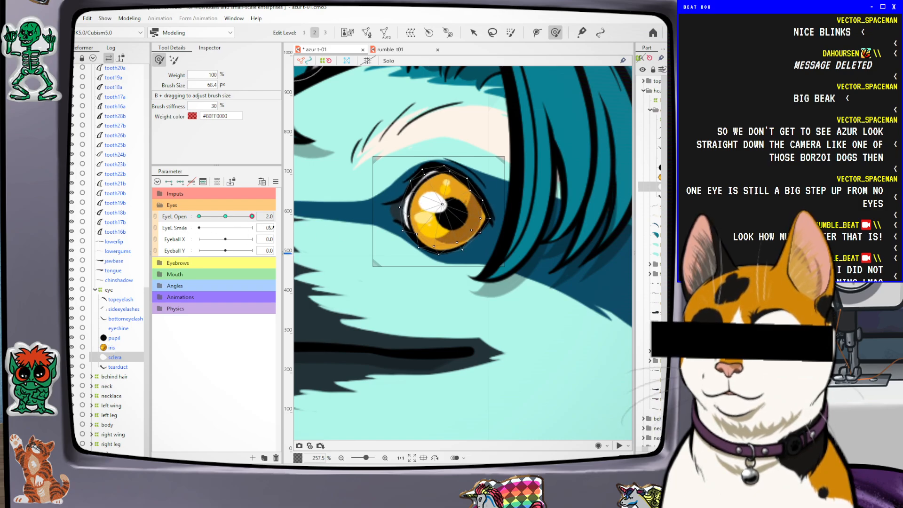
Select the eyeshine, pupil and iris meshes and group them under a new warp deformer named iris
click(114, 348)
click(114, 339)
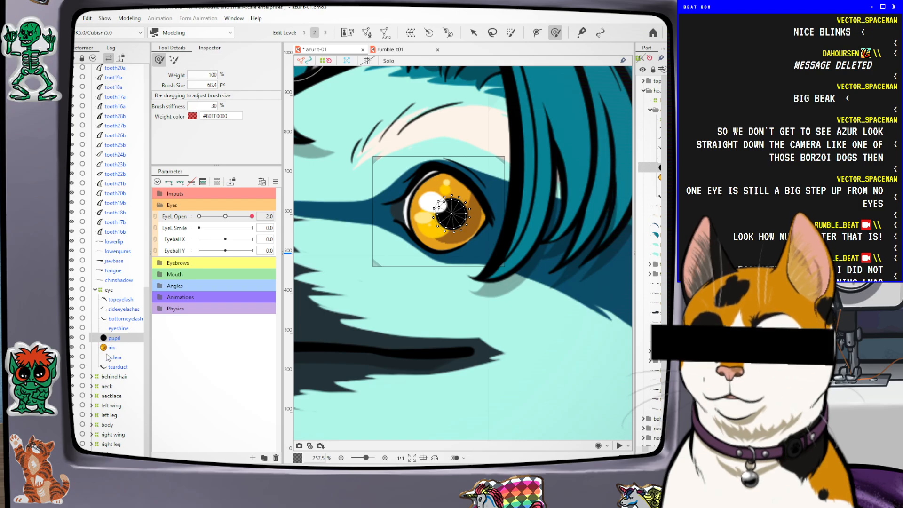
click(112, 348)
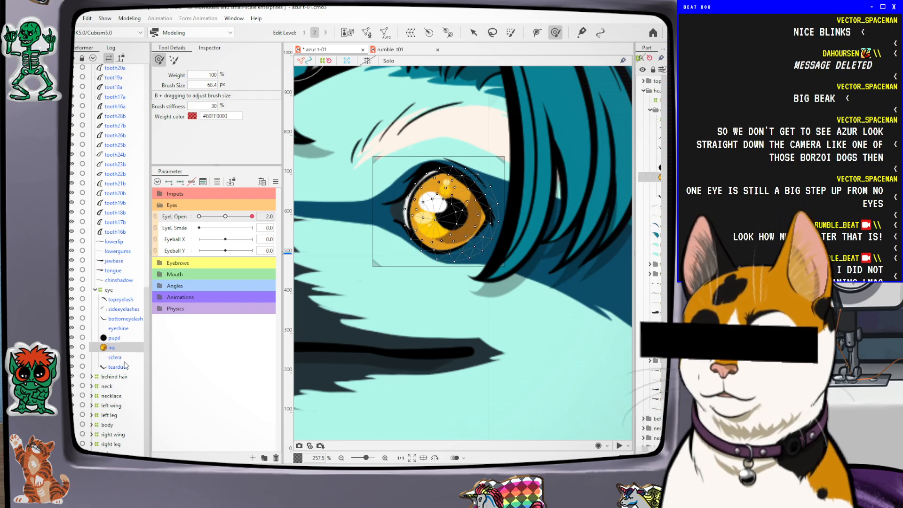
shift+click(124, 330)
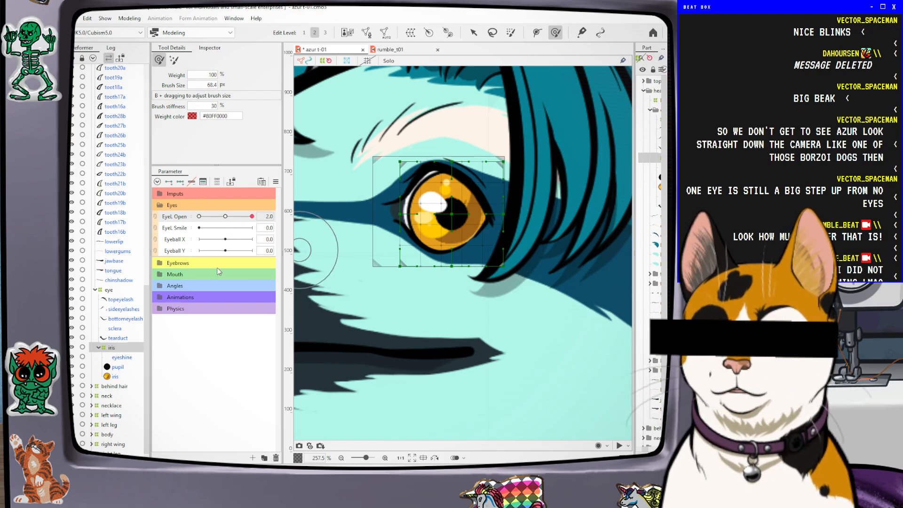
Add three keys to the iris deformer on EyeL Open and scale it down around the iris at 2.0
click(180, 182)
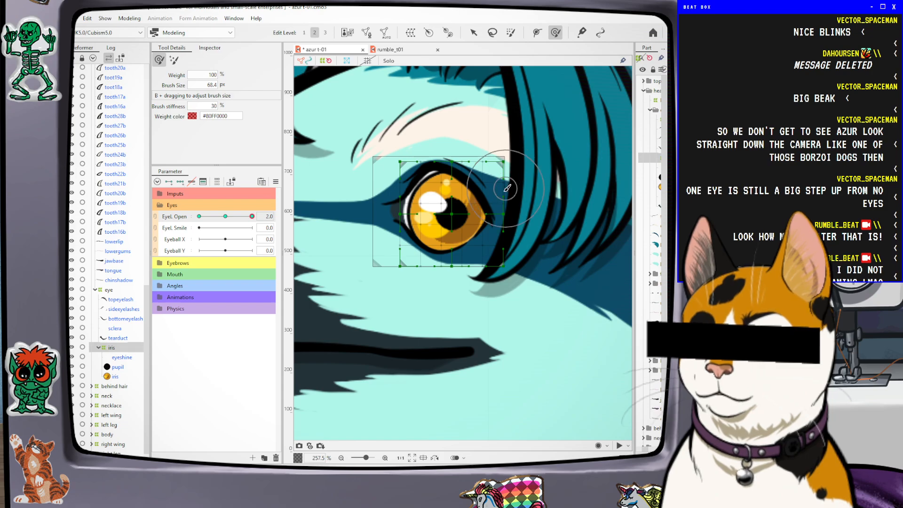
click(473, 32)
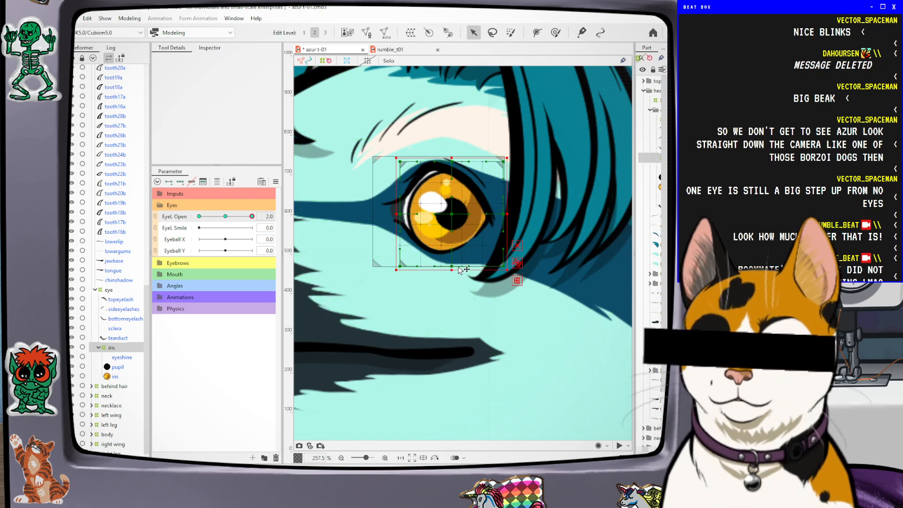
drag(507, 271, 497, 259)
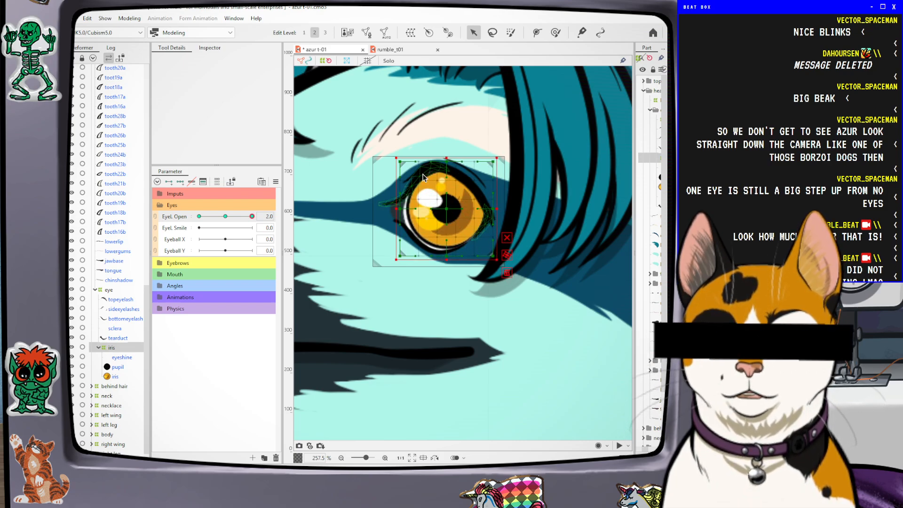
drag(396, 157, 399, 163)
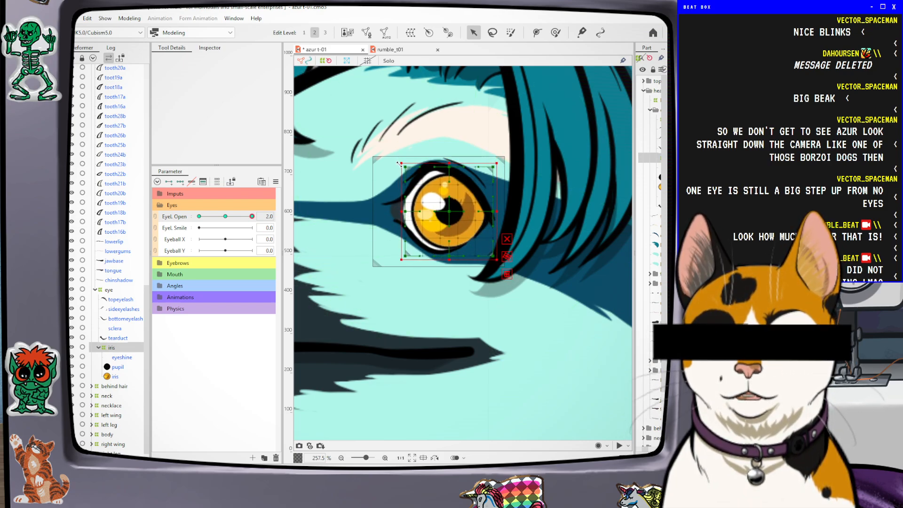
drag(497, 259, 495, 259)
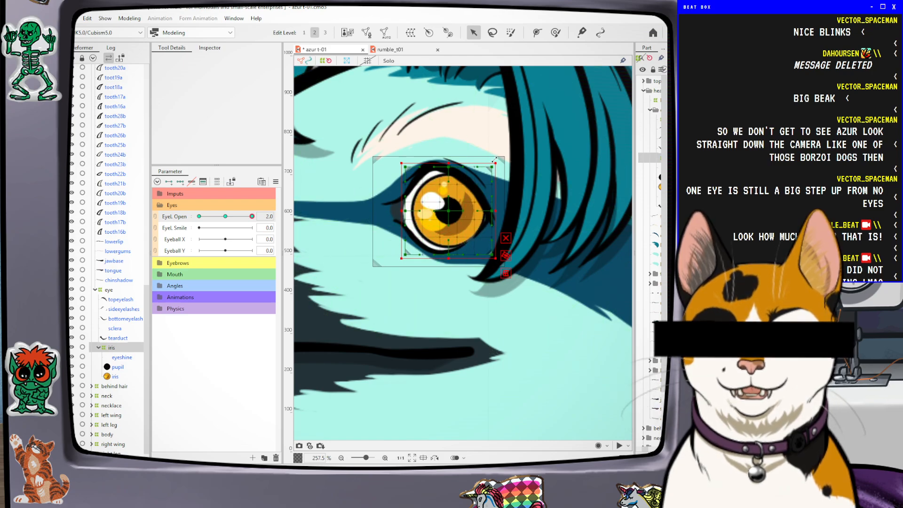
scroll(522, 202, down, 5)
scroll(523, 202, up, 5)
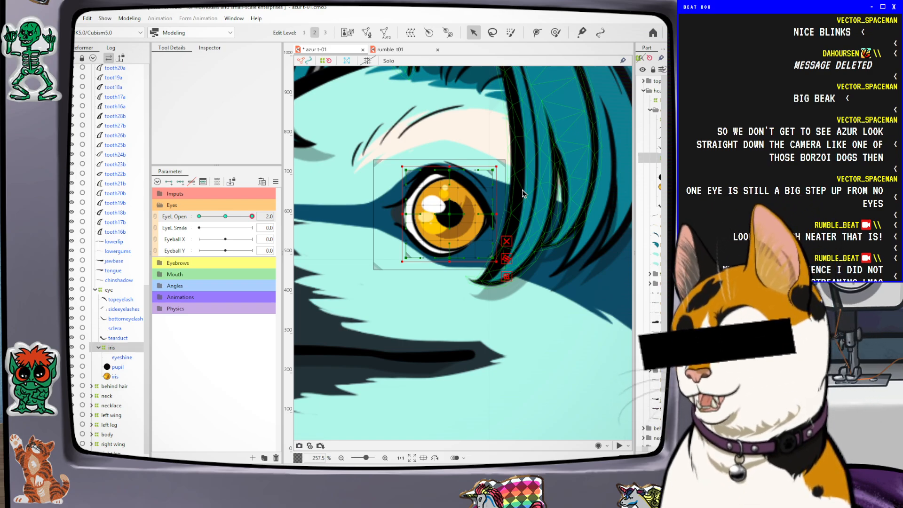
scroll(490, 205, down, 2)
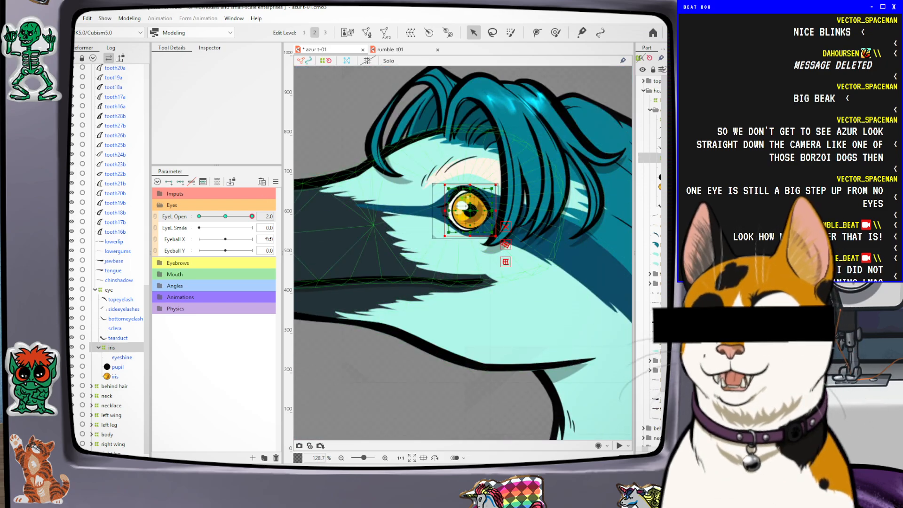
Scrub EyeL Open away from and back to 2.0 to review how the iris size changes between eye poses
mouse_move(252, 216)
mouse_down()
mouse_move(211, 229)
mouse_move(278, 231)
mouse_move(214, 226)
mouse_move(261, 226)
mouse_up()
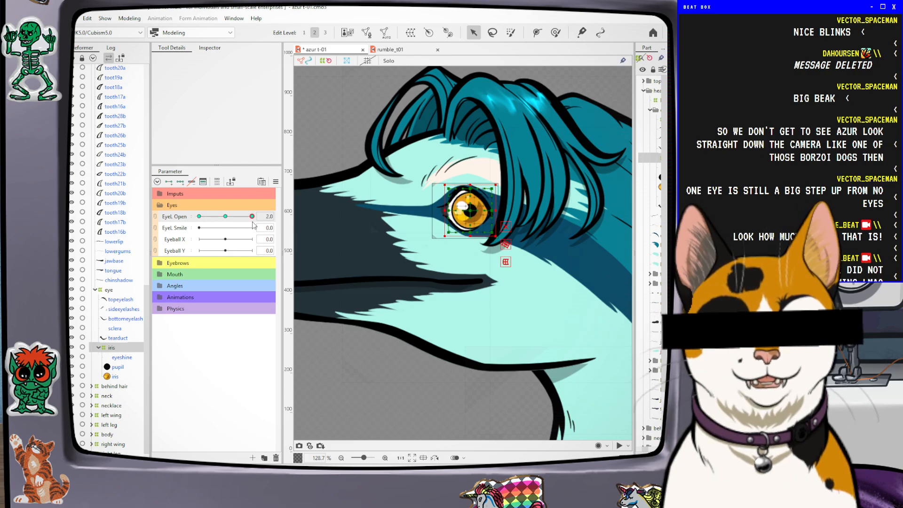
scroll(512, 226, down, 3)
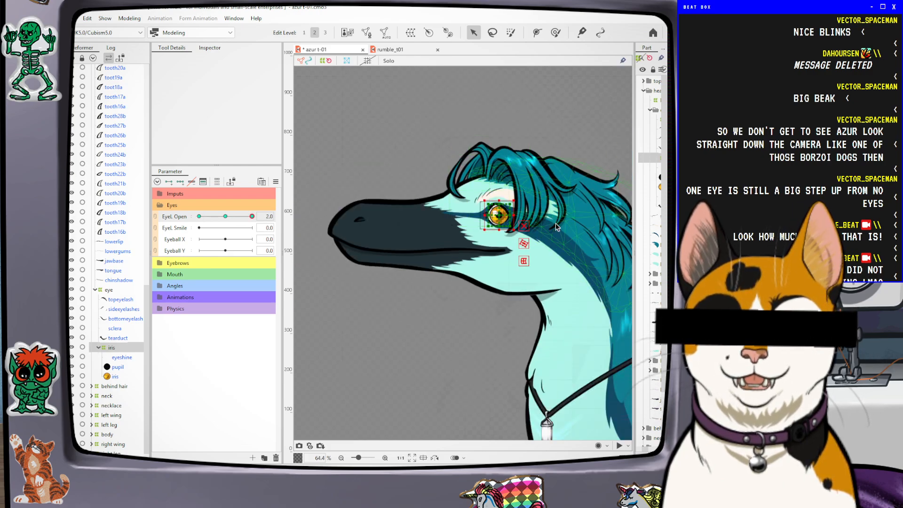
scroll(557, 227, up, 3)
scroll(541, 238, up, 2)
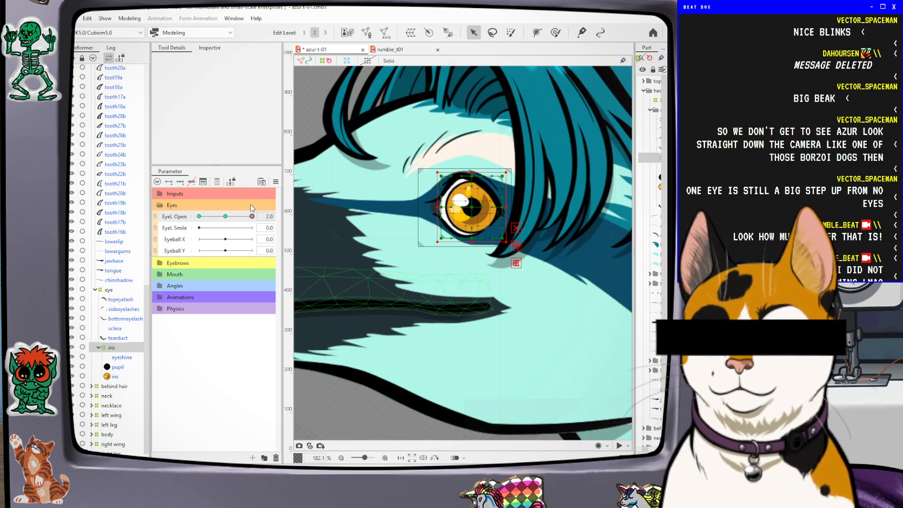
mouse_move(252, 216)
mouse_down()
mouse_move(198, 217)
mouse_move(259, 212)
mouse_up()
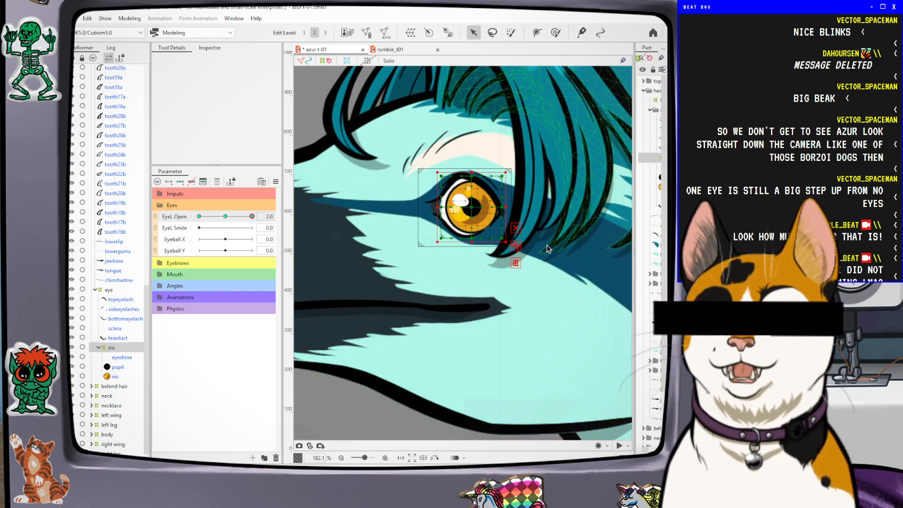
scroll(548, 249, down, 2)
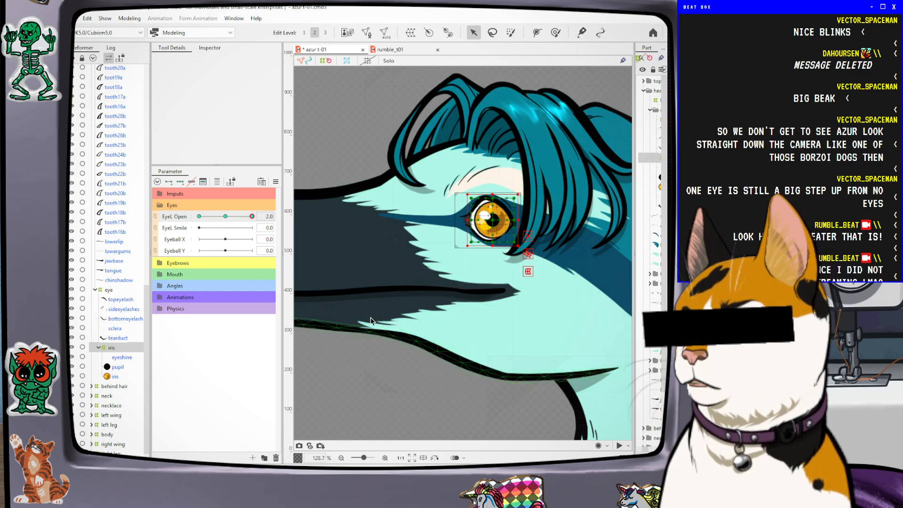
drag(252, 216, 256, 251)
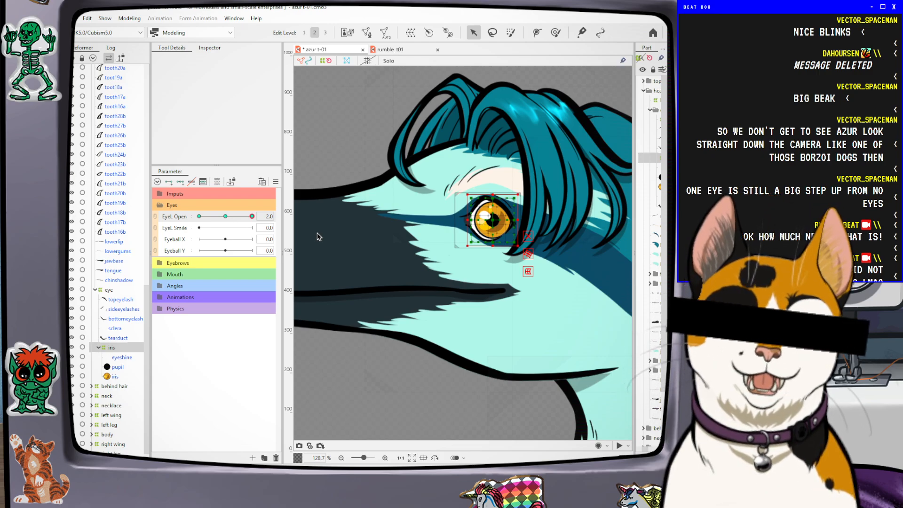
mouse_move(252, 216)
mouse_down()
mouse_move(216, 207)
mouse_move(253, 200)
mouse_move(221, 214)
mouse_move(252, 216)
mouse_up()
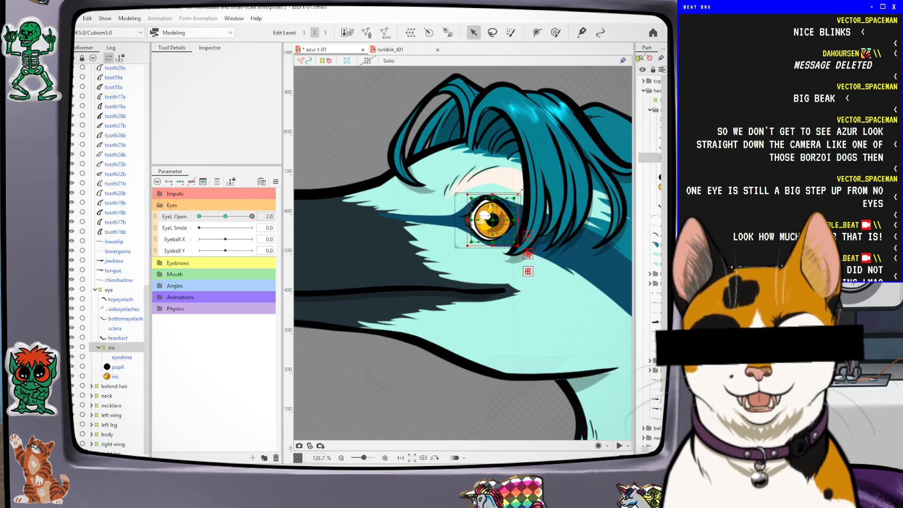
Scale the iris deformer slightly smaller at EyeL Open 2.0 and return the parameter to 1.0
scroll(539, 203, up, 3)
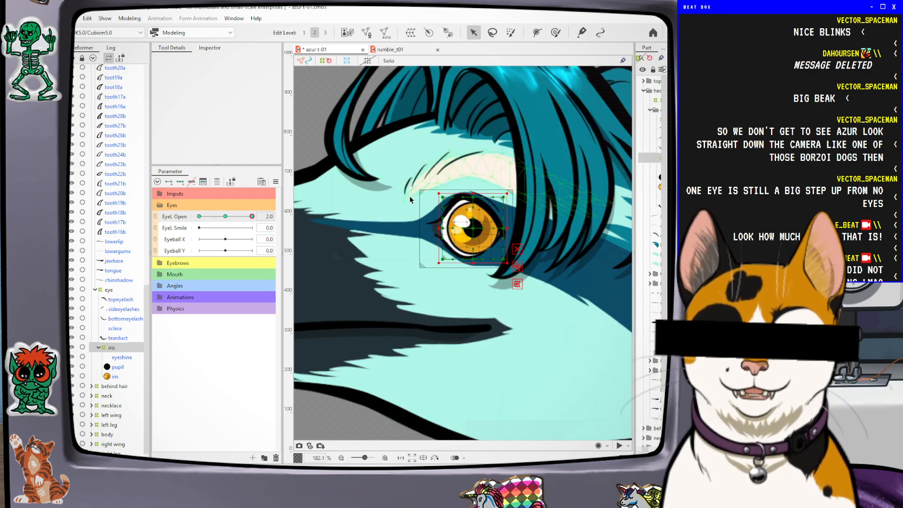
drag(439, 193, 440, 194)
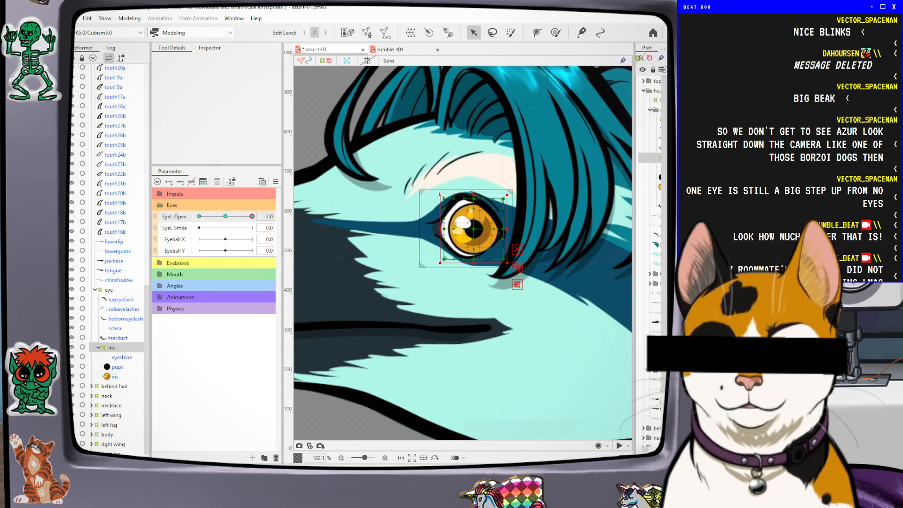
scroll(503, 242, down, 5)
scroll(571, 269, up, 4)
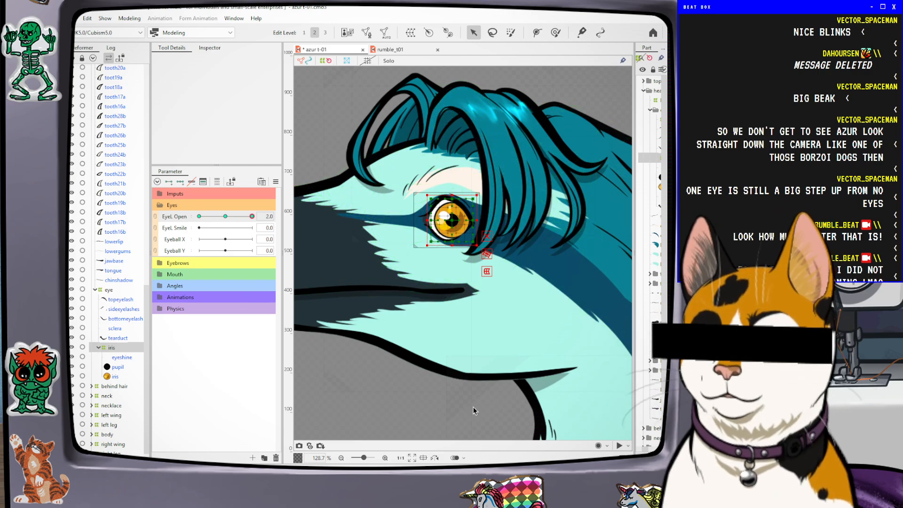
scroll(477, 324, down, 2)
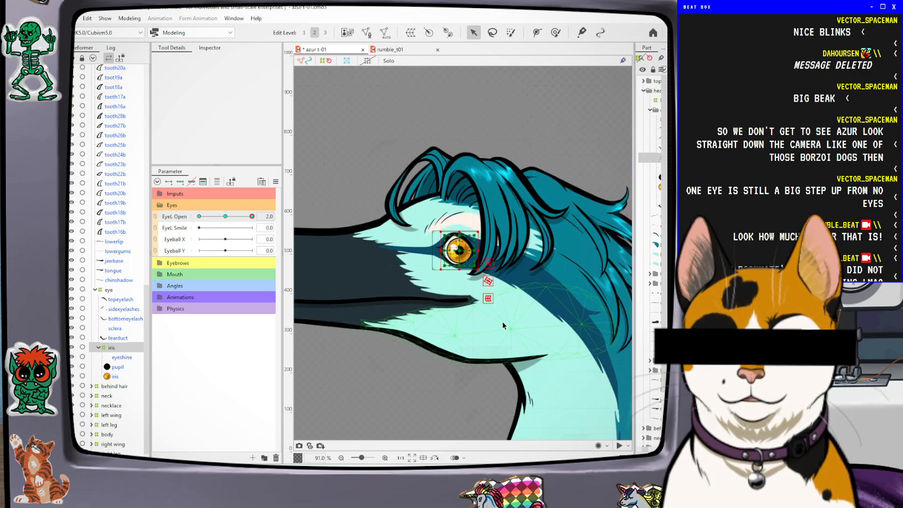
scroll(502, 326, up, 2)
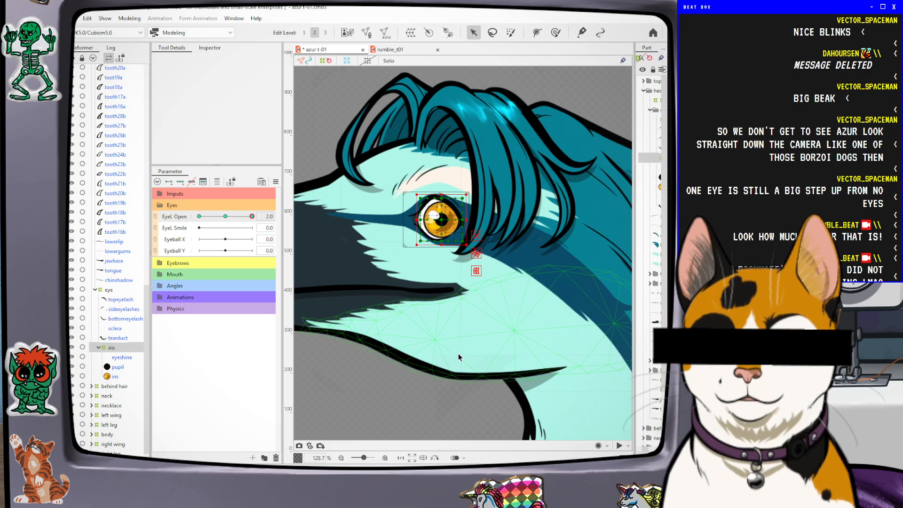
scroll(420, 332, up, 2)
drag(249, 220, 226, 221)
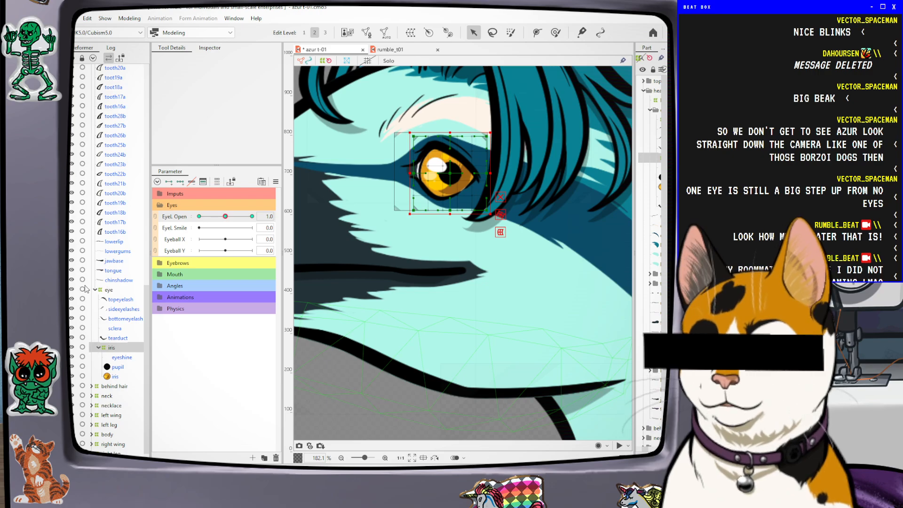
scroll(510, 214, down, 4)
scroll(511, 223, up, 4)
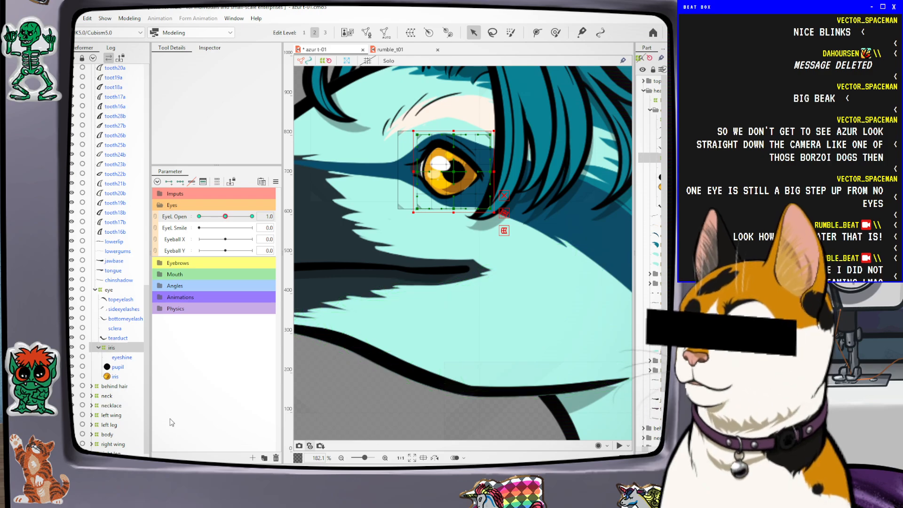
Select the eyeshine, pupil and iris meshes and group them under a new warp deformer named eyexy inside the iris deformer
click(119, 367)
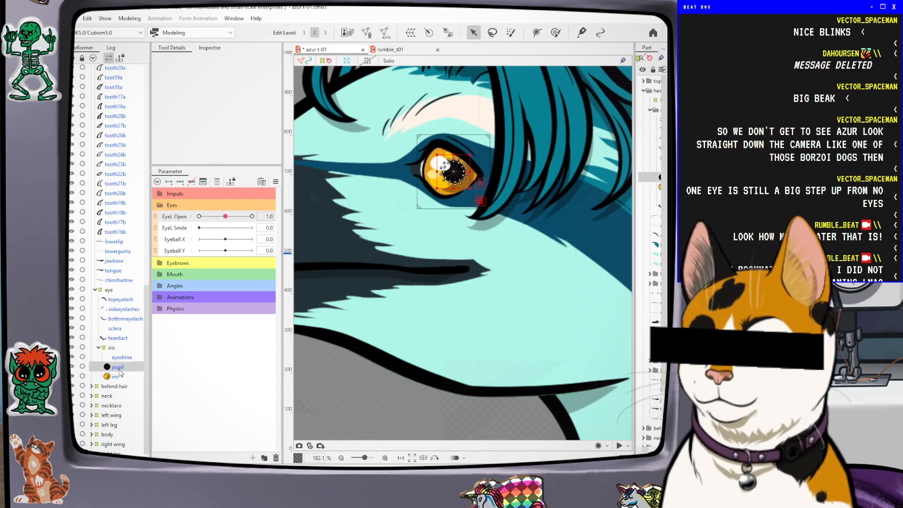
click(115, 375)
click(118, 358)
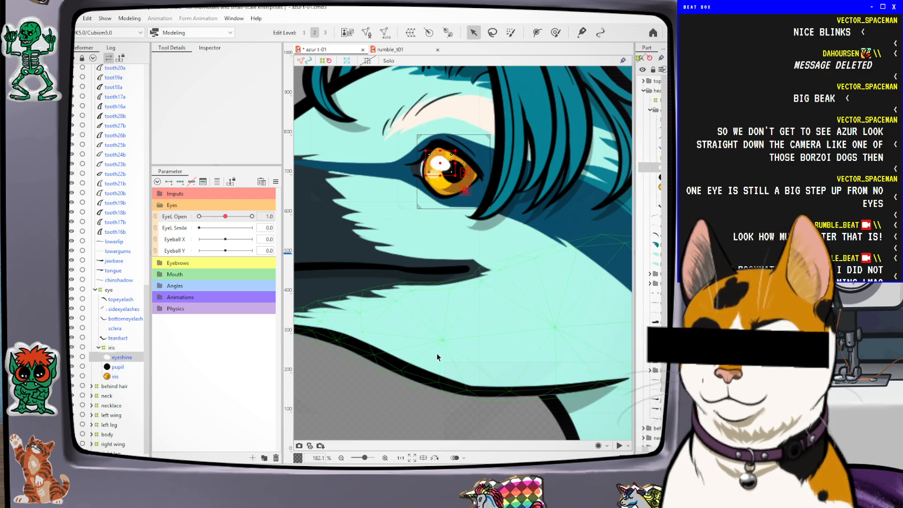
scroll(489, 276, down, 2)
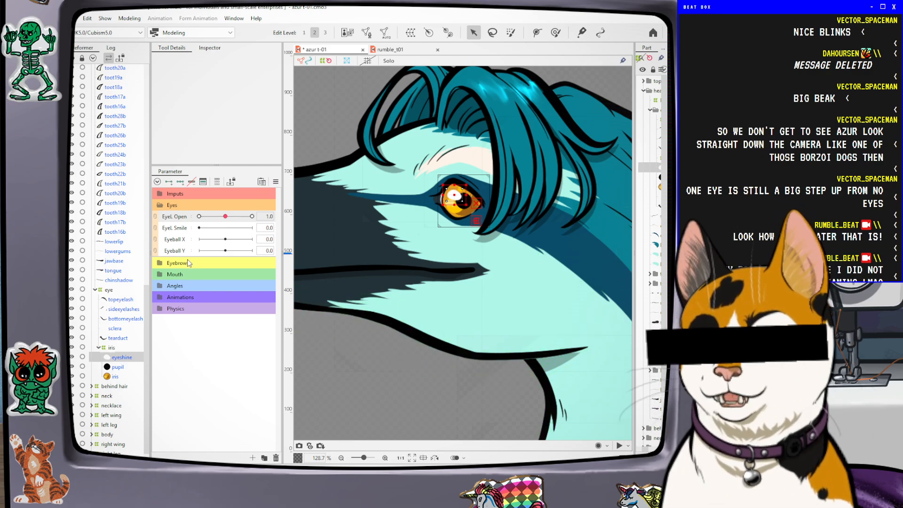
click(181, 242)
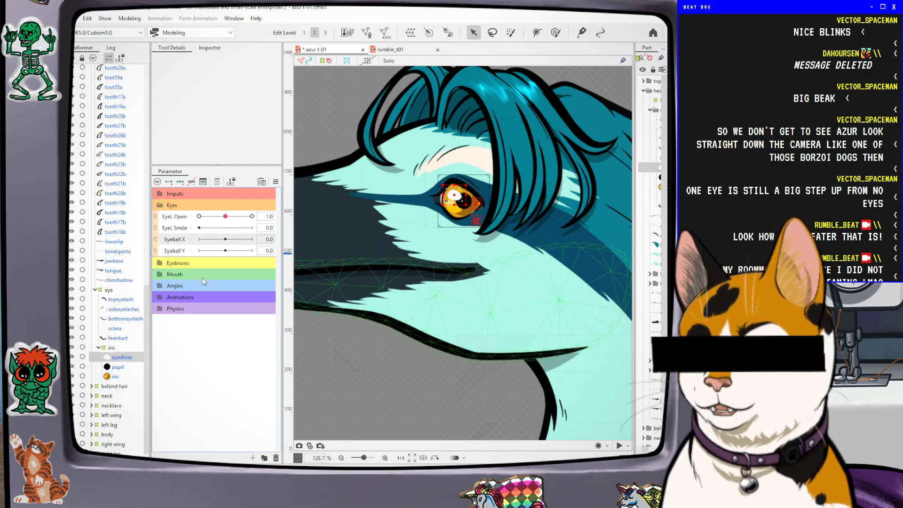
click(119, 378)
click(114, 348)
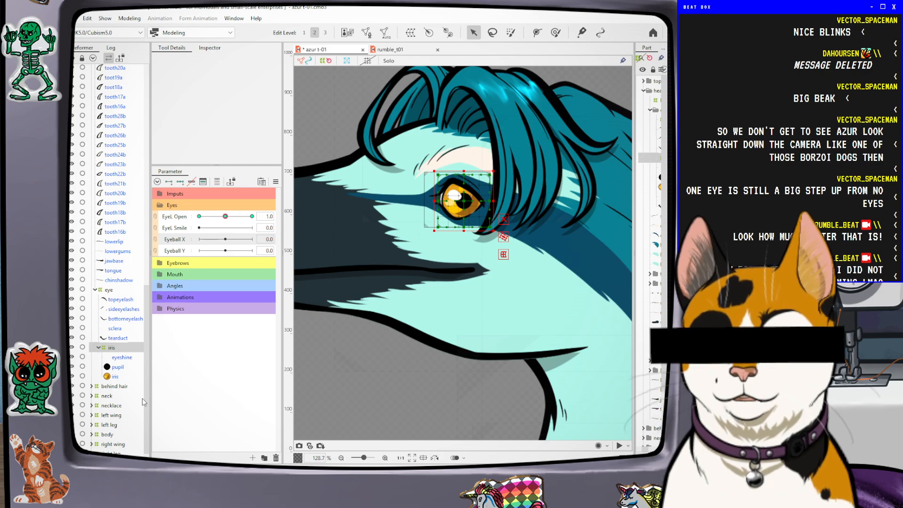
click(122, 358)
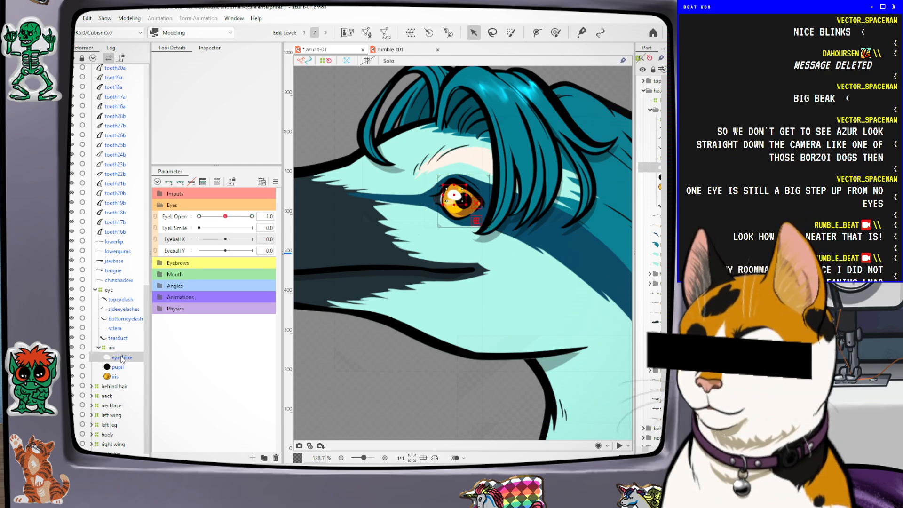
shift+click(115, 377)
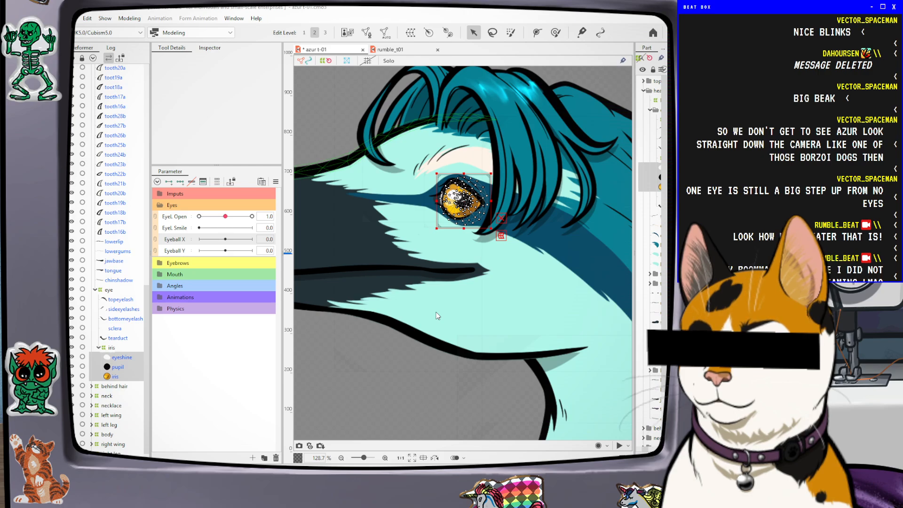
click(450, 316)
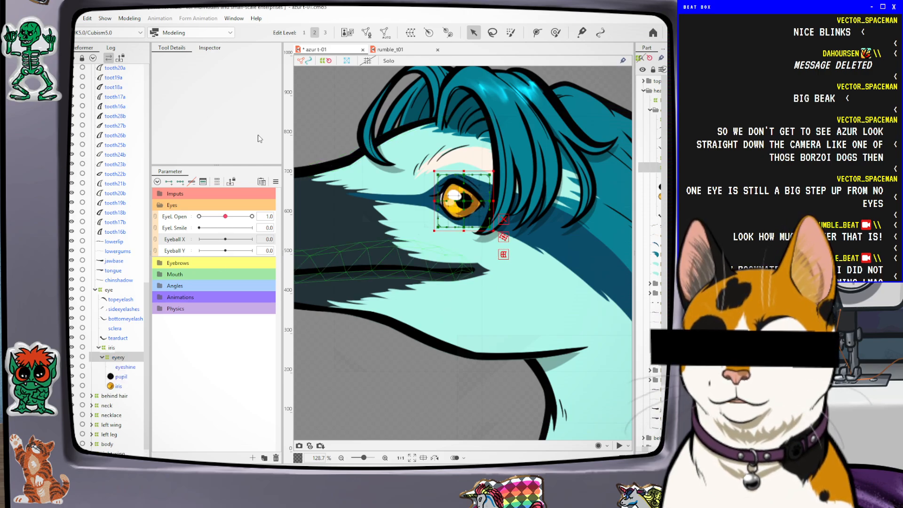
Add three keys to the eyexy deformer on Eyeball X and step through -1.0 and 1.0 back to 0.0
scroll(146, 372, down, 1)
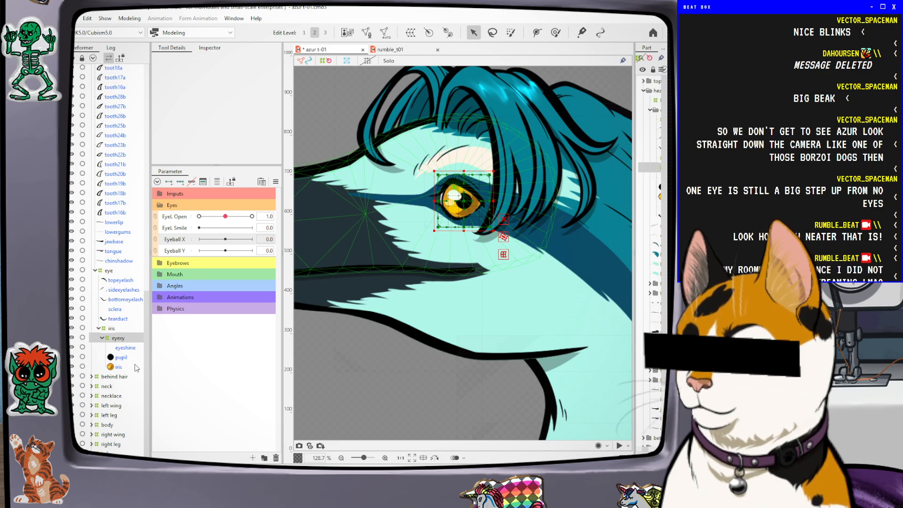
click(127, 349)
click(129, 336)
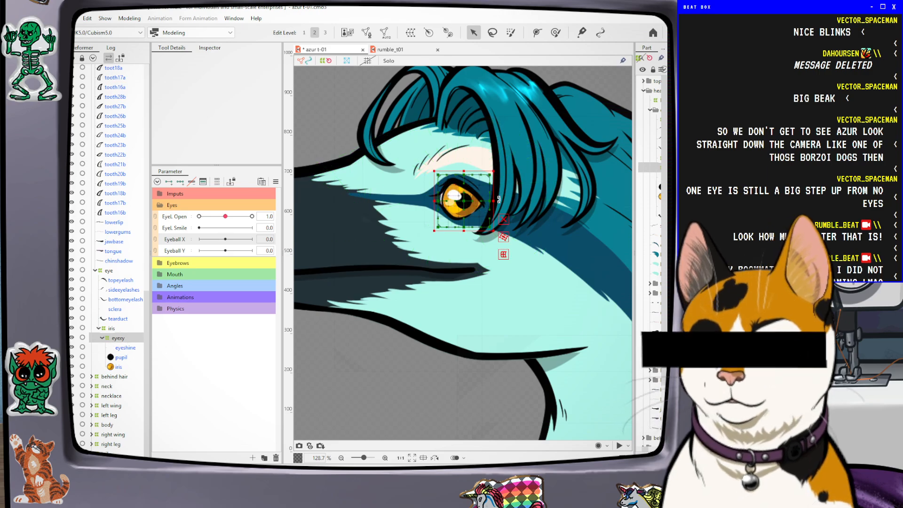
click(169, 239)
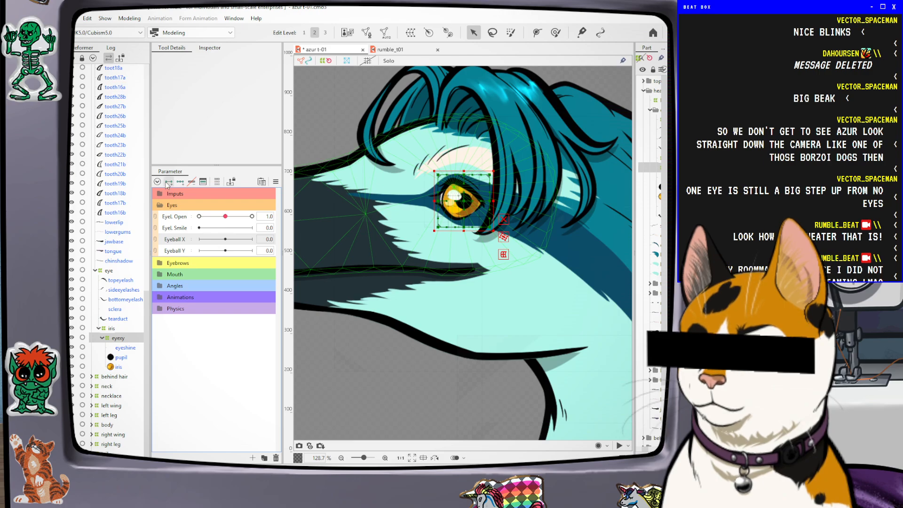
click(180, 182)
click(199, 239)
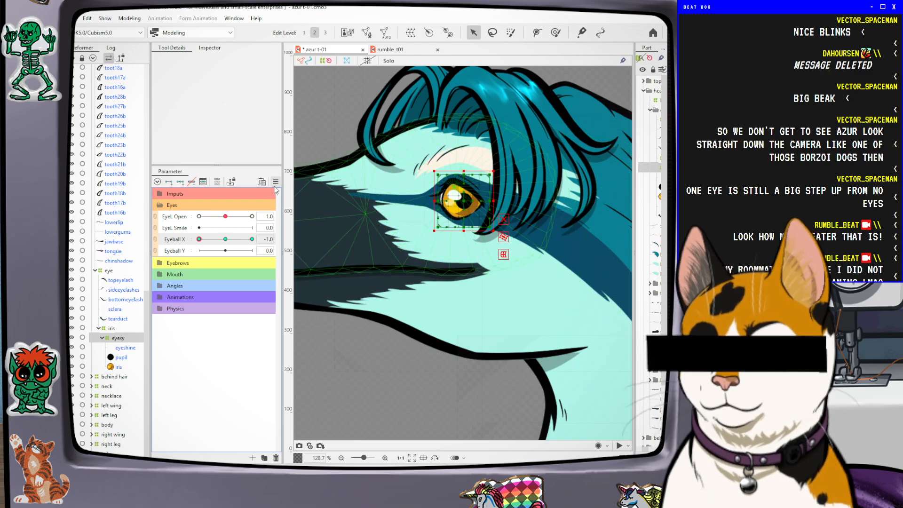
drag(199, 239, 209, 241)
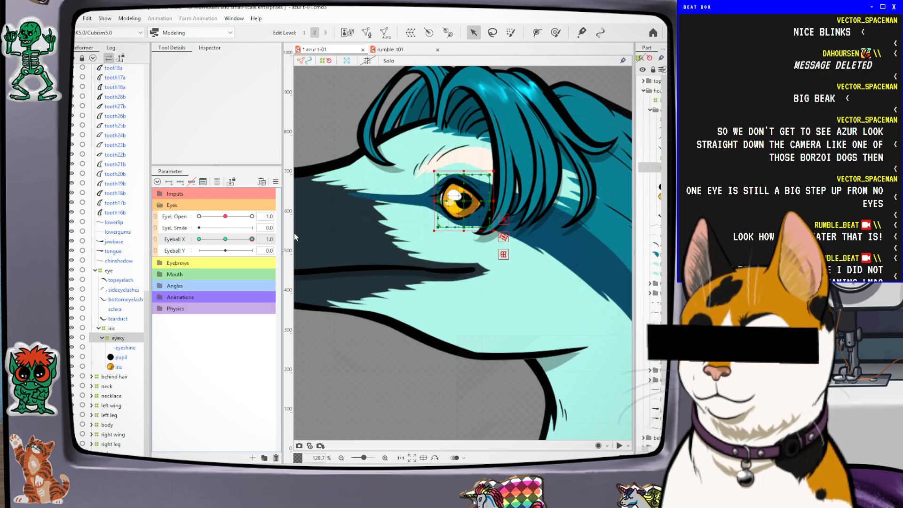
click(225, 239)
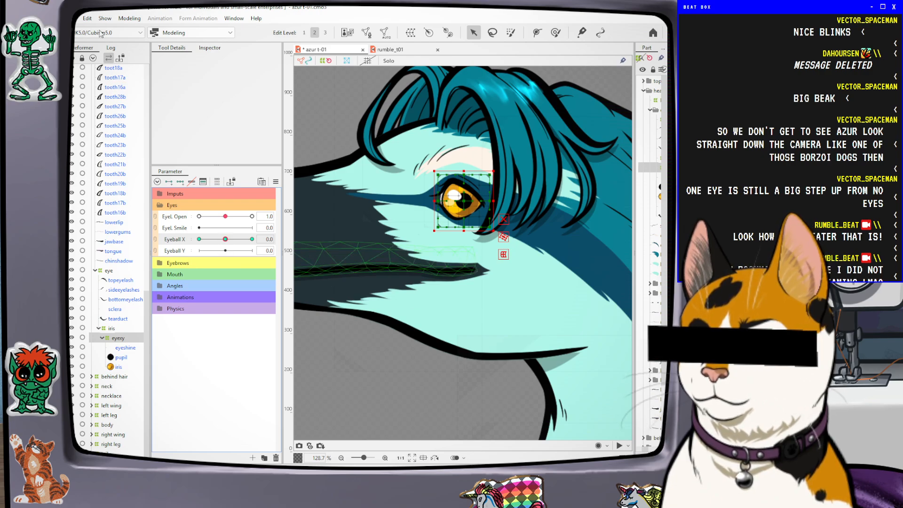
Open the rumble_t01 model for reference and unlink its combined Eyeball X and Eyeball Y parameters
click(390, 49)
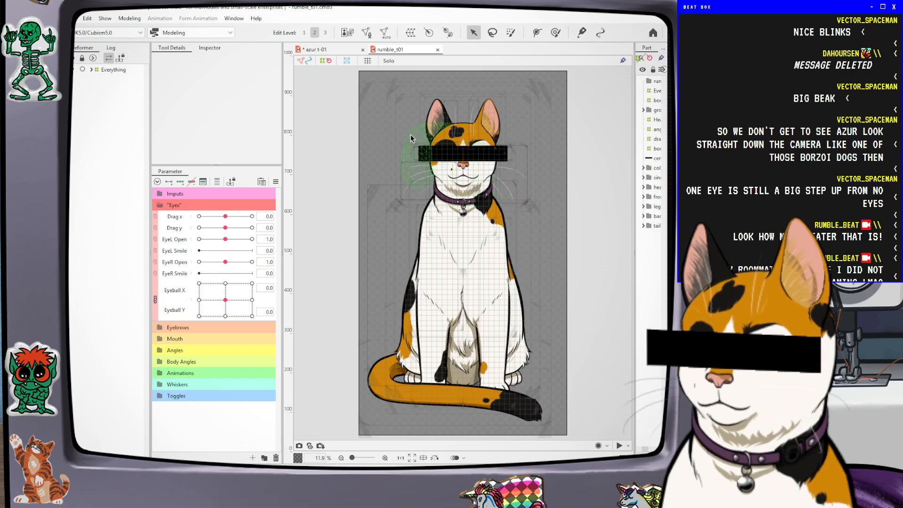
scroll(511, 89, up, 2)
scroll(511, 91, down, 2)
scroll(493, 84, up, 2)
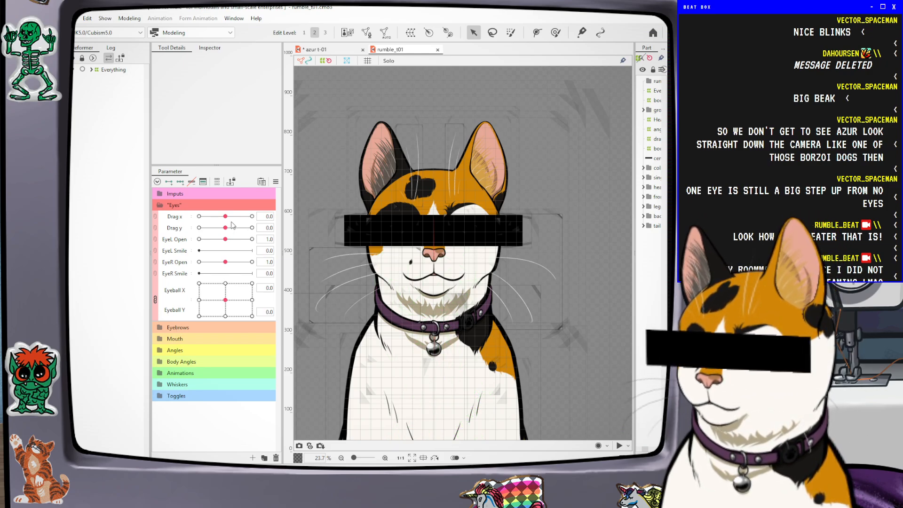
click(156, 299)
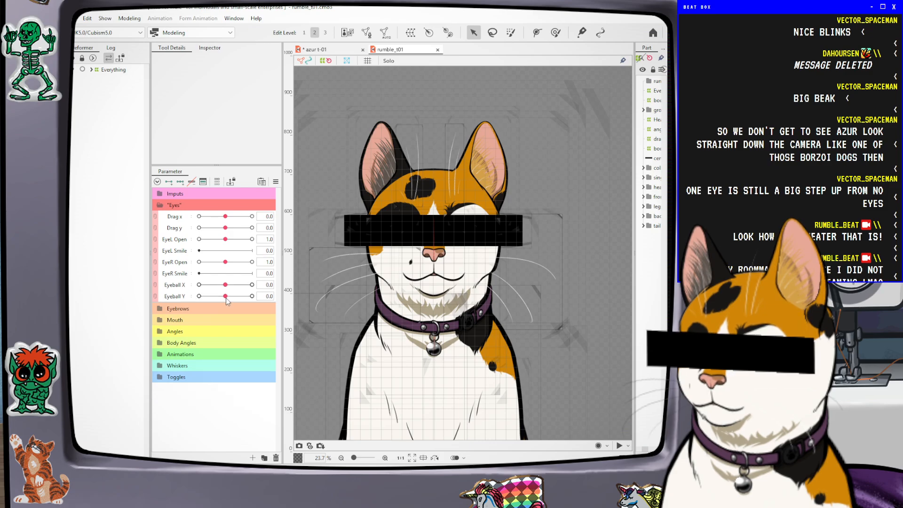
Scrub the reference model's Eyeball X and Eyeball Y to 1.0 and back to 0.0 to examine the motion
drag(226, 286, 253, 286)
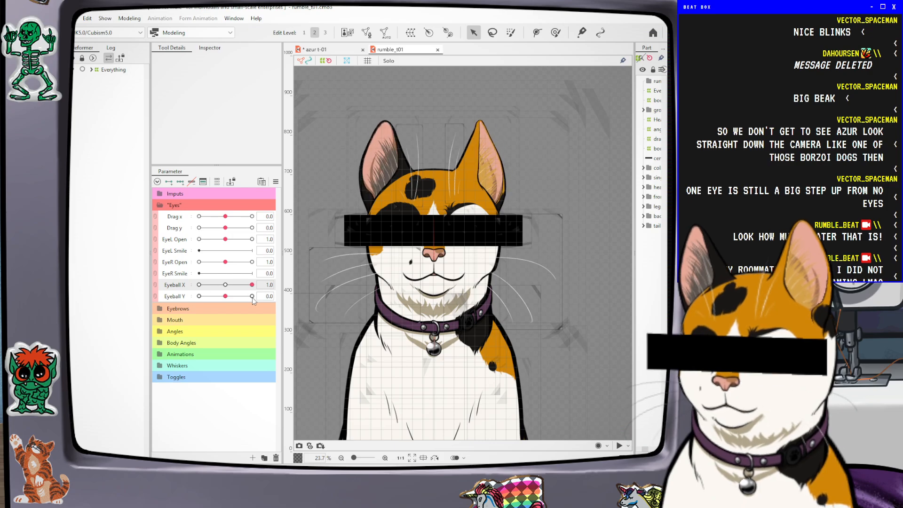
click(225, 285)
drag(226, 297, 271, 299)
click(225, 297)
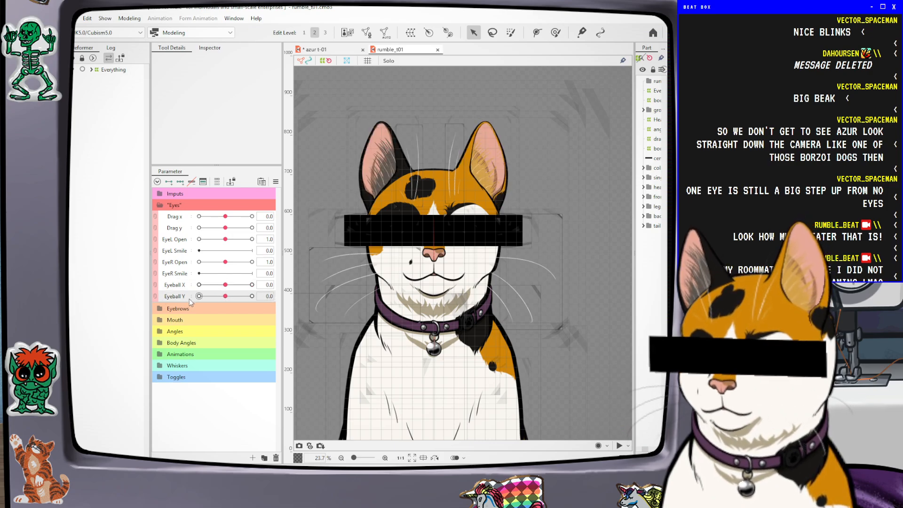
Return to the azur t-01 model and, at Eyeball X 1.0, shift the eyexy deformer horizontally away from the beak
click(329, 50)
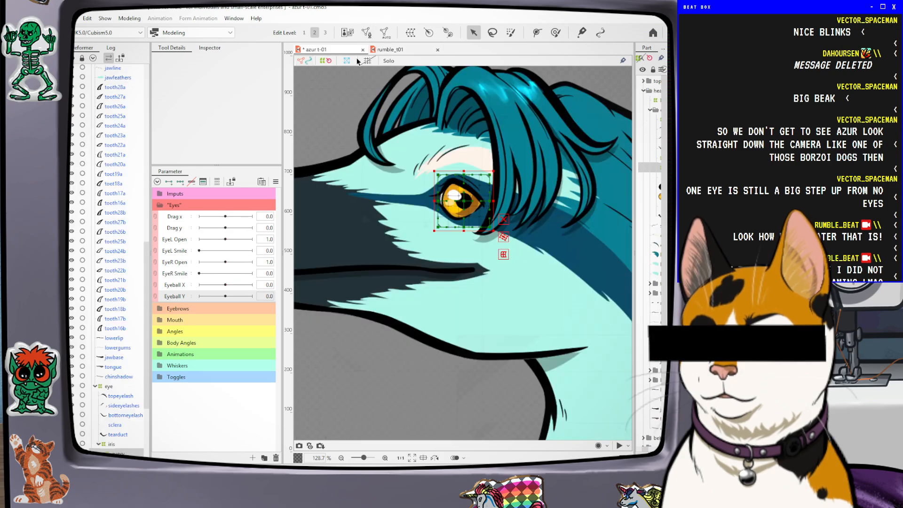
scroll(537, 161, up, 3)
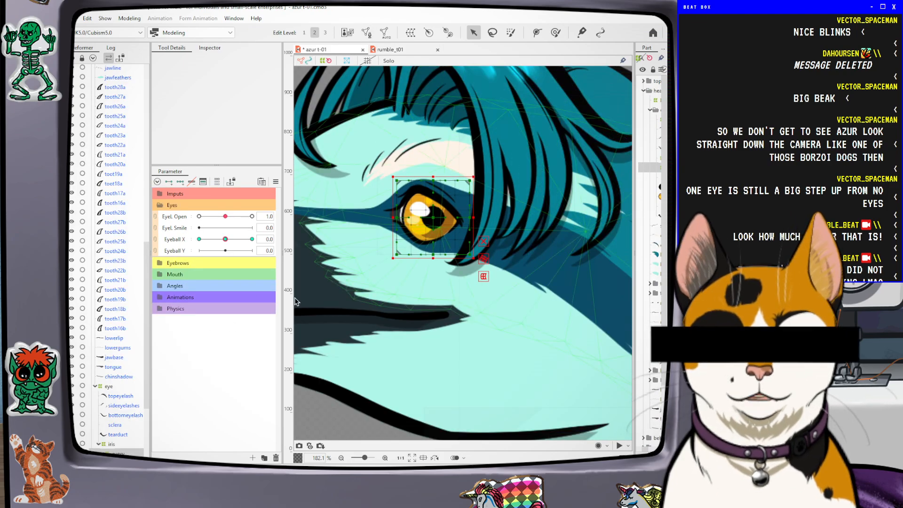
click(252, 239)
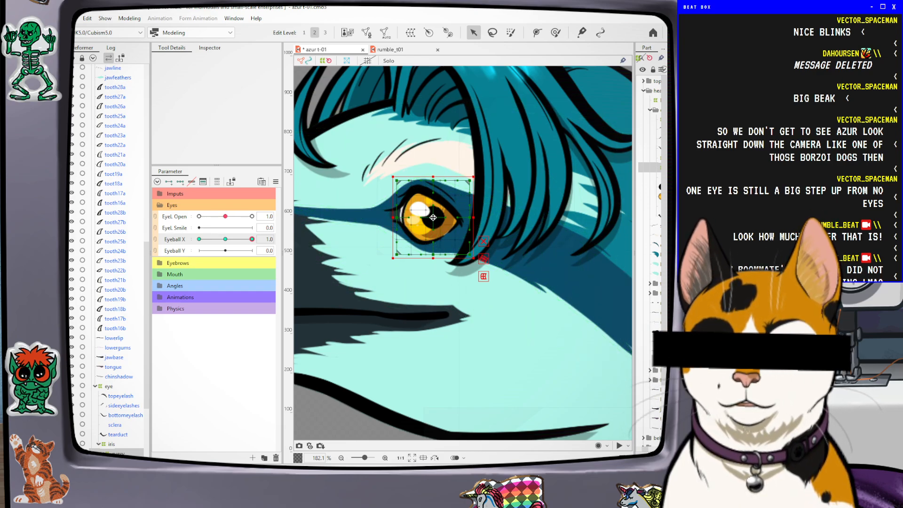
drag(431, 218, 441, 219)
Scrub Eyeball X around 1.0 and examine the shifted iris both close up and at full-head view
mouse_move(252, 239)
mouse_down()
mouse_move(226, 240)
mouse_move(253, 240)
mouse_up()
scroll(472, 237, down, 4)
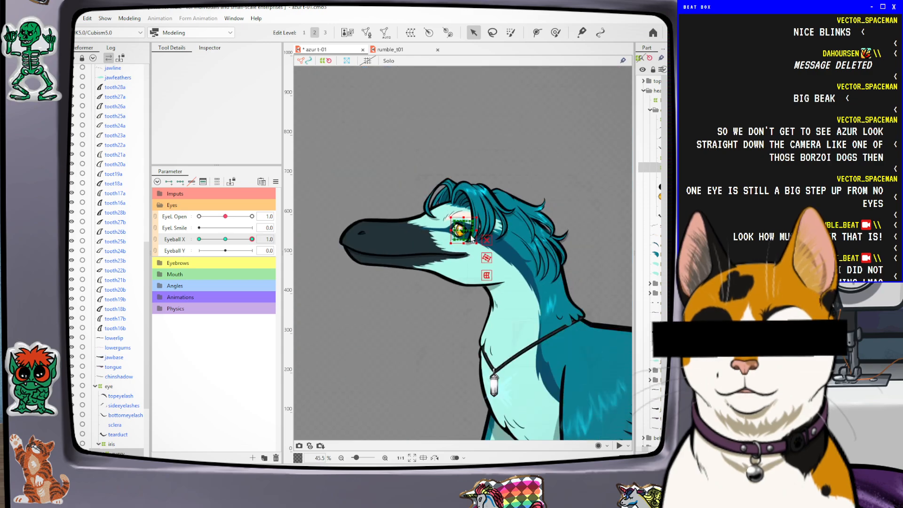
scroll(471, 237, up, 2)
scroll(500, 198, up, 1)
scroll(488, 205, down, 1)
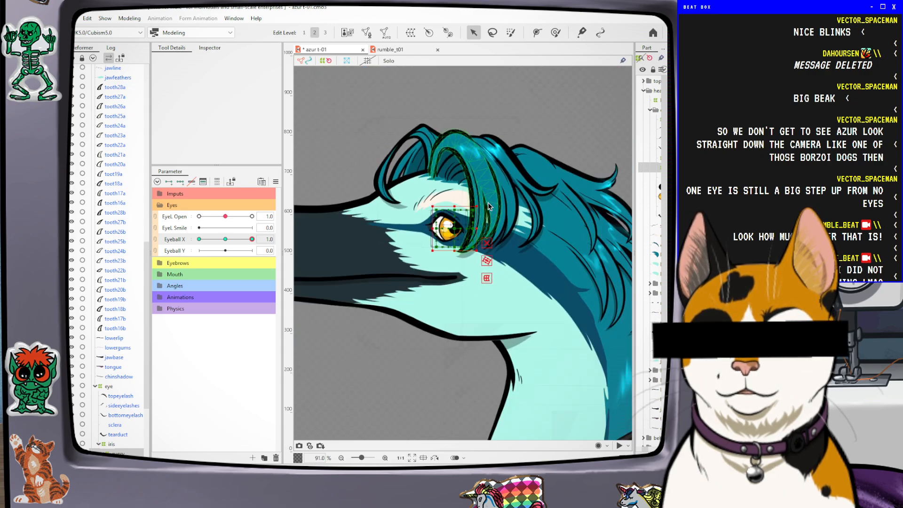
mouse_move(252, 239)
mouse_down()
mouse_move(226, 247)
mouse_move(256, 246)
mouse_move(223, 250)
mouse_move(253, 249)
mouse_up()
scroll(500, 215, up, 1)
scroll(500, 215, up, 1)
scroll(500, 215, down, 1)
scroll(537, 247, up, 2)
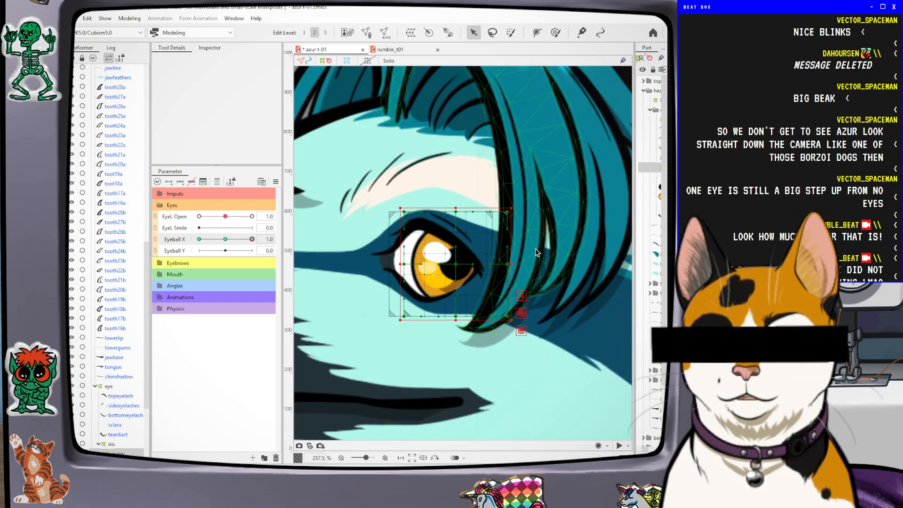
Set the eyexy deformer's Bezier Division to 4 x 4 and its Bezier Type to Smooth All
click(206, 49)
scroll(281, 111, down, 2)
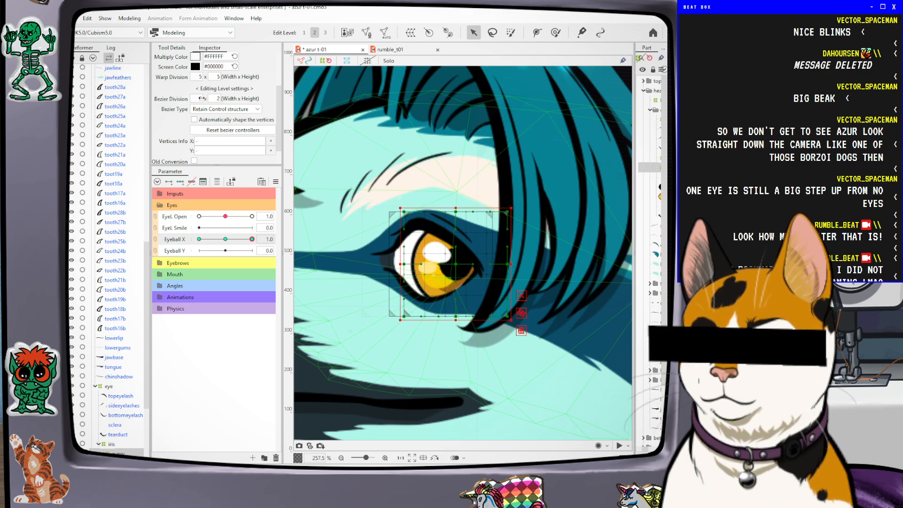
drag(200, 99, 209, 99)
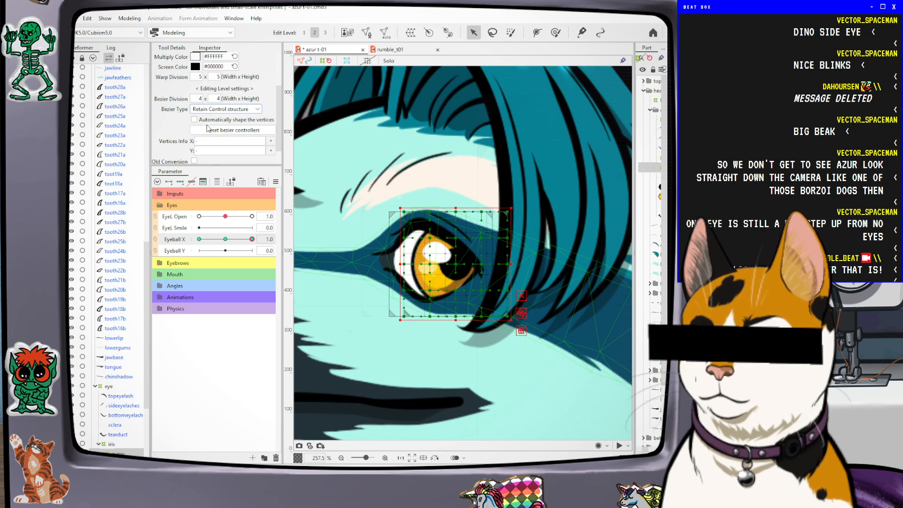
At Eyeball X 1.0, enlarge the deform brush, curve the eyexy grid's upper and lower edges toward the beak, and scrub to check
click(556, 32)
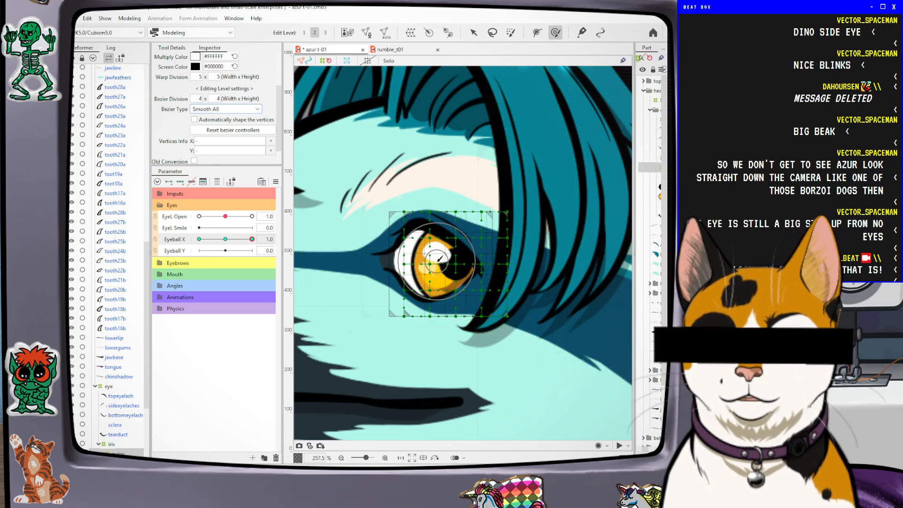
drag(418, 391, 499, 383)
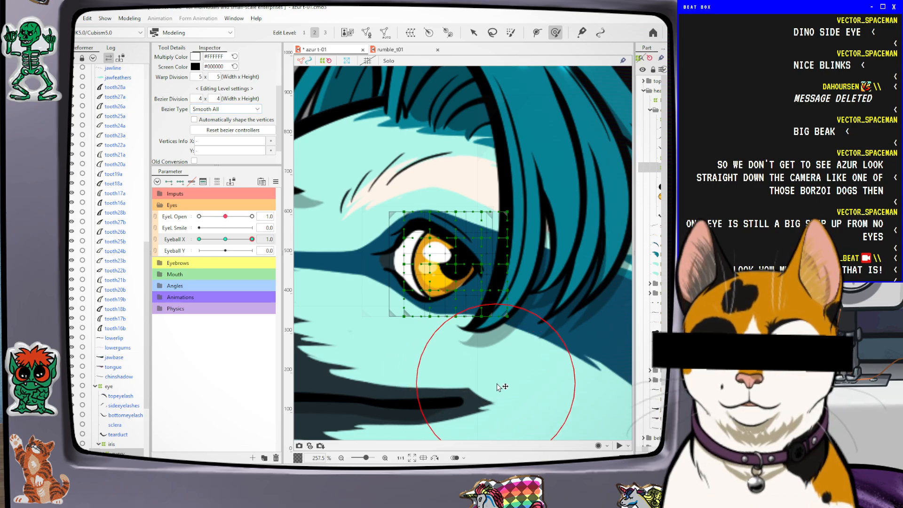
click(426, 266)
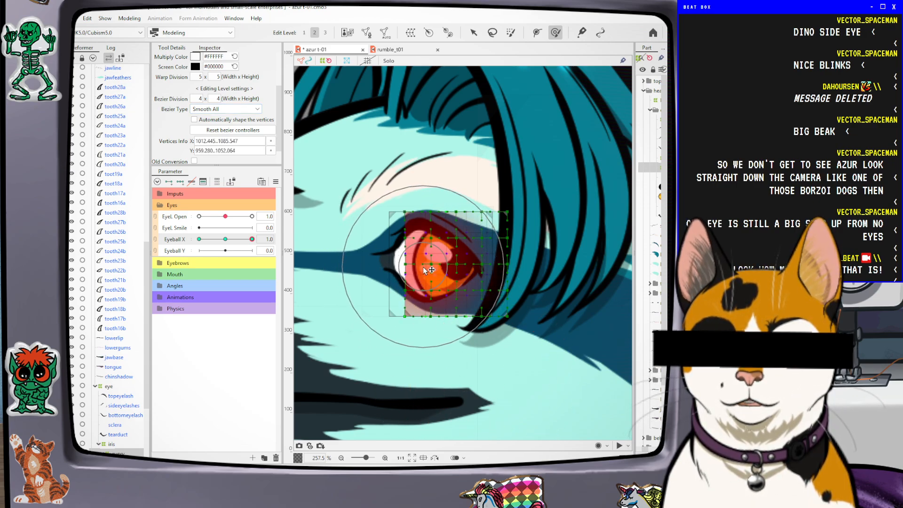
drag(443, 365, 435, 367)
drag(475, 170, 458, 164)
mouse_move(476, 370)
mouse_down()
mouse_move(468, 363)
mouse_move(484, 363)
mouse_move(455, 363)
mouse_up()
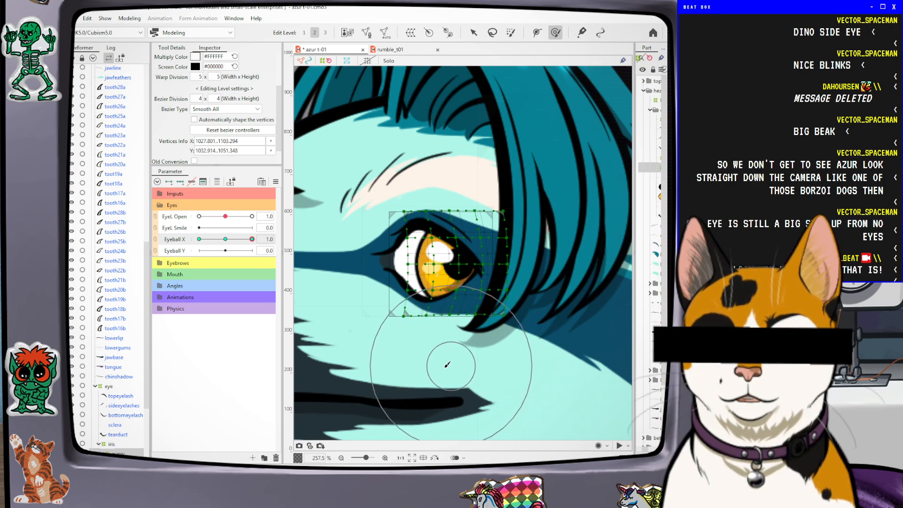
mouse_move(248, 241)
mouse_down()
mouse_move(204, 240)
mouse_move(266, 238)
mouse_up()
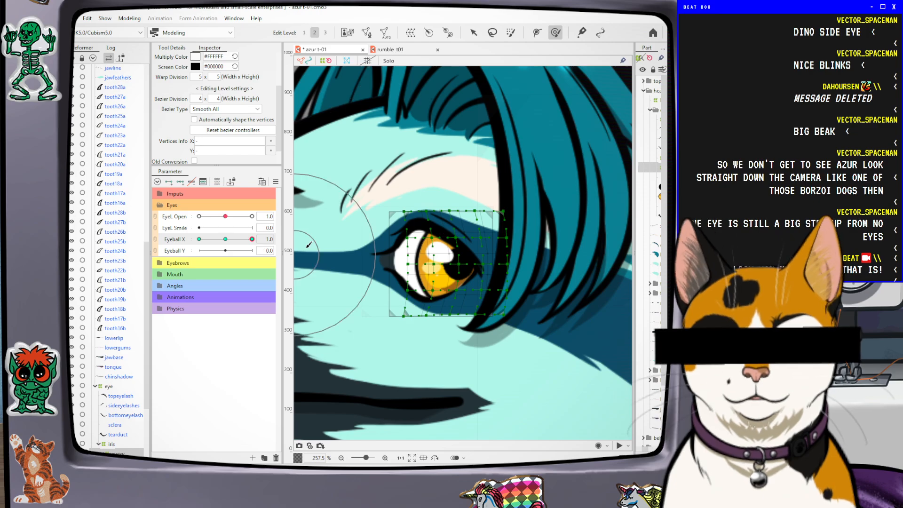
Refine the eyexy grid's upper corner at Eyeball X 1.0 and bulge its rear side away from the beak
drag(450, 167, 434, 170)
drag(371, 168, 363, 167)
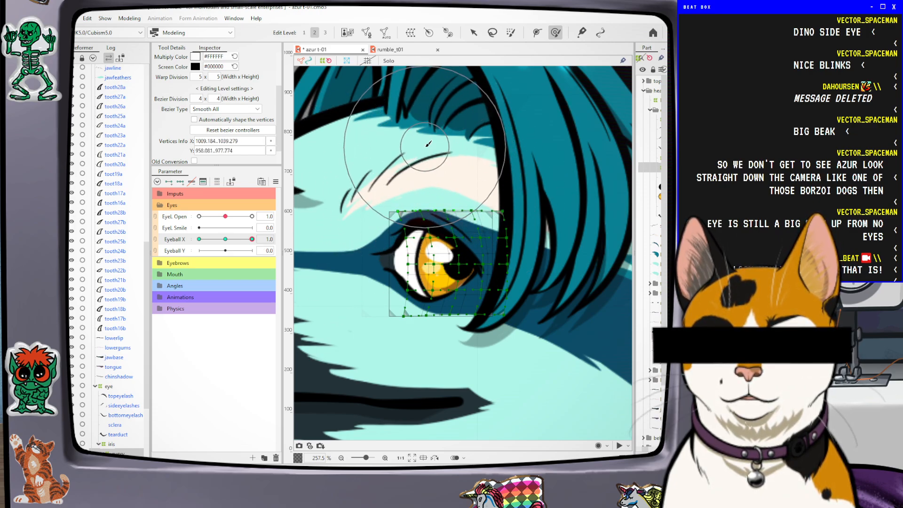
drag(433, 191, 430, 189)
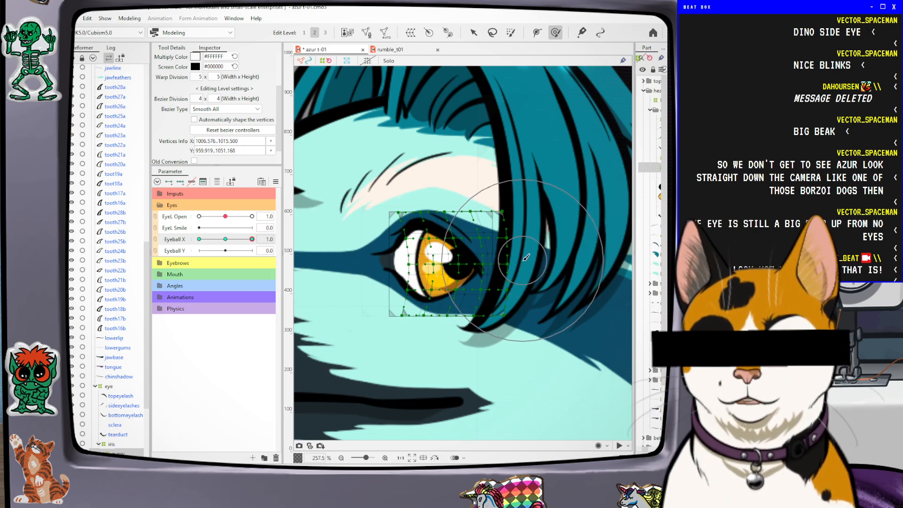
drag(526, 263, 534, 264)
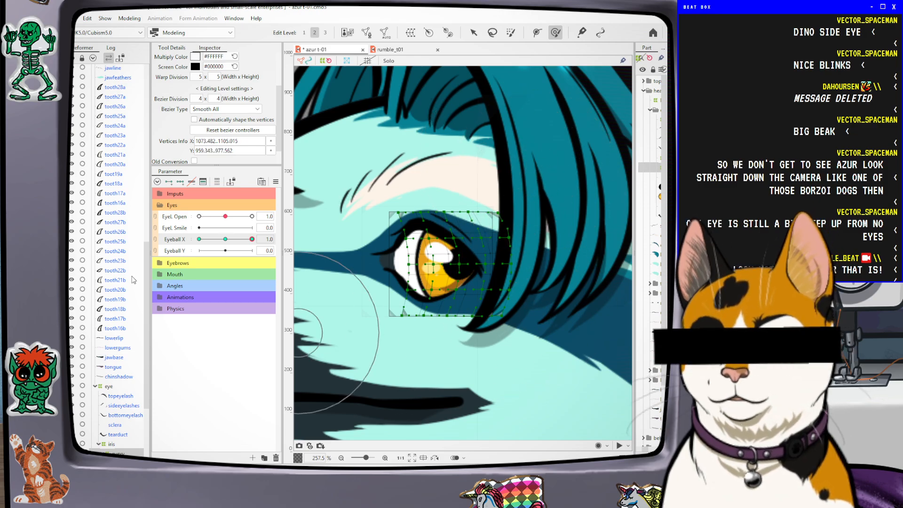
Set Eyeball X to -1.0 and move the eyexy deformer toward the beak, checking the iris placement against the eye
drag(252, 239, 227, 243)
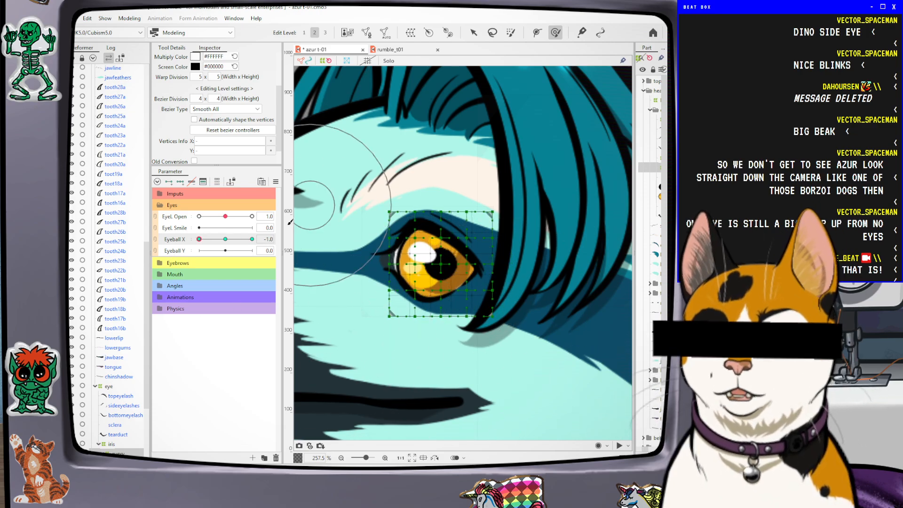
drag(199, 239, 204, 251)
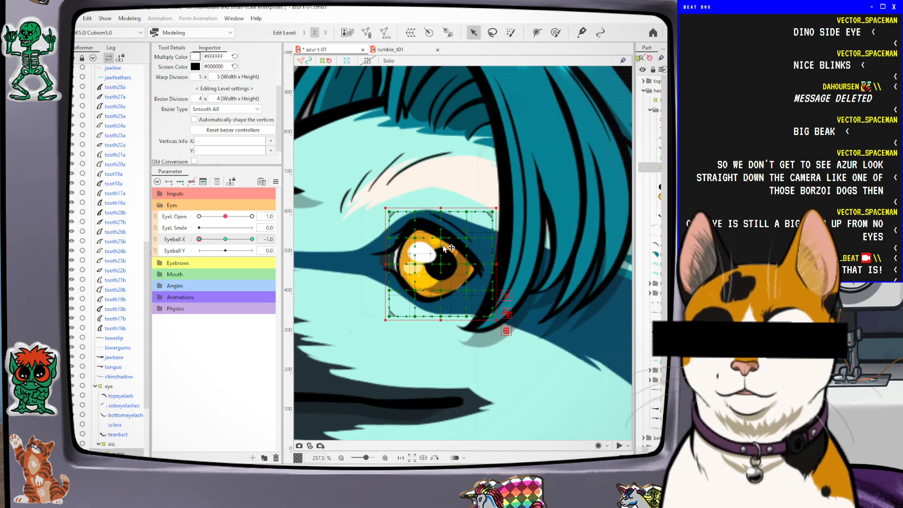
drag(440, 265, 417, 268)
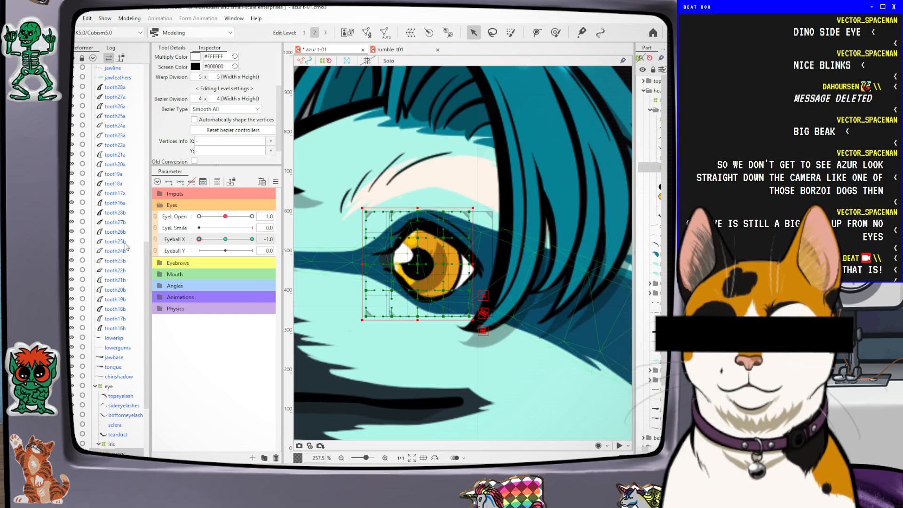
drag(201, 241, 180, 244)
scroll(495, 312, down, 6)
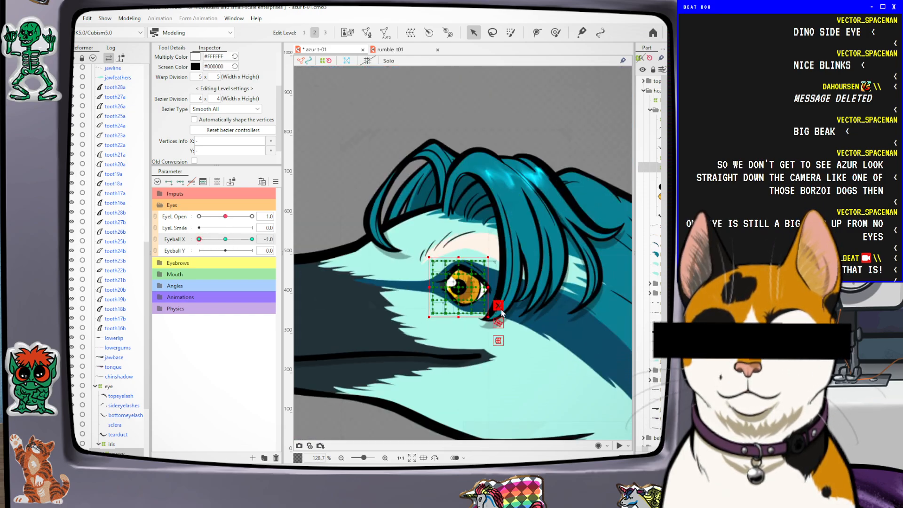
scroll(505, 303, up, 4)
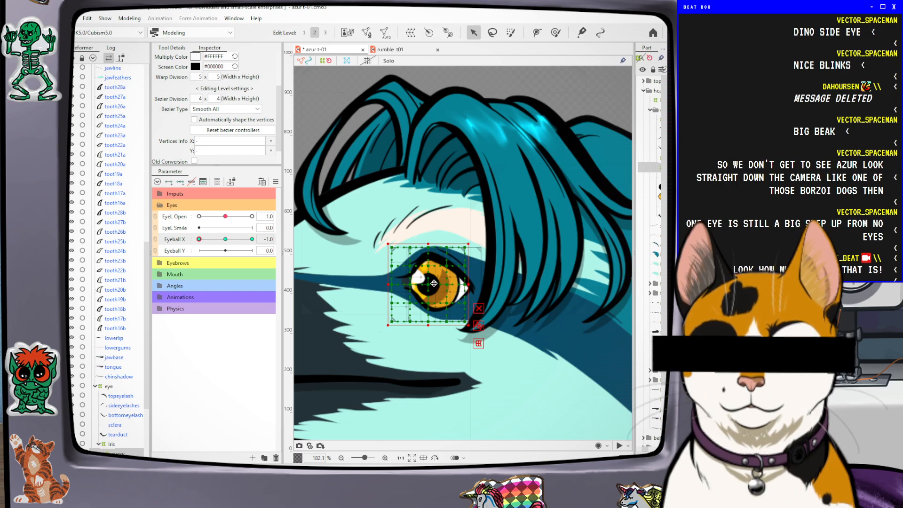
drag(430, 283, 430, 283)
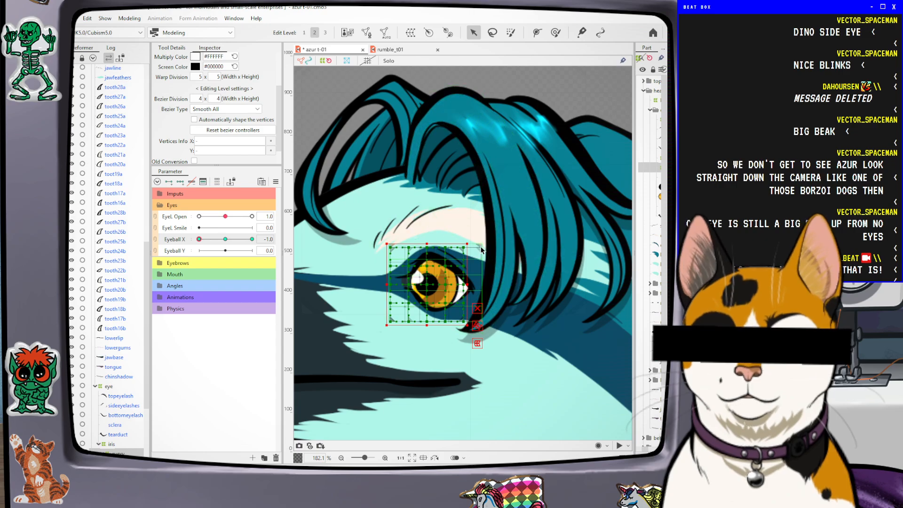
Reshape the eyexy grid's centre and upper edge with a smaller deform brush at Eyeball X -1.0, curving the beak-side corner inward
scroll(506, 129, up, 2)
click(555, 32)
drag(479, 285, 473, 219)
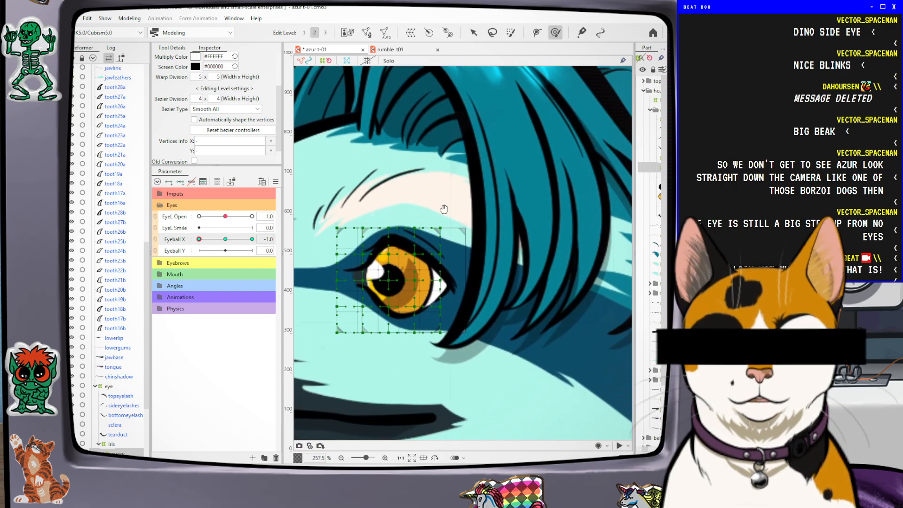
drag(372, 201, 380, 201)
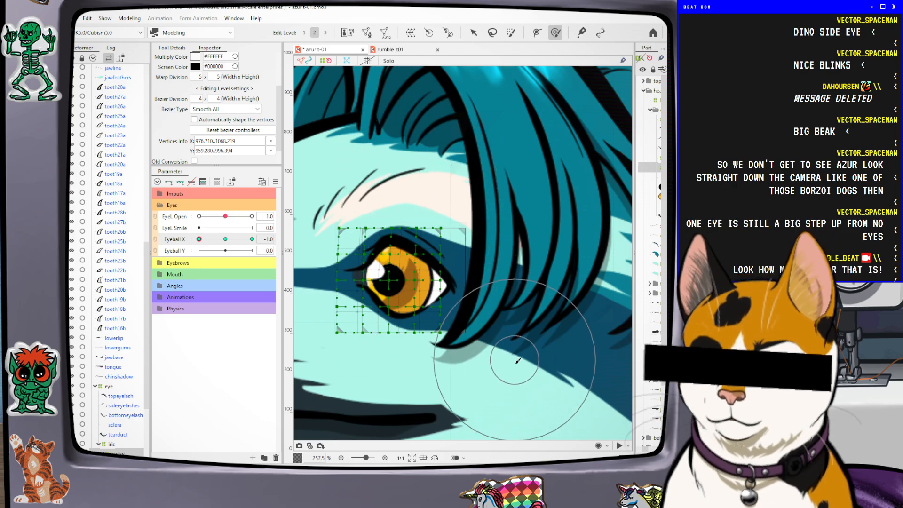
key(ctrl+z)
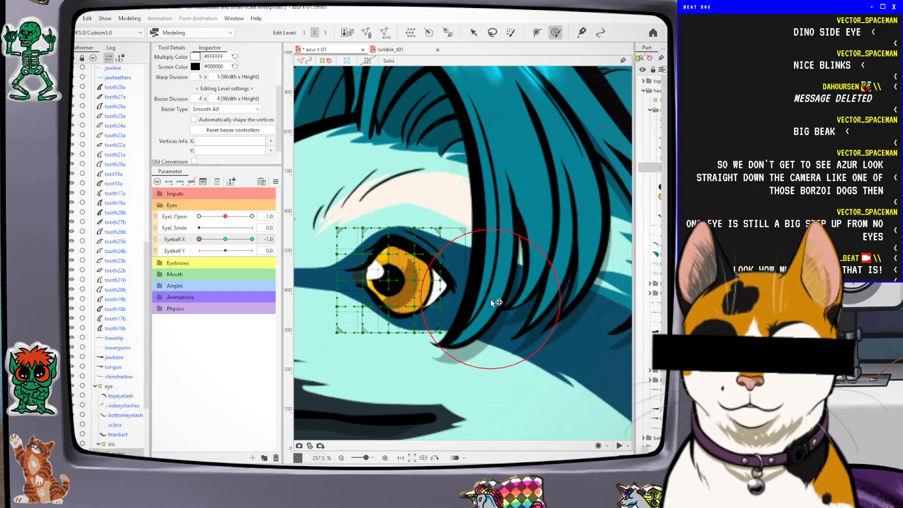
click(414, 281)
drag(414, 281, 402, 276)
drag(372, 194, 437, 192)
drag(355, 180, 338, 211)
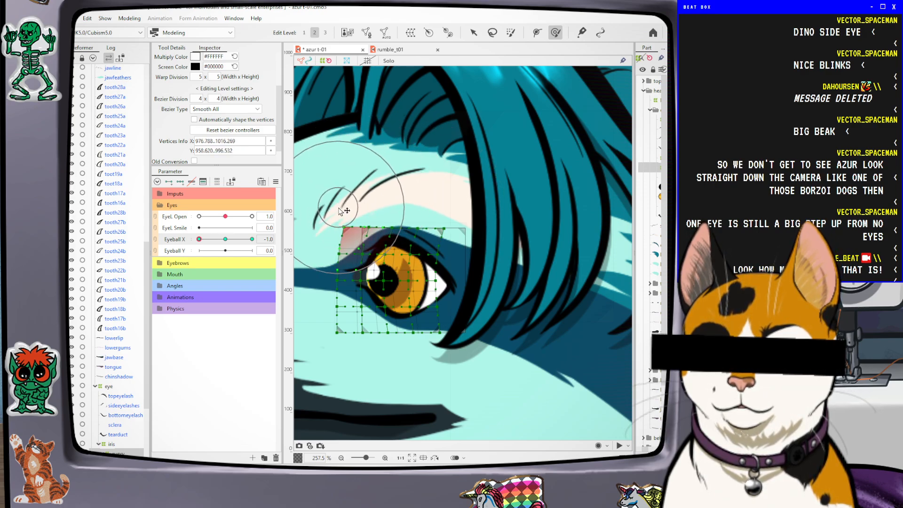
Curve the eyexy grid's lower corners and refine its top and rear edges with the deform brush at Eyeball X -1.0
drag(333, 358, 339, 358)
mouse_move(430, 335)
mouse_down()
mouse_move(423, 308)
mouse_move(442, 303)
mouse_move(428, 278)
mouse_up()
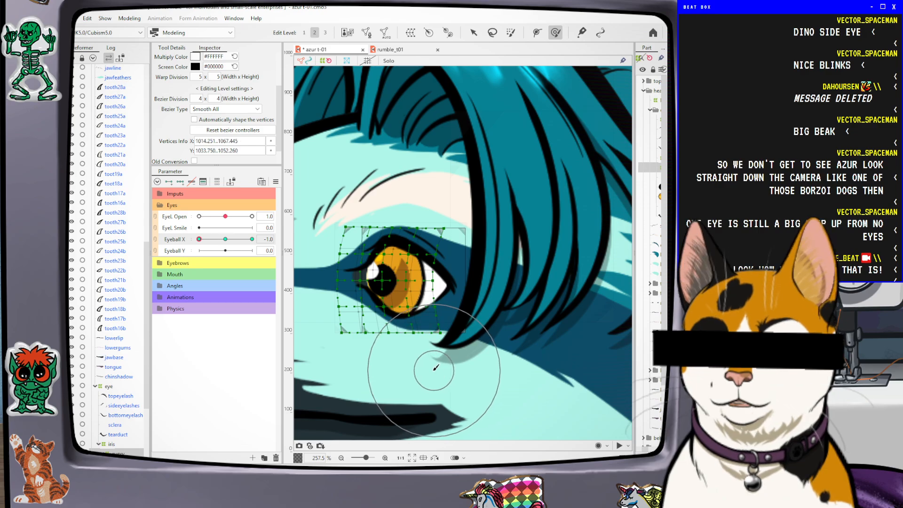
drag(334, 380, 337, 378)
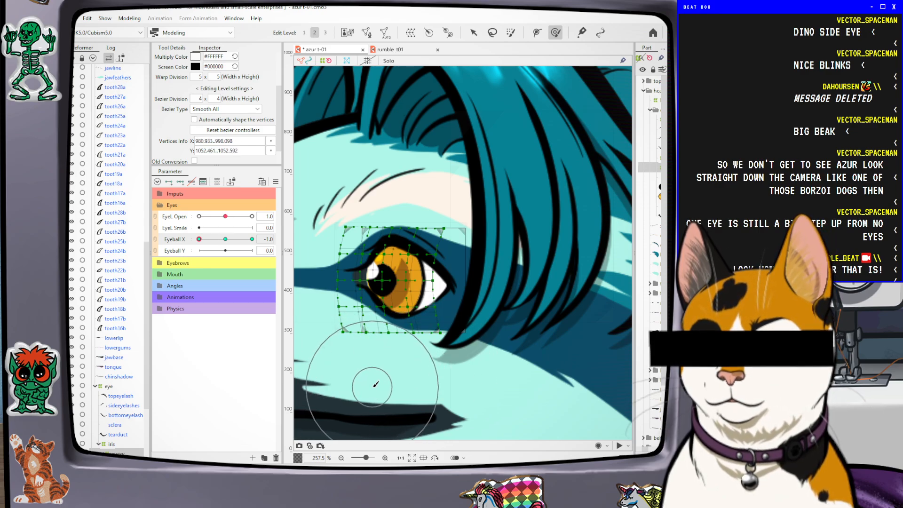
drag(392, 388, 395, 382)
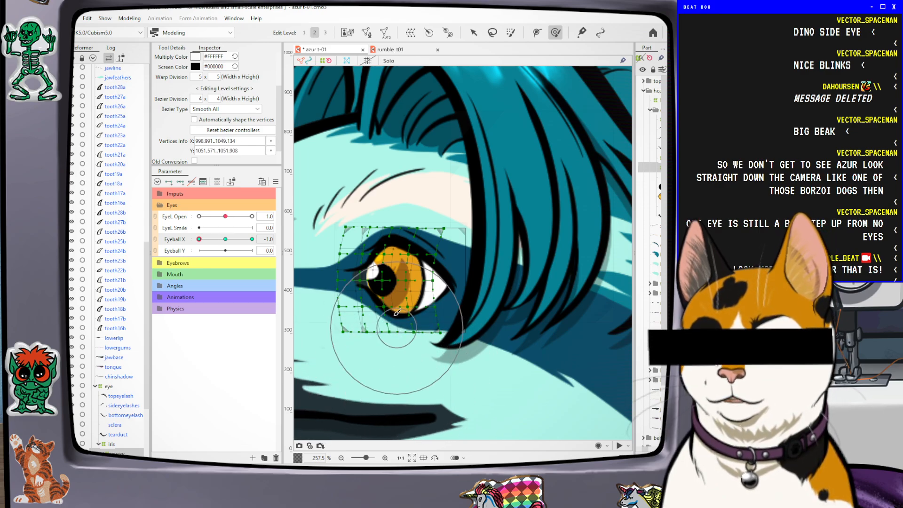
drag(369, 184, 372, 187)
drag(449, 193, 452, 192)
drag(471, 281, 467, 281)
drag(469, 348, 472, 346)
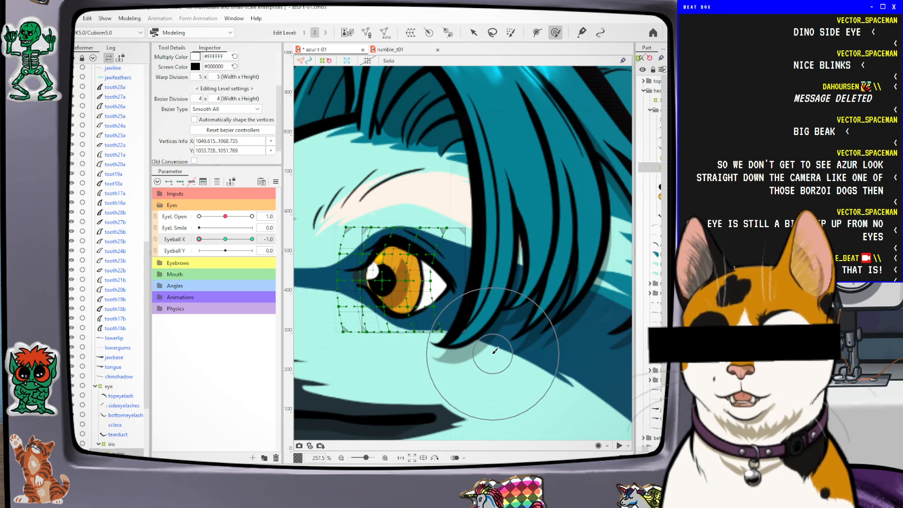
Refine the eyexy grid's lower rear corner, hide the selection overlay, check the iris movement across Eyeball X and reset it to 0.0
drag(474, 356, 475, 363)
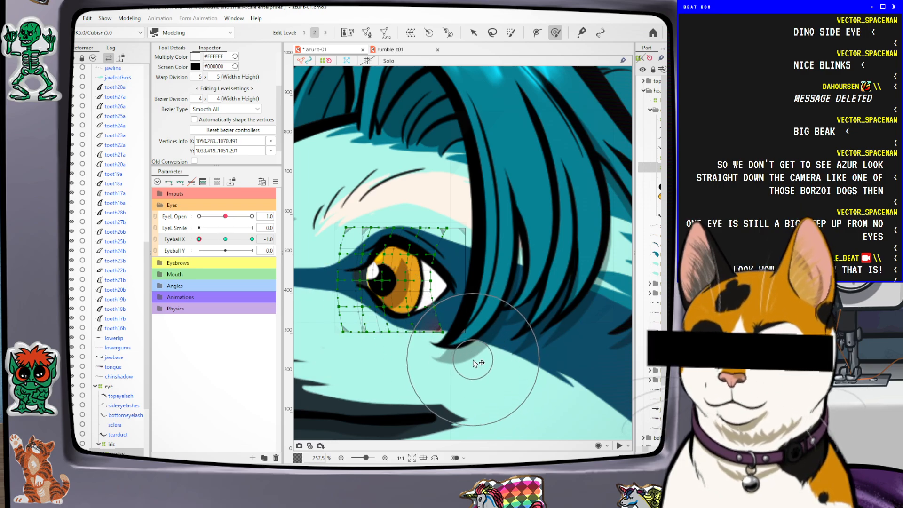
drag(216, 240, 188, 247)
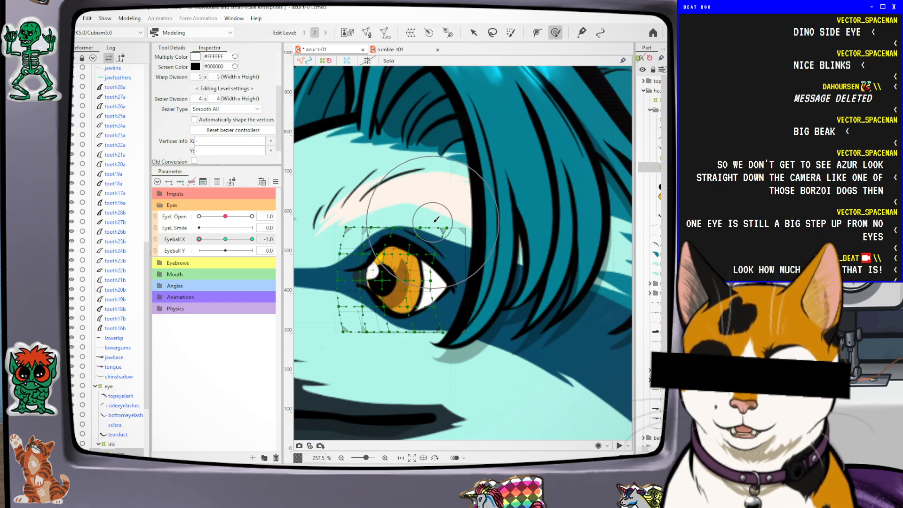
key(ctrl+h)
scroll(481, 272, down, 2)
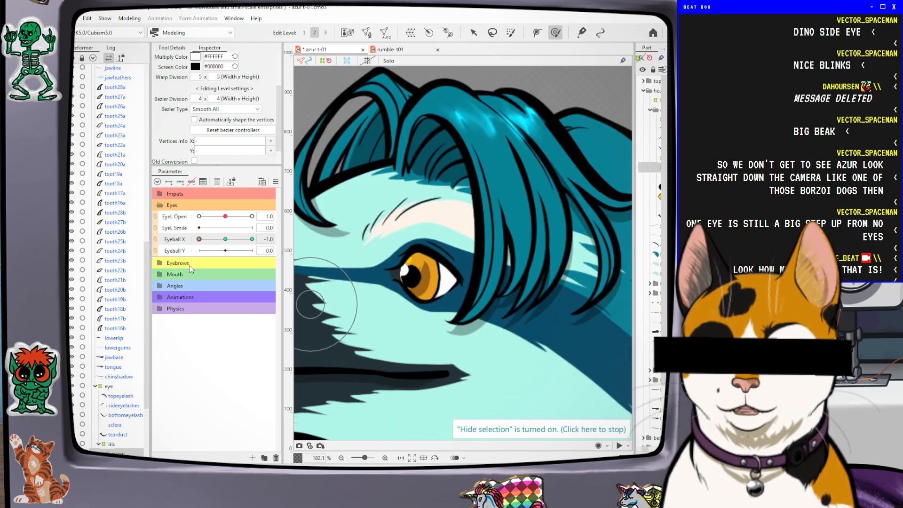
mouse_move(200, 240)
mouse_down()
mouse_move(254, 240)
mouse_move(199, 240)
mouse_up()
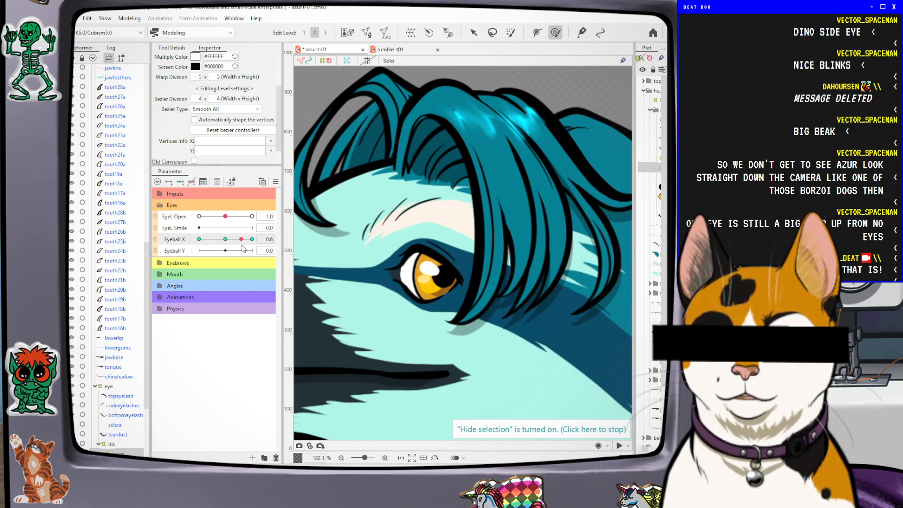
click(225, 239)
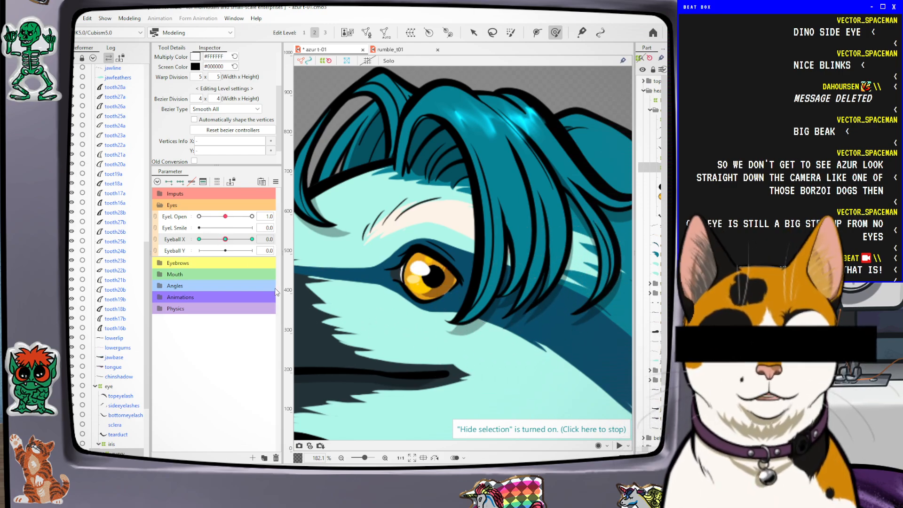
Add three keyforms on Eyeball Y for the eyexy deformer and show its selection overlay again
click(170, 251)
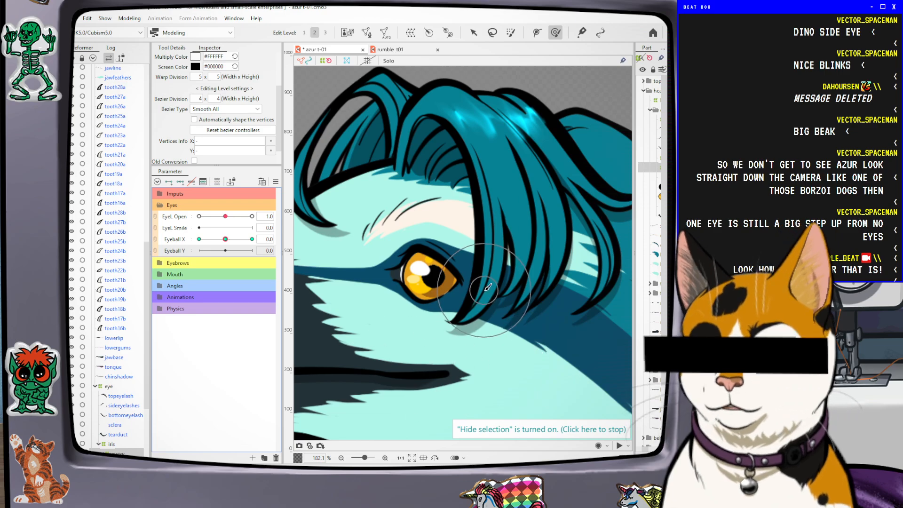
drag(536, 368, 520, 347)
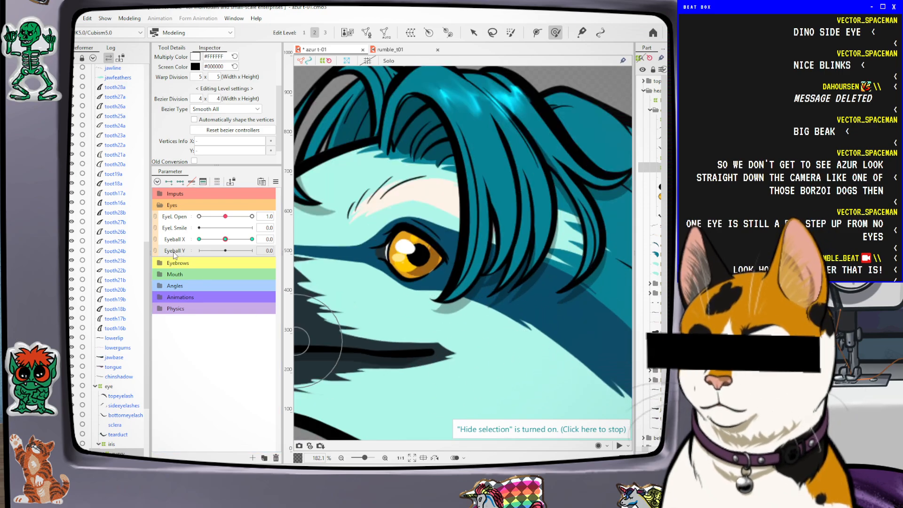
click(181, 182)
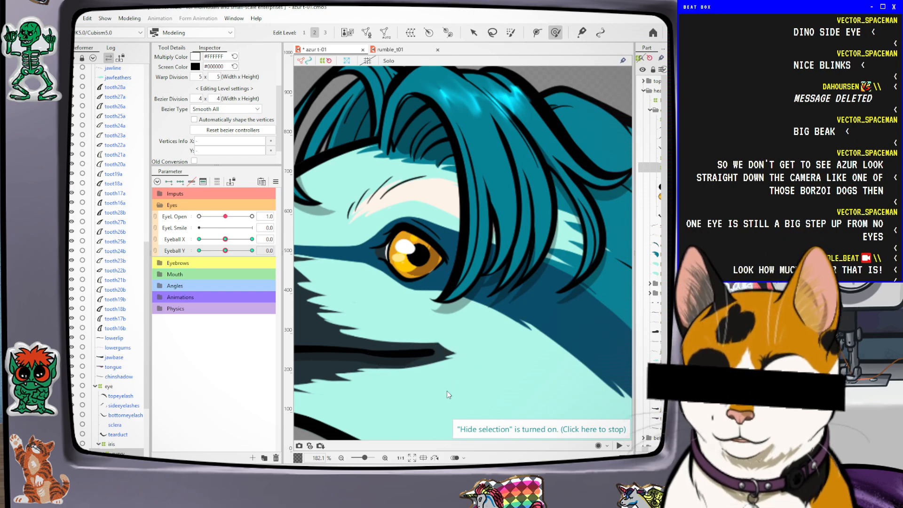
key(ctrl+h)
scroll(523, 280, down, 1)
scroll(476, 332, up, 2)
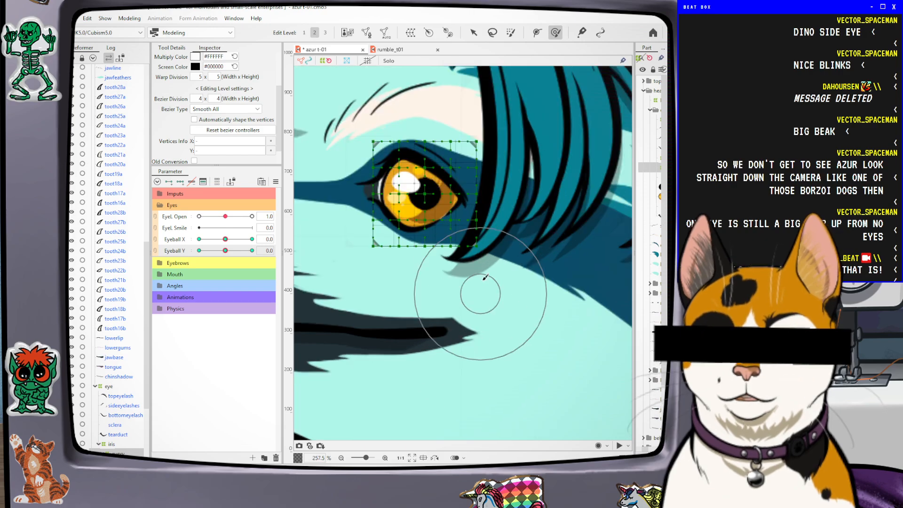
click(474, 33)
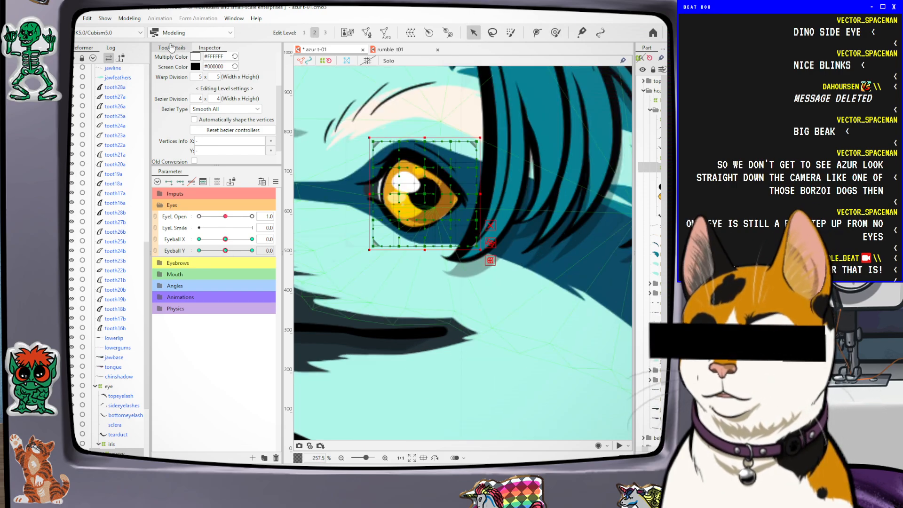
Check the Eyeball Y direction in the rumble_t01 model by trying 1.0, reset it to 0.0 and return to azur t-01
click(410, 50)
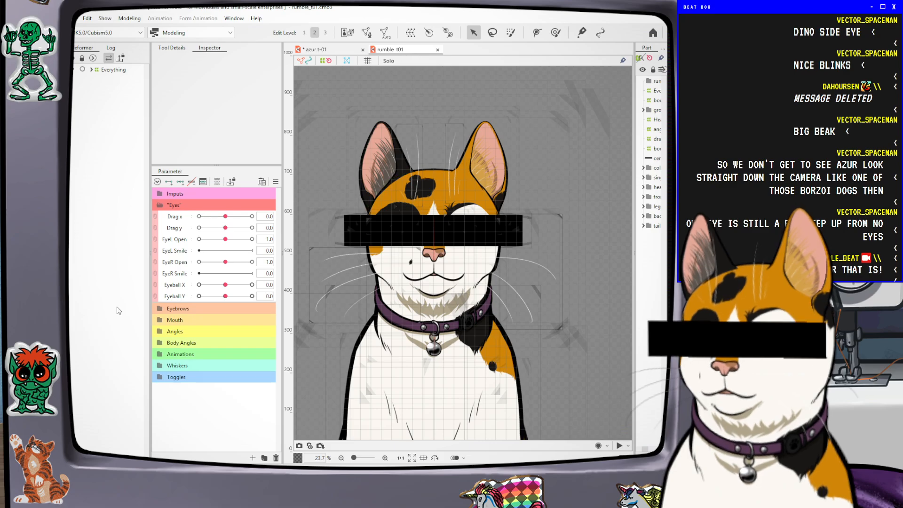
drag(222, 296, 343, 301)
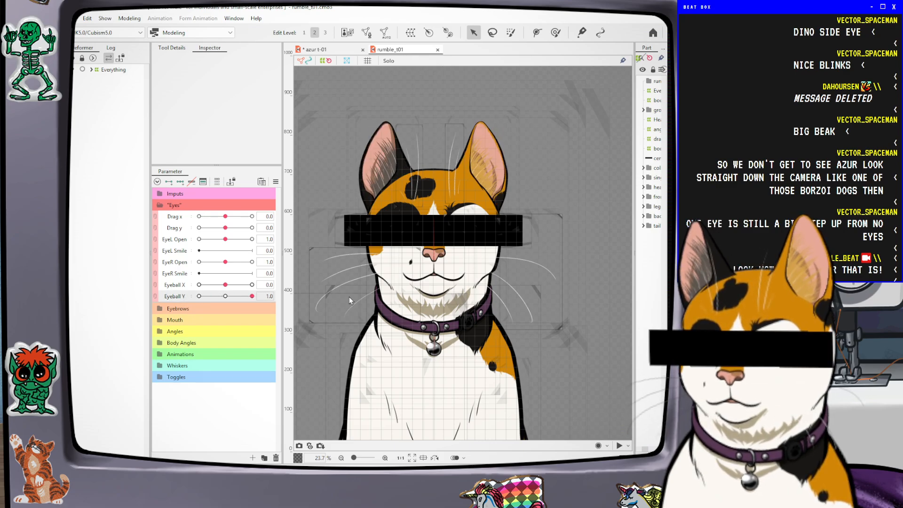
click(225, 295)
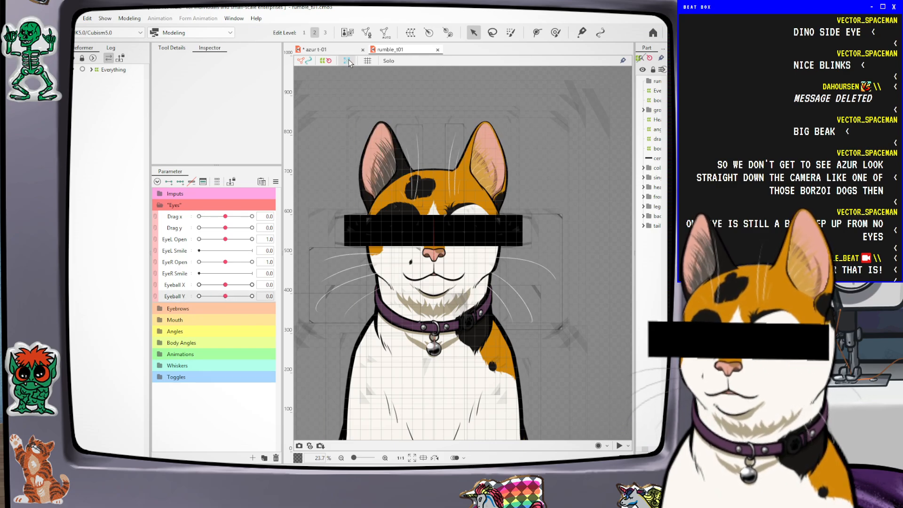
click(331, 50)
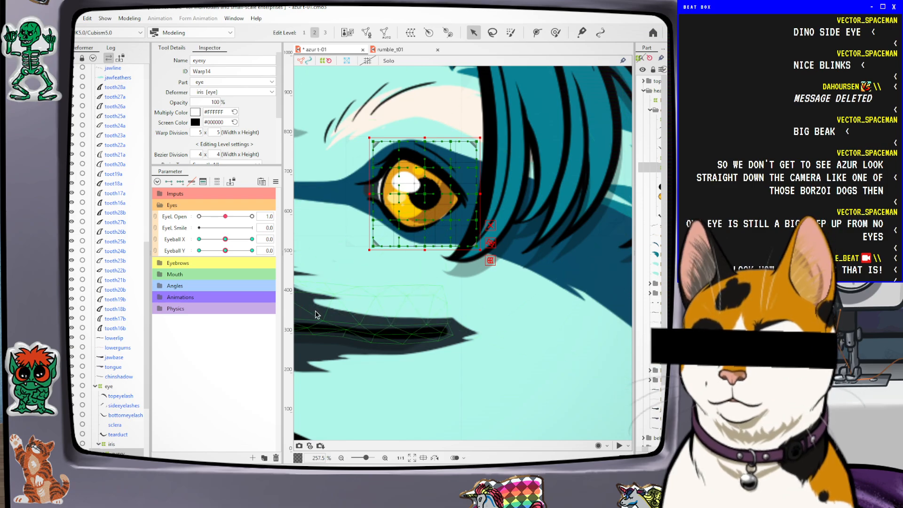
Set Eyeball Y to -1.0, move the eyexy deformer down and bow its grid downward with the deform brush
click(199, 251)
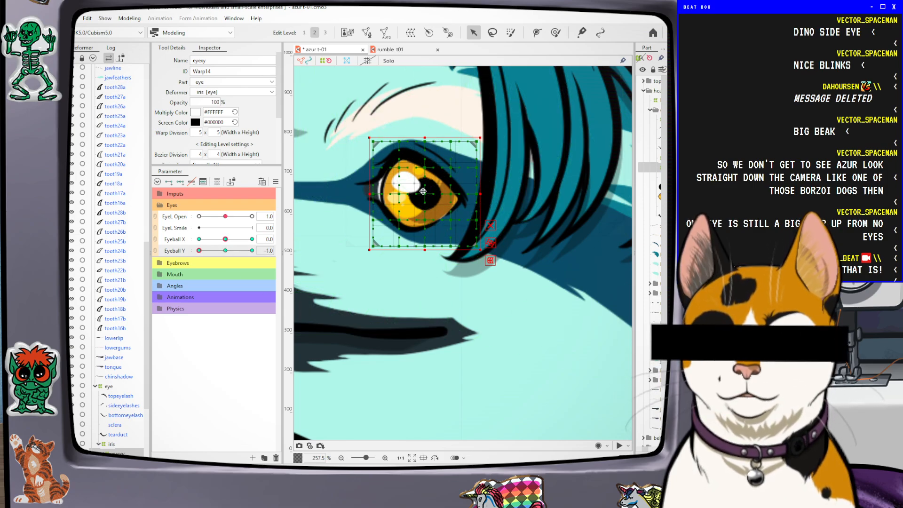
drag(422, 191, 424, 207)
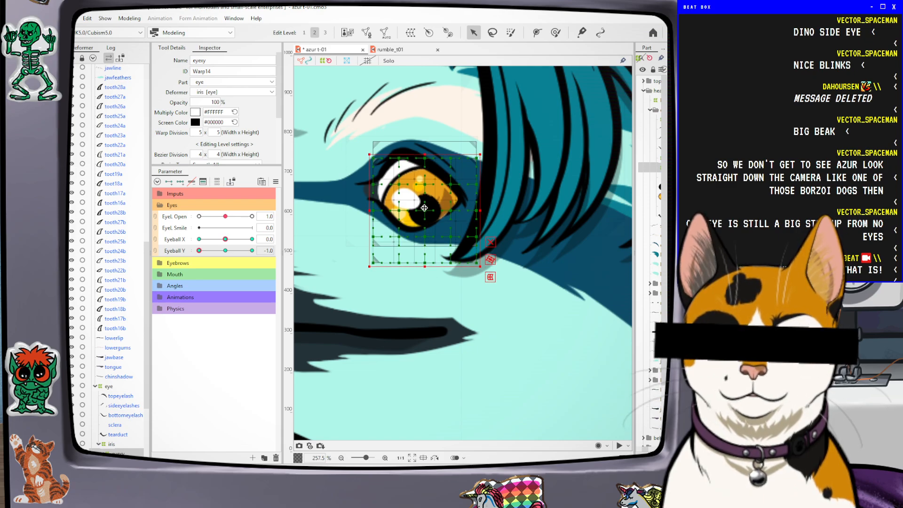
key(b)
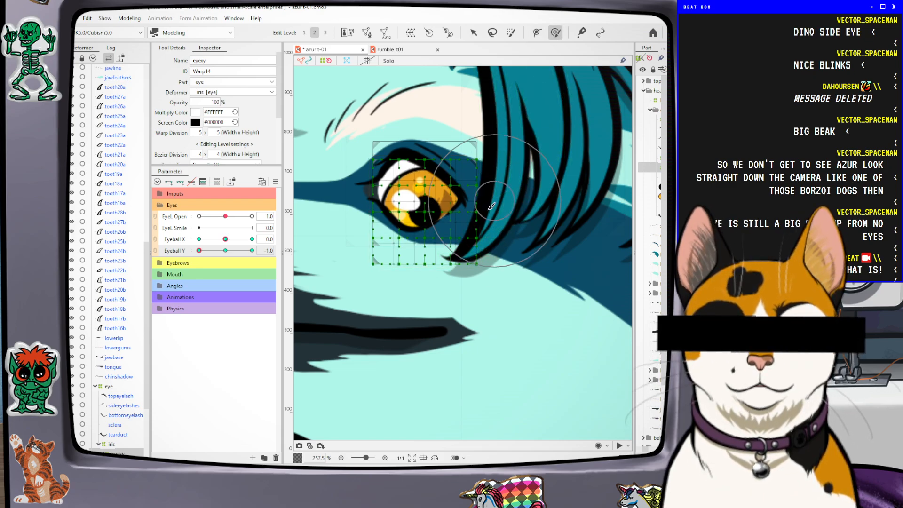
drag(425, 210, 425, 213)
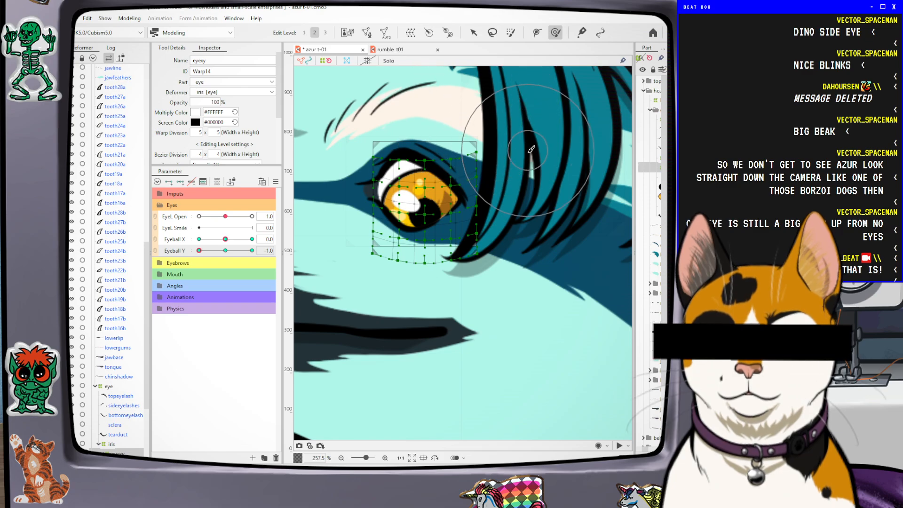
Preview the downward iris movement between Eyeball Y -1.0 and 0.0 with the selection overlay hidden
mouse_move(200, 250)
mouse_down()
mouse_move(211, 252)
mouse_move(196, 266)
mouse_up()
key(ctrl+t)
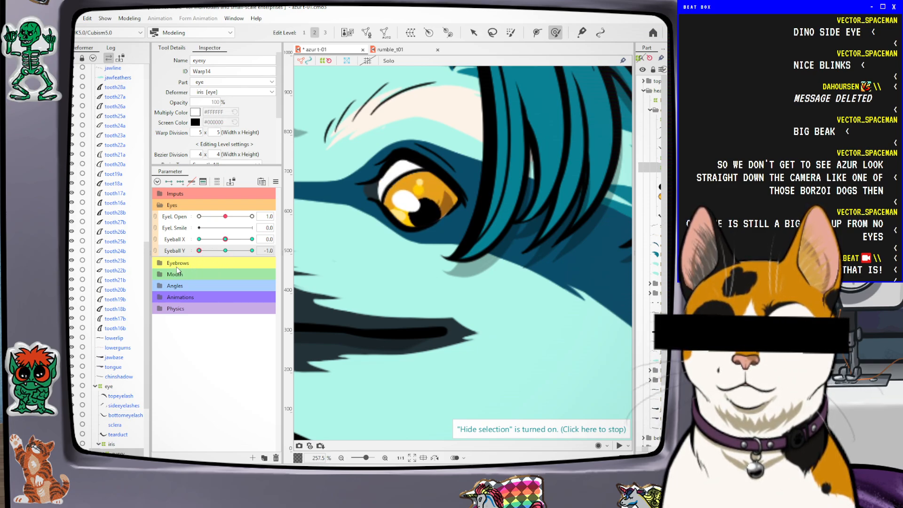
drag(206, 251, 226, 253)
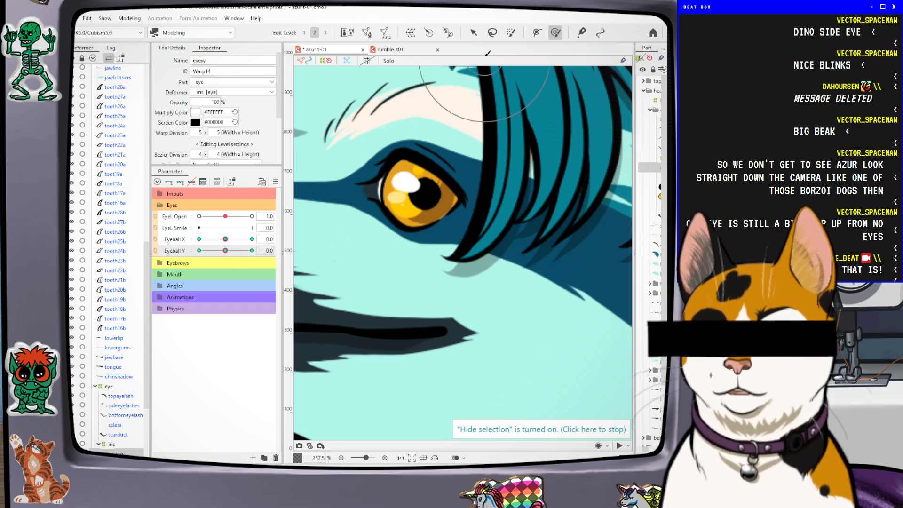
key(ctrl+t)
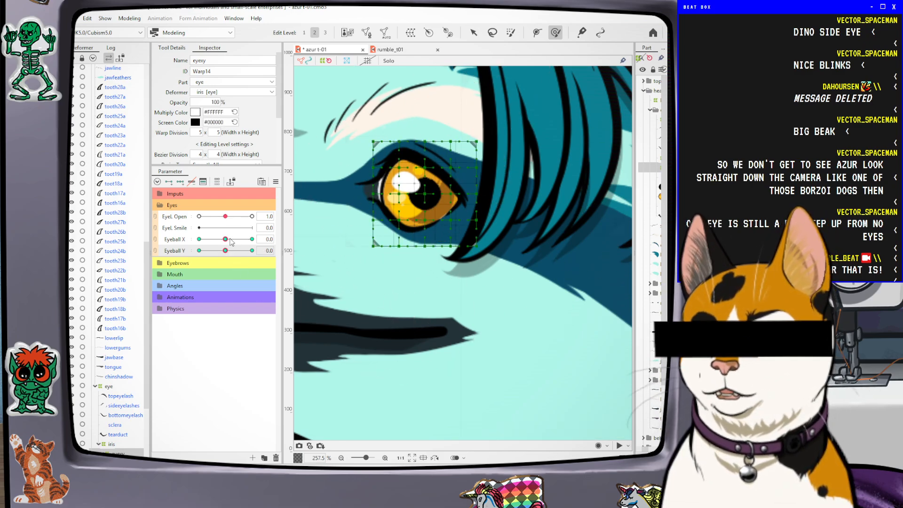
Set Eyeball Y to 1.0, move the eyexy deformer up and bow its grid upward with the deform brush
drag(230, 253, 305, 237)
click(473, 32)
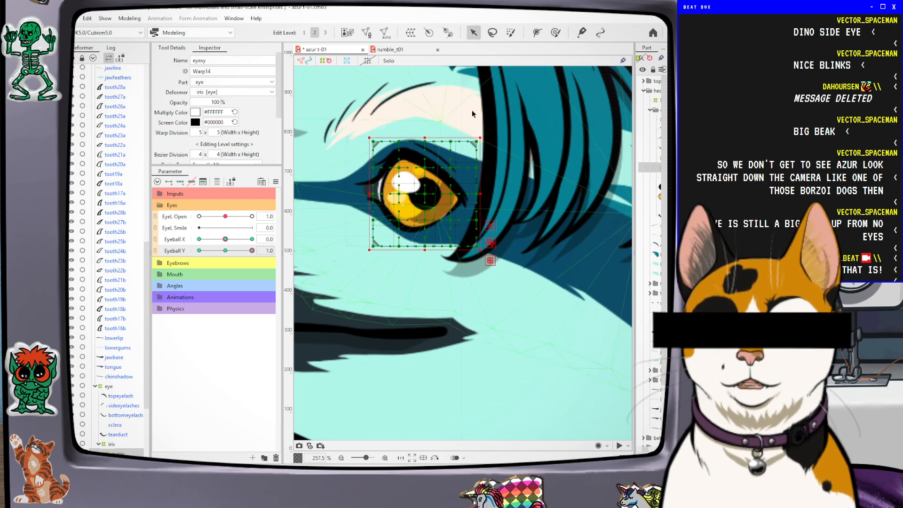
drag(427, 194, 432, 178)
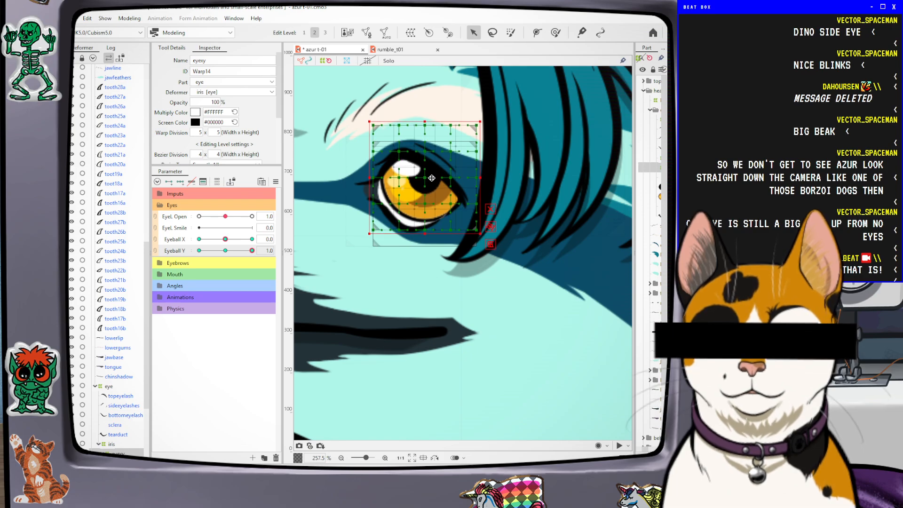
click(556, 34)
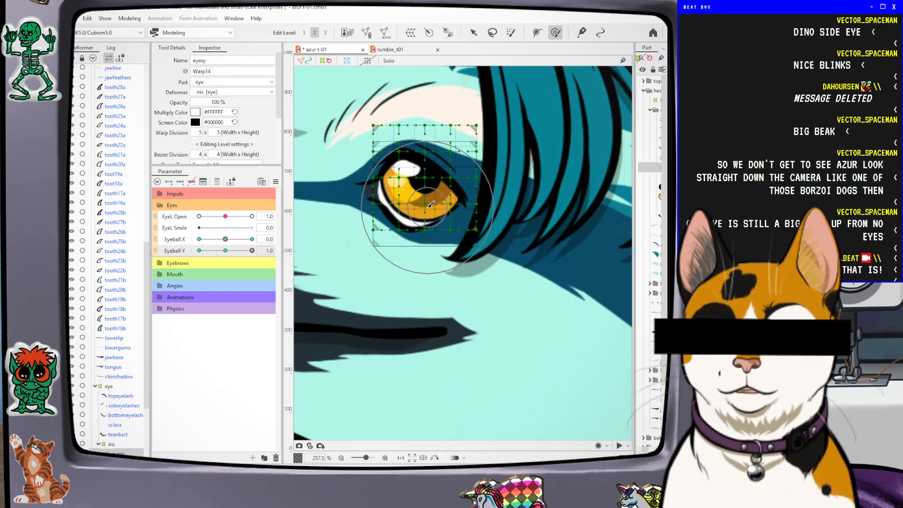
drag(426, 204, 425, 200)
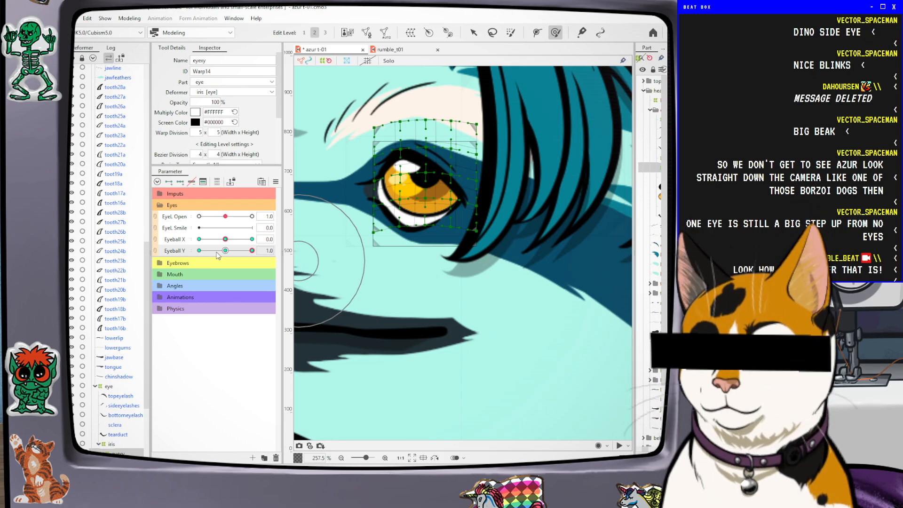
Hide the selection overlay and sweep Eyeball Y through its range to examine the vertical iris movement, resetting it to 0.0
key(ctrl+h)
drag(252, 250, 196, 259)
click(225, 251)
scroll(574, 176, down, 3)
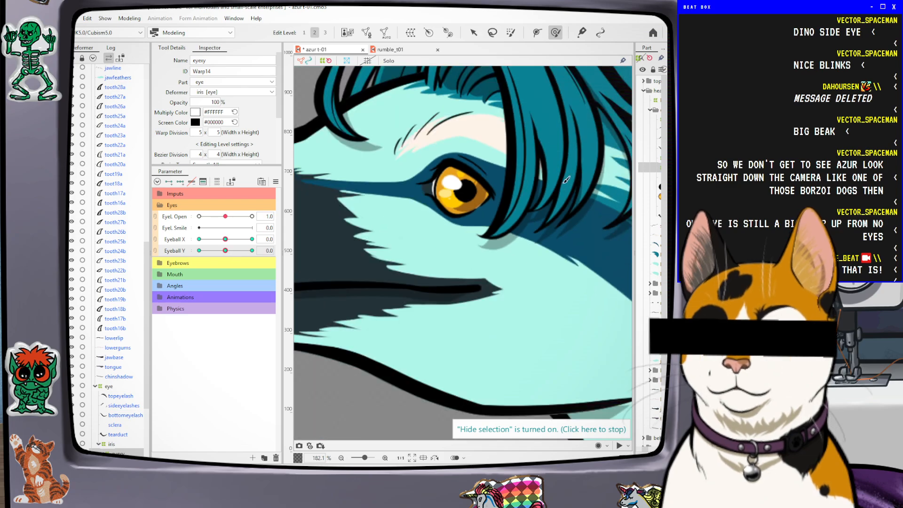
scroll(574, 176, up, 2)
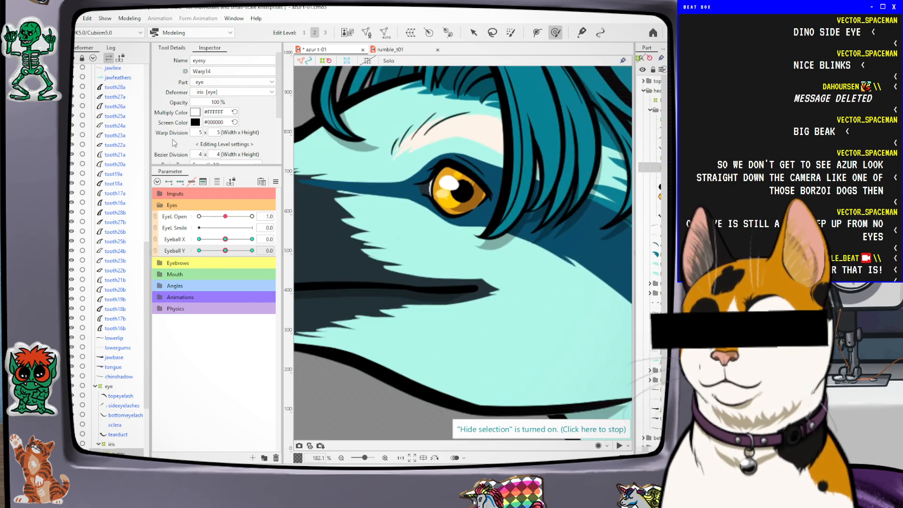
click(225, 250)
drag(225, 254, 212, 250)
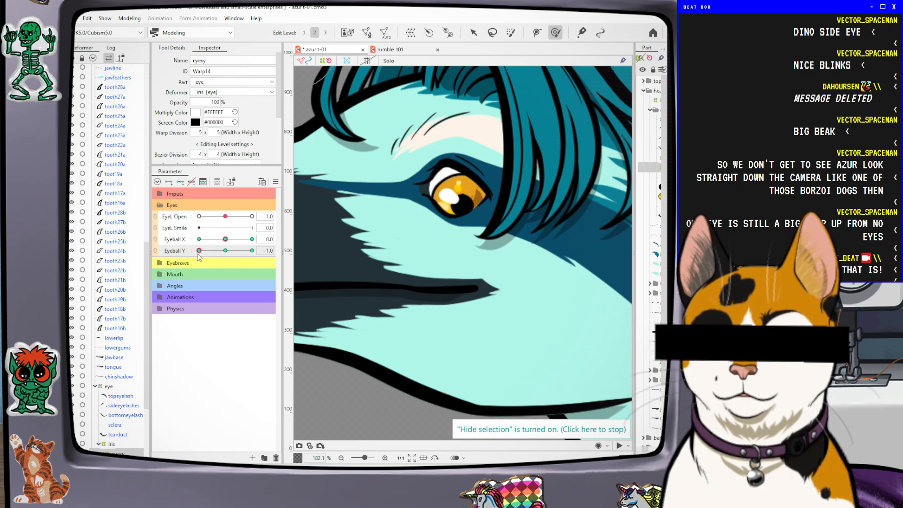
mouse_move(212, 251)
mouse_down()
mouse_move(278, 261)
mouse_move(182, 266)
mouse_move(250, 269)
mouse_move(206, 272)
mouse_move(237, 268)
mouse_move(227, 267)
mouse_move(227, 250)
mouse_up()
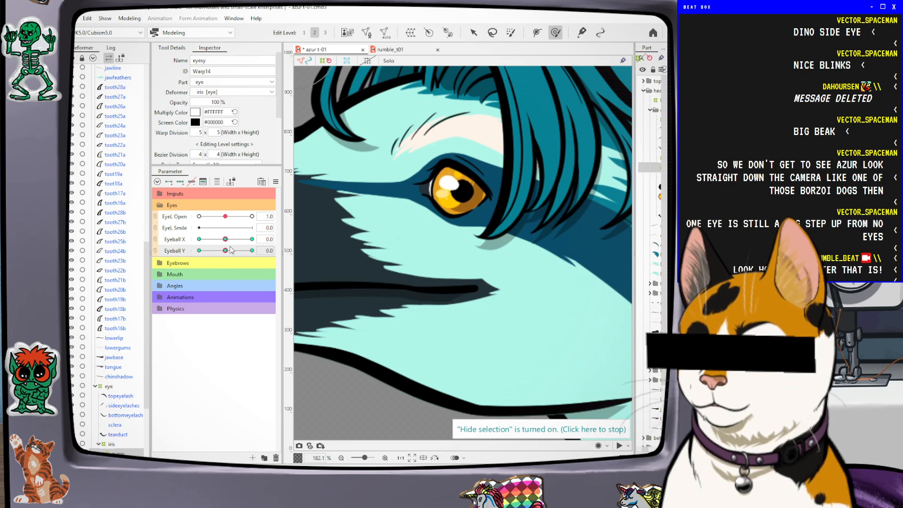
Select the eyeshine mesh under the iris deformer and sweep Eyeball X to examine how the shine sits against the moving iris
scroll(130, 392, down, 3)
click(127, 374)
drag(126, 363, 119, 372)
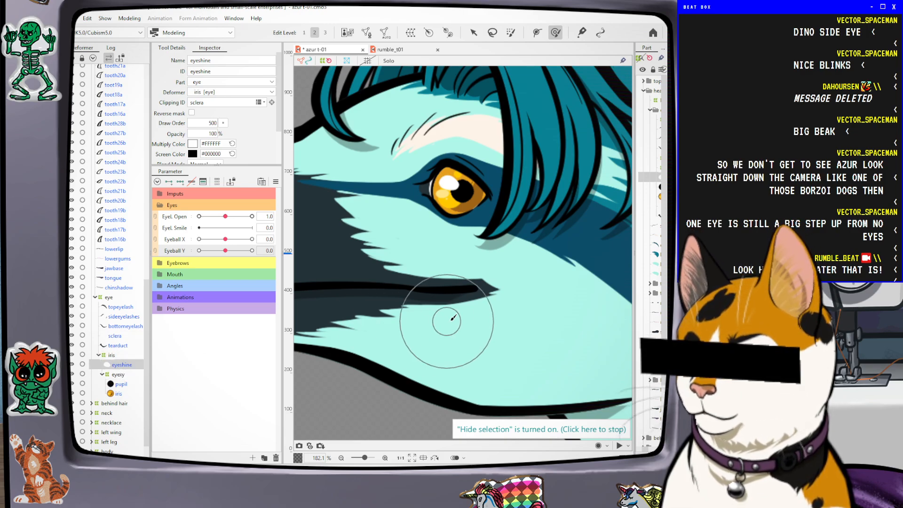
drag(225, 240, 188, 251)
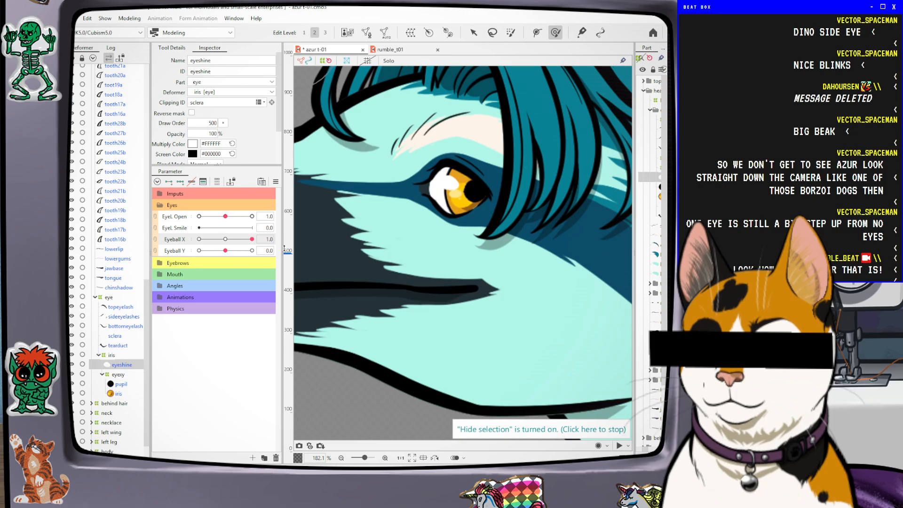
click(225, 238)
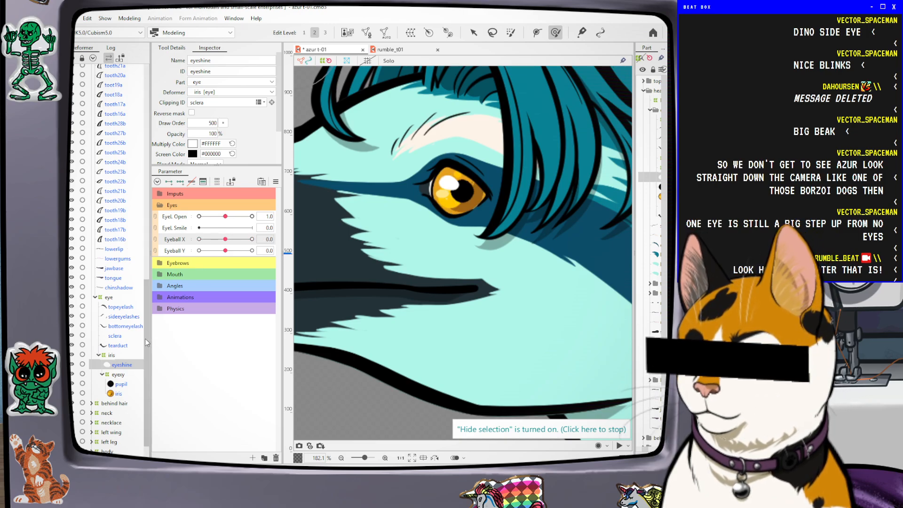
drag(225, 240, 277, 262)
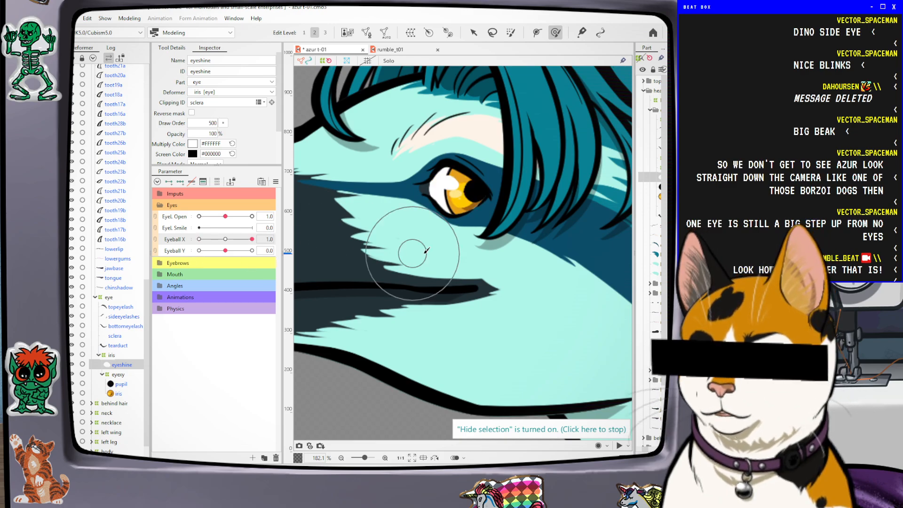
Examine the Eyeball X movement with the whole head in view and return Eyeball X and Eyeball Y to 0.0
scroll(509, 218, down, 3)
scroll(559, 217, up, 1)
scroll(558, 217, down, 4)
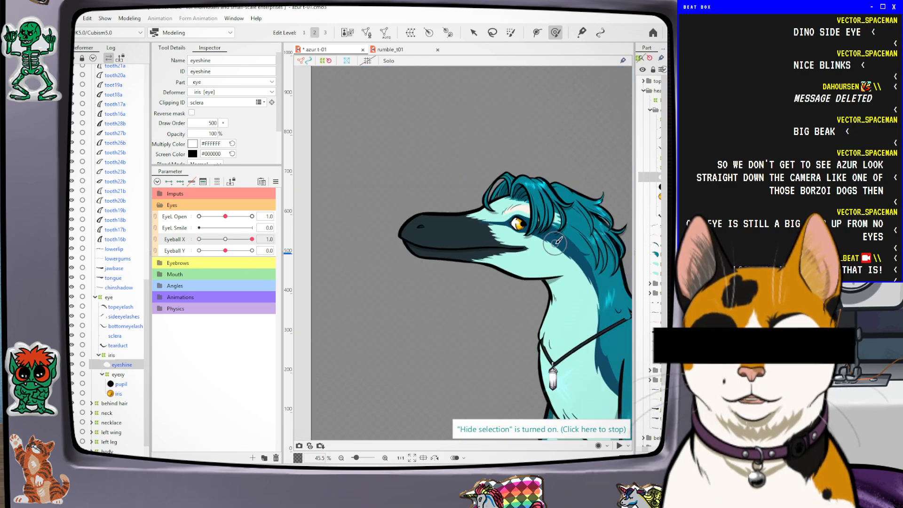
scroll(558, 216, up, 1)
mouse_move(252, 238)
mouse_down()
mouse_move(200, 250)
mouse_move(232, 255)
mouse_move(214, 264)
mouse_move(175, 266)
mouse_up()
click(225, 240)
click(226, 253)
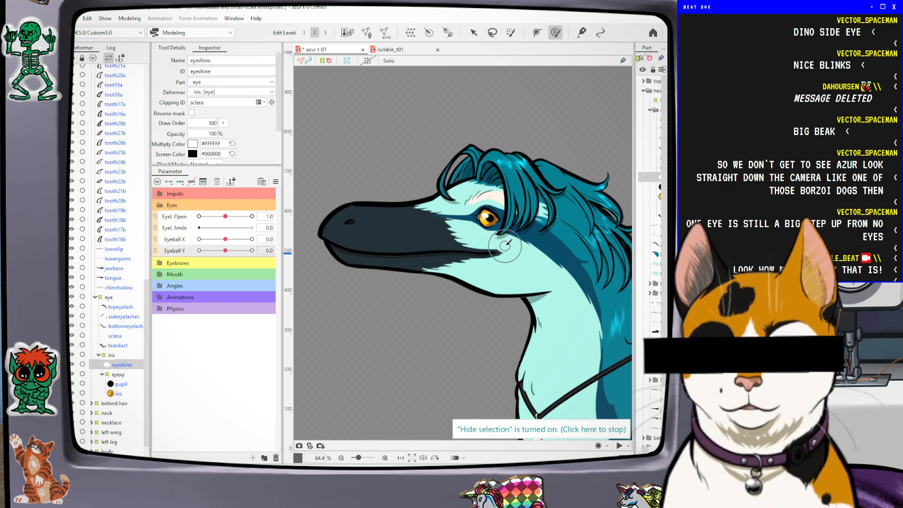
Add three Eyeball X keys to the eyeshine mesh and shift the shine toward the beak at Eyeball X -1.0 with the deform brush
scroll(507, 244, up, 3)
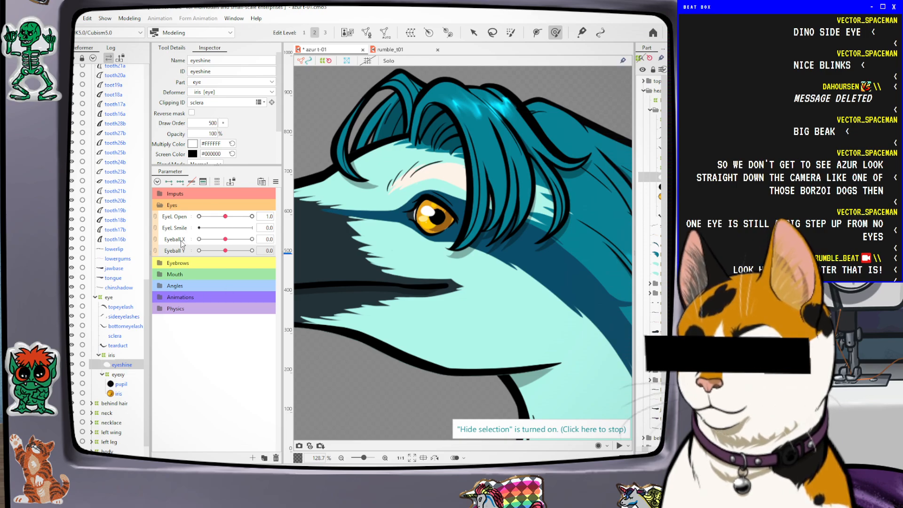
click(180, 182)
scroll(425, 226, up, 3)
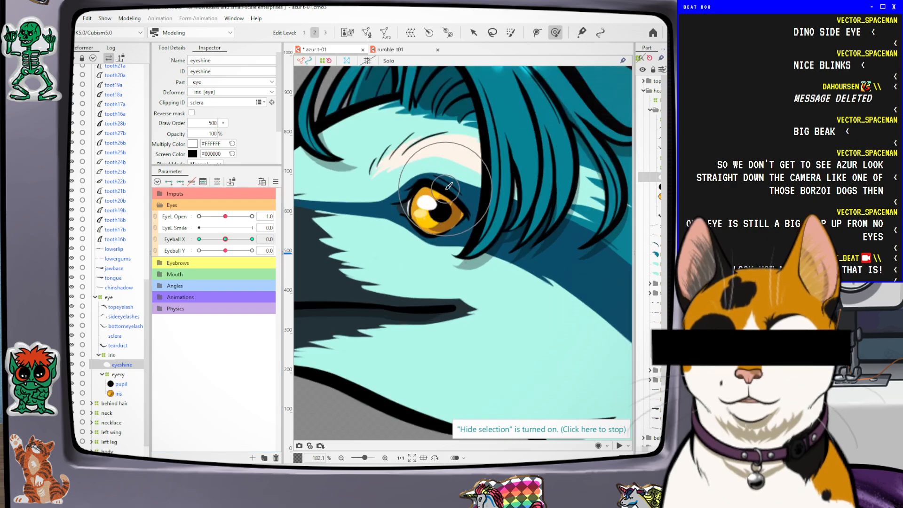
click(252, 239)
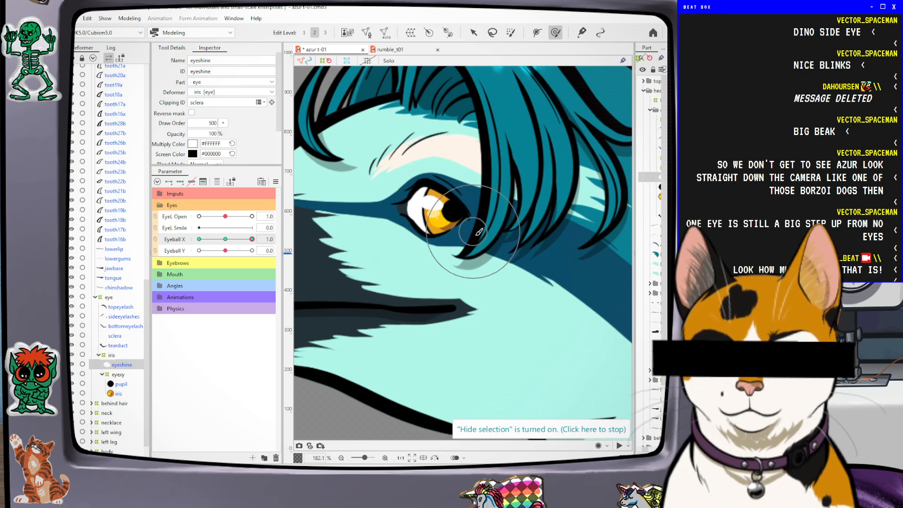
key(ctrl+t)
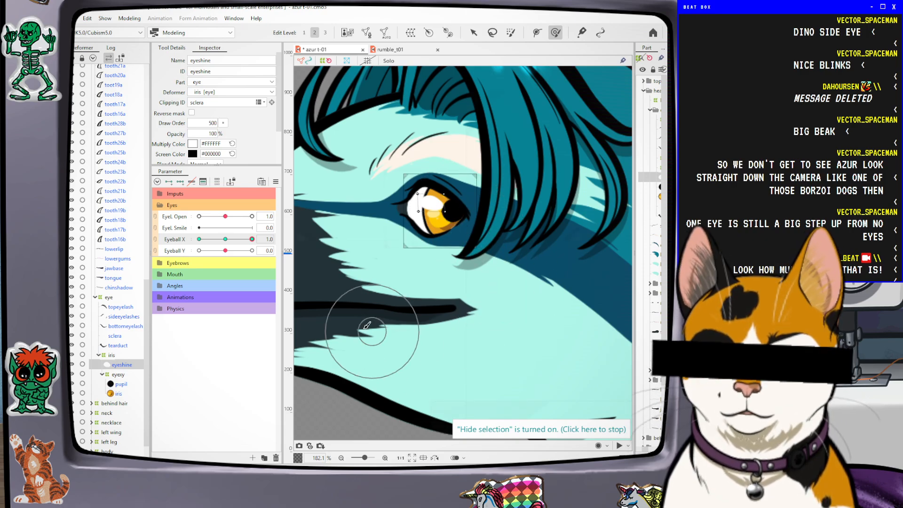
drag(256, 243, 200, 242)
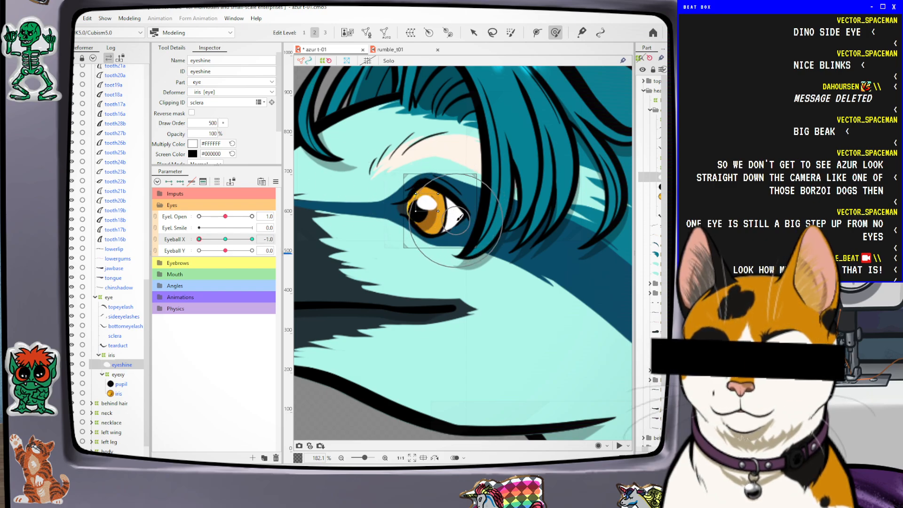
drag(463, 219, 425, 217)
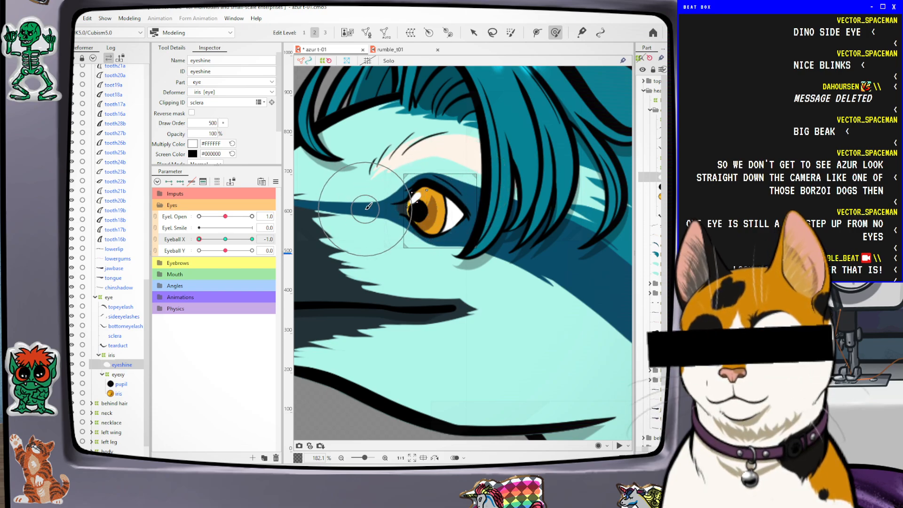
Hide the selection overlay and sweep Eyeball X through its range to examine how the eyeshine travels with the iris
mouse_move(199, 240)
mouse_down()
mouse_move(252, 239)
mouse_move(190, 244)
mouse_up()
scroll(513, 236, down, 2)
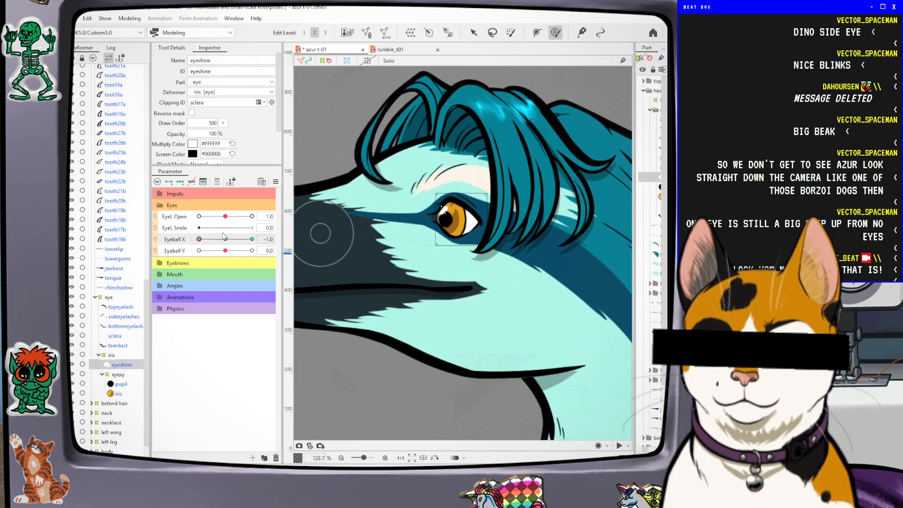
mouse_move(199, 240)
mouse_down()
mouse_move(253, 241)
mouse_move(199, 240)
mouse_up()
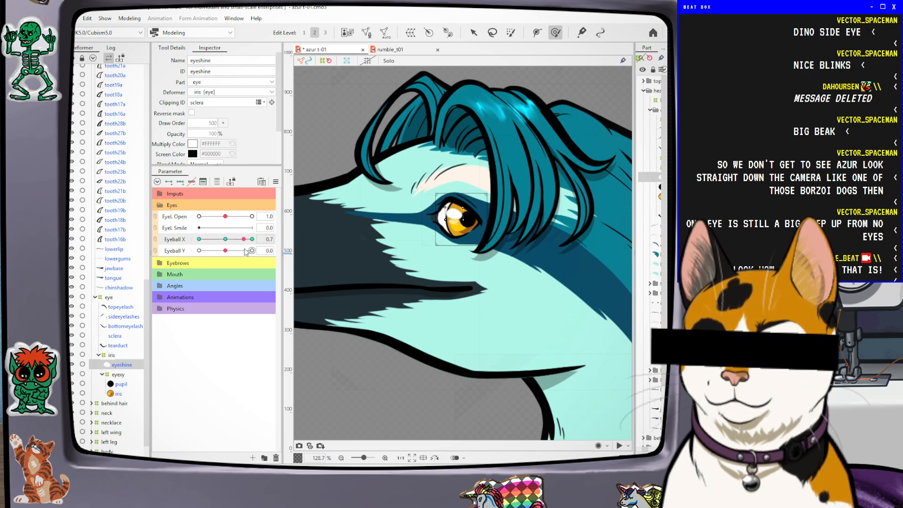
key(ctrl+h)
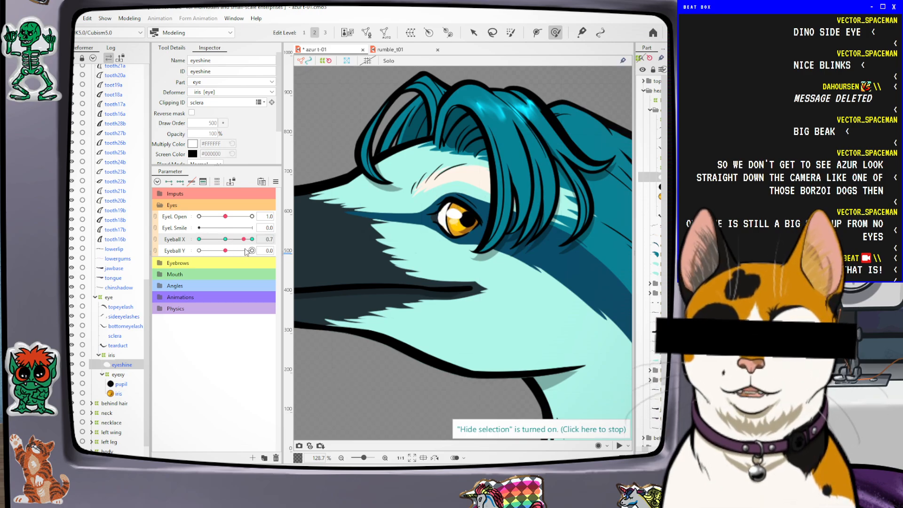
drag(246, 244, 179, 254)
scroll(548, 254, down, 3)
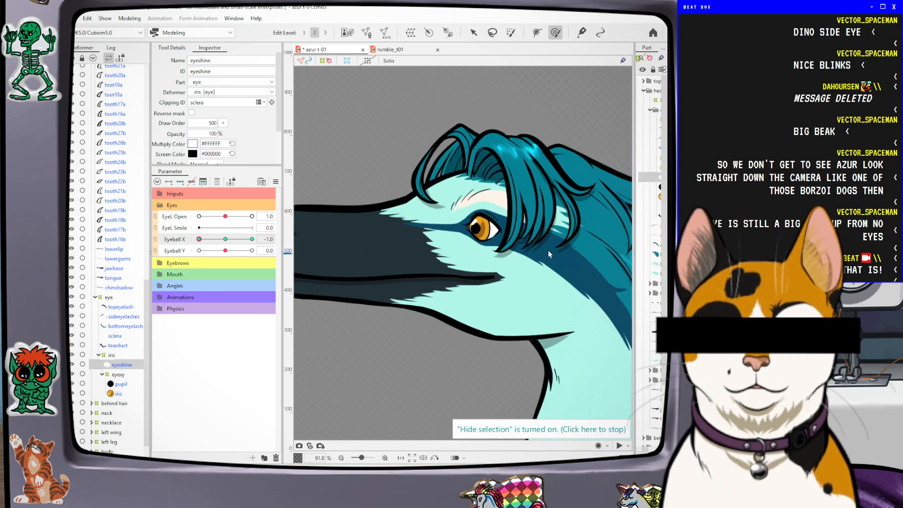
Inspect the eyeshine close up at the Eyeball X extremes of -1.0 and 1.0 and return Eyeball X to 0.0
scroll(564, 245, up, 2)
scroll(564, 248, down, 2)
scroll(563, 249, up, 4)
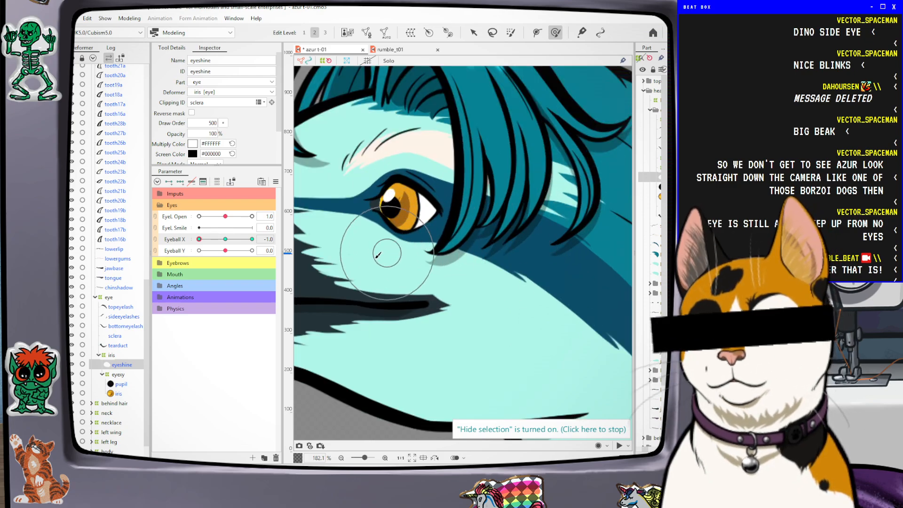
mouse_move(201, 240)
mouse_down()
mouse_move(222, 241)
mouse_move(198, 240)
mouse_up()
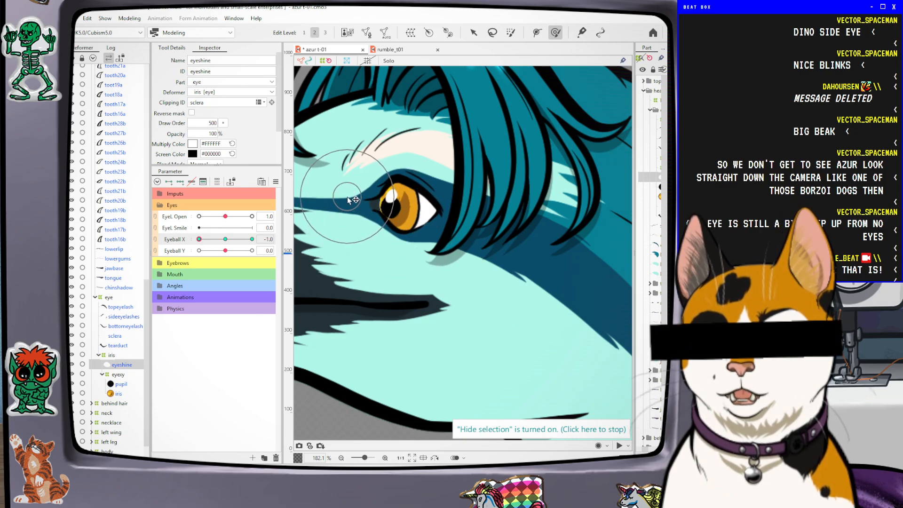
drag(213, 240, 177, 254)
scroll(391, 243, down, 2)
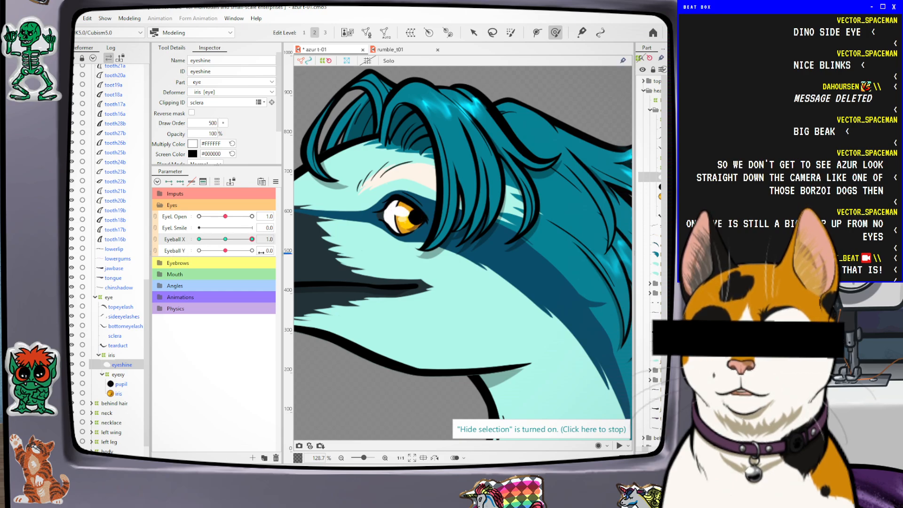
click(225, 240)
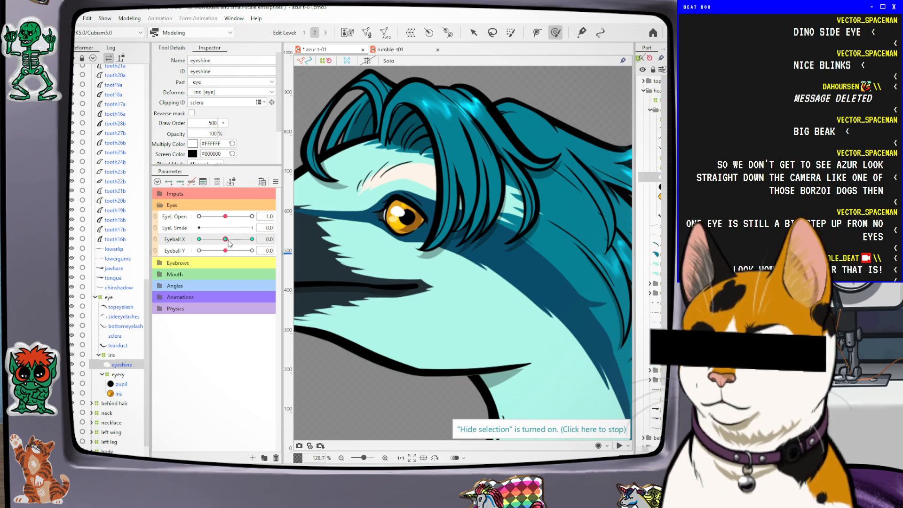
Add three Eyeball Y keys to the eyeshine mesh and move the shine upward over the iris at Eyeball Y 1.0
click(178, 253)
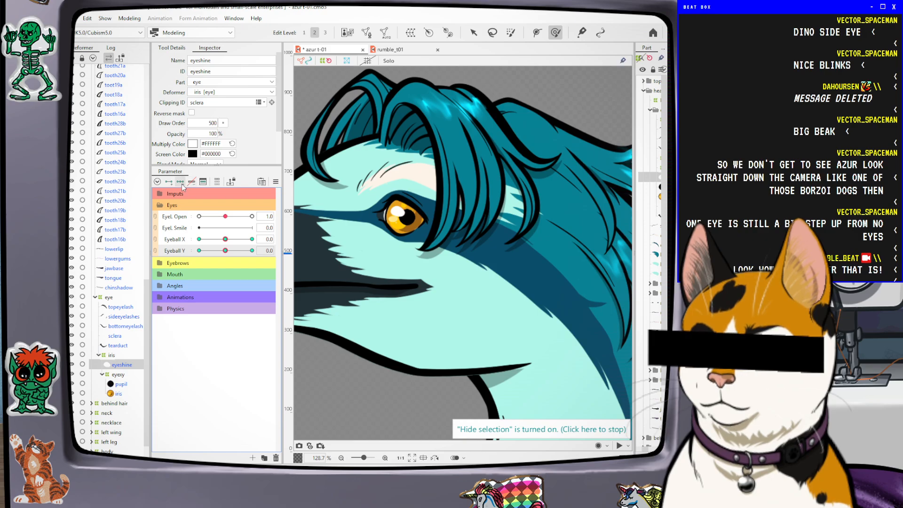
drag(226, 252, 252, 250)
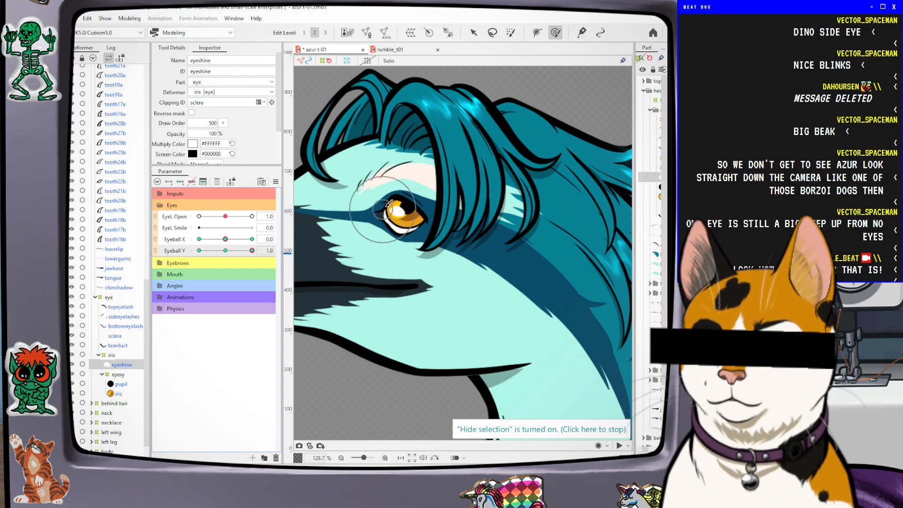
scroll(423, 235, up, 2)
drag(421, 238, 412, 204)
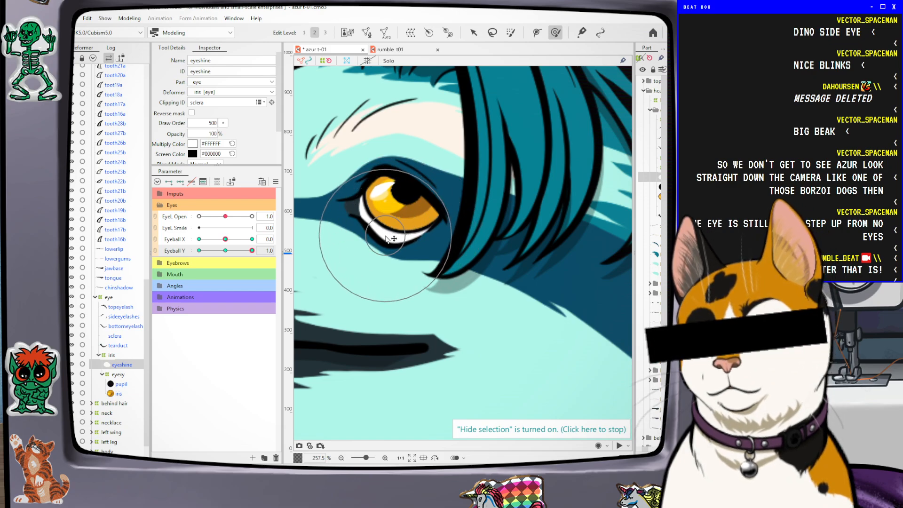
scroll(357, 263, down, 1)
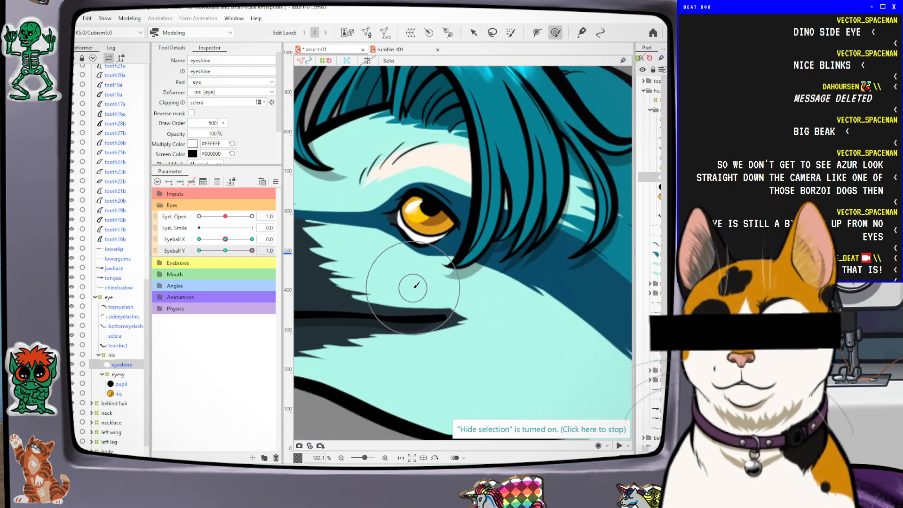
mouse_move(254, 251)
mouse_down()
mouse_move(221, 250)
mouse_move(257, 239)
mouse_up()
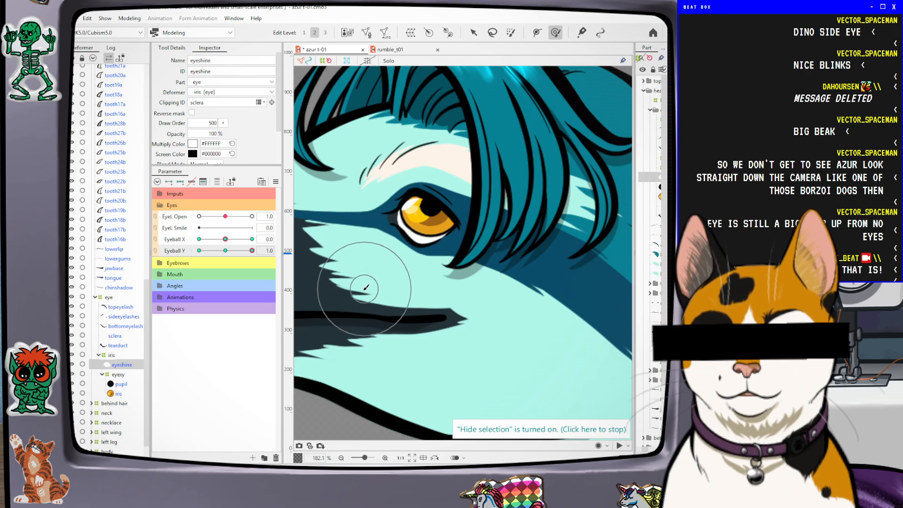
mouse_move(254, 254)
mouse_down()
mouse_move(222, 264)
mouse_move(252, 263)
mouse_move(218, 263)
mouse_move(252, 250)
mouse_up()
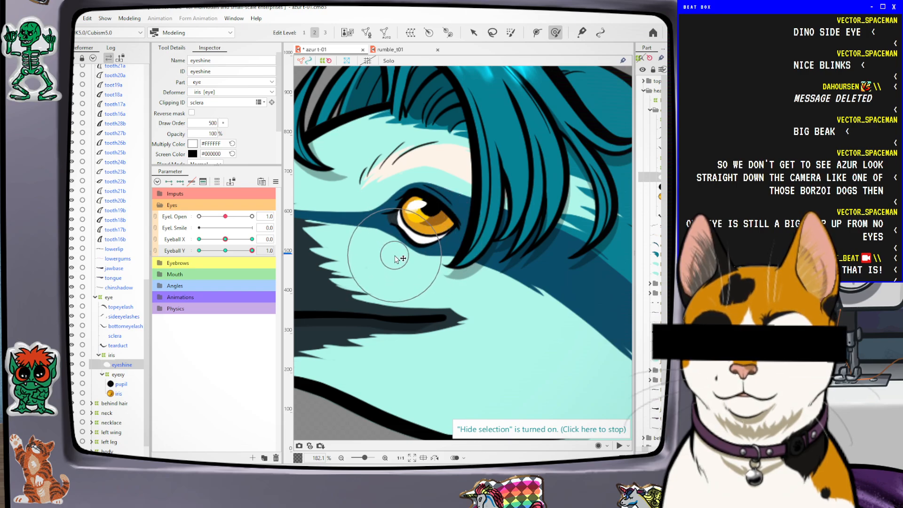
Shift the eyeshine with the deform brush at Eyeball Y -1.0, check it with Eyeball X at -1.0, and reset both parameters to 0.0
drag(252, 256, 197, 263)
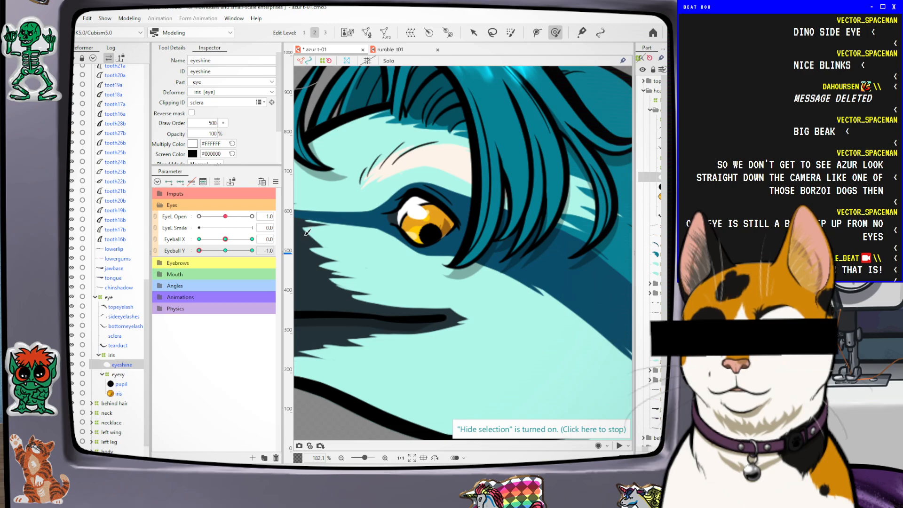
drag(428, 204, 426, 219)
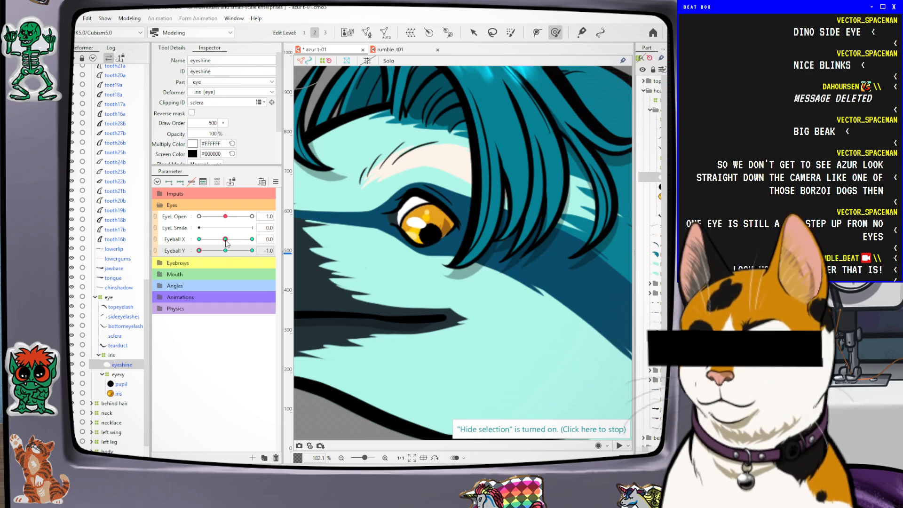
drag(225, 240, 197, 240)
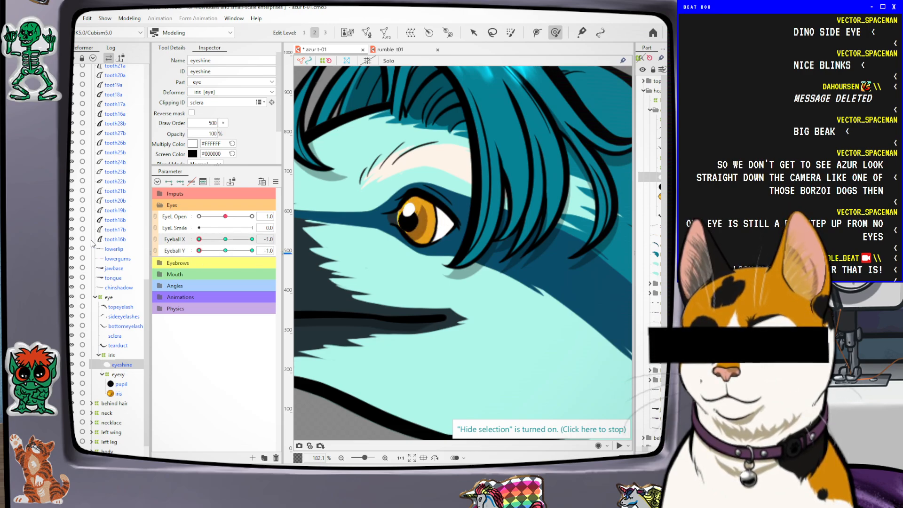
drag(195, 240, 226, 251)
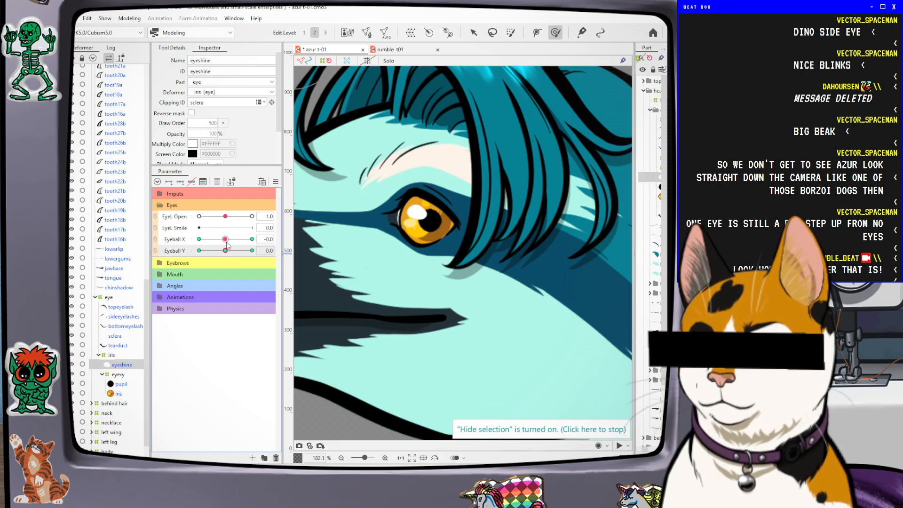
Link Eyeball X and Eyeball Y into one combined two-axis parameter and keep both at 0.0
click(226, 240)
click(156, 241)
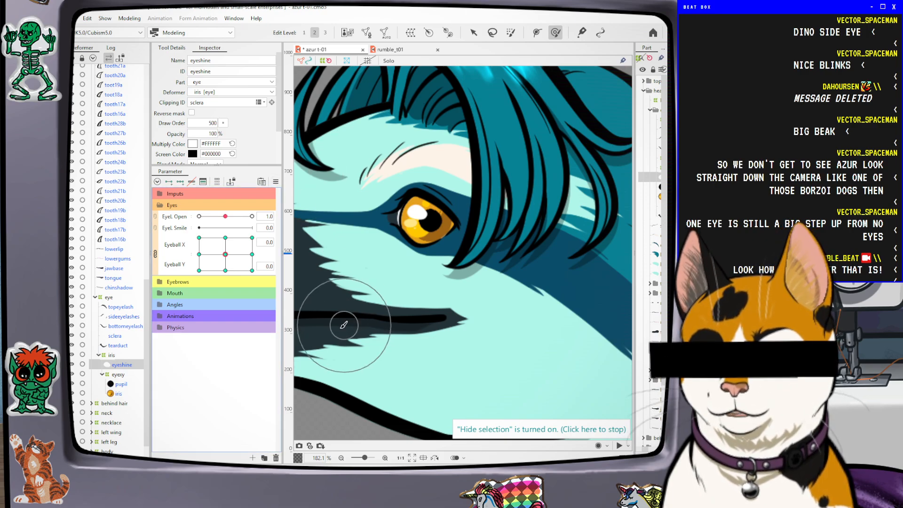
mouse_move(232, 257)
mouse_down()
mouse_move(269, 240)
mouse_move(265, 266)
mouse_move(232, 290)
mouse_move(170, 238)
mouse_move(242, 214)
mouse_move(248, 258)
mouse_move(226, 261)
mouse_move(253, 236)
mouse_move(206, 274)
mouse_move(226, 254)
mouse_move(228, 264)
mouse_move(249, 251)
mouse_move(228, 235)
mouse_move(253, 236)
mouse_move(230, 271)
mouse_move(225, 254)
mouse_up()
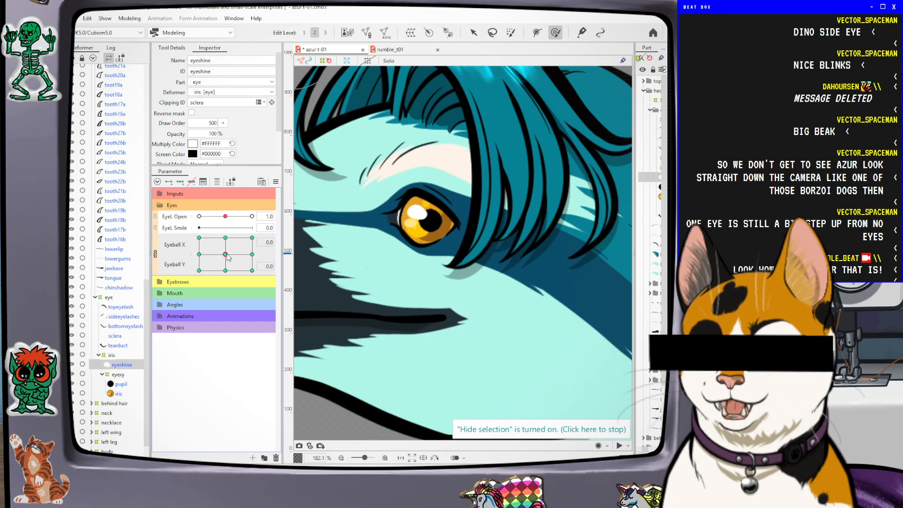
Select the eyexy deformer, examine the diagonal corners at Eyeball X 1.0, and compare its visible grid at Eyeball Y 0.0 and -1.0
click(116, 375)
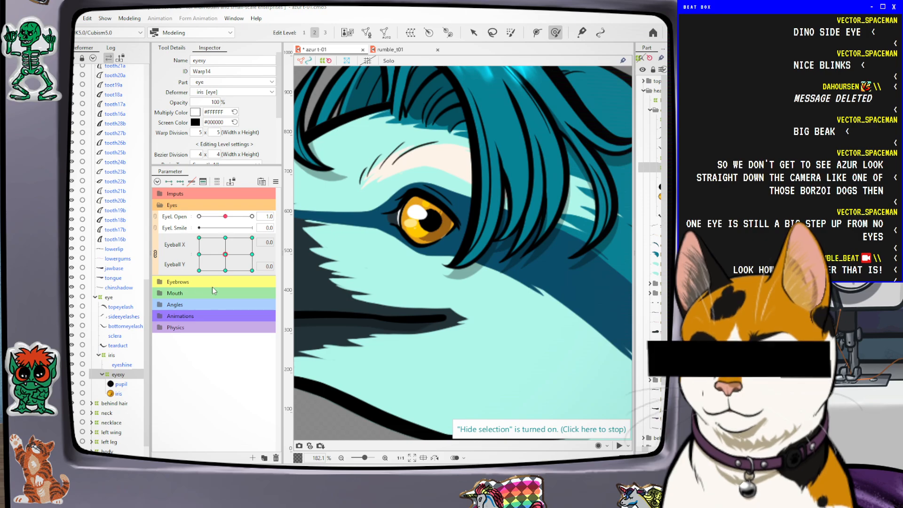
drag(214, 269, 254, 235)
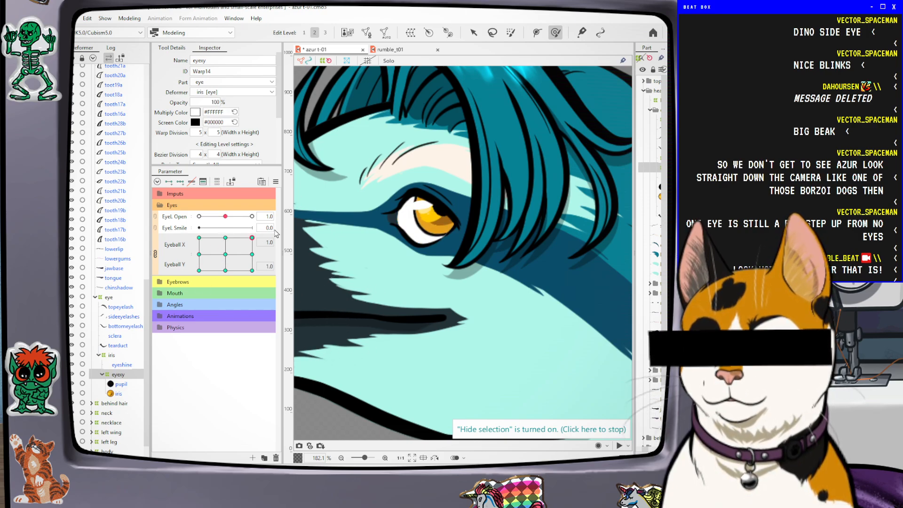
drag(266, 217, 299, 284)
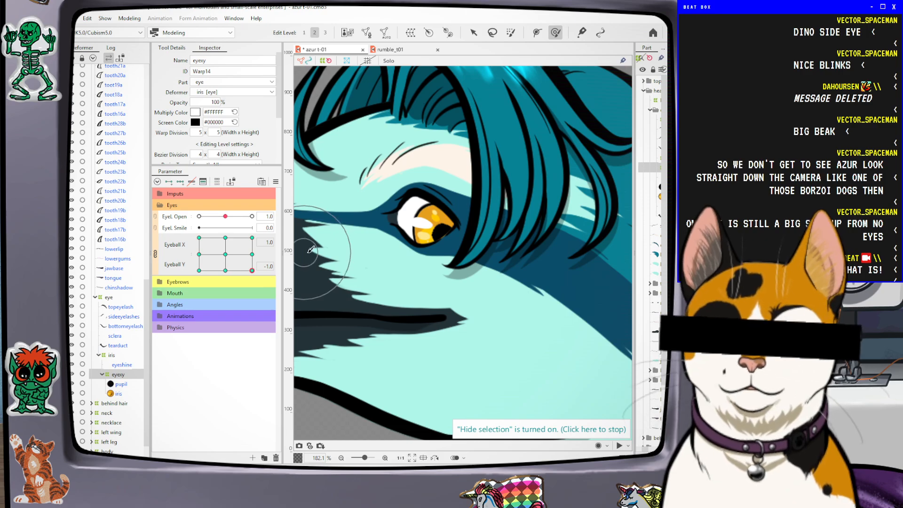
key(ctrl+h)
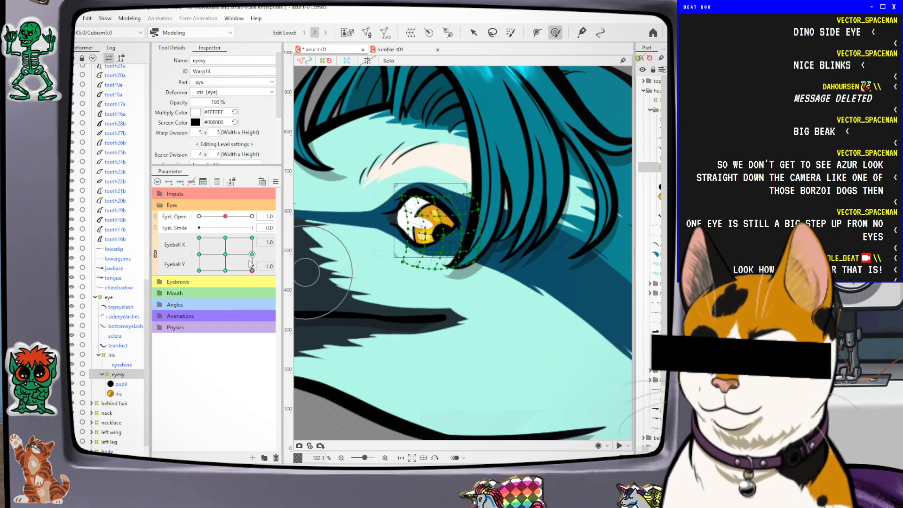
click(252, 254)
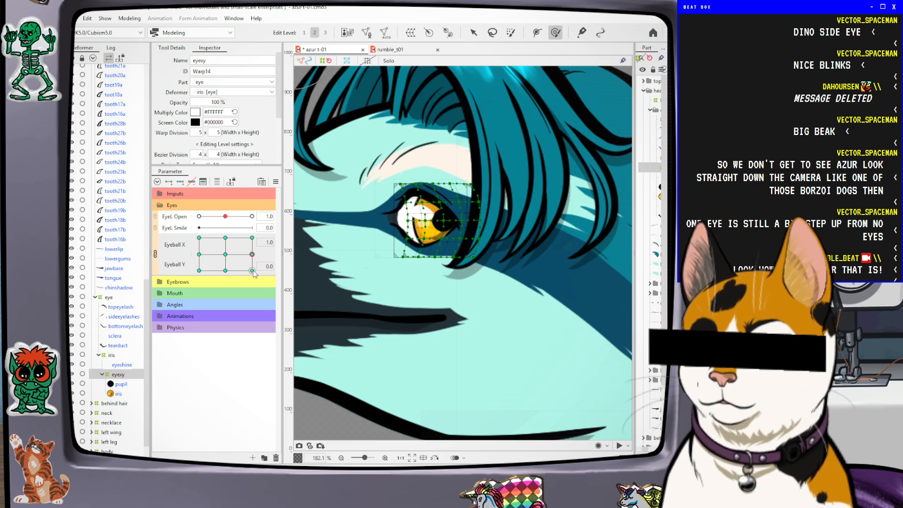
click(251, 255)
click(252, 270)
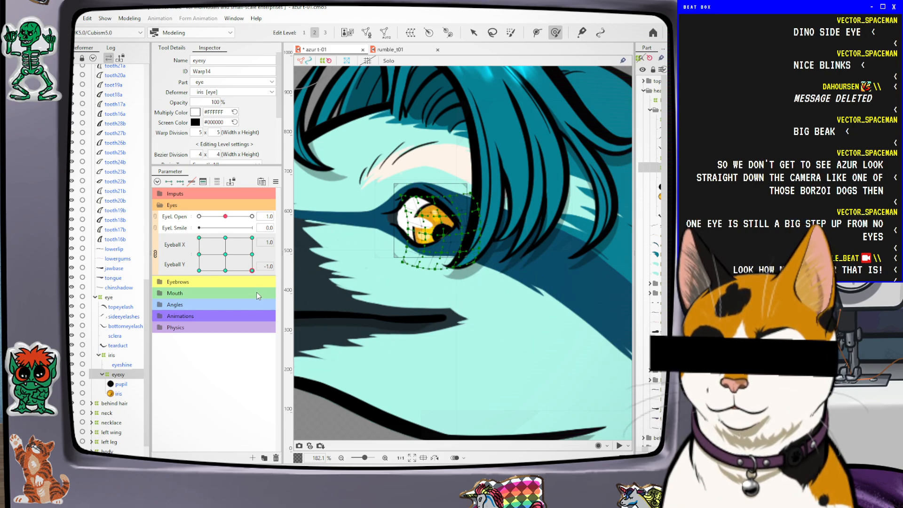
Copy the eyexy deformer's form from Eyeball X 1.0, Y 0.0 onto the corner at Eyeball X 1.0, Y -1.0
click(252, 255)
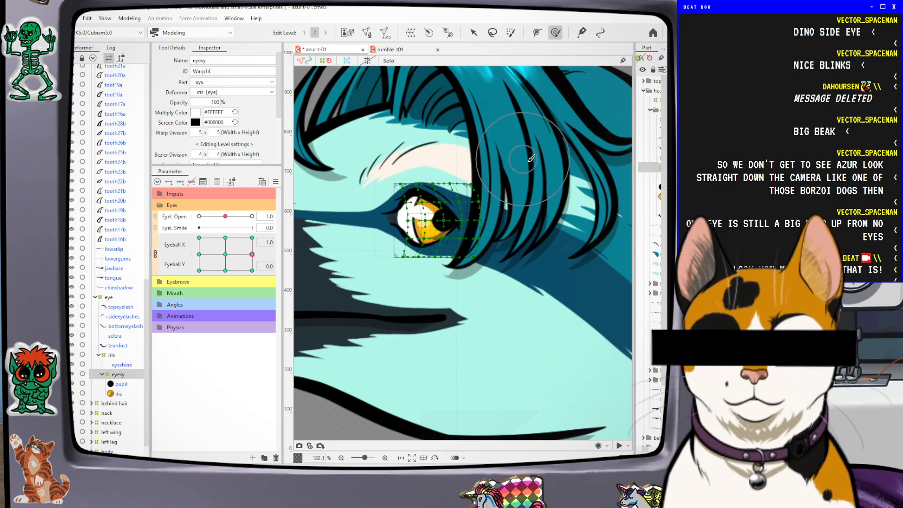
click(493, 33)
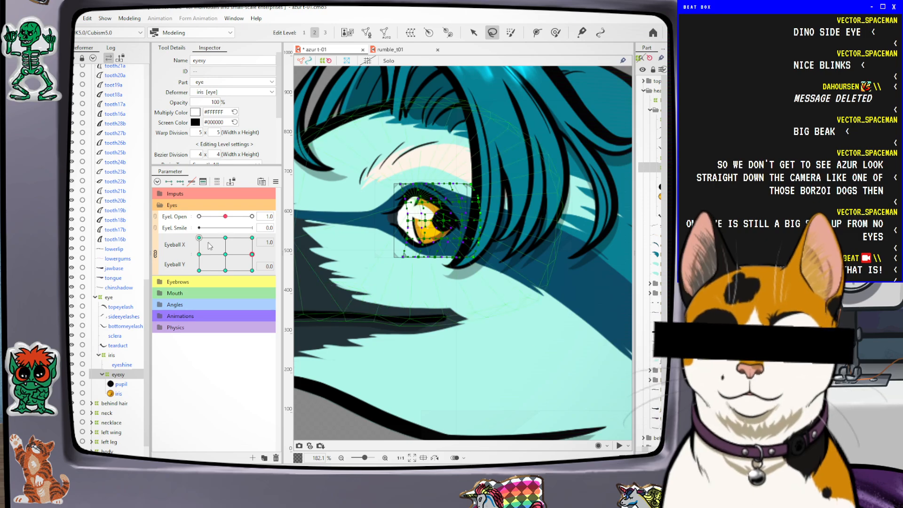
click(252, 270)
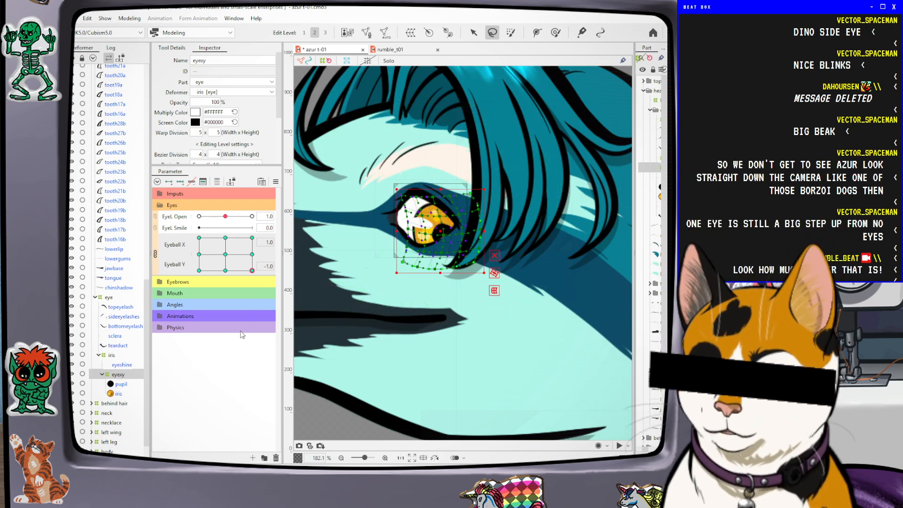
key(ctrl+v)
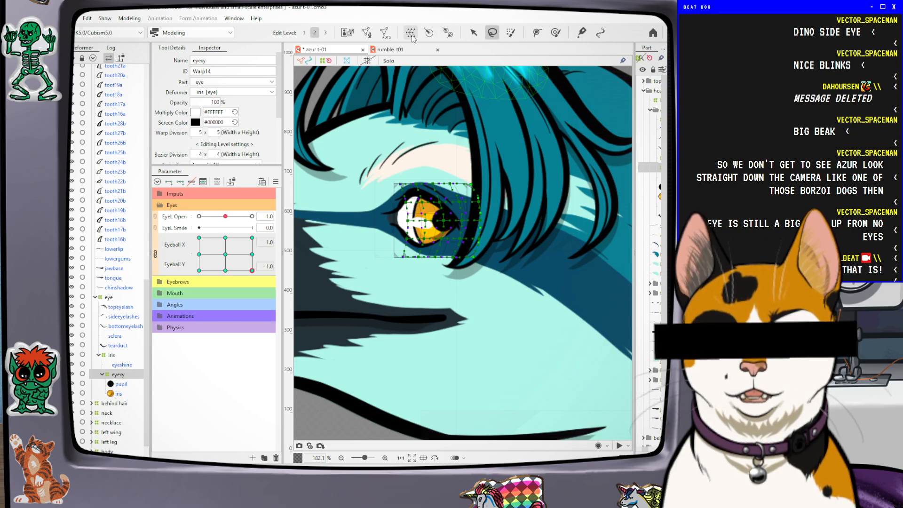
click(478, 34)
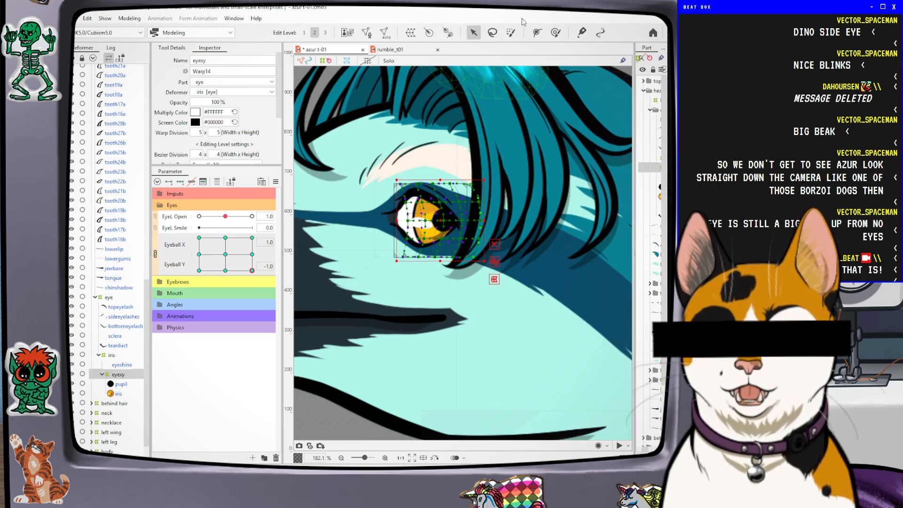
Bend the eyexy grid downward with the deform brush at Eyeball X 1.0, Y -1.0, rounding the iris shape at that corner
click(556, 33)
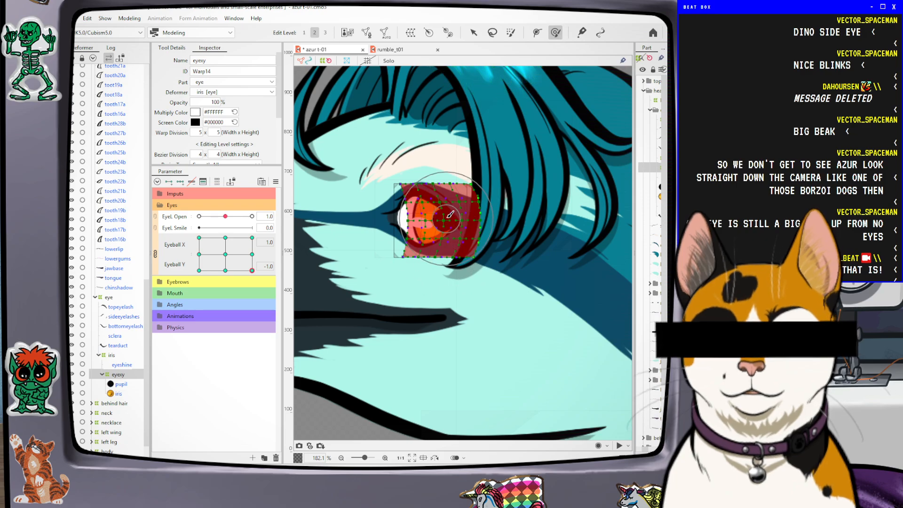
drag(446, 219, 444, 224)
drag(418, 182, 418, 190)
drag(427, 250, 428, 254)
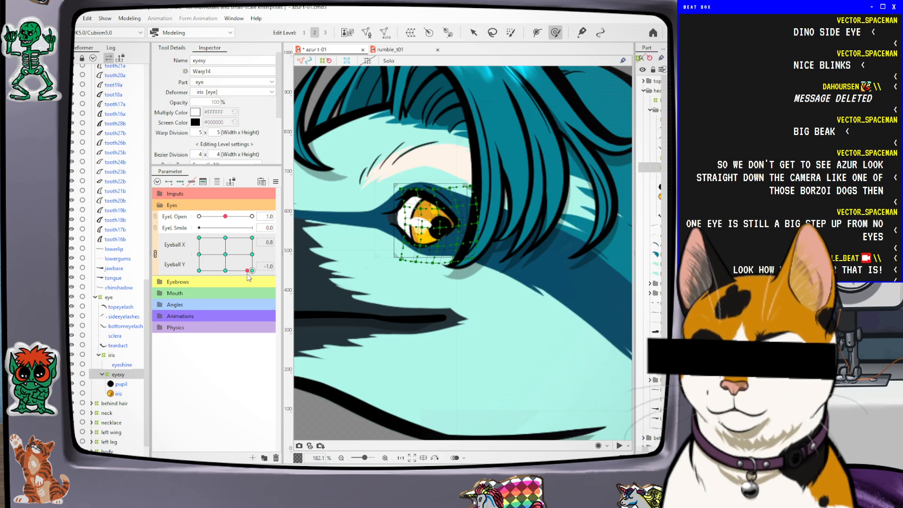
drag(458, 228, 457, 232)
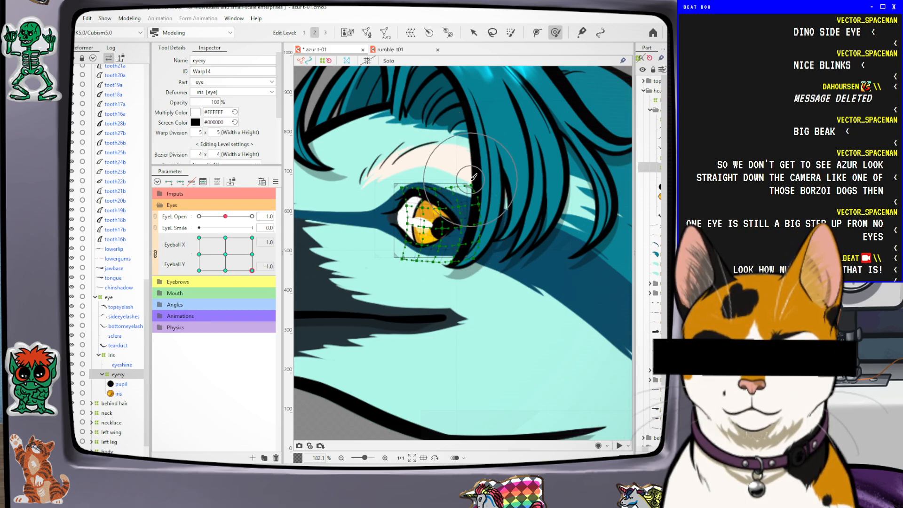
drag(417, 211, 421, 219)
drag(456, 176, 437, 181)
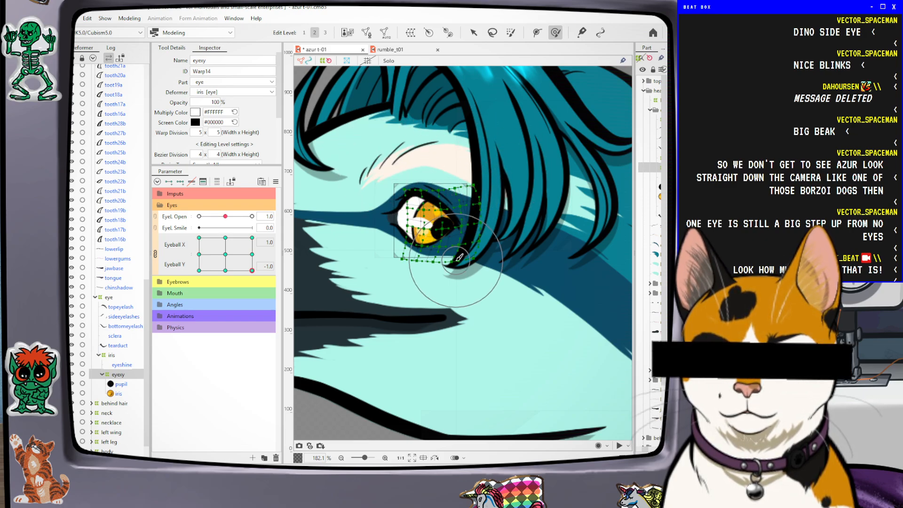
drag(432, 220, 427, 230)
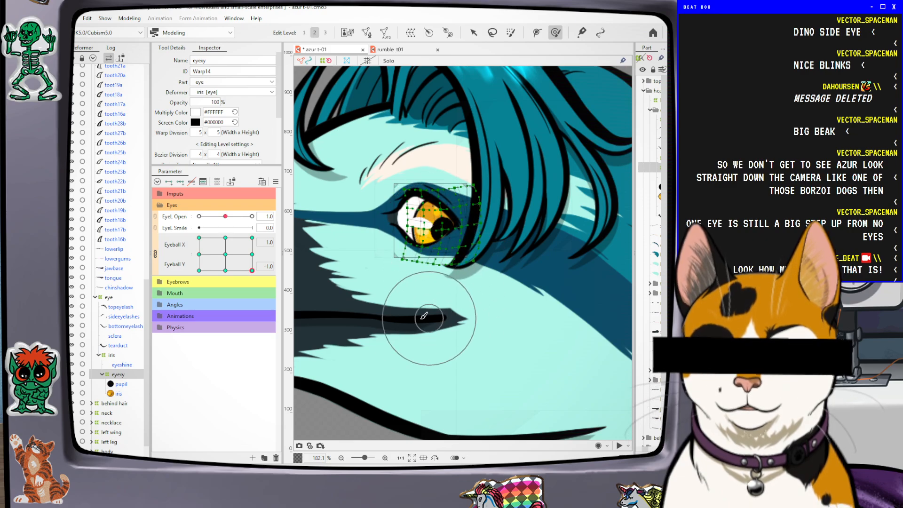
mouse_move(252, 270)
mouse_down()
mouse_move(250, 254)
mouse_move(252, 271)
mouse_up()
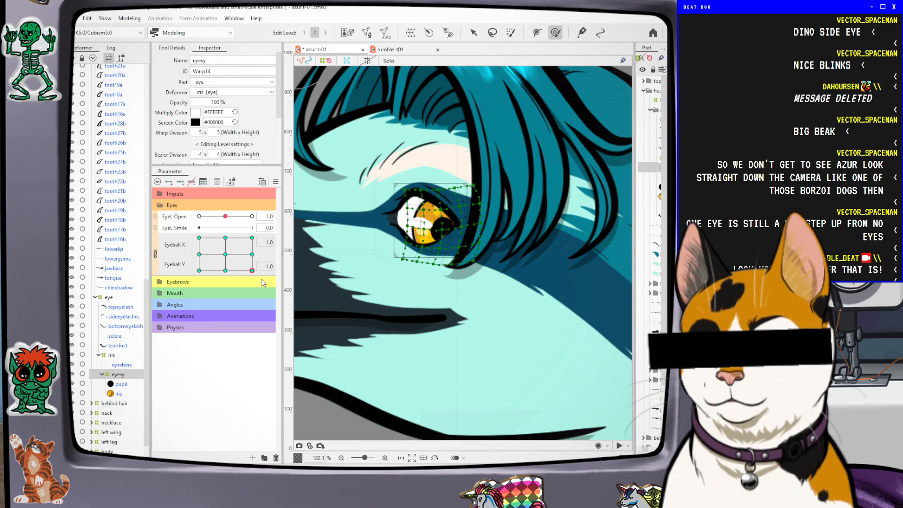
Unlink Eyeball X and Eyeball Y, slide Eyeball X from 1.0 toward -1.0, and link the two parameters again
click(158, 257)
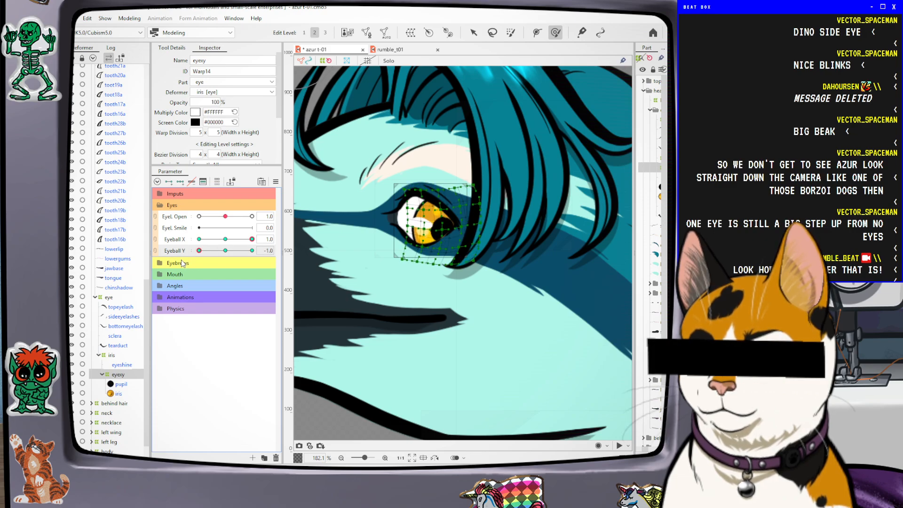
click(252, 240)
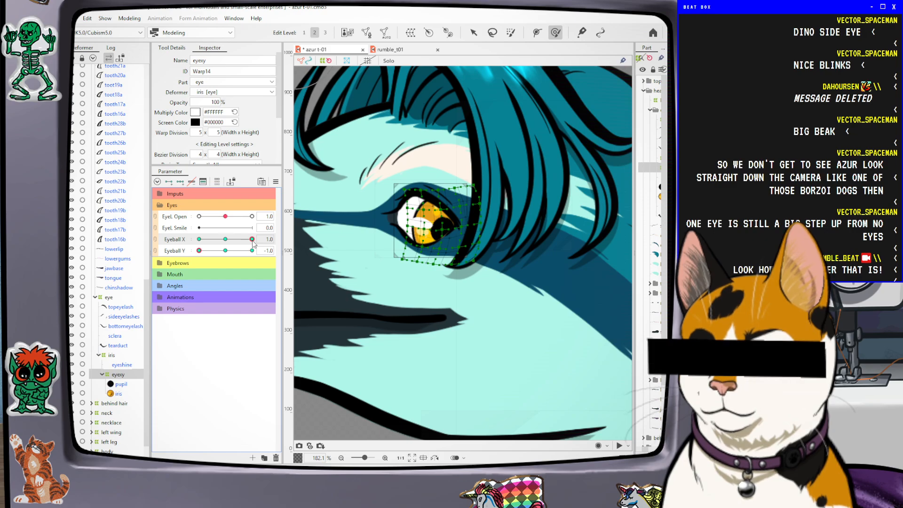
key(ctrl+a)
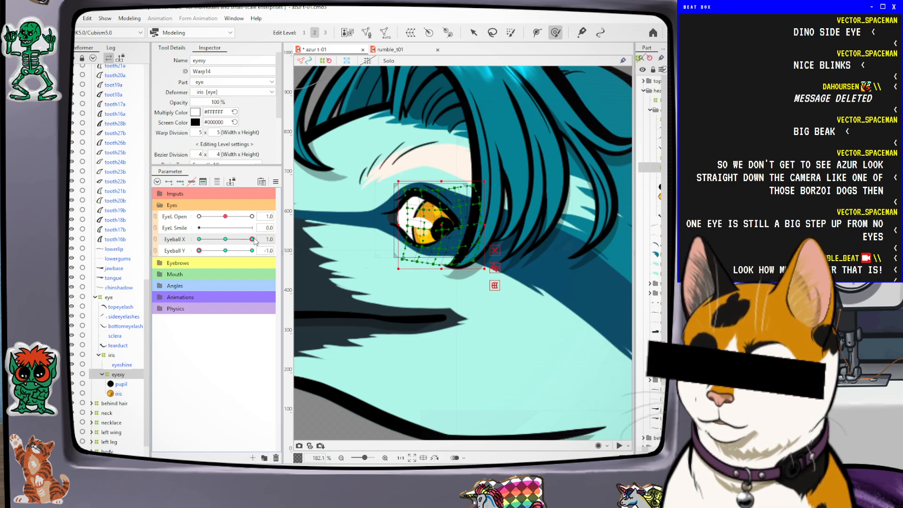
click(347, 327)
drag(253, 239, 194, 252)
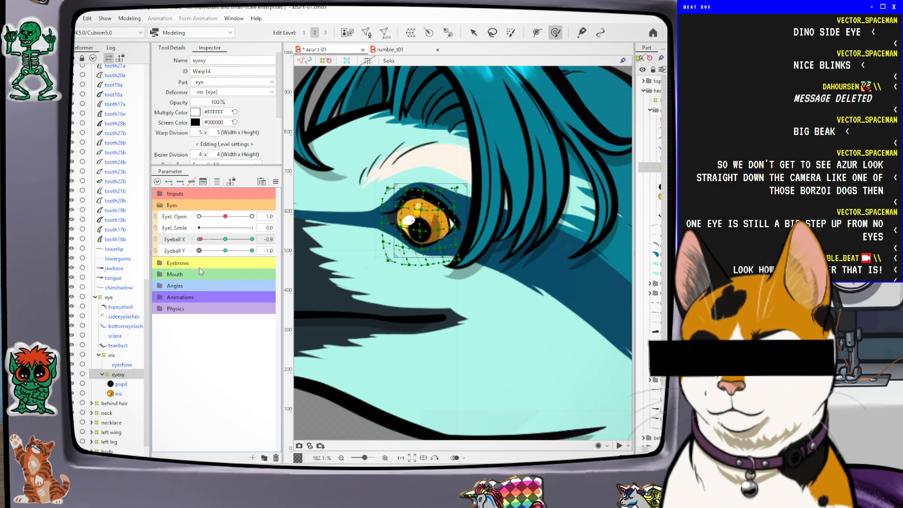
click(156, 244)
Examine the eyexy deformer's shape at the Eyeball X -1.0 corners, with Eyeball Y at -1.0 and 1.0
drag(202, 269, 171, 300)
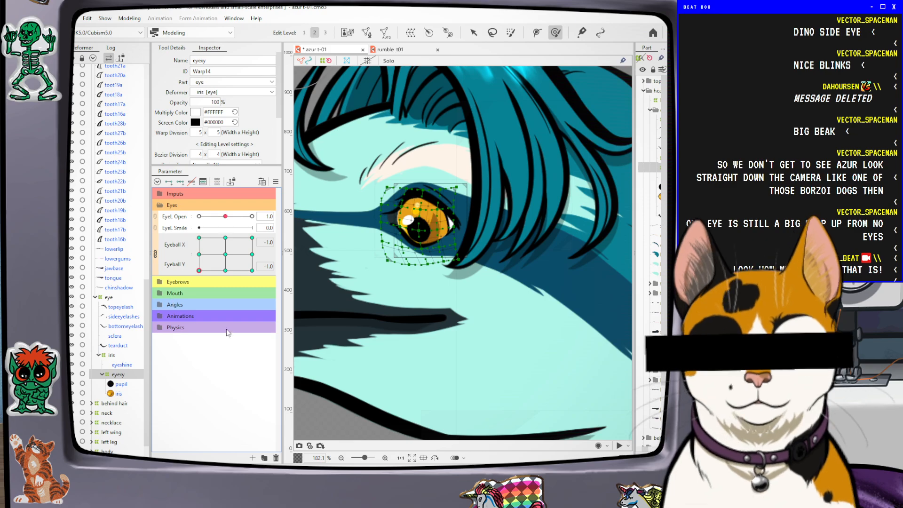
drag(199, 270, 187, 237)
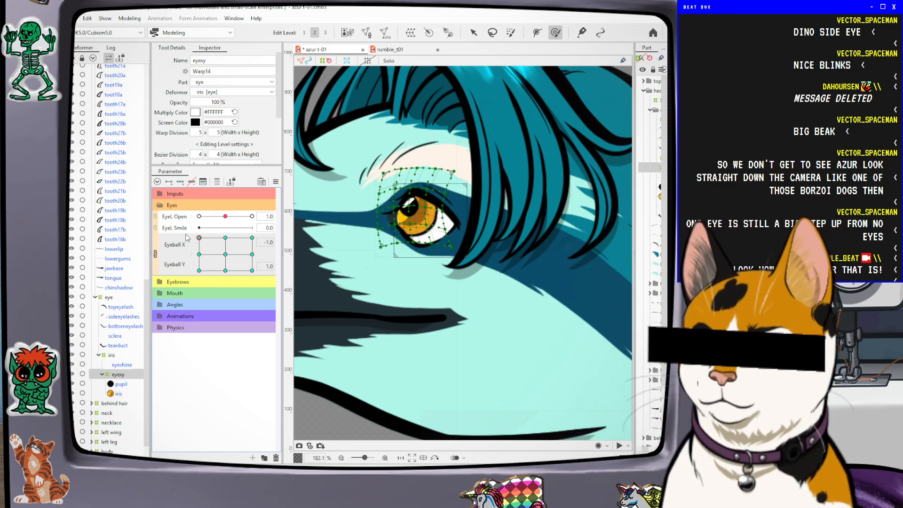
drag(117, 236, 201, 249)
Copy the eyexy deformer's form from Eyeball X -1.0, Y 0.0 onto the corner at Eyeball X -1.0, Y -1.0
click(199, 255)
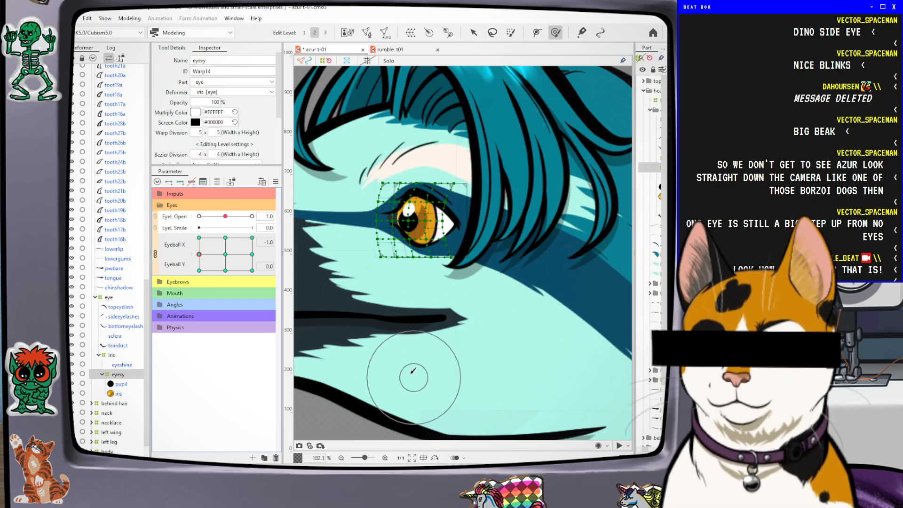
mouse_move(202, 260)
mouse_down()
mouse_move(268, 266)
mouse_move(198, 269)
mouse_move(188, 258)
mouse_move(197, 254)
mouse_up()
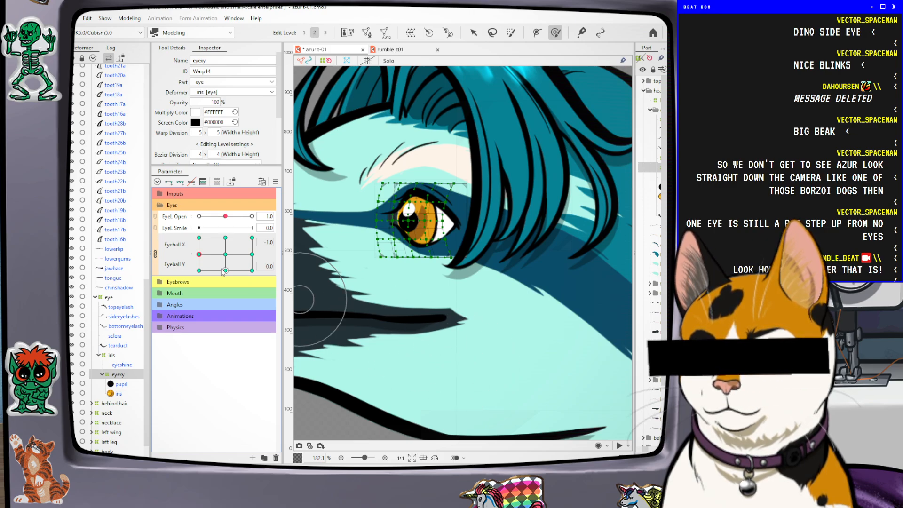
click(493, 34)
mouse_move(522, 239)
mouse_down()
mouse_move(322, 213)
mouse_move(523, 236)
mouse_up()
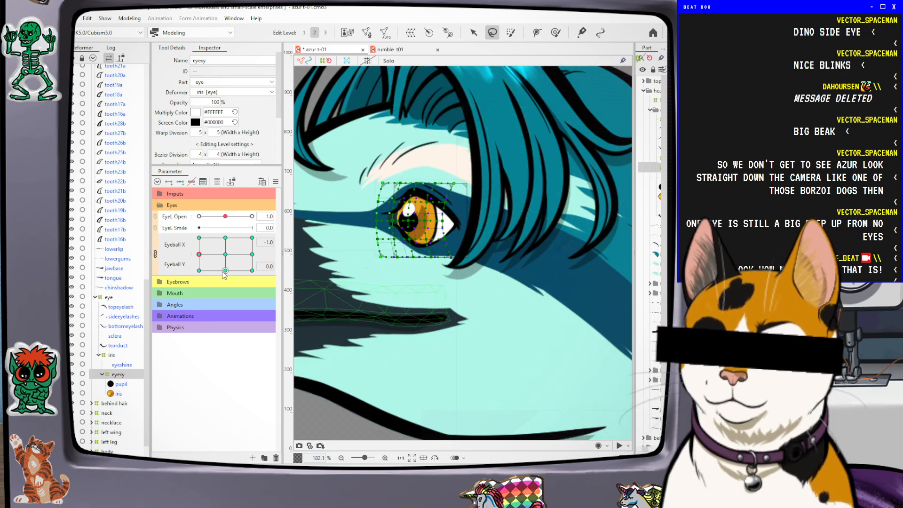
click(199, 270)
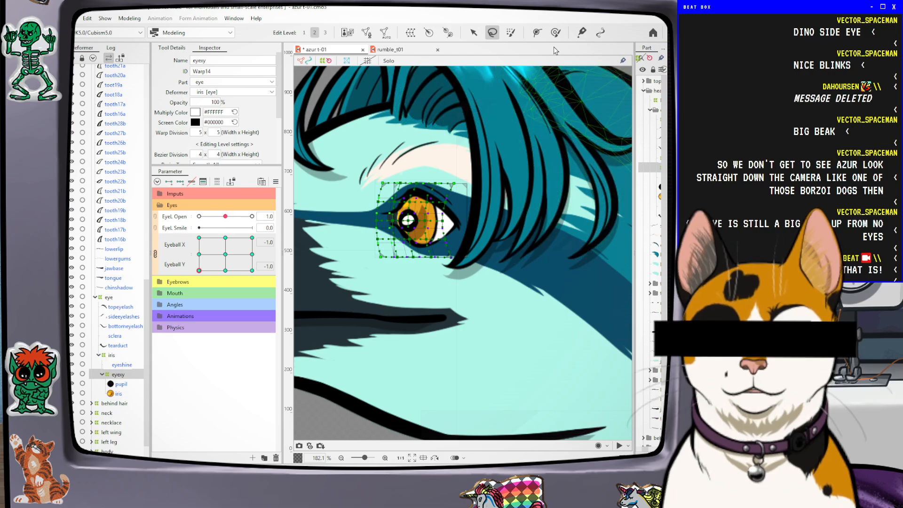
Pull the eyexy grid downward with the deform brush at Eyeball X -1.0, Y -1.0, and check the movement up to Eyeball Y 1.0
click(555, 32)
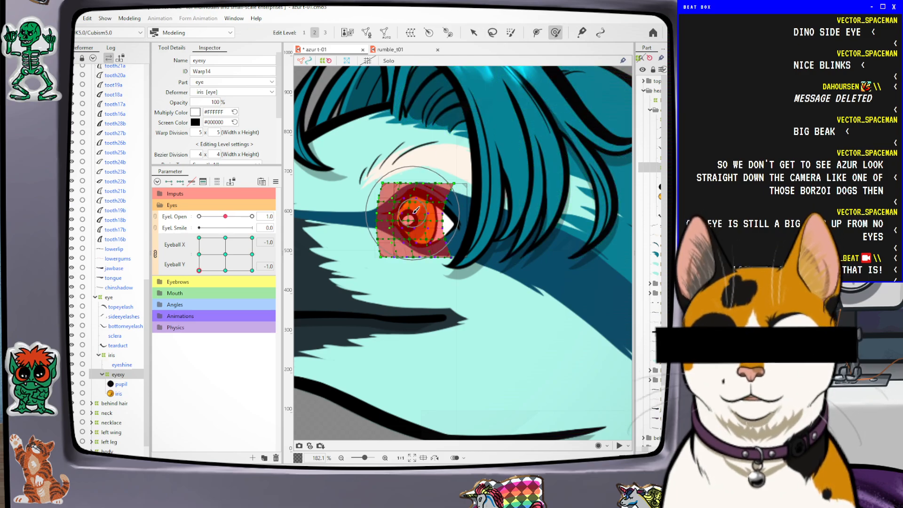
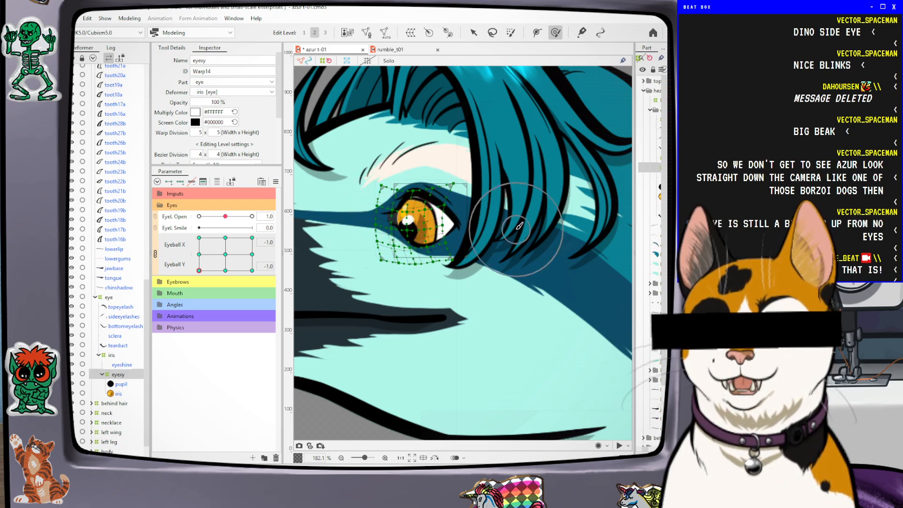
scroll(521, 218, down, 2)
scroll(482, 220, up, 2)
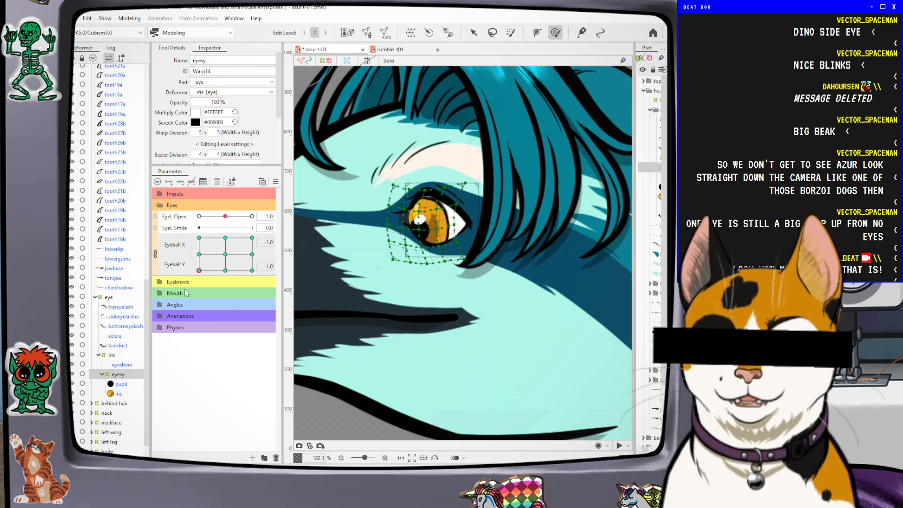
drag(197, 294, 190, 235)
mouse_move(186, 266)
mouse_down()
mouse_move(187, 254)
mouse_move(195, 267)
mouse_up()
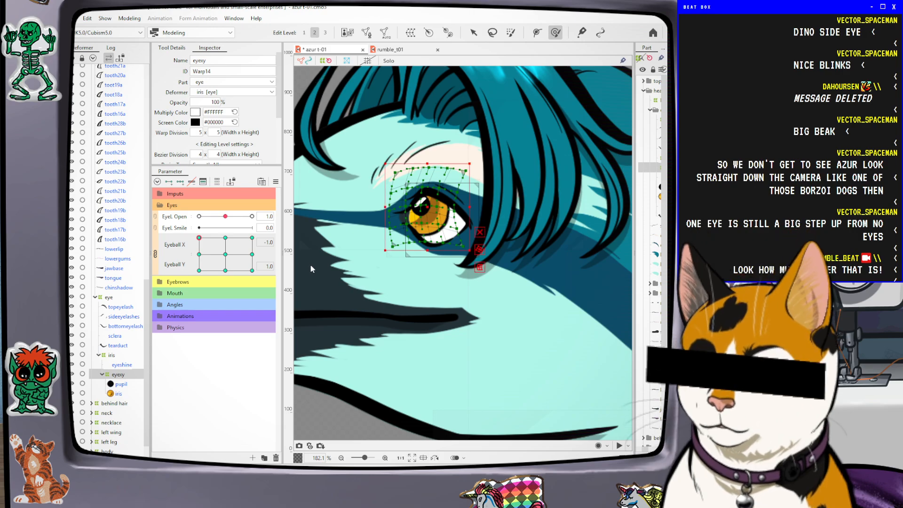
Reshape the eyexy grid with the deform brush at Eyeball X -1.0, Y 1.0, curving it upward, and undo the last stroke
key(ctrl+z)
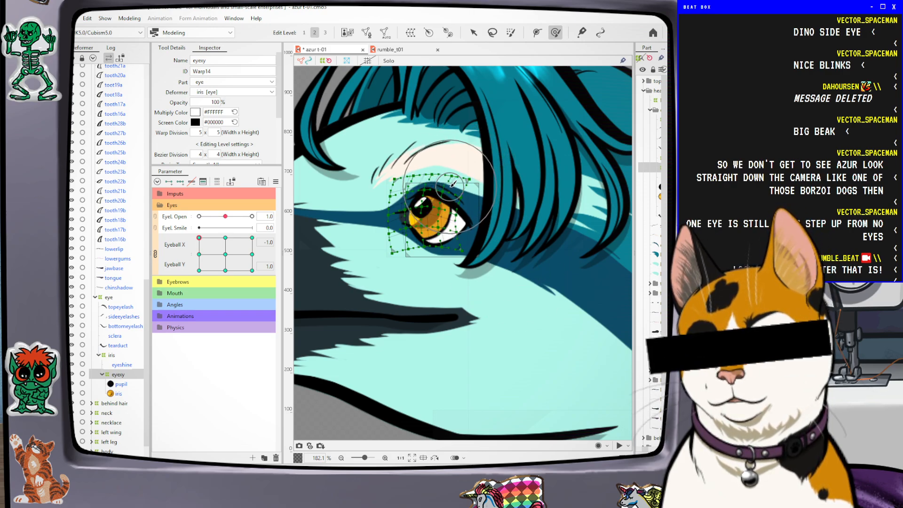
drag(405, 239, 399, 261)
key(ctrl+z)
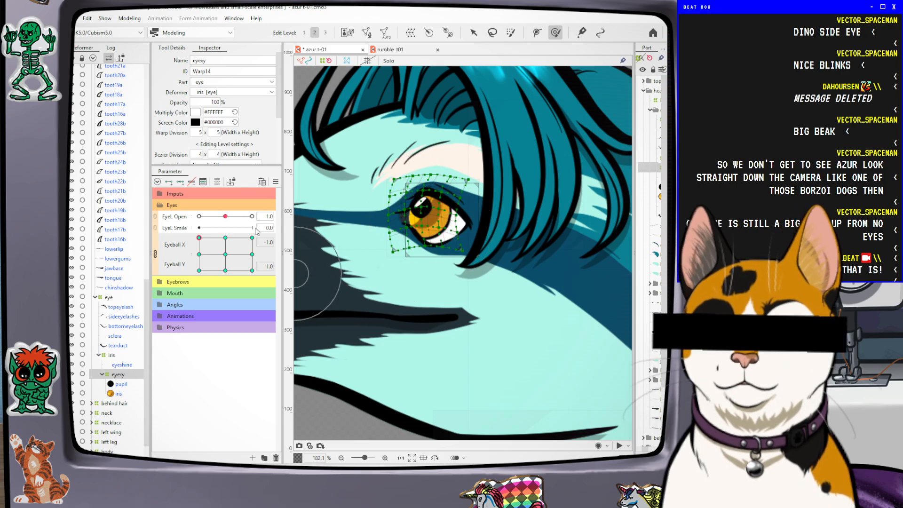
Copy the eyexy deformer's form from Eyeball X 1.0, Y 0.0 onto the corner at Eyeball X 1.0, Y 1.0
drag(199, 238, 266, 254)
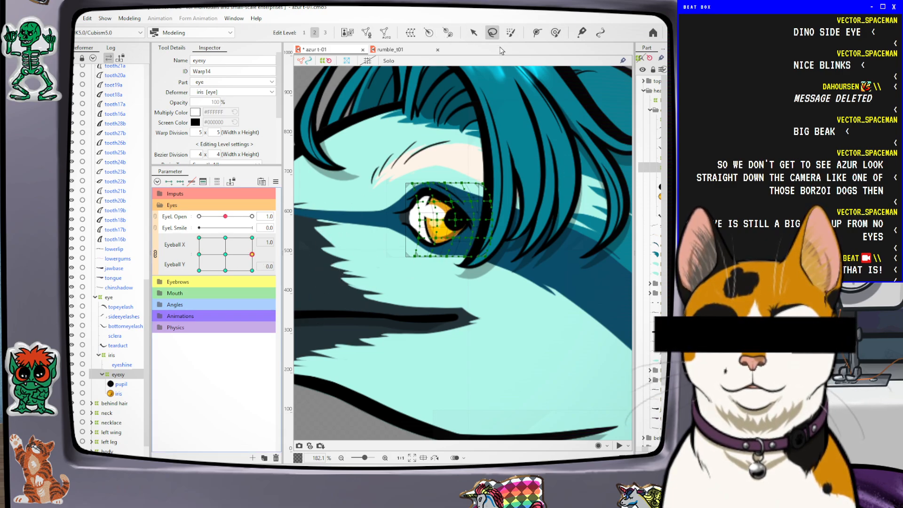
key(ctrl+a)
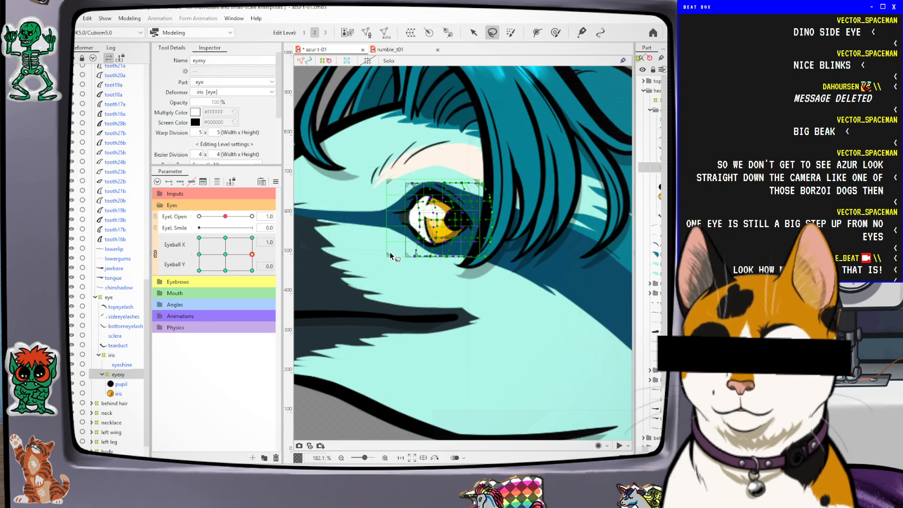
click(252, 239)
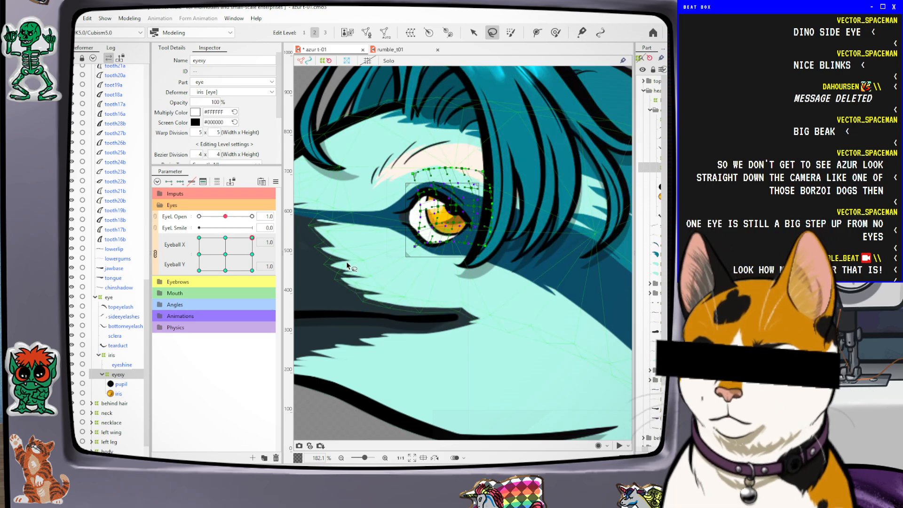
click(252, 254)
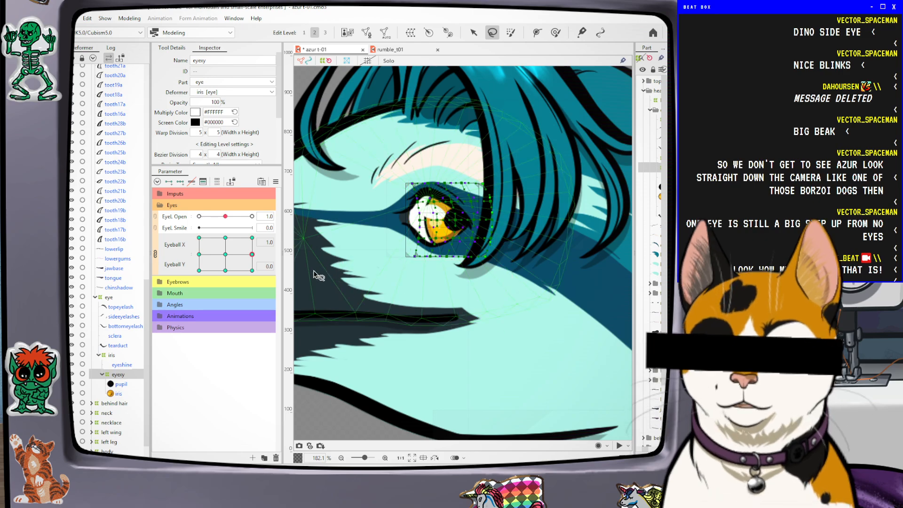
click(252, 238)
click(470, 304)
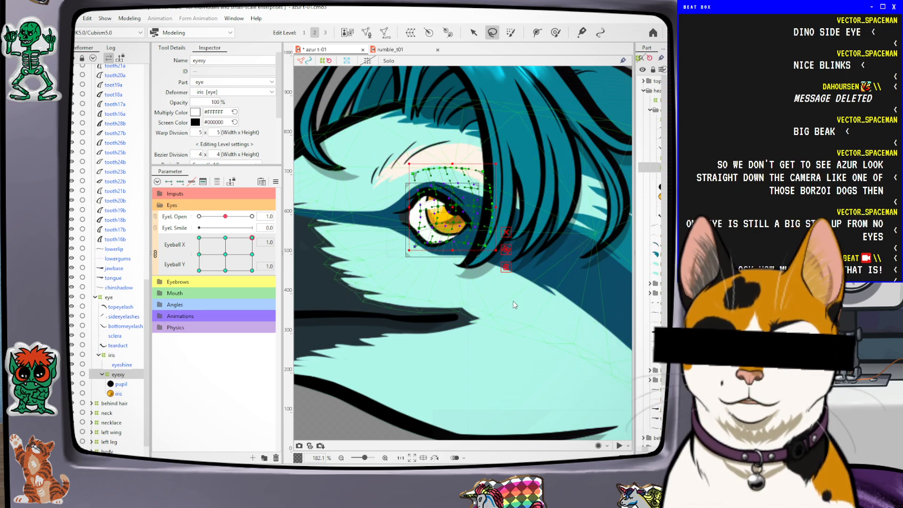
key(ctrl+z)
Bend the eyexy grid upward with the deform brush at Eyeball X 1.0, Y 1.0, and check the gaze across the combined Eyeball X and Y range
click(555, 32)
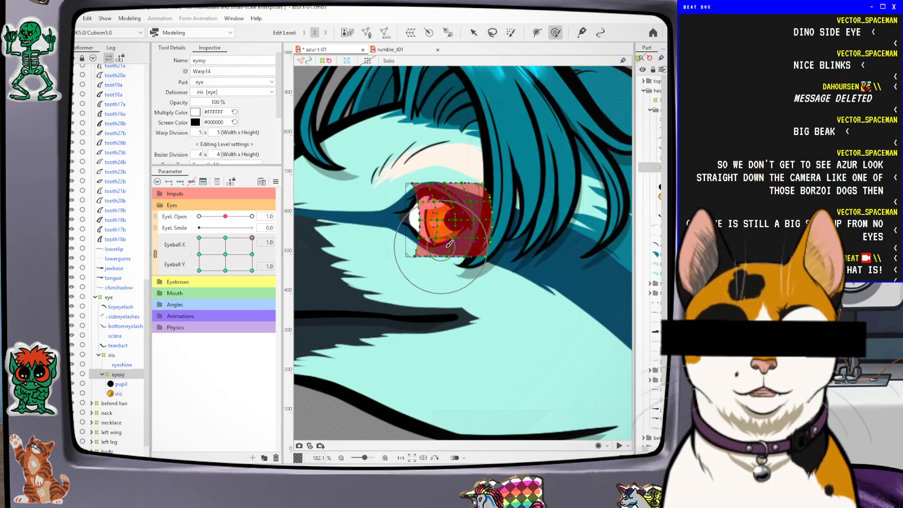
drag(454, 207, 445, 197)
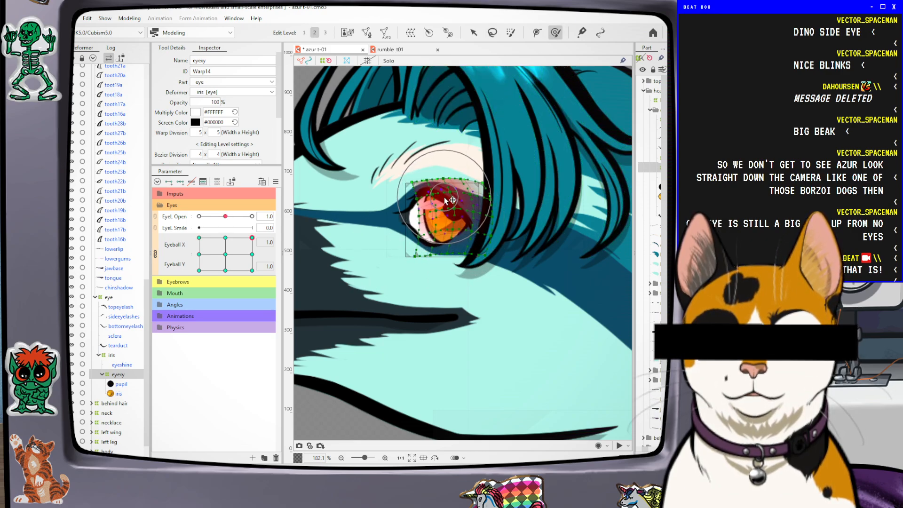
drag(456, 266, 459, 255)
drag(461, 223, 460, 226)
drag(462, 173, 461, 168)
drag(480, 182, 482, 180)
drag(411, 193, 409, 192)
drag(490, 211, 493, 211)
drag(252, 237, 219, 276)
drag(235, 237, 255, 251)
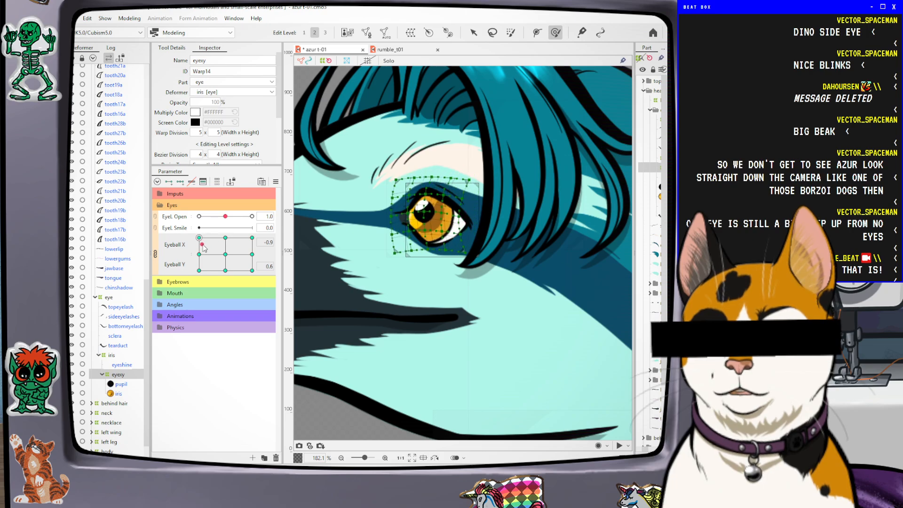
Centre the gaze, hide the selection overlay, and check the iris movement across the combined Eyeball X and Y range
click(226, 254)
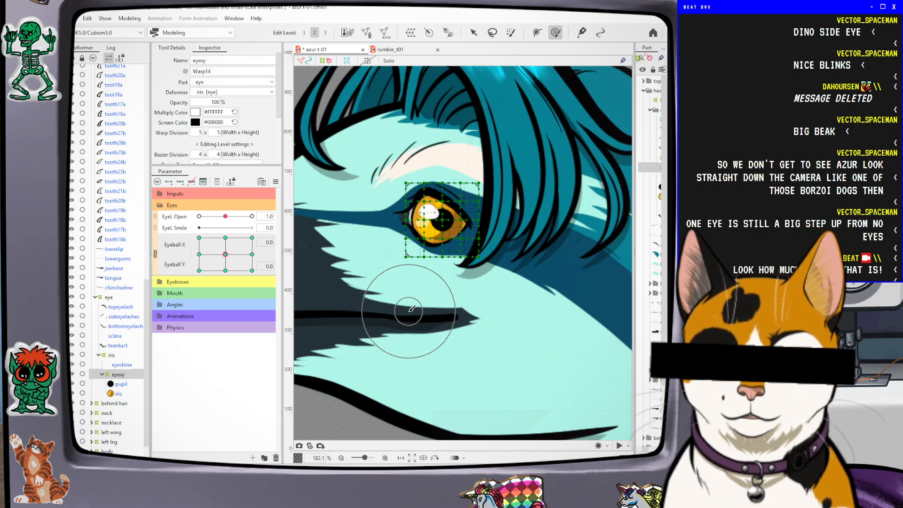
key(ctrl+t)
drag(226, 254, 252, 238)
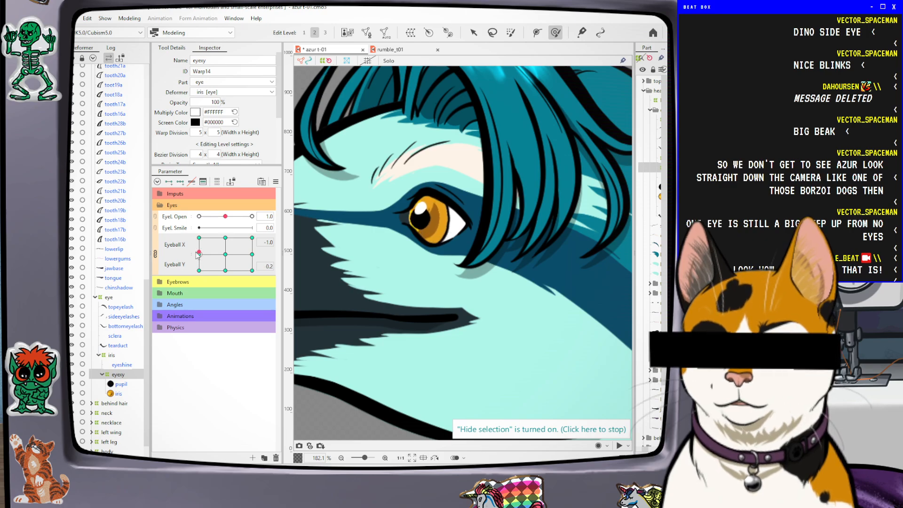
drag(206, 238, 256, 254)
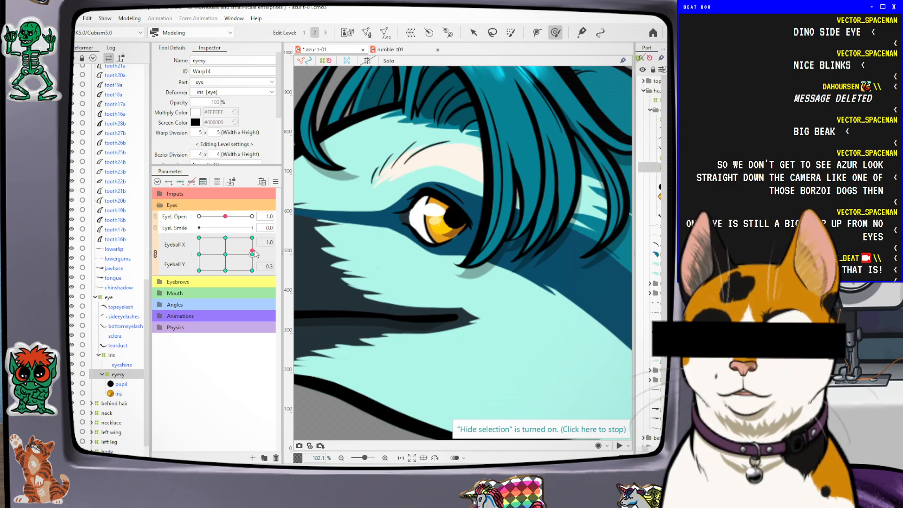
click(252, 238)
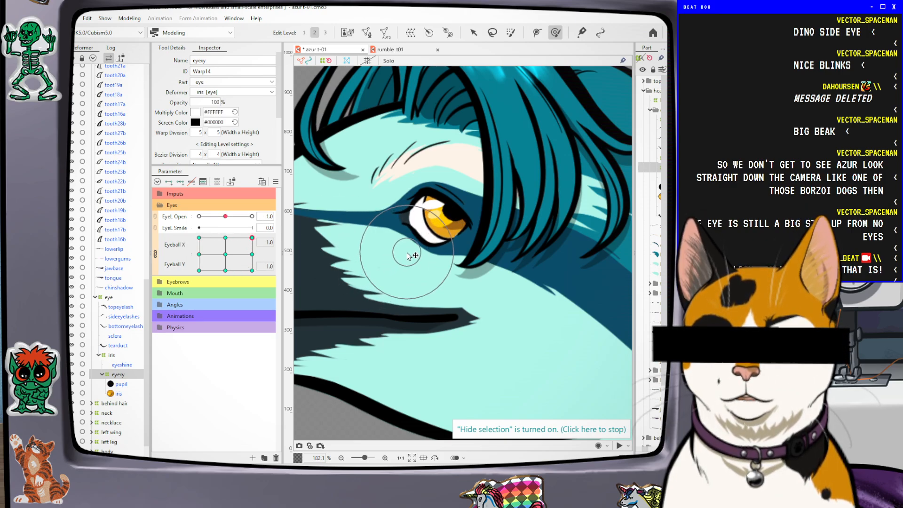
Refine the eyexy grid with the deform brush at the Eyeball corners X 1.0, Y -1.0, X -1.0, Y 1.0 and X 1.0, Y 1.0
drag(250, 239, 257, 270)
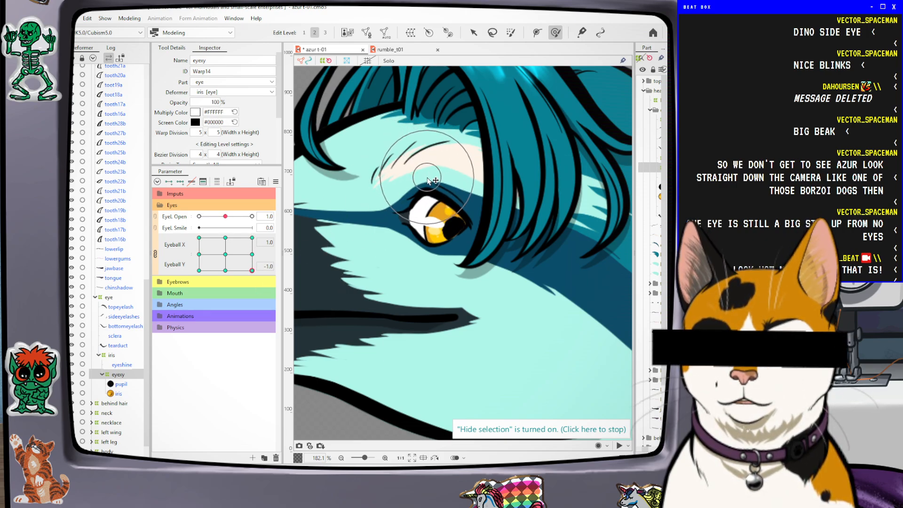
drag(418, 210, 414, 212)
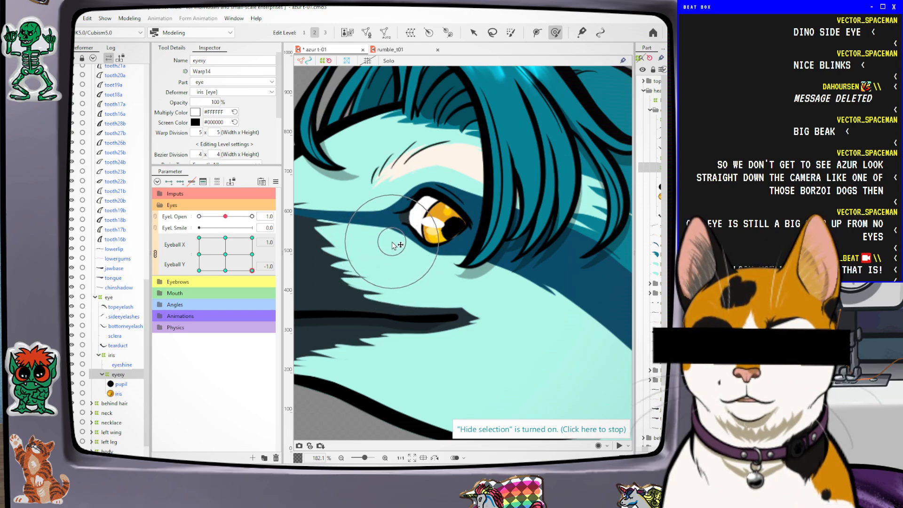
mouse_move(253, 274)
mouse_down()
mouse_move(255, 241)
mouse_move(256, 259)
mouse_move(199, 207)
mouse_move(172, 276)
mouse_move(342, 331)
mouse_move(319, 208)
mouse_move(207, 235)
mouse_move(234, 235)
mouse_move(192, 231)
mouse_move(230, 236)
mouse_move(249, 253)
mouse_move(197, 272)
mouse_move(198, 264)
mouse_move(193, 272)
mouse_move(242, 280)
mouse_move(257, 265)
mouse_up()
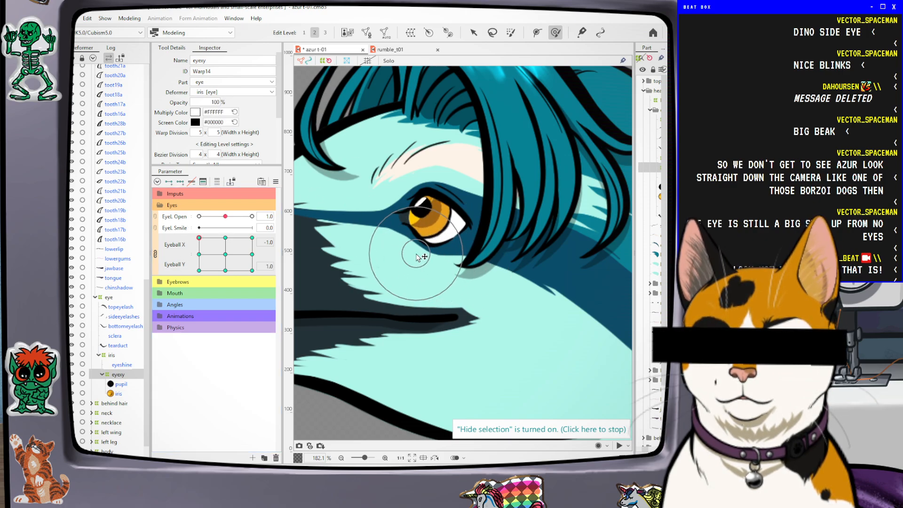
drag(198, 237, 208, 237)
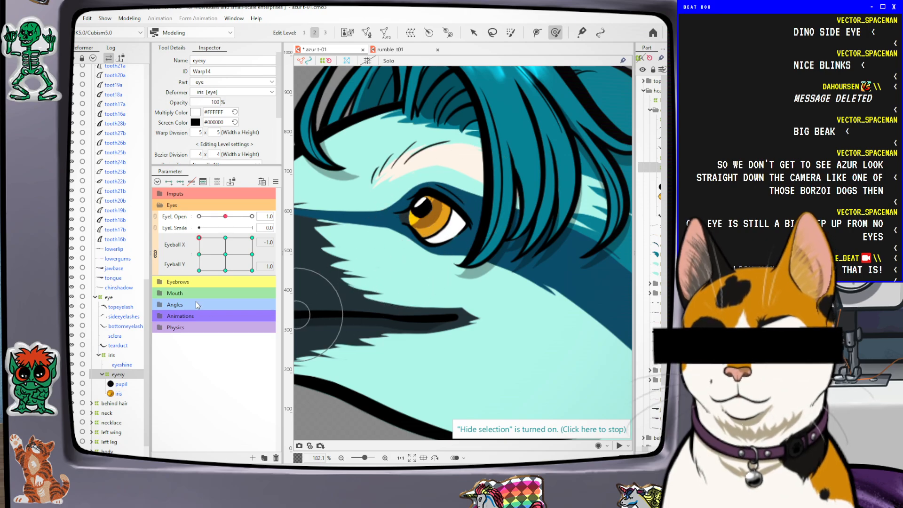
drag(199, 237, 252, 237)
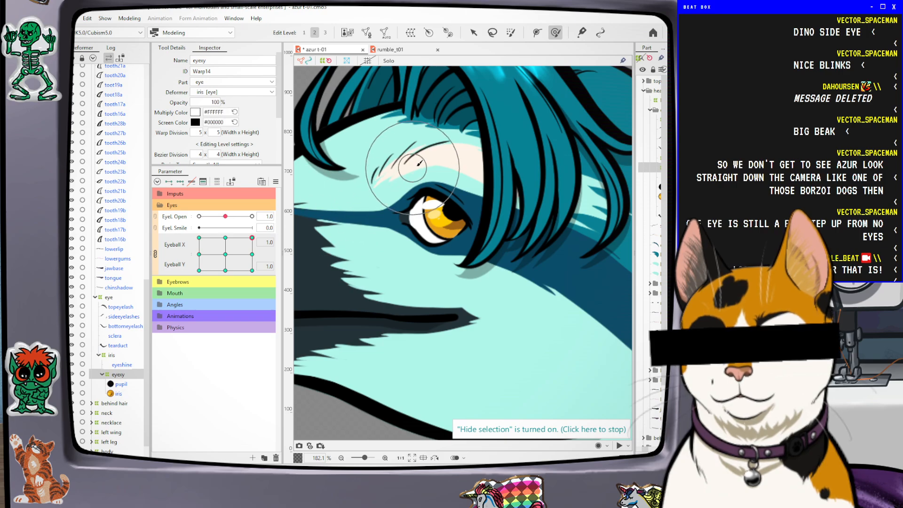
Check the gaze across the combined Eyeball X and Y range with the whole head in view
drag(253, 238, 225, 253)
scroll(397, 226, down, 6)
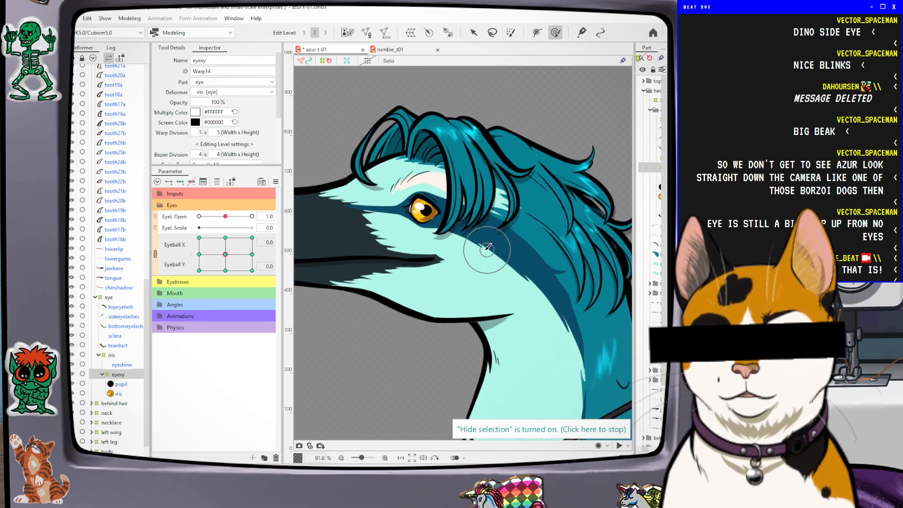
drag(225, 254, 207, 266)
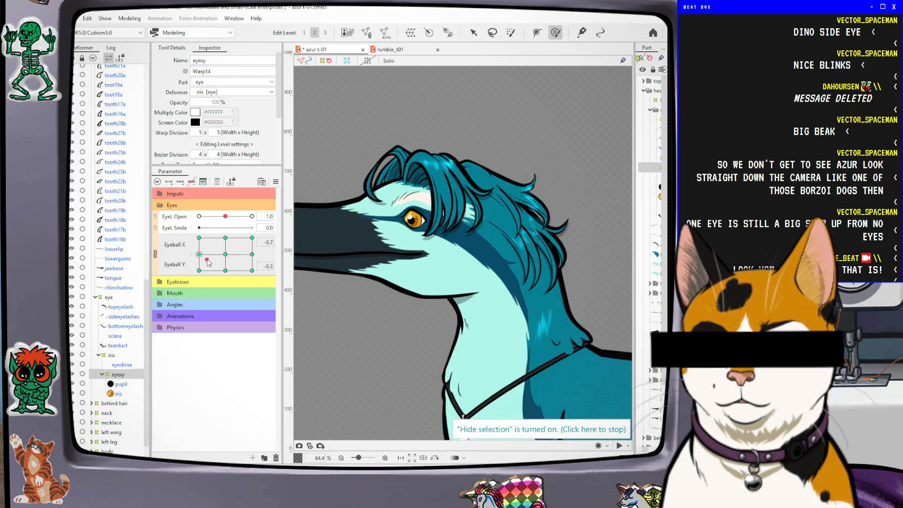
drag(239, 267, 197, 241)
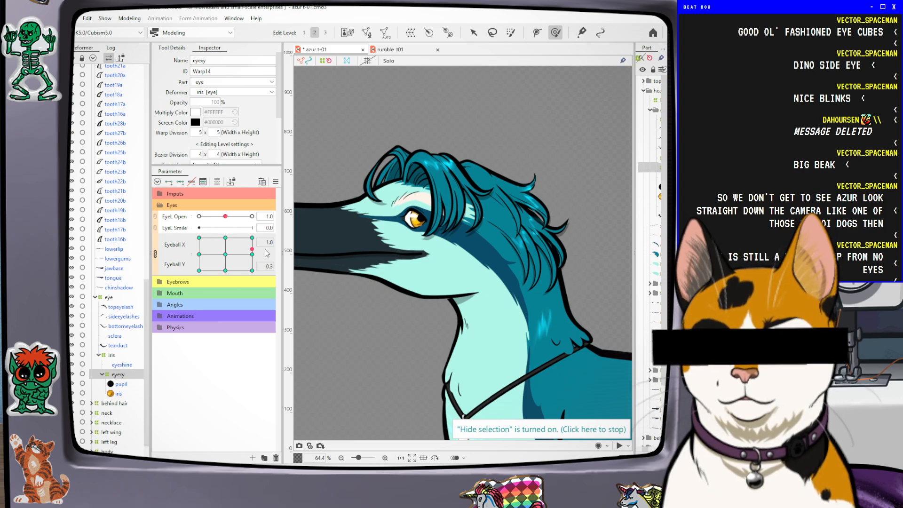
drag(271, 266, 274, 279)
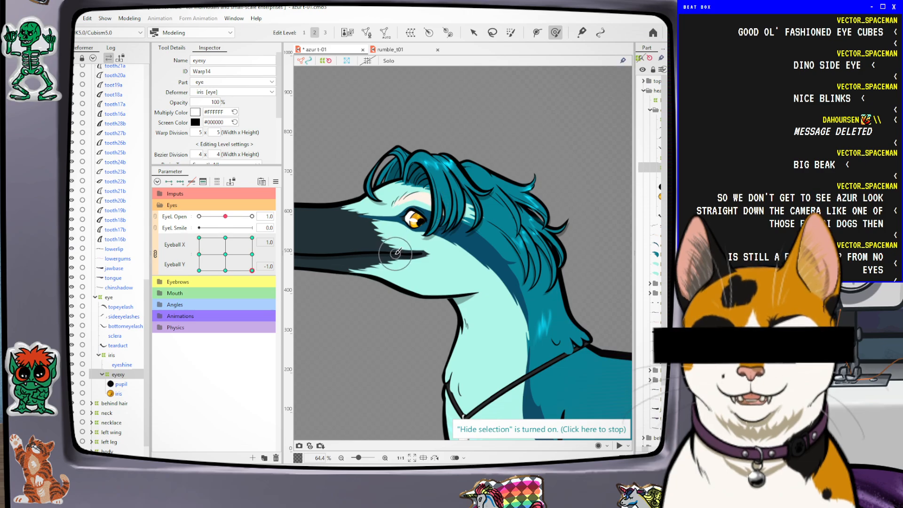
click(252, 272)
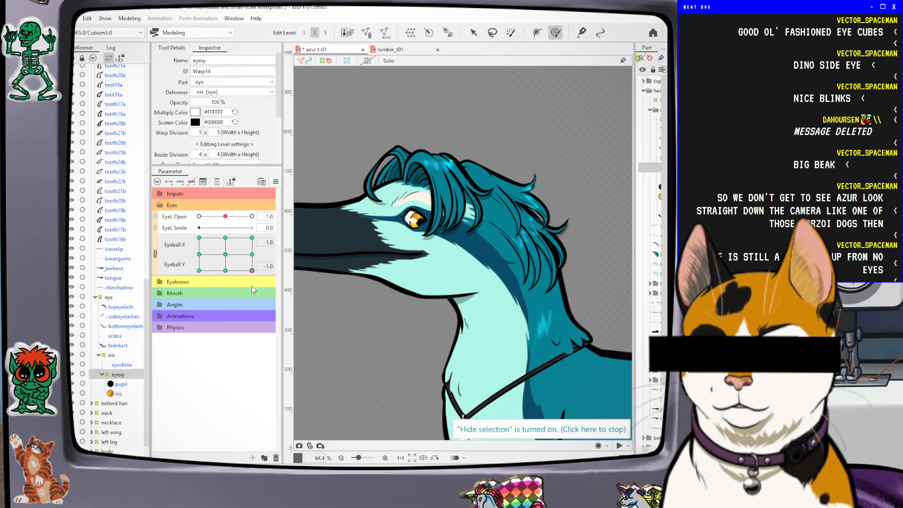
click(239, 271)
Check the gaze with EyeL Open at 2.0 and 0.7, and return to EyeL Open 1.0 with the eyeball centred
drag(198, 217, 268, 214)
click(227, 258)
click(225, 254)
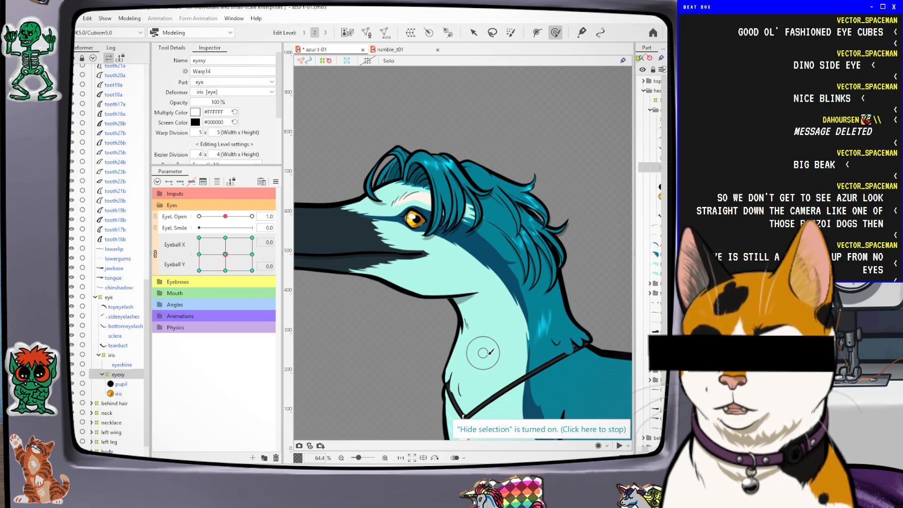
drag(225, 216, 205, 218)
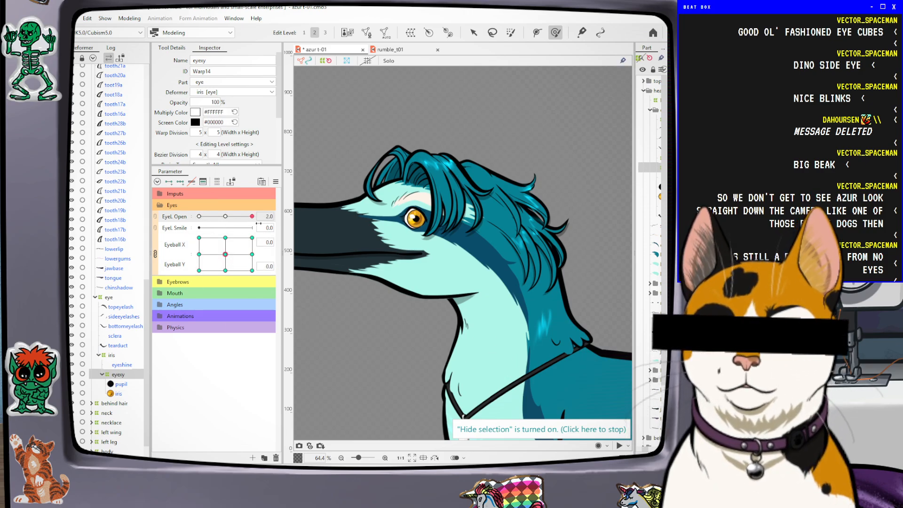
click(225, 237)
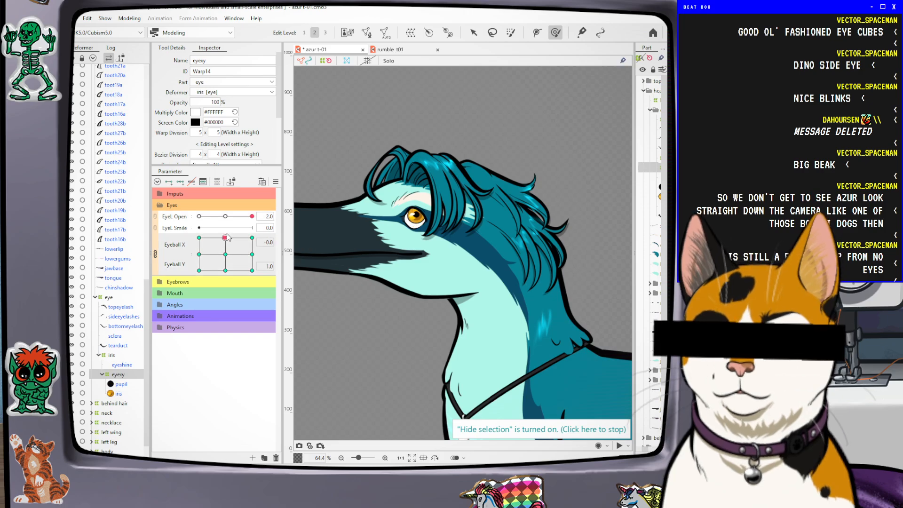
drag(218, 274, 191, 259)
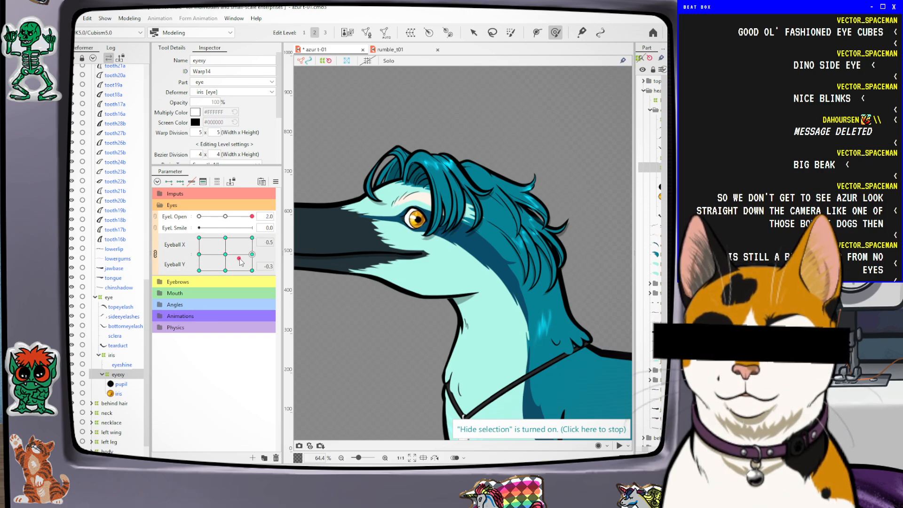
drag(225, 256, 225, 255)
drag(252, 216, 217, 218)
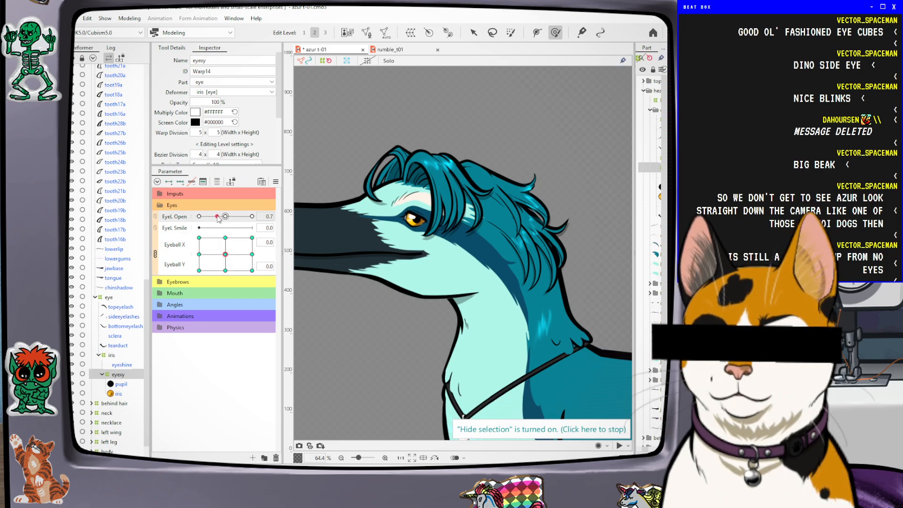
mouse_move(226, 255)
mouse_down()
mouse_move(210, 248)
mouse_move(226, 248)
mouse_up()
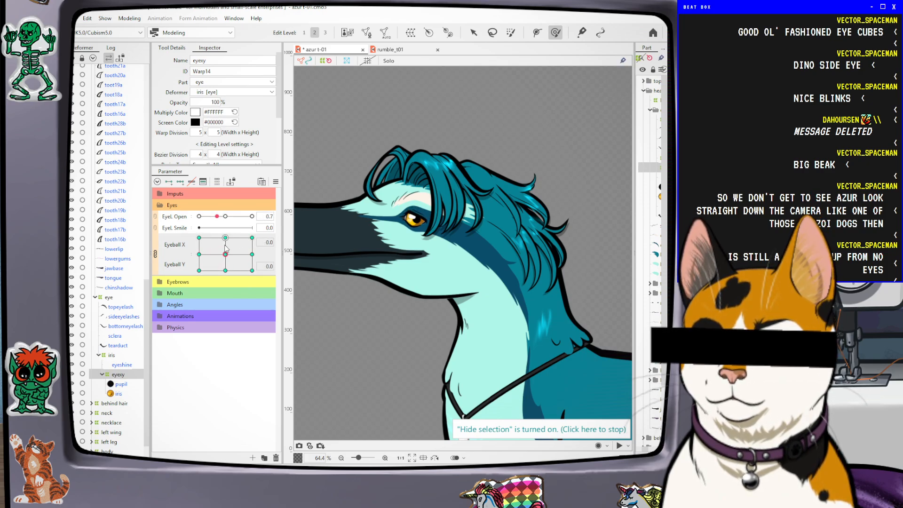
click(226, 217)
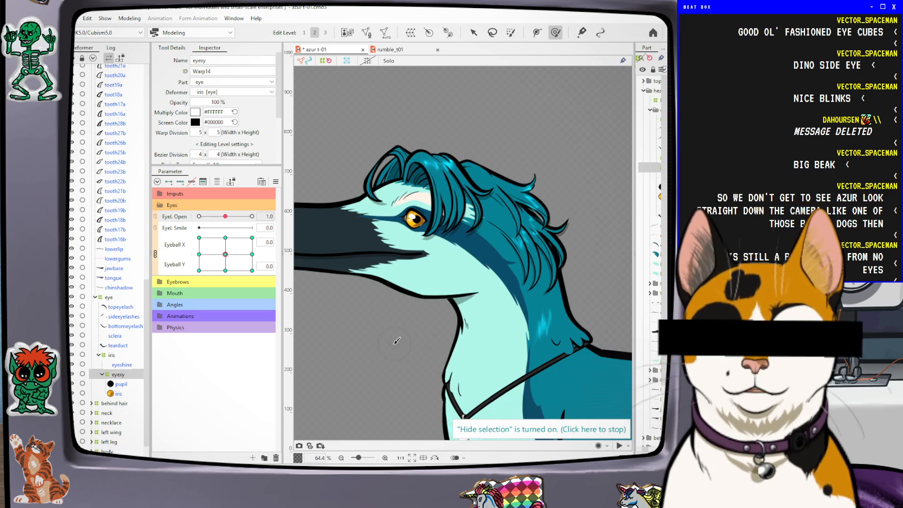
Separate the combined Eyeball X and Eyeball Y parameters into individual sliders
scroll(396, 231, up, 2)
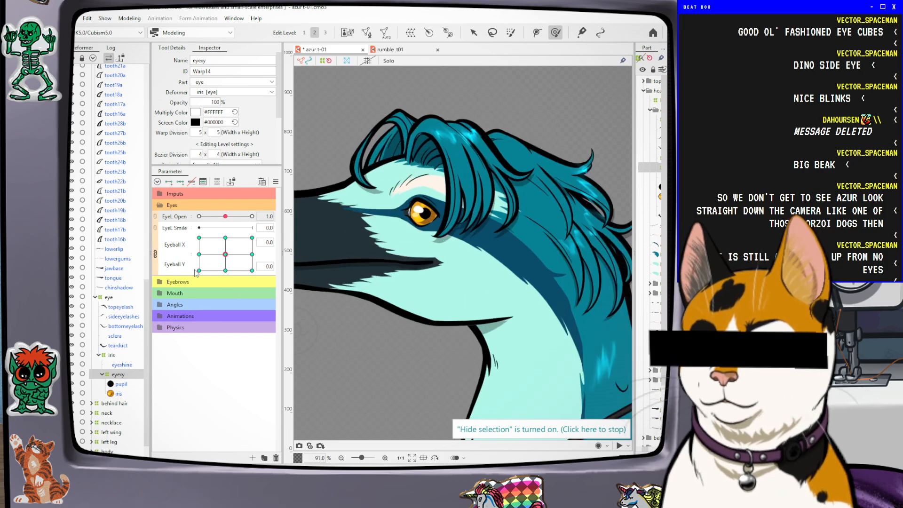
click(156, 255)
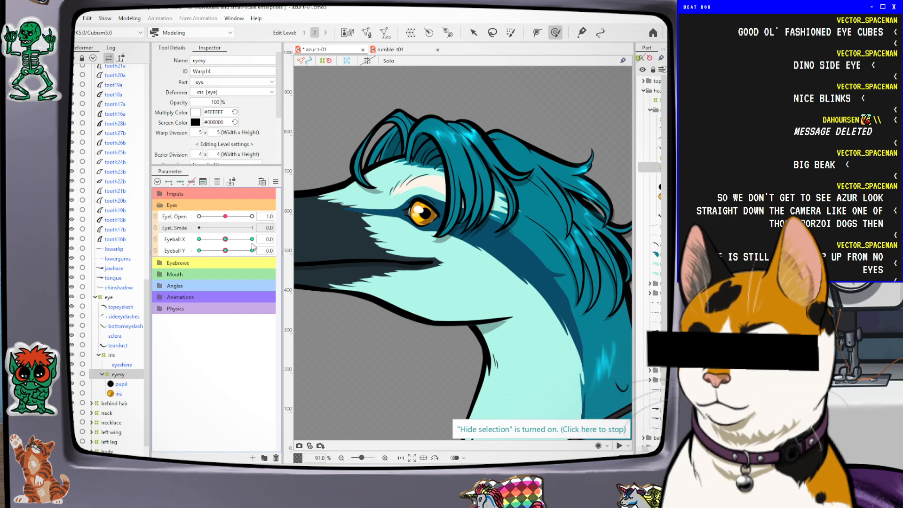
scroll(146, 337, up, 2)
scroll(146, 337, down, 2)
Add EyeL Smile keys at 0.0 and 1.0 to the bottomeyelash, and set EyeL Smile to 1.0
click(116, 306)
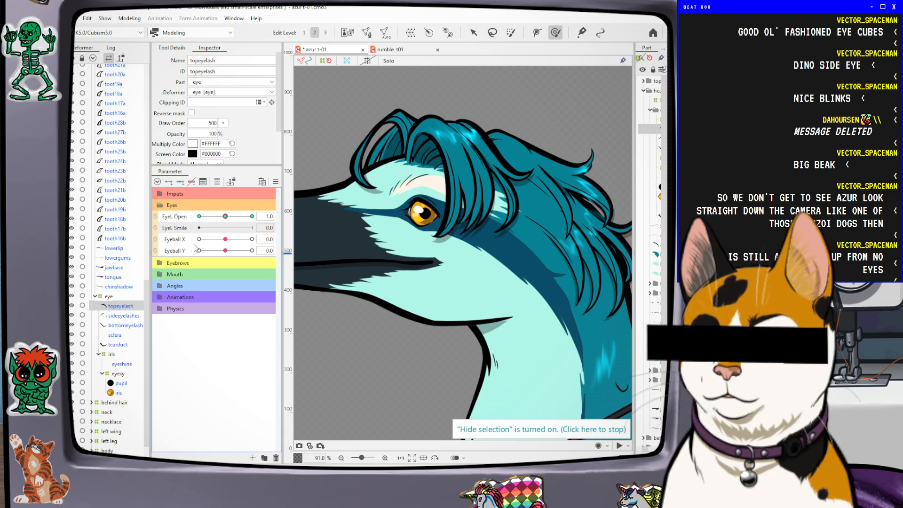
click(111, 297)
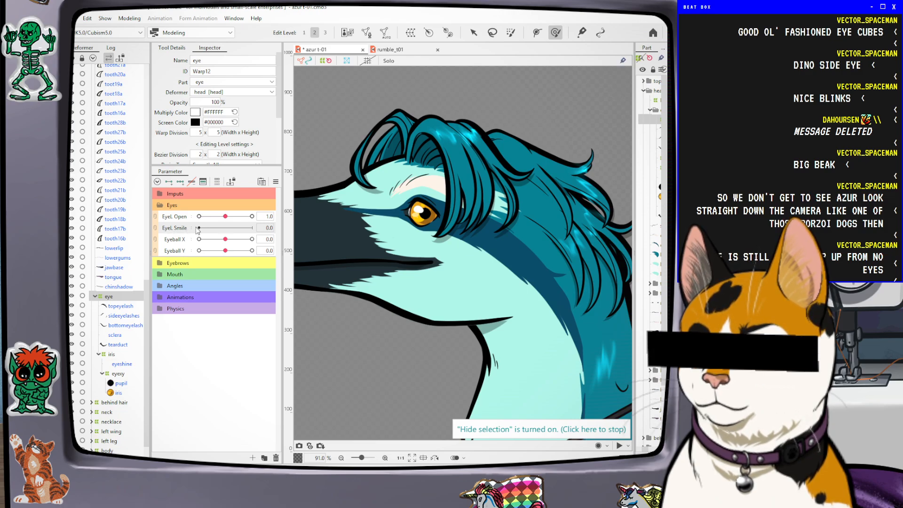
click(119, 345)
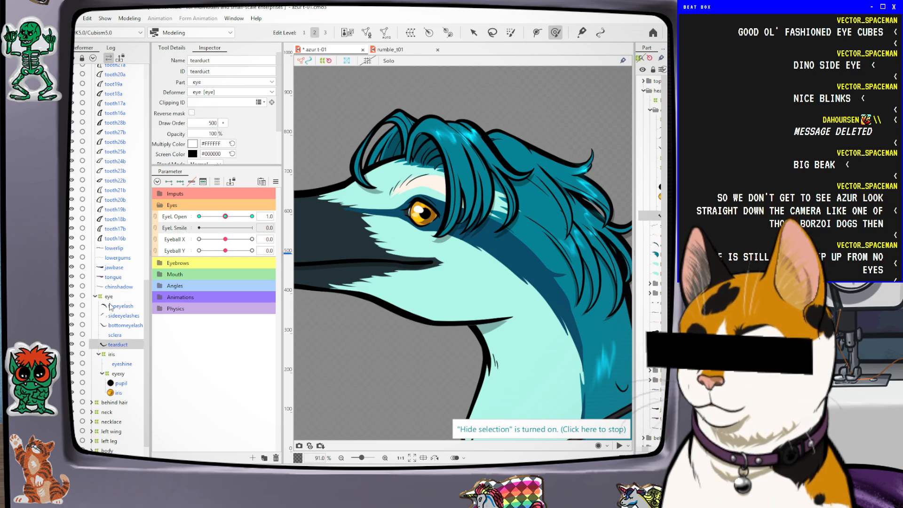
click(125, 325)
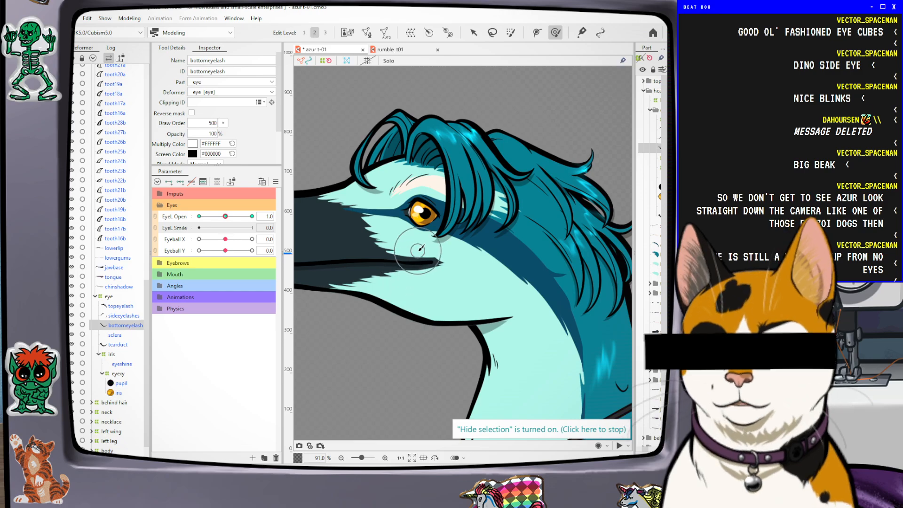
scroll(404, 256, up, 2)
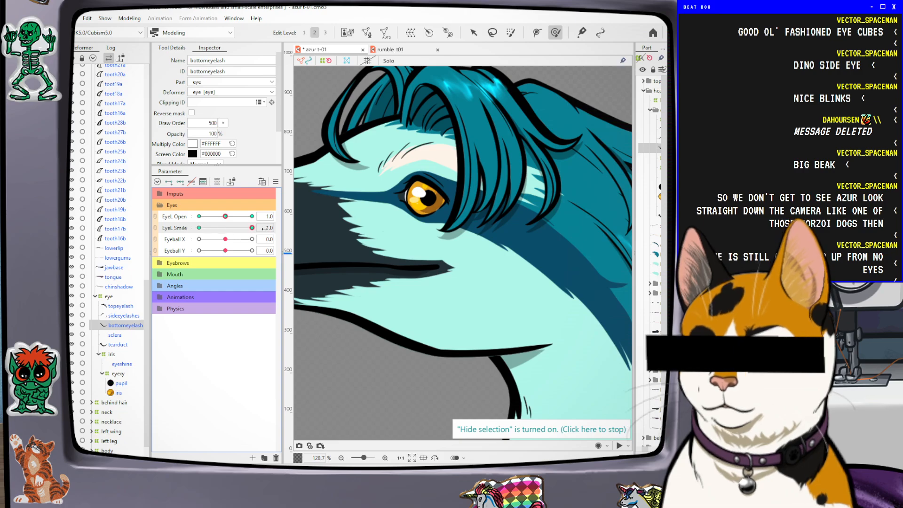
click(252, 228)
Lift the front end of the bottomeyelash at EyeL Smile 1.0 with the deform brush, and isolate it in Solo view
scroll(400, 238, up, 2)
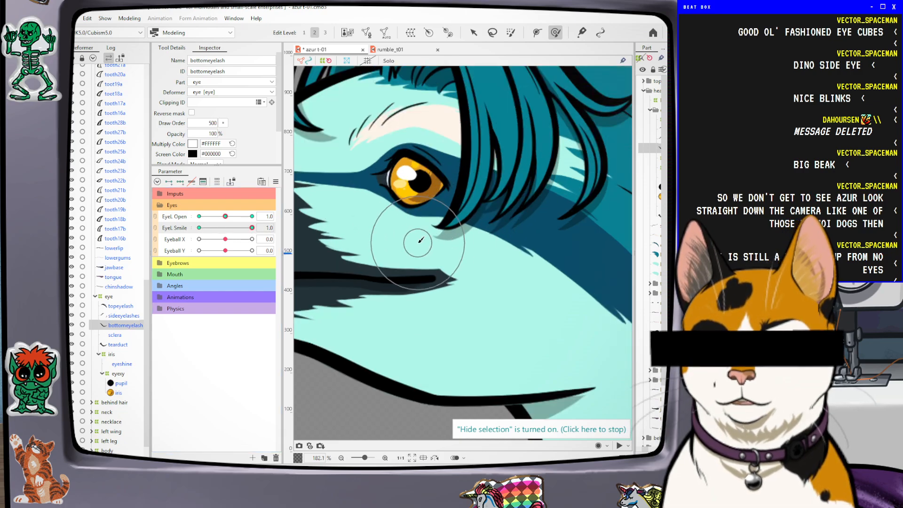
scroll(406, 235, up, 2)
scroll(406, 234, down, 2)
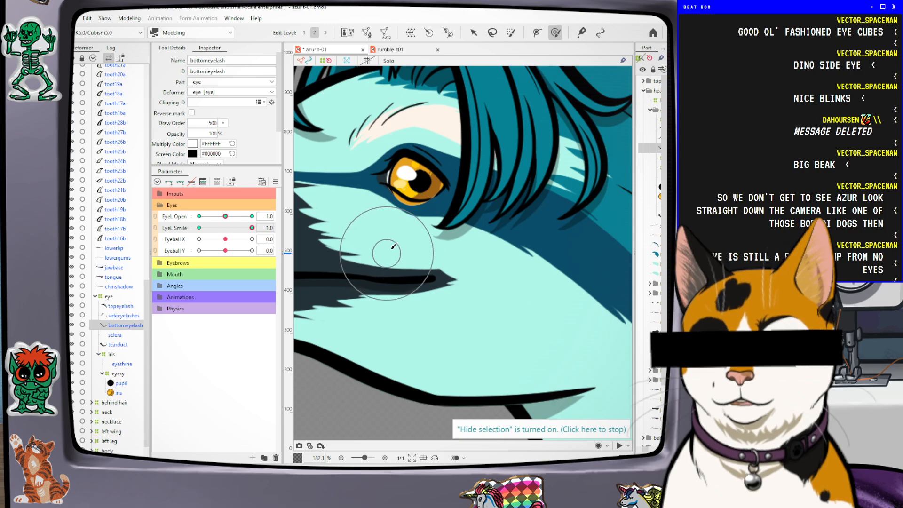
scroll(395, 216, up, 2)
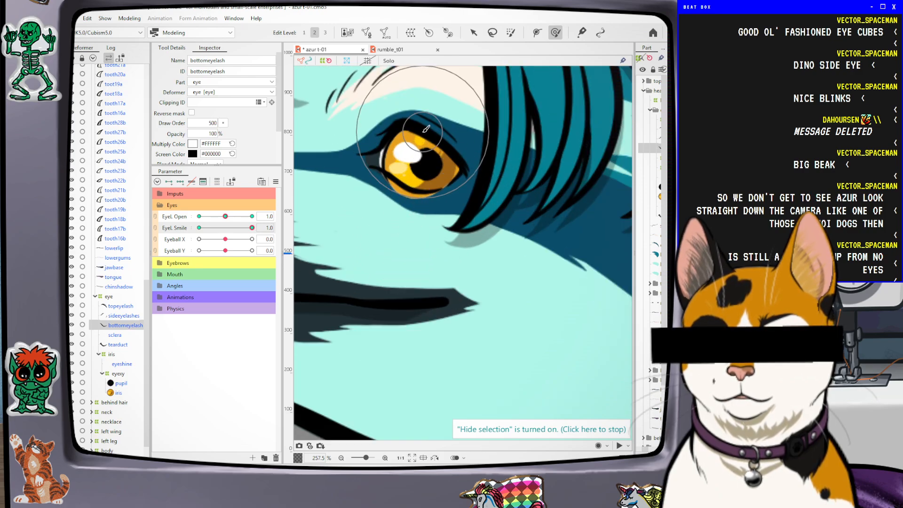
click(428, 198)
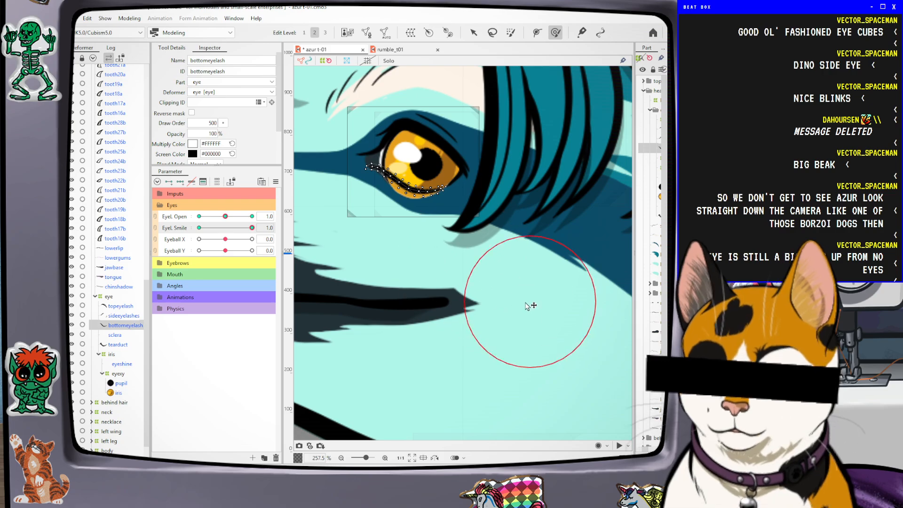
scroll(408, 191, up, 2)
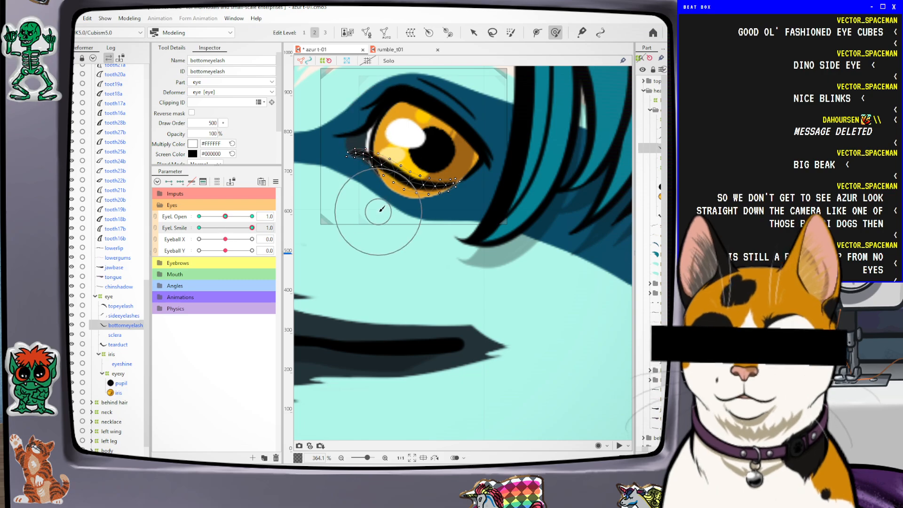
drag(354, 182, 373, 123)
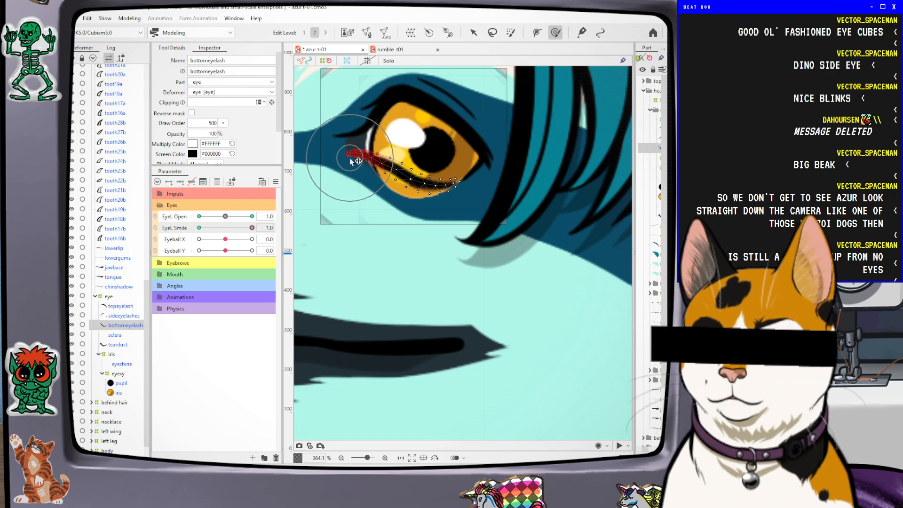
click(391, 63)
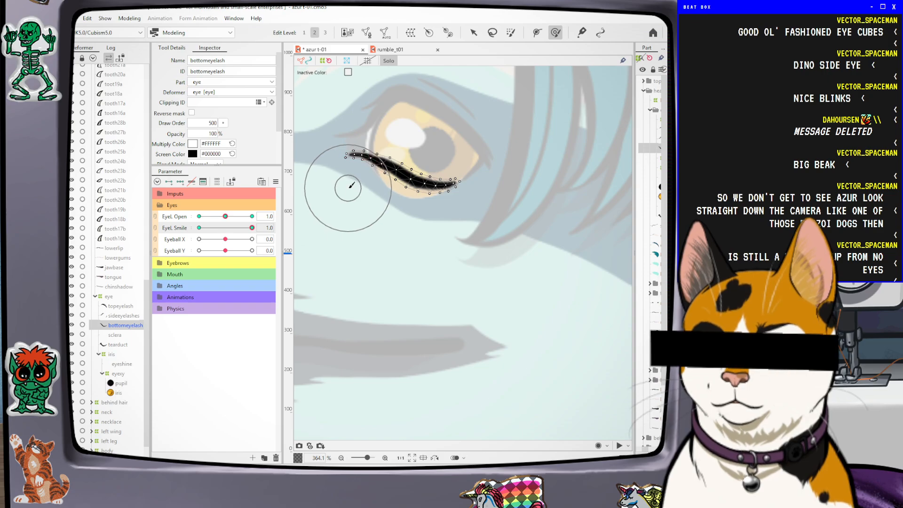
Flatten the bottomeyelash's sagging curve into a nearly straight slant across the lower iris with the deform brush, and turn off Solo view
click(473, 33)
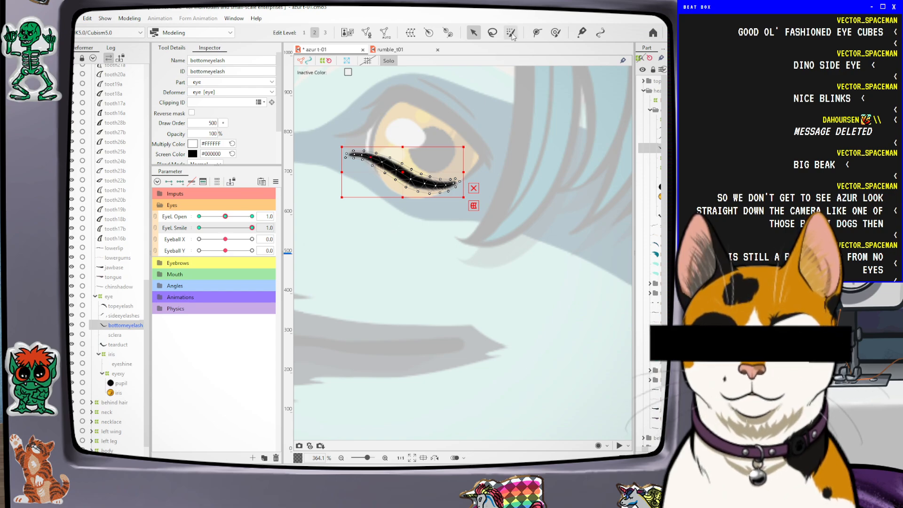
click(556, 33)
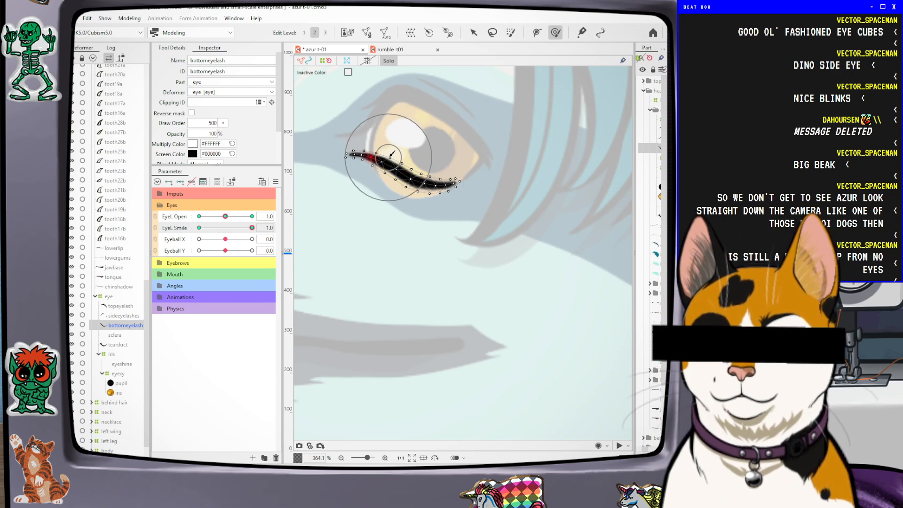
drag(415, 198, 404, 199)
drag(427, 146, 423, 147)
drag(372, 191, 371, 191)
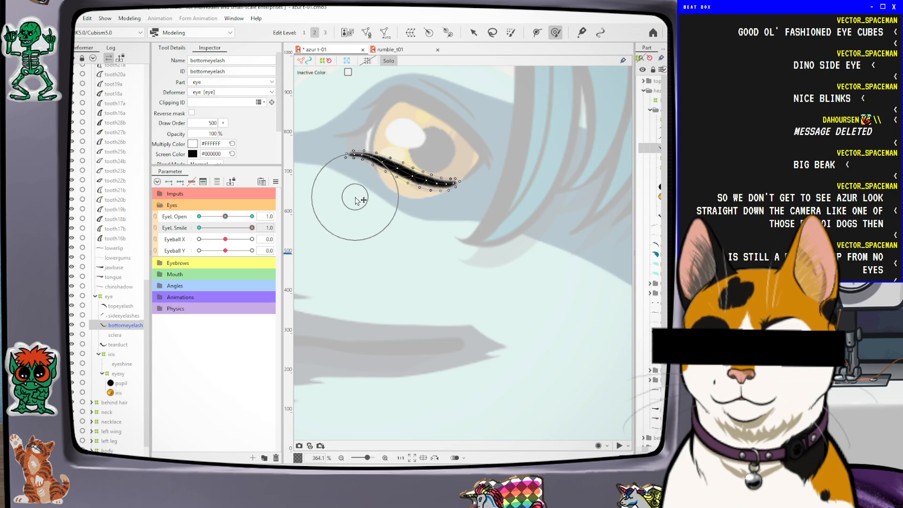
drag(451, 187, 472, 180)
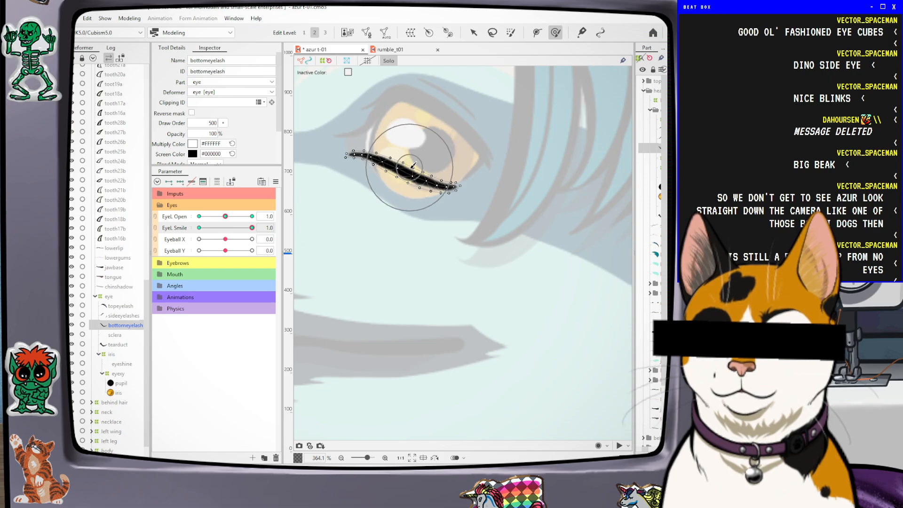
scroll(369, 249, down, 2)
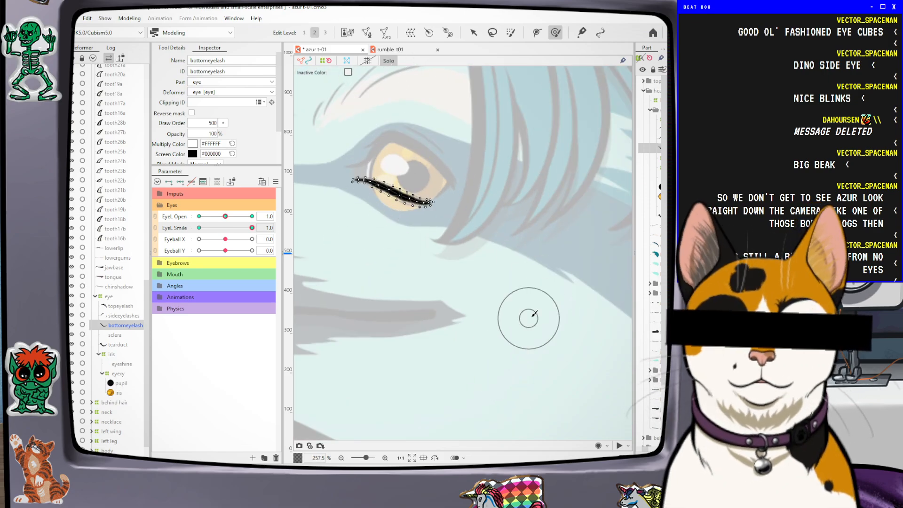
click(390, 62)
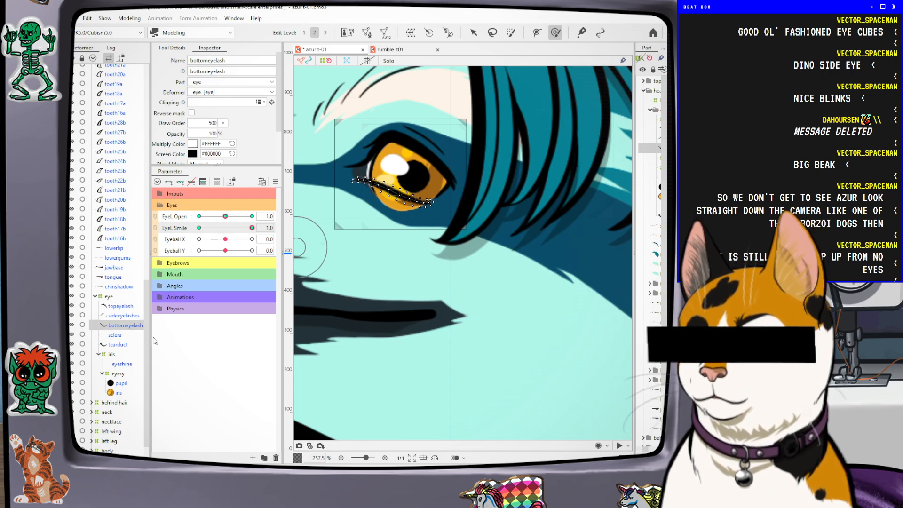
Add EyeL Smile keys at 0.0 and 1.0 to the topeyelash, and adjust its curve at EyeL Smile 1.0 with the deform brush
drag(146, 322, 146, 324)
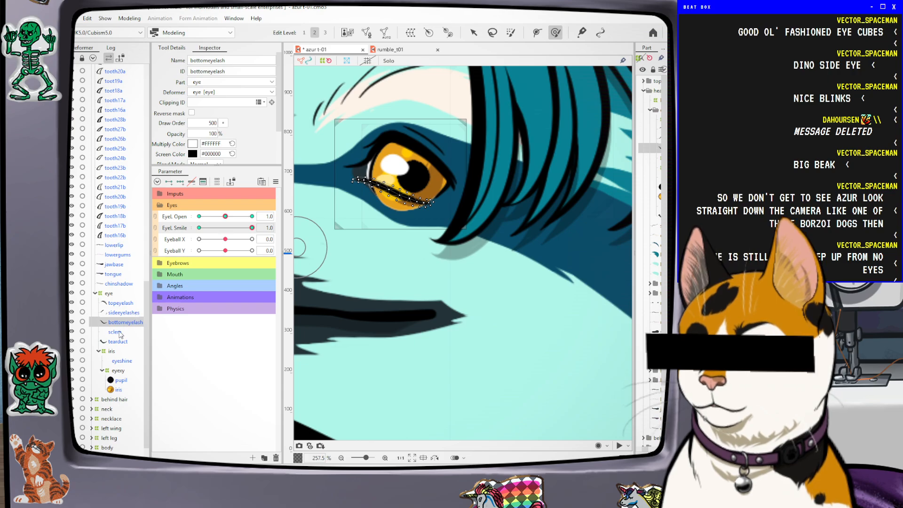
click(119, 313)
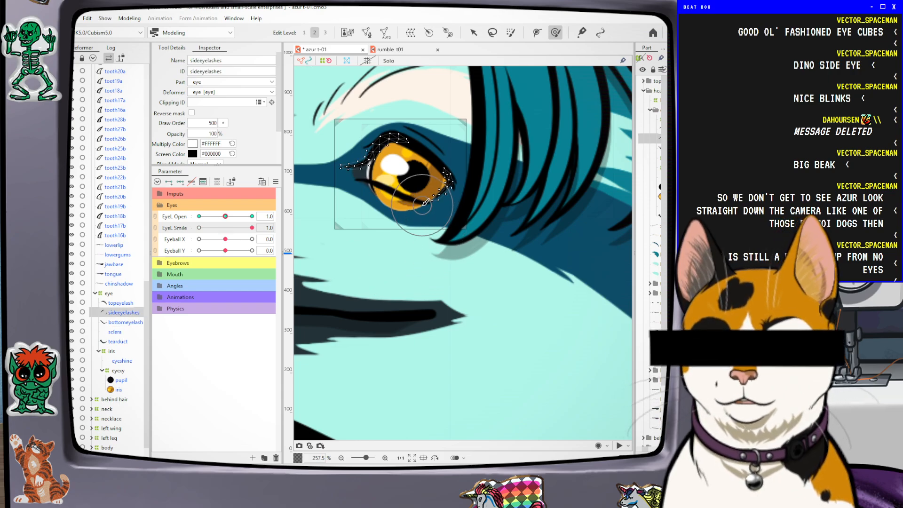
click(121, 305)
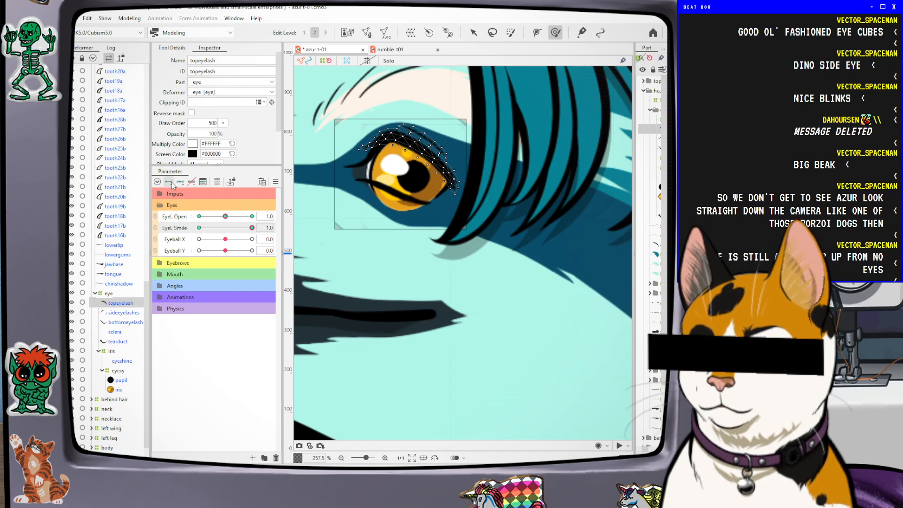
mouse_move(429, 164)
mouse_down()
mouse_move(406, 155)
mouse_move(462, 178)
mouse_up()
mouse_move(413, 146)
mouse_down()
mouse_move(395, 140)
mouse_move(438, 151)
mouse_move(382, 149)
mouse_up()
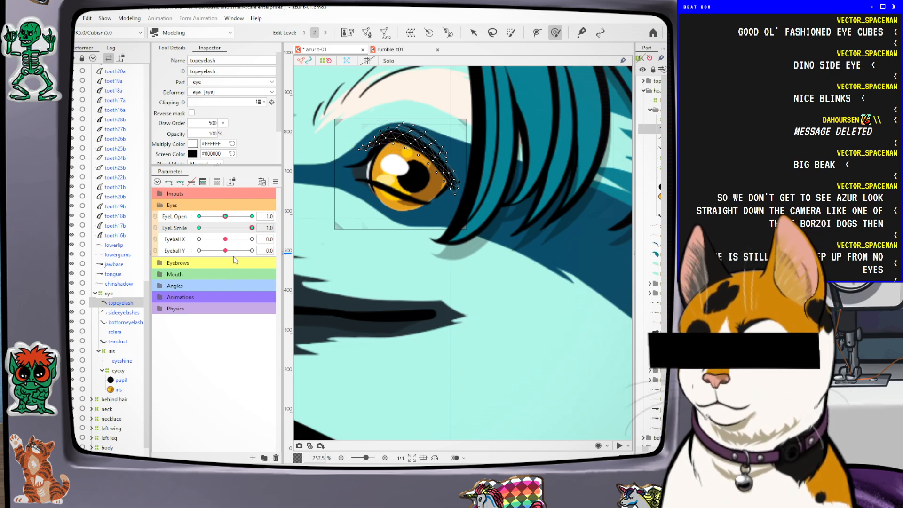
drag(253, 229, 275, 229)
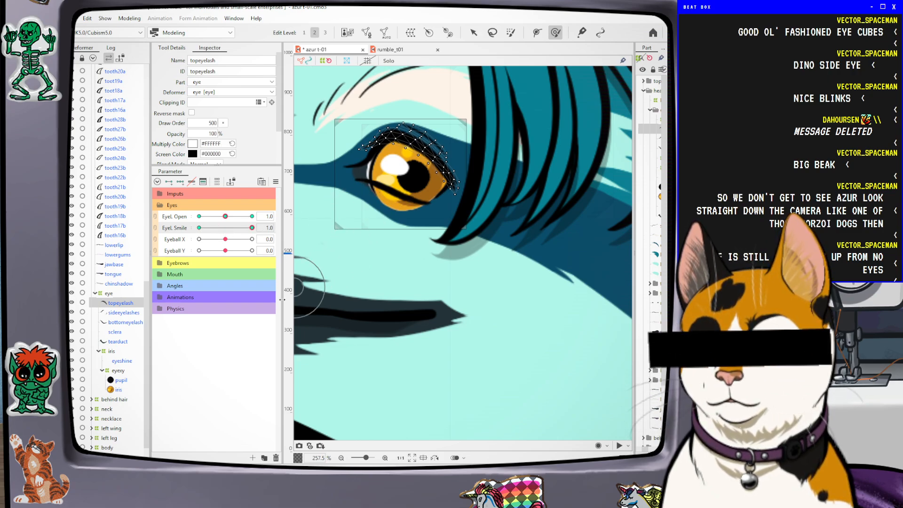
Add EyeL Smile keys at 0.0 and 1.0 to the sclera, and pull its lower edge up to the raised bottom lash
click(123, 313)
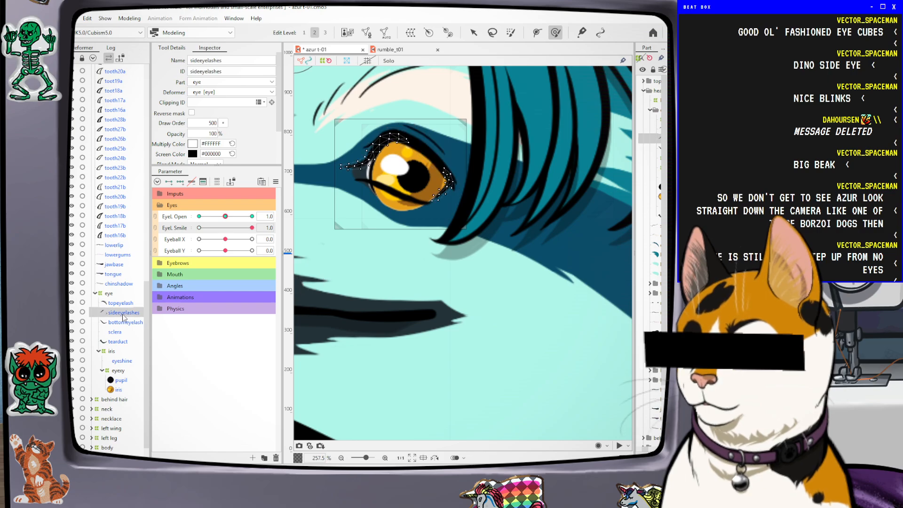
click(126, 323)
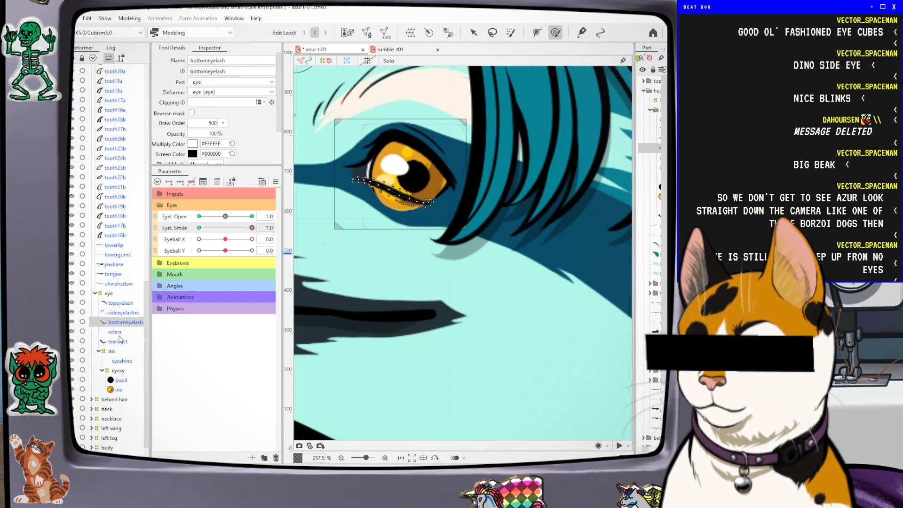
click(117, 333)
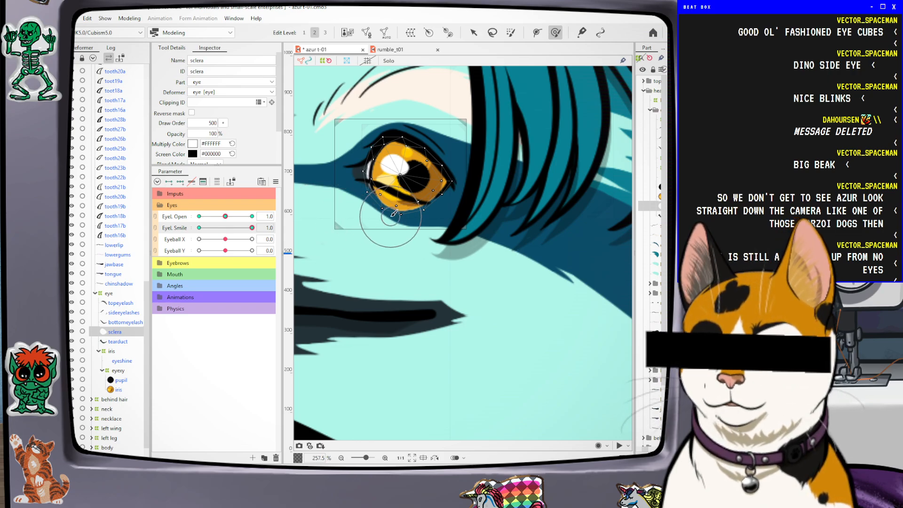
mouse_move(390, 211)
mouse_down()
mouse_move(416, 216)
mouse_move(393, 222)
mouse_move(397, 208)
mouse_move(375, 201)
mouse_up()
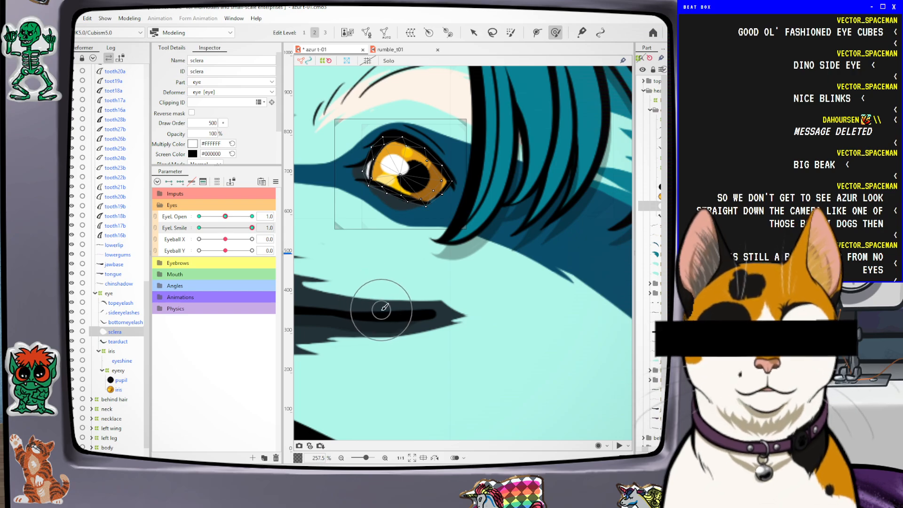
Try to push the tearduct's lower edge up to the bottom lash without smile keys, and undo the attempt
click(124, 343)
drag(386, 203, 379, 195)
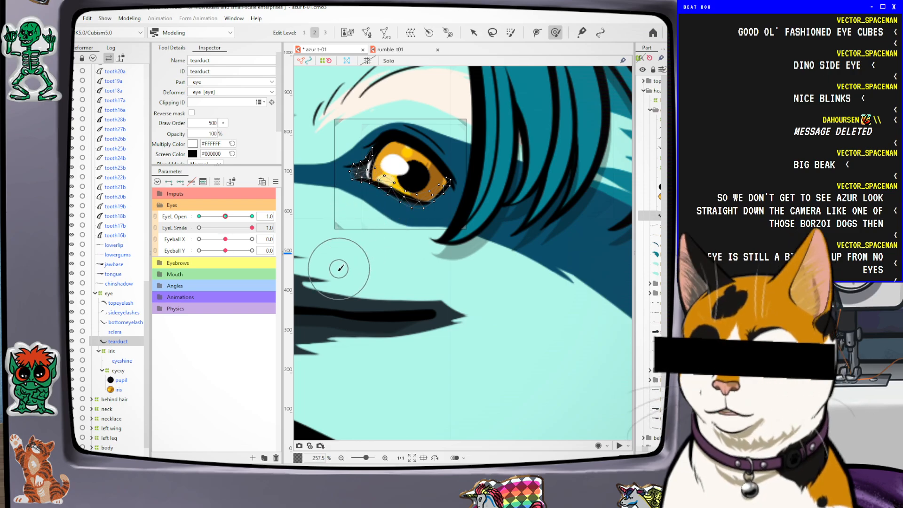
key(ctrl+z)
key(ctrl+z)
key(ctrl+z)
key(ctrl+z)
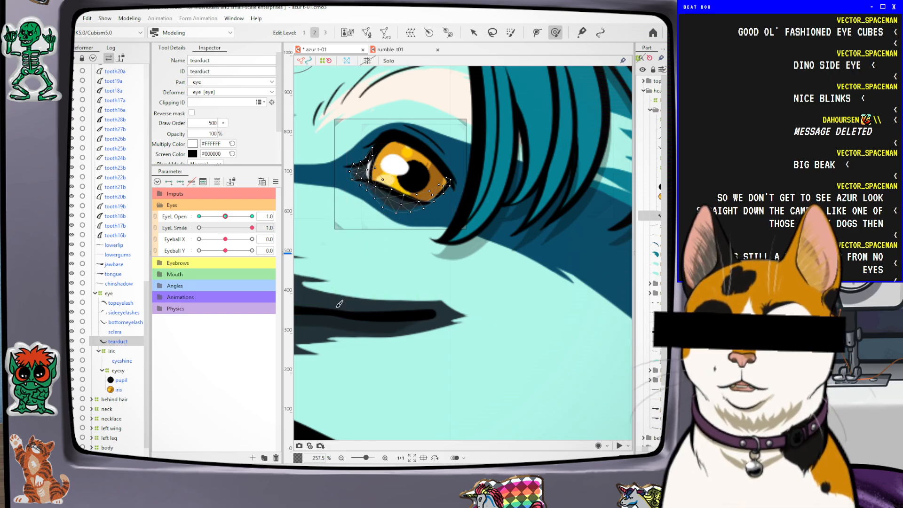
key(ctrl+z)
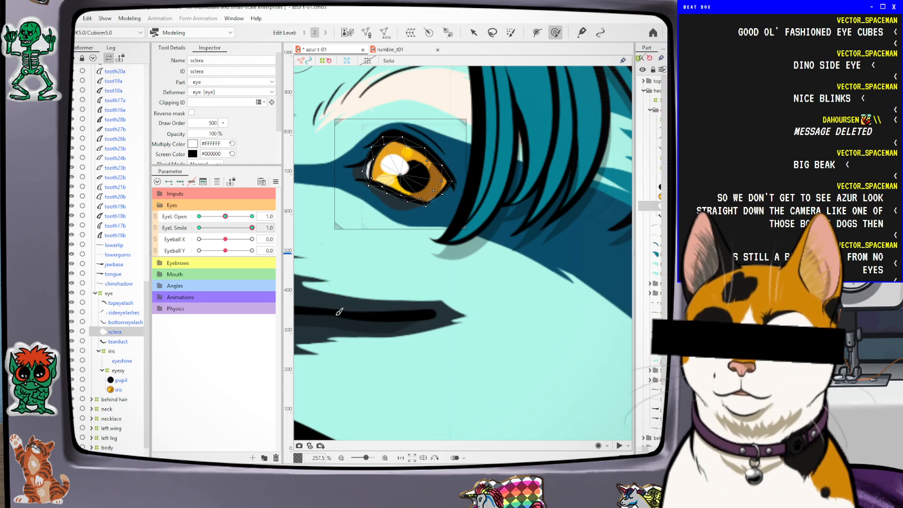
Add EyeL Smile keys at 0.0 and 1.0 to the tearduct, and raise its lower edge to the bottom lash at 1.0
key(ctrl+y)
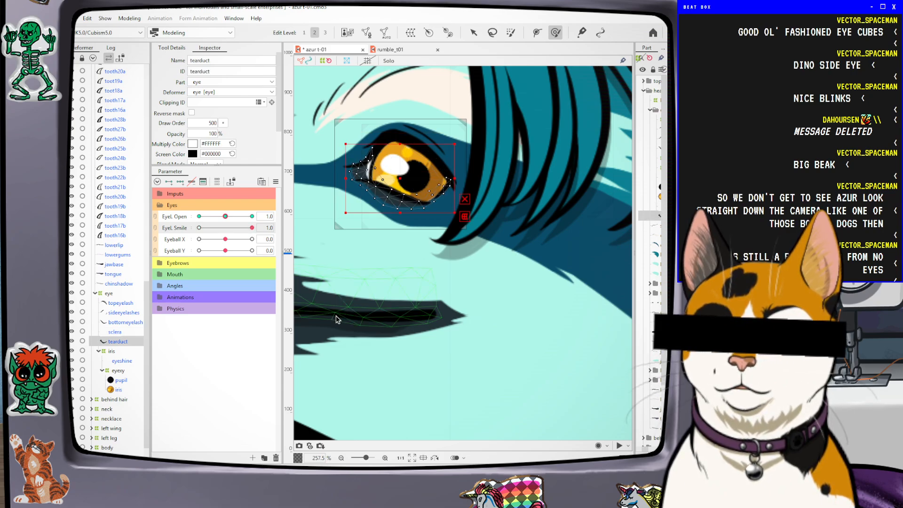
key(ctrl+y)
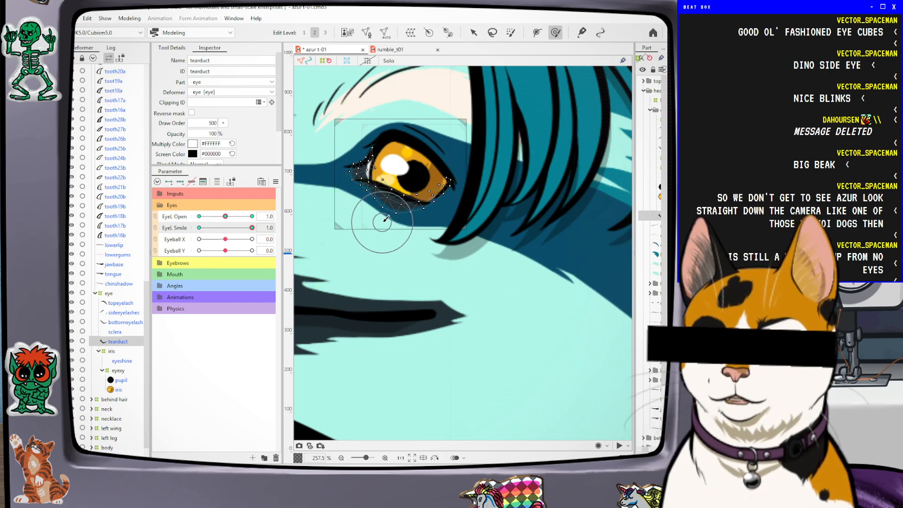
mouse_move(374, 202)
mouse_down()
mouse_move(411, 201)
mouse_move(387, 210)
mouse_up()
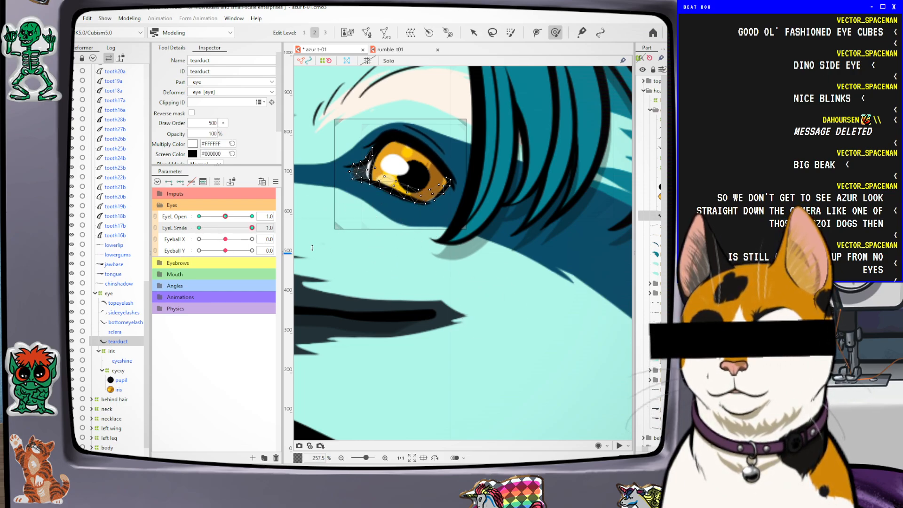
Check the EyeL Smile transition, and set EyeL Open to 0.0 with EyeL Smile at 1.0 for the closed smiling pose
drag(252, 227, 222, 227)
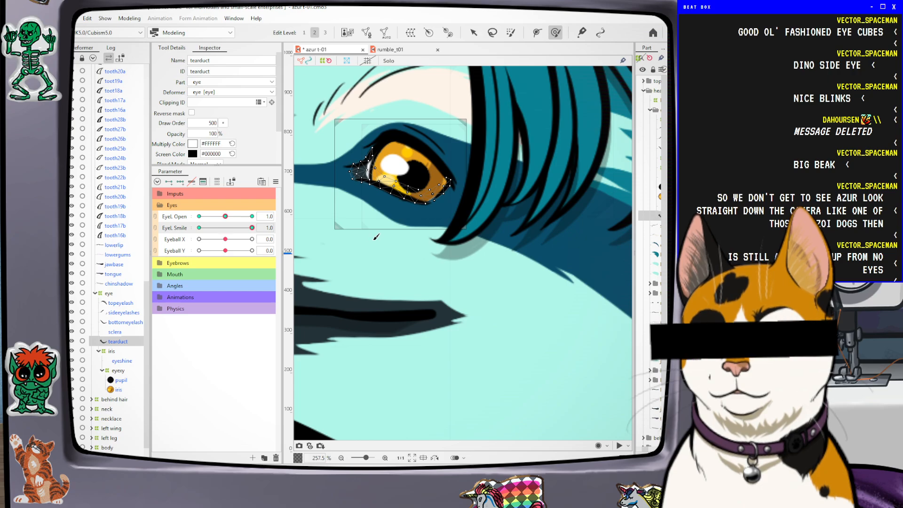
drag(226, 217, 194, 220)
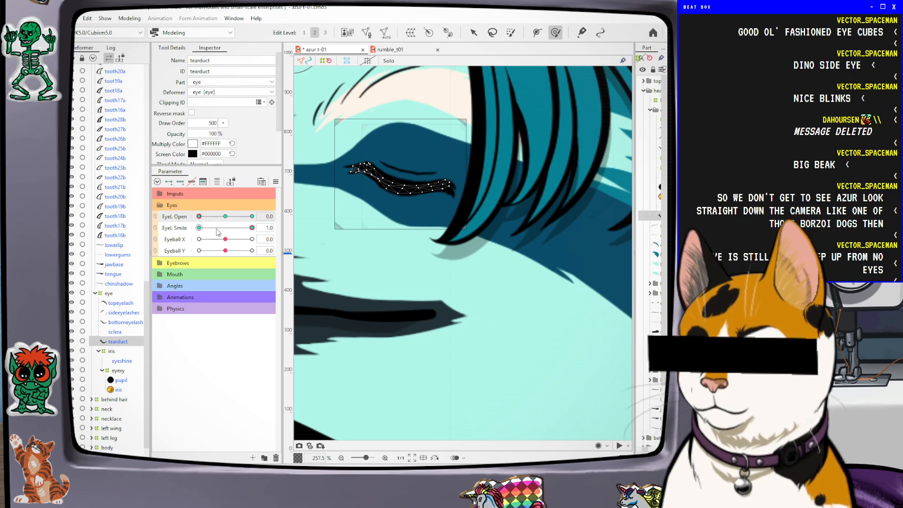
mouse_move(197, 220)
mouse_down()
mouse_move(235, 219)
mouse_move(187, 220)
mouse_up()
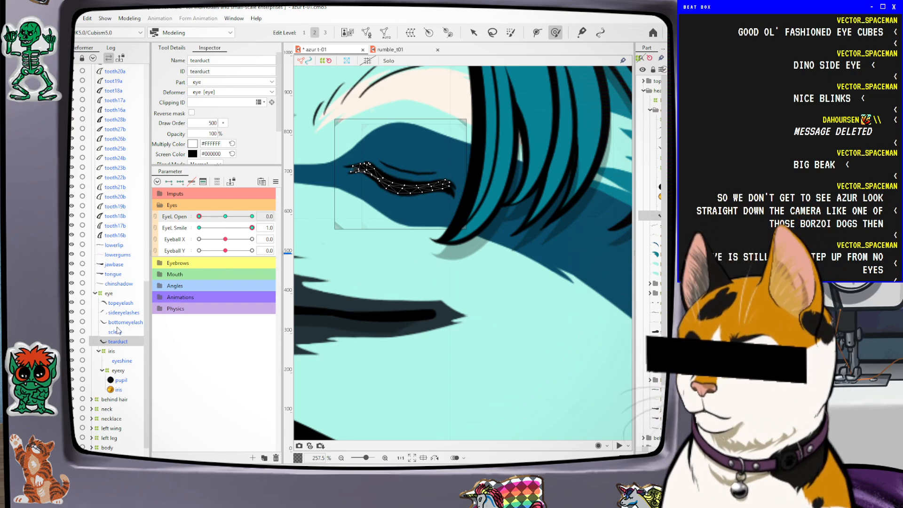
Reshape the top eyelash into a raised arch for the closed smiling pose, undoing the first two deformations
click(117, 302)
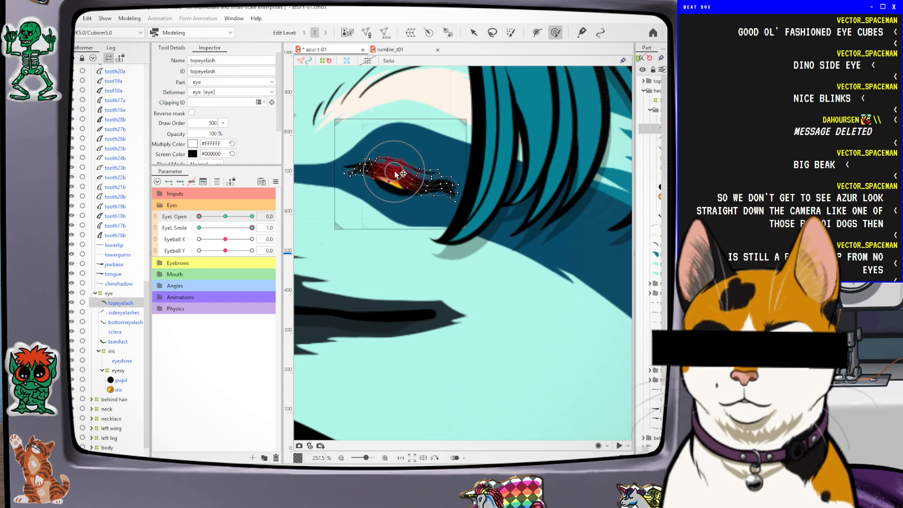
key(ctrl+z)
key(ctrl+z)
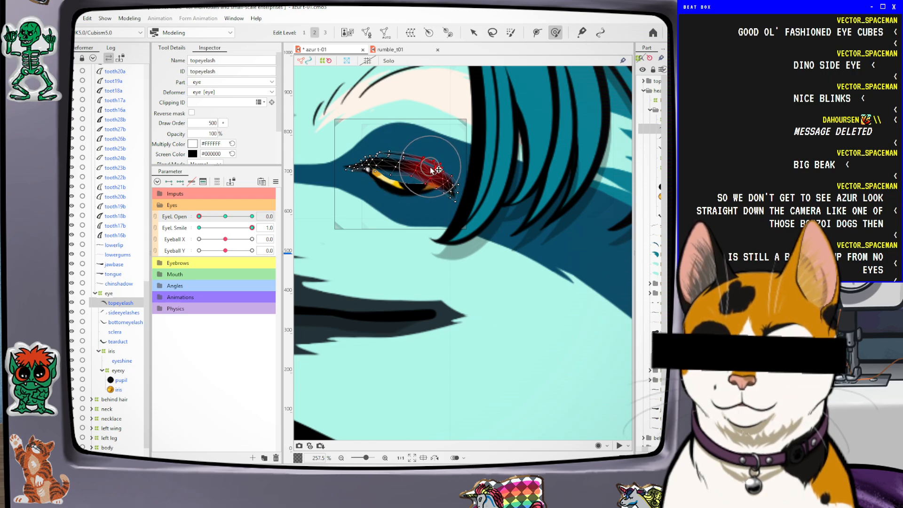
mouse_move(427, 175)
mouse_down()
mouse_move(382, 170)
mouse_move(431, 182)
mouse_up()
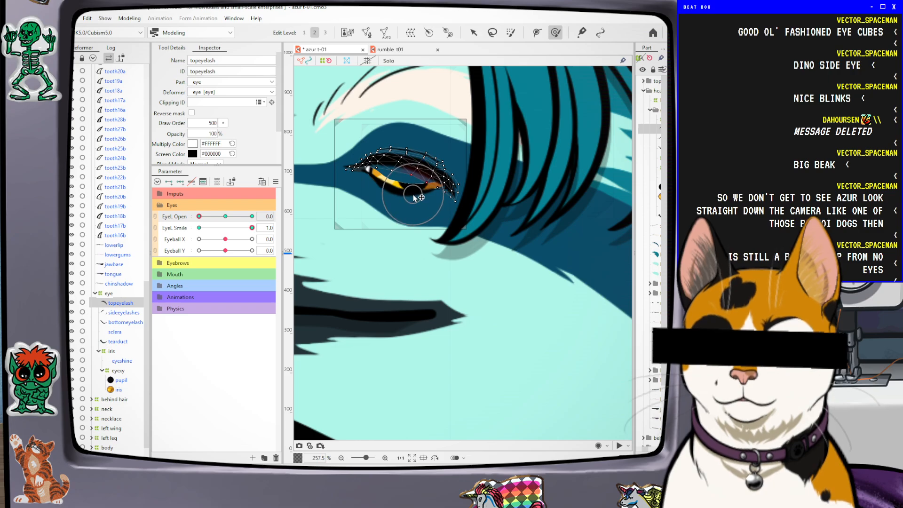
Fine-tune the mesh points at the outer end of the crease above the top eyelash
scroll(428, 210, up, 2)
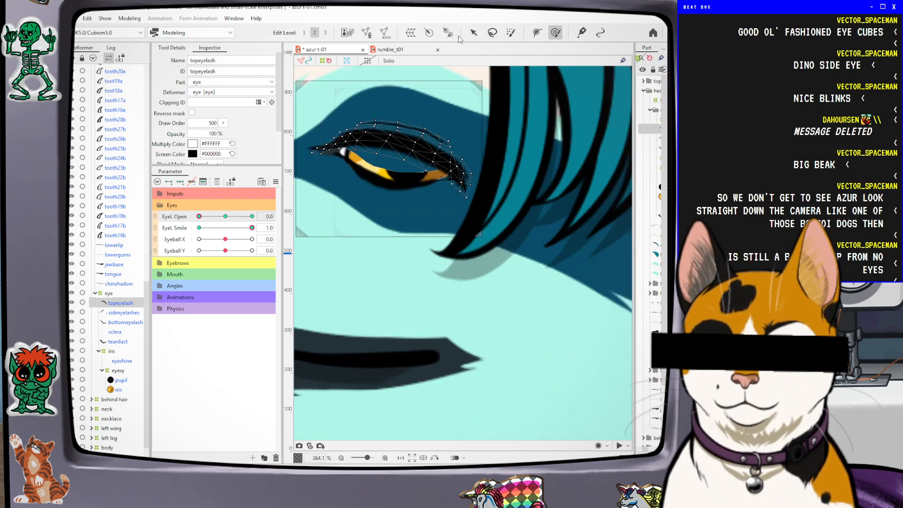
click(473, 33)
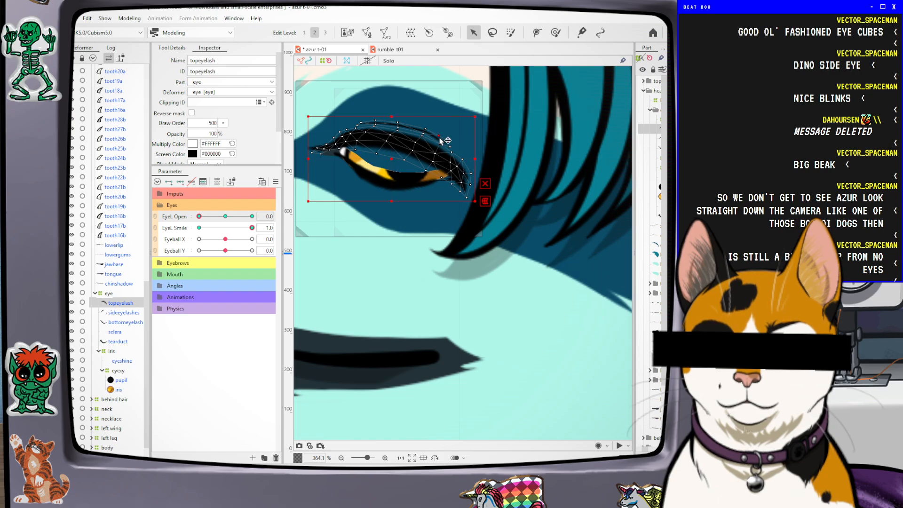
scroll(441, 139, up, 10)
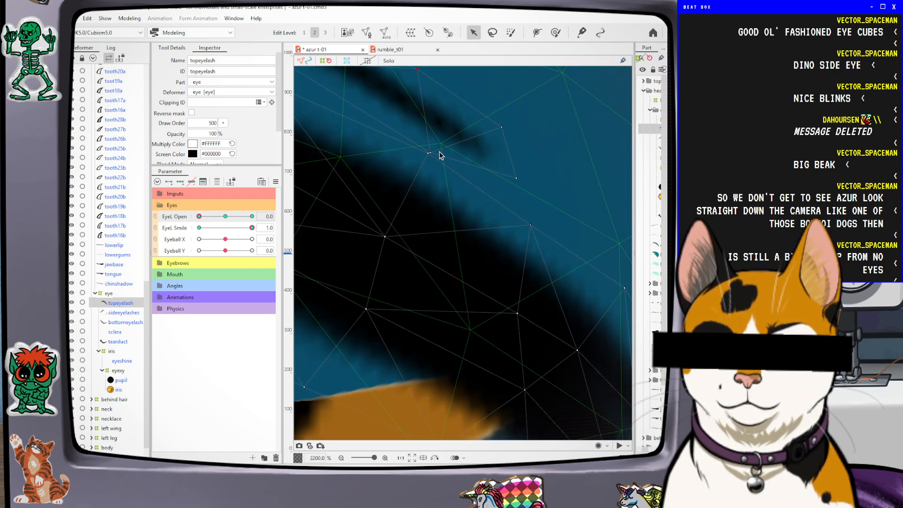
scroll(438, 145, down, 5)
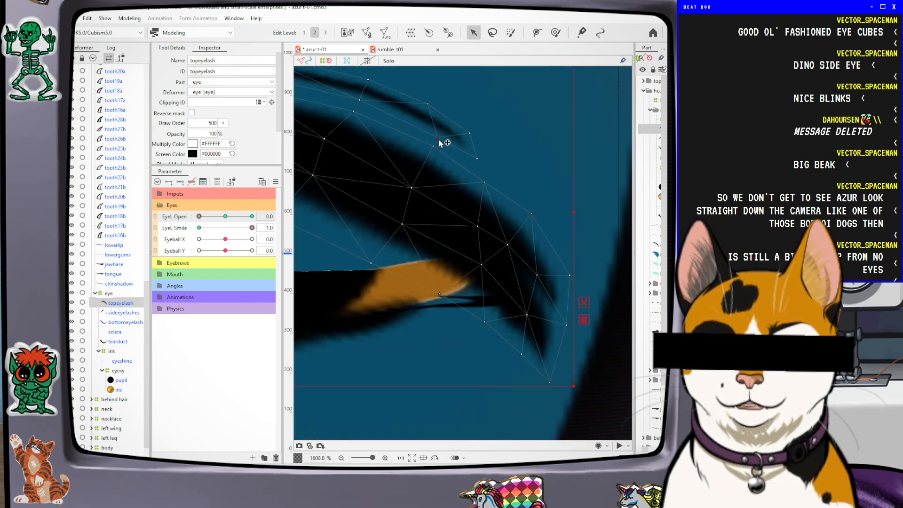
scroll(372, 146, down, 2)
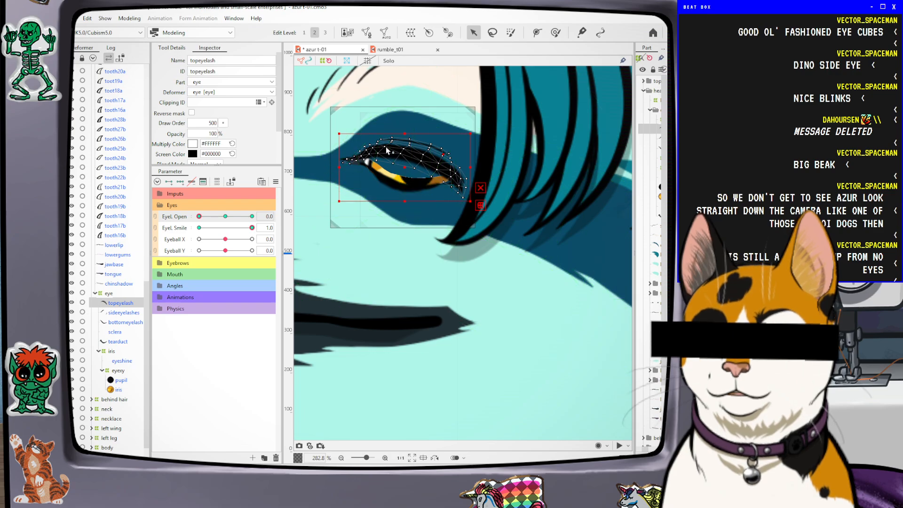
scroll(399, 235, up, 1)
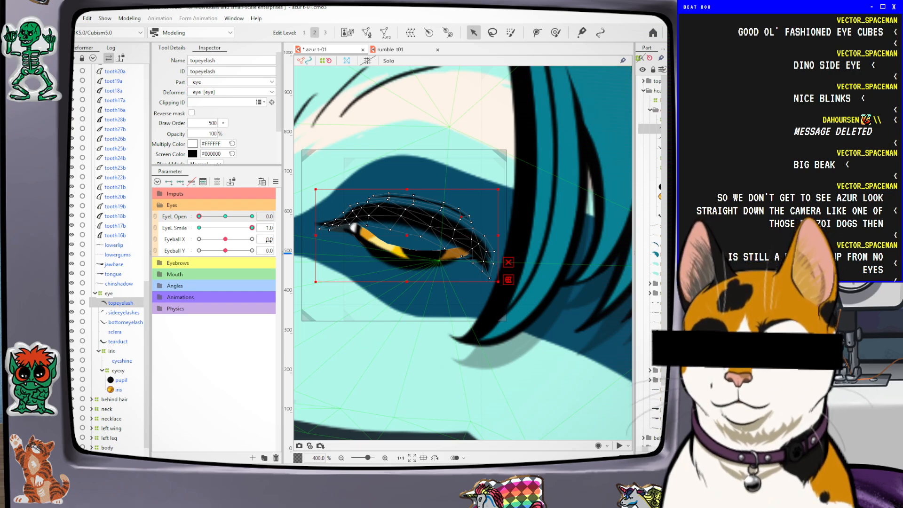
Deform the side eyelashes so both the inner and outer lashes follow the raised top lash in the closed smiling pose
click(121, 314)
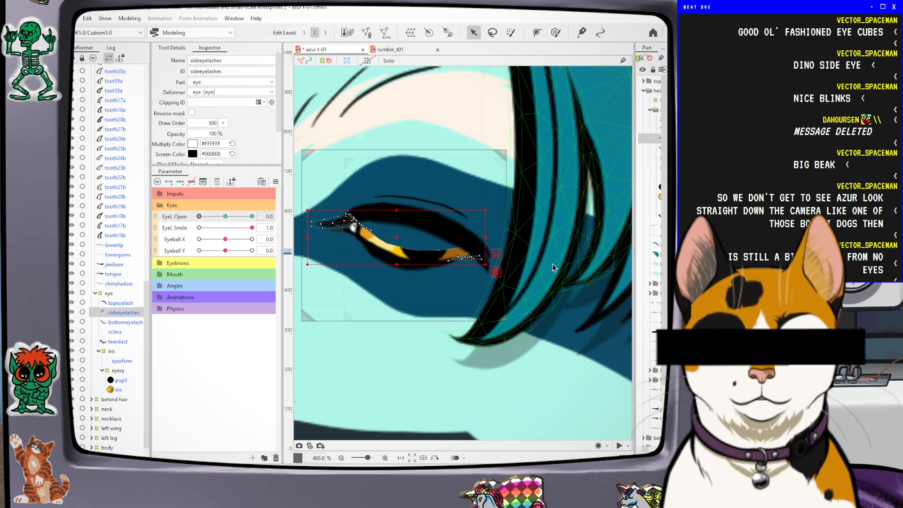
click(492, 32)
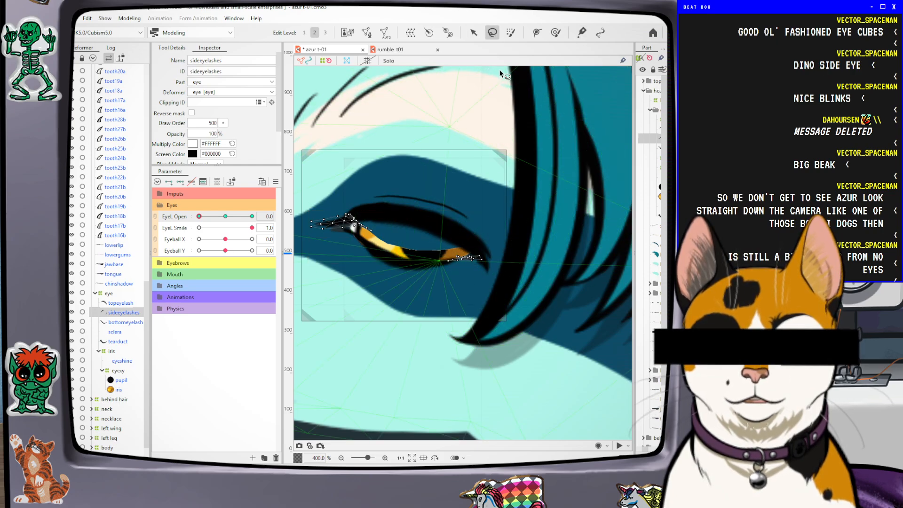
click(473, 34)
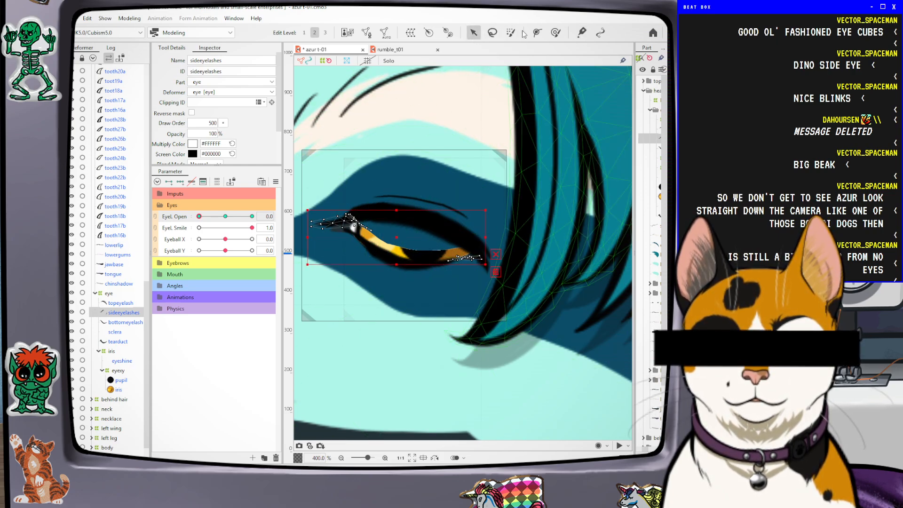
click(555, 33)
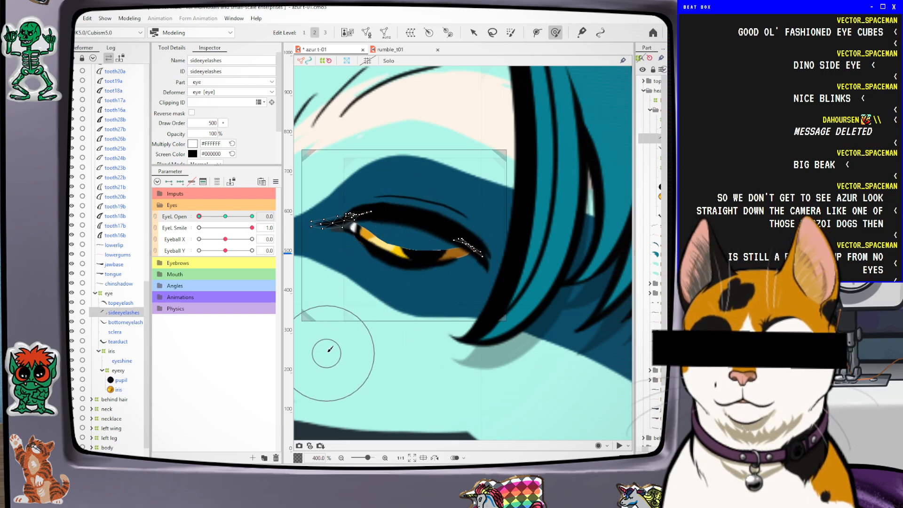
scroll(401, 296, down, 2)
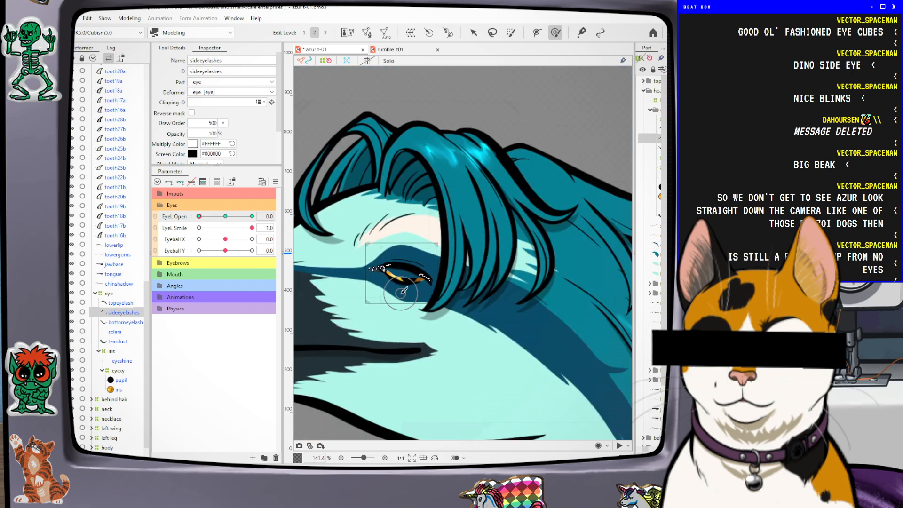
scroll(402, 300, up, 1)
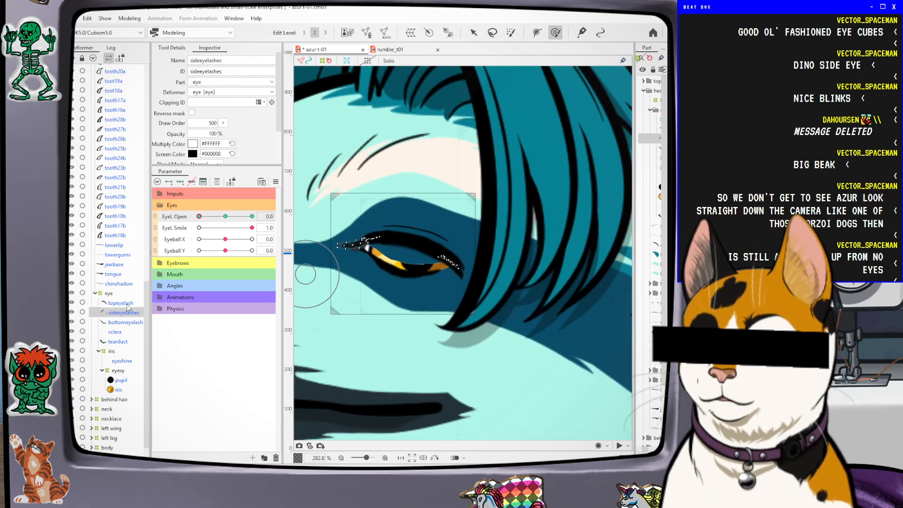
scroll(390, 282, down, 2)
scroll(390, 282, up, 1)
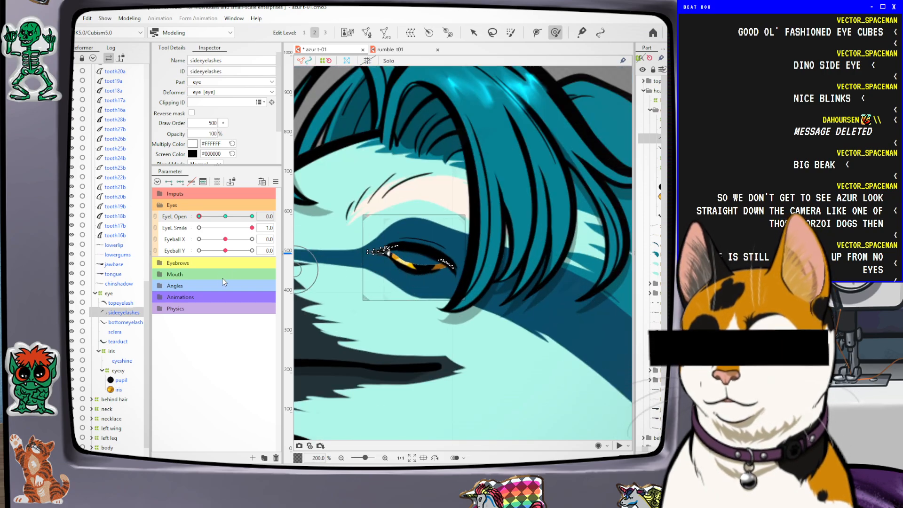
Smooth the top eyelash's arch and outer corner, and check the EyeL Open transition, returning it to 0.0
click(118, 304)
scroll(404, 239, up, 1)
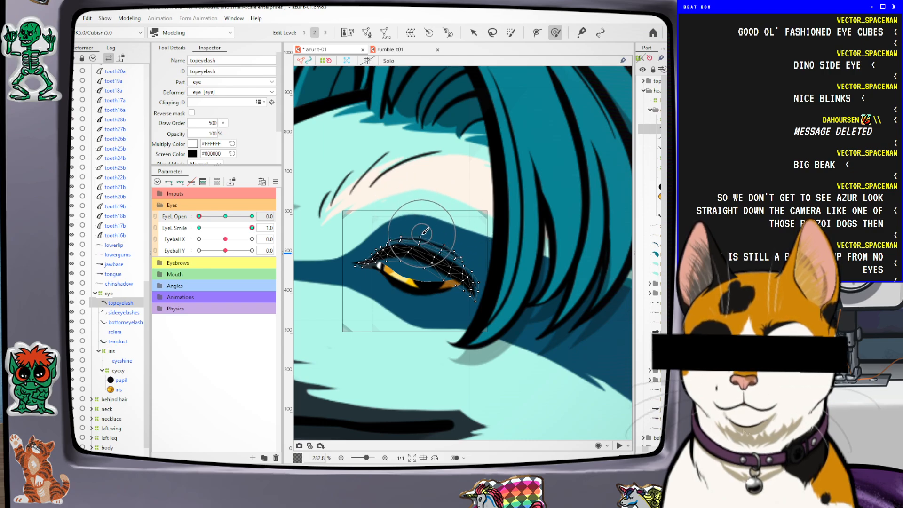
drag(427, 288, 428, 286)
scroll(390, 292, down, 2)
scroll(391, 292, up, 2)
scroll(397, 291, down, 2)
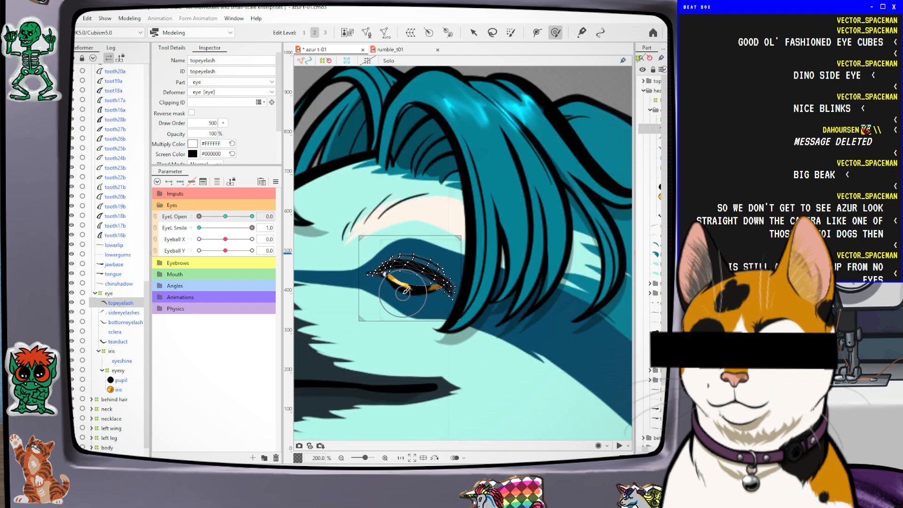
scroll(438, 298, up, 2)
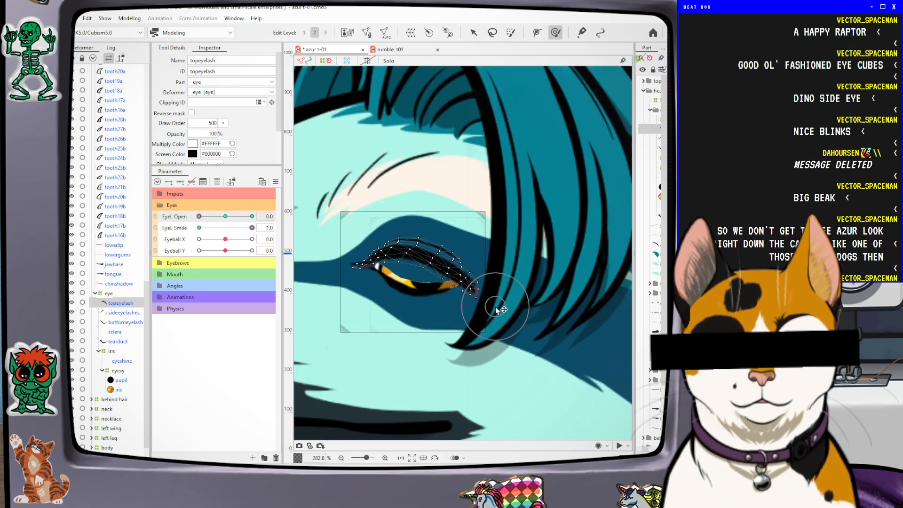
drag(478, 297, 476, 297)
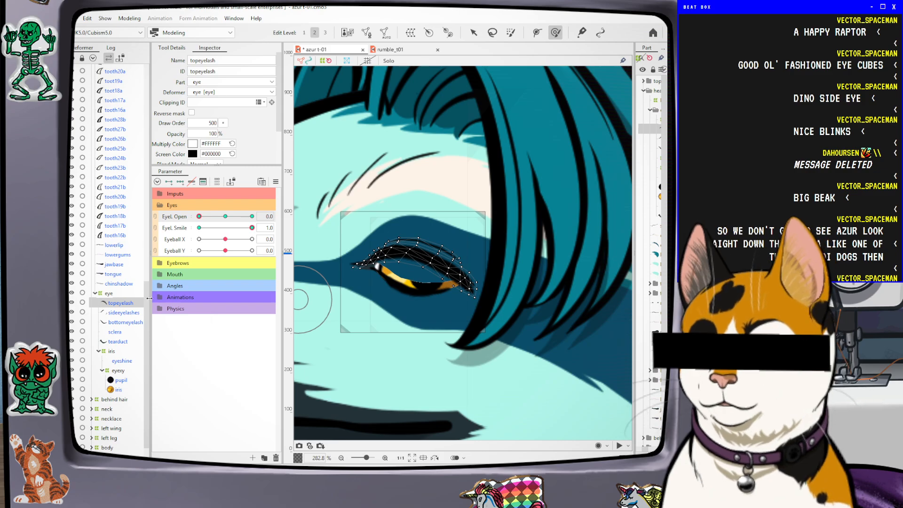
mouse_move(199, 219)
mouse_down()
mouse_move(222, 226)
mouse_move(187, 231)
mouse_up()
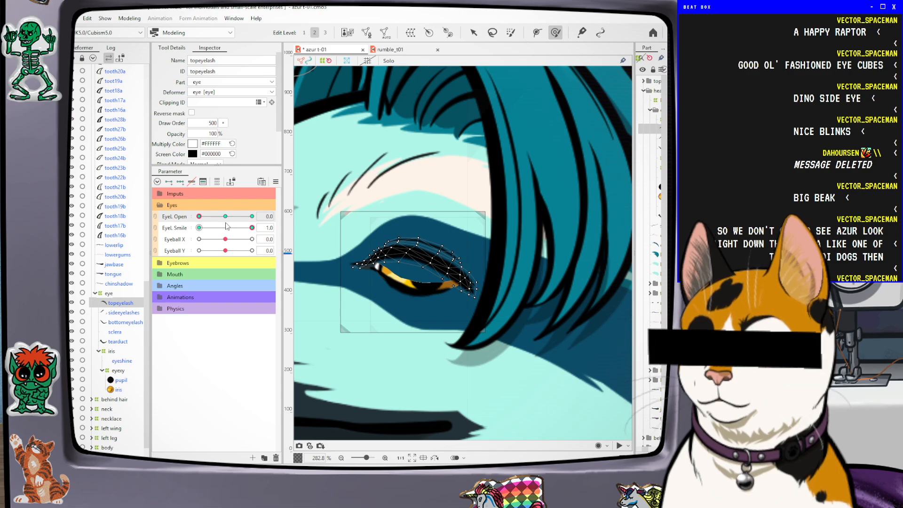
drag(213, 218, 189, 219)
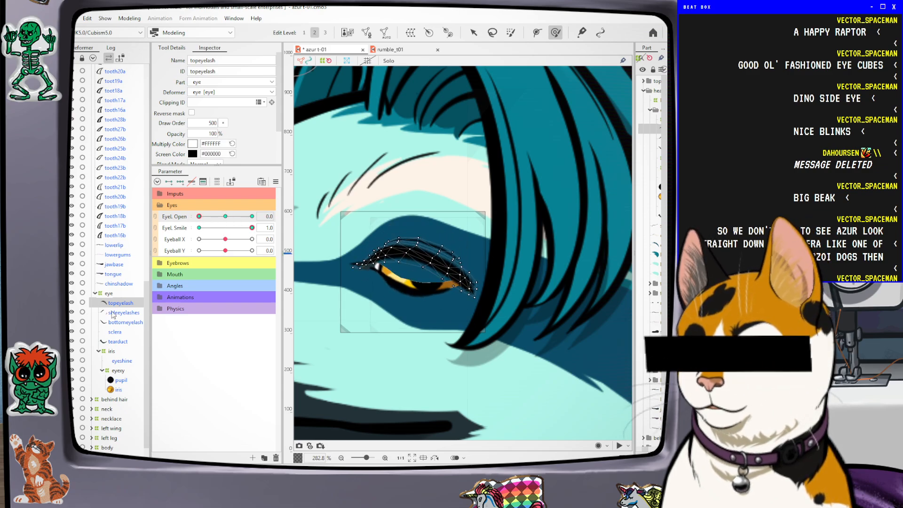
Bend the bottom eyelash upward along its full length so it lies against the arched top lash
click(136, 313)
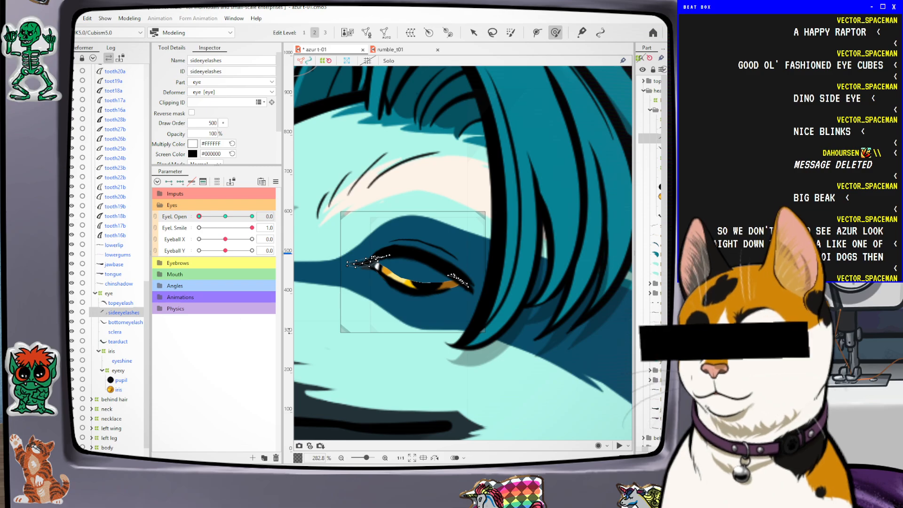
click(121, 322)
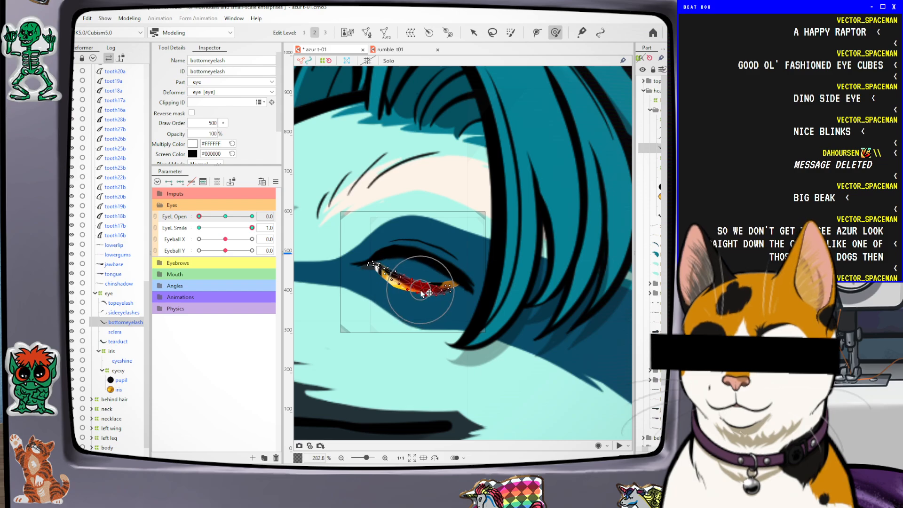
drag(454, 294, 465, 280)
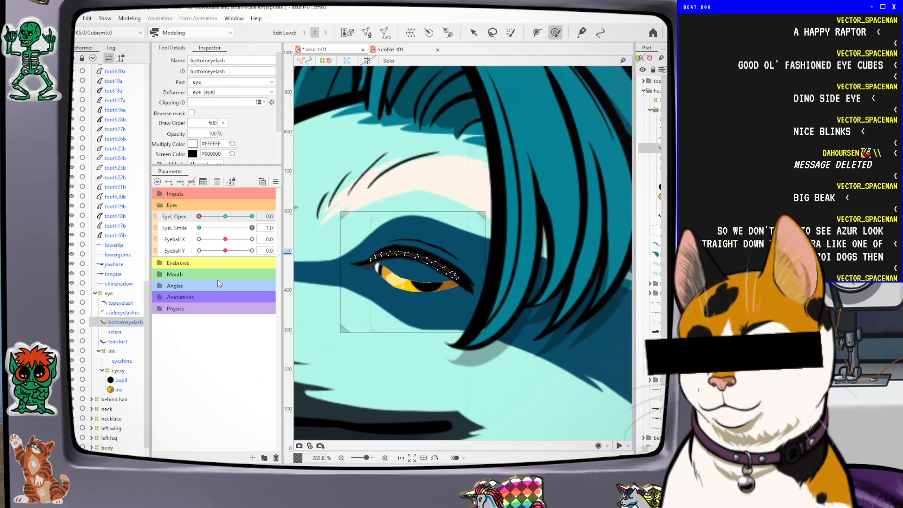
Flatten the sclera into the arched closed lash line, and push the tearduct up to the same curve
click(115, 332)
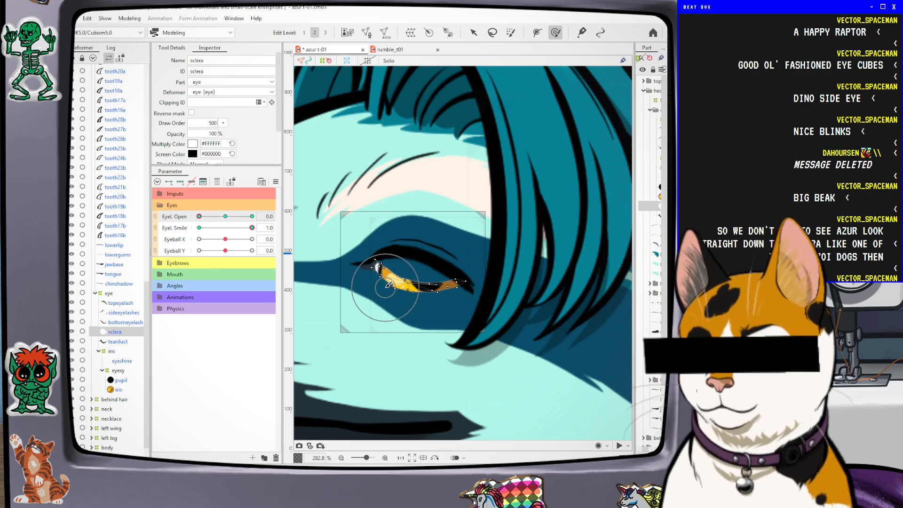
mouse_move(391, 291)
mouse_down()
mouse_move(408, 283)
mouse_move(403, 270)
mouse_move(424, 281)
mouse_move(426, 296)
mouse_move(441, 282)
mouse_move(405, 278)
mouse_move(401, 267)
mouse_move(449, 291)
mouse_move(383, 278)
mouse_move(351, 258)
mouse_move(467, 291)
mouse_up()
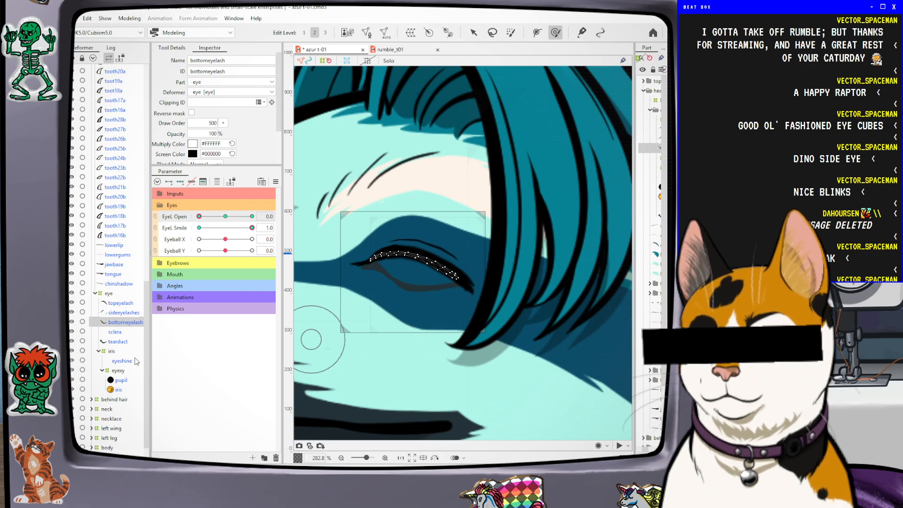
click(119, 342)
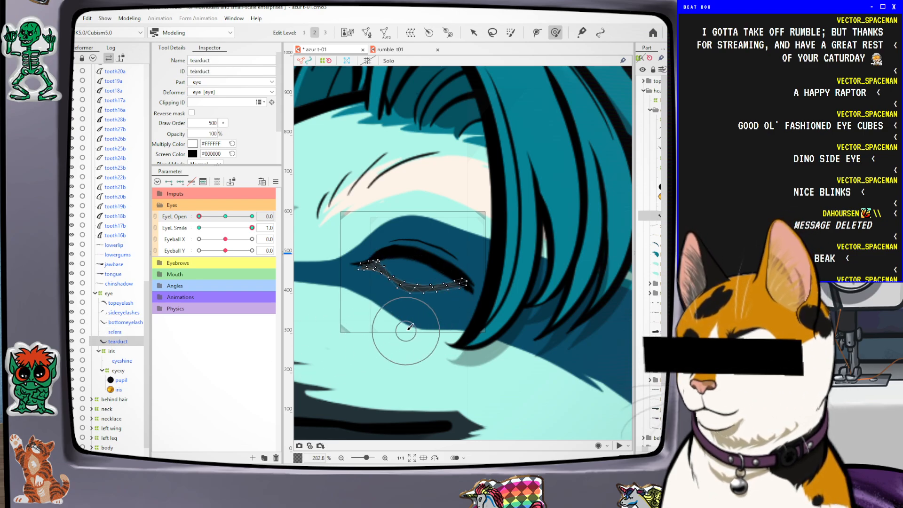
mouse_move(394, 285)
mouse_down()
mouse_move(418, 277)
mouse_move(440, 285)
mouse_move(390, 270)
mouse_up()
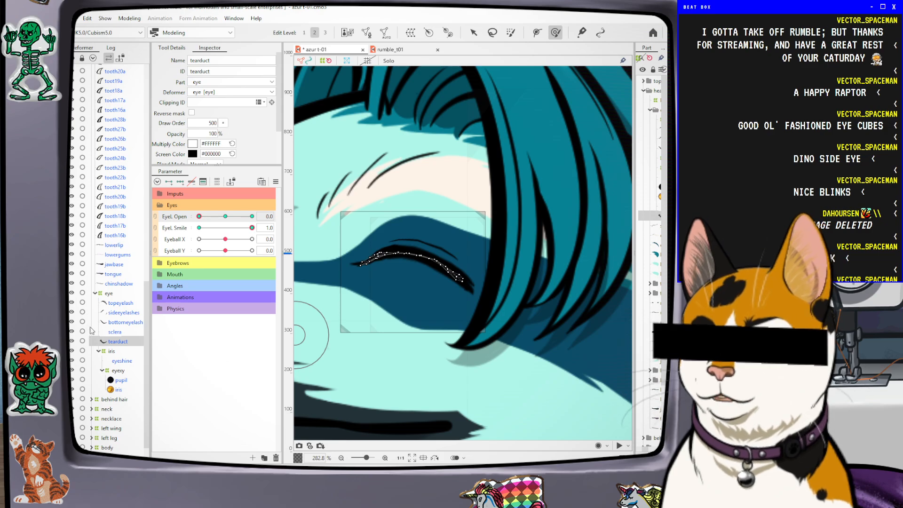
Check the blink between open and closed with EyeL Smile at 1.0, returning EyeL Open to 0.0
click(117, 333)
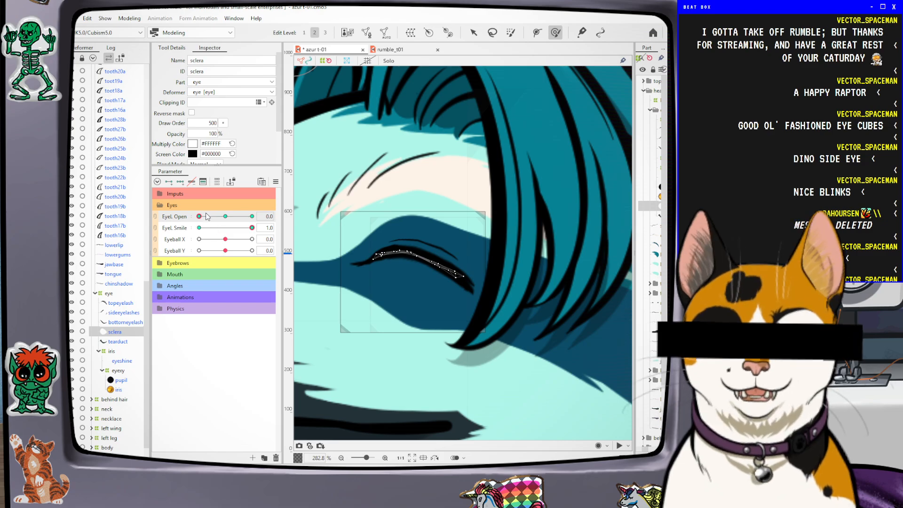
drag(200, 216, 182, 219)
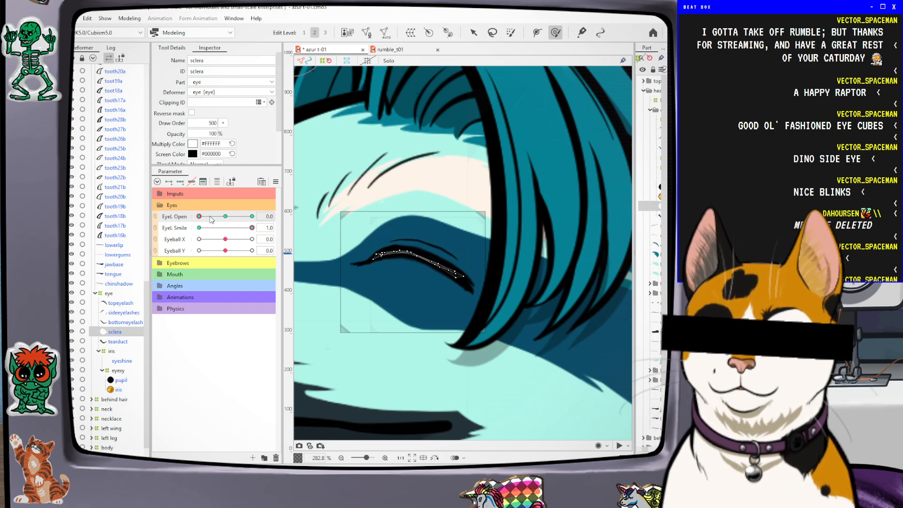
drag(199, 220, 187, 199)
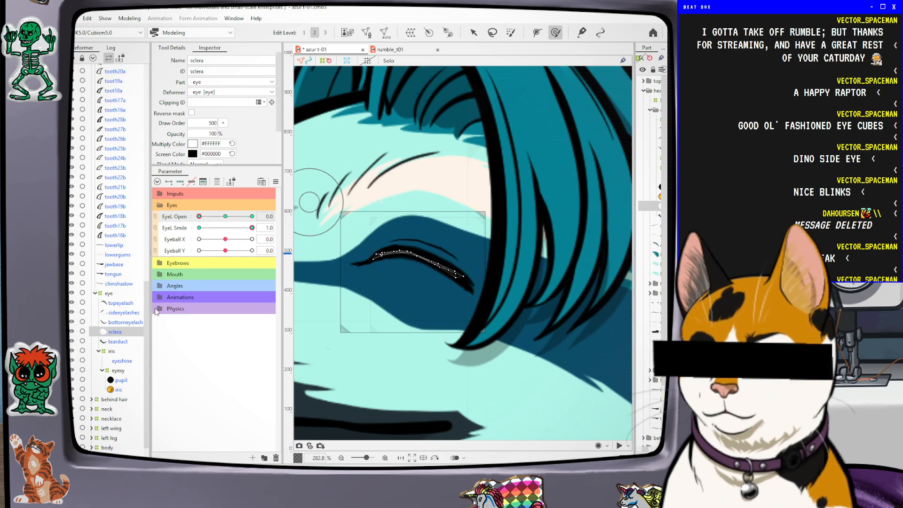
drag(201, 215, 183, 224)
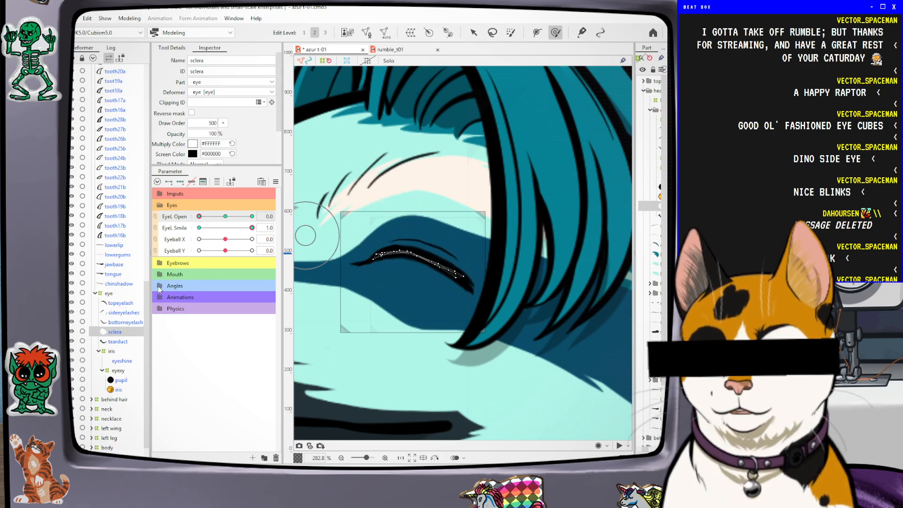
Shift the inner-end points of the thin crease line on the top eyelash up toward the outer corner and tilt them downward
click(120, 303)
scroll(414, 208, up, 5)
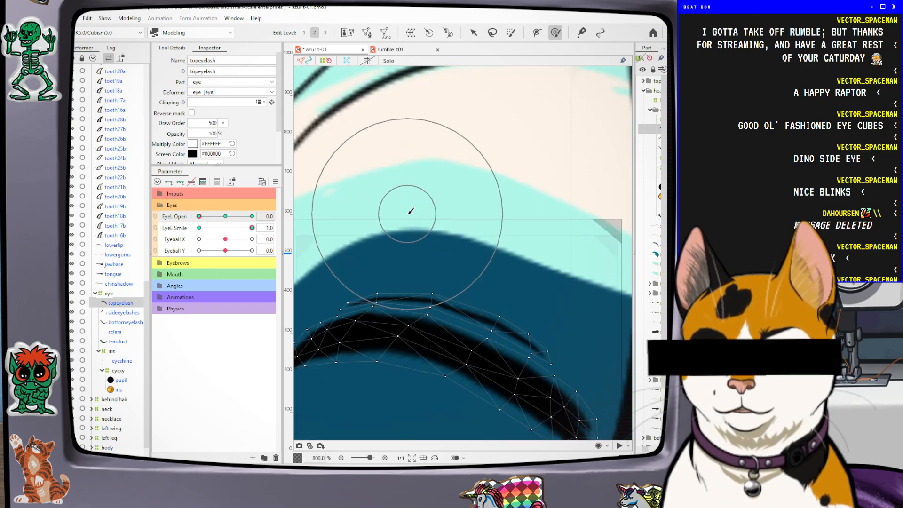
mouse_move(350, 222)
mouse_down()
mouse_move(382, 218)
mouse_move(375, 208)
mouse_up()
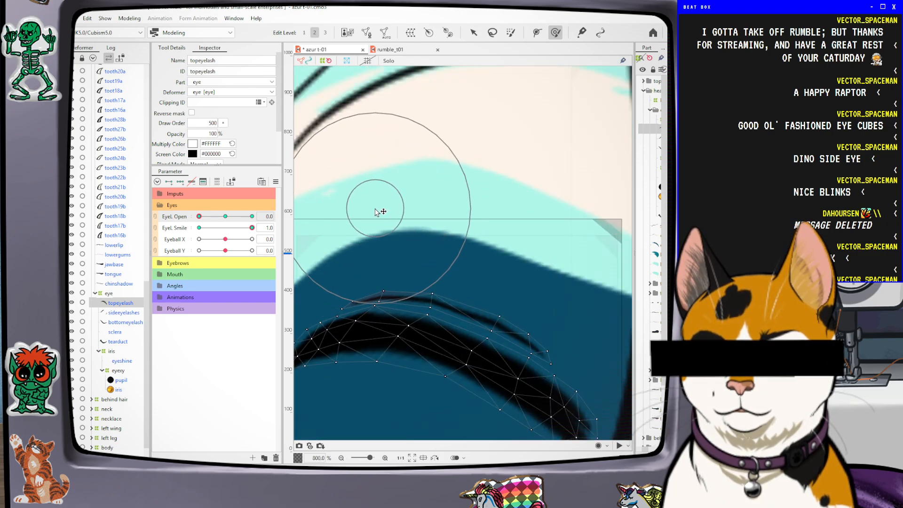
click(492, 33)
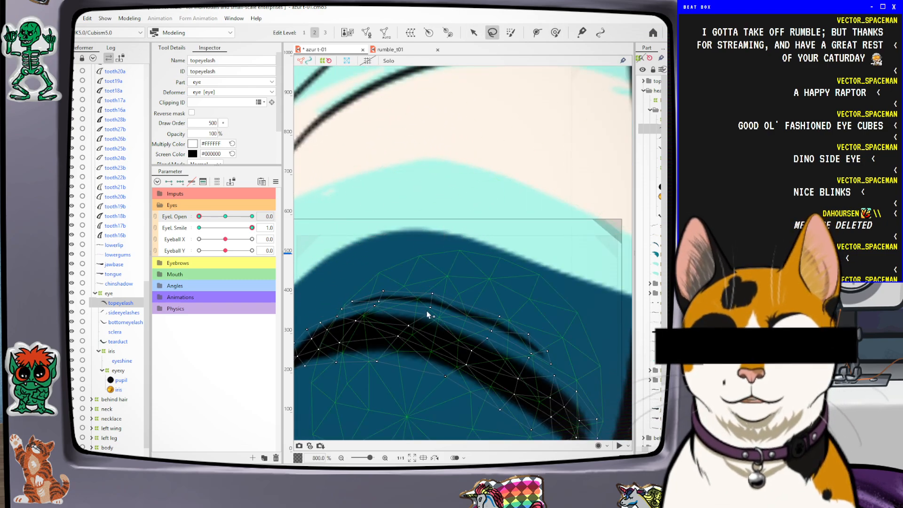
mouse_move(425, 310)
mouse_down()
mouse_move(362, 304)
mouse_move(399, 318)
mouse_up()
click(417, 314)
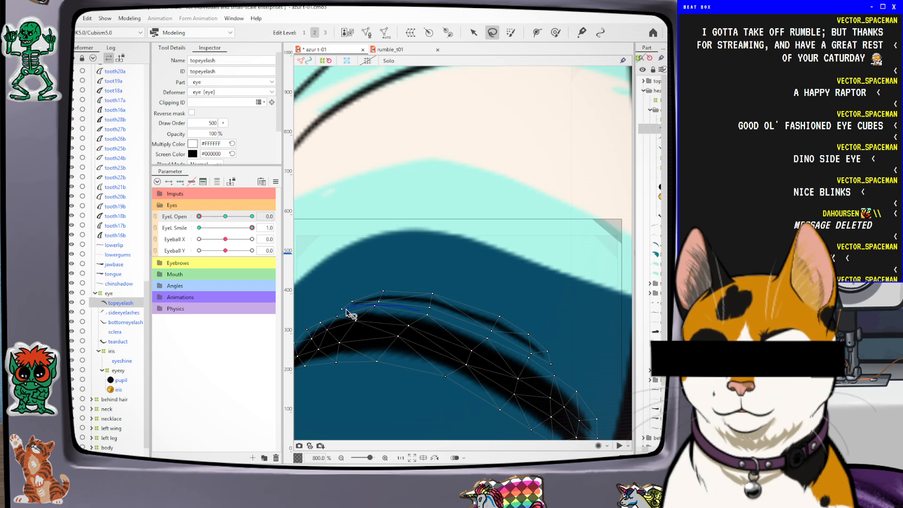
drag(440, 285, 395, 294)
click(474, 33)
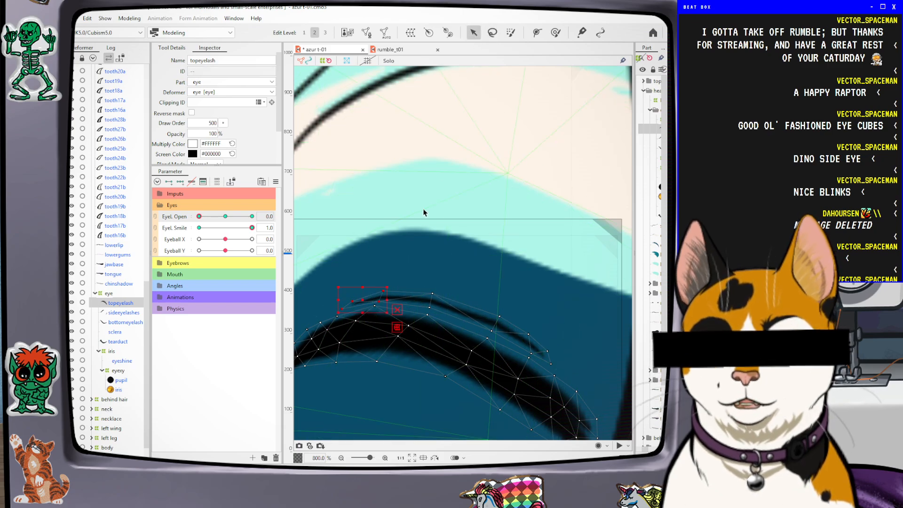
drag(363, 298, 410, 285)
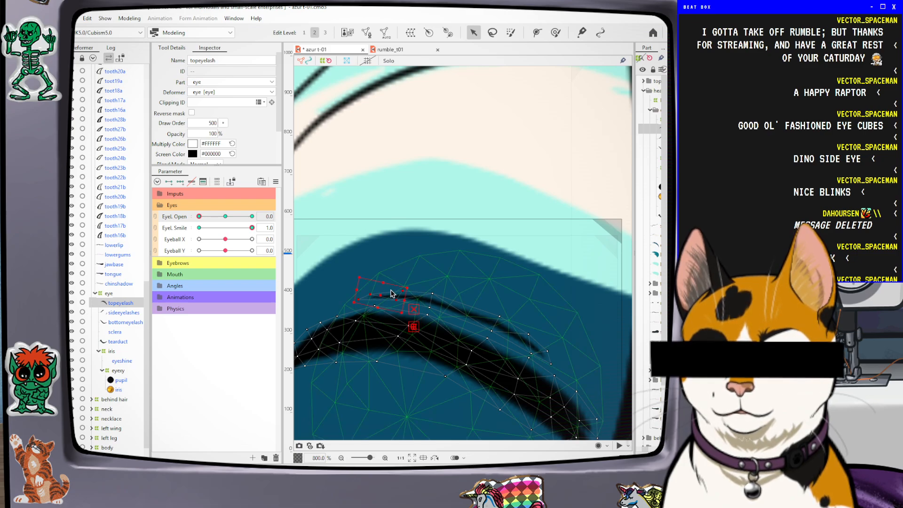
Move the next crease-line mesh points of the top eyelash slightly outward and down to smooth the thin line's arch
scroll(426, 272, down, 2)
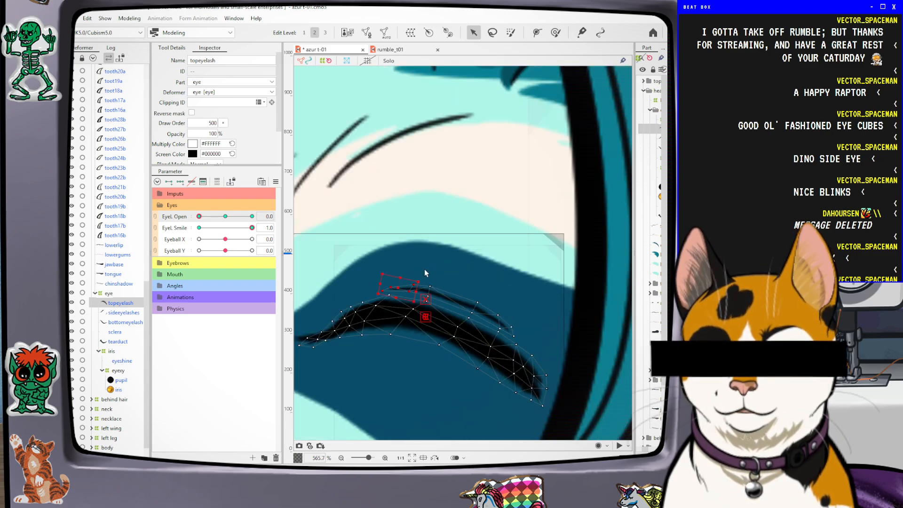
scroll(440, 288, up, 2)
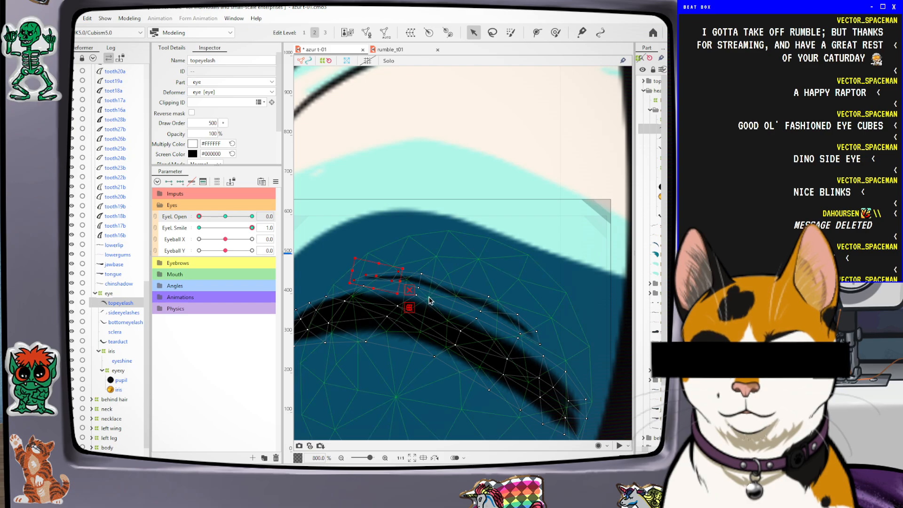
click(493, 34)
click(435, 299)
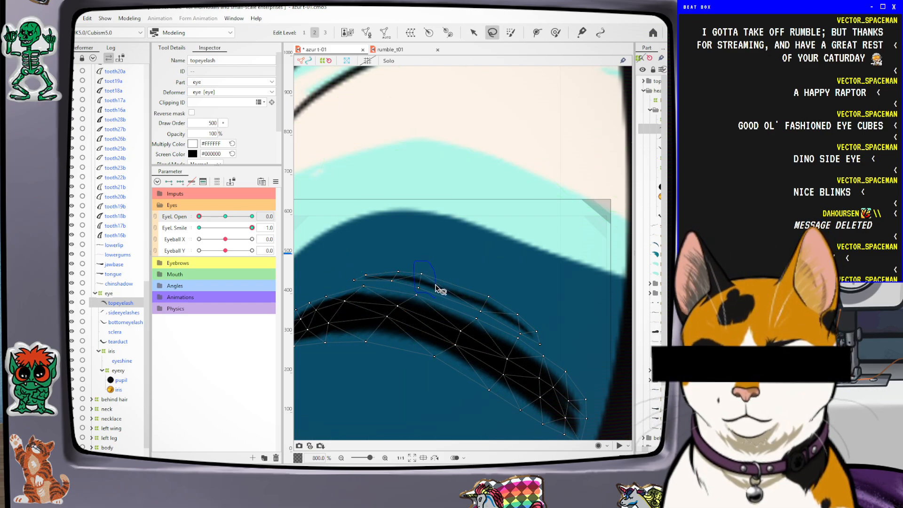
click(474, 33)
mouse_move(413, 267)
mouse_down()
mouse_move(427, 292)
mouse_move(435, 284)
mouse_up()
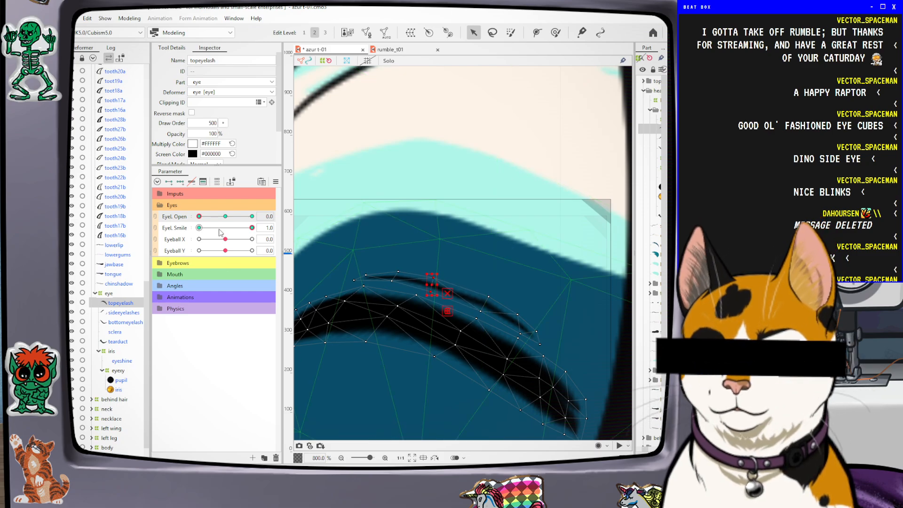
Inspect the closed smiling eye on the face, and raise EyeL Open from closed to 2.0 to check the transition
drag(205, 216, 174, 222)
scroll(395, 224, down, 5)
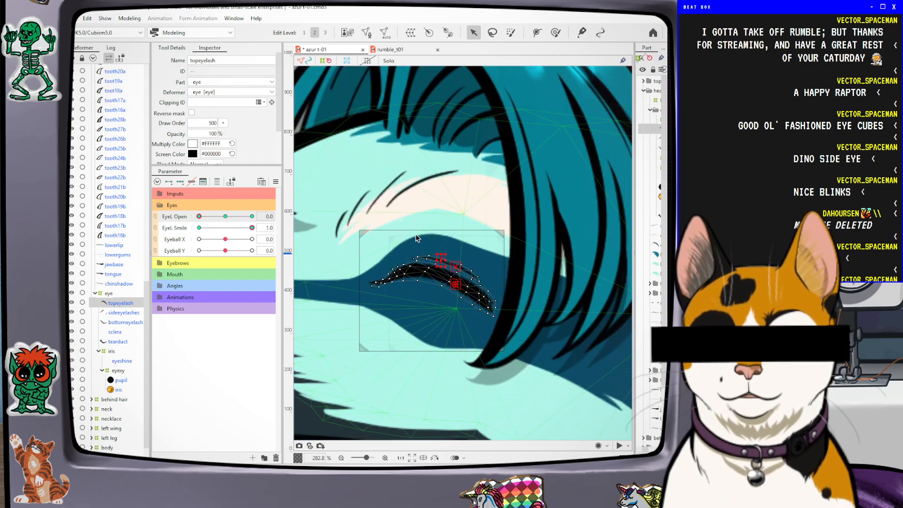
scroll(414, 240, down, 2)
scroll(528, 284, down, 2)
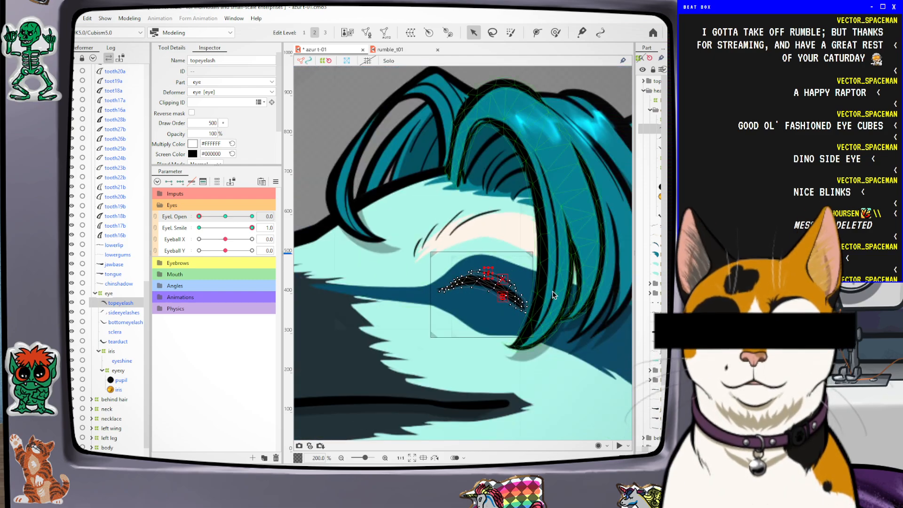
scroll(549, 294, up, 2)
drag(205, 220, 252, 217)
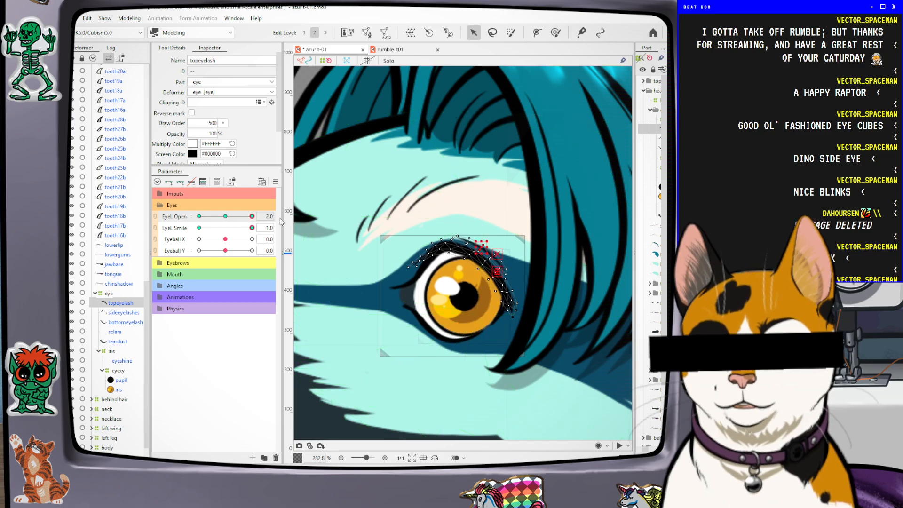
Reshape the bottomeyelash mesh with the deform brush, raising its curve over the iris at EyeL Open 2.0 and EyeL Smile 1.0
scroll(435, 367, up, 1)
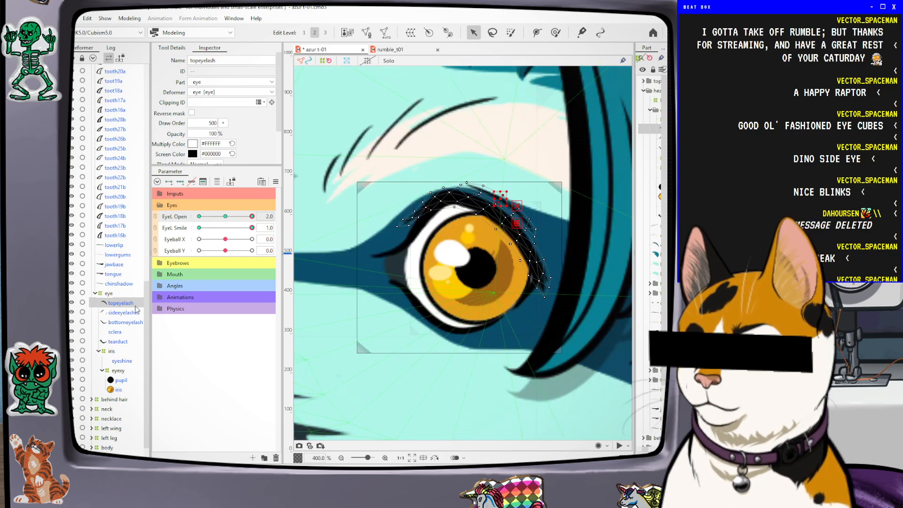
click(125, 322)
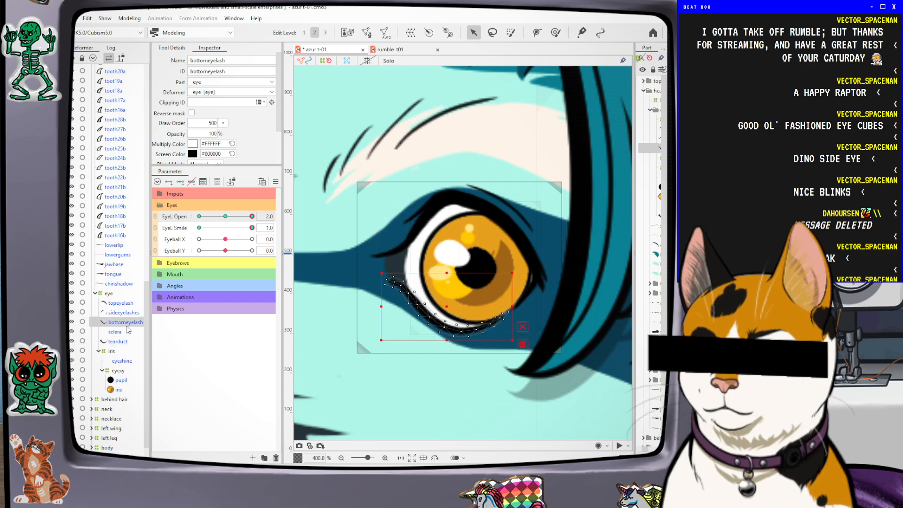
click(555, 33)
mouse_move(443, 325)
mouse_down()
mouse_move(423, 303)
mouse_move(451, 324)
mouse_move(428, 306)
mouse_move(443, 311)
mouse_up()
mouse_move(465, 328)
mouse_down()
mouse_move(466, 319)
mouse_move(423, 304)
mouse_move(408, 328)
mouse_move(456, 334)
mouse_up()
drag(454, 341, 493, 318)
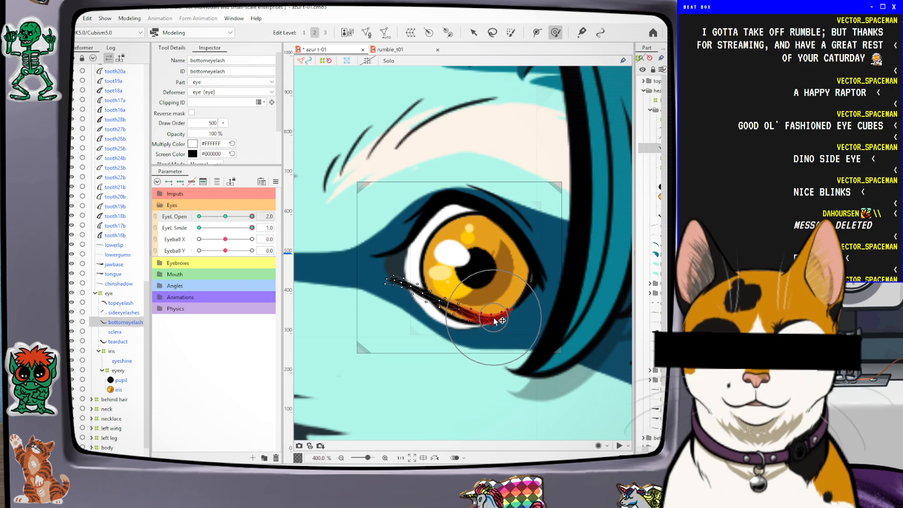
drag(435, 286, 452, 271)
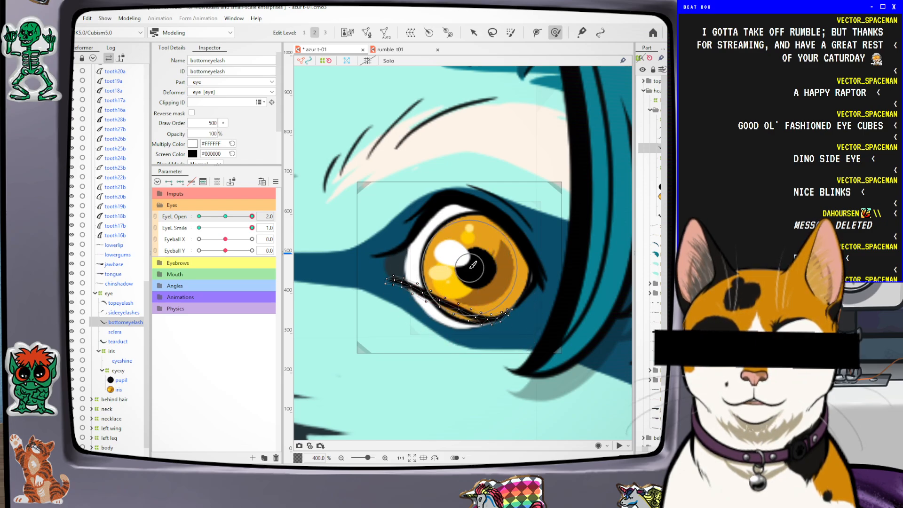
drag(445, 268, 444, 264)
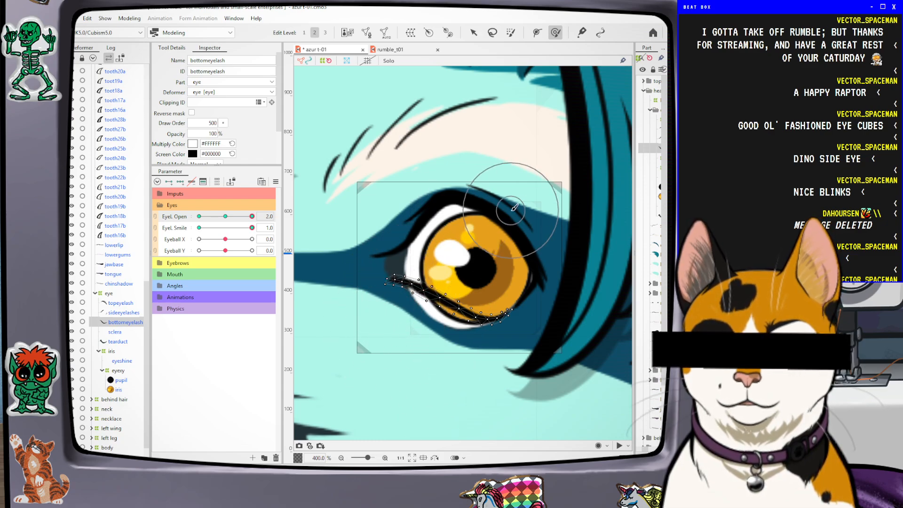
drag(468, 330, 468, 327)
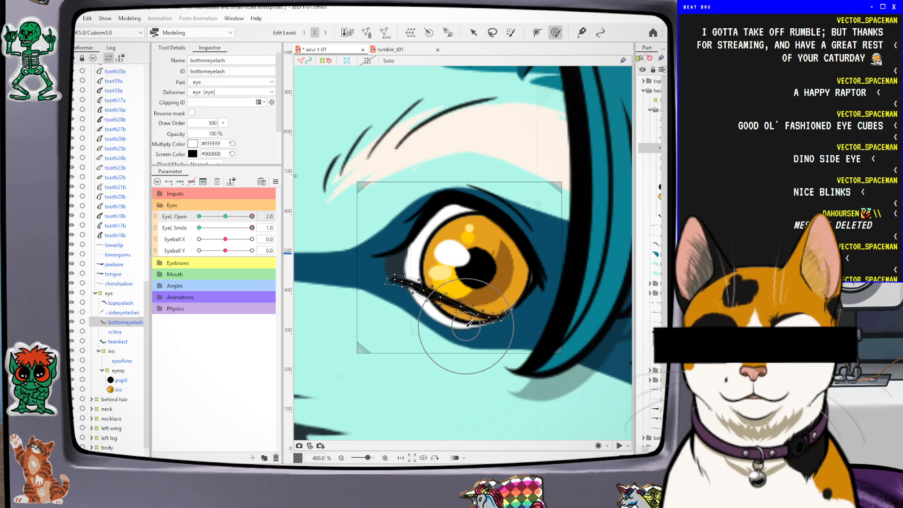
drag(403, 271, 396, 281)
Preview the bottom eyelash across the EyeL Smile range, ending at EyeL Open 2.0 and EyeL Smile 1.0
drag(371, 317, 363, 323)
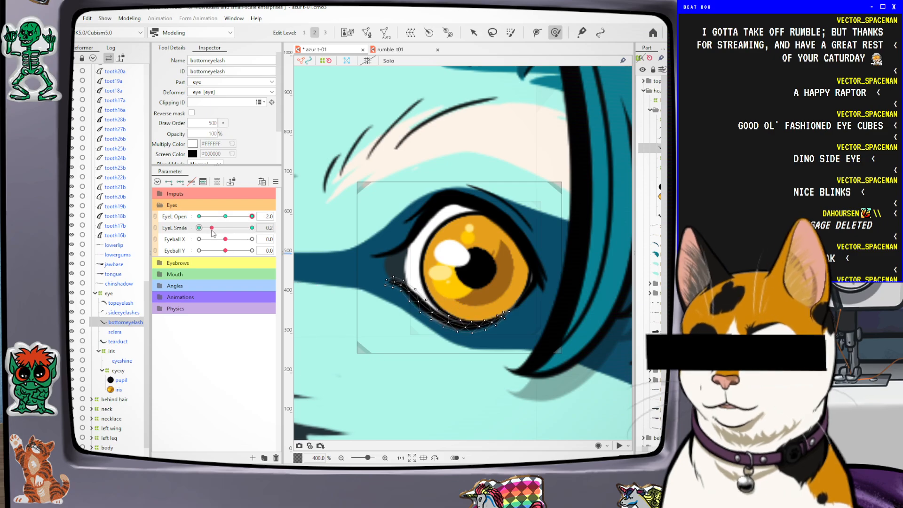
click(248, 216)
mouse_move(247, 220)
mouse_down()
mouse_move(226, 220)
mouse_move(254, 219)
mouse_up()
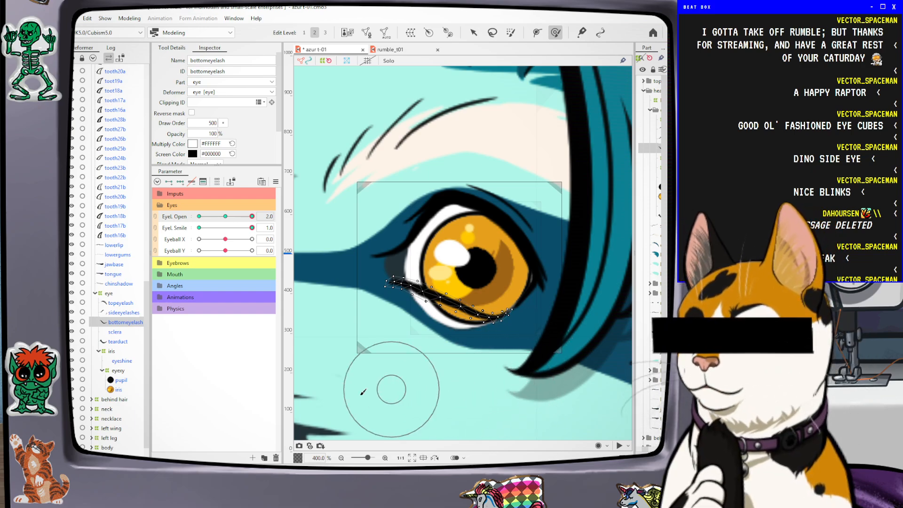
Push the sclera mesh's lower edge up with the deform brush so it follows the raised bottom eyelash
click(118, 341)
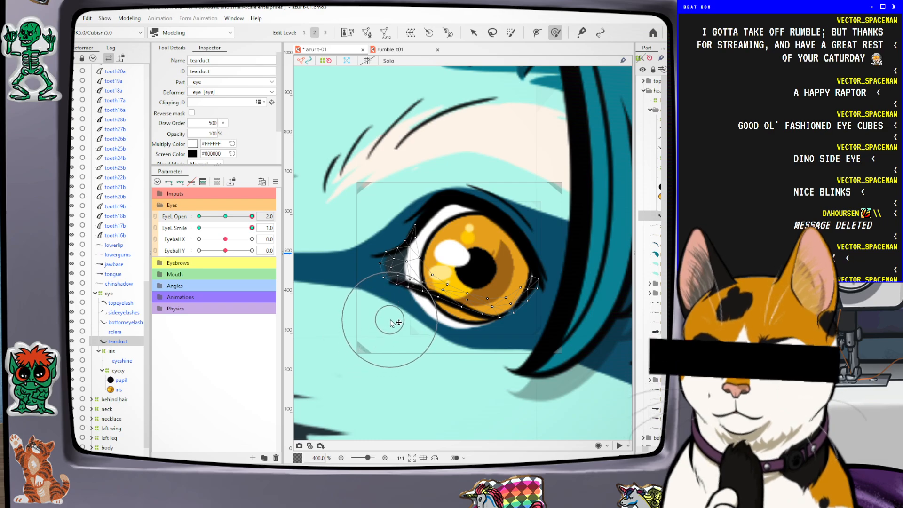
click(128, 334)
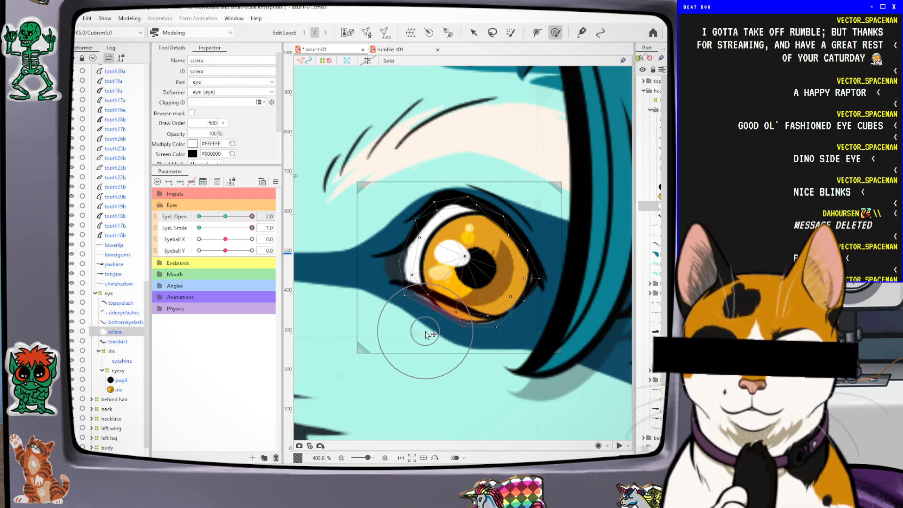
mouse_move(466, 335)
mouse_down()
mouse_move(472, 339)
mouse_move(414, 325)
mouse_up()
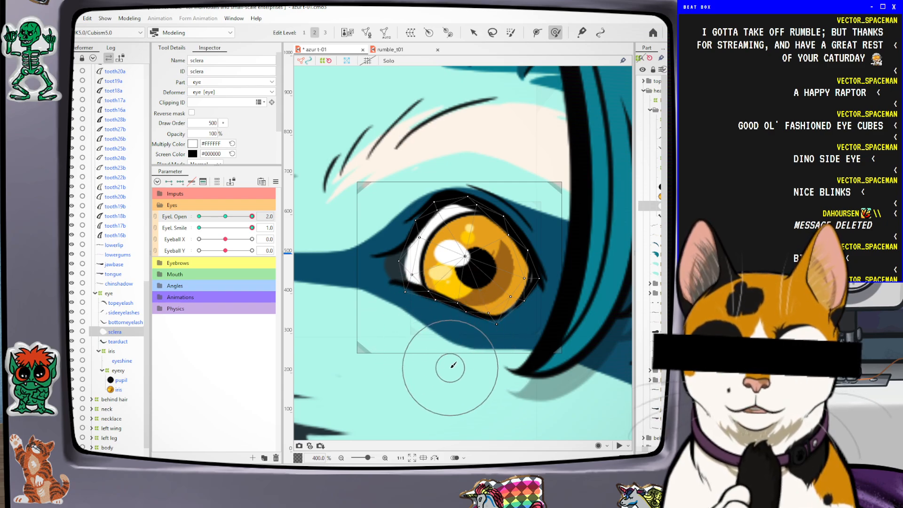
drag(476, 348, 496, 326)
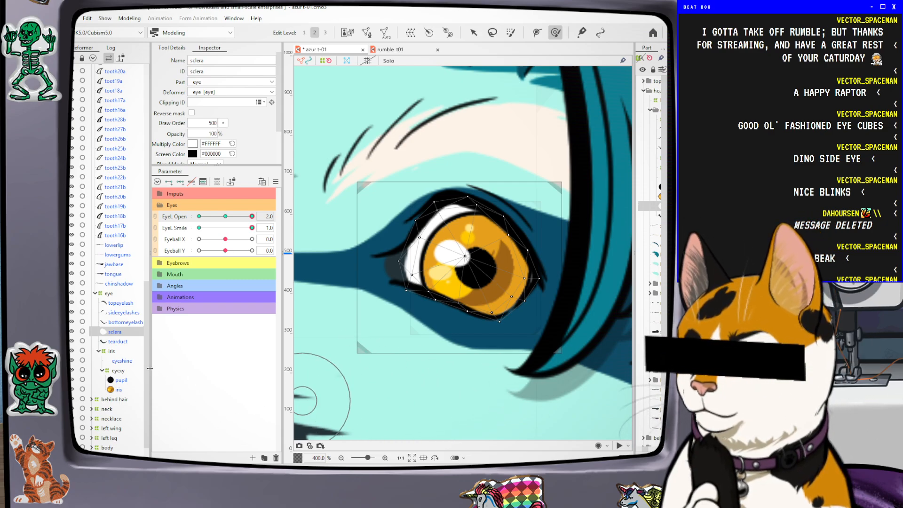
Examine how the tearduct, sclera and bottomeyelash meshes fit together in the wide-open smiling eye
scroll(145, 357, down, 2)
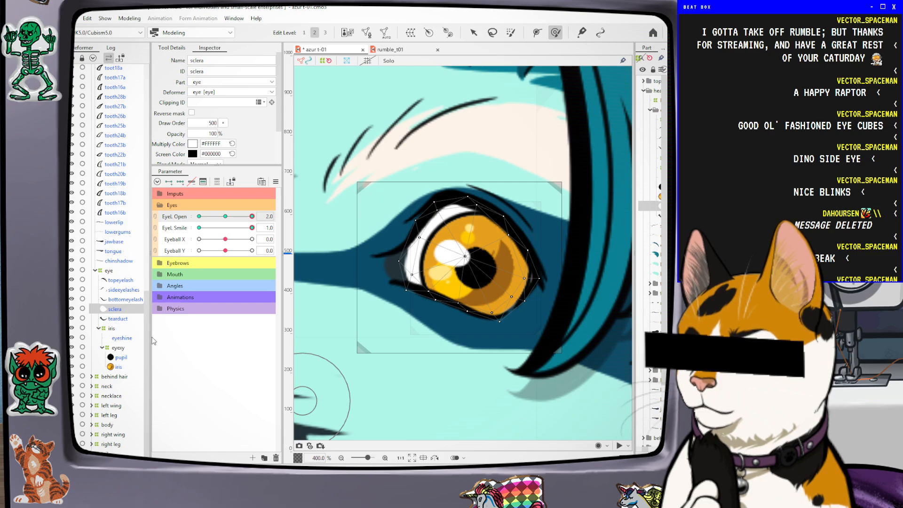
click(118, 319)
click(112, 312)
click(123, 300)
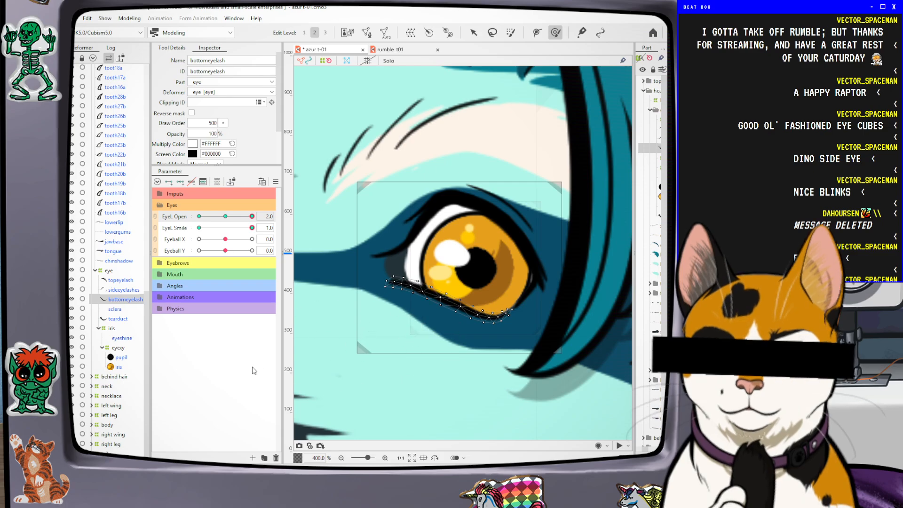
scroll(423, 367, down, 3)
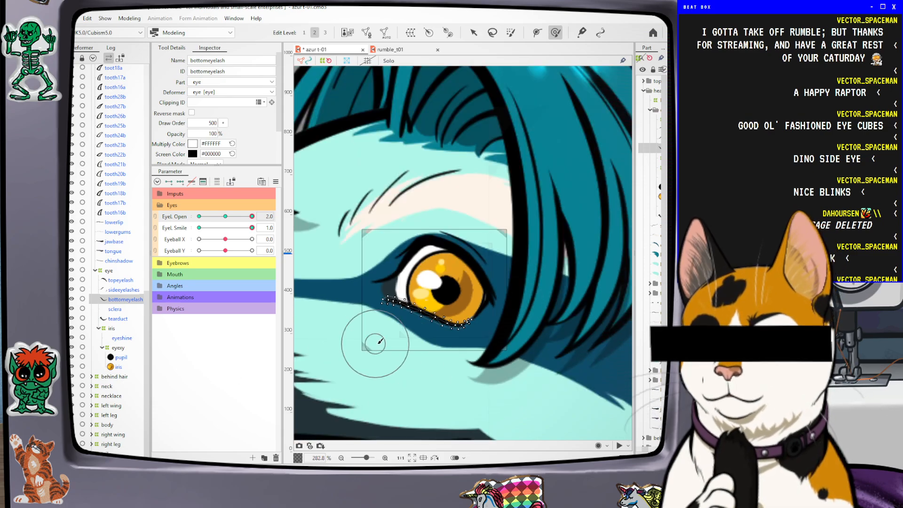
scroll(441, 388, up, 1)
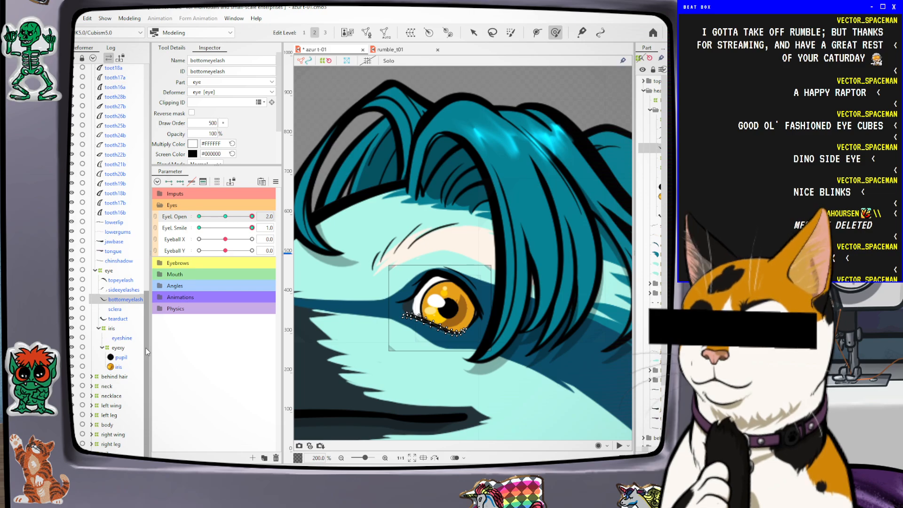
click(114, 309)
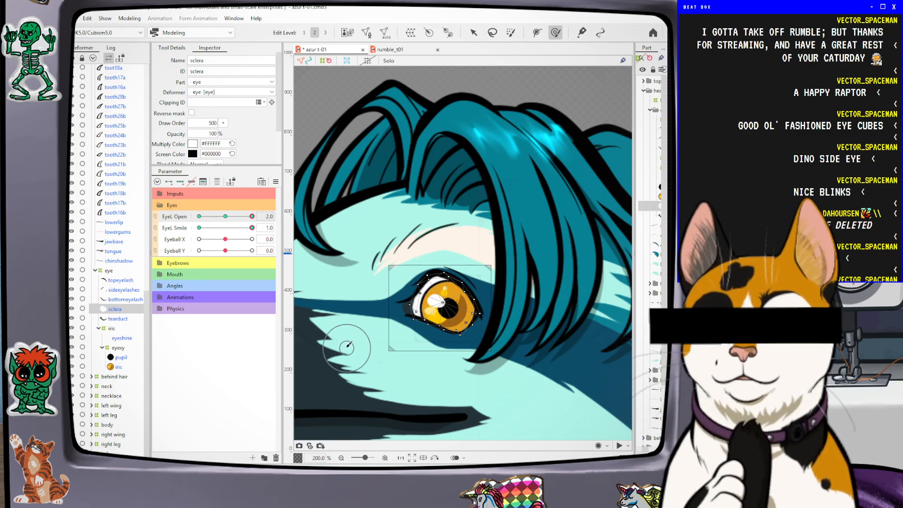
scroll(459, 329, down, 3)
scroll(467, 373, up, 3)
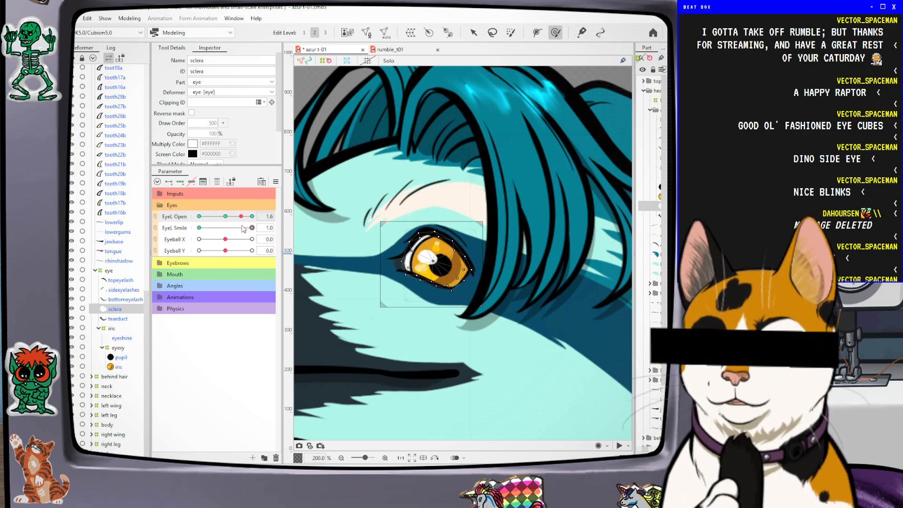
Bring EyeL Smile and EyeL Open to 0.0 and examine the sclera mesh in the closed eye
drag(252, 227, 199, 228)
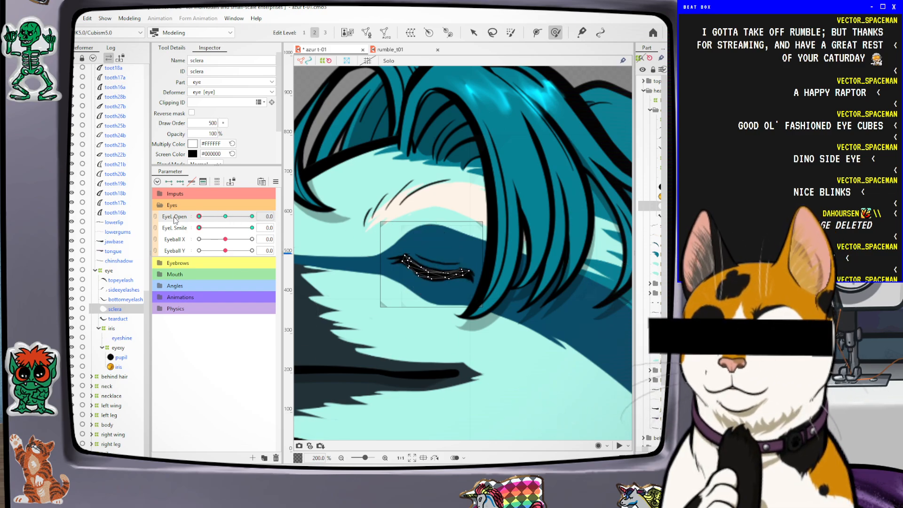
drag(282, 215, 185, 216)
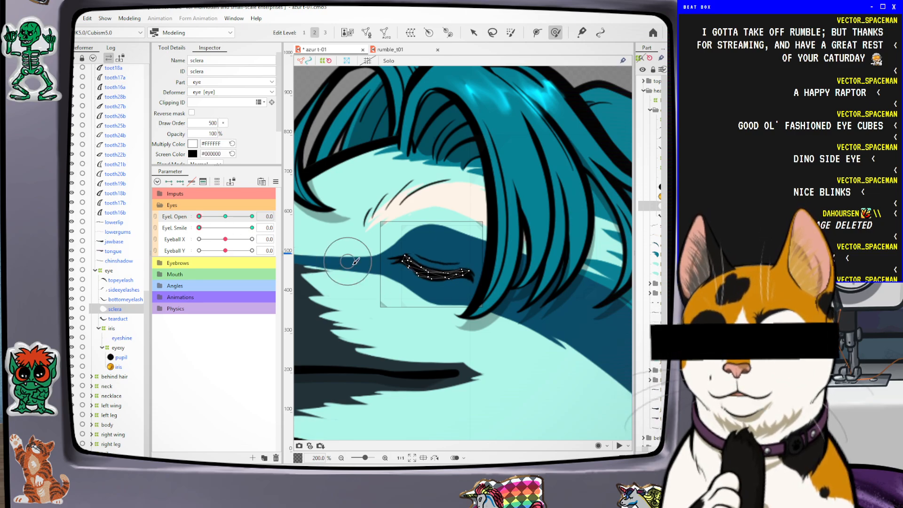
scroll(432, 335, up, 1)
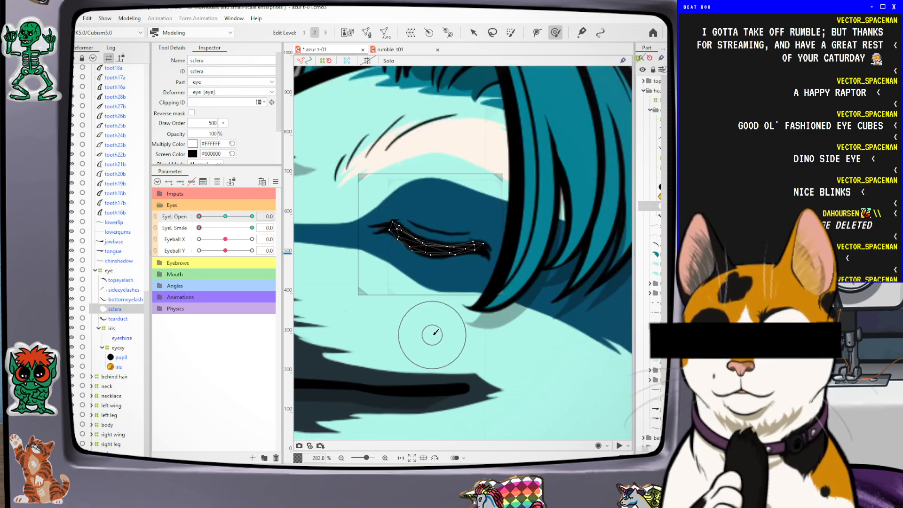
scroll(432, 334, up, 1)
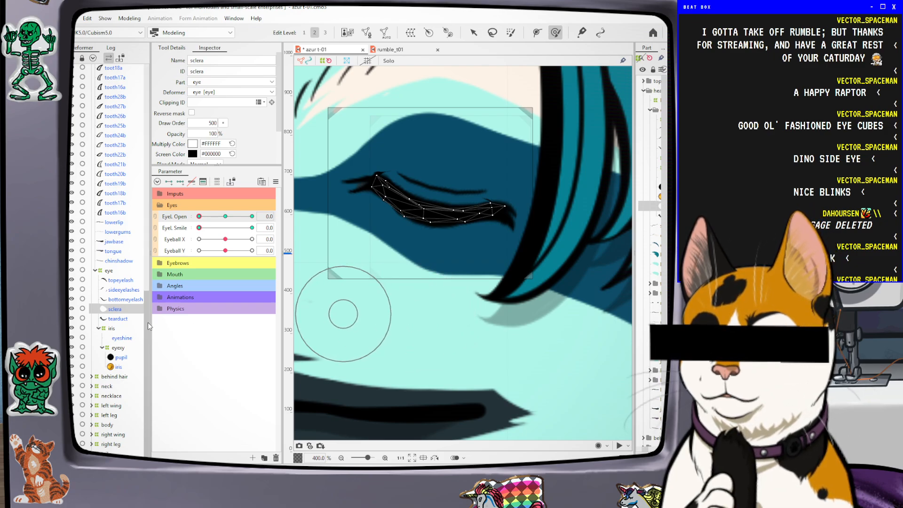
scroll(443, 267, up, 1)
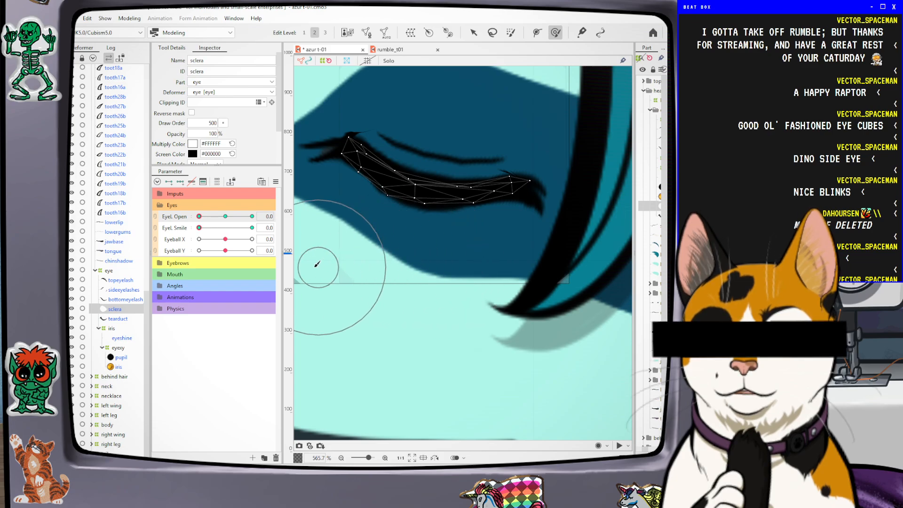
drag(199, 216, 187, 240)
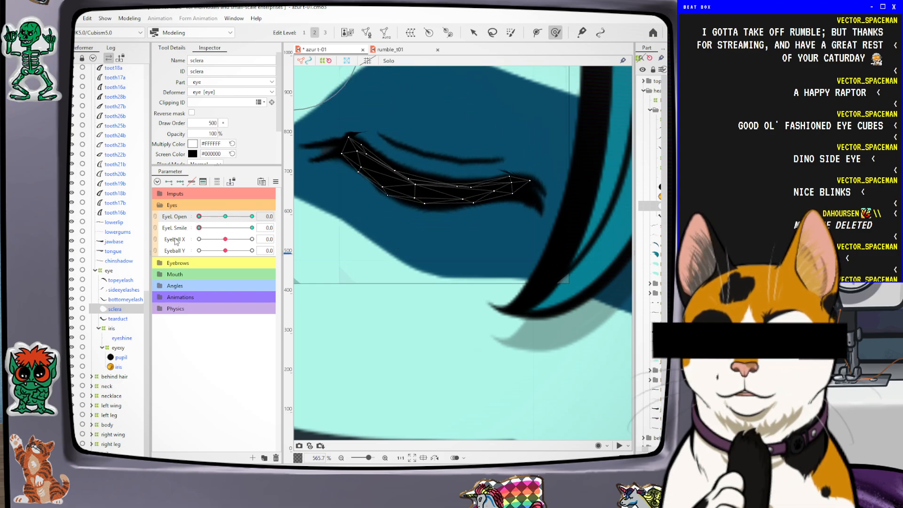
scroll(447, 221, down, 1)
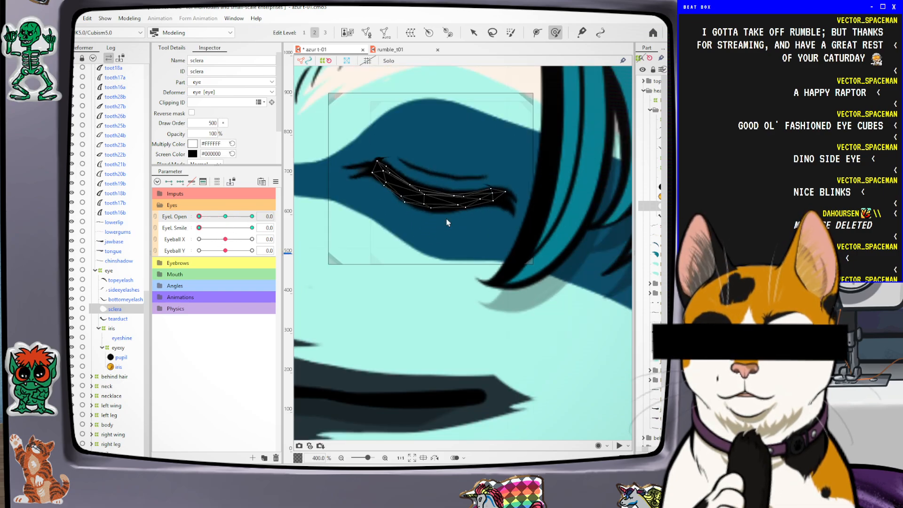
scroll(447, 222, up, 1)
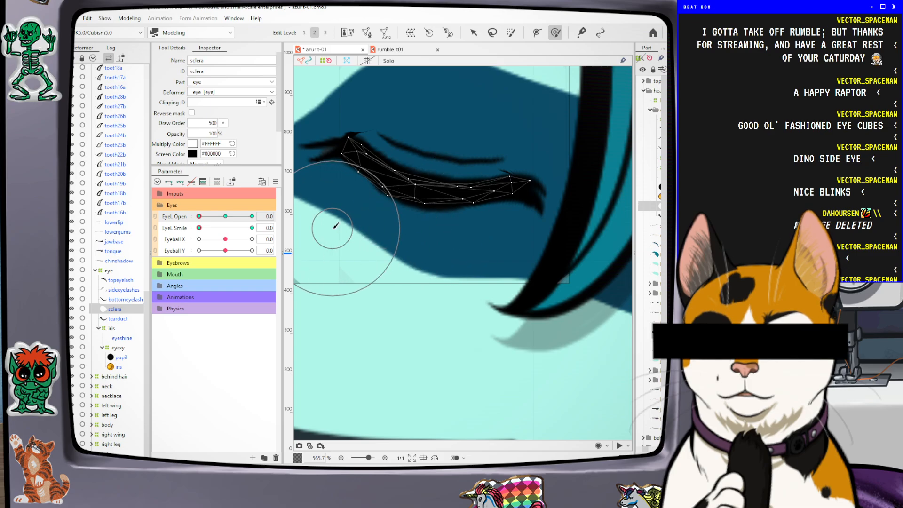
Select the sideeyelashes mesh and examine how it sits on the closed eye with EyeL Smile at 0.0
click(135, 289)
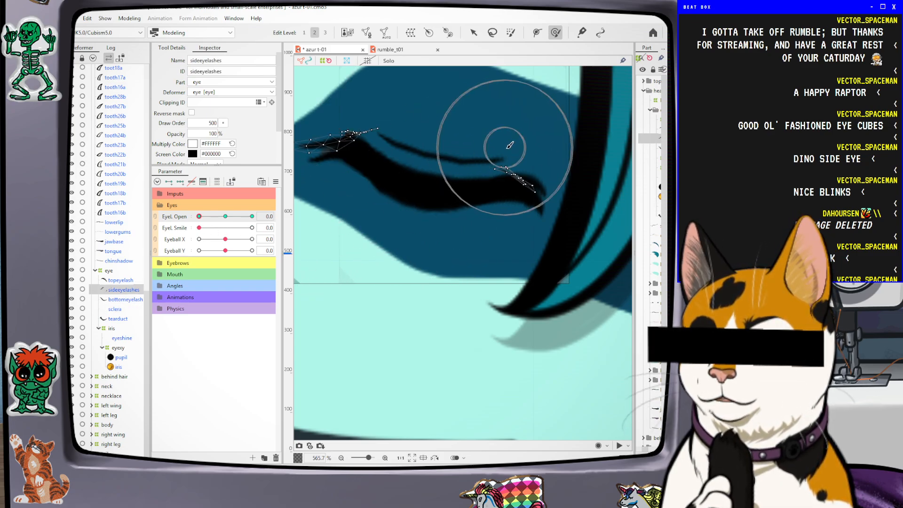
scroll(468, 136, down, 2)
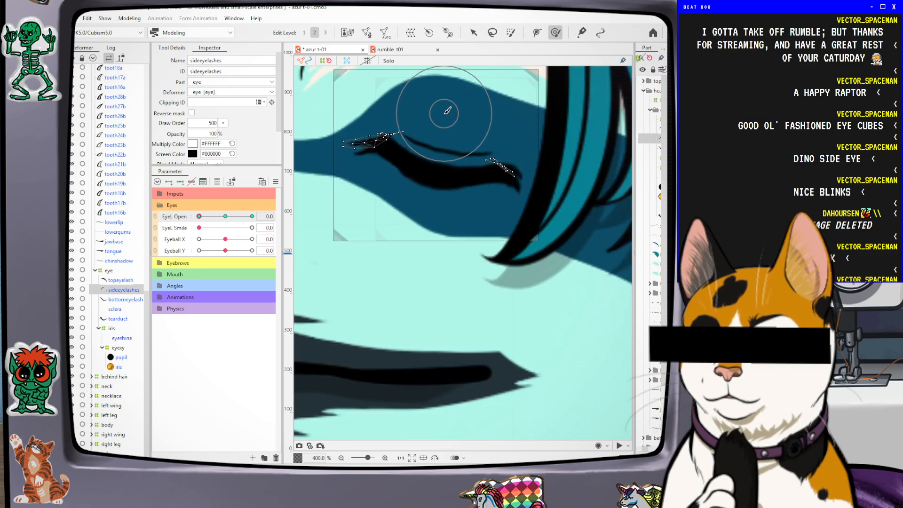
scroll(431, 93, up, 1)
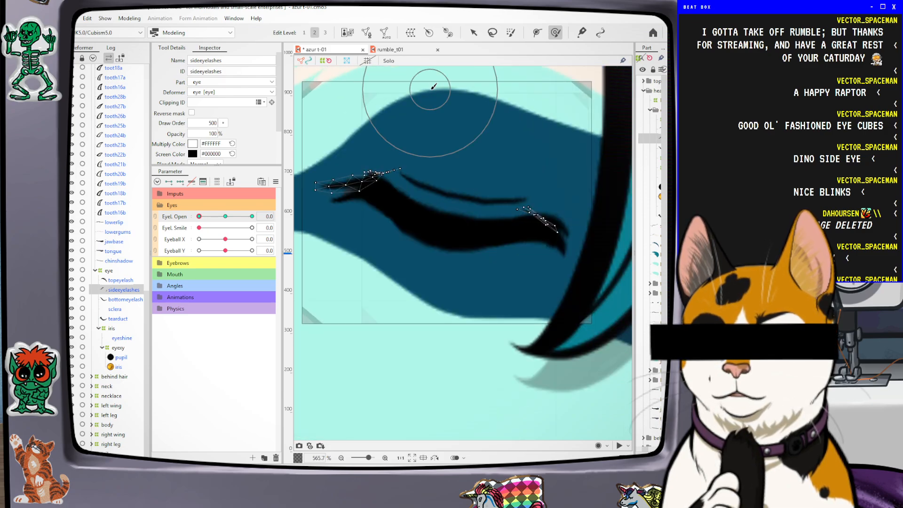
drag(200, 229, 72, 240)
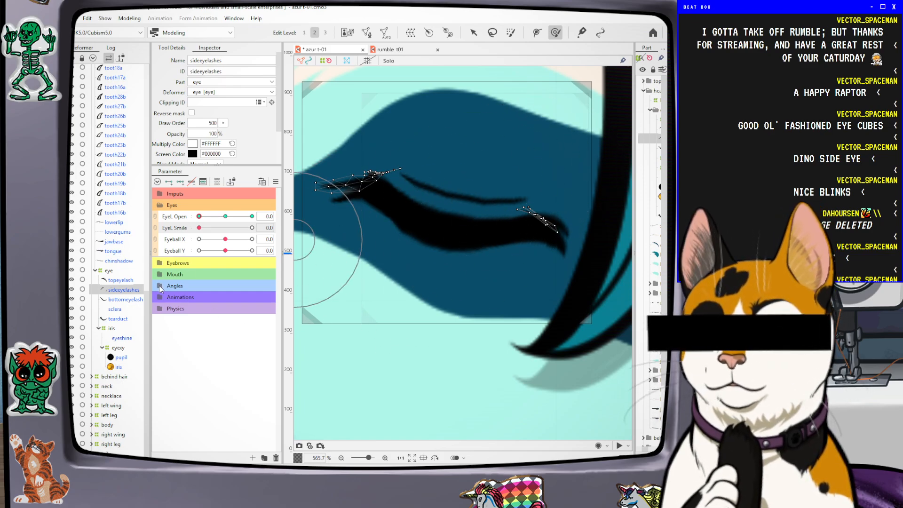
Copy the whole sideeyelashes mesh shape from EyeL Open 1.0 and paste it onto the EyeL Open 0.0 key
click(225, 216)
scroll(565, 125, down, 3)
scroll(564, 125, down, 1)
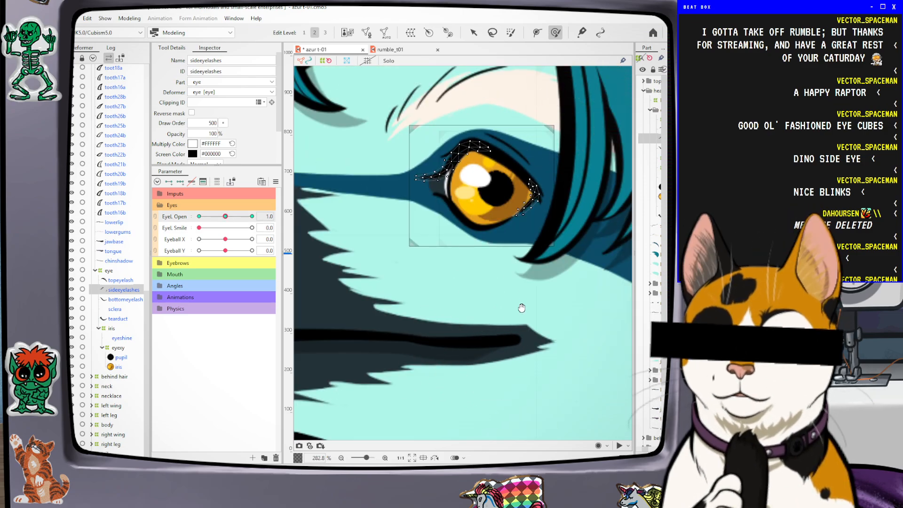
drag(521, 313, 472, 351)
click(493, 35)
mouse_move(588, 157)
mouse_down()
mouse_move(470, 358)
mouse_move(581, 155)
mouse_up()
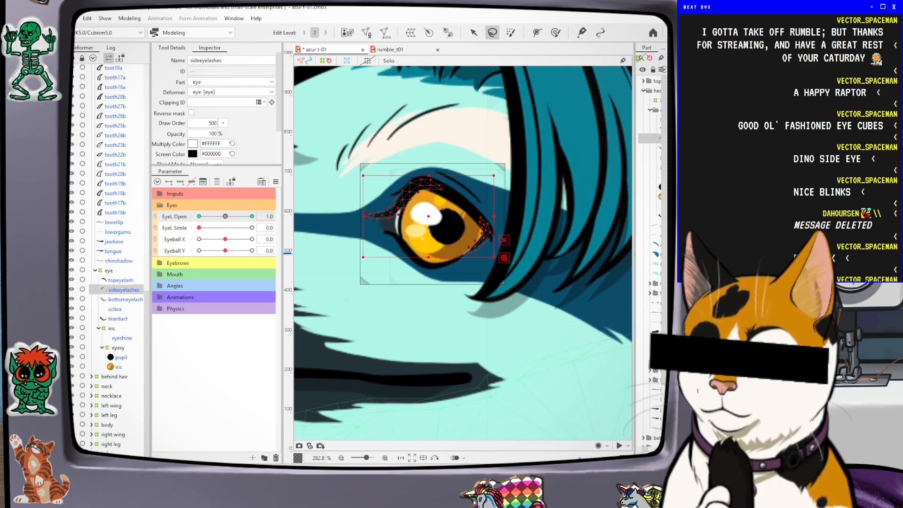
key(ctrl+c)
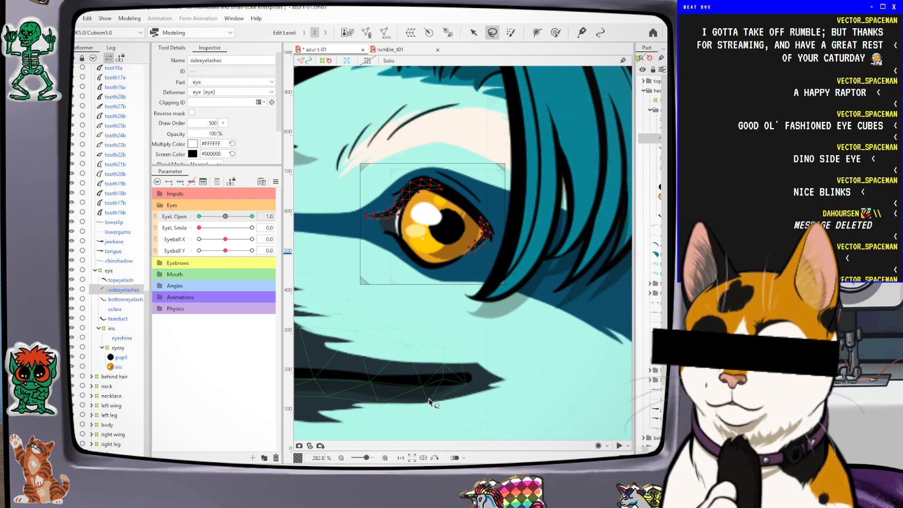
click(198, 217)
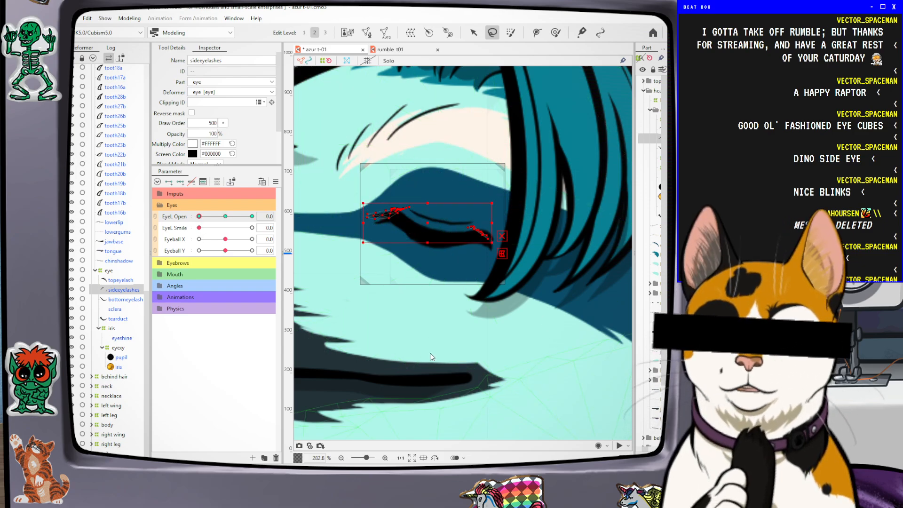
key(ctrl+v)
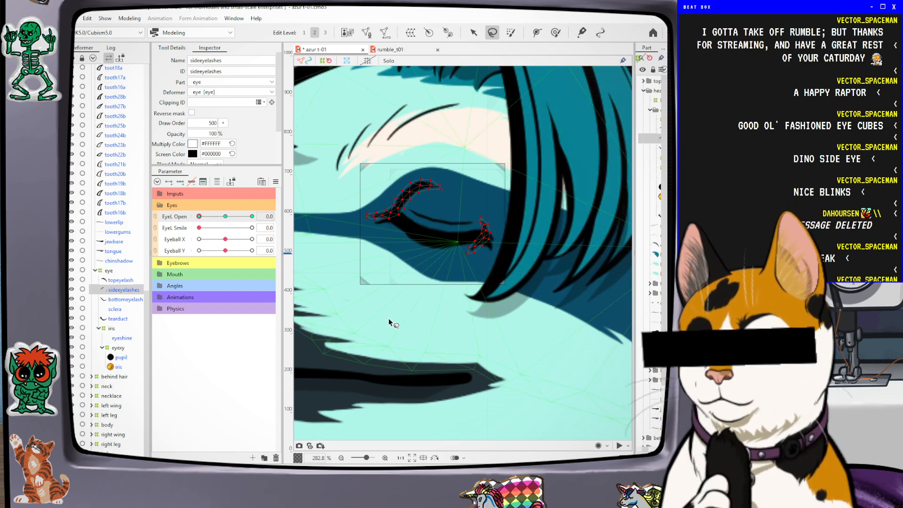
Push the upper sideeyelashes down onto the closed lid line at EyeL Open 0.0 with the Deform Brush
click(556, 33)
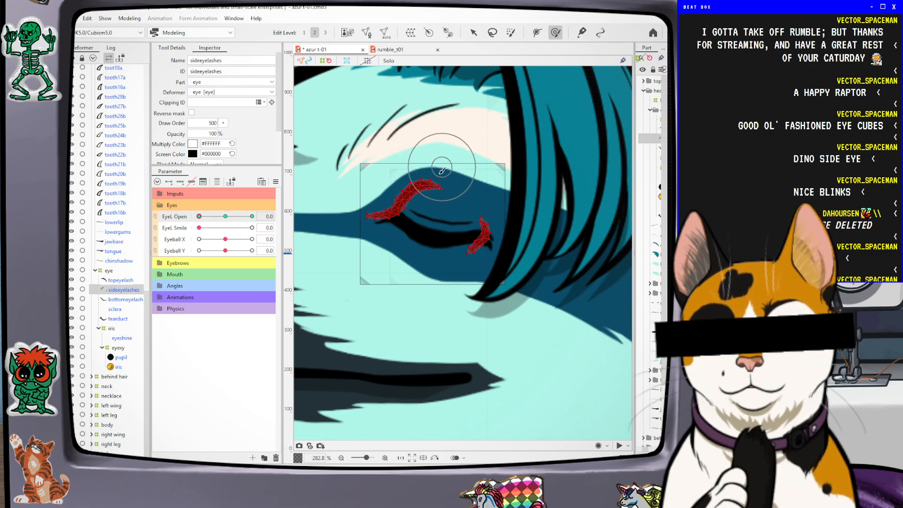
click(439, 170)
mouse_move(419, 180)
mouse_down()
mouse_move(411, 192)
mouse_move(397, 181)
mouse_move(441, 187)
mouse_move(409, 192)
mouse_move(417, 186)
mouse_move(410, 198)
mouse_up()
scroll(416, 183, up, 1)
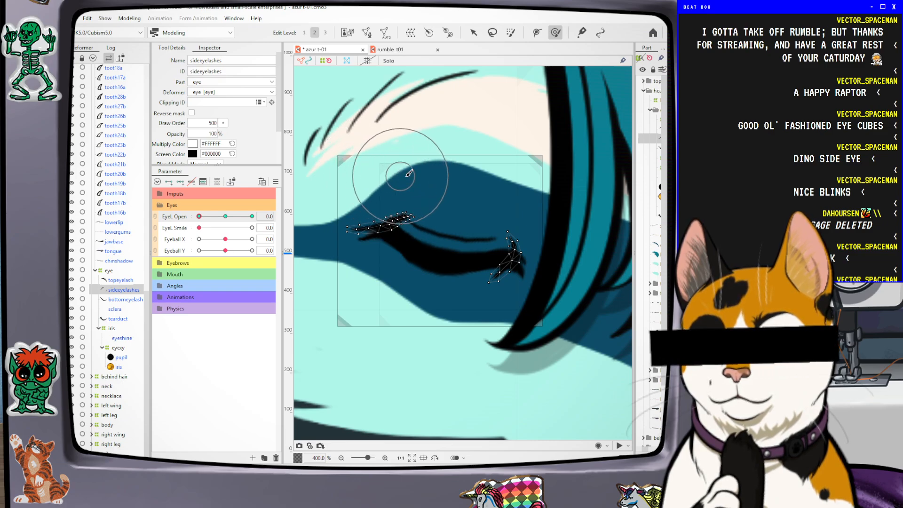
mouse_move(438, 203)
mouse_down()
mouse_move(412, 203)
mouse_move(418, 214)
mouse_up()
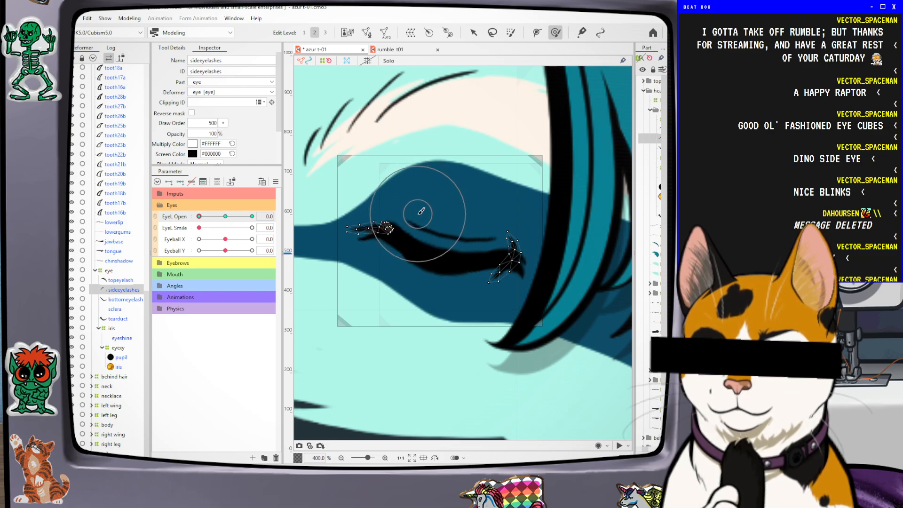
Flatten the outer-corner lashes of sideeyelashes against the closed lid line at EyeL Open 0.0
drag(521, 206, 505, 230)
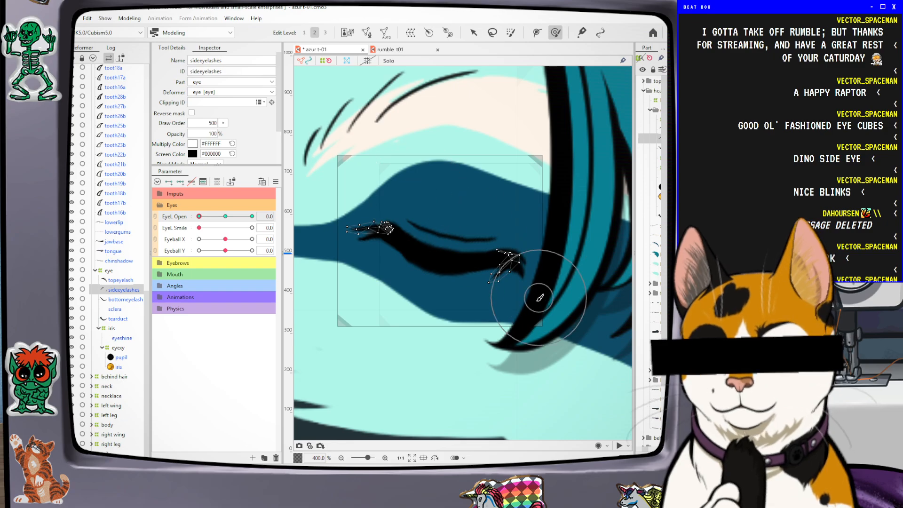
mouse_move(200, 217)
mouse_down()
mouse_move(251, 216)
mouse_move(199, 217)
mouse_up()
drag(500, 307, 492, 288)
mouse_move(199, 216)
mouse_down()
mouse_move(251, 217)
mouse_move(199, 216)
mouse_up()
drag(496, 304, 483, 290)
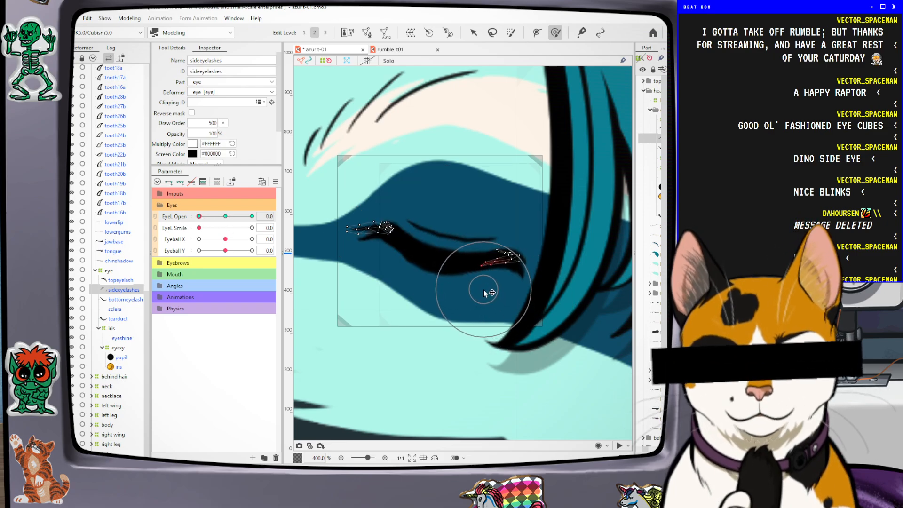
mouse_move(503, 220)
mouse_down()
mouse_move(477, 217)
mouse_move(469, 247)
mouse_up()
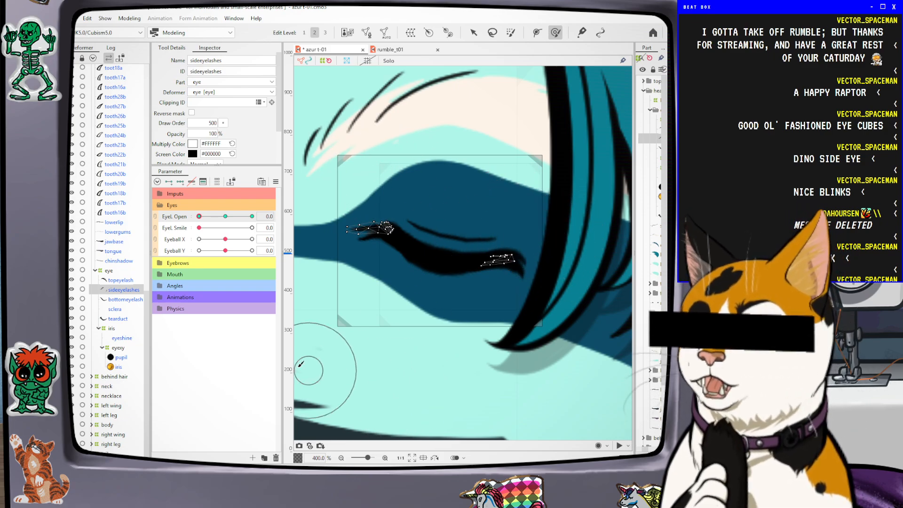
Preview the blink, bring EyeL Smile to 1.0 and add two keys on it for the sideeyelashes mesh
drag(199, 216, 256, 220)
drag(253, 217, 269, 225)
drag(198, 228, 140, 218)
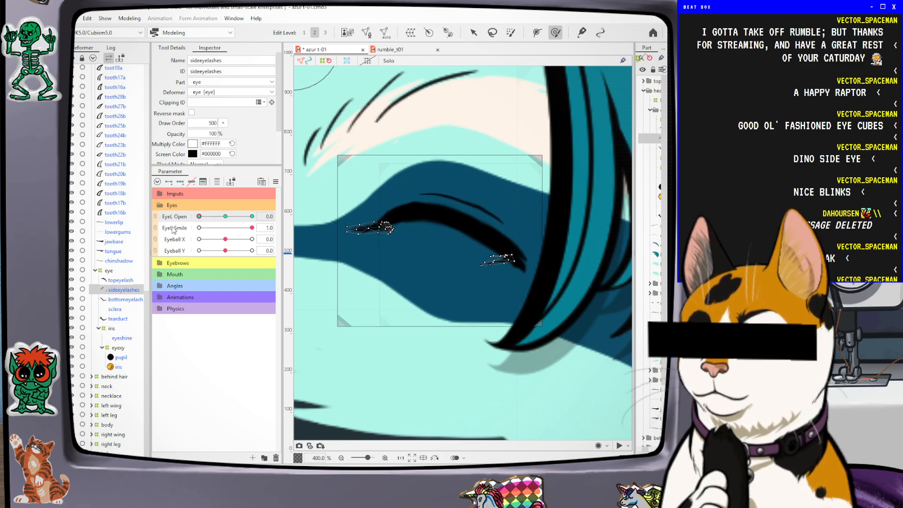
click(171, 182)
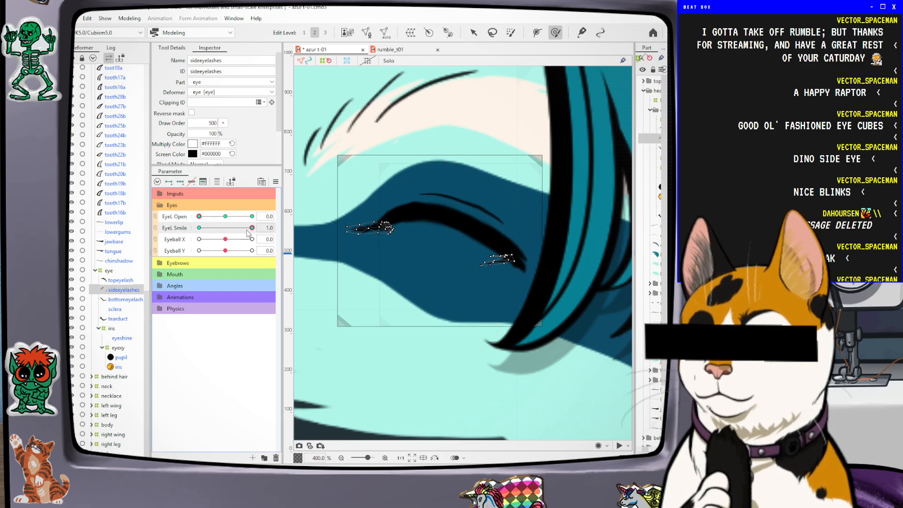
Reshape both ends of sideeyelashes to follow the upward-curved closed lid at EyeL Smile 1.0 and EyeL Open 0.0
mouse_move(257, 229)
mouse_down()
mouse_move(156, 236)
mouse_move(258, 228)
mouse_up()
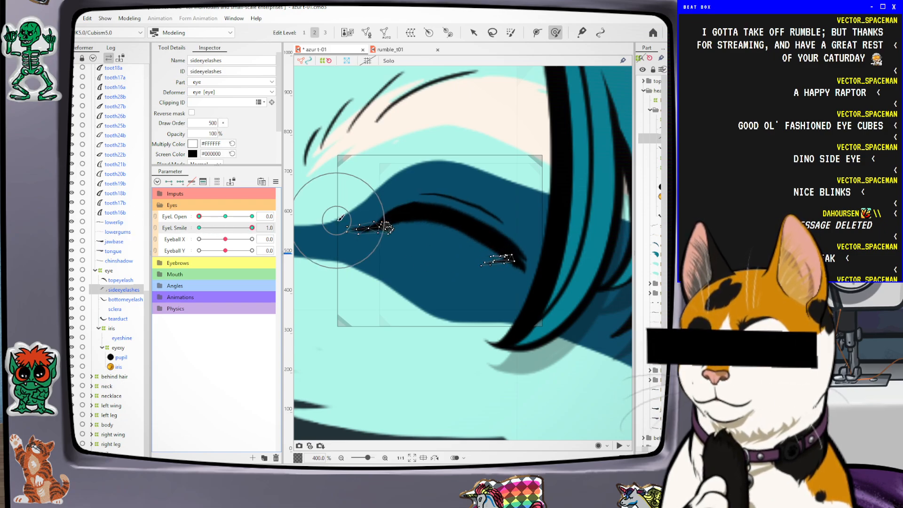
drag(410, 265, 411, 235)
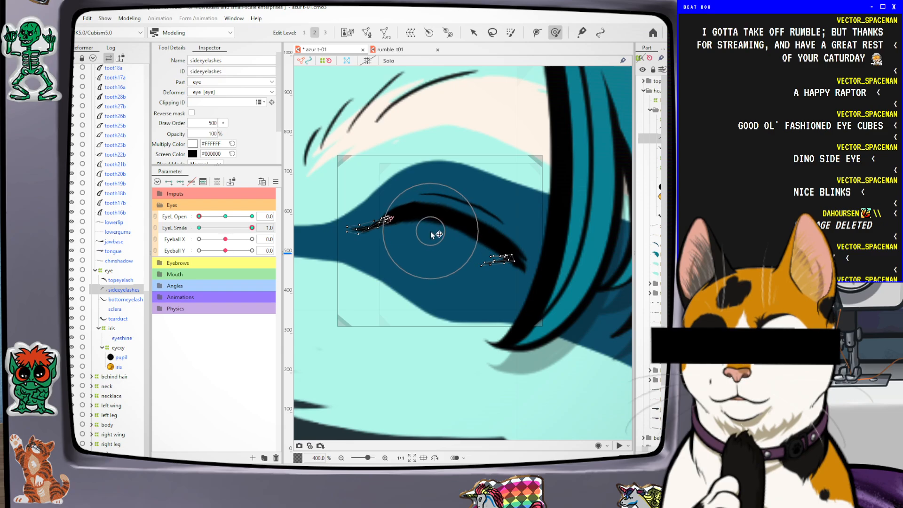
mouse_move(486, 279)
mouse_down()
mouse_move(488, 267)
mouse_move(458, 270)
mouse_move(474, 261)
mouse_up()
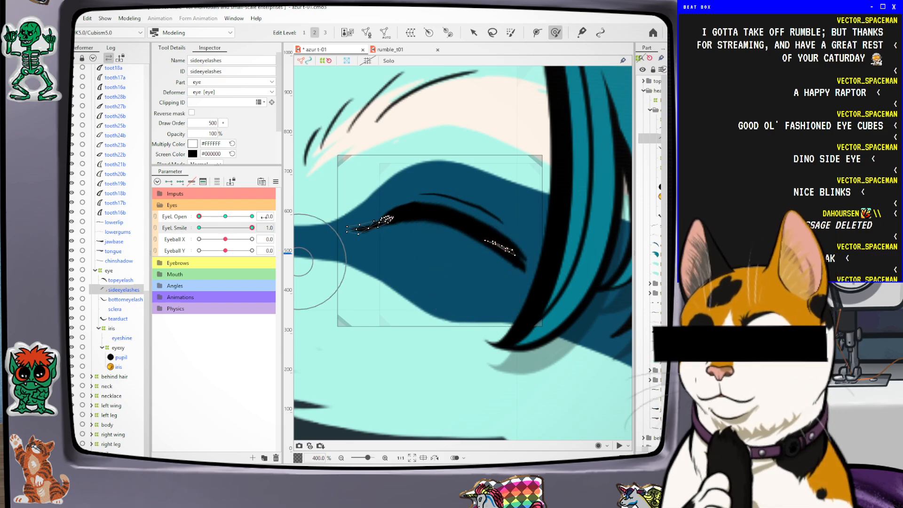
Move EyeL Open and EyeL Smile through their keys and examine how sideeyelashes follows the closed, open and wide-open eye
drag(252, 228, 175, 240)
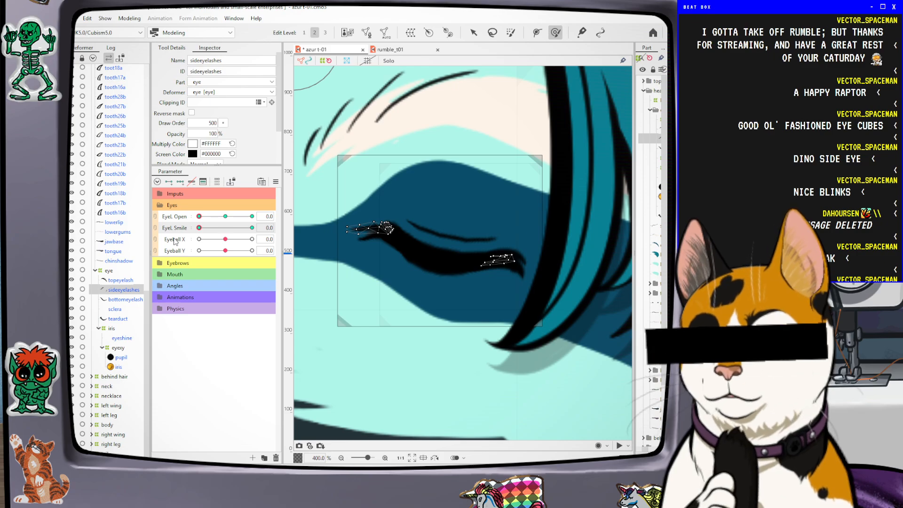
key(ctrl+z)
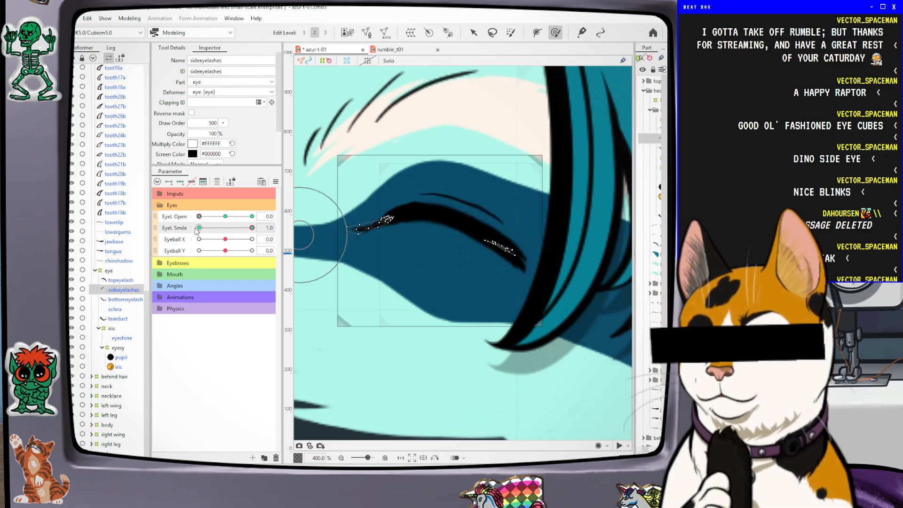
click(226, 217)
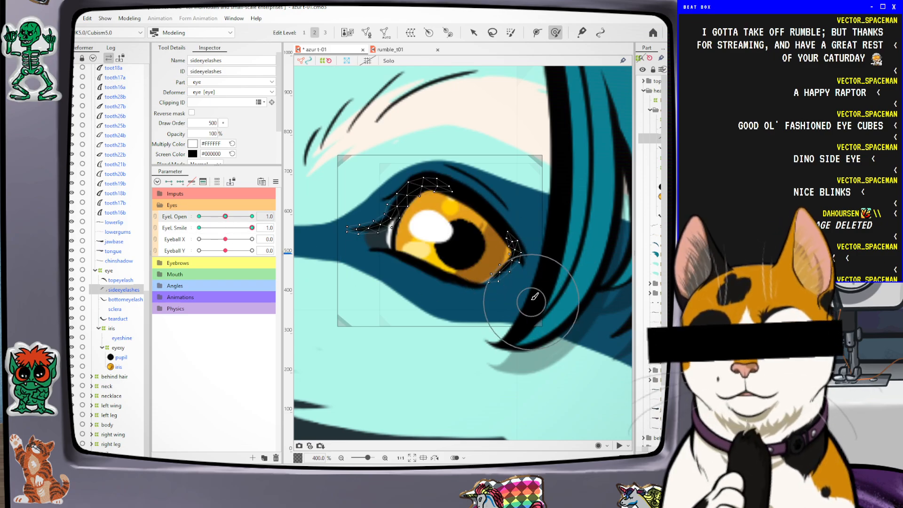
mouse_move(226, 216)
mouse_down()
mouse_move(260, 217)
mouse_move(214, 218)
mouse_move(293, 234)
mouse_move(140, 240)
mouse_up()
scroll(479, 71, down, 4)
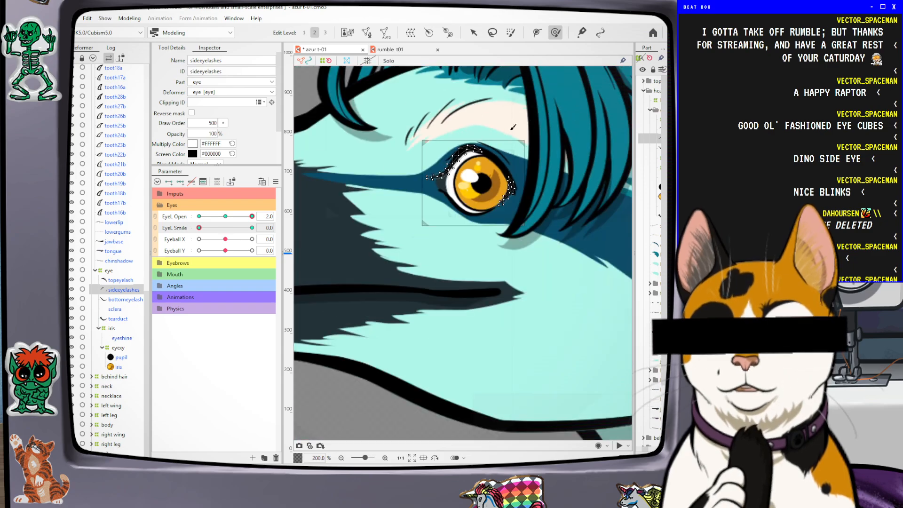
click(225, 216)
scroll(538, 242, down, 3)
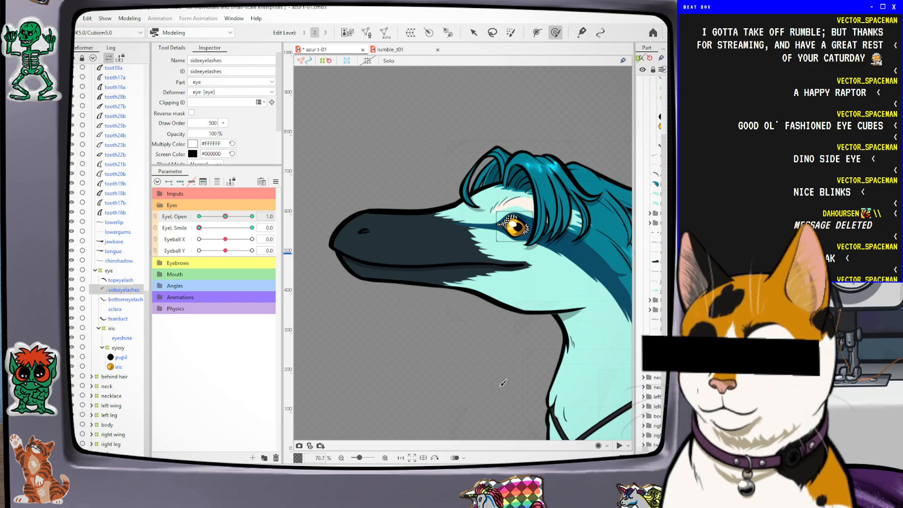
Combine Eyeball X and Eyeball Y to test the iris at its extremes, then recenter it at 0.0 and separate the parameters
drag(506, 344, 423, 336)
drag(304, 237, 341, 237)
scroll(398, 251, up, 1)
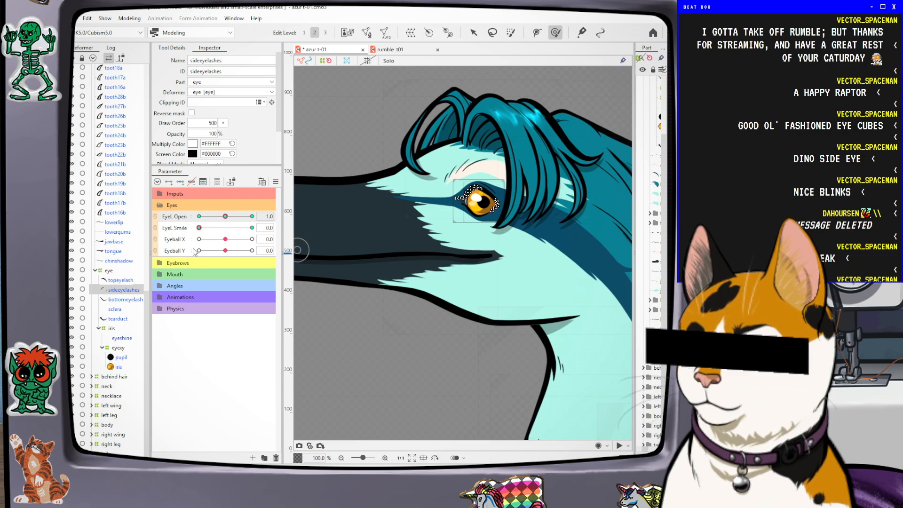
click(155, 239)
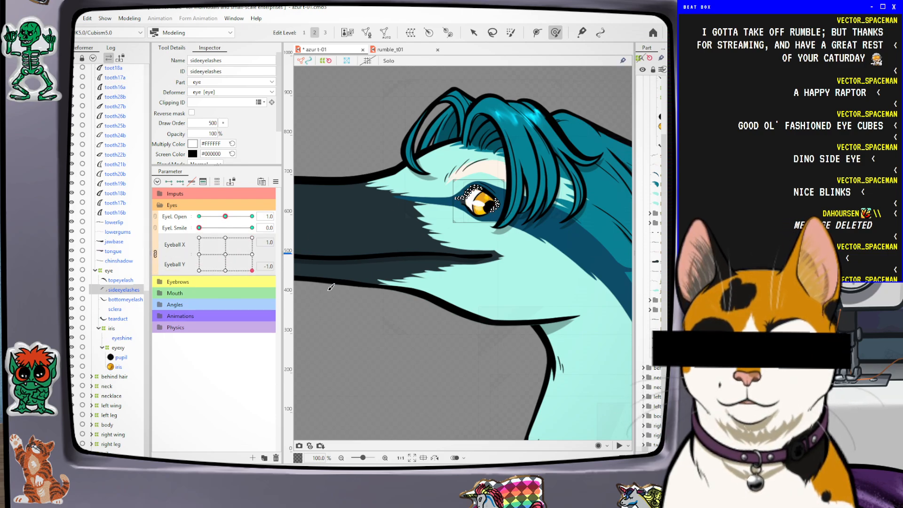
click(252, 238)
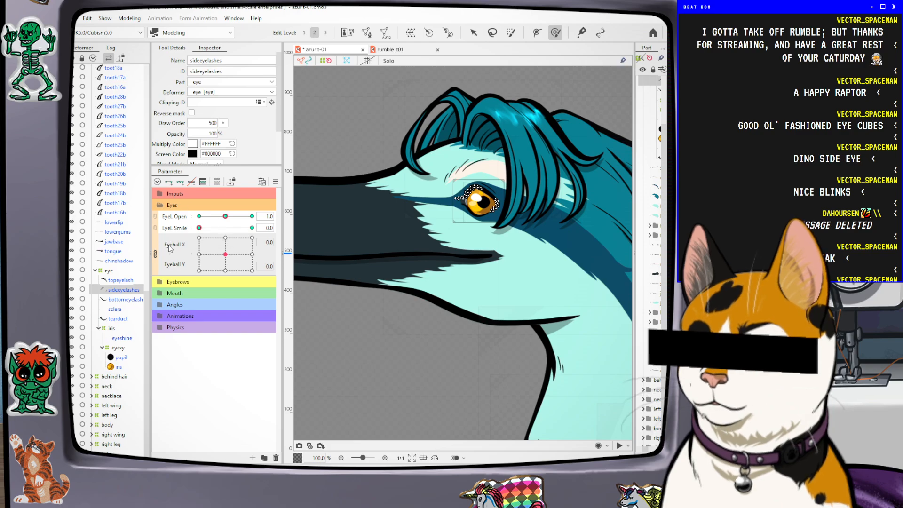
click(156, 253)
Expand the Eyebrows parameters in azur t-01 and in rumble_t01, and try the BrowL Y and BrowL Form movement on the cat model
click(165, 206)
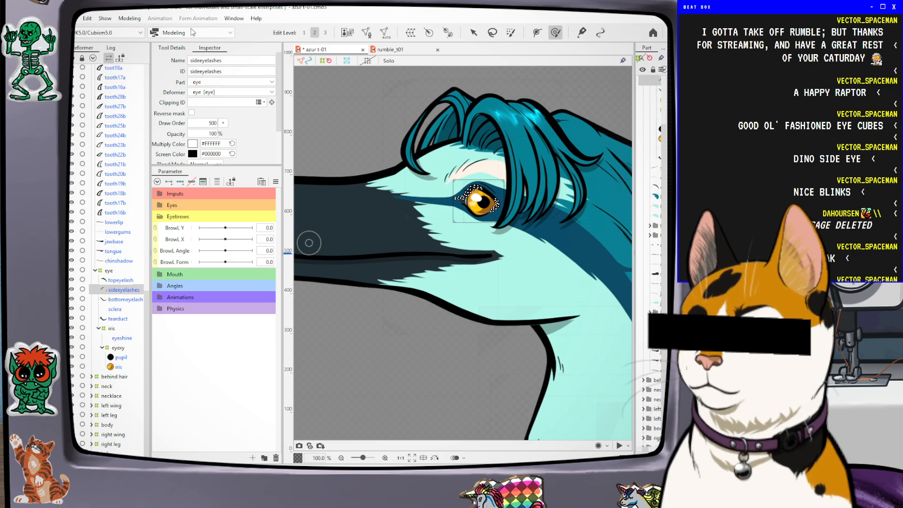
click(385, 51)
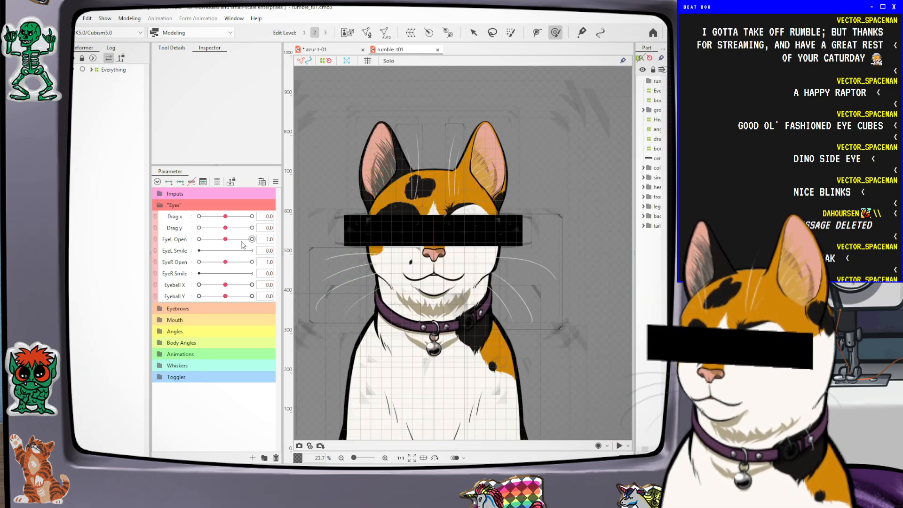
click(160, 206)
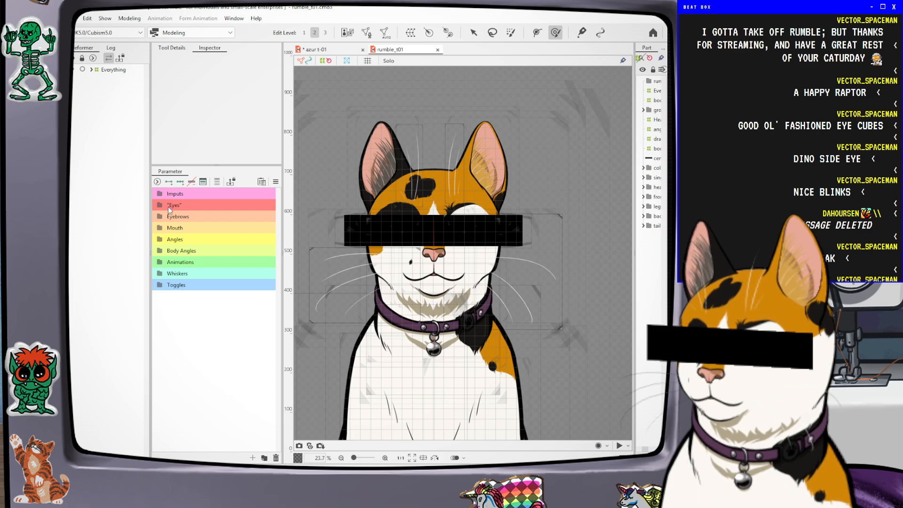
click(161, 216)
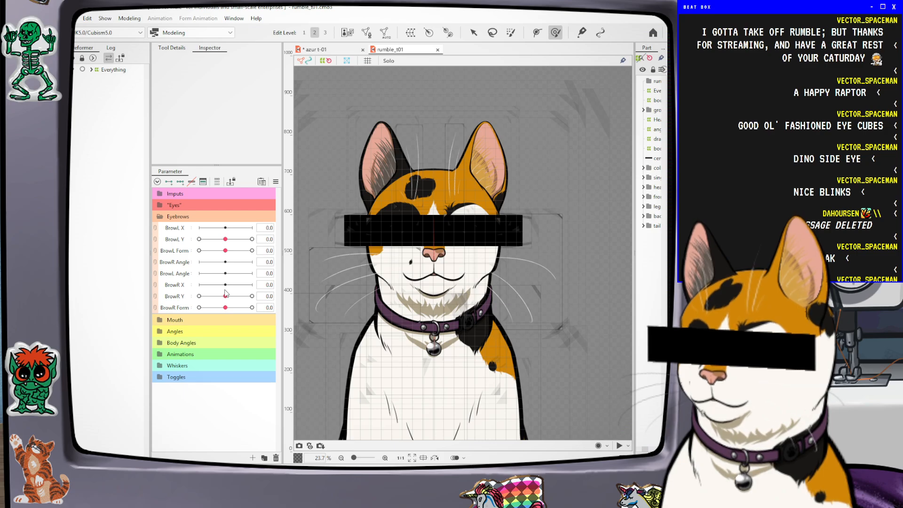
mouse_move(226, 240)
mouse_down()
mouse_move(187, 242)
mouse_move(251, 241)
mouse_move(188, 247)
mouse_move(225, 241)
mouse_move(222, 253)
mouse_move(191, 258)
mouse_move(214, 246)
mouse_move(227, 254)
mouse_up()
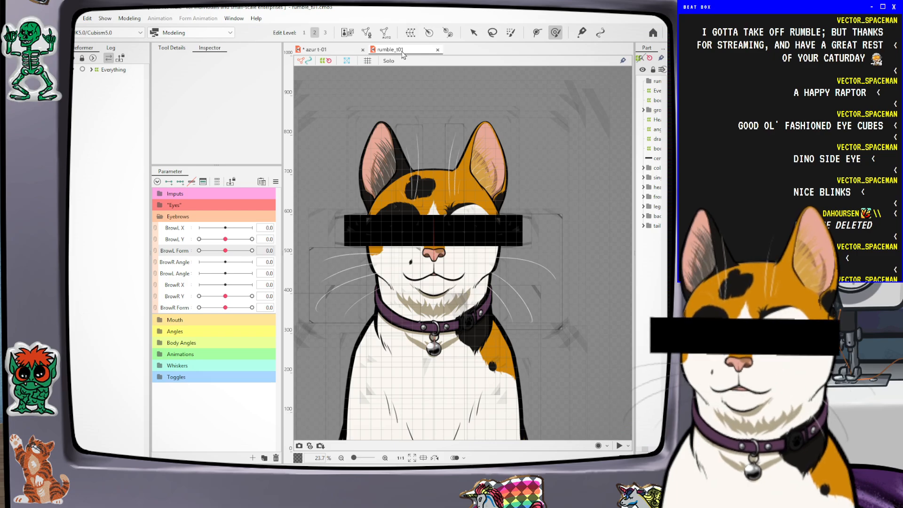
Try BrowL Angle in azur t-01 and compare its eyebrow parameters with those of rumble_t01
click(334, 51)
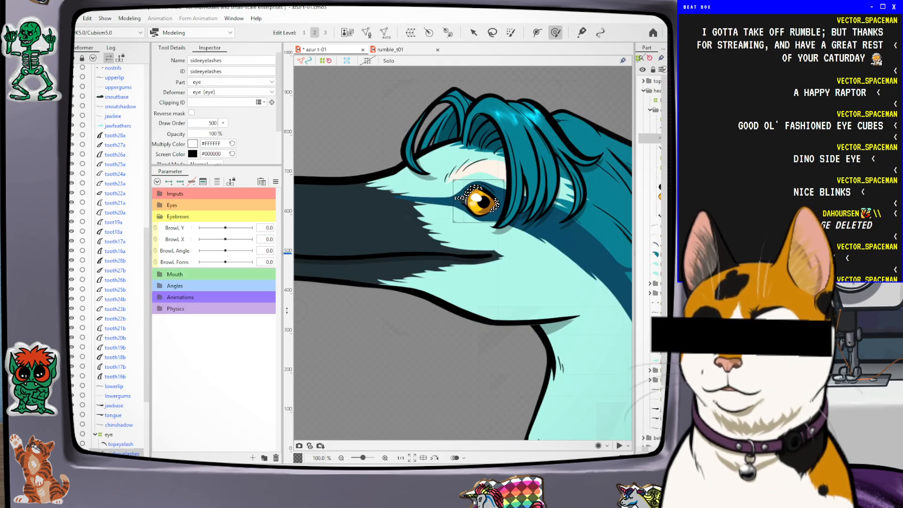
drag(225, 250, 225, 253)
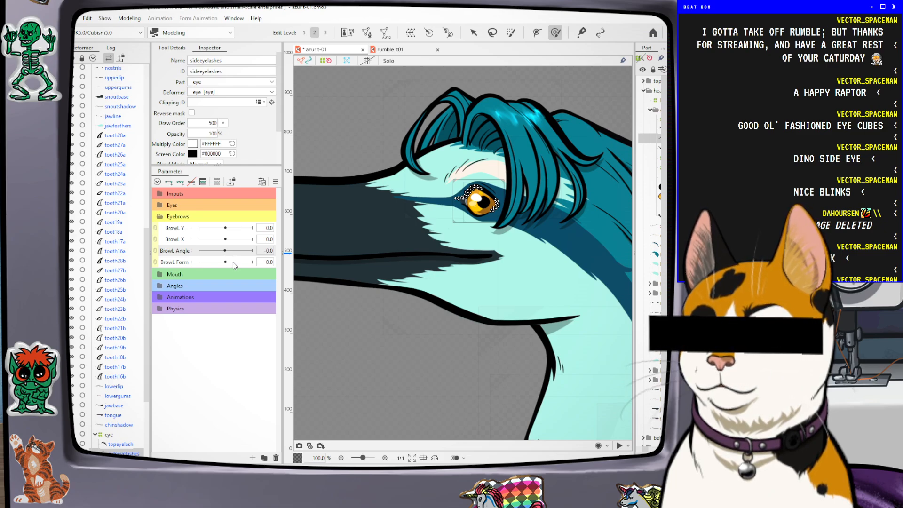
click(400, 50)
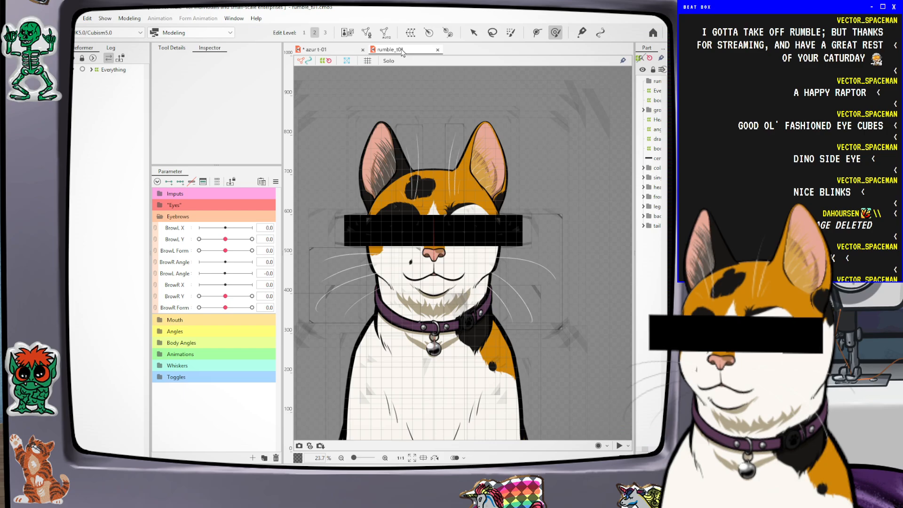
click(350, 52)
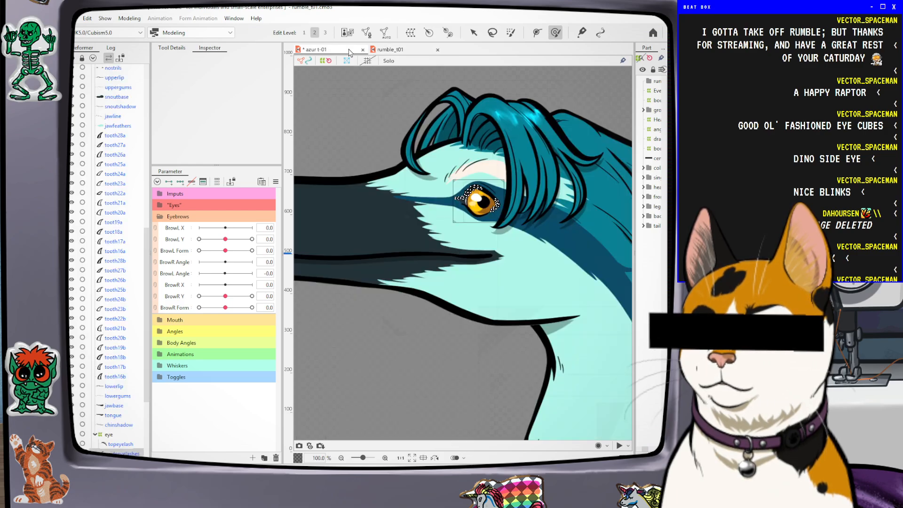
click(407, 53)
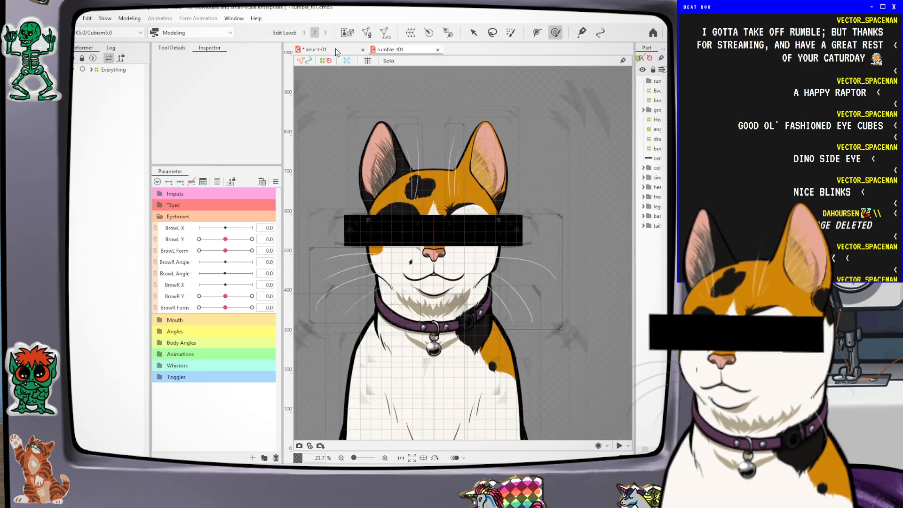
click(320, 49)
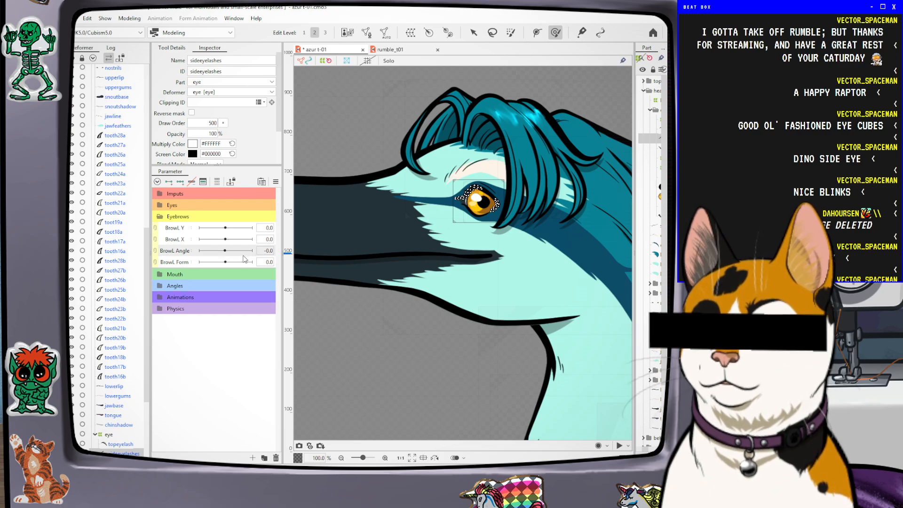
Reset BrowL Angle to 0 in azur t-01
drag(225, 251, 226, 254)
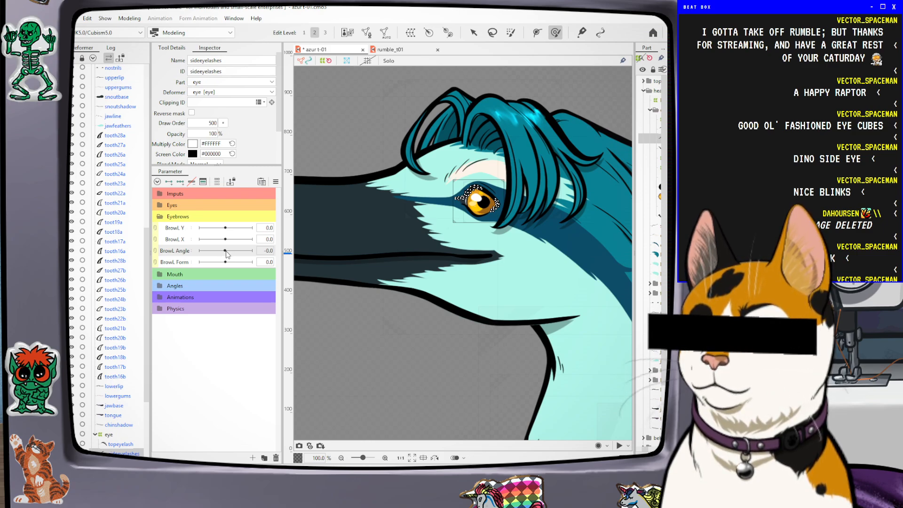
click(267, 251)
text(0)
key(Return)
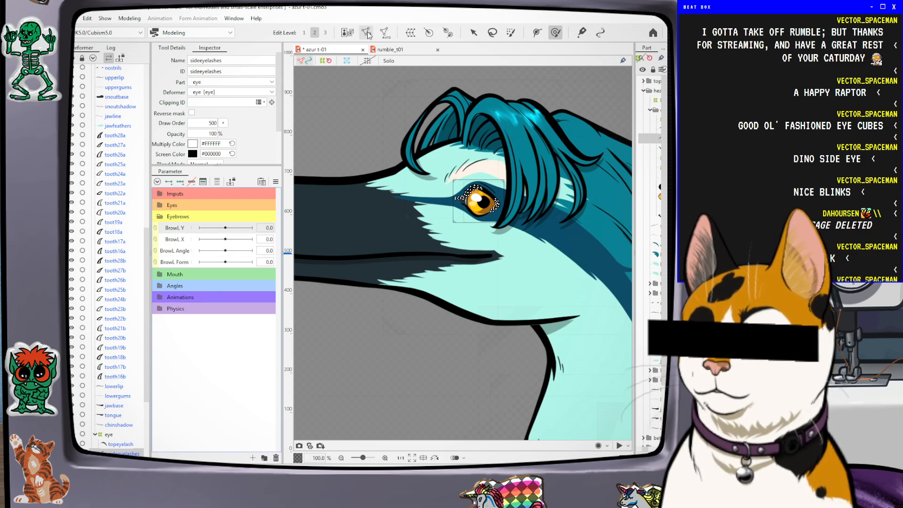
Review the eyebrow parameters and their keys in rumble_t01 once more against azur t-01
click(394, 49)
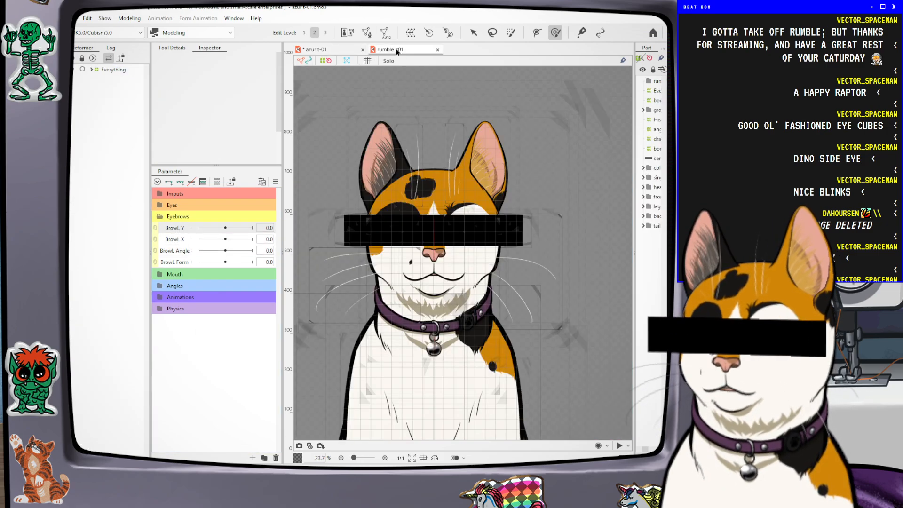
click(353, 52)
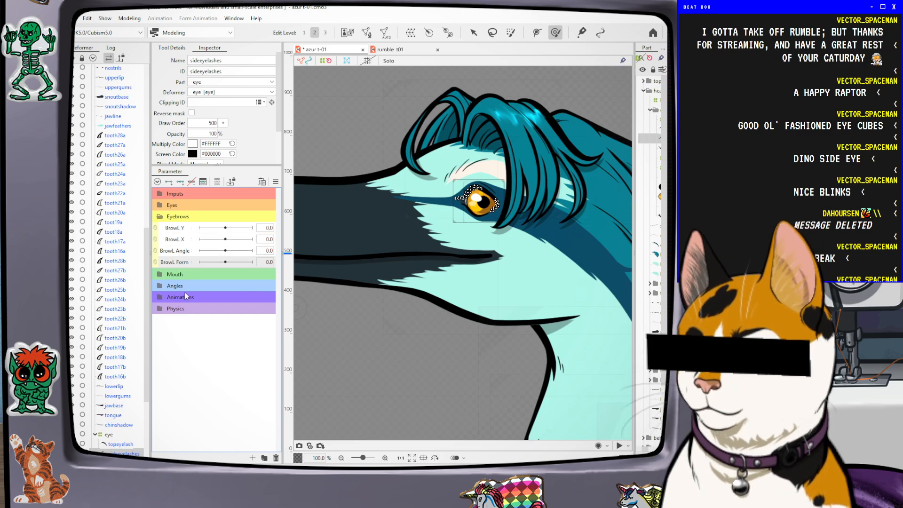
click(390, 50)
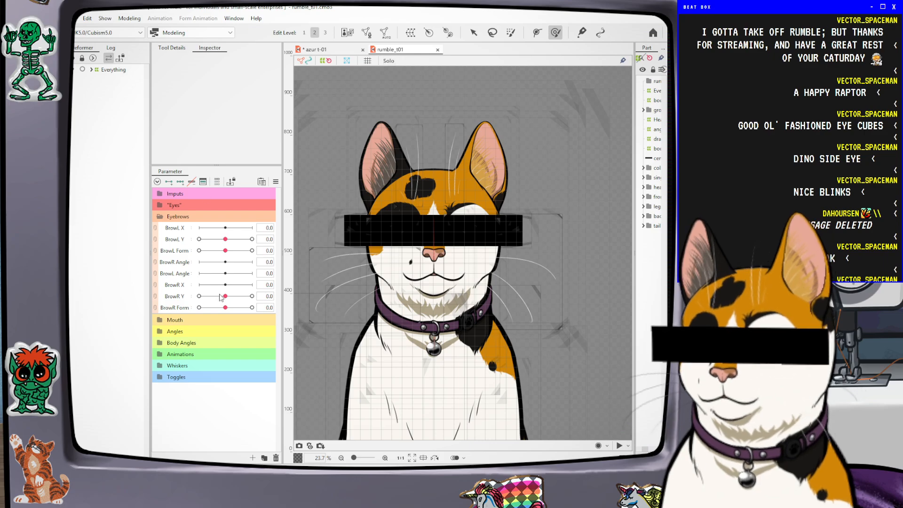
Try BrowR Form in rumble_t01 and select the eyebrow mesh in azur t-01's head deformer
drag(225, 308, 194, 309)
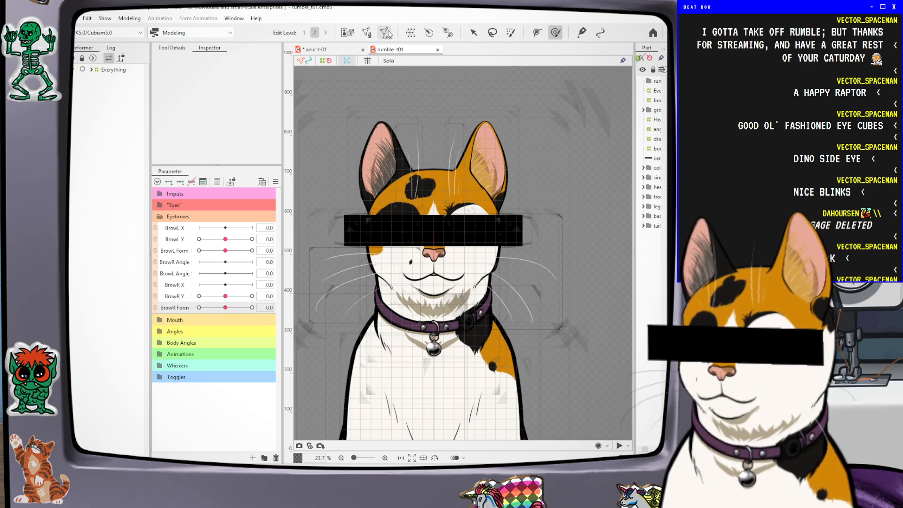
click(355, 50)
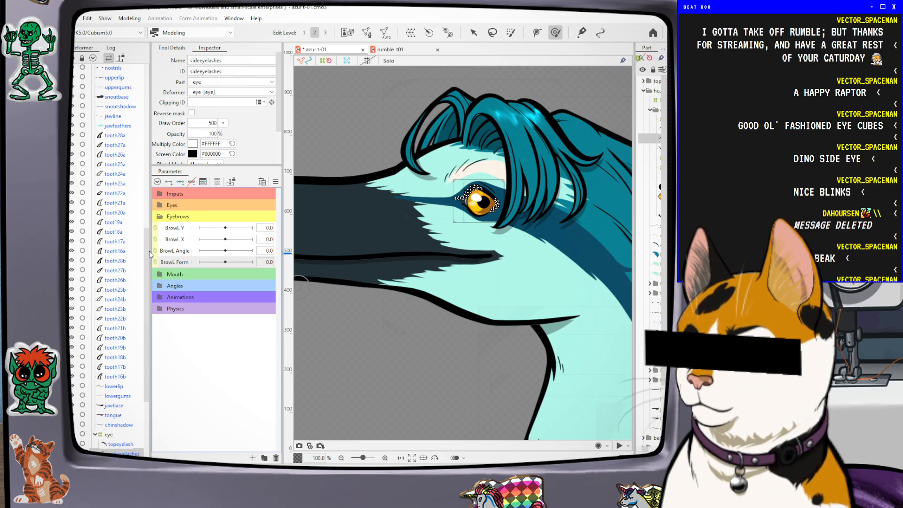
drag(147, 310, 139, 164)
scroll(140, 168, up, 3)
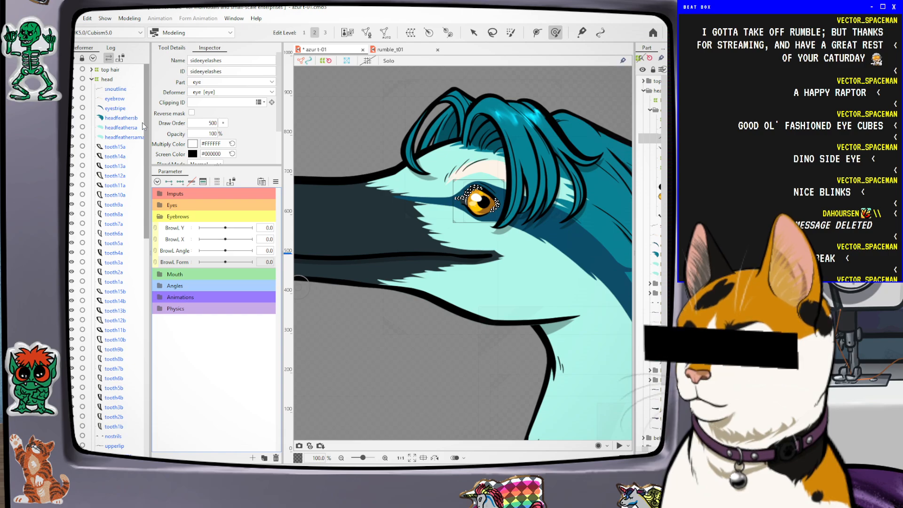
click(120, 100)
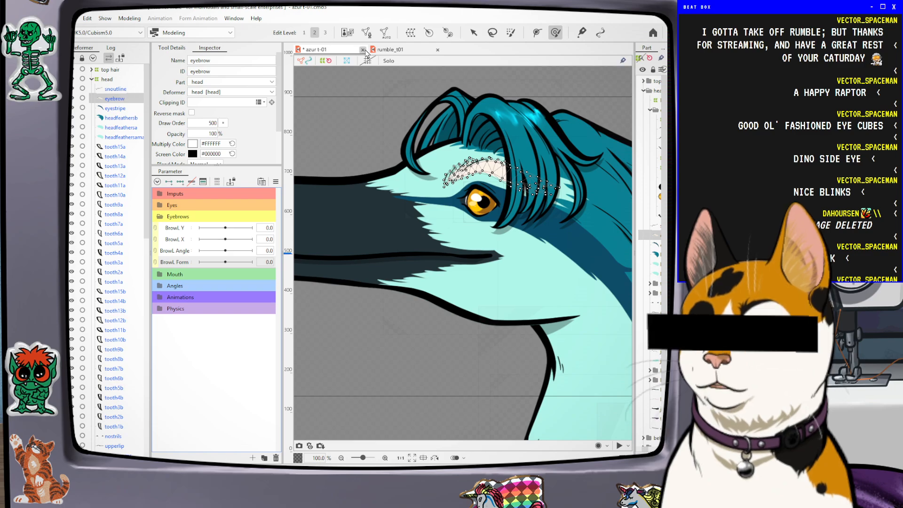
Examine the full deformer hierarchy of rumble_t01 to see how its eyebrow parts are organised under the head
click(401, 50)
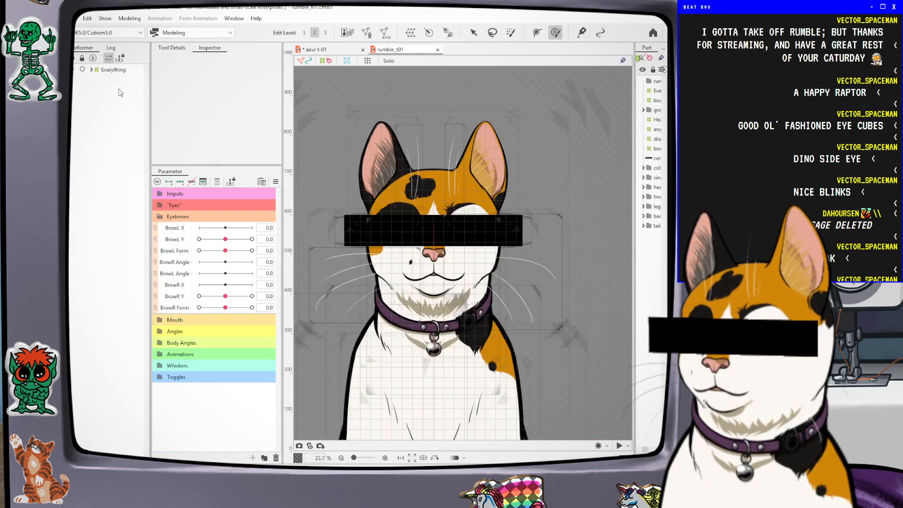
click(92, 70)
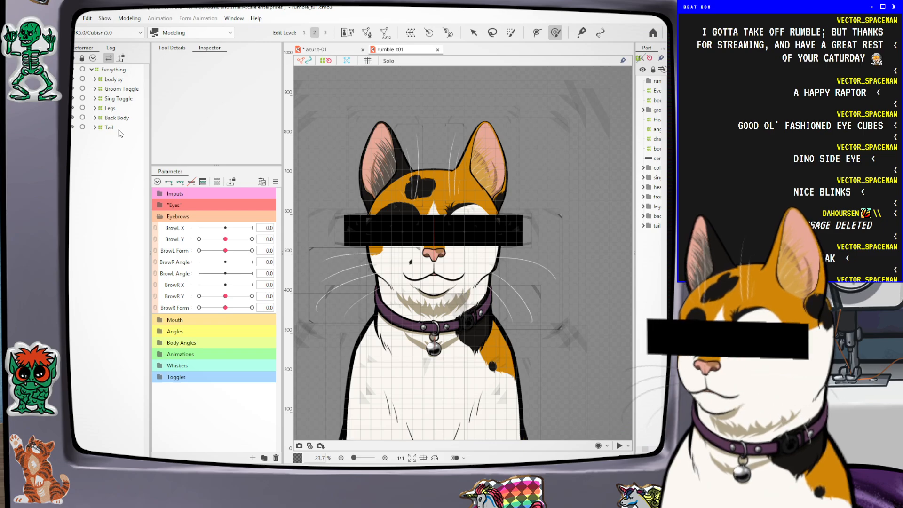
click(95, 79)
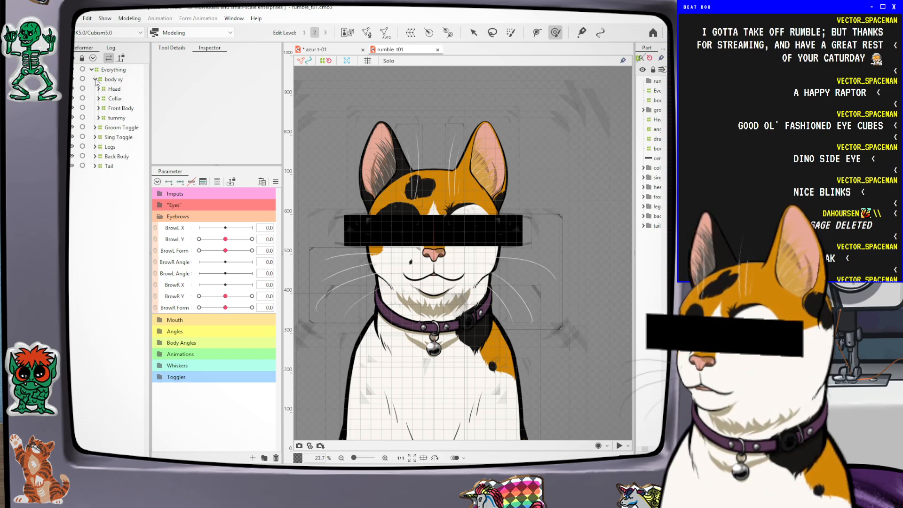
click(98, 89)
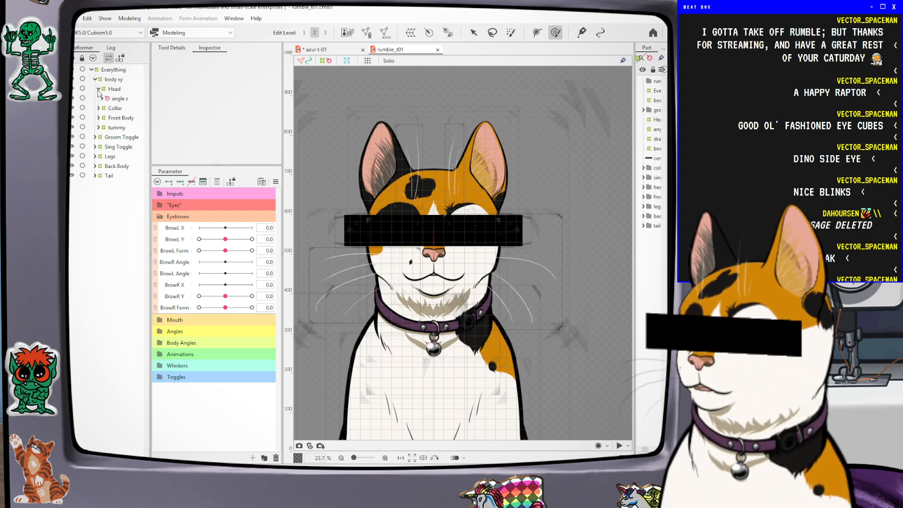
click(102, 99)
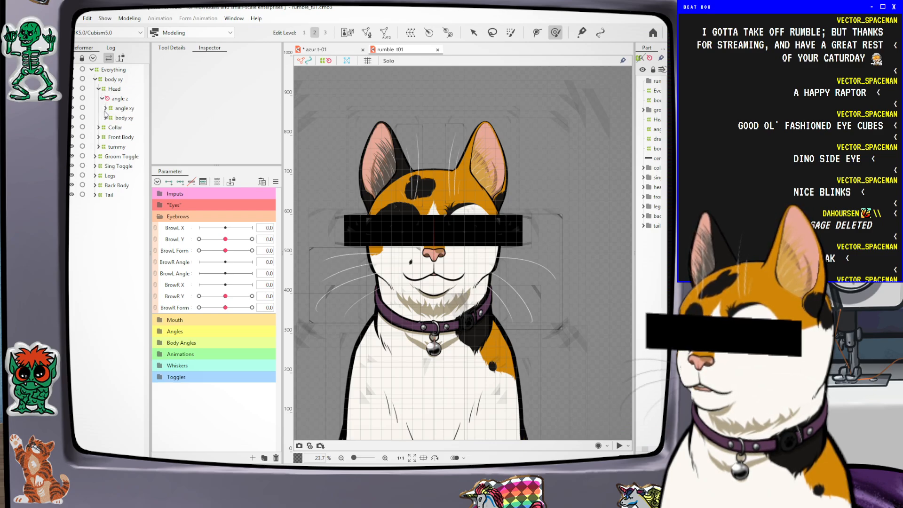
click(105, 108)
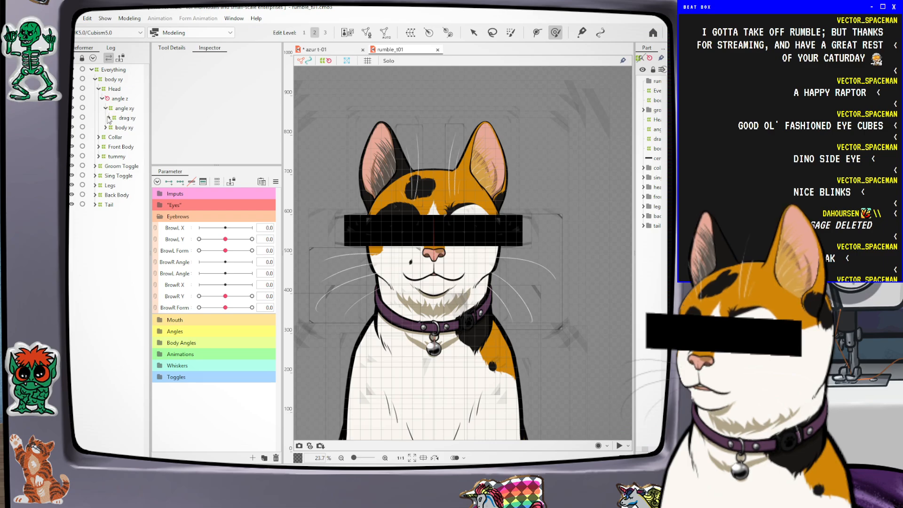
click(105, 108)
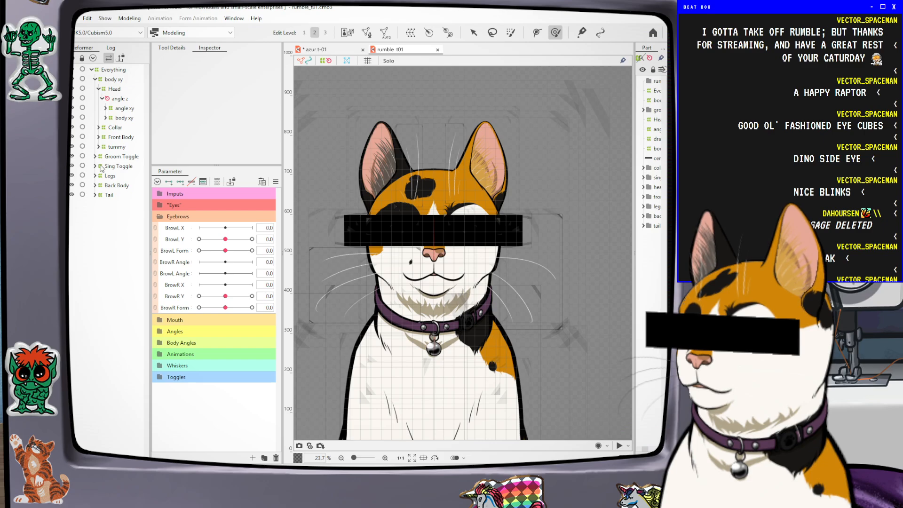
click(90, 69)
click(90, 70)
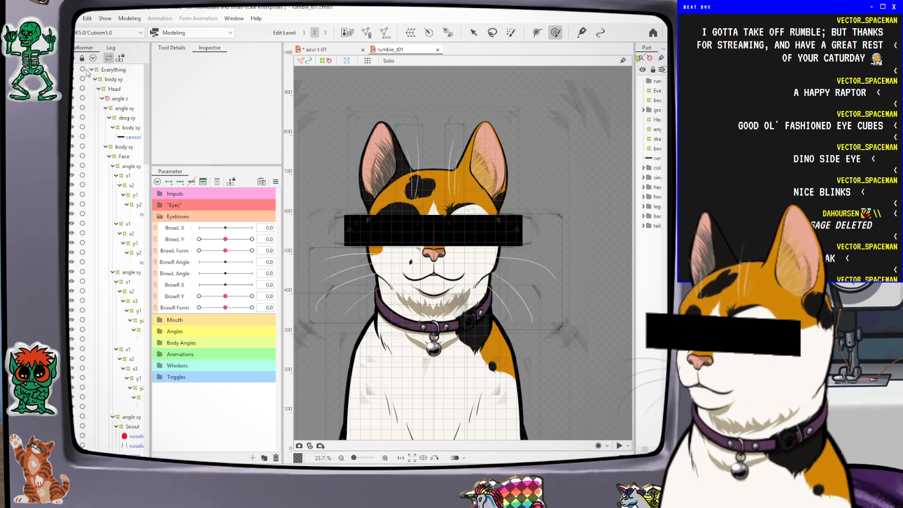
drag(146, 110, 154, 235)
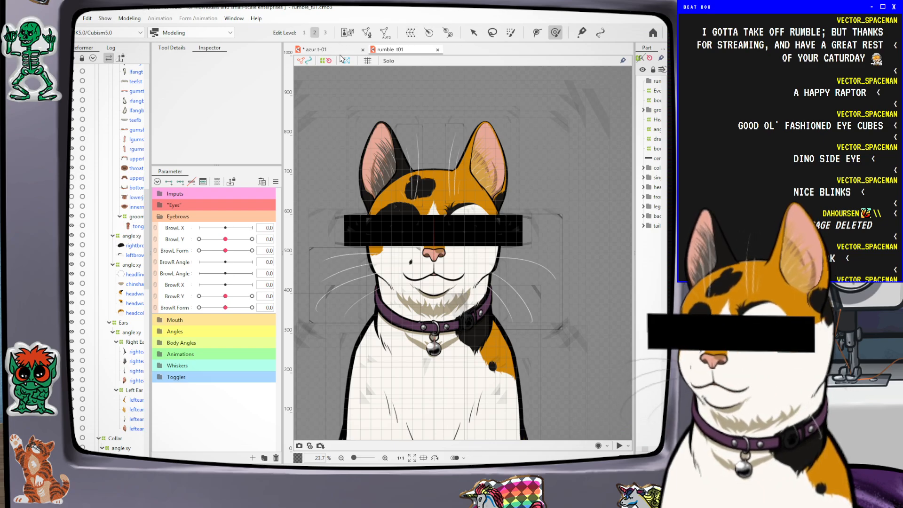
Add three keys to BrowL Form for the selected eyebrow mesh in azur t-01
click(316, 50)
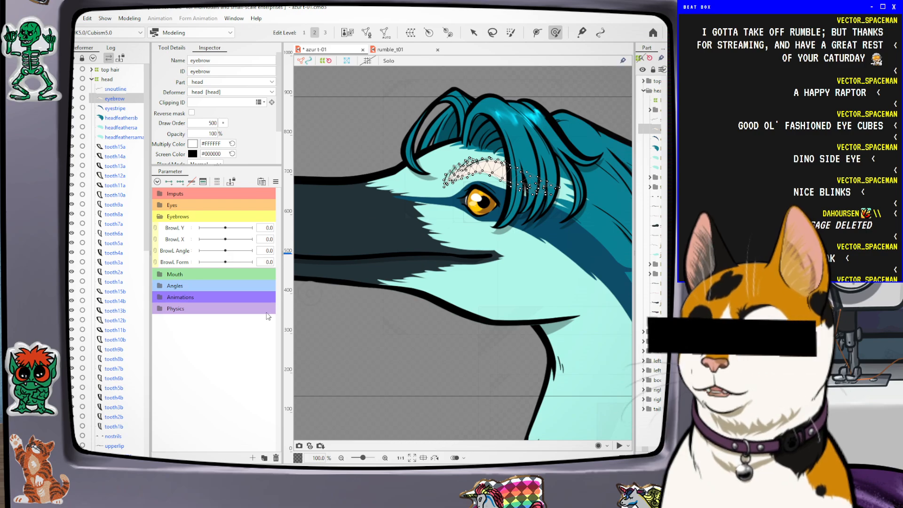
scroll(282, 124, down, 1)
scroll(282, 124, down, 1)
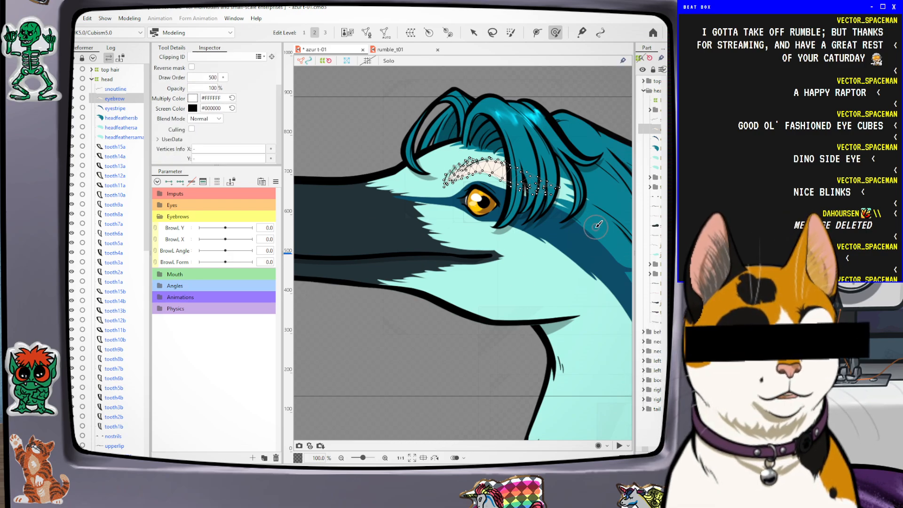
scroll(405, 195, down, 1)
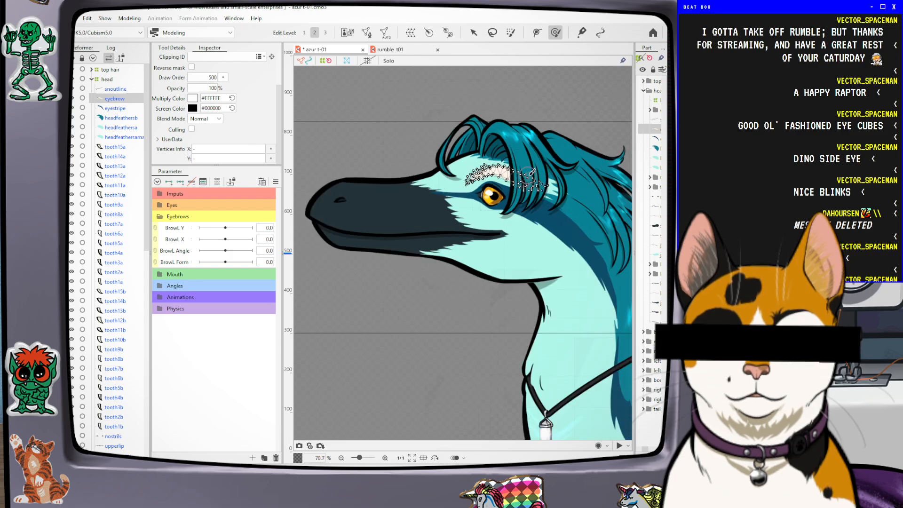
scroll(405, 196, up, 2)
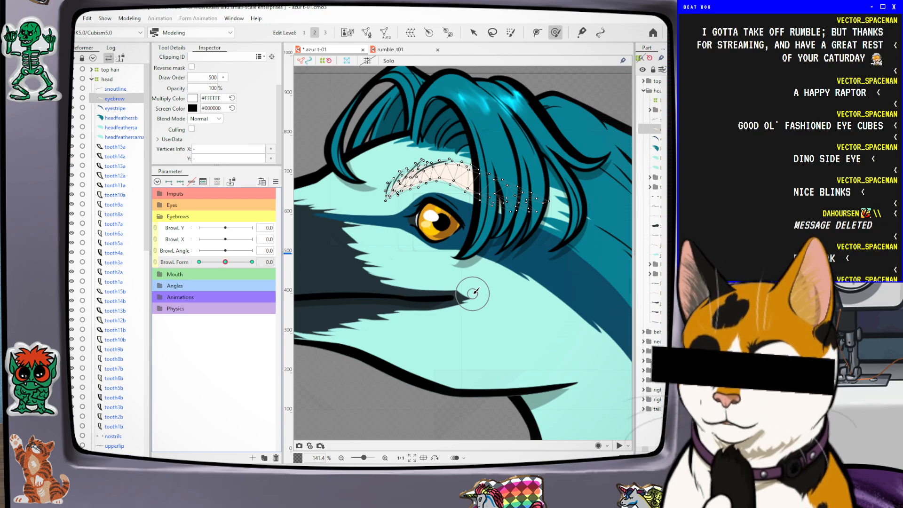
drag(225, 262, 172, 257)
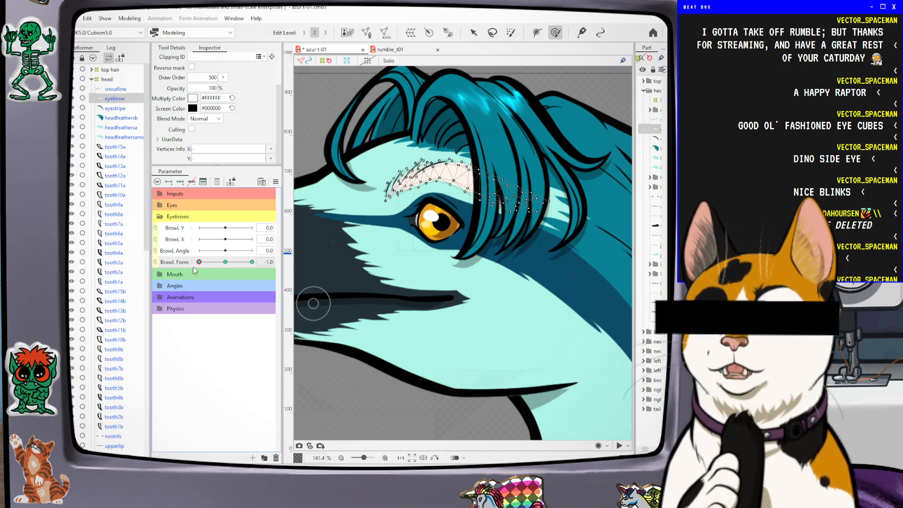
scroll(557, 105, down, 2)
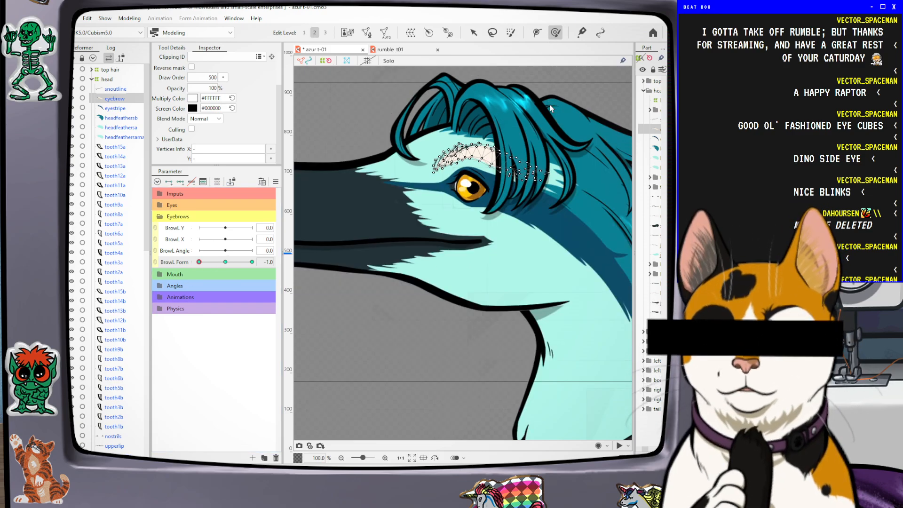
drag(600, 250, 566, 312)
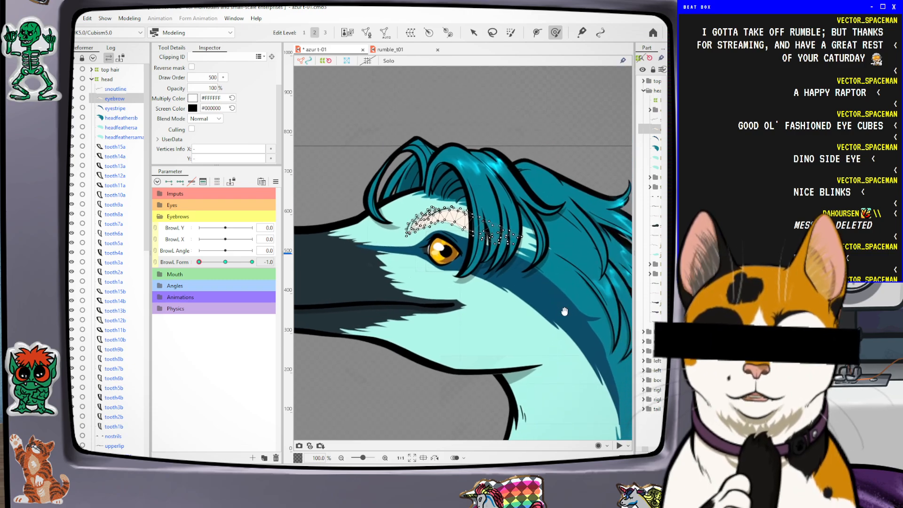
click(226, 262)
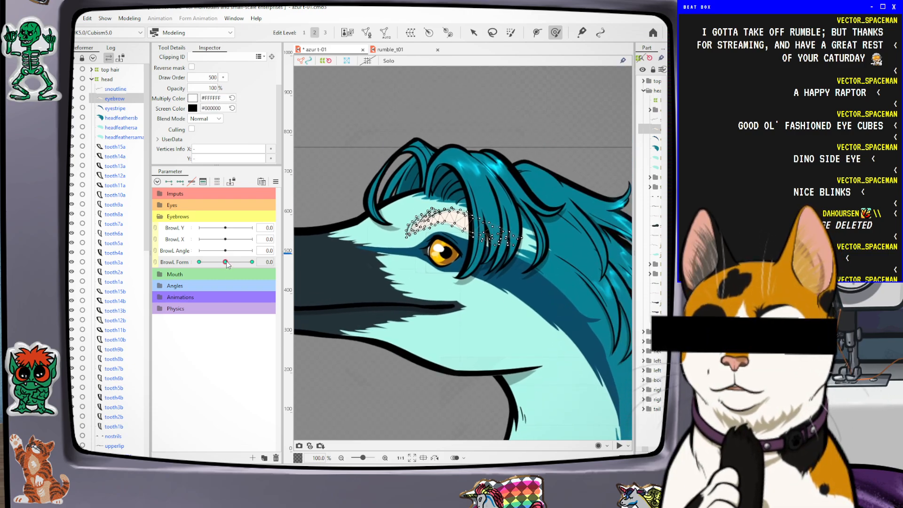
Draw a four-point deform path along the eyebrow, from its front tip over the arch to its rear end
click(536, 34)
scroll(443, 227, up, 1)
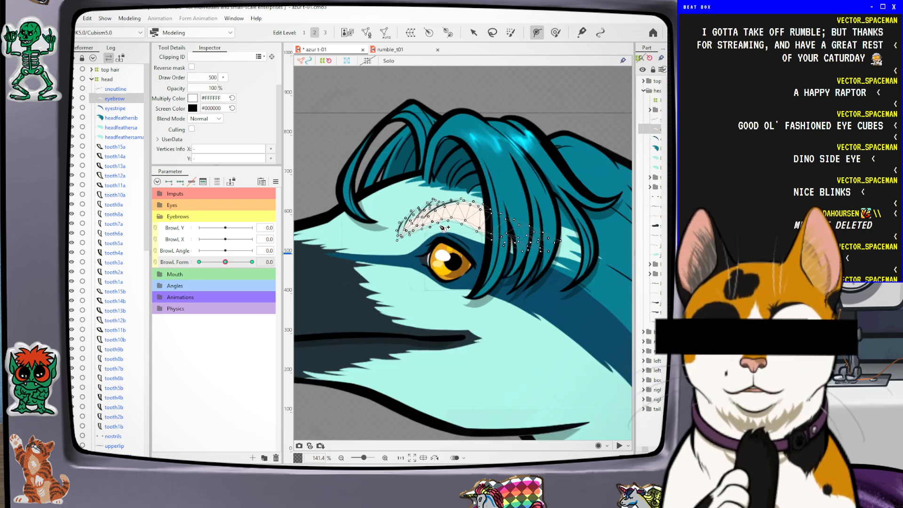
scroll(443, 227, up, 1)
scroll(397, 237, down, 1)
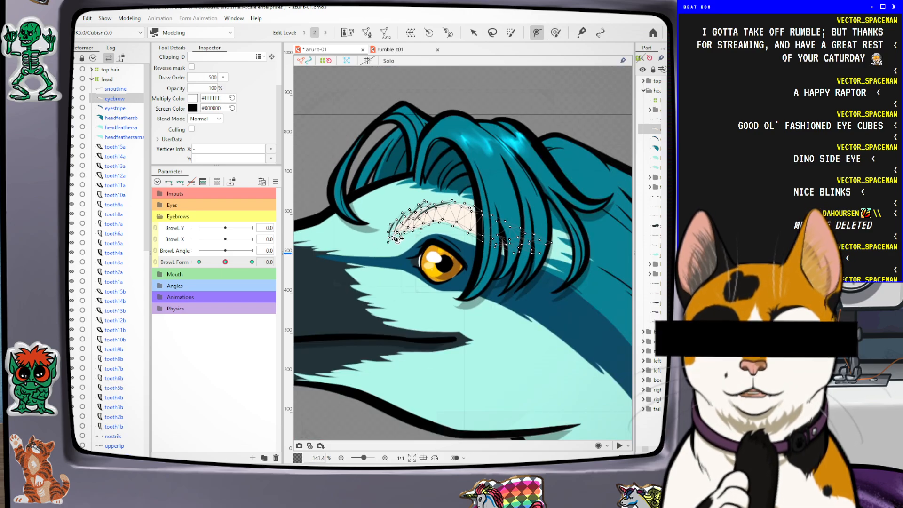
click(382, 244)
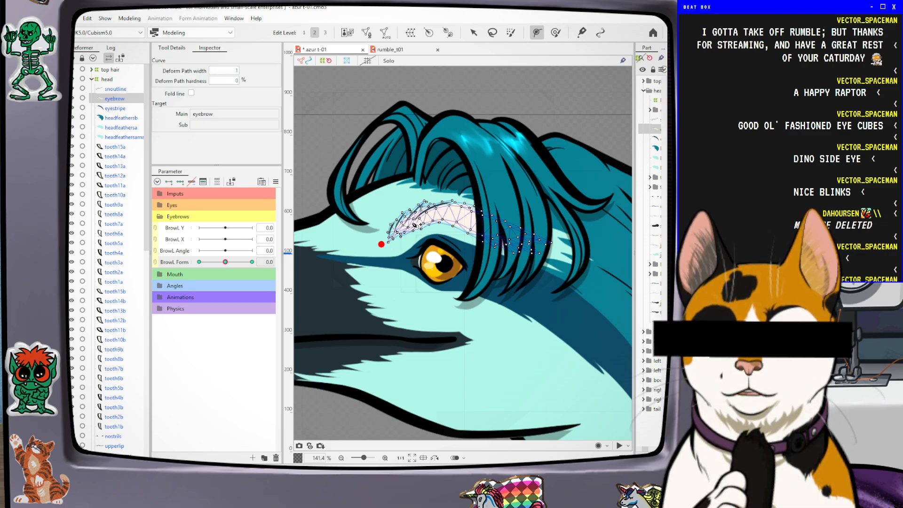
click(412, 220)
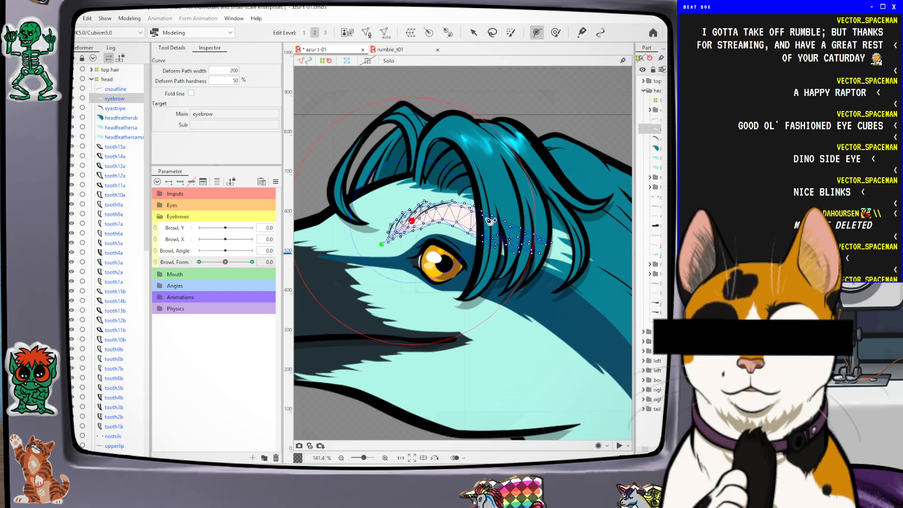
click(457, 214)
click(546, 256)
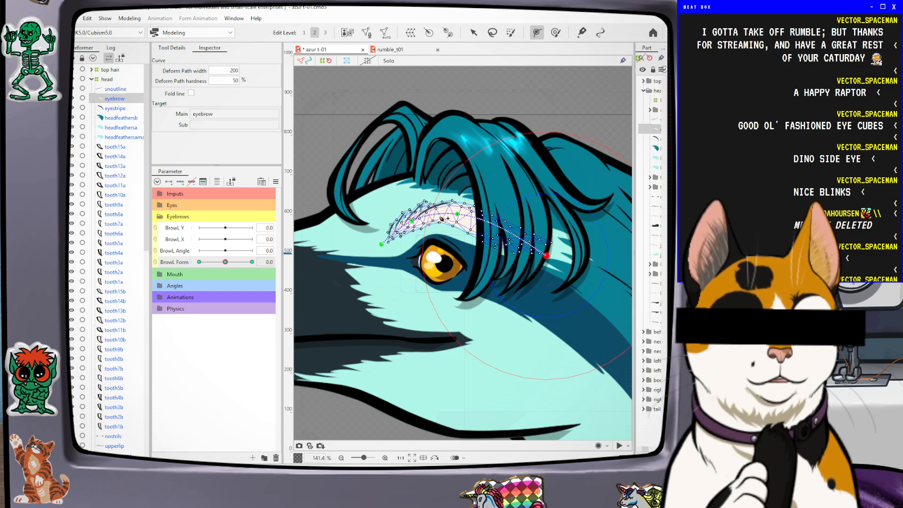
Set BrowL Form to -1.0 and flatten the eyebrow with its deform path, raising both ends and lowering the arch slightly
click(473, 37)
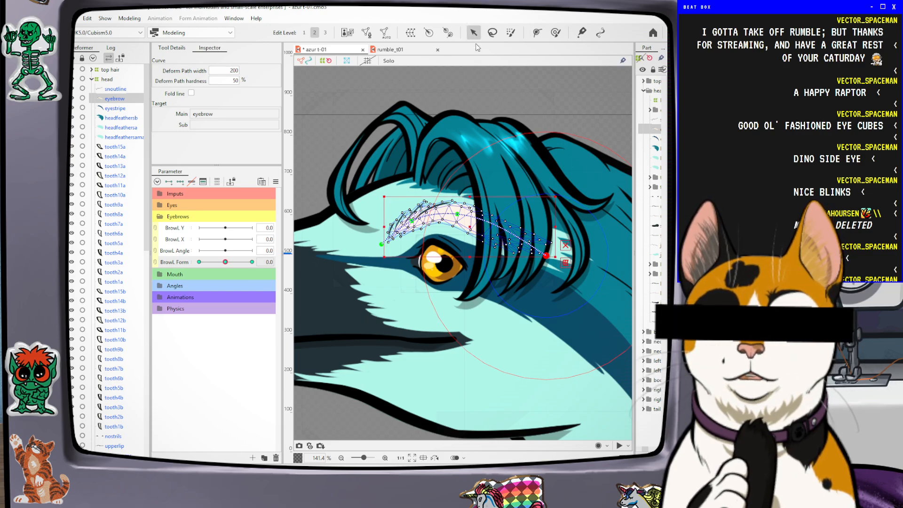
drag(227, 261, 199, 262)
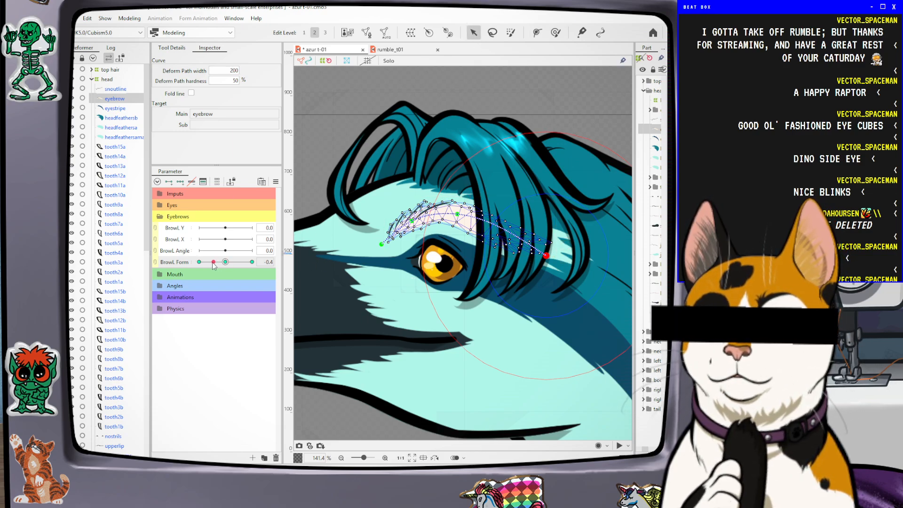
drag(384, 248, 452, 224)
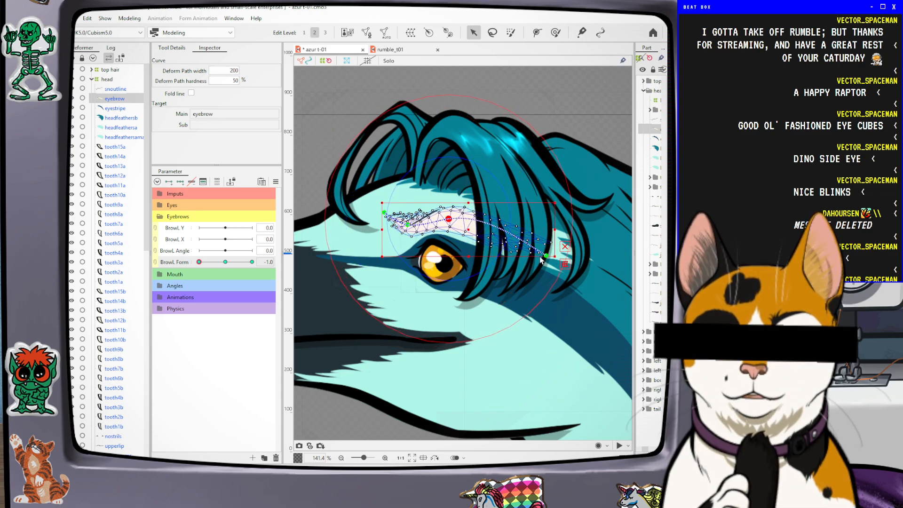
drag(545, 259, 549, 240)
click(448, 219)
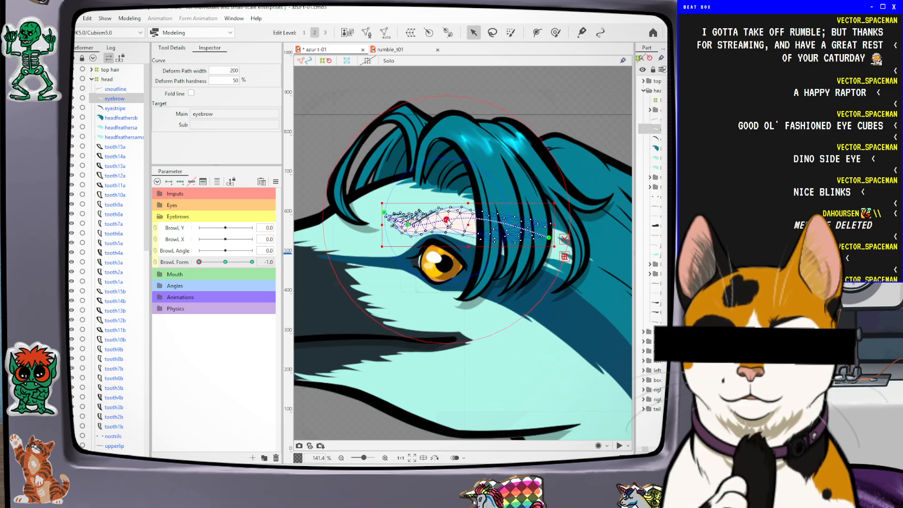
click(407, 225)
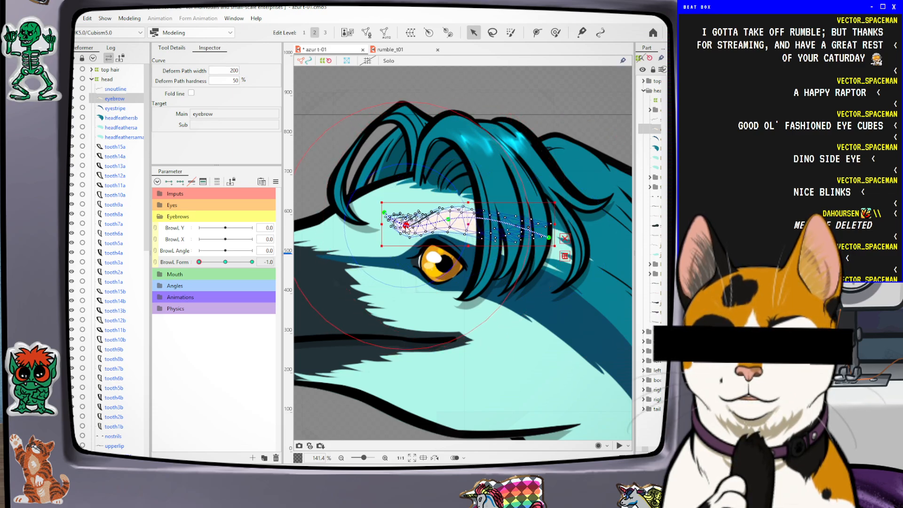
drag(406, 225, 387, 213)
Nudge the mesh points around the eyebrow's front tip with the deform brush at BrowL Form -1.0
scroll(401, 214, up, 2)
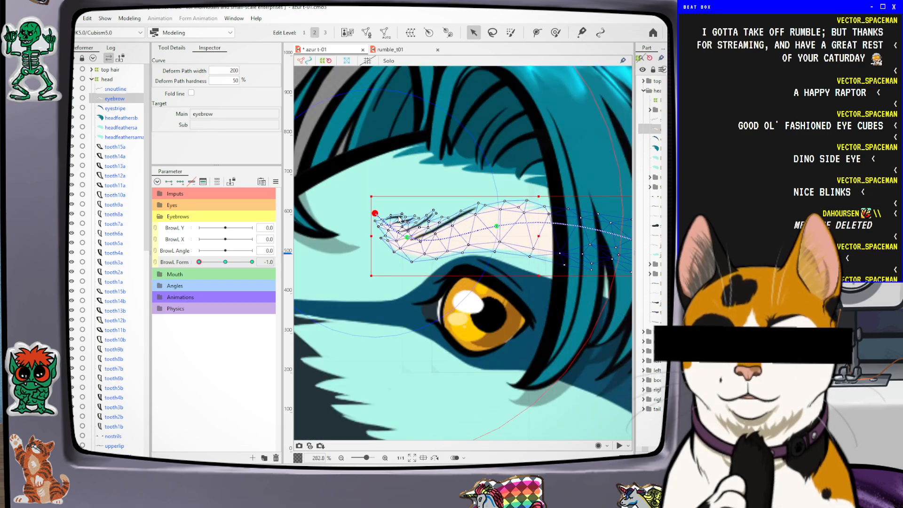
click(556, 33)
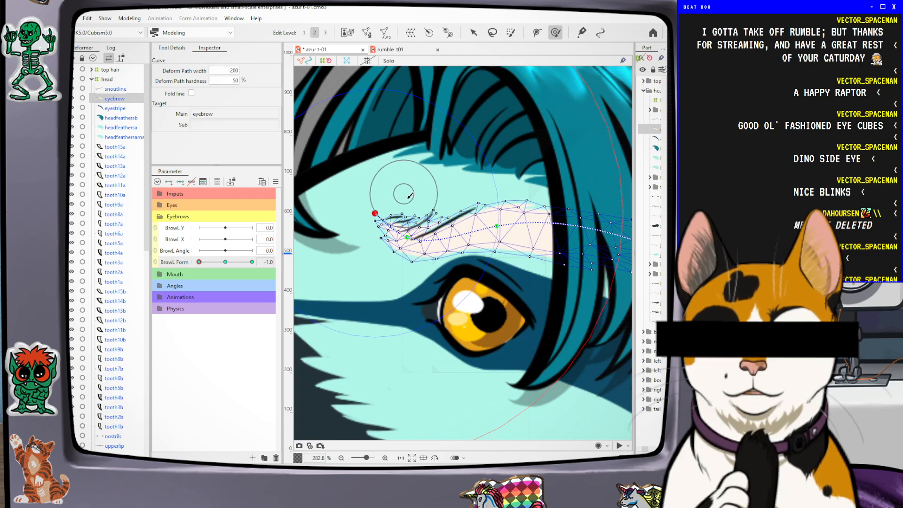
drag(383, 242, 392, 254)
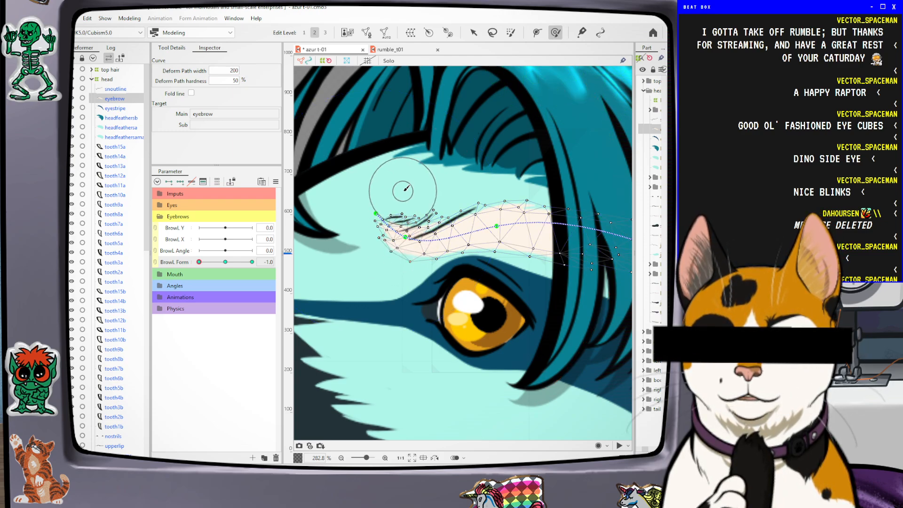
mouse_move(394, 197)
mouse_down()
mouse_move(361, 237)
mouse_move(402, 189)
mouse_up()
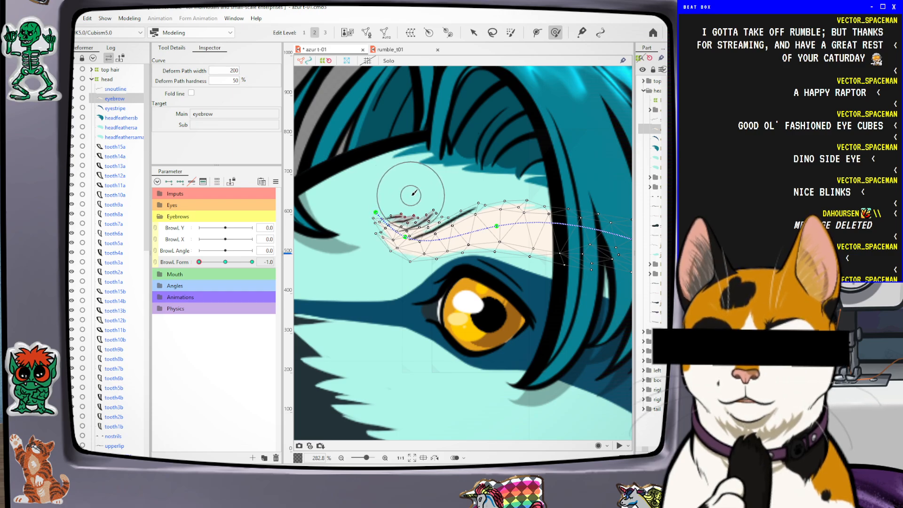
Reposition individual mesh vertices around the short hair strokes at the eyebrow's front tip, and undo the last unwanted move
scroll(404, 234, up, 2)
scroll(404, 233, up, 2)
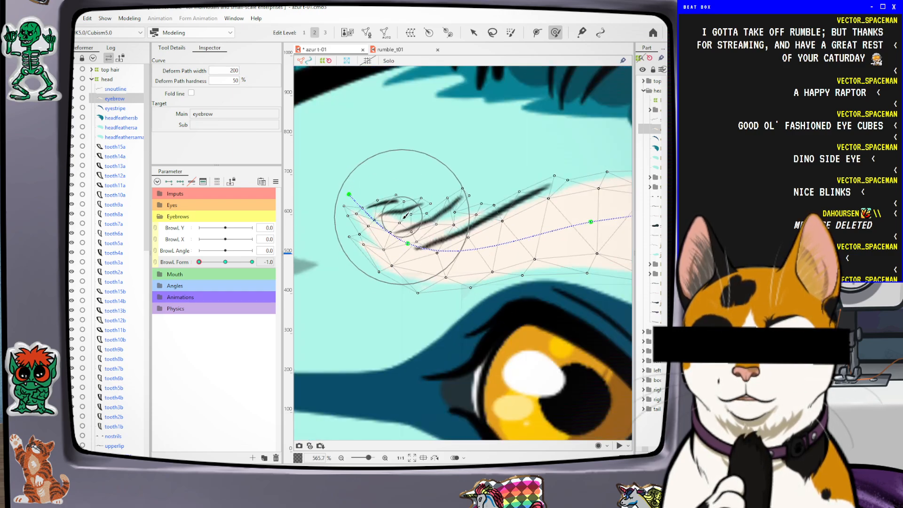
key(v)
drag(399, 213, 419, 215)
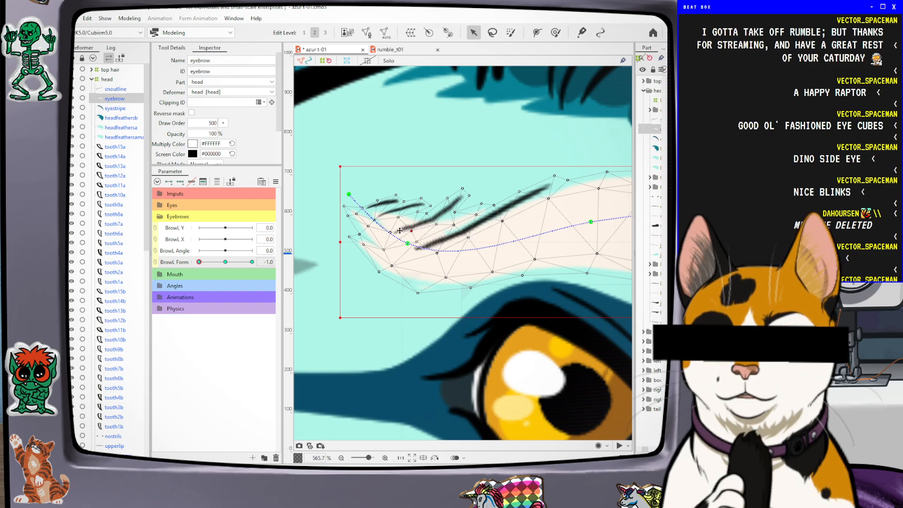
click(391, 232)
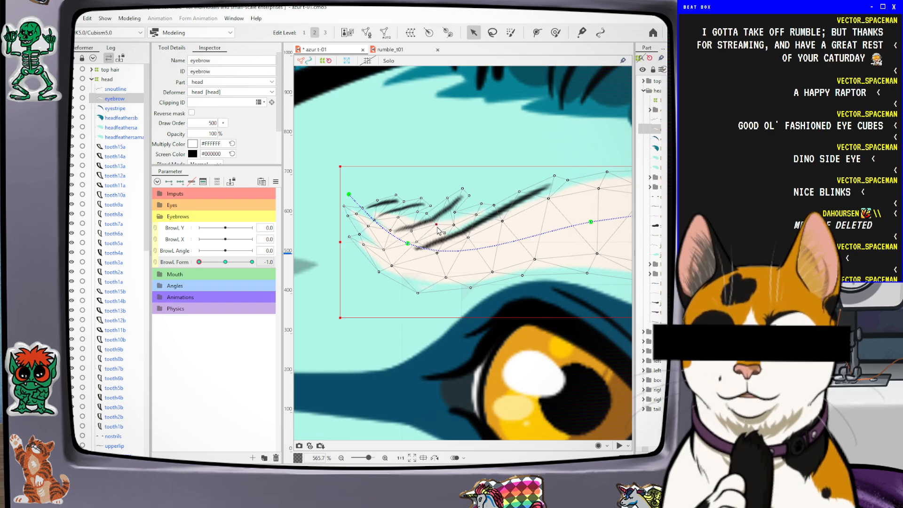
click(459, 214)
mouse_move(459, 214)
mouse_down()
mouse_move(448, 201)
mouse_move(428, 216)
mouse_up()
mouse_move(463, 188)
mouse_down()
mouse_move(455, 228)
mouse_move(476, 217)
mouse_move(484, 252)
mouse_up()
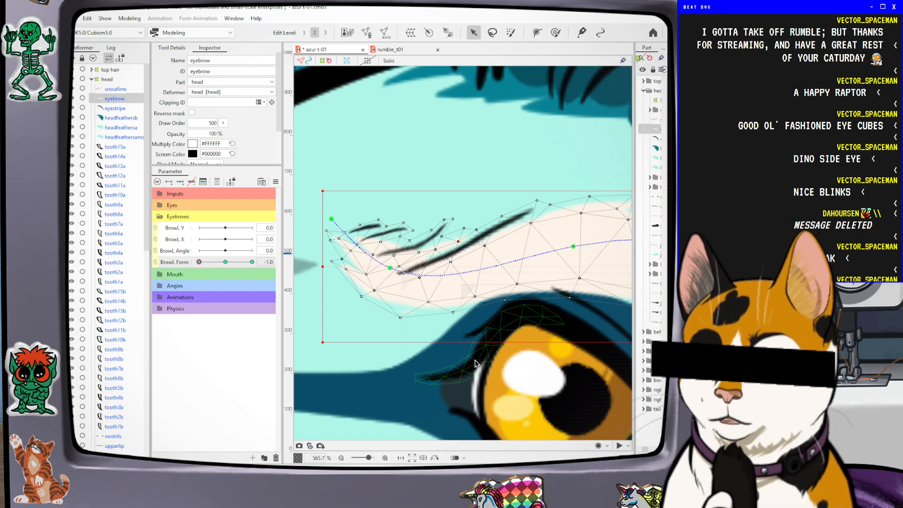
key(ctrl+z)
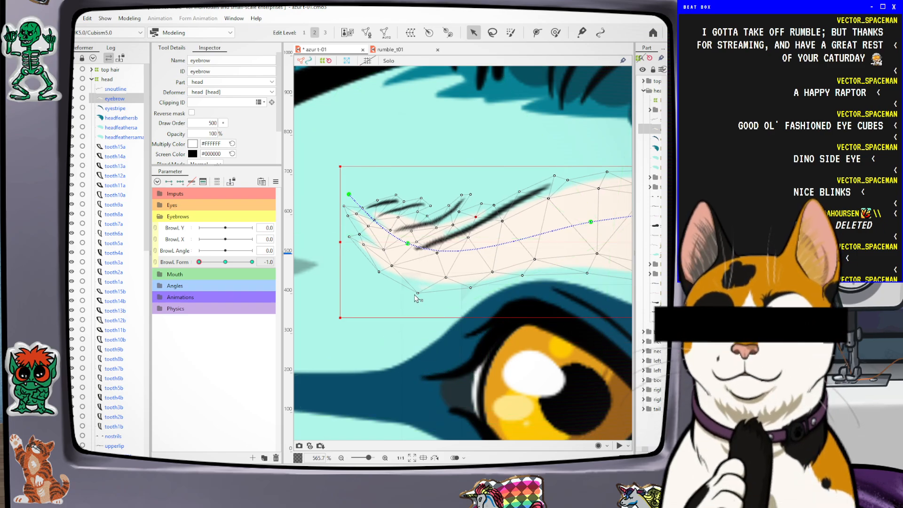
click(418, 292)
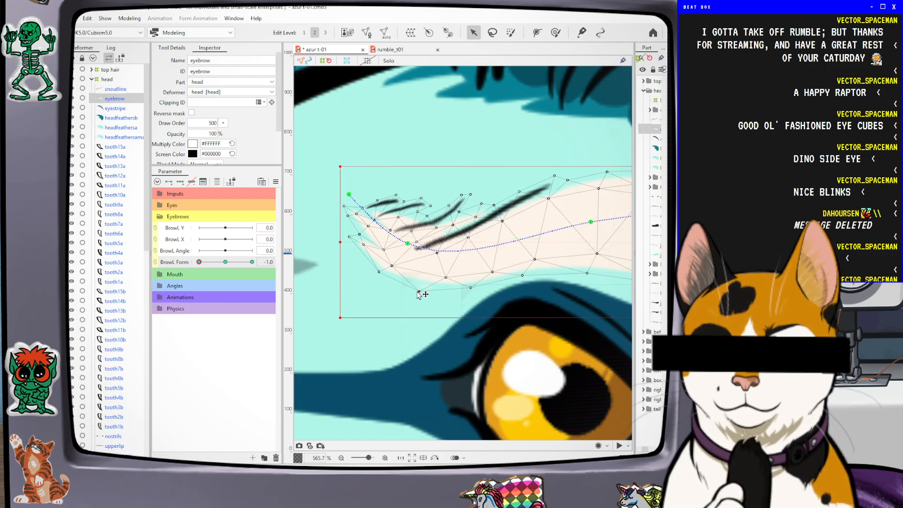
Lower the rear end of the eyebrow's deform path slightly, and preview BrowL Form at -1.0 with the selection display hidden
scroll(468, 229, down, 2)
scroll(481, 236, down, 3)
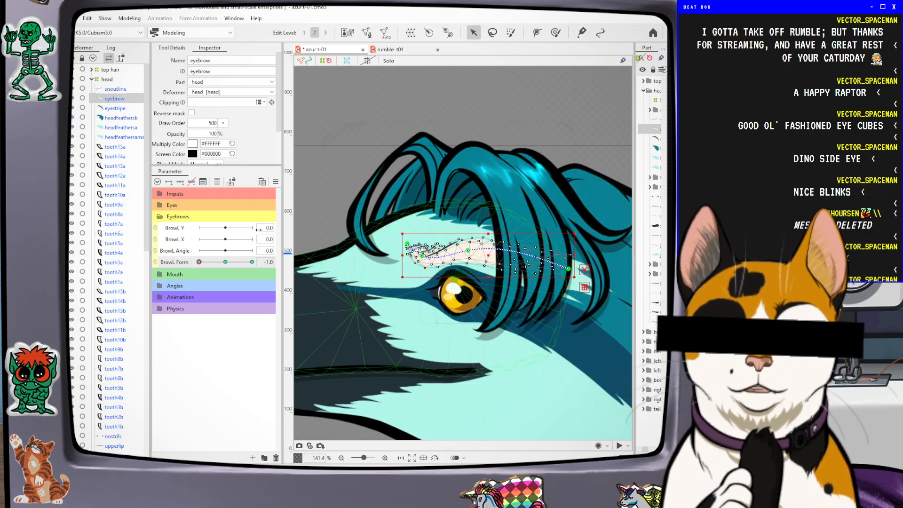
mouse_move(200, 262)
mouse_down()
mouse_move(207, 263)
mouse_move(198, 268)
mouse_up()
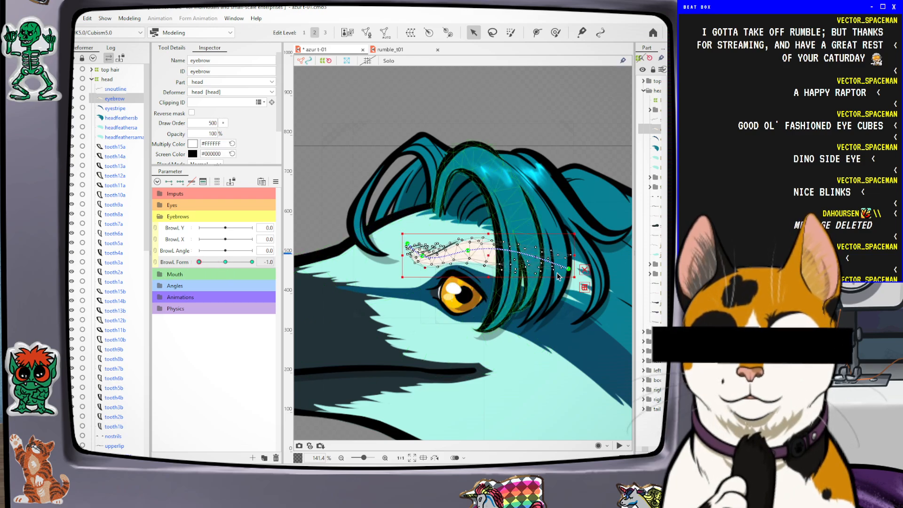
drag(569, 269, 570, 284)
mouse_move(199, 263)
mouse_down()
mouse_move(220, 264)
mouse_move(199, 266)
mouse_up()
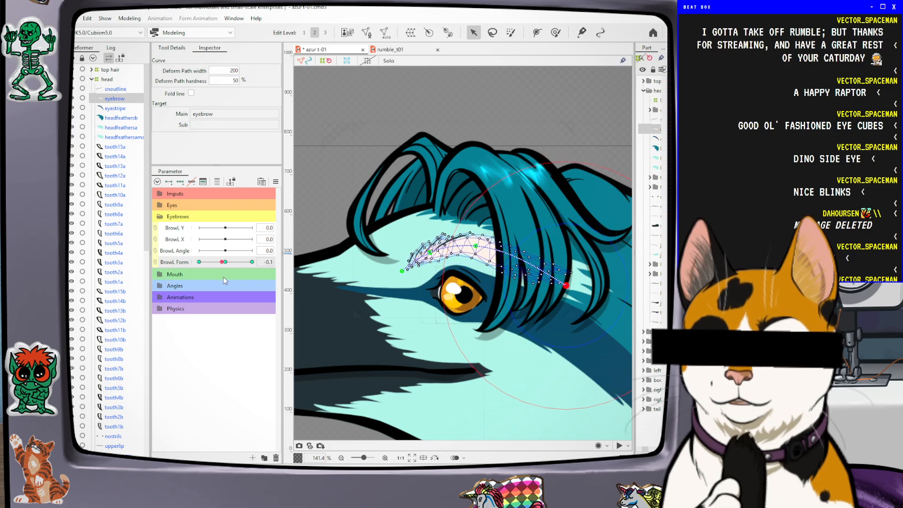
key(ctrl+h)
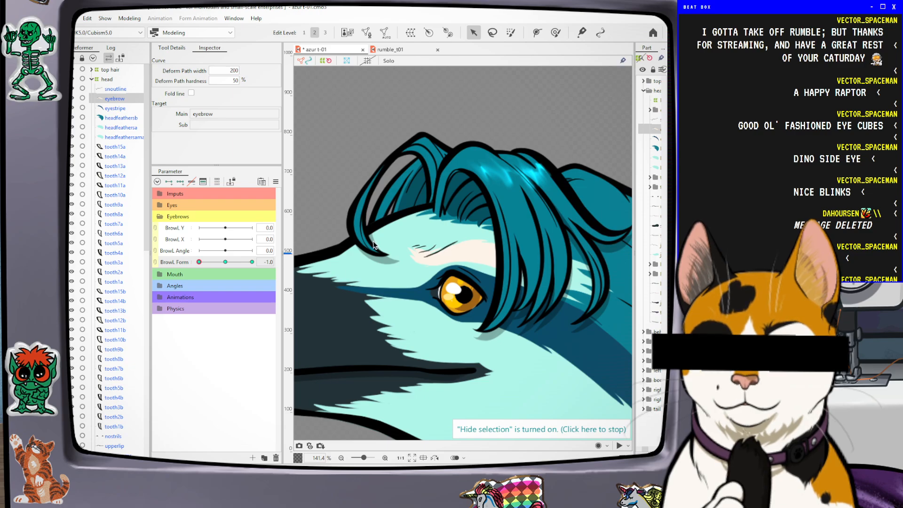
Adjust the mesh vertices around the second and third short hair strokes at the eyebrow's front to smooth their curves
scroll(373, 244, up, 2)
scroll(491, 276, up, 2)
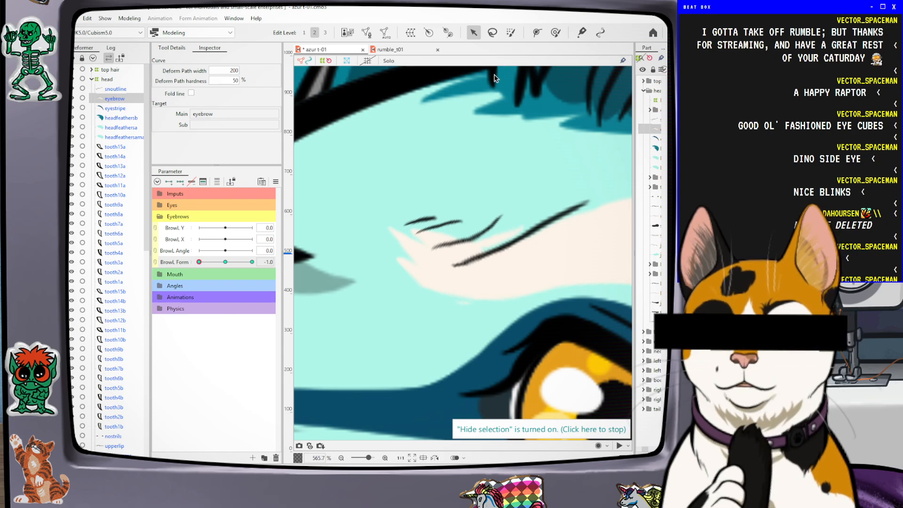
click(493, 245)
scroll(463, 245, up, 1)
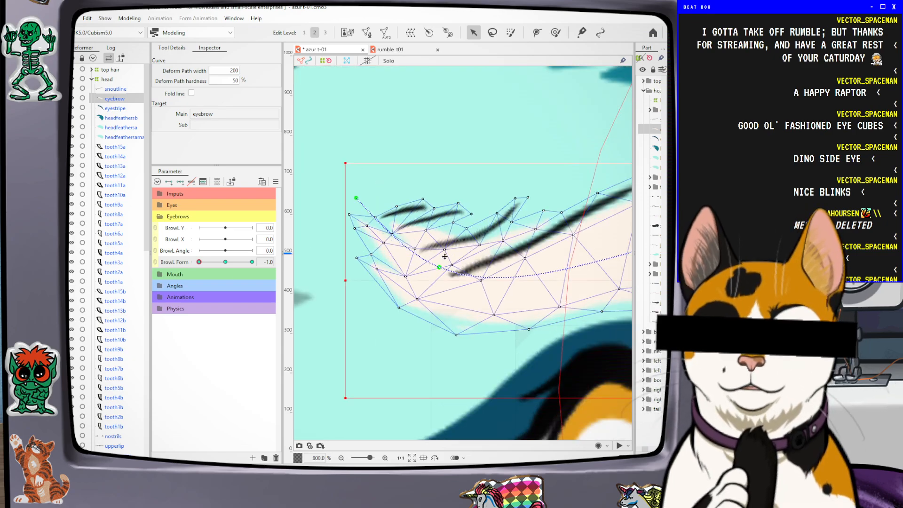
scroll(445, 252, up, 1)
drag(446, 249, 442, 261)
drag(477, 220, 492, 249)
drag(402, 248, 403, 255)
mouse_move(419, 226)
mouse_down()
mouse_move(425, 236)
mouse_move(417, 235)
mouse_up()
drag(456, 211, 487, 190)
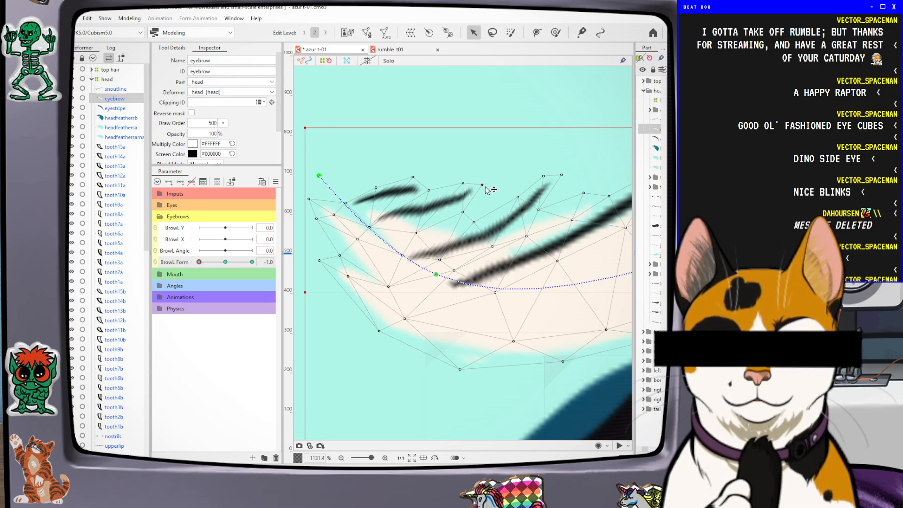
Move the vertices around the two uppermost short hair strokes so both lie flatter at the eyebrow's front
drag(429, 190, 409, 182)
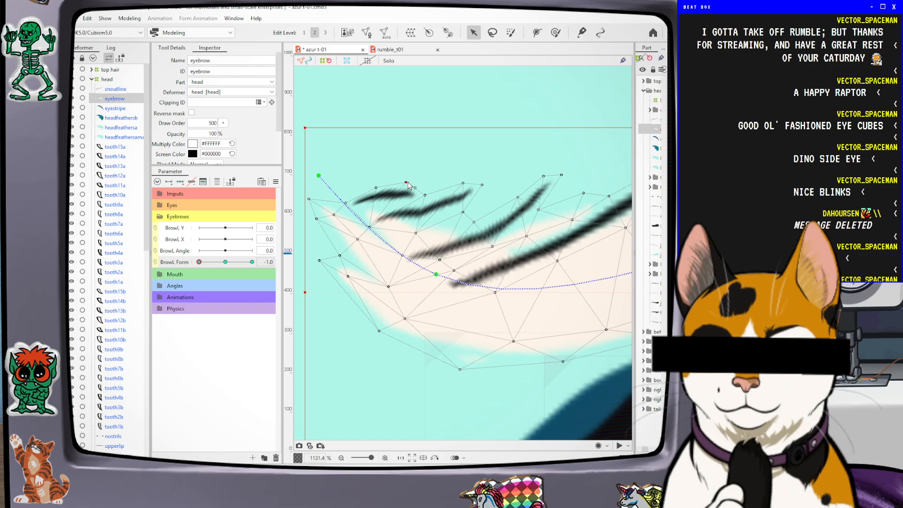
mouse_move(370, 228)
mouse_down()
mouse_move(384, 223)
mouse_move(375, 238)
mouse_move(418, 238)
mouse_move(418, 229)
mouse_up()
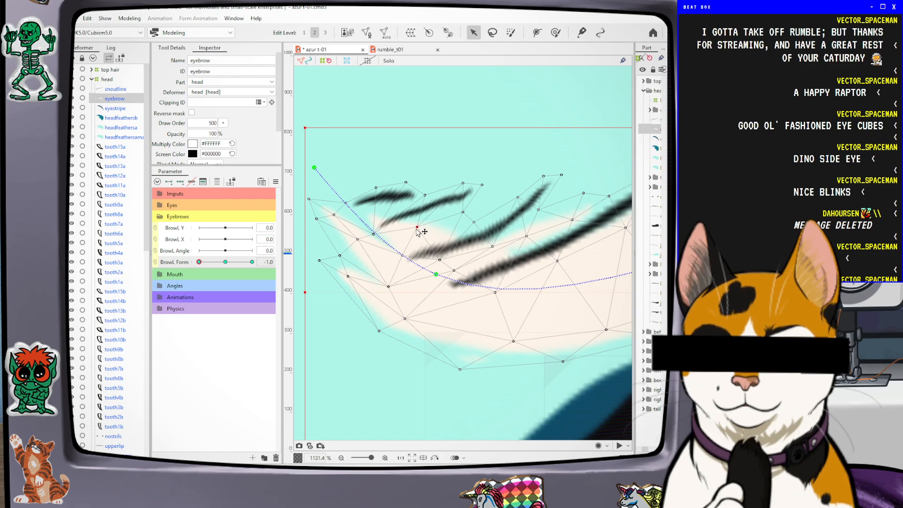
click(425, 195)
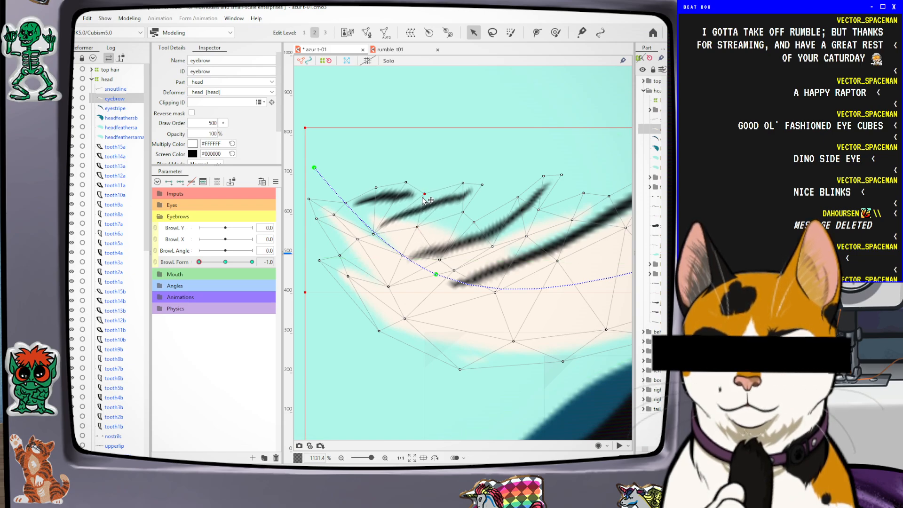
drag(406, 184, 346, 207)
drag(484, 185, 484, 198)
scroll(430, 208, down, 8)
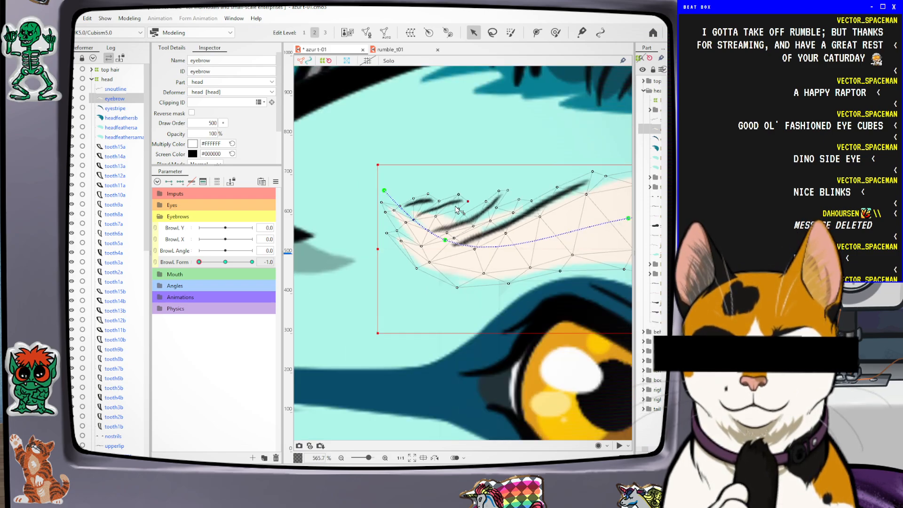
scroll(505, 229, up, 3)
scroll(502, 239, down, 1)
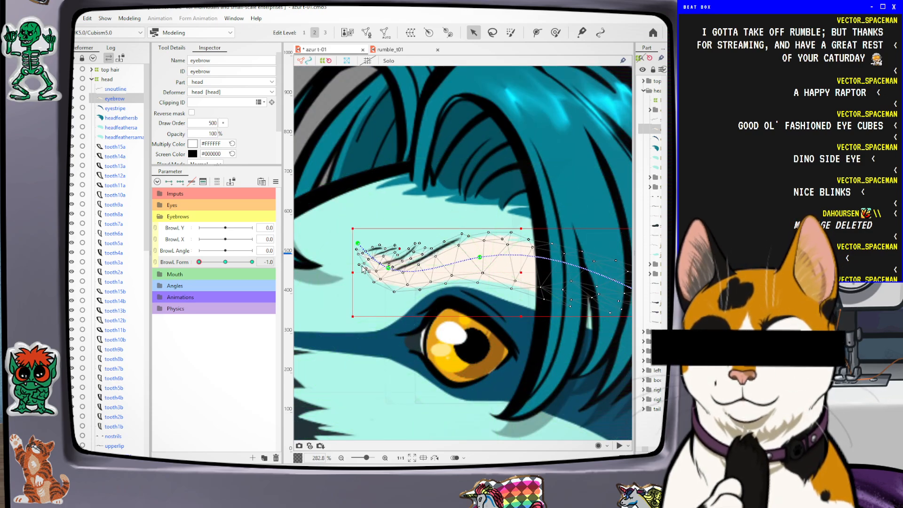
Fine-tune the tips of the two uppermost hair strokes, pulling the first stroke's end vertices down and inward
scroll(361, 266, up, 3)
drag(424, 242, 461, 222)
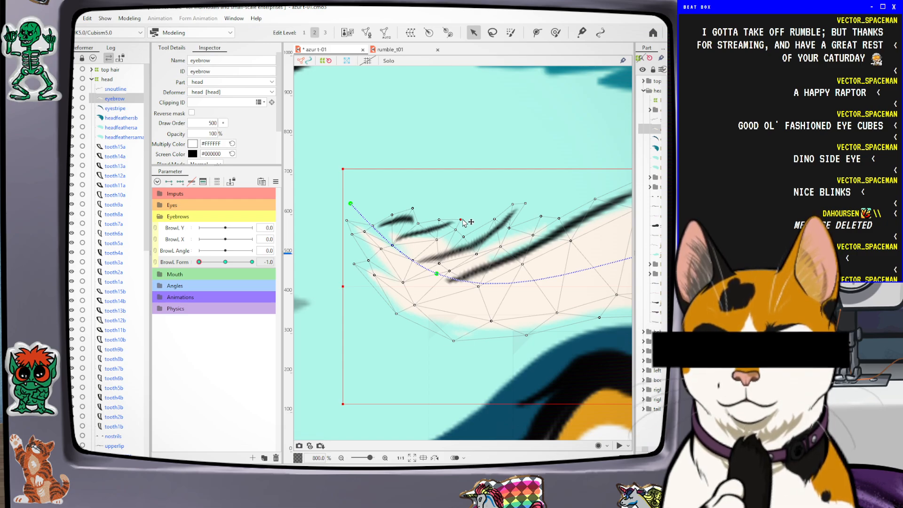
mouse_move(413, 209)
mouse_down()
mouse_move(385, 228)
mouse_move(397, 223)
mouse_up()
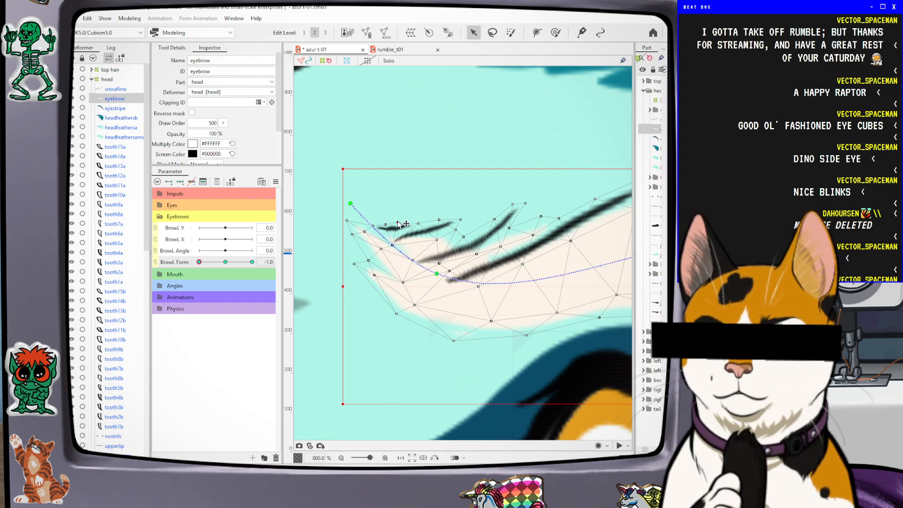
scroll(397, 228, down, 1)
scroll(381, 199, up, 2)
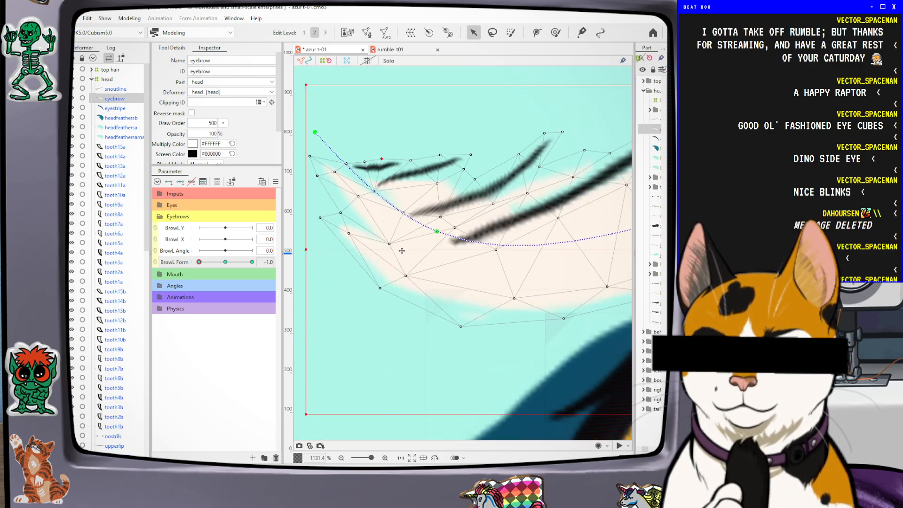
scroll(381, 199, up, 1)
drag(374, 189, 378, 178)
scroll(378, 181, down, 7)
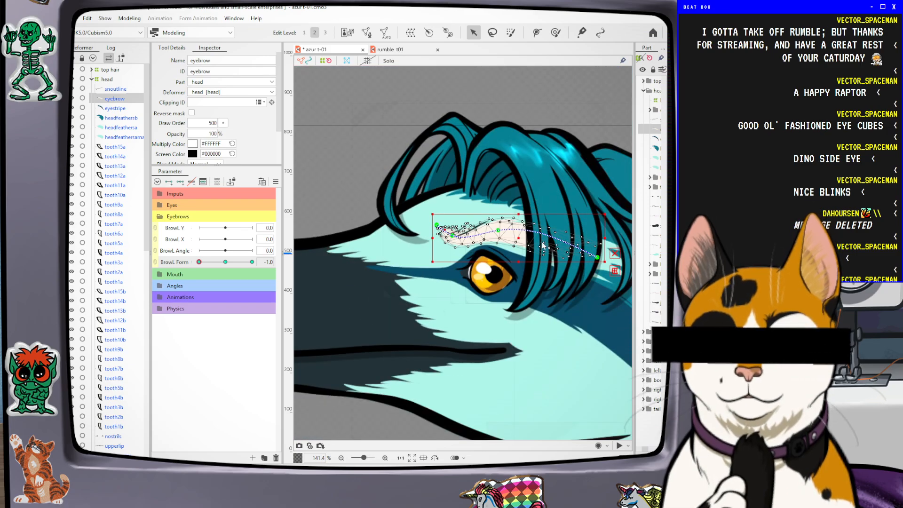
Hide the selection display and sweep BrowL Form from -1.0 to 1.0 to check the eyebrow's deformation
key(ctrl+h)
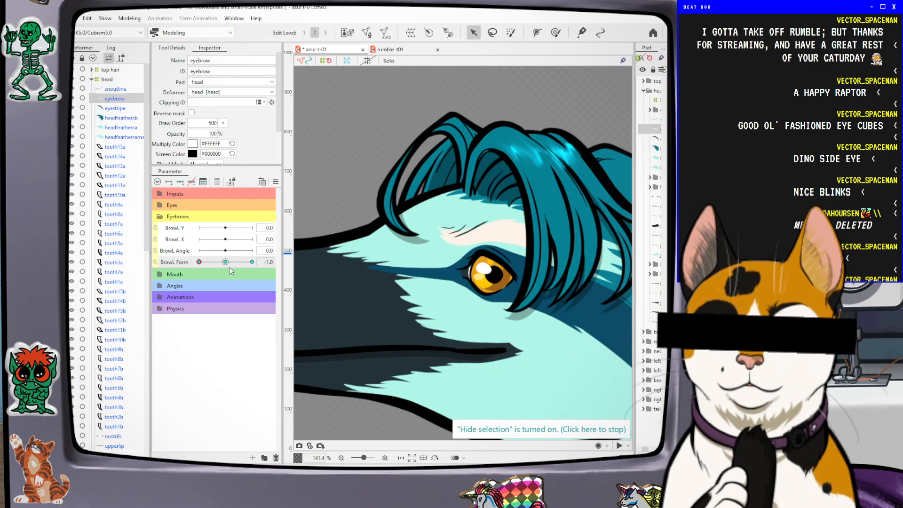
click(198, 262)
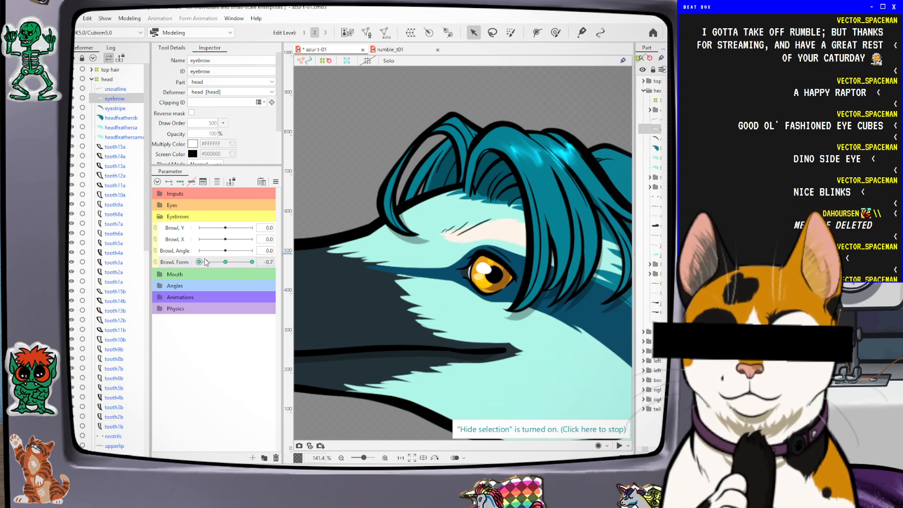
drag(199, 262, 179, 253)
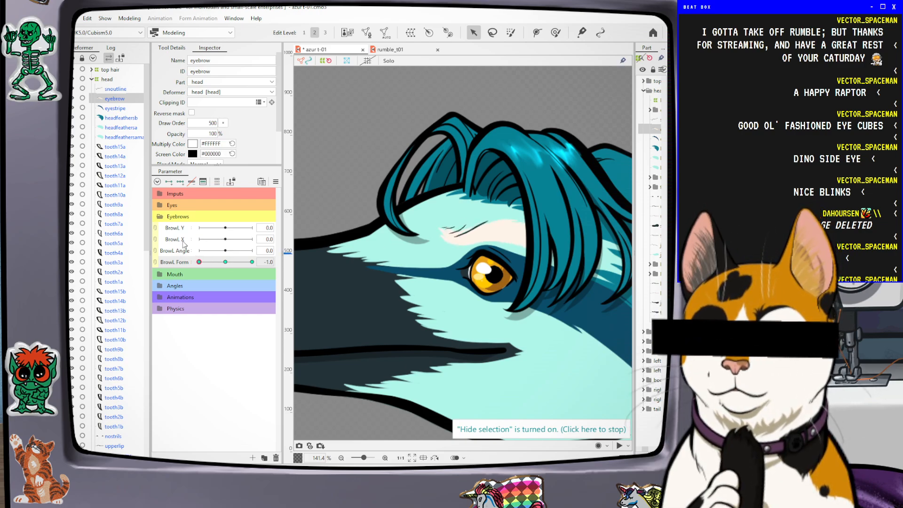
click(225, 263)
drag(226, 267, 498, 221)
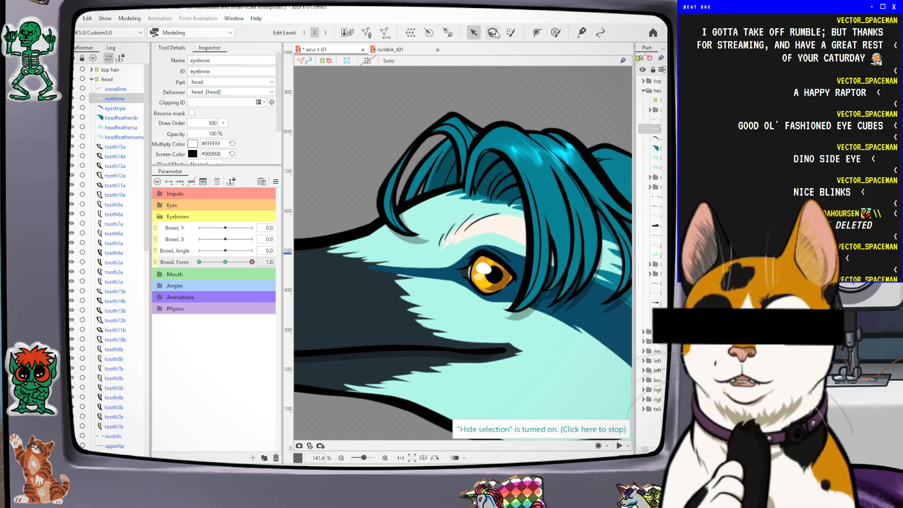
At BrowL Form 1.0, raise the eyebrow's front bend and arch with the deform path points to make it more curved
click(497, 249)
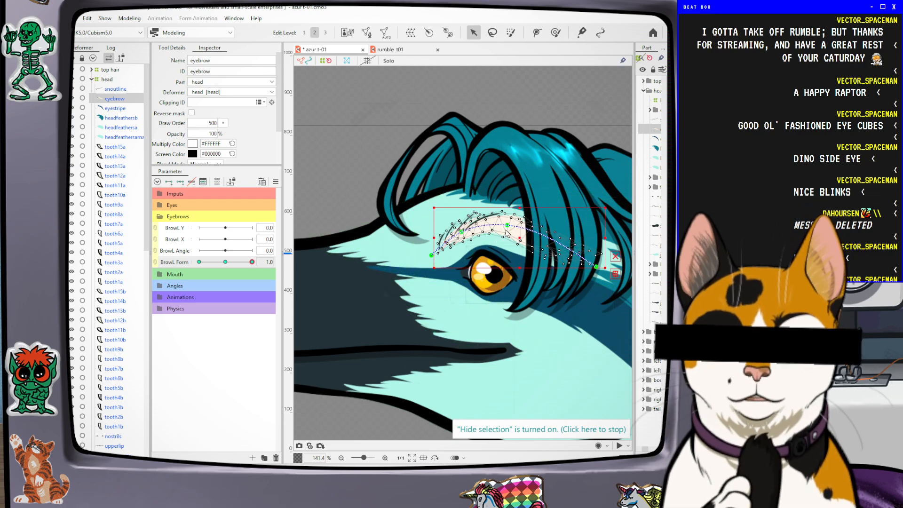
drag(507, 225, 460, 227)
click(431, 254)
drag(432, 254, 453, 227)
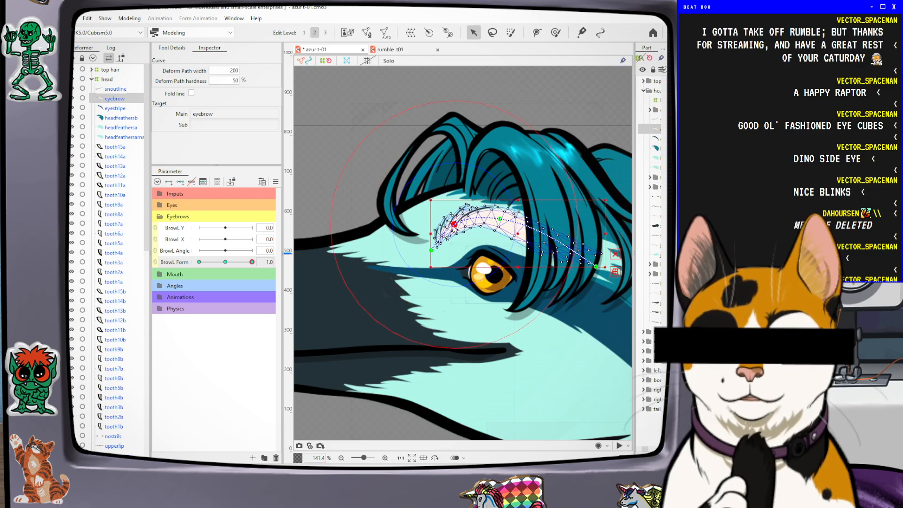
click(499, 219)
drag(499, 220, 499, 221)
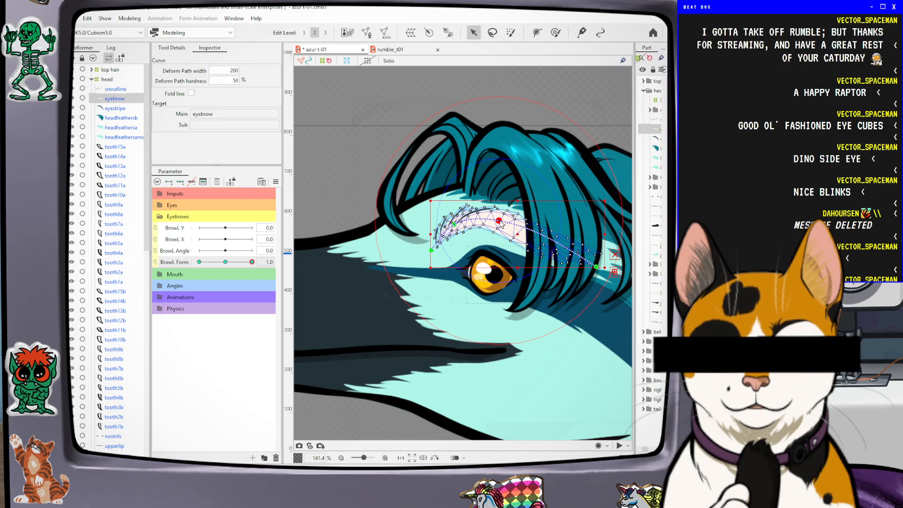
Sweep BrowL Form with the selection hidden to check the arched shape, and return the parameter to 0.0
click(251, 262)
drag(251, 263, 253, 263)
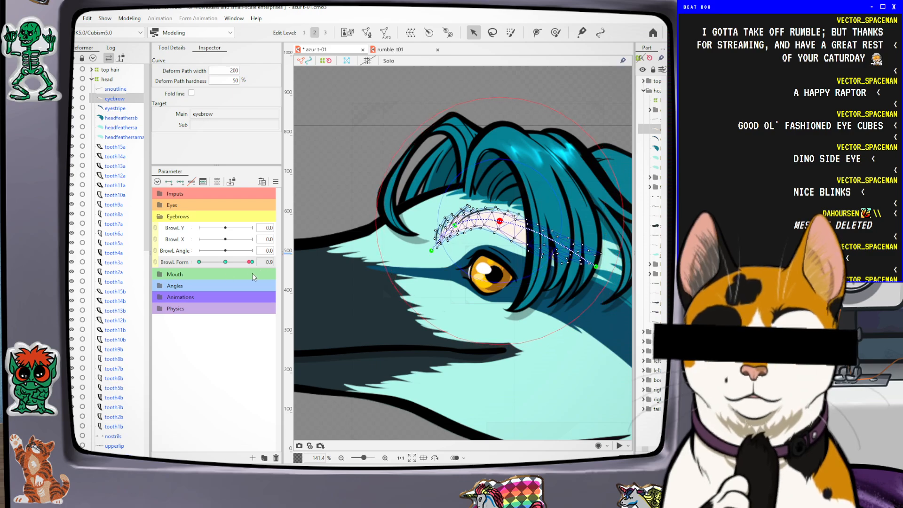
mouse_move(252, 263)
mouse_down()
mouse_move(213, 268)
mouse_move(306, 266)
mouse_move(258, 282)
mouse_move(181, 279)
mouse_move(298, 284)
mouse_move(162, 278)
mouse_move(315, 273)
mouse_move(224, 278)
mouse_move(225, 262)
mouse_up()
key(ctrl+h)
key(ctrl+t)
drag(547, 300, 487, 292)
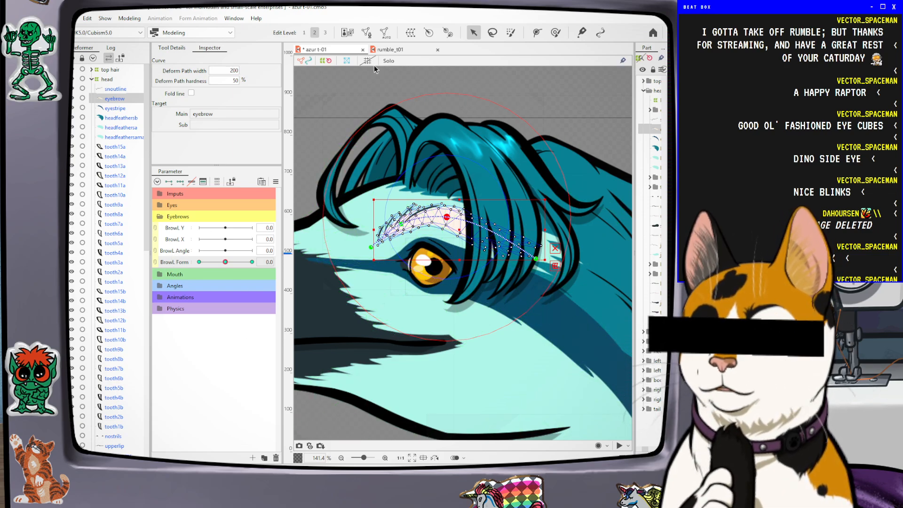
In rumble_t01, test BrowR Y and BrowL Form to review how the reference eyebrows move, and return to azur t-01
click(397, 50)
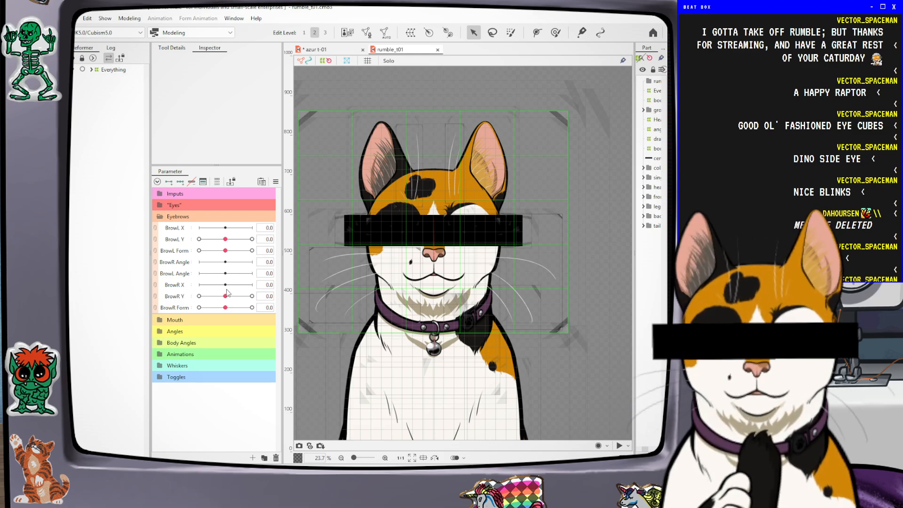
drag(227, 298, 199, 296)
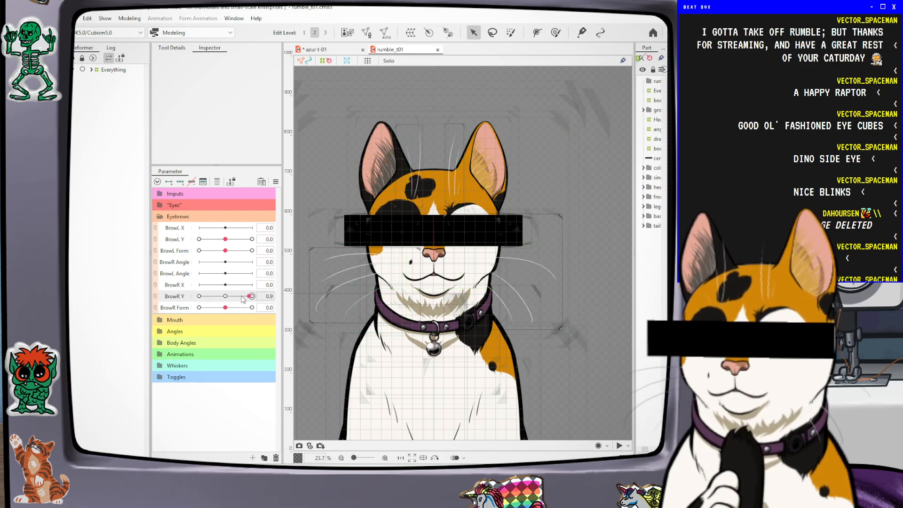
click(226, 297)
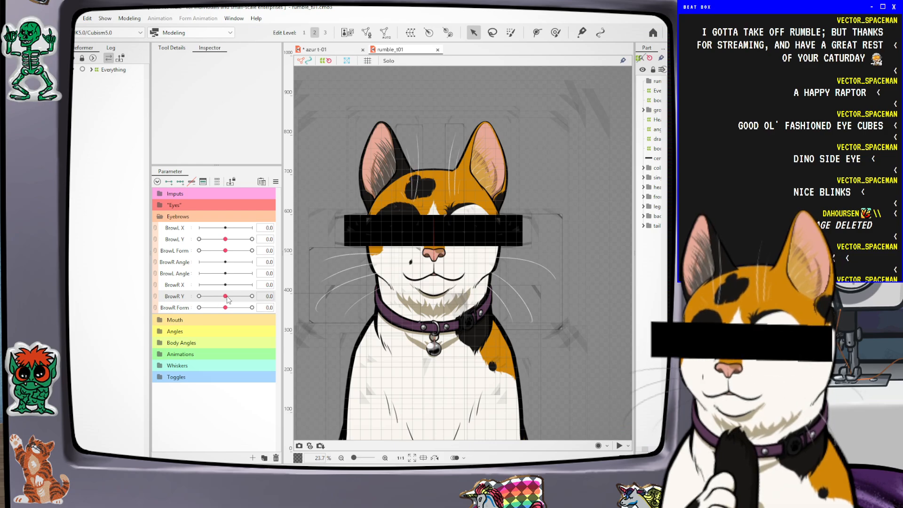
drag(227, 251, 347, 260)
click(225, 252)
click(226, 240)
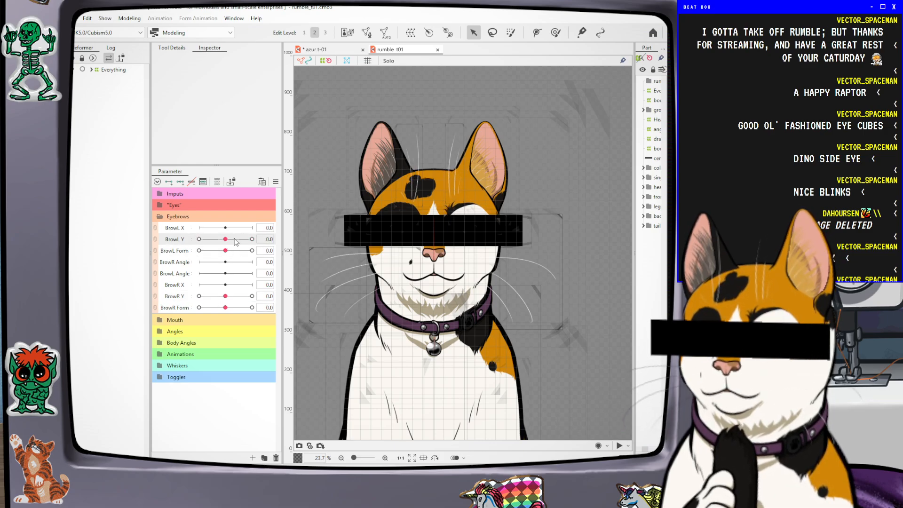
click(332, 49)
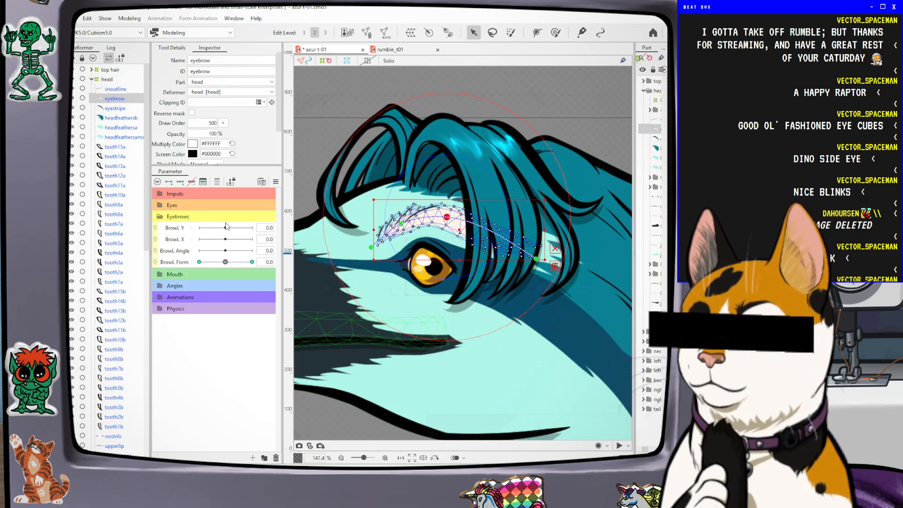
Nudge BrowL X, reset it to 0.0, and recheck which eyebrow parameters are keyed in rumble_t01
click(224, 239)
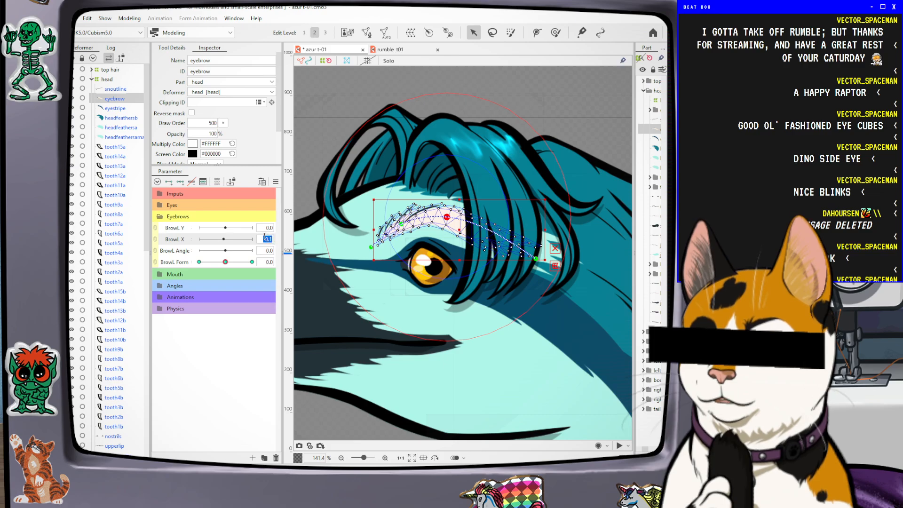
drag(232, 239, 226, 239)
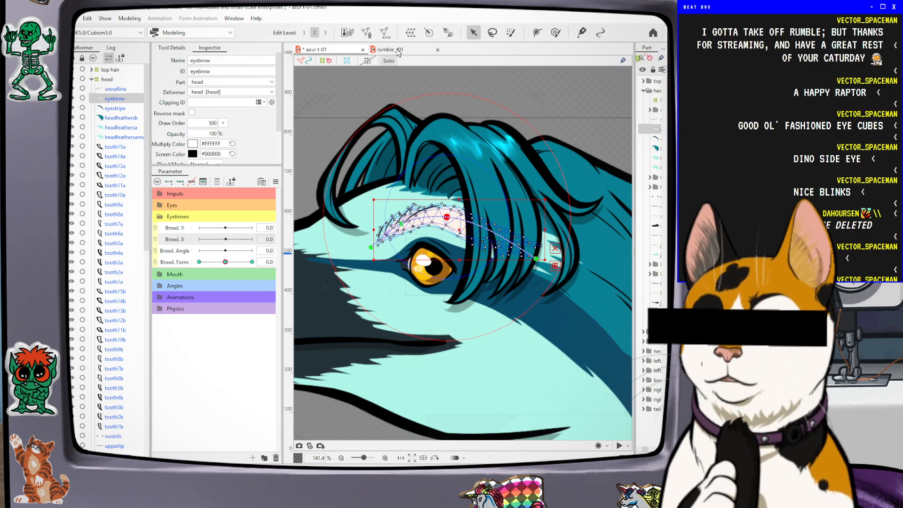
click(372, 49)
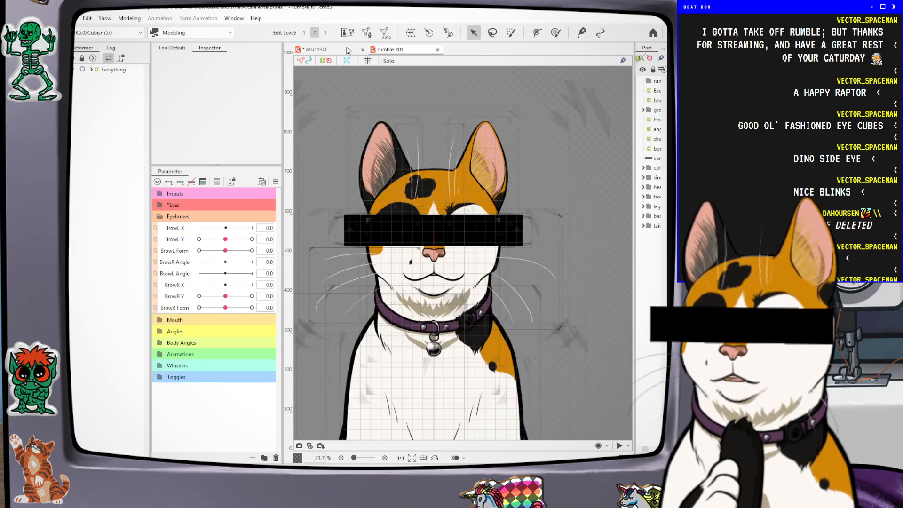
In azur t-01, add three keys to BrowL Y and lower the eyebrow's arch and front at -1.0 with the deform path points
click(348, 50)
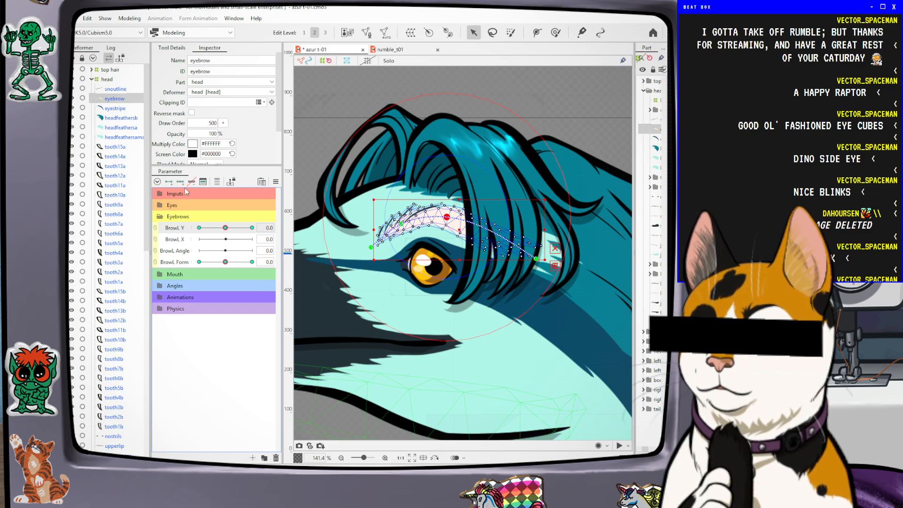
click(225, 228)
drag(227, 230, 126, 229)
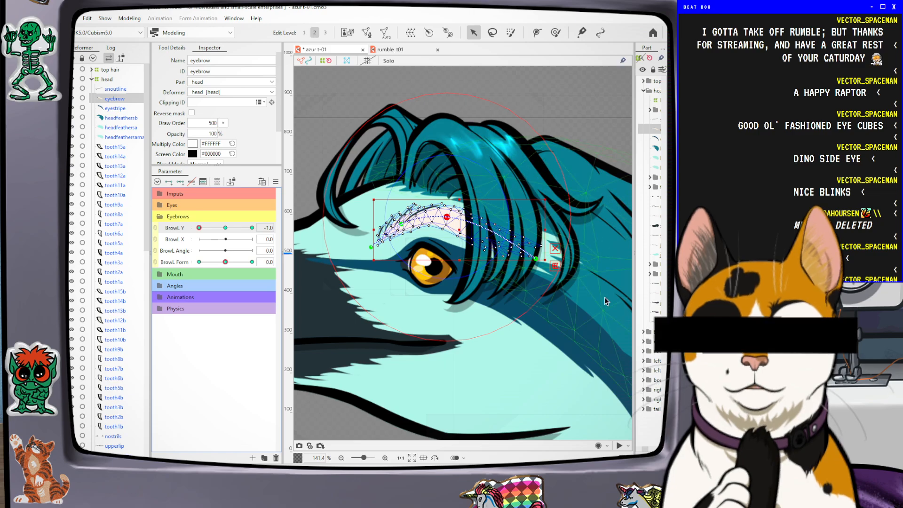
drag(447, 217, 374, 259)
drag(399, 231, 398, 237)
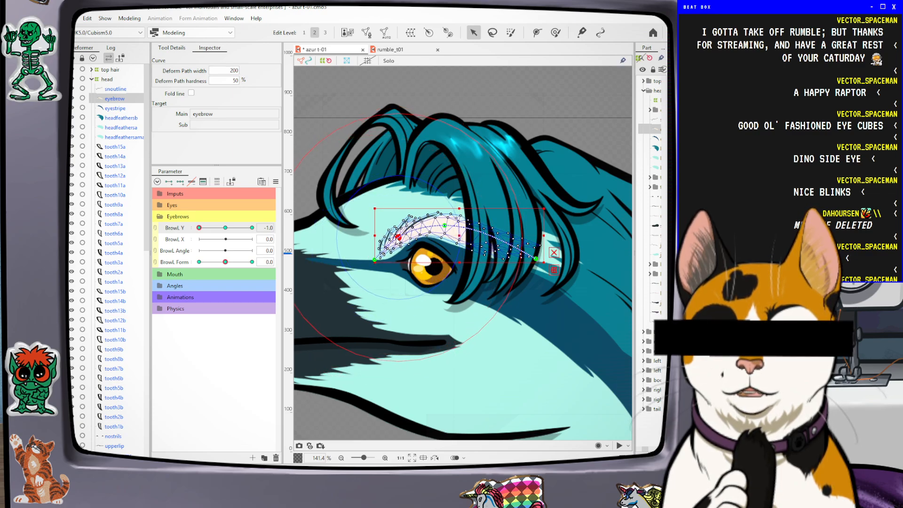
click(444, 226)
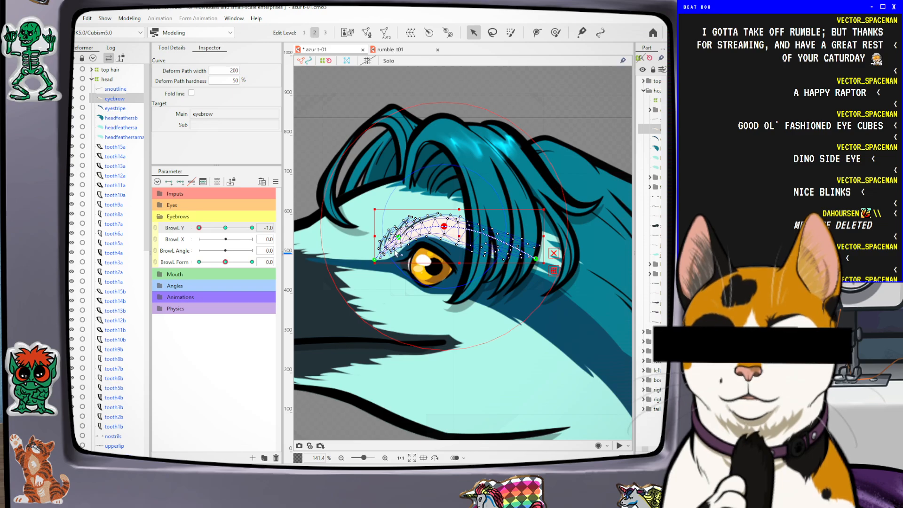
Fine-tune the eyebrow's front and rear end path points at BrowL Y -1.0 and sweep the parameter to check the motion
scroll(378, 254, up, 3)
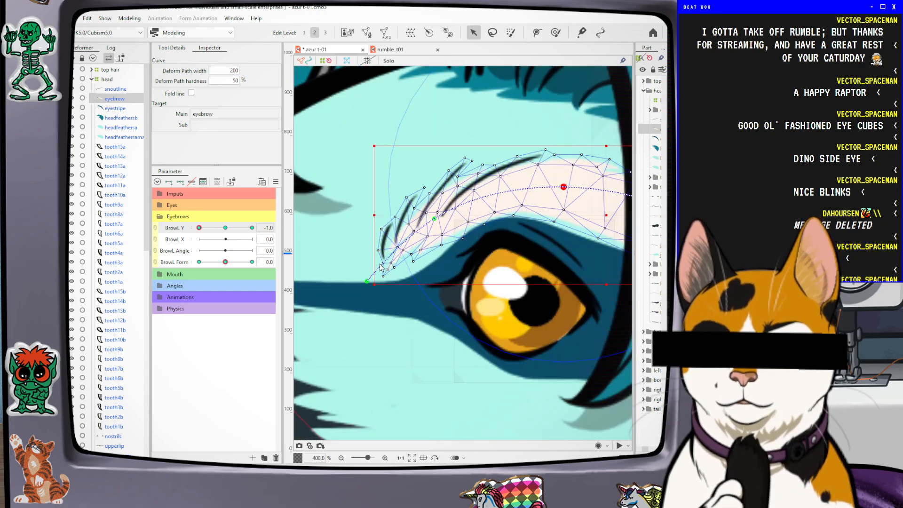
drag(366, 282, 373, 281)
scroll(586, 304, down, 5)
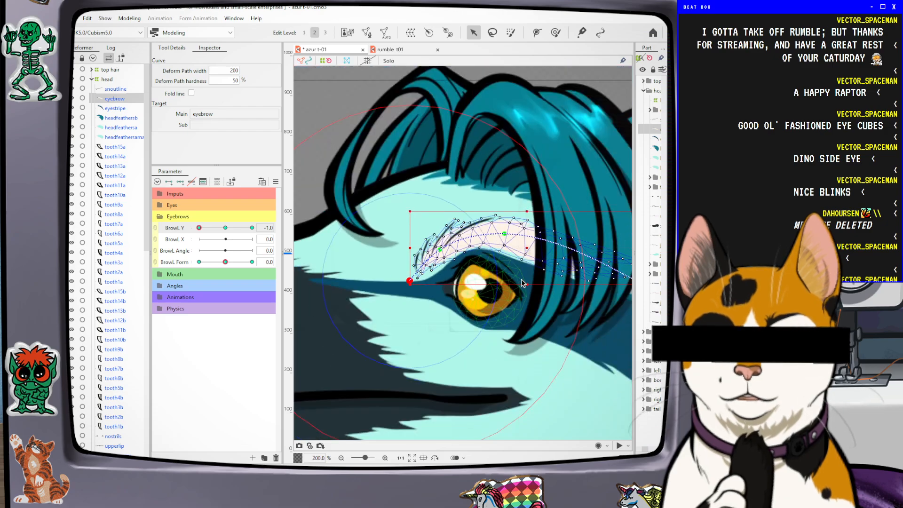
scroll(604, 270, up, 2)
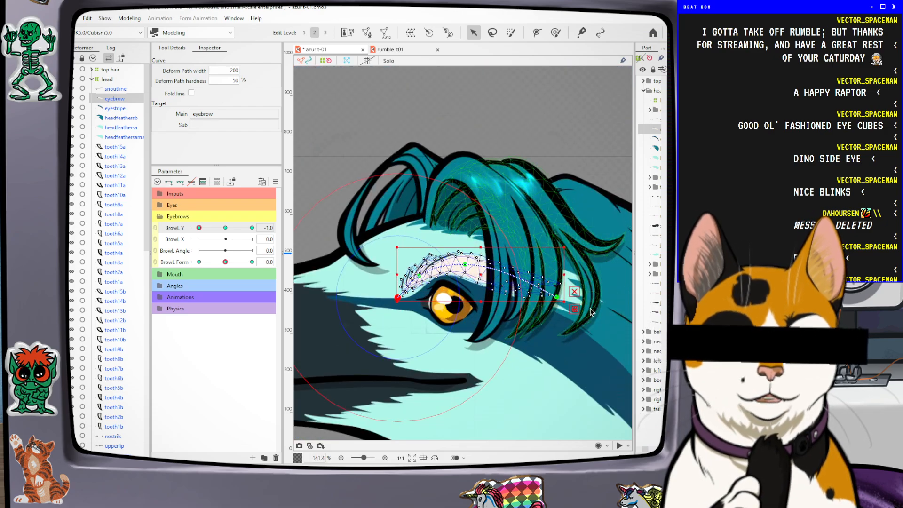
click(556, 296)
drag(556, 296, 557, 294)
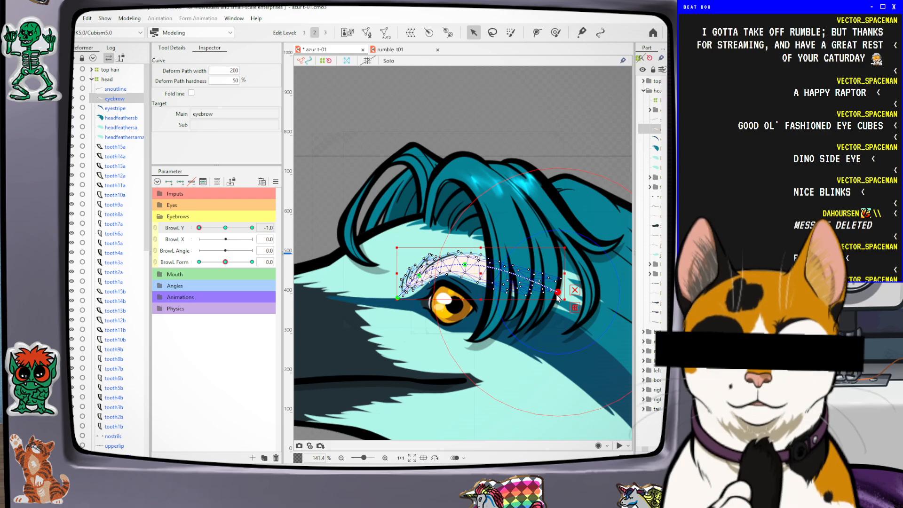
click(205, 229)
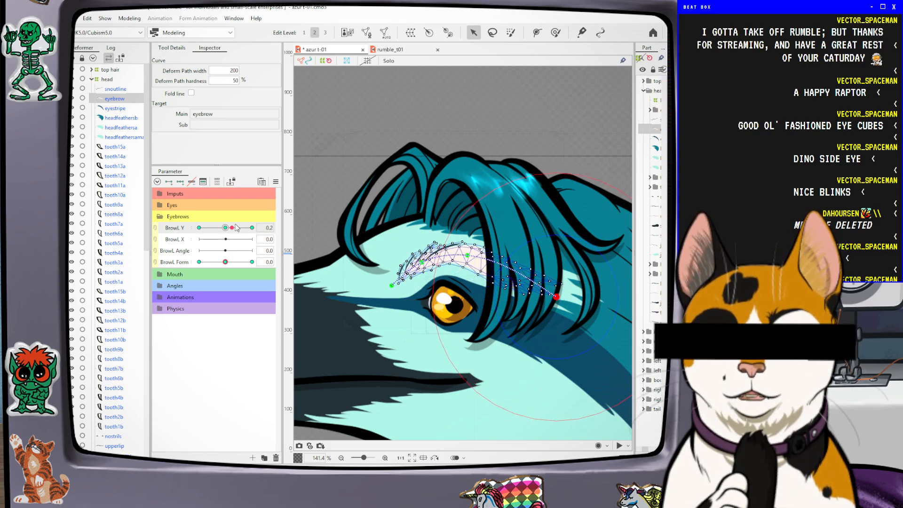
drag(203, 230, 174, 231)
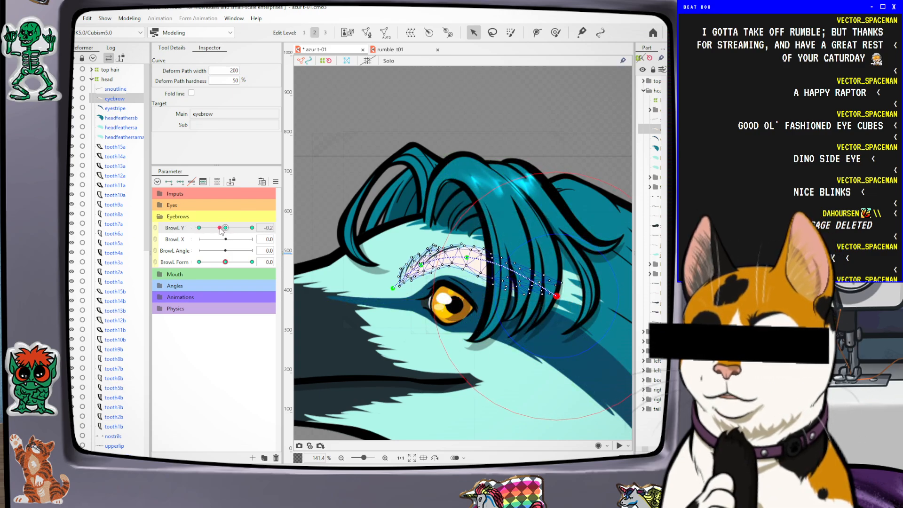
At BrowL Y 1.0, raise the eyebrow's arch and front with the deform path points
click(252, 228)
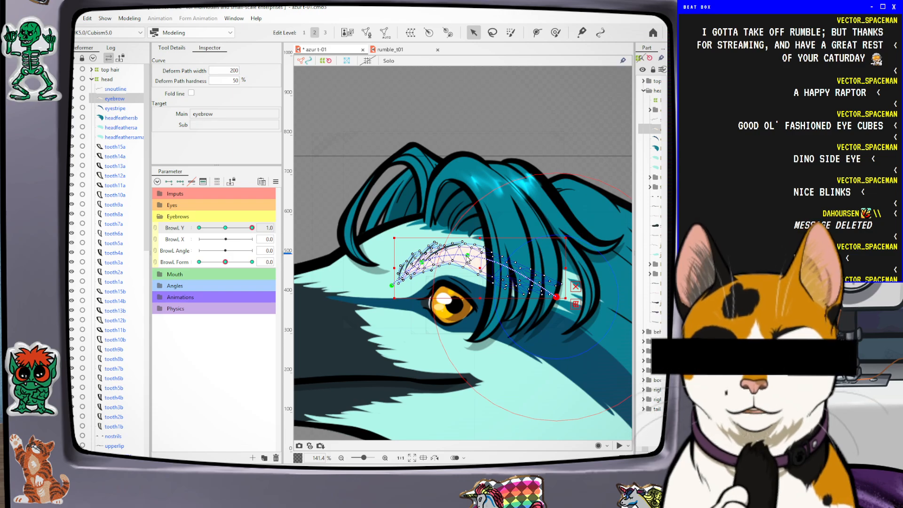
drag(468, 256, 422, 256)
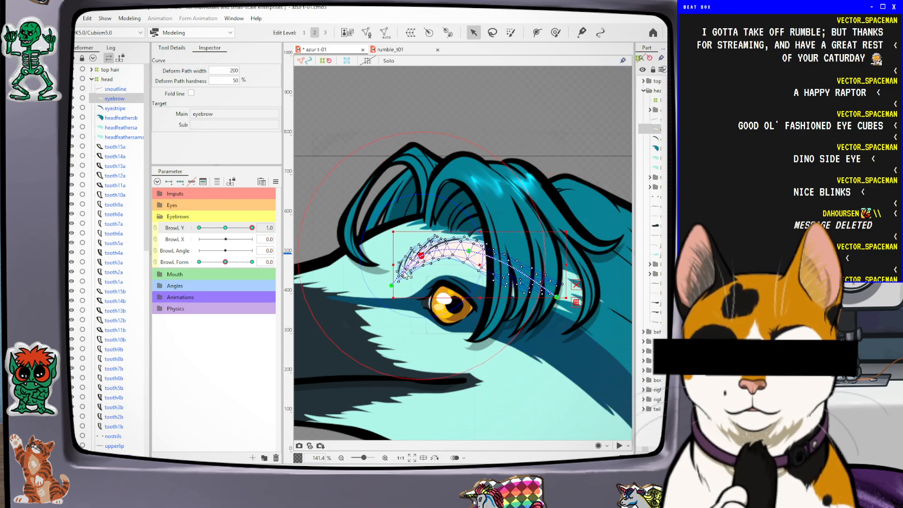
drag(392, 285, 392, 283)
drag(422, 255, 469, 247)
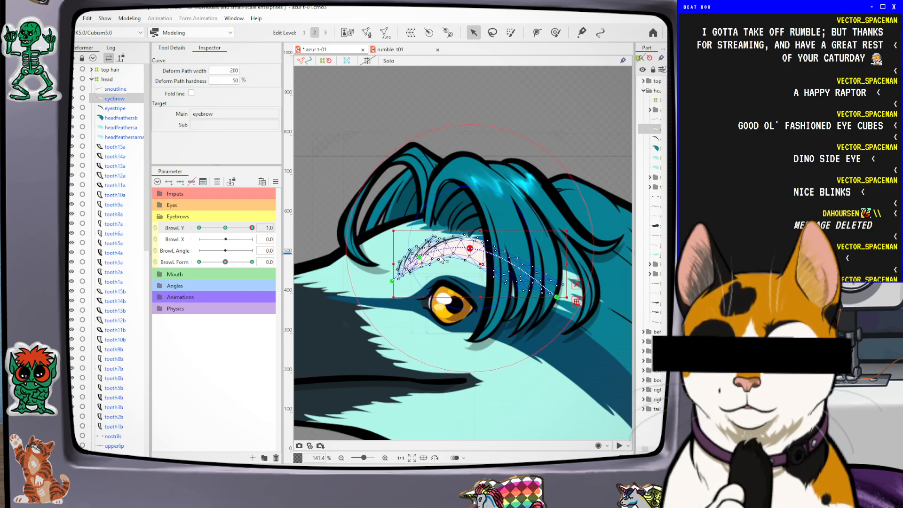
Sweep BrowL Form and BrowL Y in combination to check the eyebrow's shapes, and return both parameters to 0.0
drag(249, 262, 198, 264)
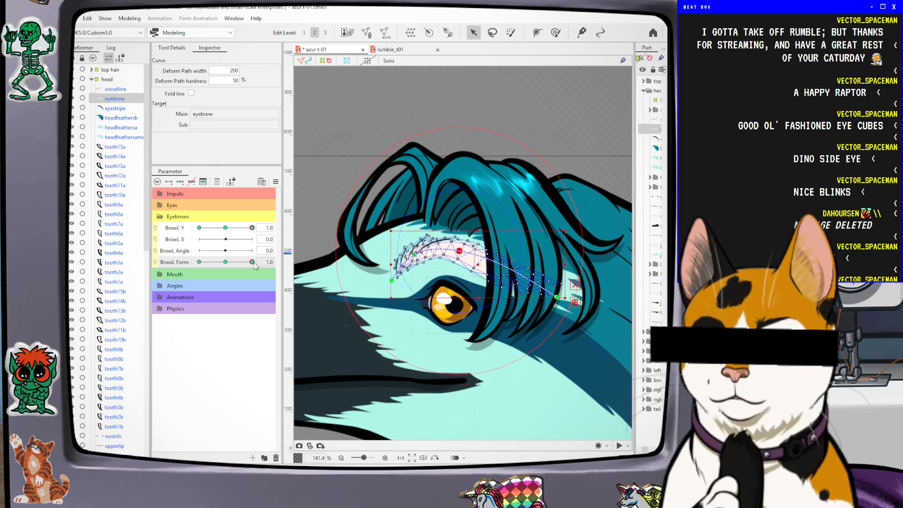
click(226, 262)
mouse_move(252, 228)
mouse_down()
mouse_move(209, 236)
mouse_move(257, 238)
mouse_up()
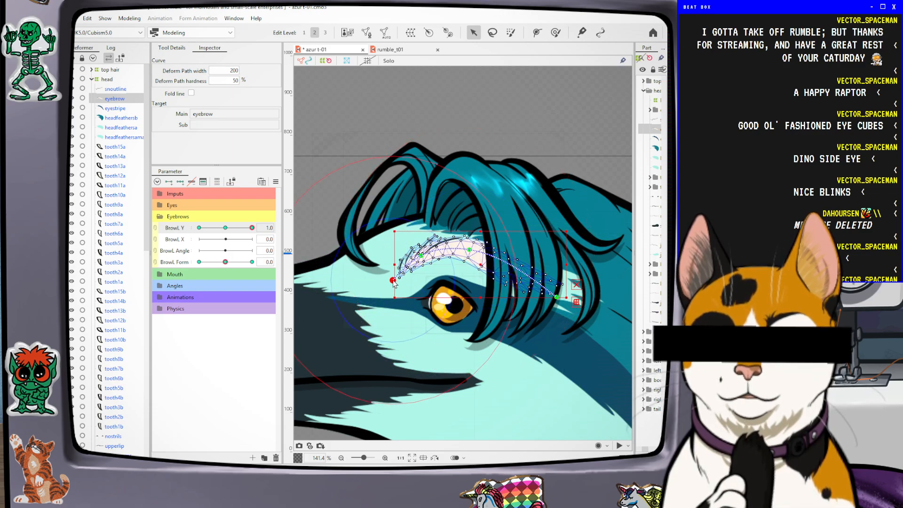
drag(252, 228, 251, 262)
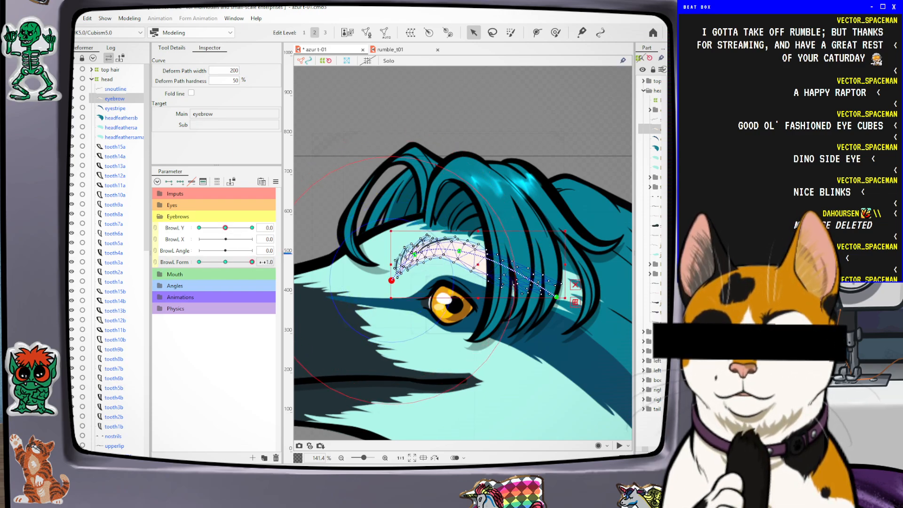
click(225, 262)
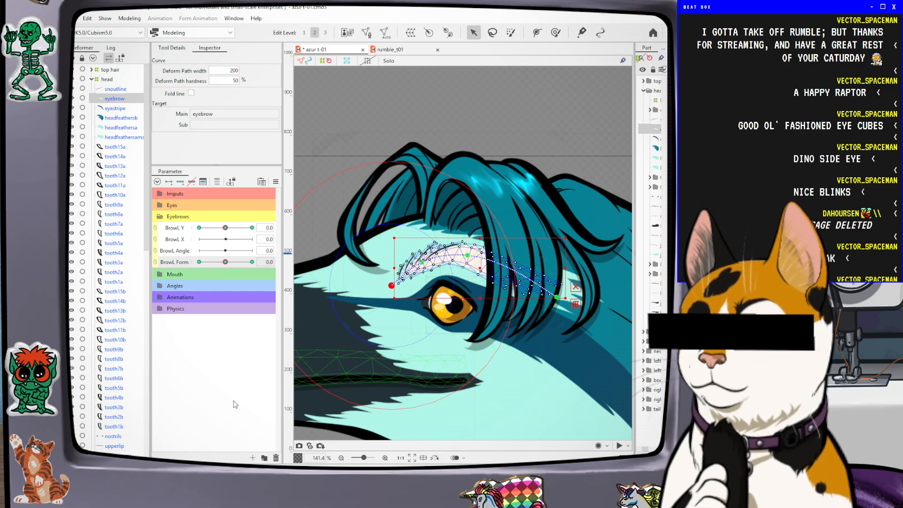
drag(225, 262, 209, 262)
click(225, 263)
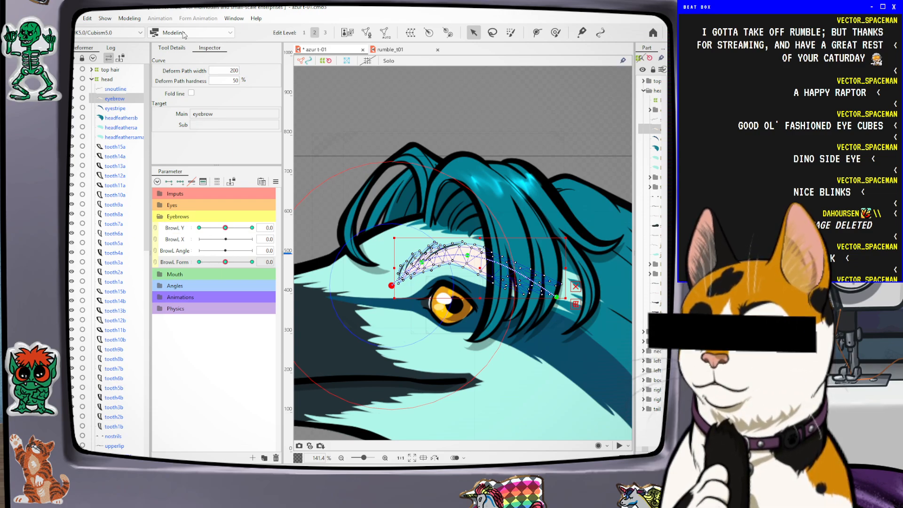
click(410, 52)
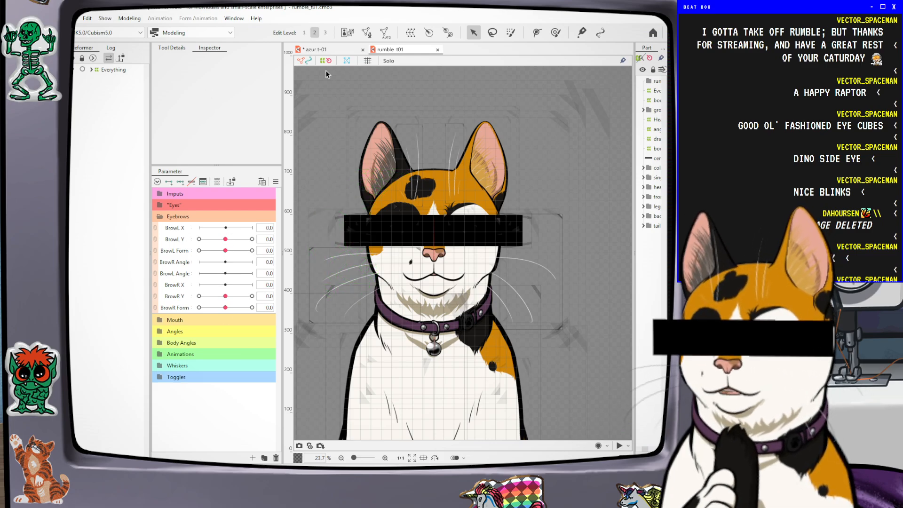
click(347, 50)
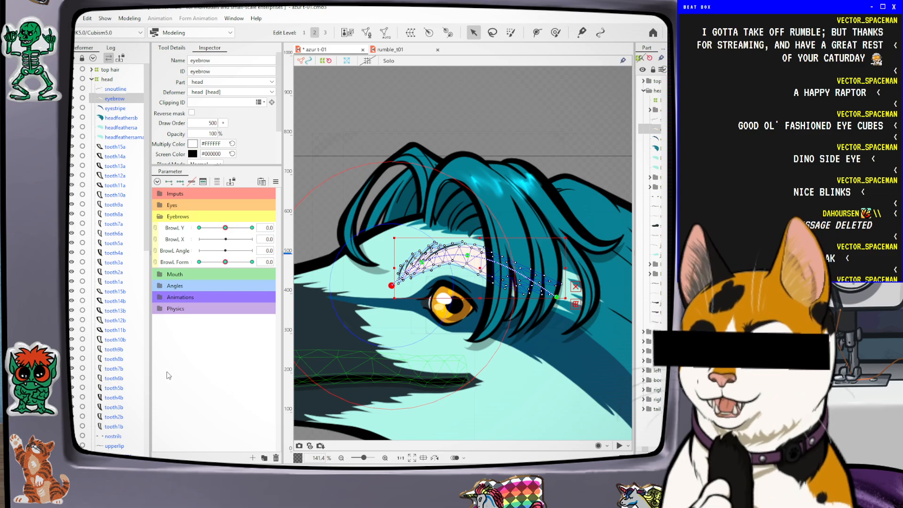
scroll(146, 202, down, 3)
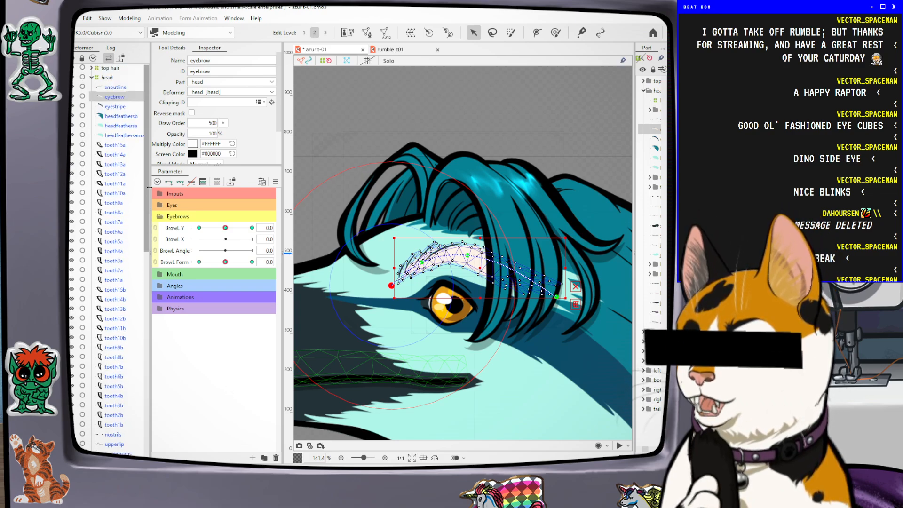
scroll(117, 235, up, 4)
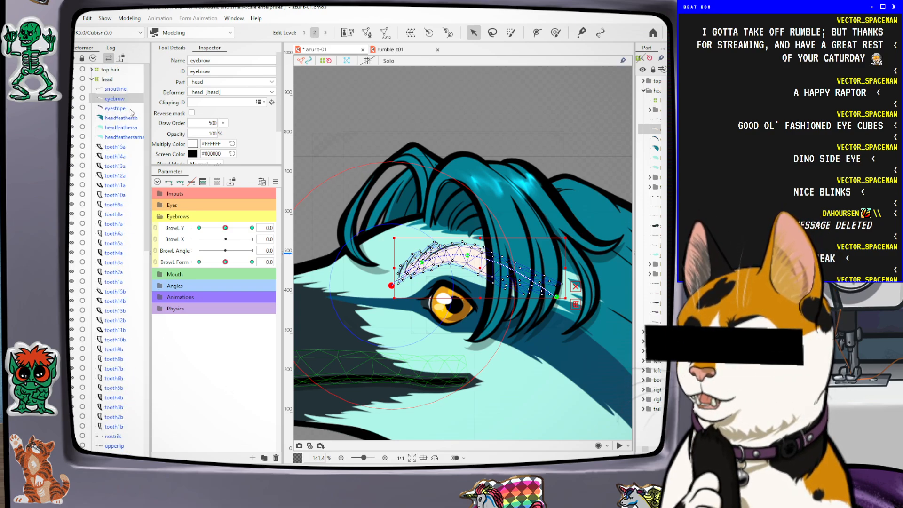
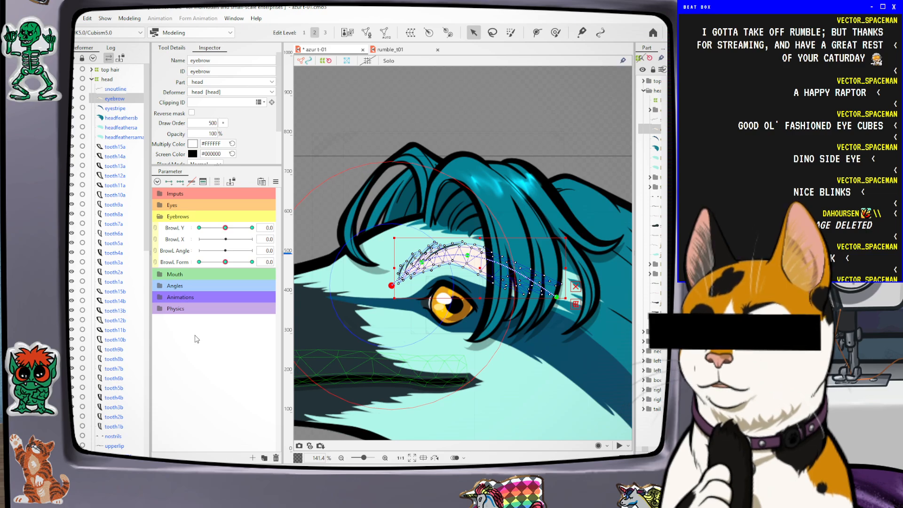
Collapse the Eyebrows parameter group and expand the Mouth group to show its parameters
click(161, 216)
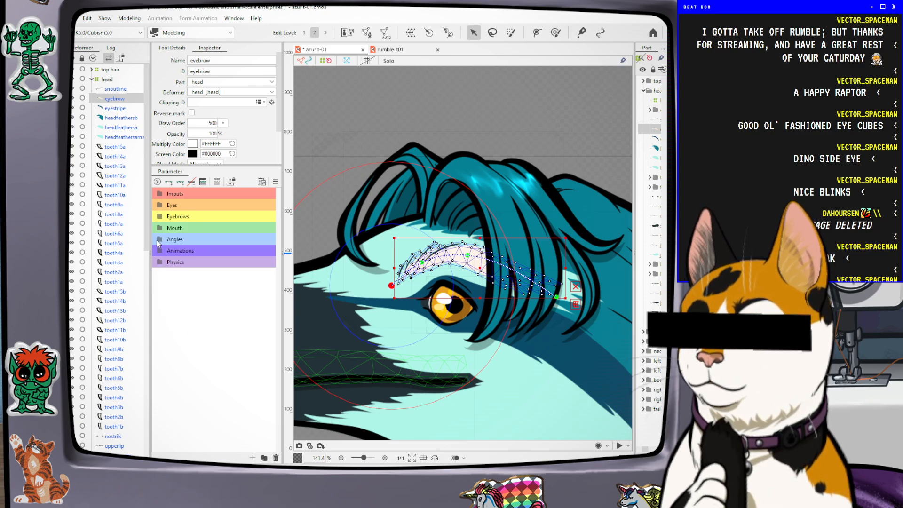
click(159, 228)
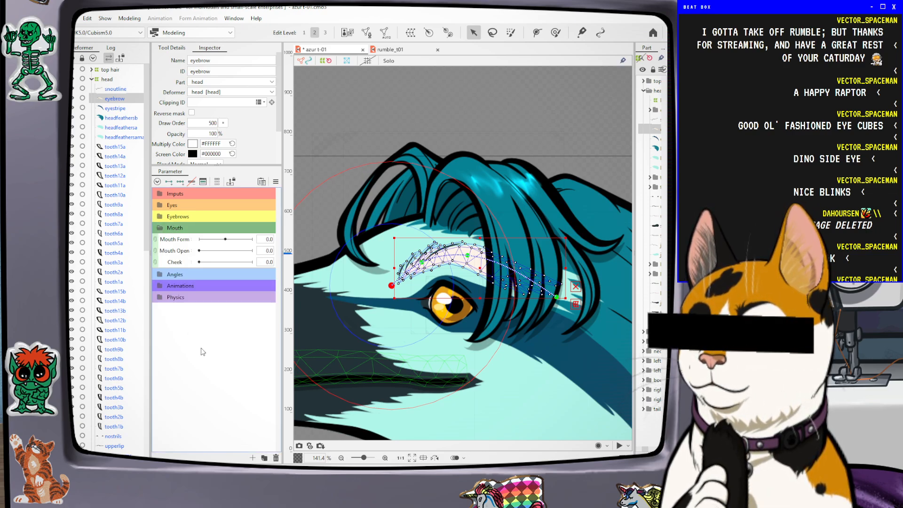
click(160, 229)
click(160, 228)
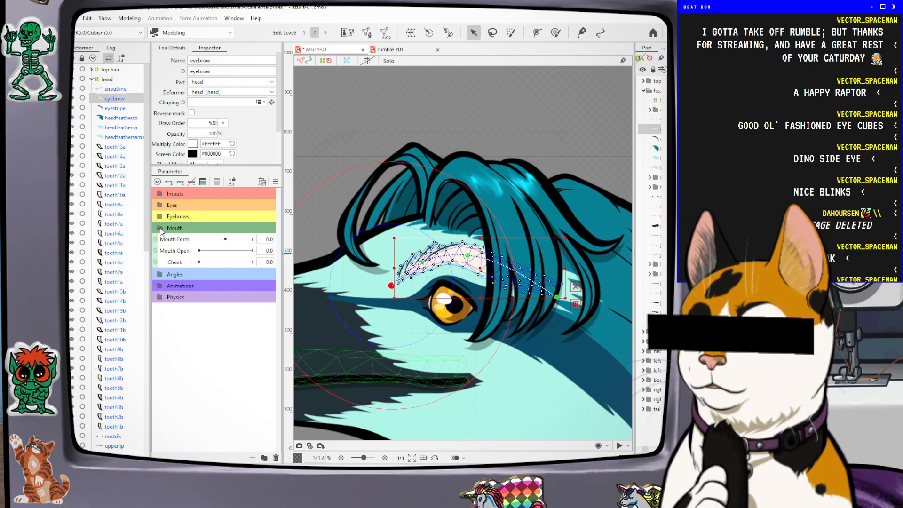
click(160, 228)
click(160, 228)
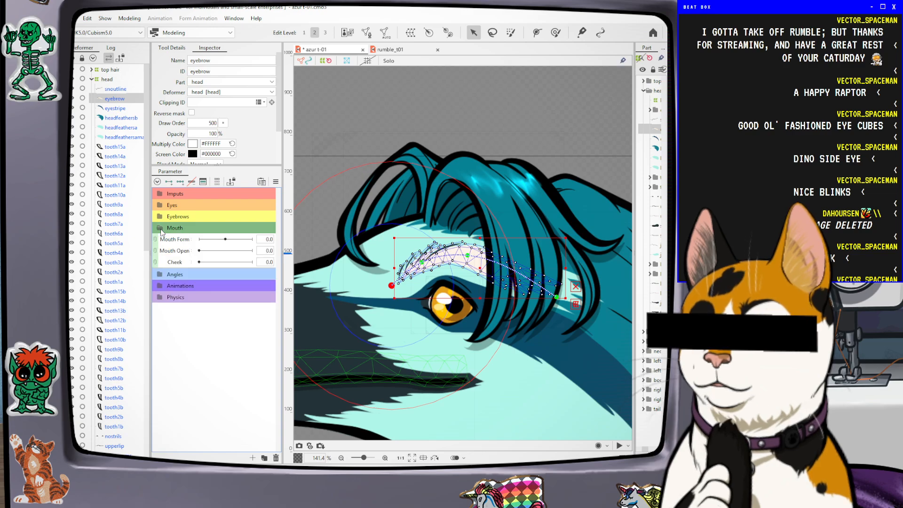
Collapse the Mouth parameter group, browse the head's parts in the deformer list, and hide the selection display on the canvas
click(160, 228)
scroll(456, 364, down, 4)
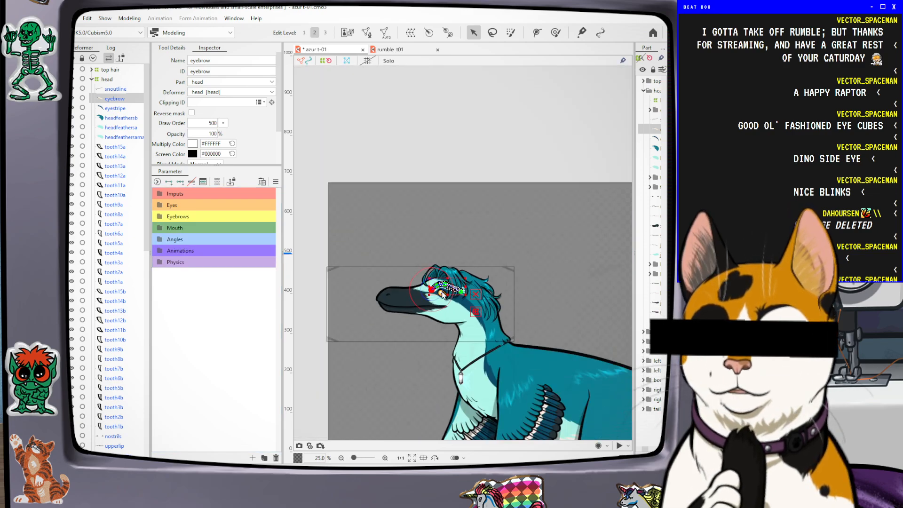
scroll(456, 365, up, 1)
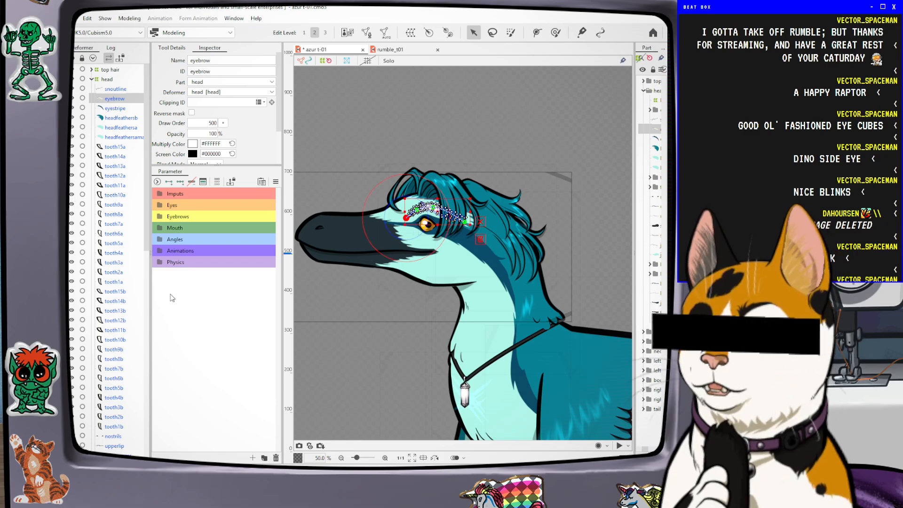
drag(147, 100, 166, 343)
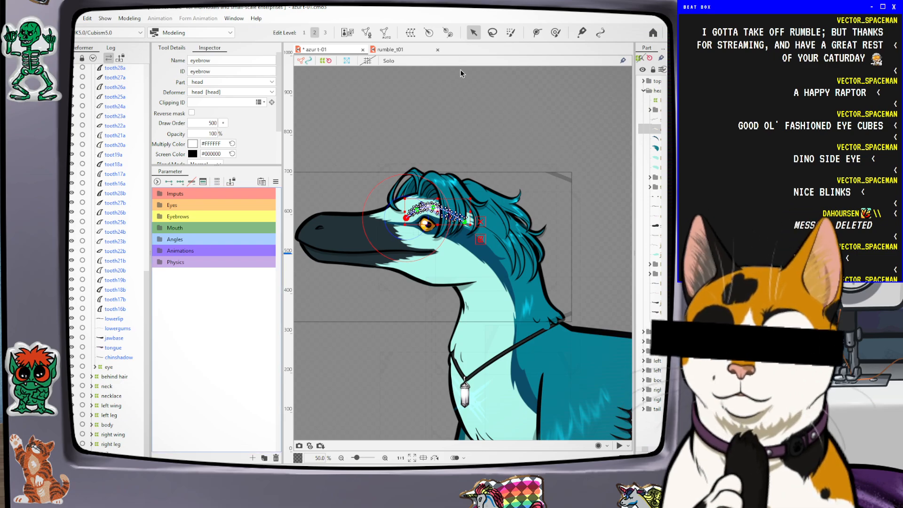
key(ctrl+h)
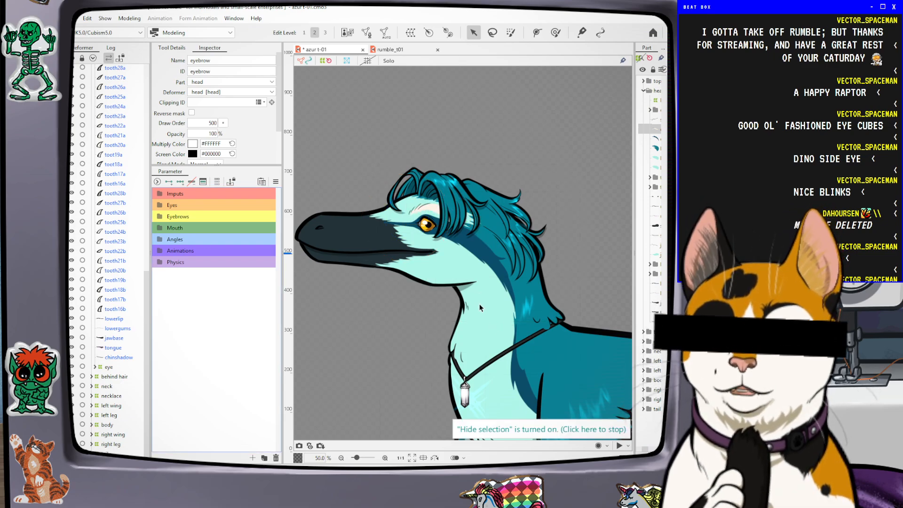
In rumble_t01, collapse the Eyebrows group, test the Angle X and Y parameters and reset them to 0.0, and check the Body Angles parameters
click(390, 49)
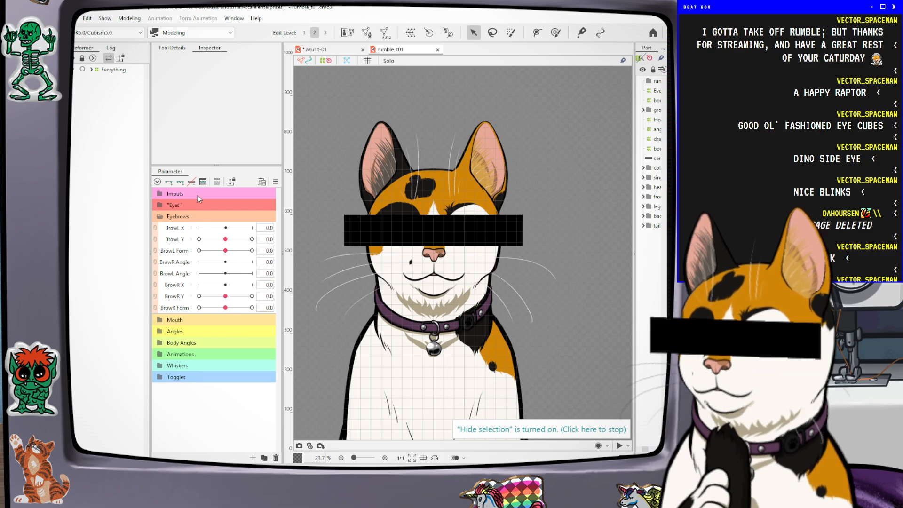
click(160, 217)
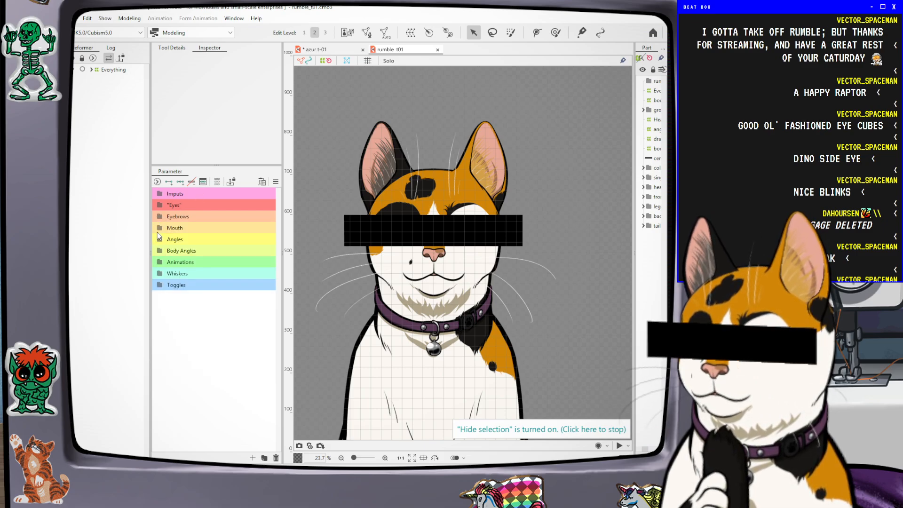
click(160, 240)
drag(226, 271, 224, 268)
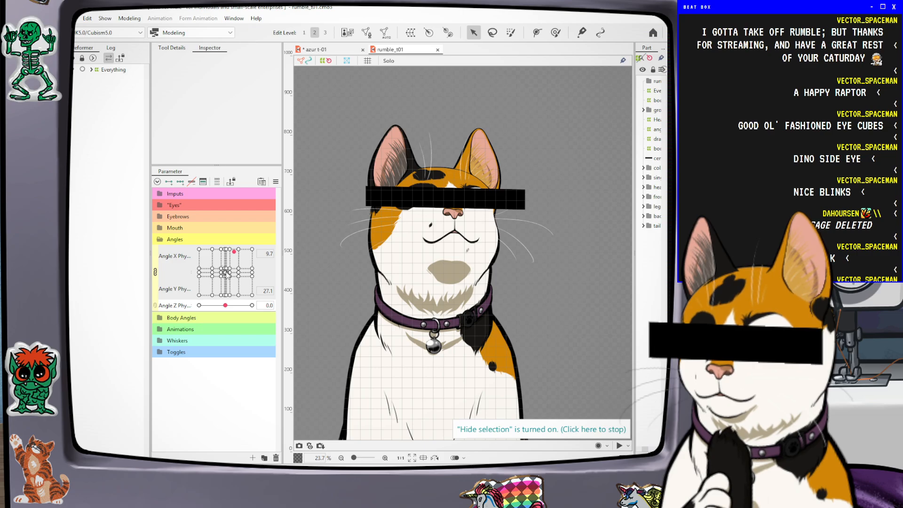
click(225, 272)
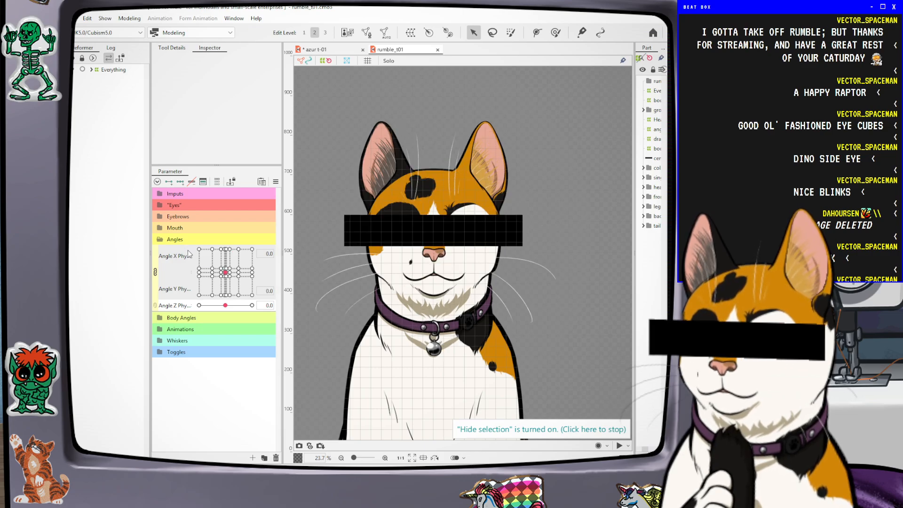
click(159, 240)
click(158, 254)
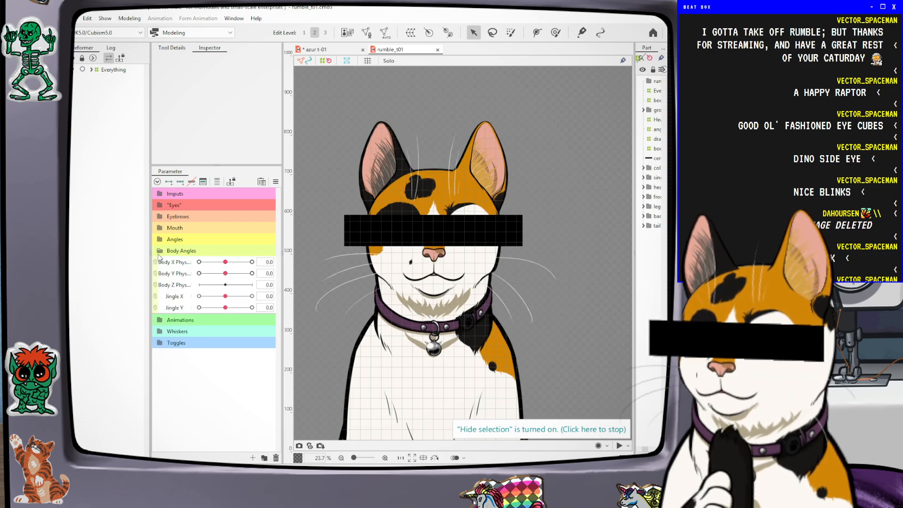
click(159, 254)
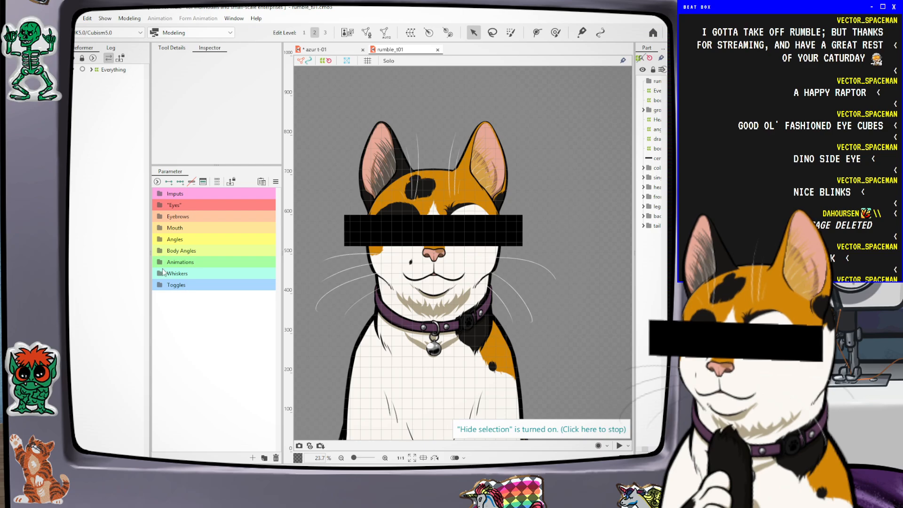
Expand rumble_t01's Mouth group and sweep Mouth Form2 to study the mouth shapes, returning it to 0.0
click(159, 228)
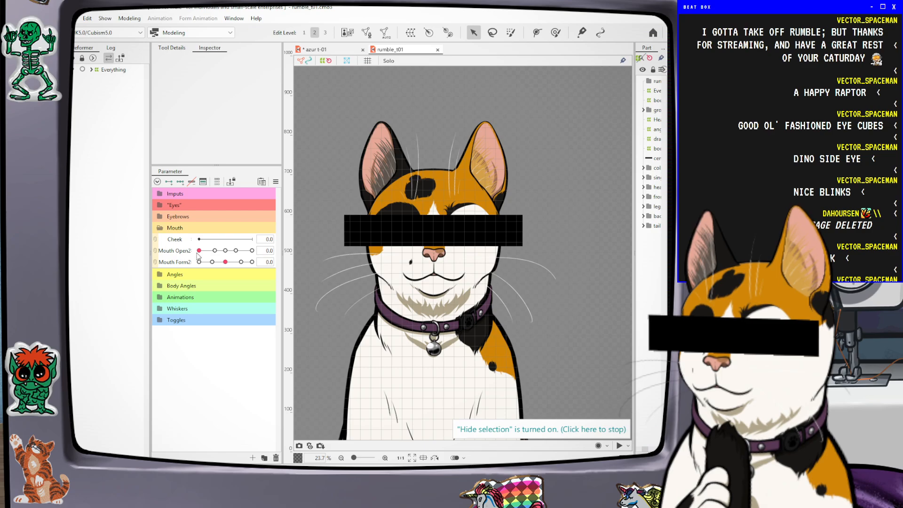
click(234, 265)
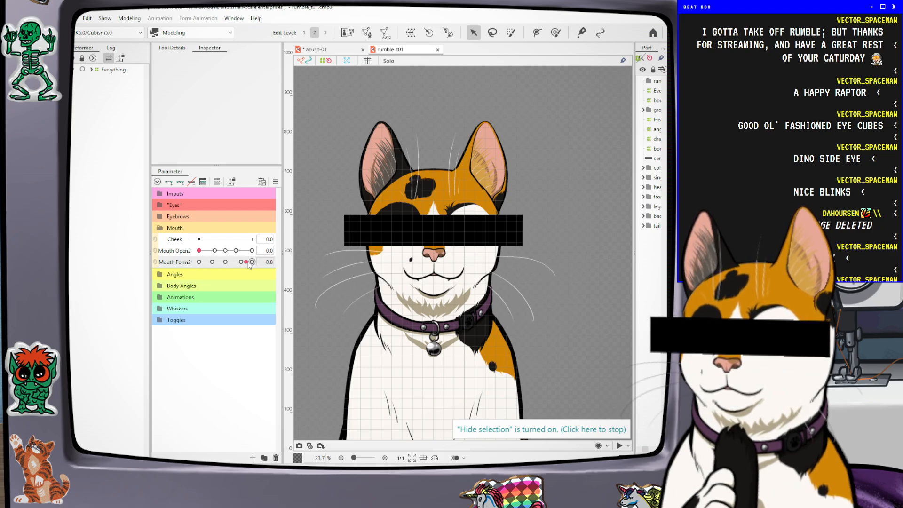
drag(234, 264, 161, 249)
click(225, 262)
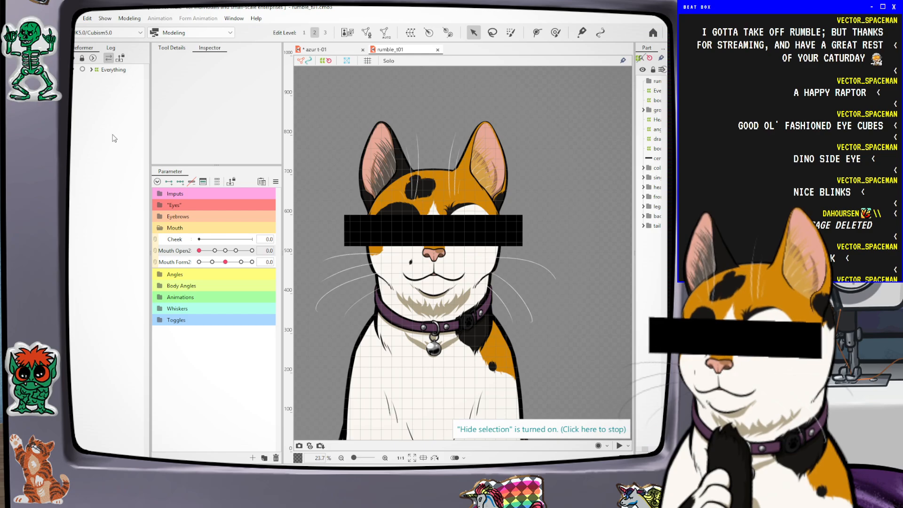
In azur t-01, expand the Mouth group, try the Mouth Open and Mouth Form parameters, return them to neutral, and save the model
click(344, 51)
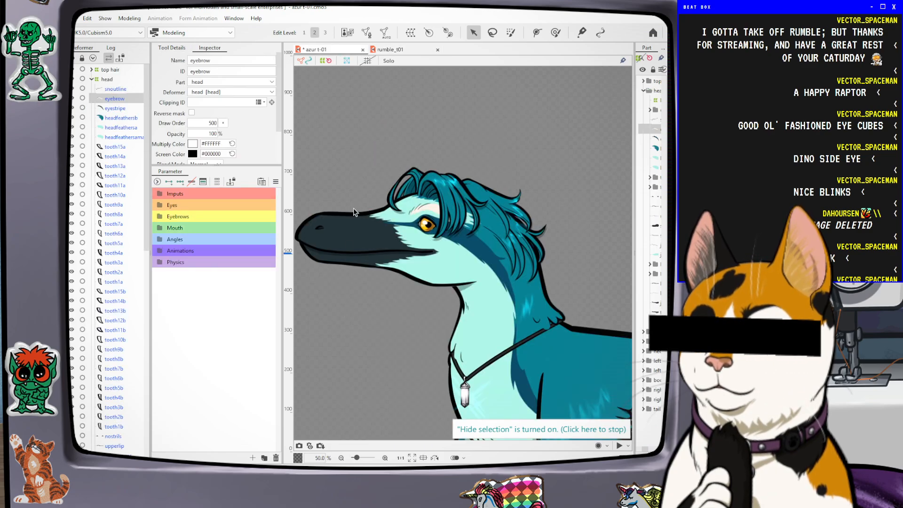
click(164, 229)
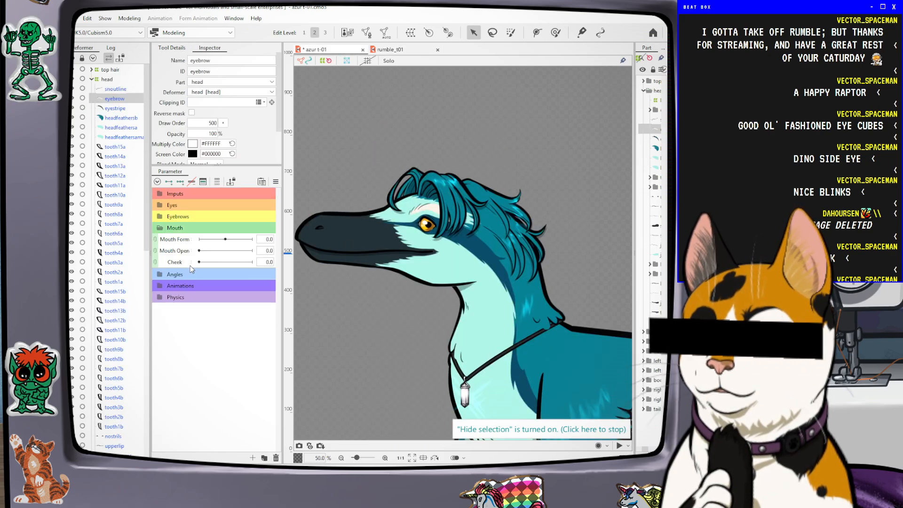
drag(199, 251, 172, 251)
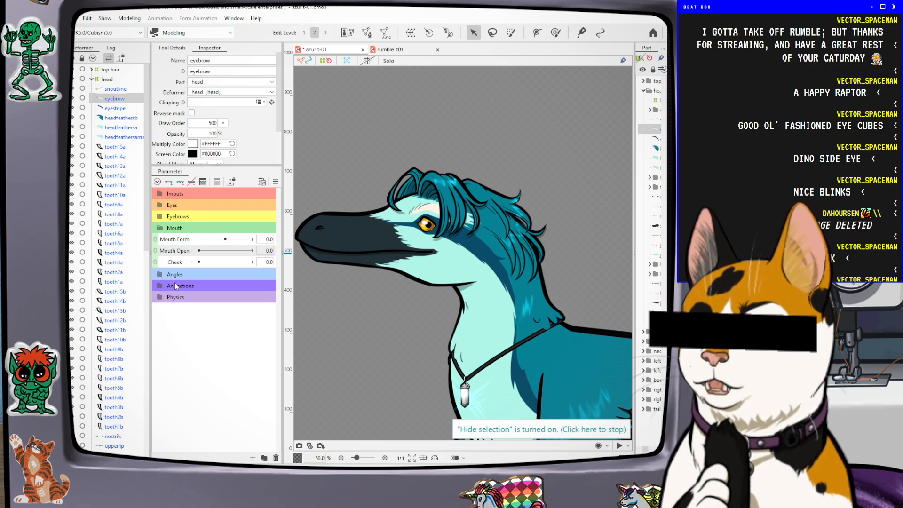
drag(228, 241, 232, 244)
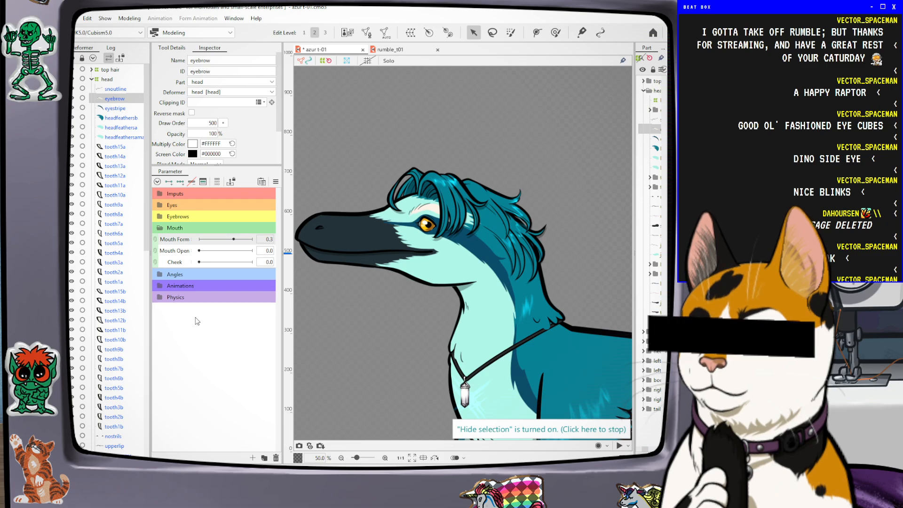
click(225, 240)
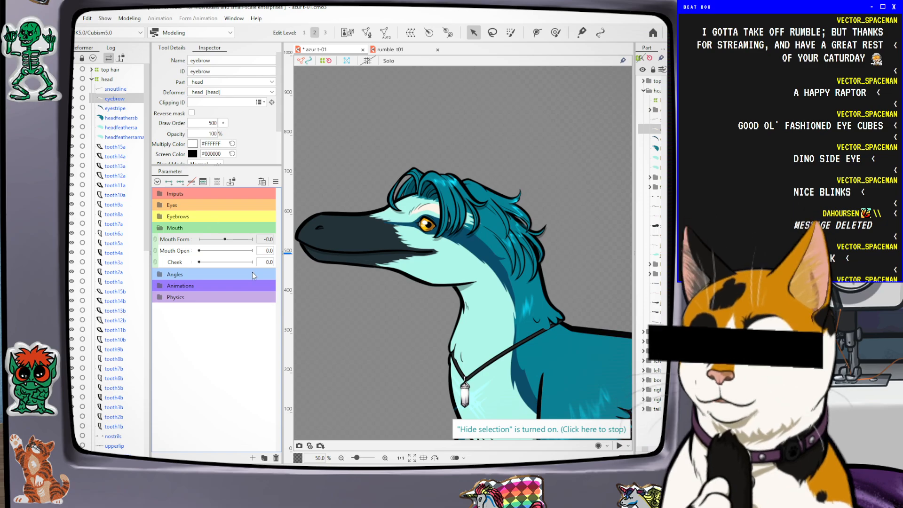
key(ctrl+s)
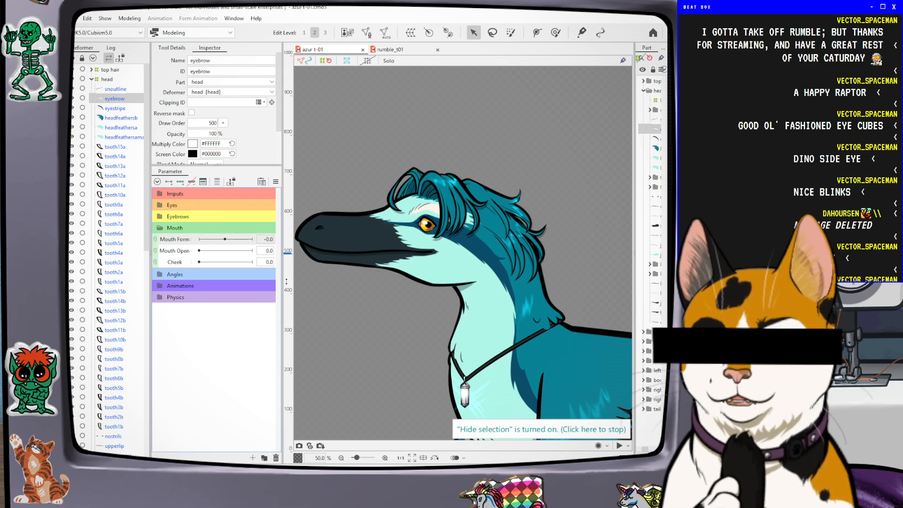
scroll(415, 164, down, 5)
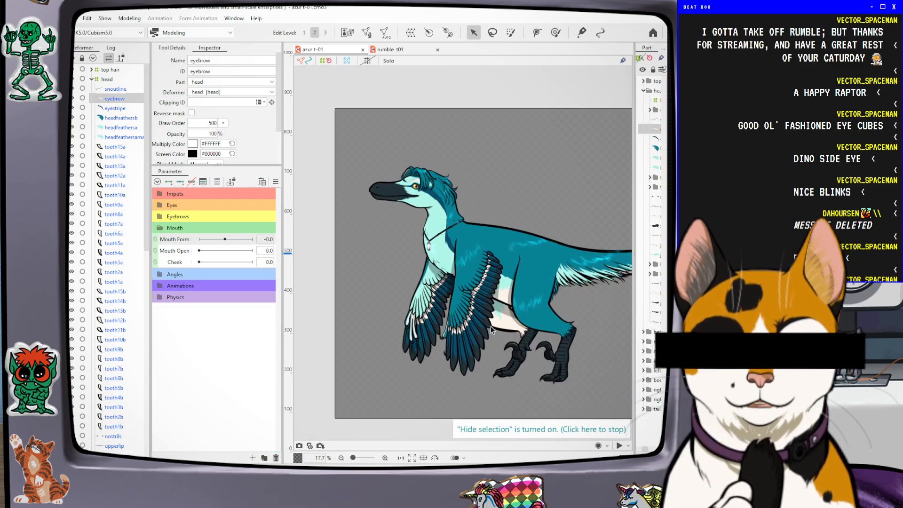
drag(511, 244, 325, 266)
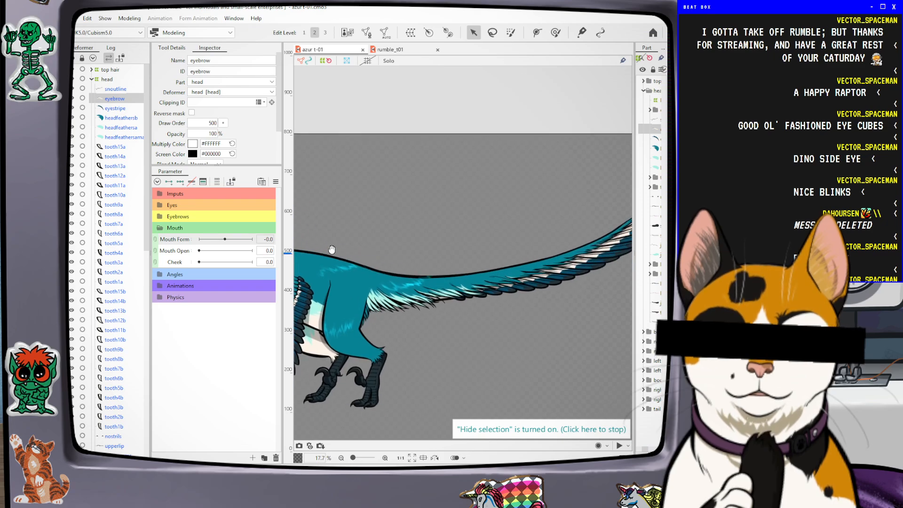
drag(495, 252, 583, 230)
drag(390, 250, 420, 256)
scroll(430, 191, up, 2)
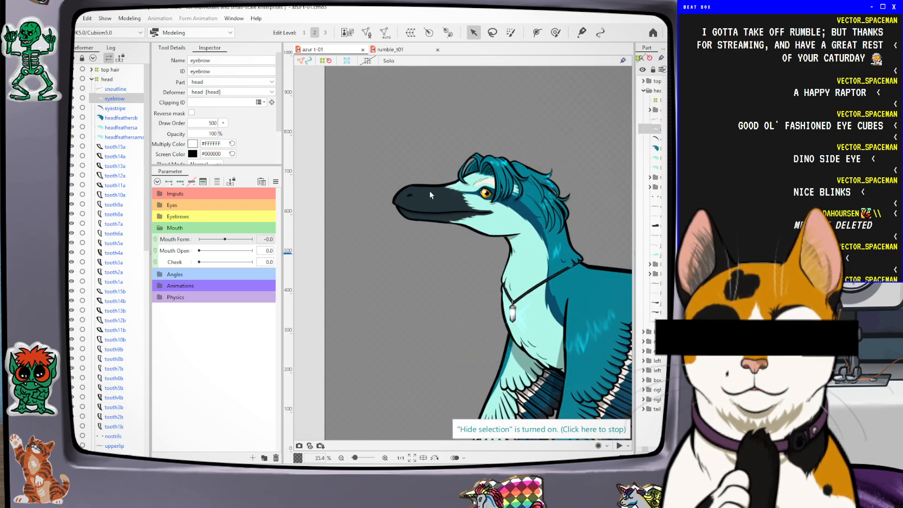
drag(530, 205, 504, 203)
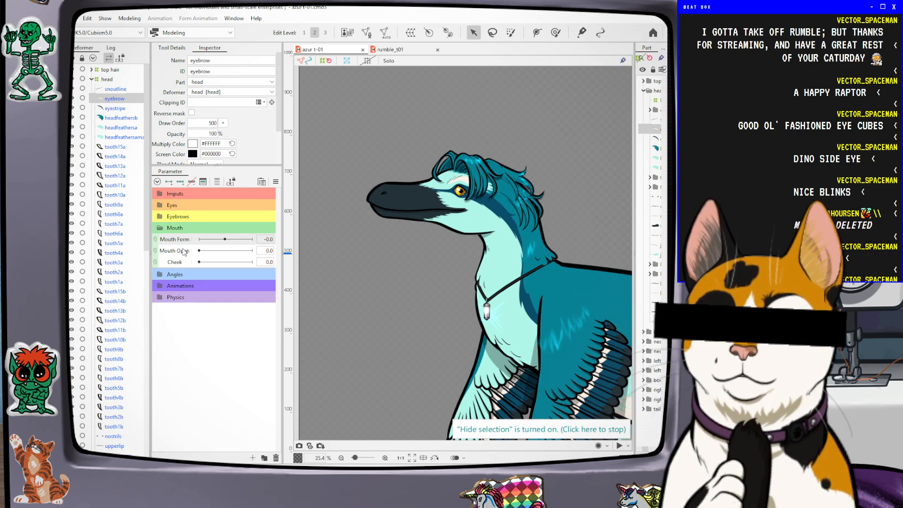
In rumble_t01, select all objects to inspect the keys set on Mouth Open2 and Mouth Form2
click(388, 51)
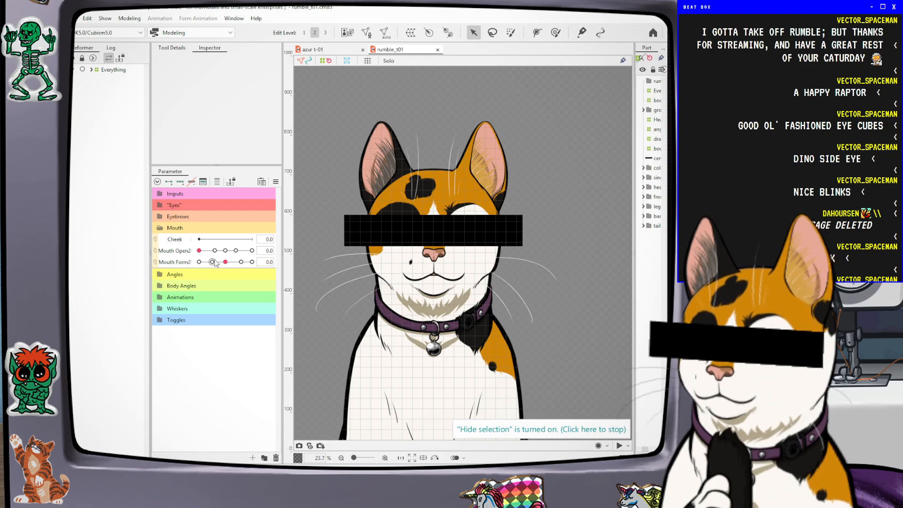
click(179, 266)
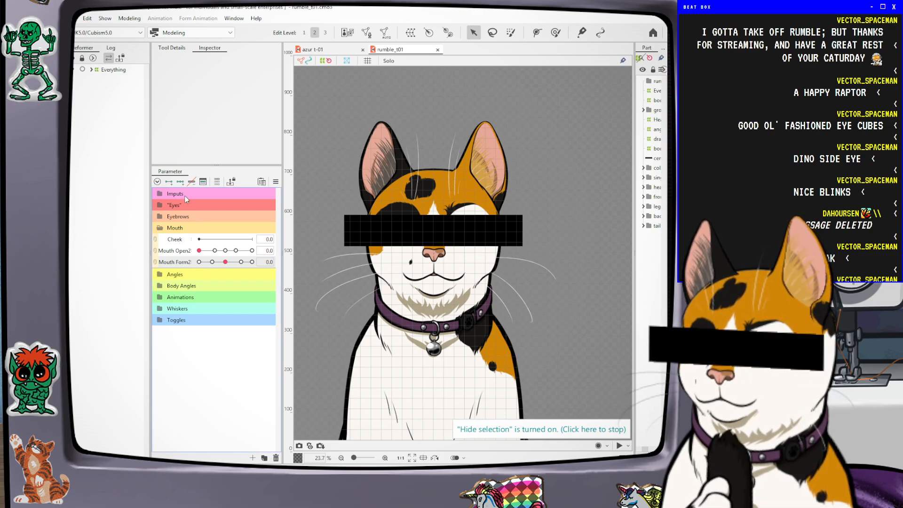
click(92, 70)
click(92, 70)
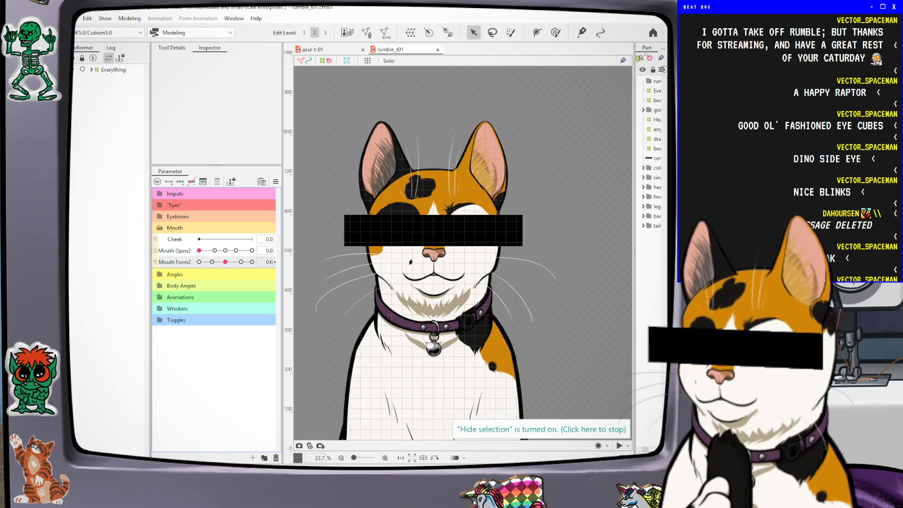
click(225, 262)
key(ctrl+a)
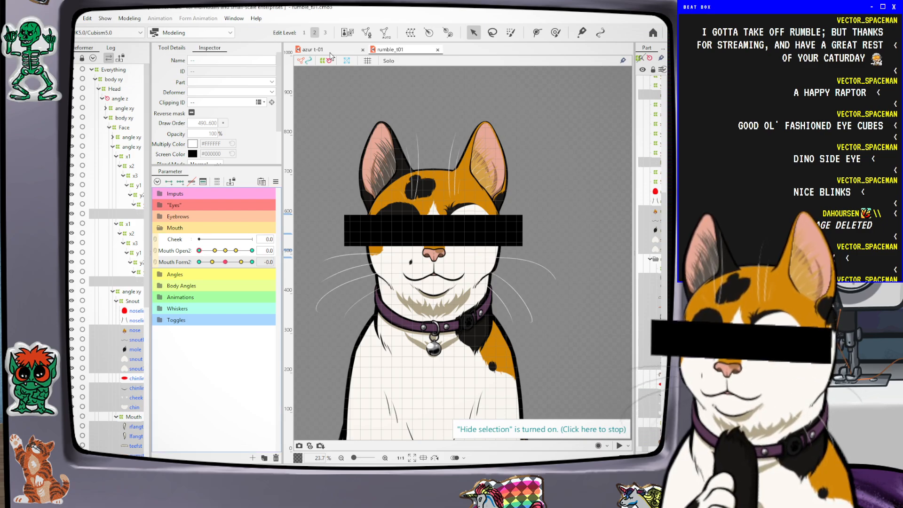
Return to azur t-01, look through the head's mouth and teeth parts in the deformer list, and select tooth28a
click(331, 51)
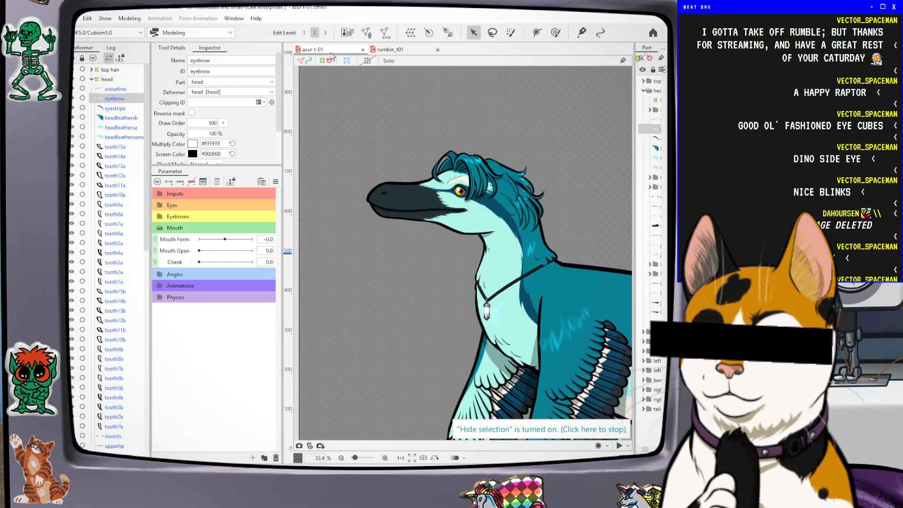
click(175, 241)
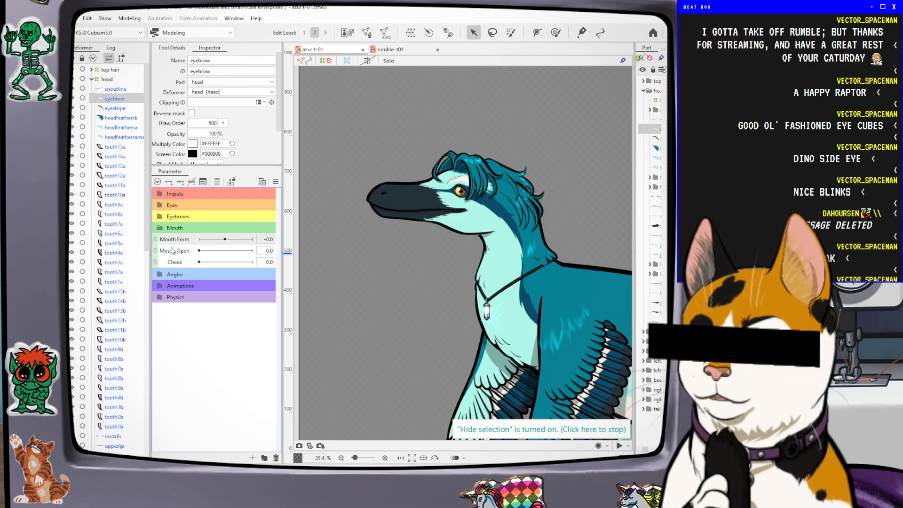
drag(149, 180, 136, 348)
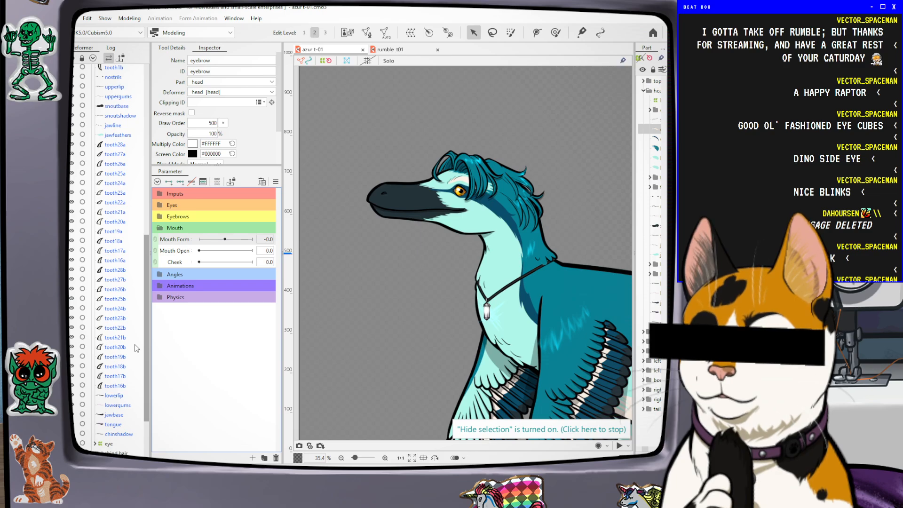
scroll(136, 348, up, 1)
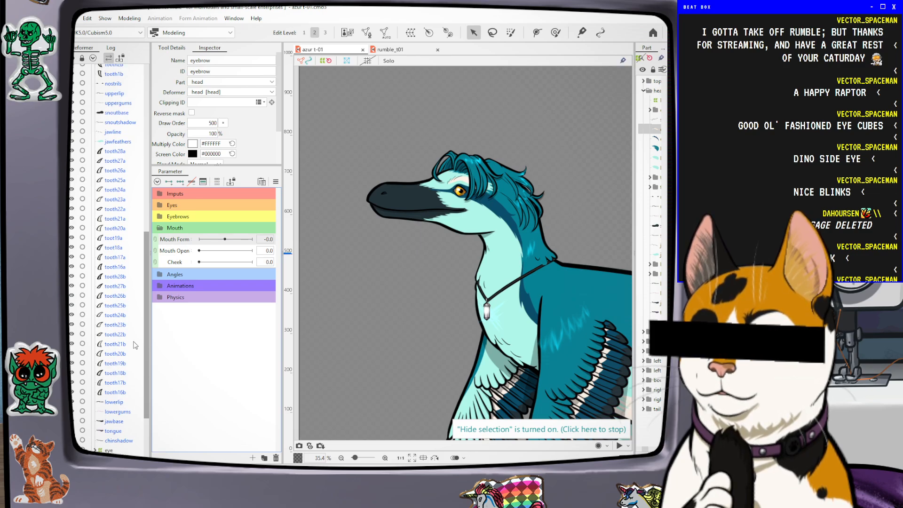
click(114, 153)
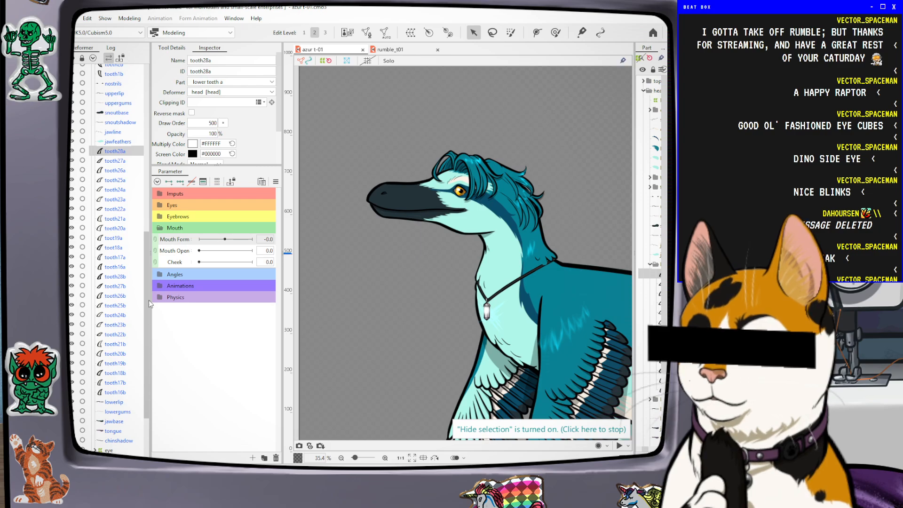
scroll(150, 252, down, 2)
drag(150, 252, 144, 172)
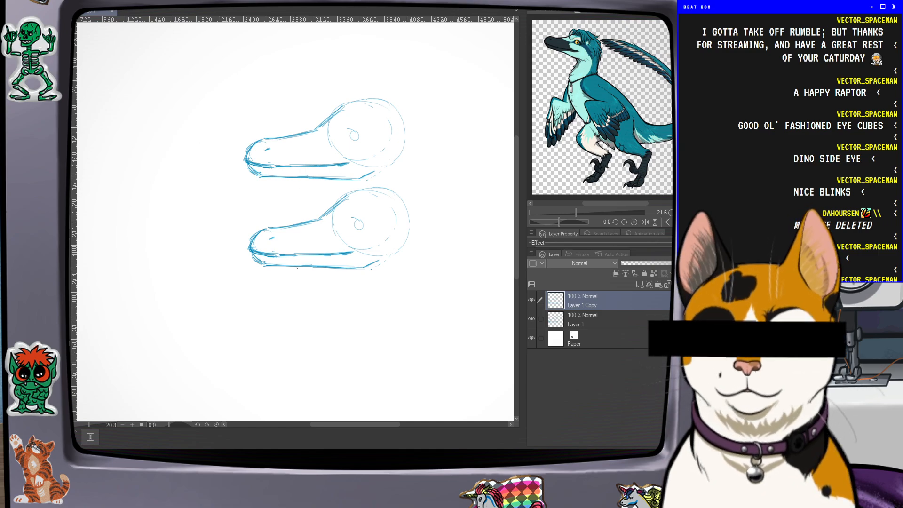
Switch to Clip Studio Paint and redraw the lower head sketch's mouth line on Layer 1 Copy with its rear corner curving upward
scroll(297, 267, up, 5)
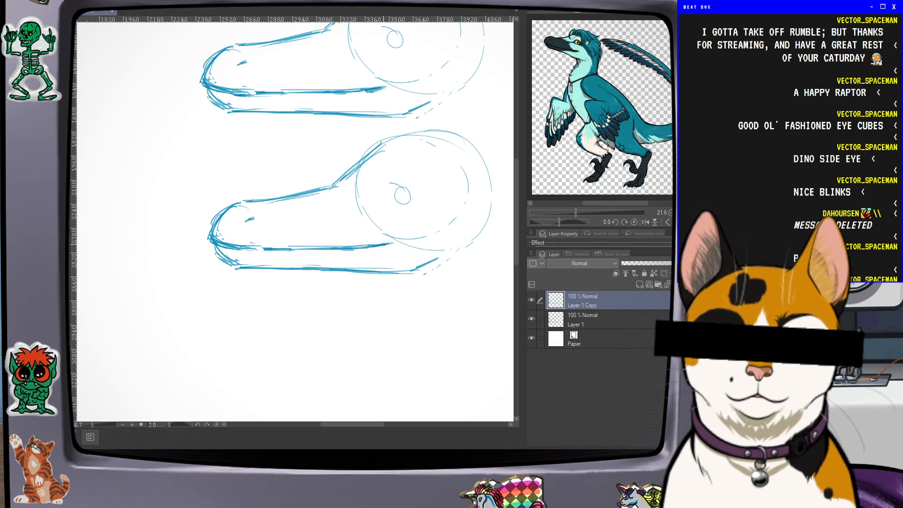
mouse_move(404, 232)
mouse_down()
mouse_move(305, 249)
mouse_move(335, 245)
mouse_move(214, 243)
mouse_up()
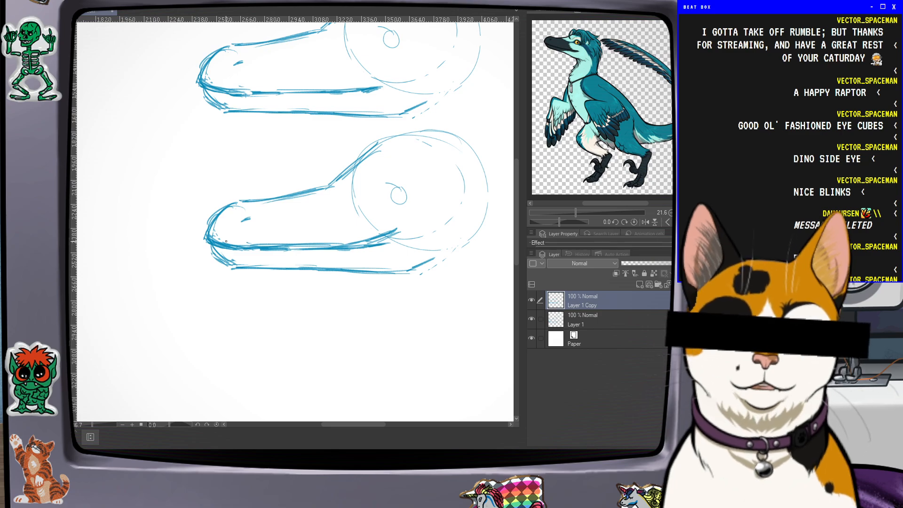
Rework the lower head's mouth line on Layer 1 Copy into one bold stroke curving up at its rear corner, and darken the snout tip
drag(343, 246, 395, 231)
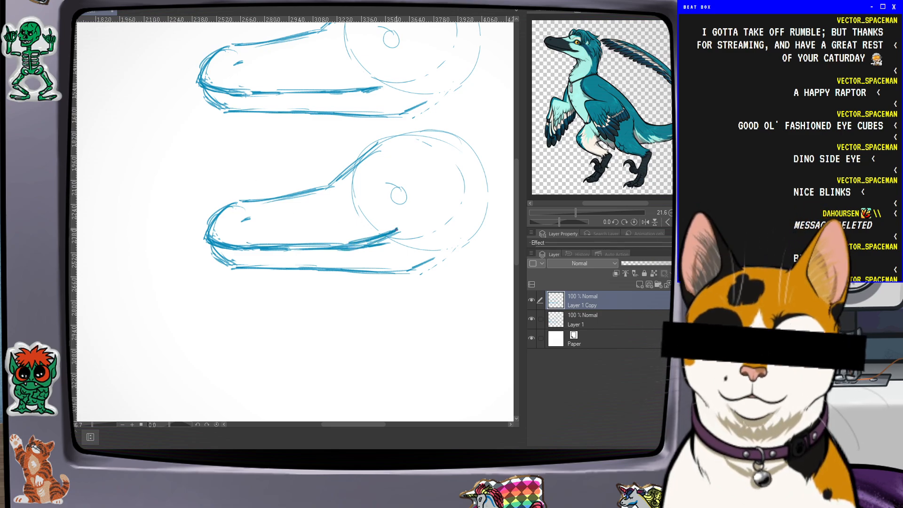
mouse_move(351, 250)
mouse_down()
mouse_move(399, 234)
mouse_move(364, 249)
mouse_move(276, 248)
mouse_up()
mouse_move(341, 246)
mouse_down()
mouse_move(251, 252)
mouse_move(342, 245)
mouse_move(260, 250)
mouse_up()
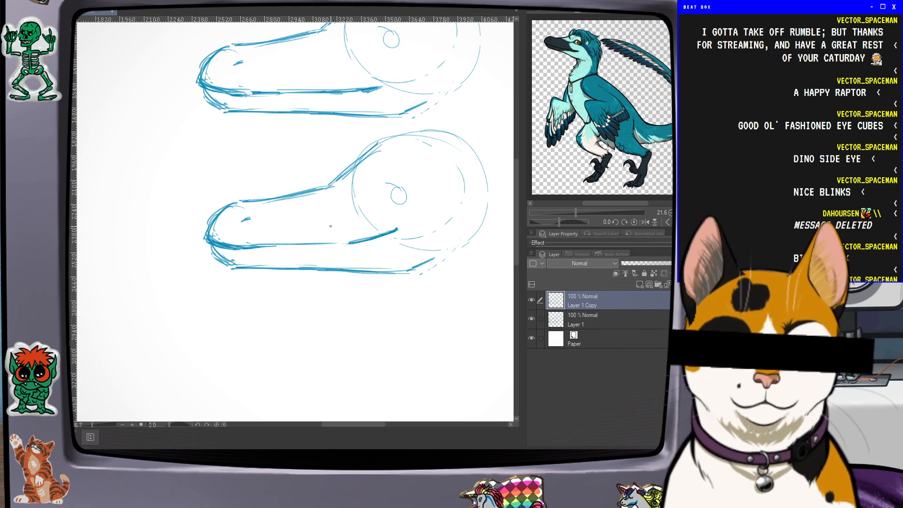
mouse_move(348, 242)
mouse_down()
mouse_move(274, 244)
mouse_move(351, 241)
mouse_move(236, 247)
mouse_up()
drag(294, 244, 246, 247)
drag(348, 240, 387, 231)
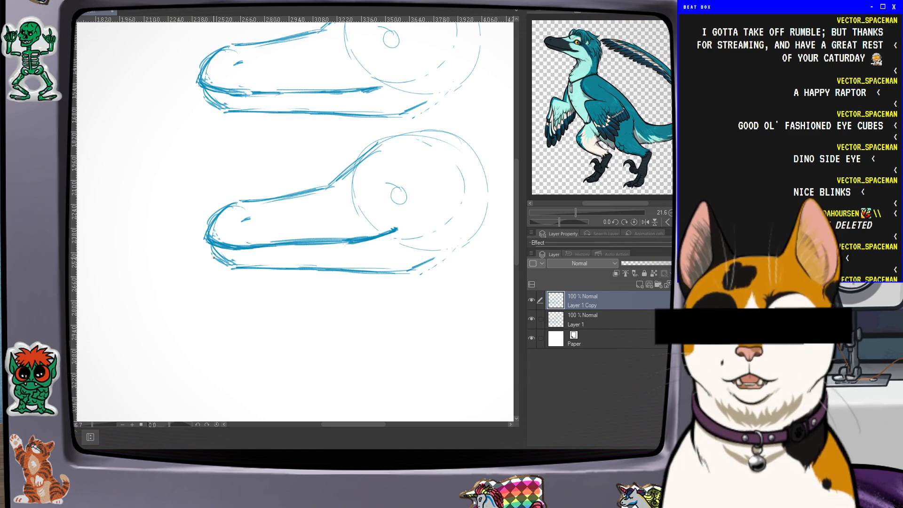
mouse_move(205, 240)
mouse_down()
mouse_move(214, 213)
mouse_move(234, 208)
mouse_move(213, 221)
mouse_move(213, 238)
mouse_move(232, 203)
mouse_move(244, 201)
mouse_move(206, 241)
mouse_up()
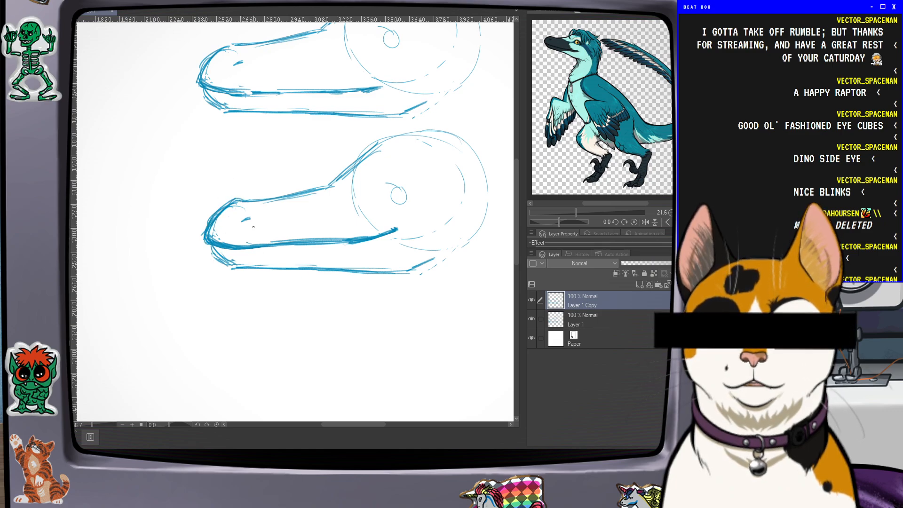
Handwrite the label 0.1 below the lower head sketch and 0,0 below the upper one
mouse_move(326, 284)
mouse_down()
mouse_move(313, 292)
mouse_move(328, 294)
mouse_up()
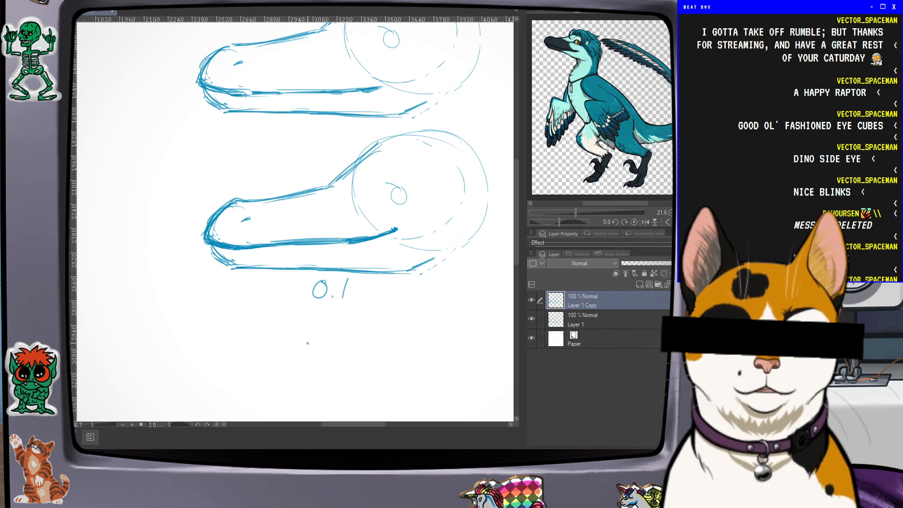
drag(281, 126, 308, 123)
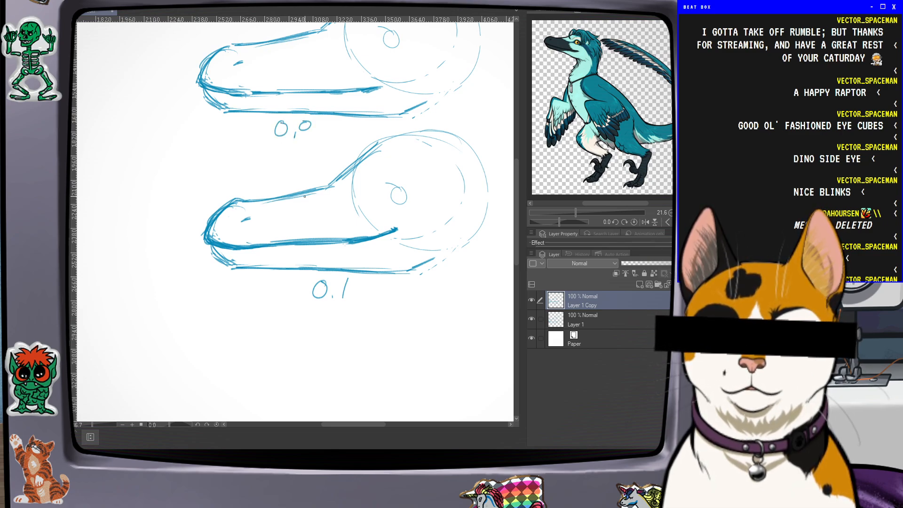
Duplicate the 0,0 head from Layer 1 onto its own layer and place the copy directly above the original
click(594, 316)
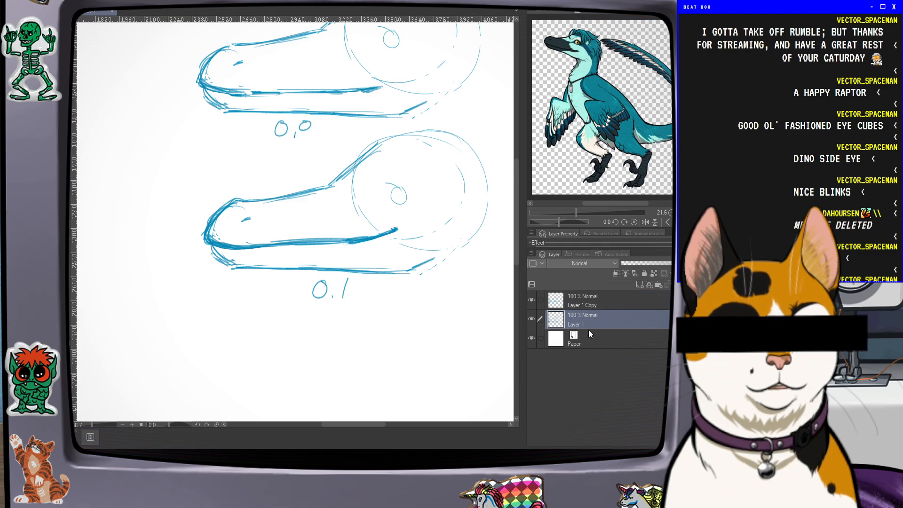
scroll(515, 195, up, 1)
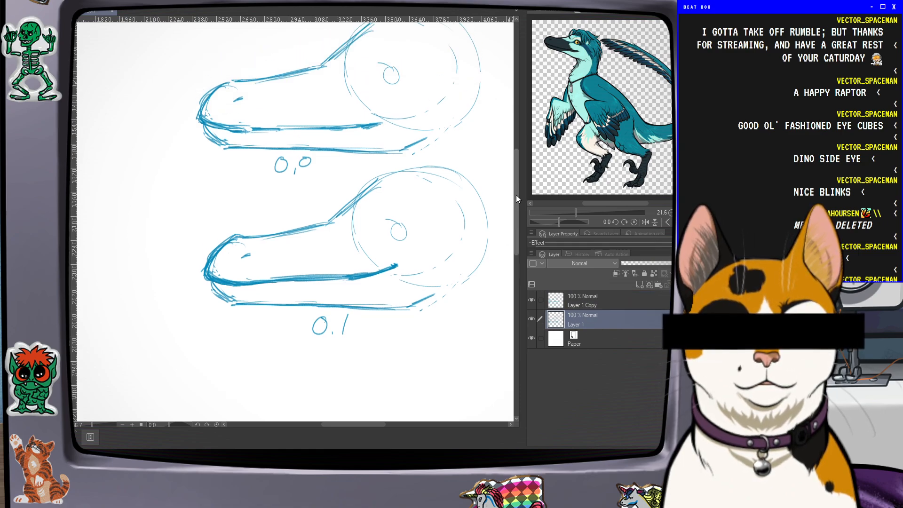
scroll(476, 193, down, 3)
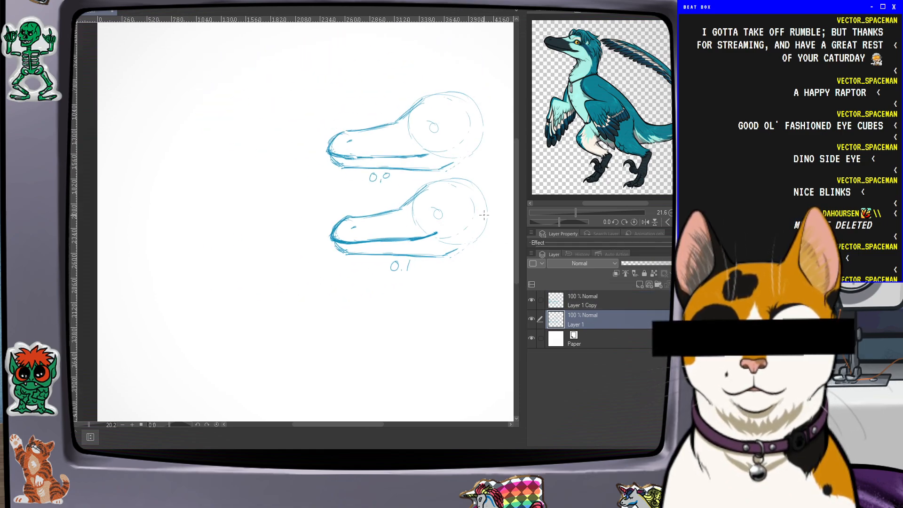
drag(493, 151, 373, 238)
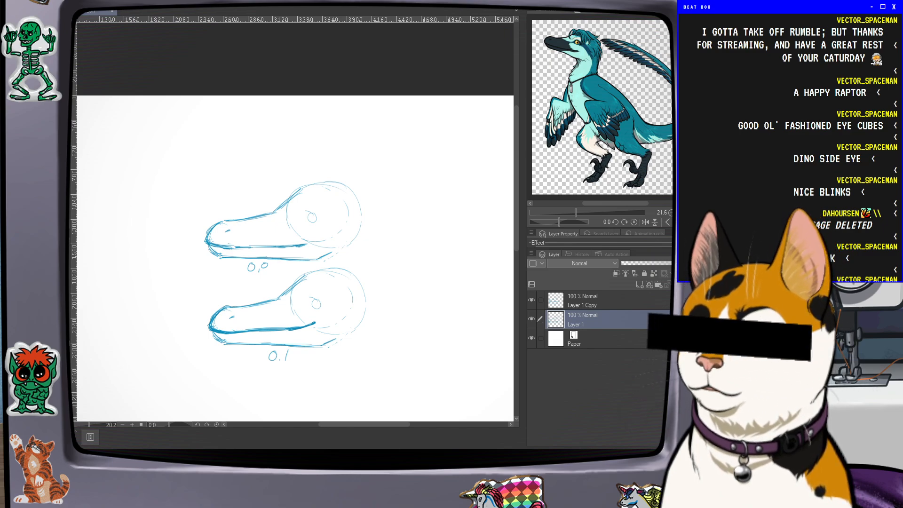
mouse_move(193, 170)
mouse_down()
mouse_move(282, 278)
mouse_move(381, 289)
mouse_up()
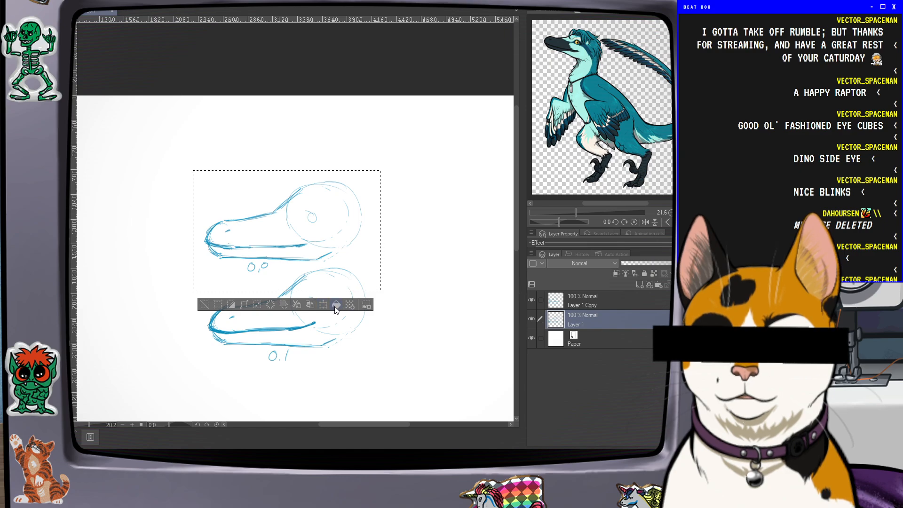
click(310, 305)
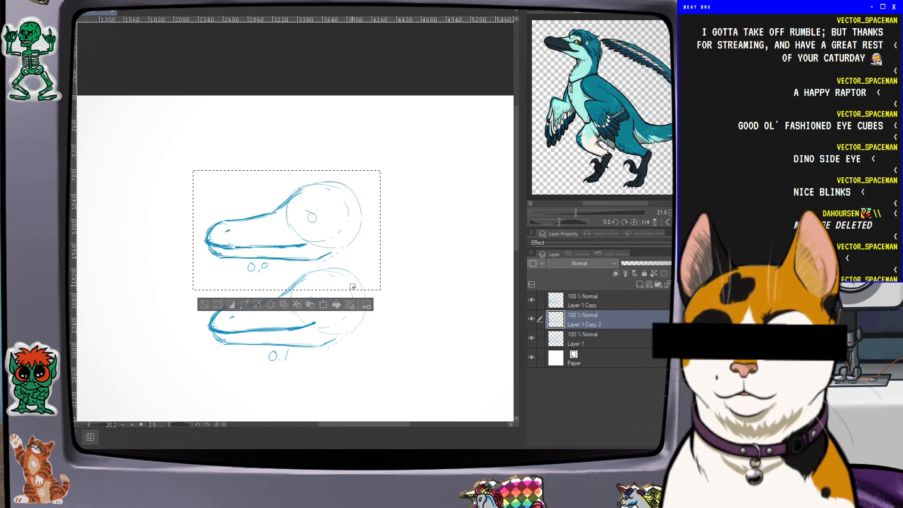
drag(309, 243, 306, 234)
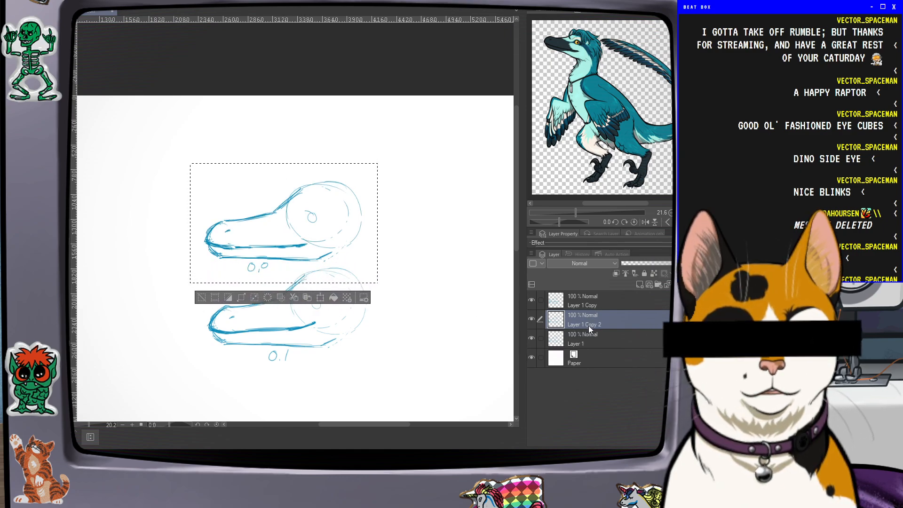
click(320, 297)
mouse_move(282, 243)
mouse_down()
mouse_move(275, 185)
mouse_move(246, 160)
mouse_move(282, 163)
mouse_up()
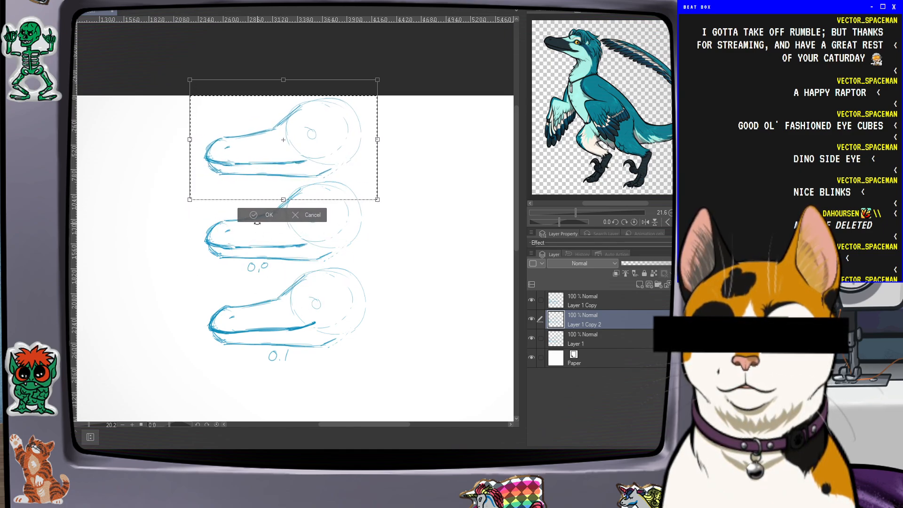
click(264, 215)
click(202, 214)
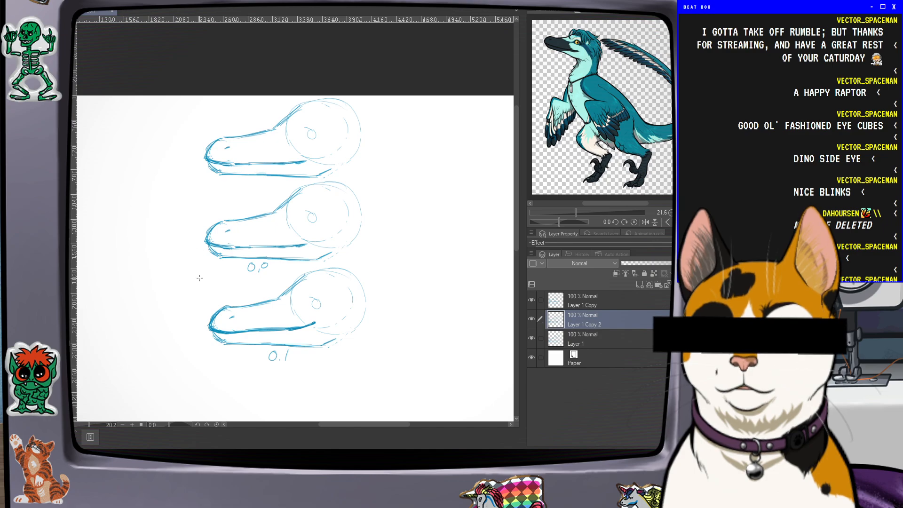
Clear the stray selection and handwrite the label -0,1 below the topmost head sketch
drag(255, 185, 251, 187)
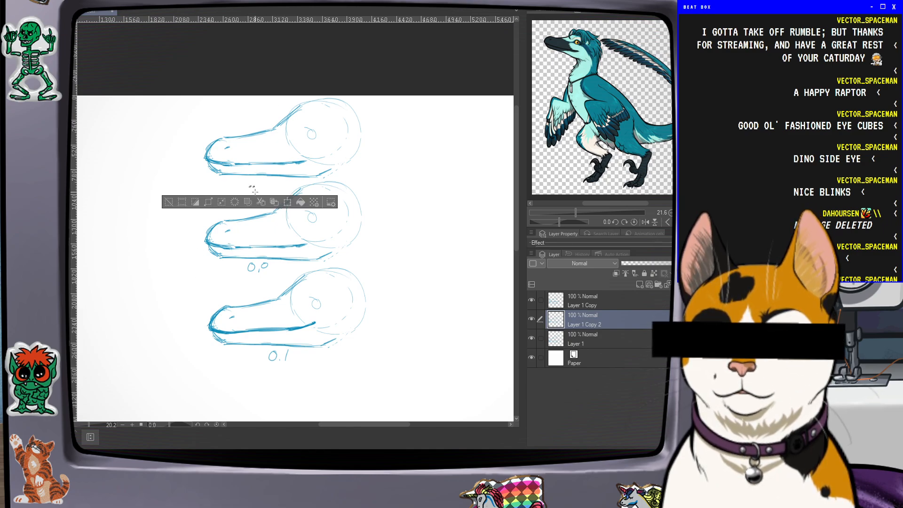
click(169, 202)
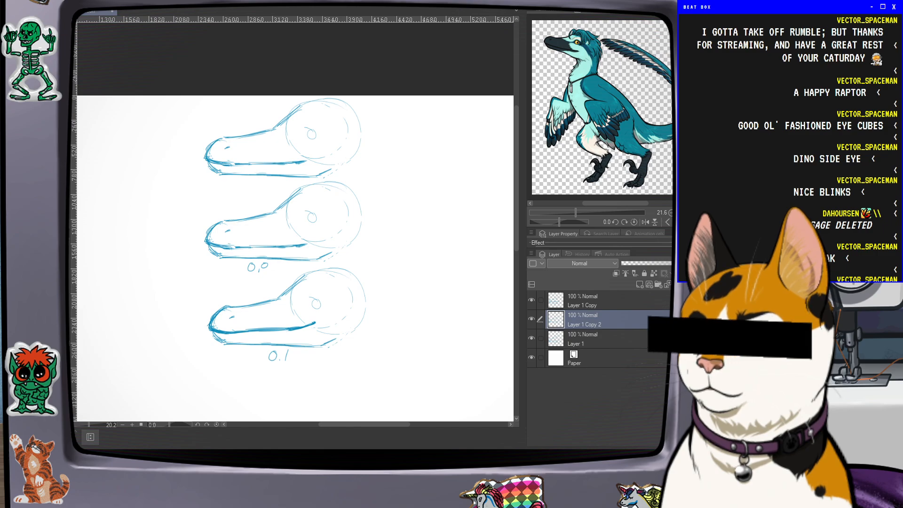
drag(244, 182, 267, 187)
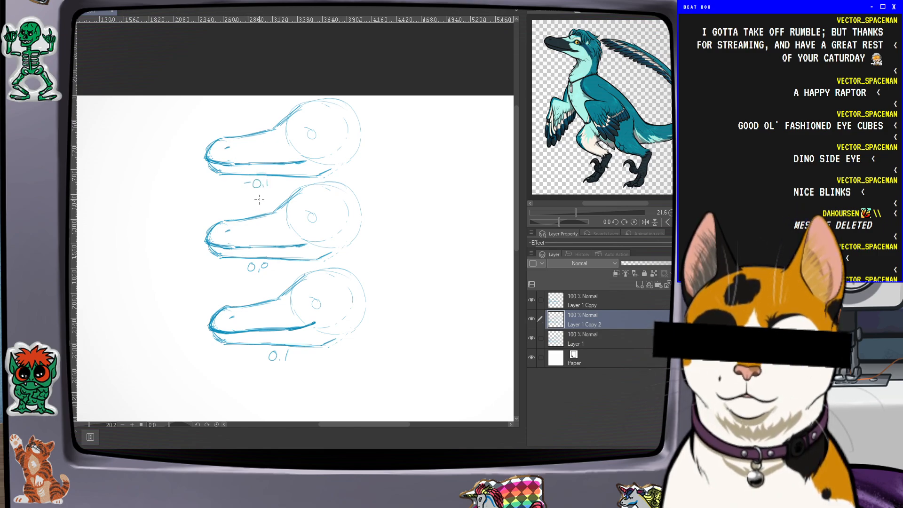
Erase the -0,1 head's mouth line and redraw it shorter, ending before the head circle with a slightly lowered rear corner
scroll(156, 174, up, 1)
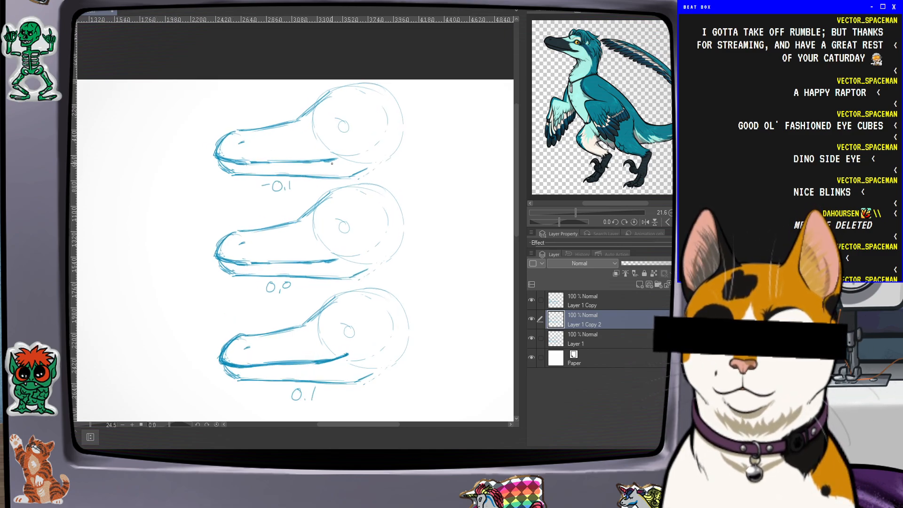
mouse_move(325, 160)
mouse_down()
mouse_move(238, 167)
mouse_move(256, 162)
mouse_up()
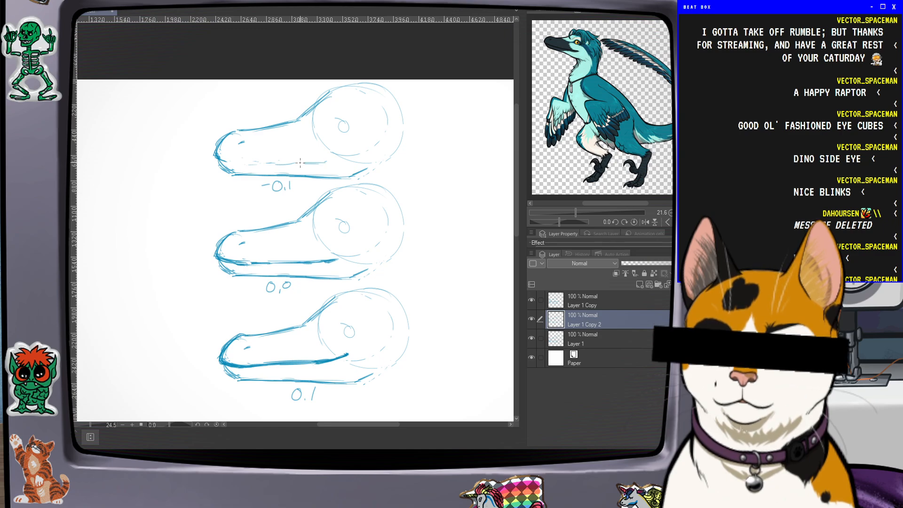
mouse_move(300, 162)
mouse_down()
mouse_move(210, 156)
mouse_move(243, 164)
mouse_move(218, 156)
mouse_up()
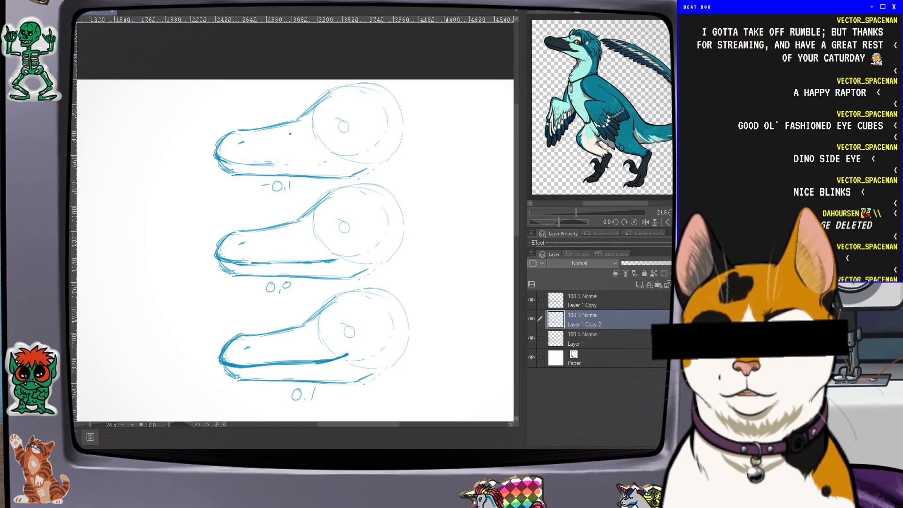
drag(259, 162, 287, 165)
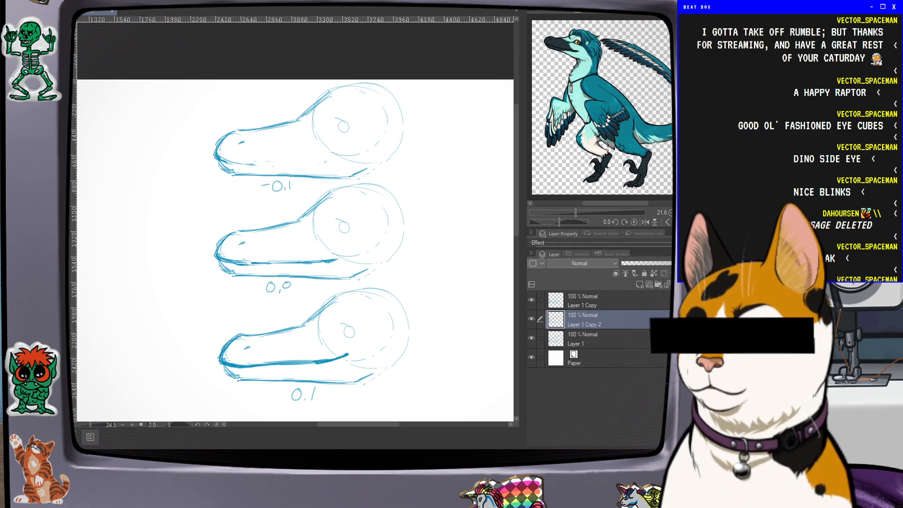
mouse_move(292, 159)
mouse_down()
mouse_move(269, 160)
mouse_move(300, 162)
mouse_move(221, 156)
mouse_up()
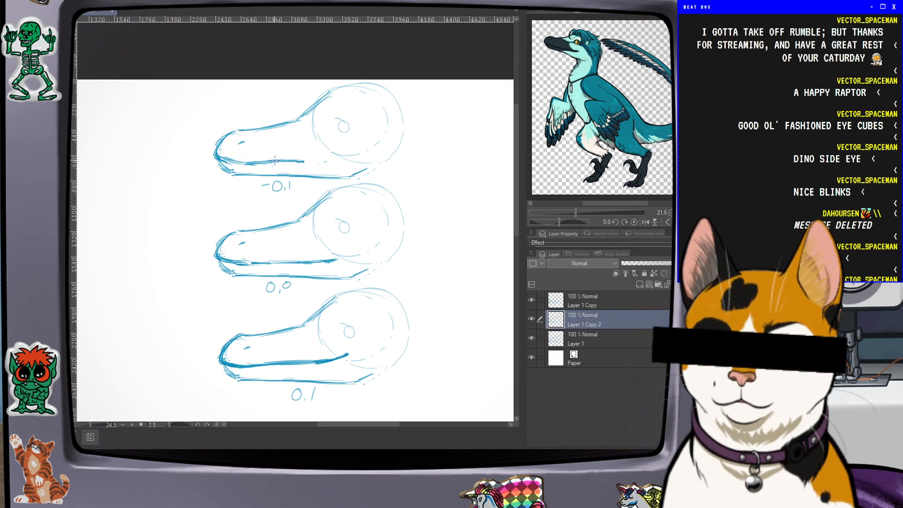
drag(245, 163, 239, 160)
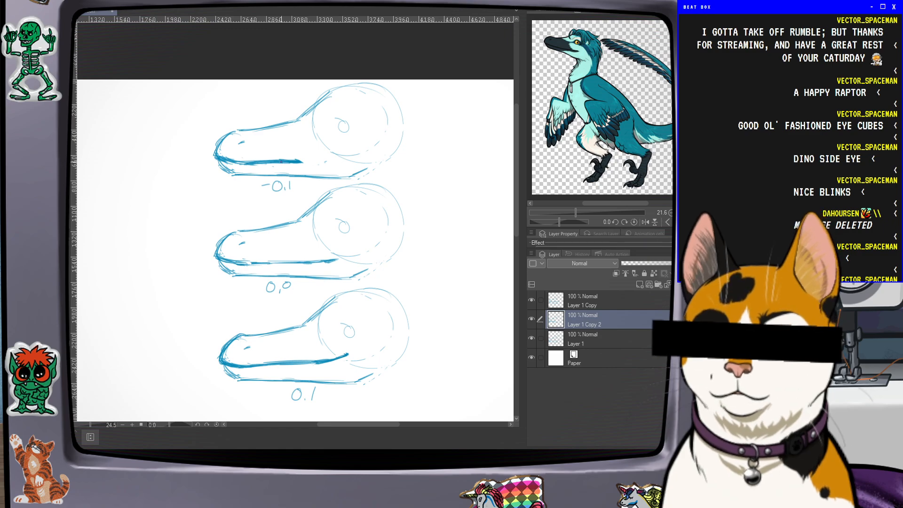
drag(302, 159, 253, 161)
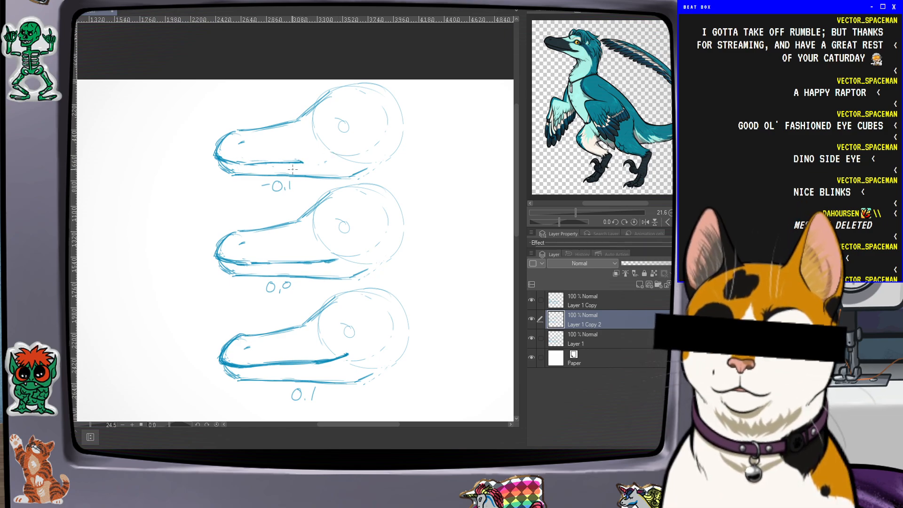
mouse_move(306, 164)
mouse_down()
mouse_move(239, 164)
mouse_move(298, 167)
mouse_up()
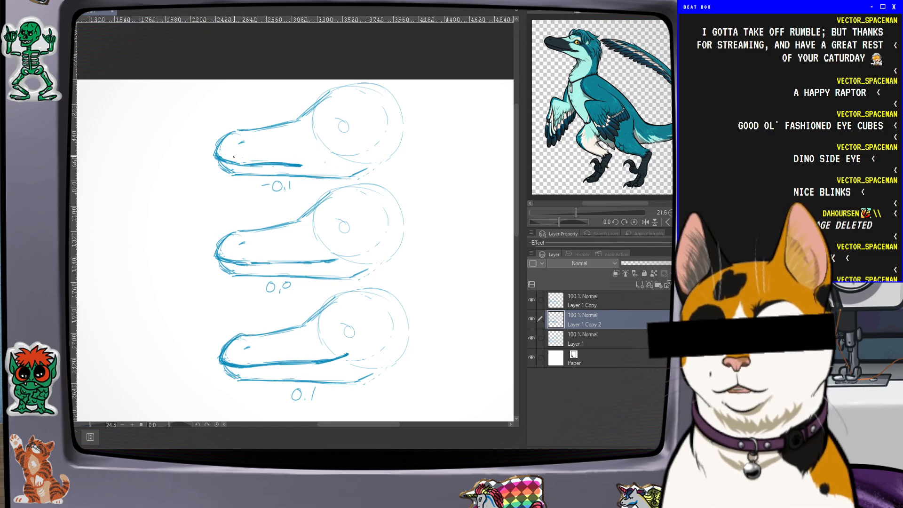
Move the three head sketches together to the canvas's left side and merge their layers into one
scroll(492, 343, down, 4)
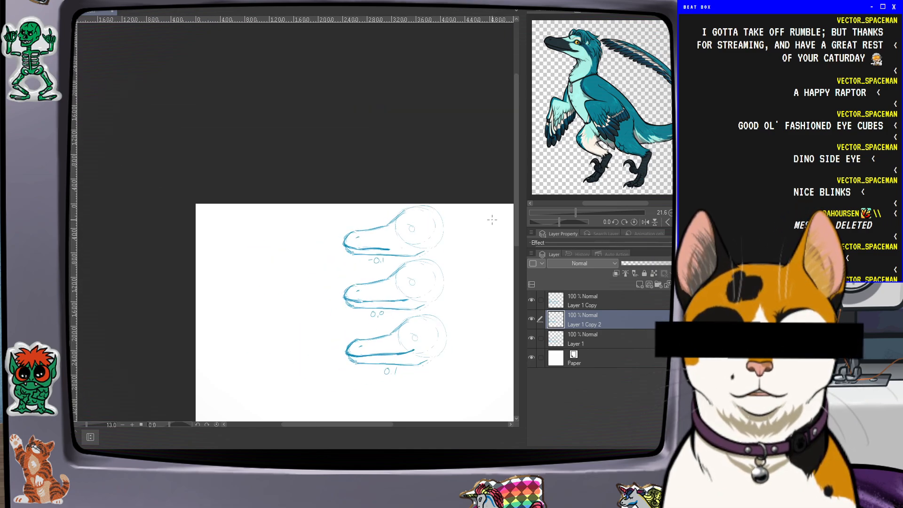
drag(516, 207, 511, 266)
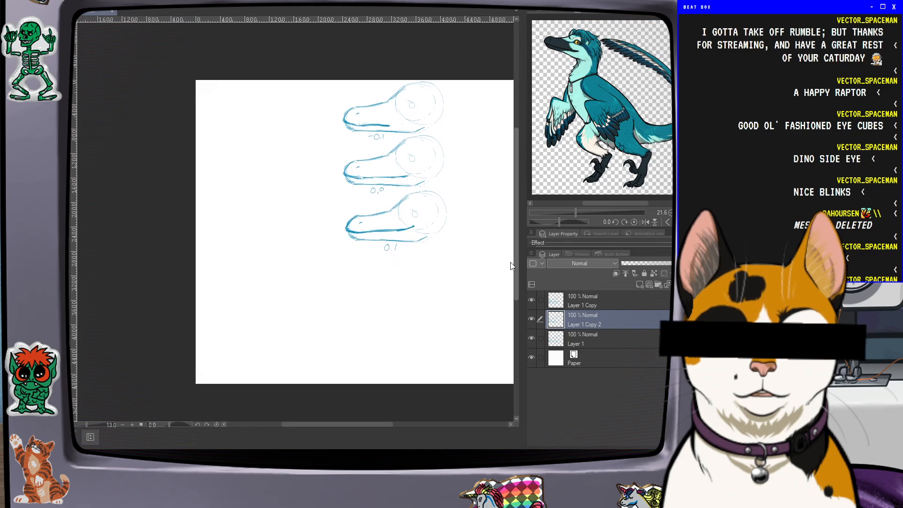
click(568, 299)
shift+click(592, 338)
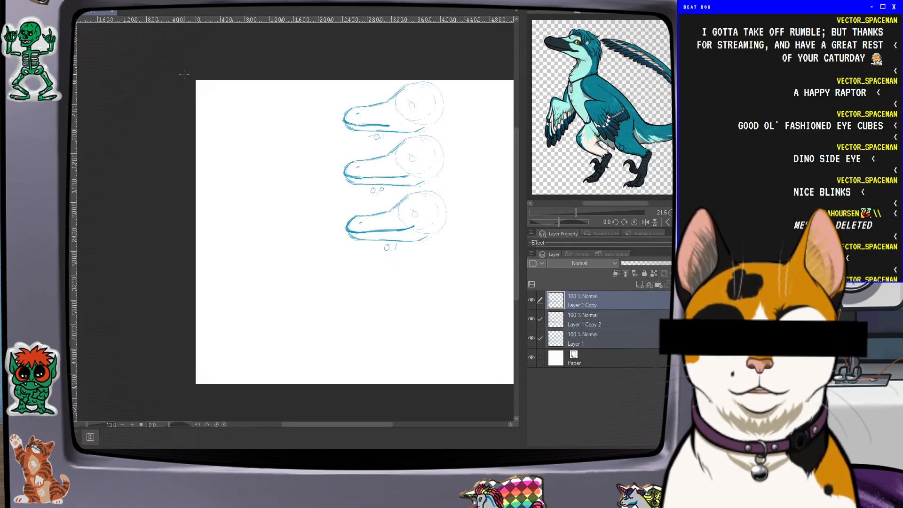
mouse_move(405, 185)
mouse_down()
mouse_move(399, 194)
mouse_move(275, 227)
mouse_up()
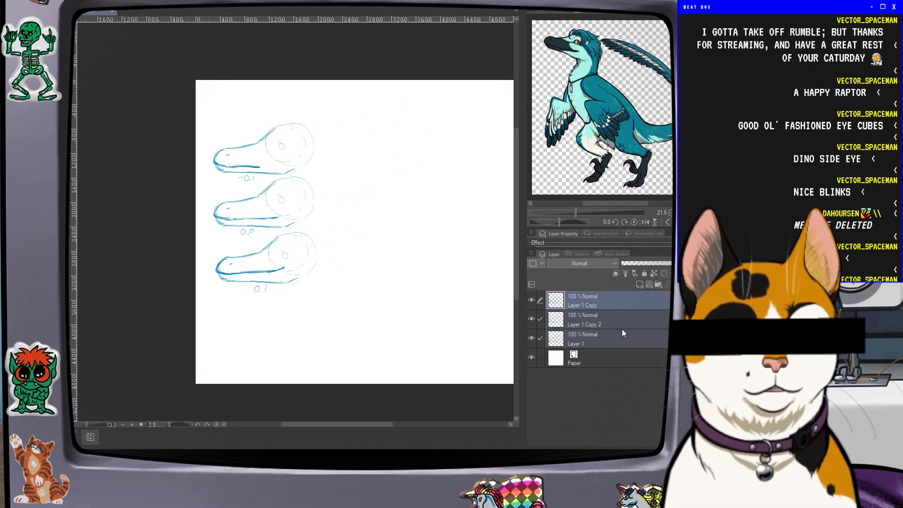
click(676, 284)
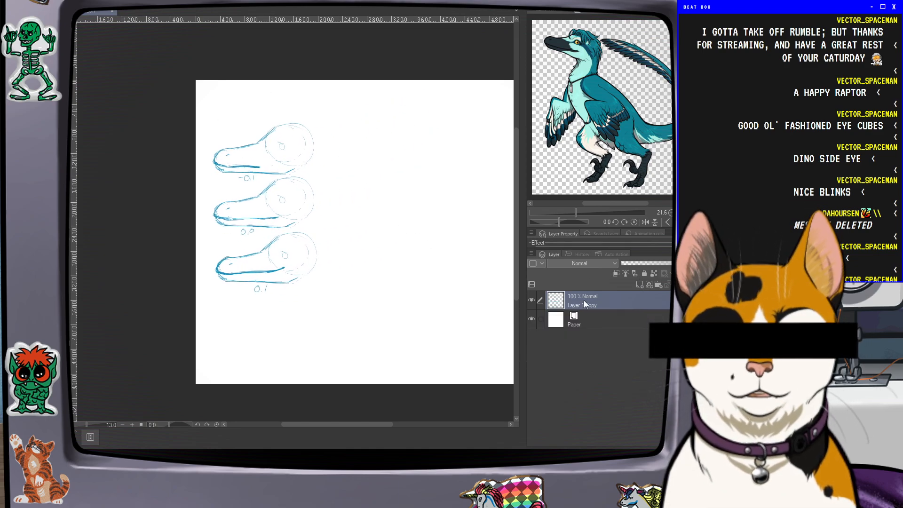
Duplicate the merged head-sketch layer and place the copy as a second column beside the original heads
key(ctrl+c)
key(ctrl+v)
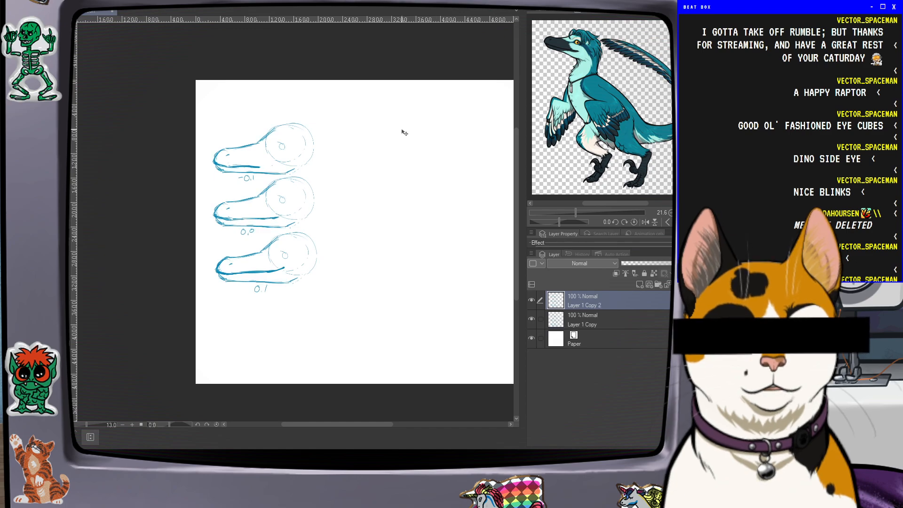
drag(247, 214, 353, 213)
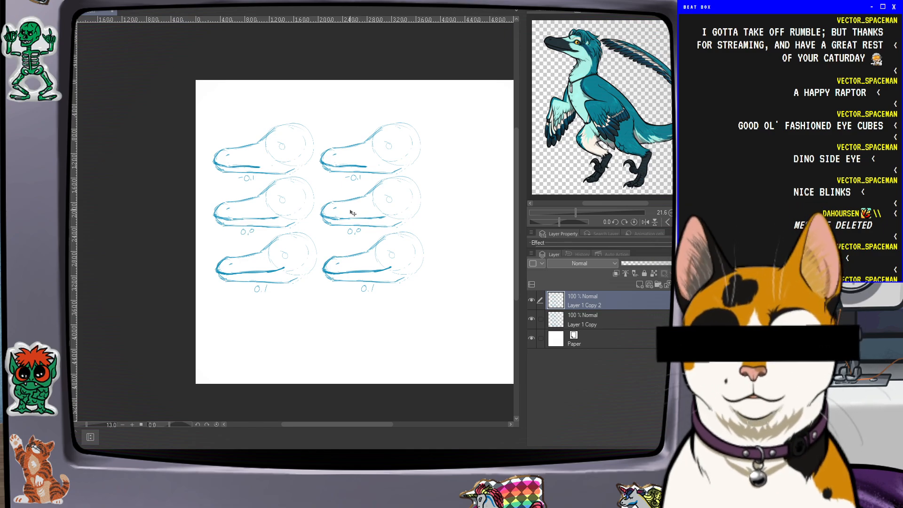
Erase the copied number labels beneath the three heads in the second column
scroll(405, 233, up, 5)
scroll(382, 190, down, 3)
scroll(300, 146, up, 3)
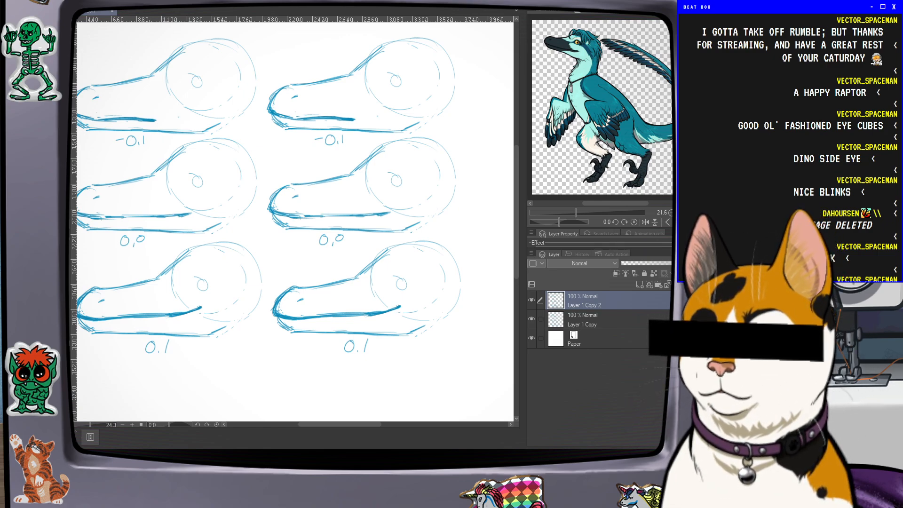
drag(343, 136, 314, 139)
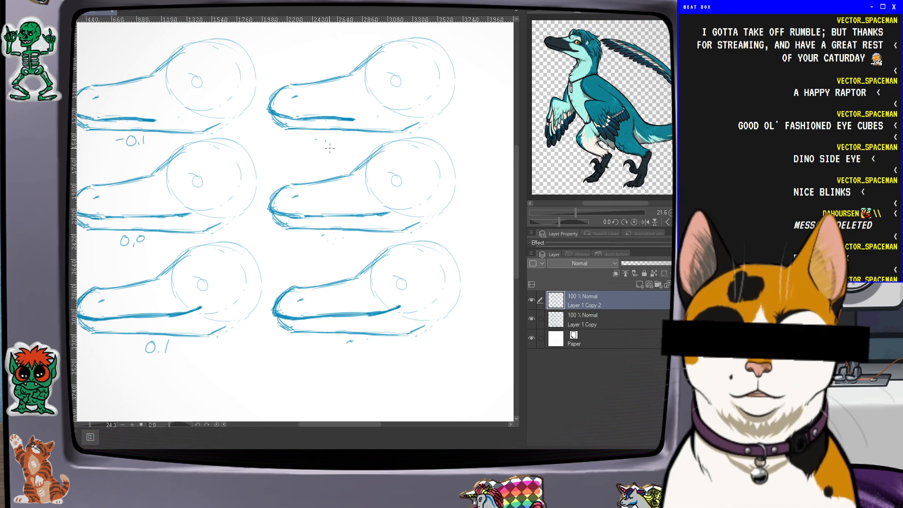
drag(347, 136, 335, 149)
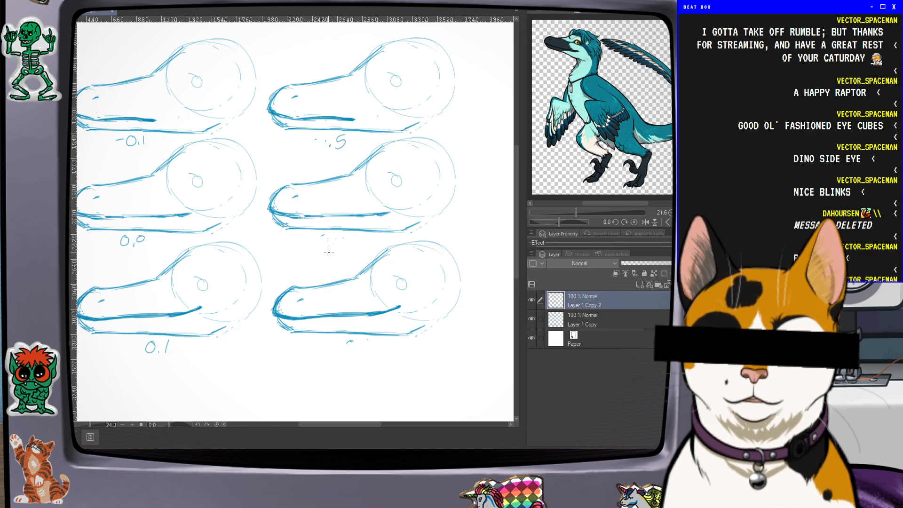
drag(344, 232, 341, 245)
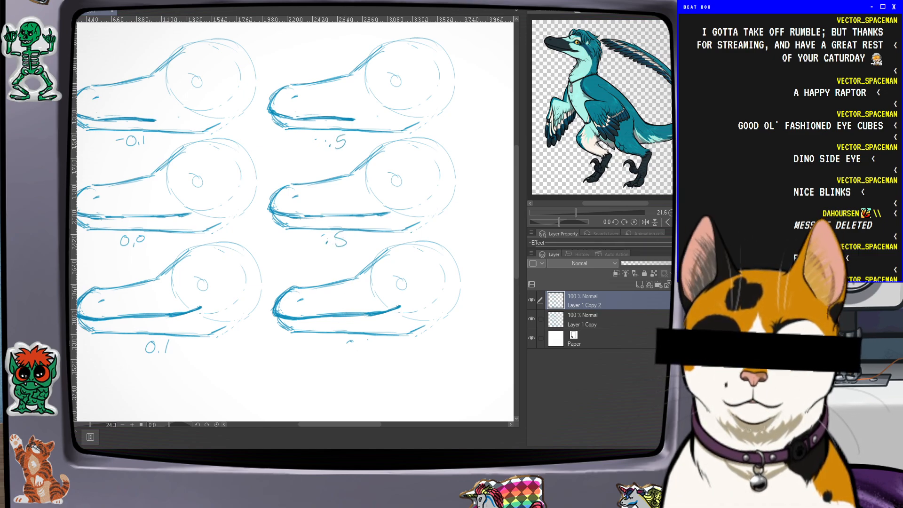
key(ctrl+z)
key(ctrl+z)
key(ctrl+z)
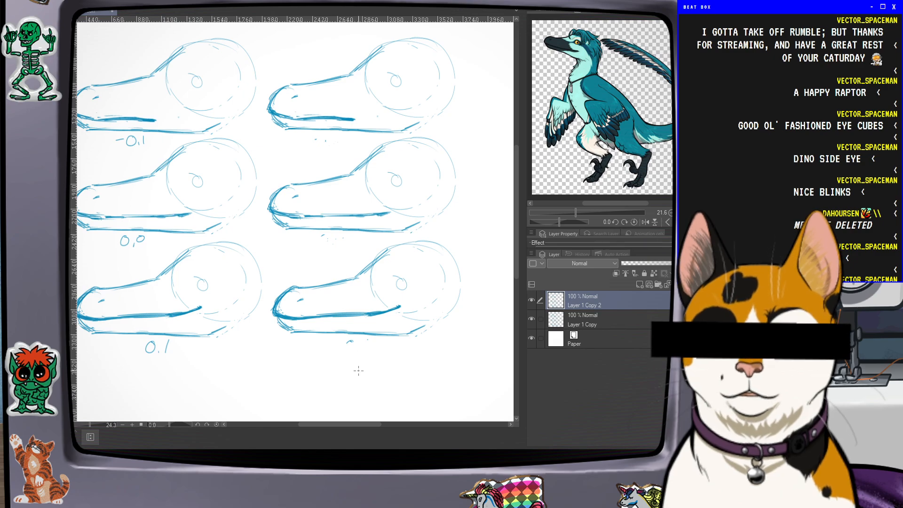
Handwrite the label .5 below the second column and sketch a lowered, open jaw on that column's bottom head
drag(336, 392, 358, 380)
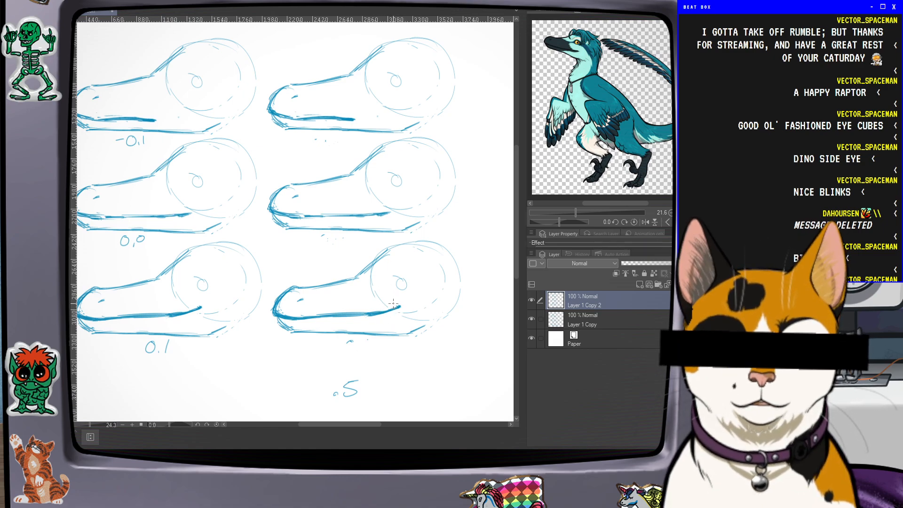
mouse_move(398, 303)
mouse_down()
mouse_move(299, 317)
mouse_move(397, 306)
mouse_up()
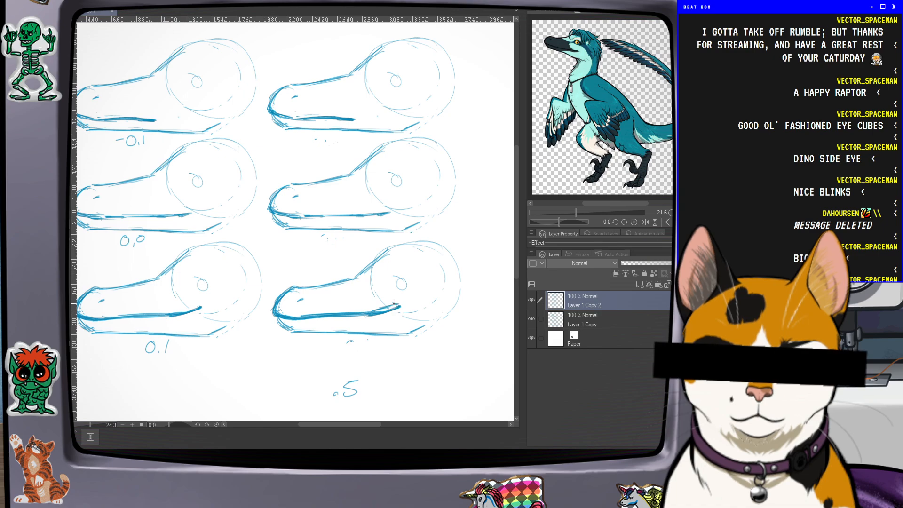
mouse_move(398, 308)
mouse_down()
mouse_move(358, 336)
mouse_move(294, 350)
mouse_move(366, 332)
mouse_move(304, 348)
mouse_up()
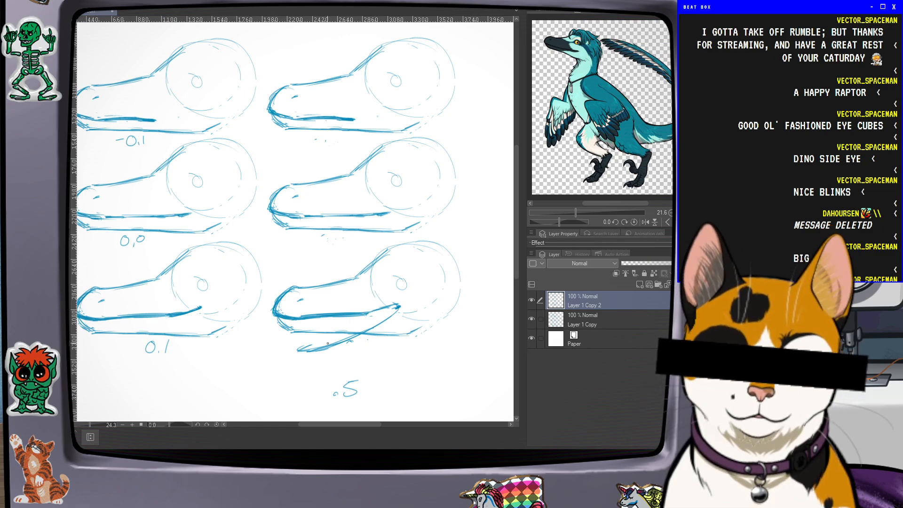
mouse_move(353, 326)
mouse_down()
mouse_move(291, 336)
mouse_move(305, 328)
mouse_move(273, 319)
mouse_move(304, 331)
mouse_up()
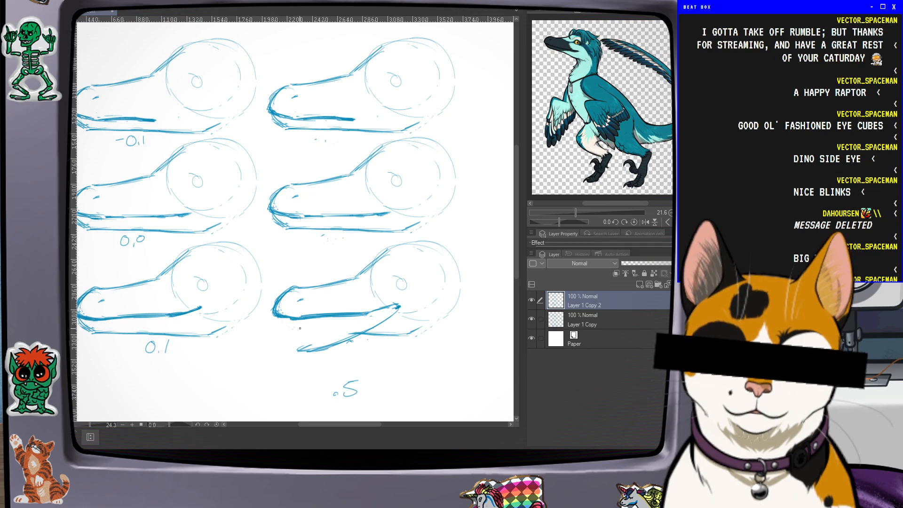
mouse_move(409, 335)
mouse_down()
mouse_move(370, 351)
mouse_move(407, 335)
mouse_move(335, 358)
mouse_move(309, 358)
mouse_up()
mouse_move(358, 320)
mouse_down()
mouse_move(301, 350)
mouse_move(308, 353)
mouse_up()
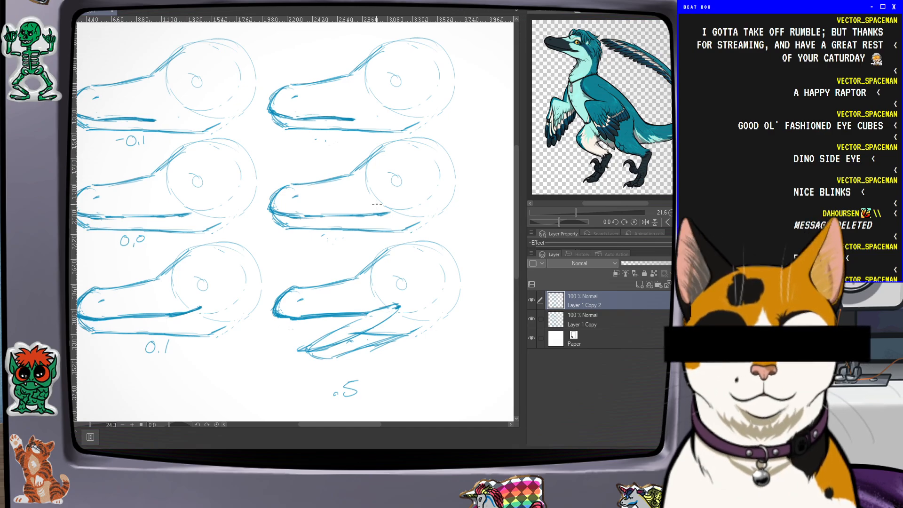
Sketch an open lower jaw on the second column's middle head, slanting down from the mouth corner to a rounded tip
mouse_move(367, 214)
mouse_down()
mouse_move(389, 209)
mouse_move(353, 227)
mouse_up()
drag(398, 208, 315, 246)
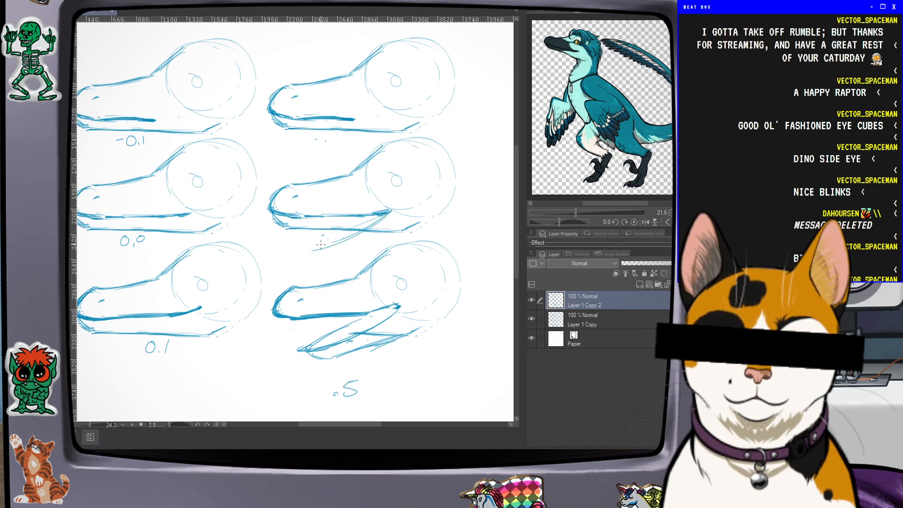
drag(389, 214, 332, 247)
drag(389, 217, 308, 257)
drag(364, 234, 310, 250)
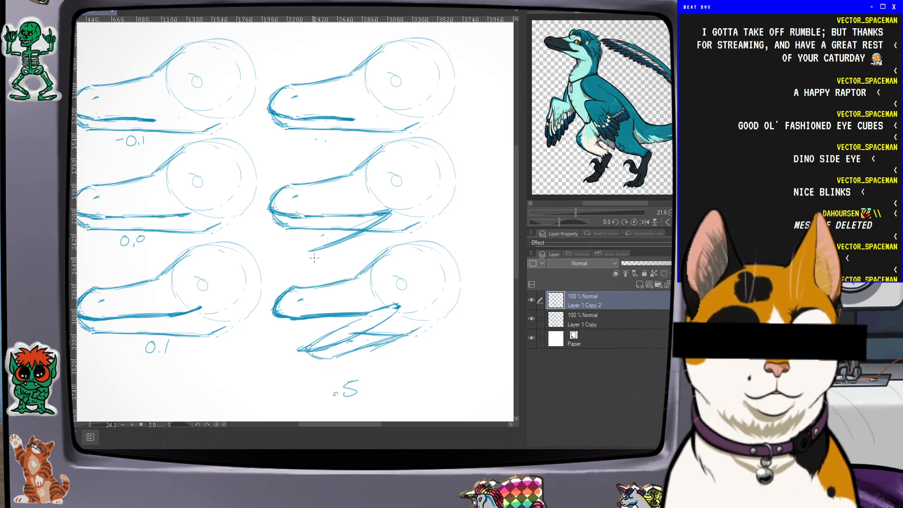
drag(388, 209, 346, 214)
drag(355, 213, 395, 203)
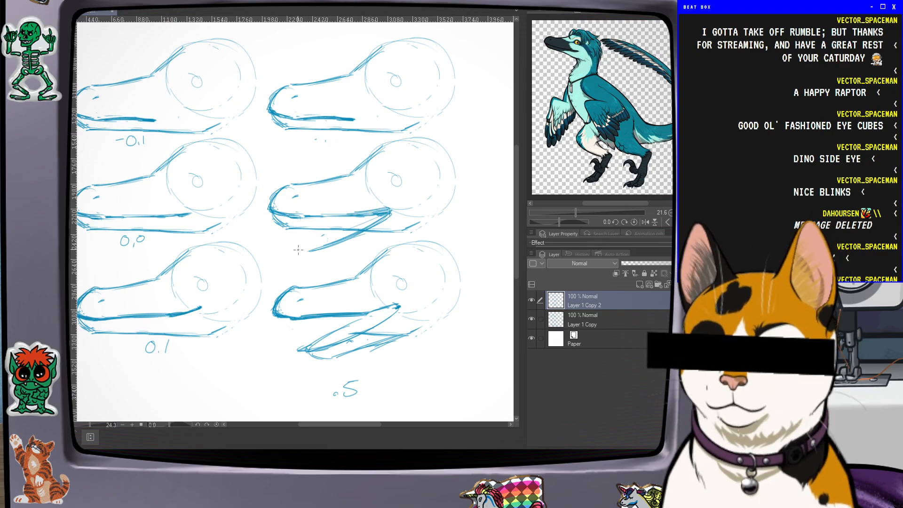
mouse_move(323, 249)
mouse_down()
mouse_move(292, 249)
mouse_move(302, 245)
mouse_up()
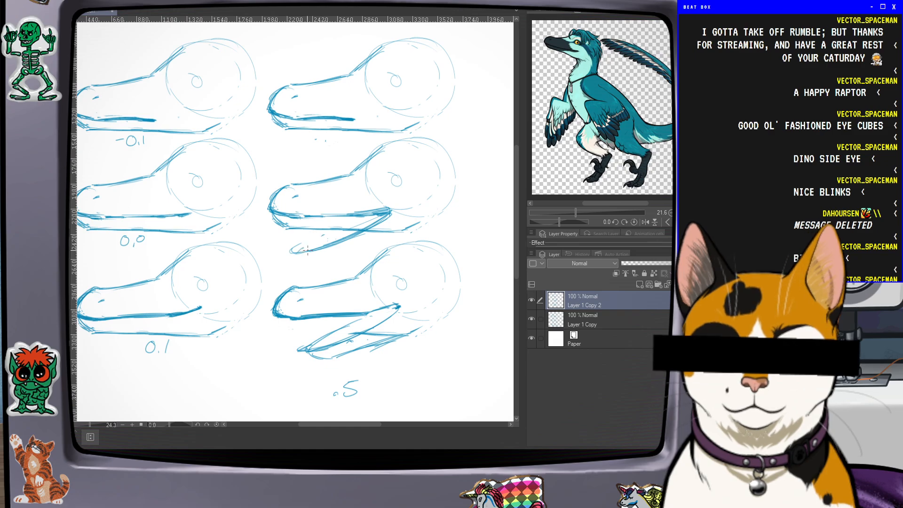
Erase the closed jaw and old mouth line on the second column's bottom head and redraw the upper mouth edge toward the corner
mouse_move(367, 313)
mouse_down()
mouse_move(391, 305)
mouse_move(290, 322)
mouse_up()
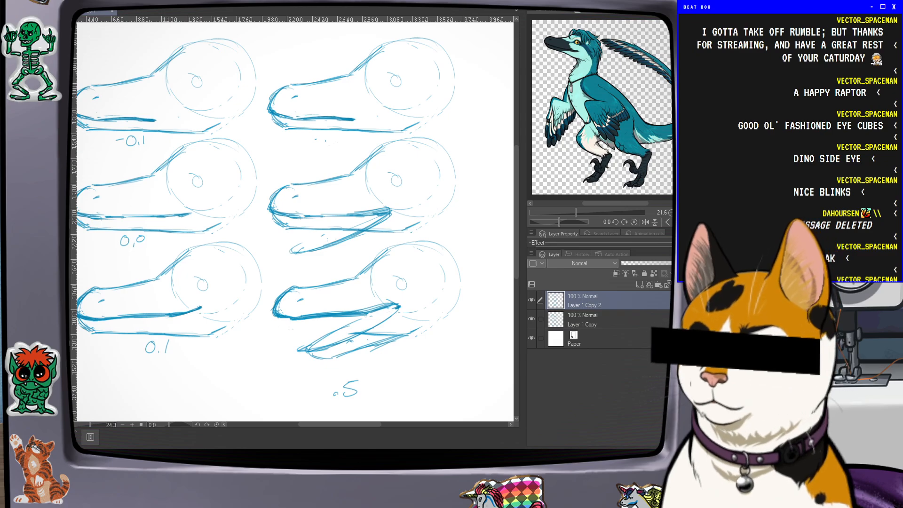
drag(387, 306, 352, 318)
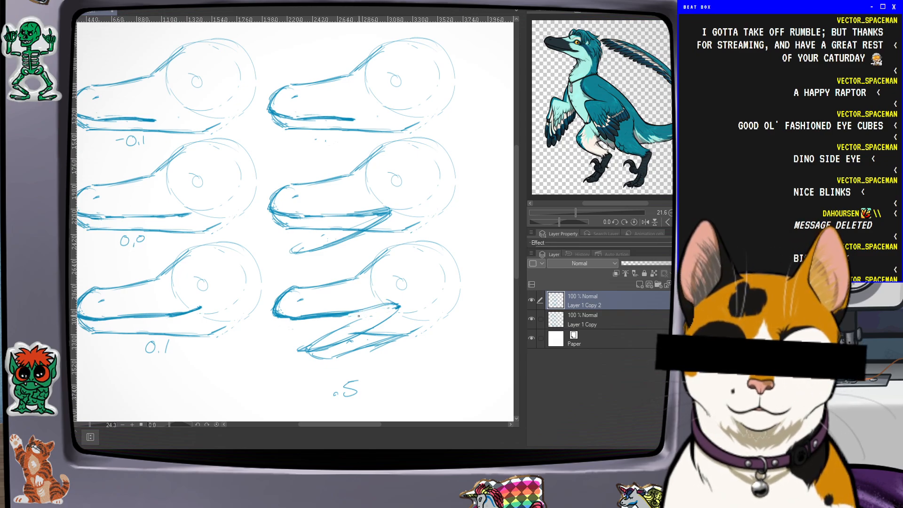
mouse_move(412, 329)
mouse_down()
mouse_move(353, 345)
mouse_move(379, 331)
mouse_move(339, 319)
mouse_move(350, 316)
mouse_move(310, 322)
mouse_up()
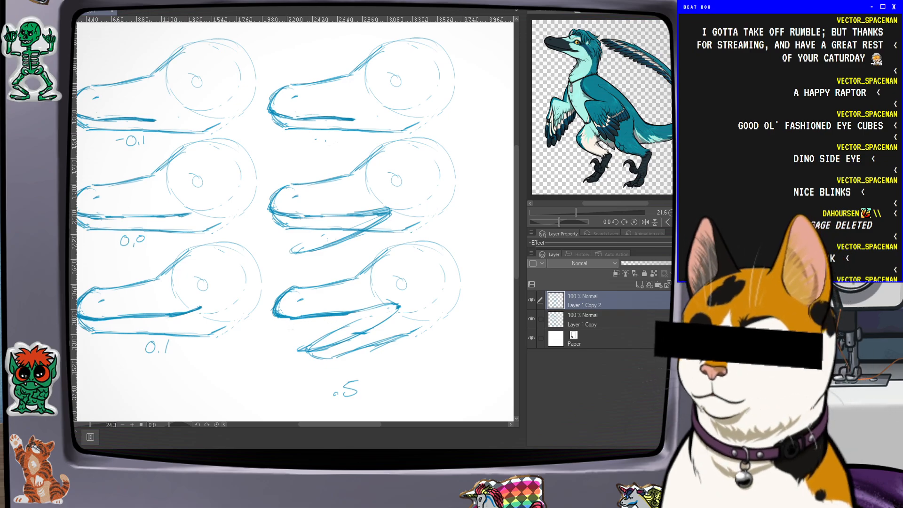
drag(390, 307, 347, 308)
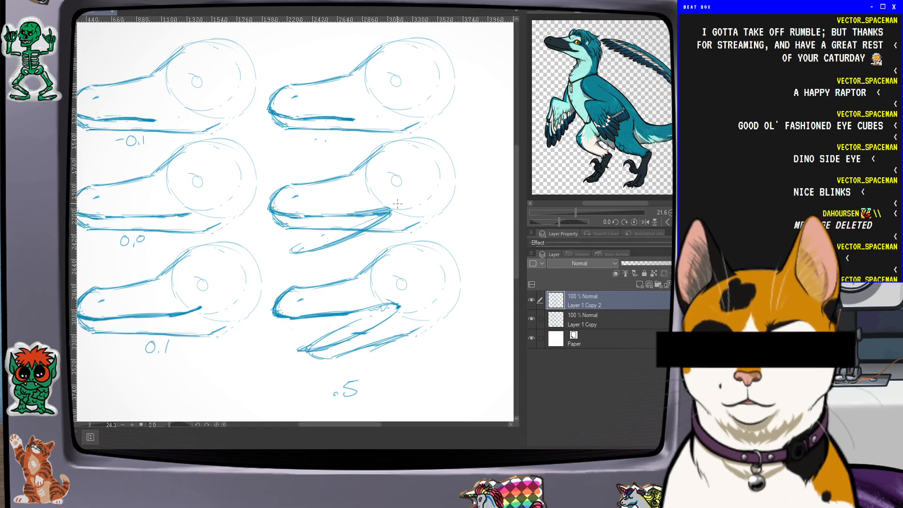
Clean the middle open head's old mouth and jaw lines, redraw the upper mouth edge to its corner, and start the jaw's underside
mouse_move(384, 219)
mouse_down()
mouse_move(340, 221)
mouse_move(358, 207)
mouse_move(369, 208)
mouse_move(343, 216)
mouse_move(384, 210)
mouse_move(365, 227)
mouse_move(287, 220)
mouse_up()
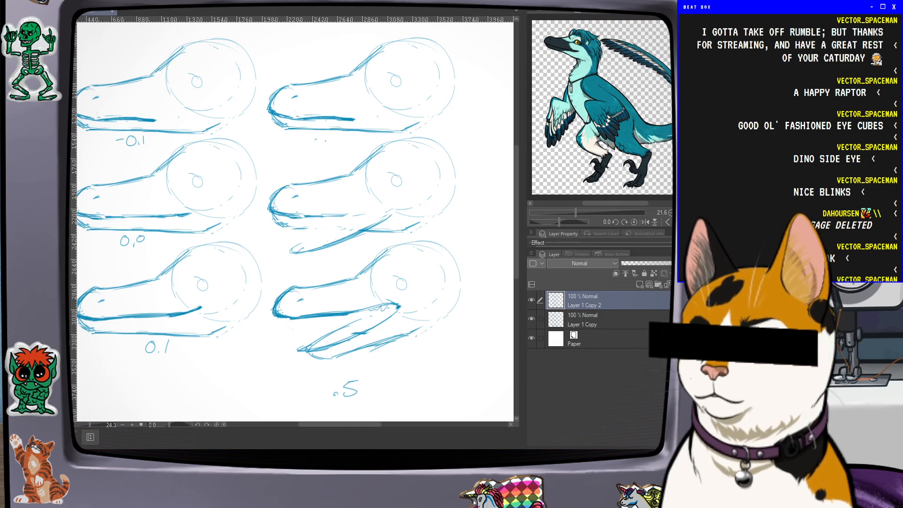
drag(387, 207, 331, 217)
drag(390, 207, 391, 215)
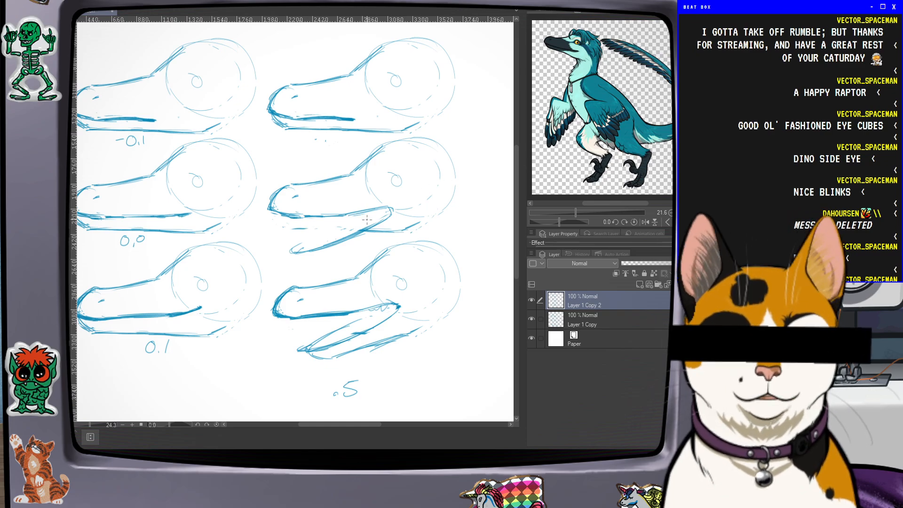
mouse_move(394, 234)
mouse_down()
mouse_move(326, 258)
mouse_move(346, 250)
mouse_up()
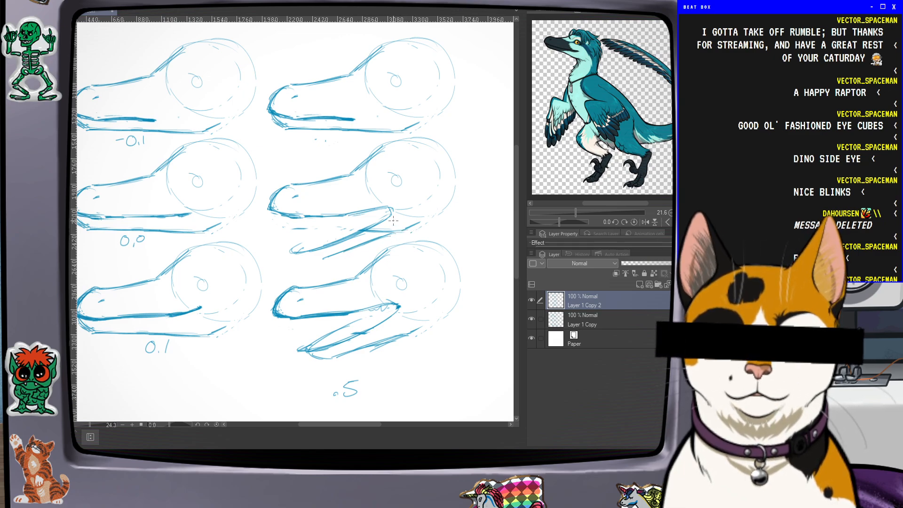
drag(392, 211, 351, 245)
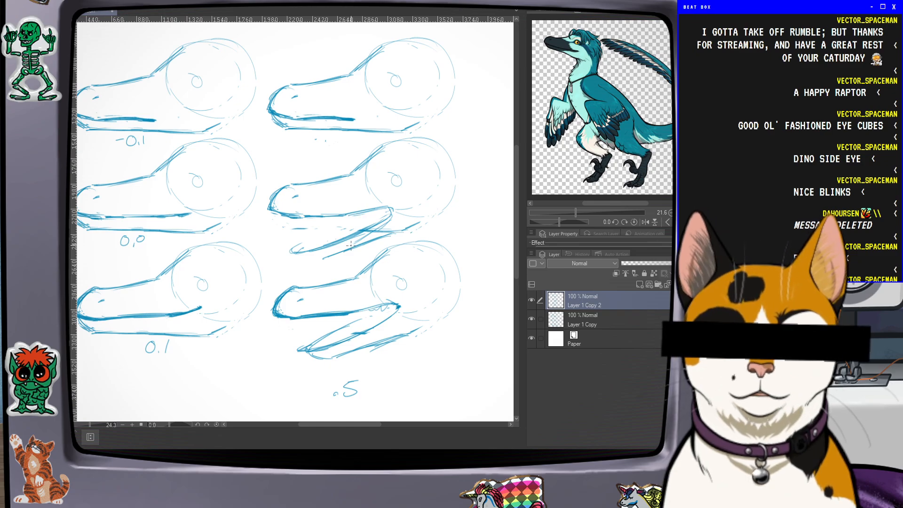
Erase the bottom open head's lower jaw and redraw it higher, with a curved mouth edge and an underside running to the head circle
mouse_move(398, 308)
mouse_down()
mouse_move(374, 316)
mouse_move(393, 307)
mouse_move(385, 302)
mouse_move(358, 339)
mouse_move(322, 353)
mouse_move(359, 339)
mouse_move(324, 339)
mouse_move(316, 350)
mouse_move(365, 314)
mouse_move(308, 346)
mouse_up()
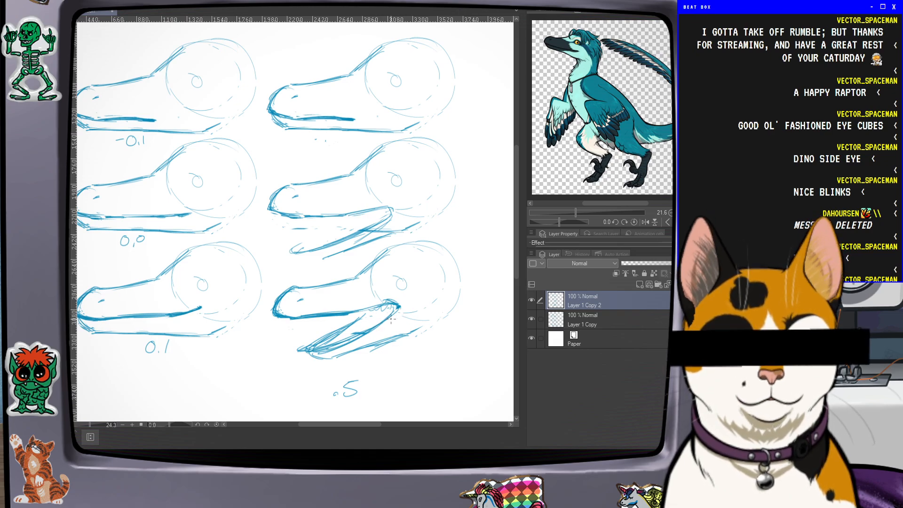
drag(392, 309, 310, 336)
drag(372, 316, 296, 335)
mouse_move(395, 309)
mouse_down()
mouse_move(324, 348)
mouse_move(297, 350)
mouse_move(308, 356)
mouse_move(415, 332)
mouse_move(312, 364)
mouse_up()
drag(421, 324, 330, 348)
mouse_move(440, 311)
mouse_down()
mouse_move(405, 321)
mouse_move(379, 298)
mouse_move(393, 307)
mouse_move(384, 315)
mouse_move(400, 301)
mouse_move(389, 312)
mouse_move(444, 310)
mouse_move(435, 327)
mouse_move(374, 344)
mouse_up()
mouse_move(314, 342)
mouse_down()
mouse_move(359, 327)
mouse_move(306, 346)
mouse_up()
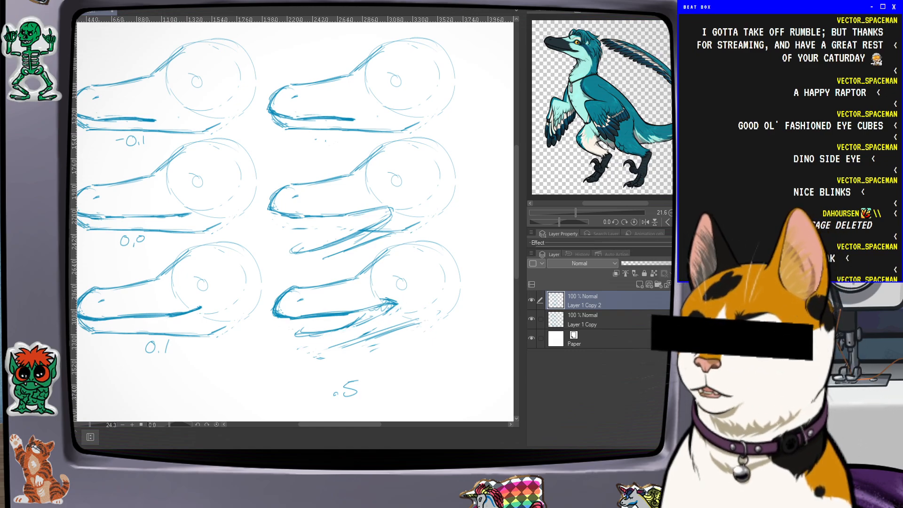
drag(377, 327, 312, 345)
mouse_move(354, 335)
mouse_down()
mouse_move(302, 342)
mouse_move(319, 327)
mouse_move(373, 331)
mouse_move(328, 347)
mouse_up()
drag(394, 327, 322, 349)
mouse_move(420, 319)
mouse_down()
mouse_move(365, 334)
mouse_move(415, 325)
mouse_up()
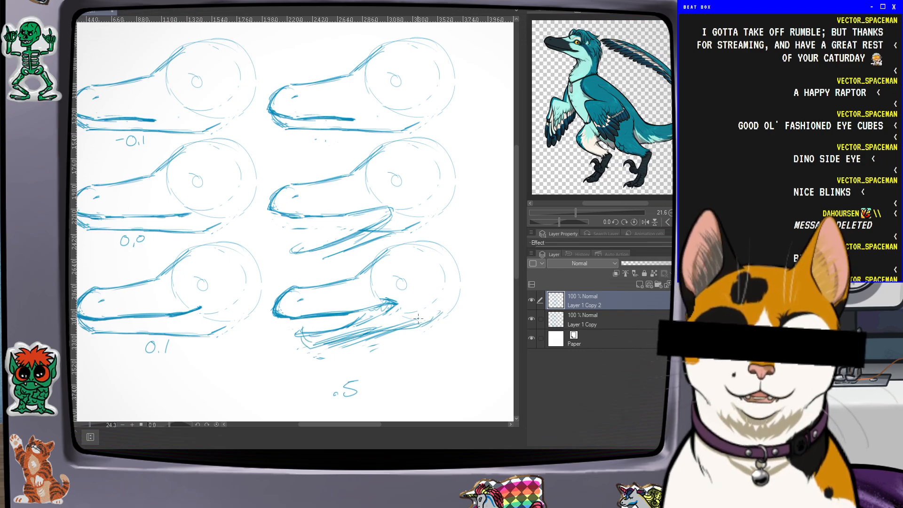
Complete the middle open head's lower jaw, joining its underside to the head circle and redrawing the slanted inner edge and tip
drag(431, 220, 407, 234)
drag(437, 216, 405, 236)
drag(409, 236, 326, 258)
mouse_move(381, 242)
mouse_down()
mouse_move(309, 264)
mouse_move(320, 269)
mouse_up()
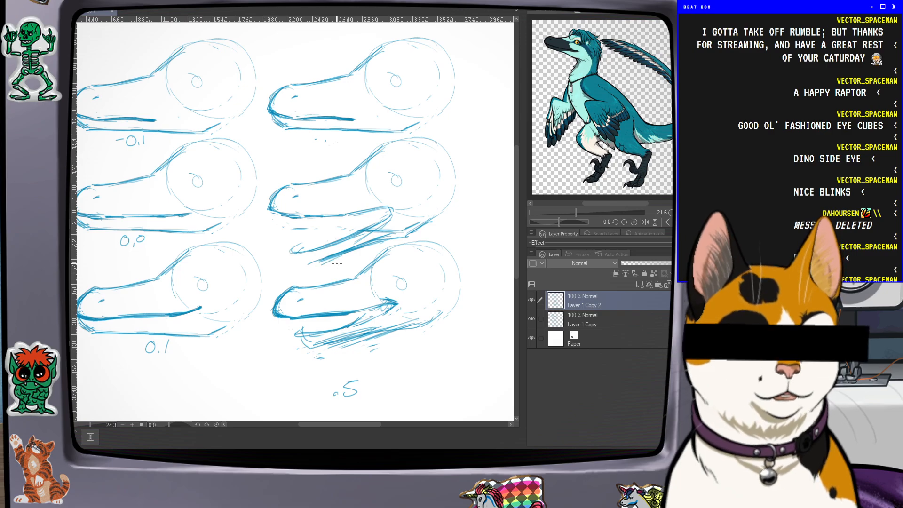
mouse_move(383, 240)
mouse_down()
mouse_move(323, 266)
mouse_move(295, 250)
mouse_up()
drag(344, 220, 304, 253)
mouse_move(353, 216)
mouse_down()
mouse_move(289, 257)
mouse_move(360, 218)
mouse_up()
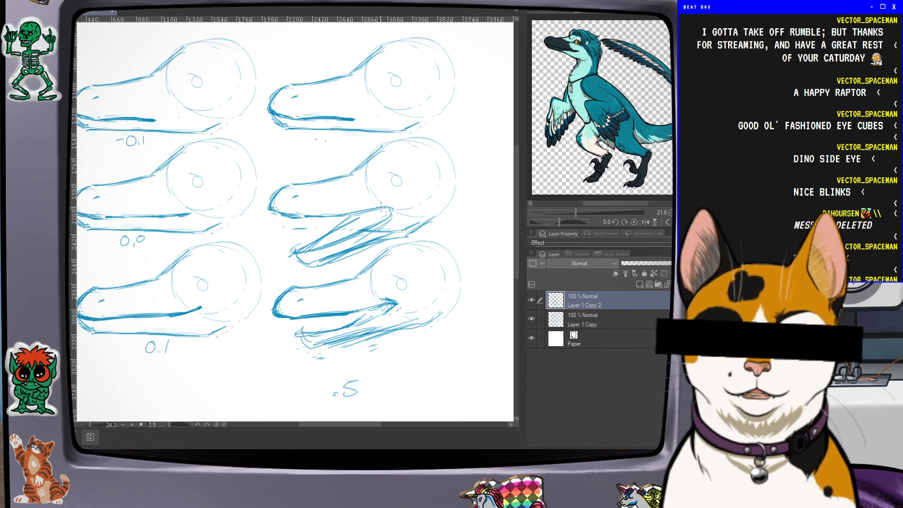
mouse_move(388, 208)
mouse_down()
mouse_move(391, 219)
mouse_move(329, 263)
mouse_up()
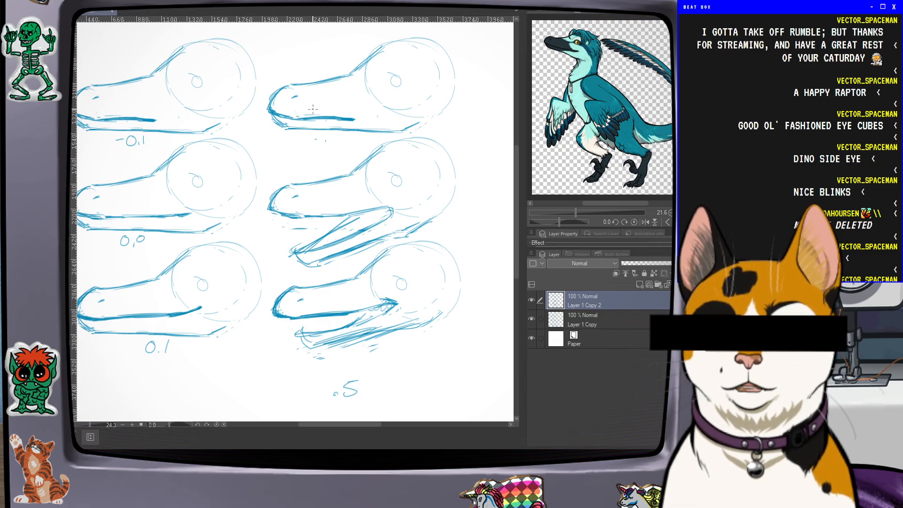
Replace the second column's top head's closed jaw with an open one, hinged at a short mouth corner ahead of the head circle
mouse_move(422, 124)
mouse_down()
mouse_move(312, 152)
mouse_move(288, 132)
mouse_move(307, 151)
mouse_move(296, 132)
mouse_up()
mouse_move(354, 121)
mouse_down()
mouse_move(300, 147)
mouse_move(297, 134)
mouse_move(323, 123)
mouse_move(291, 140)
mouse_move(364, 123)
mouse_up()
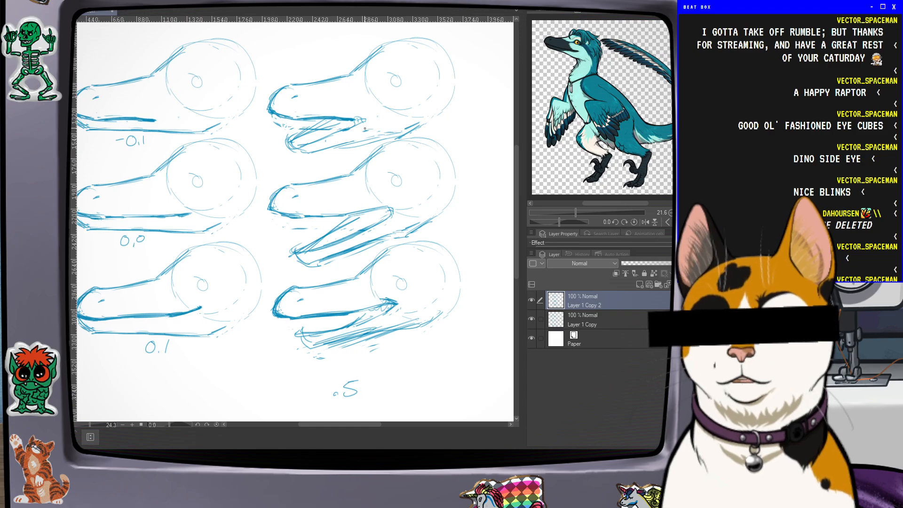
drag(356, 119, 342, 119)
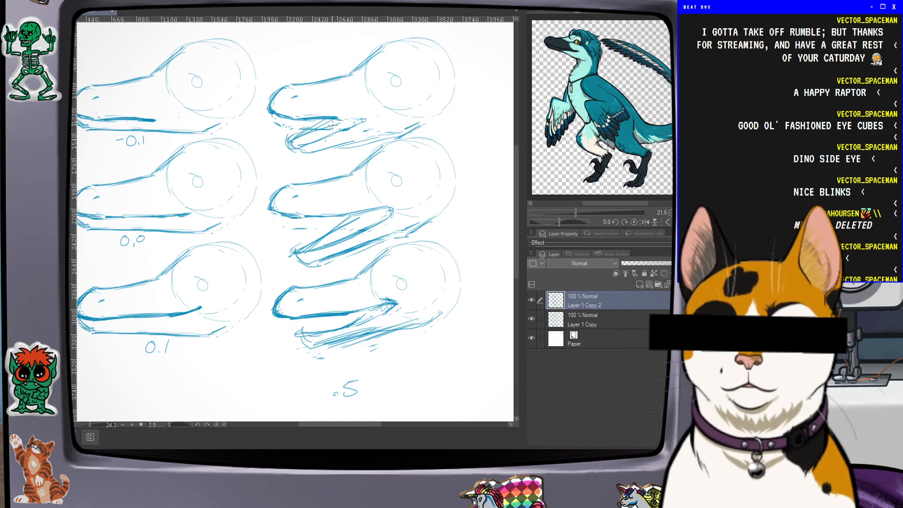
mouse_move(339, 116)
mouse_down()
mouse_move(379, 115)
mouse_move(295, 145)
mouse_move(334, 120)
mouse_move(298, 136)
mouse_up()
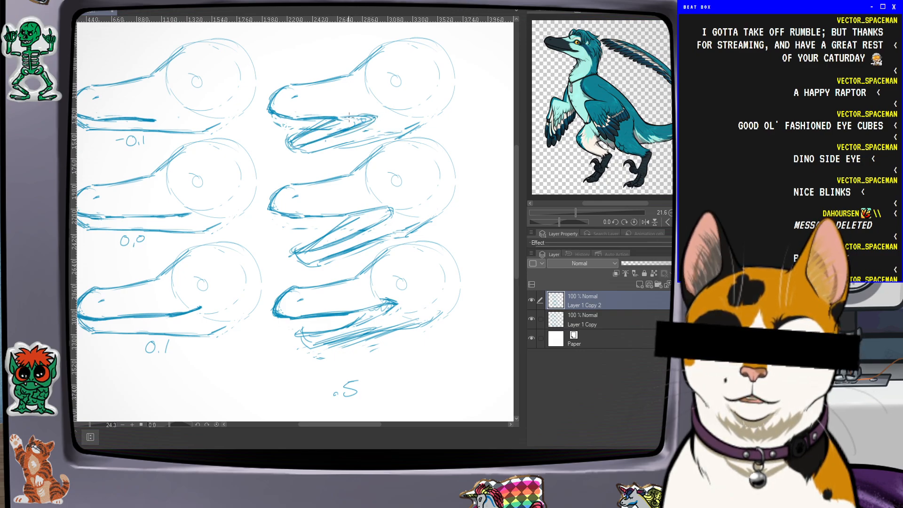
mouse_move(348, 121)
mouse_down()
mouse_move(326, 117)
mouse_move(373, 114)
mouse_up()
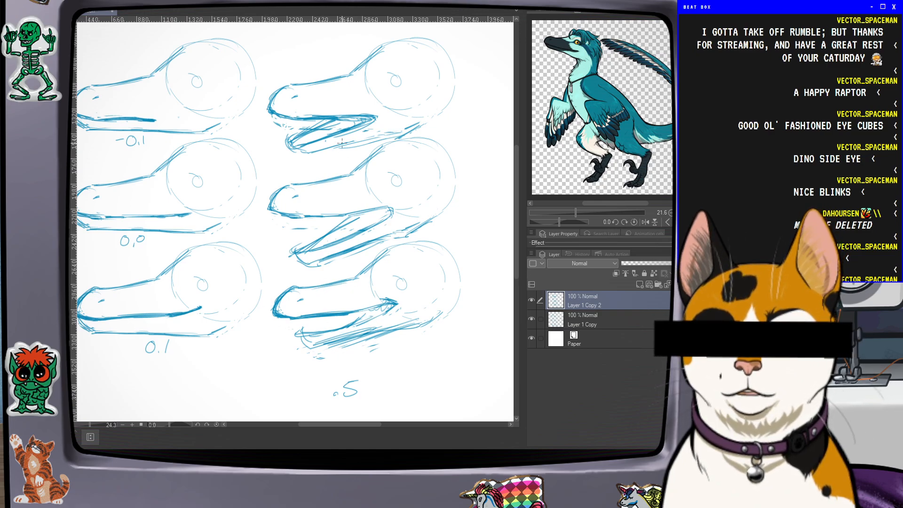
mouse_move(407, 128)
mouse_down()
mouse_move(300, 151)
mouse_move(299, 140)
mouse_move(320, 140)
mouse_move(296, 140)
mouse_move(383, 148)
mouse_move(289, 149)
mouse_up()
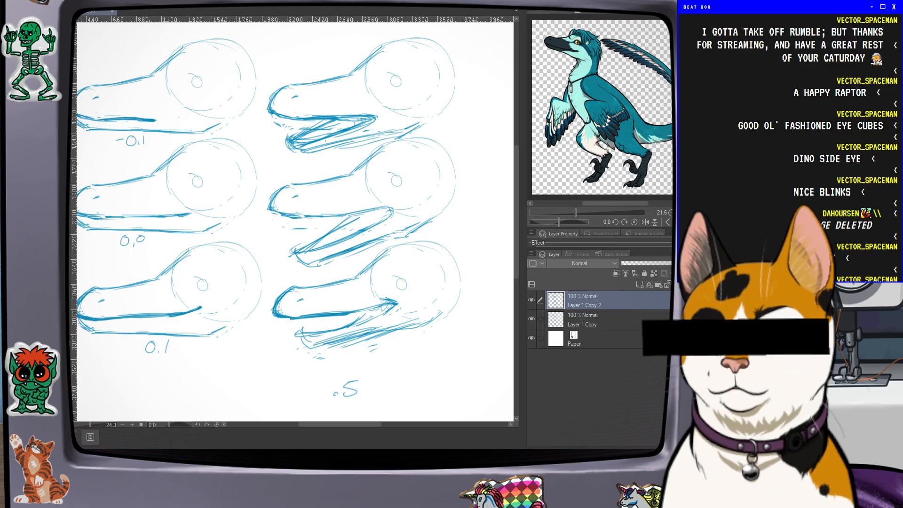
scroll(349, 257, down, 2)
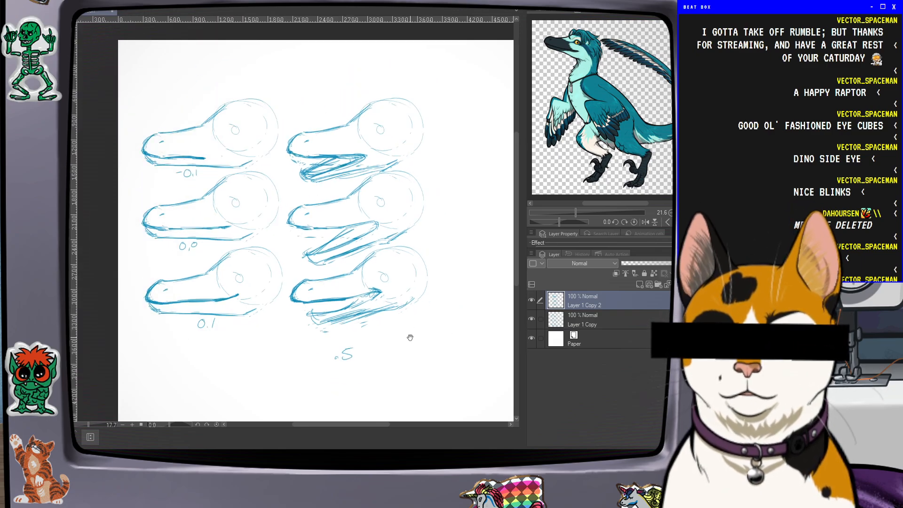
mouse_move(455, 296)
mouse_down()
mouse_move(330, 258)
mouse_move(450, 282)
mouse_move(369, 252)
mouse_move(441, 256)
mouse_move(467, 234)
mouse_move(404, 272)
mouse_up()
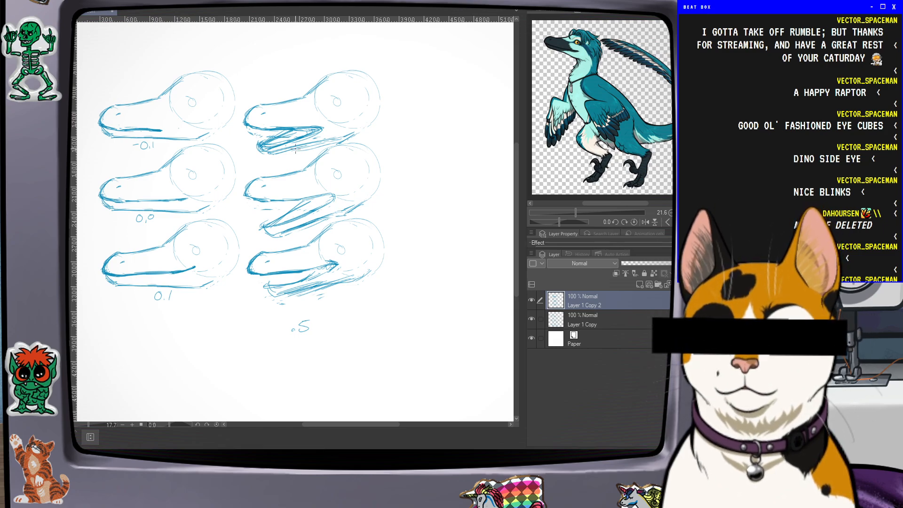
Duplicate the layer with the open-jaw heads and place the copy beside the original as a third column
scroll(304, 137, up, 1)
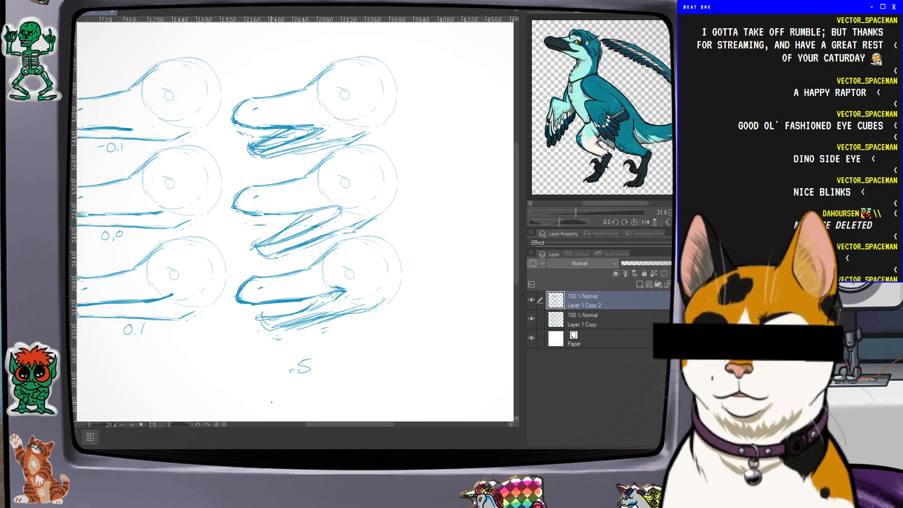
mouse_move(331, 425)
mouse_down()
mouse_move(343, 431)
mouse_move(324, 429)
mouse_up()
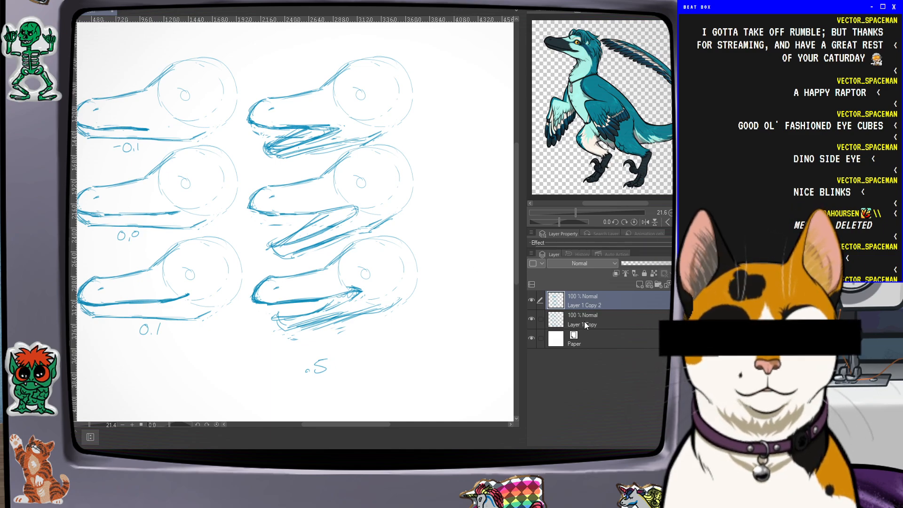
key(ctrl+v)
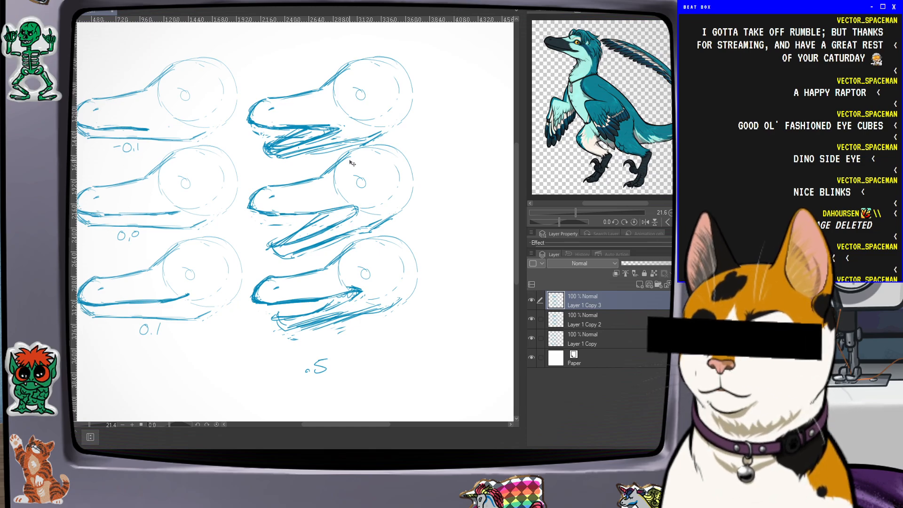
drag(346, 189, 517, 188)
Change the third column's .5 label under the bottom head to a handwritten 1.0
scroll(441, 253, down, 2)
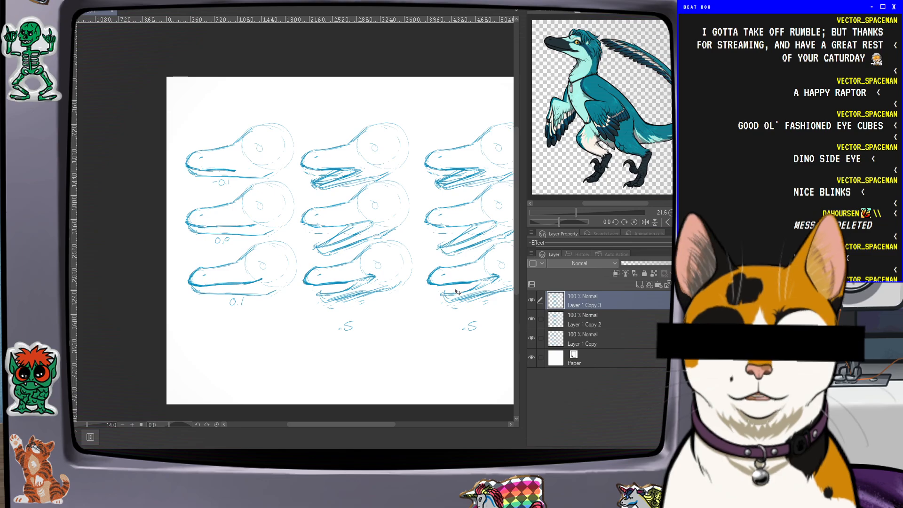
drag(440, 293, 350, 289)
scroll(424, 232, up, 1)
scroll(424, 233, up, 3)
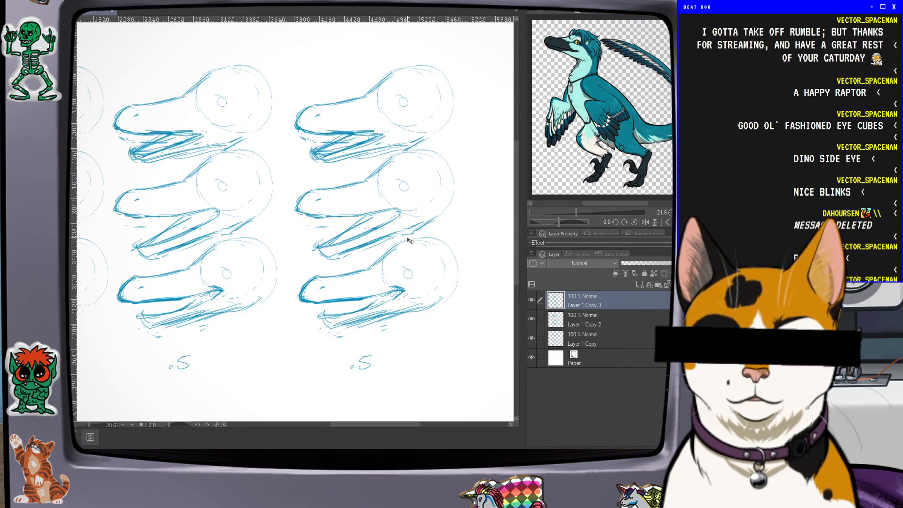
scroll(402, 248, up, 2)
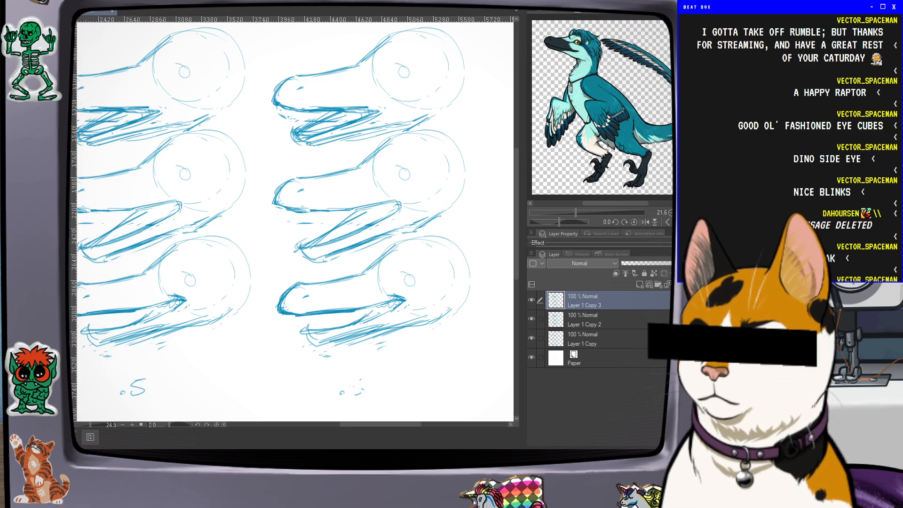
mouse_move(339, 378)
mouse_down()
mouse_move(340, 393)
mouse_move(362, 385)
mouse_move(341, 388)
mouse_up()
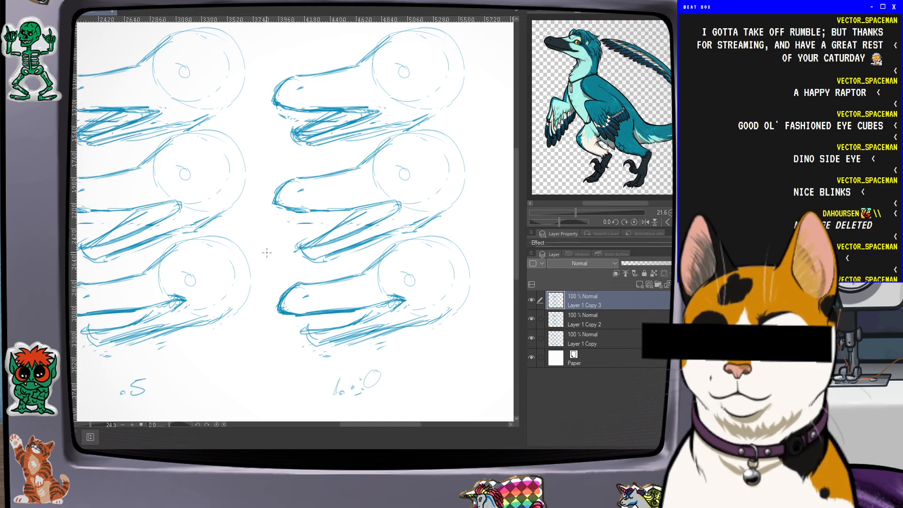
Erase the lower jaw of the third column's middle head, keeping the snout and head circle
drag(515, 241, 515, 246)
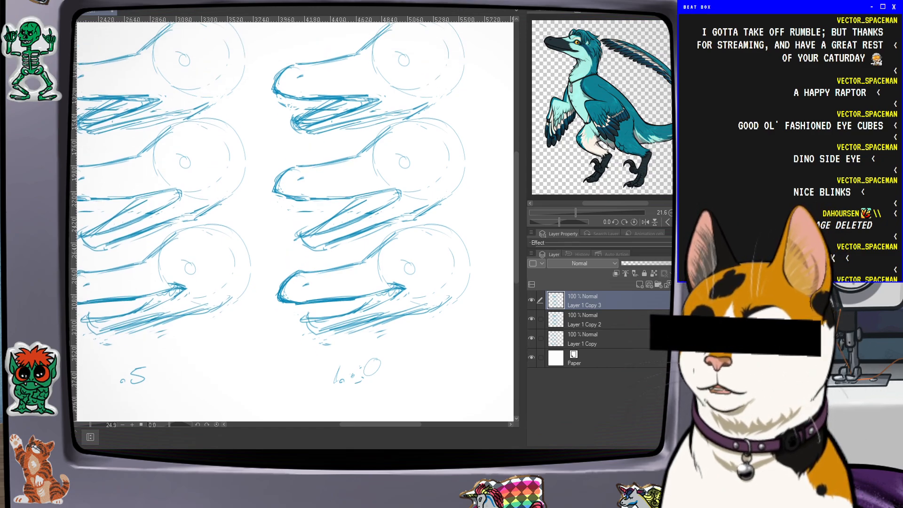
drag(442, 204, 324, 248)
drag(433, 205, 310, 249)
drag(402, 216, 326, 242)
mouse_move(391, 207)
mouse_down()
mouse_move(302, 240)
mouse_move(348, 222)
mouse_up()
mouse_move(334, 217)
mouse_down()
mouse_move(299, 230)
mouse_move(317, 226)
mouse_up()
drag(363, 207, 326, 219)
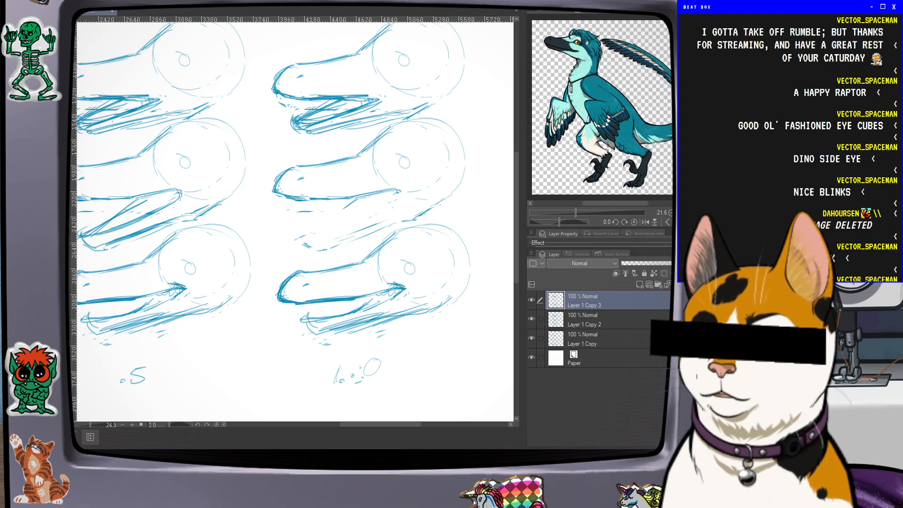
Redraw the third column's middle head with a steeply dropped lower jaw, hinged at the mouth corner and joined underneath to the head circle
mouse_move(385, 187)
mouse_down()
mouse_move(395, 190)
mouse_move(335, 198)
mouse_up()
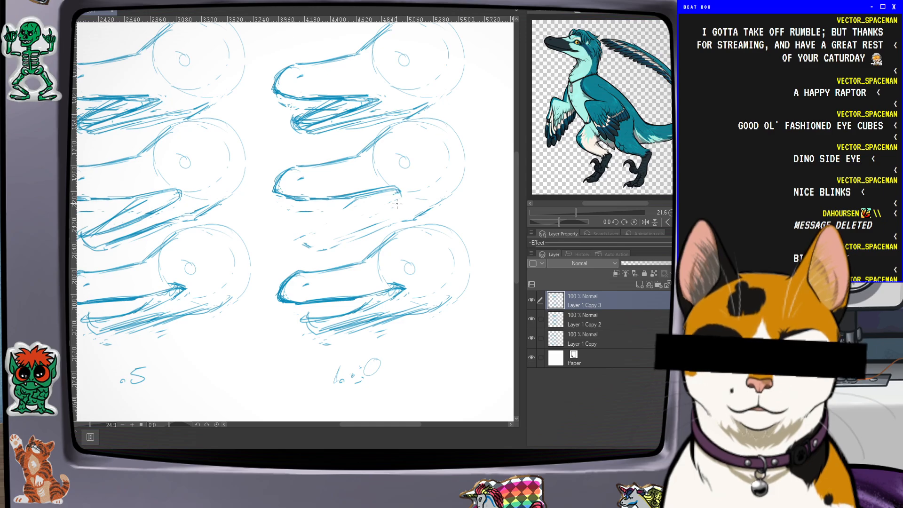
mouse_move(393, 187)
mouse_down()
mouse_move(401, 192)
mouse_move(382, 221)
mouse_move(344, 255)
mouse_up()
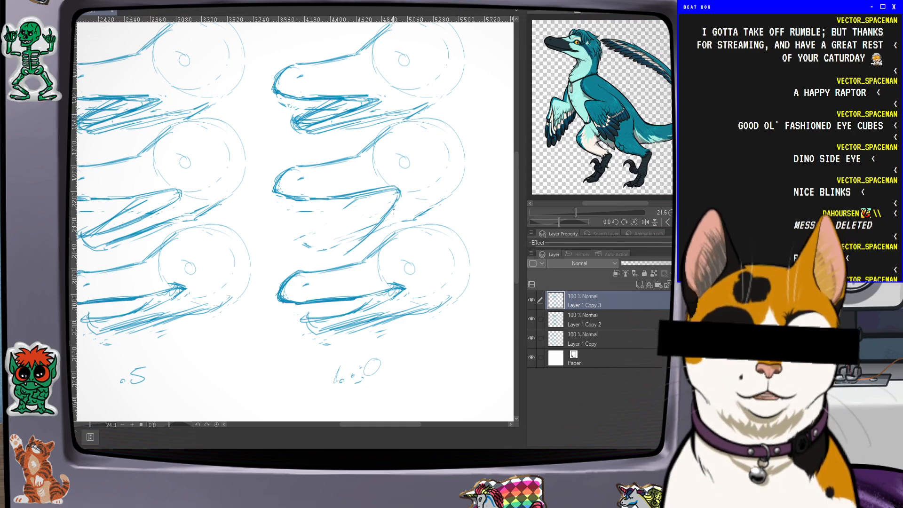
drag(386, 217, 336, 260)
drag(380, 223, 347, 256)
mouse_move(370, 204)
mouse_down()
mouse_move(324, 261)
mouse_move(335, 245)
mouse_up()
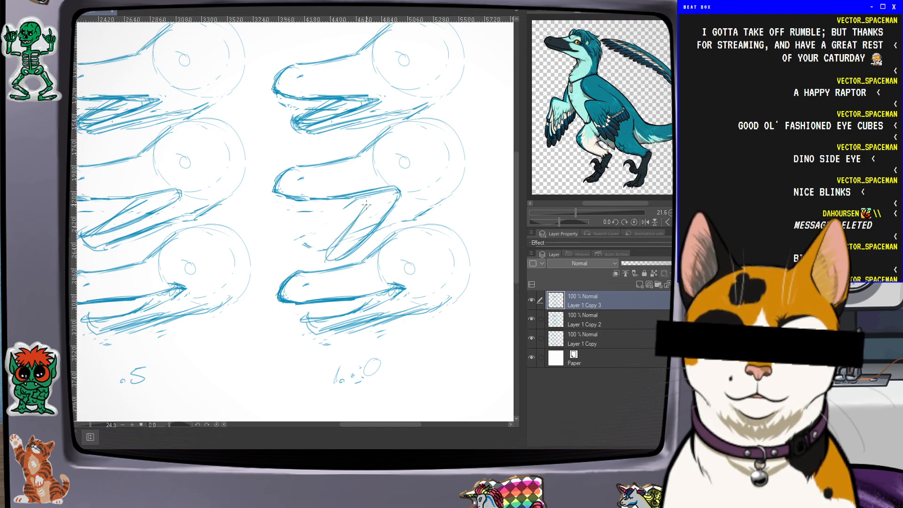
drag(447, 196, 385, 236)
mouse_move(339, 258)
mouse_down()
mouse_move(325, 258)
mouse_move(334, 243)
mouse_move(348, 254)
mouse_move(322, 260)
mouse_up()
drag(342, 235, 332, 264)
drag(372, 192, 324, 262)
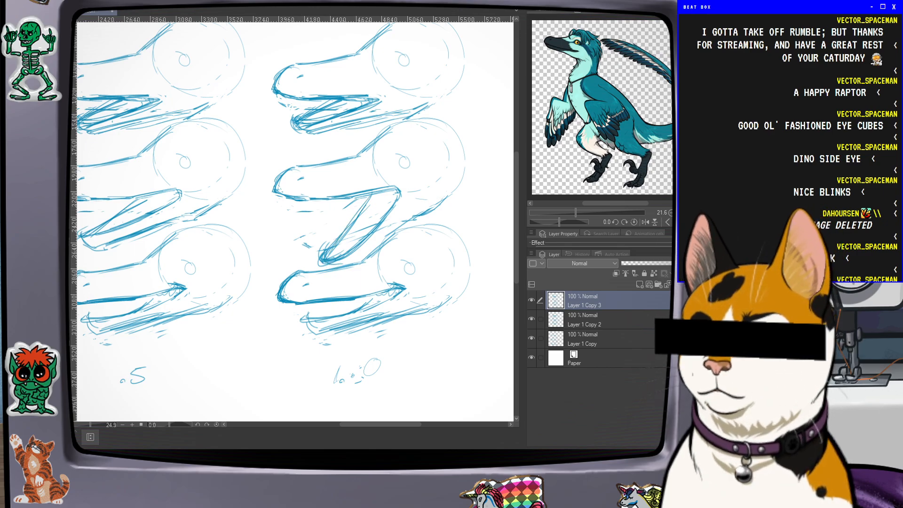
Replace the third column's bottom head's lower jaw with a wide-open one reaching down to the label and joined to the head circle
mouse_move(376, 303)
mouse_down()
mouse_move(320, 320)
mouse_move(392, 315)
mouse_move(342, 331)
mouse_move(303, 320)
mouse_move(400, 286)
mouse_move(376, 291)
mouse_up()
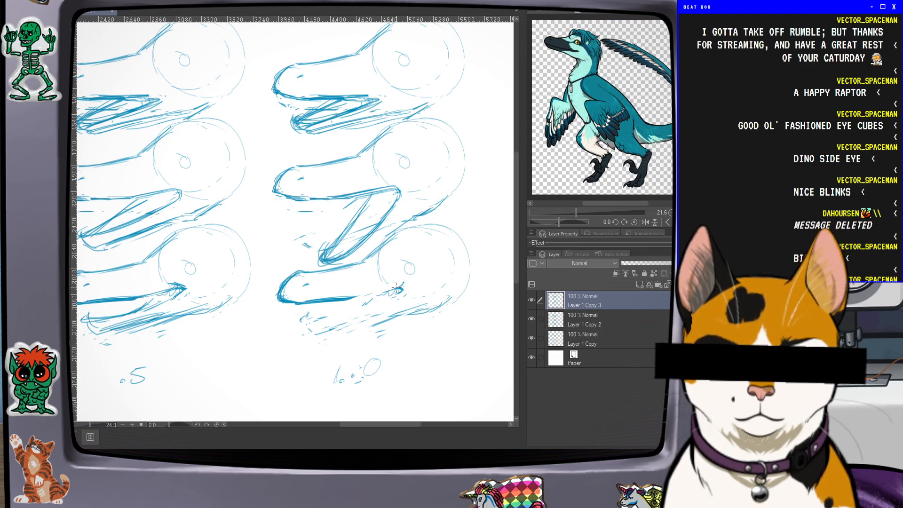
drag(398, 290, 344, 298)
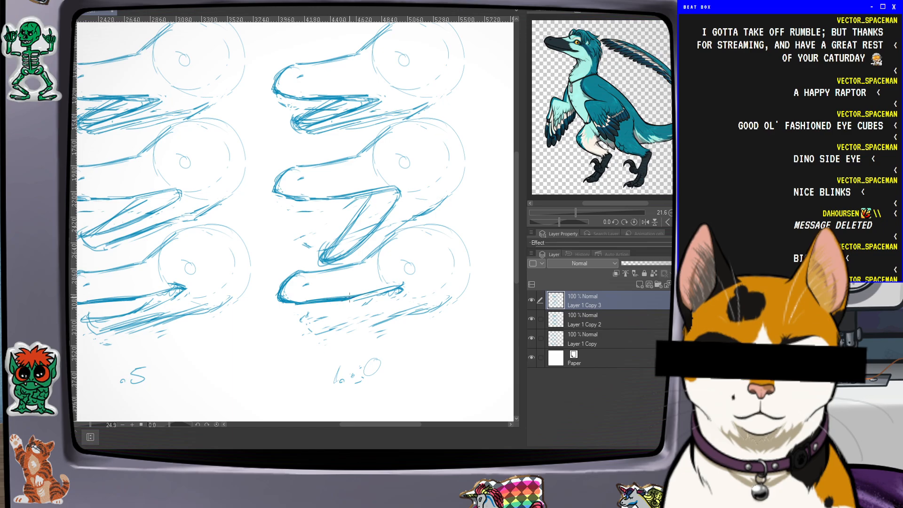
mouse_move(402, 283)
mouse_down()
mouse_move(404, 295)
mouse_move(363, 347)
mouse_up()
mouse_move(400, 306)
mouse_down()
mouse_move(360, 358)
mouse_move(398, 311)
mouse_move(345, 369)
mouse_up()
drag(376, 343, 332, 374)
mouse_move(333, 366)
mouse_down()
mouse_move(331, 375)
mouse_move(354, 331)
mouse_up()
mouse_move(332, 368)
mouse_down()
mouse_move(363, 317)
mouse_move(354, 339)
mouse_up()
drag(377, 300, 332, 361)
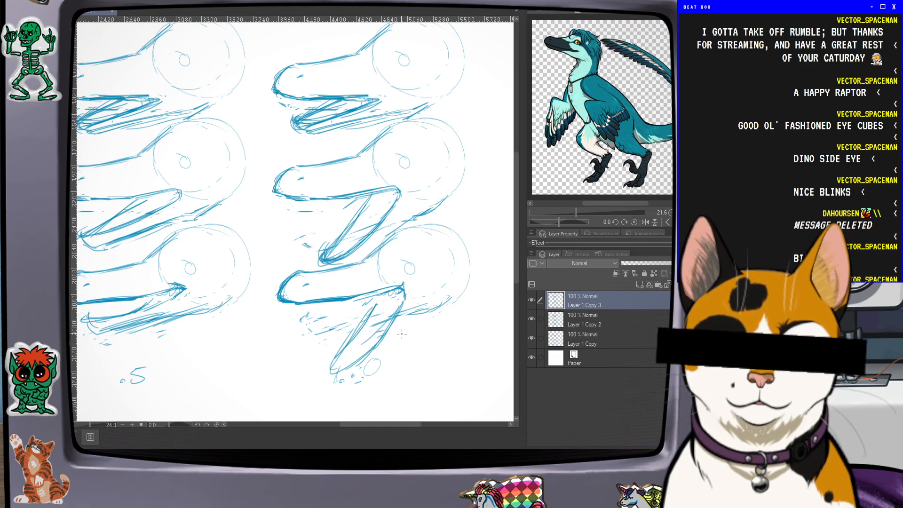
mouse_move(412, 316)
mouse_down()
mouse_move(439, 306)
mouse_move(379, 350)
mouse_move(377, 299)
mouse_up()
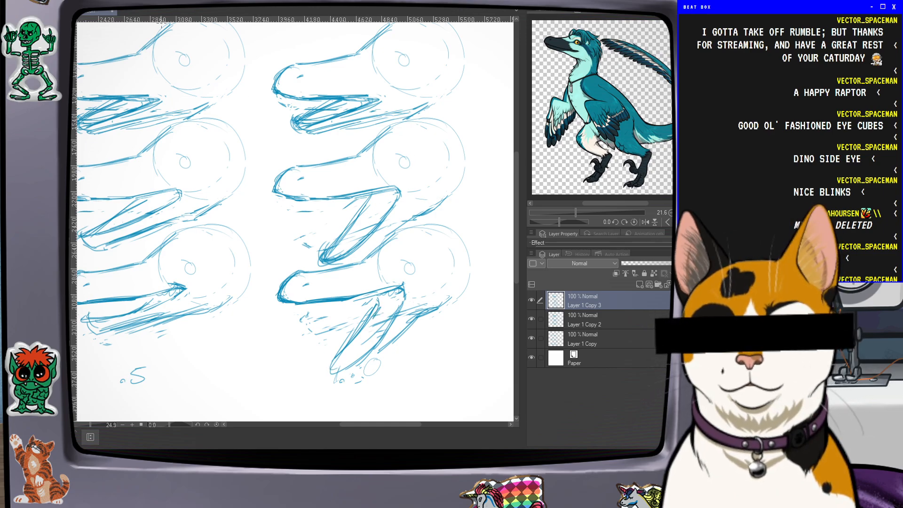
Replace the third column's top head's lower jaw with a shorter, wider-open one, with a rounded mouth corner and an underside meeting the head circle
mouse_move(427, 103)
mouse_down()
mouse_move(311, 140)
mouse_move(378, 107)
mouse_move(303, 115)
mouse_move(319, 110)
mouse_move(353, 104)
mouse_move(304, 132)
mouse_move(366, 99)
mouse_move(318, 126)
mouse_move(429, 106)
mouse_move(310, 135)
mouse_move(356, 115)
mouse_move(300, 129)
mouse_up()
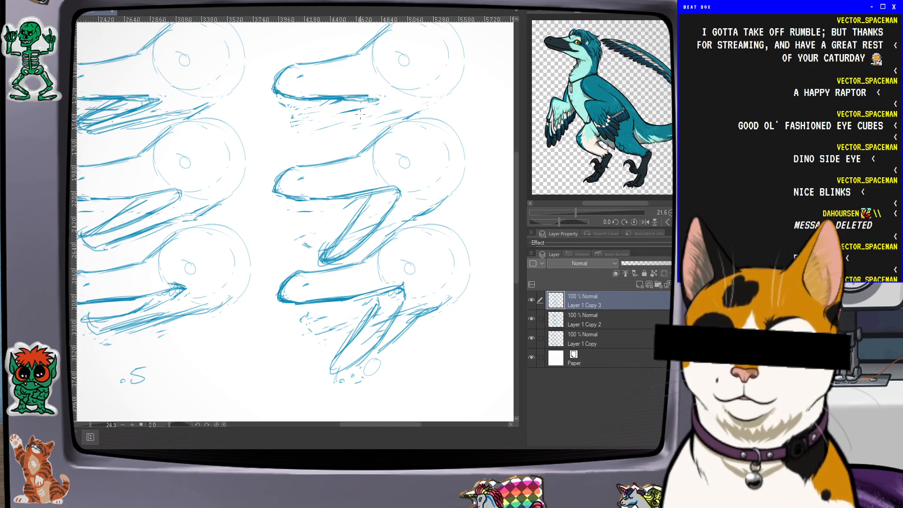
drag(374, 115, 320, 145)
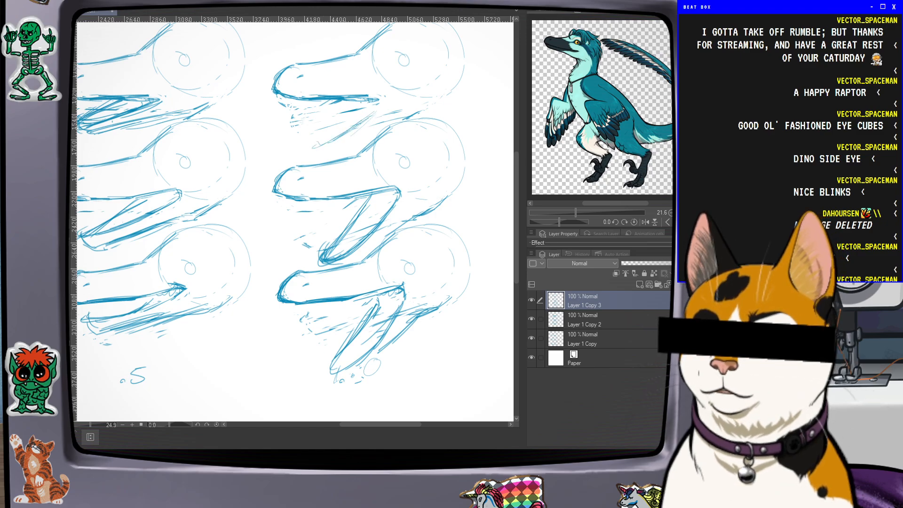
drag(356, 120, 329, 141)
drag(338, 132, 315, 142)
mouse_move(363, 103)
mouse_down()
mouse_move(352, 125)
mouse_move(364, 120)
mouse_move(329, 140)
mouse_move(360, 105)
mouse_up()
mouse_move(361, 100)
mouse_down()
mouse_move(372, 115)
mouse_move(348, 131)
mouse_move(369, 98)
mouse_move(362, 99)
mouse_up()
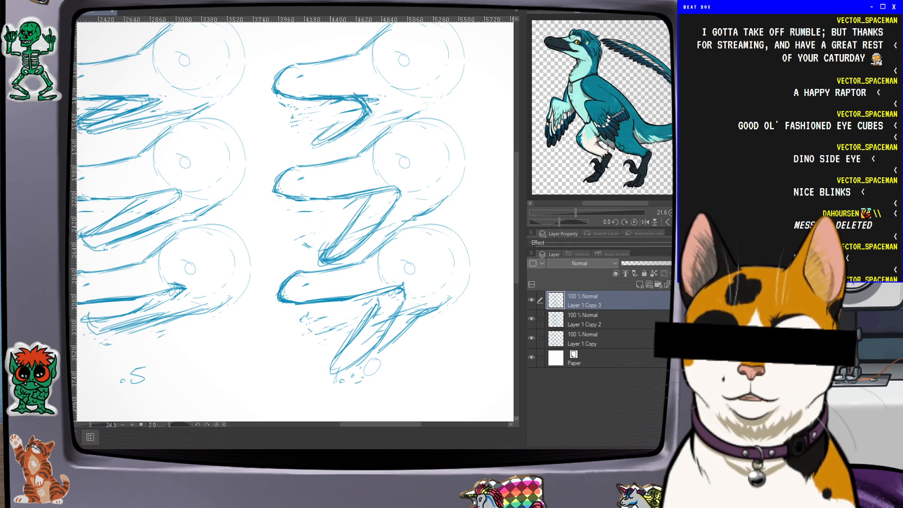
mouse_move(440, 97)
mouse_down()
mouse_move(359, 139)
mouse_move(443, 96)
mouse_move(384, 130)
mouse_move(317, 143)
mouse_up()
scroll(366, 178, down, 3)
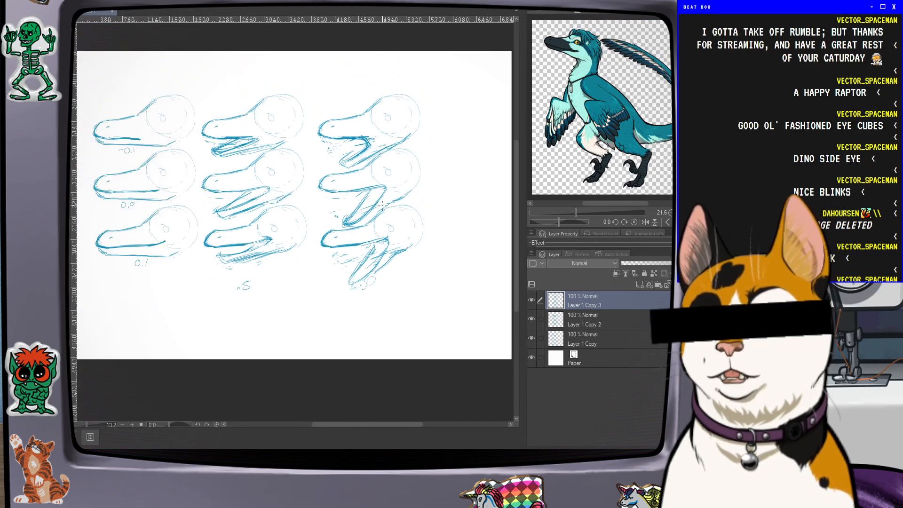
scroll(207, 119, down, 1)
scroll(163, 94, up, 1)
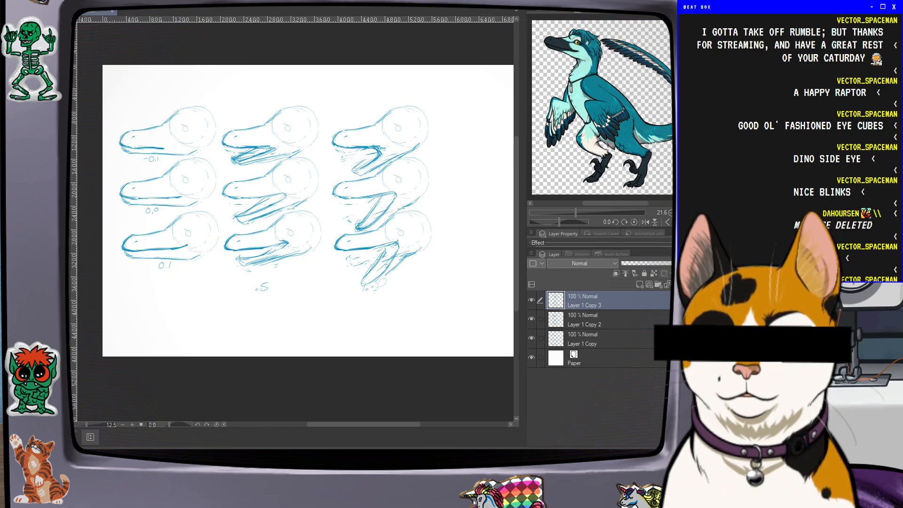
Switch to the azur t-01 model in Live2D Cubism Editor and widen the deformer list
key(alt+Tab)
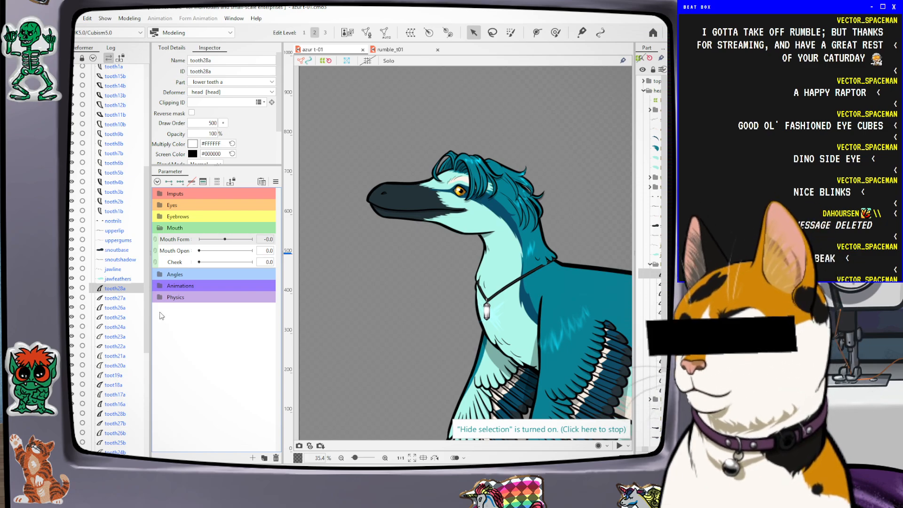
scroll(147, 362, down, 6)
drag(150, 369, 175, 174)
drag(150, 254, 165, 254)
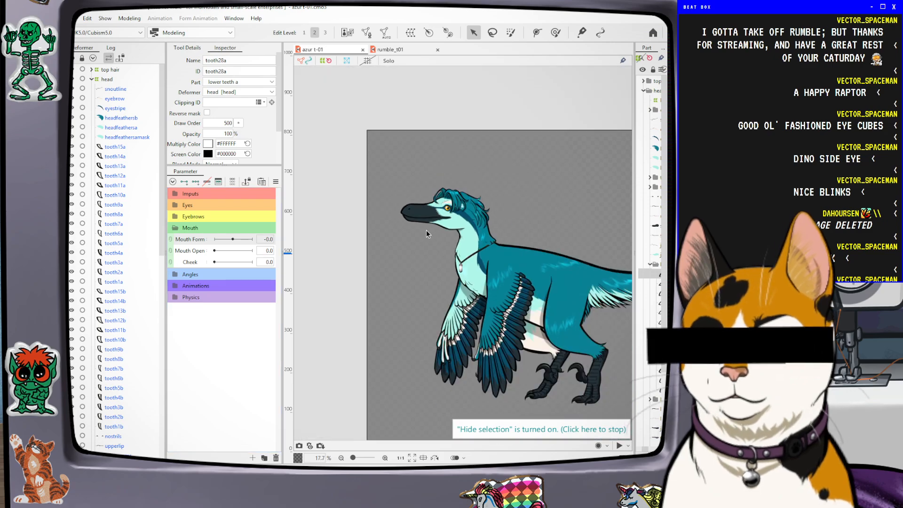
drag(163, 213, 163, 255)
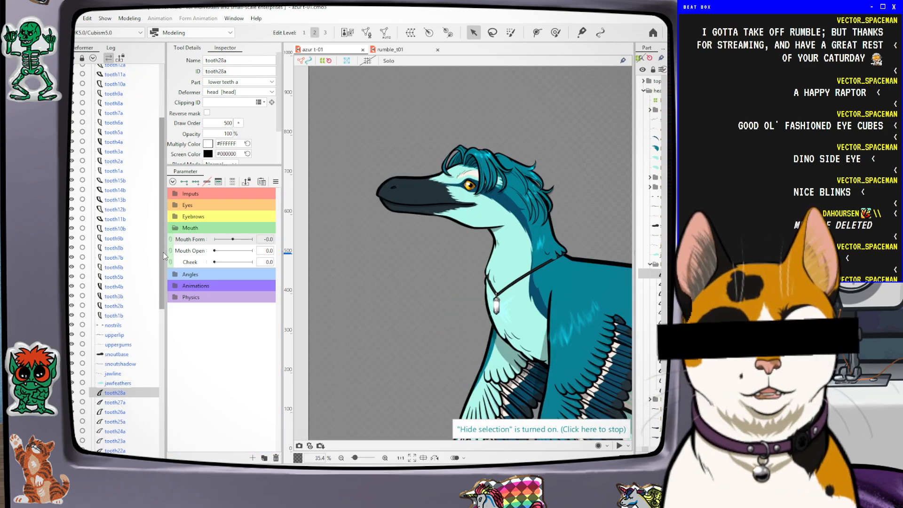
drag(163, 255, 163, 231)
Group tooth15a through tooth1b under a new warp deformer named top teeth a inside the head deformer, and collapse it
click(108, 88)
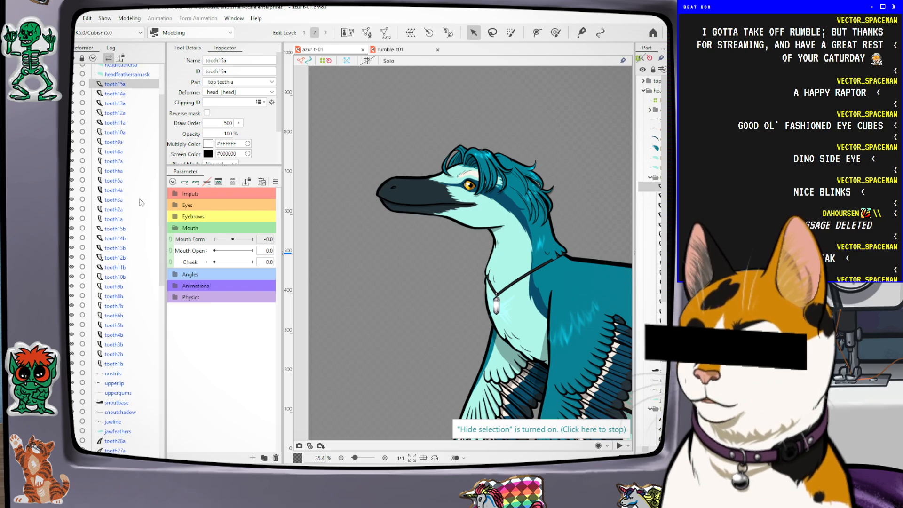
shift+click(121, 365)
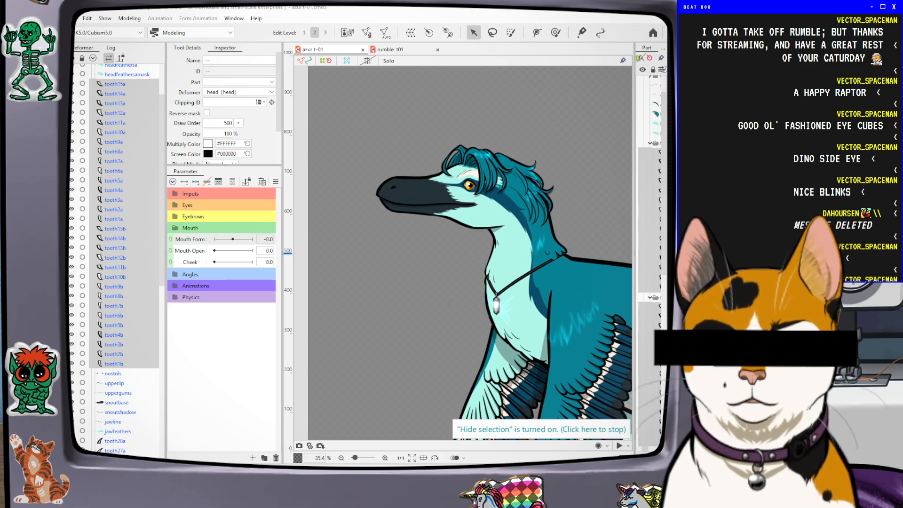
click(447, 310)
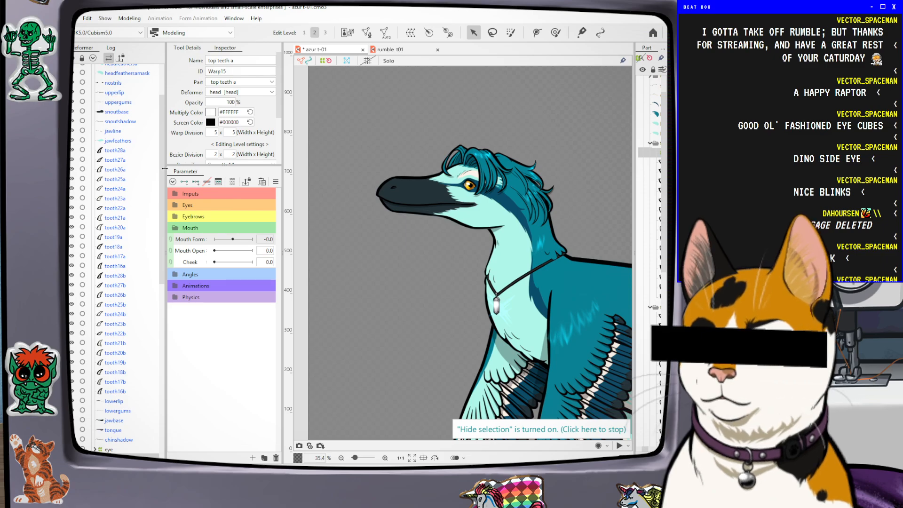
scroll(154, 233, down, 5)
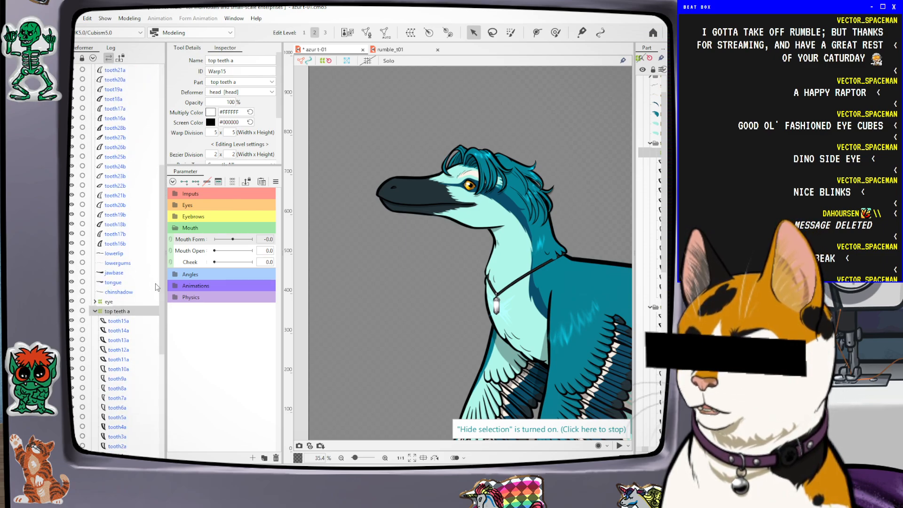
click(95, 311)
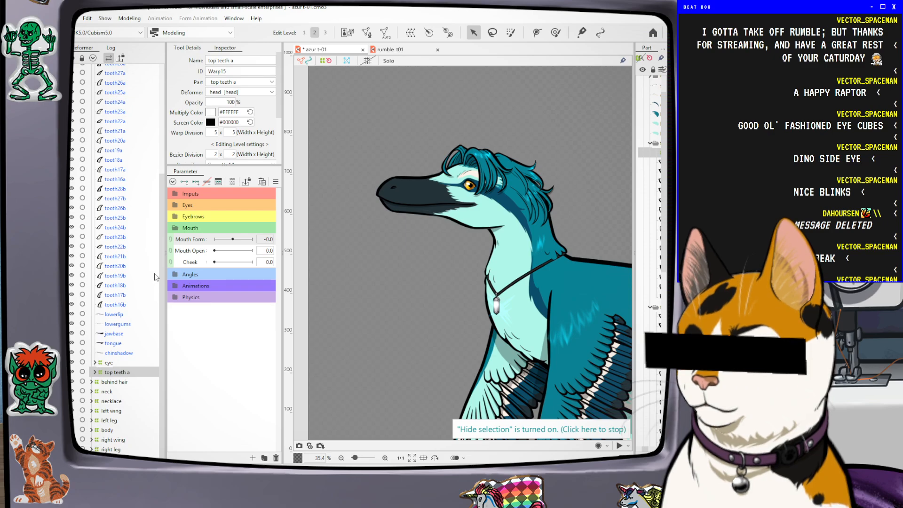
Group tooth28a through tooth16b under a new warp deformer named lower teeth a inside the head deformer
scroll(120, 179, up, 4)
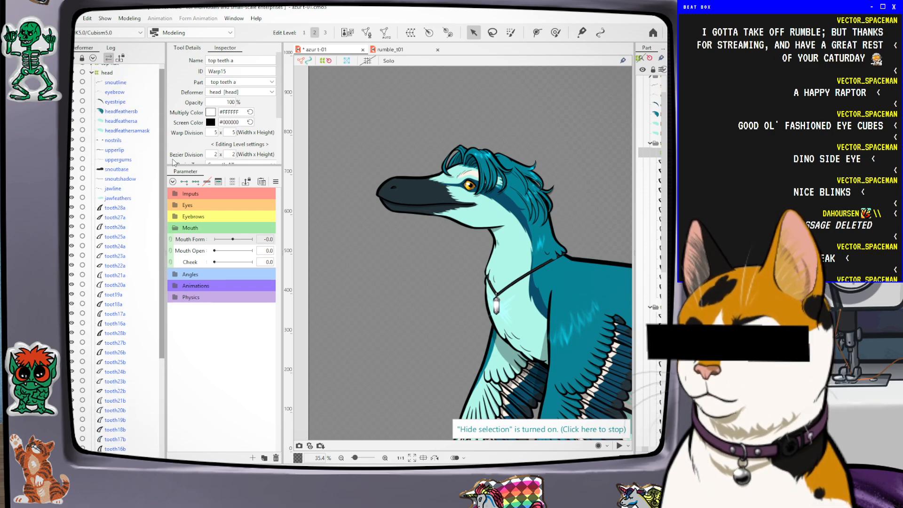
click(120, 179)
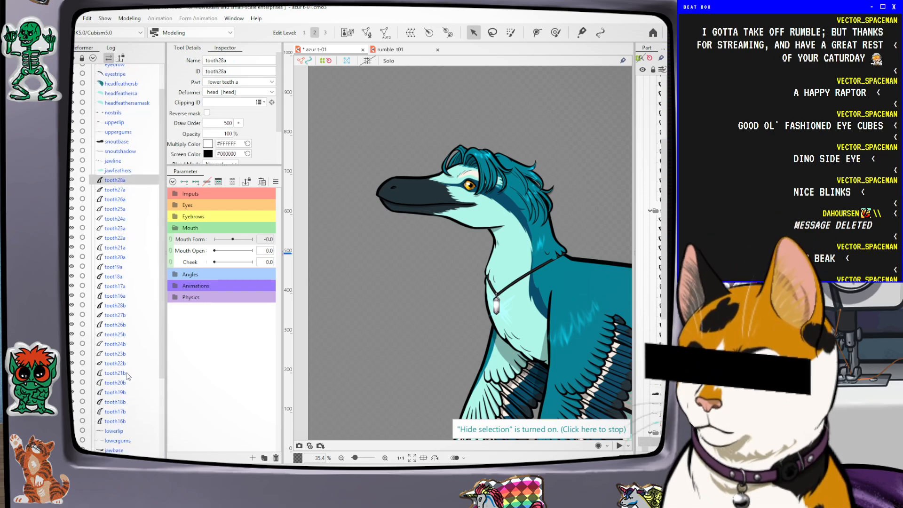
shift+click(123, 421)
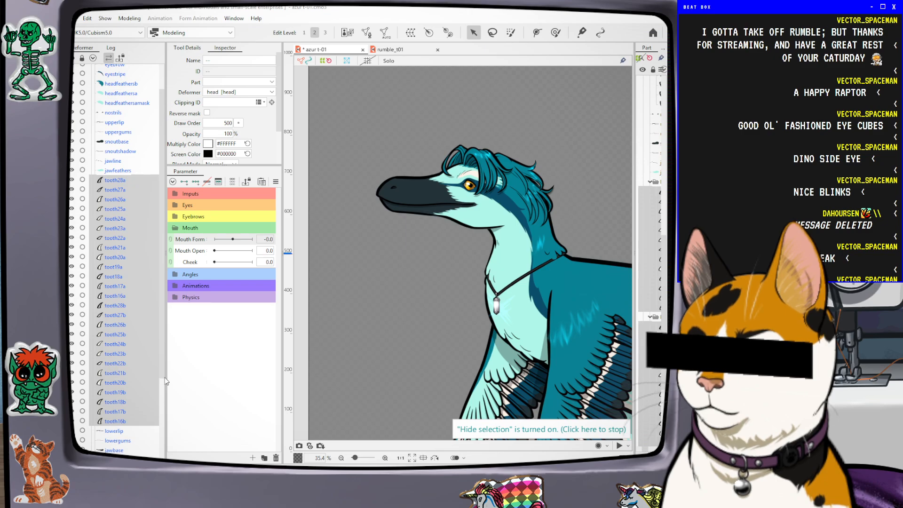
scroll(165, 437, down, 3)
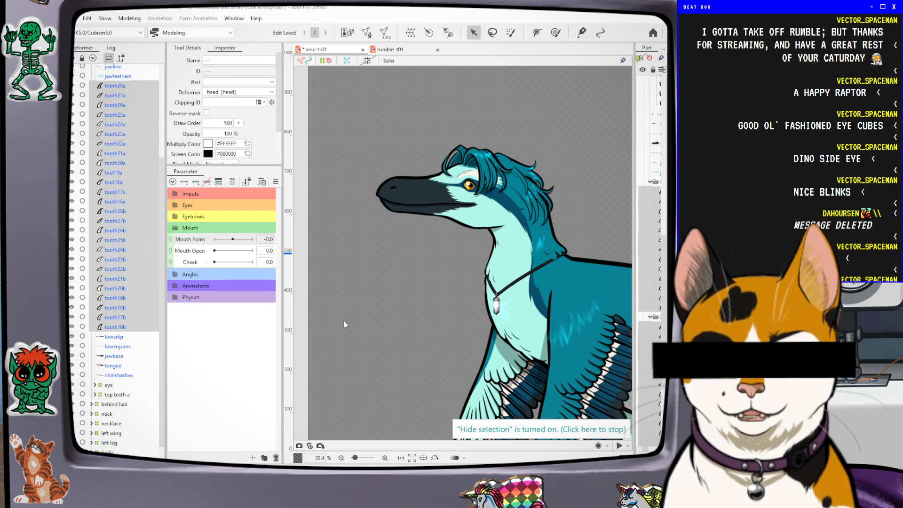
click(427, 312)
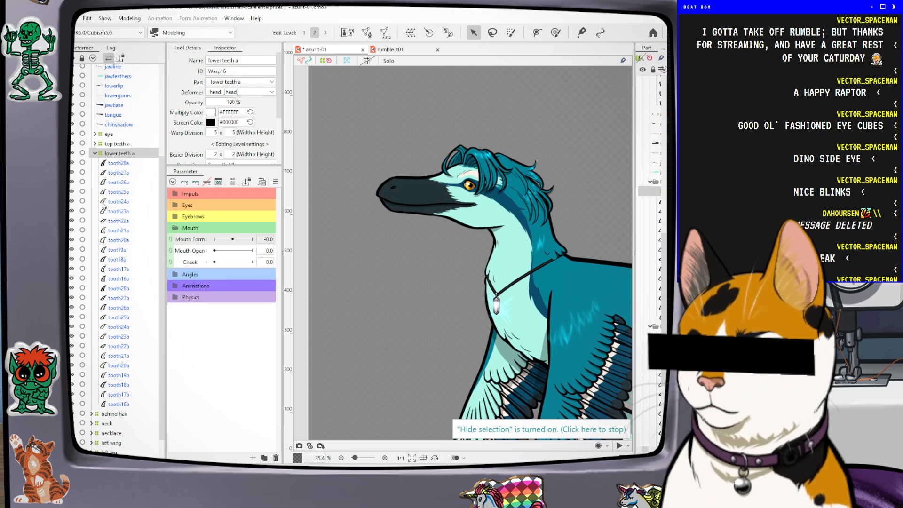
Collapse the lower teeth a deformer, select the upperlip mesh and turn off the hiding of selections
click(94, 154)
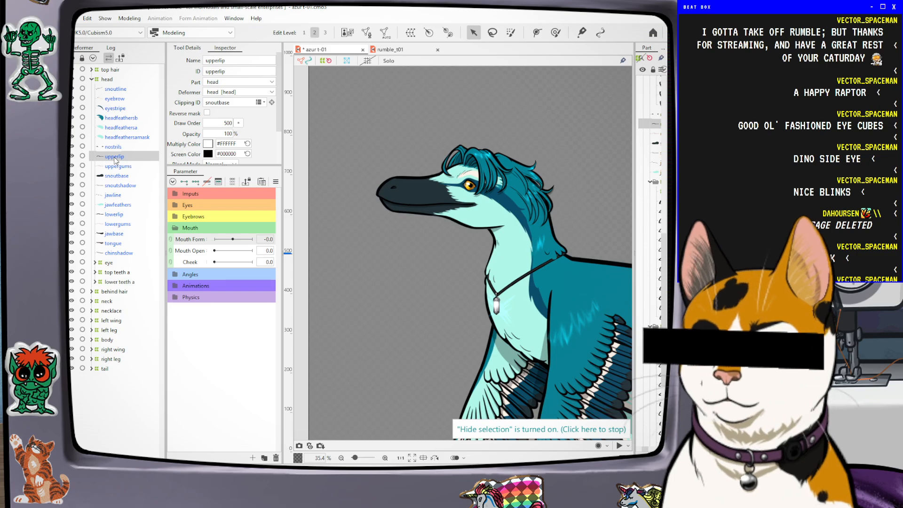
key(ctrl+t)
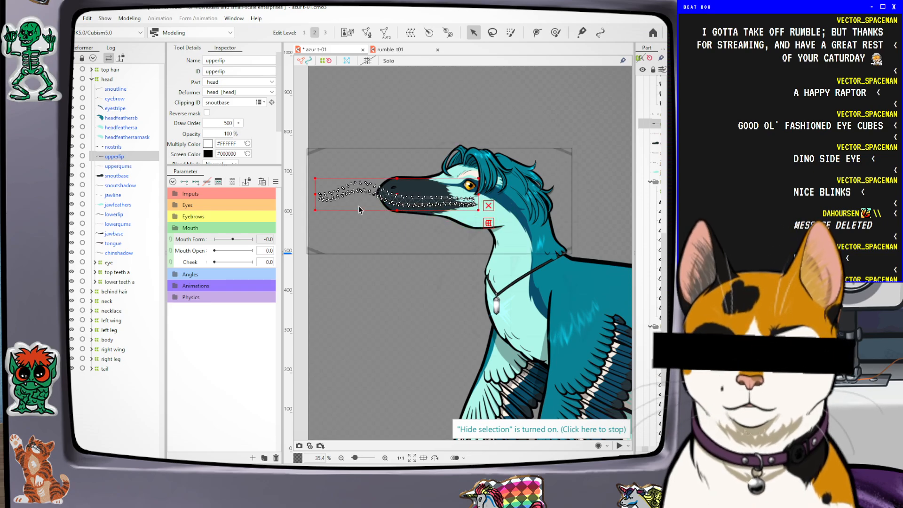
scroll(427, 180, up, 5)
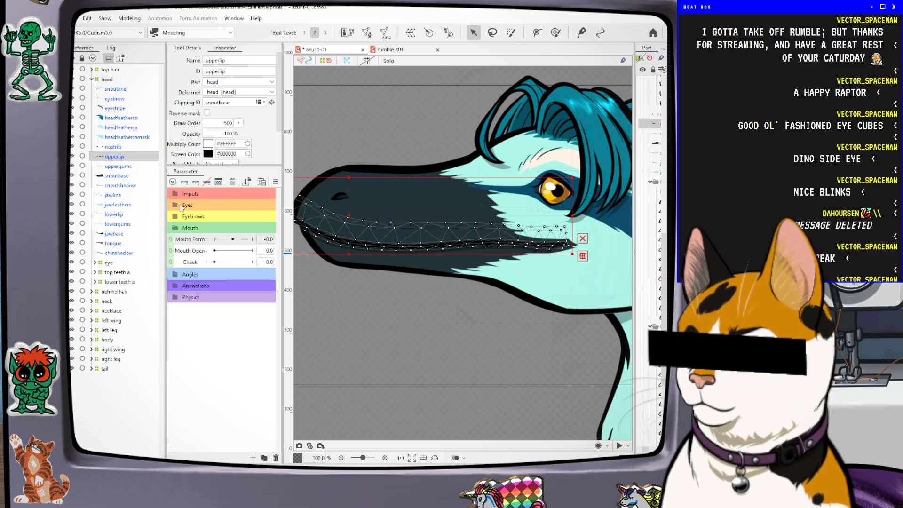
Examine the uppergums, snoutshadow, jawline and tongue meshes around the mouth, finishing with upperlip selected
click(118, 165)
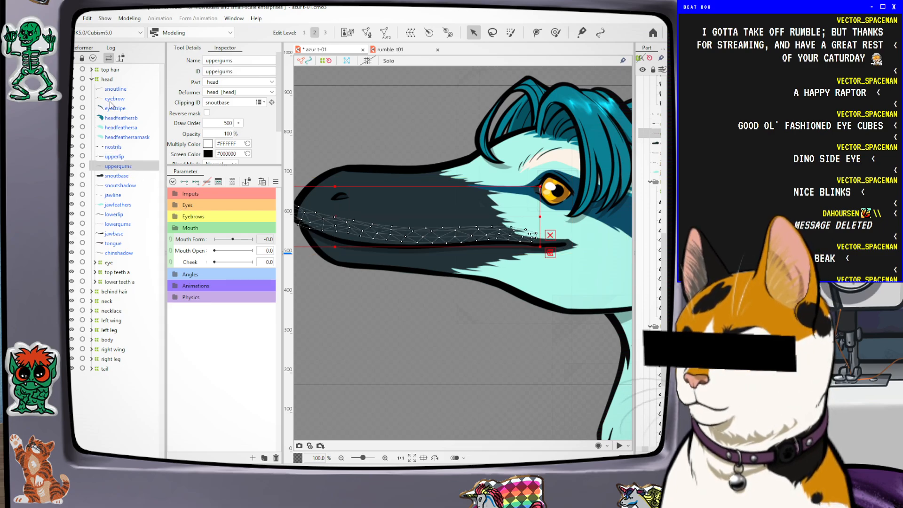
click(113, 186)
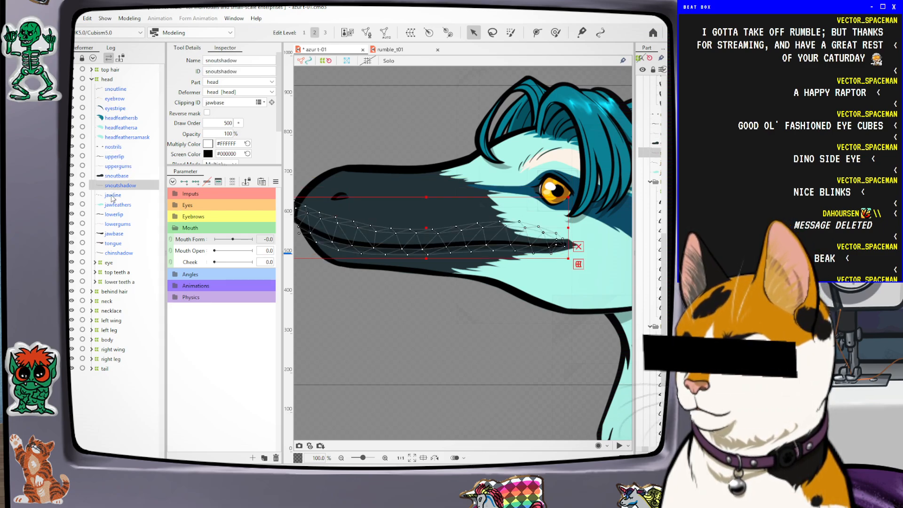
click(113, 195)
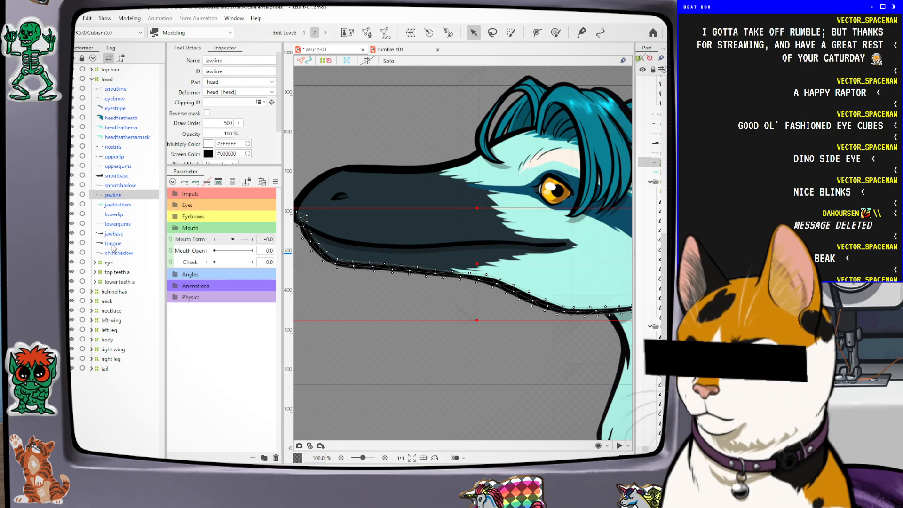
click(113, 244)
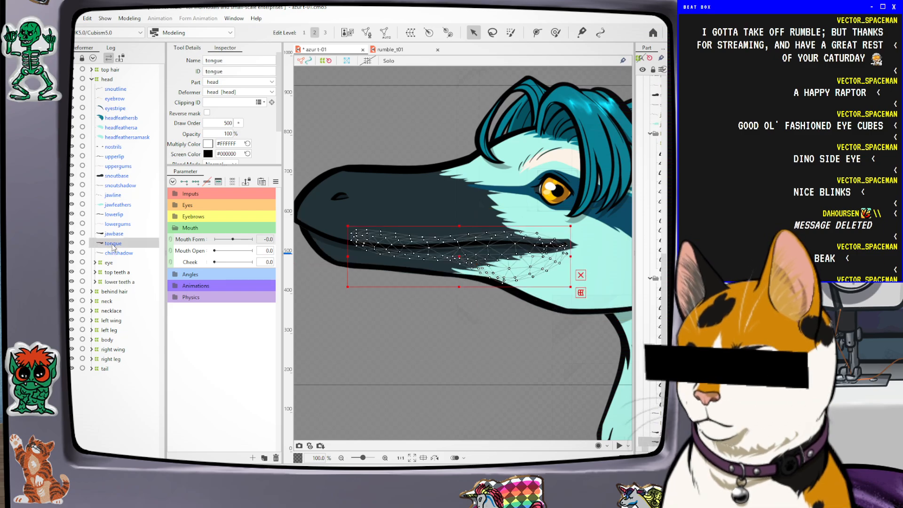
click(106, 158)
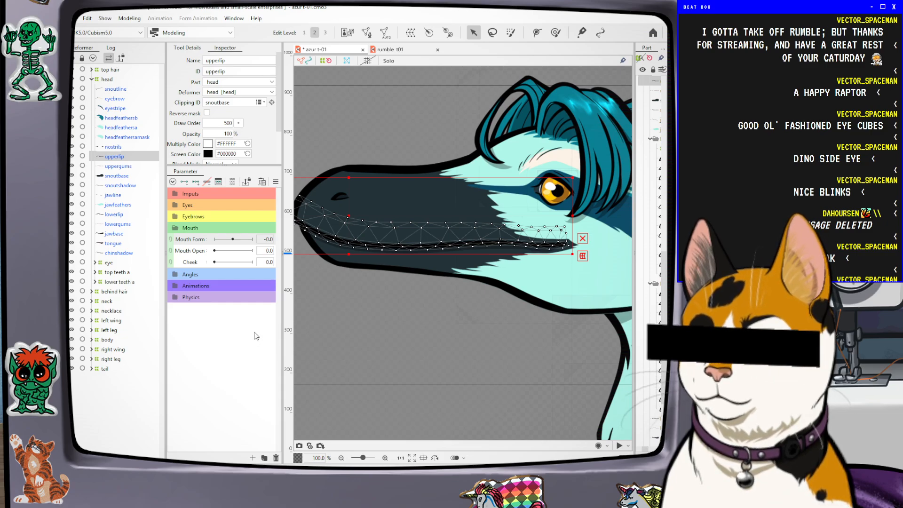
scroll(554, 310, down, 4)
scroll(554, 308, up, 2)
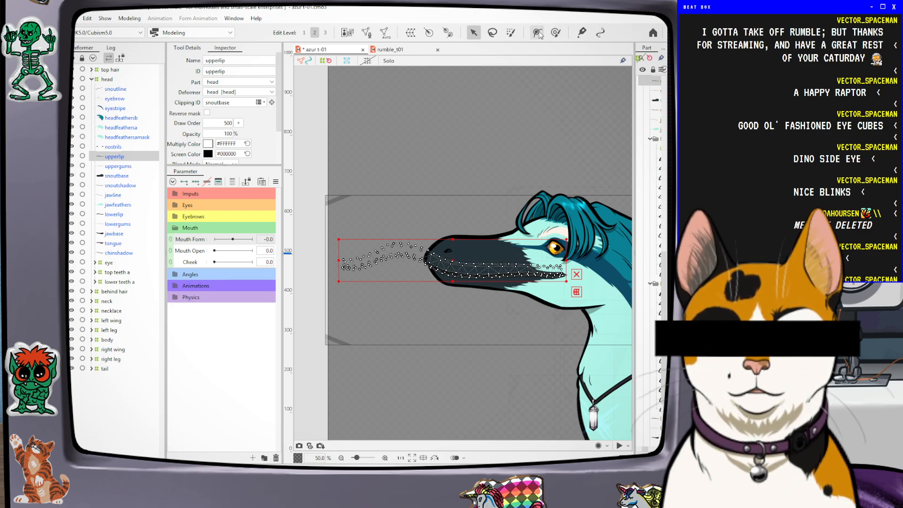
scroll(282, 120, down, 1)
scroll(282, 120, down, 1)
scroll(541, 348, up, 2)
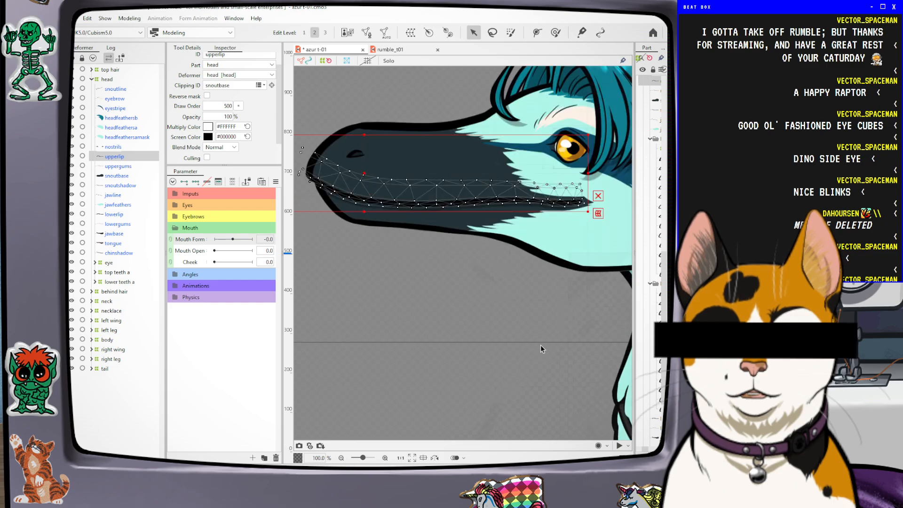
scroll(540, 346, down, 1)
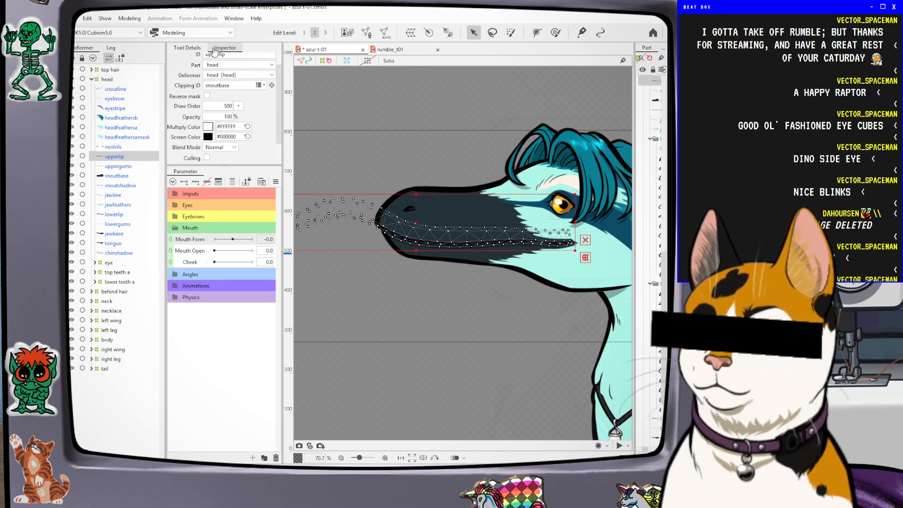
Switch to the rumble_t01 model and examine its mouth meshes with Mouth Form2 at 0.0
click(392, 49)
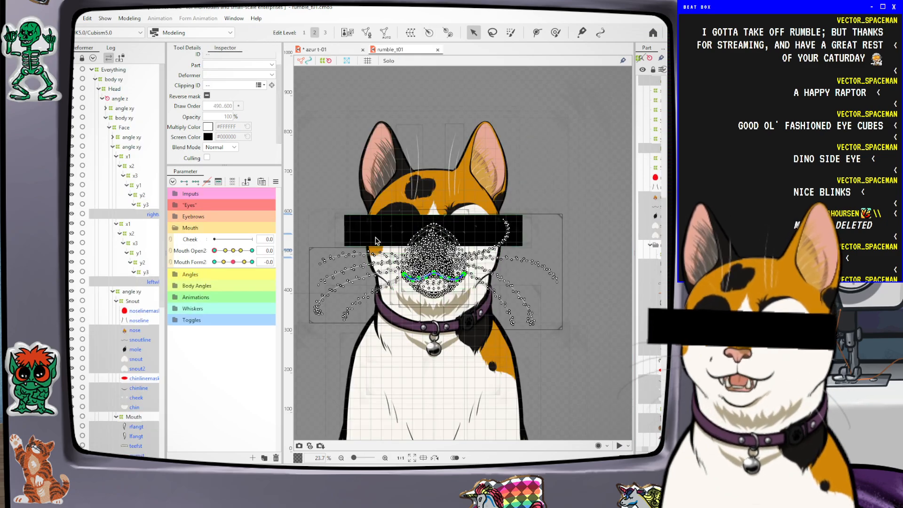
scroll(556, 282, down, 2)
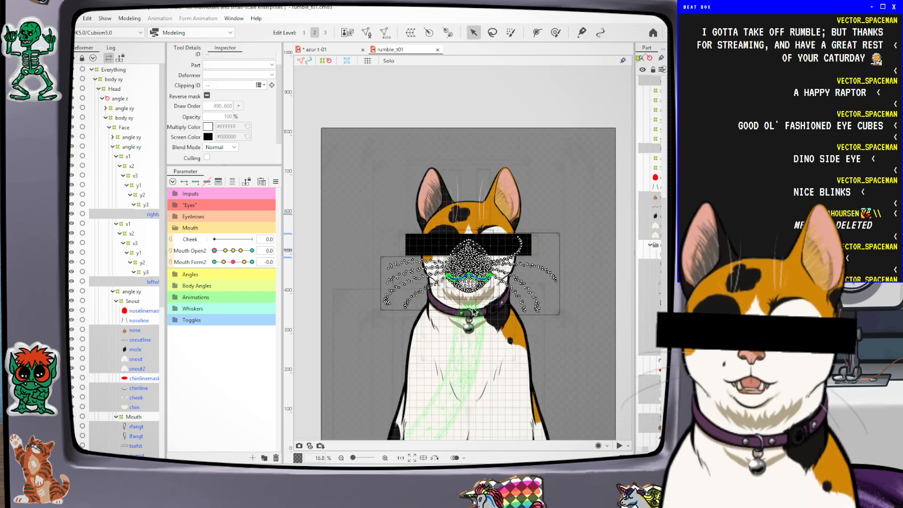
scroll(474, 309, up, 6)
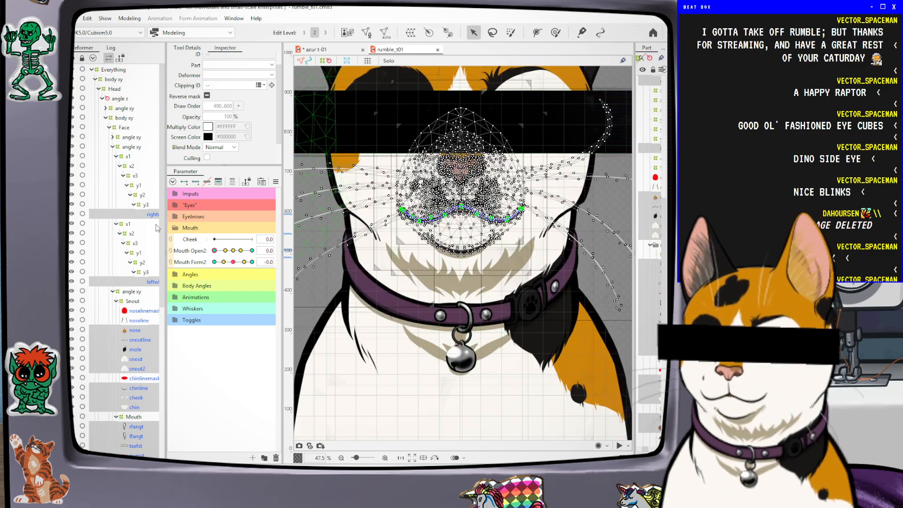
click(233, 262)
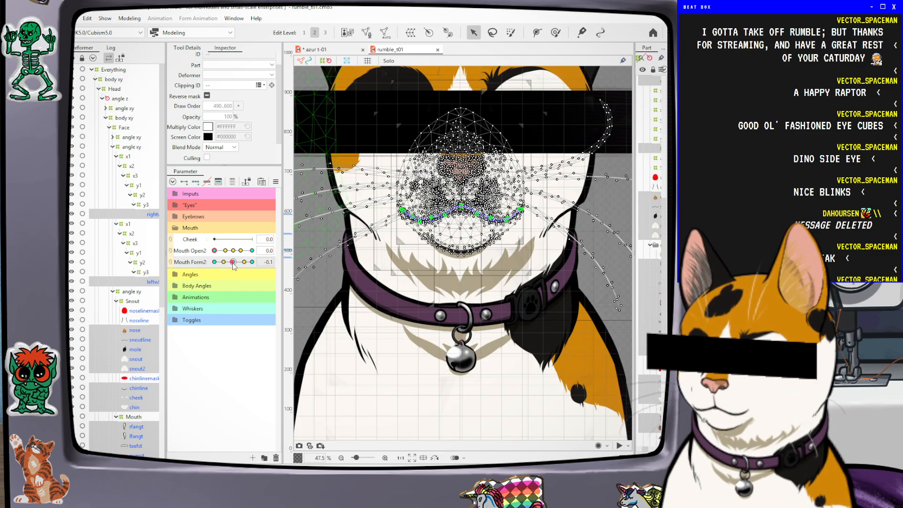
click(233, 262)
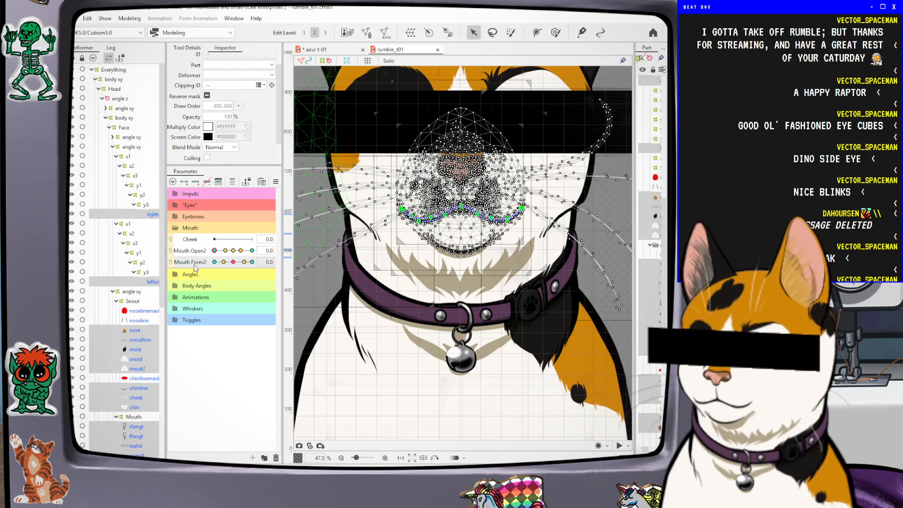
mouse_move(233, 262)
mouse_down()
mouse_move(270, 271)
mouse_move(201, 272)
mouse_move(258, 275)
mouse_move(234, 269)
mouse_up()
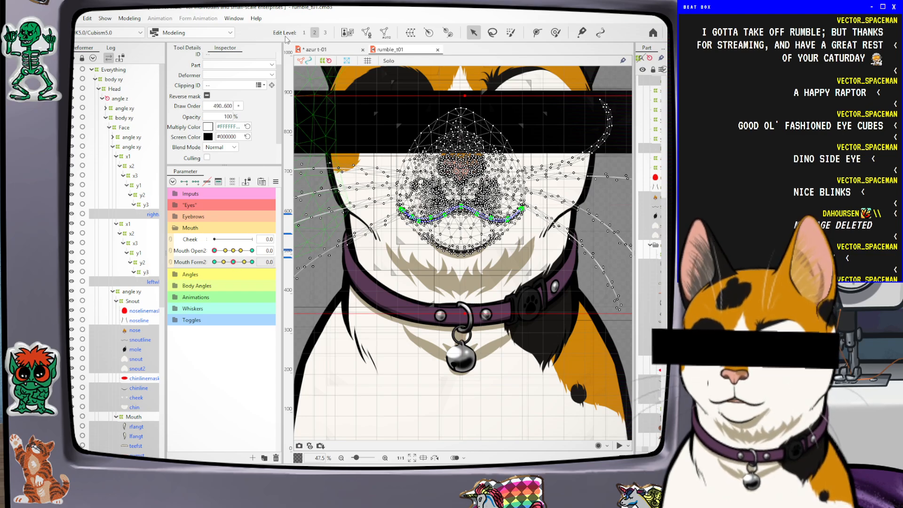
Return to the azur t-01 model and activate the Deform Path tool for the upperlip mesh
click(314, 49)
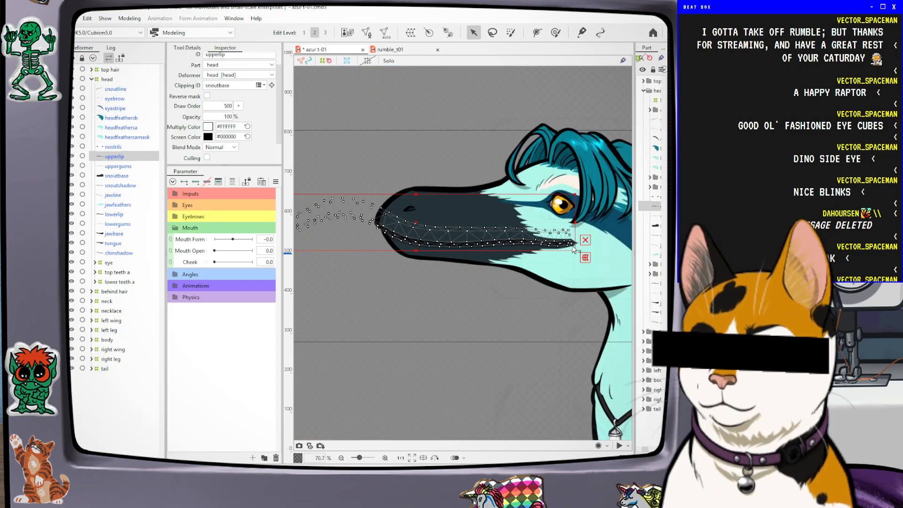
scroll(567, 221, down, 2)
scroll(486, 205, up, 3)
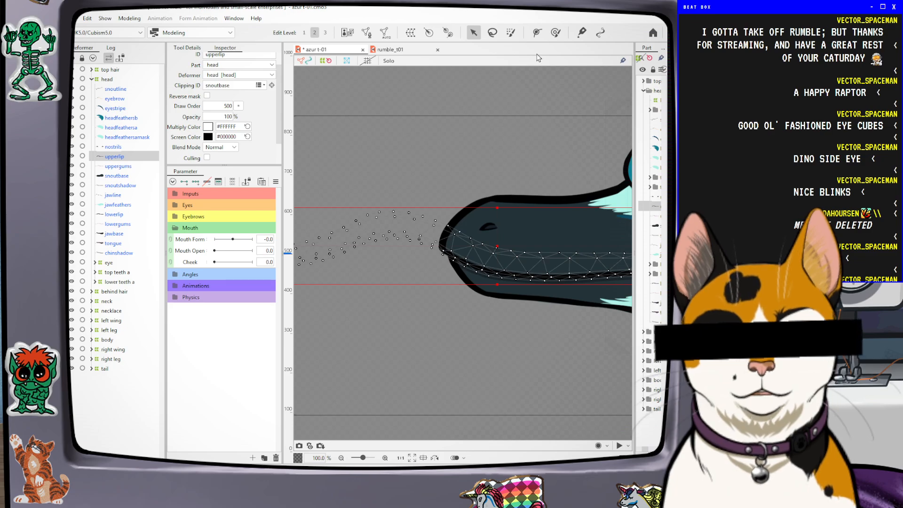
click(536, 32)
scroll(473, 298, down, 2)
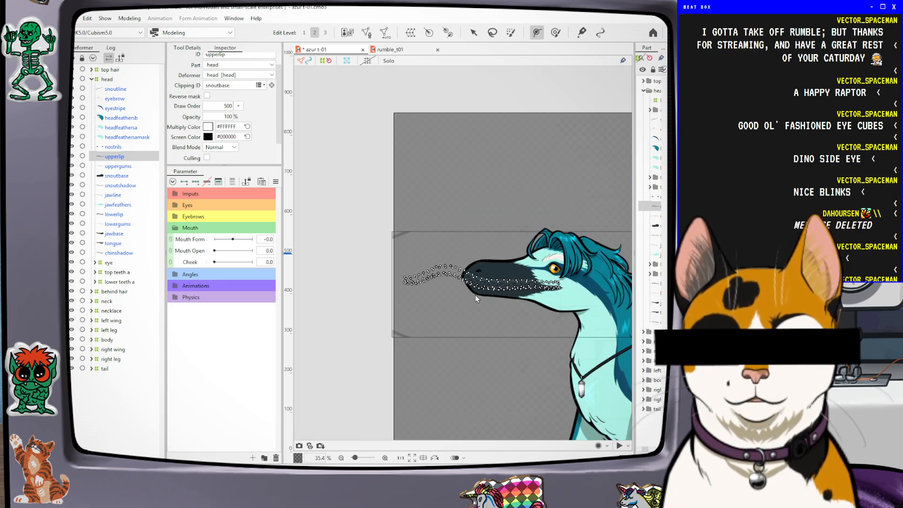
scroll(550, 308, up, 2)
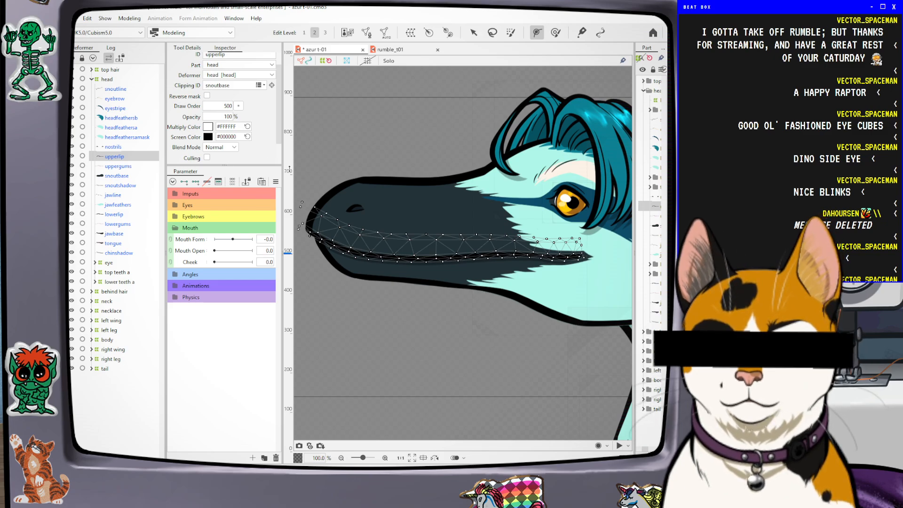
Examine how the deform path points are spaced along the mouth line in the rumble_t01 model
click(404, 51)
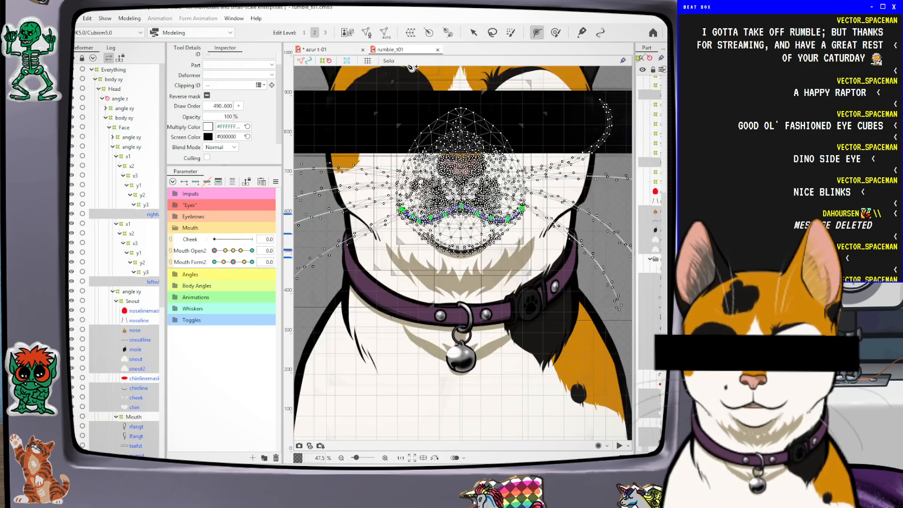
scroll(469, 214, up, 3)
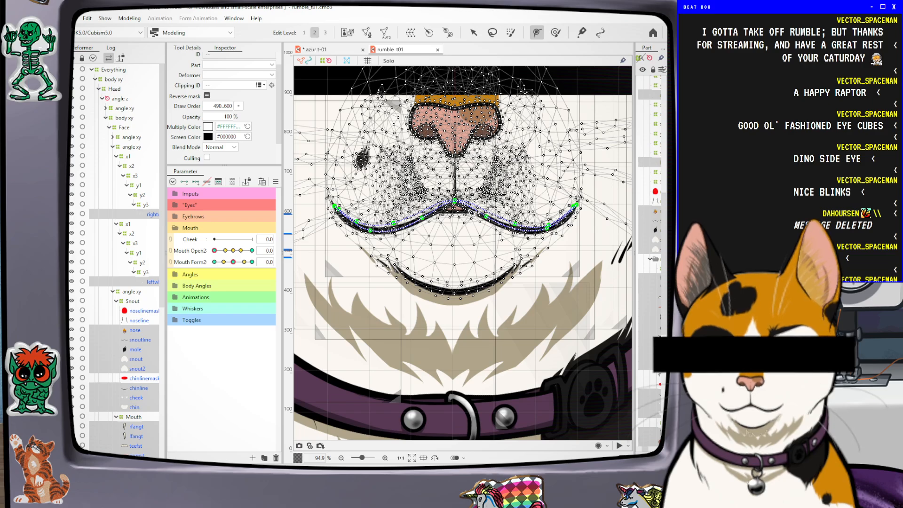
scroll(470, 212, up, 2)
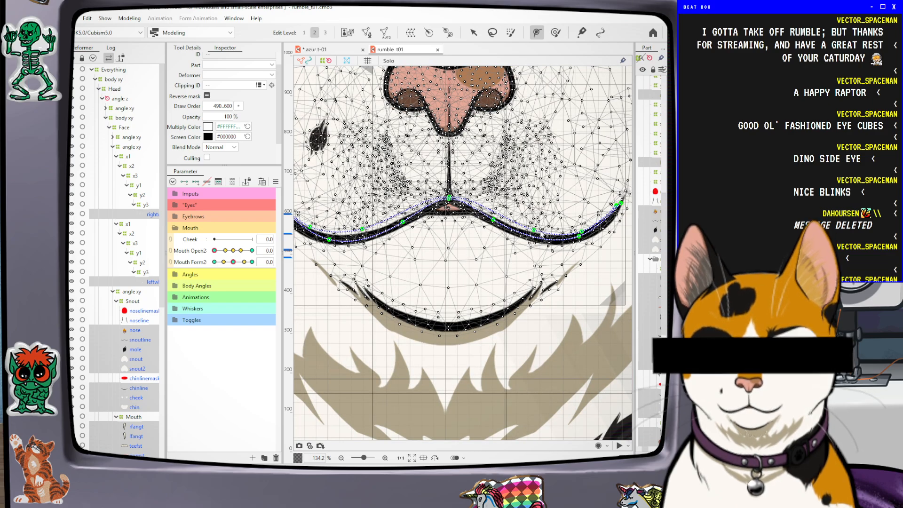
scroll(542, 232, down, 1)
scroll(447, 213, up, 1)
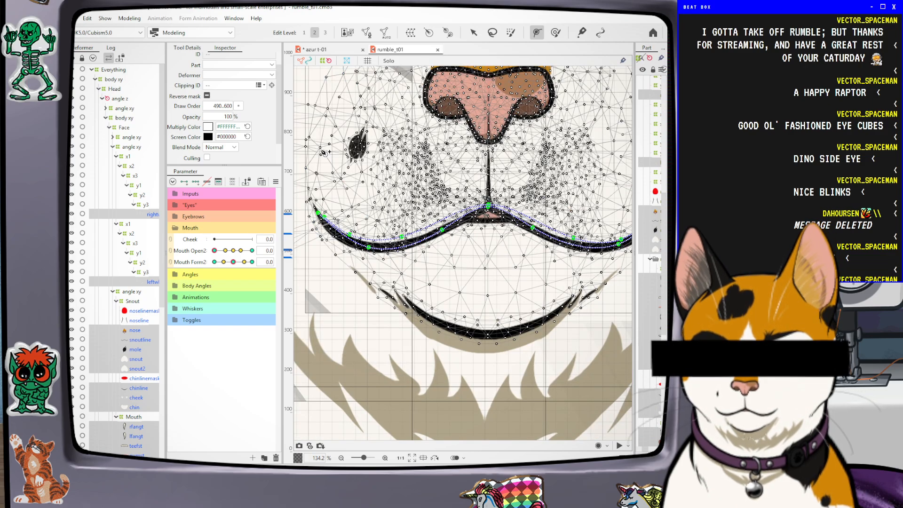
In azur t-01, place six deform path points along the upperlip line from the mouth corner to the snout tip
click(338, 49)
scroll(592, 278, up, 2)
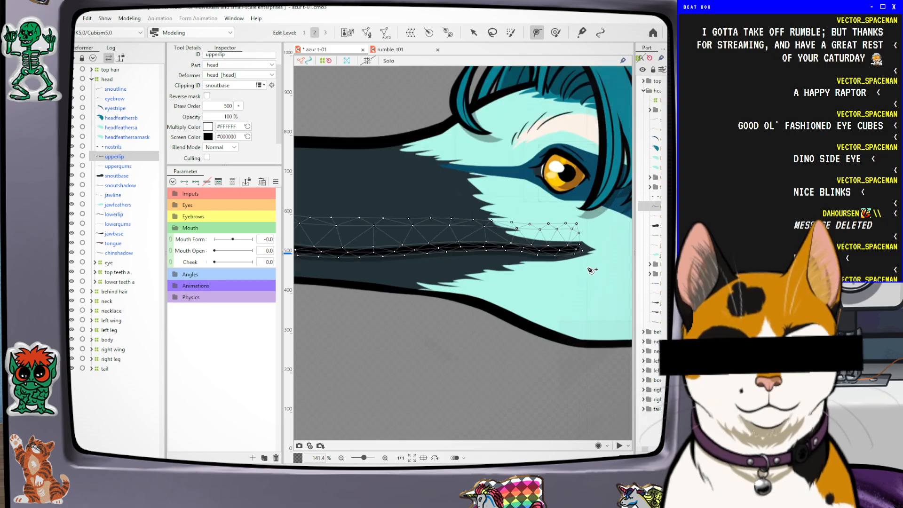
click(572, 249)
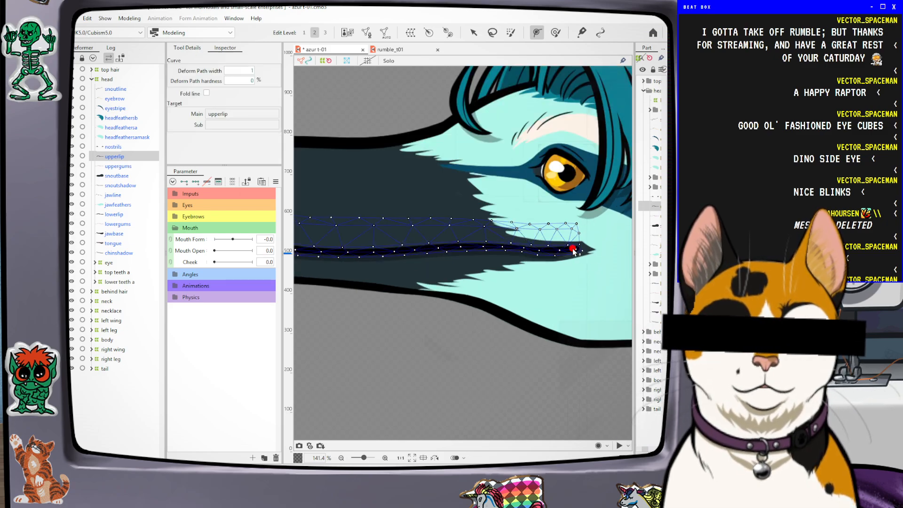
click(523, 248)
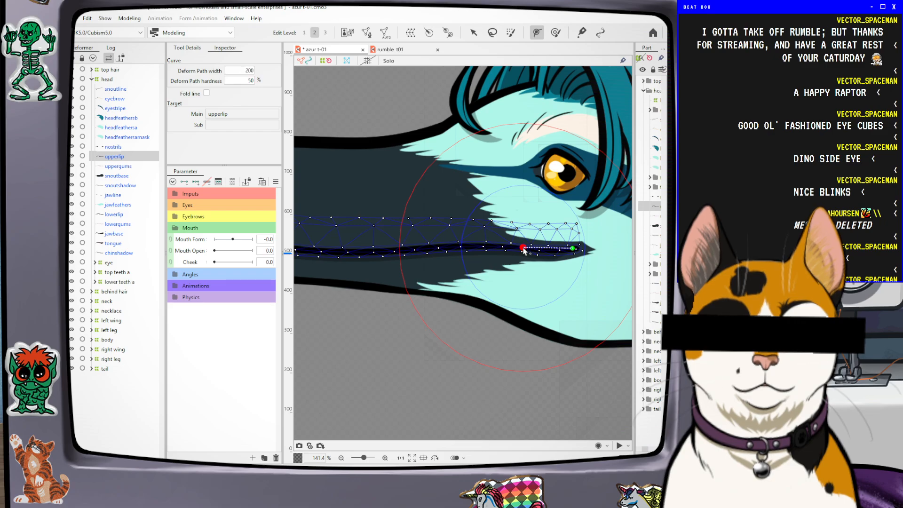
click(459, 247)
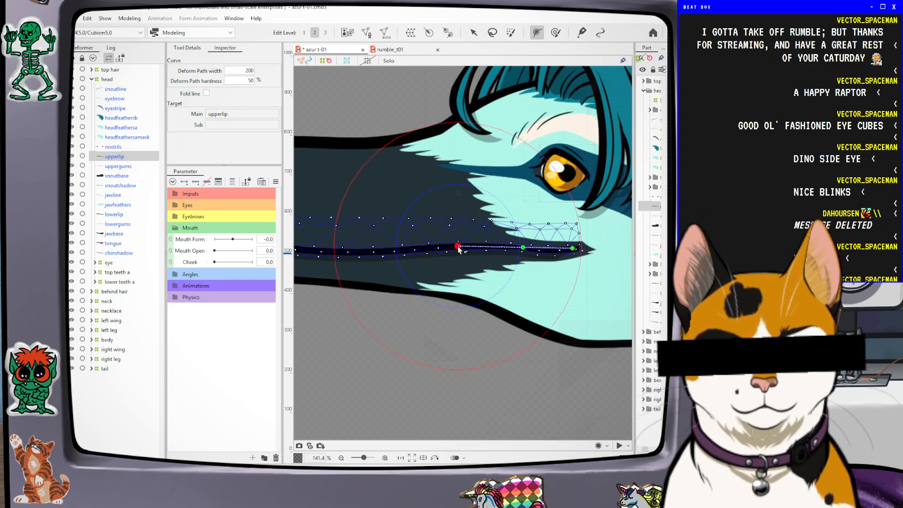
drag(423, 309, 566, 307)
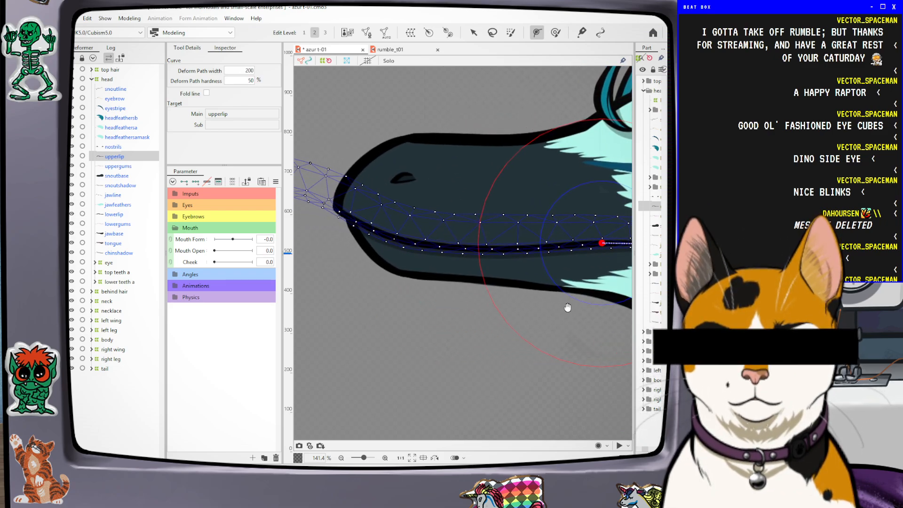
click(496, 249)
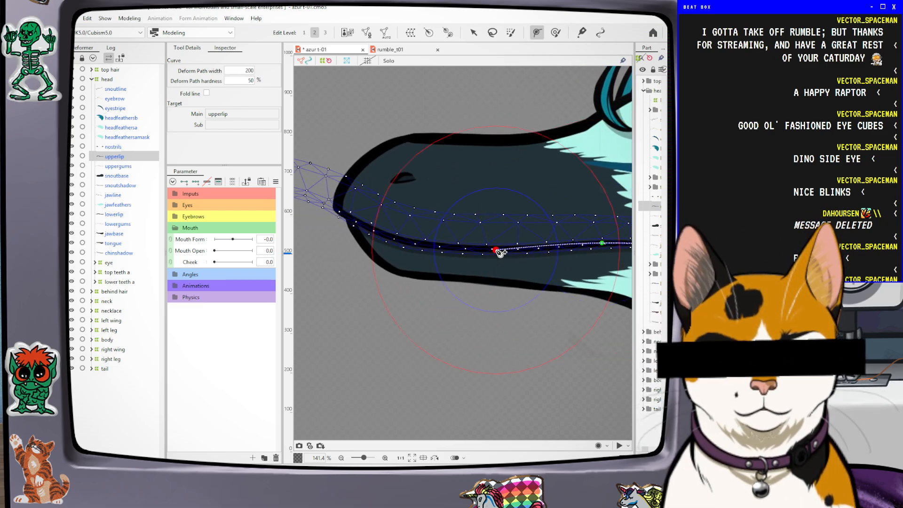
click(398, 240)
click(340, 211)
Extend the upperlip deform path with three more points beyond the snout tip to the mesh's far end
drag(347, 260, 541, 276)
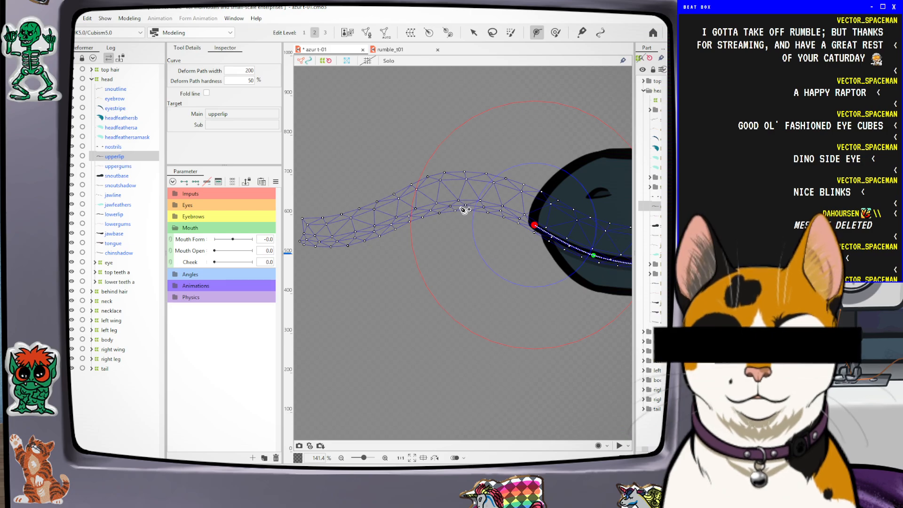
click(462, 207)
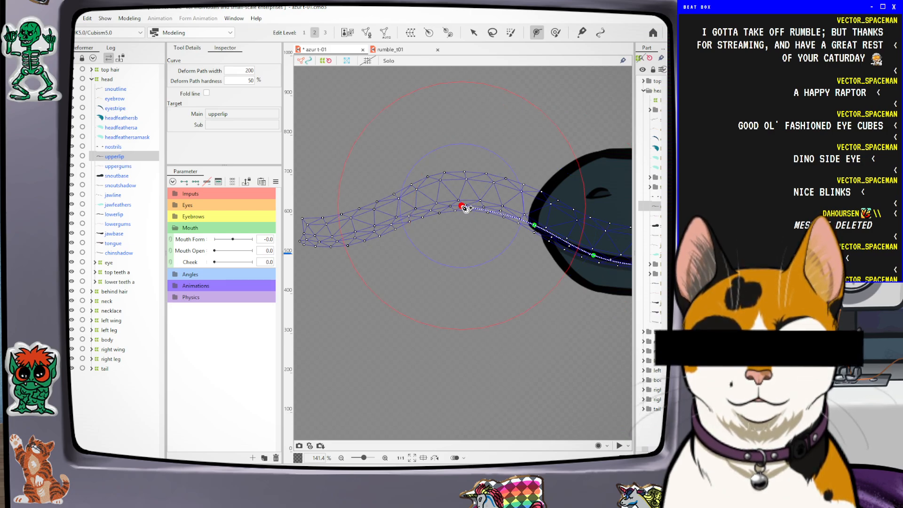
click(375, 233)
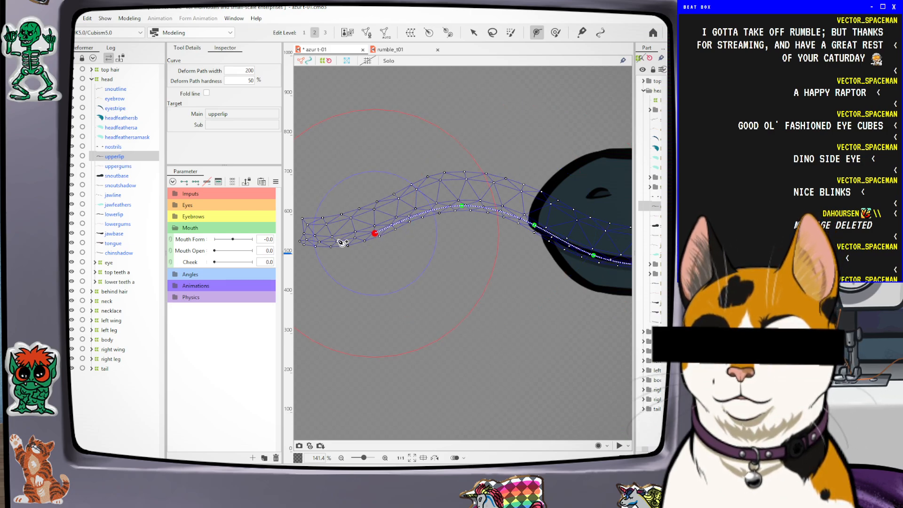
click(308, 241)
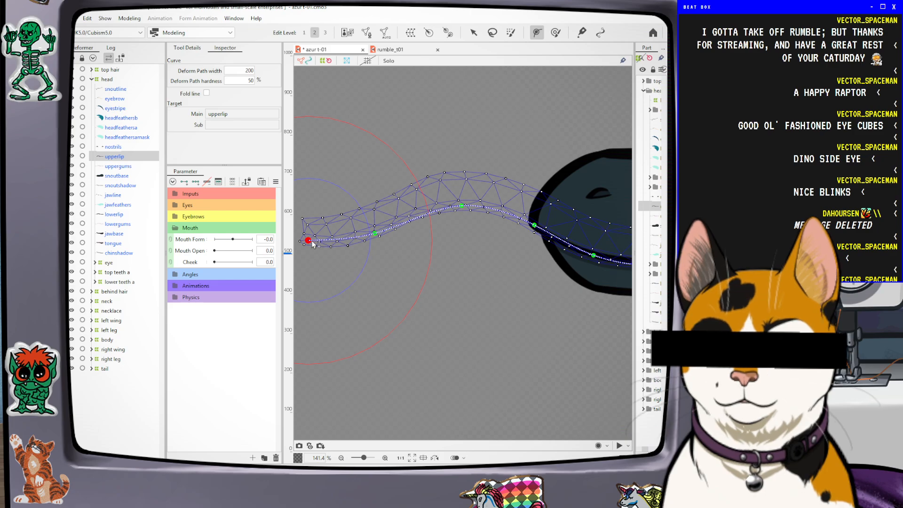
Select the upperlip mesh and add five keyforms to it on the Mouth Form parameter
drag(508, 355, 361, 335)
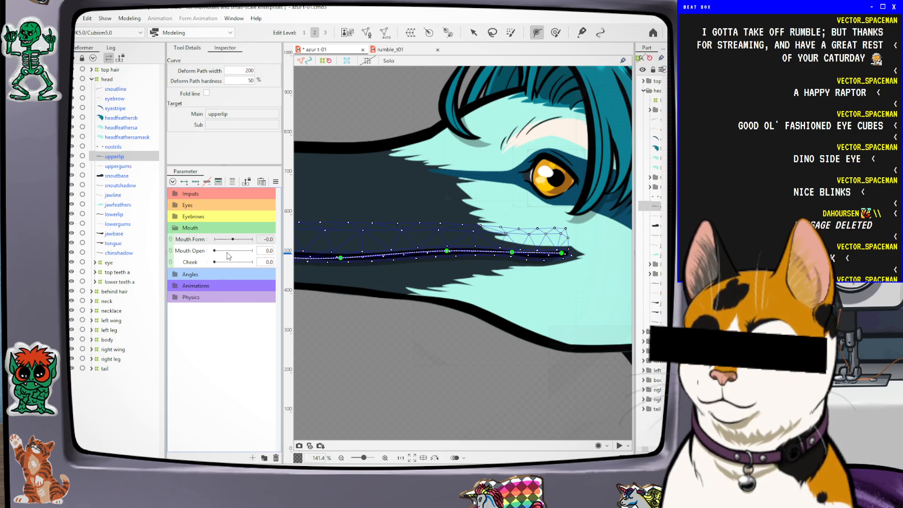
scroll(512, 320, down, 5)
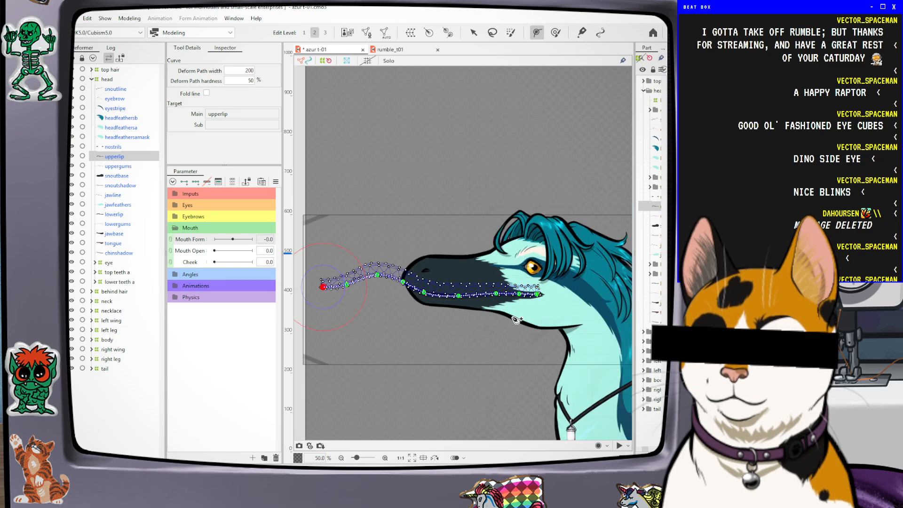
scroll(516, 320, up, 5)
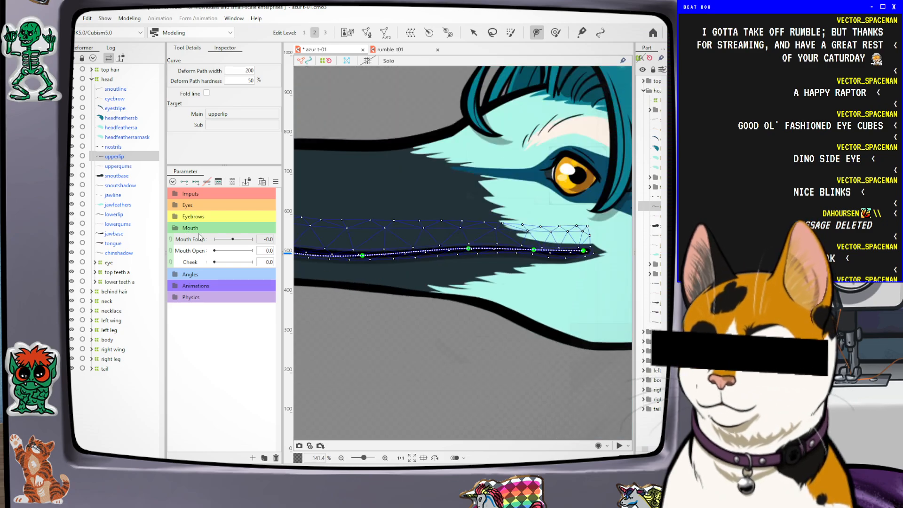
click(109, 157)
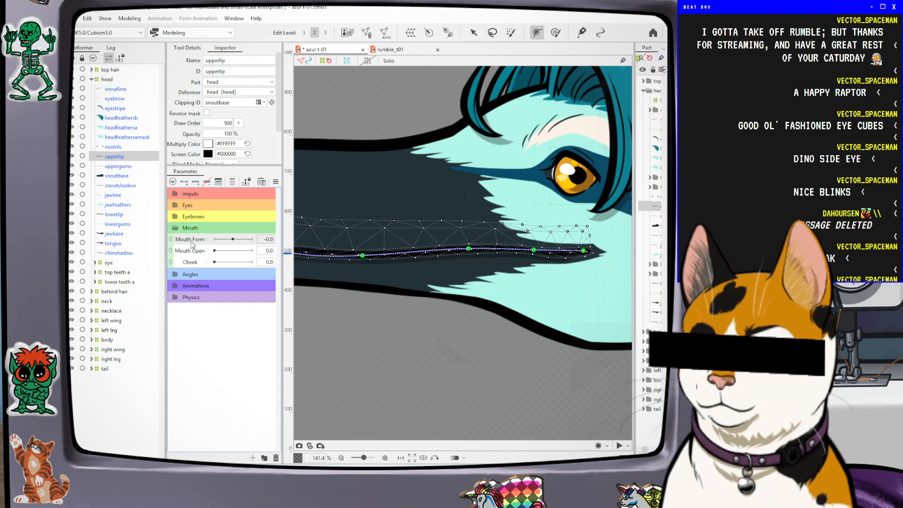
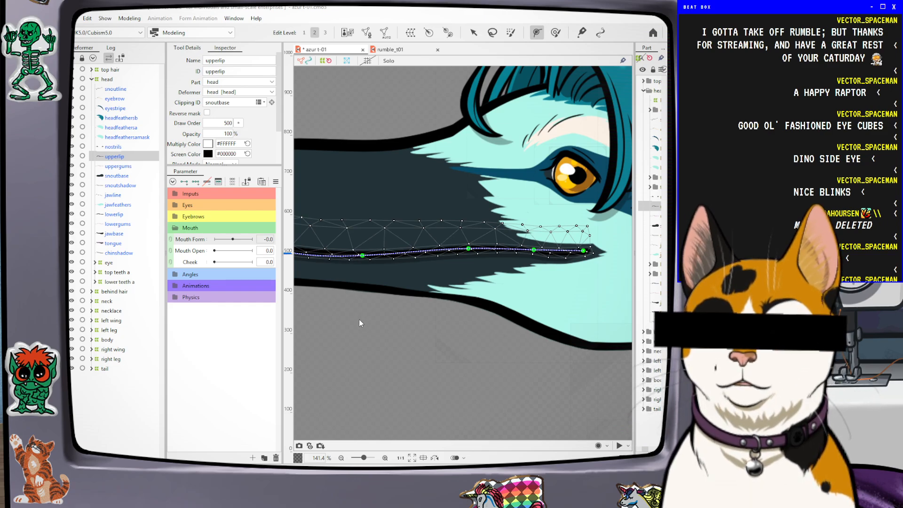
key(ctrl+z)
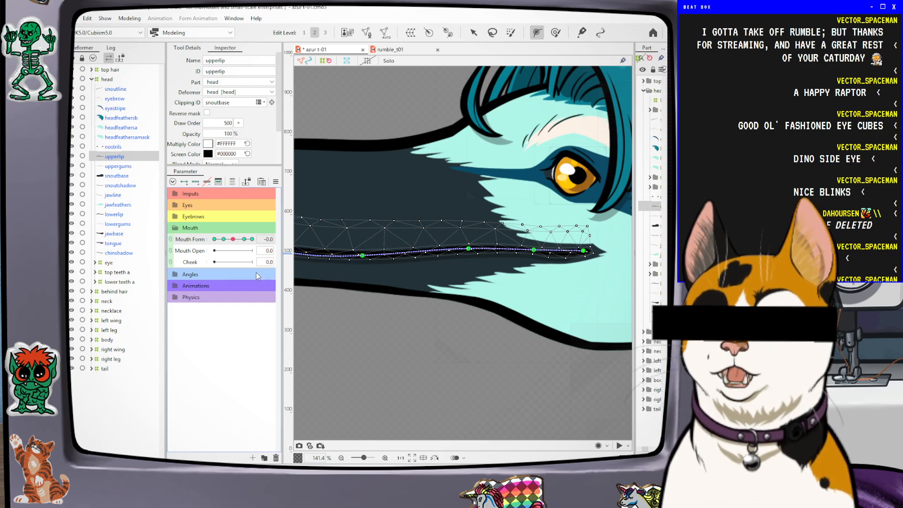
click(234, 240)
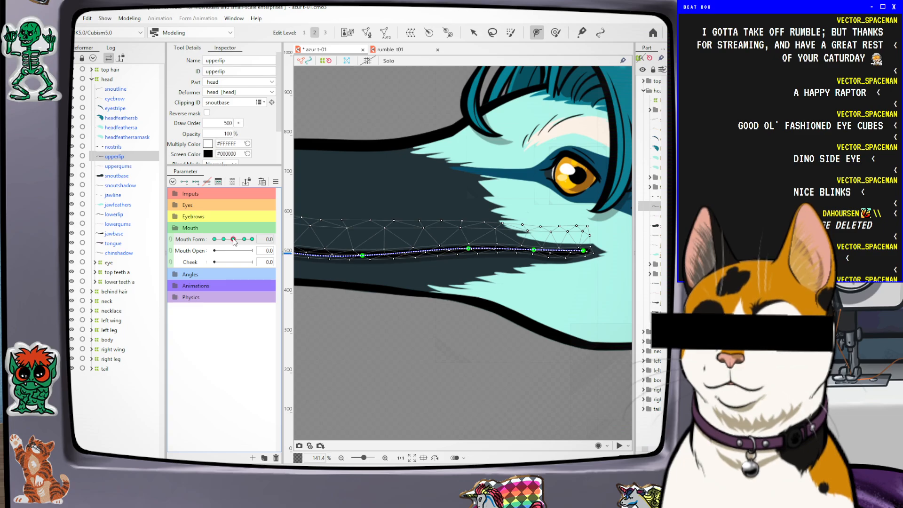
Set the Mouth Form parameter to its 1.0 keyform for the upperlip mesh
scroll(546, 292, down, 3)
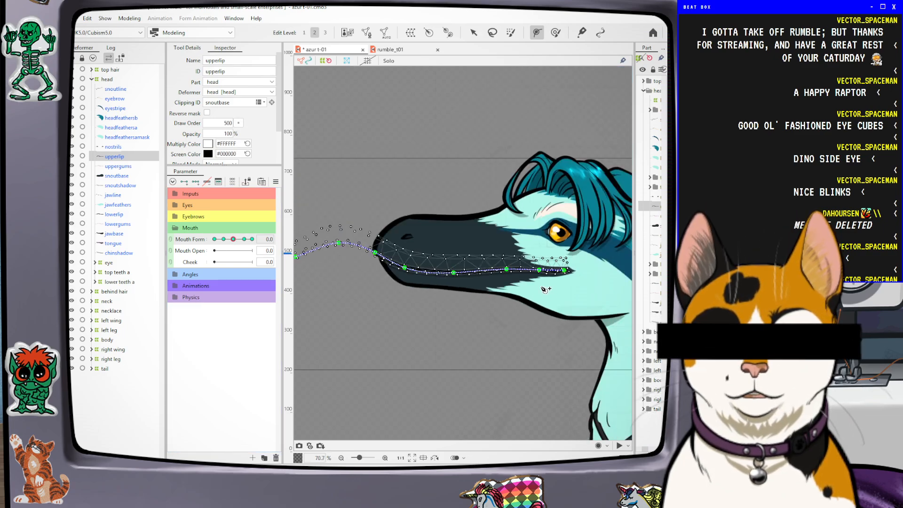
scroll(442, 282, up, 1)
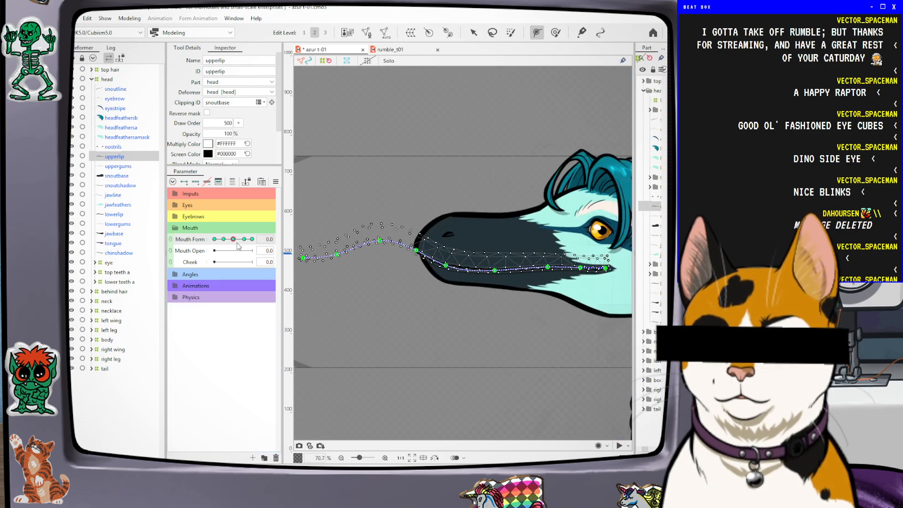
click(233, 240)
click(233, 239)
scroll(548, 266, up, 1)
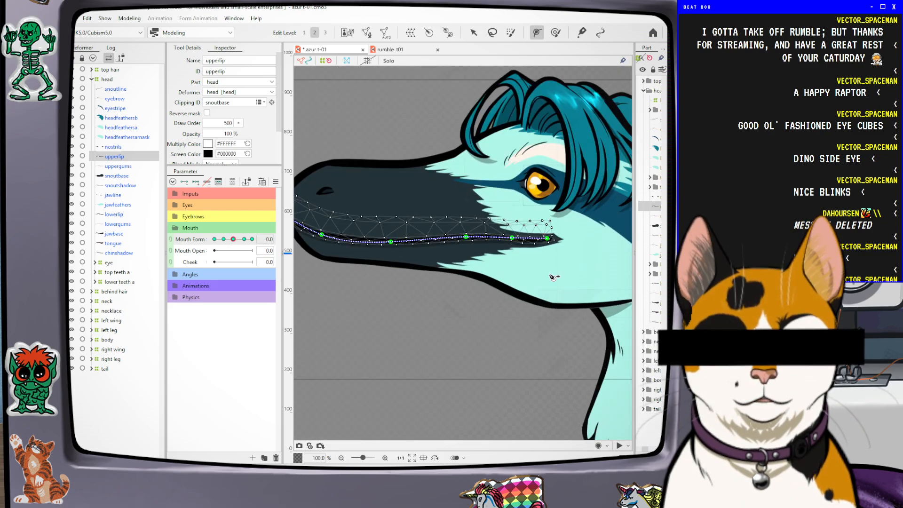
drag(235, 242, 254, 240)
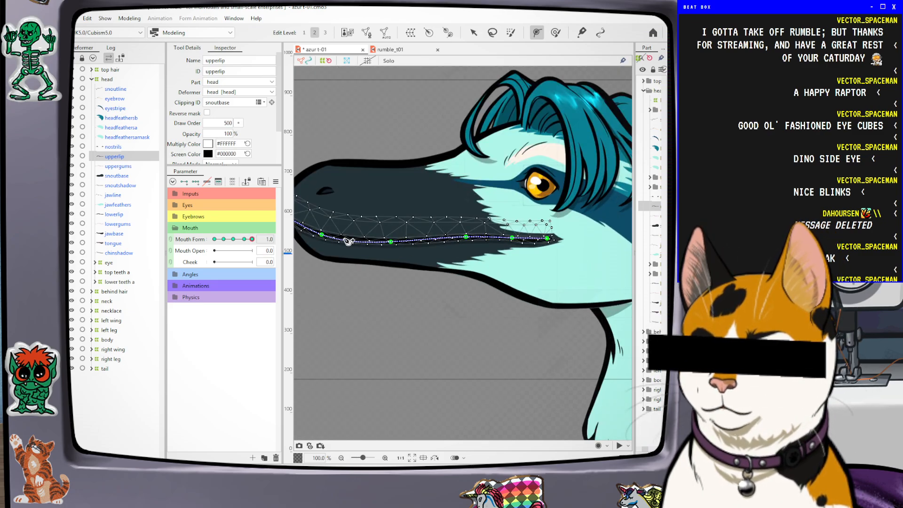
Try to raise the upperlip's mouth-corner point with the Deform Path tool, and undo the move
scroll(568, 240, down, 3)
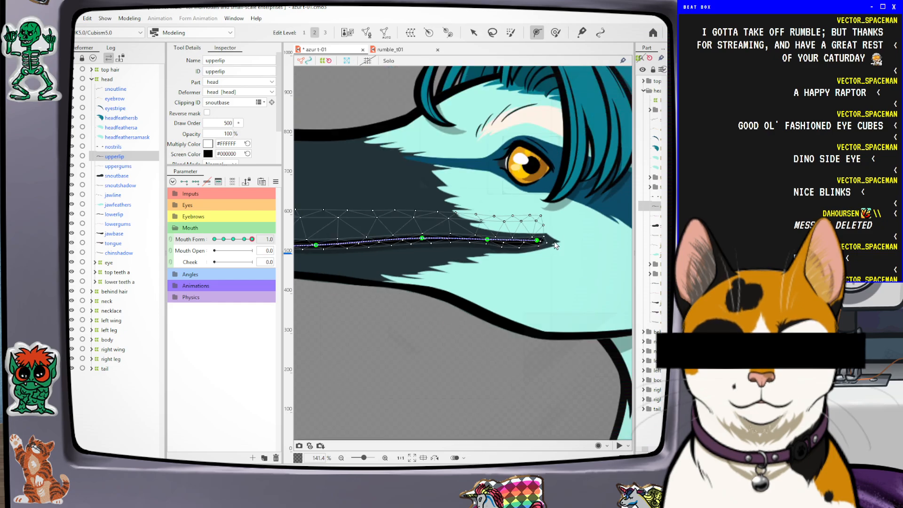
scroll(541, 249, up, 2)
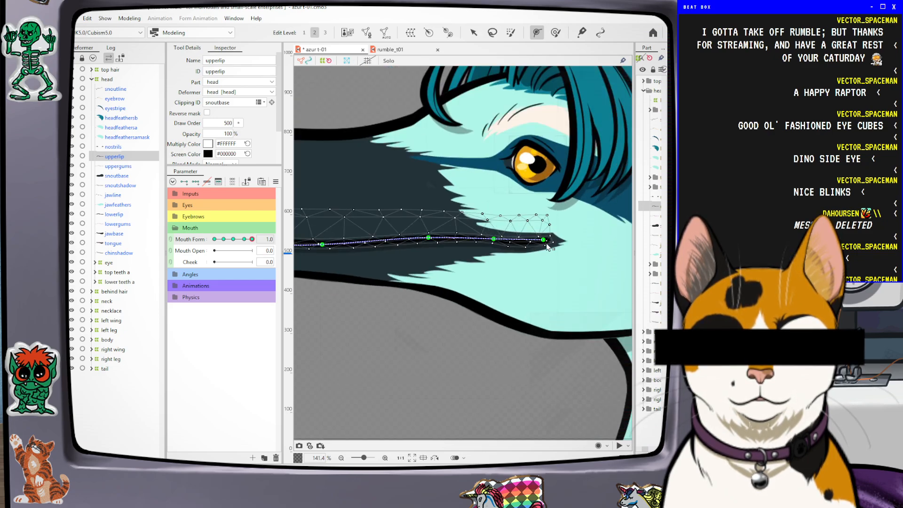
drag(543, 240, 544, 229)
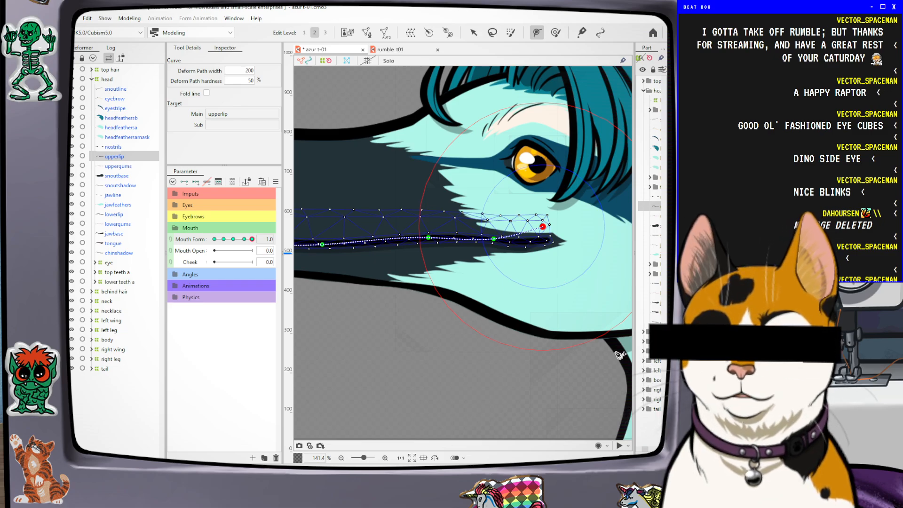
scroll(580, 233, down, 3)
scroll(580, 232, up, 1)
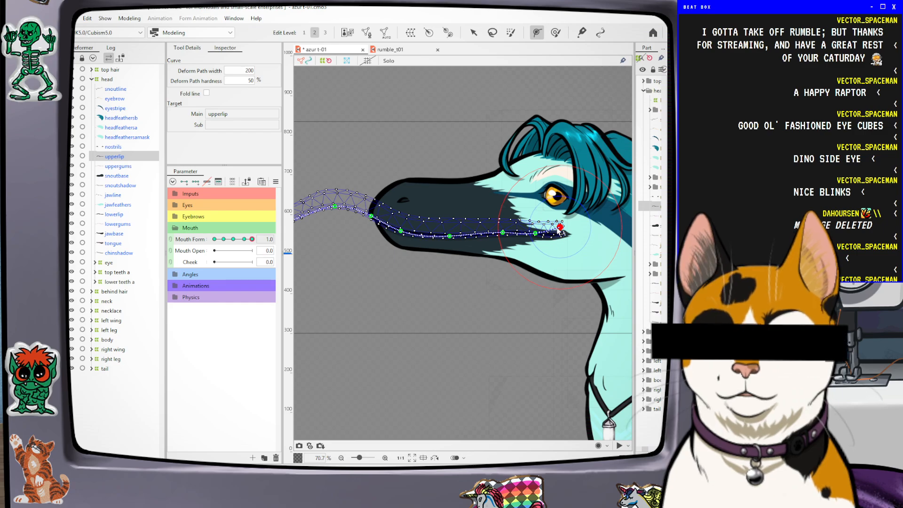
ctrl+click(552, 287)
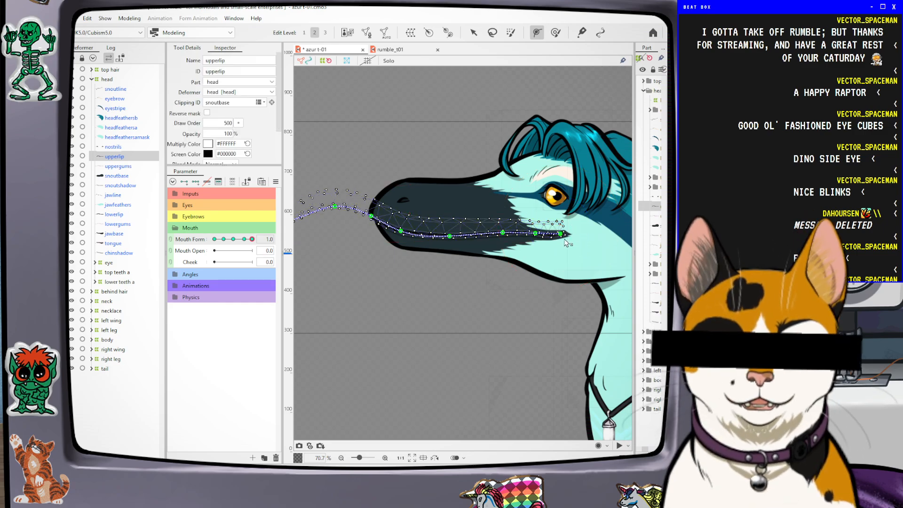
scroll(564, 238, up, 2)
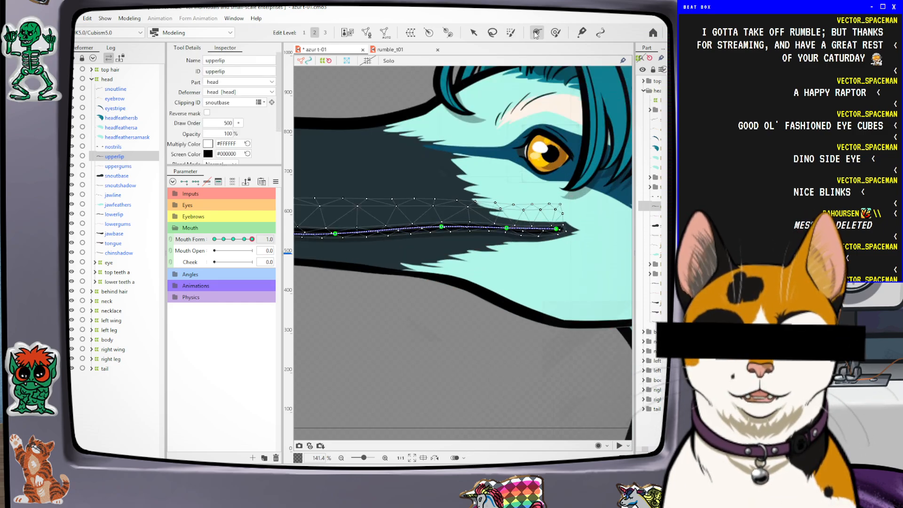
Raise the upperlip's mouth-corner path point with the selection arrow so the mesh bends upward, and turn on Solo view
click(474, 33)
drag(558, 228, 558, 204)
click(388, 61)
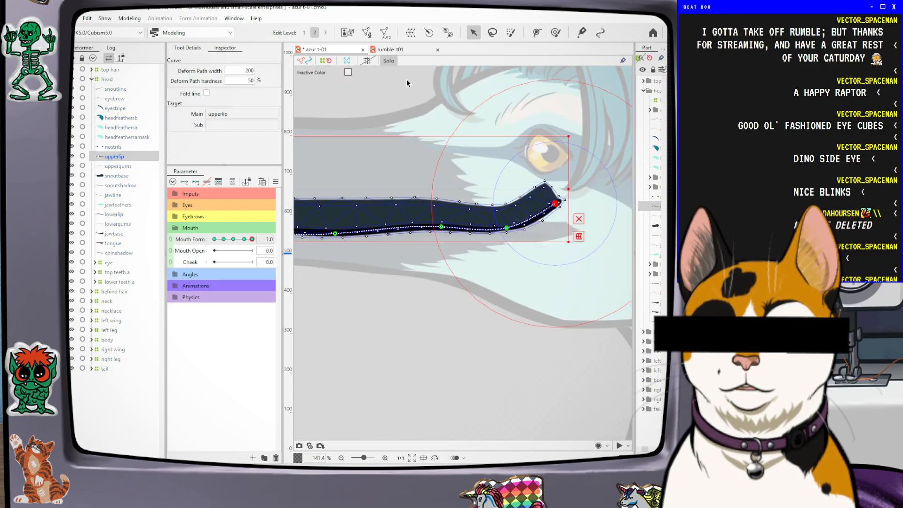
Adjust the mouth-corner path point and its neighbour to shape the end of the upperlip into a smooth upward curve
drag(506, 228, 506, 220)
click(556, 203)
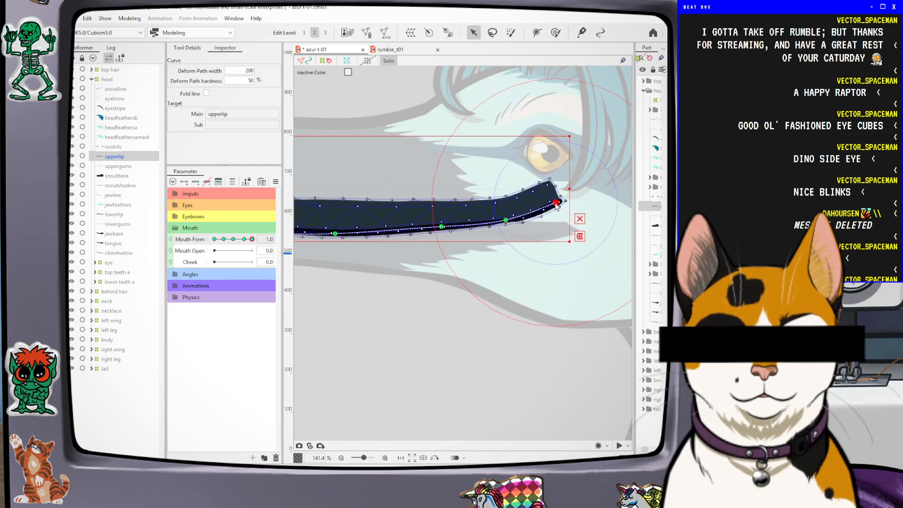
drag(555, 205, 564, 212)
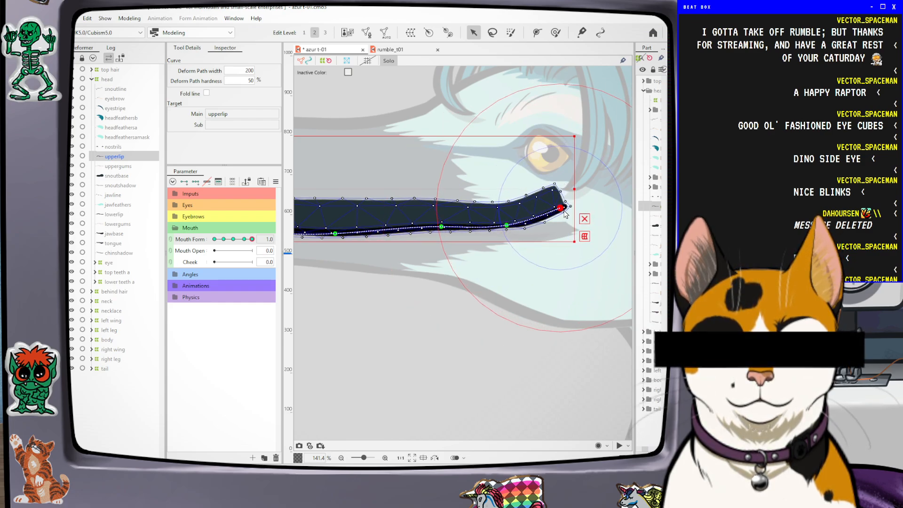
drag(509, 229, 508, 225)
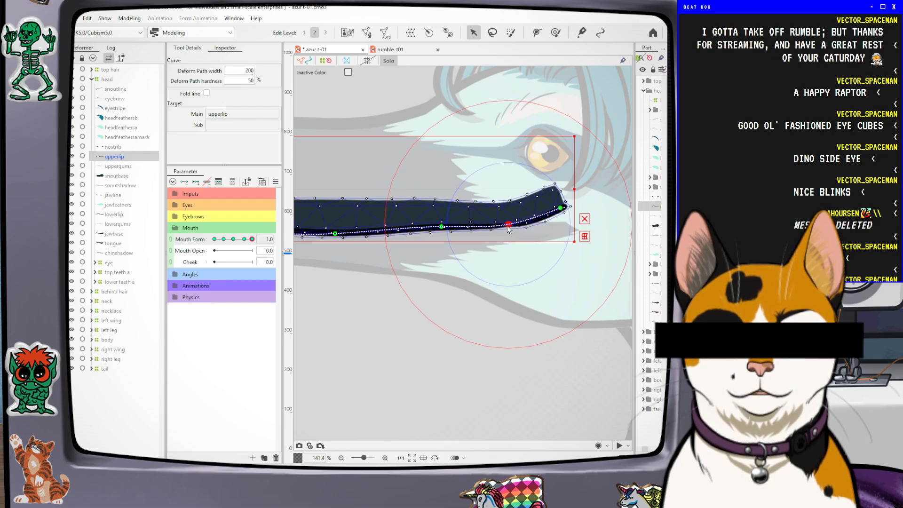
click(561, 207)
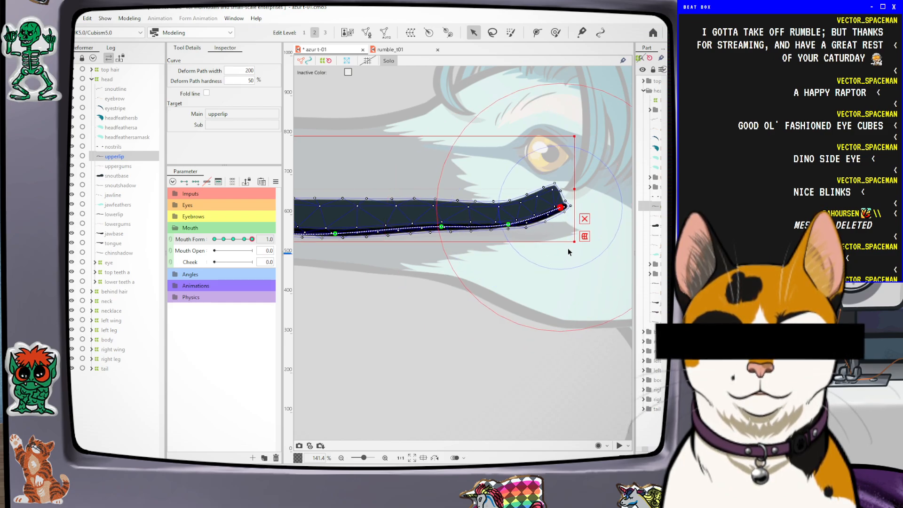
Change the Solo view's inactive color to green and reselect the upperlip mesh
scroll(568, 252, down, 1)
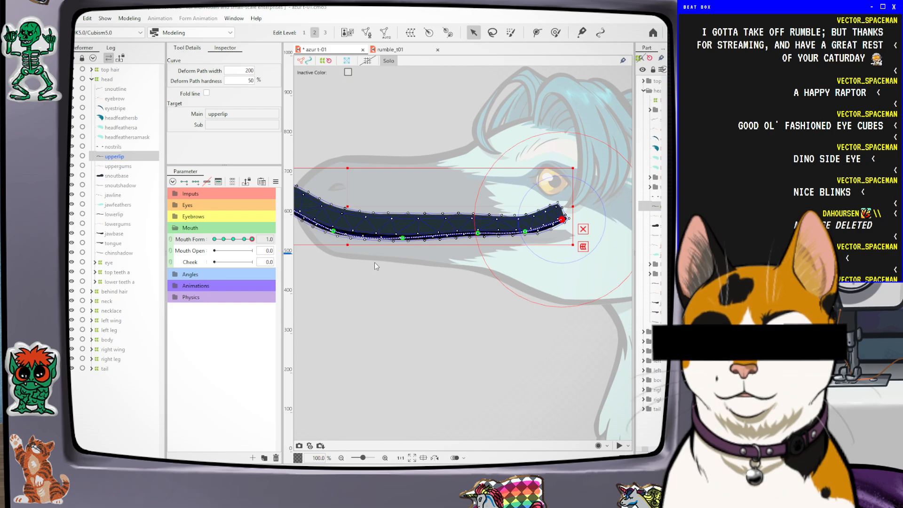
key(n)
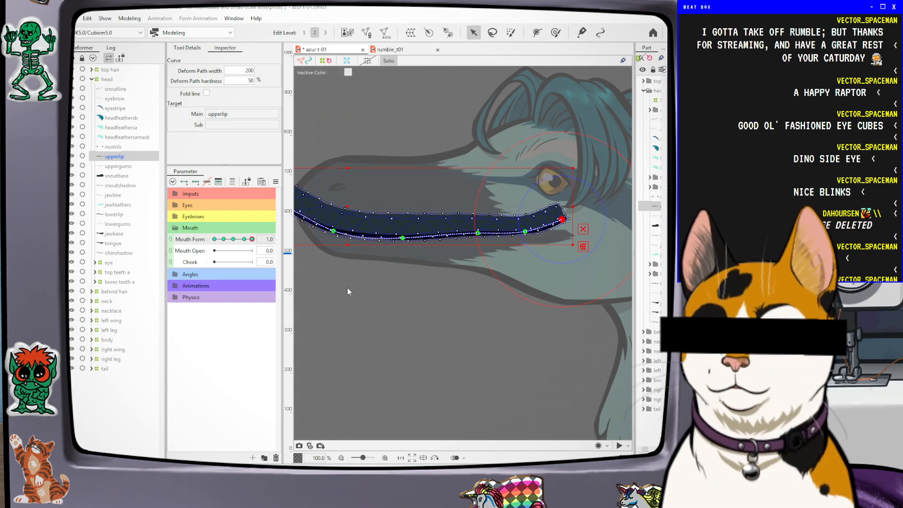
click(354, 70)
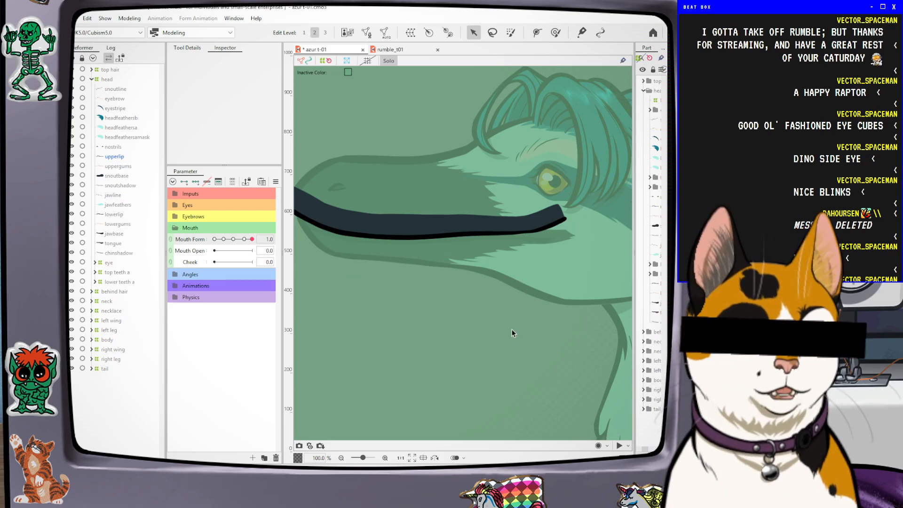
click(525, 230)
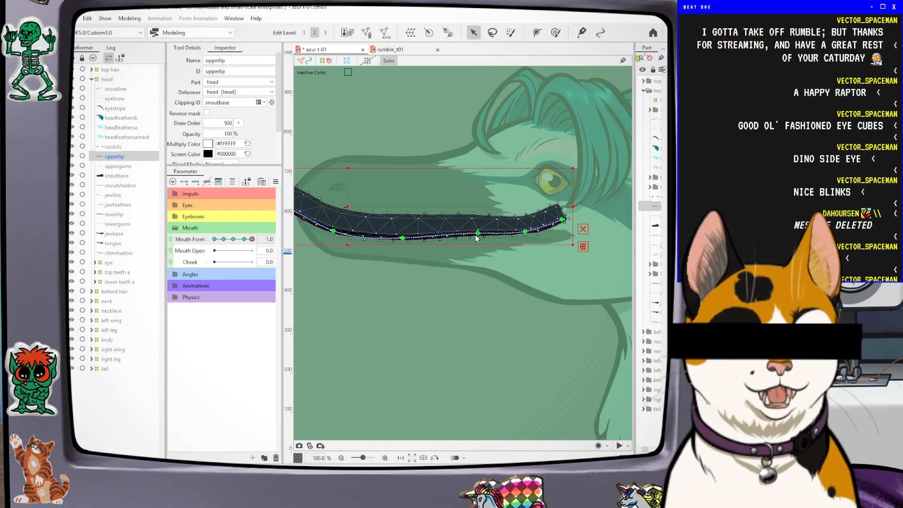
Nudge the upperlip's mouth-corner path point slightly to refine the end of the smile curve
scroll(475, 240, up, 1)
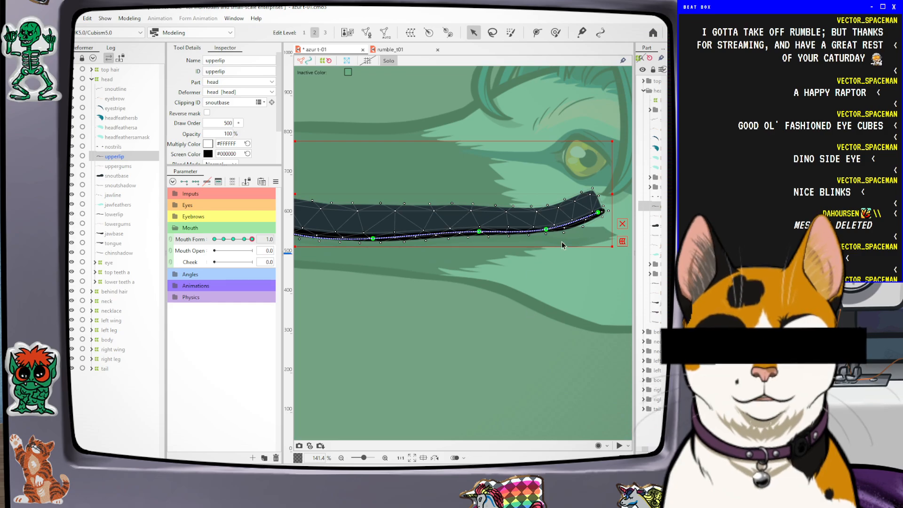
click(598, 212)
drag(599, 211, 598, 210)
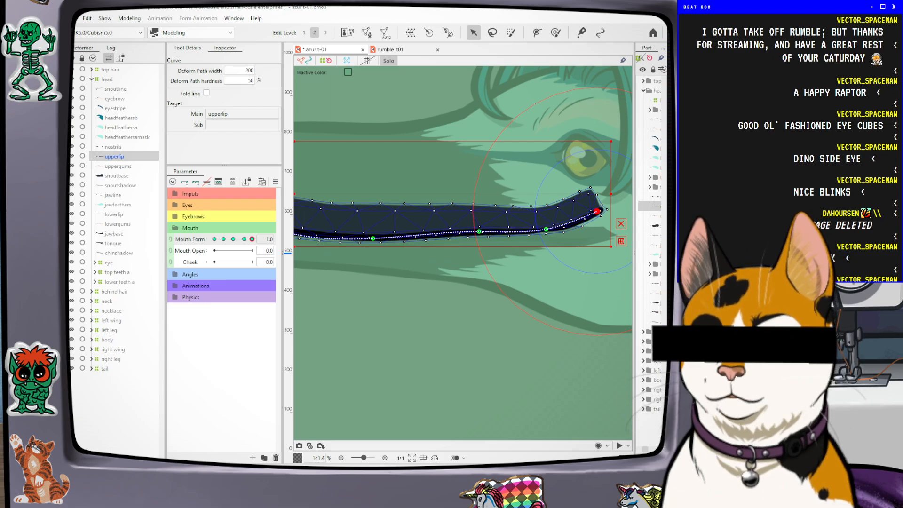
scroll(481, 311, down, 1)
scroll(481, 312, down, 1)
scroll(469, 311, up, 1)
scroll(470, 310, up, 1)
scroll(424, 264, down, 1)
scroll(396, 265, up, 1)
Raise the path points at the middle and snout-side part of the upperlip slightly to smooth the smile line
drag(400, 250, 403, 243)
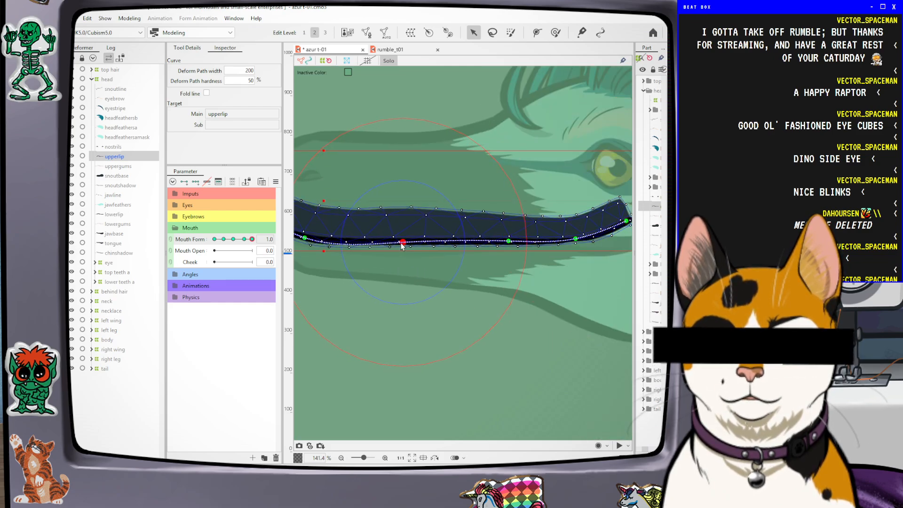
click(509, 241)
scroll(461, 256, down, 2)
scroll(463, 259, up, 1)
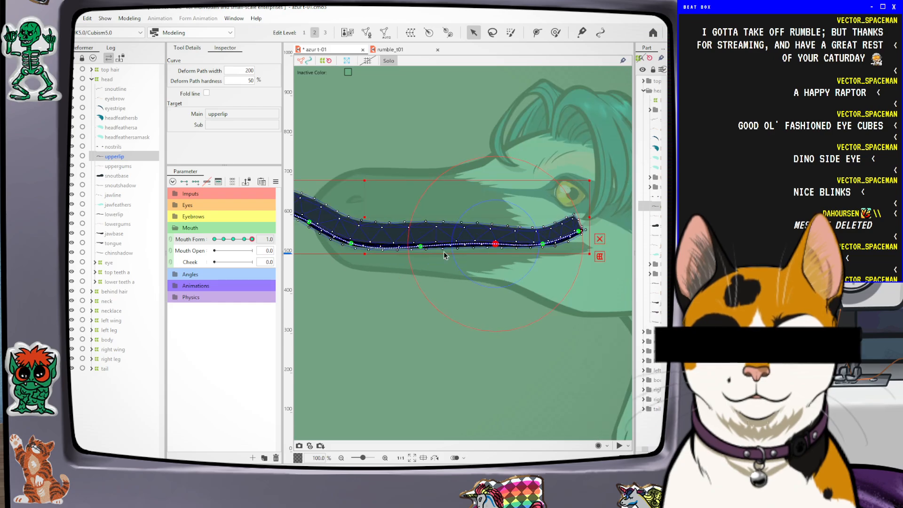
drag(350, 245, 350, 240)
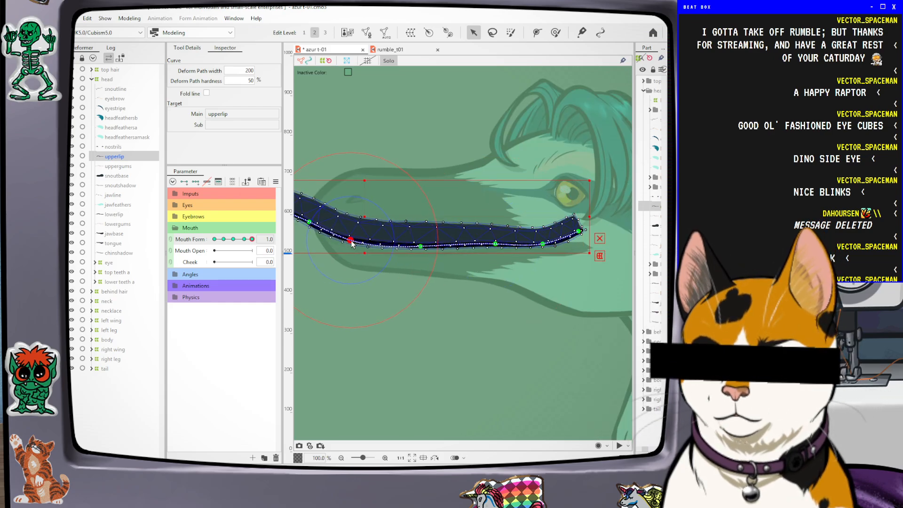
Fine-tune the upper lip's middle deform path points at Mouth Form 1.0 and turn off Solo display to check the mouth line
drag(420, 247, 420, 243)
drag(495, 245, 495, 247)
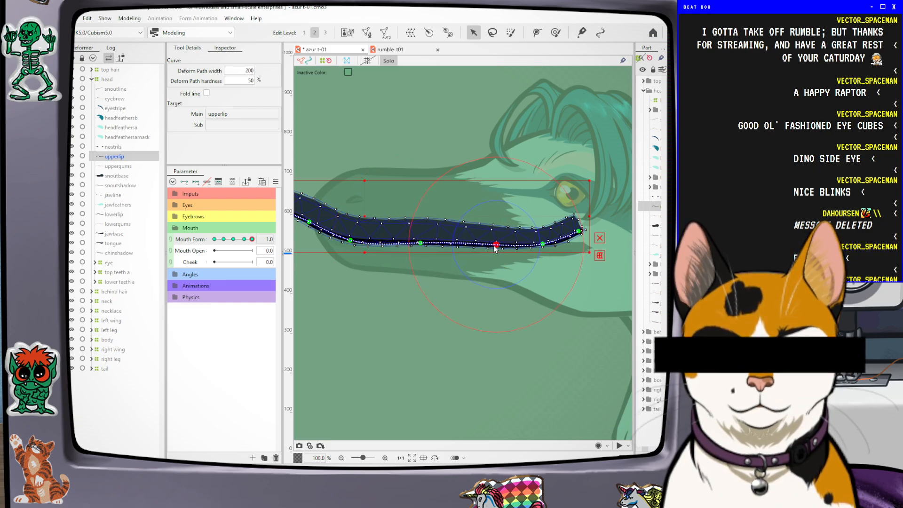
click(388, 61)
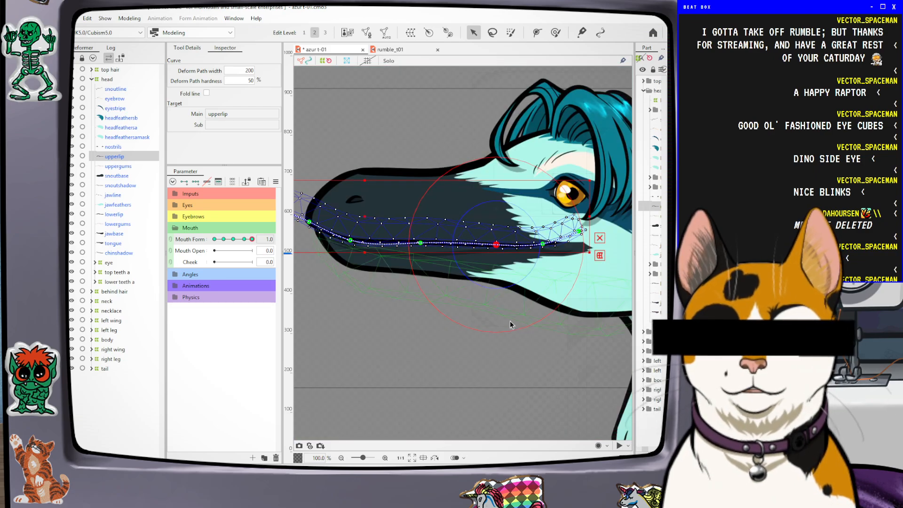
scroll(484, 316, down, 1)
scroll(484, 316, up, 1)
scroll(485, 317, up, 1)
scroll(485, 317, down, 1)
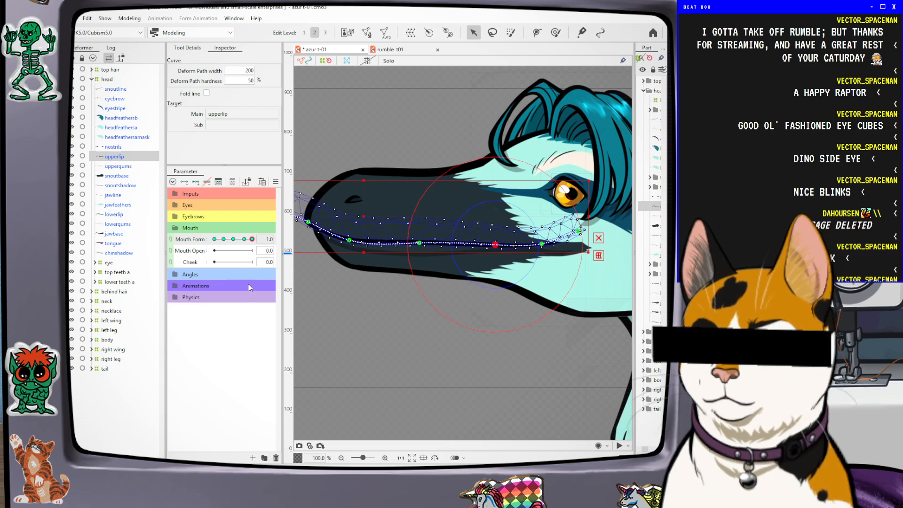
Replace the upper lip's Mouth Form key at 0.6 with a fresh key that takes the interpolated lip shape
mouse_move(252, 242)
mouse_down()
mouse_move(227, 242)
mouse_move(257, 244)
mouse_move(246, 244)
mouse_up()
scroll(524, 262, up, 1)
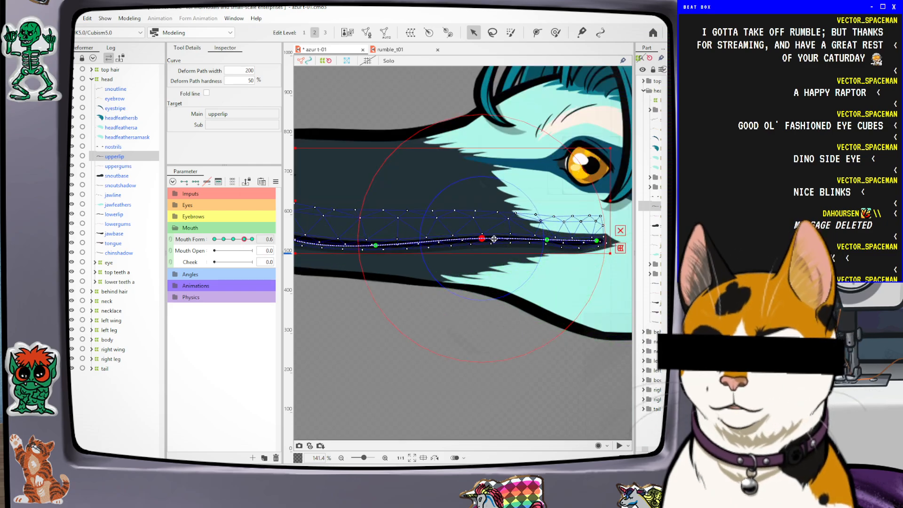
drag(244, 239, 244, 239)
key(ctrl+z)
mouse_move(239, 240)
mouse_down()
mouse_move(251, 247)
mouse_move(235, 247)
mouse_move(244, 242)
mouse_up()
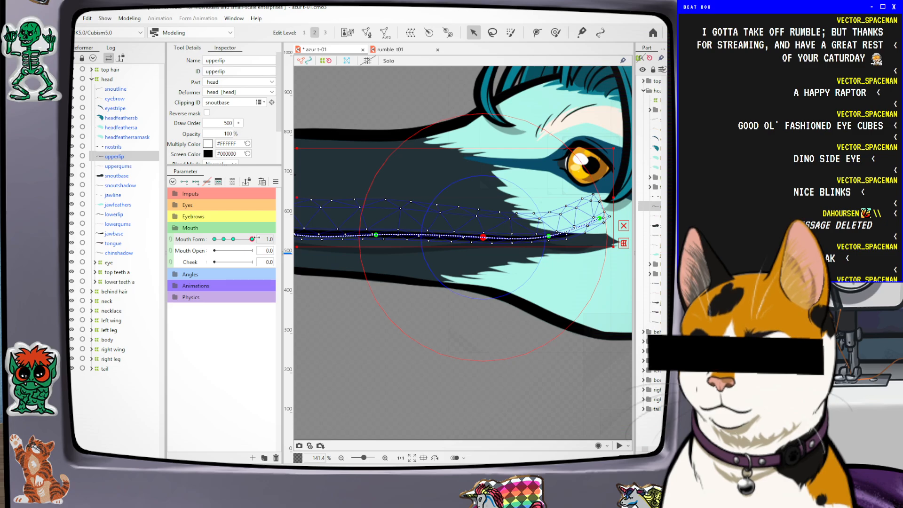
click(265, 239)
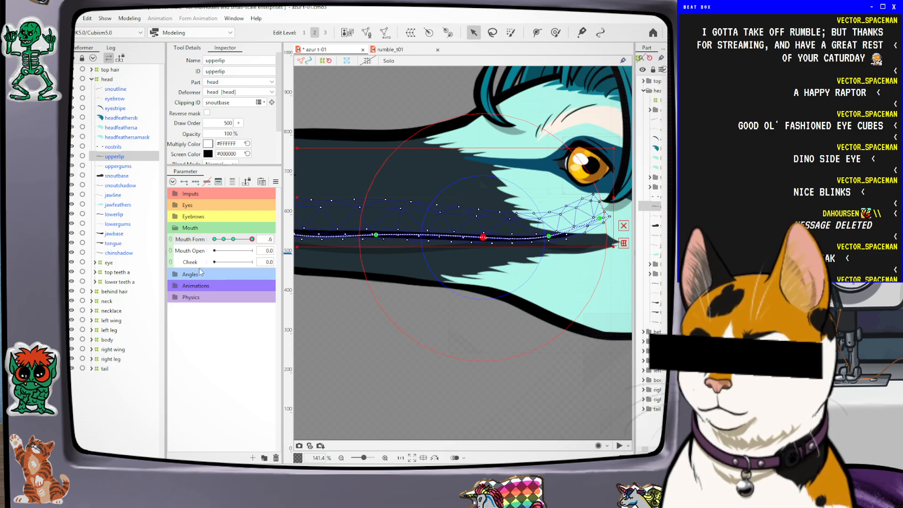
key(Return)
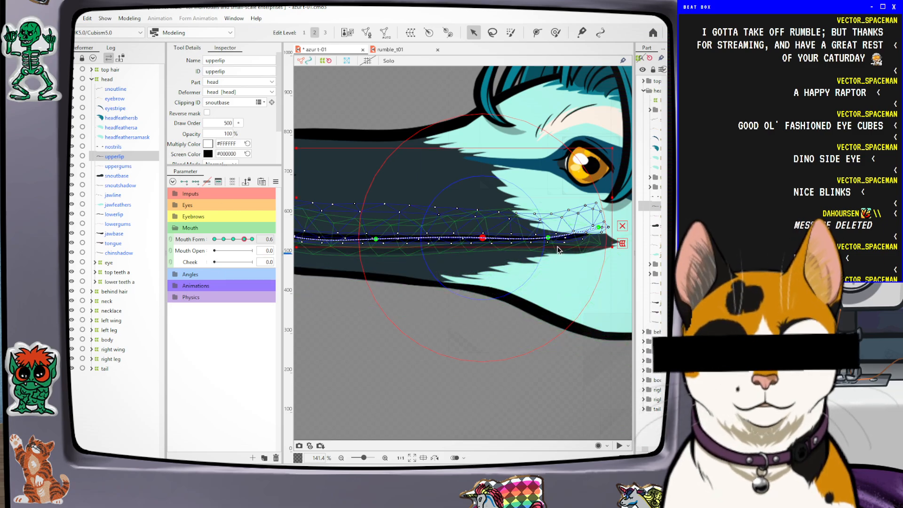
scroll(591, 262, down, 2)
scroll(584, 264, up, 2)
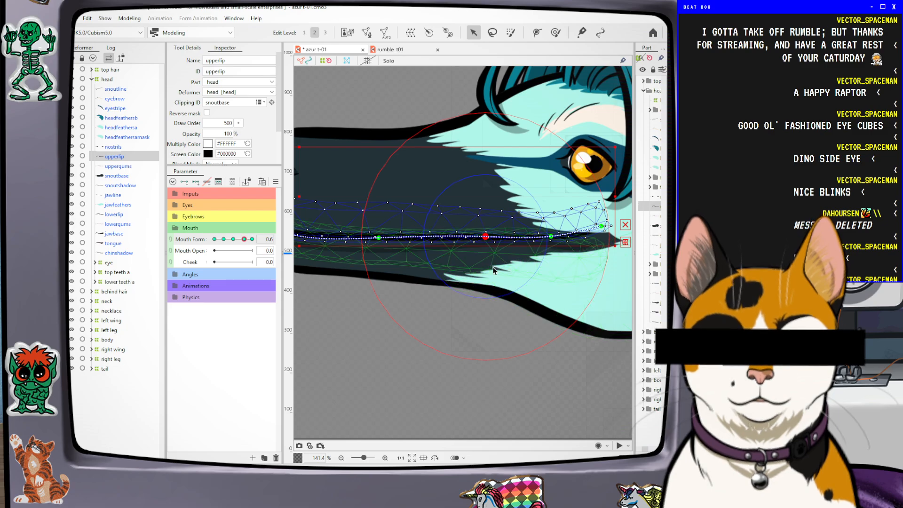
scroll(475, 244, down, 2)
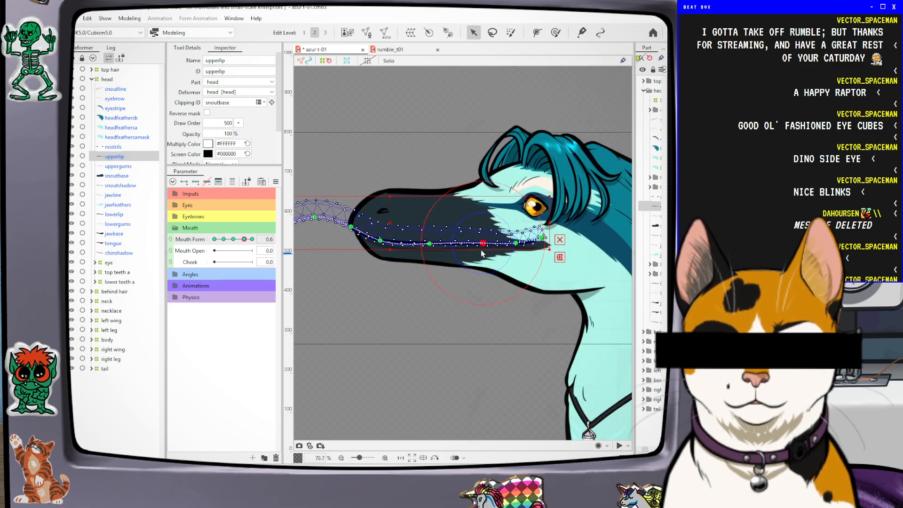
Isolate the upper lip in Solo display and bend its mouth-corner deform path points into a stronger upward curve at Mouth Form 0.6
click(388, 61)
scroll(532, 245, up, 2)
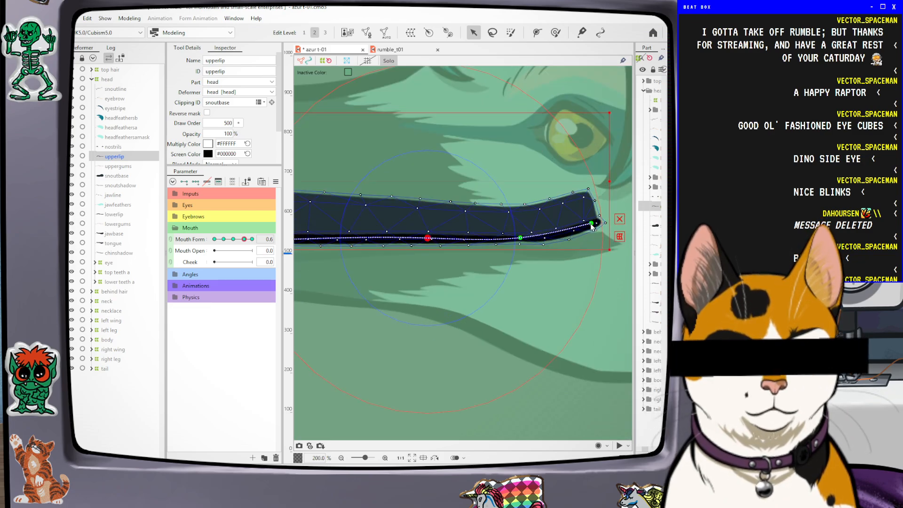
drag(591, 225, 590, 223)
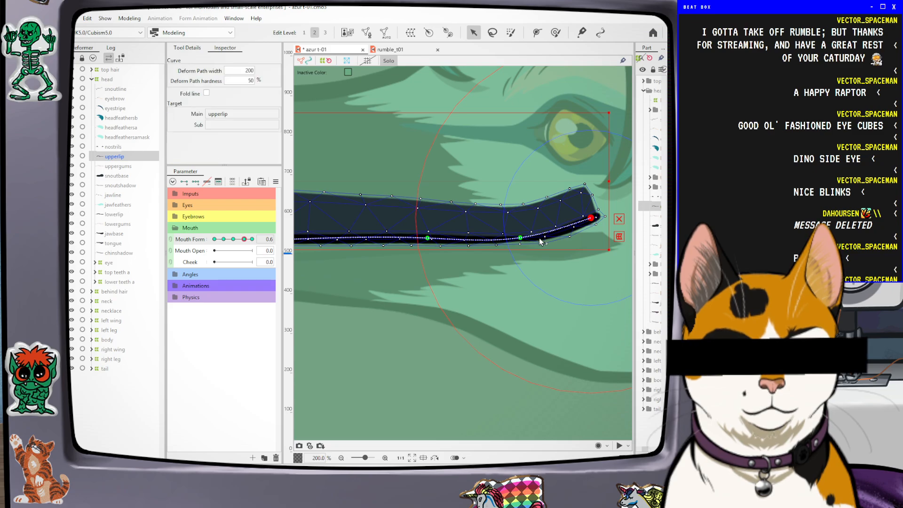
click(520, 238)
drag(523, 241, 523, 243)
mouse_move(244, 239)
mouse_down()
mouse_move(224, 242)
mouse_move(254, 243)
mouse_move(236, 243)
mouse_move(244, 239)
mouse_up()
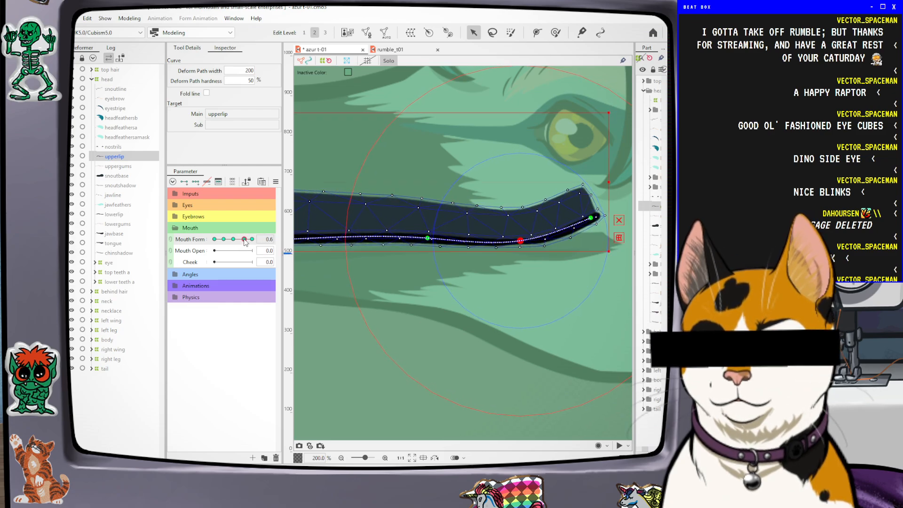
scroll(517, 247, down, 5)
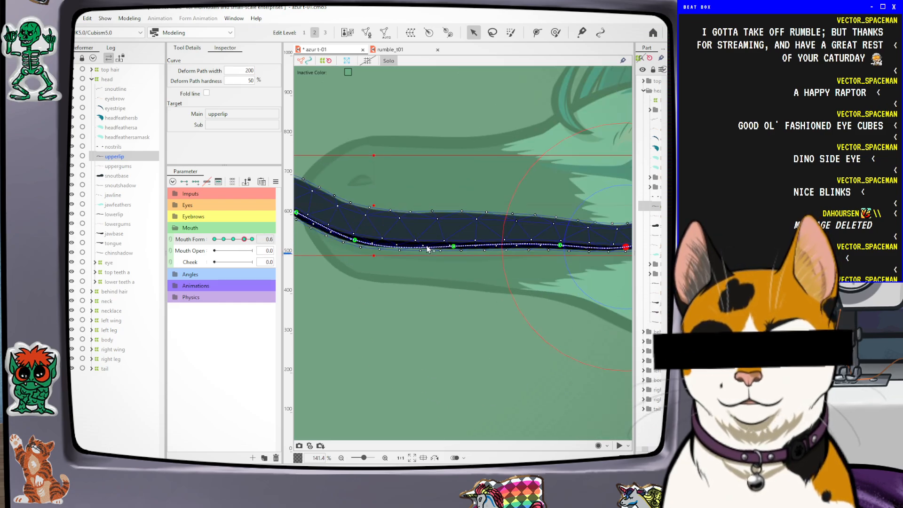
scroll(439, 248, up, 2)
scroll(444, 251, down, 1)
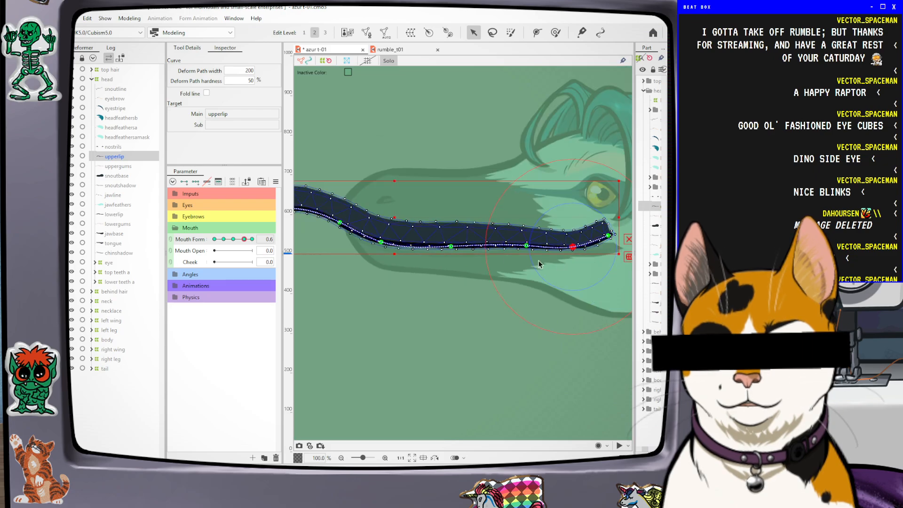
Change the inactive color of the Solo display to a light gray
click(348, 73)
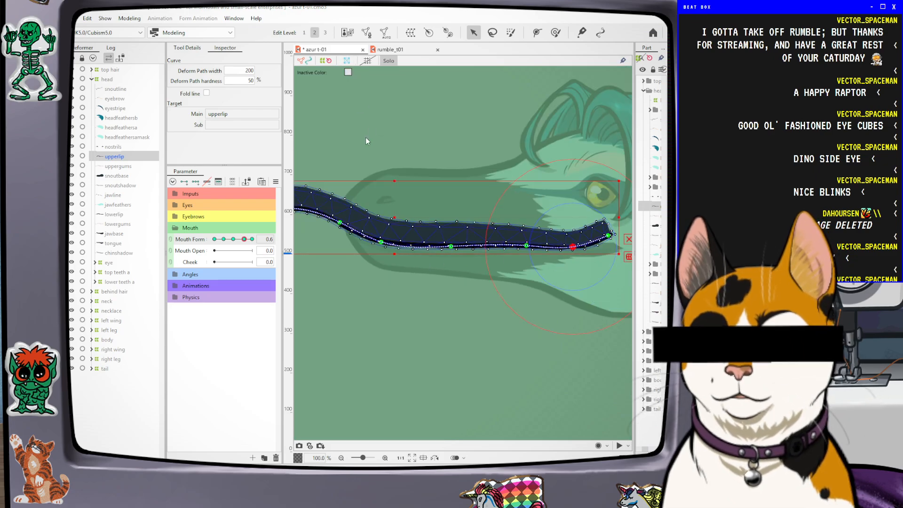
drag(367, 251, 362, 209)
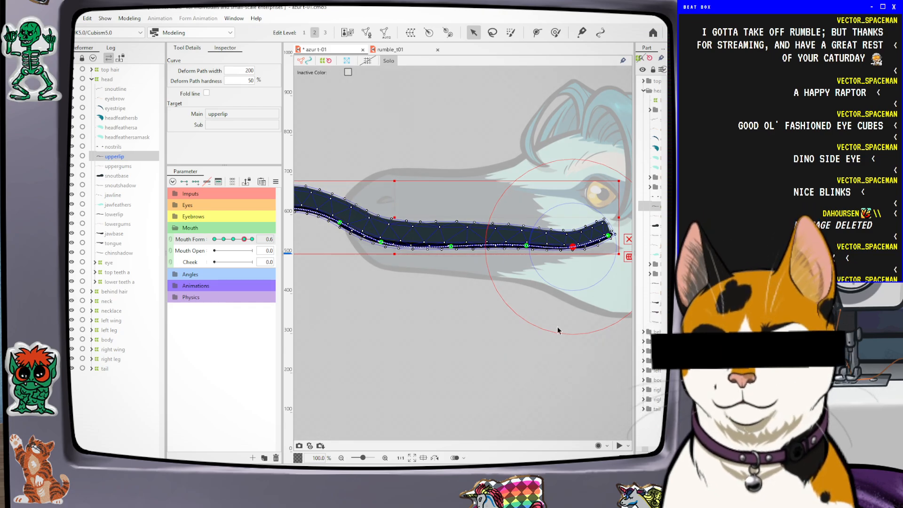
drag(504, 336, 487, 306)
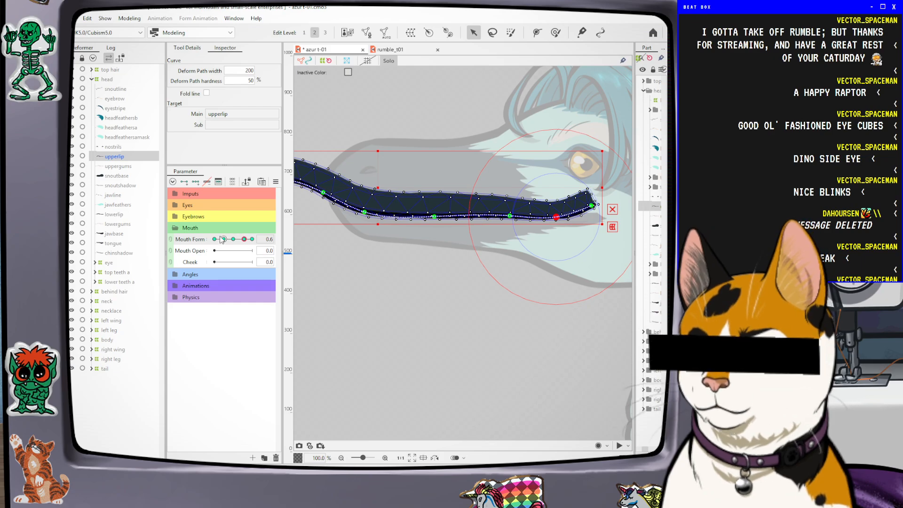
At Mouth Form -1.0, slide the upper lip's deform path points toward the snout tip so the lip ends partway along the jaw
drag(244, 243, 215, 239)
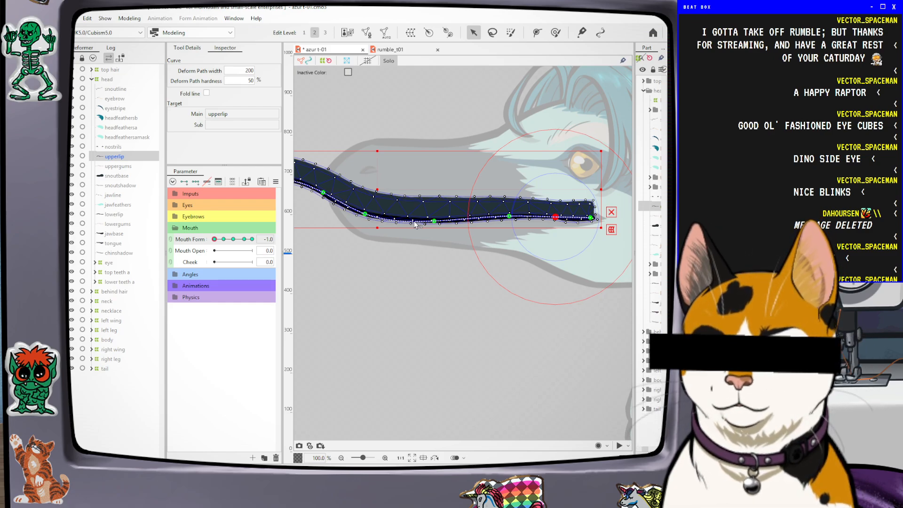
drag(366, 214, 358, 211)
drag(433, 226, 416, 223)
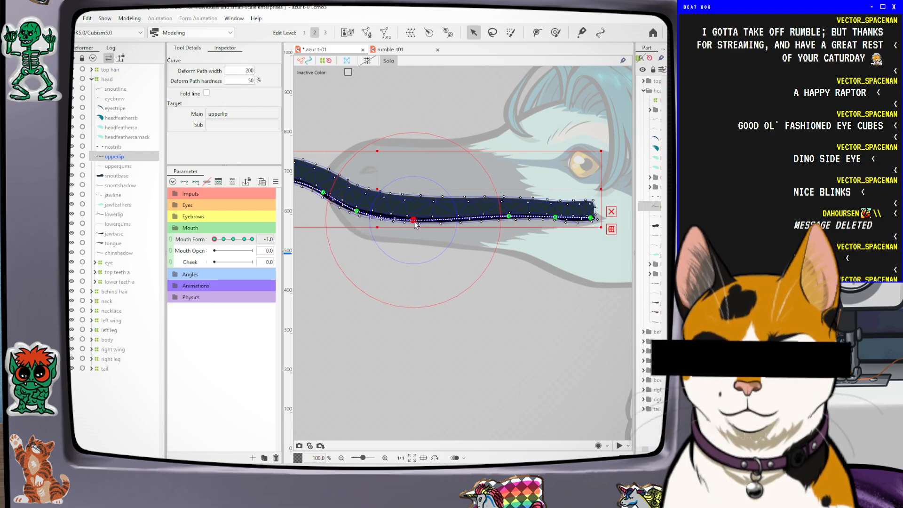
drag(510, 220, 472, 223)
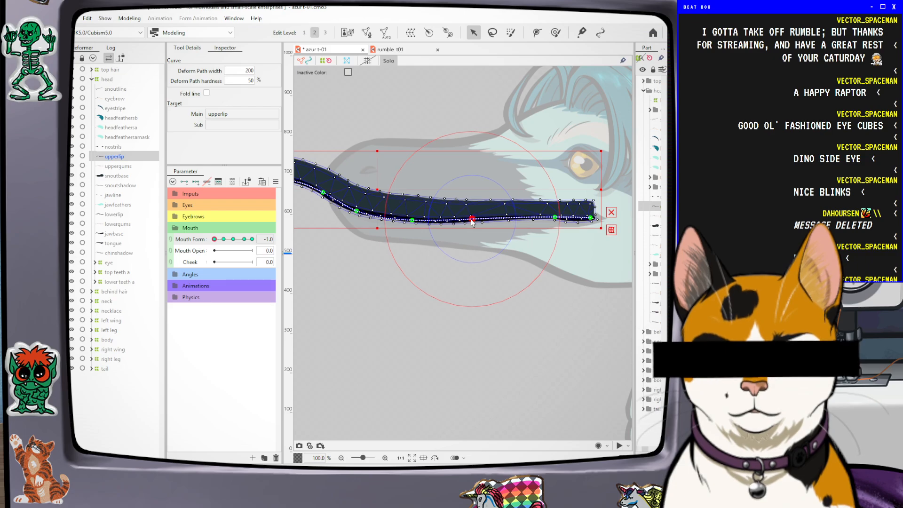
drag(414, 224, 405, 223)
drag(474, 223, 468, 224)
drag(558, 221, 517, 221)
mouse_move(591, 219)
mouse_down()
mouse_move(449, 221)
mouse_move(476, 220)
mouse_up()
drag(546, 220, 521, 226)
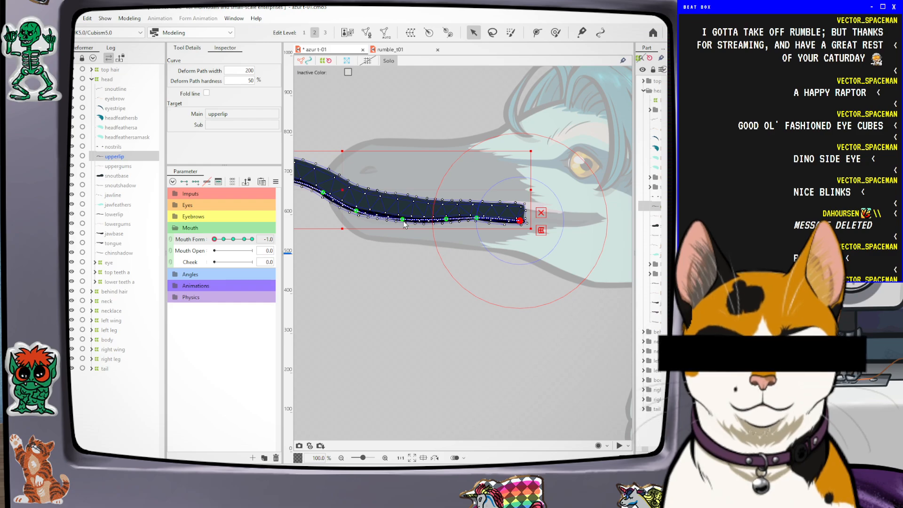
Refine the shortened upper lip by lowering its end point slightly and moving a front deform path point toward the snout tip
scroll(403, 224, up, 4)
scroll(403, 226, down, 2)
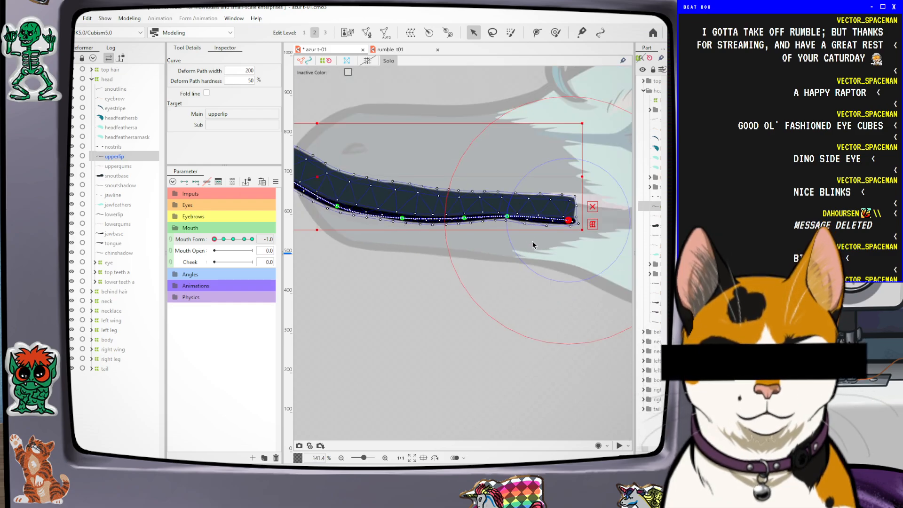
drag(568, 225, 562, 227)
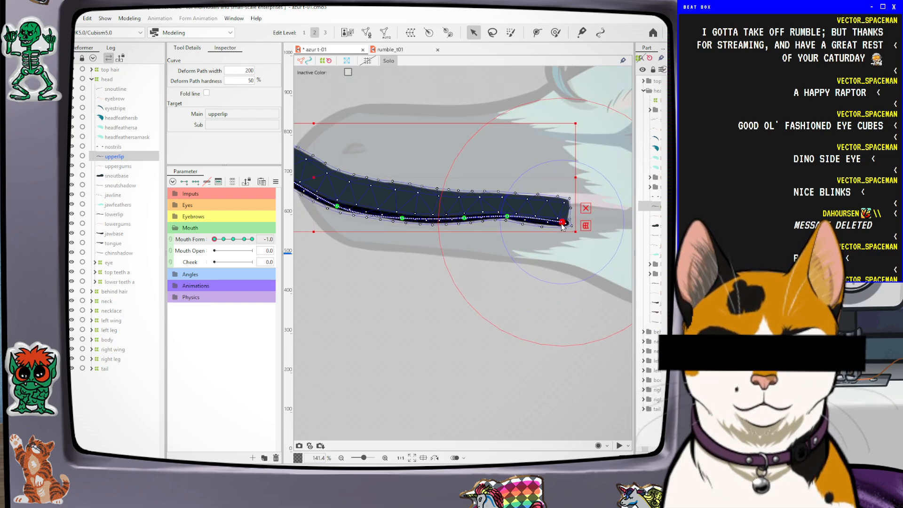
mouse_move(397, 221)
mouse_down()
mouse_move(332, 206)
mouse_move(388, 216)
mouse_up()
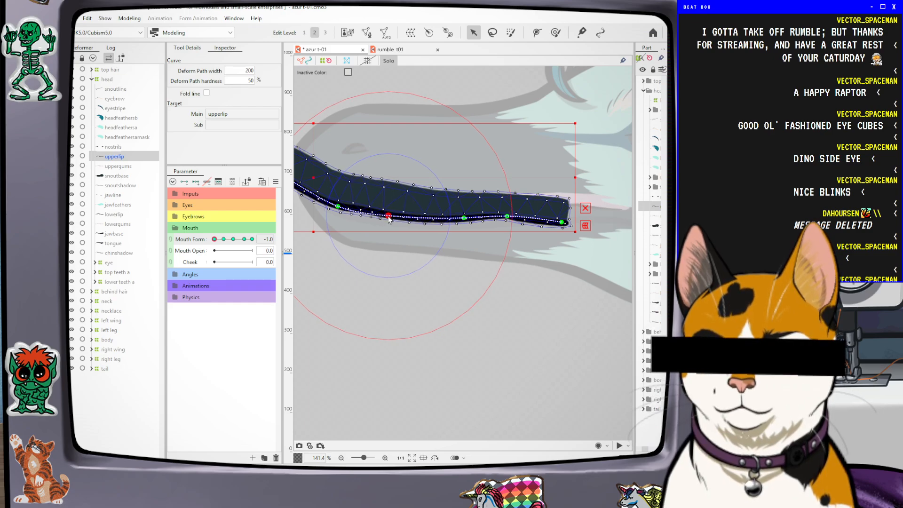
click(456, 221)
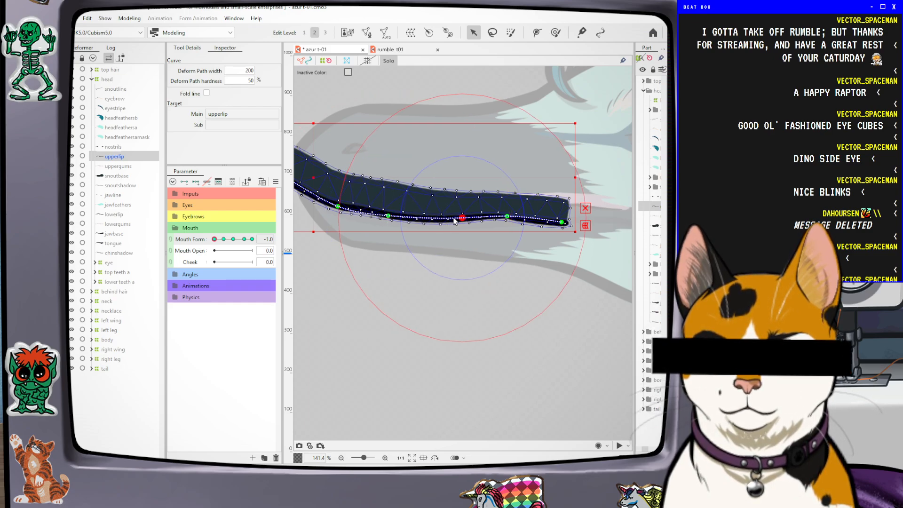
scroll(457, 221, down, 2)
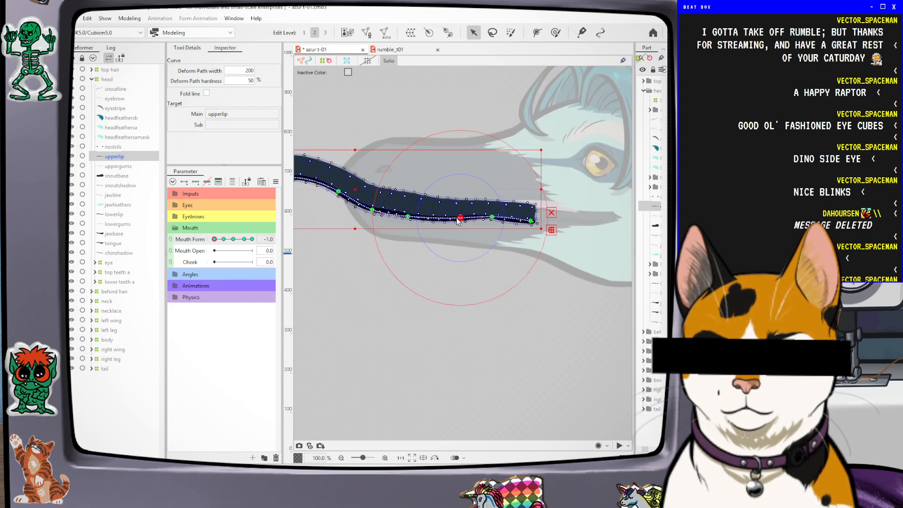
click(531, 223)
Hide the selection overlay and examine the upper lip's line at Mouth Form -1.0 for unevenness
key(ctrl+h)
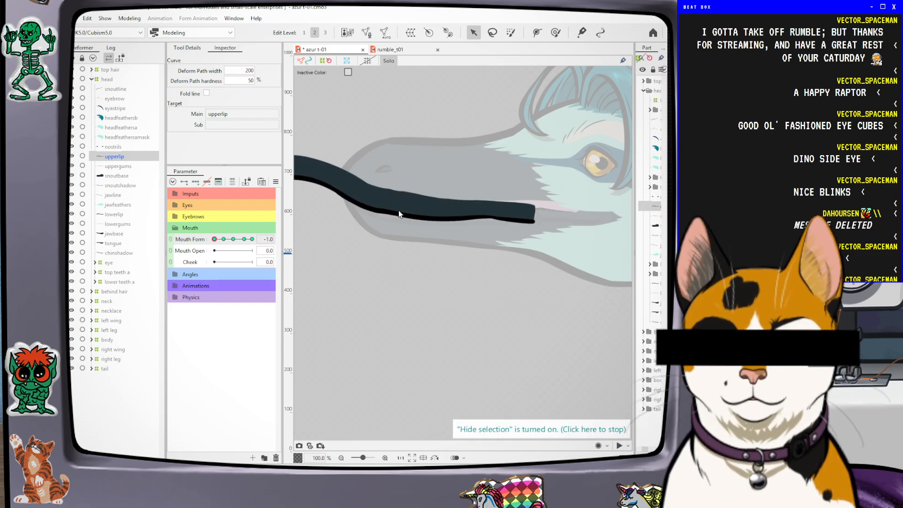
scroll(396, 211, up, 2)
scroll(396, 211, down, 2)
scroll(396, 211, up, 2)
scroll(392, 206, down, 1)
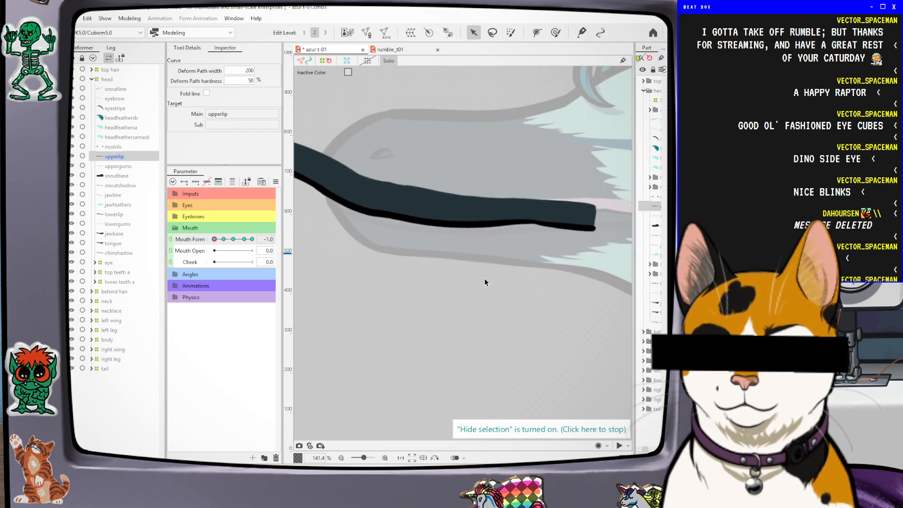
Inspect the upper lip's lower edge at Mouth Form -1.0 from the snout tip to its rear end
click(556, 33)
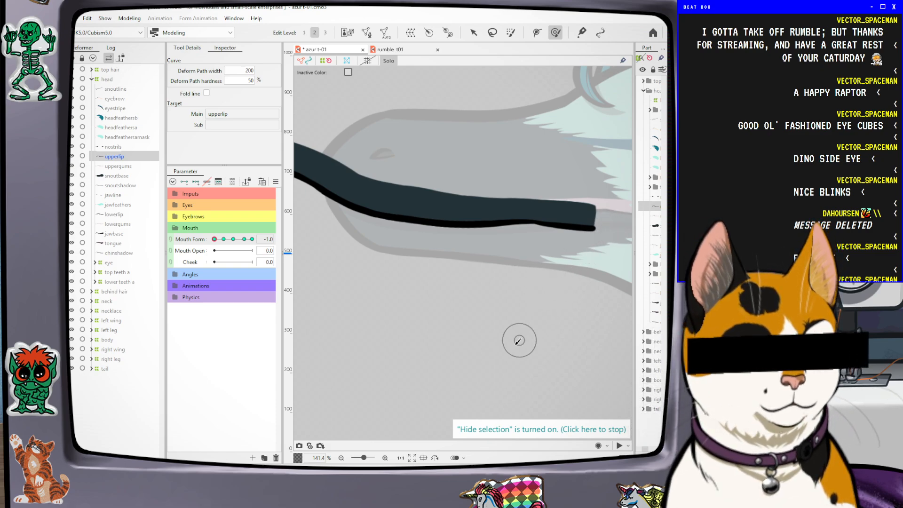
scroll(521, 246, down, 1)
scroll(521, 246, down, 1)
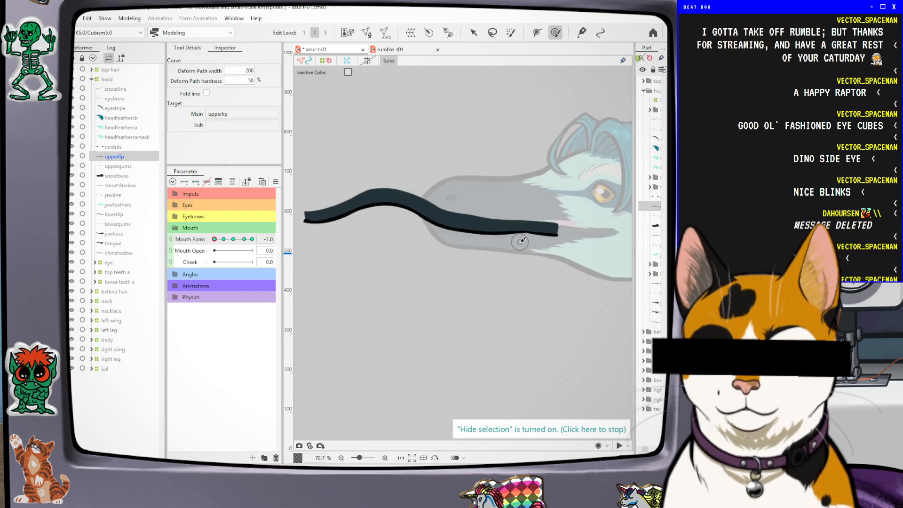
scroll(520, 243, up, 1)
scroll(450, 263, up, 1)
scroll(448, 259, down, 1)
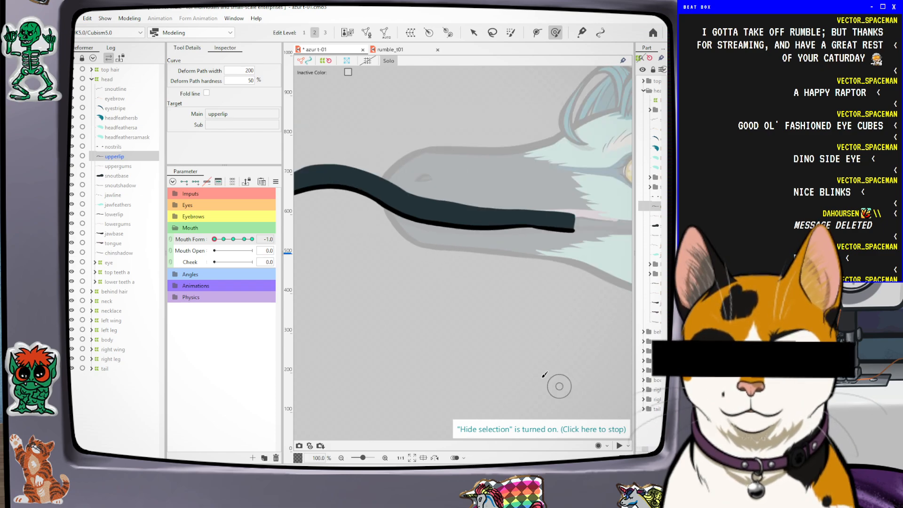
scroll(470, 254, up, 1)
scroll(452, 249, up, 1)
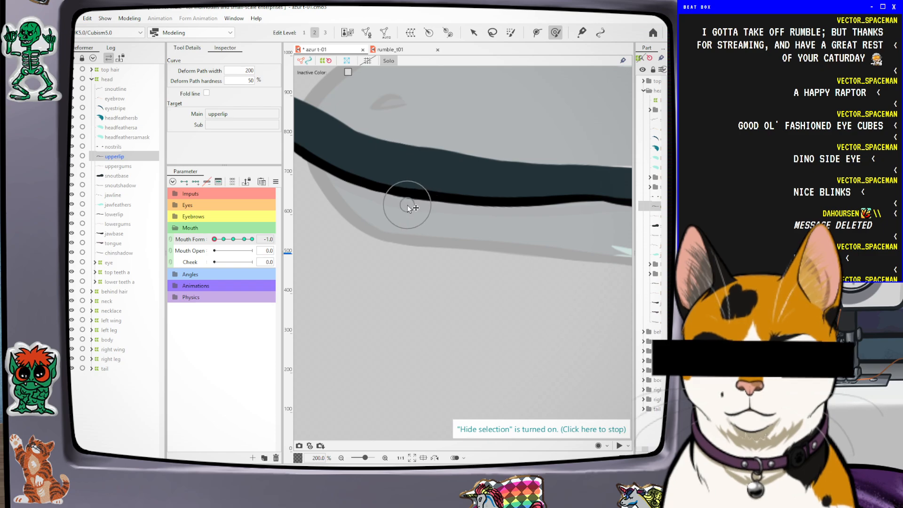
click(400, 275)
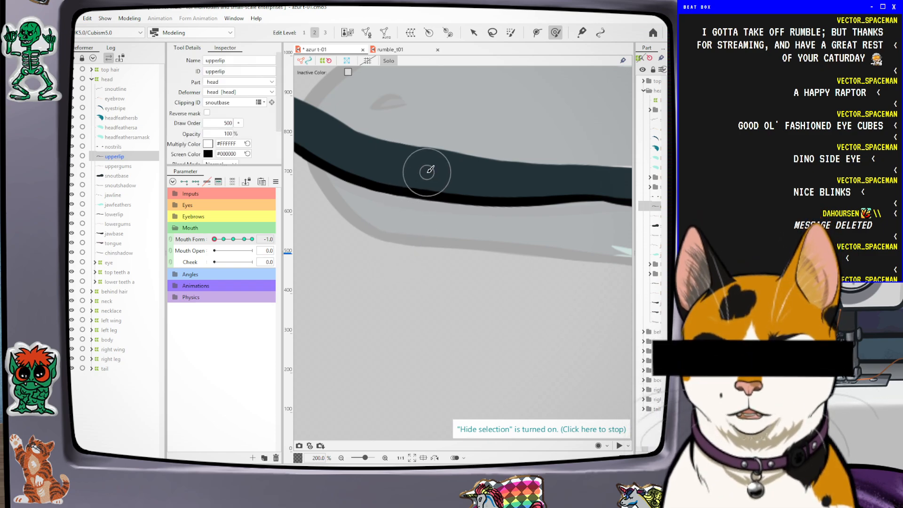
scroll(506, 108, down, 2)
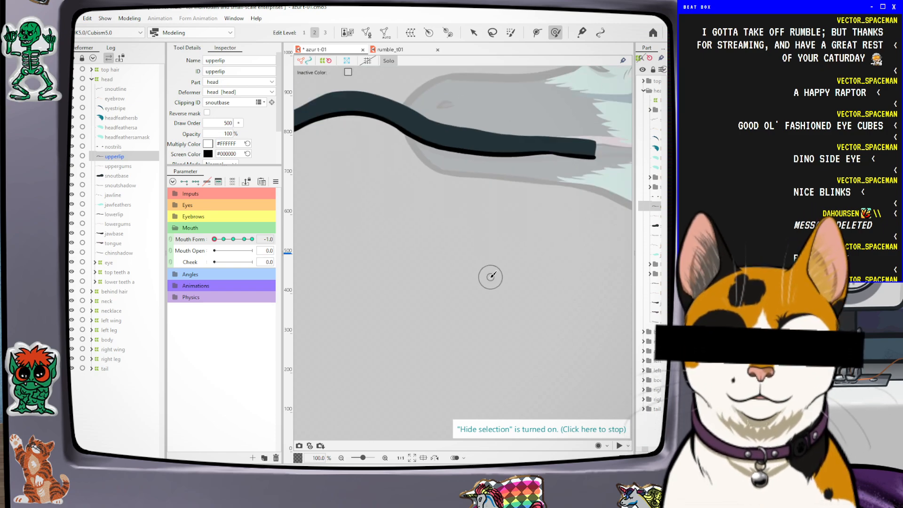
drag(490, 254, 459, 316)
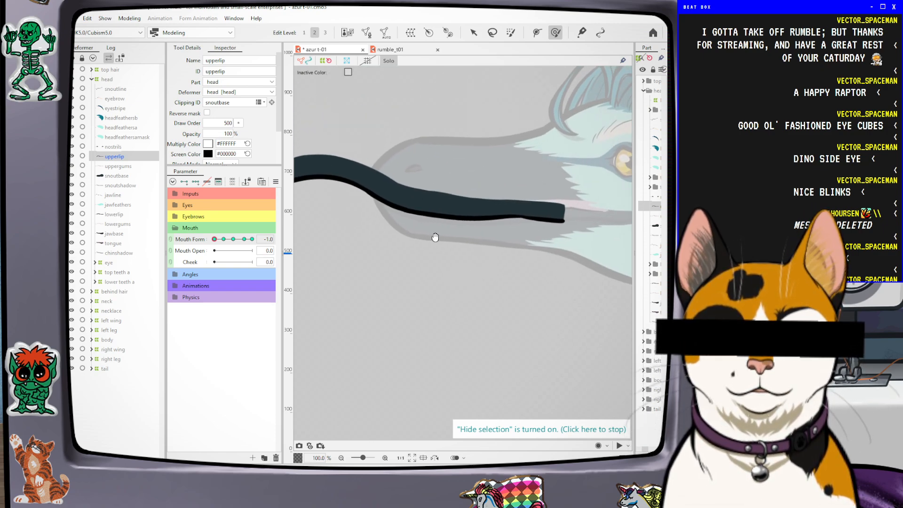
drag(523, 289, 452, 286)
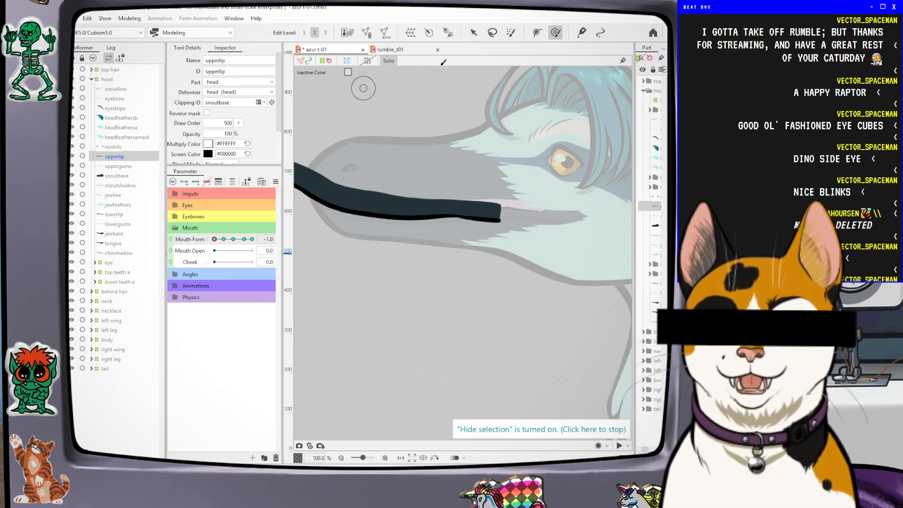
Lower the last two deform path points at the upper lip's rear end to straighten its lower line at Mouth Form -1.0
click(473, 33)
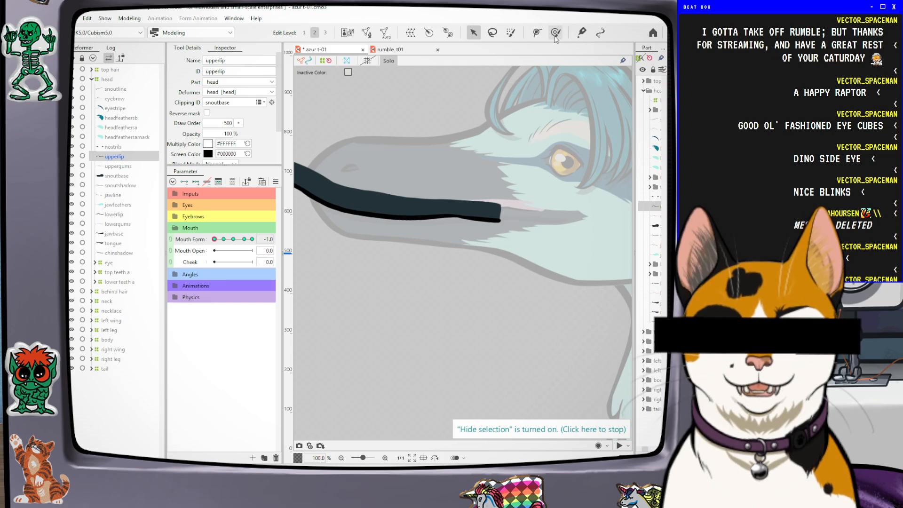
click(473, 222)
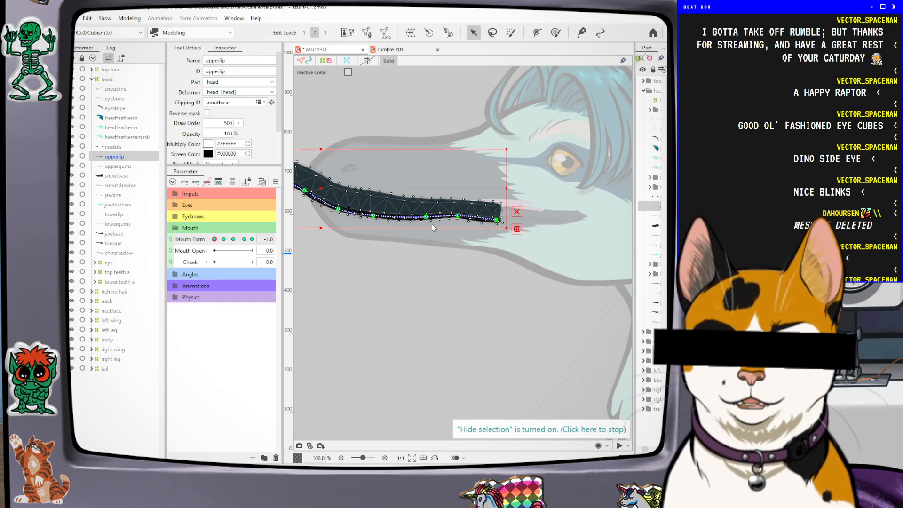
drag(428, 218, 452, 225)
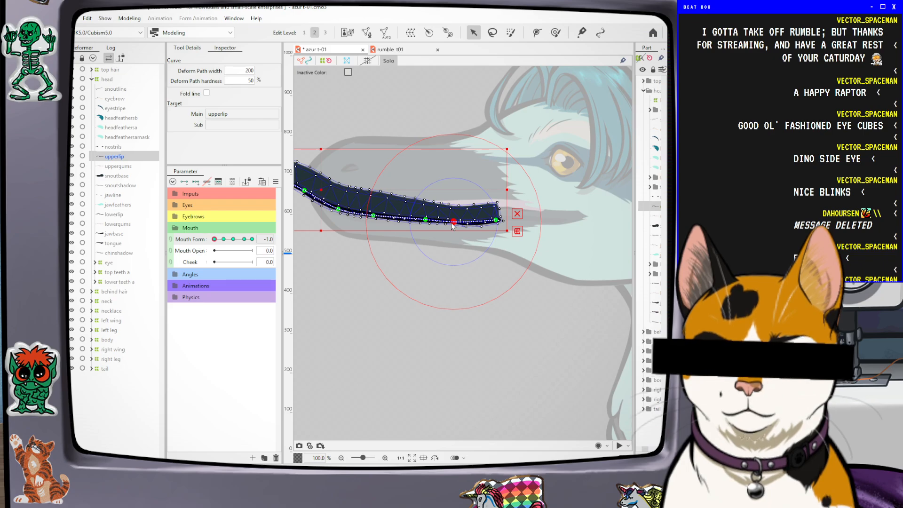
key(ctrl+h)
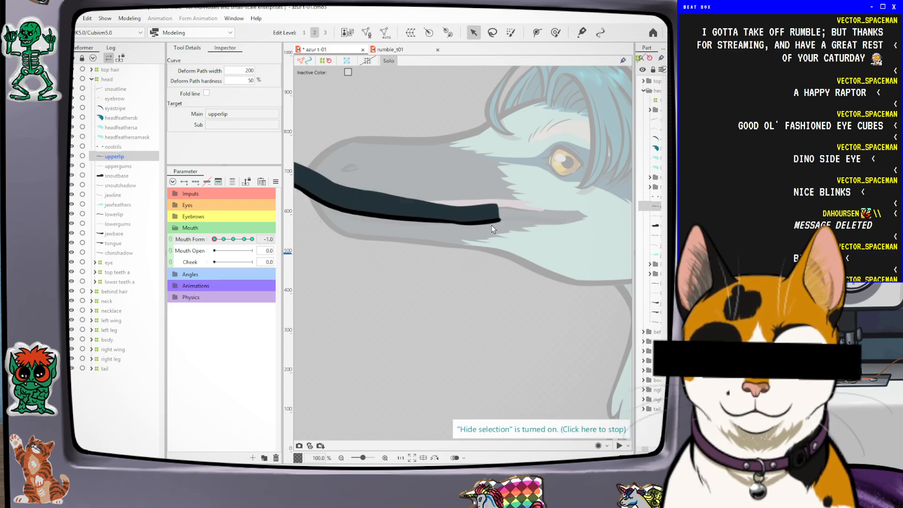
key(ctrl+h)
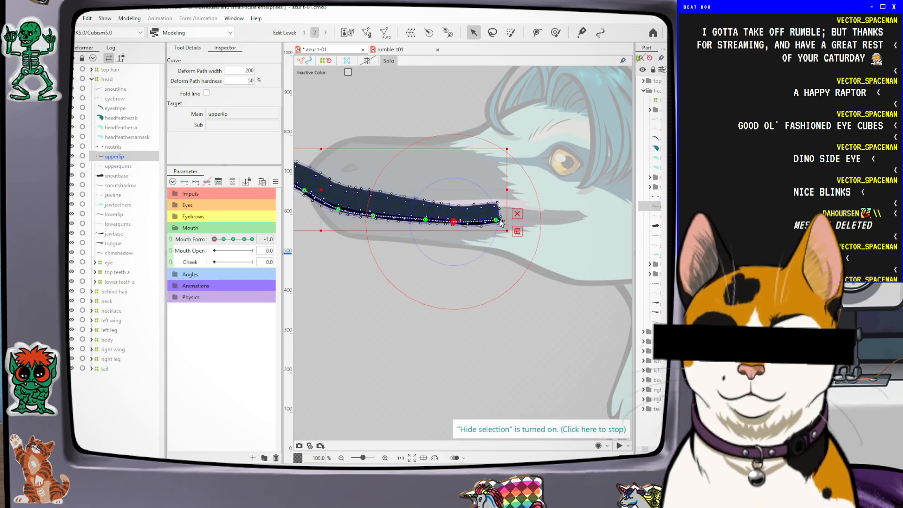
drag(499, 224, 500, 228)
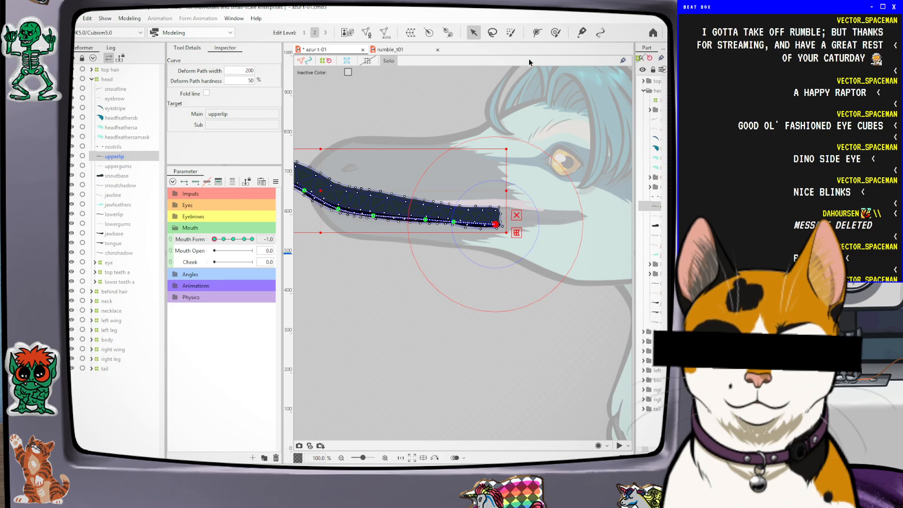
Even out the rear part of the upper lip at Mouth Form -1.0 with an enlarged deform brush, keeping the selection overlay hidden
click(556, 33)
click(471, 229)
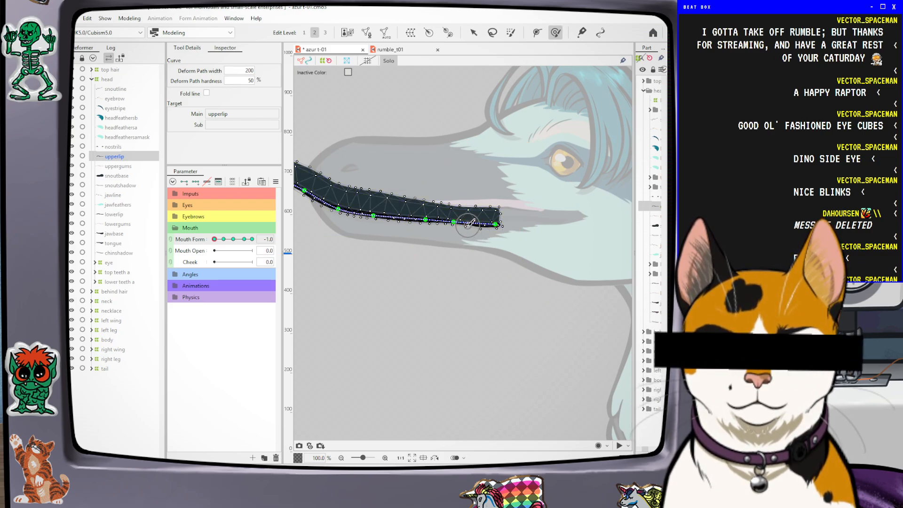
key(ctrl+z)
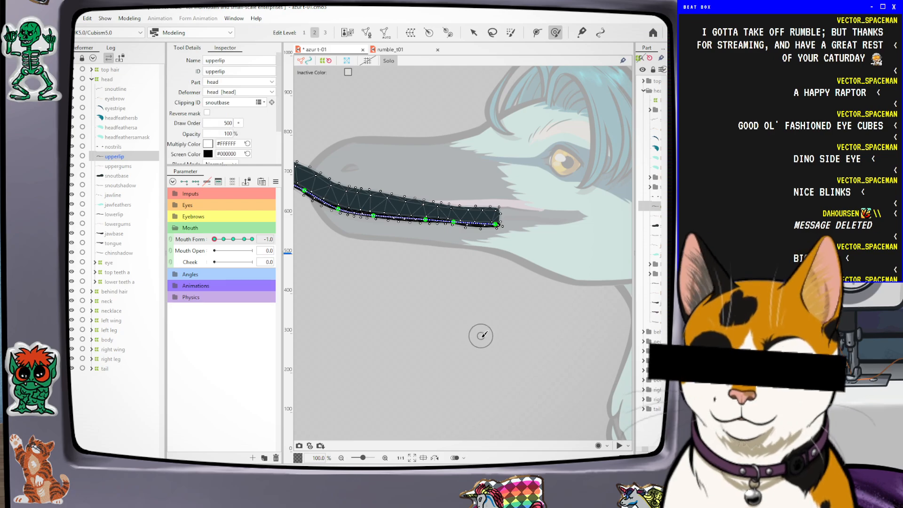
key(ctrl+h)
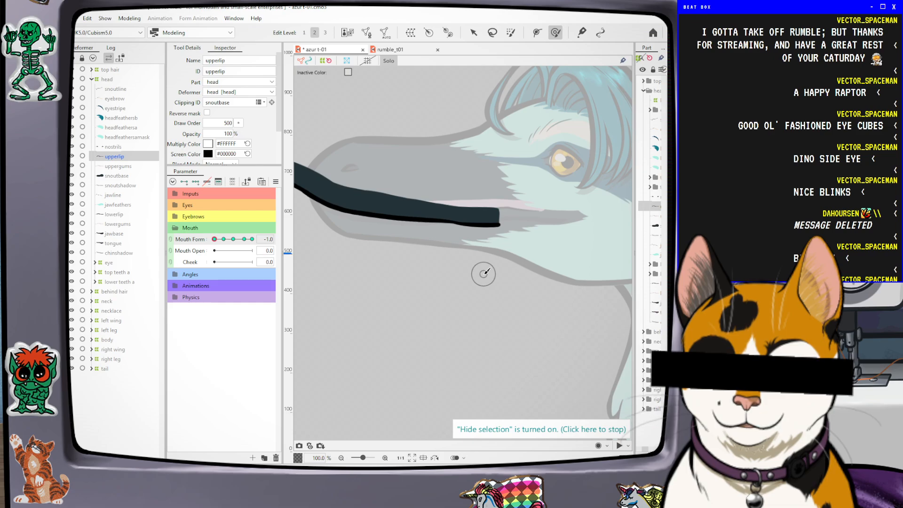
drag(481, 271, 495, 271)
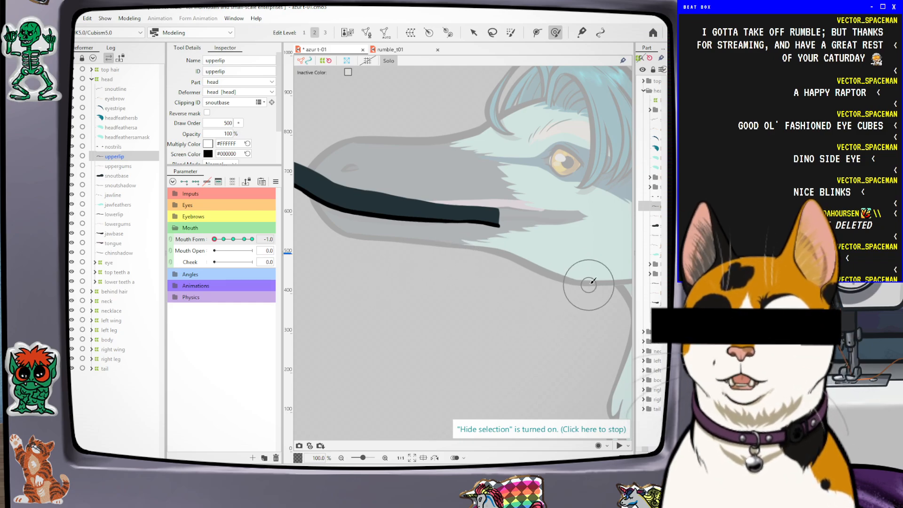
scroll(592, 283, down, 1)
scroll(566, 267, up, 2)
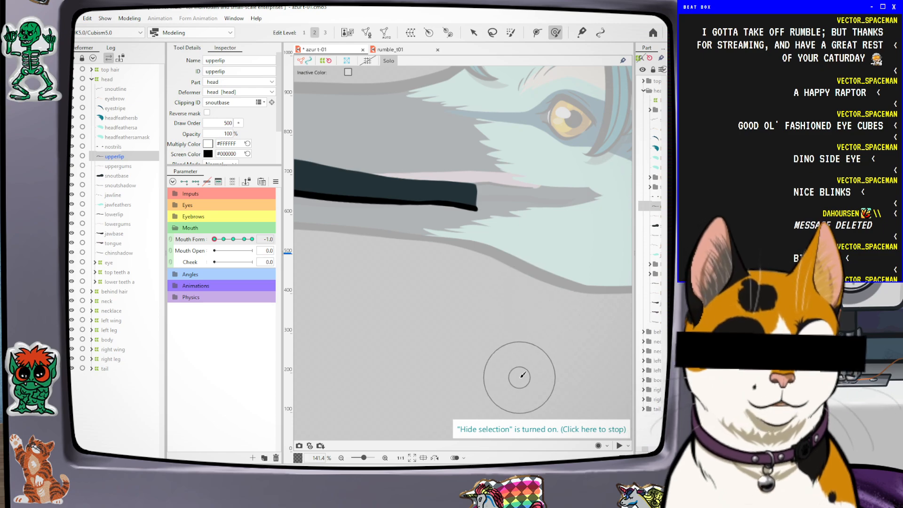
Reset the upper lip's shape at Mouth Form -0.5 to the blend between its neighbouring keys
click(224, 240)
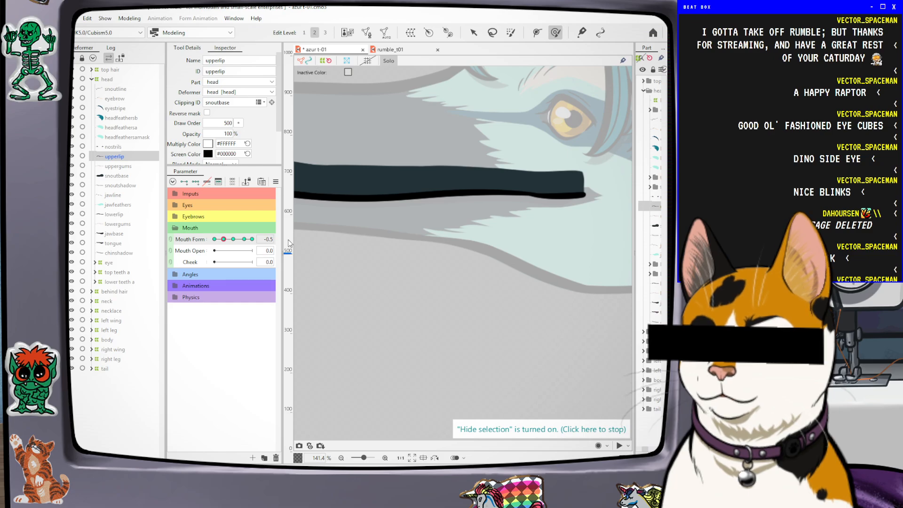
key(ctrl+z)
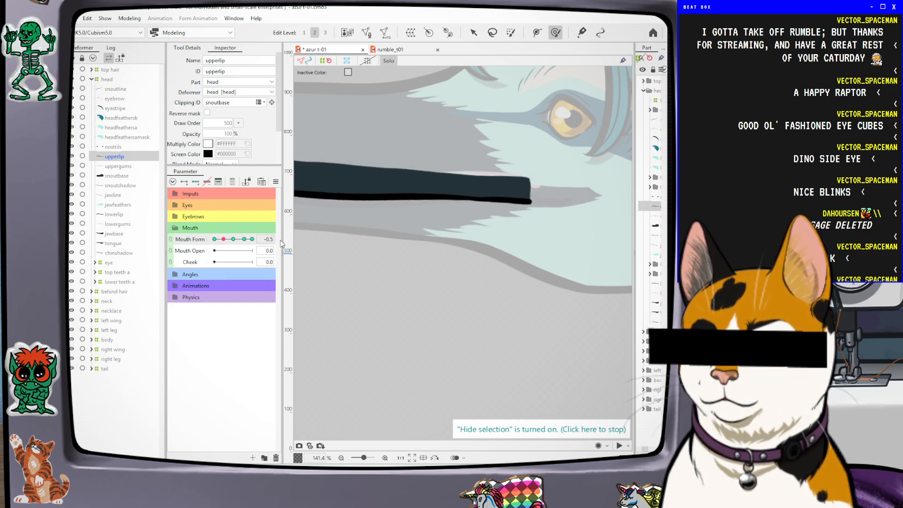
scroll(568, 385, down, 2)
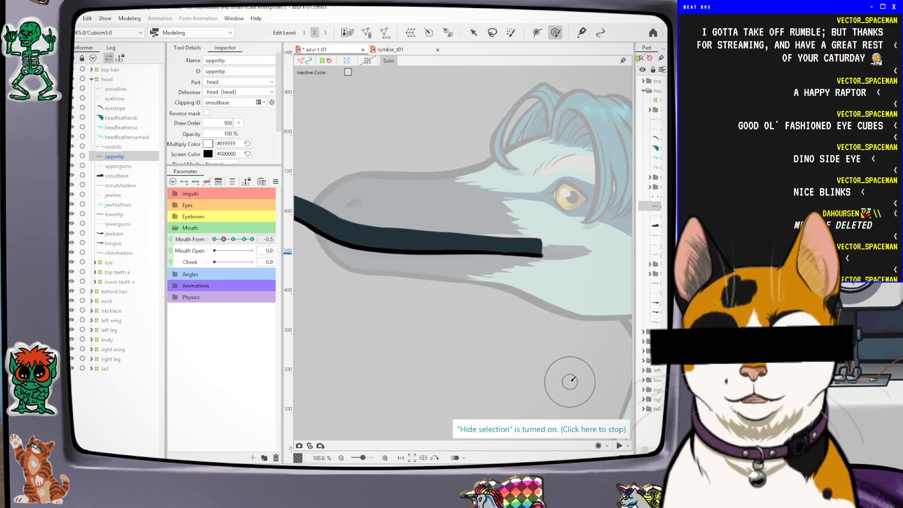
scroll(435, 324, up, 1)
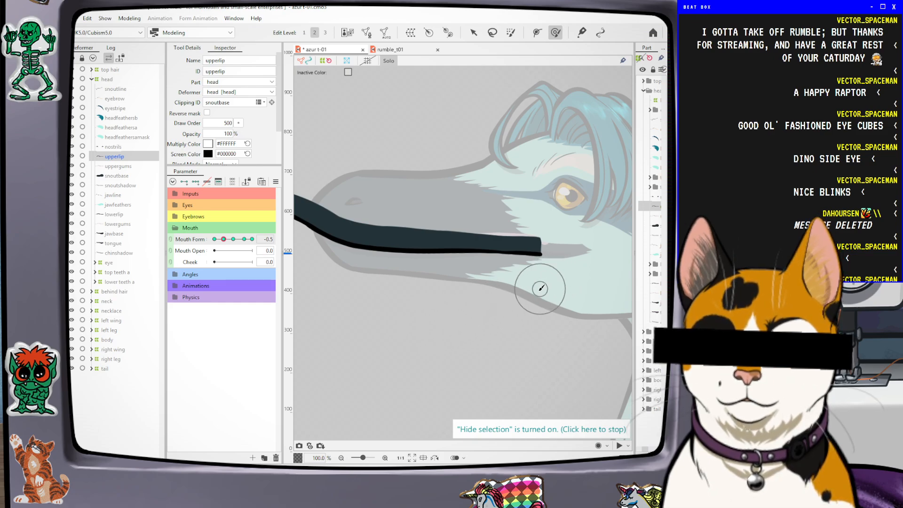
scroll(561, 296, down, 1)
scroll(562, 297, up, 1)
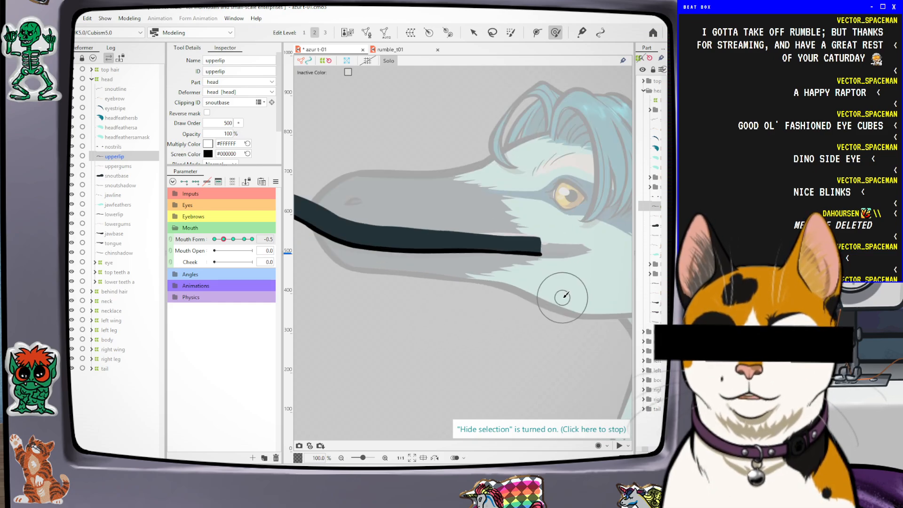
At Mouth Form -0.5, raise the two middle deform path points slightly to level the upper lip's lower line
click(471, 34)
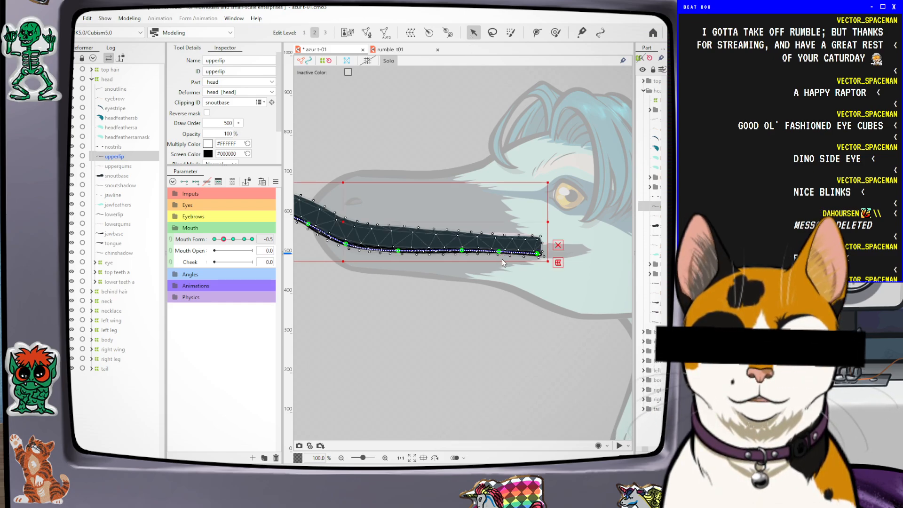
drag(400, 254, 399, 250)
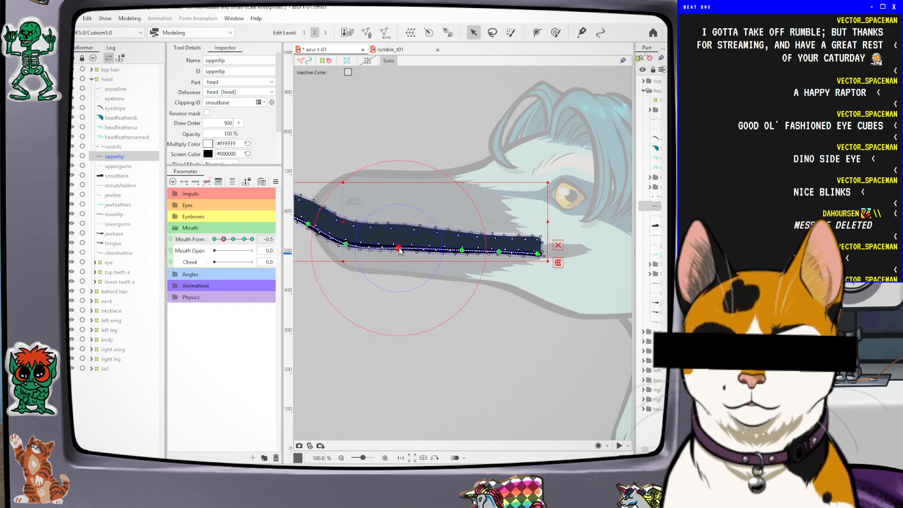
click(461, 250)
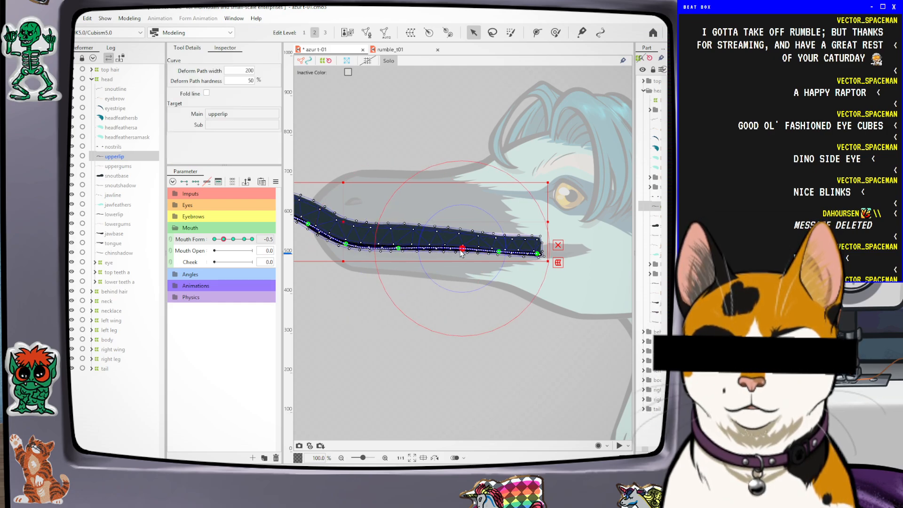
click(398, 248)
drag(223, 240, 191, 259)
click(224, 240)
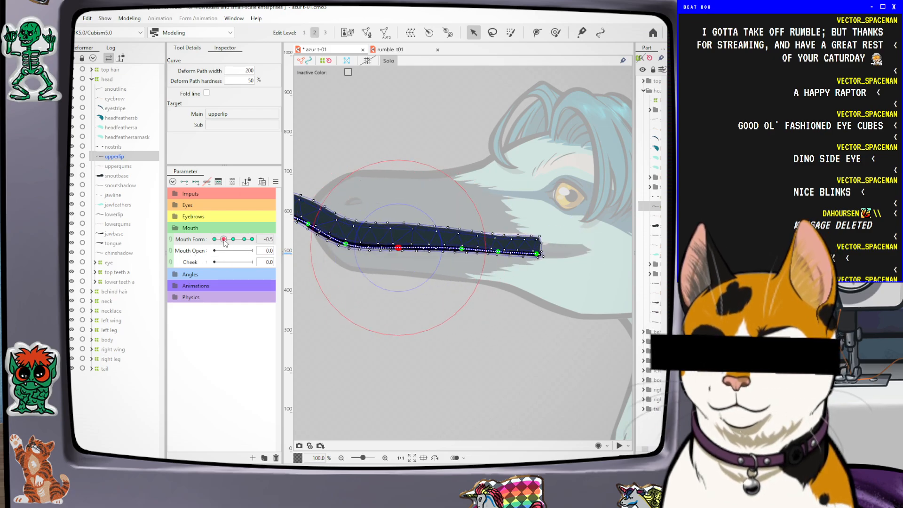
At Mouth Form -1.0, nudge the deform path point near the snout tip to smooth the upper lip's front curve
scroll(579, 303, down, 2)
scroll(580, 304, up, 1)
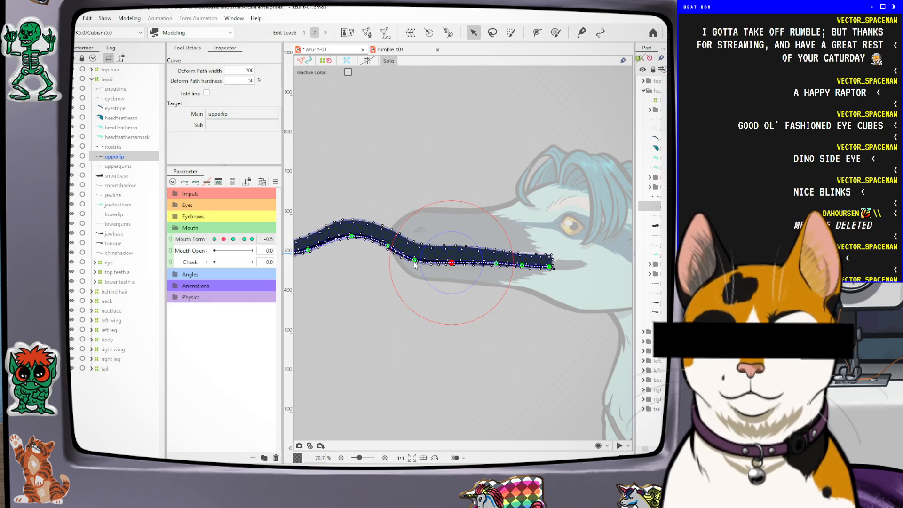
scroll(425, 277, up, 2)
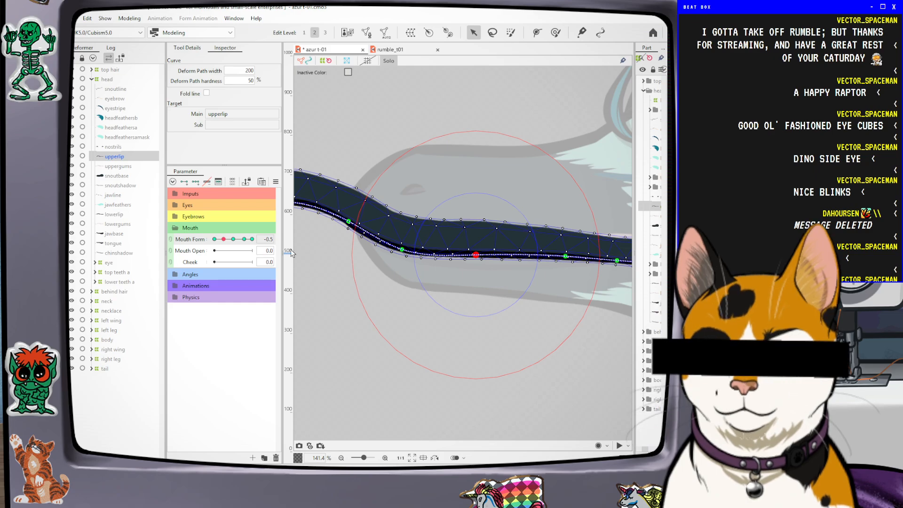
drag(214, 240, 234, 240)
drag(396, 250, 397, 249)
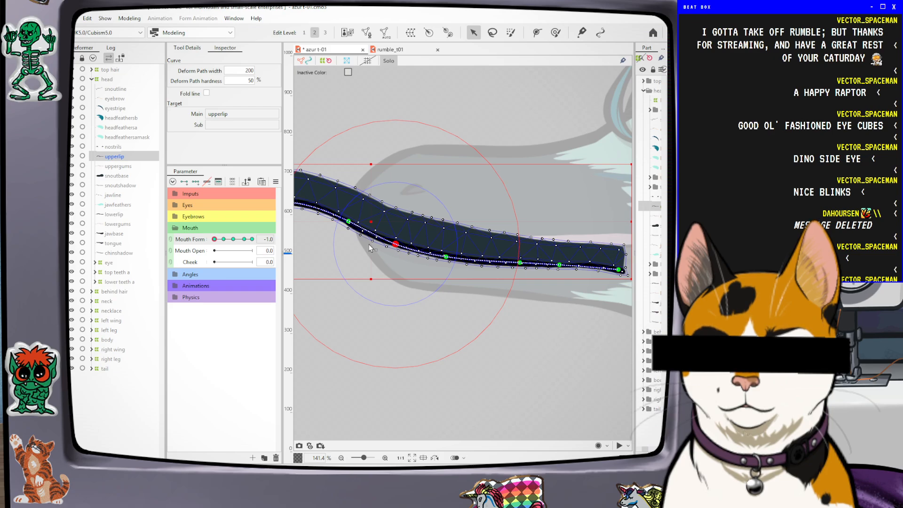
scroll(395, 268, down, 2)
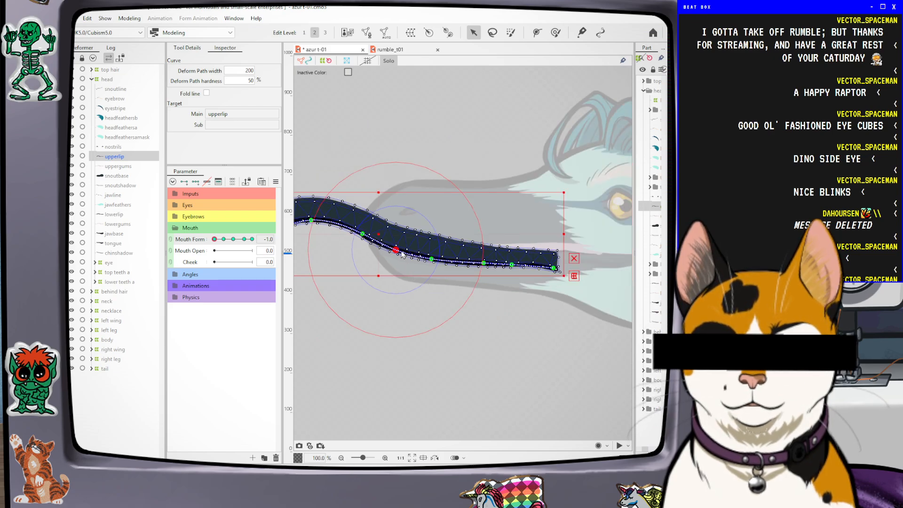
drag(397, 252, 399, 253)
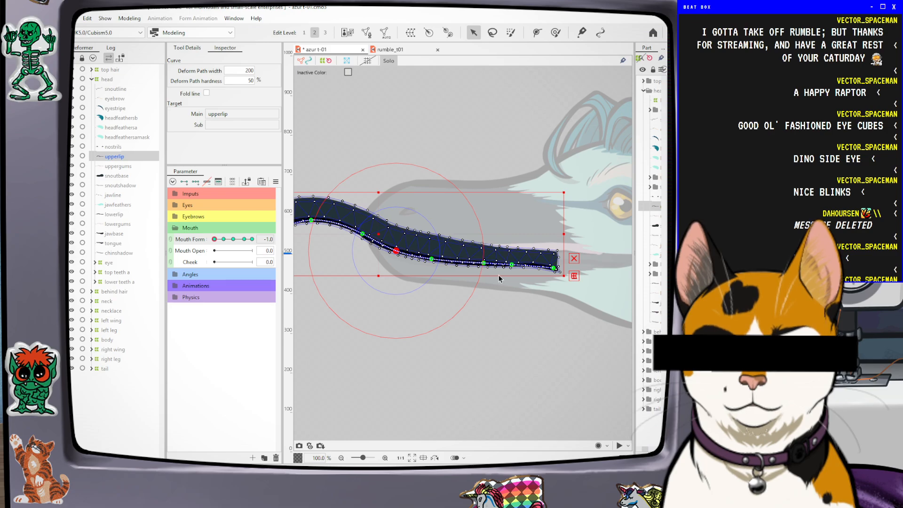
Preview the upper lip's deformation by sweeping Mouth Form from -1.0 to 1.0
scroll(499, 280, up, 2)
scroll(498, 281, down, 1)
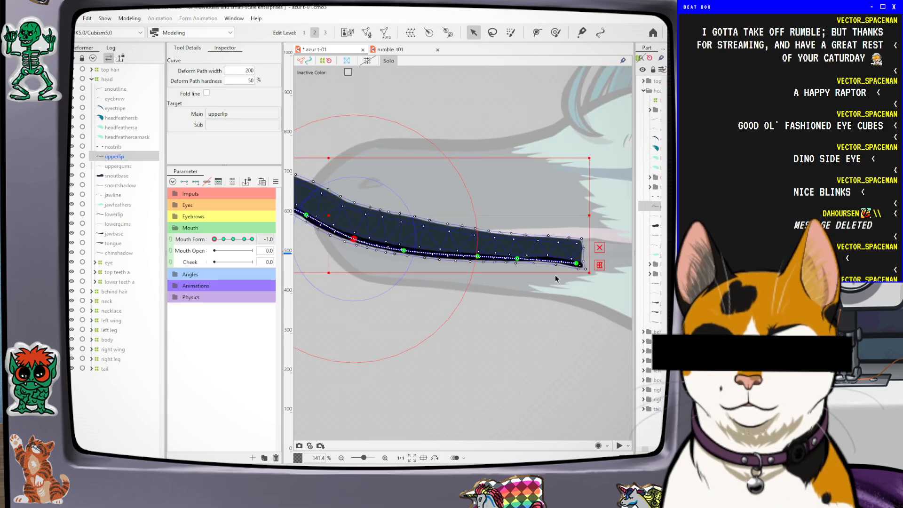
scroll(554, 275, down, 1)
drag(216, 239, 289, 251)
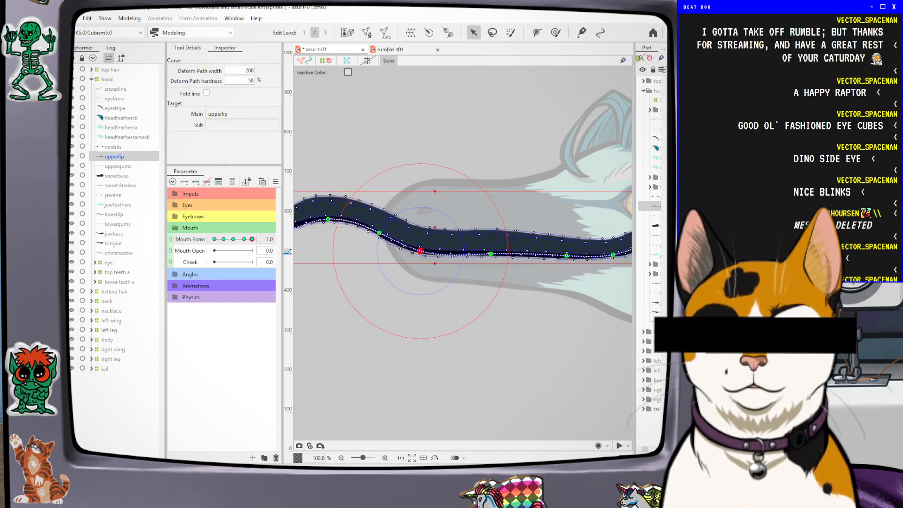
Turn off Solo and inspect the upper lip on the full head with the selection overlay hidden
click(376, 67)
scroll(447, 261, down, 2)
key(ctrl+h)
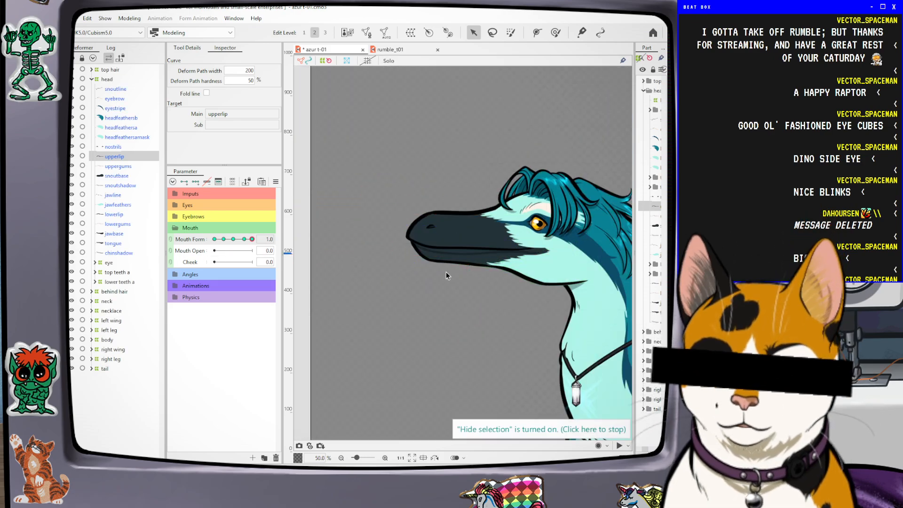
mouse_move(248, 241)
mouse_down()
mouse_move(210, 243)
mouse_move(257, 246)
mouse_up()
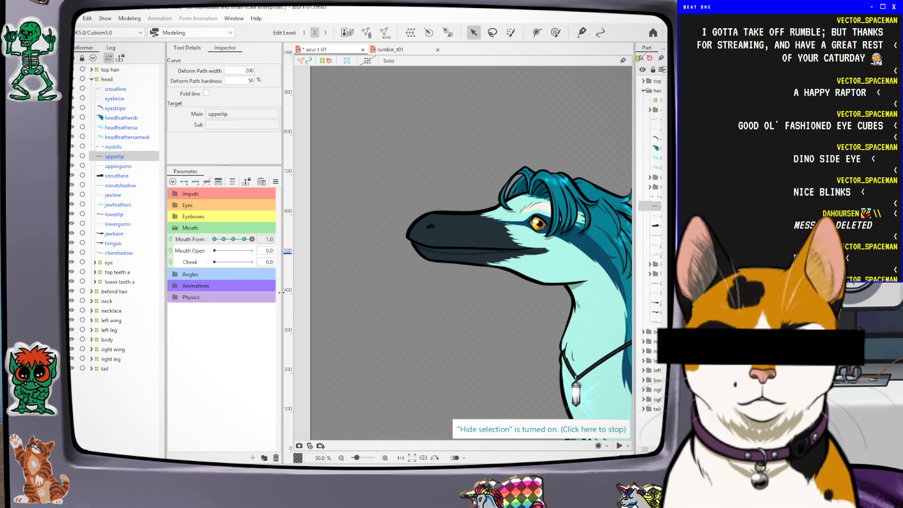
scroll(528, 253, up, 2)
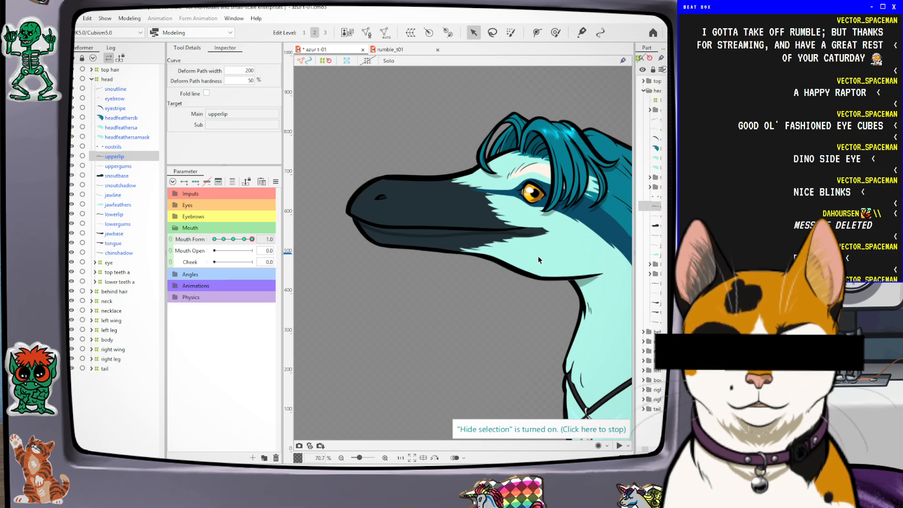
Show the selection overlay again and add Mouth Form keys at -1.0, 0.0 and 1.0 to headfeathersa
click(121, 139)
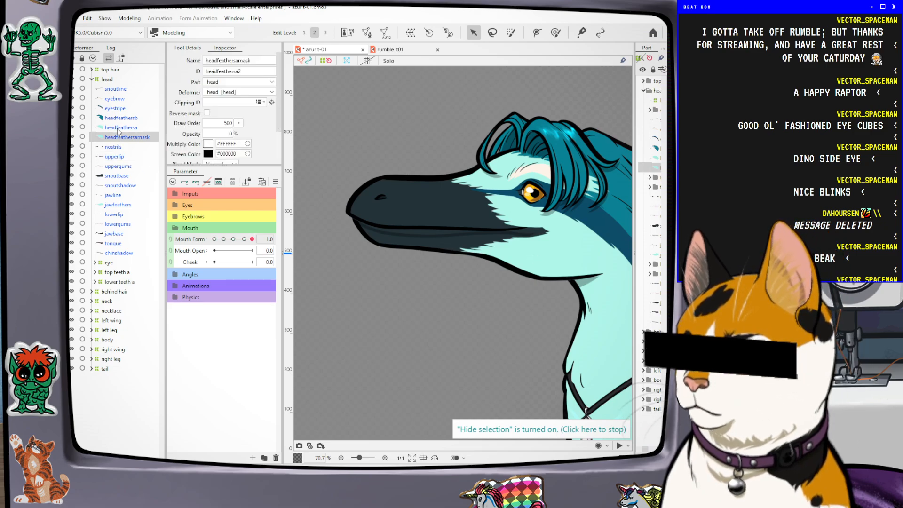
click(121, 128)
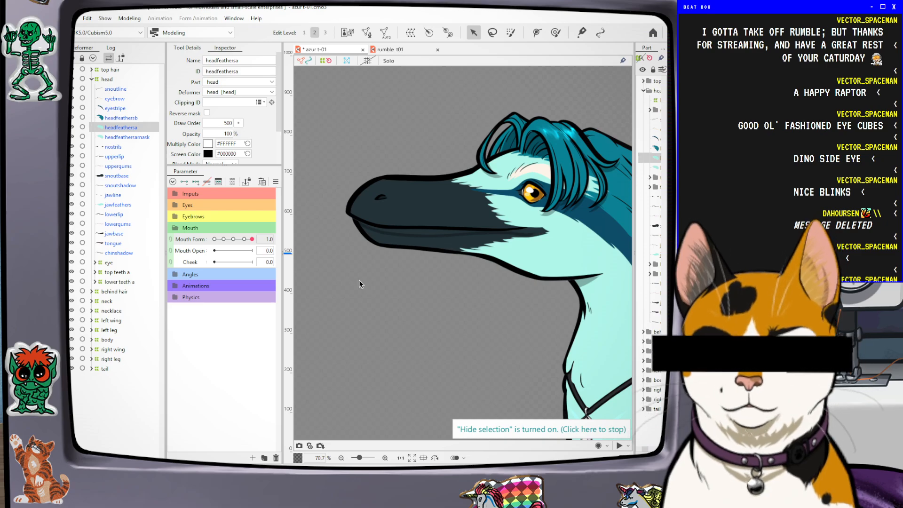
scroll(278, 120, down, 1)
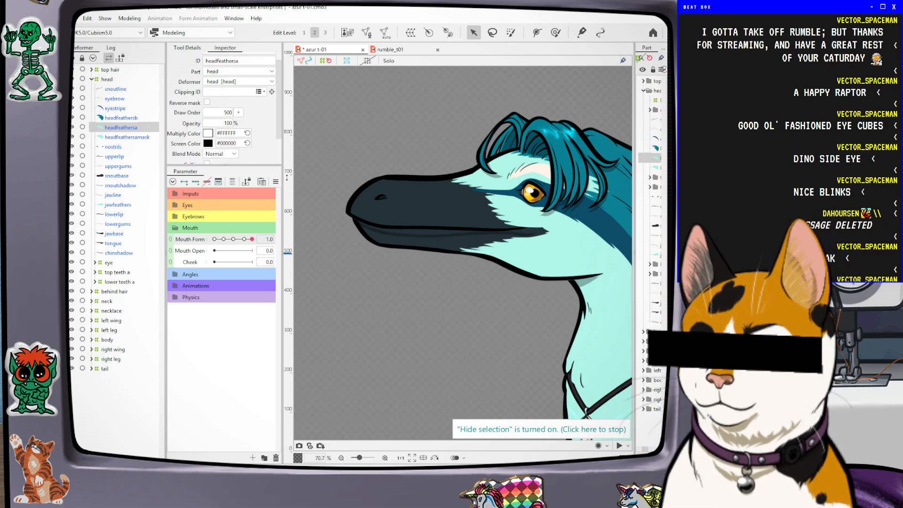
scroll(279, 106, up, 1)
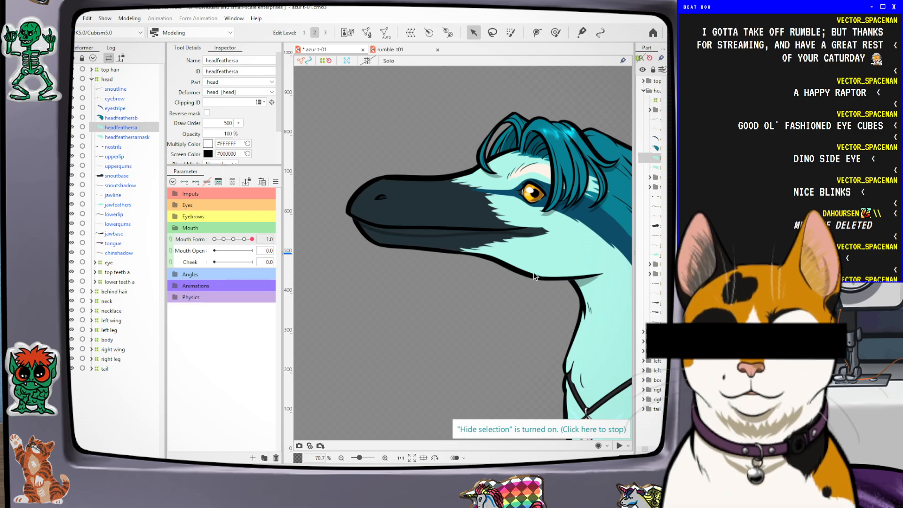
scroll(538, 276, down, 2)
scroll(599, 258, up, 3)
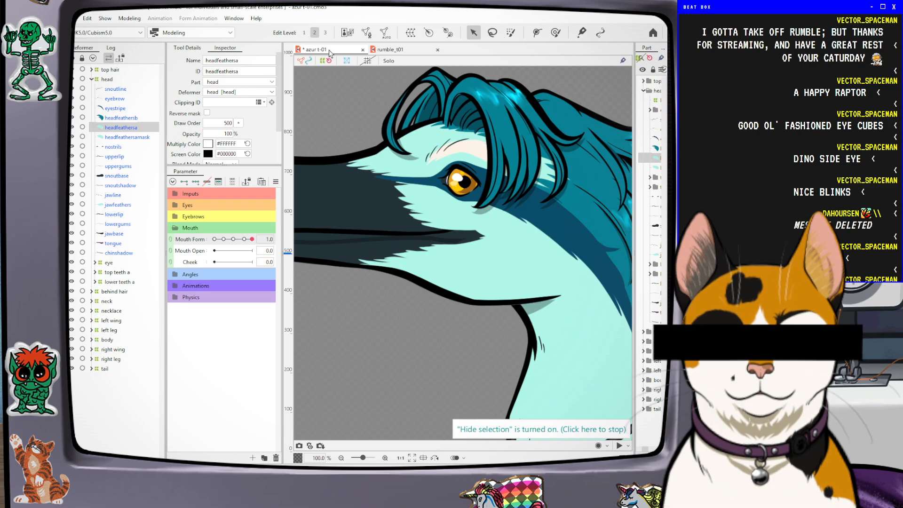
key(ctrl+t)
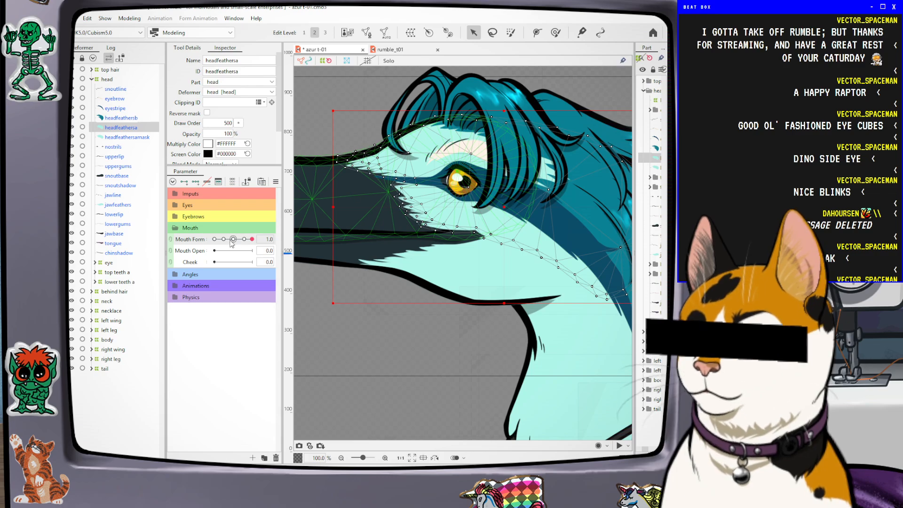
drag(252, 239, 272, 238)
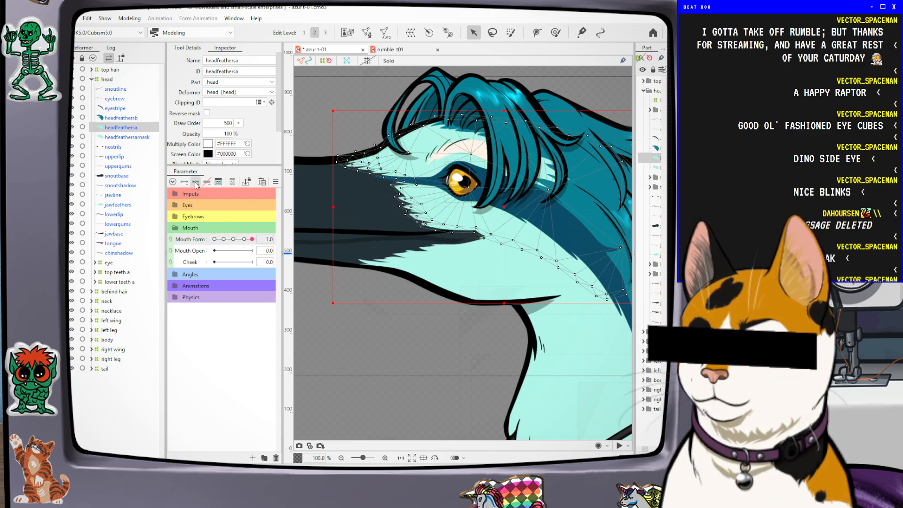
mouse_move(252, 239)
mouse_down()
mouse_move(199, 241)
mouse_move(266, 241)
mouse_up()
At Mouth Form 1.0, raise headfeathersa's lower edge at the mouth corner with the resized Deform Brush to follow the lip
click(556, 33)
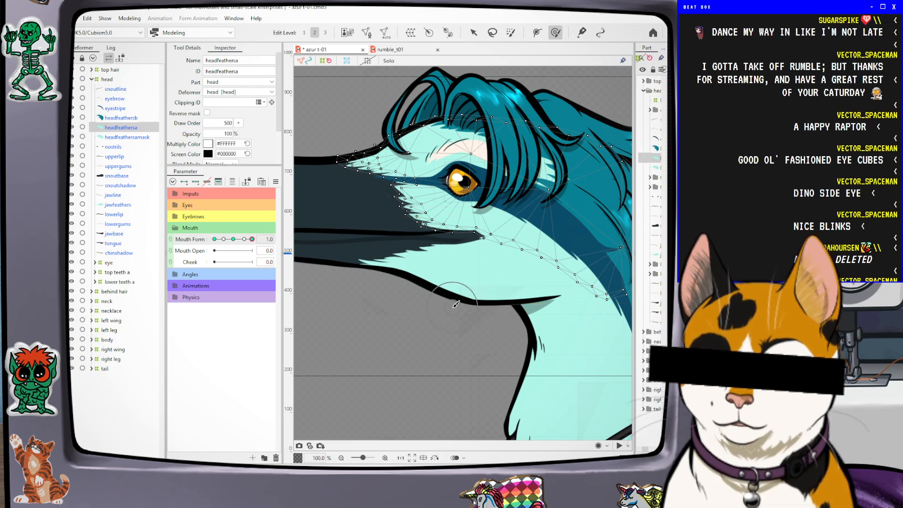
key(b)
drag(469, 309, 532, 322)
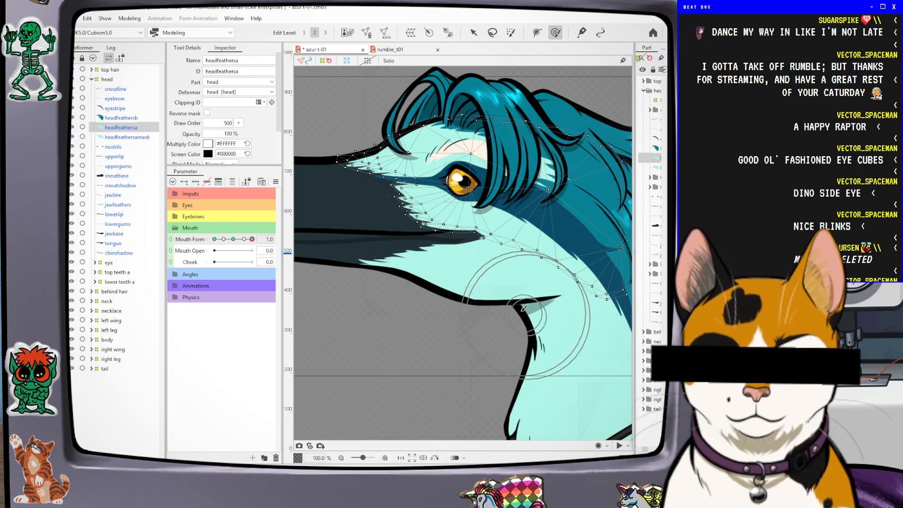
mouse_move(458, 245)
mouse_down()
mouse_move(505, 247)
mouse_move(504, 239)
mouse_move(434, 270)
mouse_move(467, 252)
mouse_move(444, 271)
mouse_up()
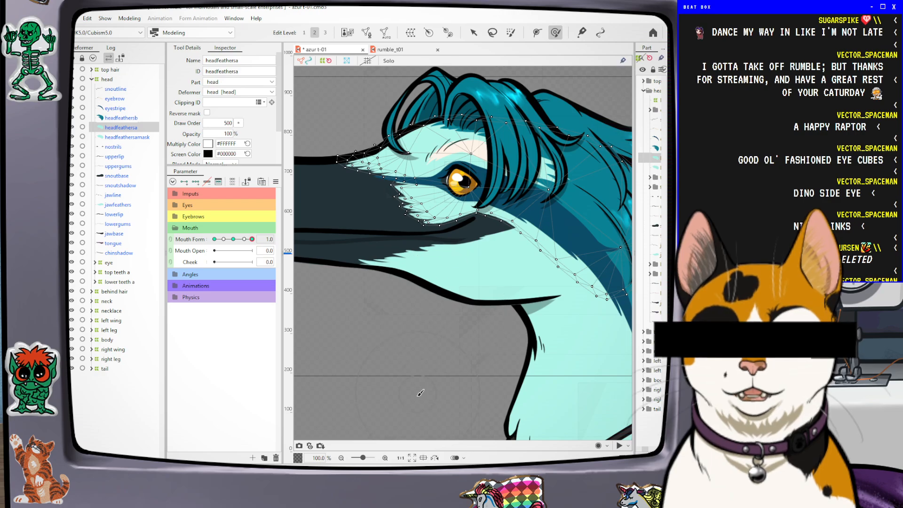
drag(429, 262, 427, 265)
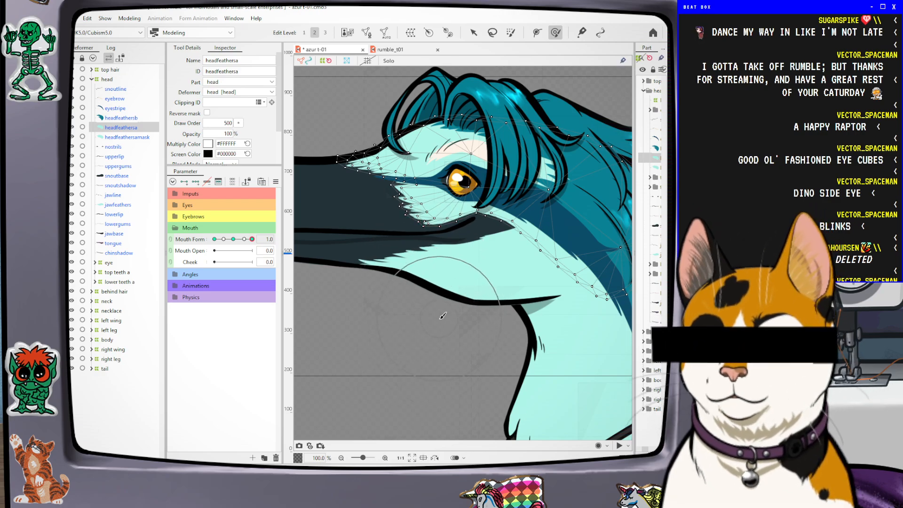
scroll(442, 314, down, 1)
scroll(443, 312, up, 2)
scroll(441, 283, down, 2)
scroll(441, 282, up, 2)
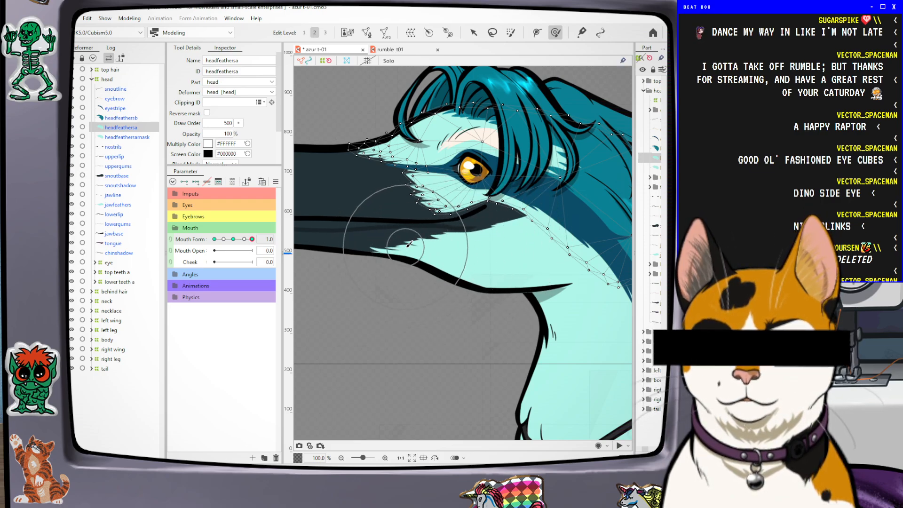
At Mouth Form 0.6, brush headfeathersa's lower edge upward at the mouth corner and compare it with Mouth Form 1.0
mouse_move(252, 240)
mouse_down()
mouse_move(232, 251)
mouse_move(252, 243)
mouse_move(244, 240)
mouse_up()
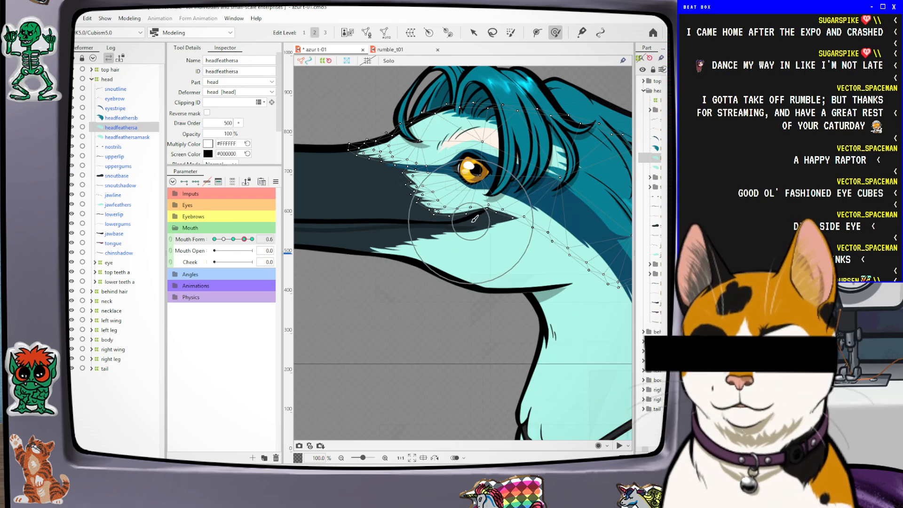
drag(496, 254, 518, 247)
drag(497, 214, 496, 212)
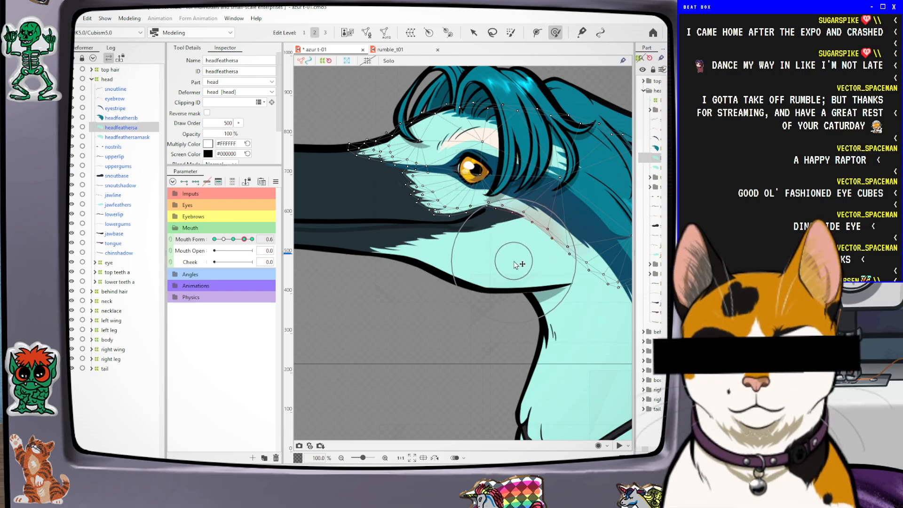
mouse_move(245, 240)
mouse_down()
mouse_move(254, 241)
mouse_move(234, 239)
mouse_move(227, 249)
mouse_move(243, 247)
mouse_move(224, 251)
mouse_move(200, 245)
mouse_move(253, 239)
mouse_up()
scroll(349, 222, down, 2)
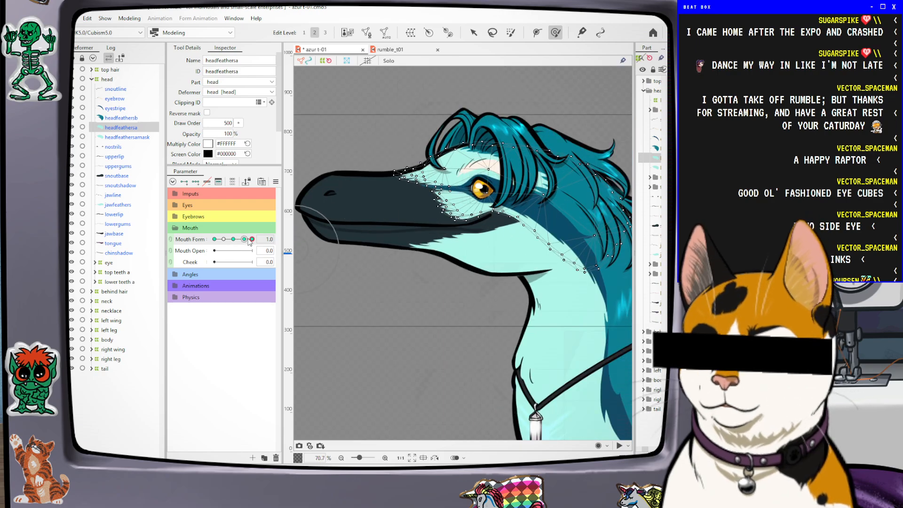
At Mouth Form -1.0, pull headfeathersa's edge downward around the mouth corner with the Deform Brush and check the blend toward 0.0
click(224, 239)
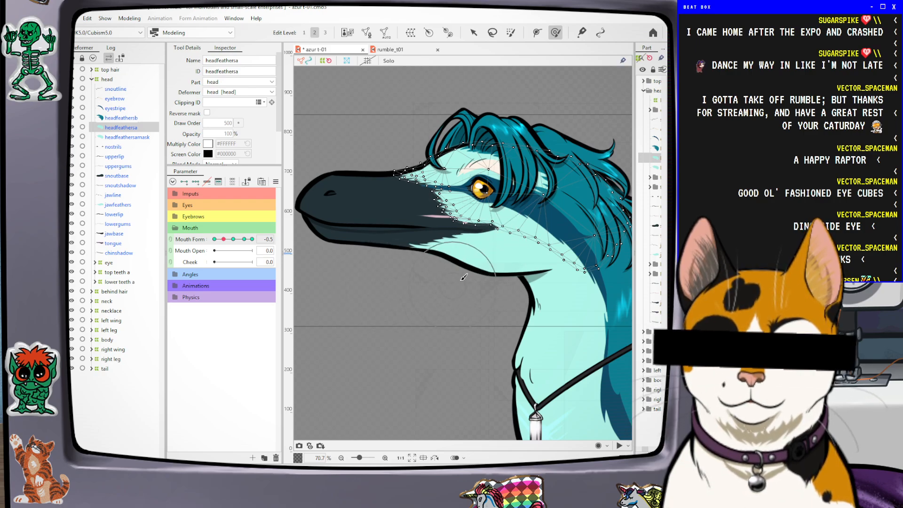
scroll(490, 255, up, 1)
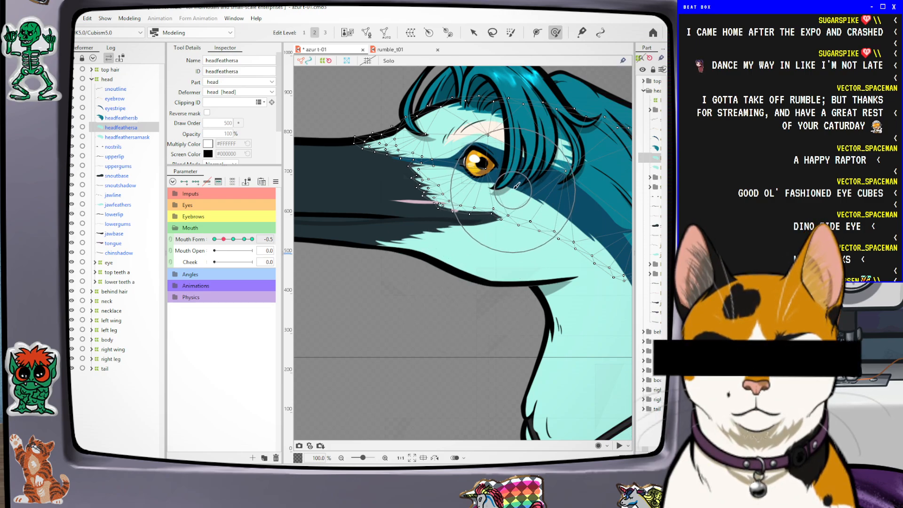
key(Left)
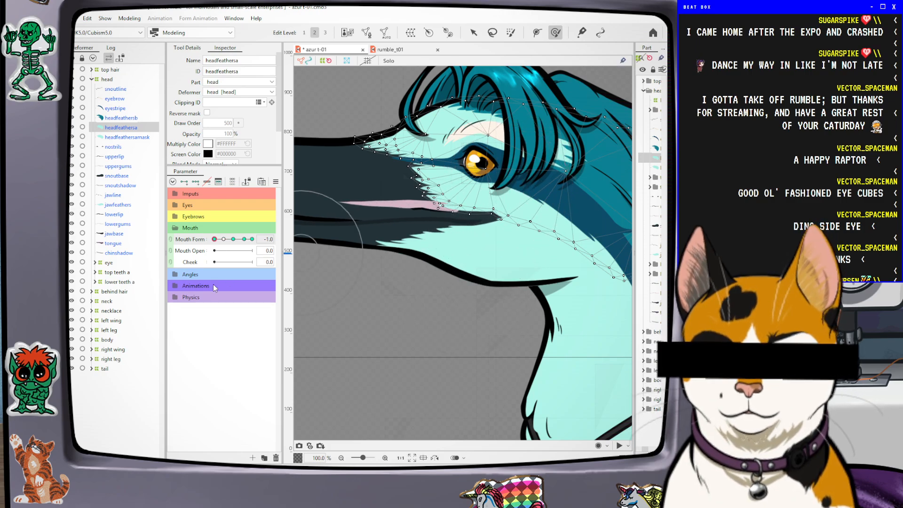
click(224, 239)
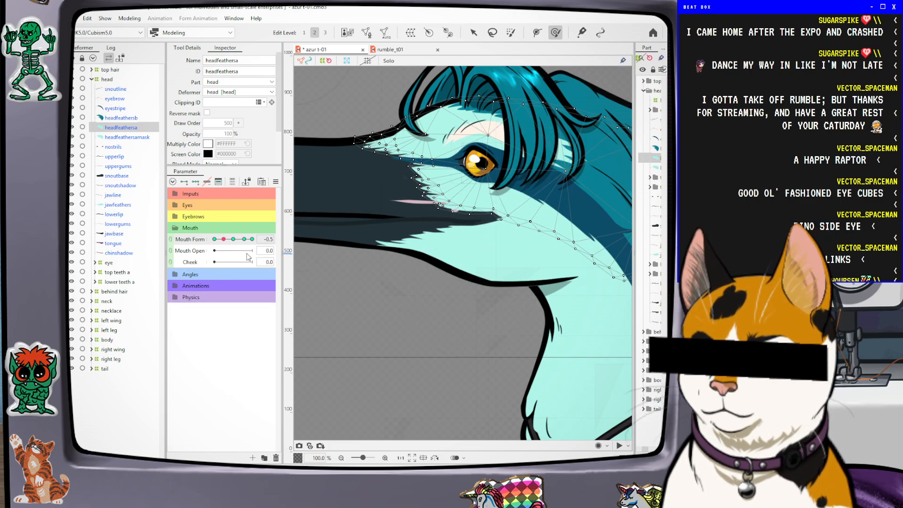
click(214, 238)
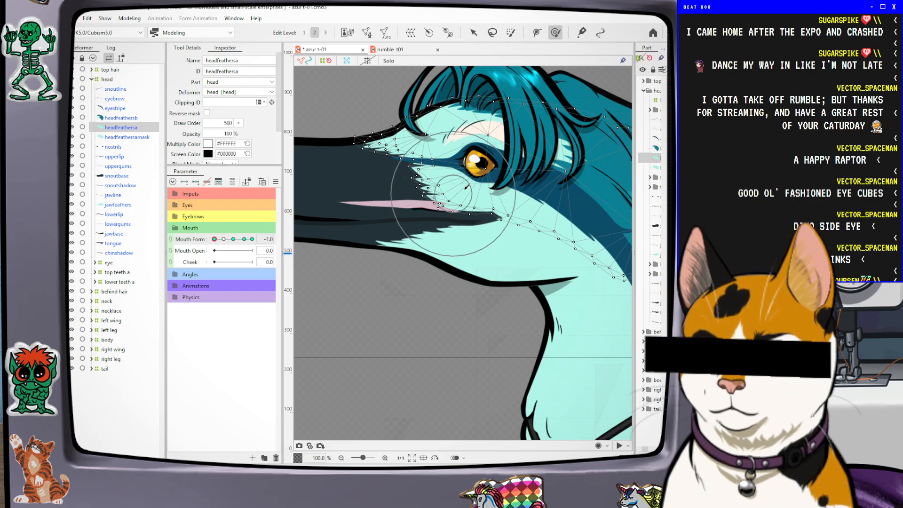
drag(506, 182, 499, 193)
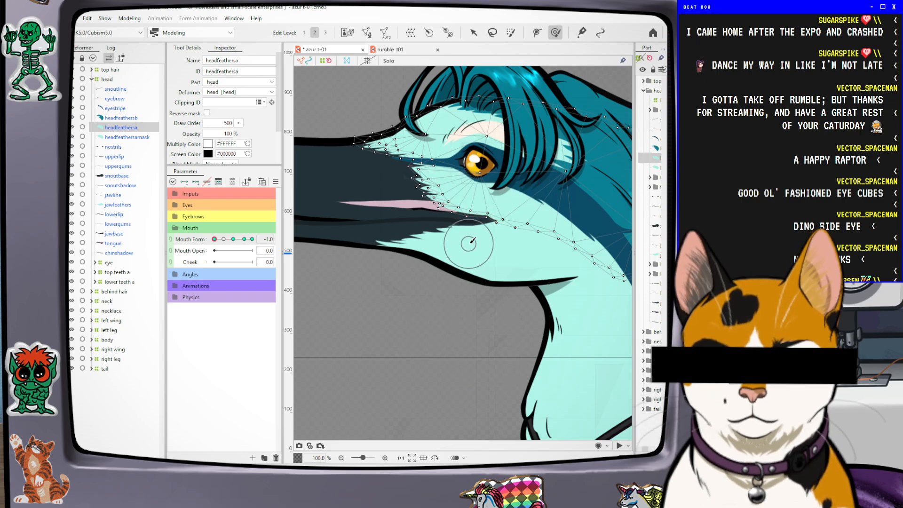
drag(488, 223, 483, 229)
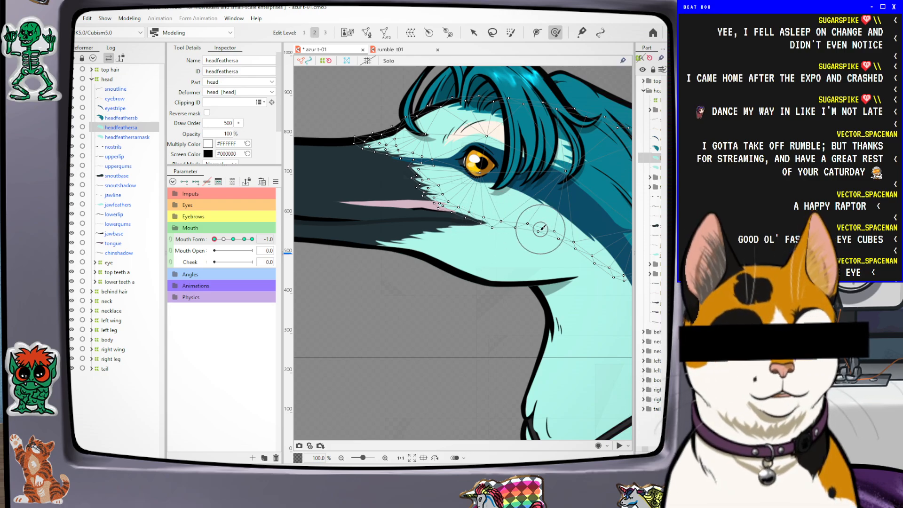
mouse_move(484, 219)
mouse_down()
mouse_move(521, 222)
mouse_move(519, 232)
mouse_move(540, 240)
mouse_up()
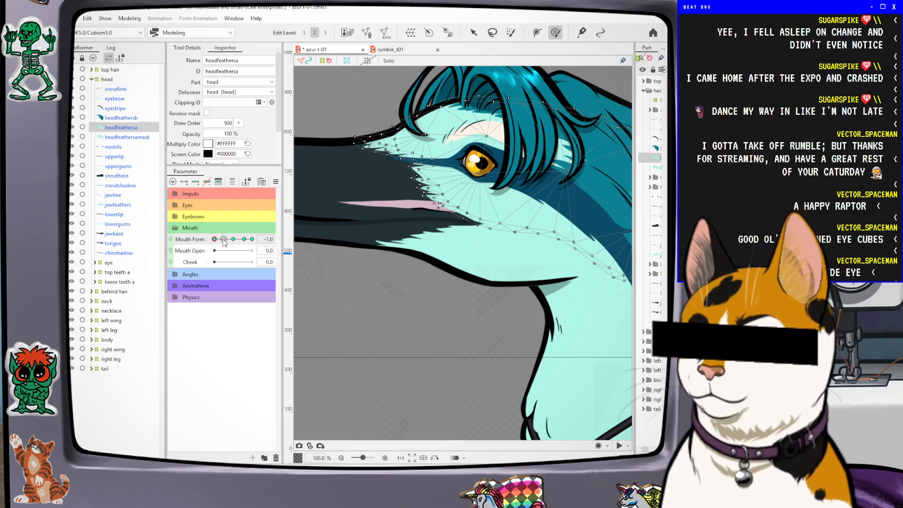
mouse_move(219, 242)
mouse_down()
mouse_move(250, 242)
mouse_move(224, 240)
mouse_move(233, 242)
mouse_up()
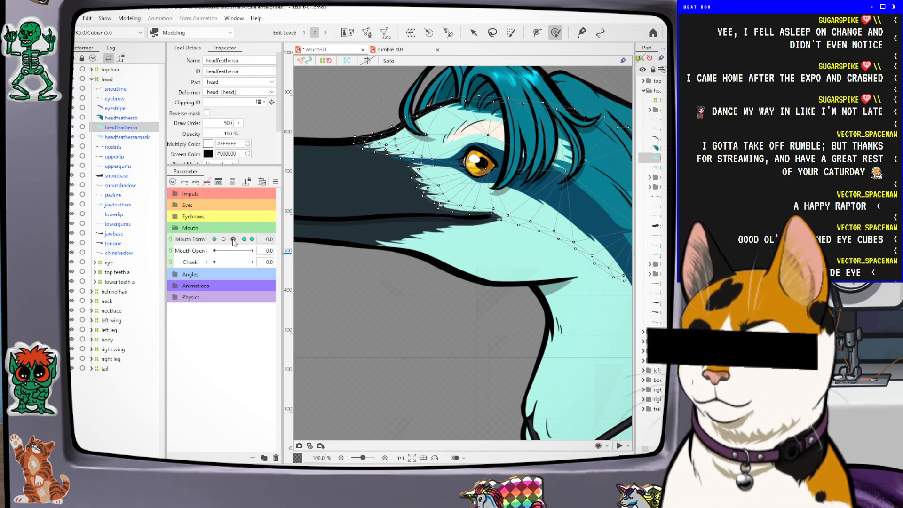
Select the uppergums mesh and compare it with the moving lip by sweeping Mouth Form between -1.0 and 1.0, ending at 0.0
click(122, 137)
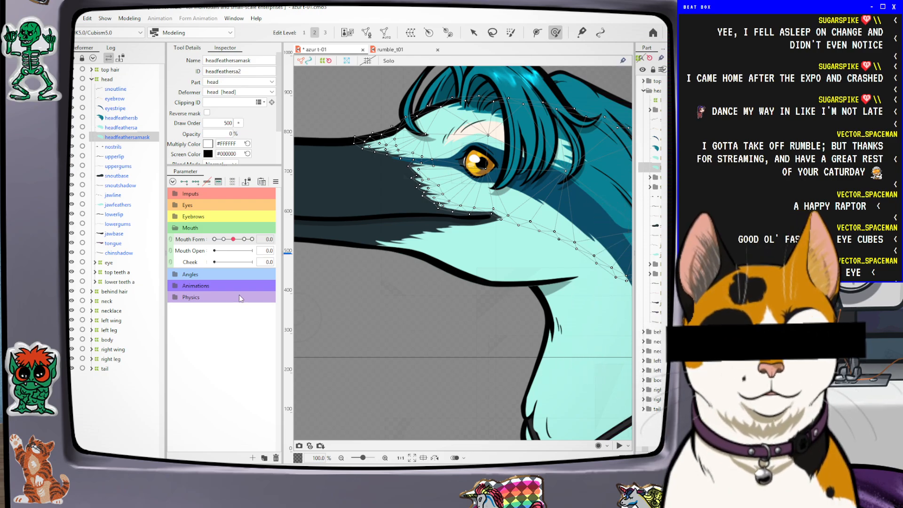
click(113, 108)
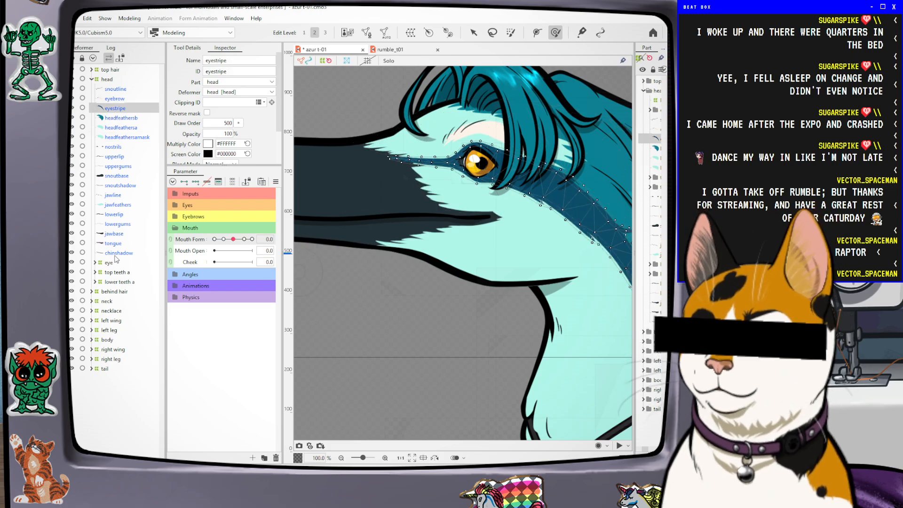
click(121, 175)
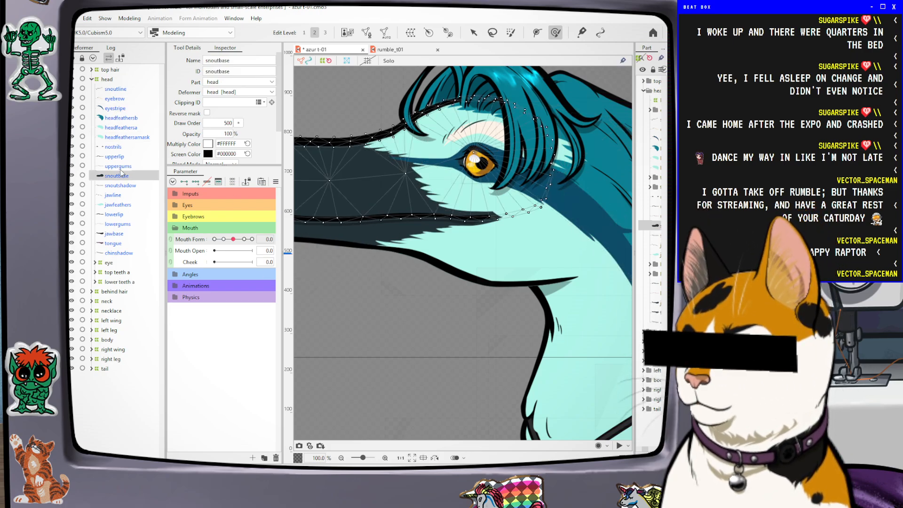
click(121, 166)
scroll(434, 238, down, 1)
scroll(433, 238, down, 1)
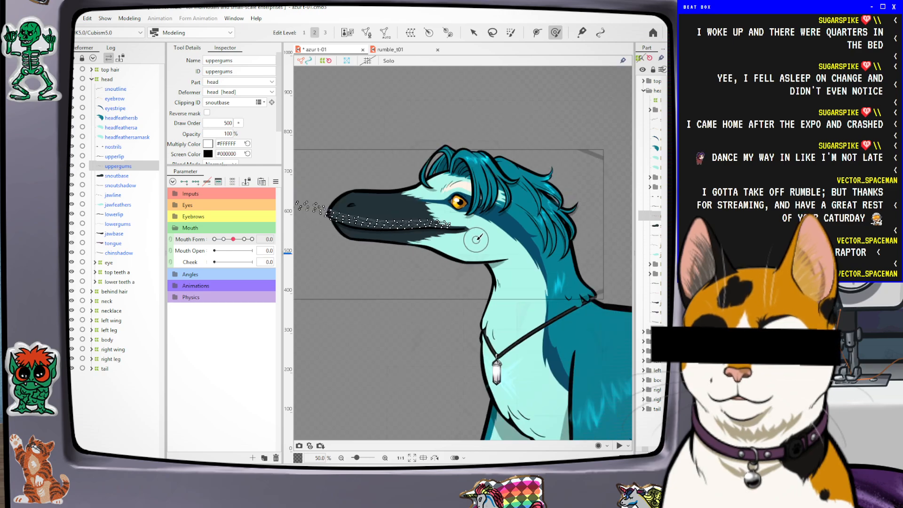
scroll(391, 225, up, 2)
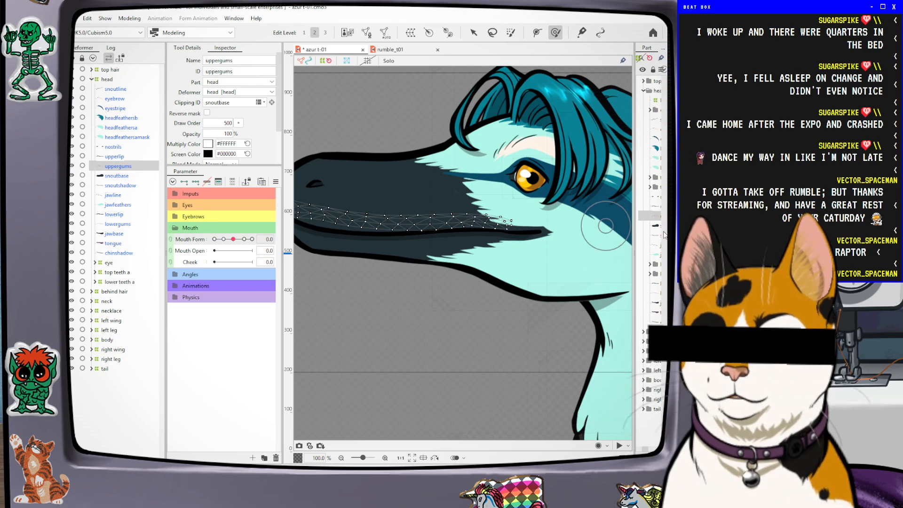
drag(233, 239, 214, 239)
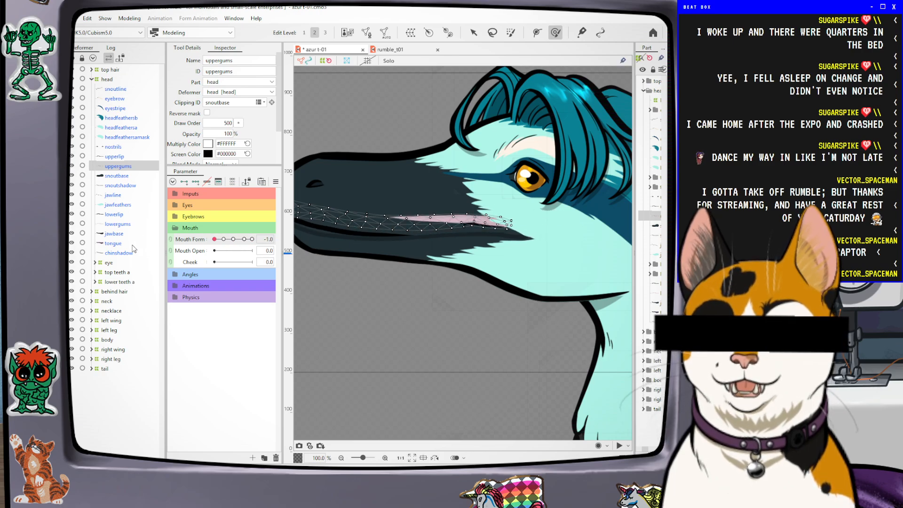
drag(163, 245, 281, 245)
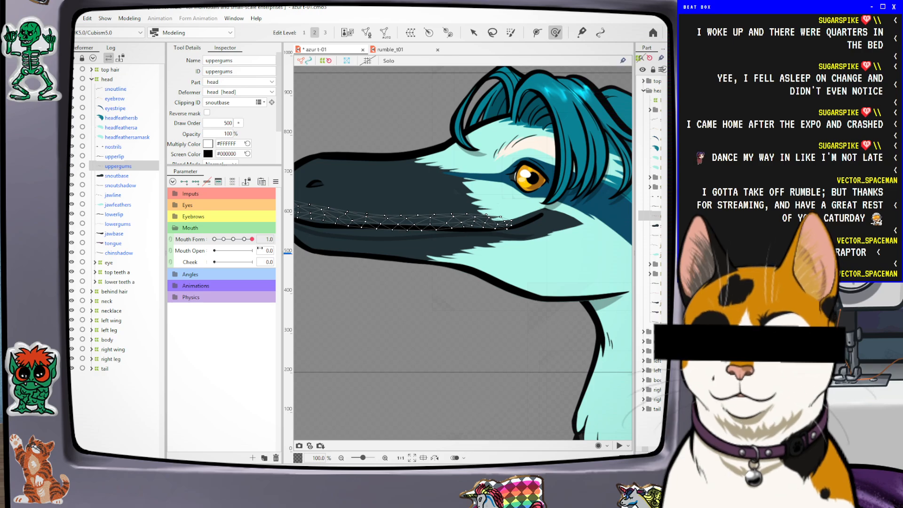
drag(253, 249, 236, 248)
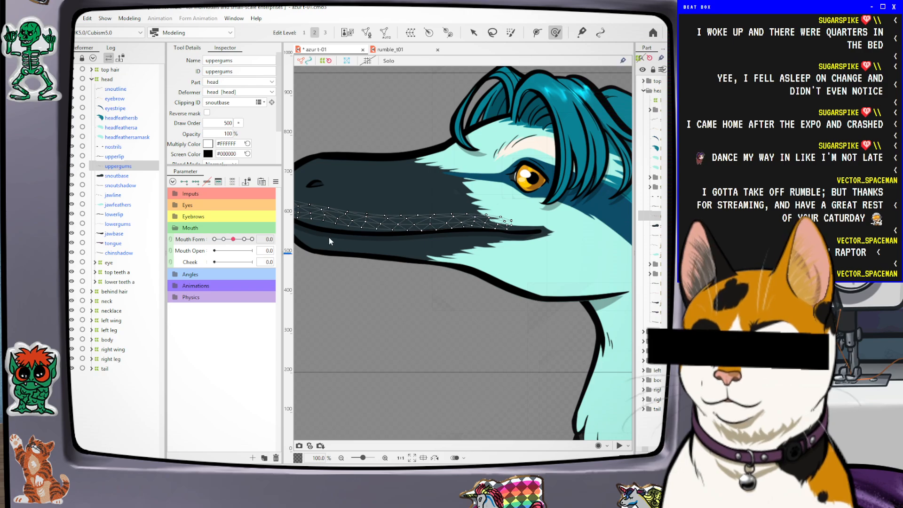
Check the snoutshadow, jawline, jawfeathers and lowerlip meshes, comparing lowerlip at Mouth Form -1.0 and 1.0 before returning to 0.0
click(116, 183)
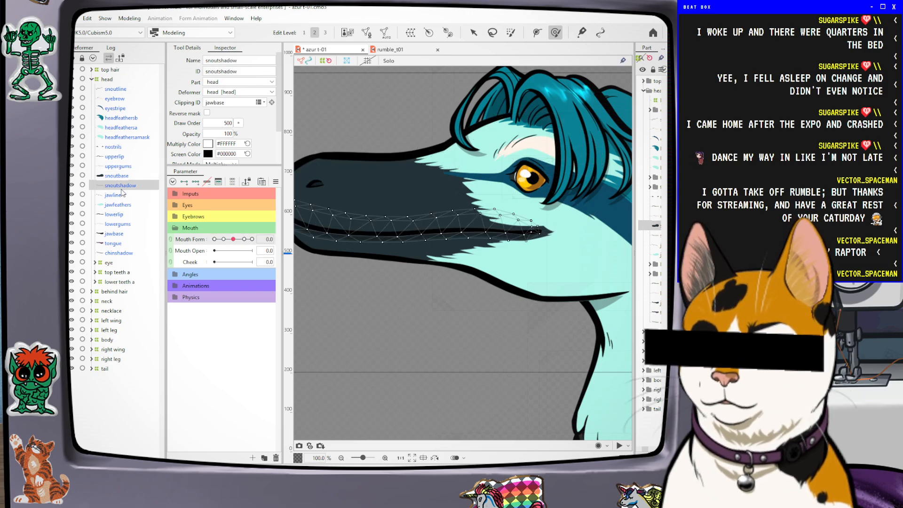
click(114, 195)
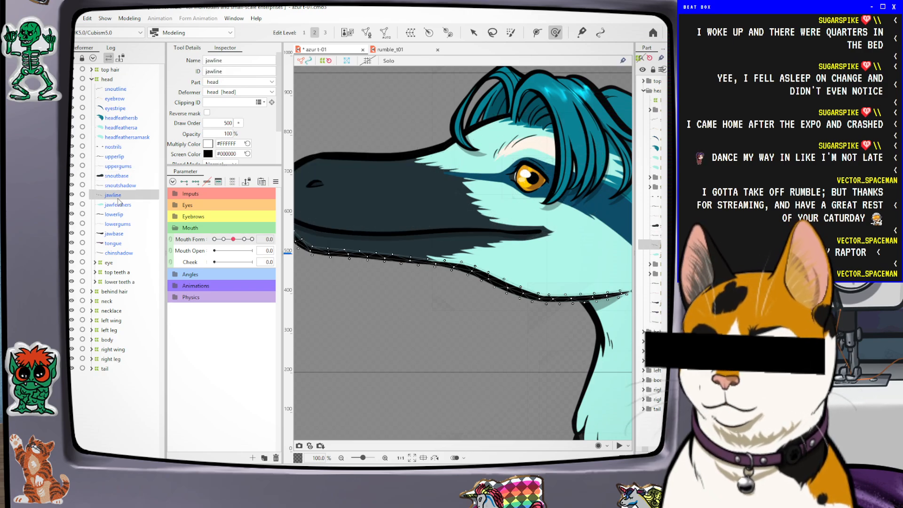
click(117, 206)
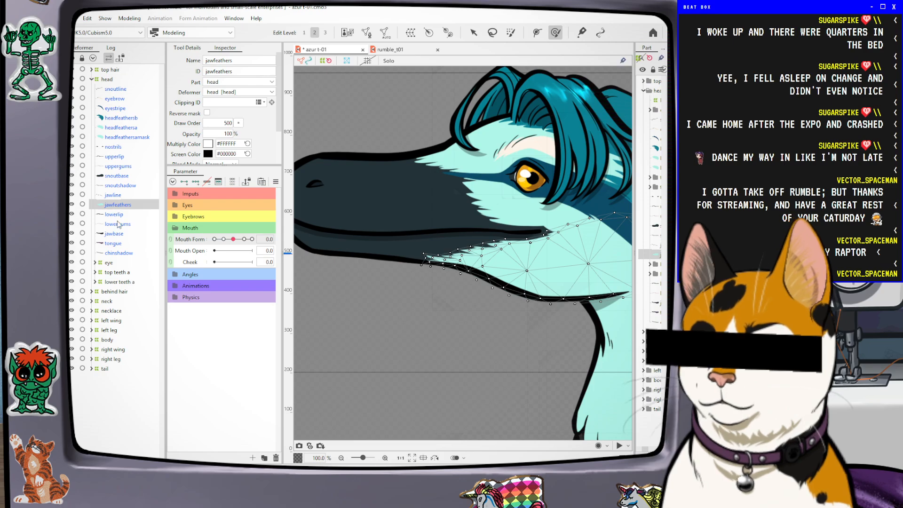
click(117, 216)
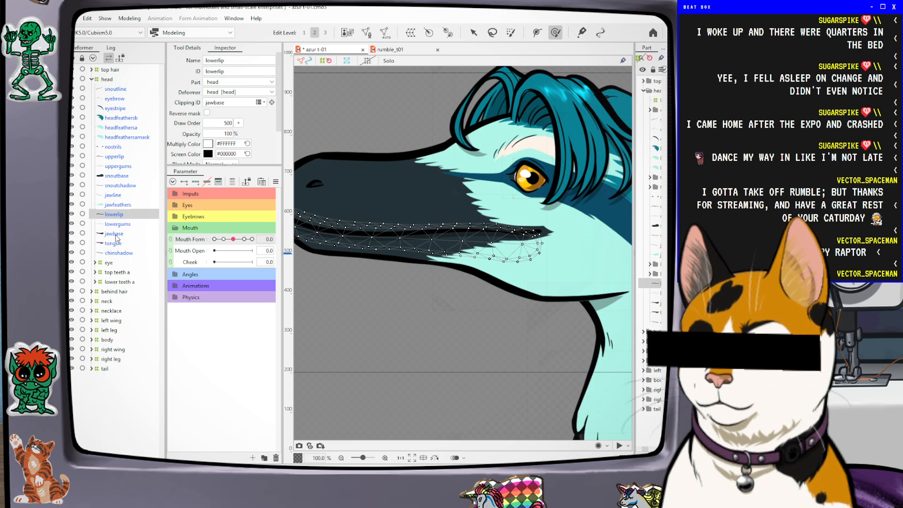
click(223, 239)
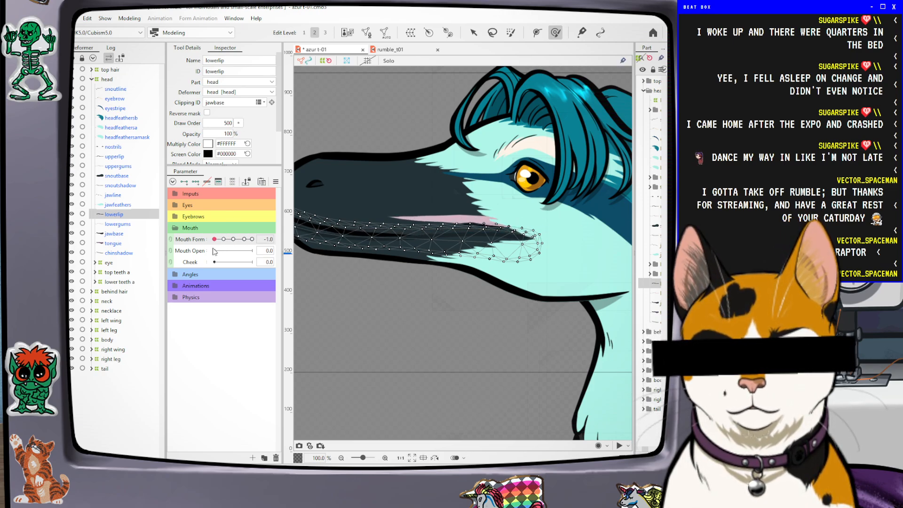
click(252, 239)
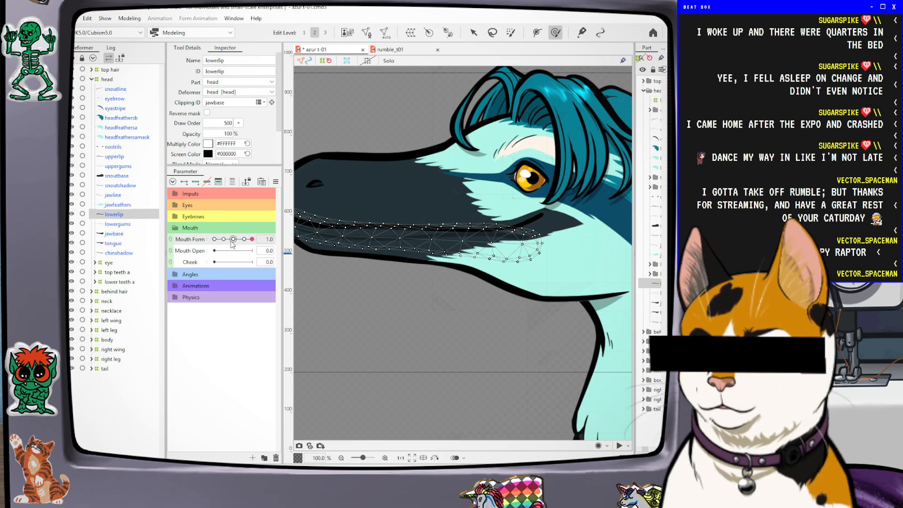
click(232, 240)
Try adding Mouth Form keys to the jawbase mesh and sweep the parameter from its positive end to -1.0
click(114, 234)
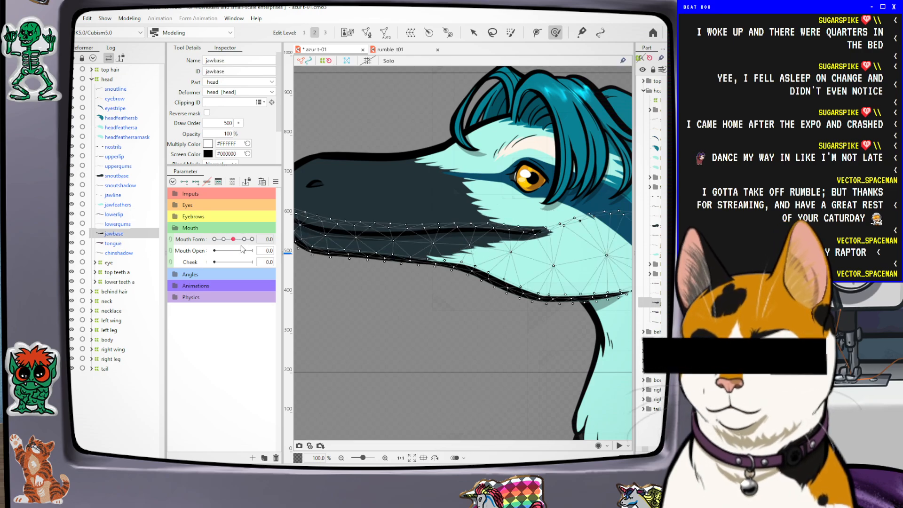
drag(240, 245, 276, 240)
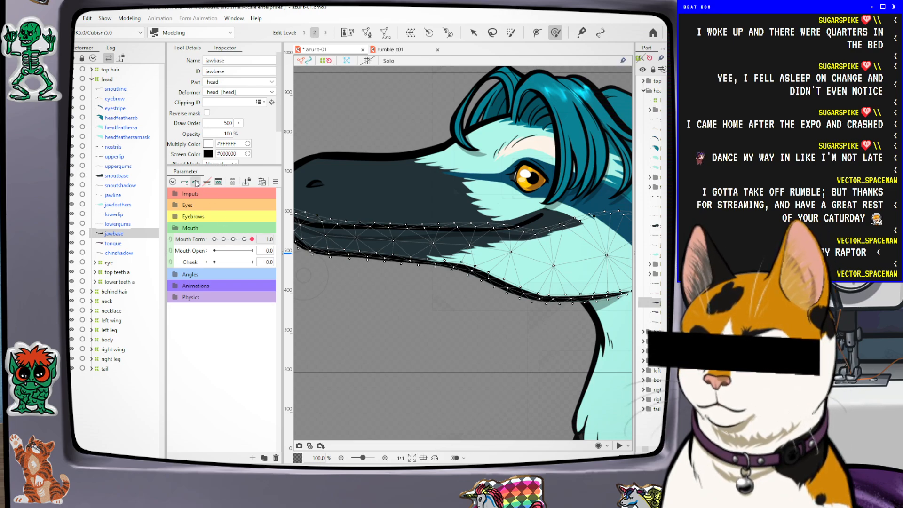
click(233, 240)
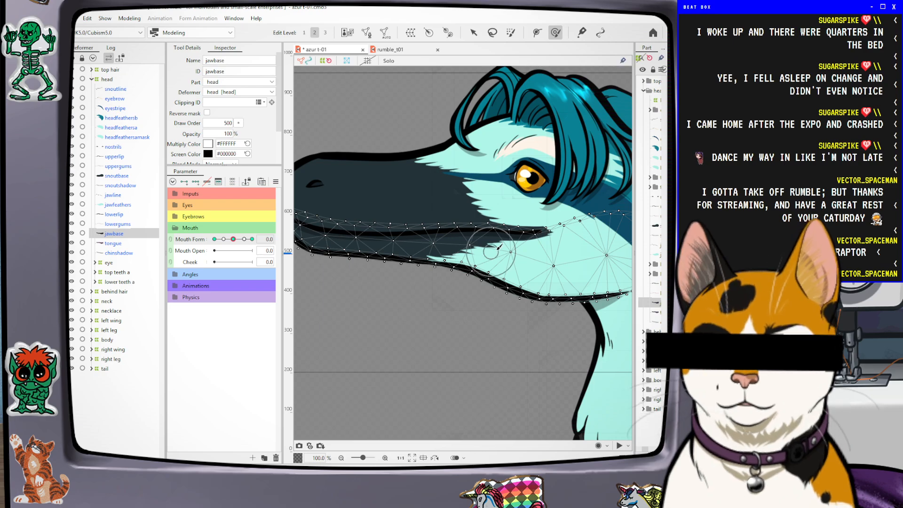
drag(233, 240, 278, 250)
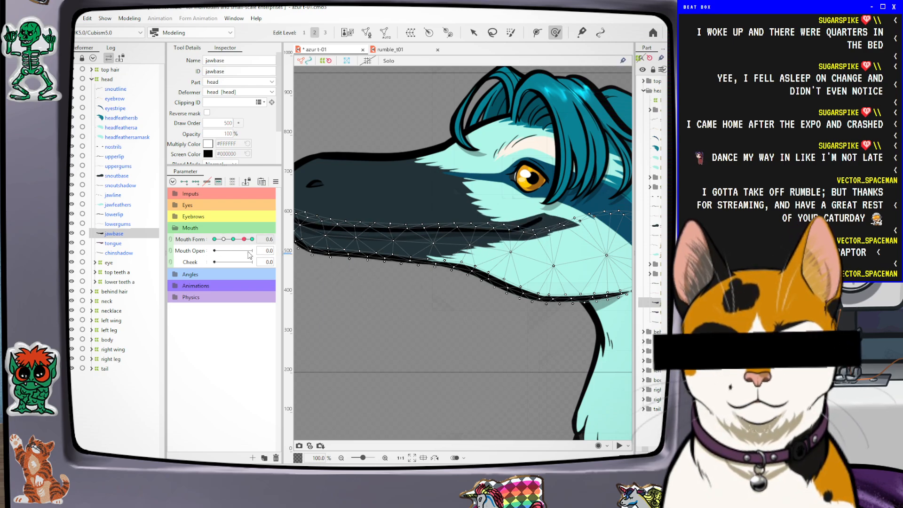
drag(259, 254, 199, 250)
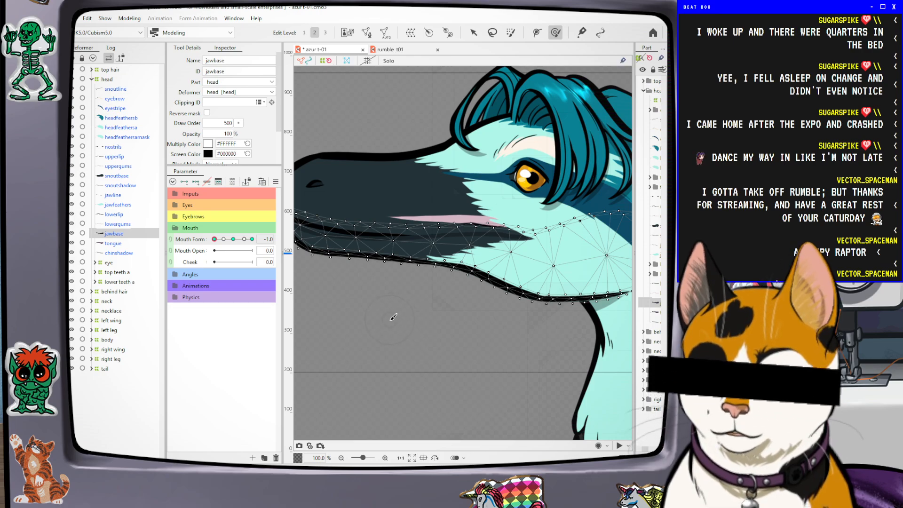
Try reshaping jawbase's upper edge below the pink gums with the Deform Brush, and undo the strokes along with its Mouth Form keys
mouse_move(529, 220)
mouse_down()
mouse_move(518, 226)
mouse_move(477, 205)
mouse_move(422, 222)
mouse_move(418, 237)
mouse_move(425, 203)
mouse_up()
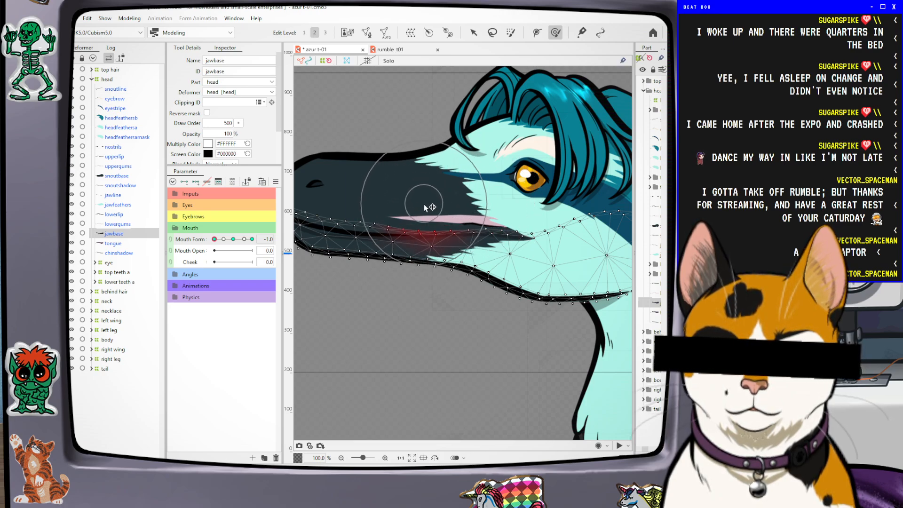
drag(487, 216, 495, 203)
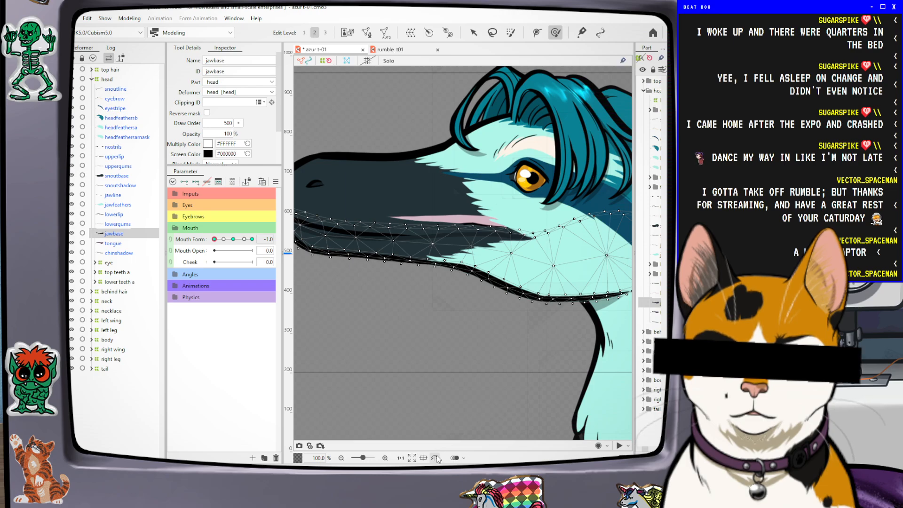
key(ctrl+z)
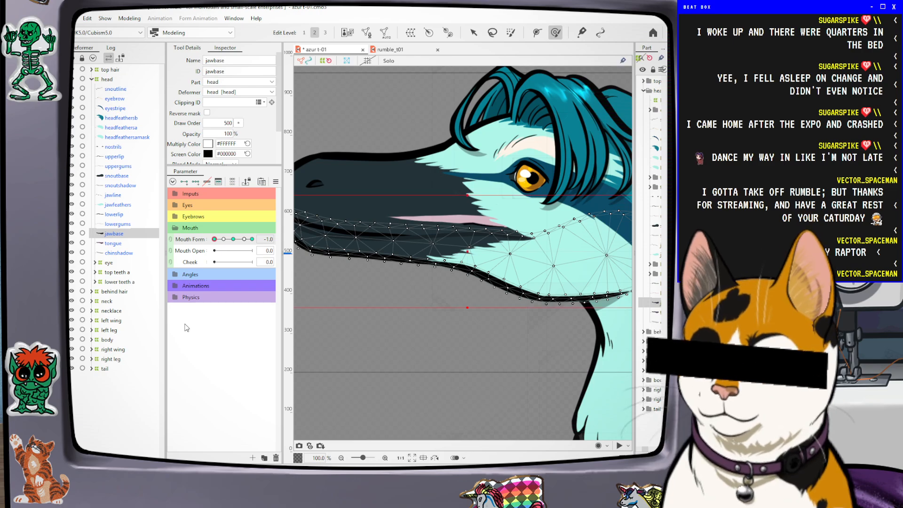
key(ctrl+z)
key(ctrl+z)
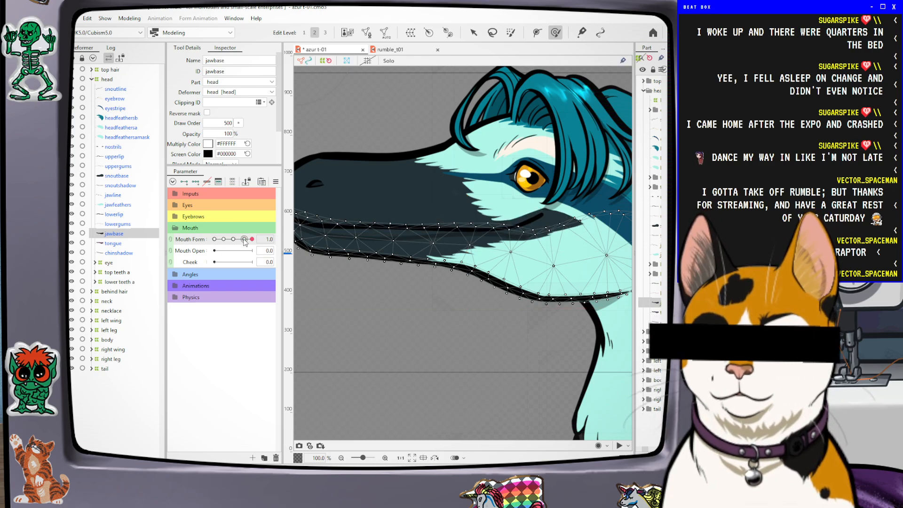
Check the tongue and snoutline meshes at Mouth Form 1.0, and set Mouth Form to -1.0 with the Arrow tool active
click(113, 244)
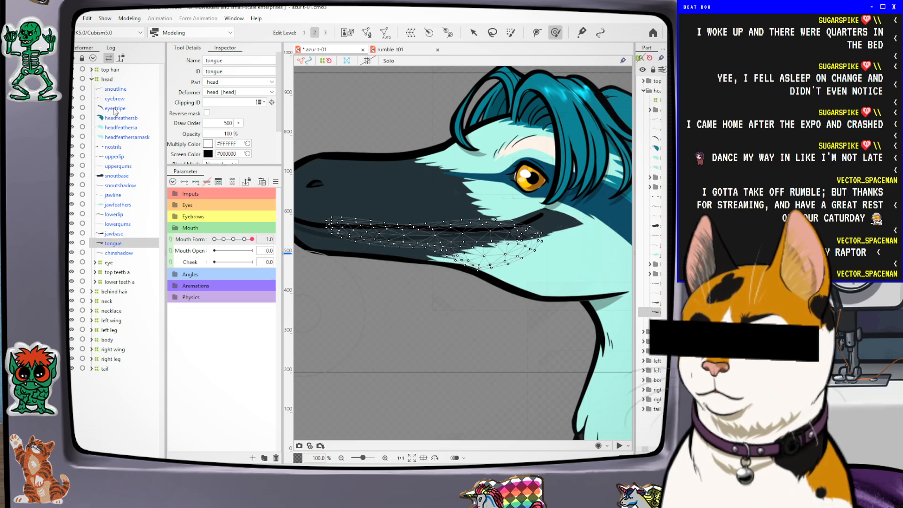
click(125, 89)
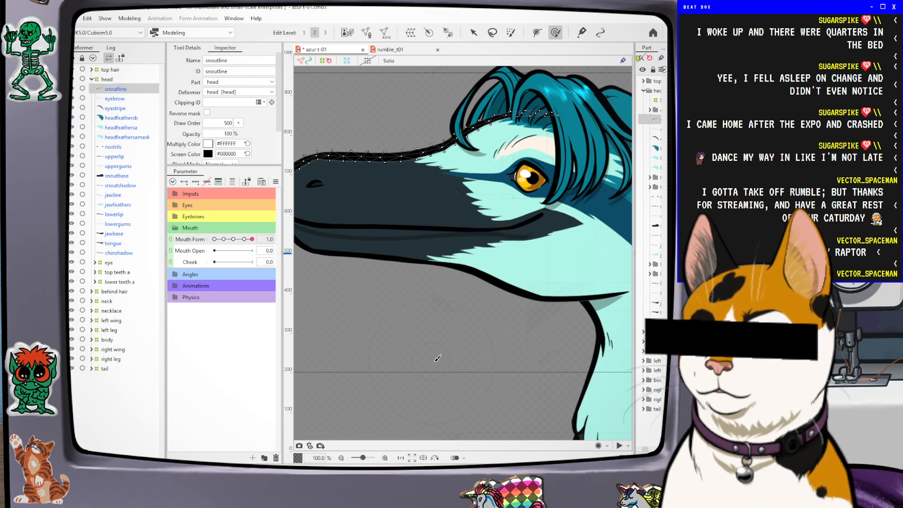
click(470, 36)
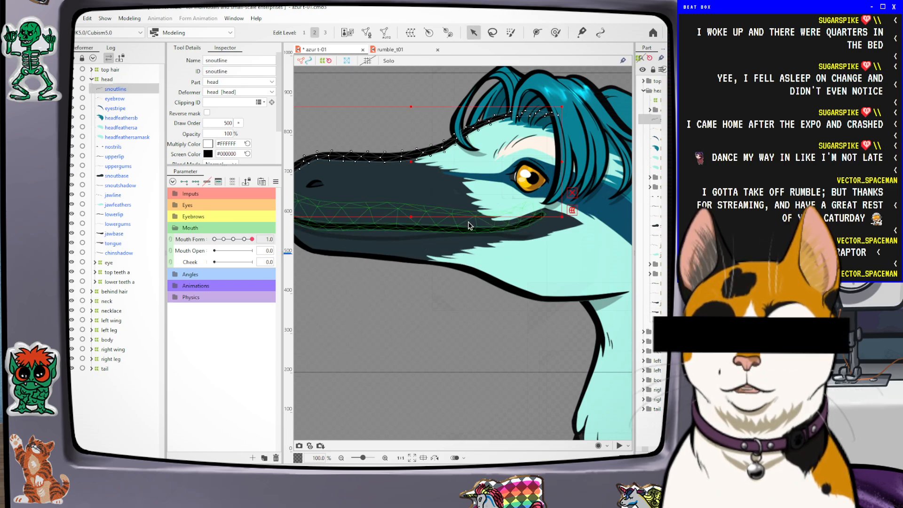
drag(253, 240, 168, 243)
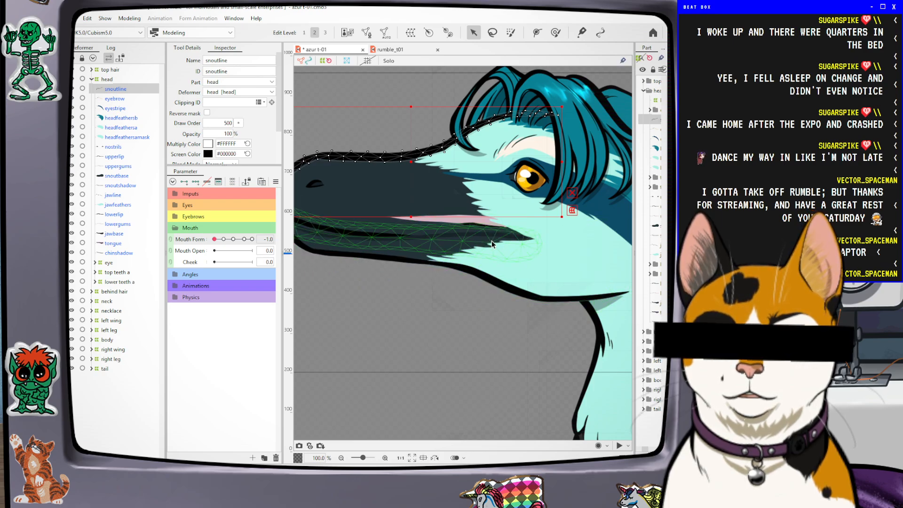
Select the lowerlip mesh and examine its shape and overlap with the jaw at Mouth Form -1.0, briefly isolating it with Solo
click(476, 243)
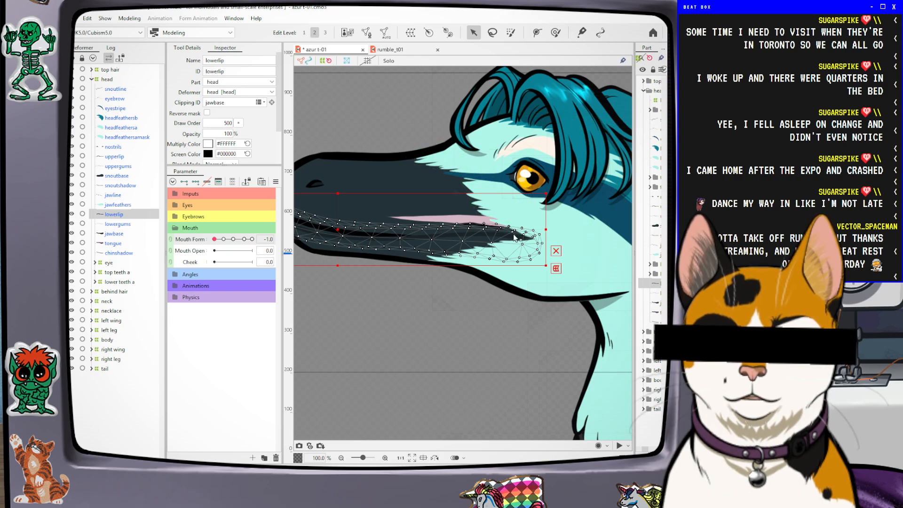
scroll(516, 238, up, 2)
scroll(517, 238, down, 1)
scroll(419, 229, down, 1)
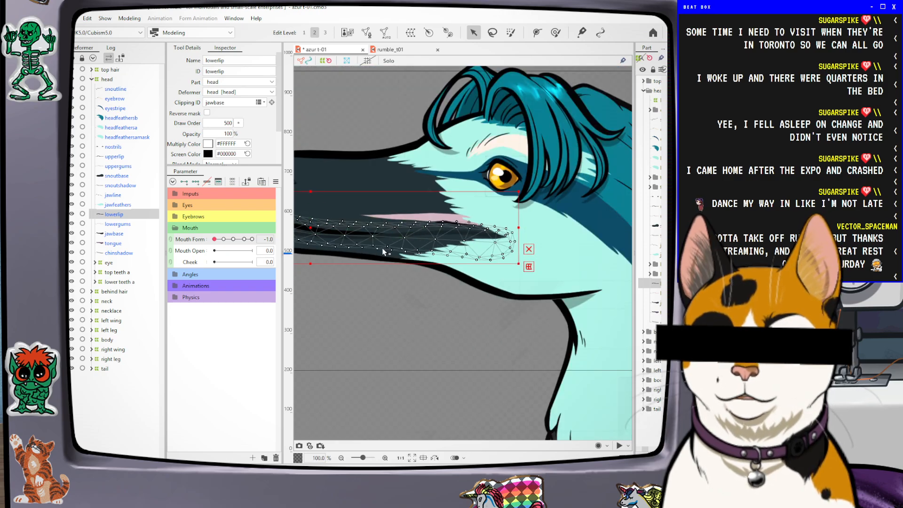
scroll(420, 232, up, 2)
scroll(497, 257, down, 3)
scroll(497, 256, up, 1)
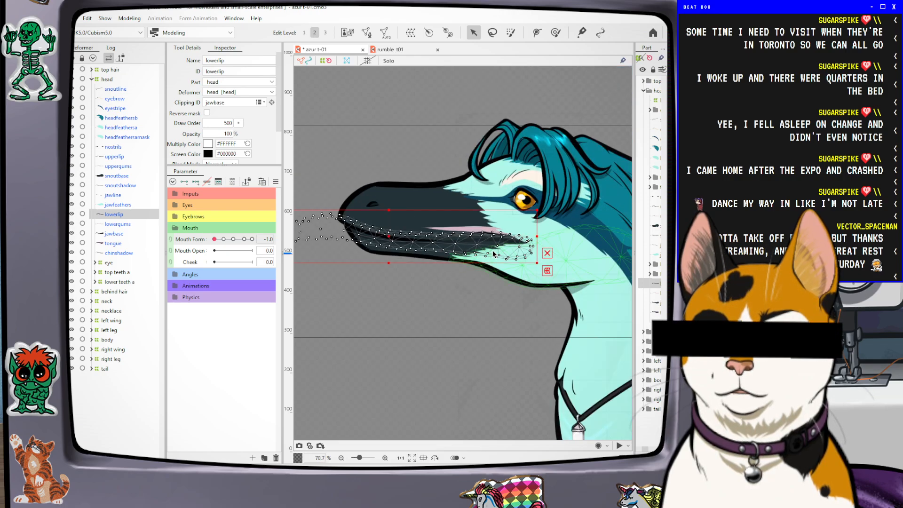
click(389, 60)
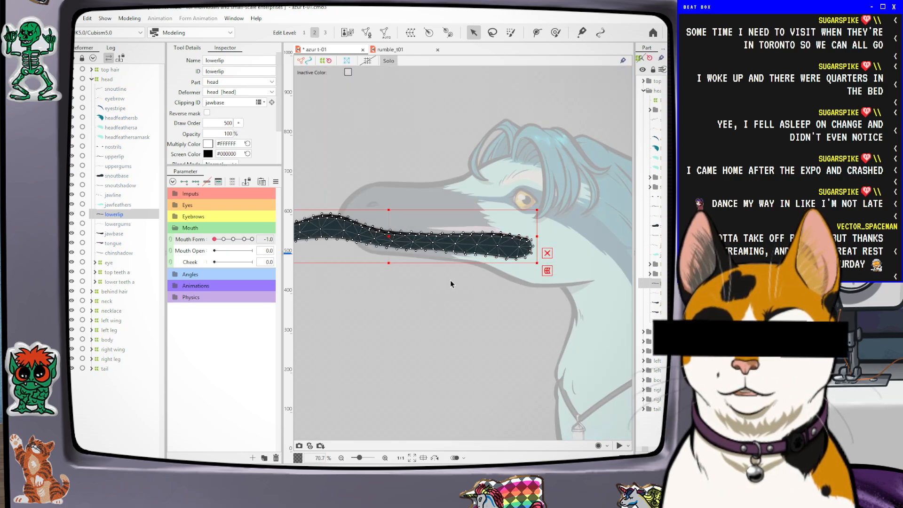
click(389, 61)
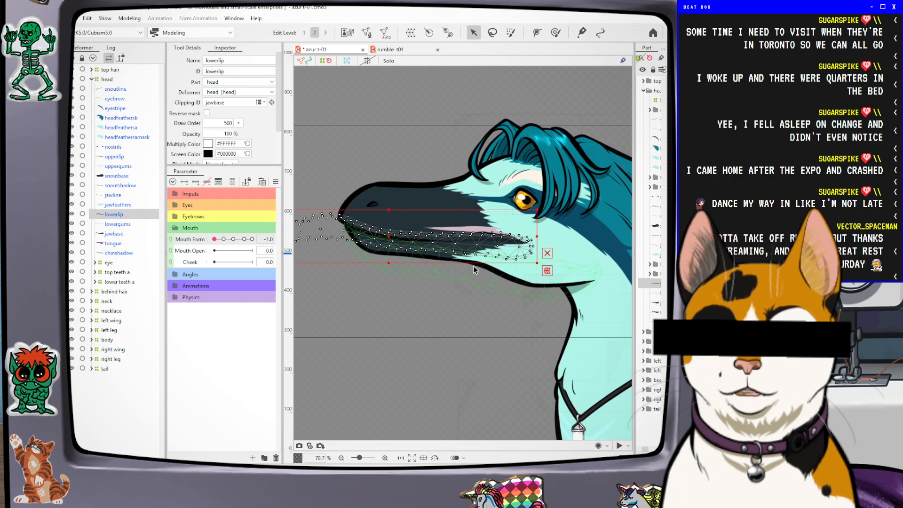
scroll(473, 266, up, 2)
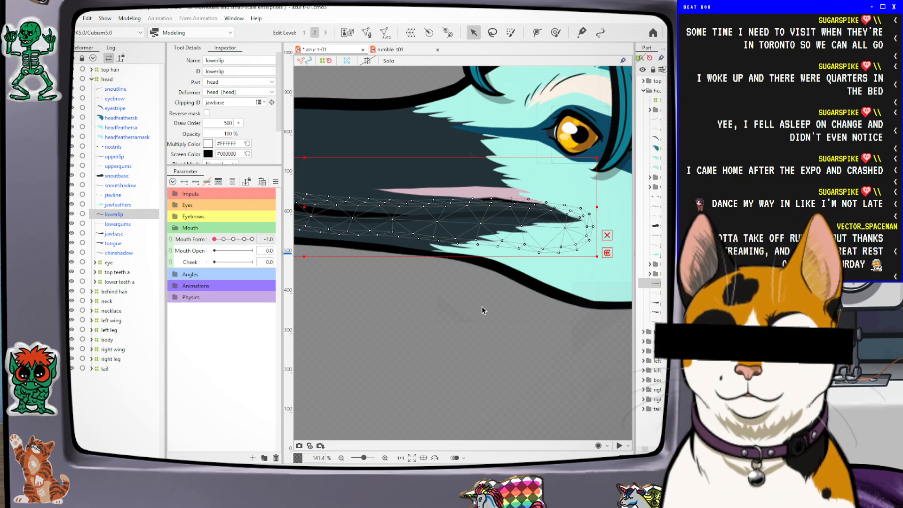
scroll(498, 300, down, 3)
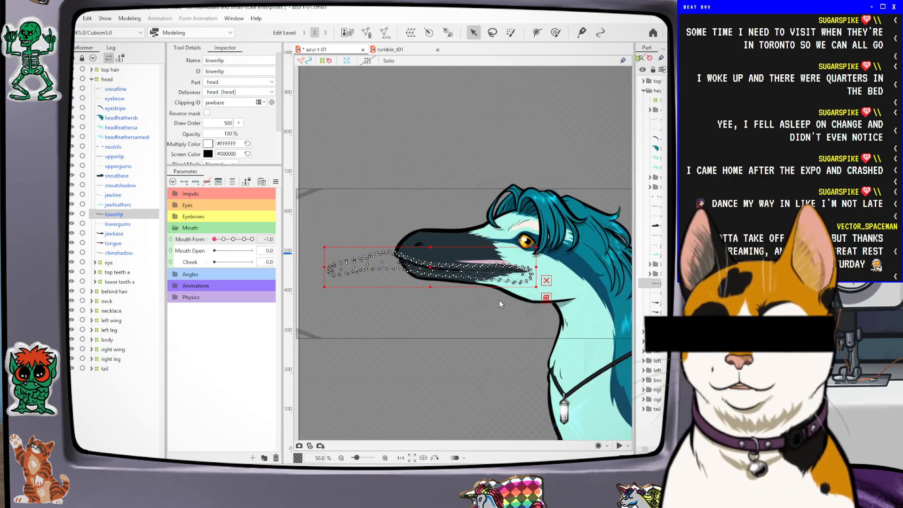
scroll(497, 300, up, 2)
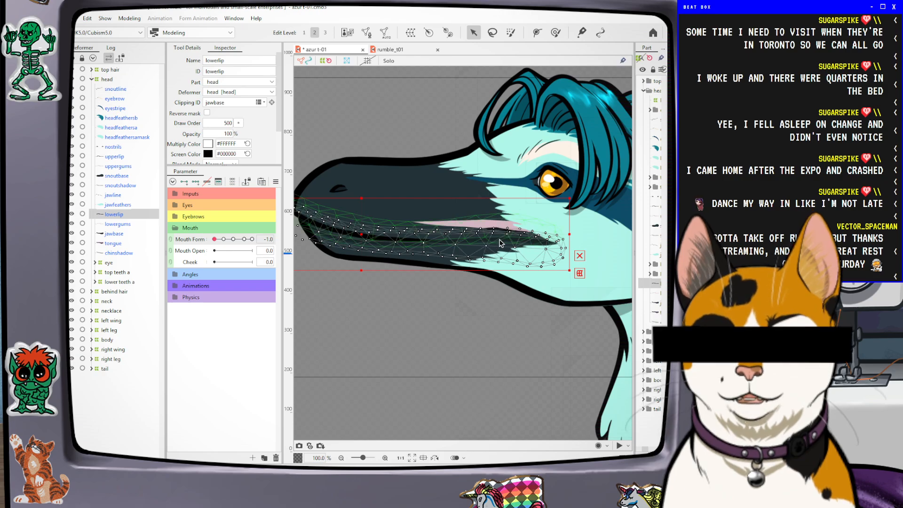
scroll(440, 250, up, 4)
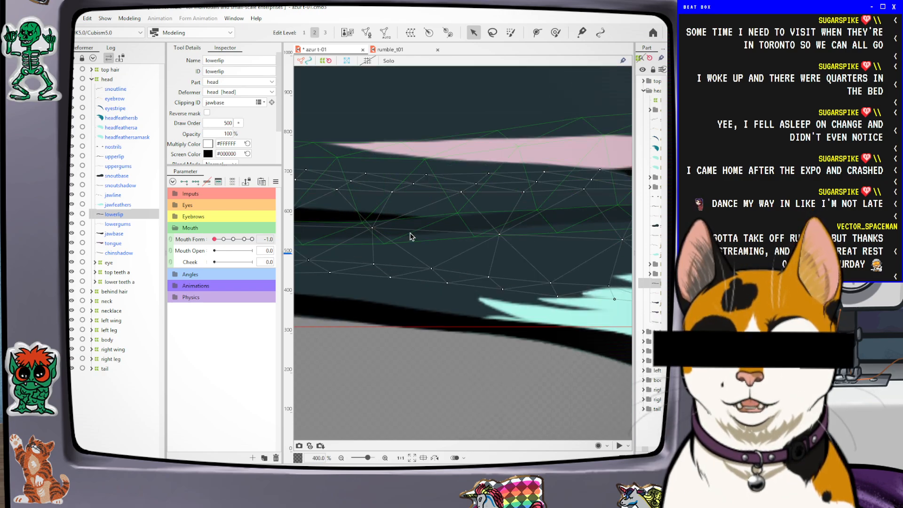
scroll(455, 246, down, 3)
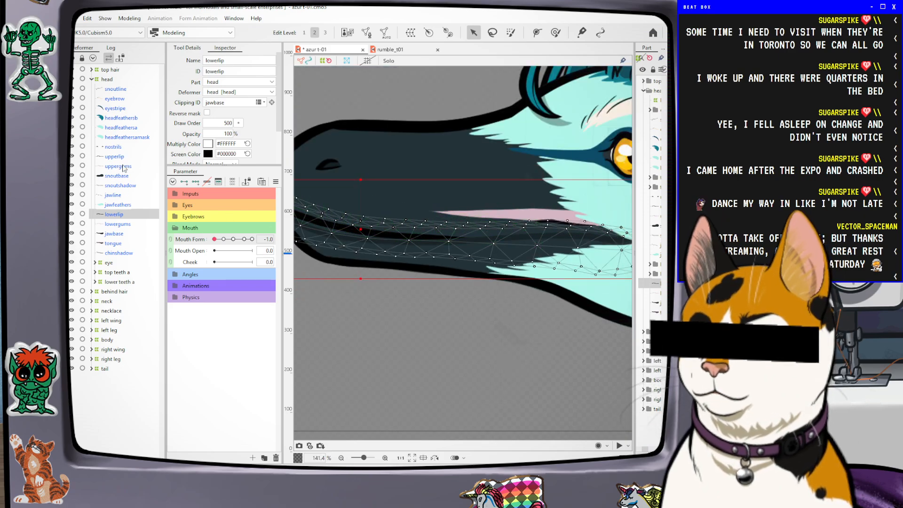
Select the upperlip mesh and examine its deform path along the mouth line at Mouth Form -1.0
click(115, 157)
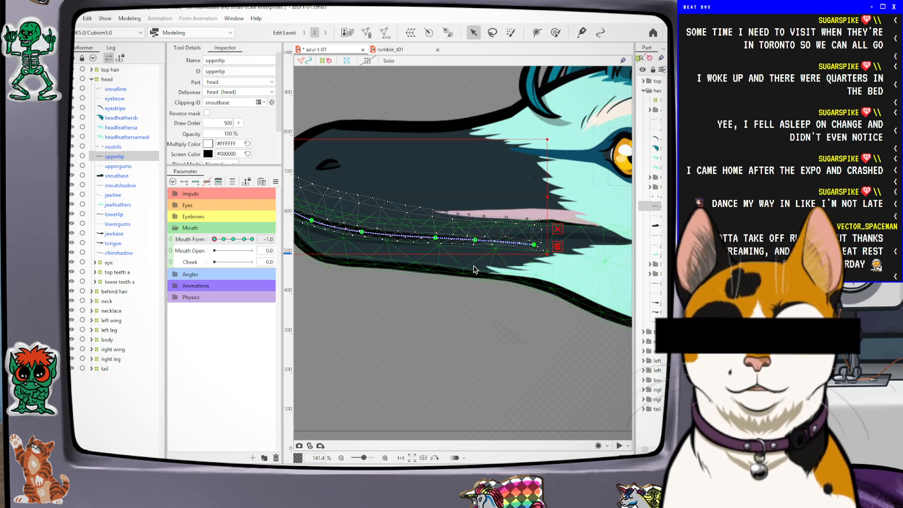
scroll(494, 273, down, 2)
scroll(517, 277, up, 2)
scroll(551, 284, down, 3)
scroll(552, 284, up, 1)
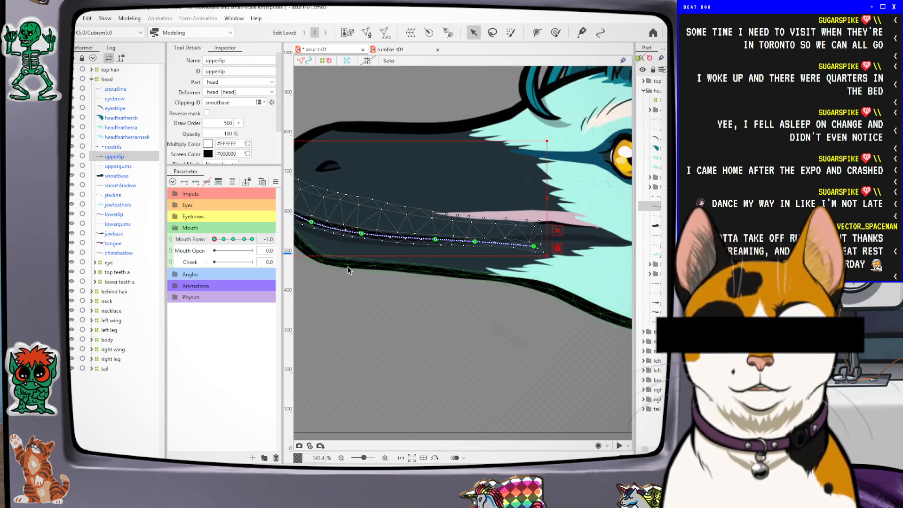
scroll(423, 275, up, 1)
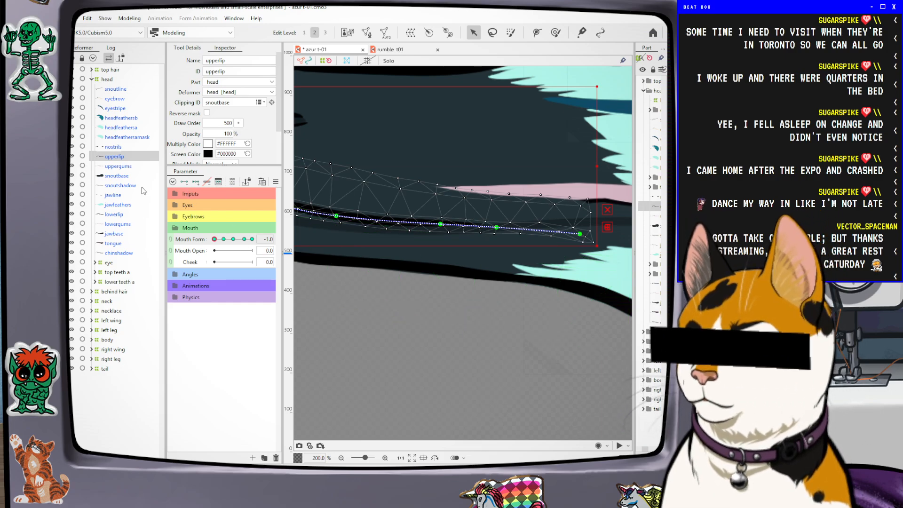
Examine the uppergums, snoutbase, snoutshadow, jawline, lowerlip, lowergums, jawbase, tongue and chinshadow meshes in turn at Mouth Form -1.0
click(125, 168)
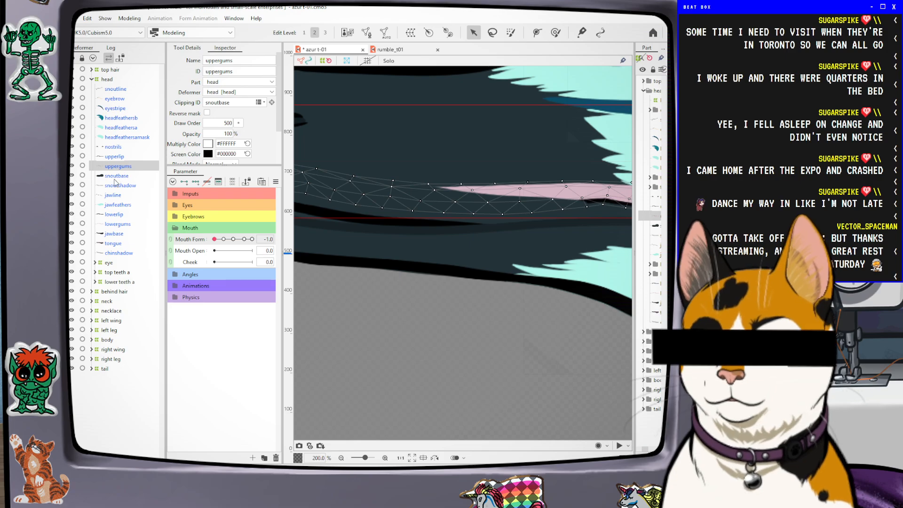
click(117, 177)
click(120, 187)
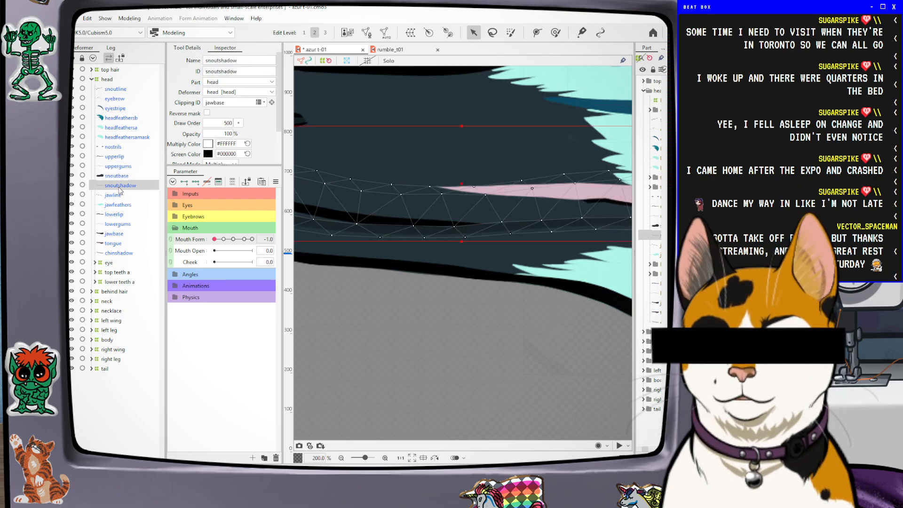
click(109, 197)
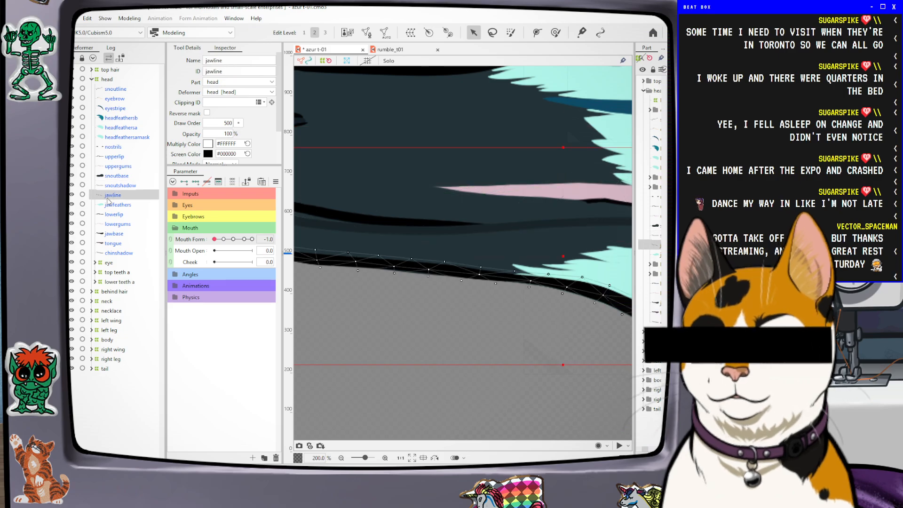
click(116, 214)
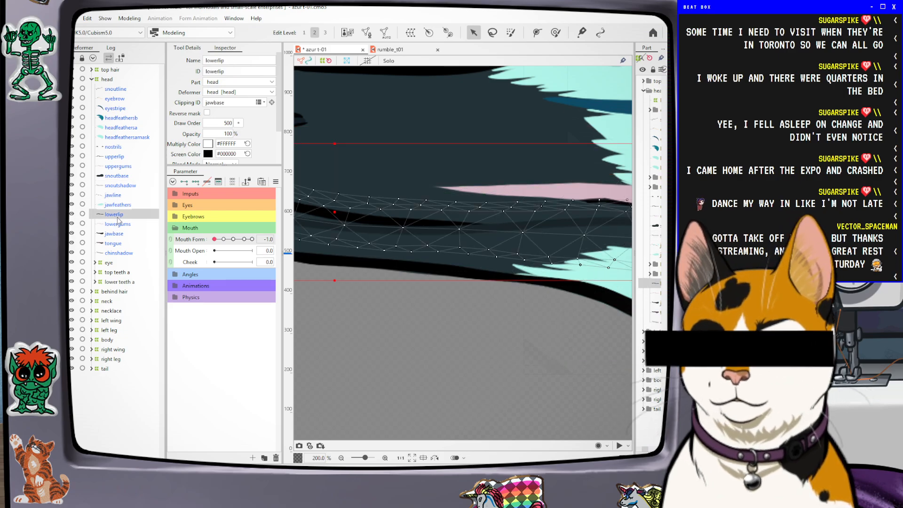
click(118, 225)
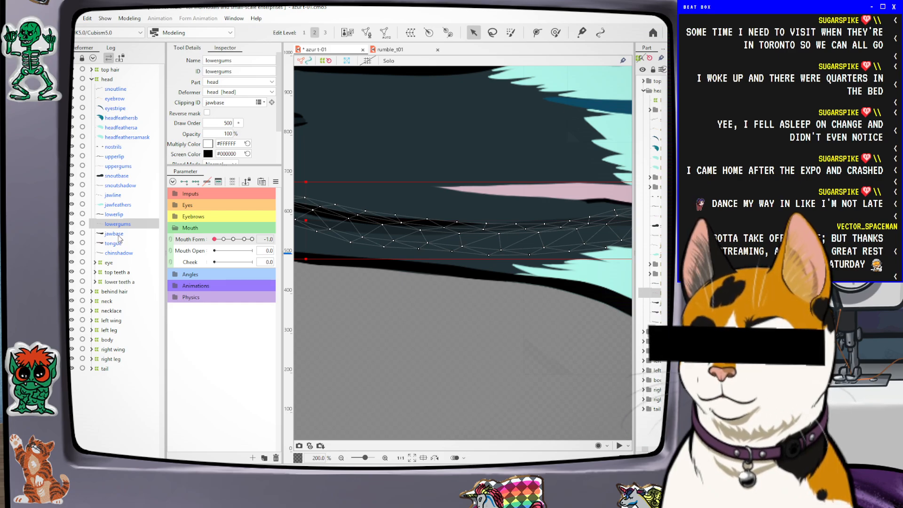
click(118, 235)
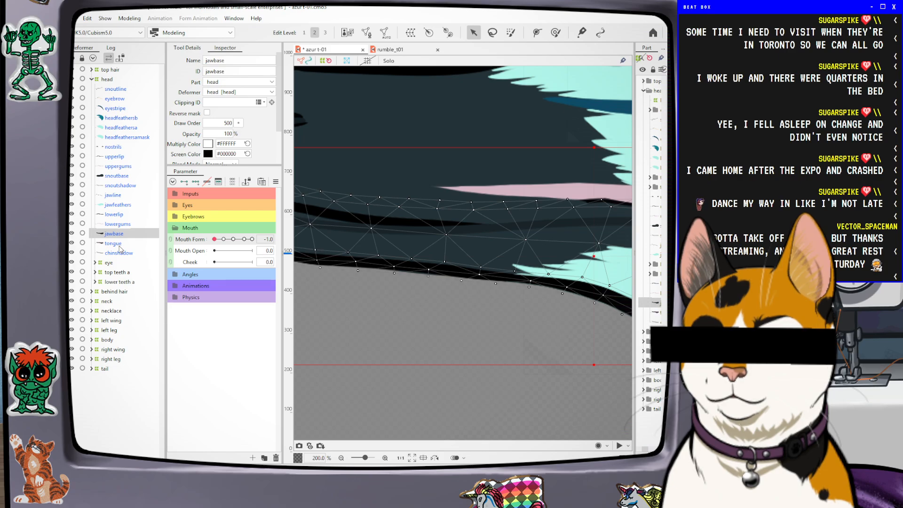
click(119, 246)
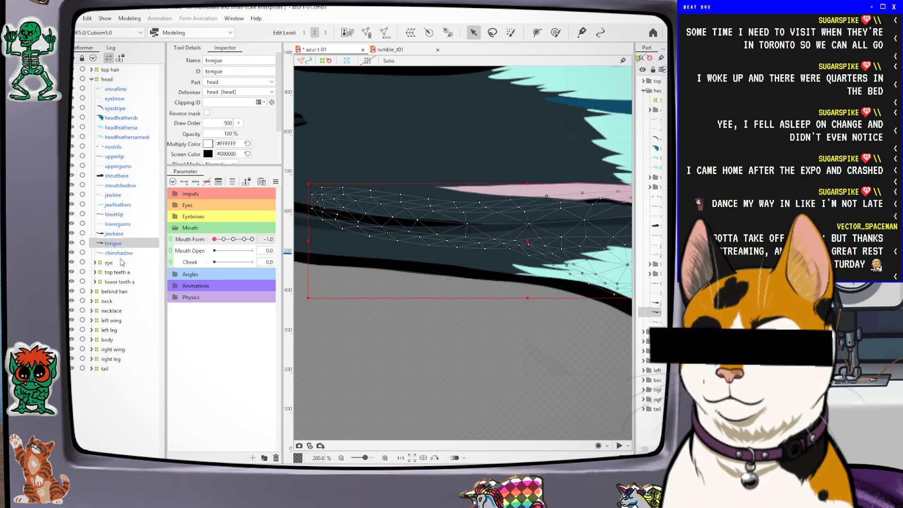
click(122, 255)
Check the chinshadow mesh against the whole head, and examine the upperlip mesh and a rear point of its deform path at Mouth Form -1.0
scroll(439, 232, down, 1)
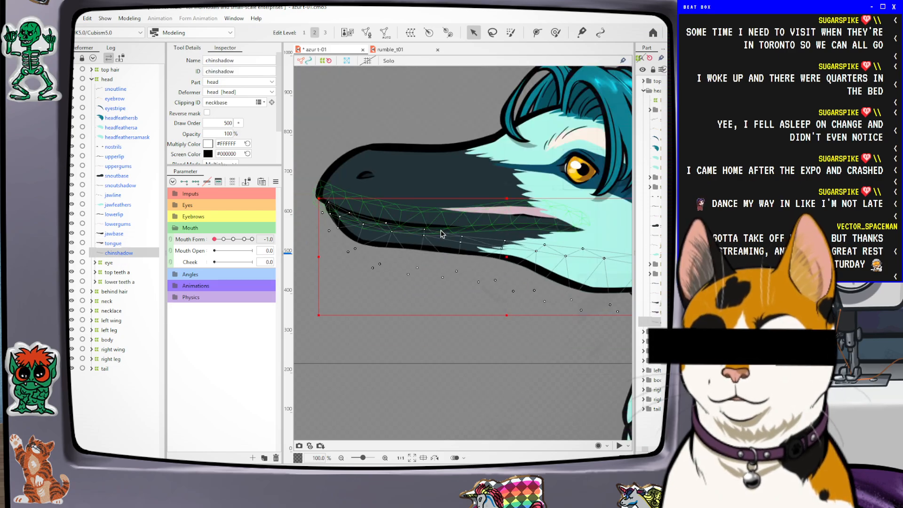
scroll(449, 247, down, 1)
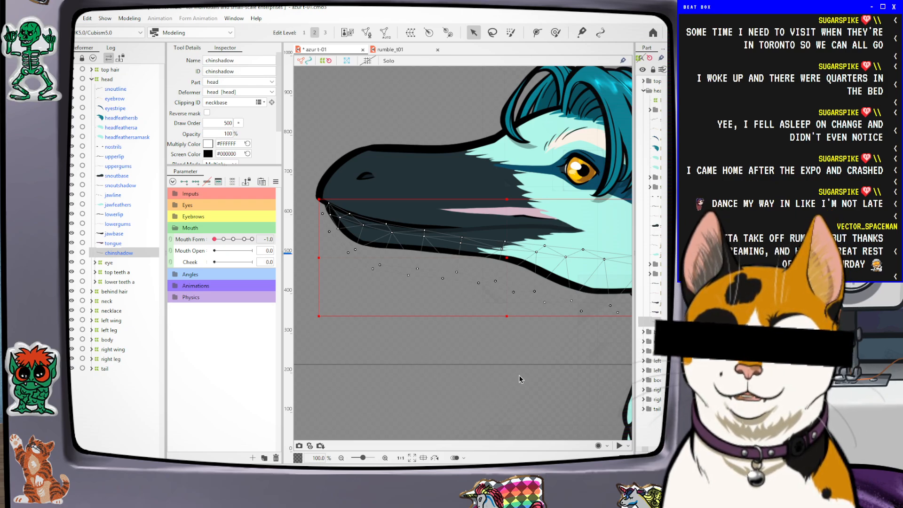
scroll(519, 374, down, 1)
scroll(540, 366, up, 1)
scroll(588, 368, up, 1)
scroll(549, 358, down, 1)
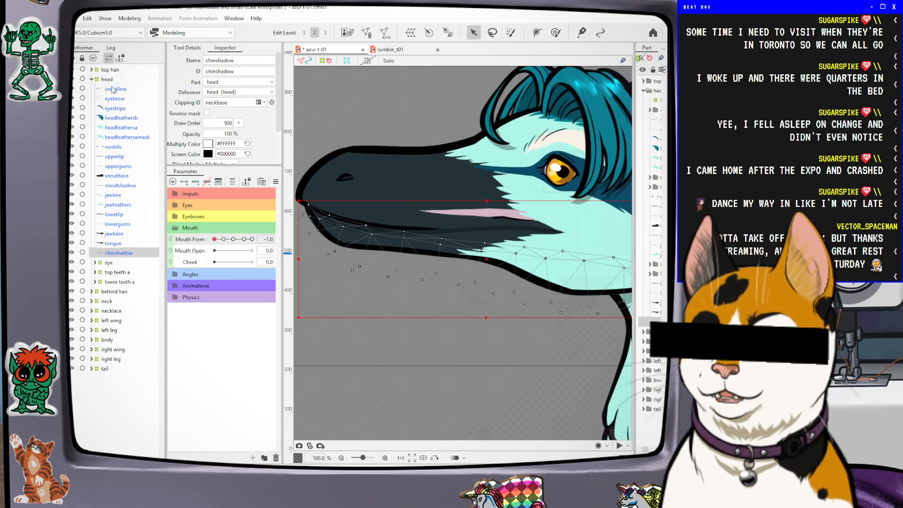
click(124, 147)
click(118, 156)
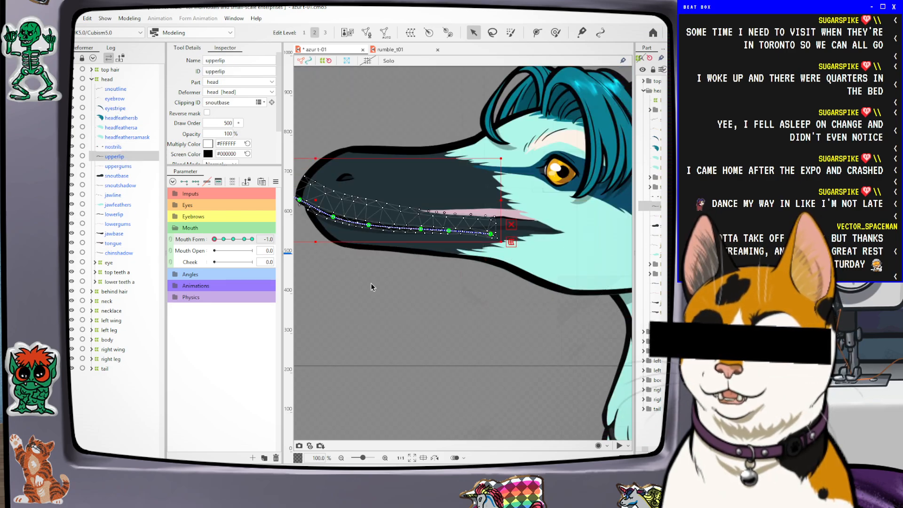
click(456, 228)
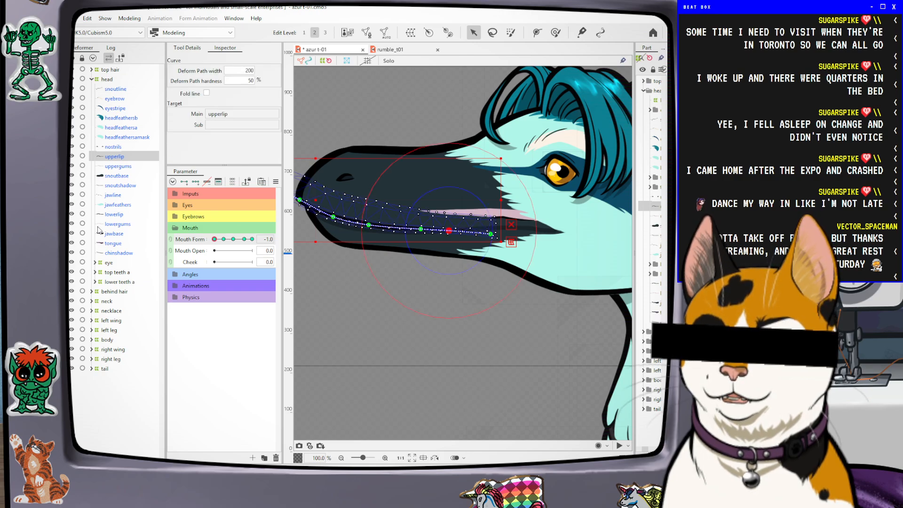
scroll(444, 241, up, 3)
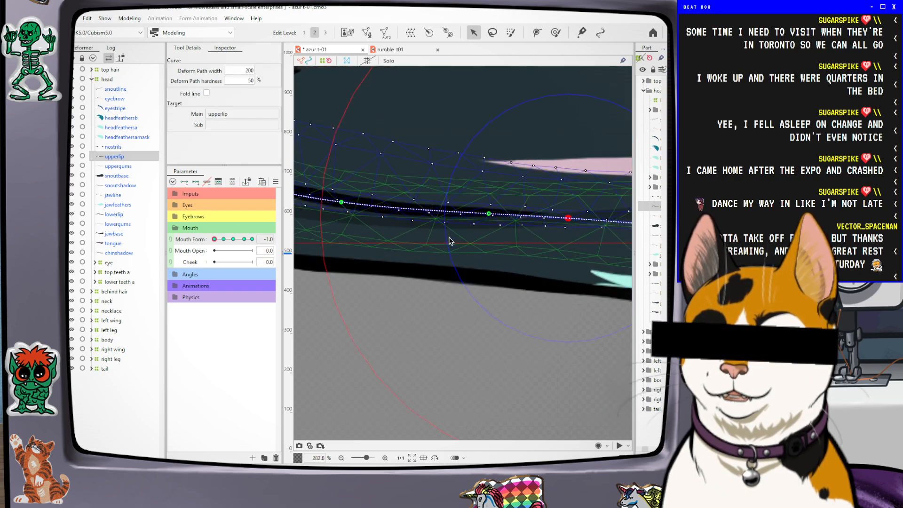
scroll(490, 240, down, 1)
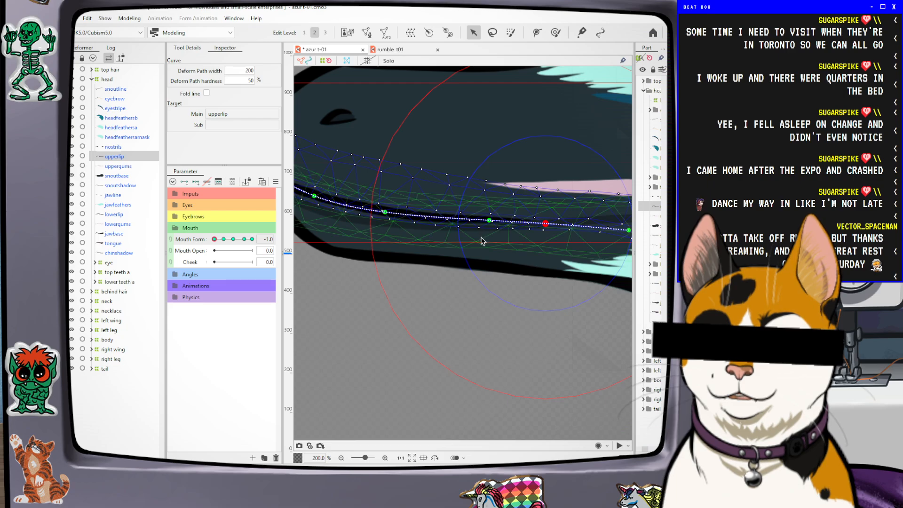
Add Mouth Form keys to the lowerlip mesh and try brushing its upper edge upward beneath the pink gums with the Deform Brush
click(481, 240)
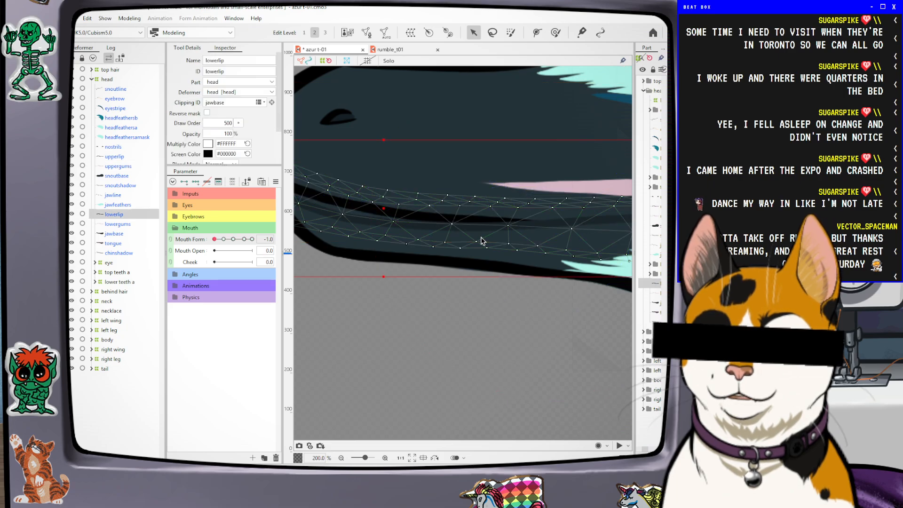
scroll(481, 240, down, 2)
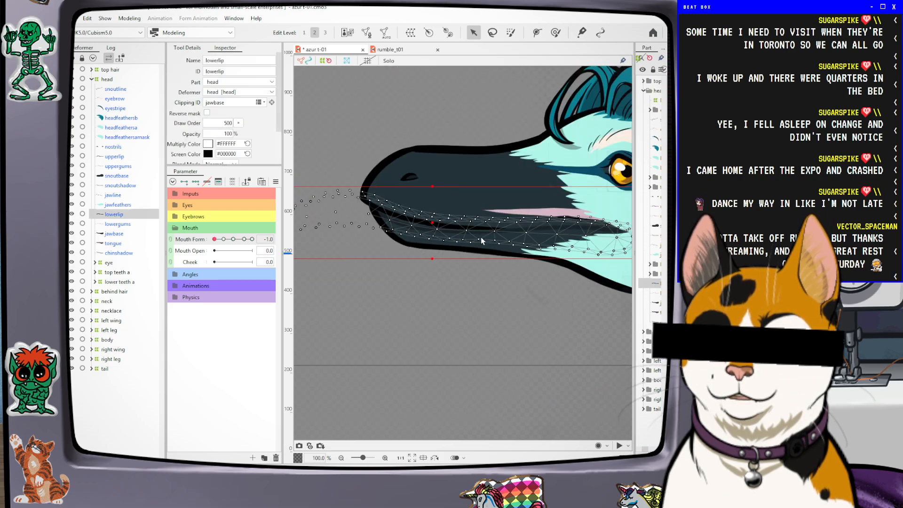
scroll(527, 250, down, 1)
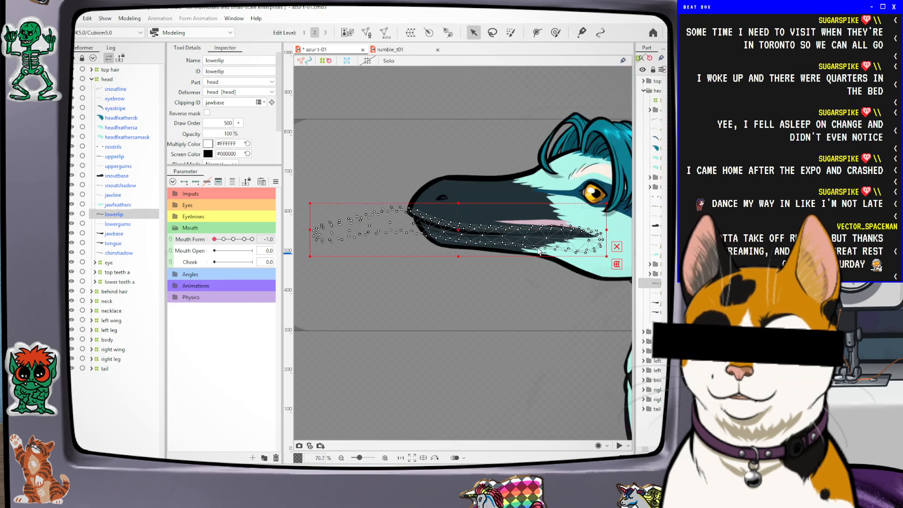
scroll(574, 258, up, 3)
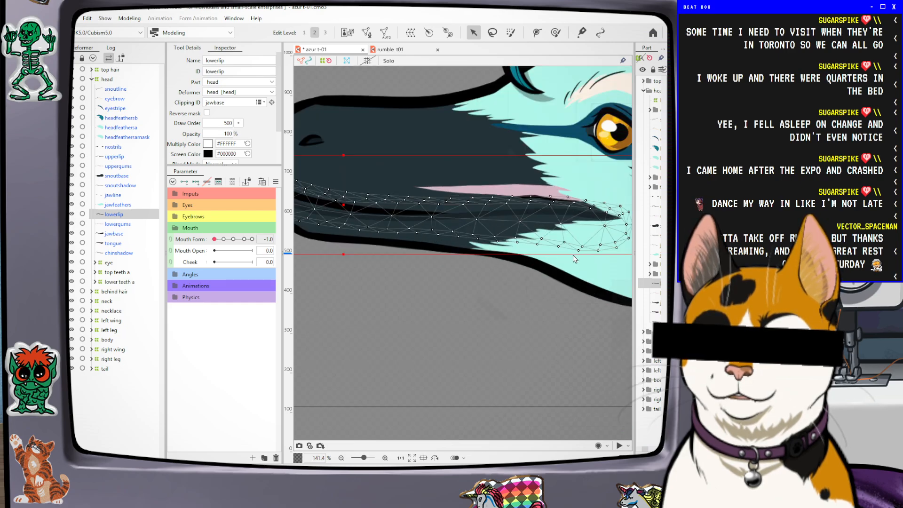
scroll(524, 232, down, 2)
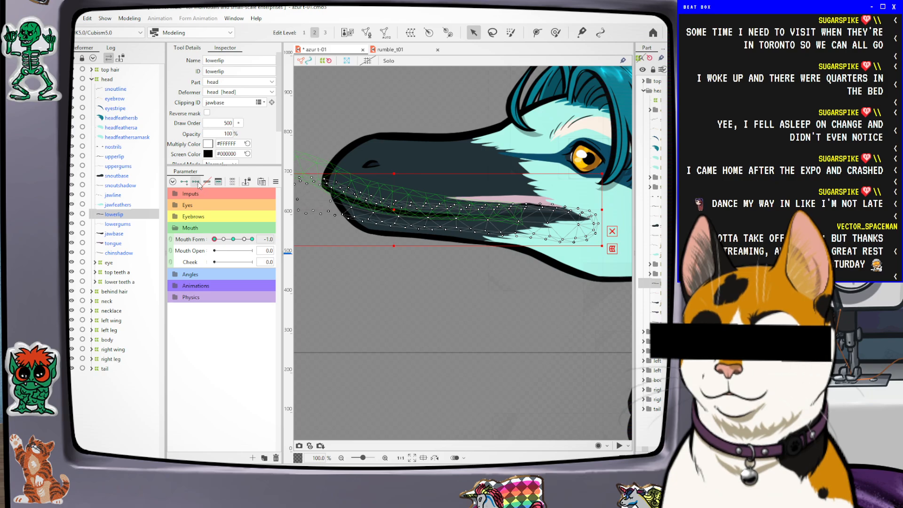
click(556, 33)
mouse_move(470, 207)
mouse_down()
mouse_move(478, 154)
mouse_move(492, 132)
mouse_move(513, 134)
mouse_move(436, 265)
mouse_move(422, 329)
mouse_move(427, 344)
mouse_move(520, 362)
mouse_move(473, 197)
mouse_move(471, 261)
mouse_move(471, 191)
mouse_move(470, 234)
mouse_move(472, 196)
mouse_move(490, 238)
mouse_move(492, 195)
mouse_up()
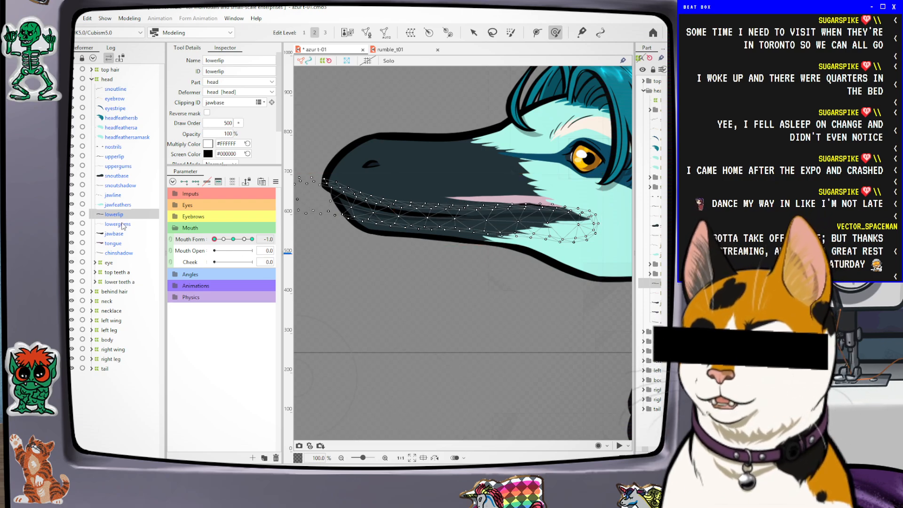
Try brushing jawbase's upper edge along the pink gums at Mouth Form -1.0, and check the upperlip mesh for comparison
click(121, 226)
click(122, 233)
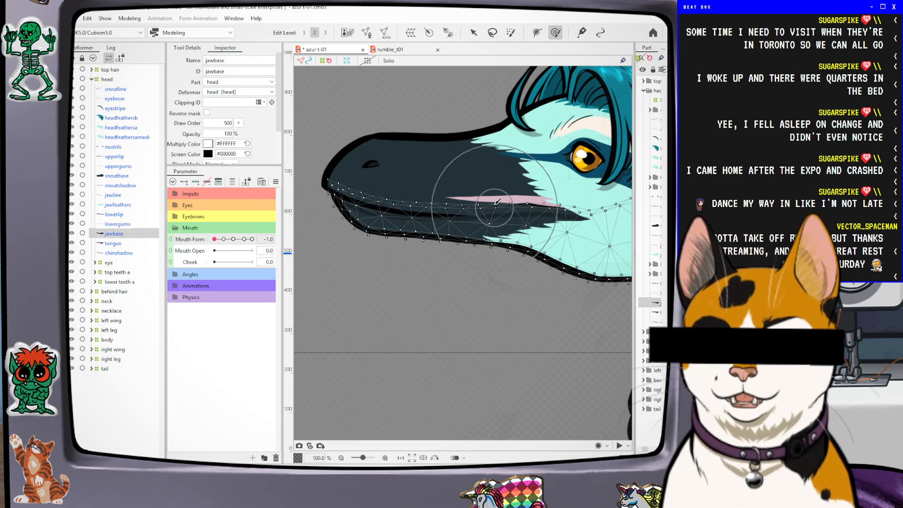
mouse_move(493, 198)
mouse_down()
mouse_move(488, 238)
mouse_move(488, 170)
mouse_move(477, 273)
mouse_move(535, 176)
mouse_move(505, 140)
mouse_move(395, 132)
mouse_move(339, 336)
mouse_move(513, 209)
mouse_move(564, 192)
mouse_up()
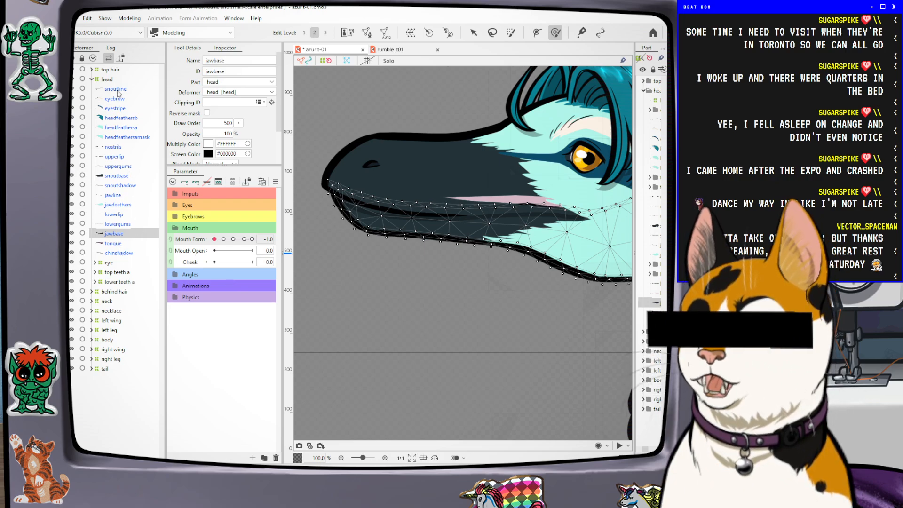
click(115, 156)
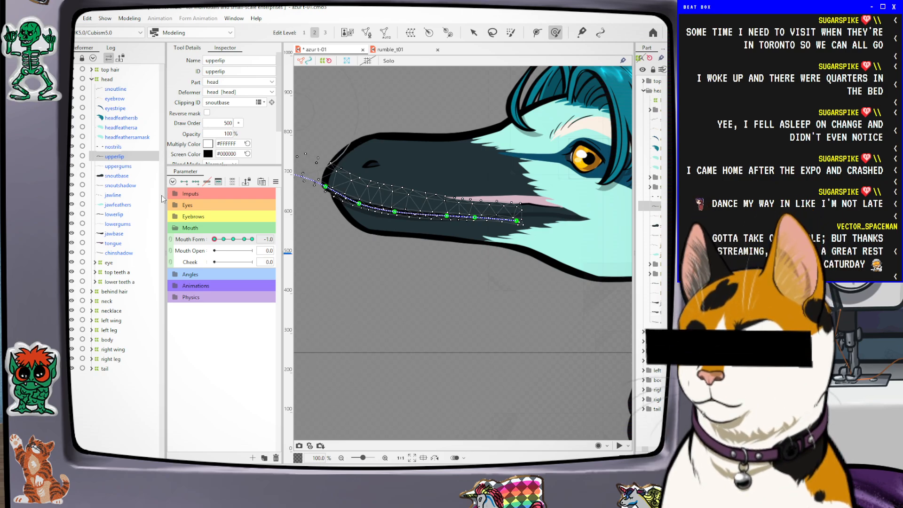
Add Mouth Form keys to the snoutbase mesh and brush its lower edge upward along the mouth line at Mouth Form 1.0
click(122, 176)
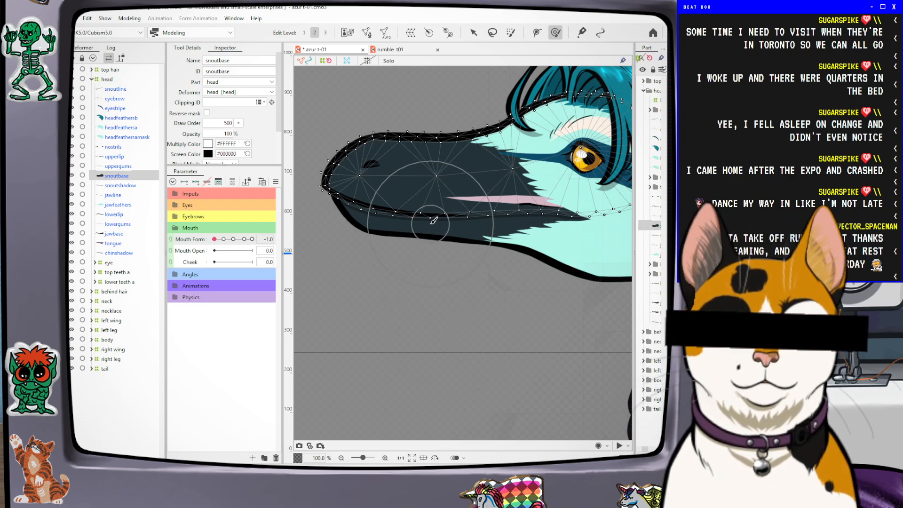
drag(214, 239, 252, 238)
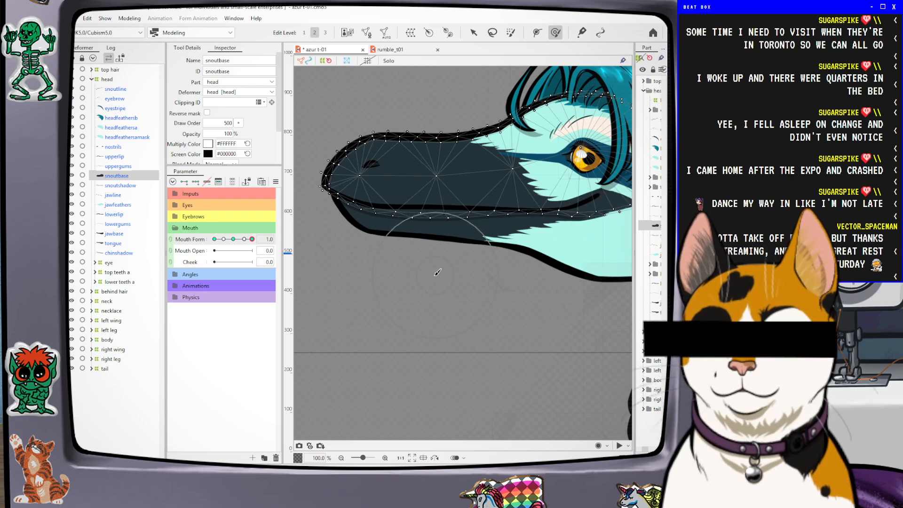
mouse_move(426, 246)
mouse_down()
mouse_move(427, 234)
mouse_move(458, 240)
mouse_up()
drag(399, 245, 399, 239)
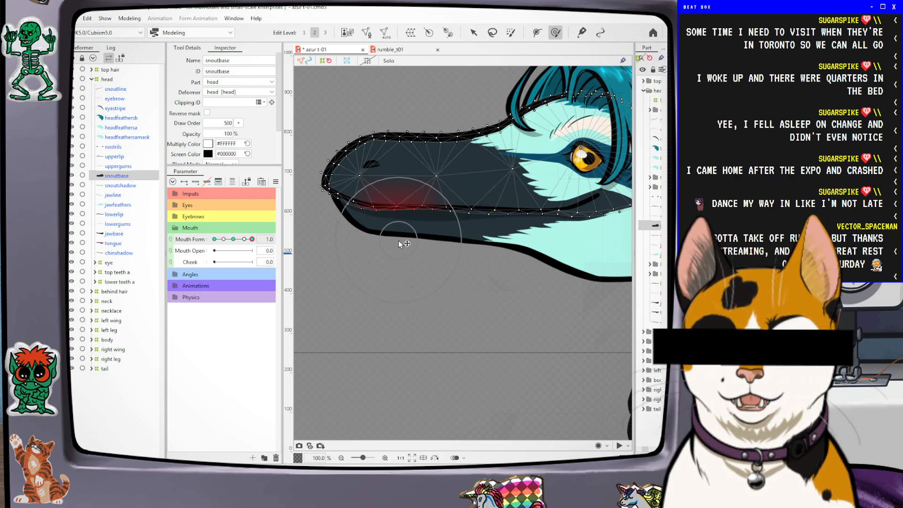
scroll(405, 272, up, 2)
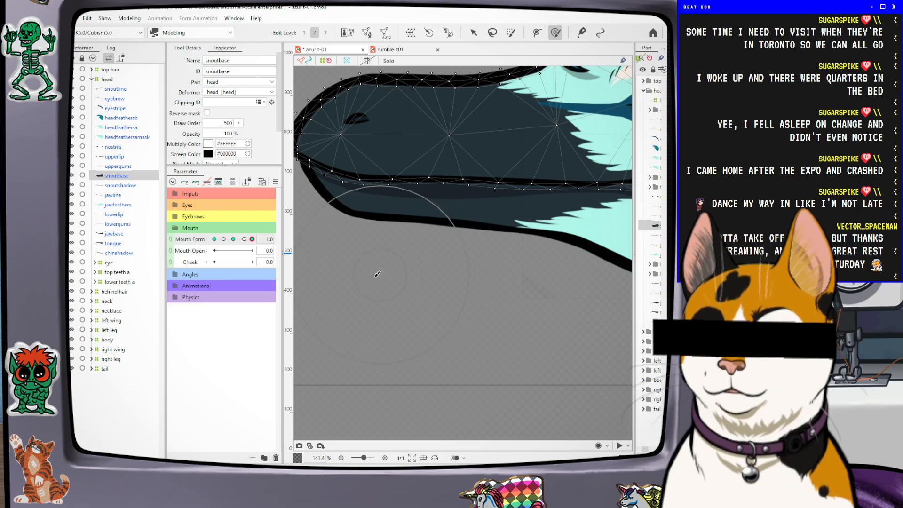
drag(250, 240, 274, 249)
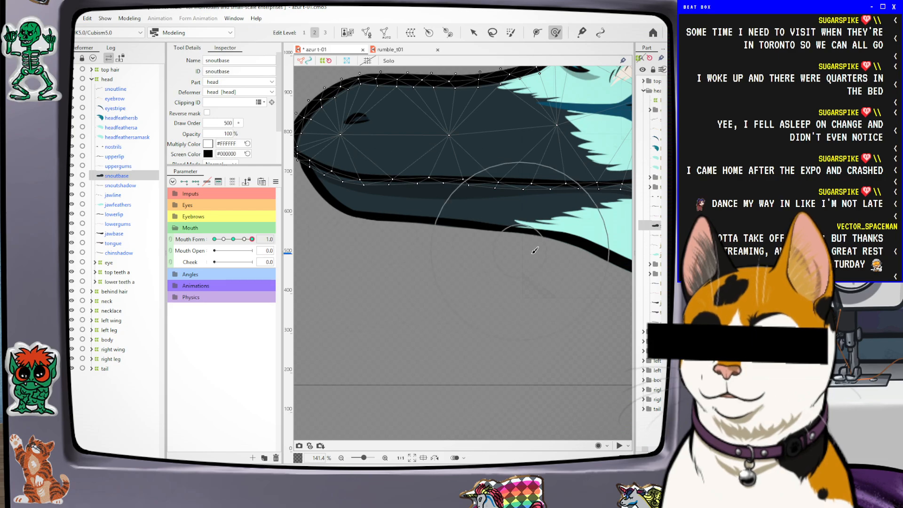
scroll(526, 239, down, 2)
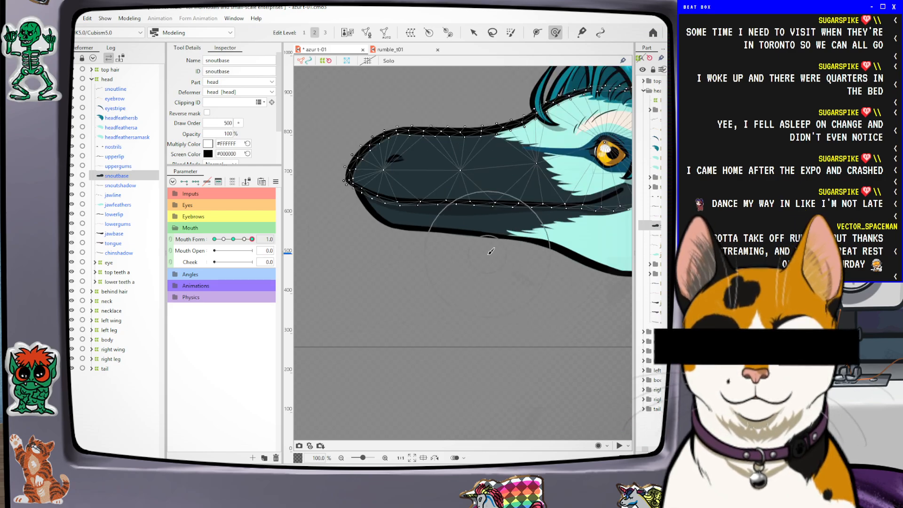
Pull snoutbase's rear corner below the eye toward the mouth corner at Mouth Form 1.0, undoing excess strokes and rebrushing the edge
drag(583, 277, 507, 323)
scroll(502, 323, up, 1)
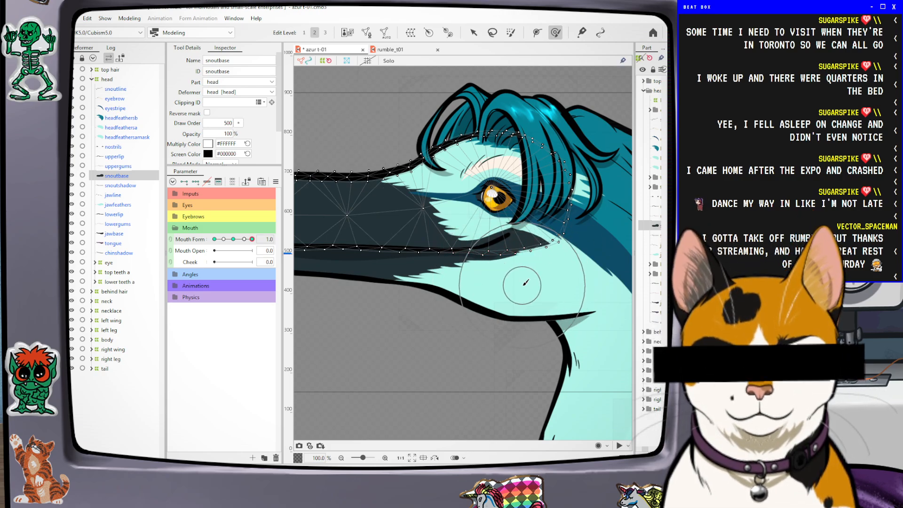
scroll(517, 301, up, 1)
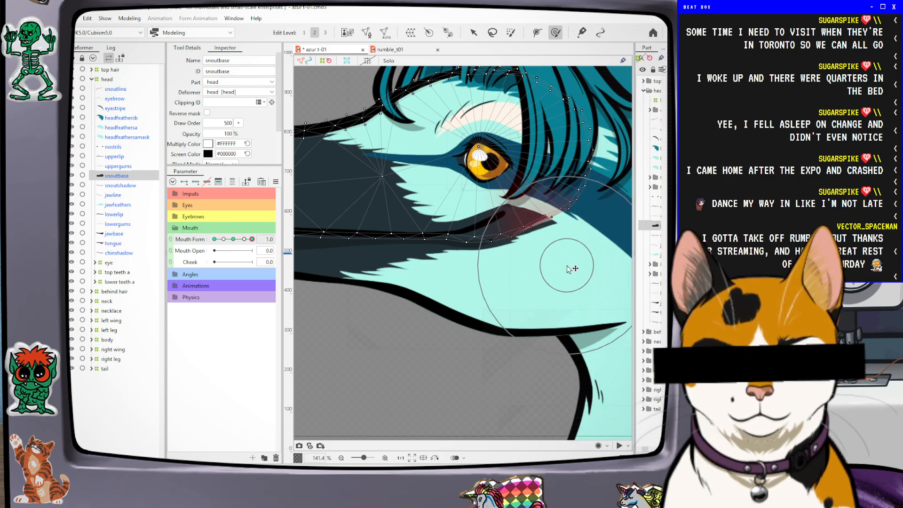
drag(585, 256, 574, 243)
drag(629, 190, 608, 195)
mouse_move(567, 254)
mouse_down()
mouse_move(562, 245)
mouse_move(541, 250)
mouse_move(516, 268)
mouse_up()
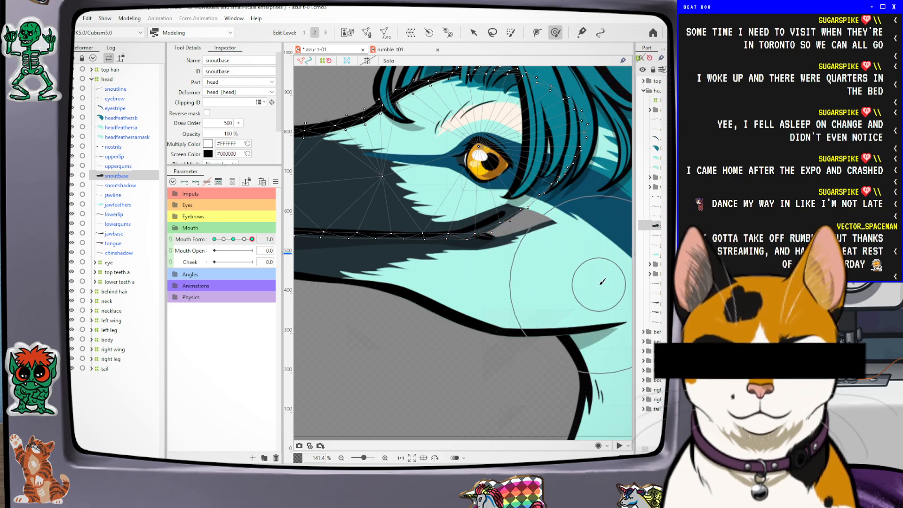
key(ctrl+z)
key(ctrl+z)
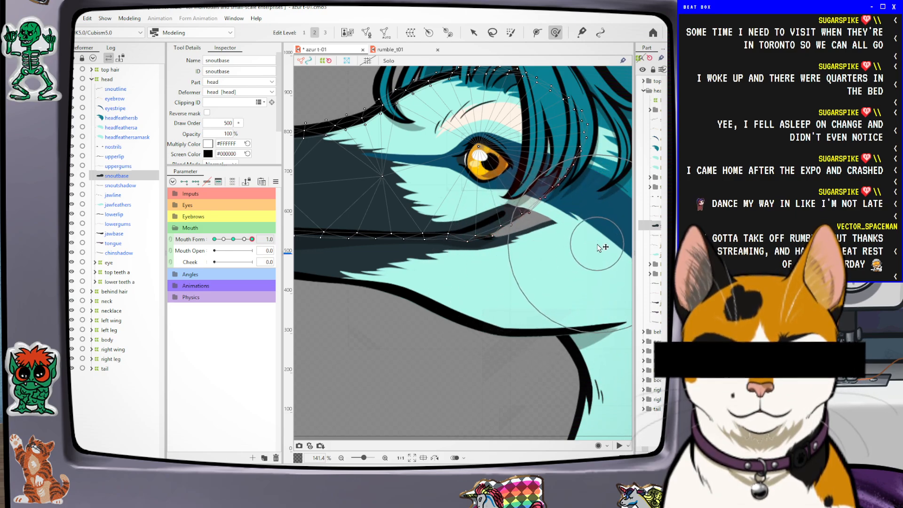
drag(480, 309, 480, 303)
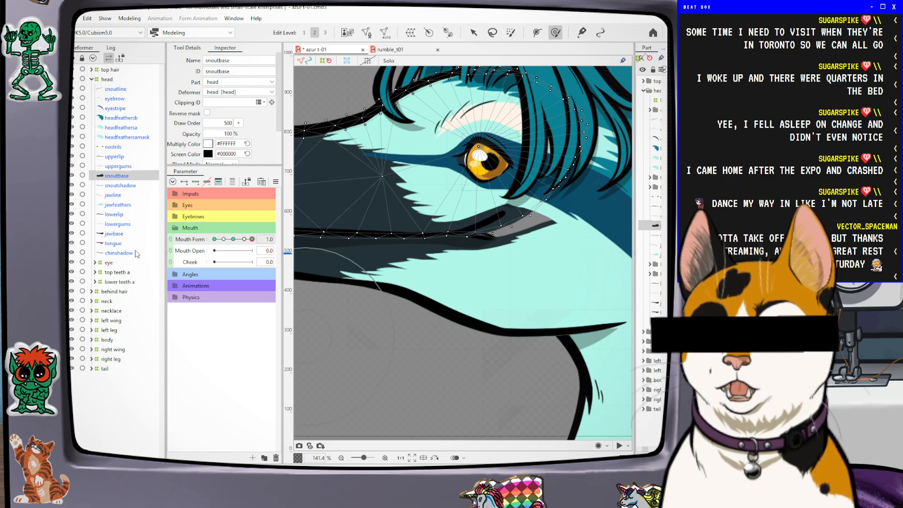
Try brushing snoutbase's lower edge upward near the mouth corner with the Deform Brush at Mouth Form 0.6
click(244, 239)
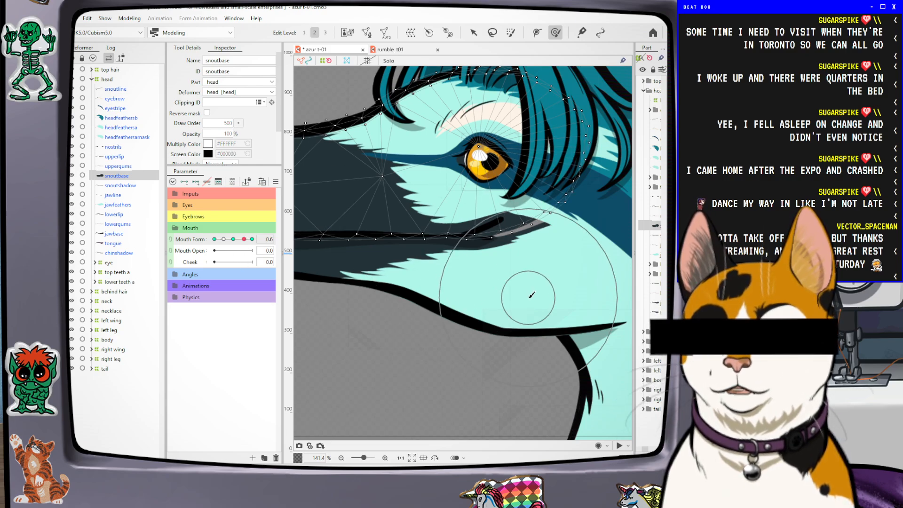
scroll(498, 254, down, 2)
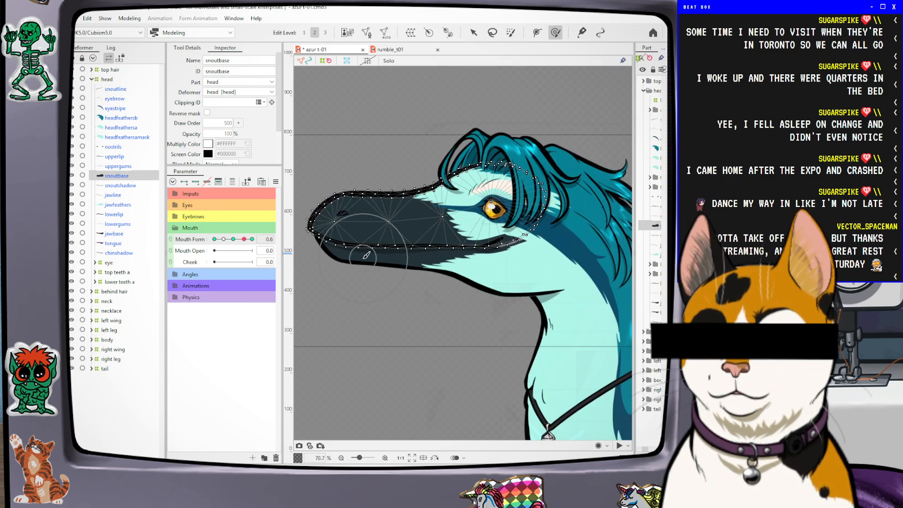
scroll(366, 261, up, 2)
scroll(374, 271, down, 1)
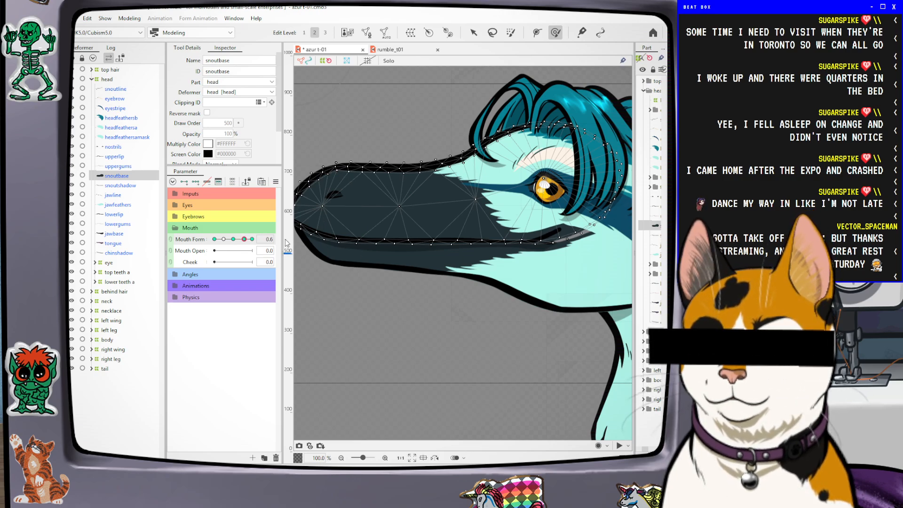
scroll(607, 250, up, 1)
drag(614, 245, 609, 230)
drag(559, 284, 560, 284)
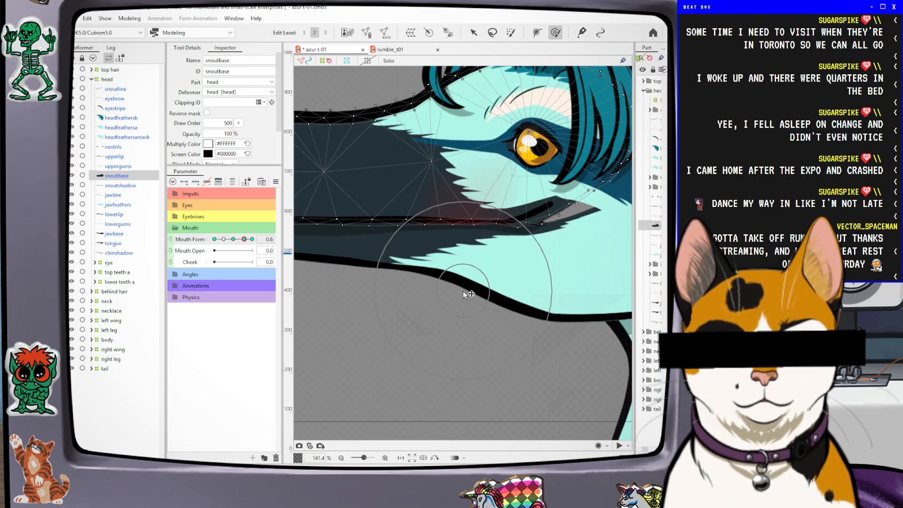
scroll(465, 295, down, 2)
scroll(394, 302, up, 1)
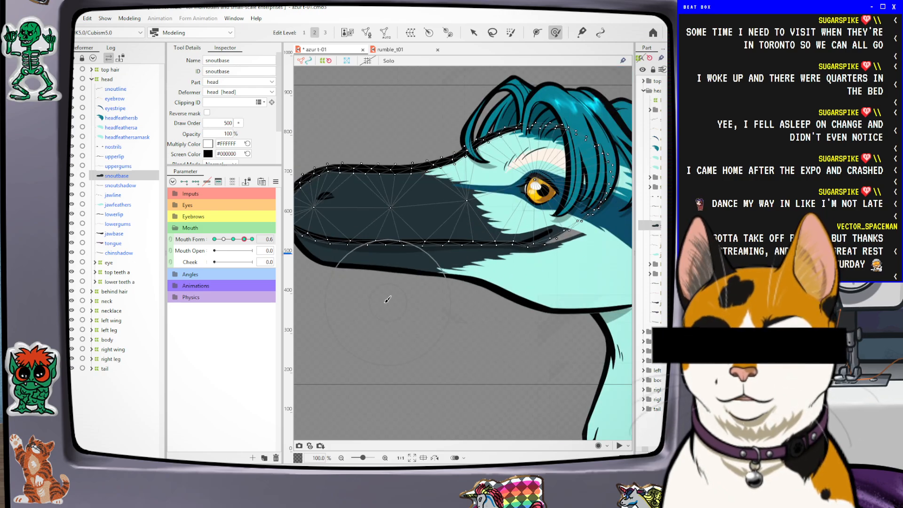
Brush snoutbase's rear lower edge to follow the lip below the pink gums and behind the mouth corner at Mouth Form -1.0
click(217, 240)
scroll(450, 249, up, 1)
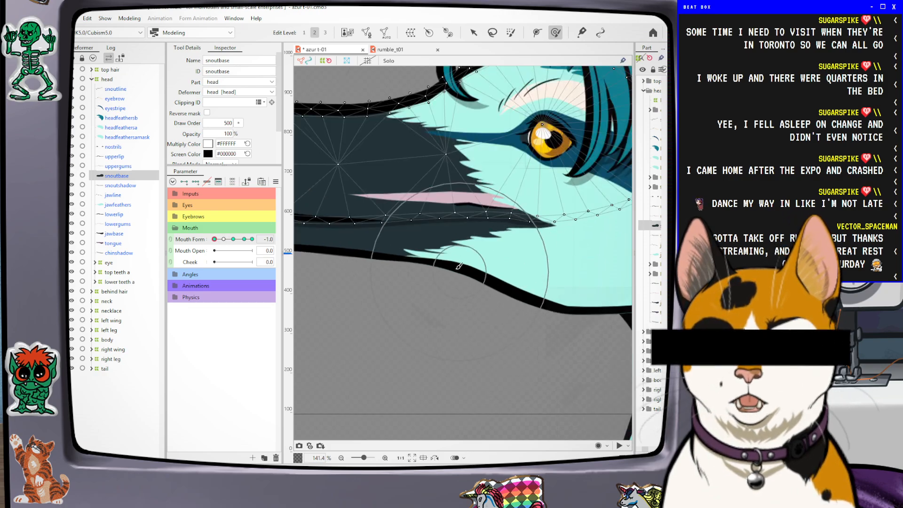
drag(447, 251, 446, 256)
mouse_move(390, 251)
mouse_down()
mouse_move(389, 259)
mouse_move(431, 258)
mouse_up()
mouse_move(503, 243)
mouse_down()
mouse_move(503, 253)
mouse_move(527, 262)
mouse_move(464, 264)
mouse_up()
drag(568, 270, 566, 263)
mouse_move(542, 273)
mouse_down()
mouse_move(574, 267)
mouse_move(535, 268)
mouse_move(582, 267)
mouse_move(554, 269)
mouse_move(525, 252)
mouse_move(483, 273)
mouse_up()
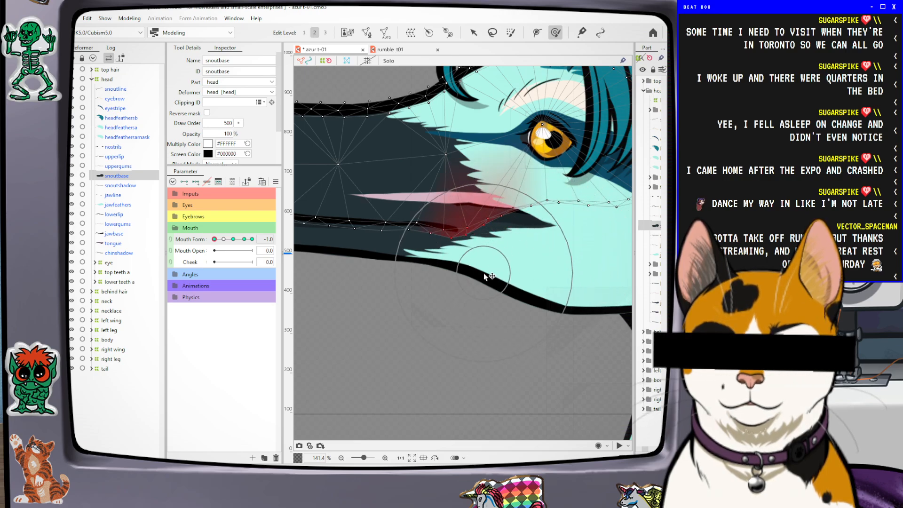
drag(533, 257, 546, 285)
mouse_move(400, 304)
mouse_down()
mouse_move(406, 318)
mouse_move(403, 307)
mouse_move(381, 305)
mouse_up()
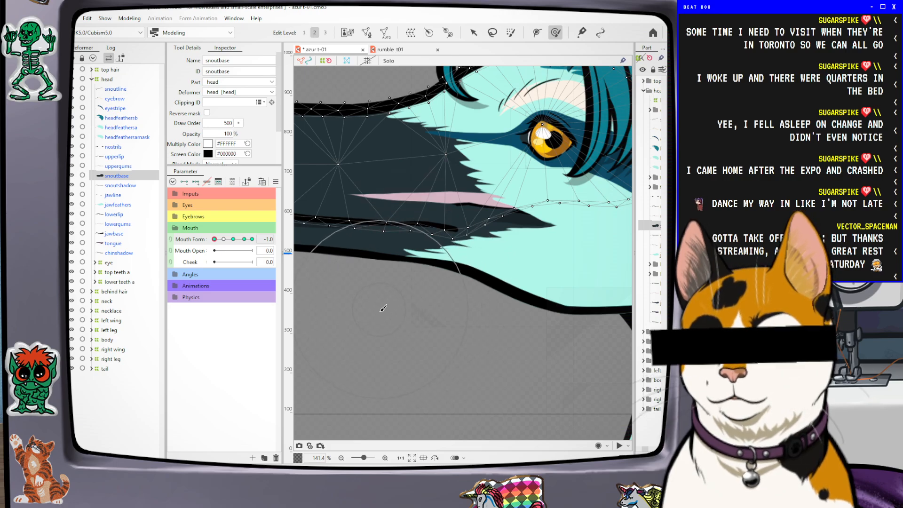
Brush snoutbase's front and middle lower edge along the upper lip line at Mouth Form -1.0
scroll(479, 340, down, 1)
scroll(426, 323, down, 2)
scroll(420, 321, up, 1)
scroll(485, 331, down, 1)
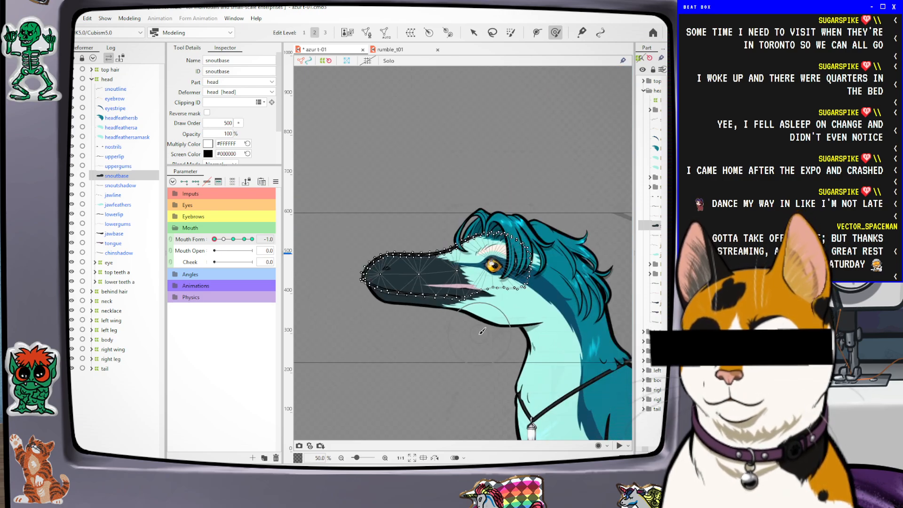
scroll(370, 323, up, 1)
scroll(361, 332, up, 2)
scroll(364, 333, down, 1)
scroll(364, 332, up, 1)
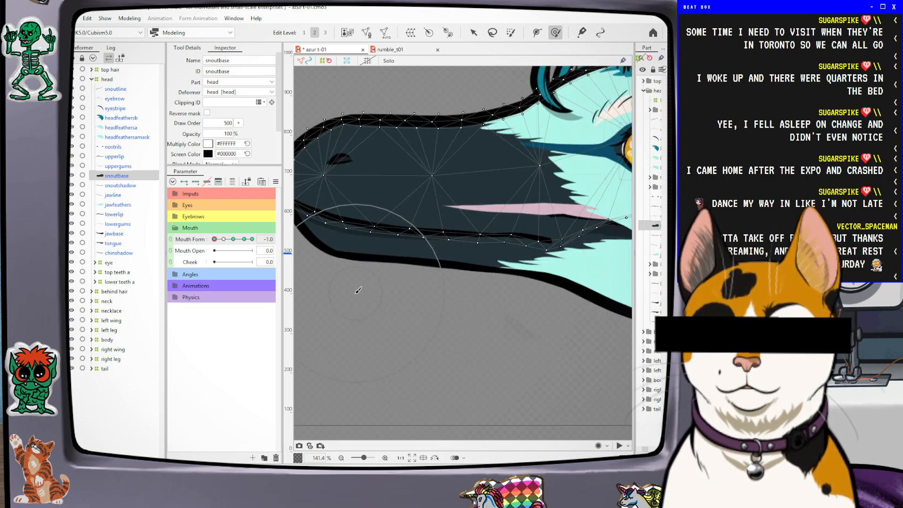
scroll(359, 291, up, 1)
drag(354, 269, 347, 297)
scroll(376, 296, down, 1)
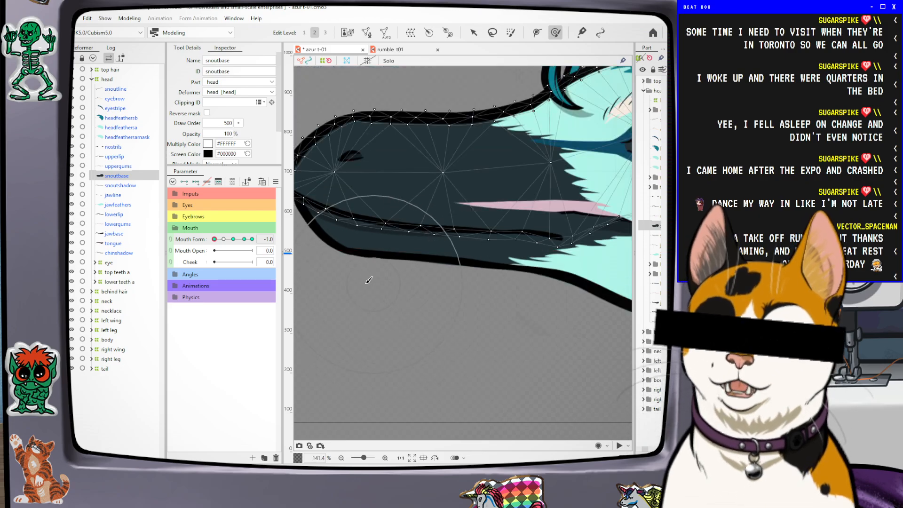
scroll(361, 272, up, 1)
mouse_move(486, 307)
mouse_down()
mouse_move(496, 299)
mouse_move(558, 315)
mouse_up()
mouse_move(337, 299)
mouse_down()
mouse_move(346, 289)
mouse_move(488, 286)
mouse_up()
scroll(353, 281, down, 3)
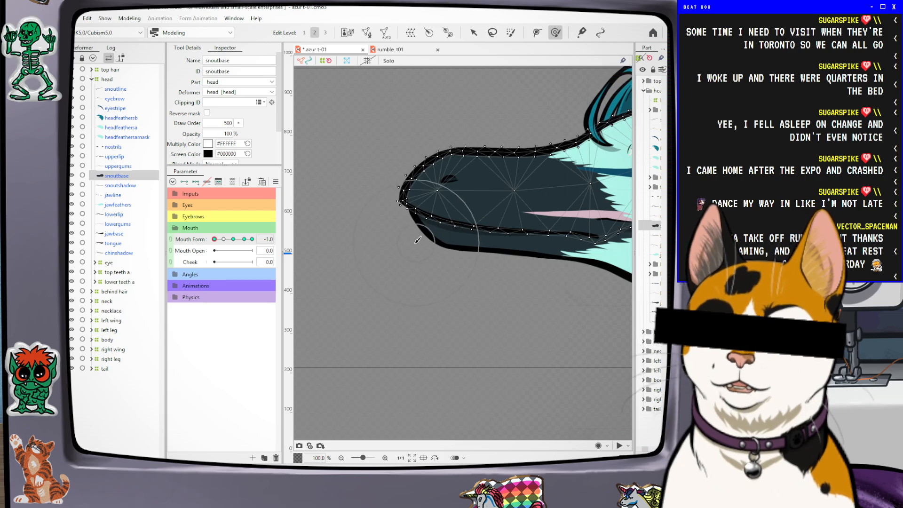
Nudge snoutbase's lower edge at the snout tip, undo the excess strokes and rebrush it lightly
scroll(418, 241, up, 1)
scroll(394, 257, up, 1)
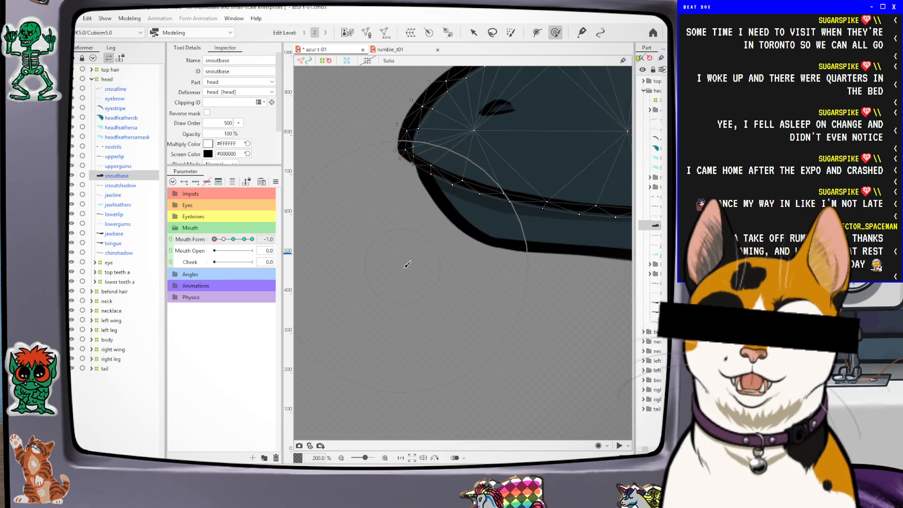
mouse_move(418, 275)
mouse_down()
mouse_move(421, 238)
mouse_move(415, 291)
mouse_up()
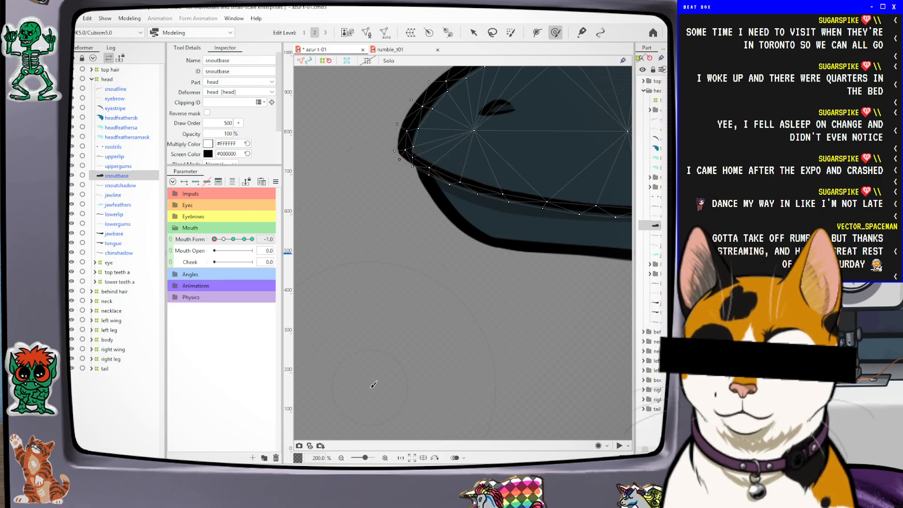
key(ctrl+z)
key(ctrl+z)
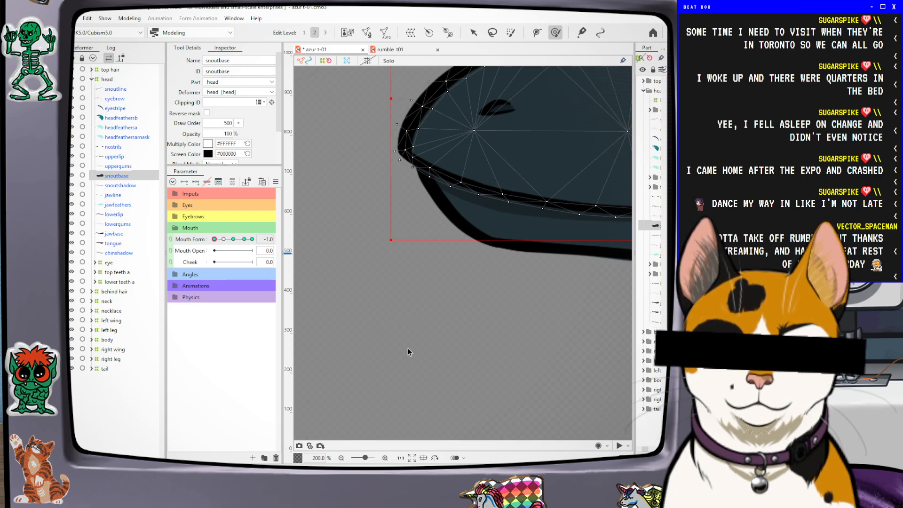
drag(384, 272, 363, 265)
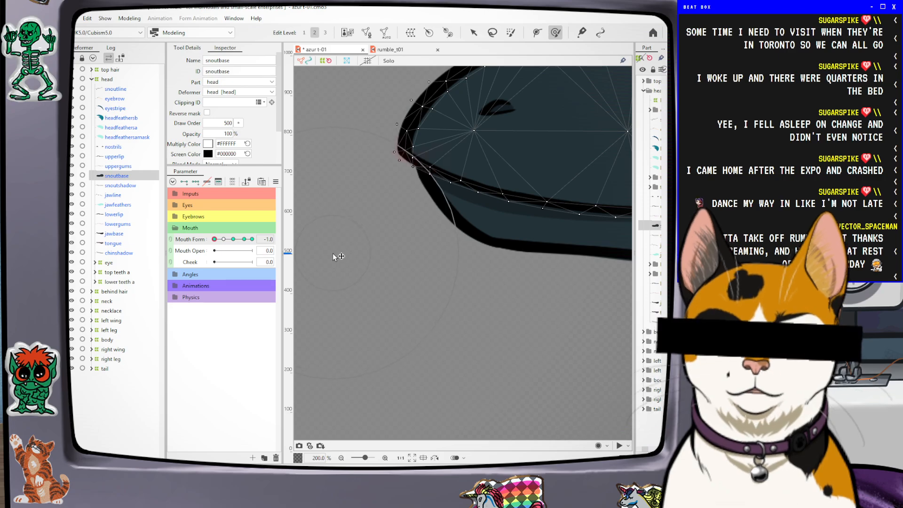
Examine the fit of snoutbase's lower edge at Mouth Form -1.0, both close up and across the whole head
scroll(444, 316, down, 3)
scroll(498, 355, up, 5)
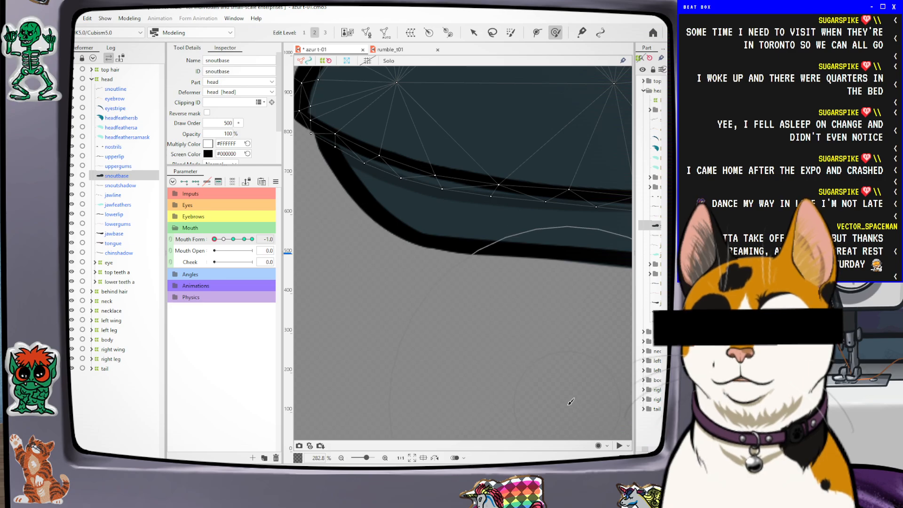
scroll(504, 366, down, 5)
scroll(506, 366, down, 3)
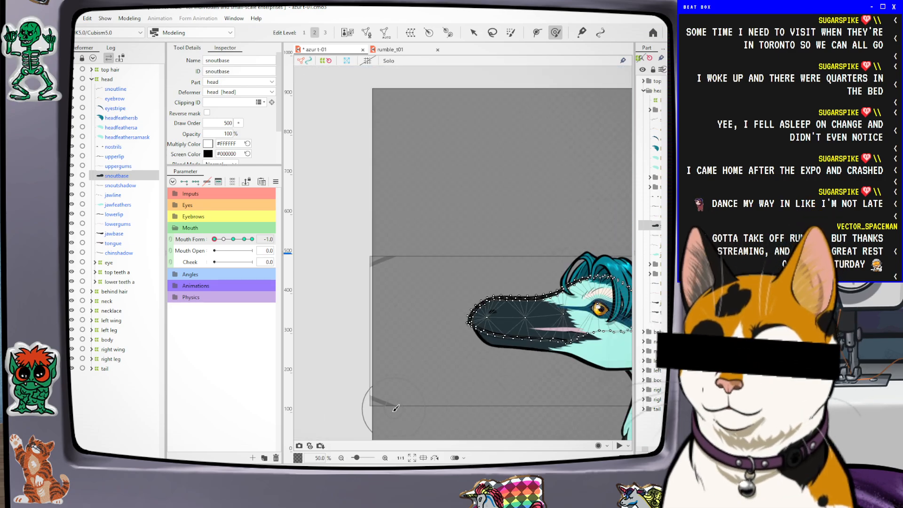
drag(525, 401, 420, 373)
scroll(417, 388, down, 2)
scroll(418, 395, up, 3)
scroll(420, 396, down, 1)
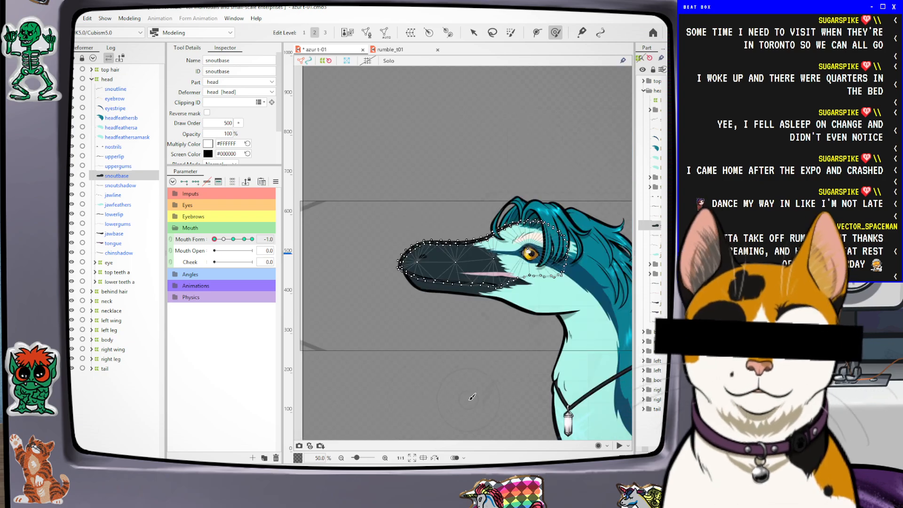
scroll(469, 400, up, 1)
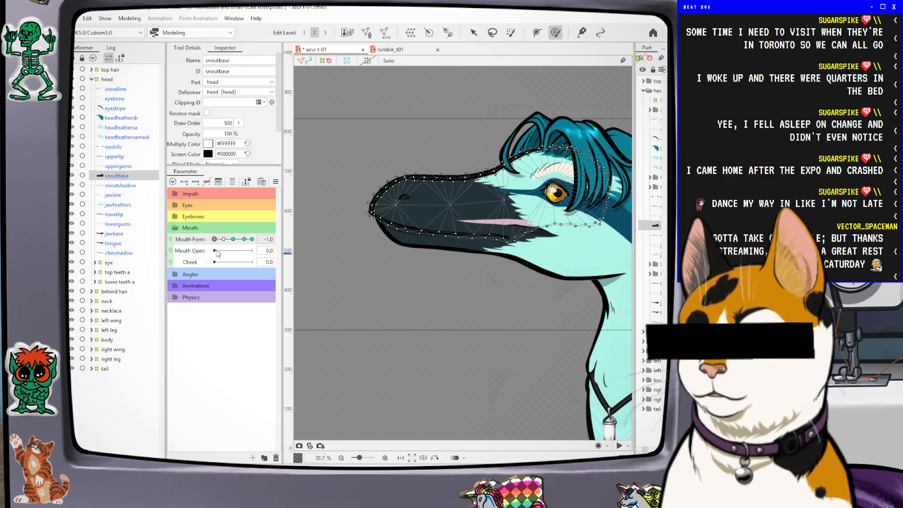
Return Mouth Form to 0.0, remove snoutbase's Mouth Form keys, and check chinshadow, tongue, jawbase and lowergums for leftover keys
click(233, 239)
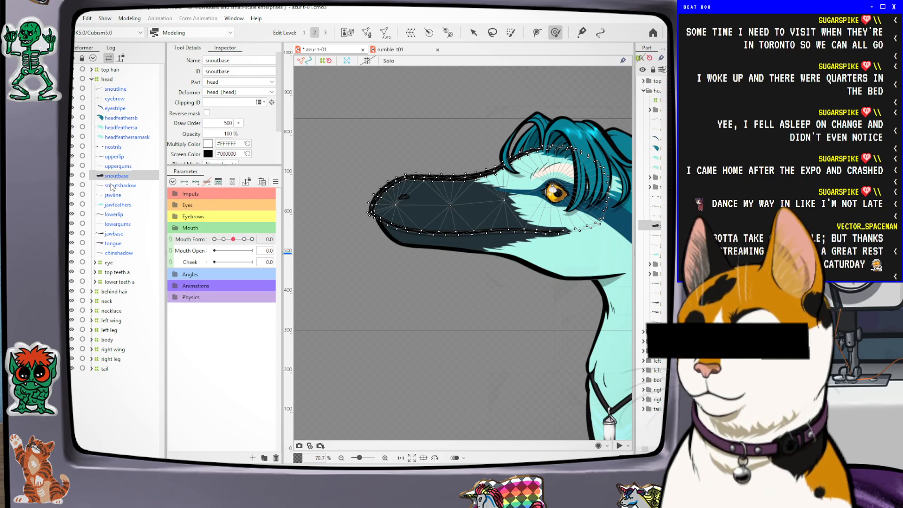
click(121, 254)
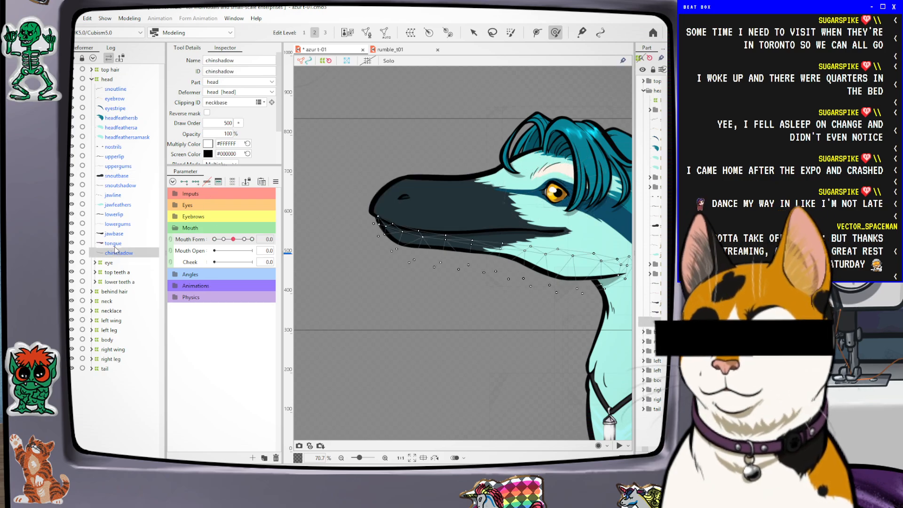
click(117, 241)
click(118, 234)
click(113, 243)
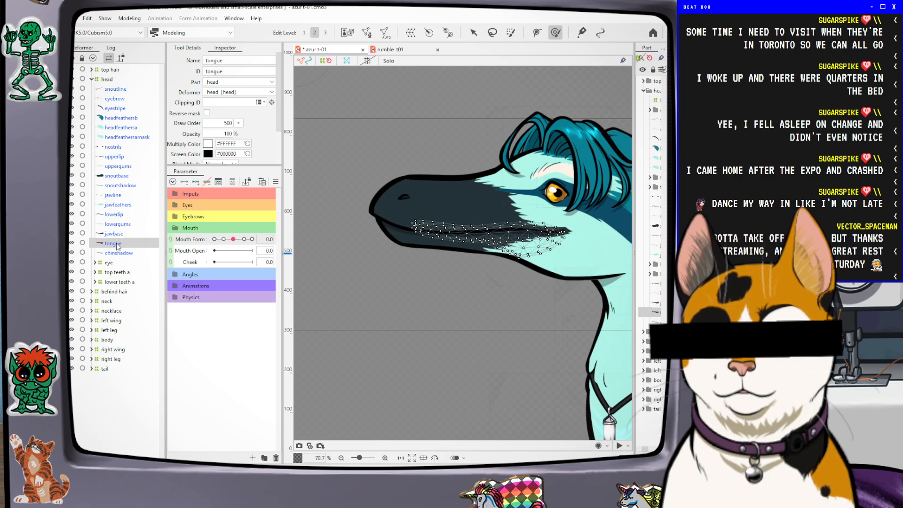
click(115, 233)
click(116, 224)
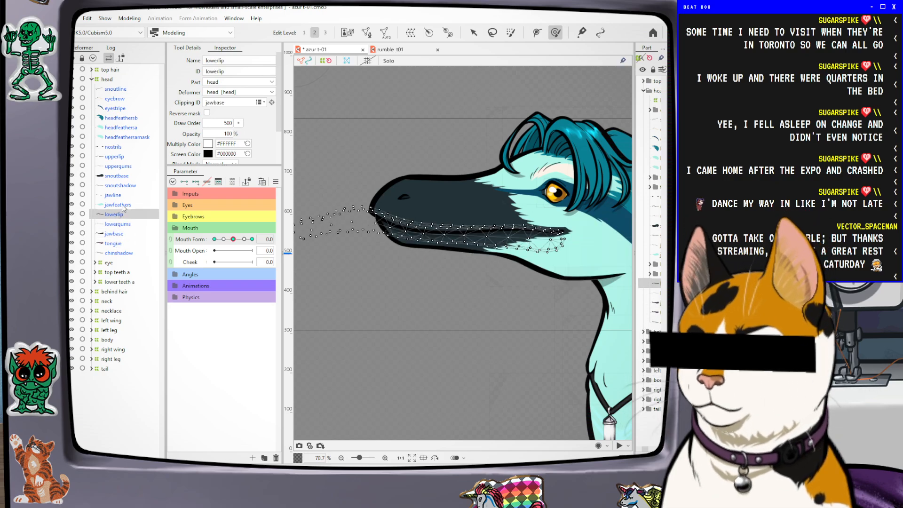
Check the jawfeathers, jawline, snoutshadow, snoutbase and uppergums meshes for Mouth Form keys, and delete the keys from upperlip
click(121, 205)
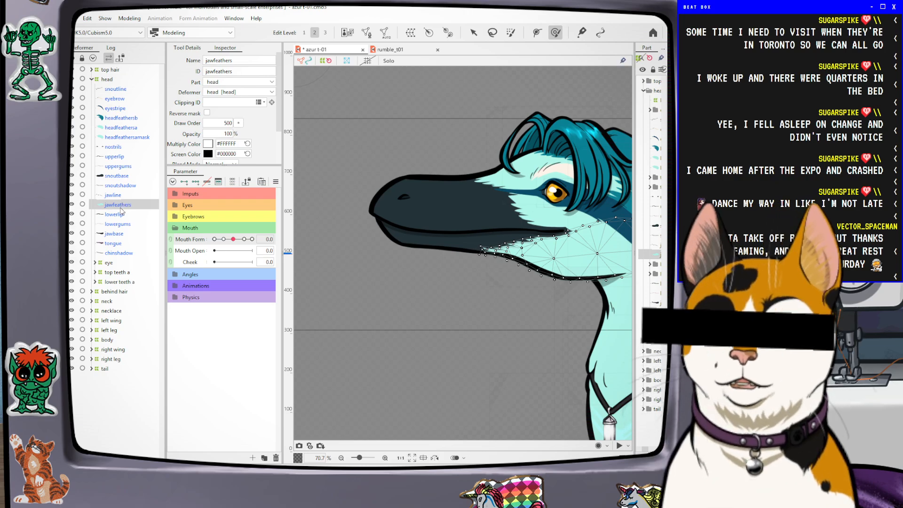
click(118, 197)
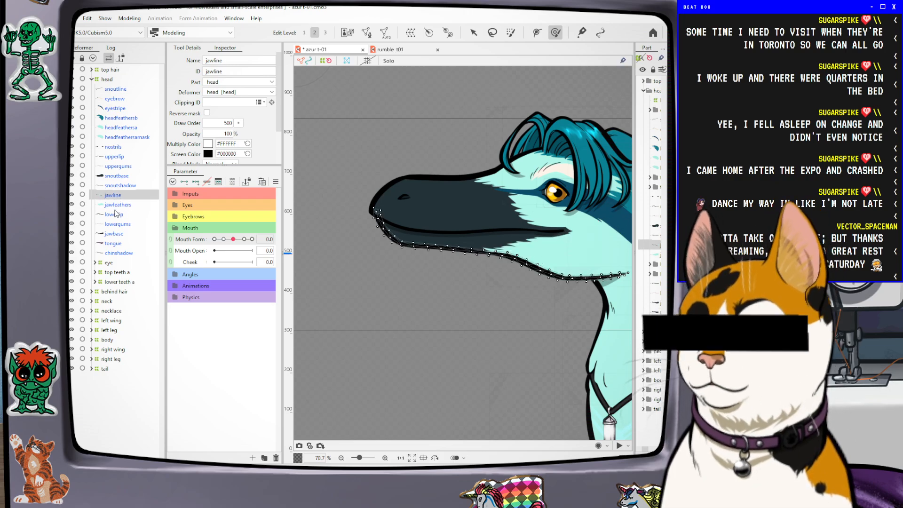
click(117, 207)
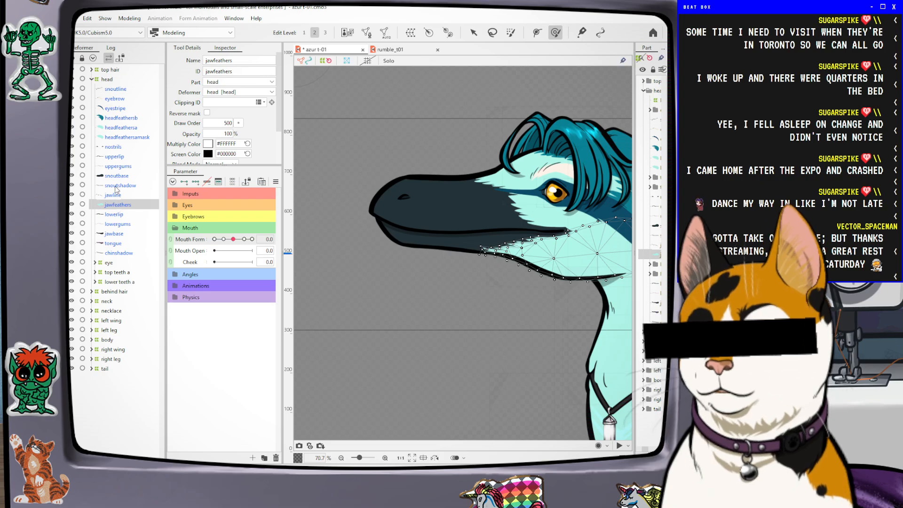
click(116, 187)
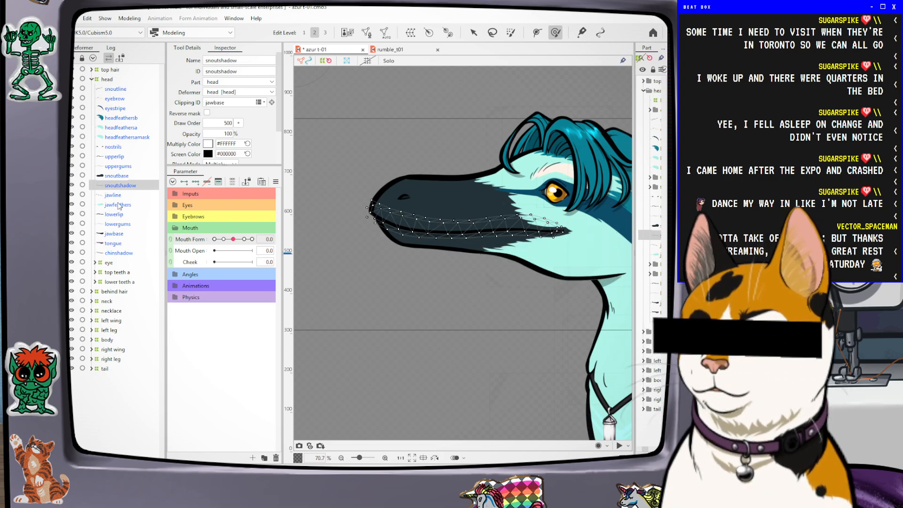
click(108, 174)
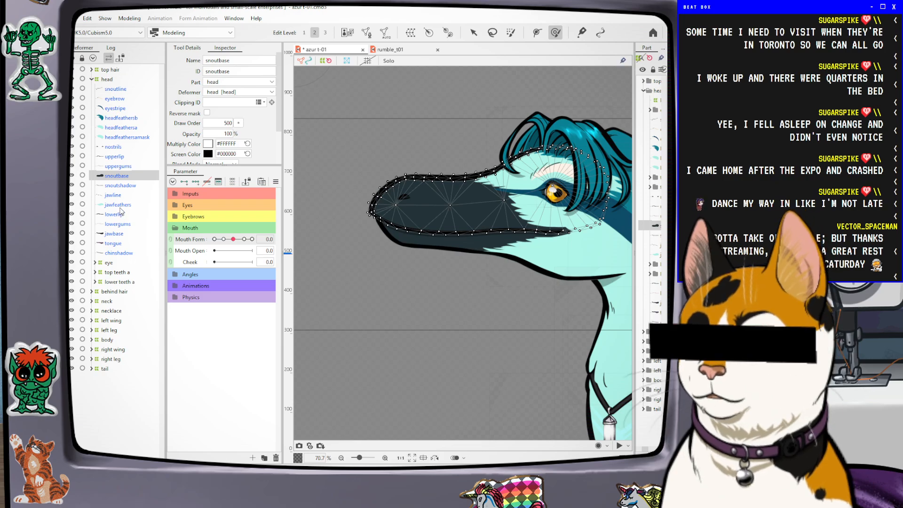
click(118, 165)
click(118, 157)
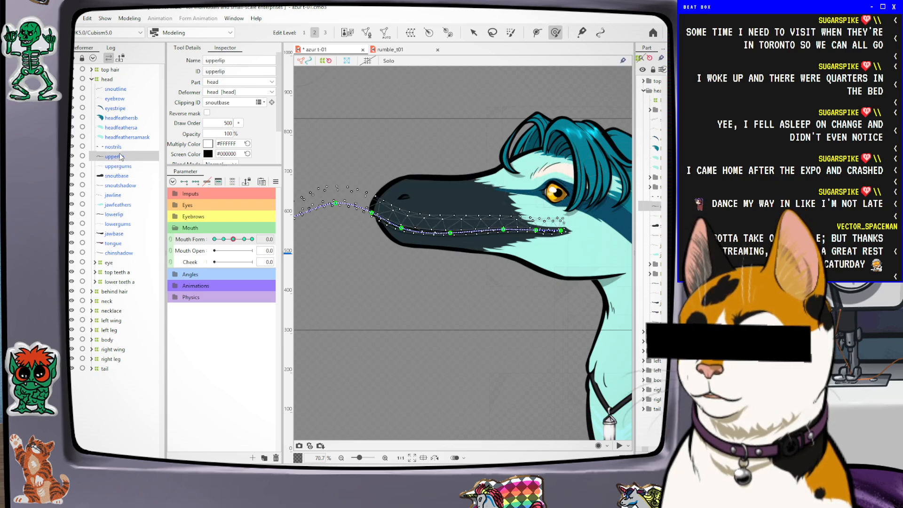
click(206, 183)
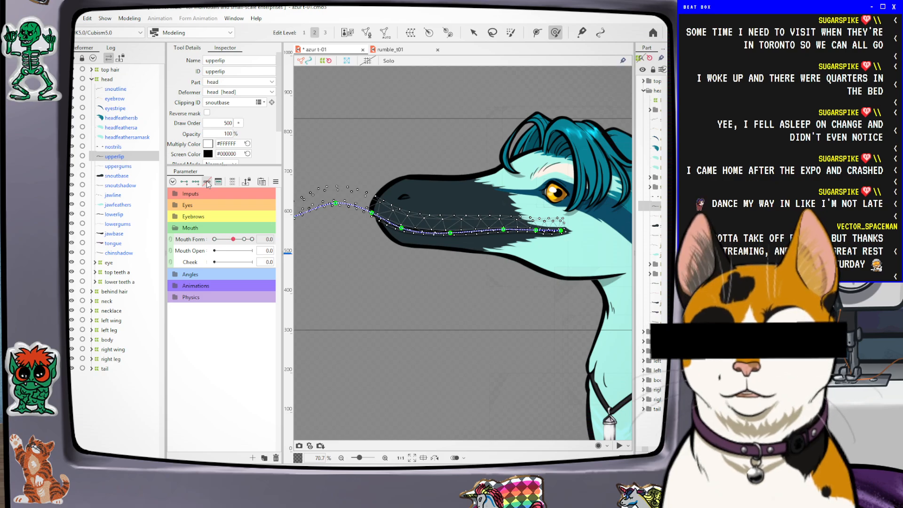
Clear the leftover Mouth Form keys on the headfeathersa meshes, and check headfeathersb, eyestripe and snoutline for more
click(118, 137)
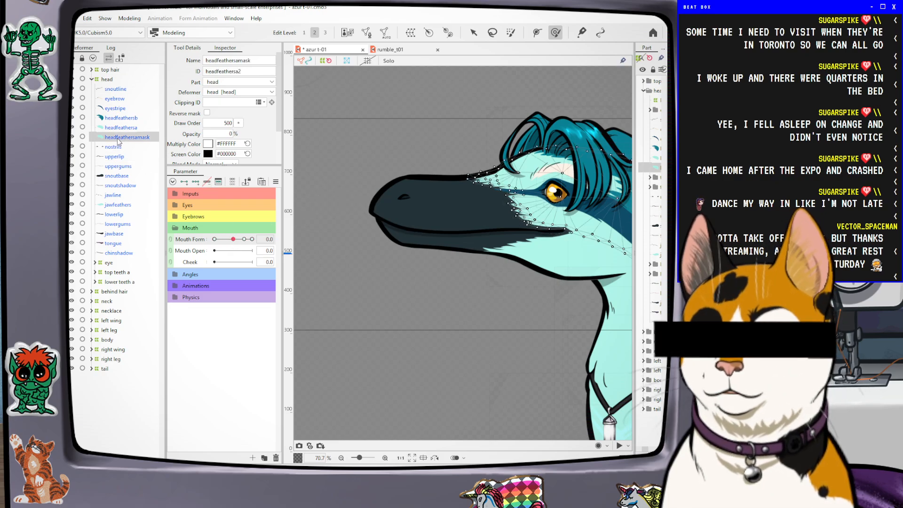
click(132, 129)
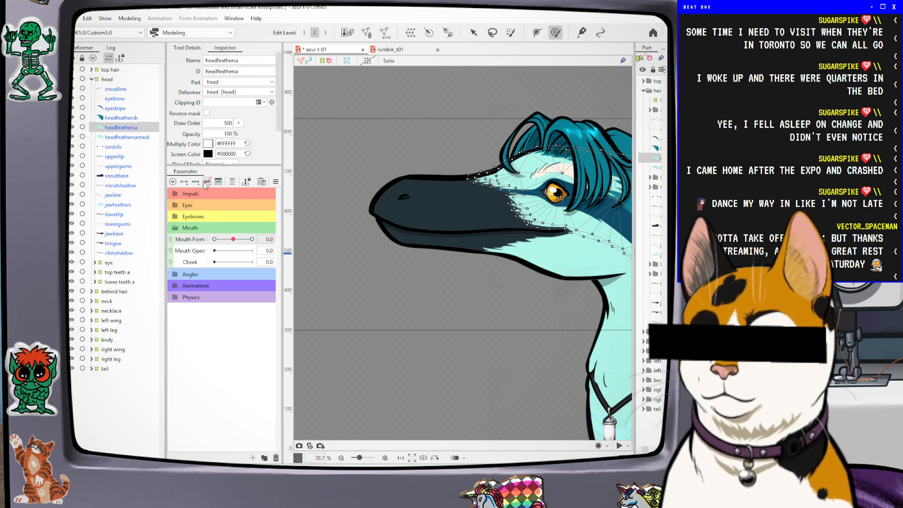
click(118, 119)
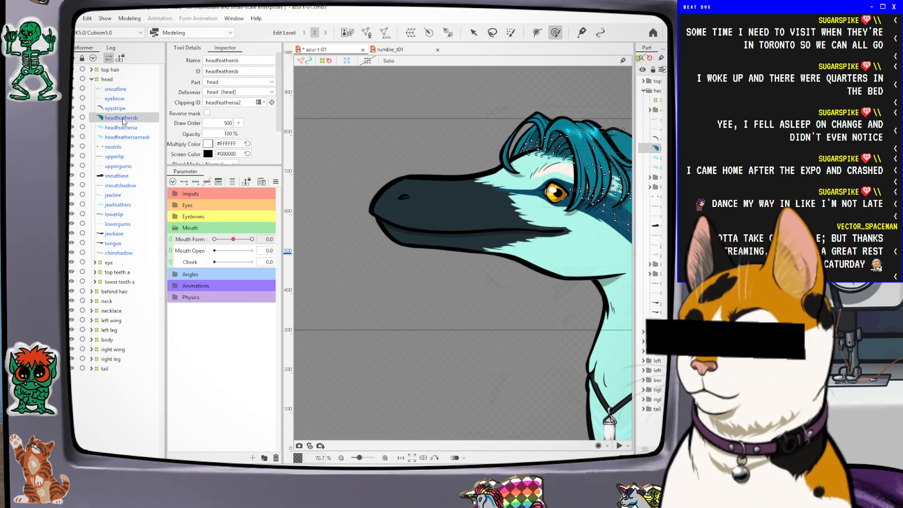
click(120, 107)
click(117, 89)
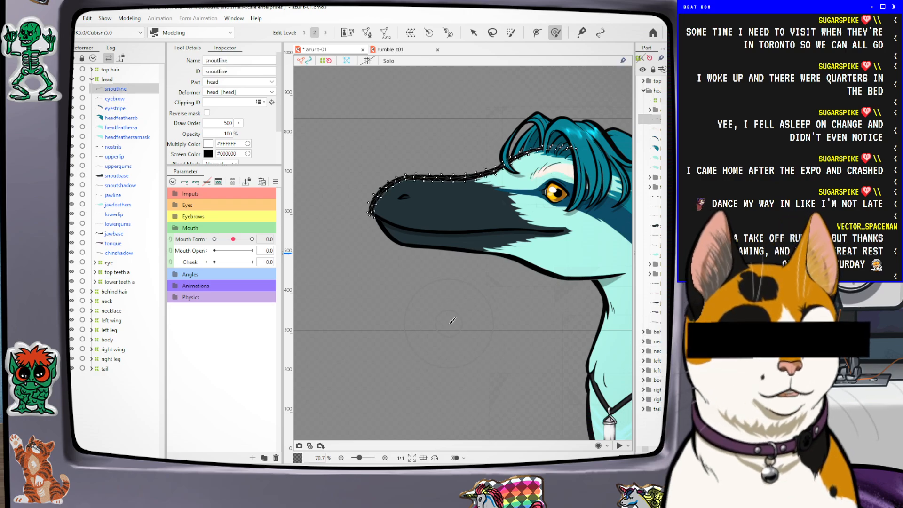
Check the eyebrow, eyestripe, headfeathersb, headfeathersa, headfeathersamask and nostrils meshes for leftover Mouth Form keys
scroll(440, 322, down, 1)
scroll(501, 255, up, 3)
scroll(476, 273, down, 2)
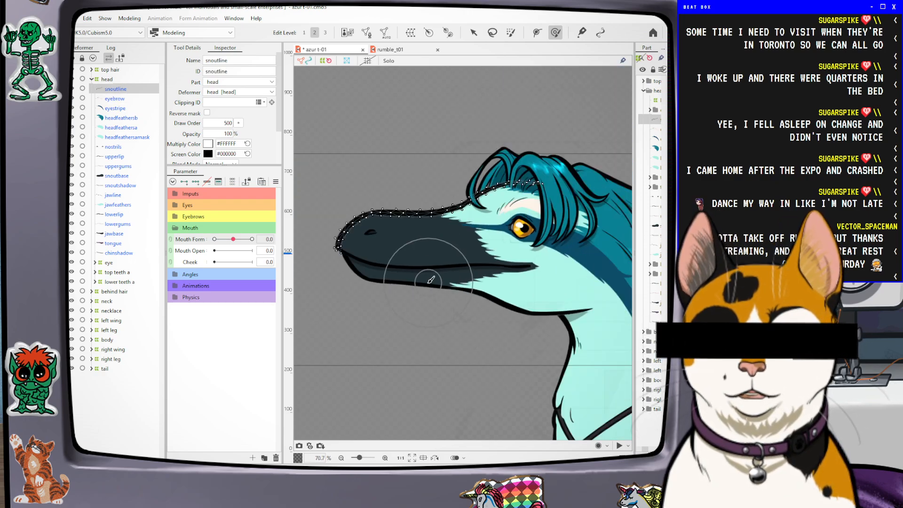
click(113, 99)
click(115, 110)
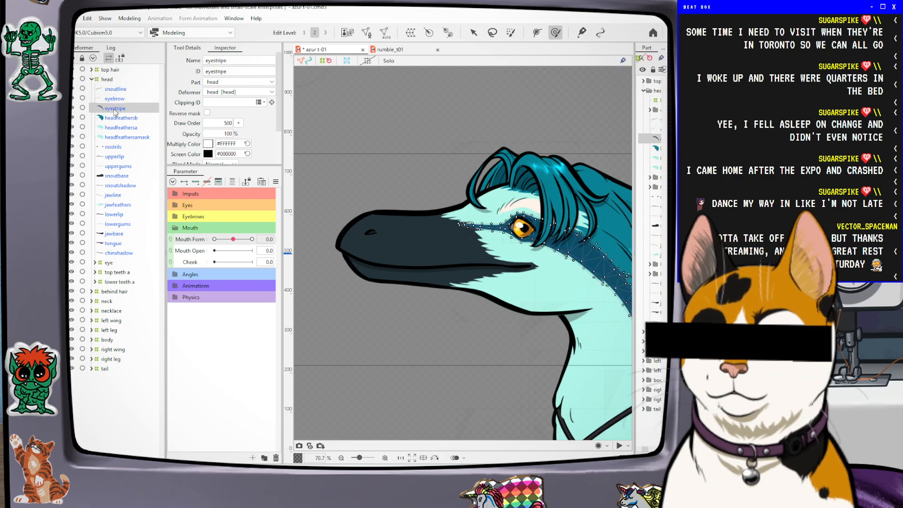
click(118, 119)
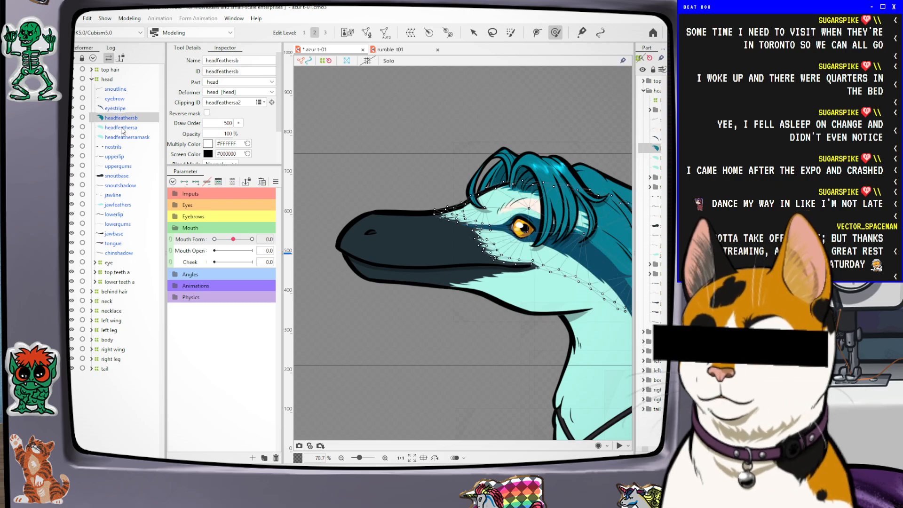
click(122, 129)
click(125, 138)
click(112, 148)
click(118, 137)
click(117, 131)
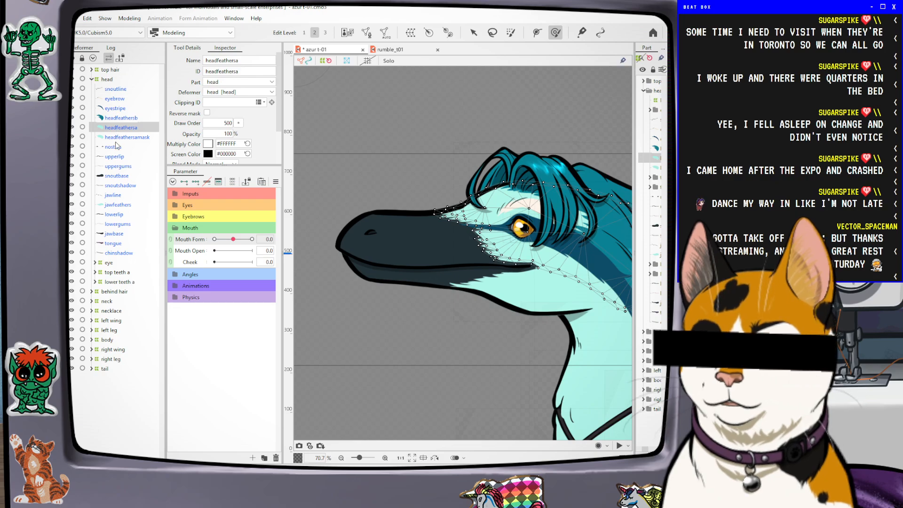
click(117, 137)
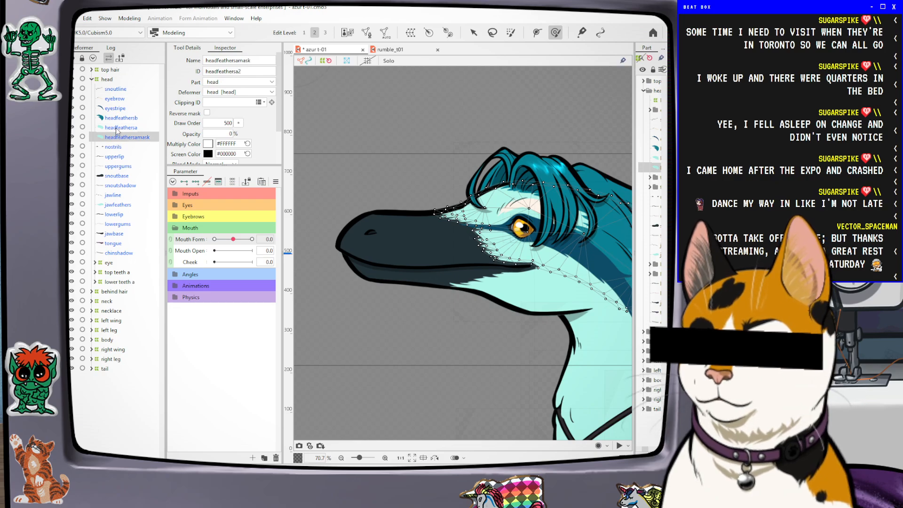
Inspect the upperlip and snoutbase meshes along the mouth line at Mouth Form 0.0, both close up and from farther out
click(114, 158)
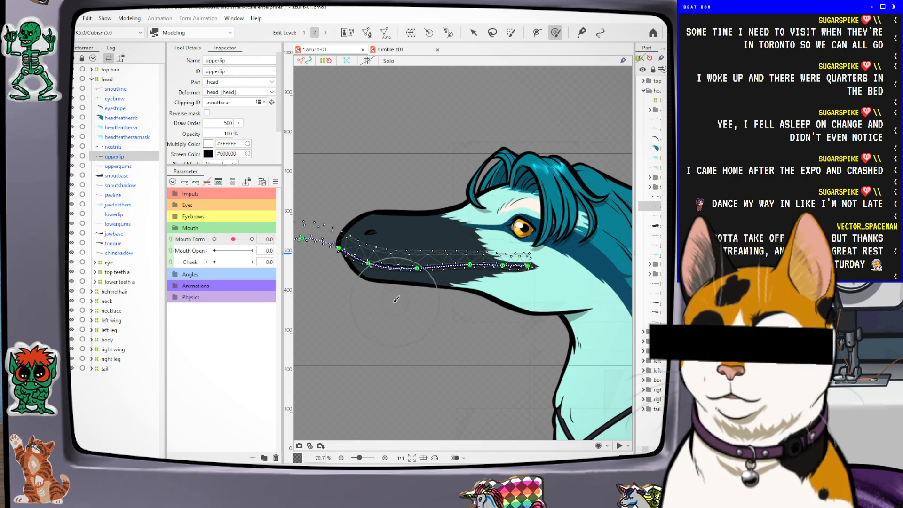
scroll(398, 299, up, 2)
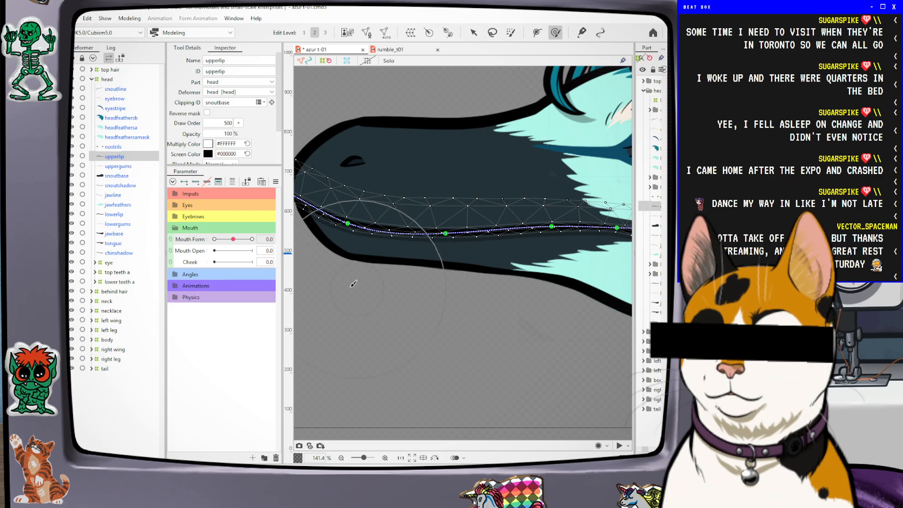
scroll(308, 275, down, 1)
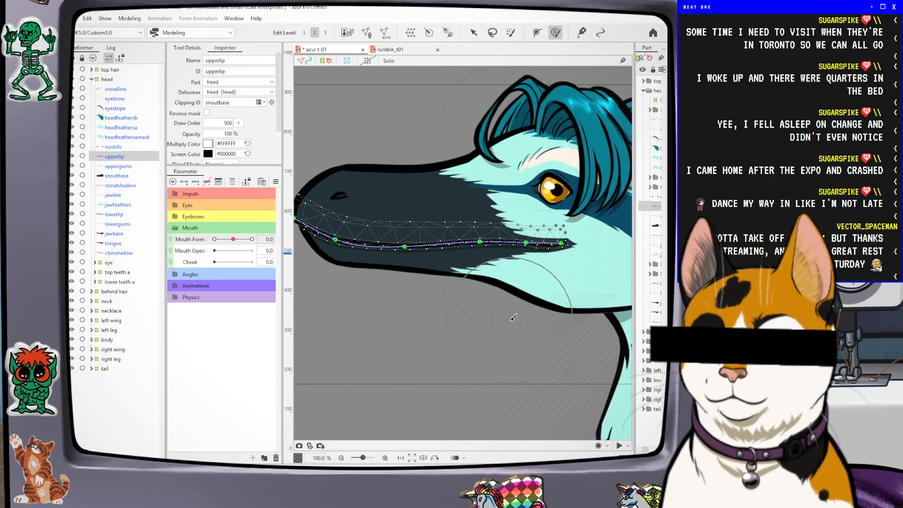
scroll(515, 317, down, 1)
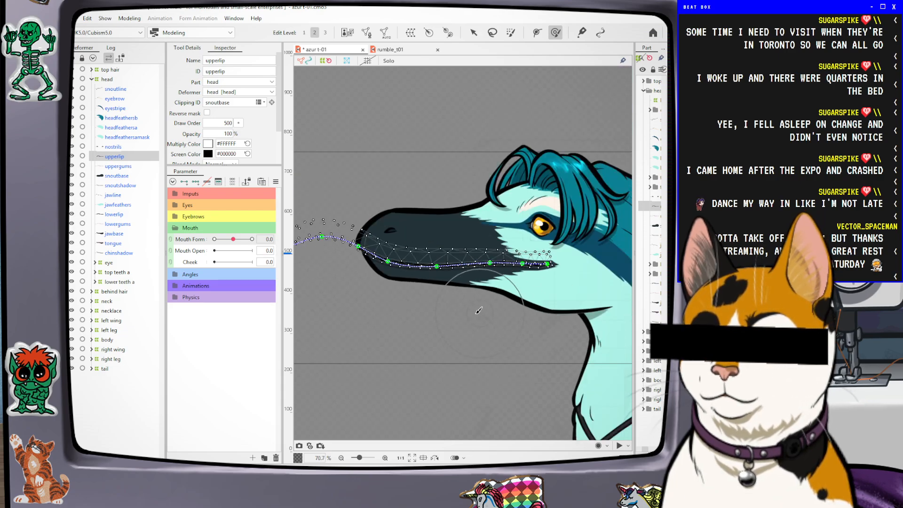
scroll(430, 317, up, 1)
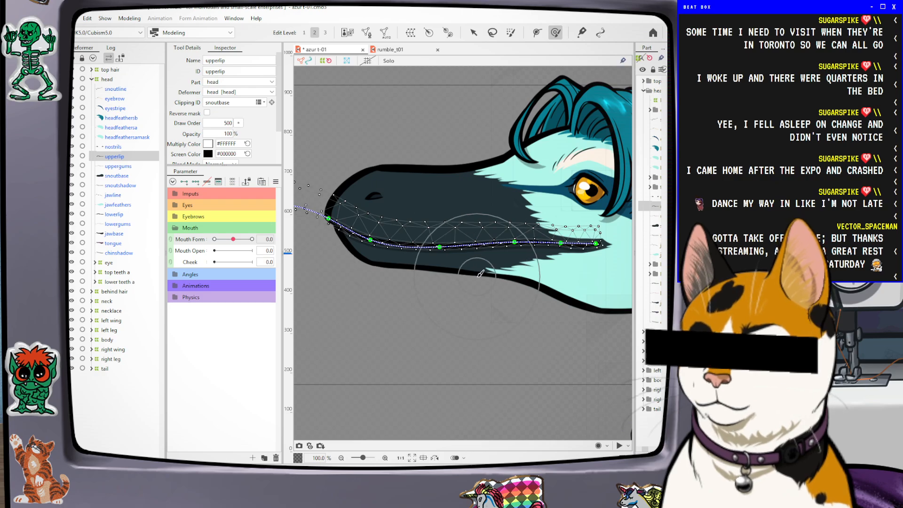
scroll(477, 278, up, 1)
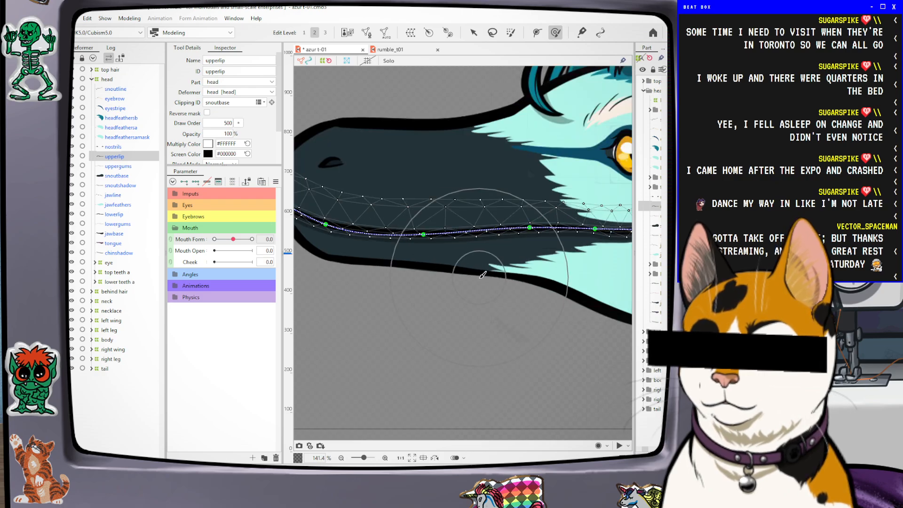
click(116, 176)
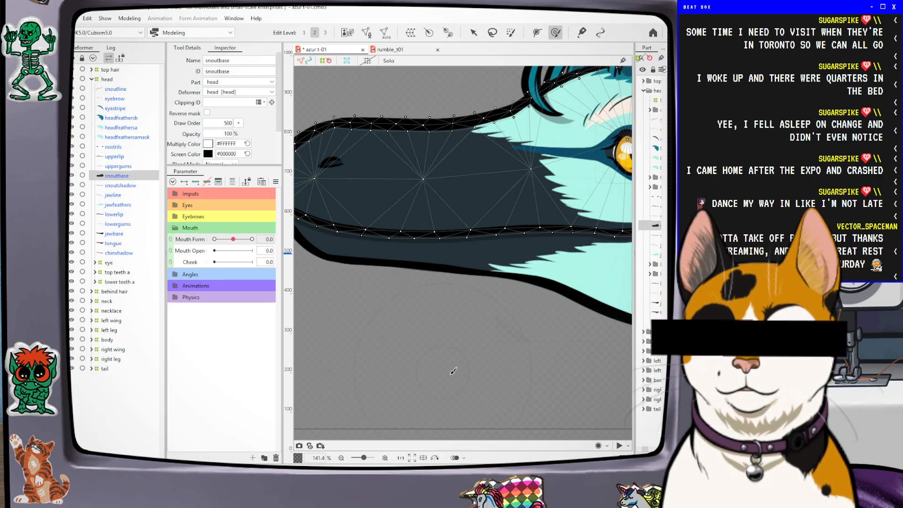
scroll(479, 337, down, 1)
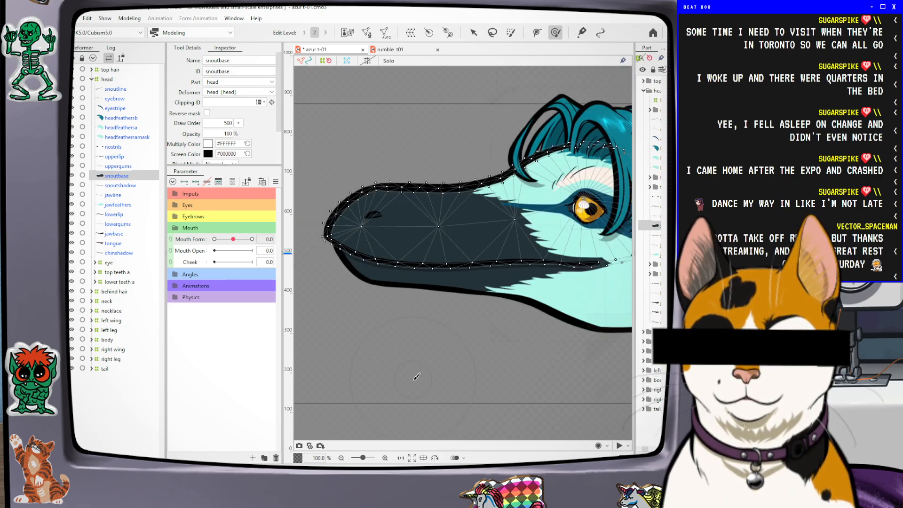
Go through the head meshes from snoutbase up to the top of the head part again, checking each for Mouth Form keys
key(Up)
key(Down)
key(Up)
key(Up)
key(Up)
key(Up)
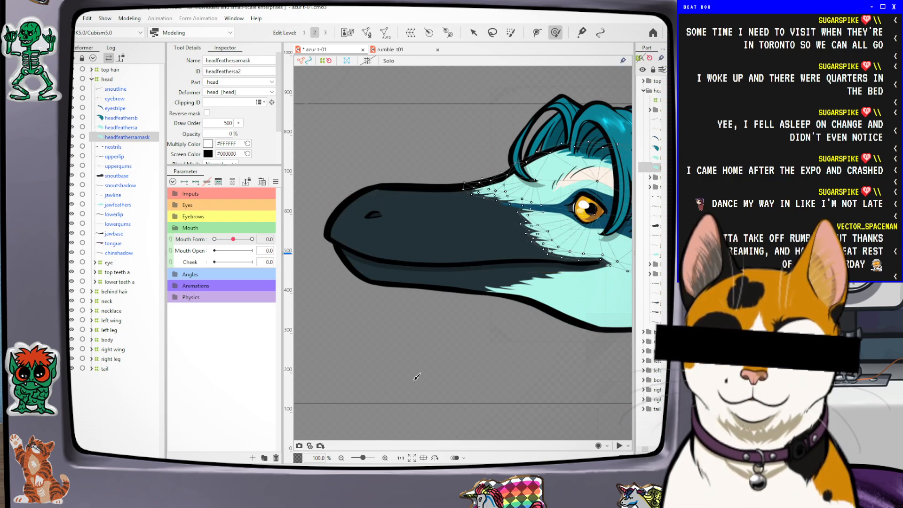
key(Up)
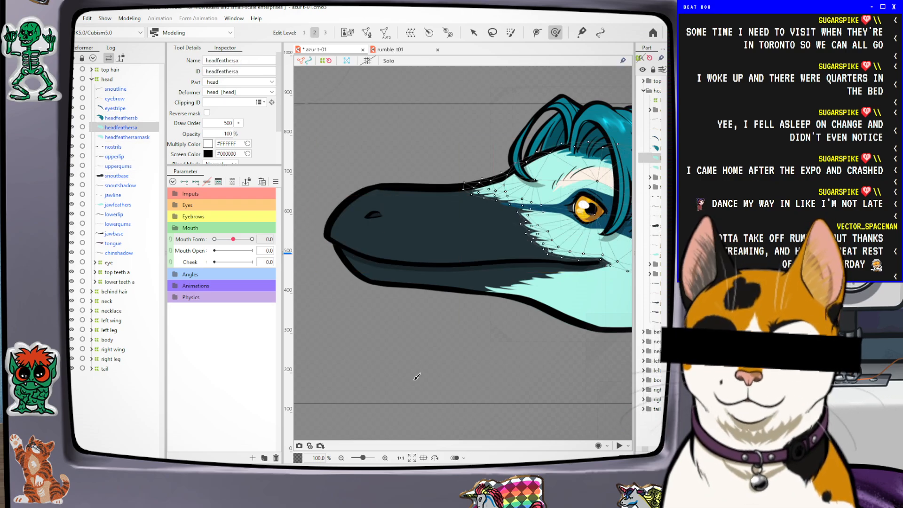
key(Down)
key(Down)
key(Up)
key(Up)
key(Up)
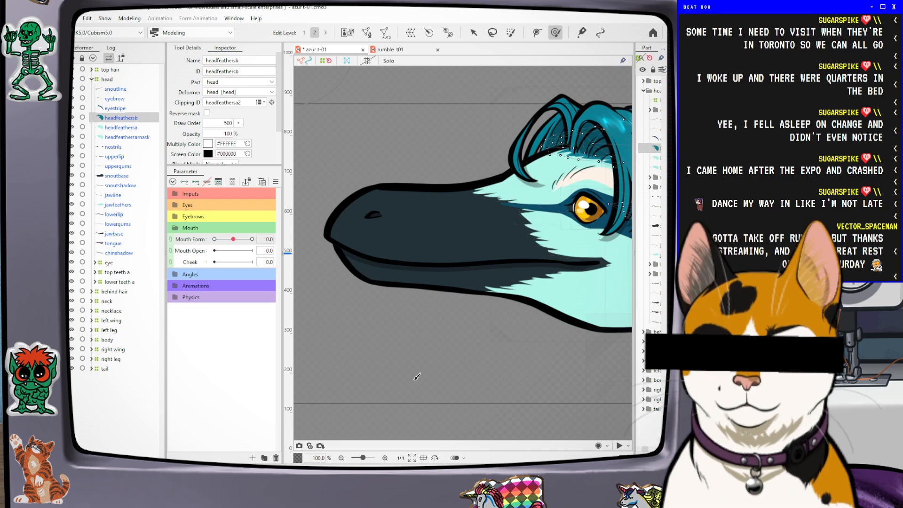
key(Up)
key(Up)
key(Up)
key(Up)
key(Down)
key(Down)
key(Down)
key(Down)
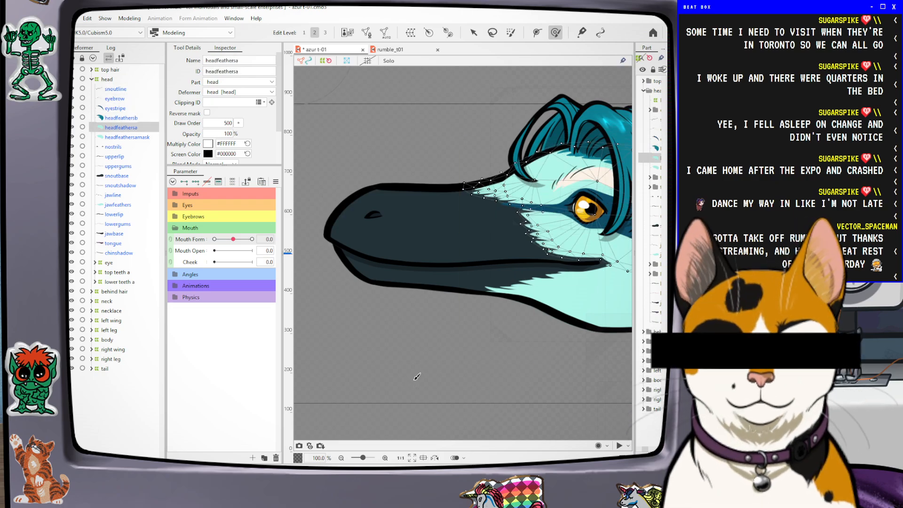
Return to snoutbase and undo the removal of its Mouth Form keys, going back to its shape edits at Mouth Form -1.0
key(Down)
key(Down)
key(Down)
key(Down)
key(Down)
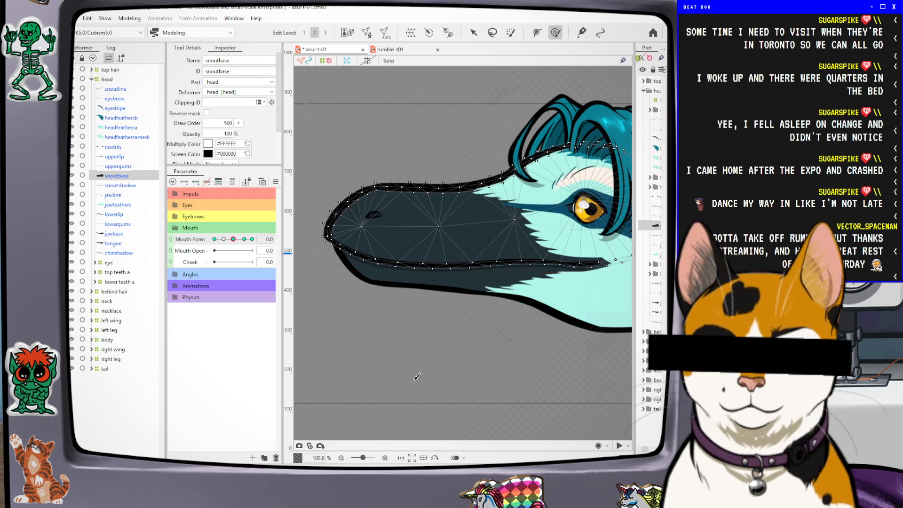
key(ctrl+z)
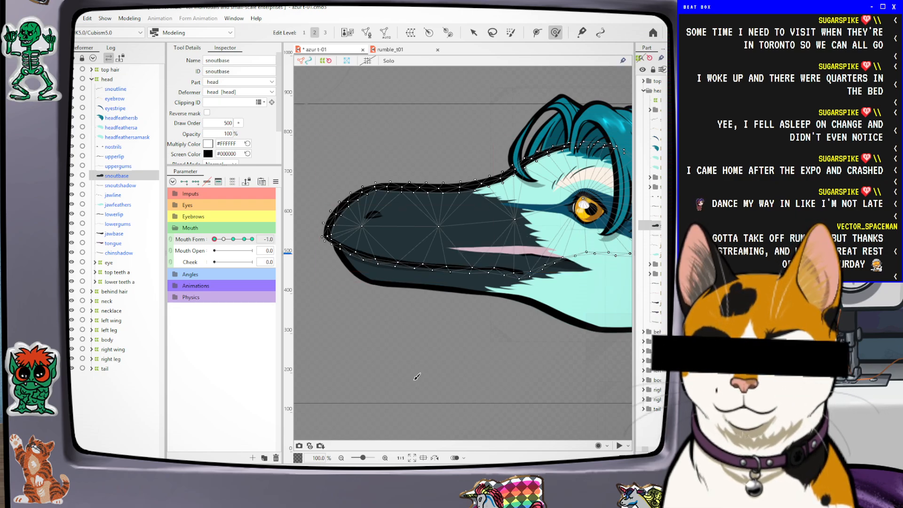
key(ctrl+z)
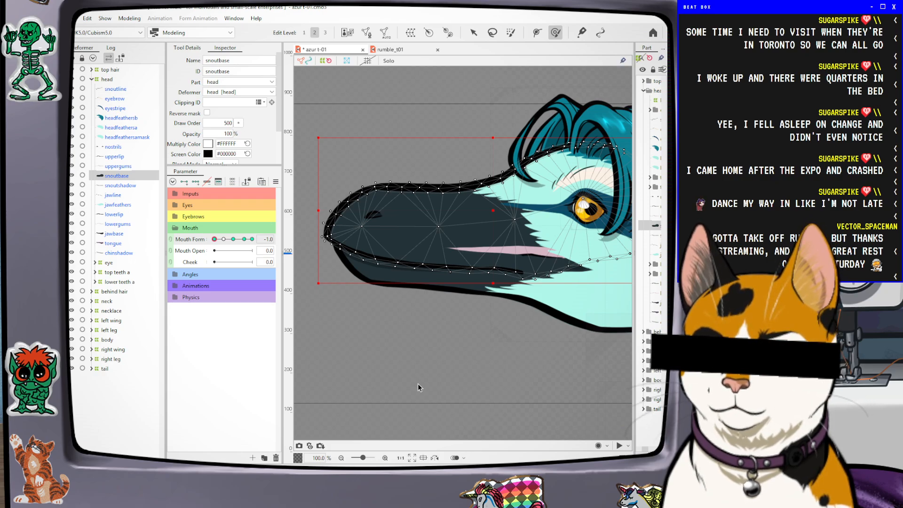
Refine the front of snoutbase's lower edge near the snout tip with the deform brush at Mouth Form -1.0
scroll(417, 384, up, 5)
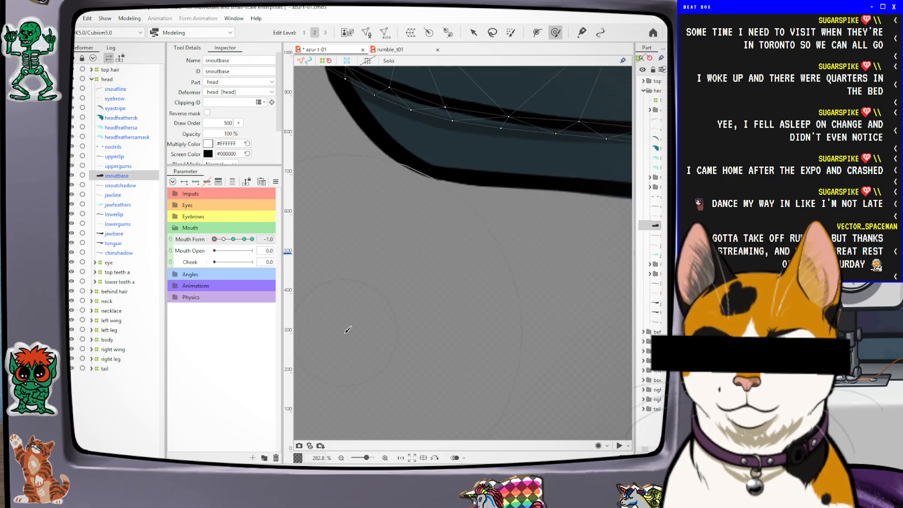
drag(393, 278, 406, 227)
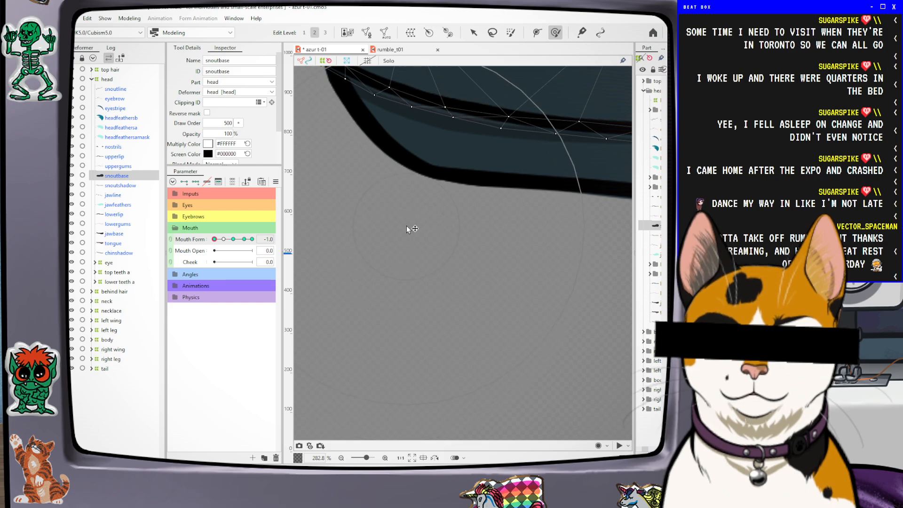
scroll(429, 270, down, 2)
scroll(426, 264, up, 1)
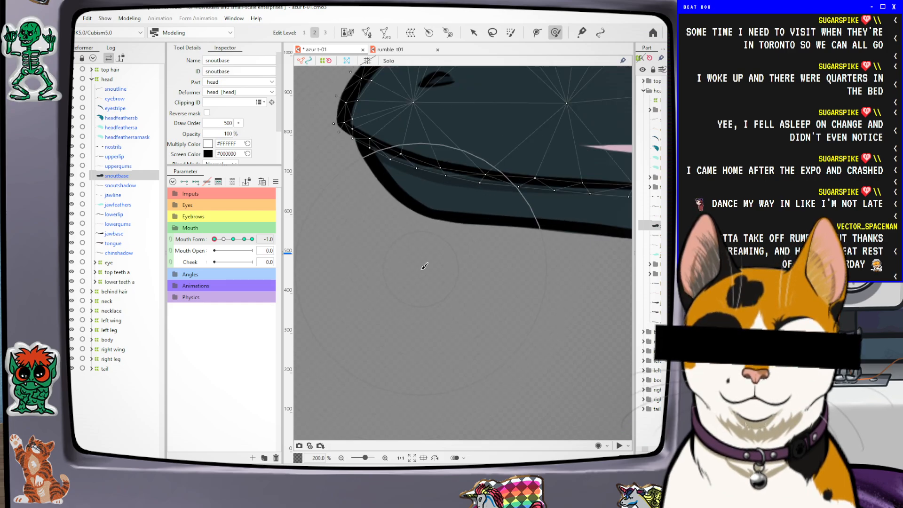
scroll(448, 198, down, 2)
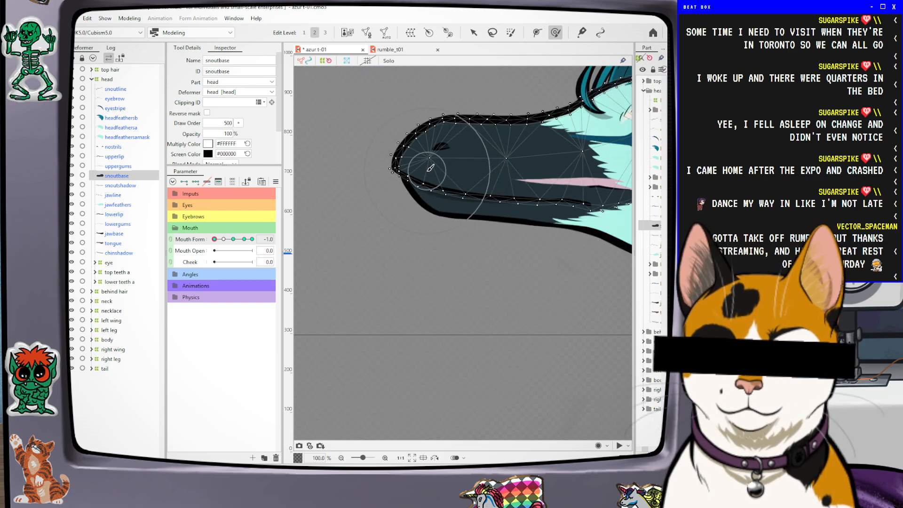
drag(419, 178, 423, 251)
scroll(449, 261, up, 3)
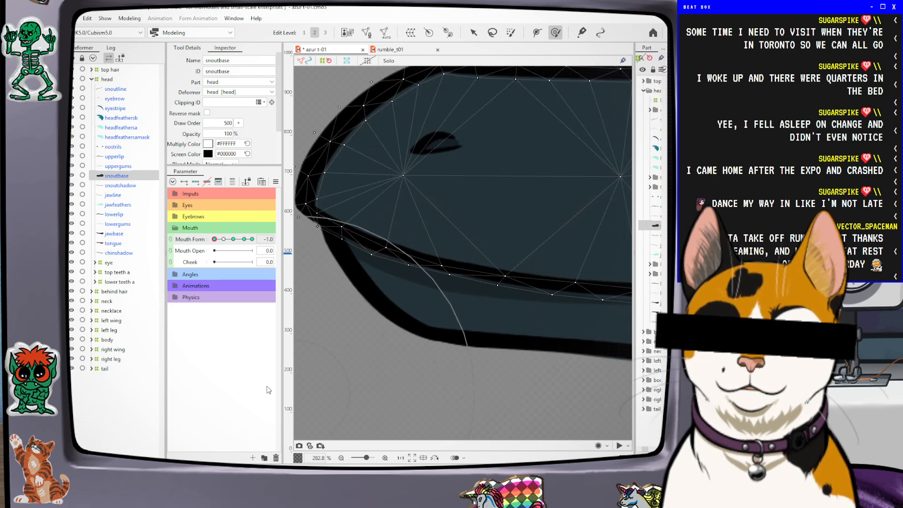
scroll(334, 372, down, 1)
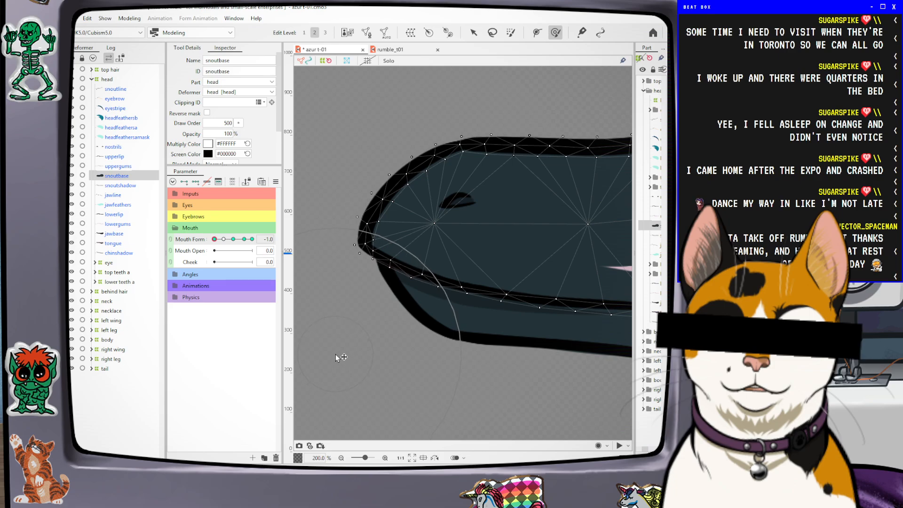
scroll(336, 360, up, 1)
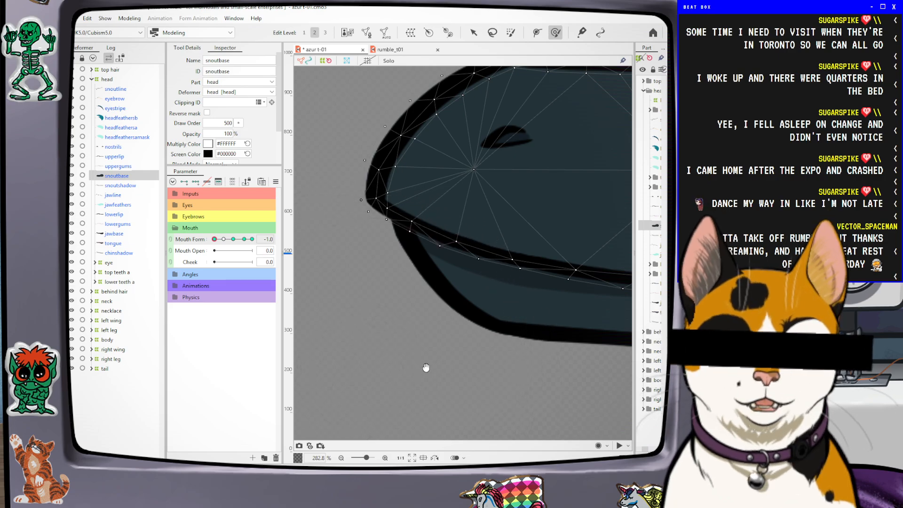
Smooth the middle of snoutbase's lower edge toward the mouth corner with the deform brush at Mouth Form -1.0
drag(426, 366, 361, 352)
scroll(501, 395, down, 3)
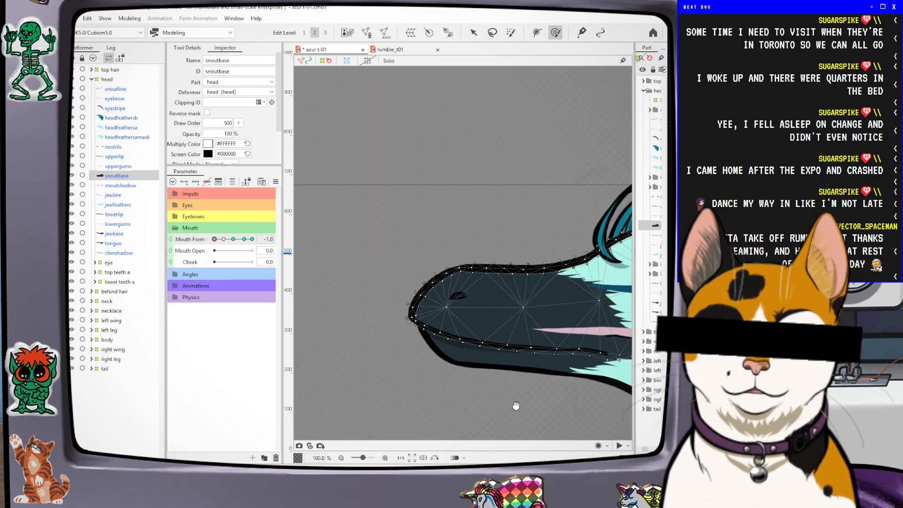
drag(516, 405, 438, 376)
scroll(437, 377, up, 3)
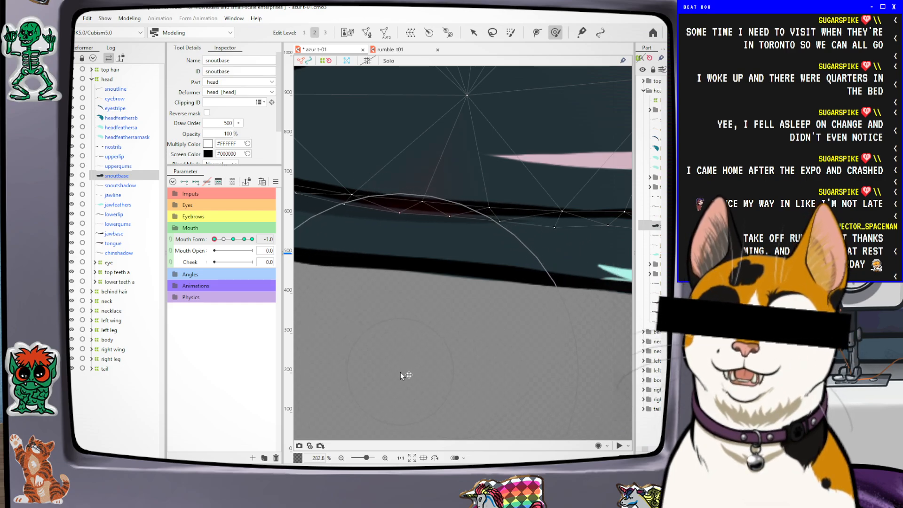
drag(480, 404, 407, 409)
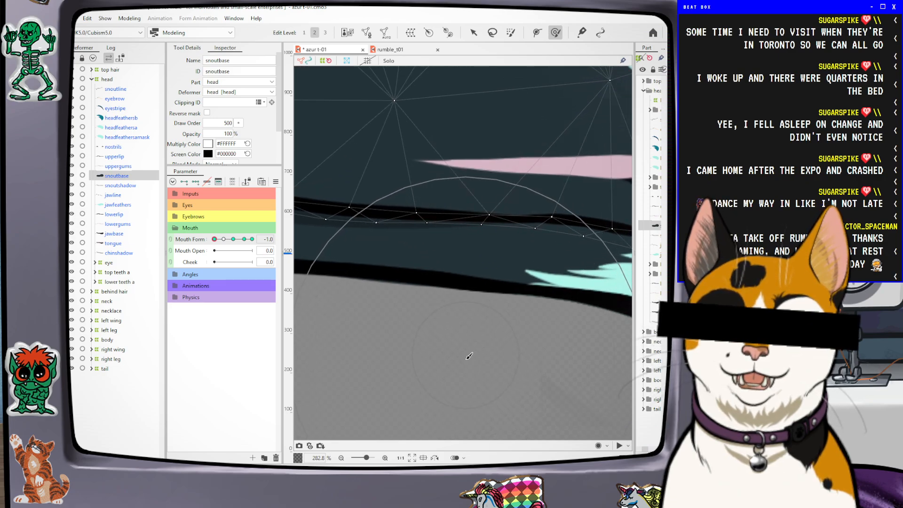
drag(490, 409, 459, 413)
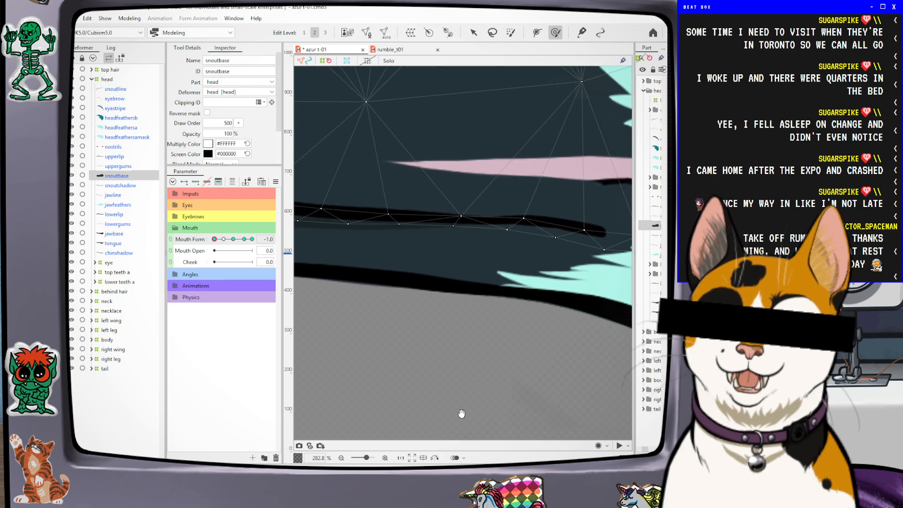
Set Mouth Form to -0.5 and refine the front of snoutbase's lower edge with the deform brush
click(232, 240)
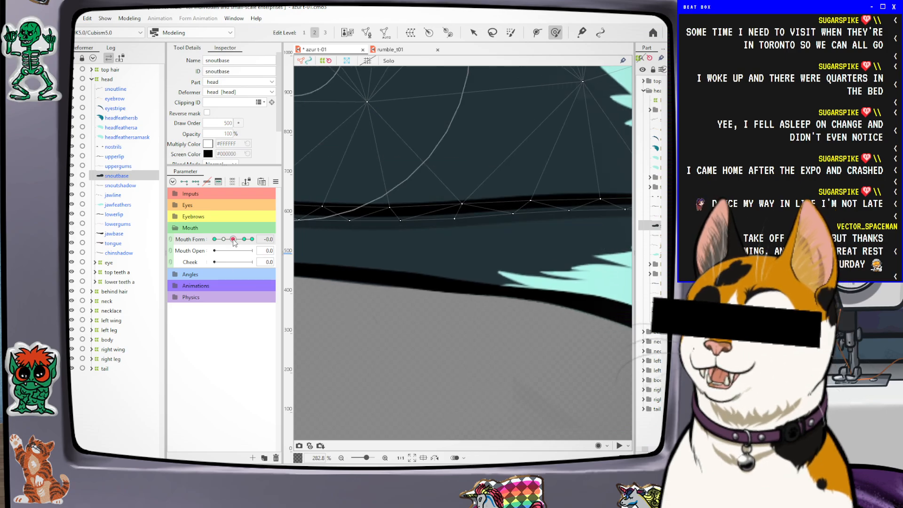
drag(233, 240, 225, 242)
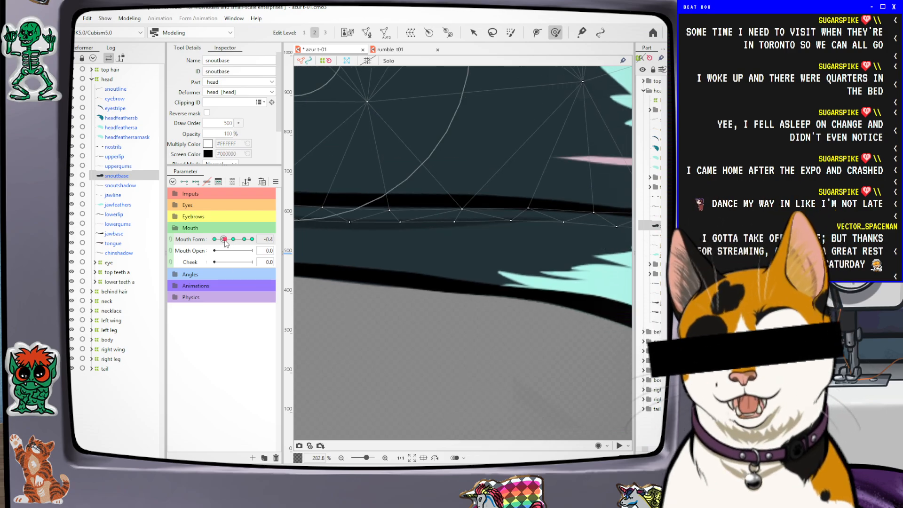
scroll(529, 301, down, 3)
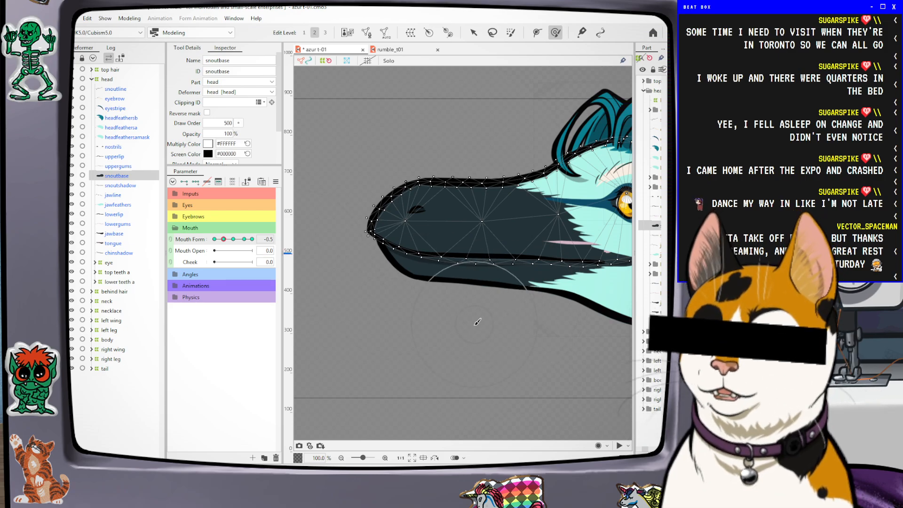
scroll(473, 324, up, 2)
drag(464, 304, 460, 269)
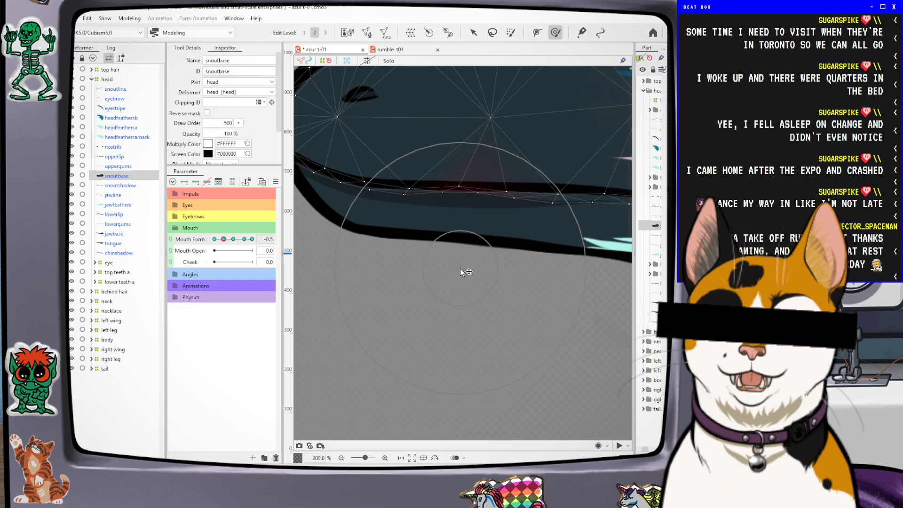
drag(399, 300, 399, 280)
scroll(460, 318, down, 1)
scroll(358, 282, up, 1)
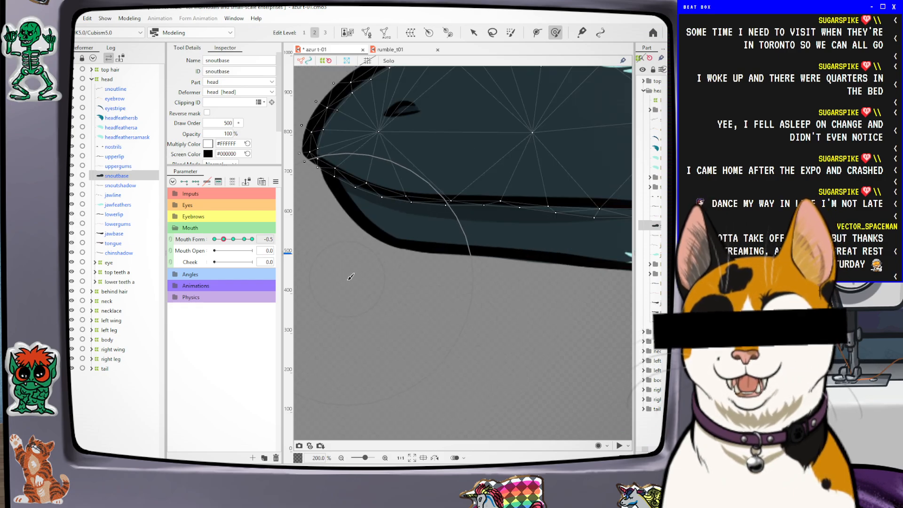
Smooth snoutbase's lower edge from its middle to the mouth corner with the deform brush at Mouth Form -0.5
scroll(431, 297, down, 2)
drag(528, 318, 477, 336)
scroll(478, 331, up, 2)
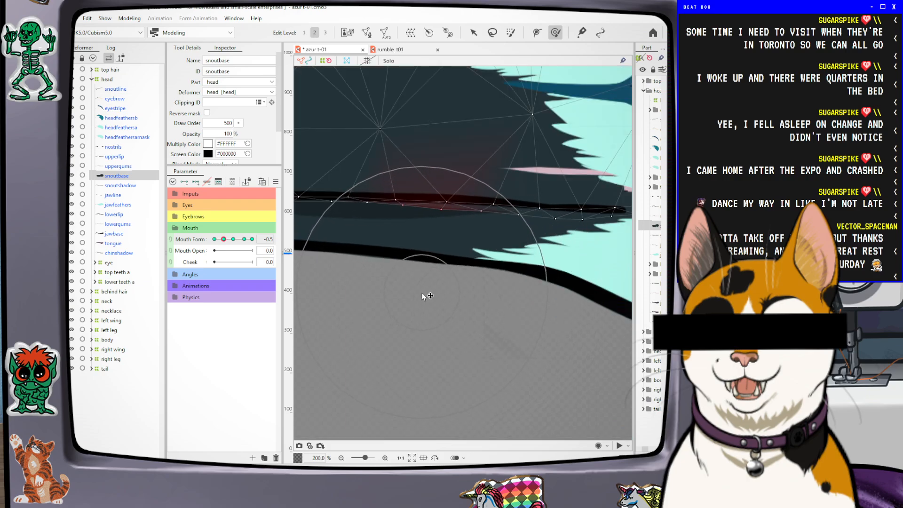
drag(446, 300, 454, 288)
drag(519, 310, 518, 303)
drag(506, 342, 386, 379)
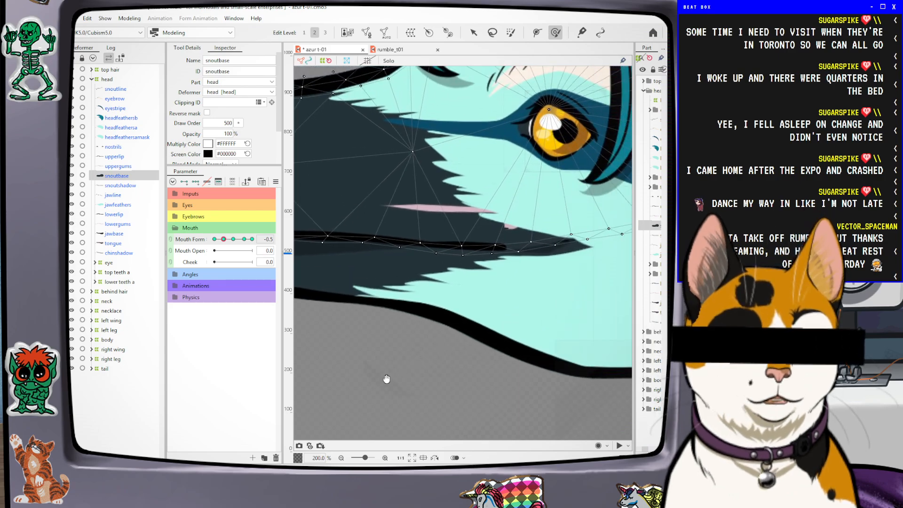
mouse_move(458, 338)
mouse_down()
mouse_move(457, 329)
mouse_move(454, 348)
mouse_up()
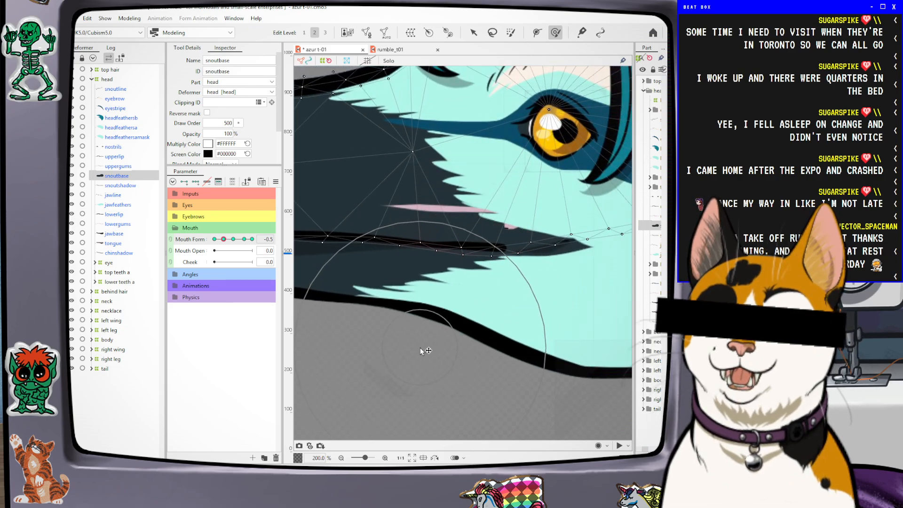
scroll(468, 354, down, 1)
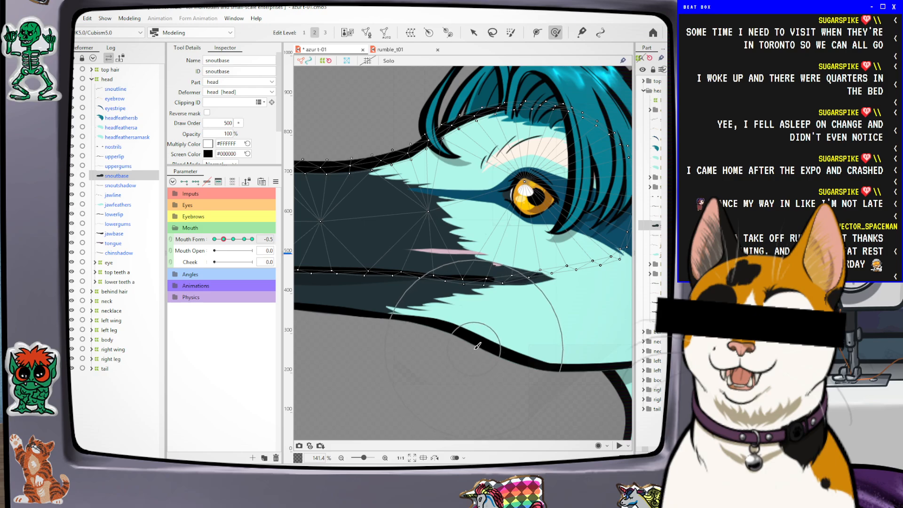
drag(562, 313, 566, 325)
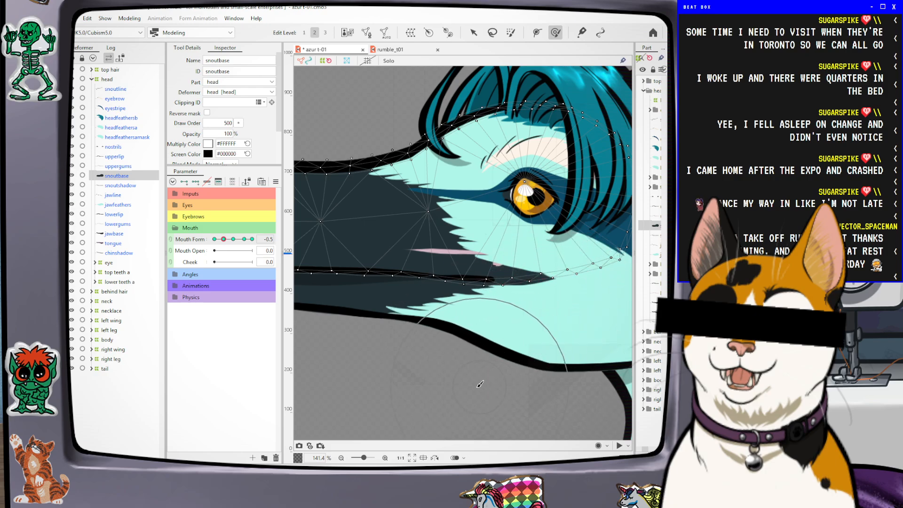
drag(456, 383, 564, 362)
Check snoutbase at Mouth Form 0.0, then brush its lower edge near the snout tip at Mouth Form 0.6
click(235, 239)
drag(235, 241, 233, 241)
scroll(437, 298, up, 2)
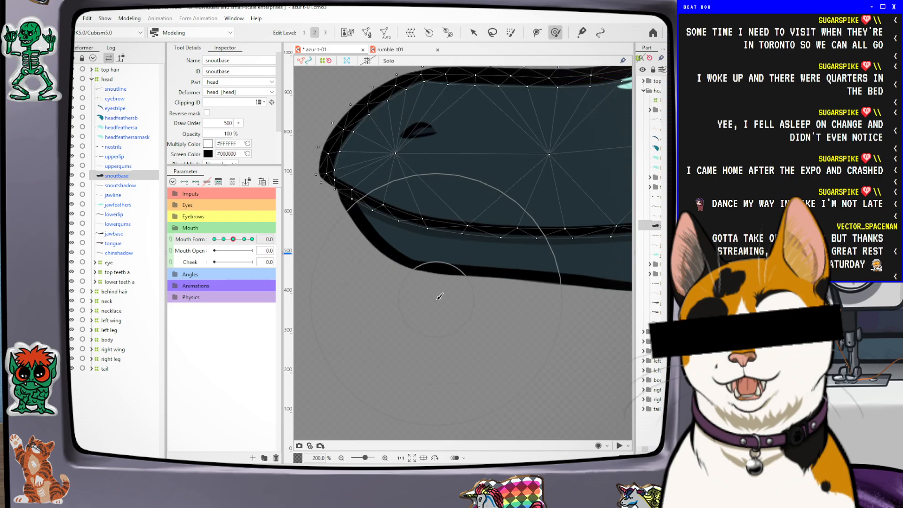
scroll(426, 303, down, 2)
click(244, 240)
scroll(414, 324, up, 1)
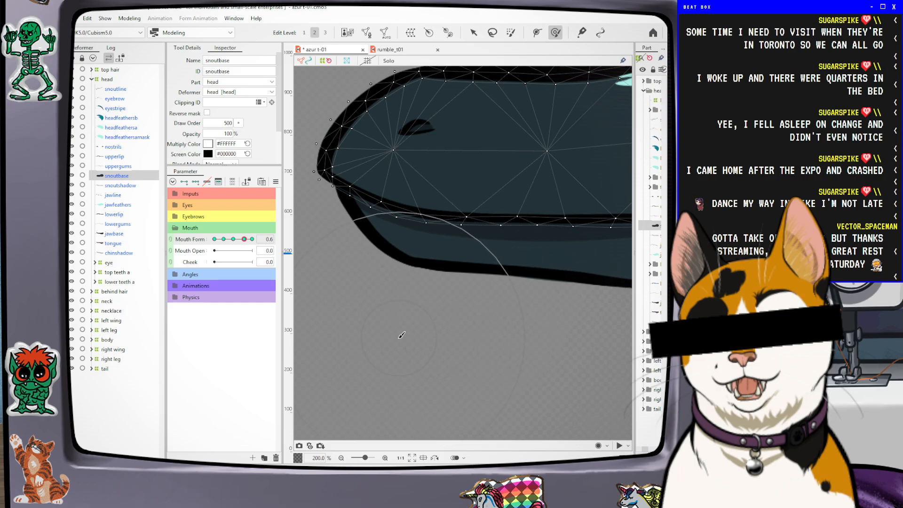
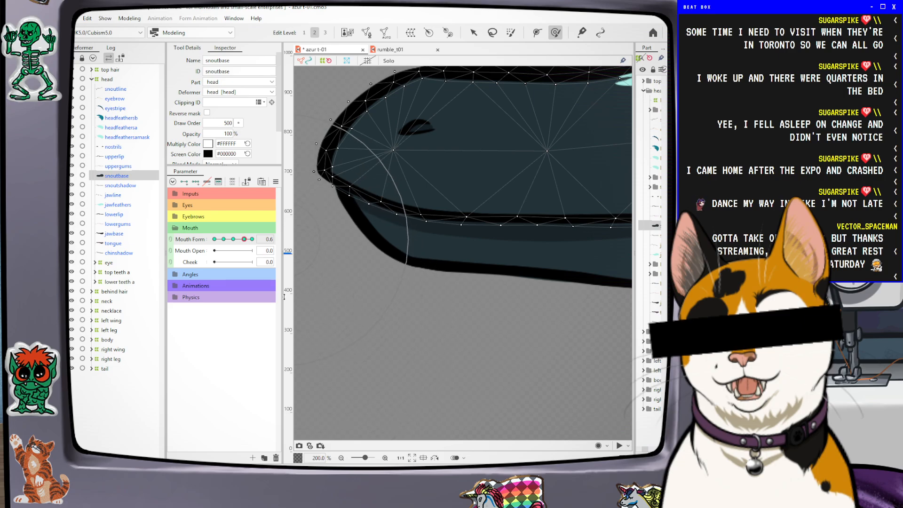
mouse_move(351, 293)
mouse_down()
mouse_move(347, 298)
mouse_move(350, 282)
mouse_move(342, 275)
mouse_move(342, 282)
mouse_up()
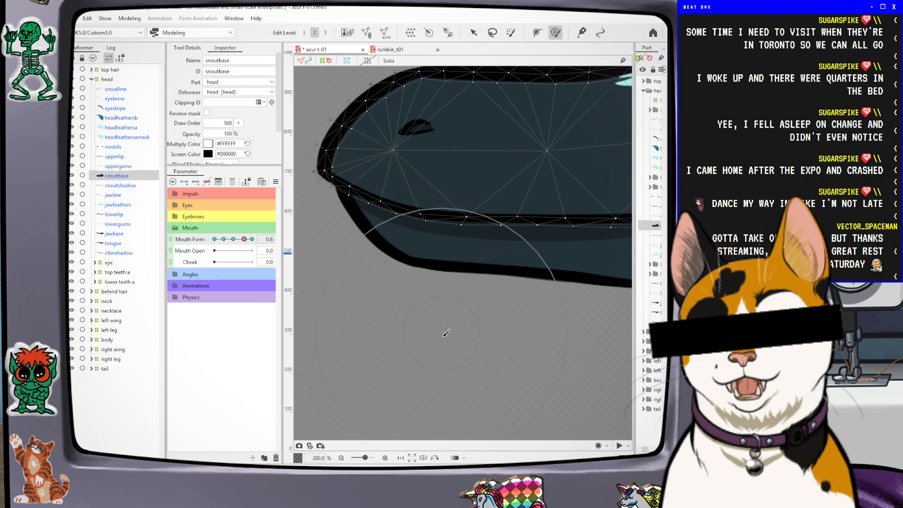
Shape the rear of snoutbase's lower edge along the mouth corner with the deform brush at Mouth Form 0.6
drag(484, 369, 302, 385)
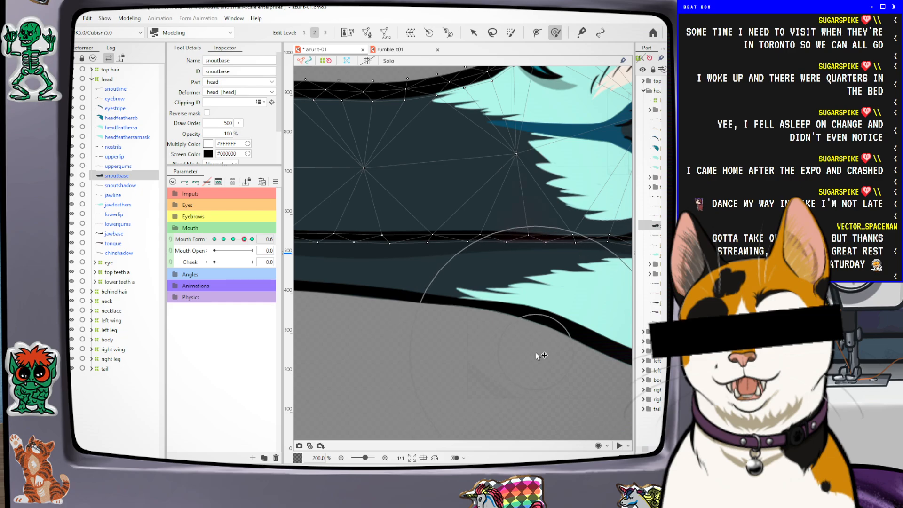
drag(519, 361, 343, 363)
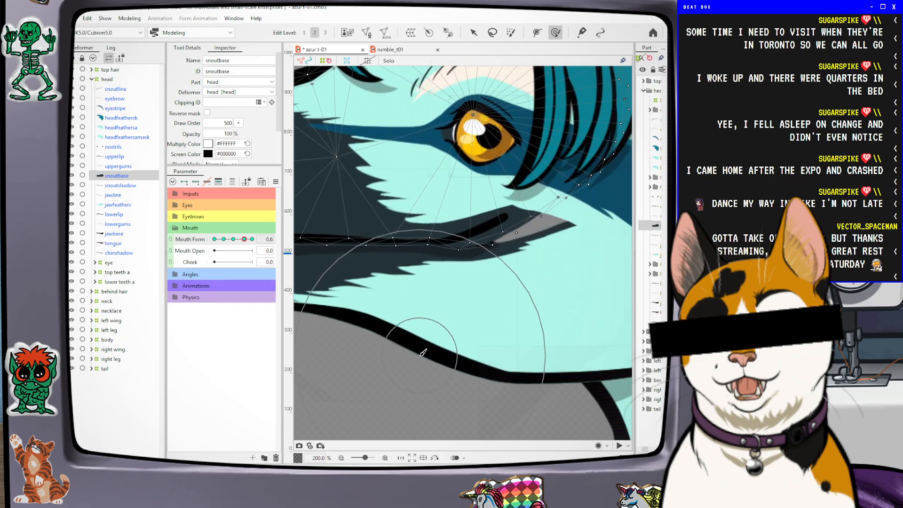
mouse_move(397, 363)
mouse_down()
mouse_move(446, 365)
mouse_move(453, 388)
mouse_move(435, 365)
mouse_move(439, 401)
mouse_move(468, 397)
mouse_move(458, 310)
mouse_move(487, 393)
mouse_move(477, 351)
mouse_move(478, 371)
mouse_move(478, 268)
mouse_move(500, 364)
mouse_move(492, 367)
mouse_move(485, 339)
mouse_up()
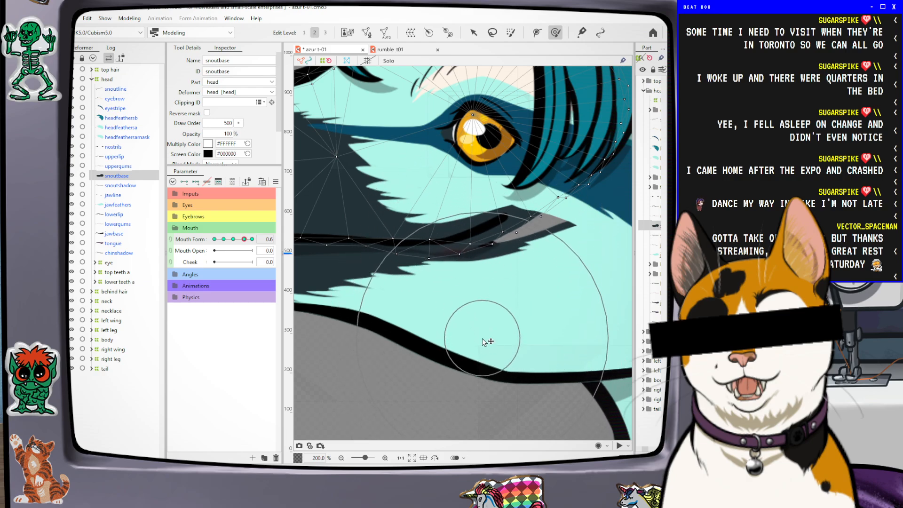
drag(445, 364, 424, 367)
scroll(496, 429, down, 1)
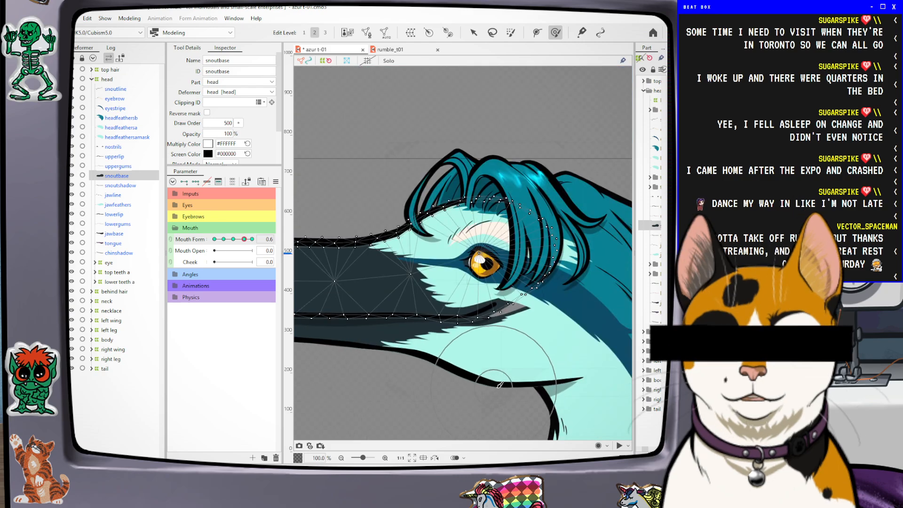
drag(546, 317, 544, 314)
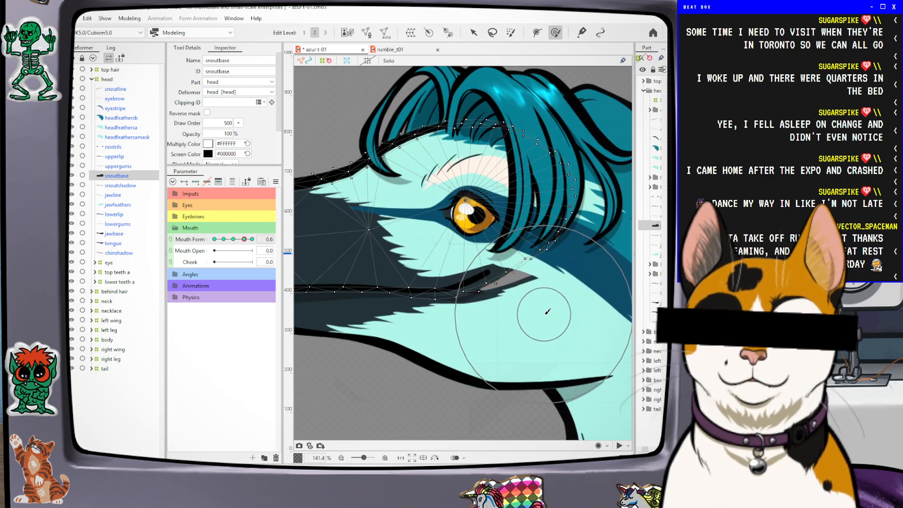
drag(444, 367, 425, 365)
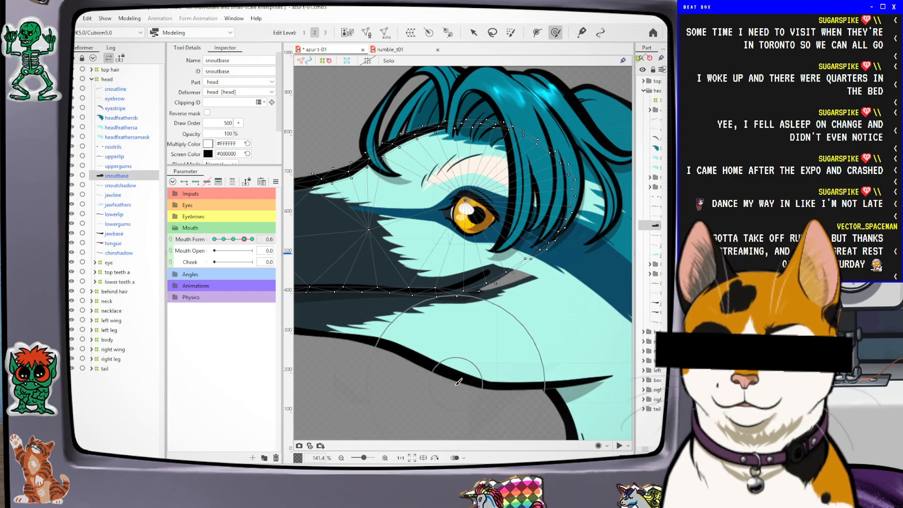
drag(387, 397, 467, 384)
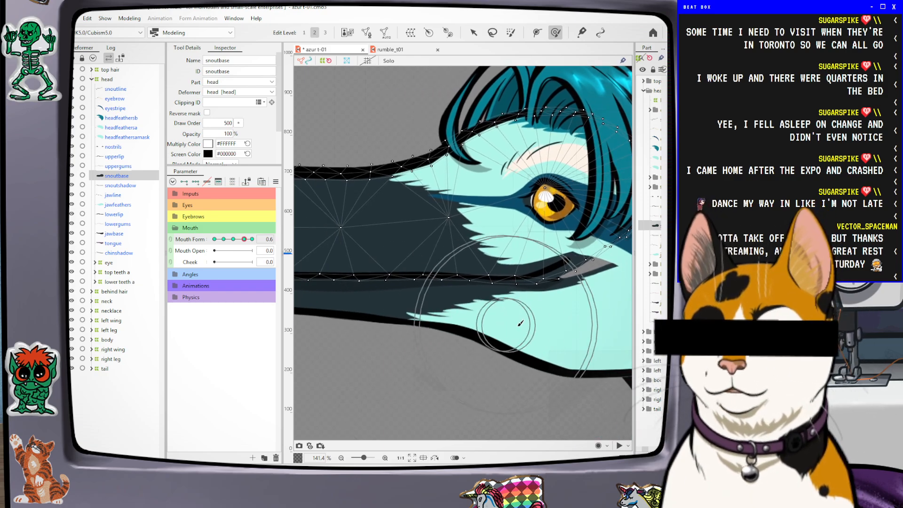
Inspect the mouth line with the selection hidden and touch up snoutbase's edge at the mouth corner at Mouth Form 0.6
scroll(450, 348, down, 3)
scroll(451, 348, up, 5)
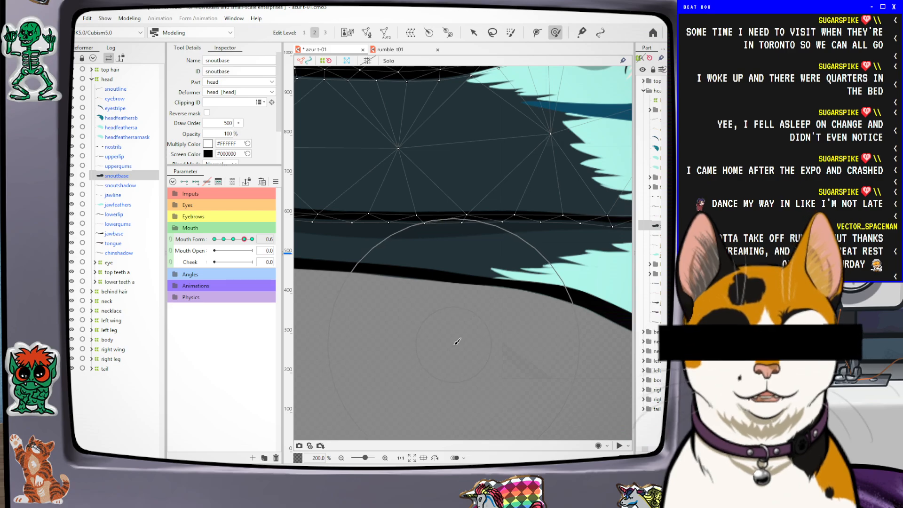
scroll(455, 343, down, 1)
scroll(457, 343, down, 1)
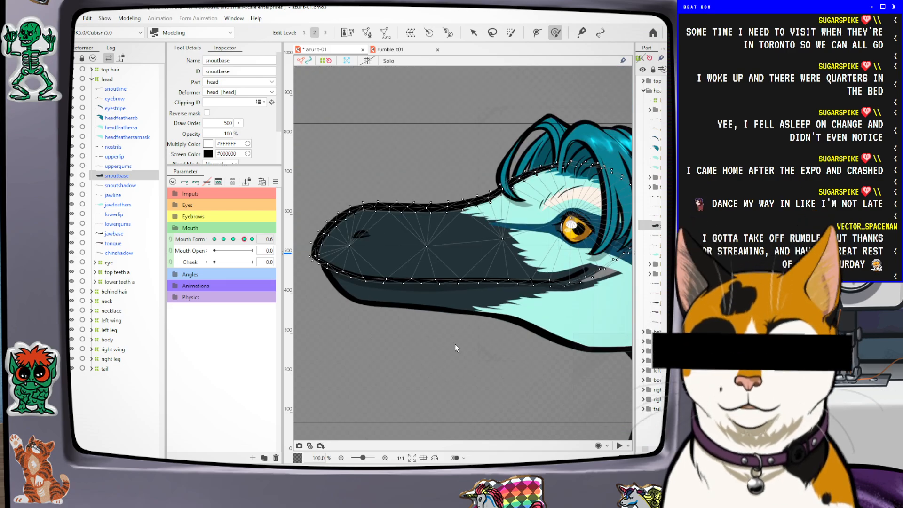
key(ctrl+t)
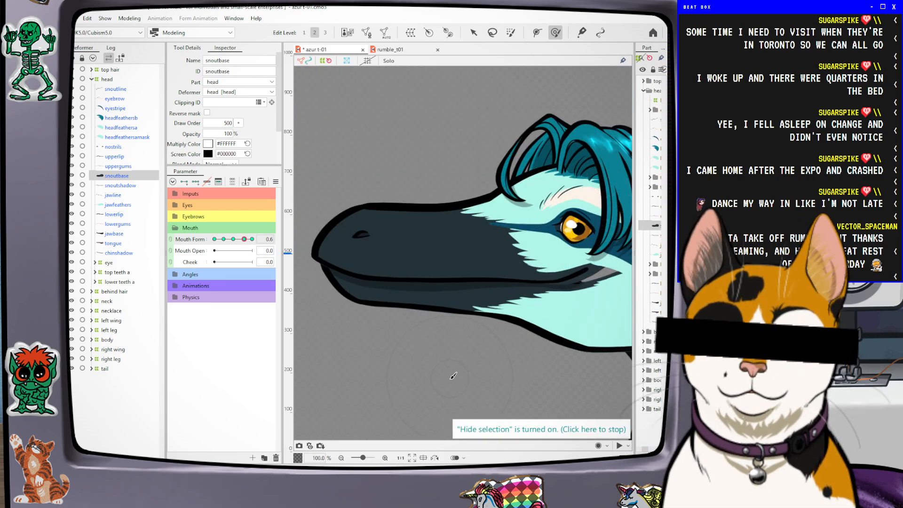
scroll(541, 363, up, 2)
drag(608, 316, 604, 299)
drag(585, 310, 616, 294)
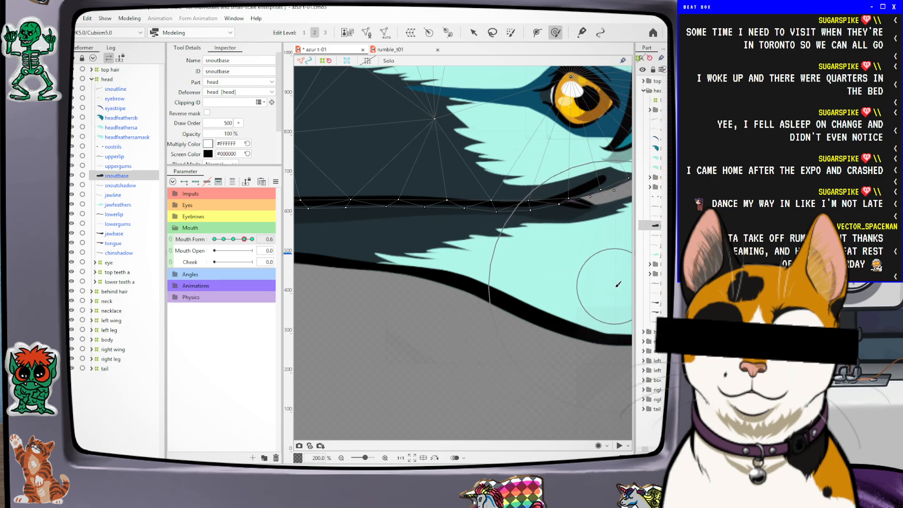
scroll(517, 306, down, 3)
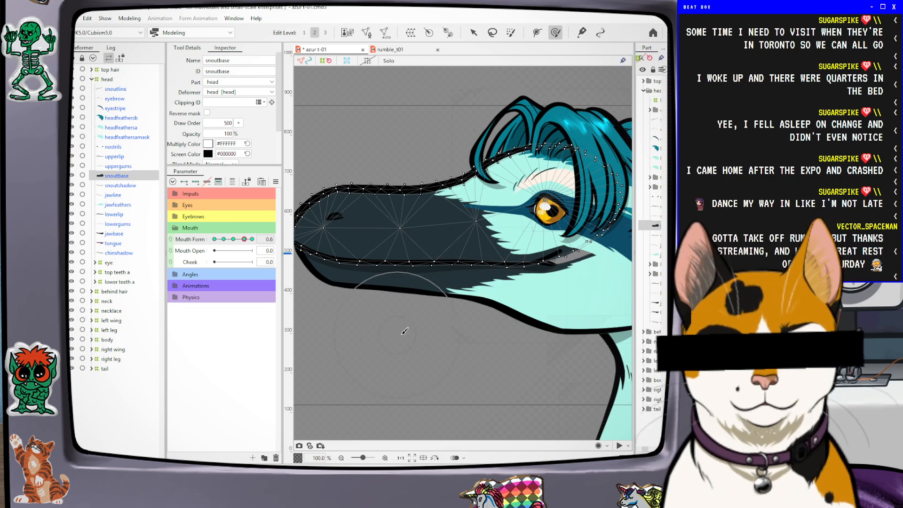
Set Mouth Form to 1.0 and brush the front of snoutbase's lower edge near the snout tip into line
drag(251, 241, 254, 240)
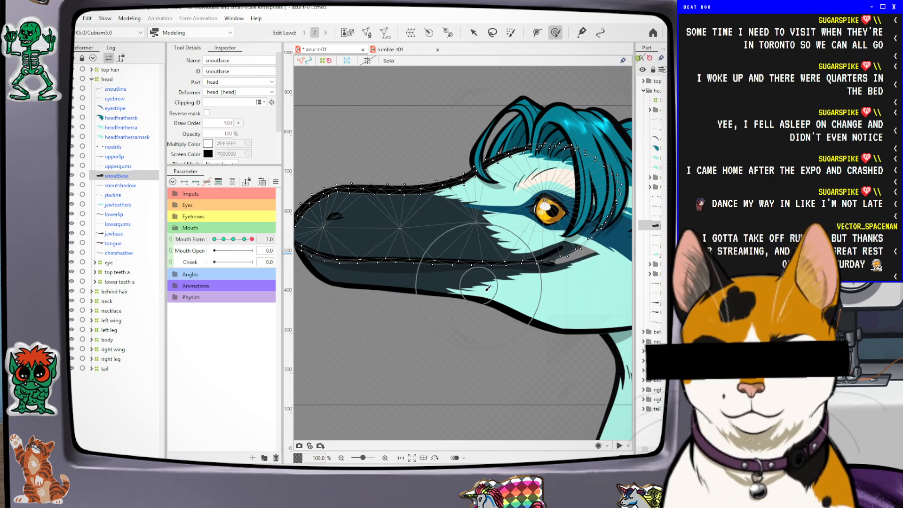
scroll(390, 322, up, 5)
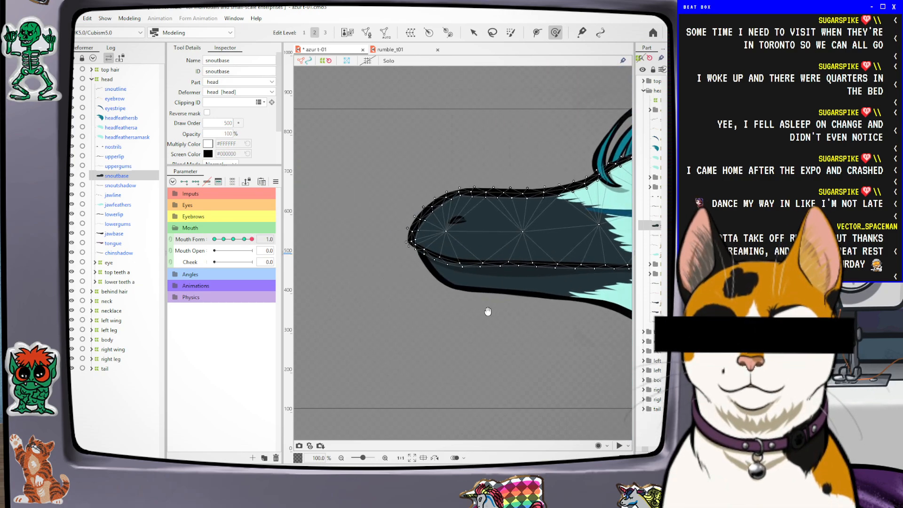
drag(407, 328, 416, 313)
mouse_move(312, 312)
mouse_down()
mouse_move(320, 306)
mouse_move(302, 295)
mouse_up()
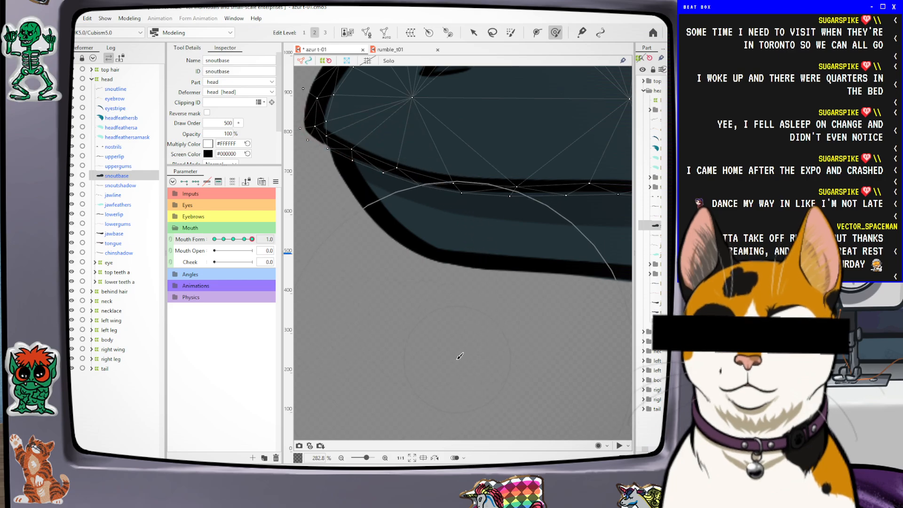
scroll(459, 355, down, 2)
scroll(460, 350, up, 1)
scroll(430, 376, up, 2)
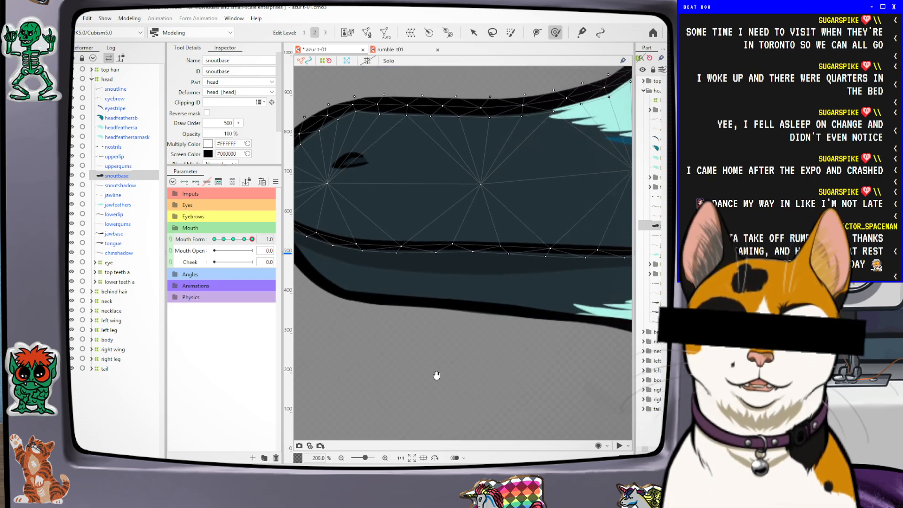
Smooth the middle of snoutbase's lower edge and its mouth corner with the deform brush at Mouth Form 1.0
scroll(455, 374, down, 1)
drag(486, 370, 332, 377)
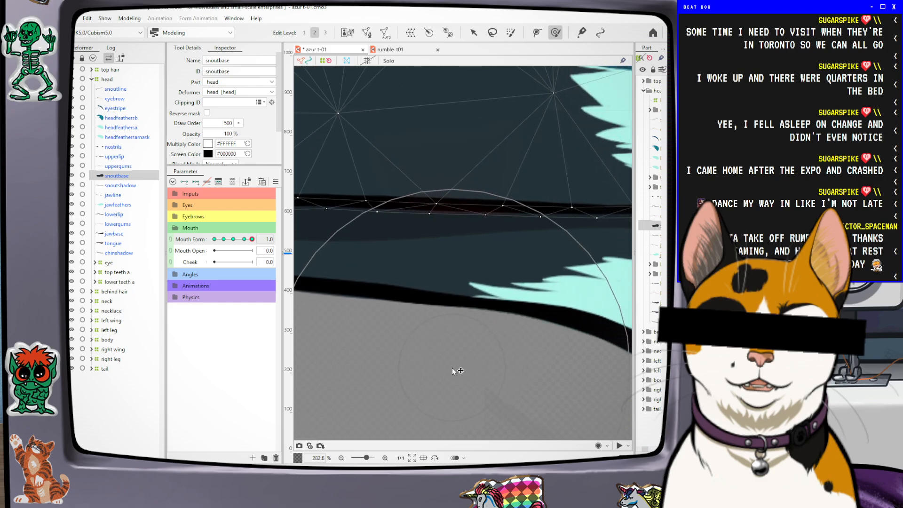
mouse_move(484, 376)
mouse_down()
mouse_move(358, 376)
mouse_move(422, 365)
mouse_move(359, 366)
mouse_up()
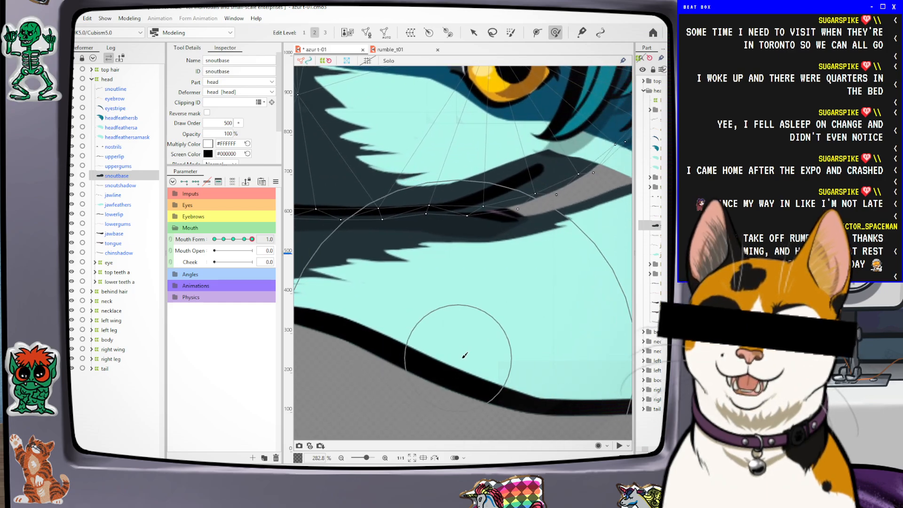
drag(431, 405, 439, 383)
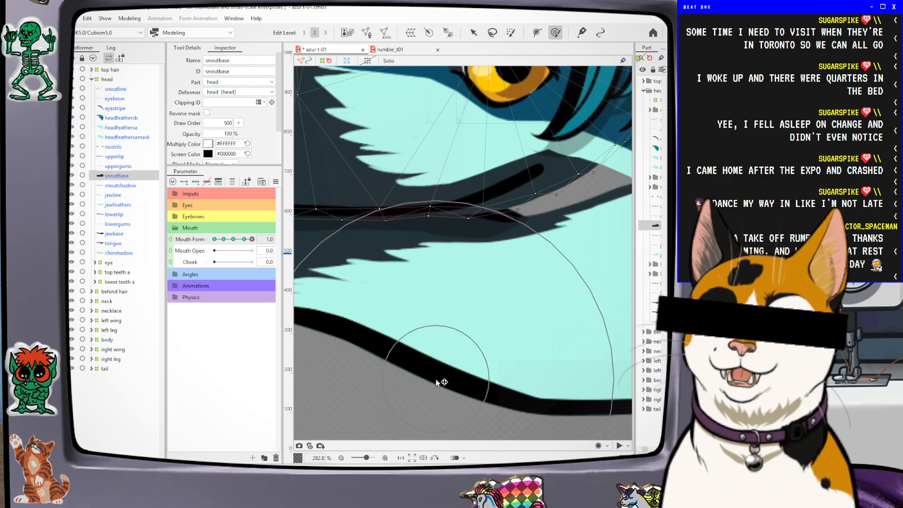
drag(505, 382, 508, 328)
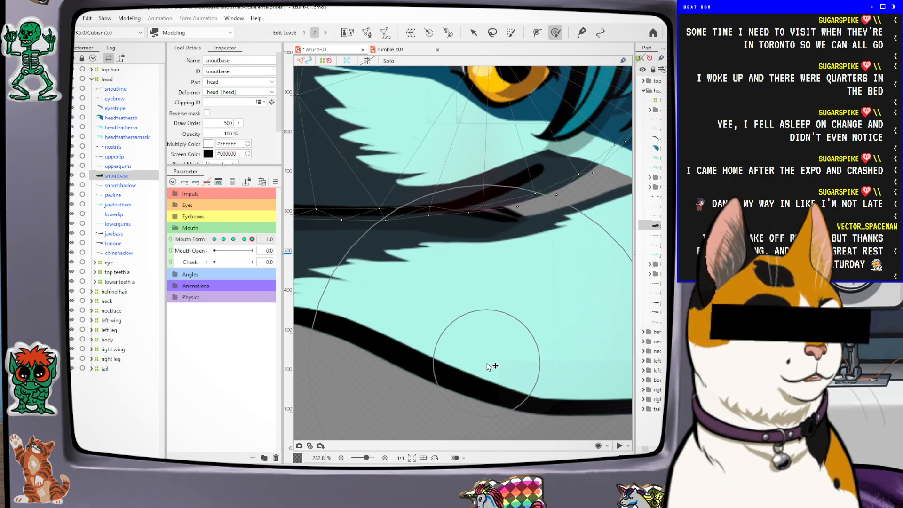
scroll(525, 372, down, 3)
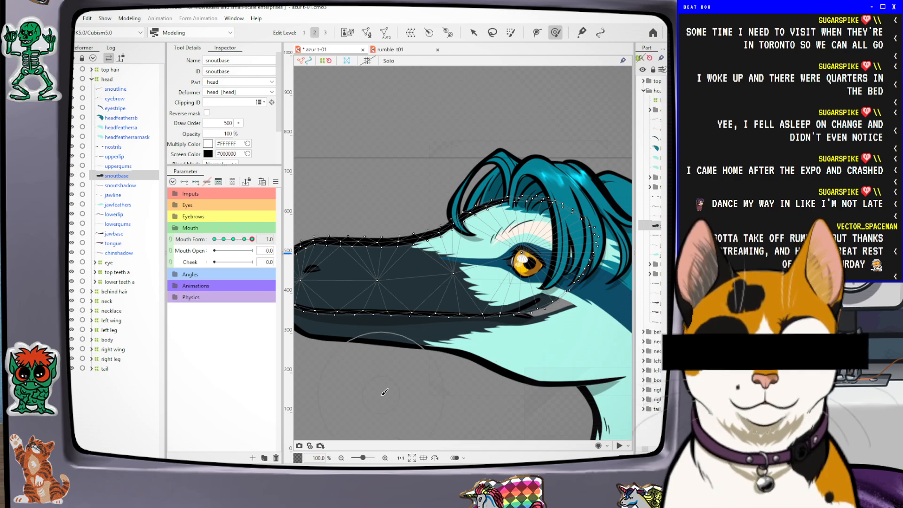
Scrub Mouth Form from 1.0 to -1.0 and check snoutbase's lower edge along the snout
drag(249, 246, 160, 255)
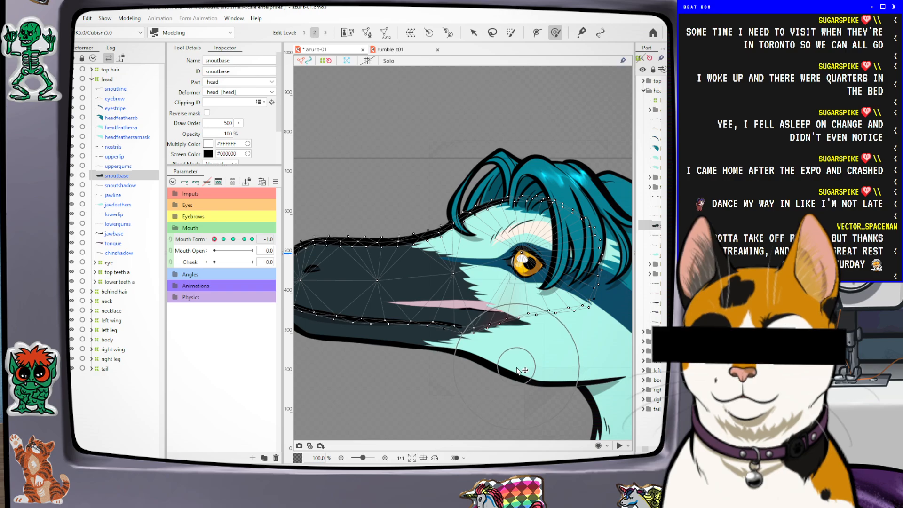
scroll(447, 375, up, 2)
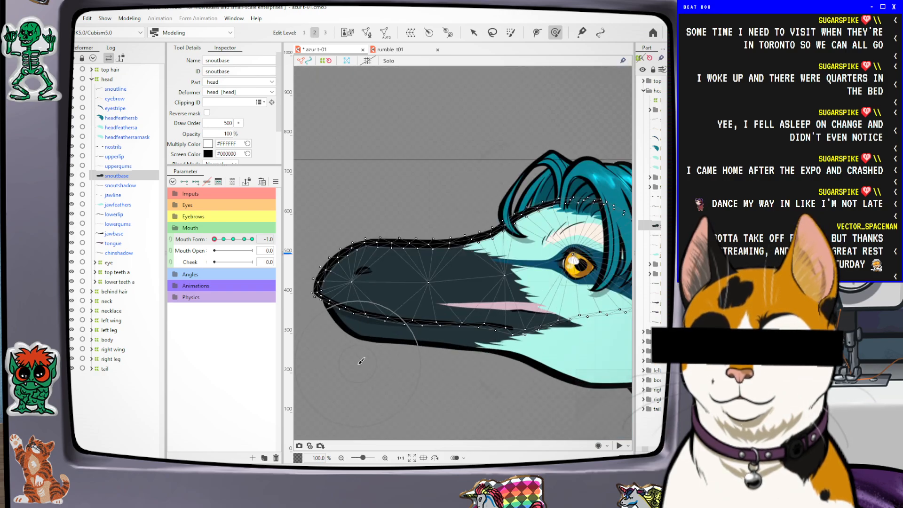
scroll(360, 369, up, 1)
scroll(371, 365, down, 2)
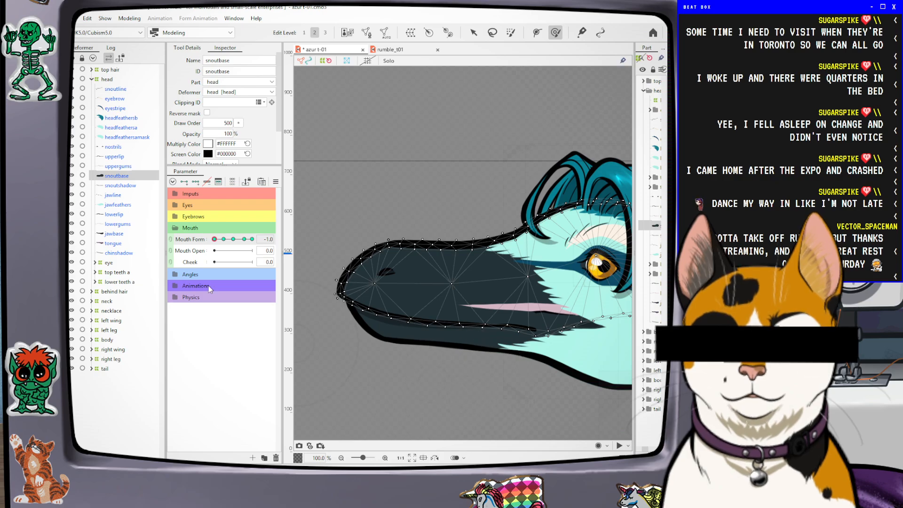
drag(216, 239, 191, 252)
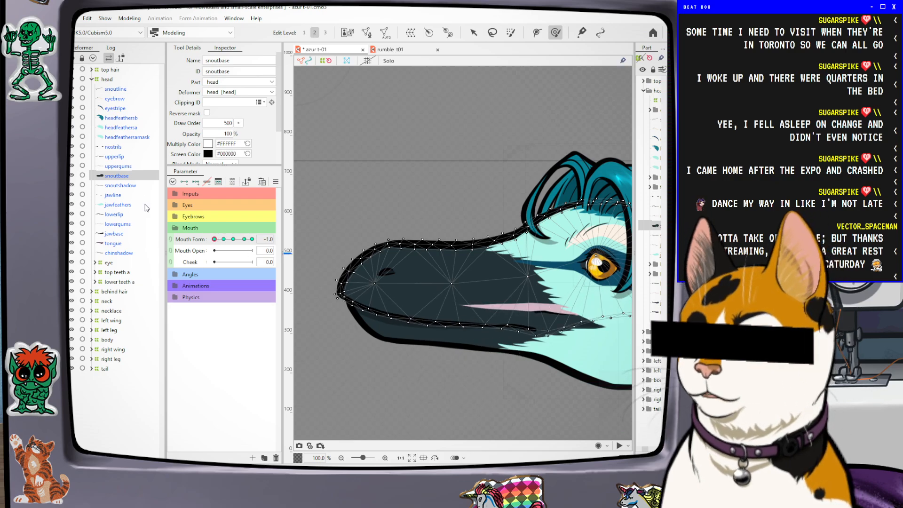
Add three Mouth Form keys to jawfeathers at -1.0, 0.0 and 1.0
click(125, 206)
scroll(478, 357, down, 4)
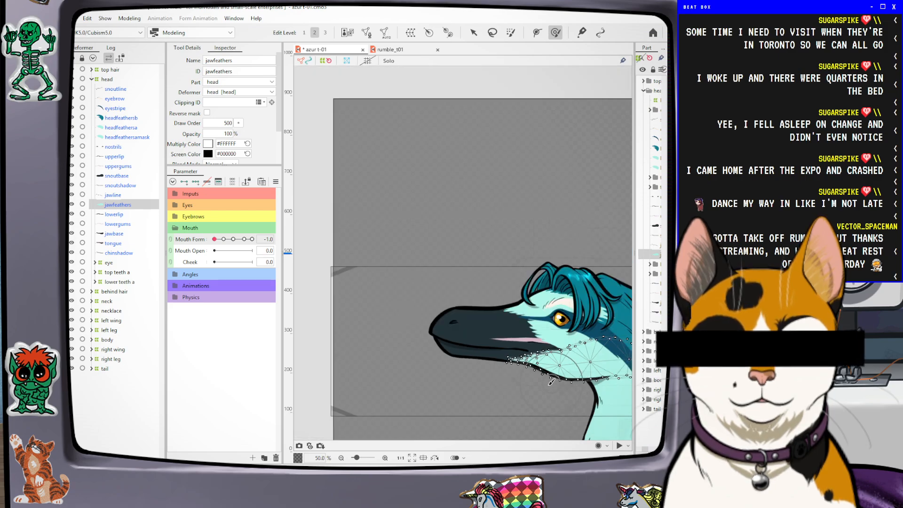
scroll(592, 394, up, 4)
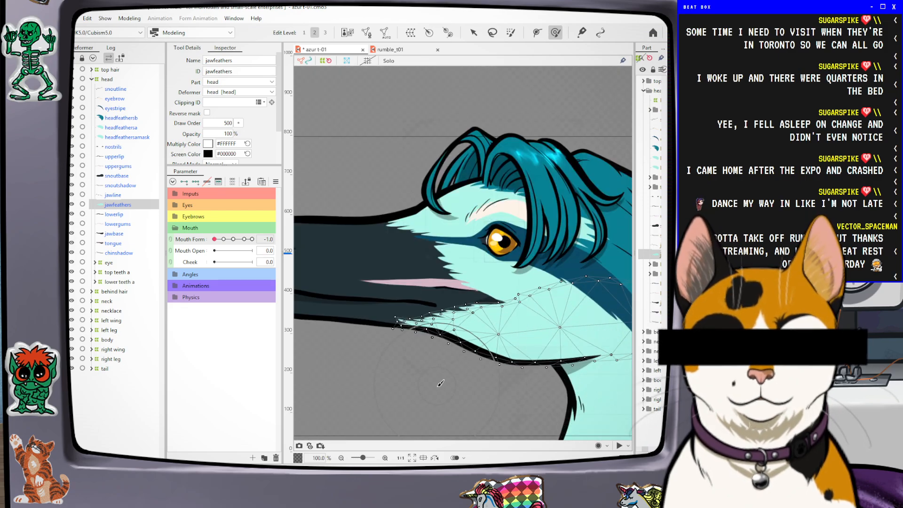
drag(214, 243, 234, 242)
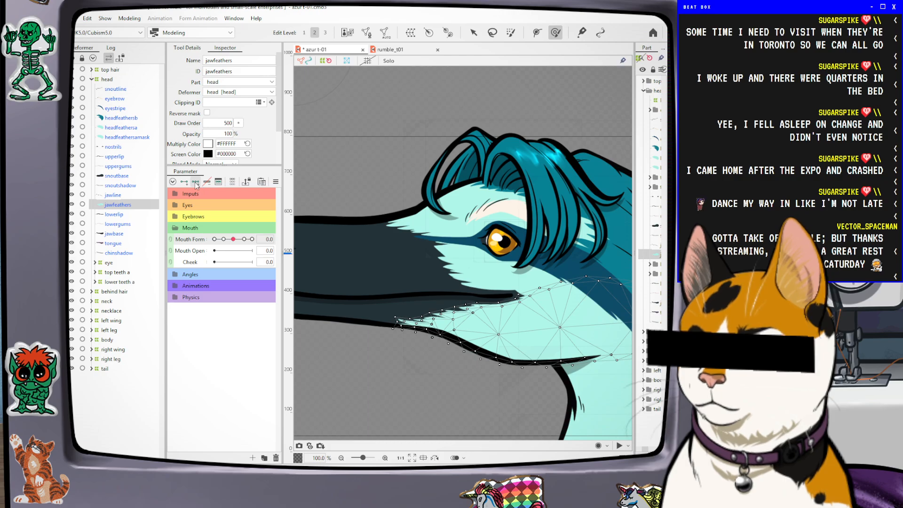
drag(237, 242, 252, 239)
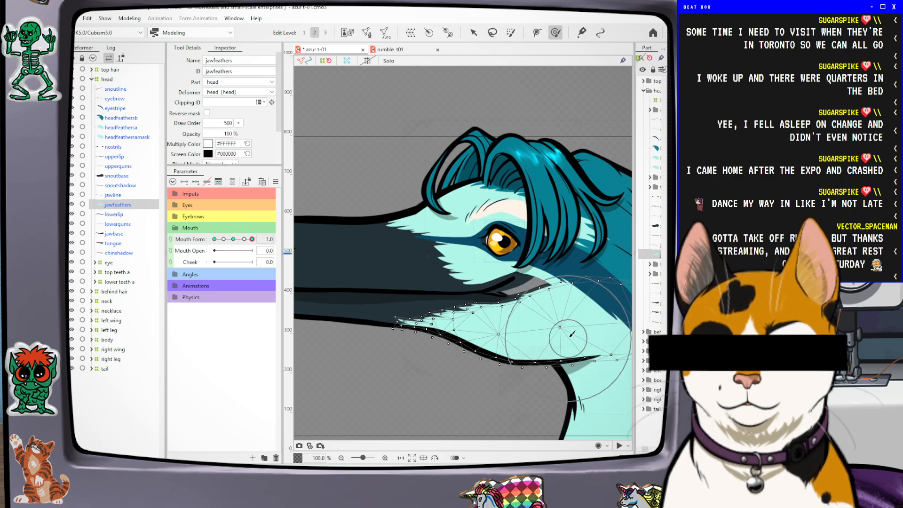
Brush jawfeathers' upper edge upward behind the mouth corner to cover the gap at Mouth Form 1.0
scroll(529, 291, up, 2)
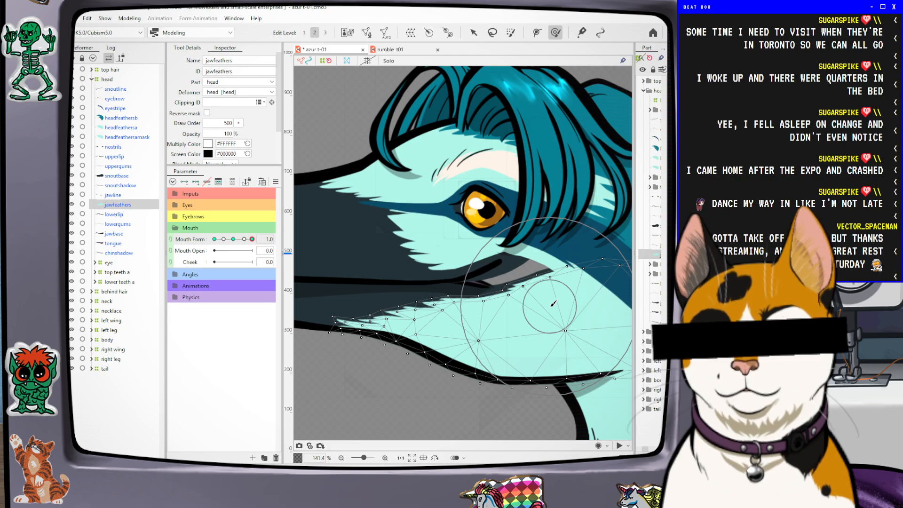
drag(528, 290, 514, 262)
drag(574, 234, 574, 226)
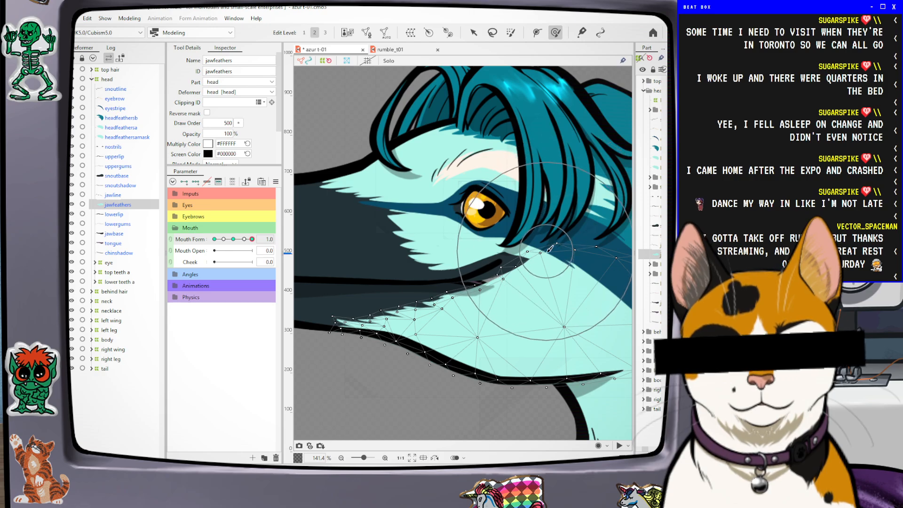
drag(545, 258, 519, 279)
drag(559, 239, 558, 235)
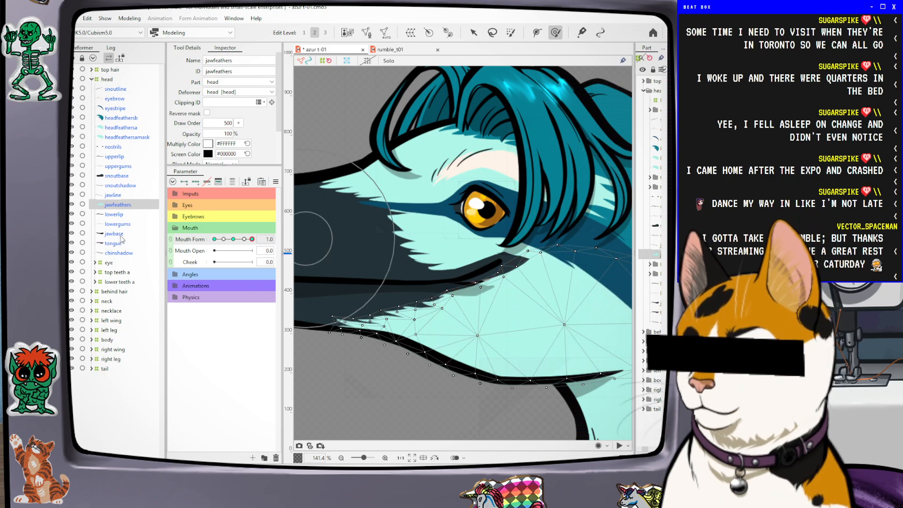
Pull snoutbase's rear lower edge in toward the mouth corner with the deform brush at Mouth Form 1.0 and 0.6
click(118, 177)
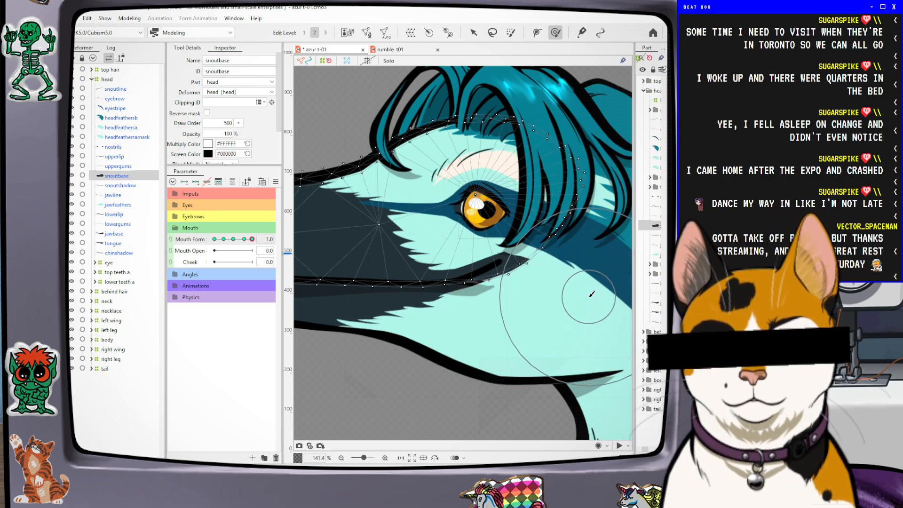
mouse_move(580, 296)
mouse_down()
mouse_move(570, 277)
mouse_move(560, 287)
mouse_move(570, 288)
mouse_move(554, 329)
mouse_move(541, 342)
mouse_move(531, 335)
mouse_move(544, 371)
mouse_move(540, 343)
mouse_move(562, 299)
mouse_up()
click(244, 239)
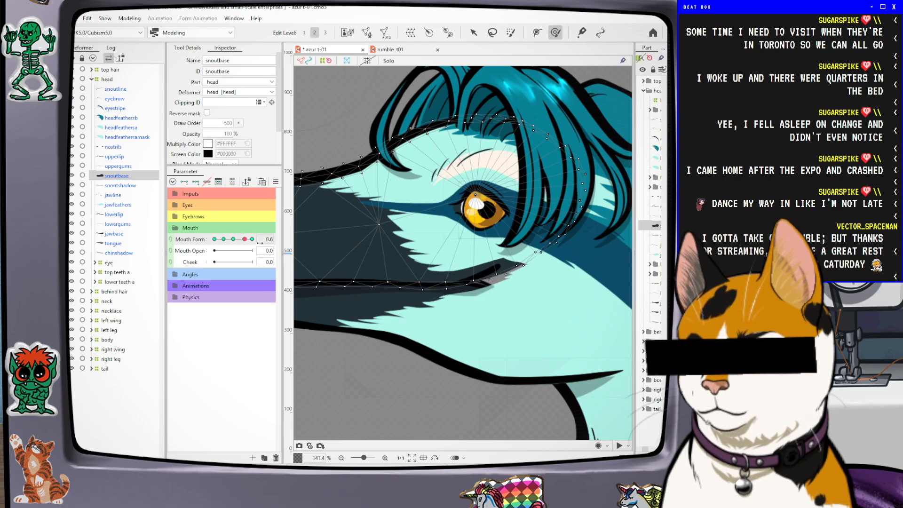
mouse_move(579, 309)
mouse_down()
mouse_move(572, 293)
mouse_move(565, 304)
mouse_up()
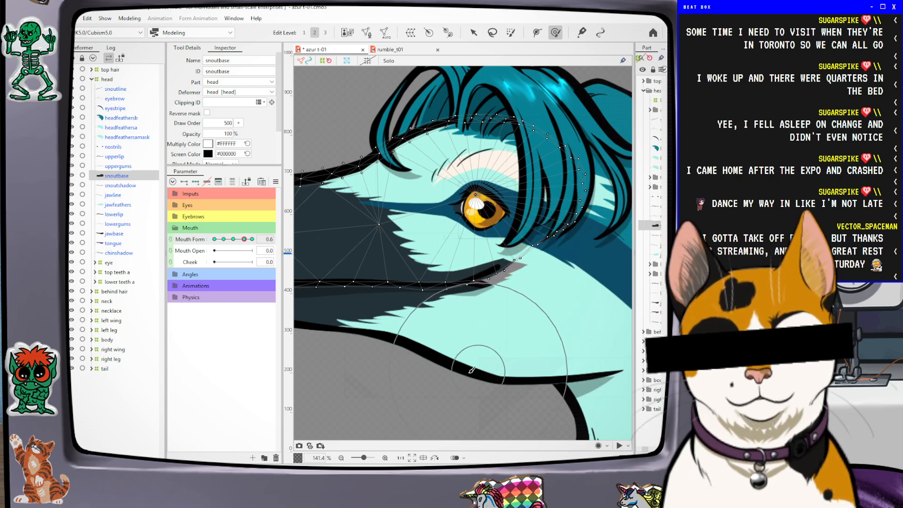
drag(244, 239, 284, 250)
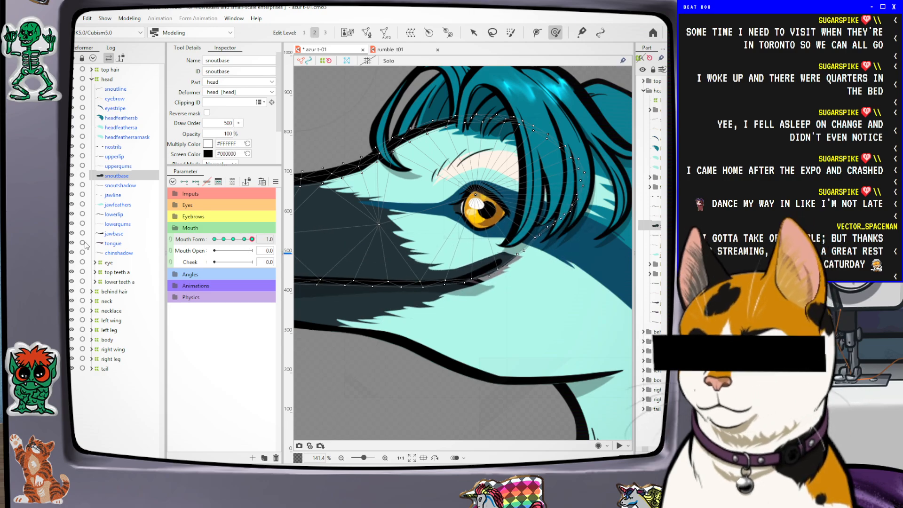
Touch up jawfeathers' upper edge at Mouth Form 1.0 and raise it at the mouth corner at 0.6
click(127, 209)
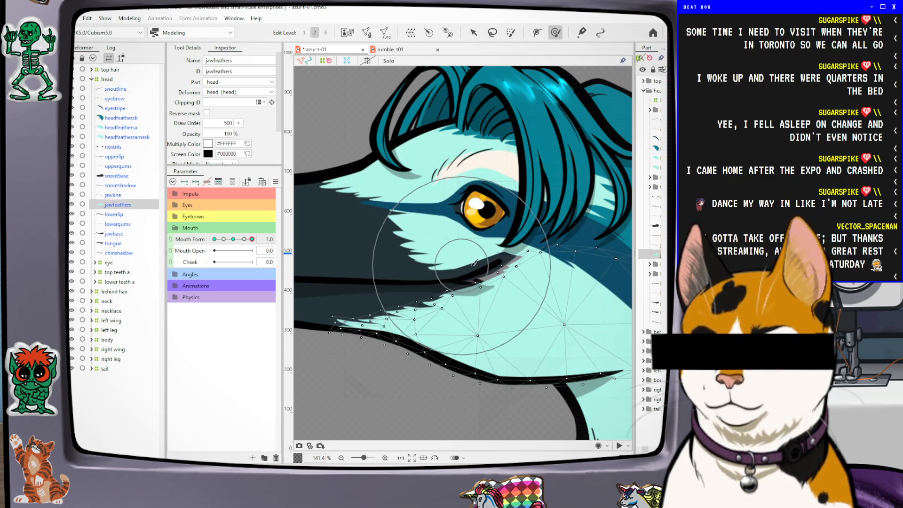
drag(549, 216, 549, 217)
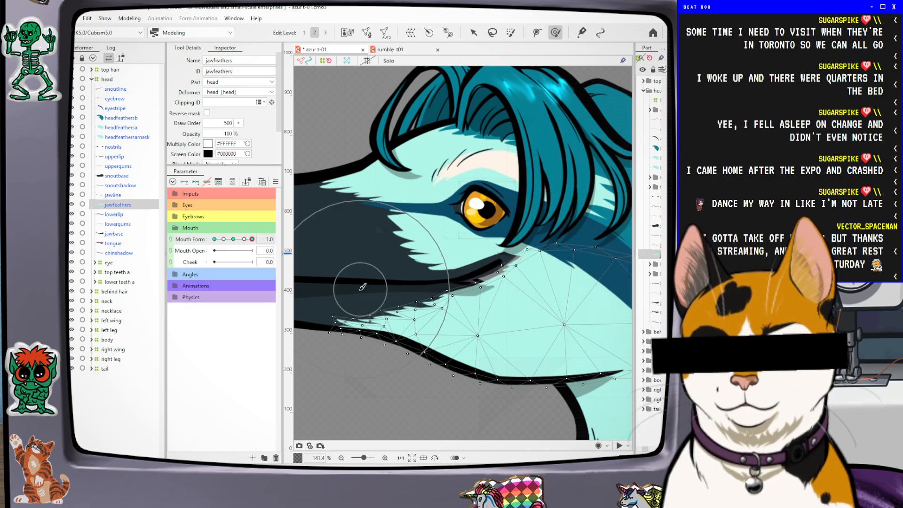
click(244, 240)
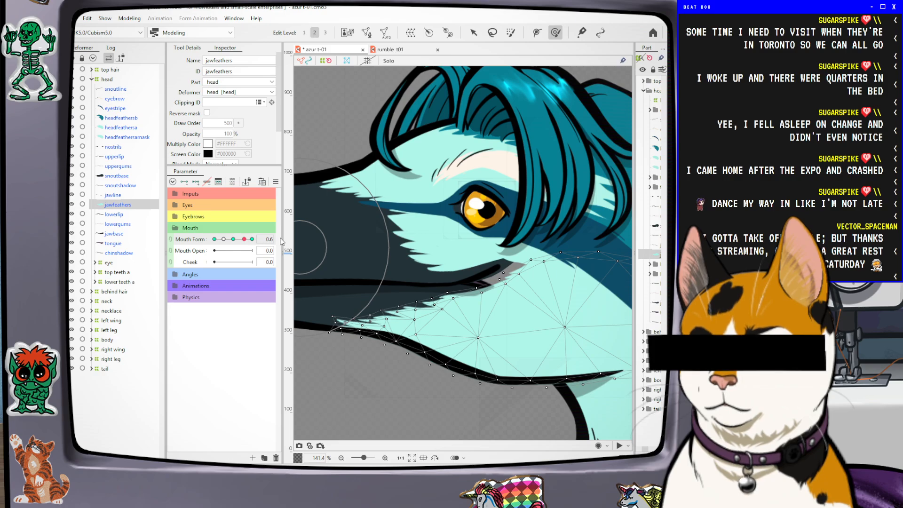
drag(555, 241, 551, 236)
drag(497, 278, 496, 275)
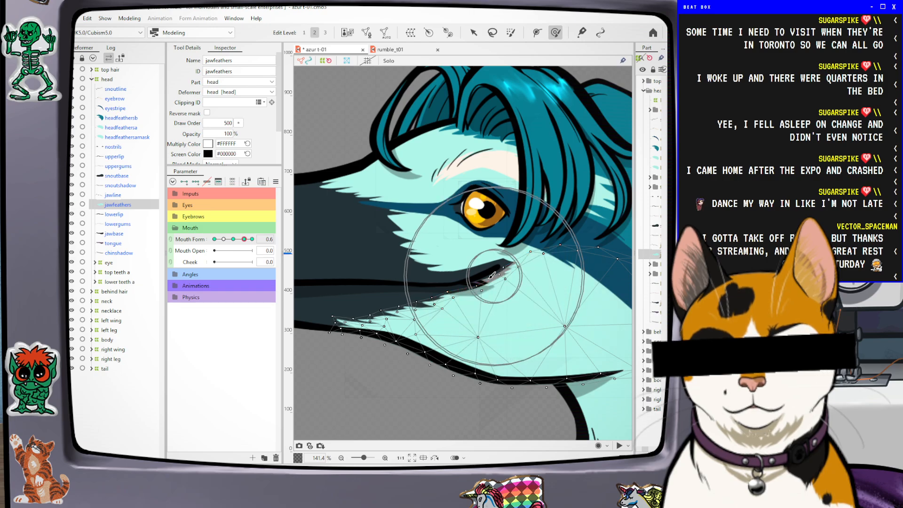
Brush jawfeathers' upper edge upward near the mouth corner at Mouth Form -1.0 and check it up to 1.0
click(233, 239)
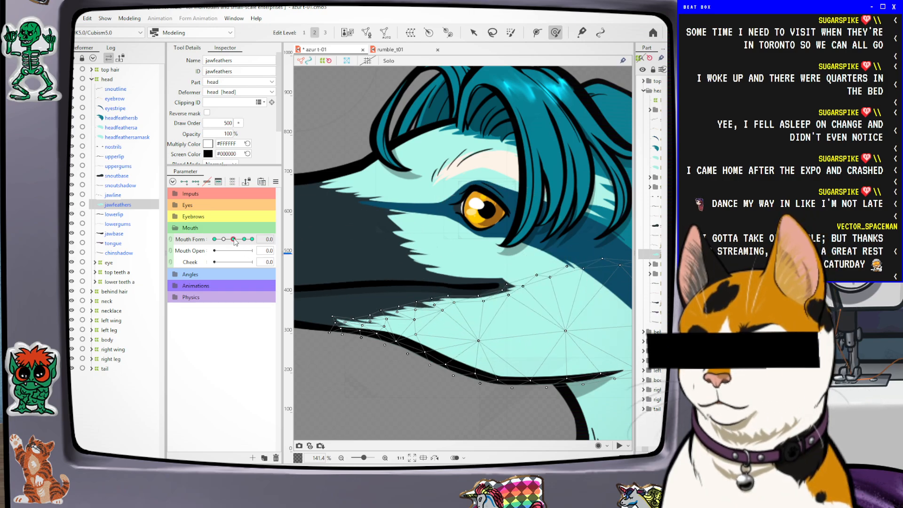
drag(234, 239, 212, 251)
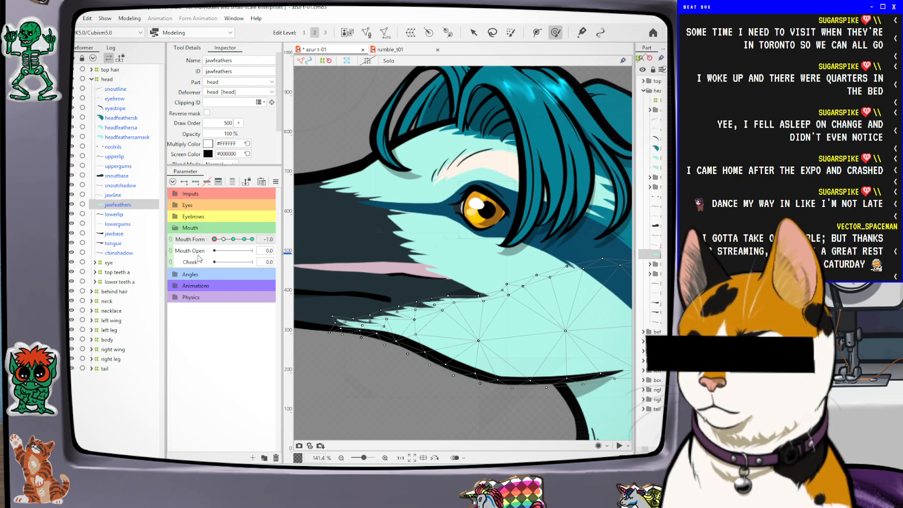
mouse_move(525, 271)
mouse_down()
mouse_move(497, 252)
mouse_move(519, 242)
mouse_move(509, 256)
mouse_move(499, 250)
mouse_move(511, 258)
mouse_up()
scroll(511, 305, down, 4)
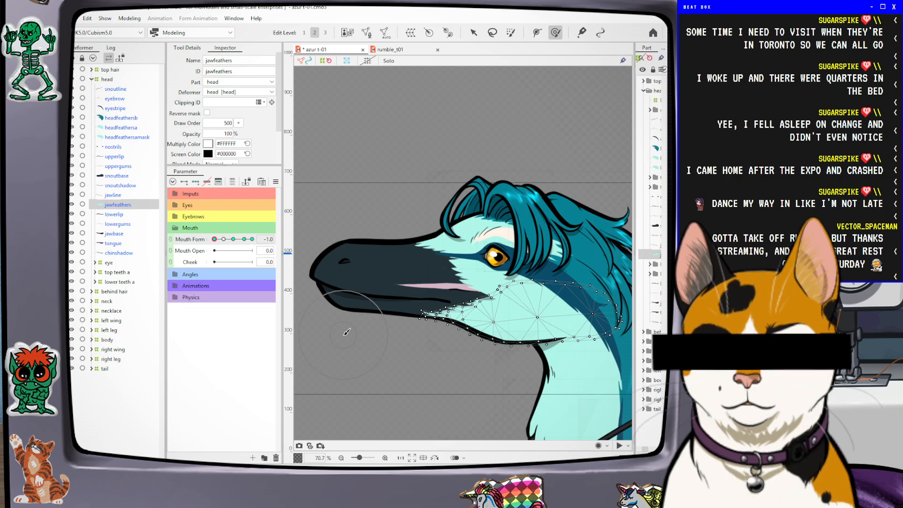
drag(215, 239, 193, 239)
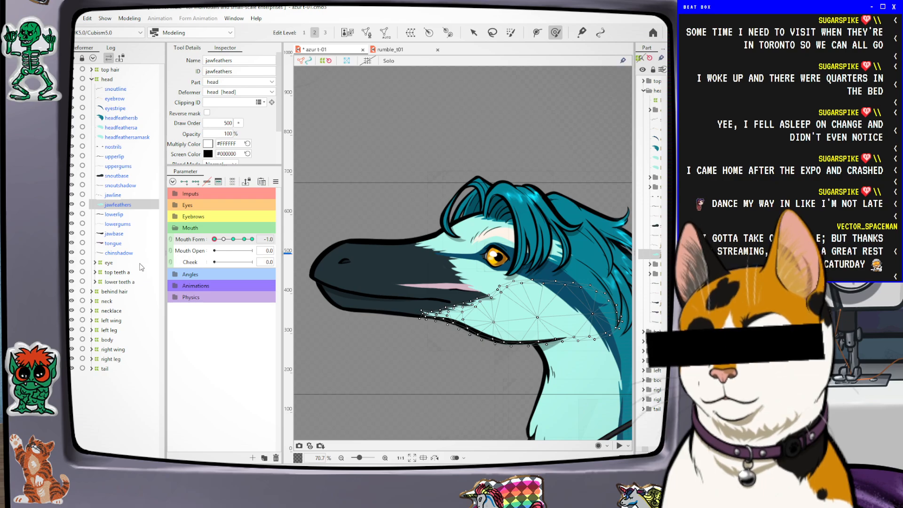
click(233, 239)
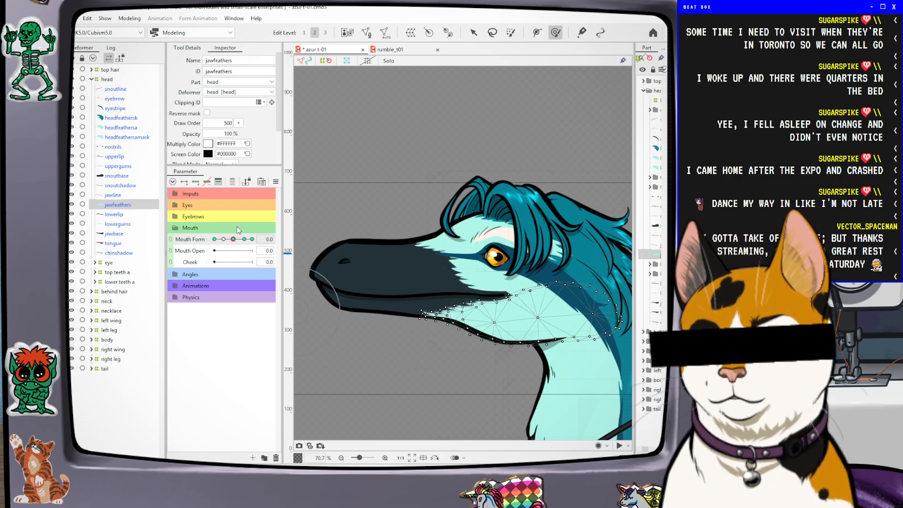
drag(250, 240, 261, 242)
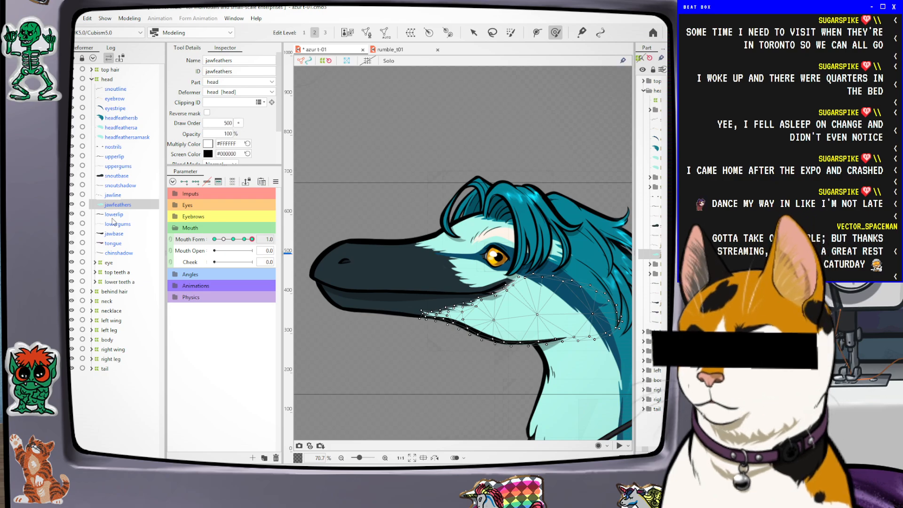
Add three Mouth Form keys to jawbase and brush its upper edge up behind the mouth corner at 1.0
click(113, 234)
scroll(540, 294, up, 2)
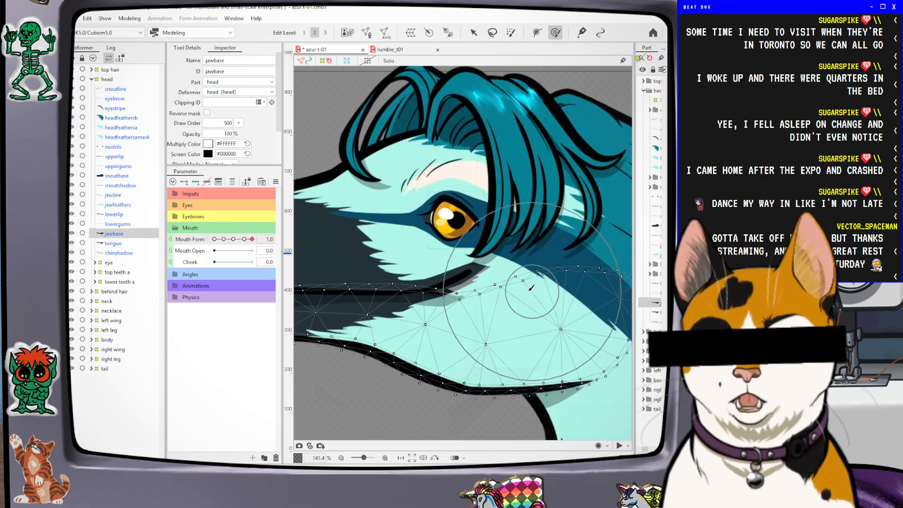
click(197, 182)
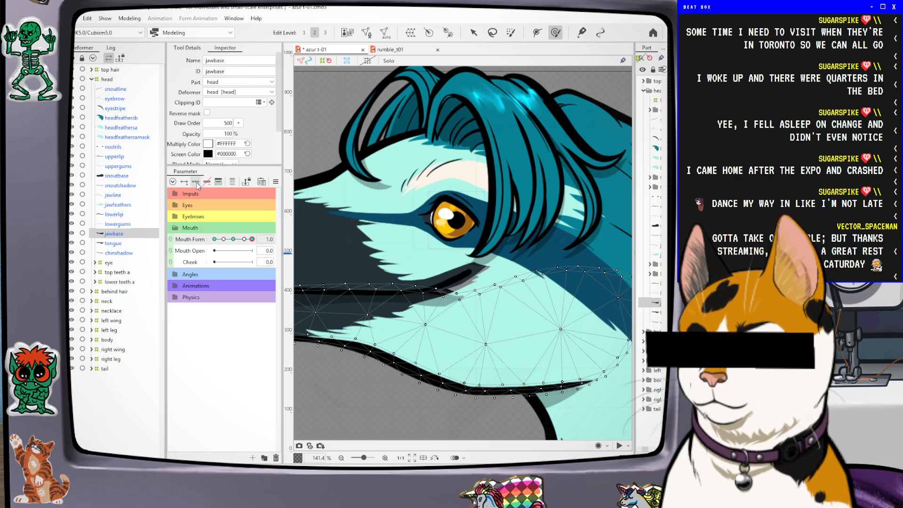
drag(508, 266, 501, 222)
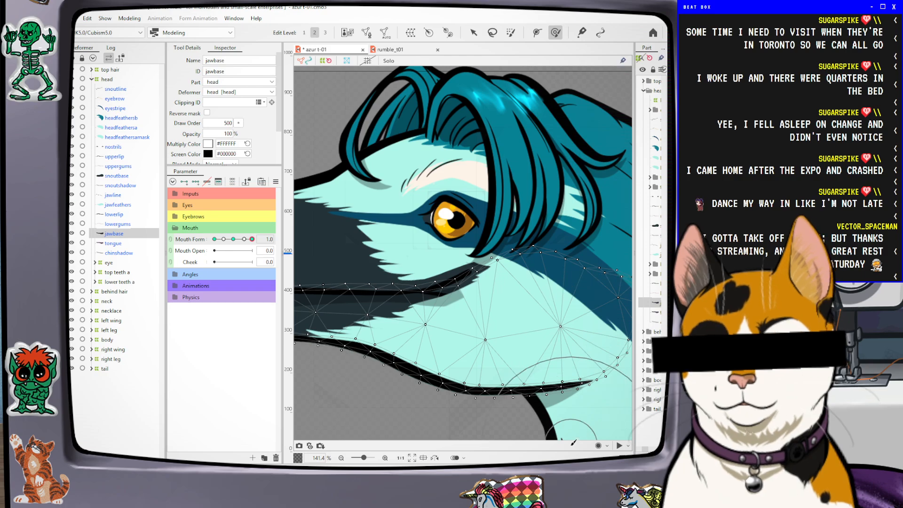
scroll(560, 376, down, 2)
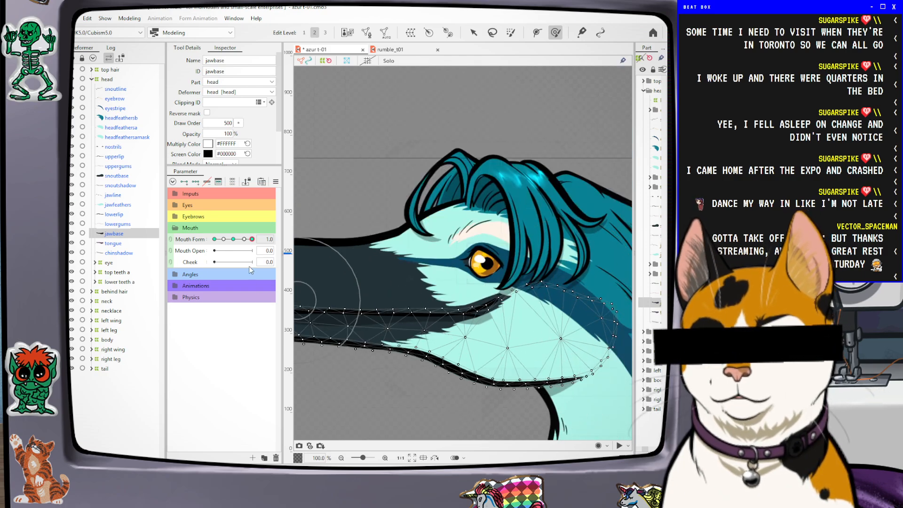
mouse_move(236, 242)
mouse_down()
mouse_move(259, 238)
mouse_move(187, 241)
mouse_move(351, 234)
mouse_up()
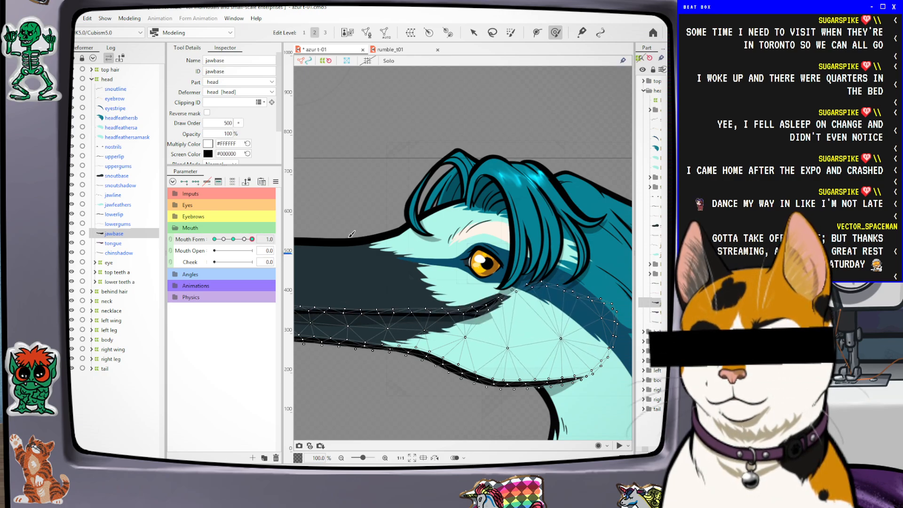
Examine the mouth corner at Mouth Form -1.0, 0.0 and 1.0 while comparing the tongue, chinshadow, jawbase, lowerlip and jawfeathers meshes
drag(248, 236, 214, 240)
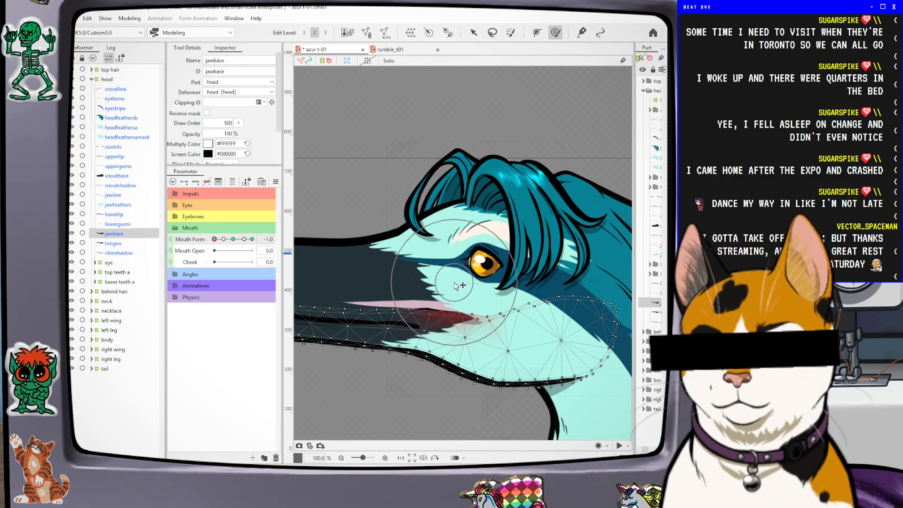
click(113, 244)
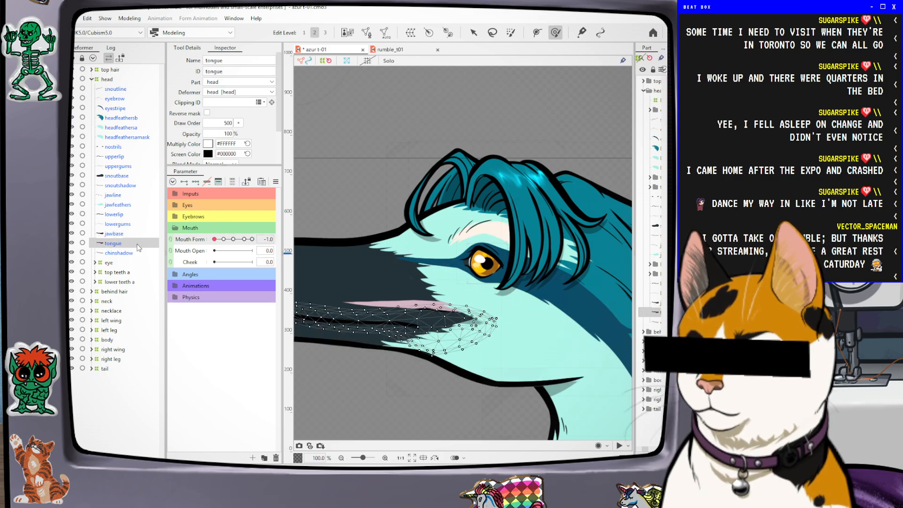
click(120, 253)
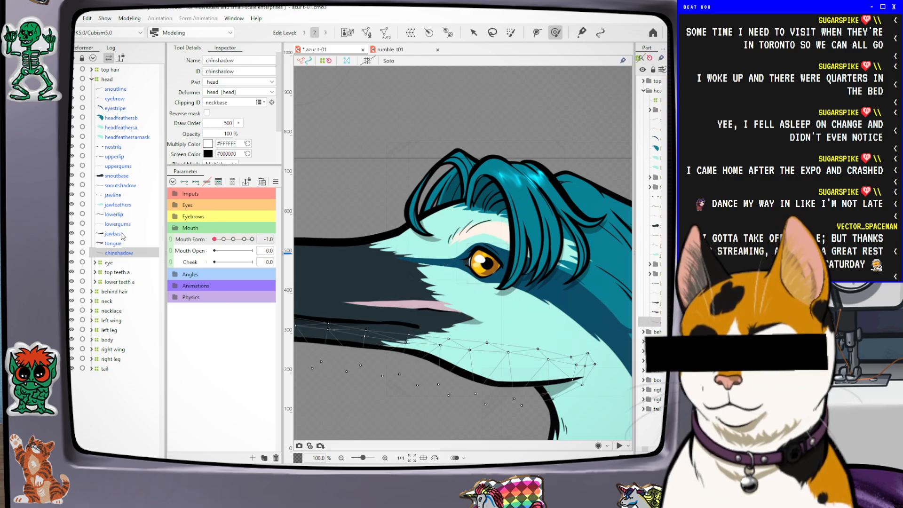
click(120, 235)
click(119, 215)
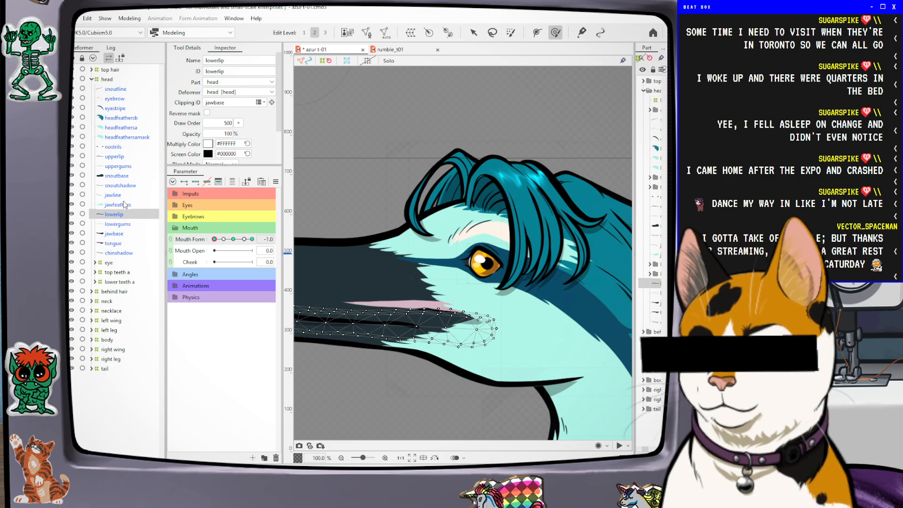
click(119, 207)
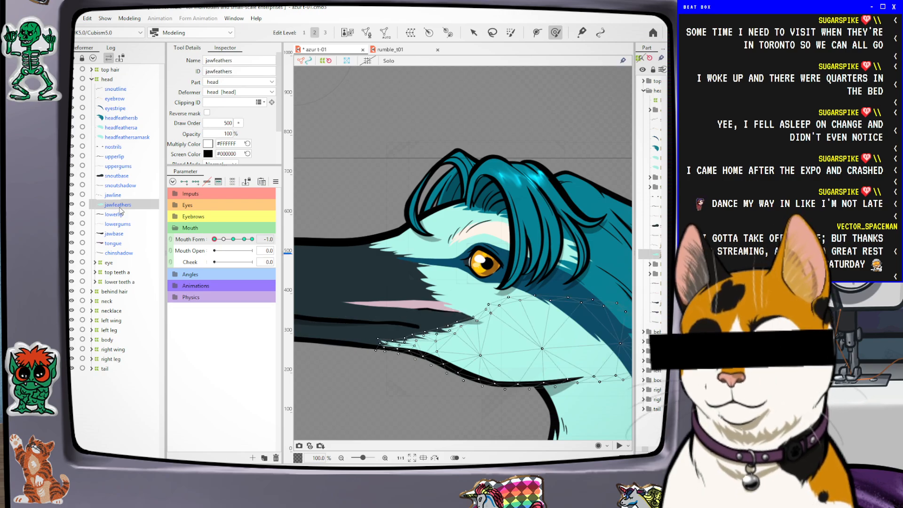
drag(223, 239, 232, 239)
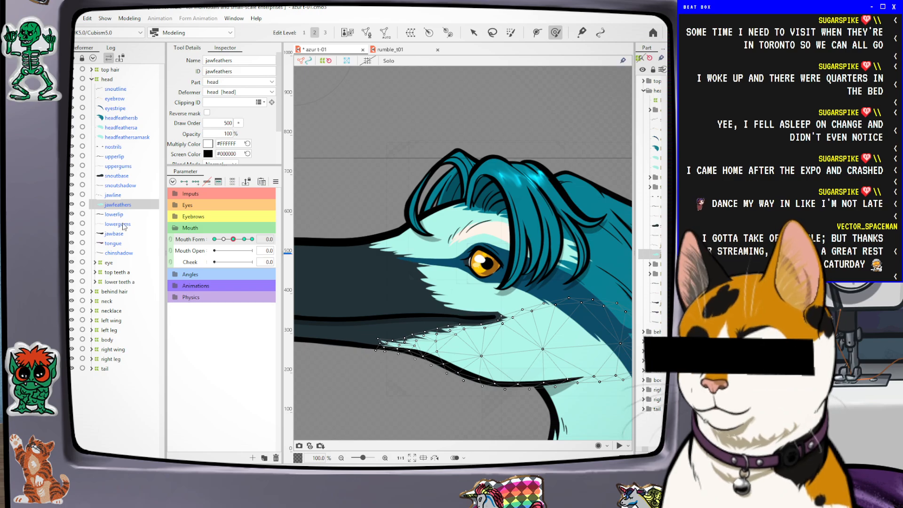
click(253, 239)
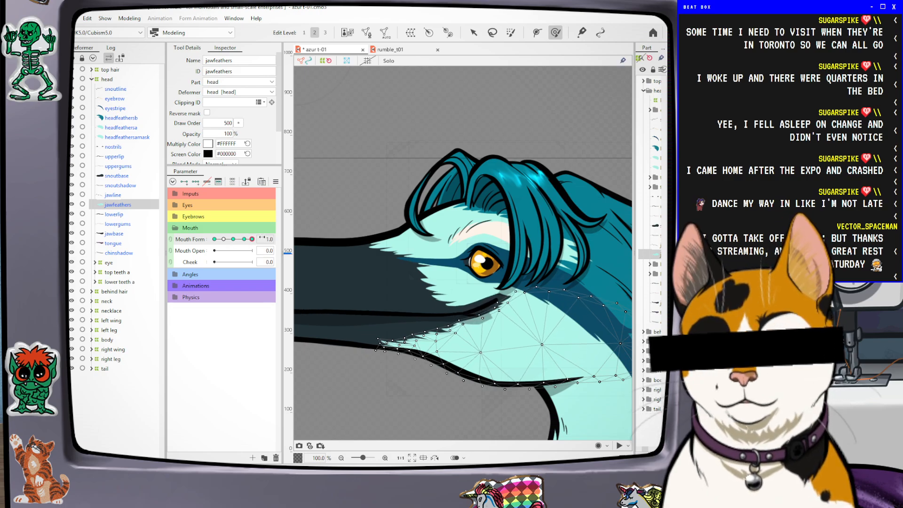
drag(252, 239, 234, 240)
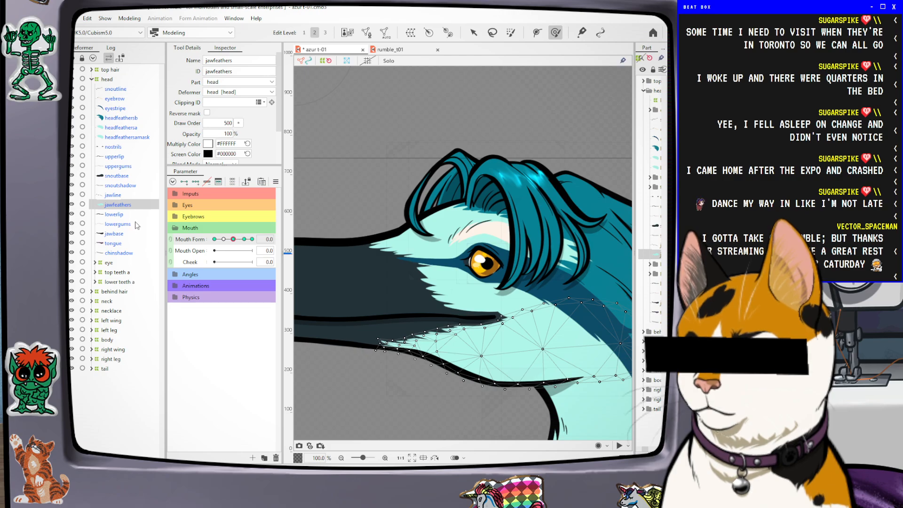
Isolate lowerlip at Mouth Form 0.0 and place four deform path points along its upper edge, from the mouth corner forward
click(123, 214)
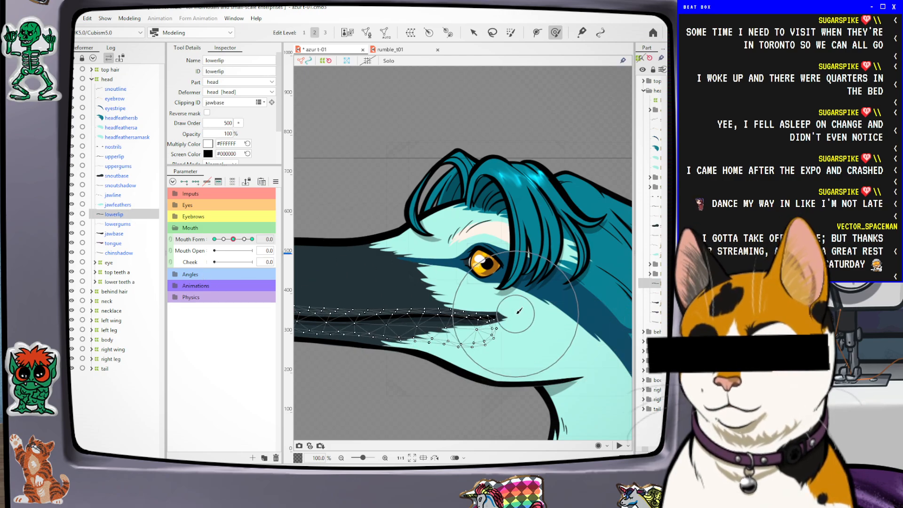
scroll(378, 291, down, 2)
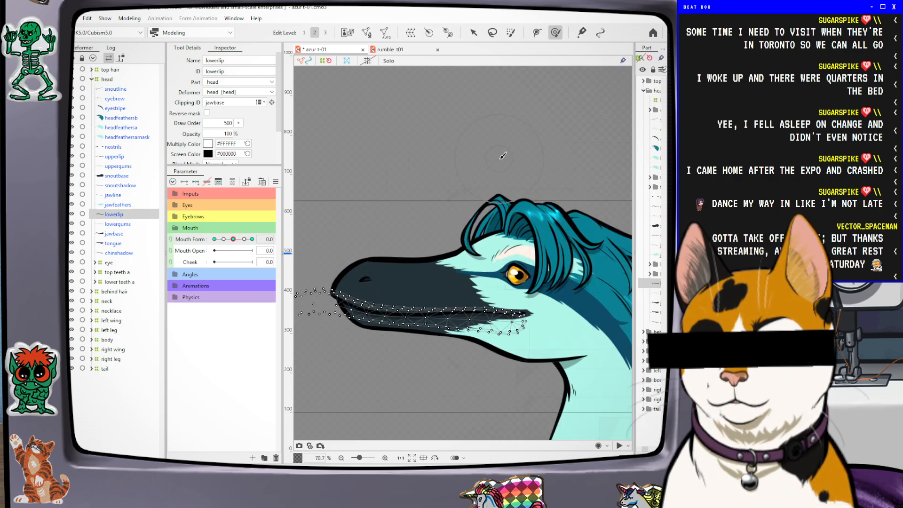
scroll(521, 321, up, 2)
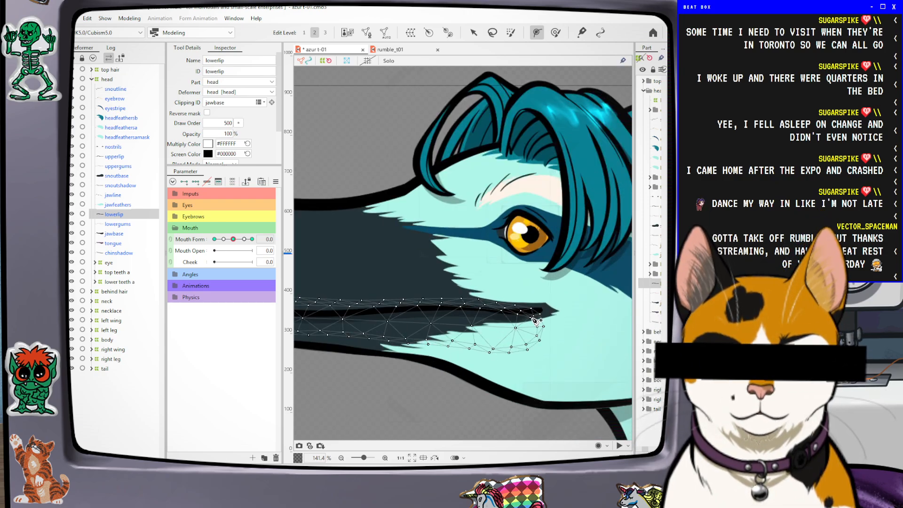
click(389, 60)
scroll(514, 160, down, 6)
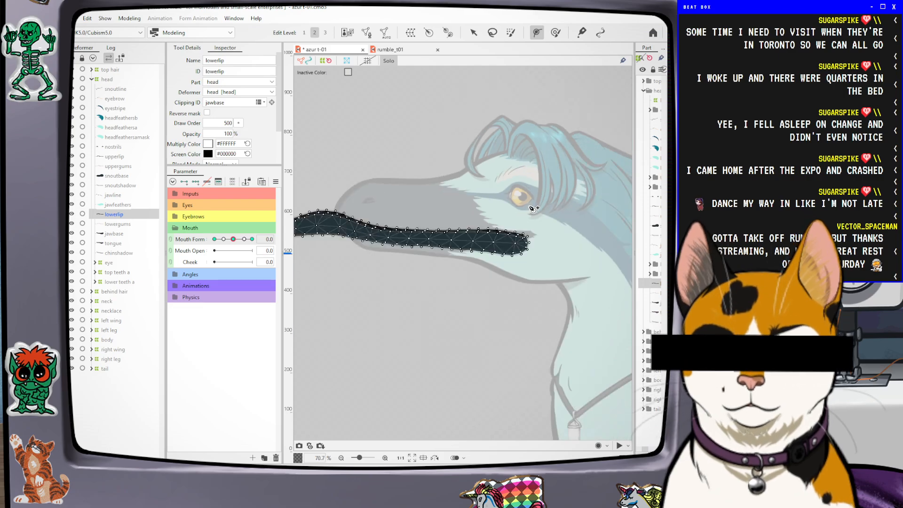
scroll(515, 203, up, 6)
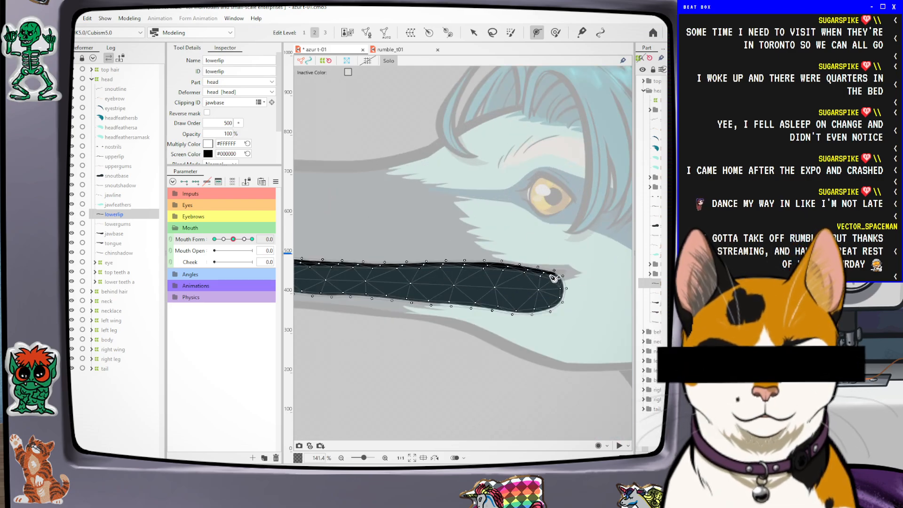
click(552, 274)
click(504, 268)
click(432, 267)
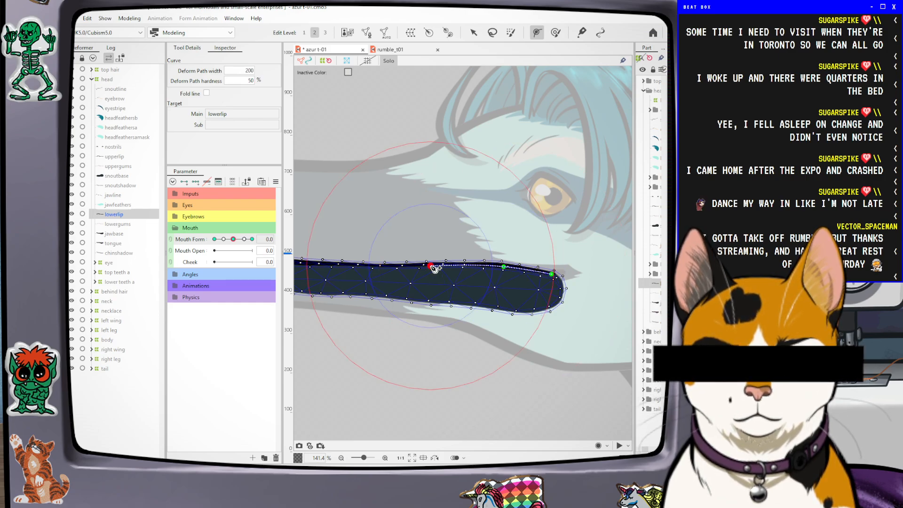
click(331, 266)
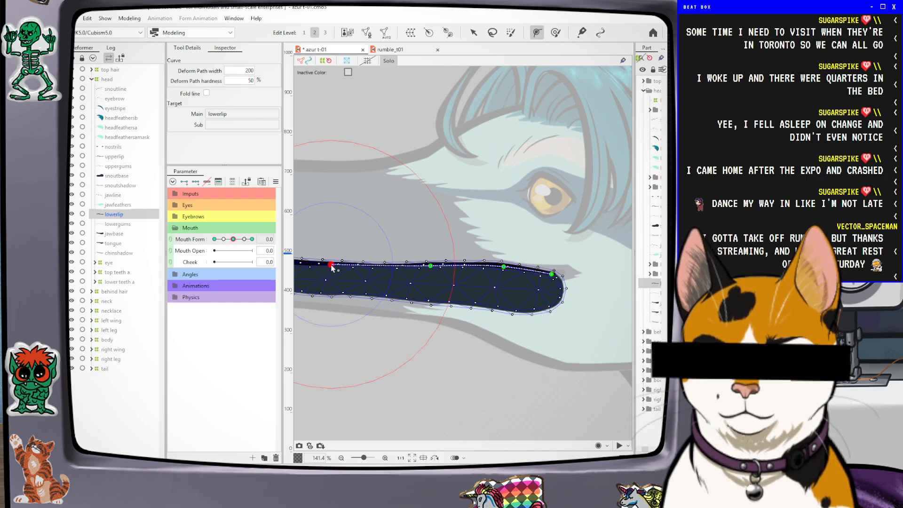
Extend lowerlip's deform path with five more points along its upper edge, past the snout tip to the front end
drag(366, 317, 707, 311)
drag(582, 298, 481, 292)
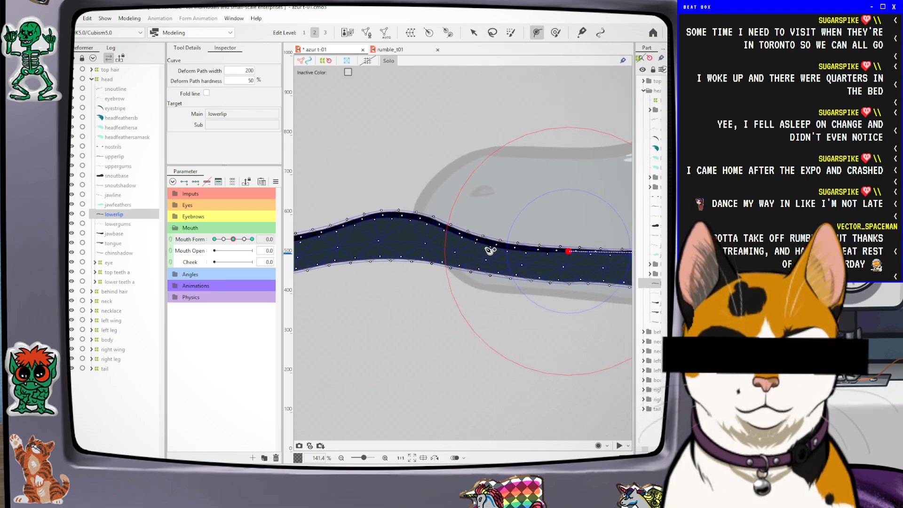
click(475, 238)
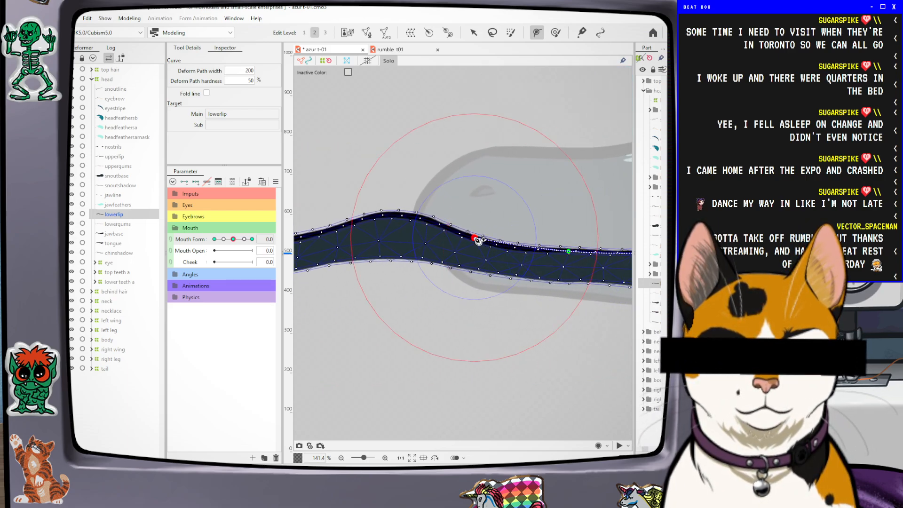
click(423, 219)
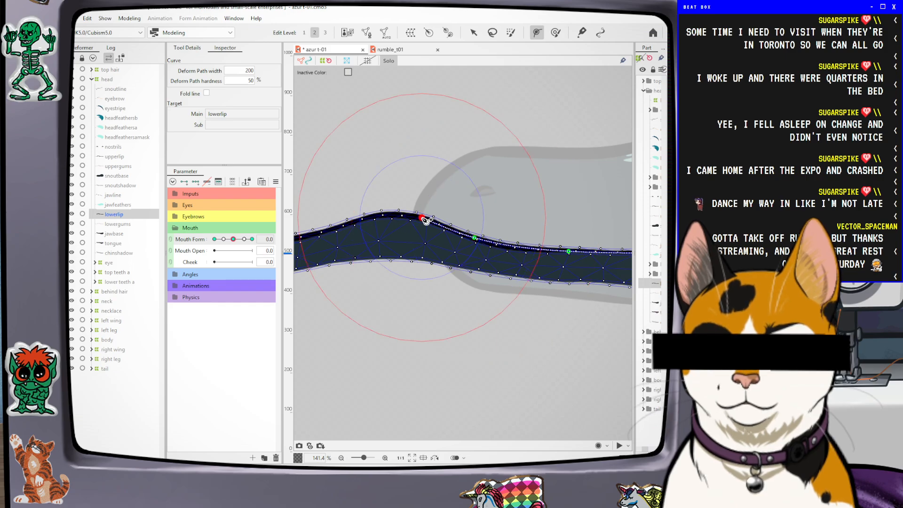
click(378, 217)
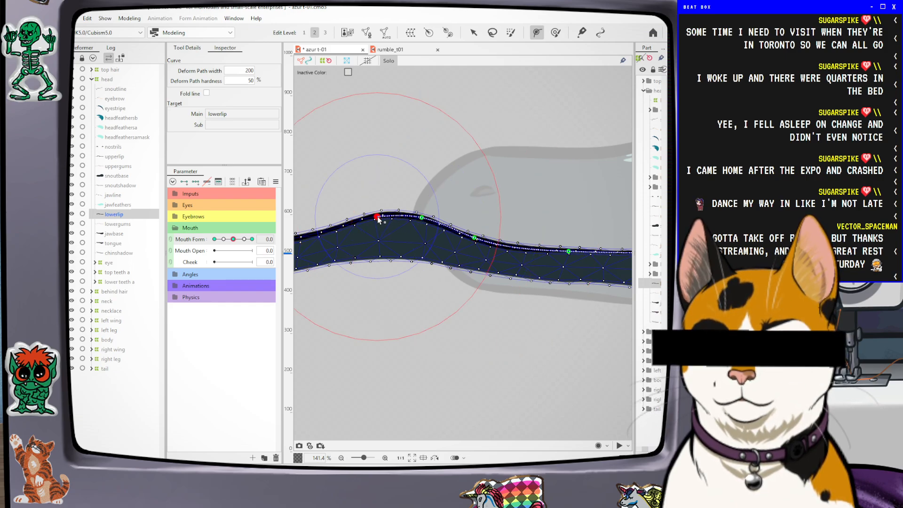
drag(406, 277, 518, 255)
drag(488, 219, 483, 215)
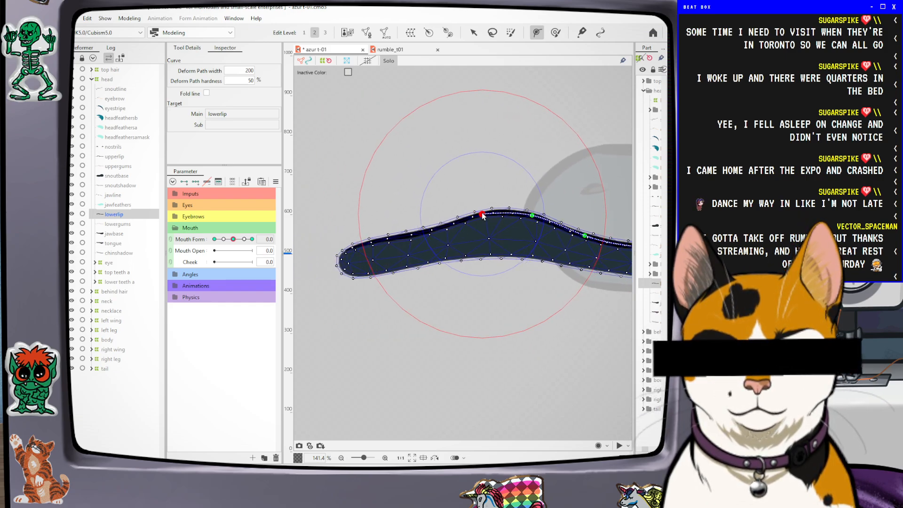
click(417, 235)
drag(420, 238, 415, 239)
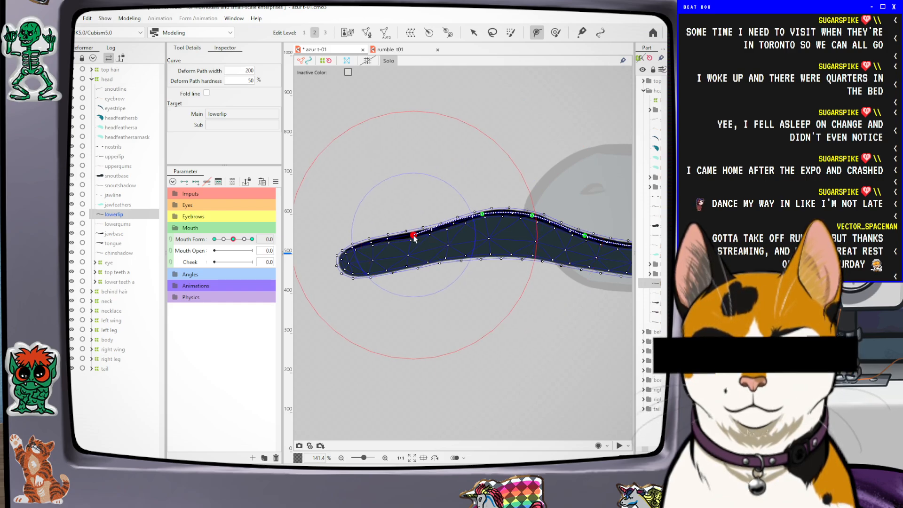
click(357, 246)
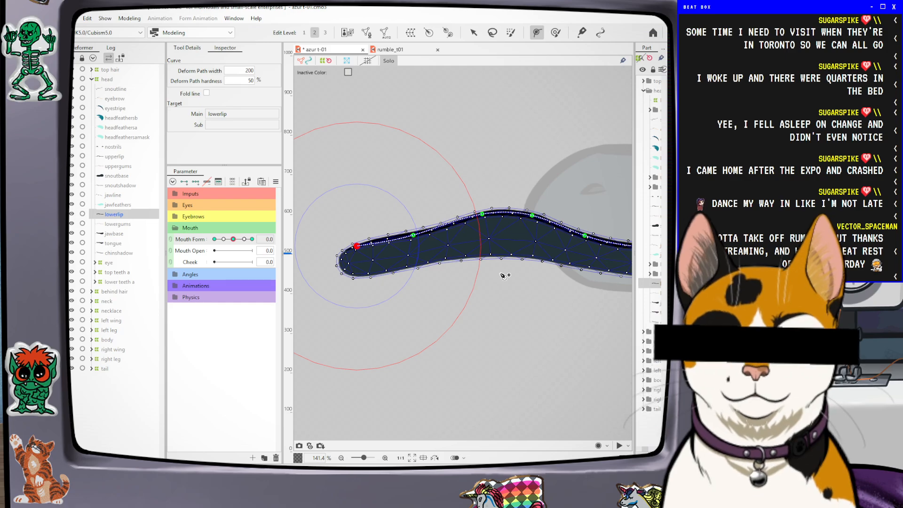
End the isolated view, raise lowerlip's rear path point to the mouth corner at Mouth Form 1.0, and check the blend to 0.0
drag(569, 350, 354, 322)
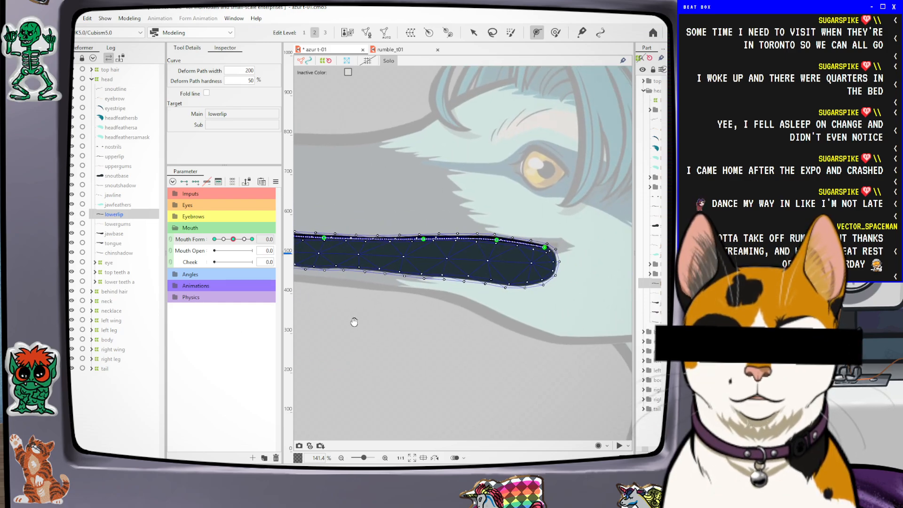
click(386, 61)
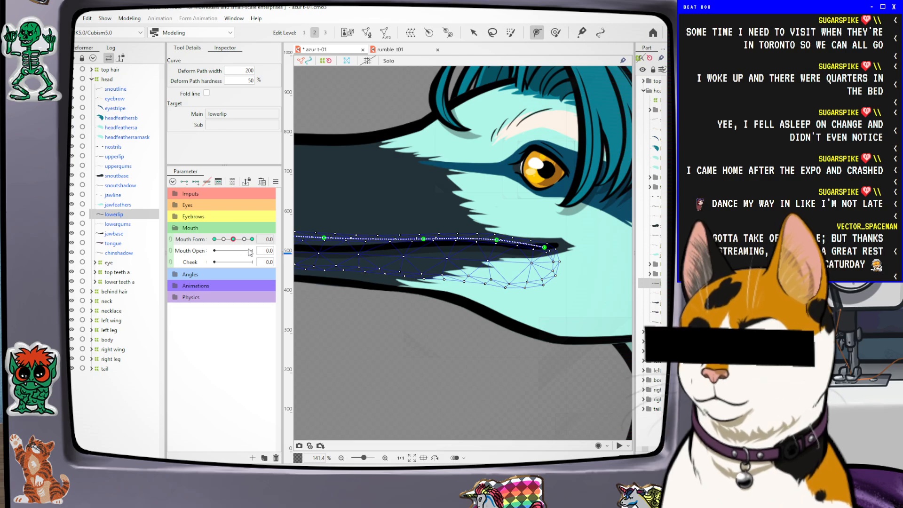
drag(234, 241, 278, 239)
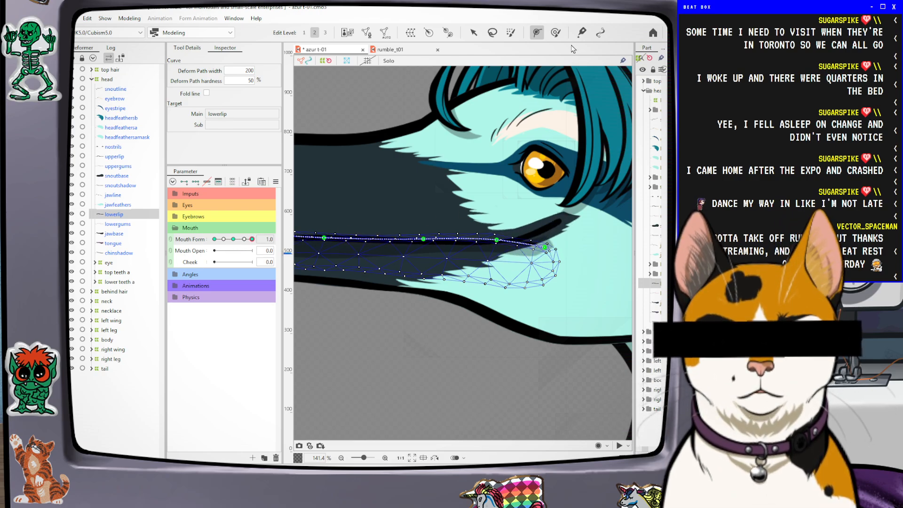
click(469, 31)
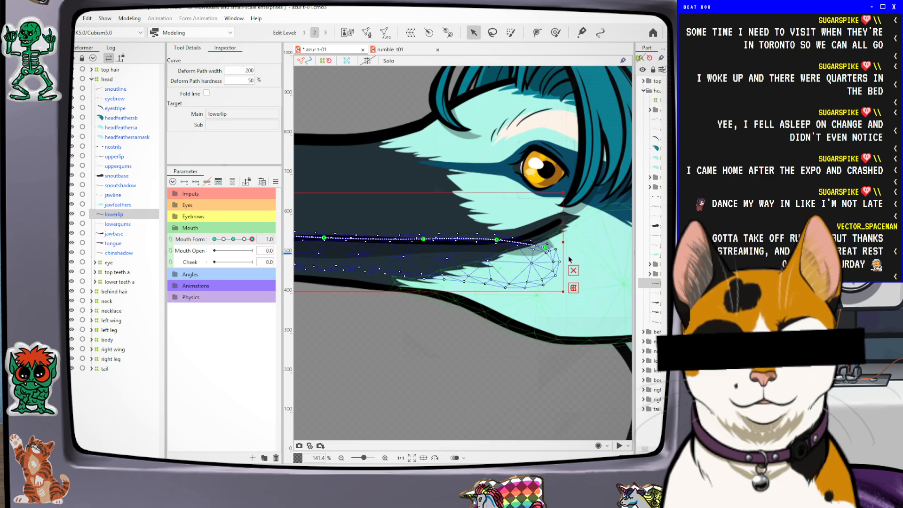
drag(545, 248, 546, 228)
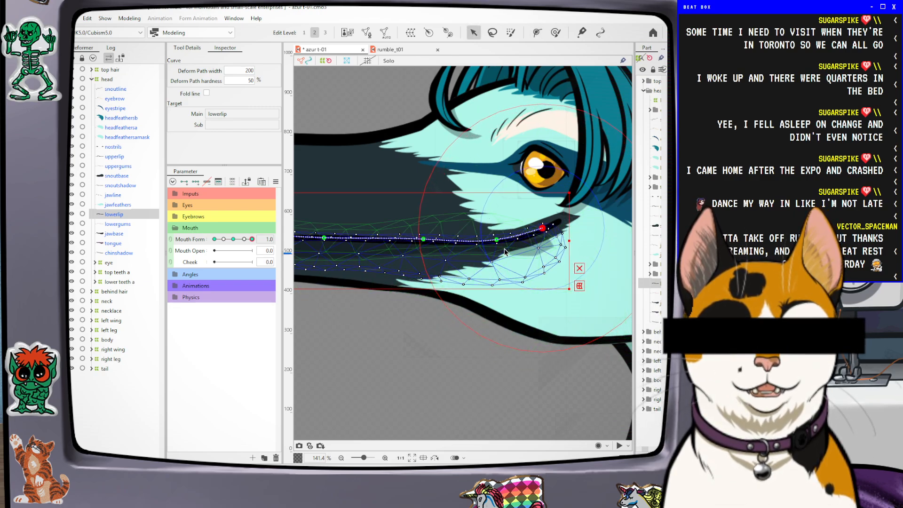
click(226, 244)
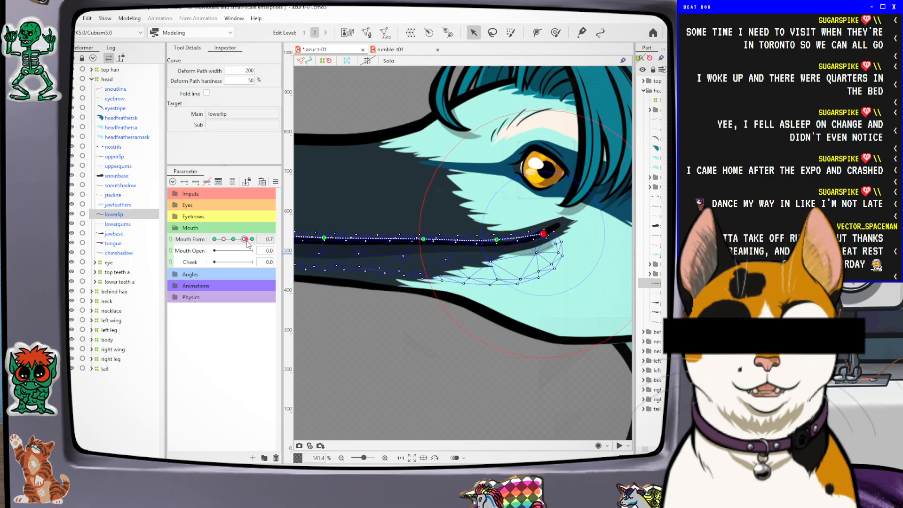
drag(226, 242, 327, 238)
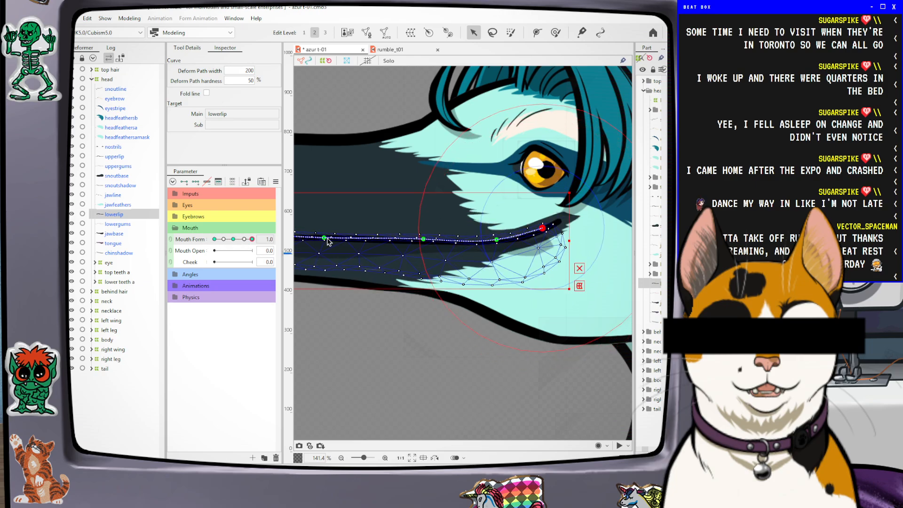
click(233, 240)
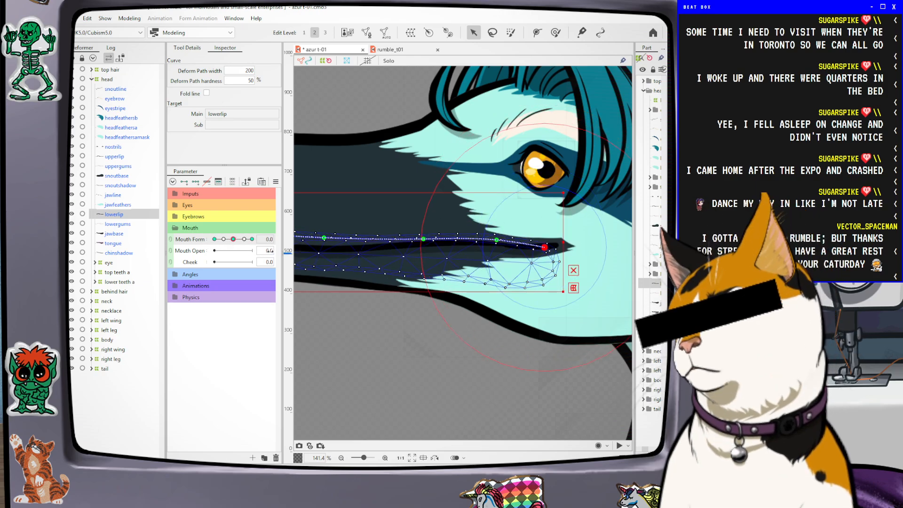
Add Mouth Form keys to snoutshadow and brush its lower edge upward along the mouth line at 1.0
click(119, 224)
click(113, 186)
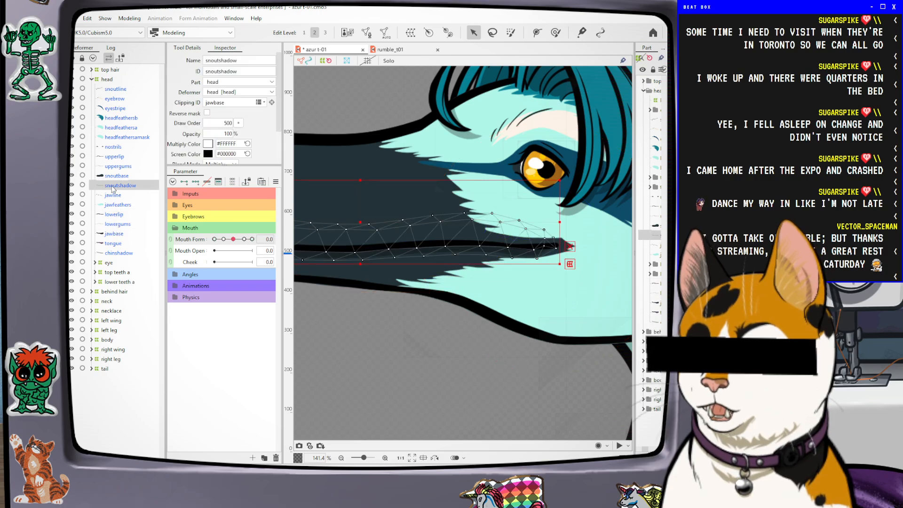
scroll(460, 236, down, 2)
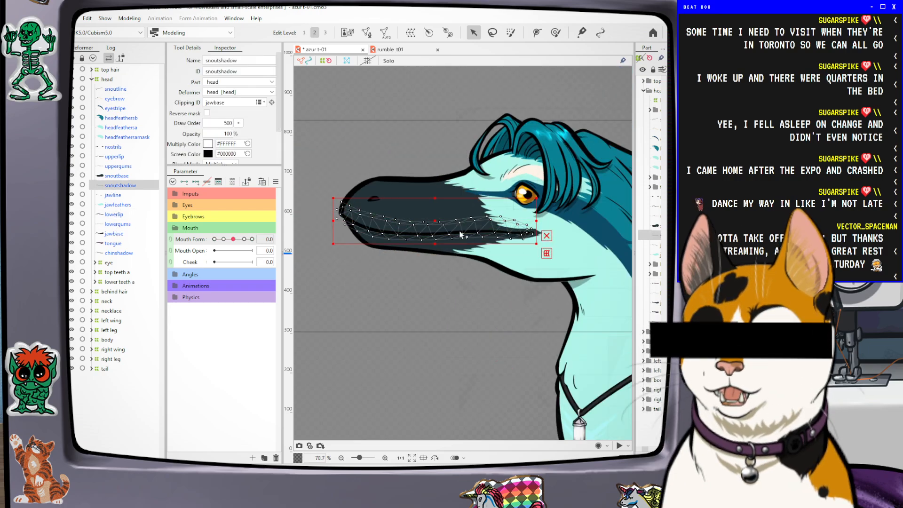
scroll(461, 235, up, 1)
key(b)
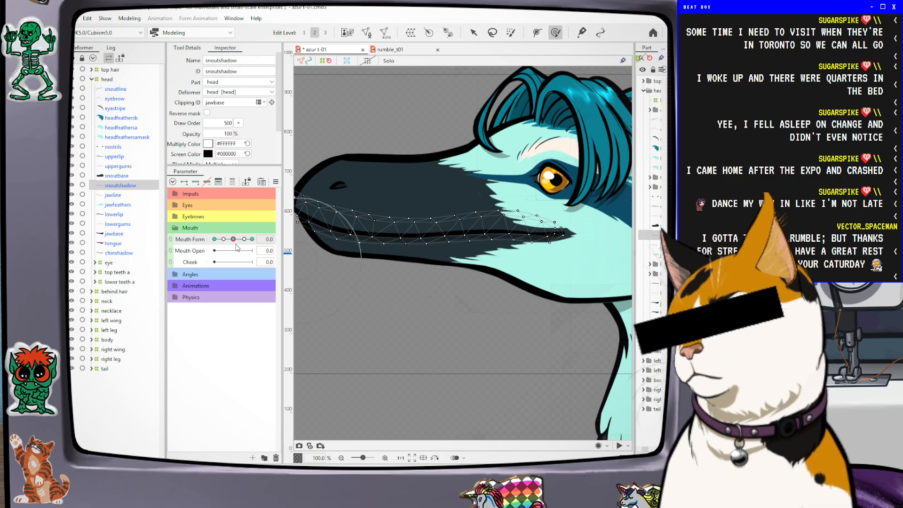
click(252, 239)
scroll(417, 258, up, 1)
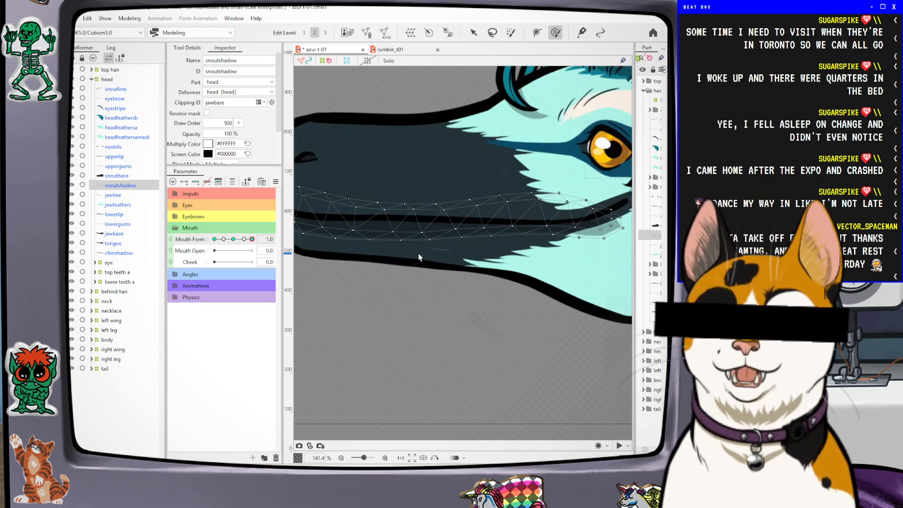
drag(377, 290, 380, 259)
mouse_move(441, 271)
mouse_down()
mouse_move(447, 262)
mouse_move(446, 282)
mouse_up()
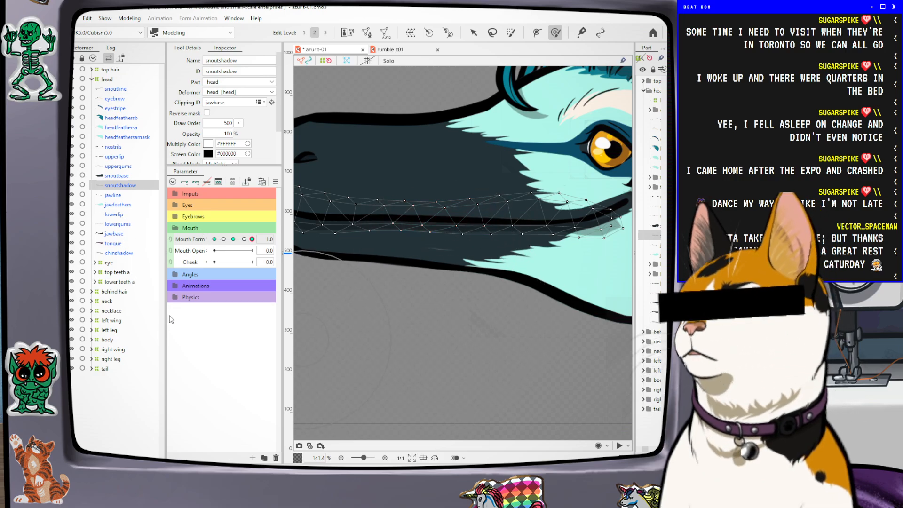
Examine the tongue, jawbase, lowergums, lowerlip and snoutshadow meshes around the mouth corner at Mouth Form 1.0
click(117, 244)
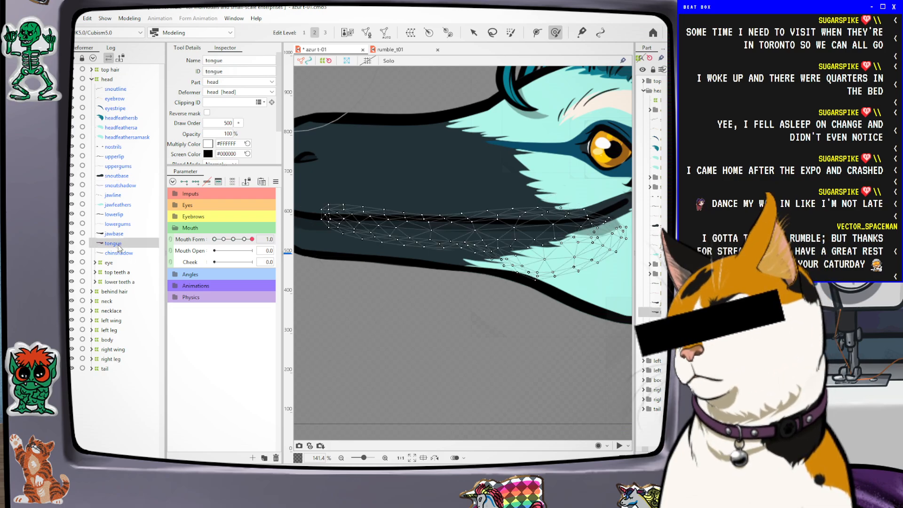
click(119, 255)
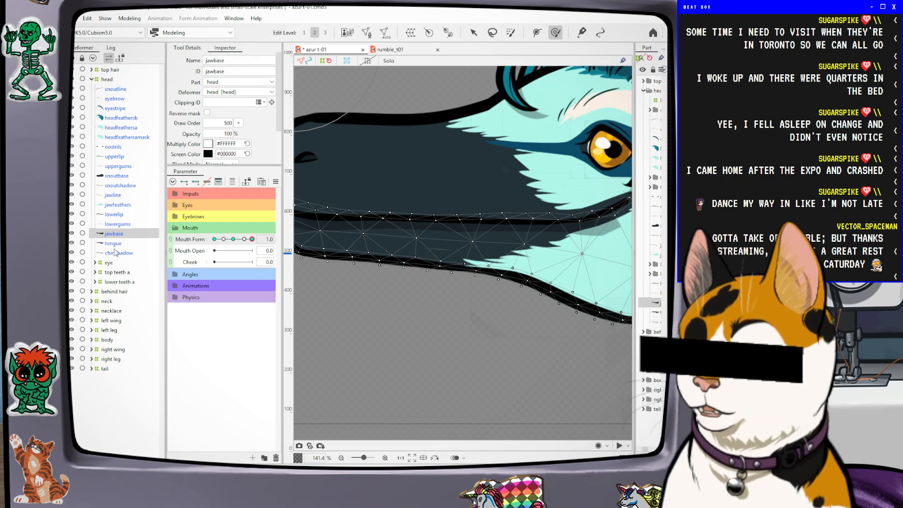
click(115, 224)
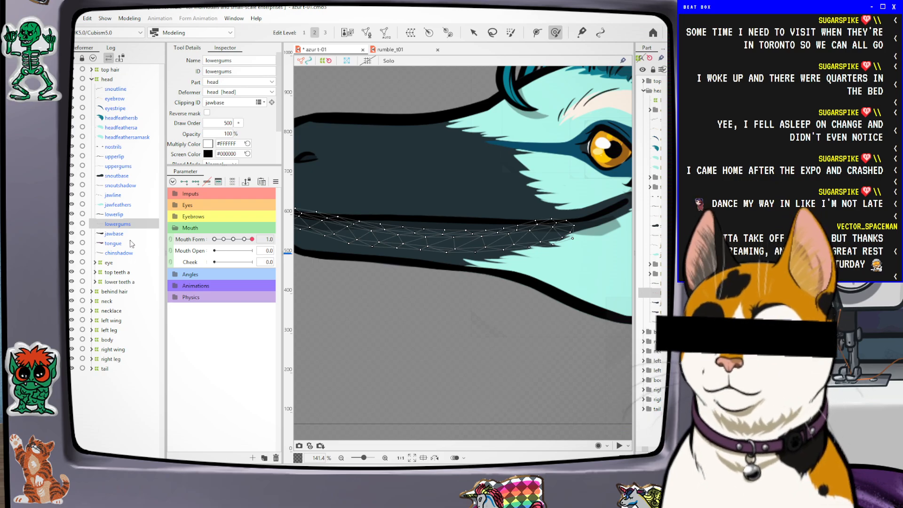
click(119, 216)
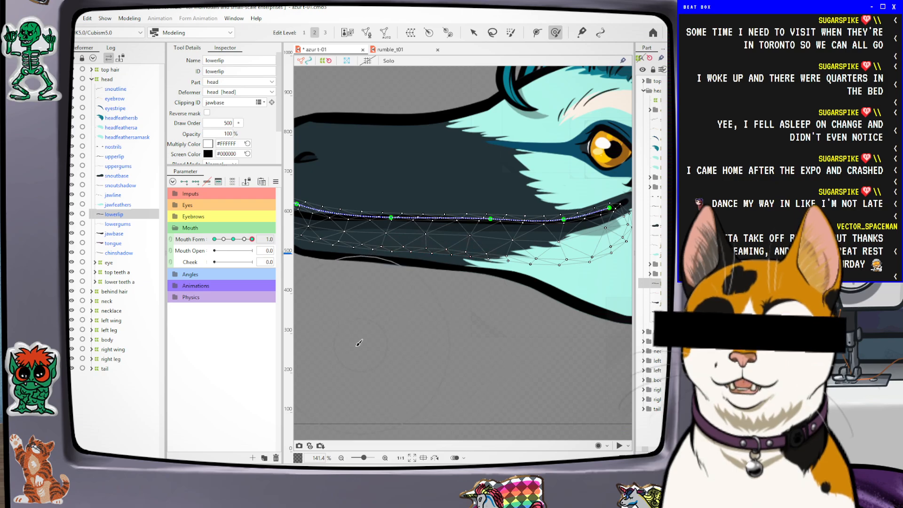
click(126, 186)
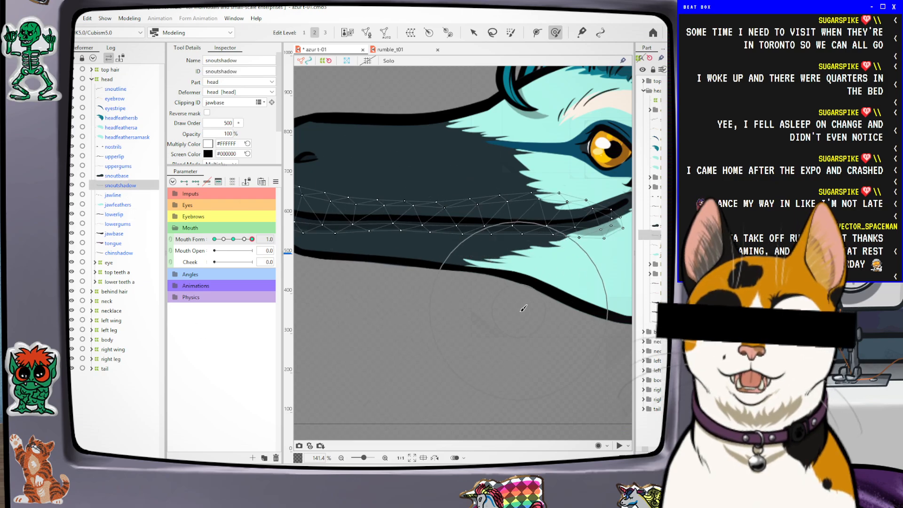
scroll(542, 326, down, 3)
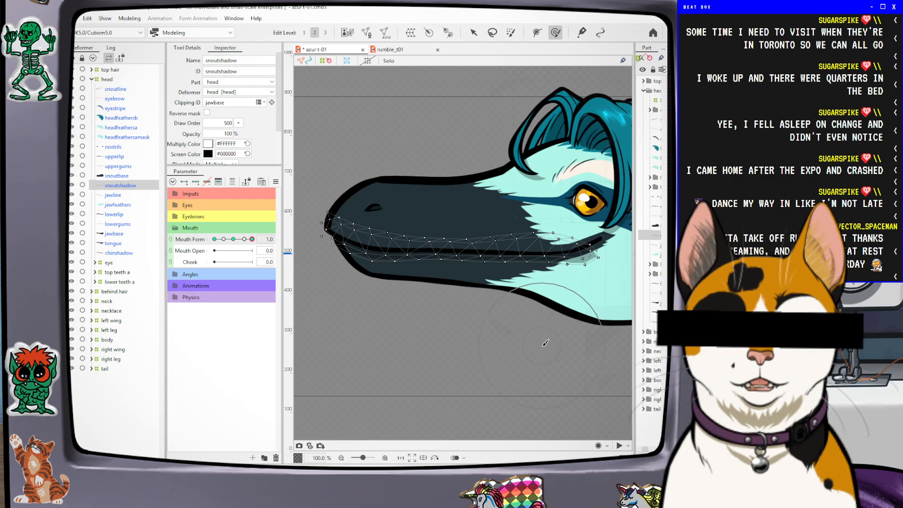
scroll(546, 345, up, 2)
mouse_move(541, 294)
mouse_down()
mouse_move(539, 279)
mouse_move(569, 260)
mouse_up()
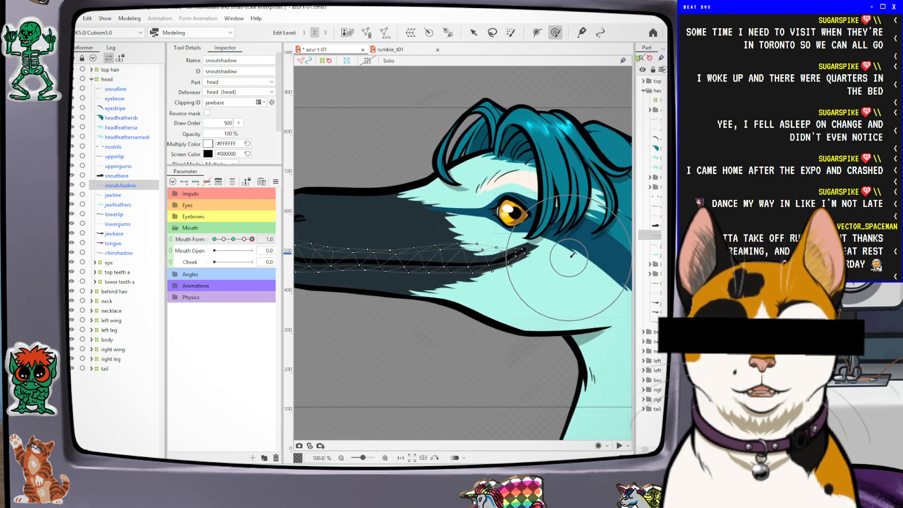
scroll(481, 301, up, 1)
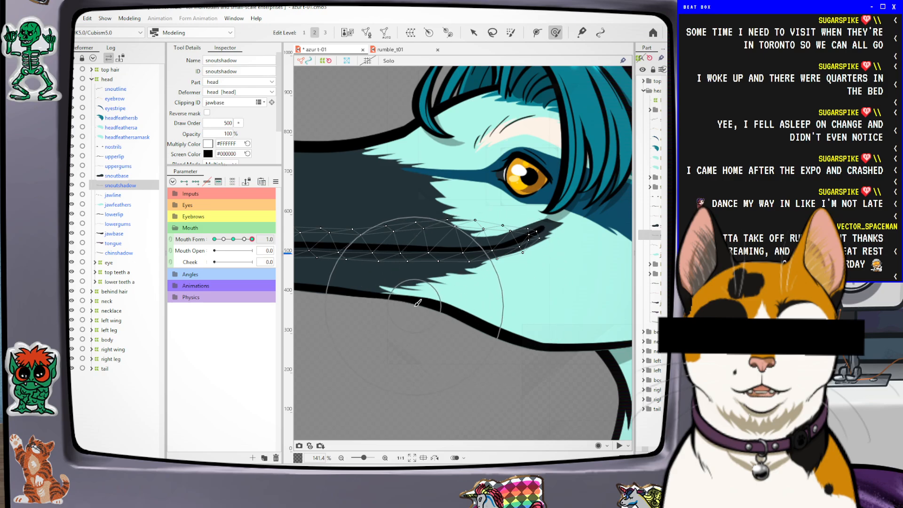
scroll(464, 305, down, 1)
Set Mouth Form to -1.0 and brush snoutshadow's rear end forward from the mouth corner along the mouth line
click(215, 239)
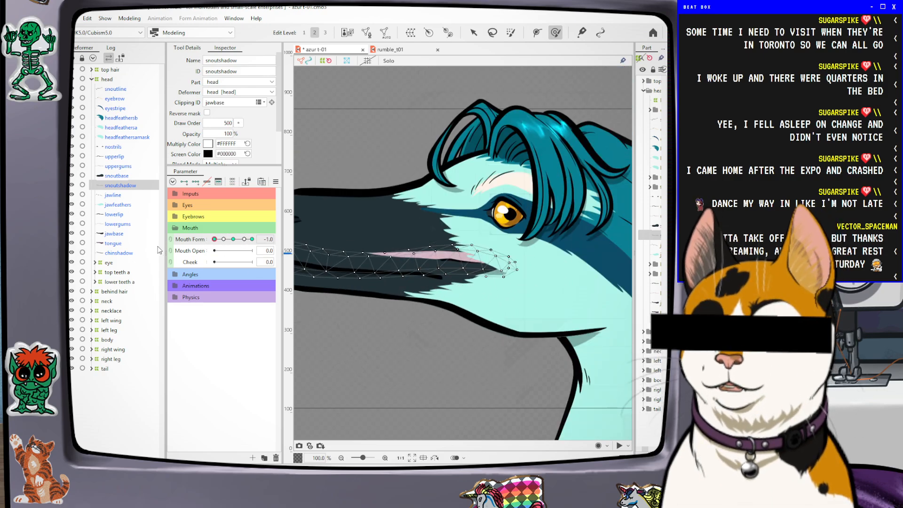
drag(419, 265, 412, 270)
mouse_move(479, 260)
mouse_down()
mouse_move(500, 264)
mouse_move(460, 253)
mouse_move(386, 261)
mouse_move(434, 267)
mouse_move(424, 270)
mouse_move(473, 265)
mouse_move(450, 269)
mouse_up()
drag(506, 284, 479, 288)
drag(419, 230, 456, 234)
scroll(459, 238, down, 1)
scroll(434, 270, up, 2)
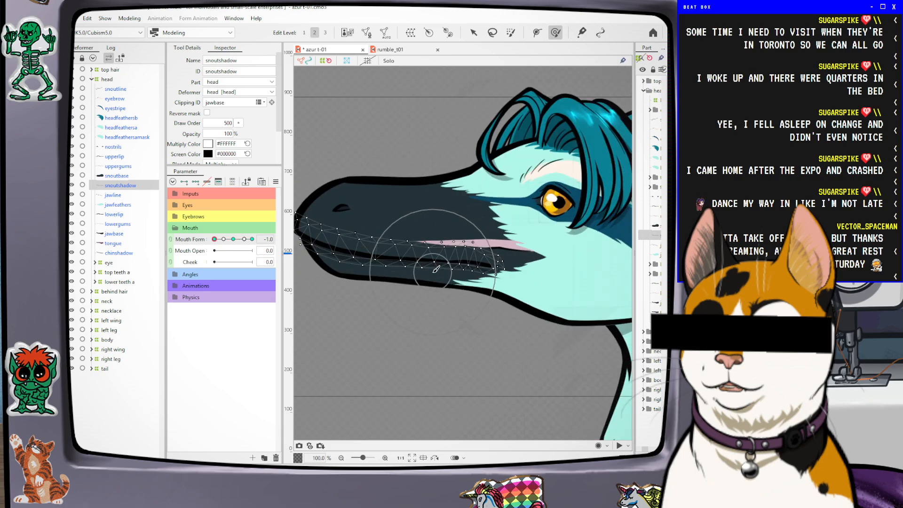
drag(555, 263, 545, 258)
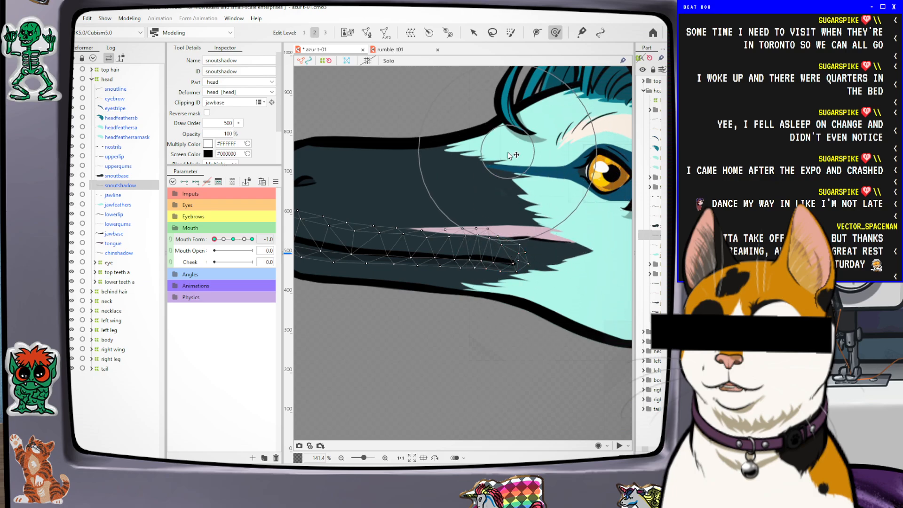
Check snoutbase's mouth edge by sweeping Mouth Form between -1.0 and 1.0
click(111, 175)
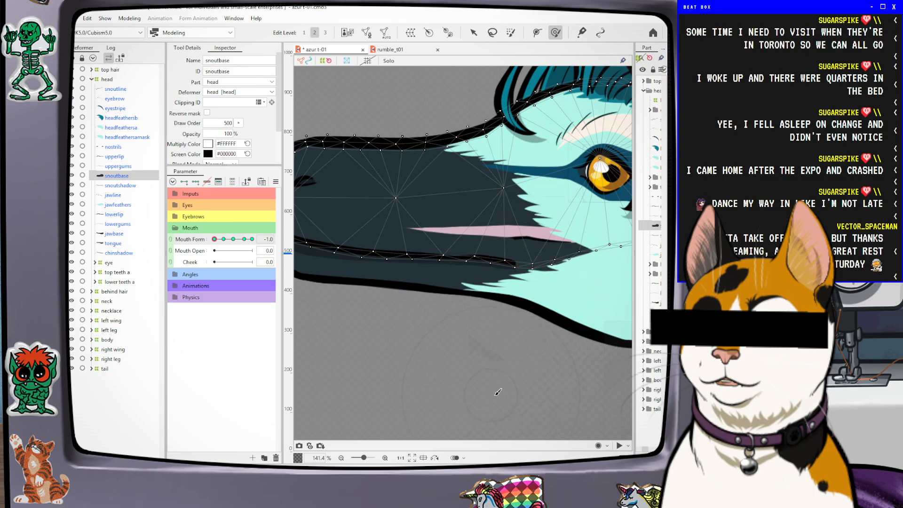
drag(214, 238, 252, 239)
scroll(395, 246, down, 2)
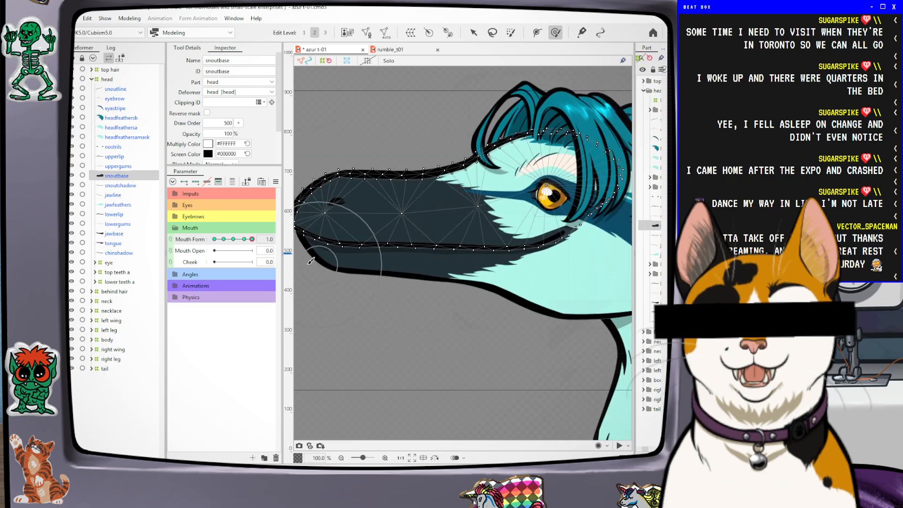
drag(252, 239, 141, 261)
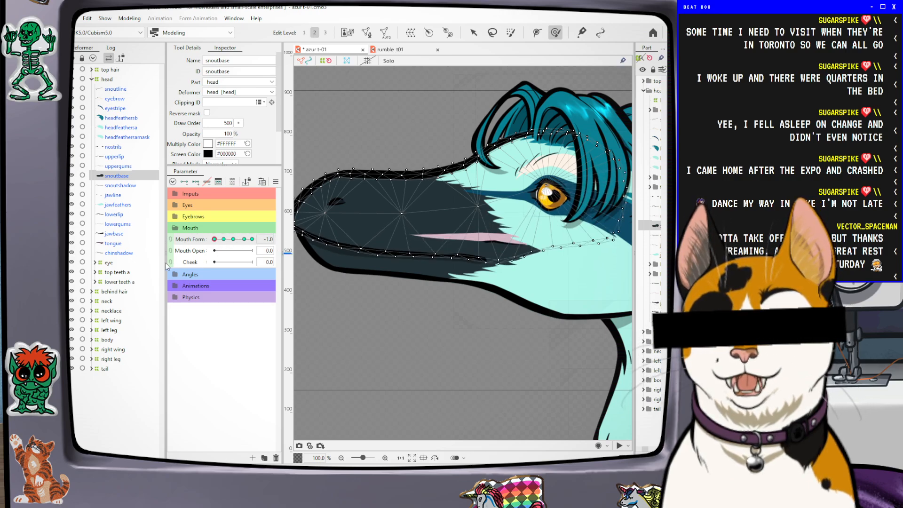
Isolate uppergums at Mouth Form 0.0 and place four deform path points along it, from the mouth corner forward
click(234, 239)
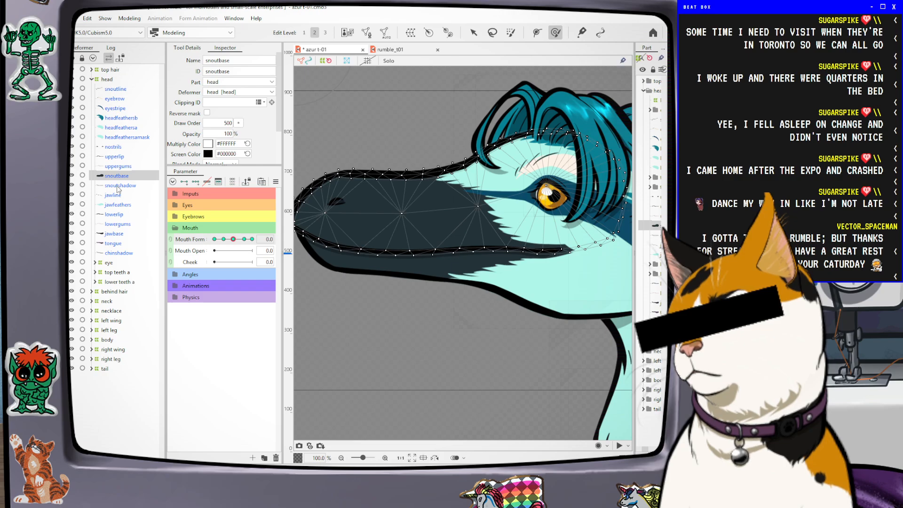
click(116, 166)
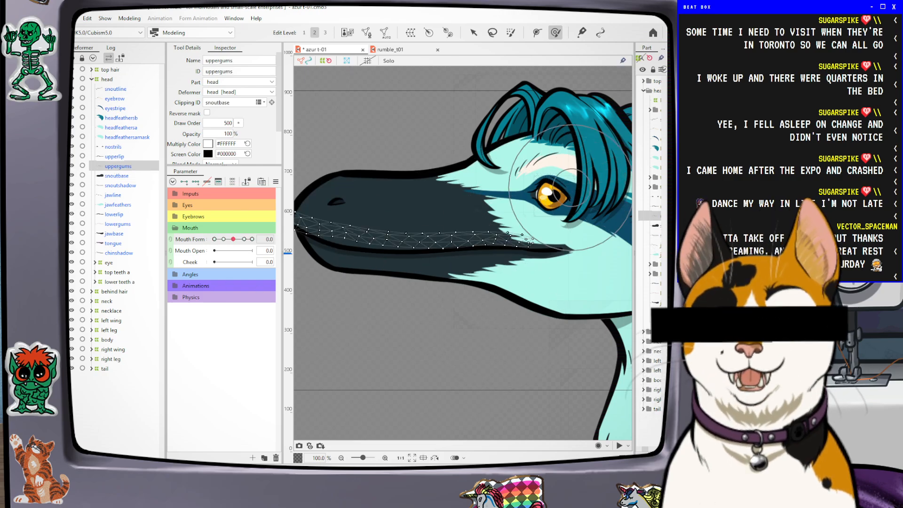
scroll(495, 229, down, 2)
scroll(517, 198, up, 2)
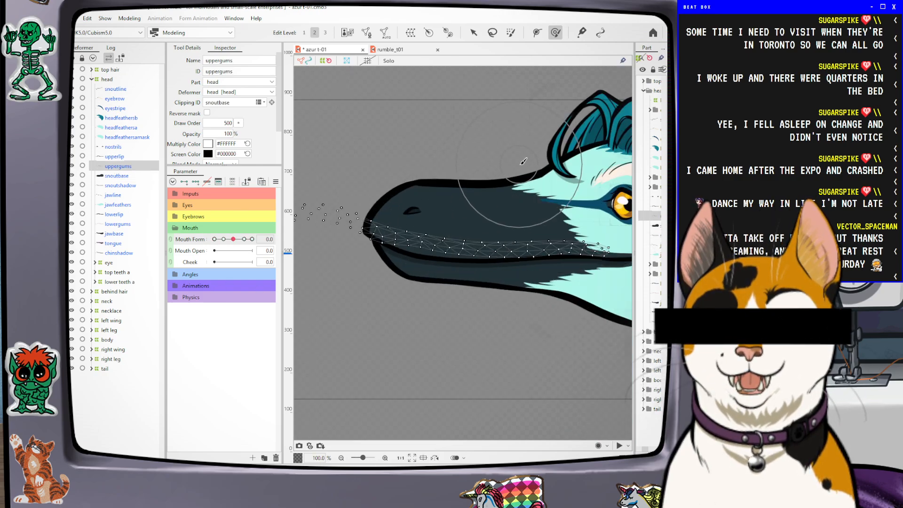
scroll(527, 105, down, 1)
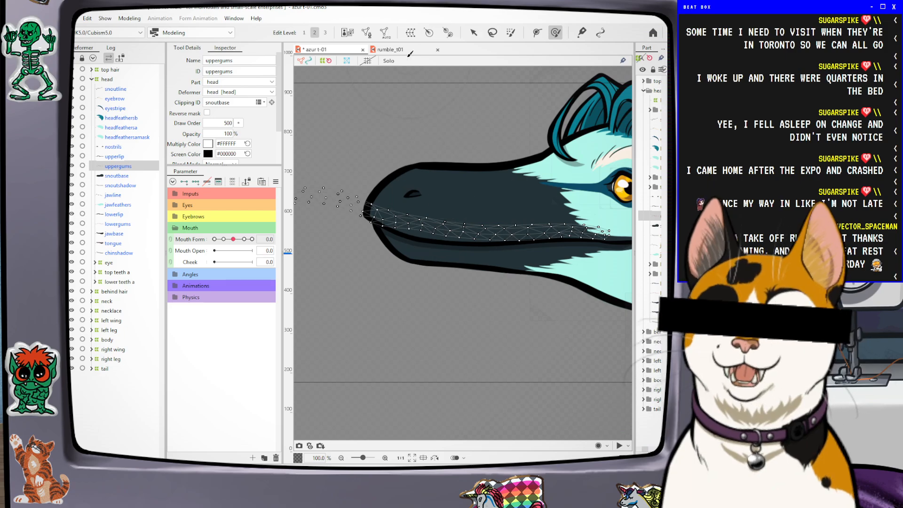
click(388, 62)
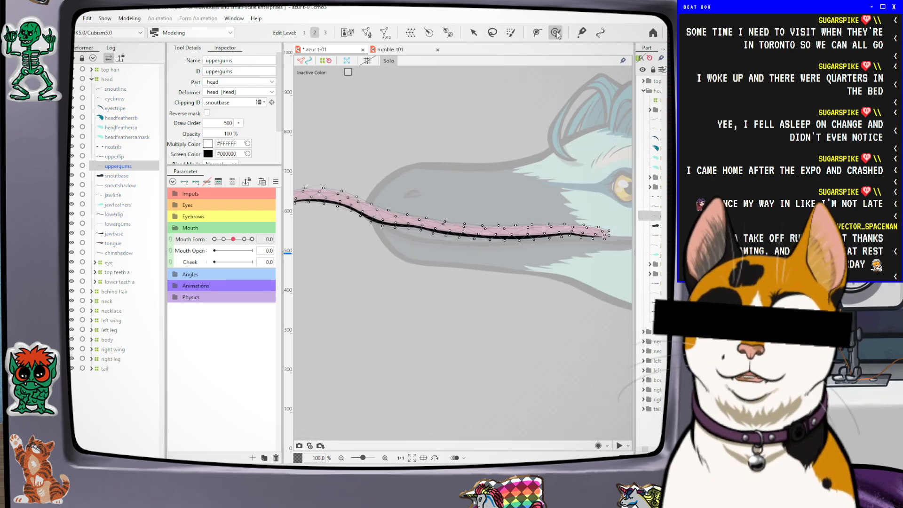
click(536, 33)
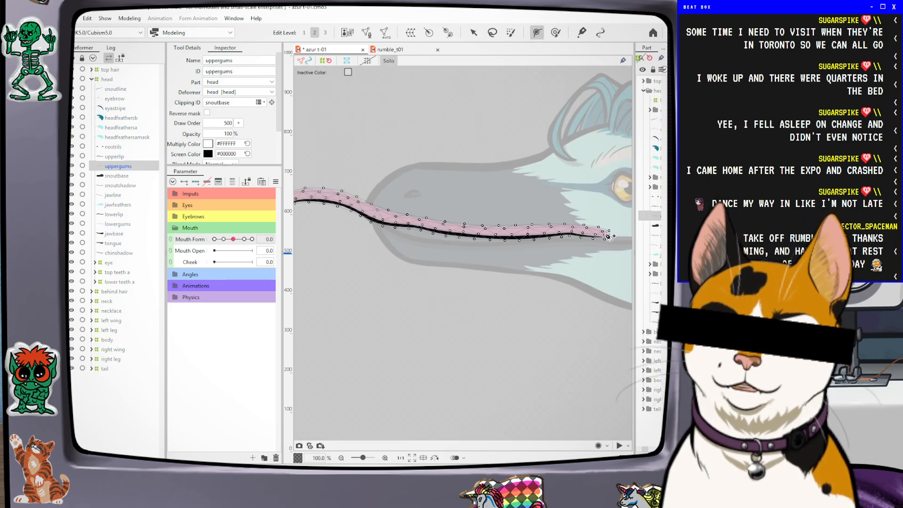
click(602, 235)
click(570, 232)
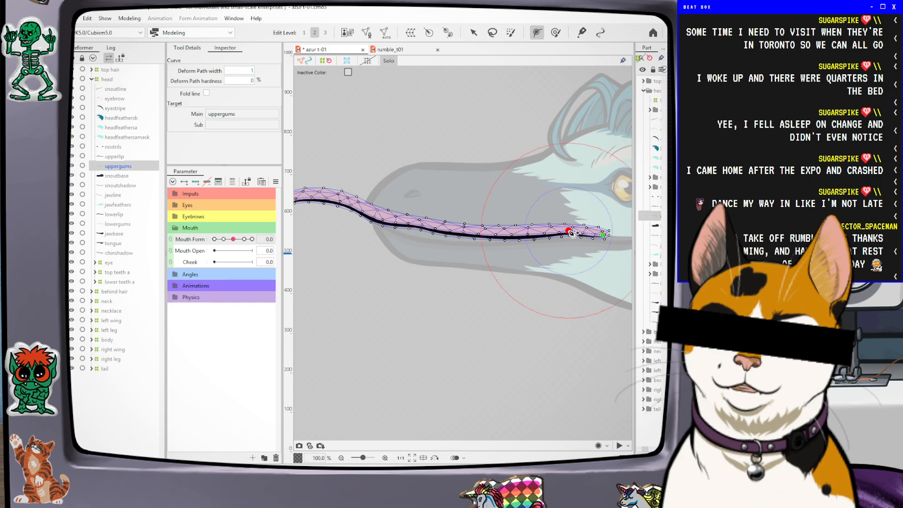
click(492, 235)
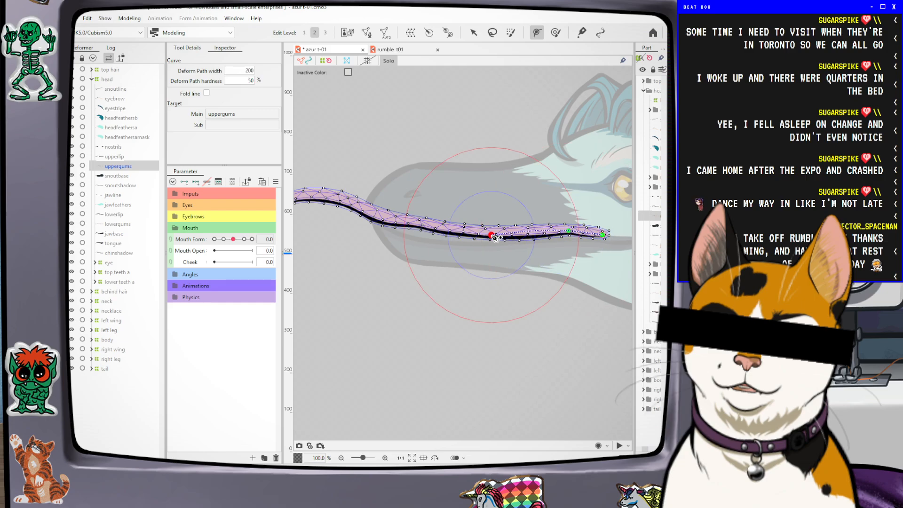
click(417, 225)
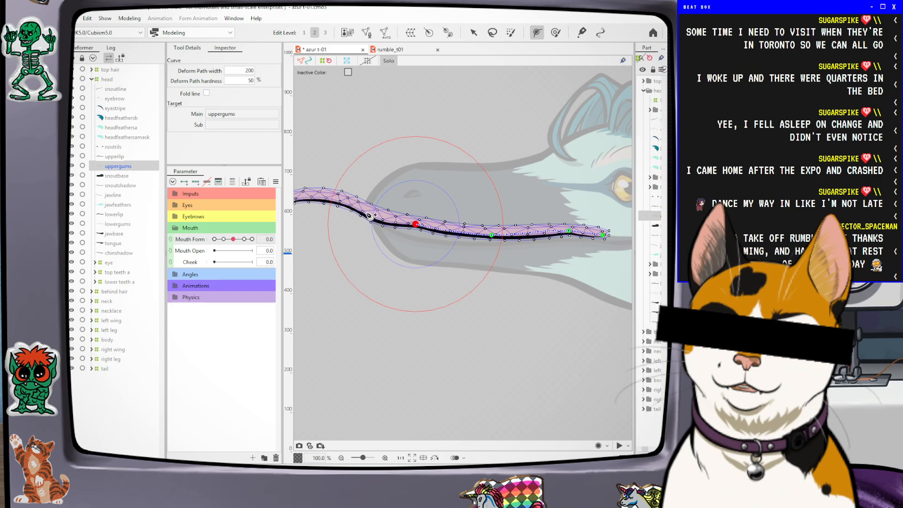
Extend uppergums' deform path with four more points, past the snout tip to its front end
click(360, 211)
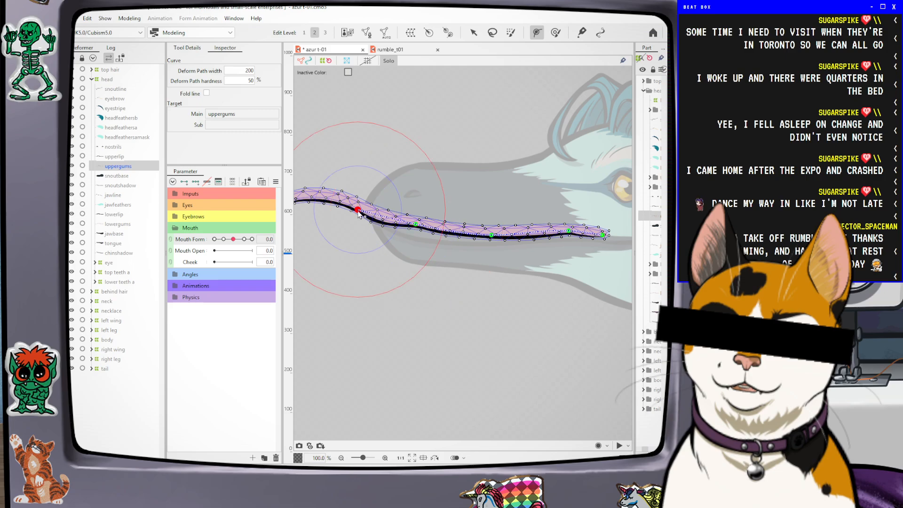
click(314, 198)
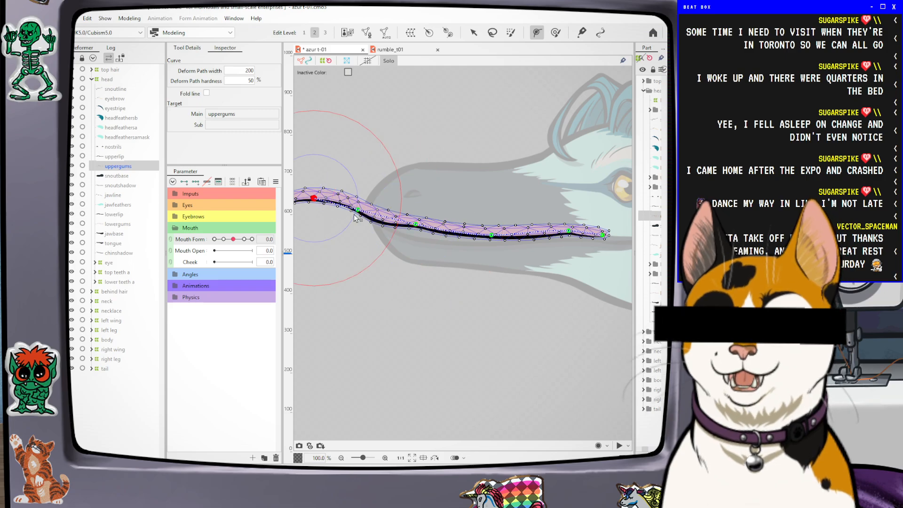
drag(442, 332, 593, 315)
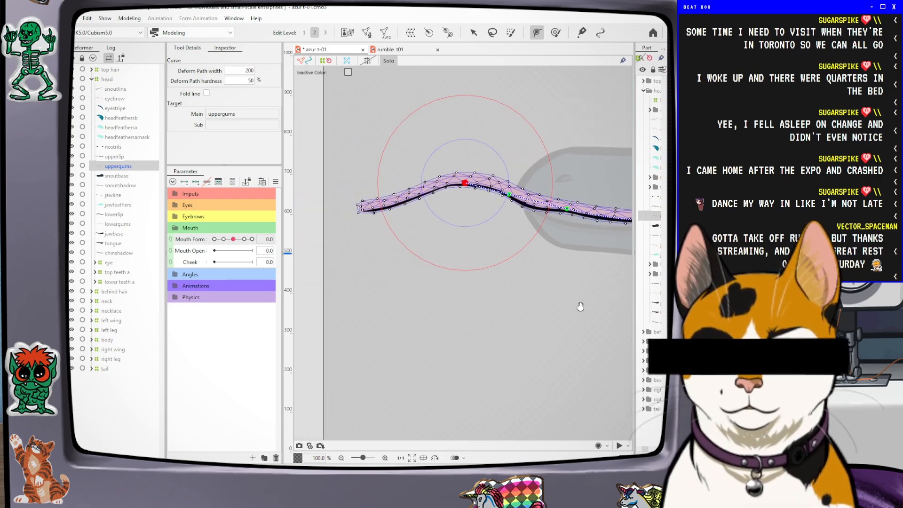
click(415, 196)
click(365, 210)
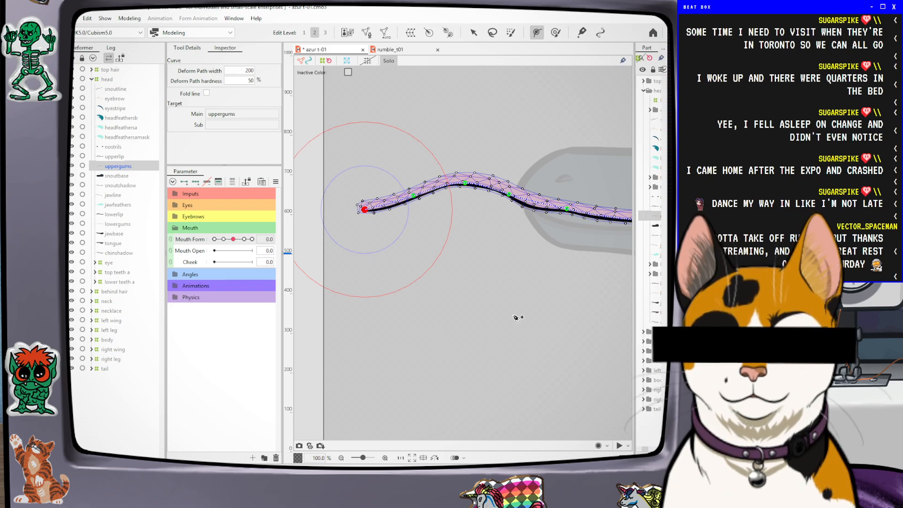
Add Mouth Form keys to uppergums, end the isolated view, and nudge its middle path point upward at 1.0
click(473, 33)
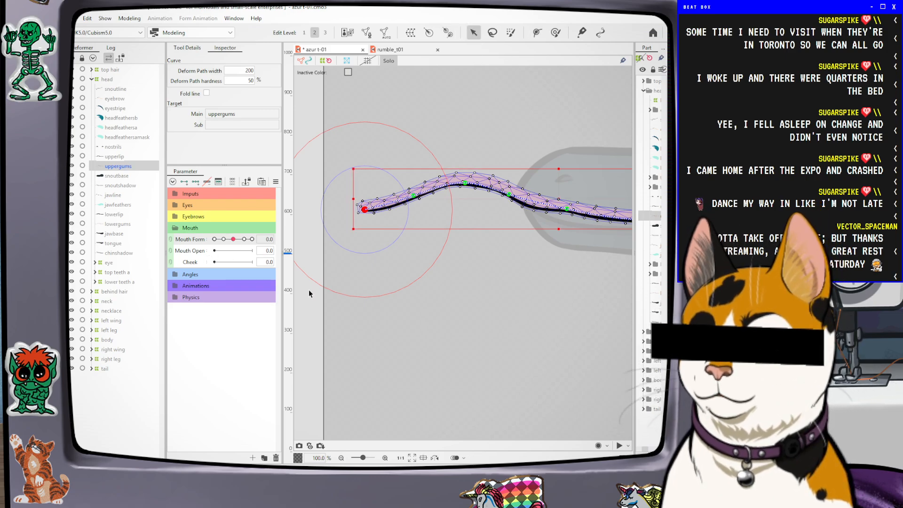
drag(462, 331, 286, 355)
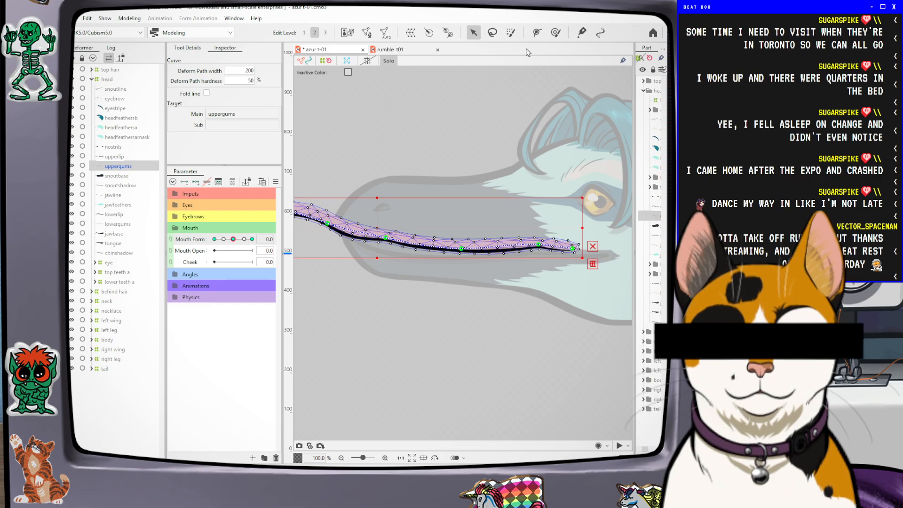
click(383, 62)
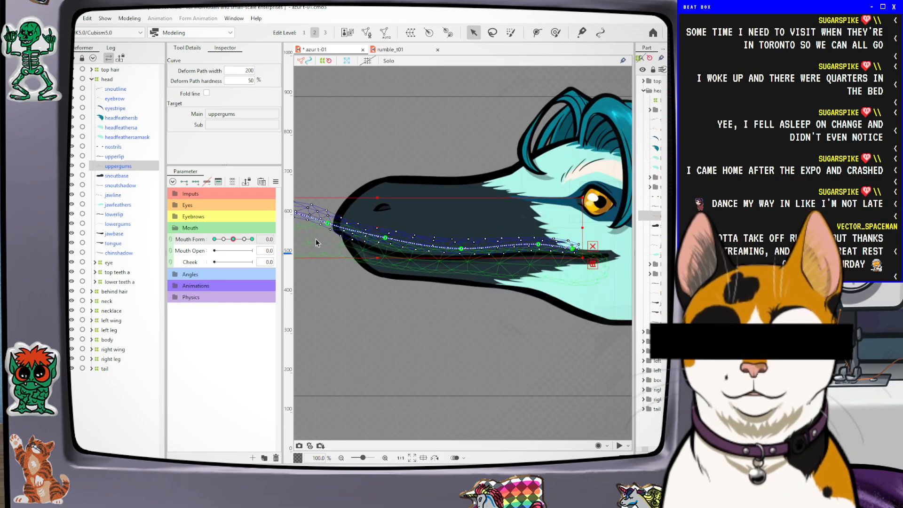
drag(239, 242, 296, 244)
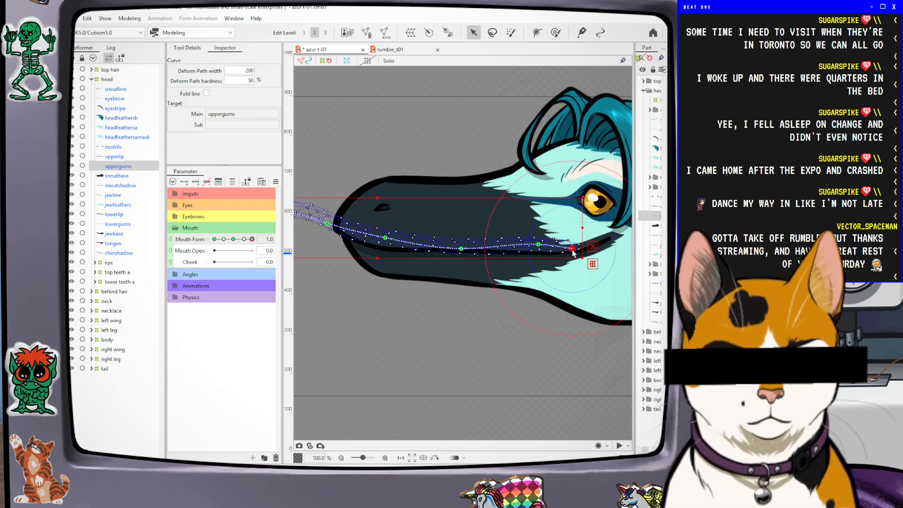
click(462, 248)
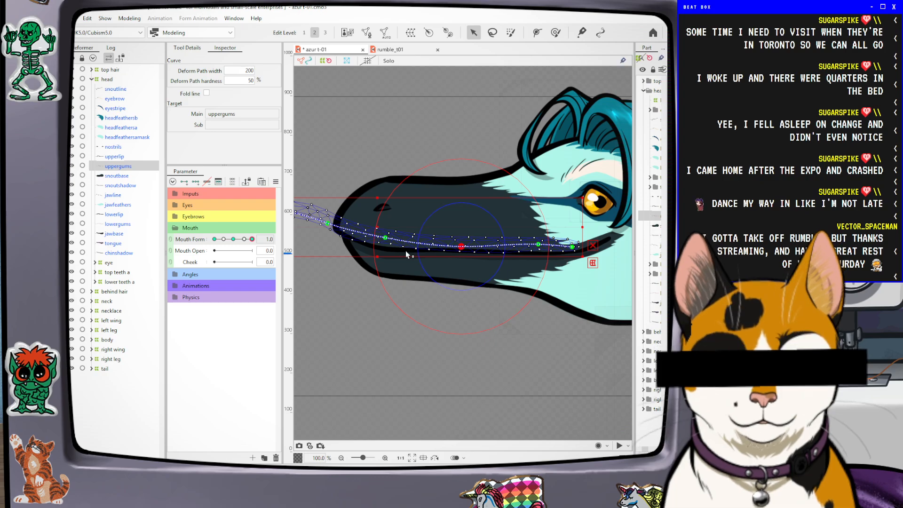
At Mouth Form -1.0, move uppergums' three rear path points forward and down so the gums tuck behind the snout
drag(252, 239, 179, 239)
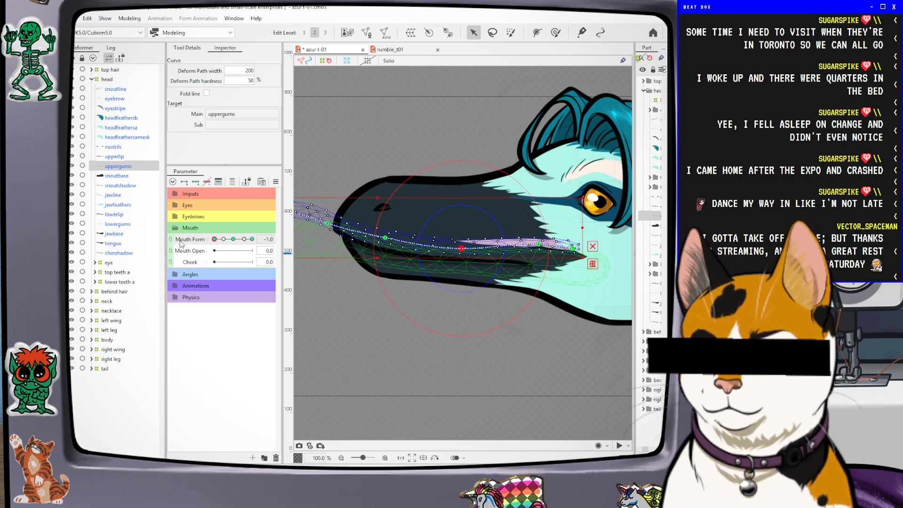
drag(461, 249, 429, 251)
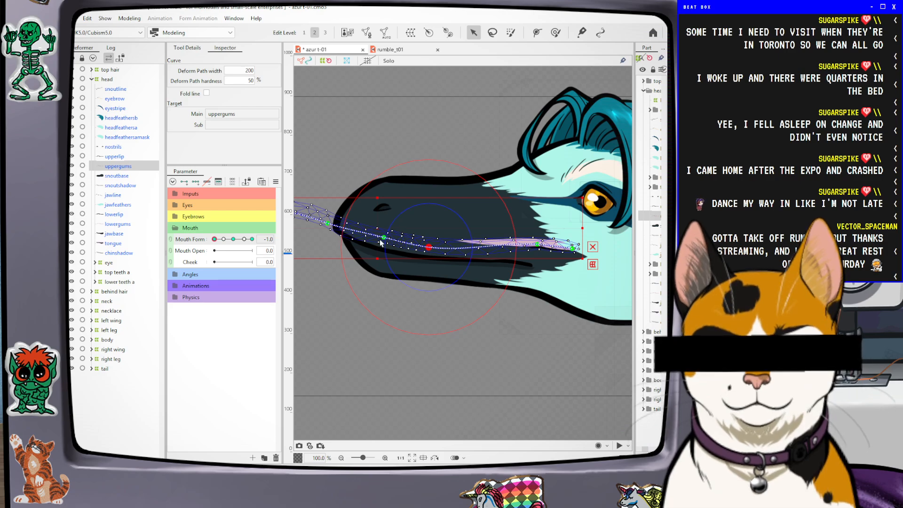
click(537, 245)
drag(538, 245, 486, 253)
drag(574, 251, 523, 258)
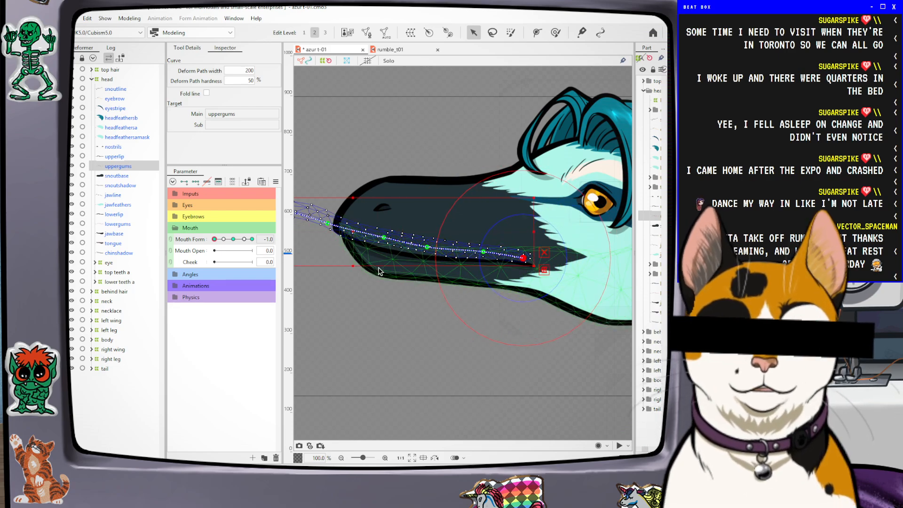
At Mouth Form -1.0, move uppergums' path point below the nostril slightly forward, and preview Mouth Form with the selection hidden
click(384, 237)
drag(384, 240, 375, 242)
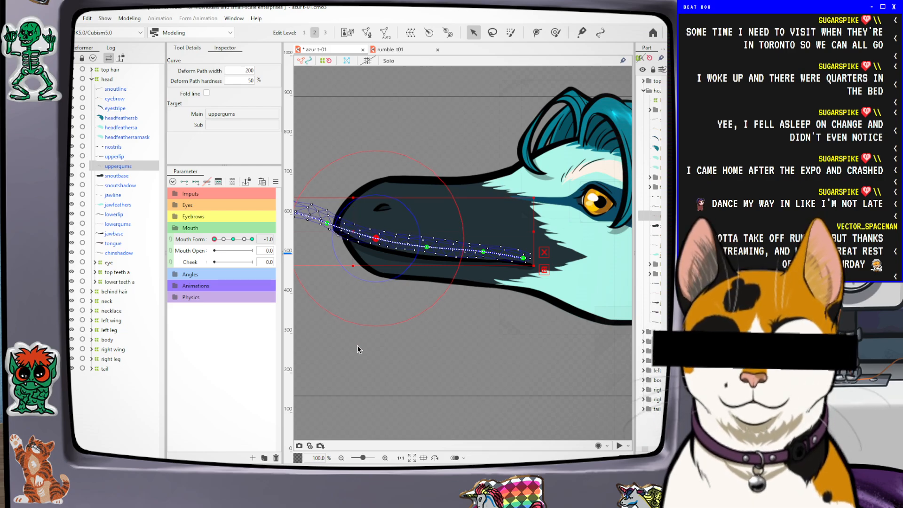
scroll(435, 343, down, 3)
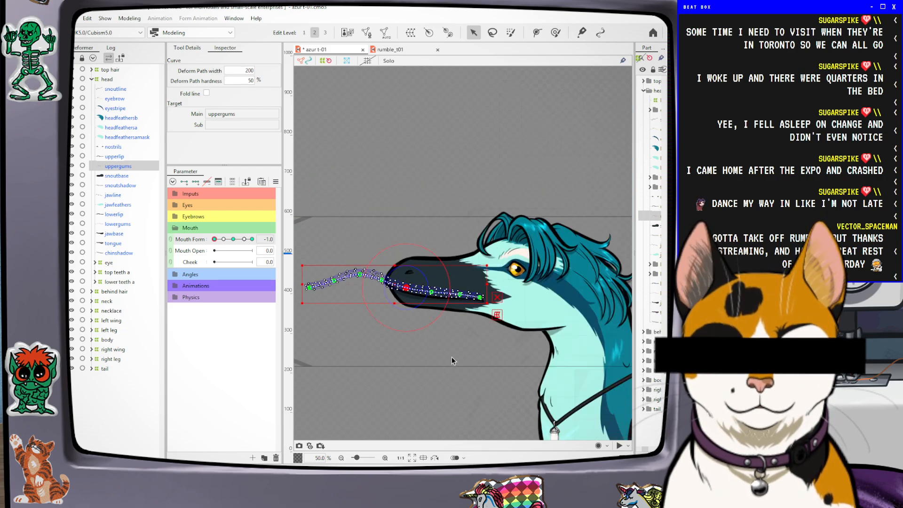
key(ctrl+h)
drag(465, 379, 421, 256)
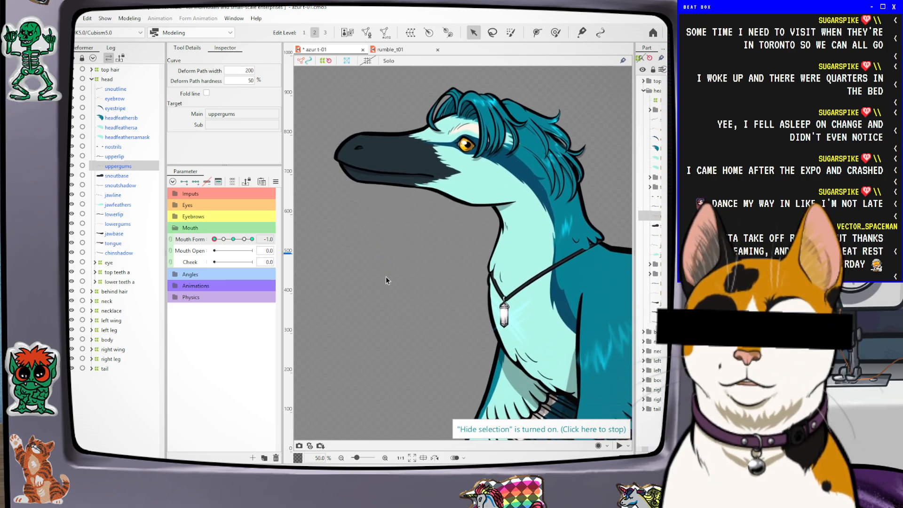
drag(214, 239, 274, 235)
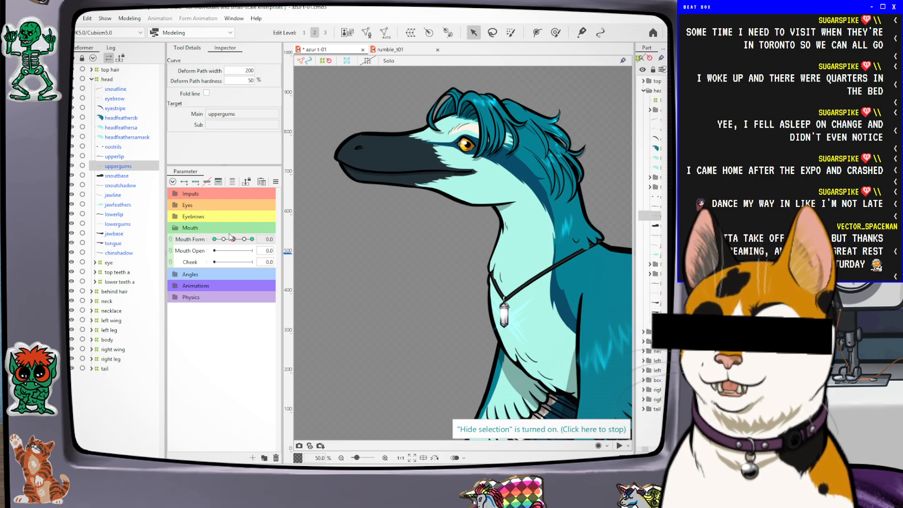
Combine Eyeball X and Eyeball Y into one grid, and test EyeL Open at 0.0 with EyeL Smile at 1.0 before restoring both
click(172, 207)
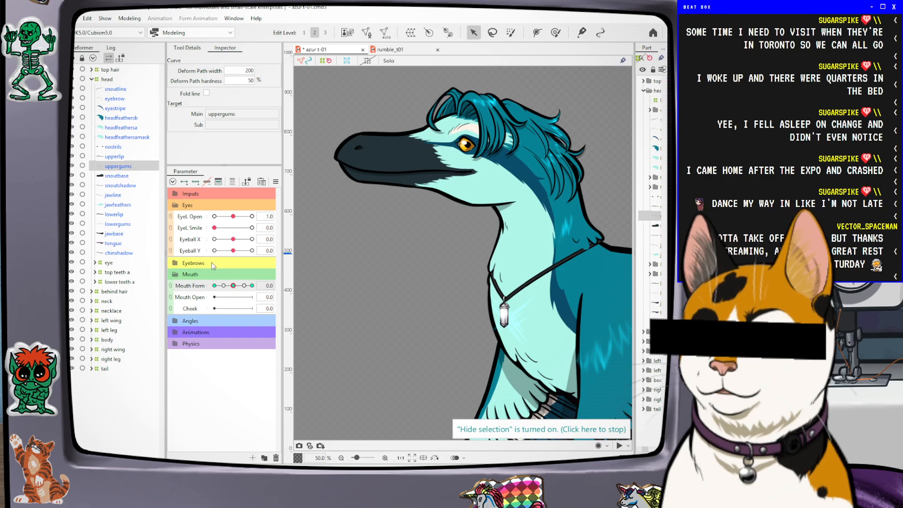
click(171, 240)
drag(234, 255, 214, 217)
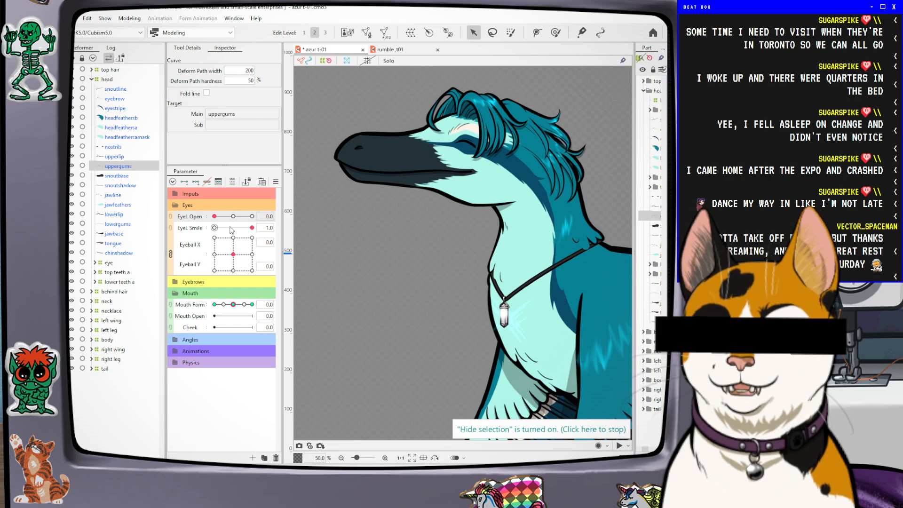
drag(252, 227, 234, 218)
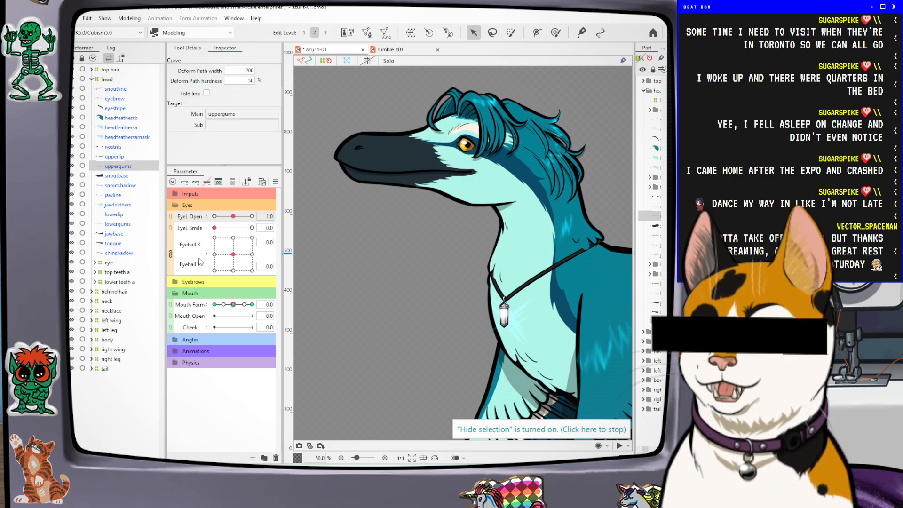
click(174, 206)
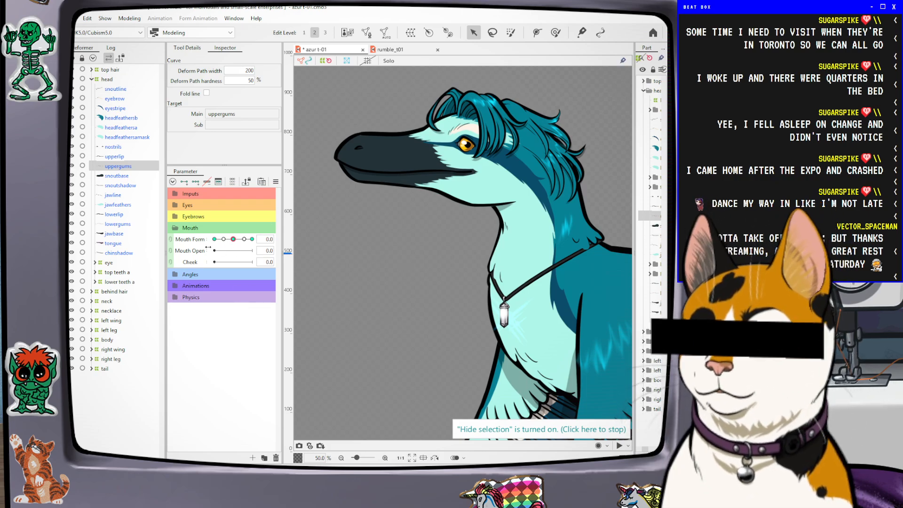
Preview the closed mouth between Mouth Form 1.0 and 0.0, checking the snout and mouth corner
drag(235, 242, 279, 259)
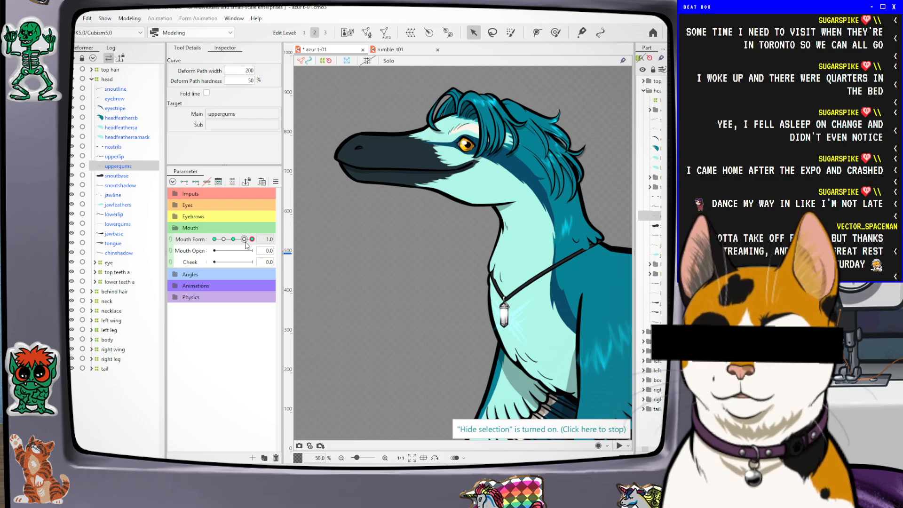
mouse_move(236, 242)
mouse_down()
mouse_move(222, 243)
mouse_move(252, 245)
mouse_move(258, 258)
mouse_move(234, 243)
mouse_up()
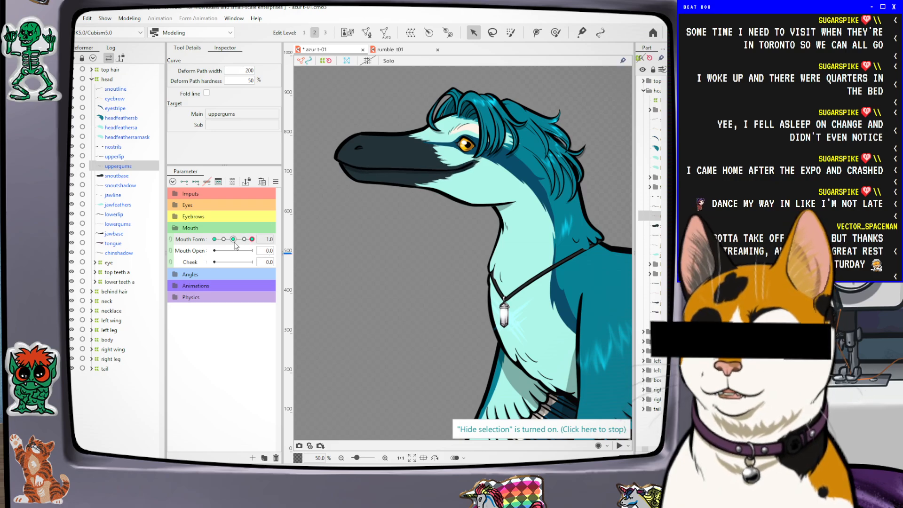
scroll(445, 137, down, 2)
scroll(445, 137, up, 2)
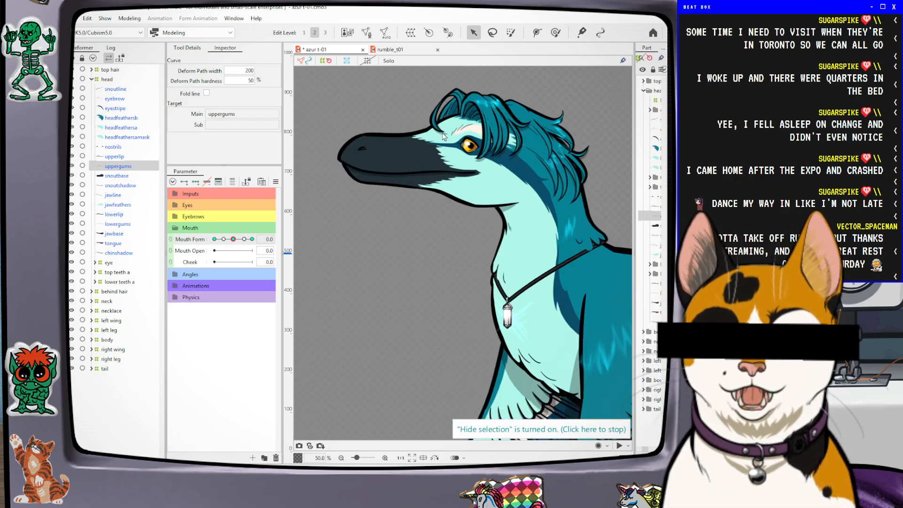